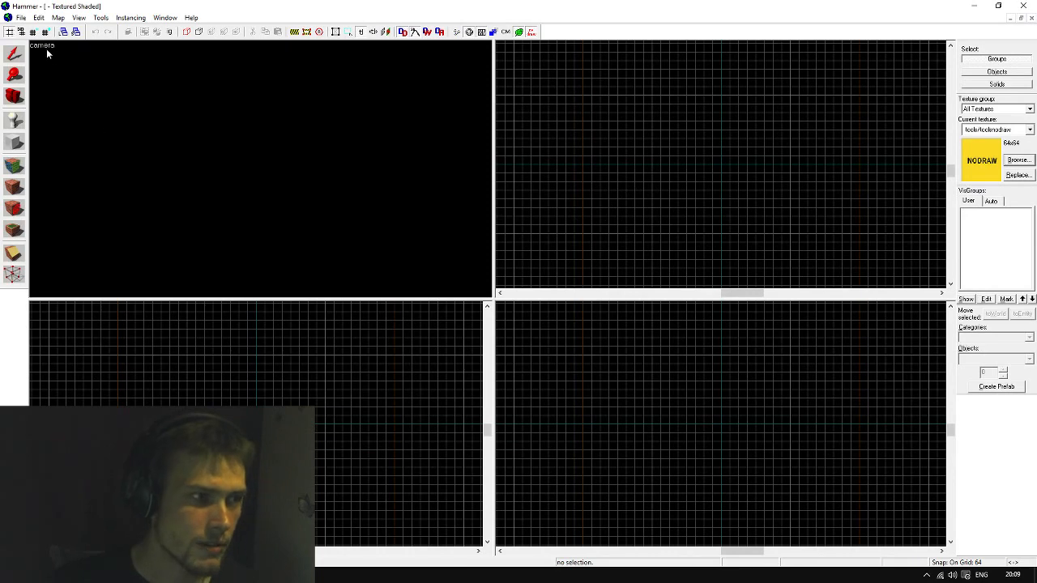
Switch the camera view's render mode to 3D Textured
{"action": "left_click", "coordinate": [44, 46]}
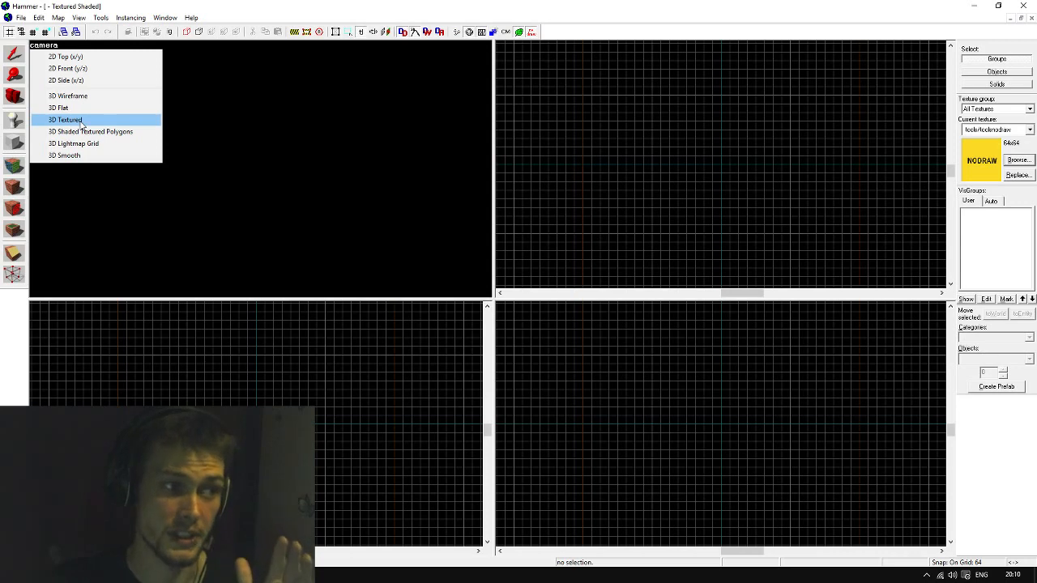
{"action": "left_click", "coordinate": [80, 122]}
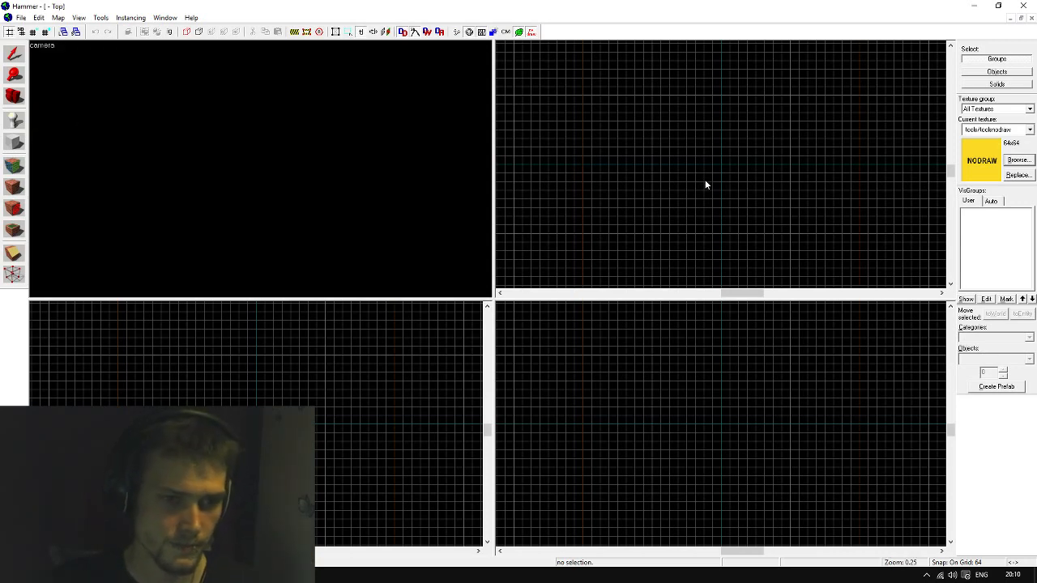
Create a 1024 × 1024 × 64 nodraw floor block centred on the origin with its upper surface at height zero, then deselect it
{"action": "scroll", "coordinate": [705, 185], "scroll_direction": "up", "scroll_amount": 1}
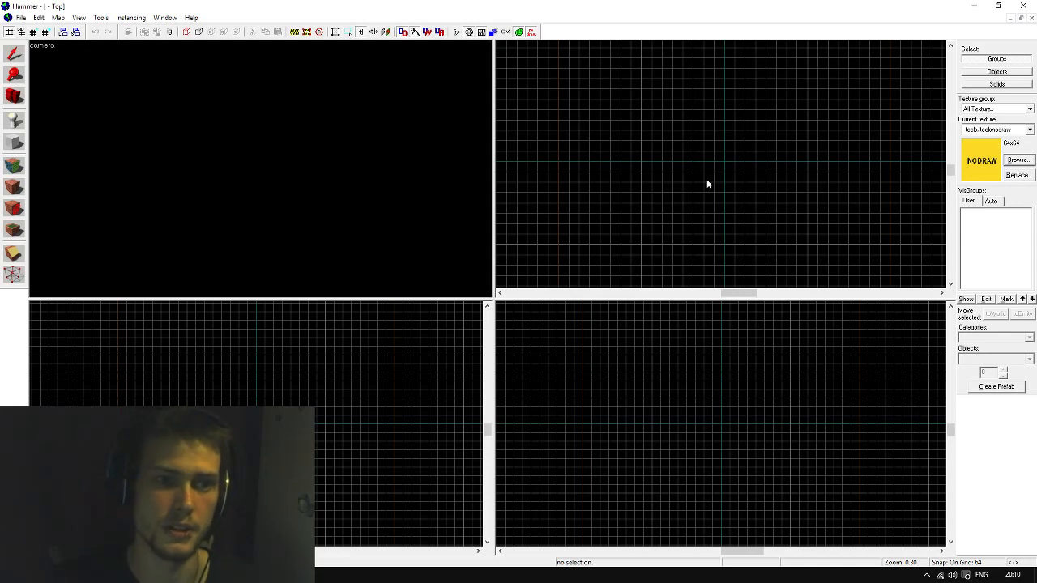
{"action": "key", "text": "shift+b"}
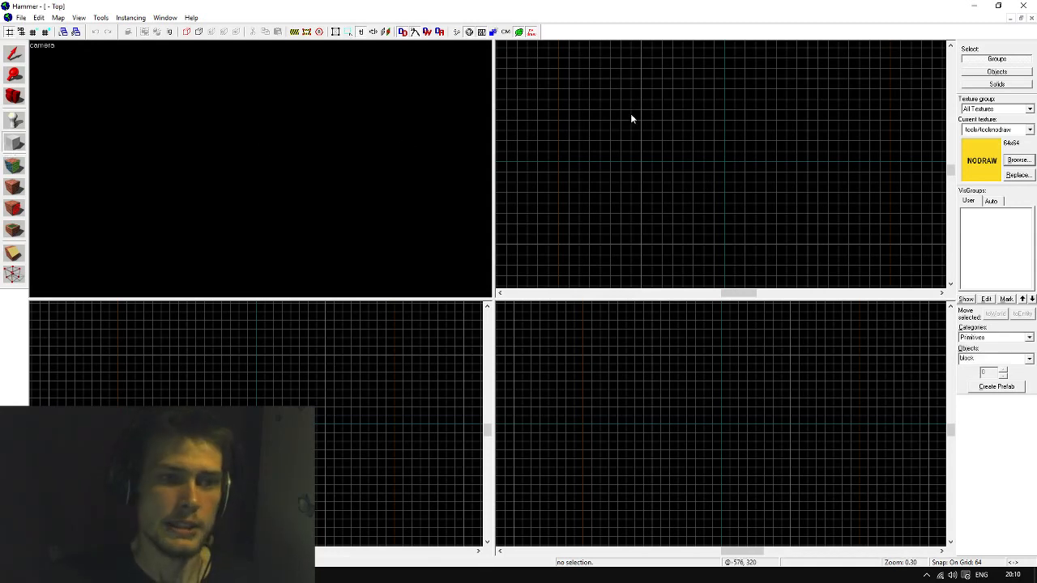
{"action": "left_click_drag", "start_coordinate": [643, 81], "coordinate": [810, 246]}
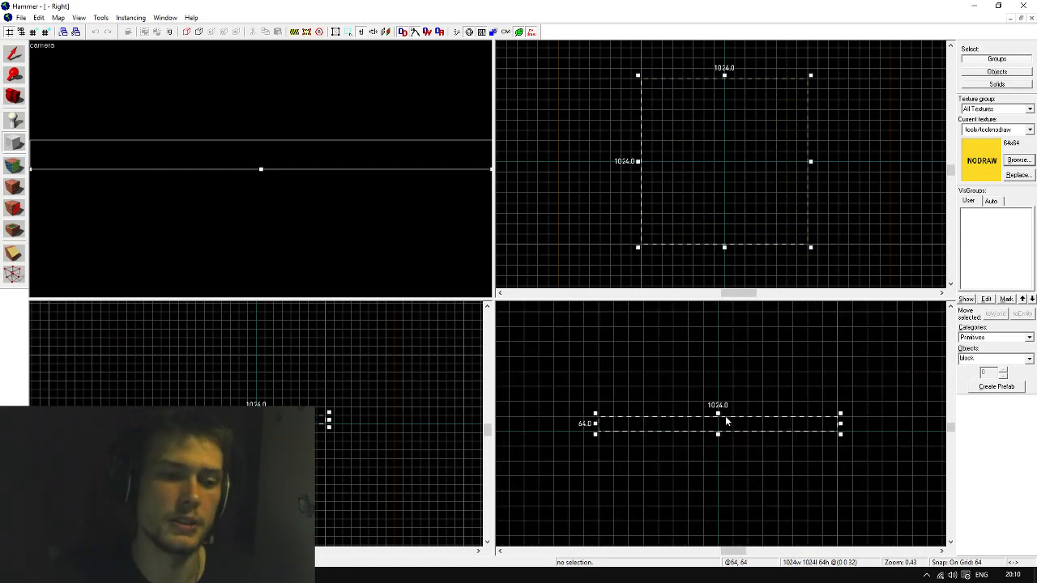
{"action": "left_click_drag", "start_coordinate": [725, 416], "coordinate": [726, 430]}
{"action": "key", "text": "s"}
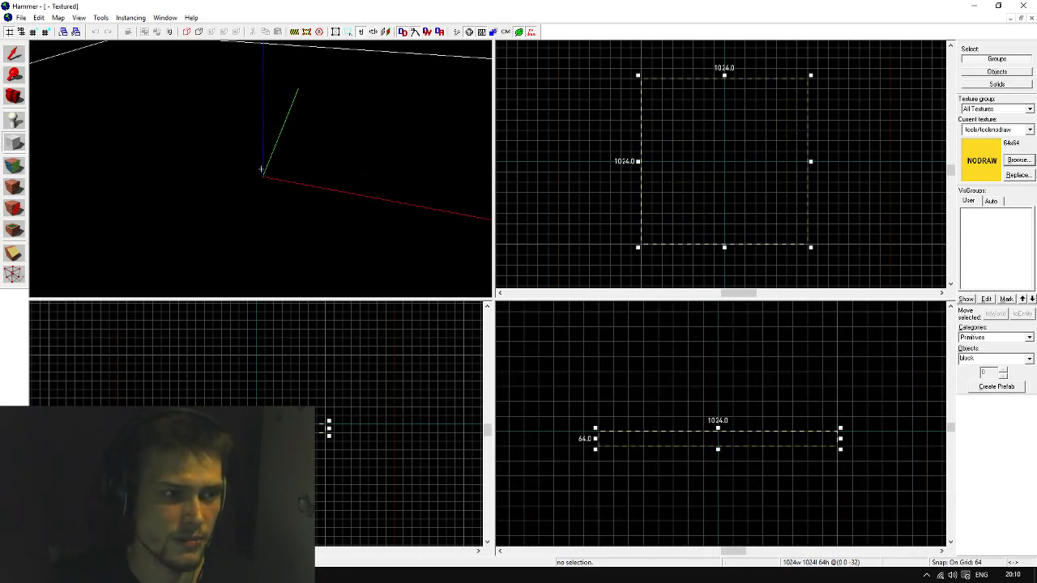
{"action": "key", "text": "a"}
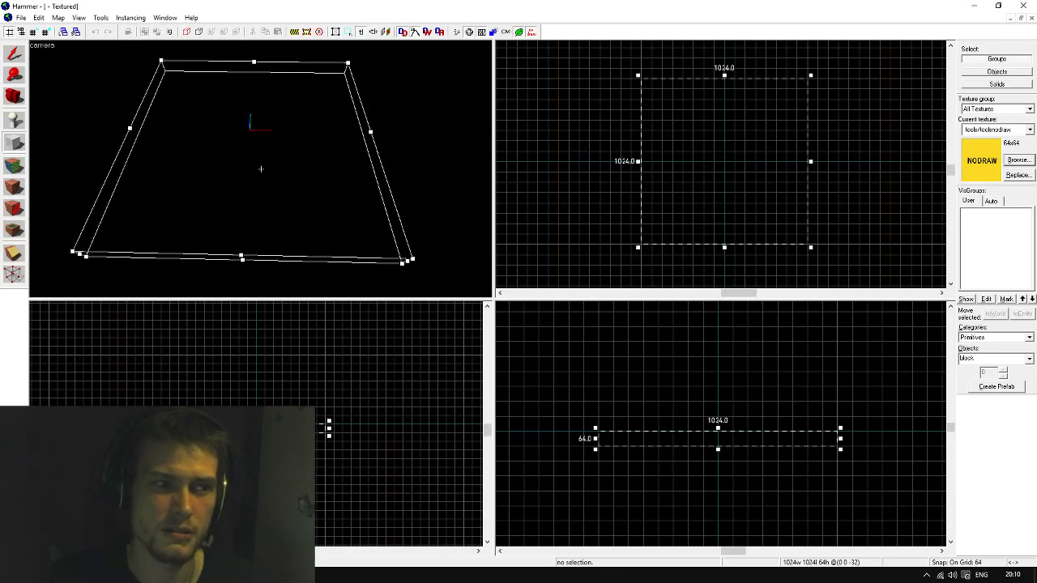
{"action": "key", "text": "z"}
{"action": "key", "text": "Return"}
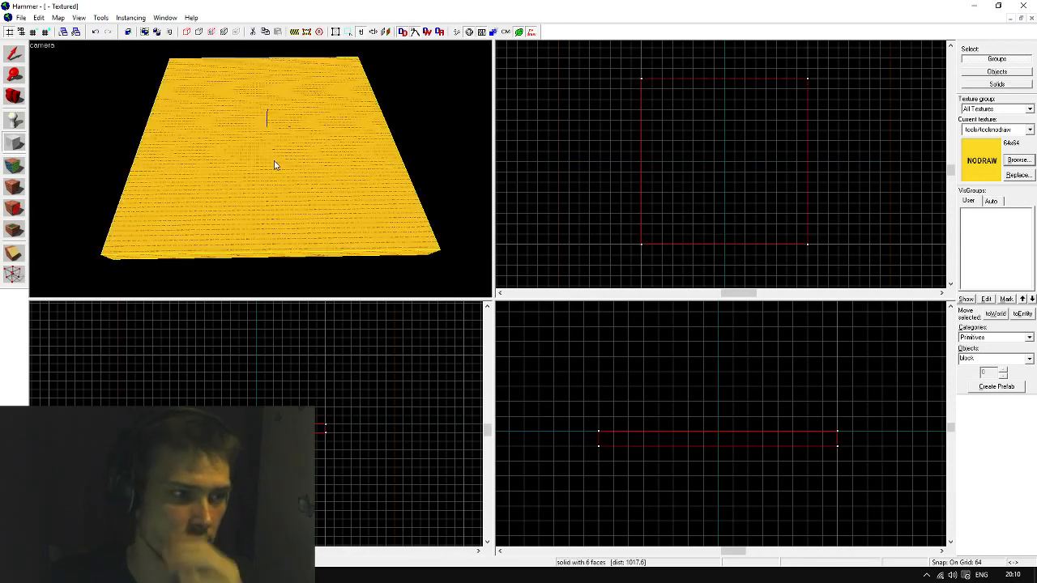
{"action": "key", "text": "z"}
{"action": "key", "text": "w"}
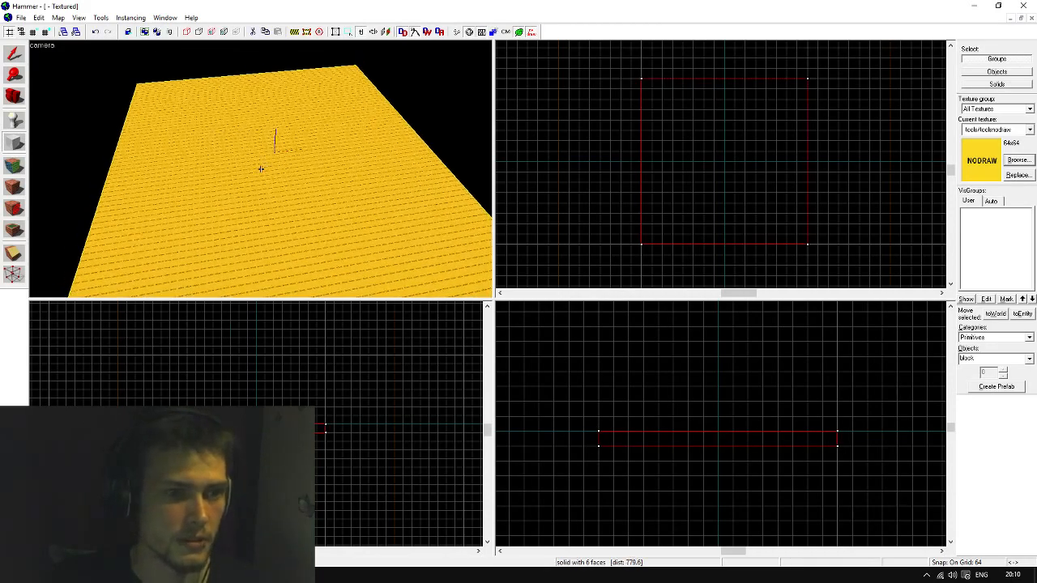
{"action": "left_click", "coordinate": [14, 54]}
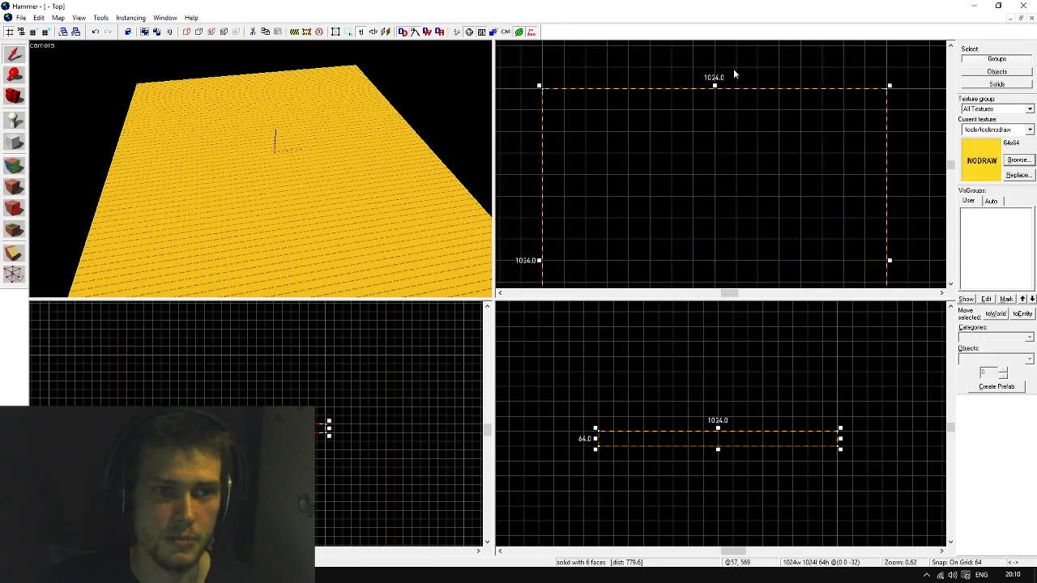
{"action": "left_click", "coordinate": [546, 167]}
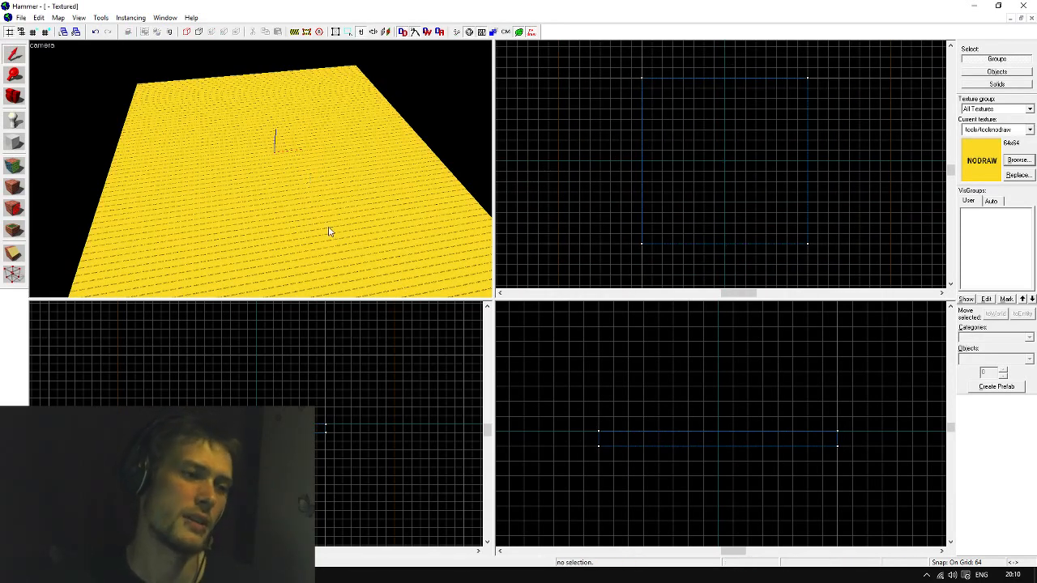
Apply the dev/reflectivity_30b texture to the upper face of the floor block
{"action": "key", "text": "z"}
{"action": "key", "text": "w"}
{"action": "key", "text": "z"}
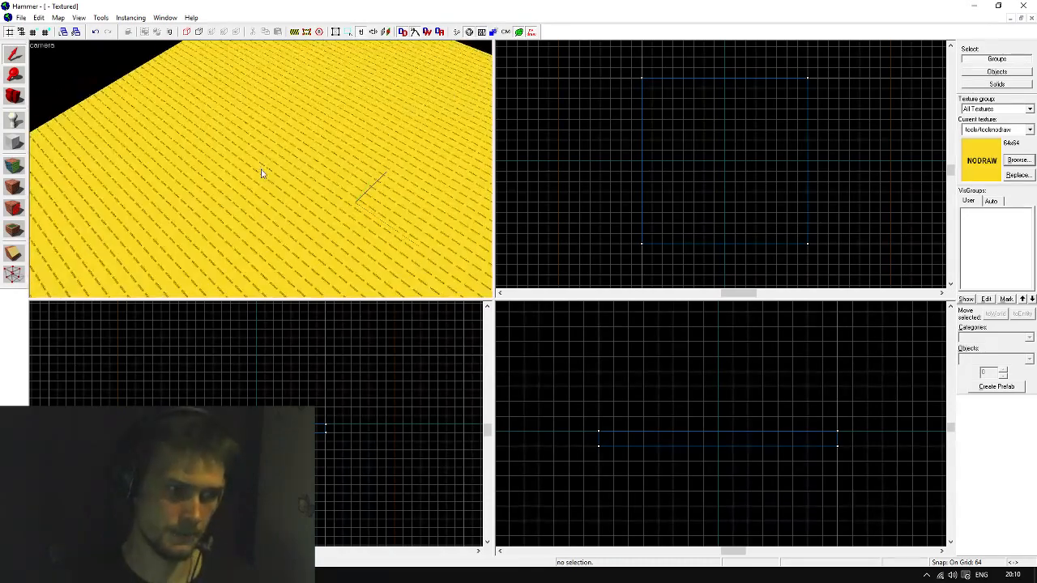
{"action": "key", "text": "shift+a"}
{"action": "left_click", "coordinate": [484, 332]}
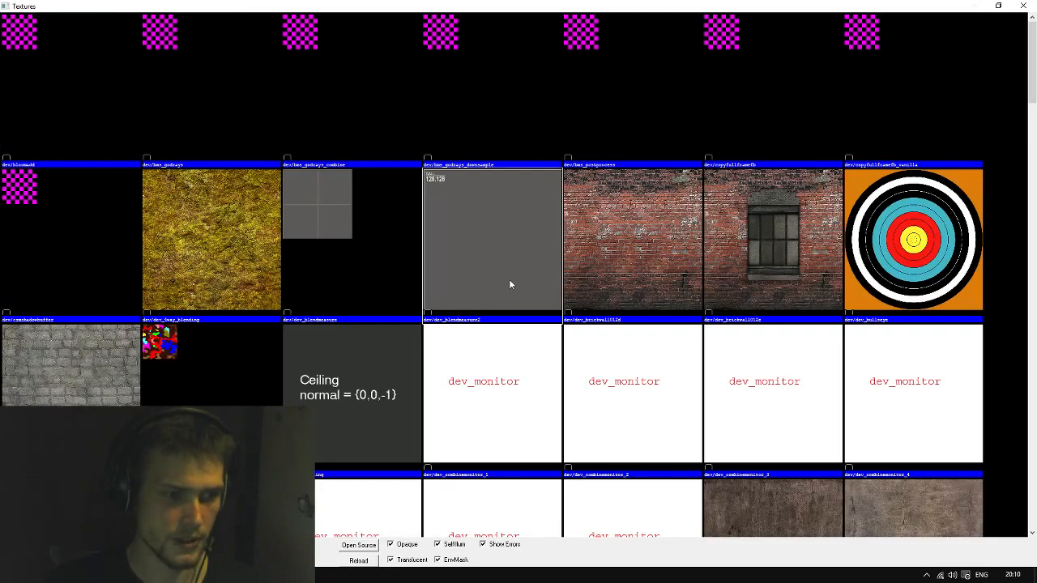
{"action": "scroll", "coordinate": [510, 284], "scroll_direction": "down", "scroll_amount": 10}
{"action": "scroll", "coordinate": [509, 282], "scroll_direction": "down", "scroll_amount": 15}
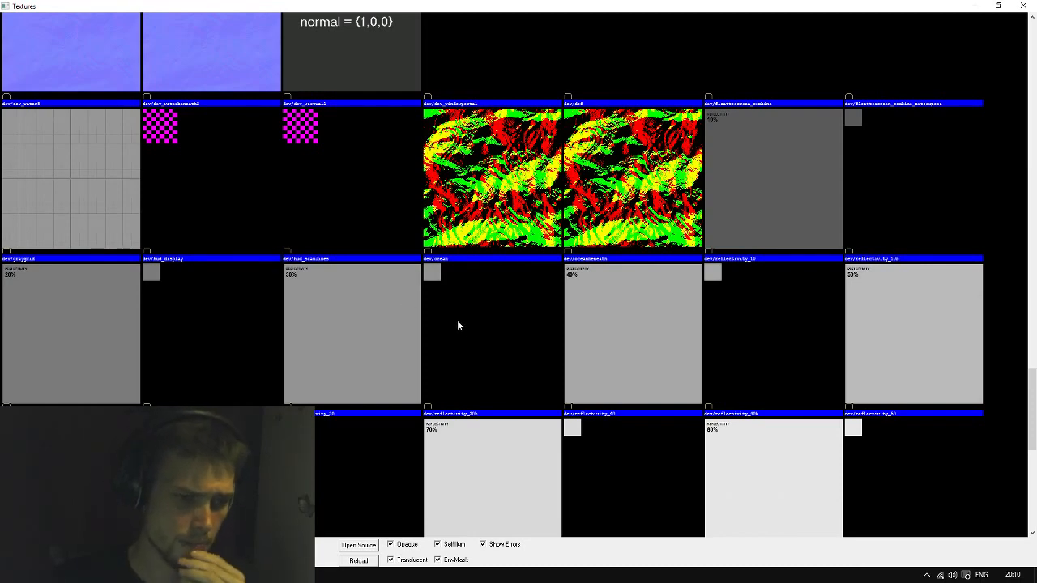
{"action": "double_click", "coordinate": [478, 299]}
{"action": "left_click", "coordinate": [501, 362]}
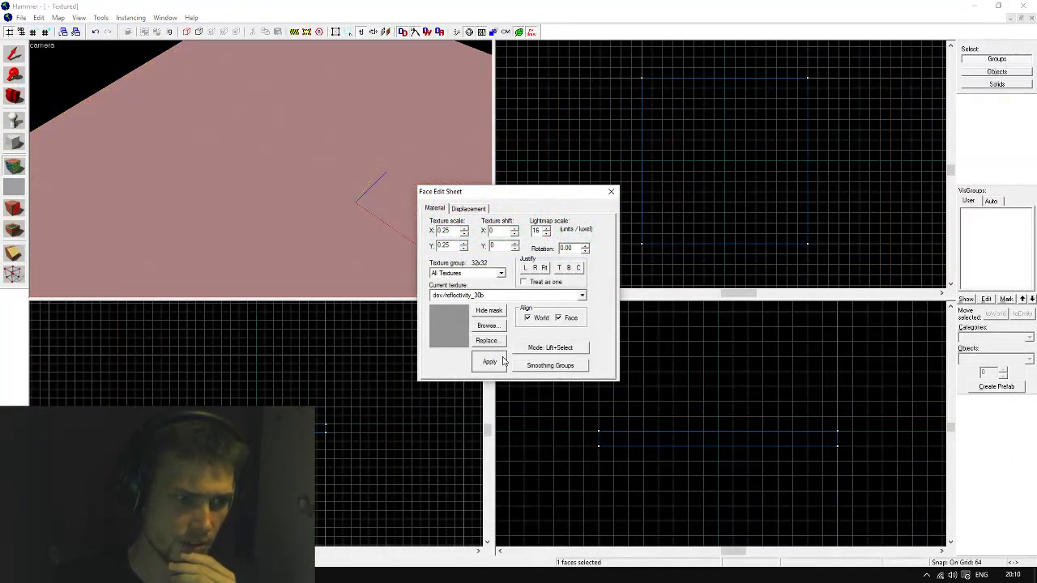
{"action": "left_click", "coordinate": [610, 193]}
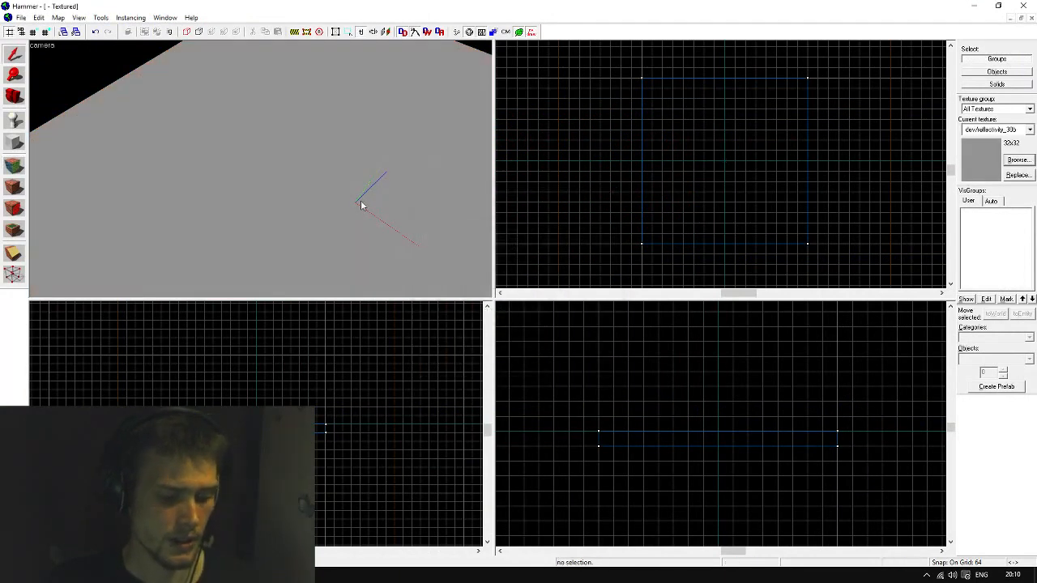
Set the current texture for new blocks back to tools/toolsnodraw
{"action": "key", "text": "z"}
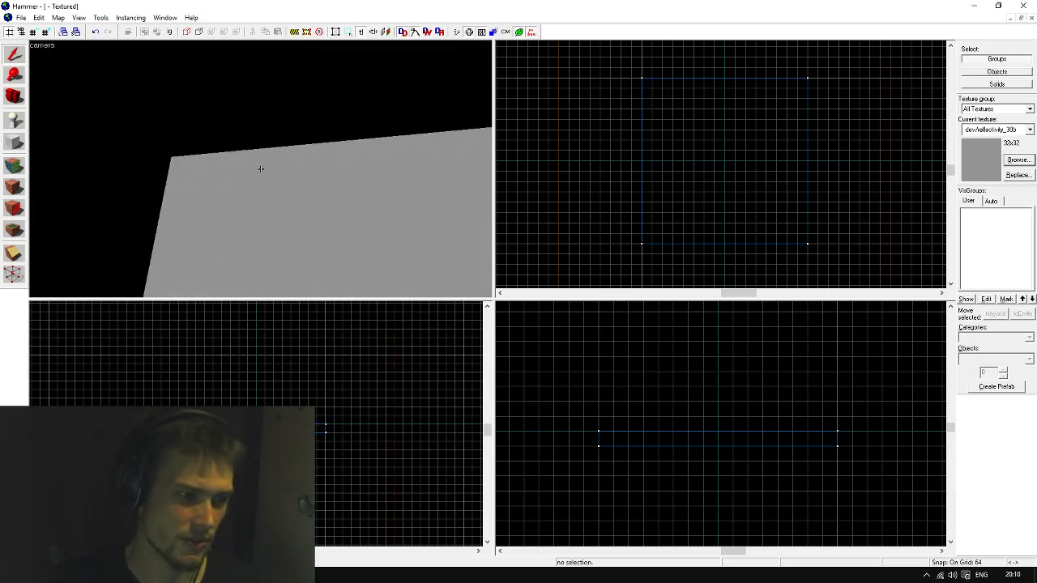
{"action": "key", "text": "z"}
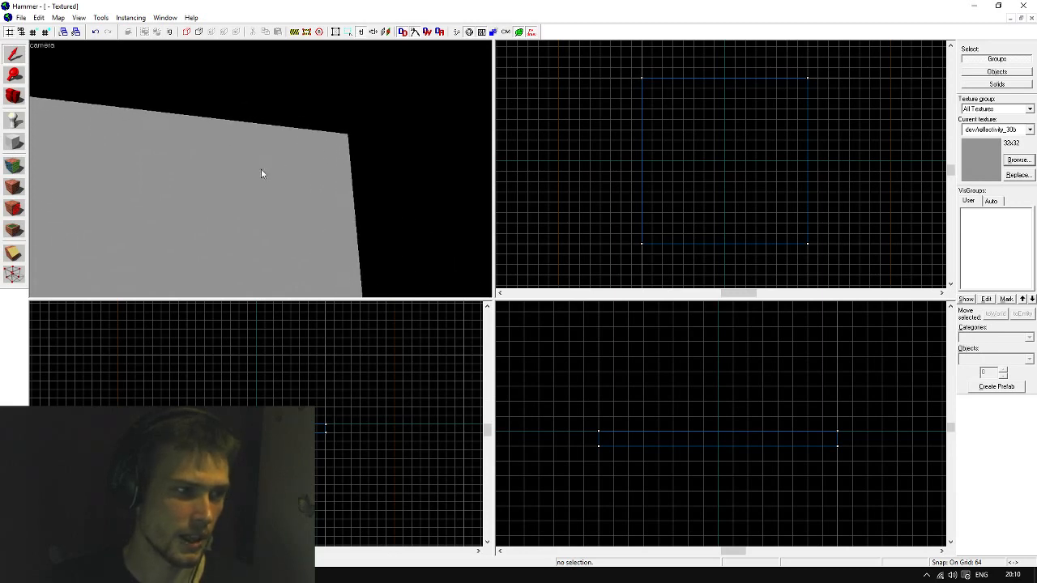
{"action": "key", "text": "shift+b"}
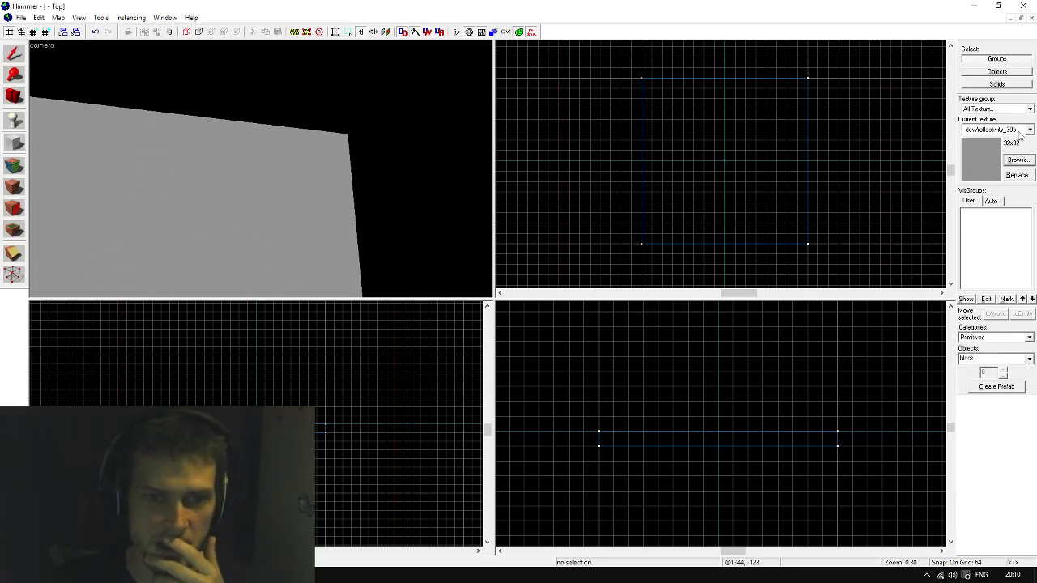
{"action": "left_click", "coordinate": [1023, 129]}
{"action": "left_click", "coordinate": [1007, 188]}
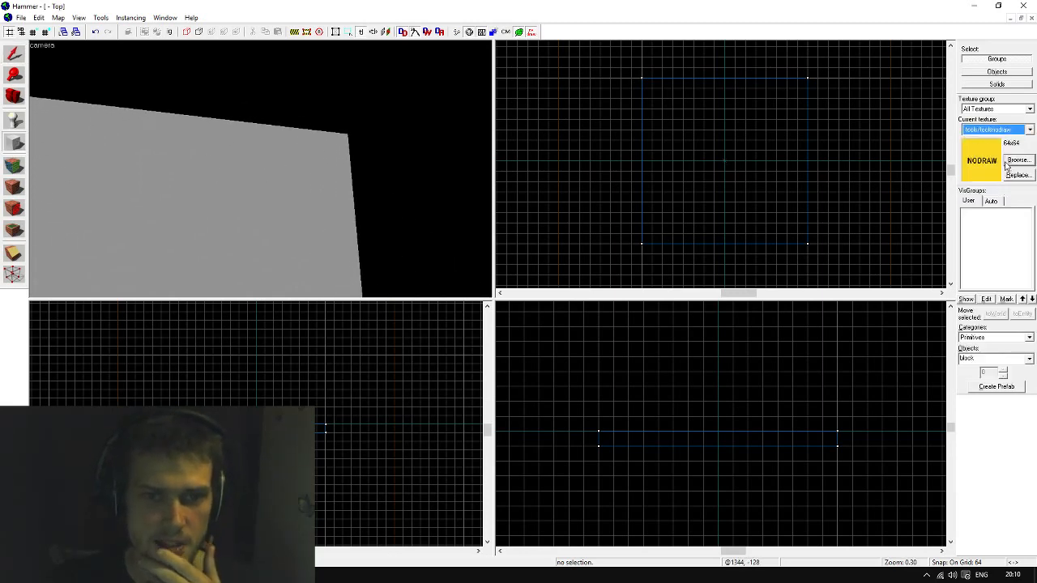
Outline a wall block 512 long, 64 thick and 256 high on the floor's north edge, starting at the northwest corner
{"action": "scroll", "coordinate": [730, 127], "scroll_direction": "down", "scroll_amount": 5}
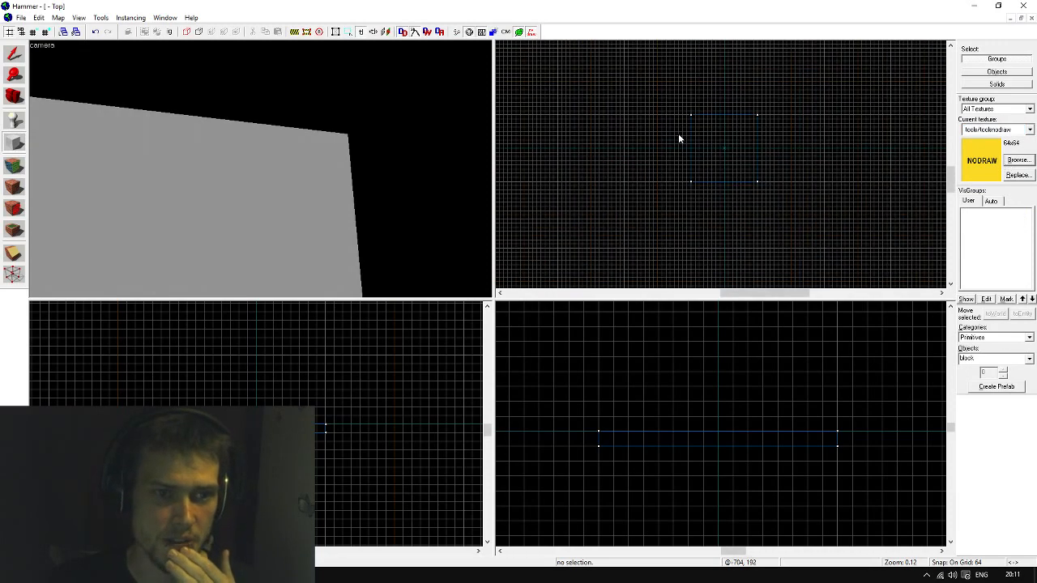
{"action": "scroll", "coordinate": [813, 110], "scroll_direction": "up", "scroll_amount": 8}
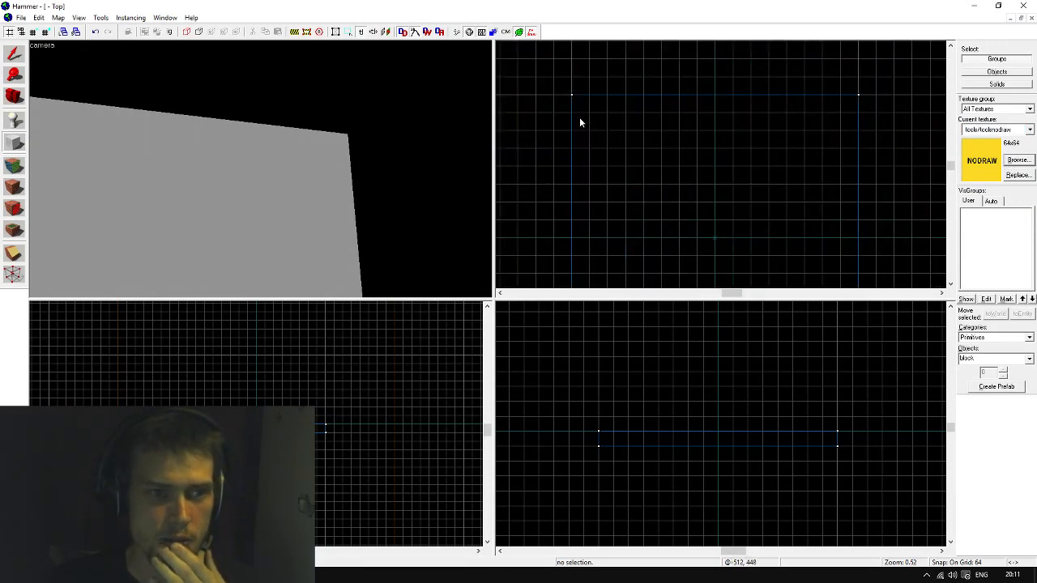
{"action": "left_click_drag", "start_coordinate": [572, 109], "coordinate": [716, 110]}
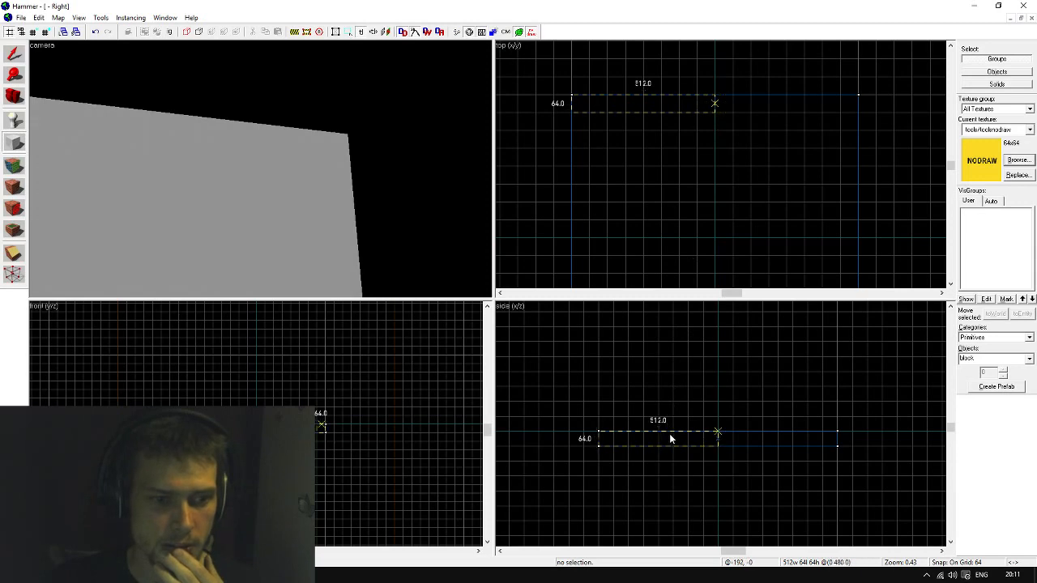
{"action": "left_click_drag", "start_coordinate": [670, 438], "coordinate": [661, 369]}
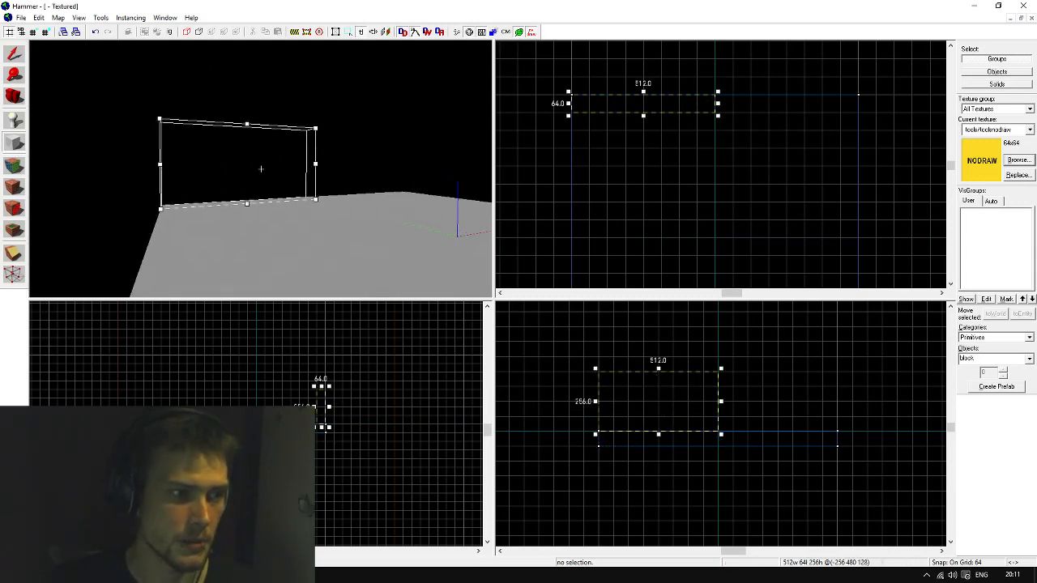
{"action": "key", "text": "w"}
{"action": "key", "text": "a"}
{"action": "key", "text": "s"}
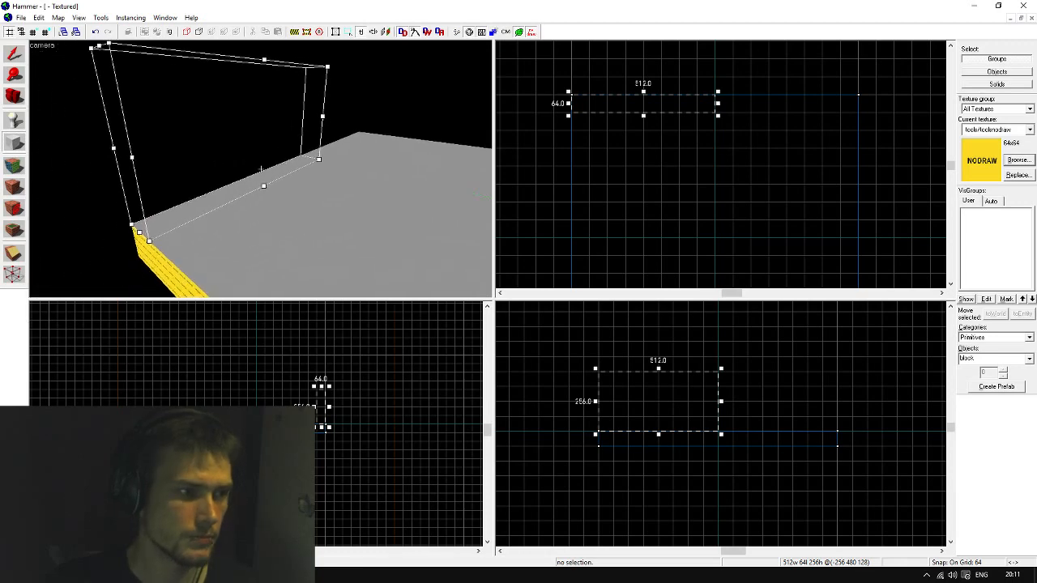
Place an info_player_start entity on the floor beside the wall outline as a scale reference, then return to block creation
{"action": "left_click", "coordinate": [19, 123]}
{"action": "left_click", "coordinate": [248, 218]}
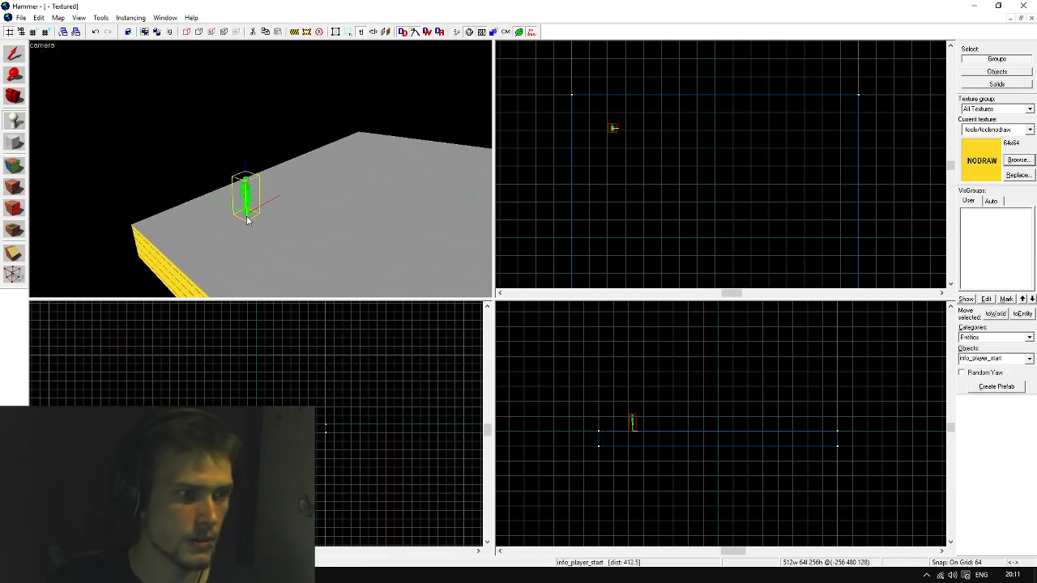
{"action": "left_click", "coordinate": [13, 55]}
{"action": "left_click", "coordinate": [19, 141]}
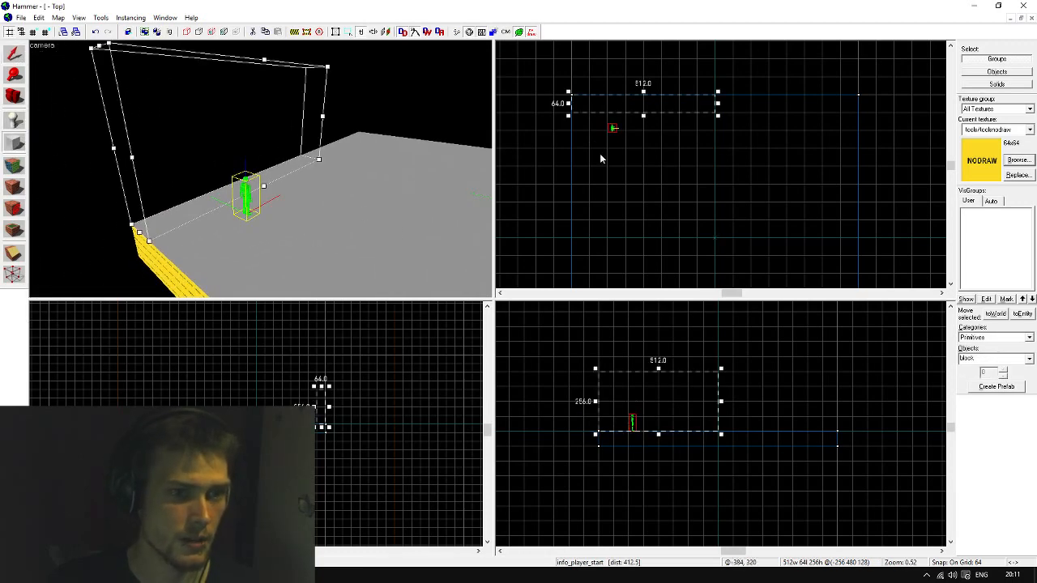
Lower the wall outline's height to 128 units and create the nodraw block from it
{"action": "key", "text": "z"}
{"action": "key", "text": "z"}
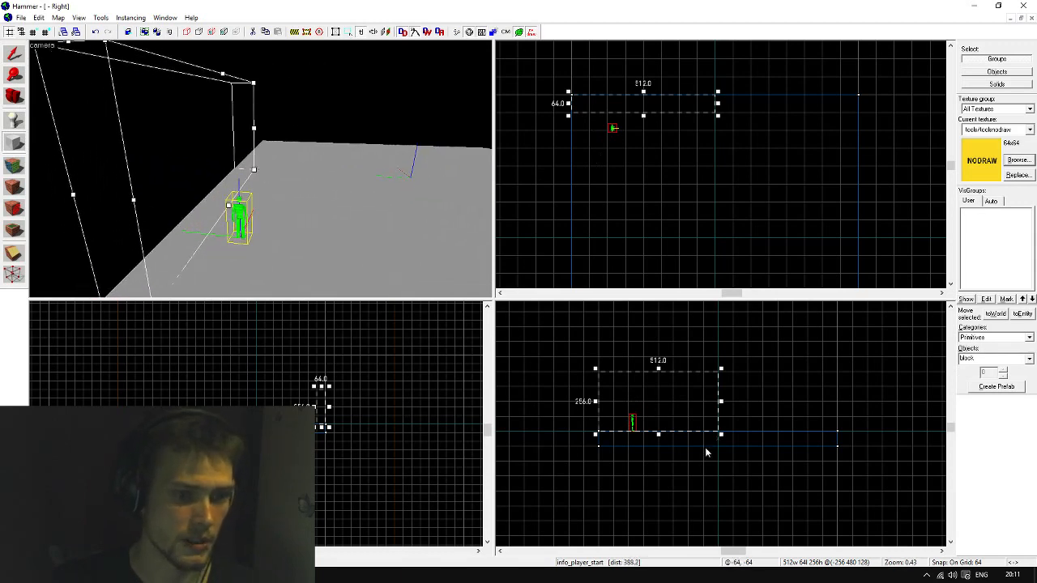
{"action": "scroll", "coordinate": [641, 413], "scroll_direction": "up", "scroll_amount": 3}
{"action": "left_click_drag", "start_coordinate": [670, 344], "coordinate": [669, 395]}
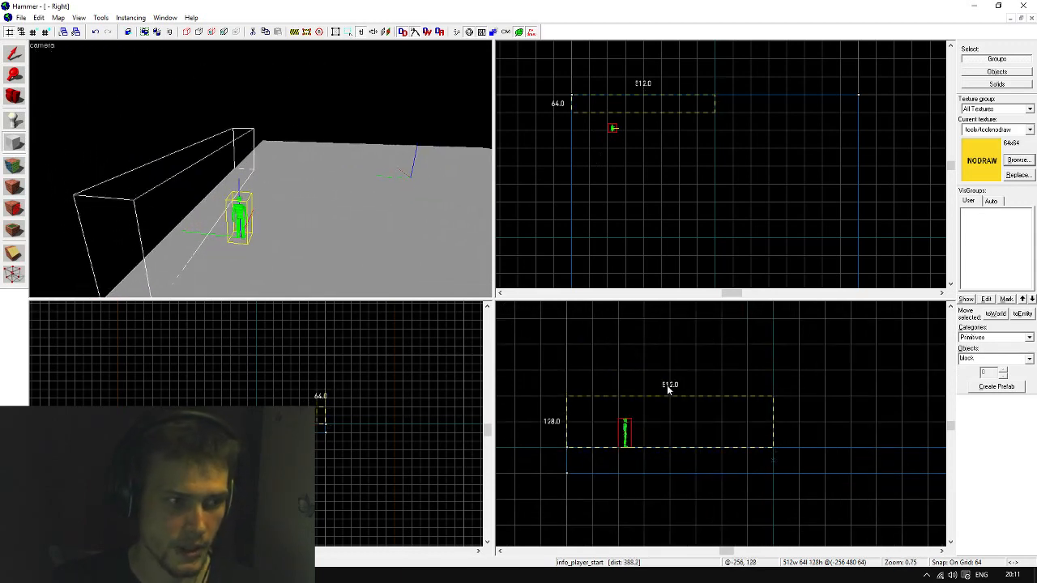
{"action": "key", "text": "z"}
{"action": "key", "text": "w"}
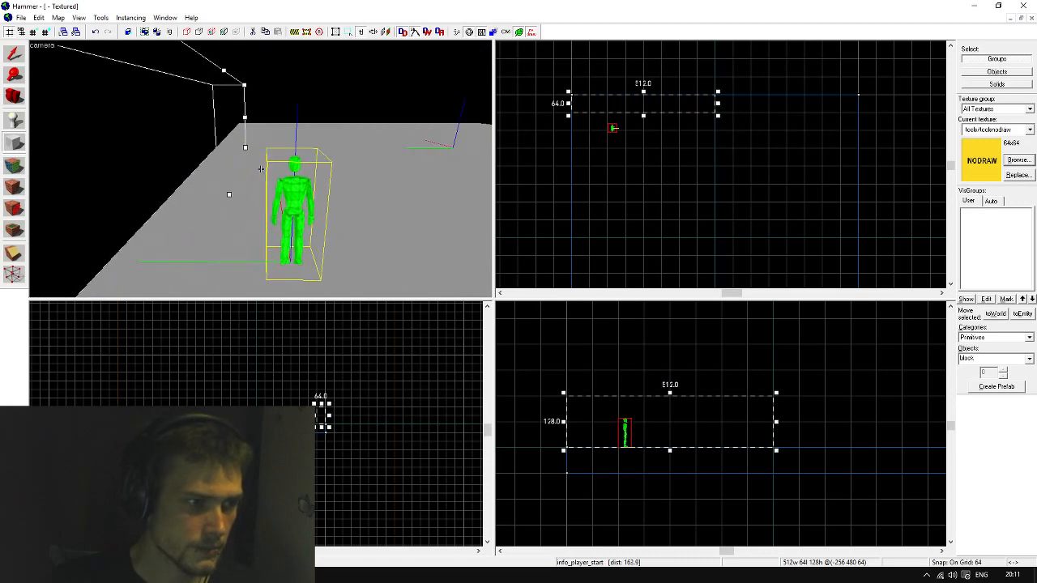
{"action": "key", "text": "w"}
{"action": "key", "text": "s"}
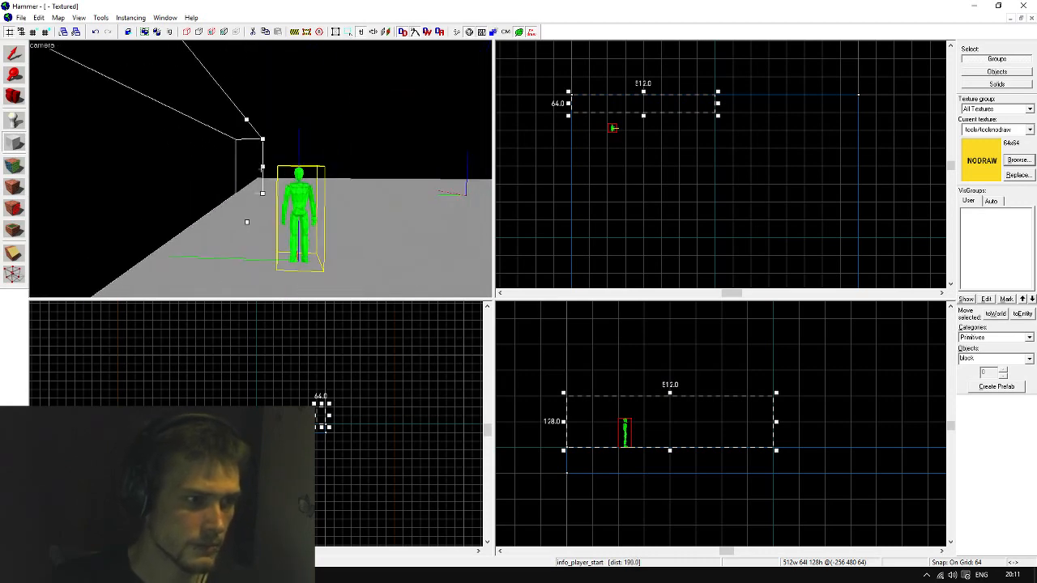
{"action": "key", "text": "Return"}
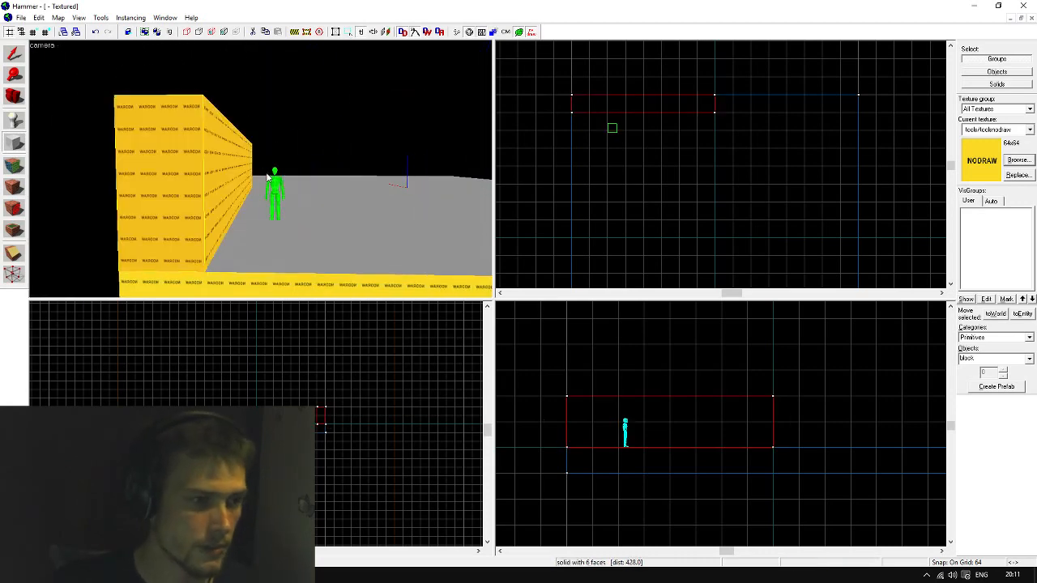
Reduce the grid snap size to 32 units
{"action": "key", "text": "w"}
{"action": "key", "text": "d"}
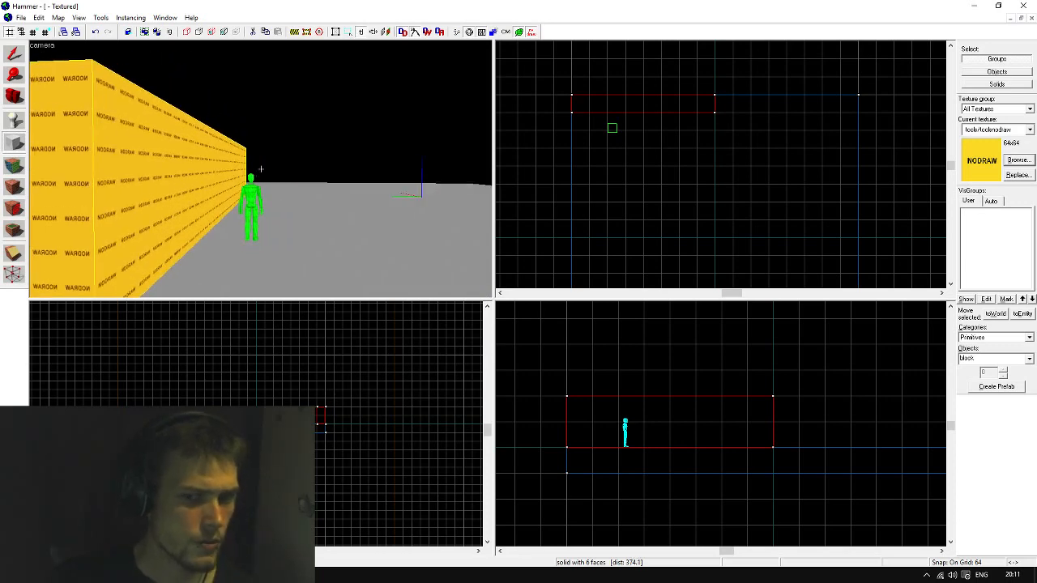
{"action": "key", "text": "w"}
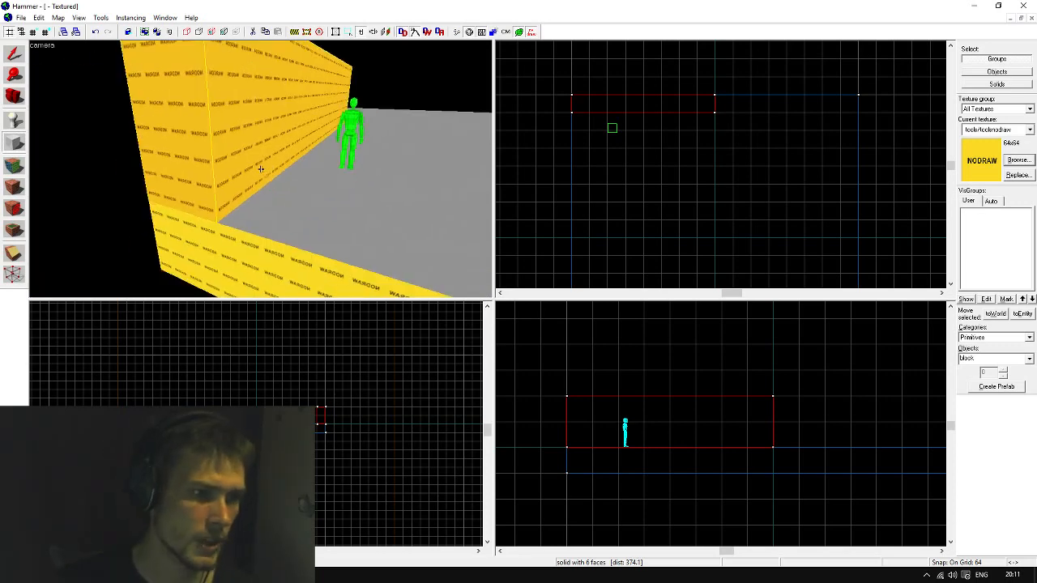
{"action": "key", "text": "z"}
{"action": "key", "text": "["}
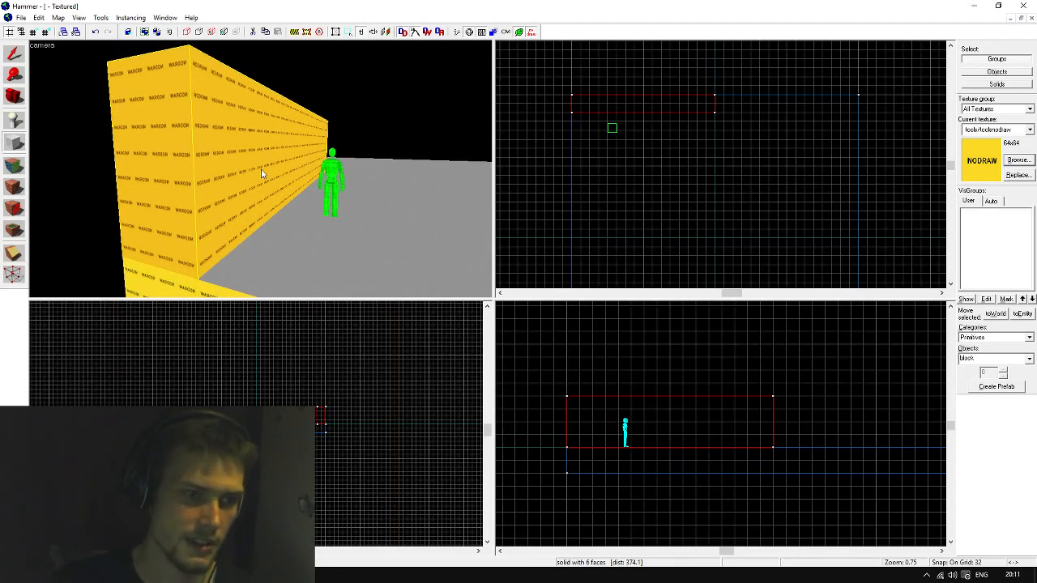
Reduce the thickness of the north nodraw wall block to 32 units, keeping its outer face on the floor's edge
{"action": "scroll", "coordinate": [672, 142], "scroll_direction": "down", "scroll_amount": 3}
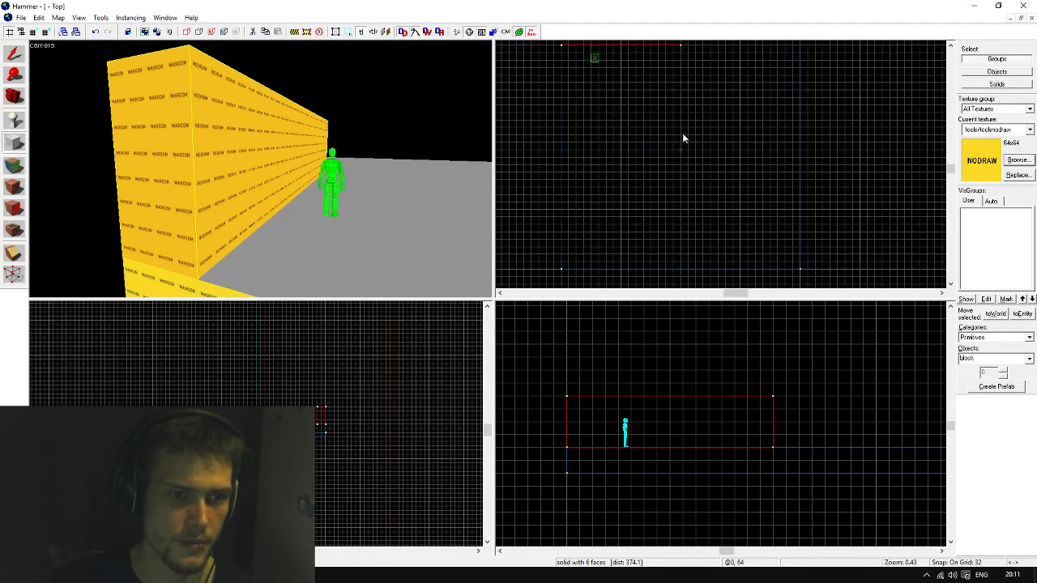
{"action": "scroll", "coordinate": [666, 421], "scroll_direction": "up", "scroll_amount": 2}
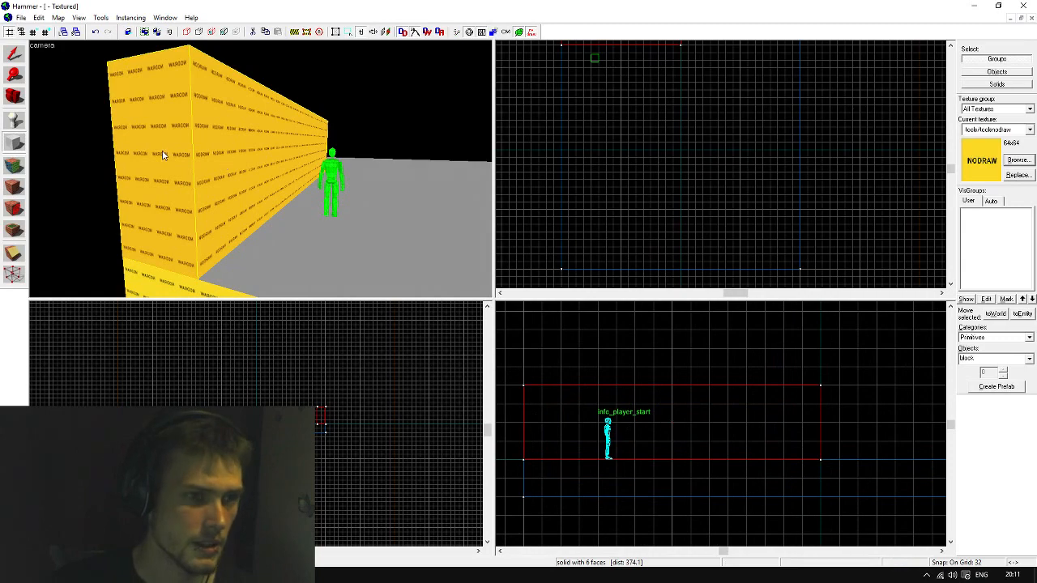
{"action": "left_click", "coordinate": [14, 53]}
{"action": "left_click", "coordinate": [185, 139]}
{"action": "scroll", "coordinate": [635, 213], "scroll_direction": "down", "scroll_amount": 2}
{"action": "scroll", "coordinate": [628, 98], "scroll_direction": "up", "scroll_amount": 4}
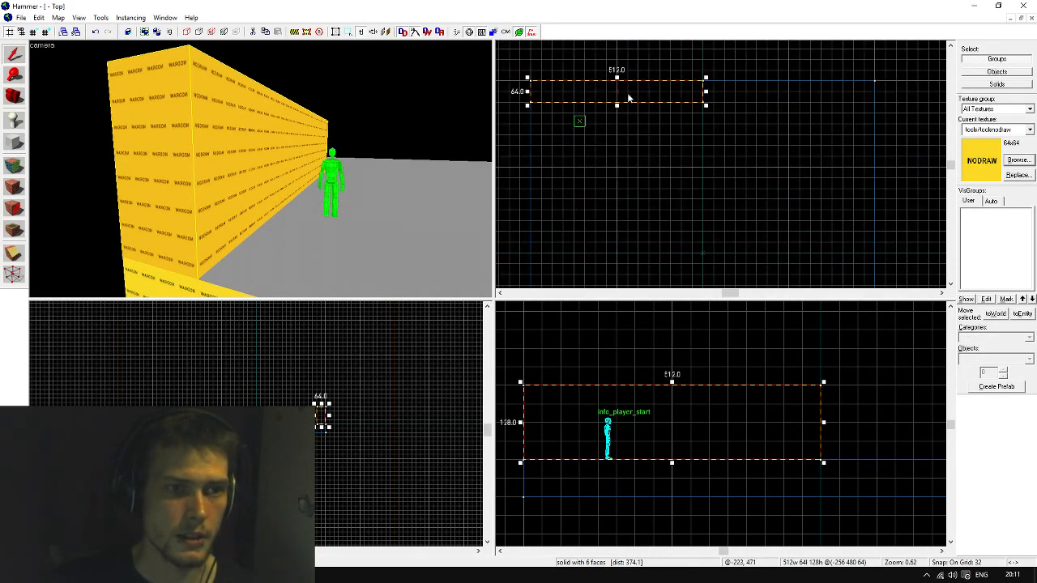
Move the player start close to the floor's west edge and duplicate the wall southward as a parallel corridor wall
{"action": "left_click", "coordinate": [579, 121]}
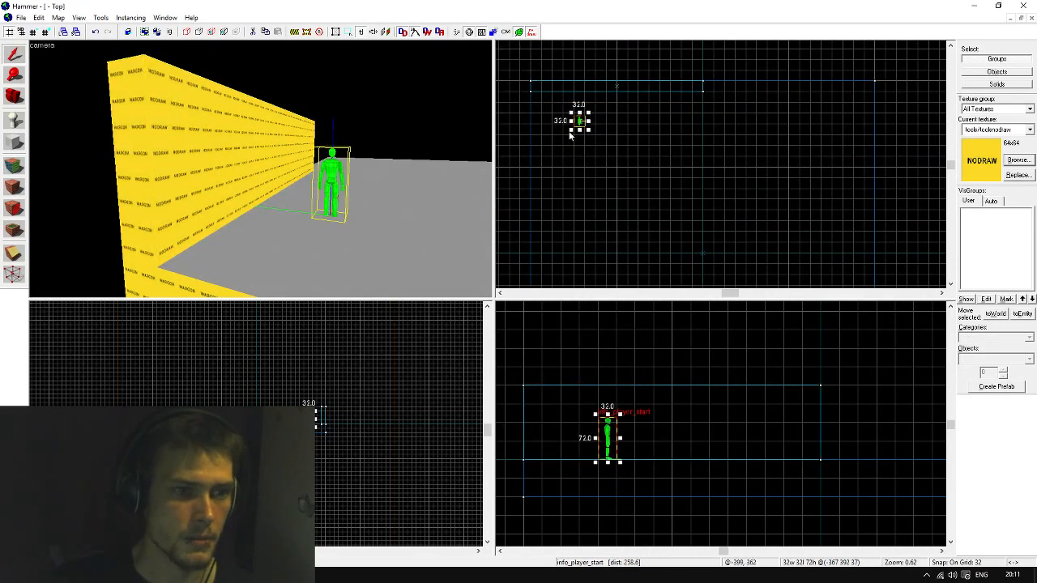
{"action": "mouse_move", "coordinate": [579, 121]}
{"action": "left_mouse_down", "text": "shift"}
{"action": "mouse_move", "coordinate": [543, 113]}
{"action": "mouse_move", "coordinate": [561, 144]}
{"action": "left_mouse_up", "text": "shift"}
{"action": "left_click", "coordinate": [562, 166]}
{"action": "left_click", "coordinate": [559, 98]}
{"action": "left_click", "coordinate": [637, 196]}
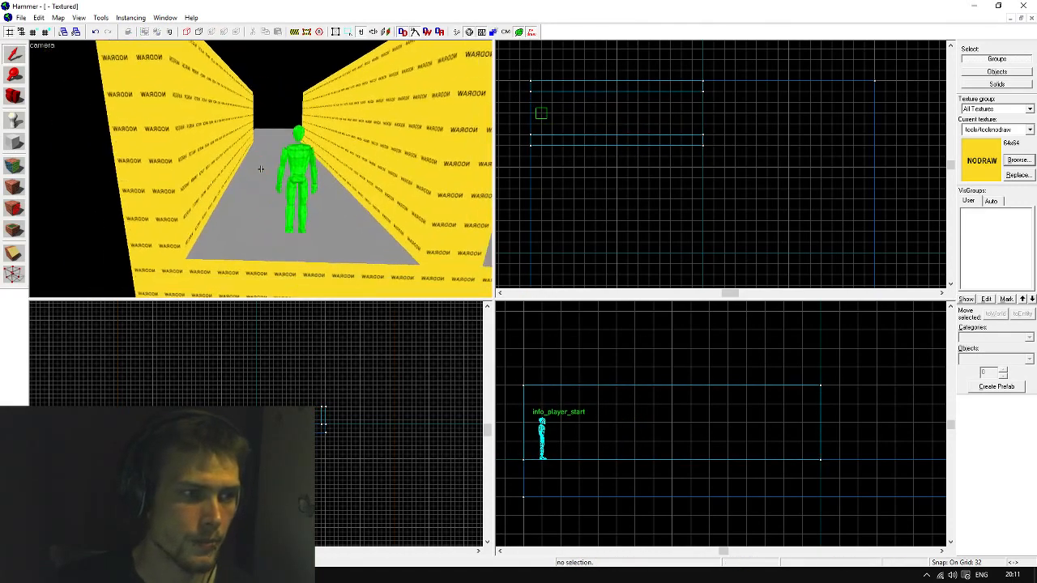
Inspect the corridor between the two walls in the 3D view, comparing its proportions with the player start
{"action": "key", "text": "d"}
{"action": "key", "text": "s"}
{"action": "key", "text": "a"}
{"action": "key", "text": "w"}
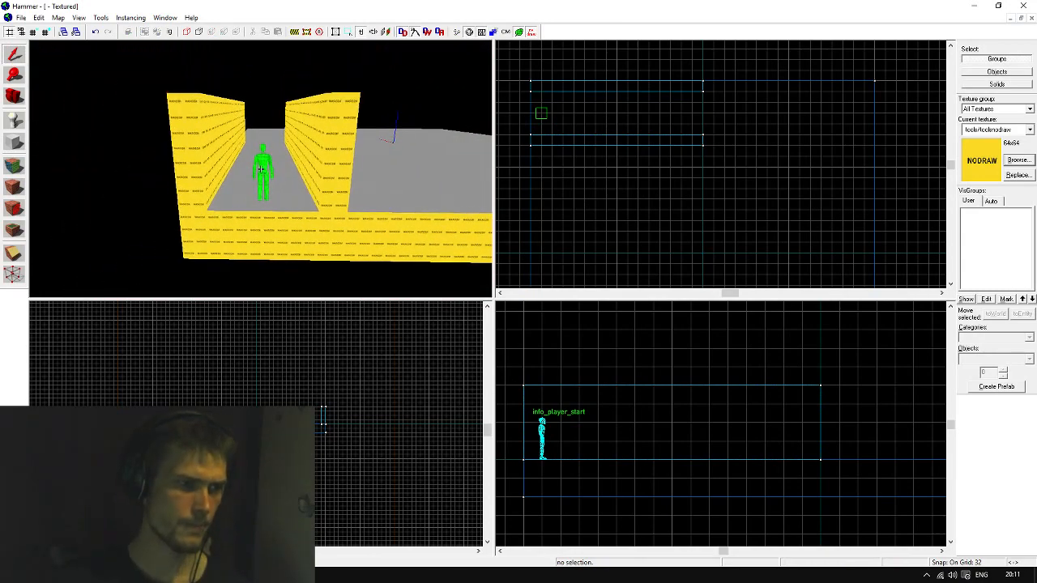
{"action": "key", "text": "z"}
{"action": "scroll", "coordinate": [683, 86], "scroll_direction": "down", "scroll_amount": 1}
{"action": "scroll", "coordinate": [687, 85], "scroll_direction": "up", "scroll_amount": 1}
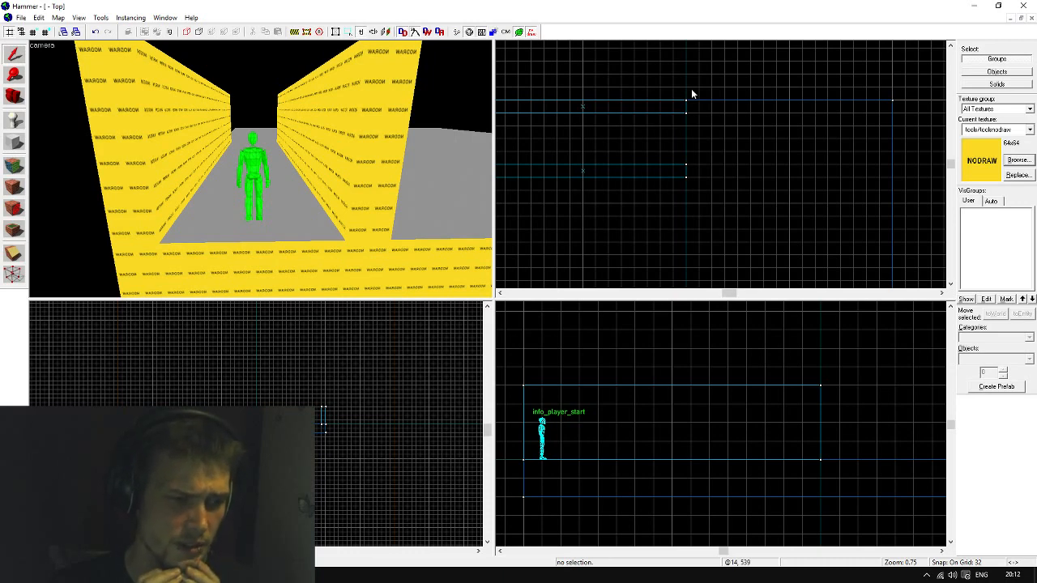
Apply the dev/reflectivity_10b texture to the inner faces of both corridor walls and return to object selection
{"action": "key", "text": "shift+a"}
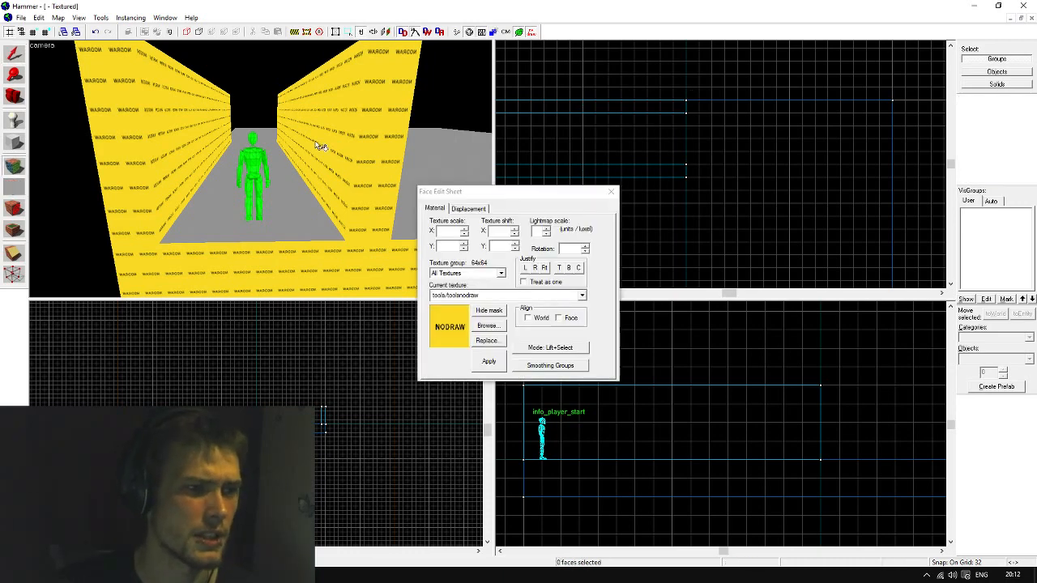
{"action": "left_click", "coordinate": [321, 146]}
{"action": "left_click", "coordinate": [485, 327]}
{"action": "left_click", "coordinate": [479, 250]}
{"action": "scroll", "coordinate": [479, 254], "scroll_direction": "up", "scroll_amount": 2}
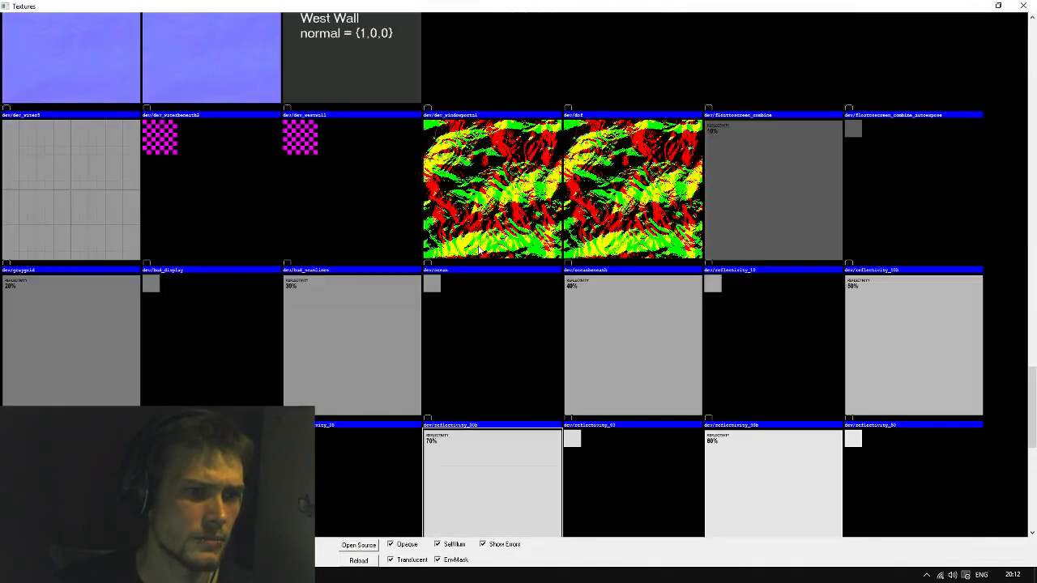
{"action": "scroll", "coordinate": [481, 268], "scroll_direction": "down", "scroll_amount": 1}
{"action": "scroll", "coordinate": [234, 245], "scroll_direction": "up", "scroll_amount": 1}
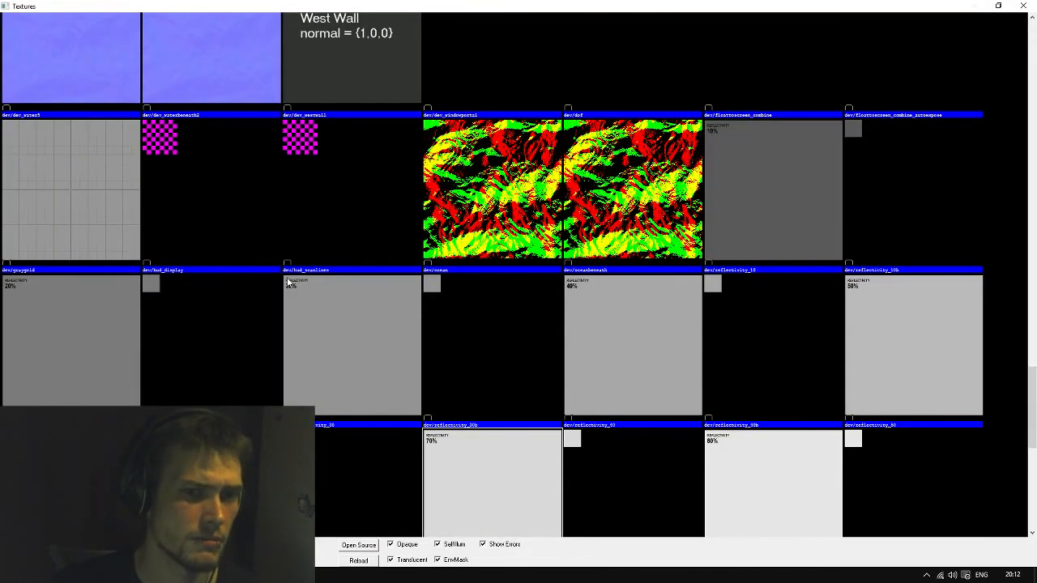
{"action": "double_click", "coordinate": [873, 190]}
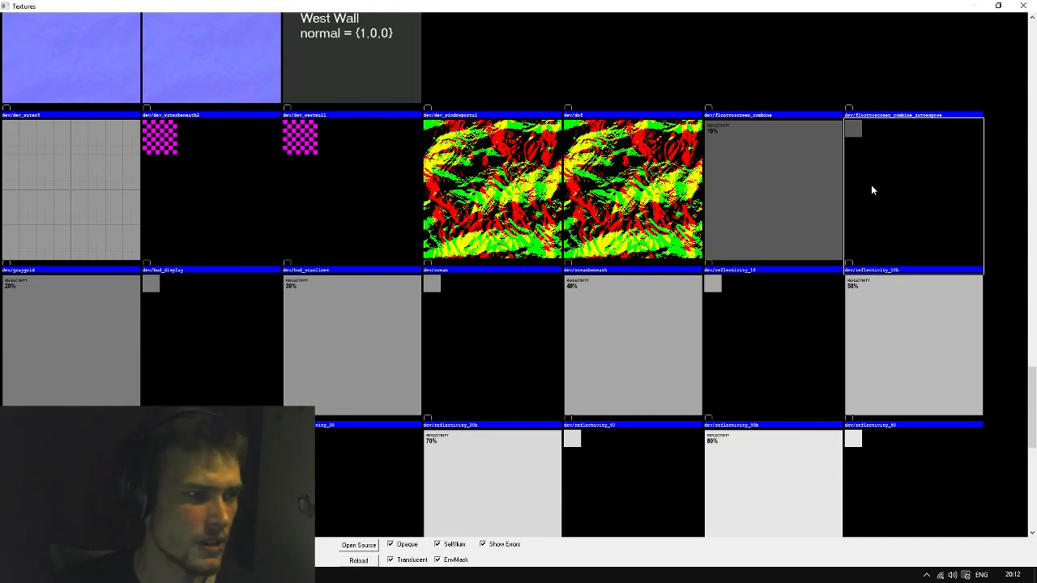
{"action": "left_click", "coordinate": [489, 362]}
{"action": "key", "text": "z"}
{"action": "right_click", "coordinate": [261, 169]}
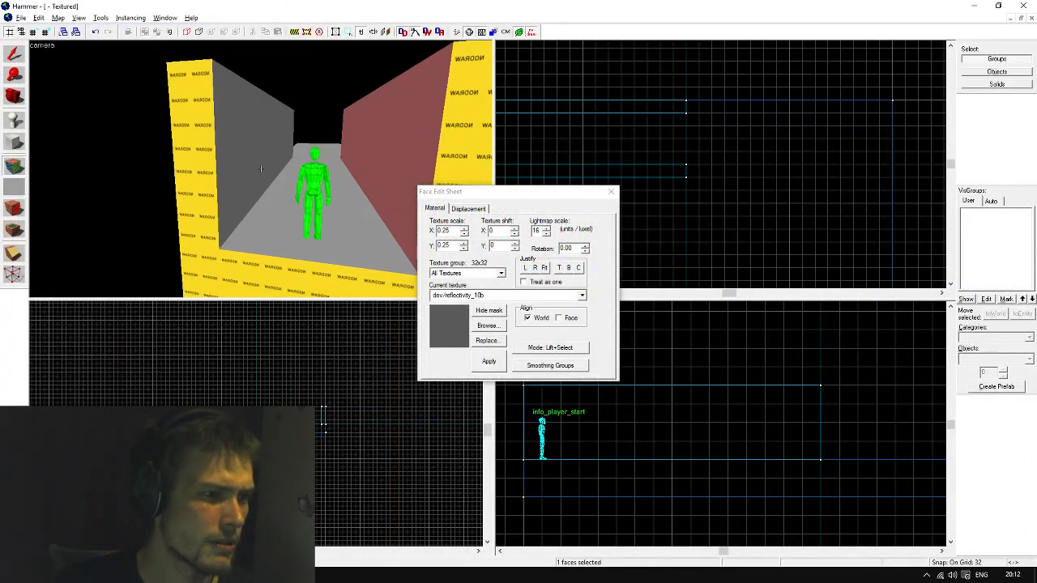
{"action": "key", "text": "w"}
{"action": "key", "text": "s"}
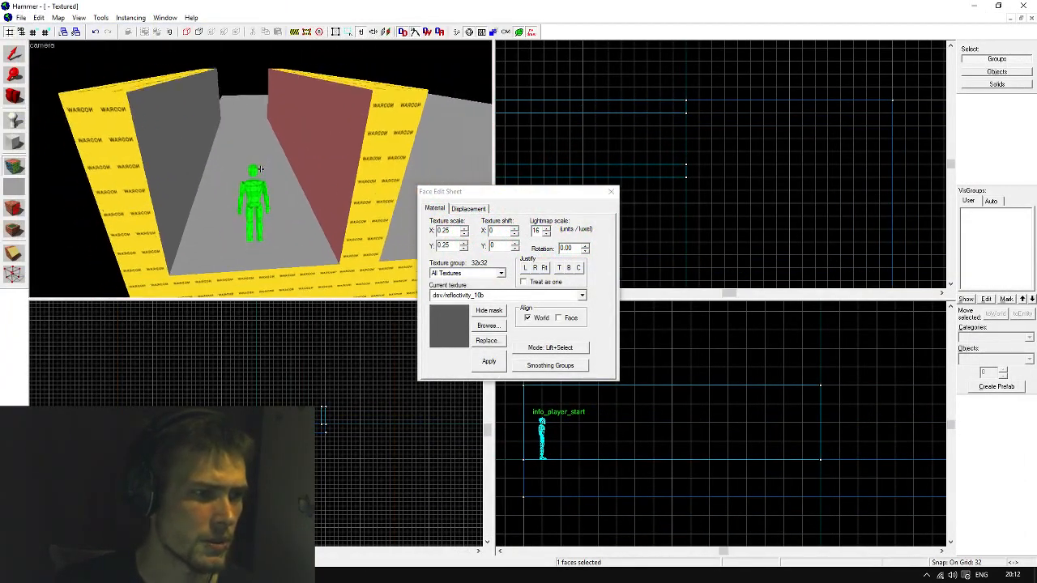
{"action": "key", "text": "z"}
{"action": "left_click", "coordinate": [16, 56]}
Examine the textured corridor from inside, from its ends and from above to judge its width against the player start
{"action": "key", "text": "z"}
{"action": "key", "text": "w"}
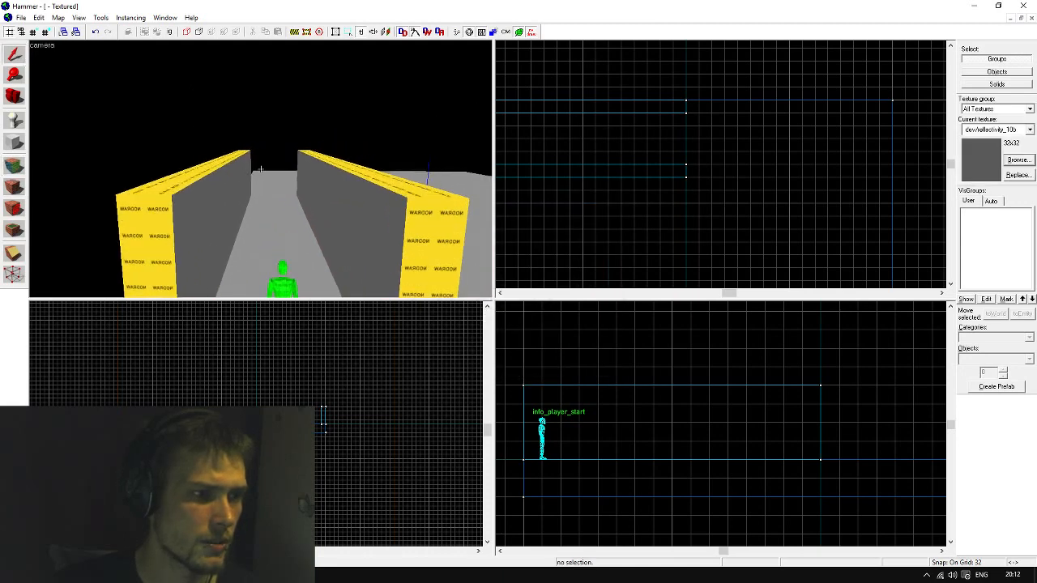
{"action": "key", "text": "s"}
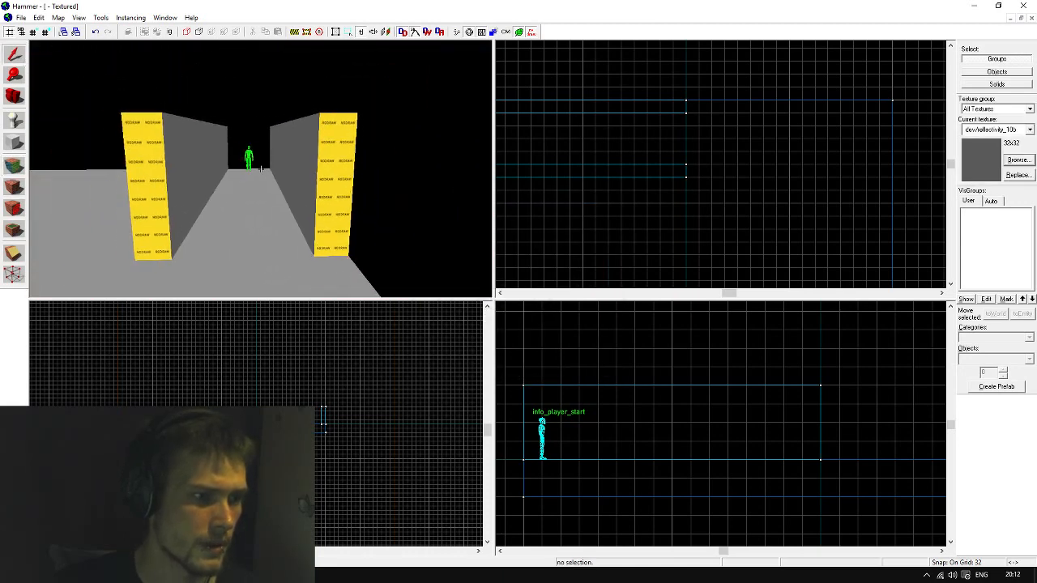
{"action": "key", "text": "w"}
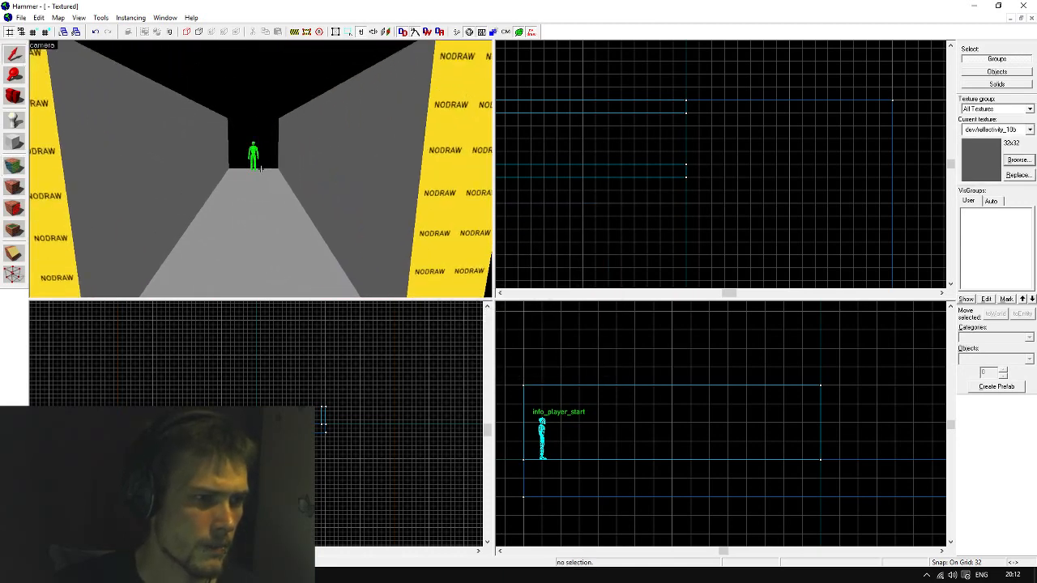
{"action": "key", "text": "s"}
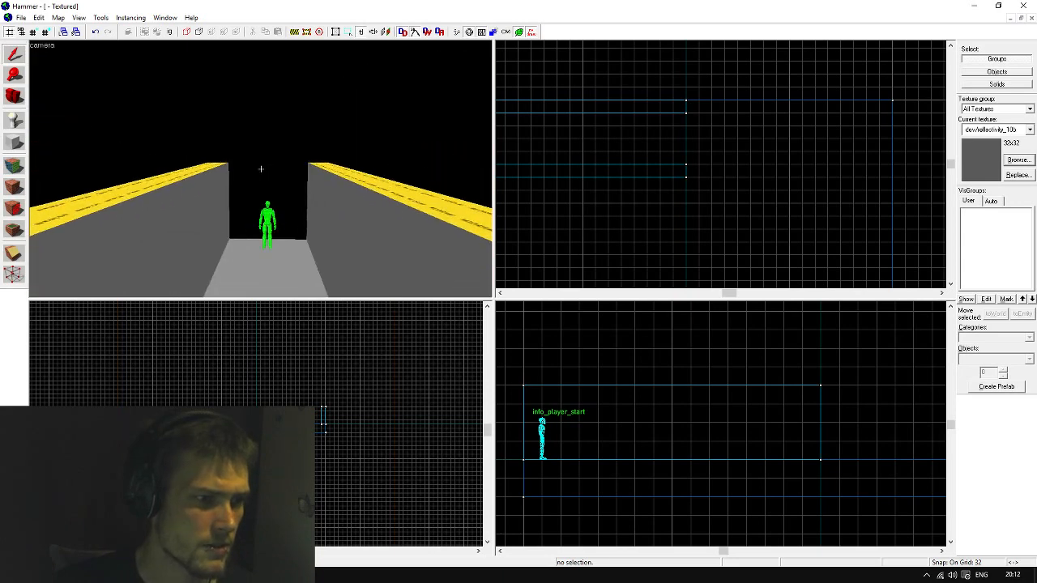
{"action": "key", "text": "z"}
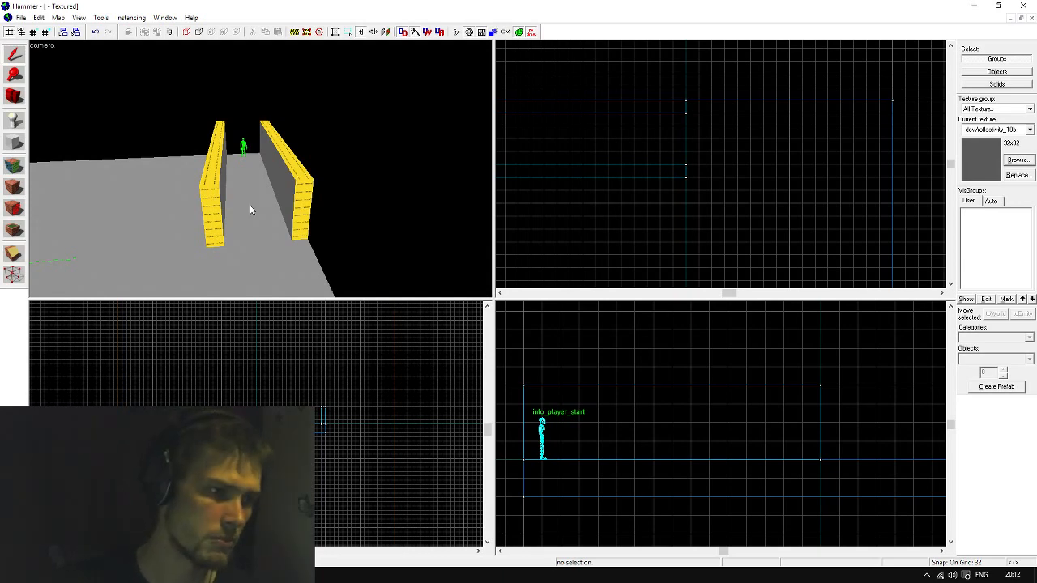
{"action": "key", "text": "z"}
{"action": "key", "text": "w"}
{"action": "key", "text": "w"}
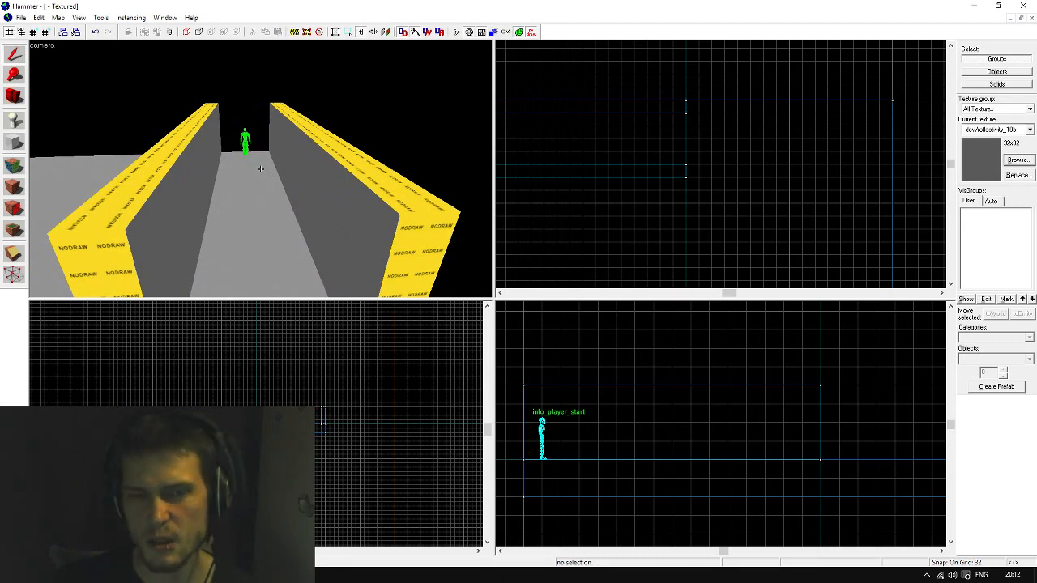
{"action": "key", "text": "w"}
{"action": "key", "text": "s"}
{"action": "key", "text": "a"}
{"action": "key", "text": "z"}
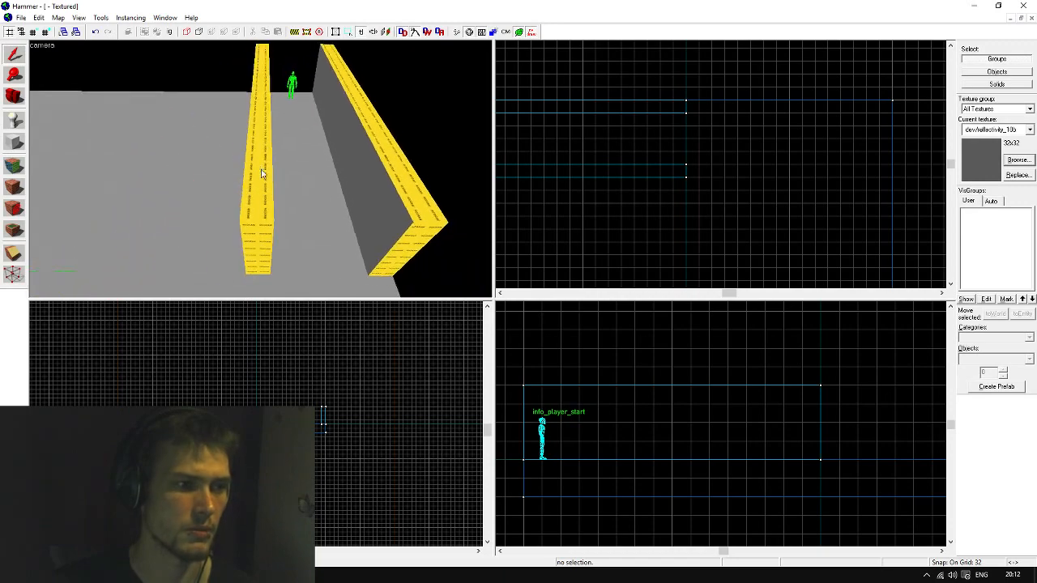
Widen the corridor by moving the south wall block farther south, and clear the selection
{"action": "left_click", "coordinate": [261, 169]}
{"action": "scroll", "coordinate": [752, 162], "scroll_direction": "down", "scroll_amount": 3}
{"action": "scroll", "coordinate": [595, 169], "scroll_direction": "up", "scroll_amount": 3}
{"action": "left_click_drag", "start_coordinate": [637, 164], "coordinate": [637, 206]}
{"action": "key", "text": "Escape"}
Try a second player start copied southward across the corridor as a width reference, and delete the copy
{"action": "left_click", "coordinate": [293, 87]}
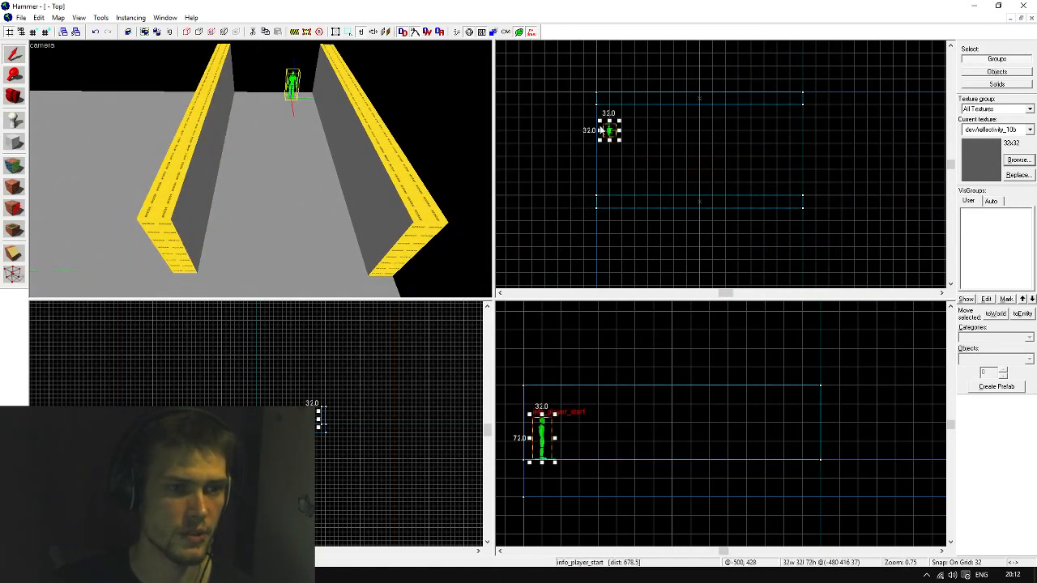
{"action": "scroll", "coordinate": [613, 130], "scroll_direction": "up", "scroll_amount": 2}
{"action": "left_click_drag", "start_coordinate": [613, 144], "coordinate": [616, 209], "text": "shift"}
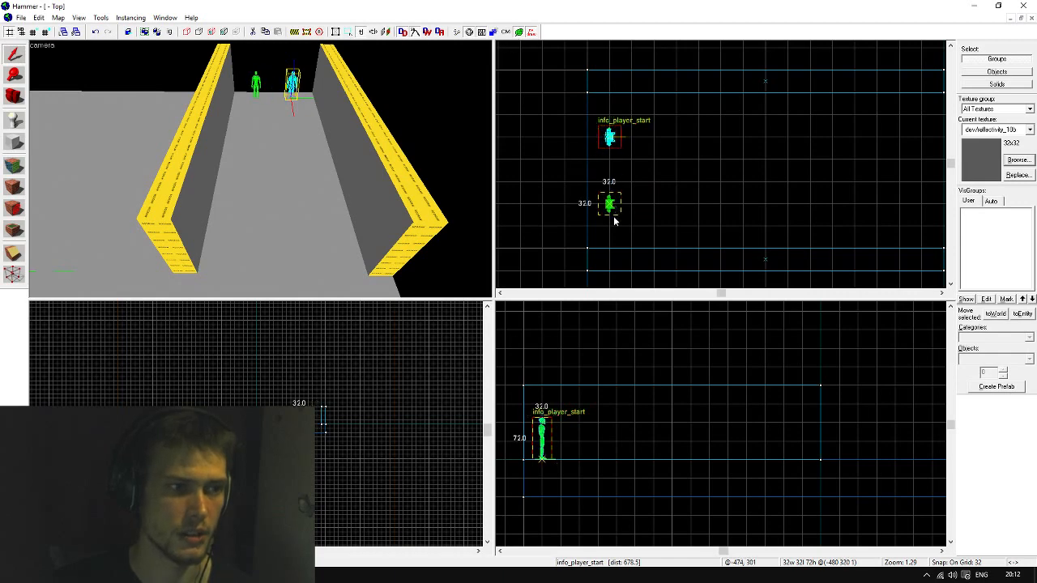
{"action": "key", "text": "Delete"}
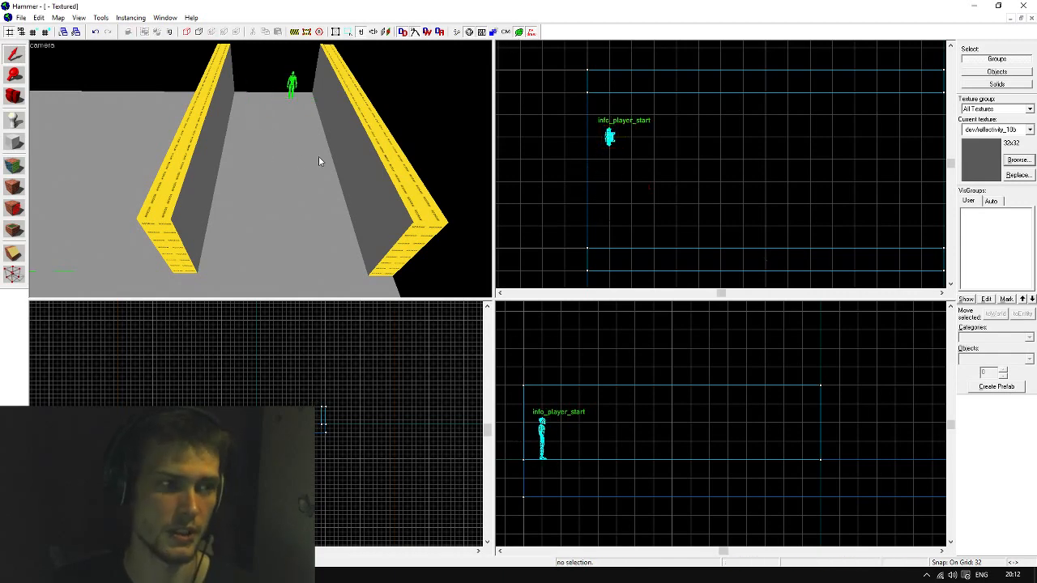
{"action": "left_click", "coordinate": [292, 86]}
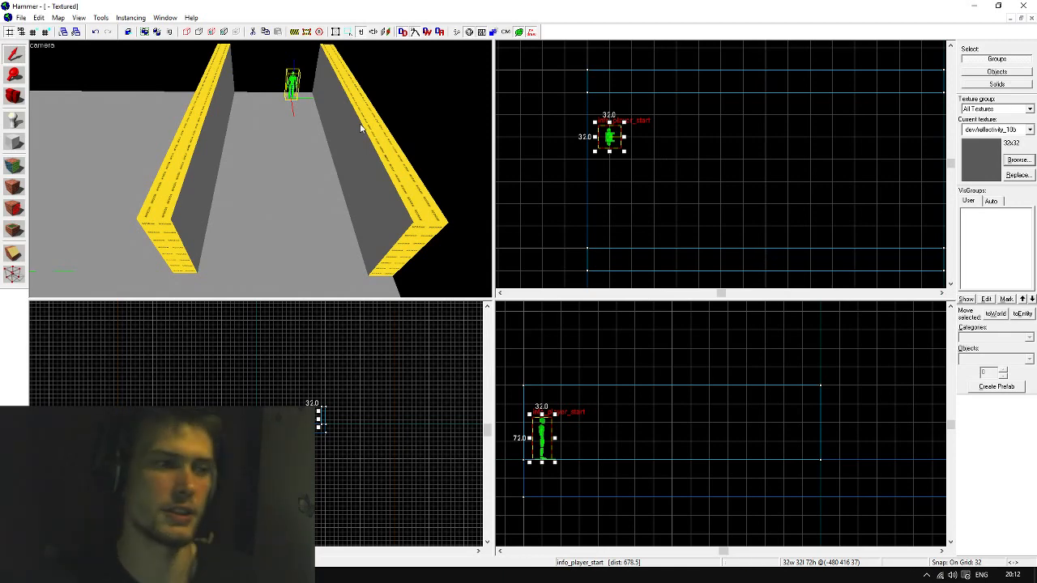
{"action": "key", "text": "z"}
{"action": "key", "text": "w"}
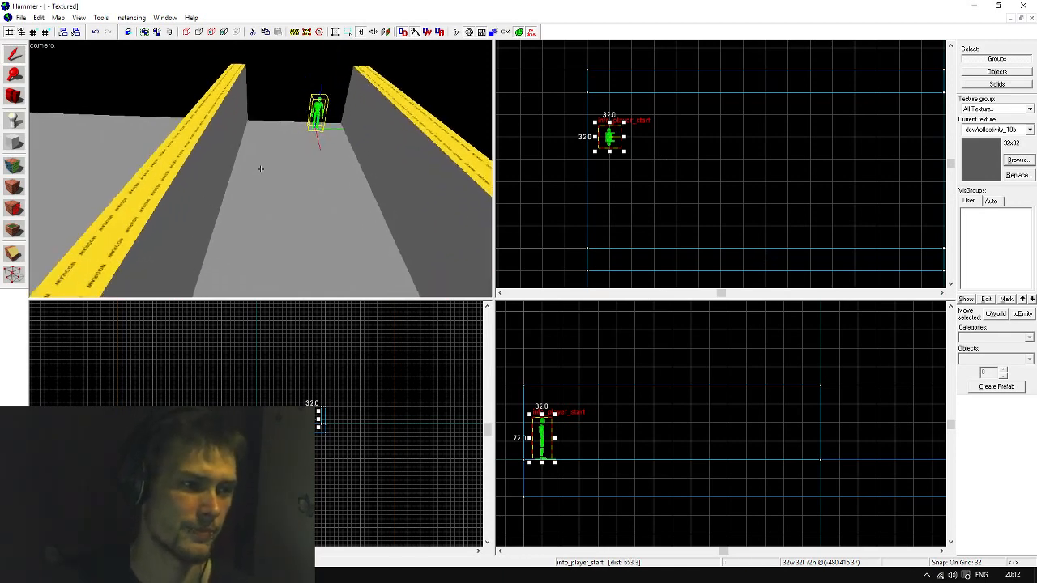
{"action": "key", "text": "s"}
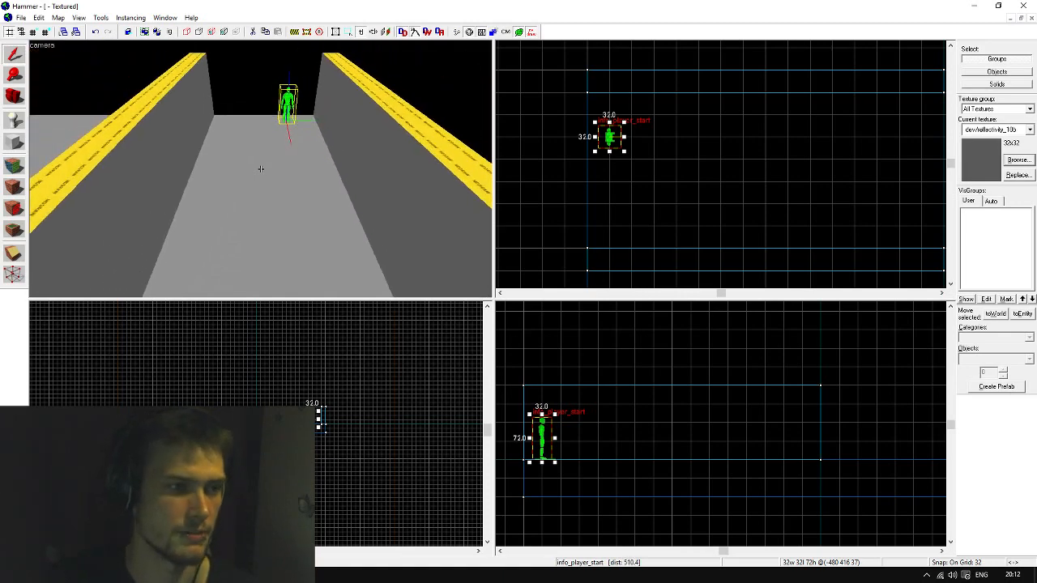
{"action": "key", "text": "z"}
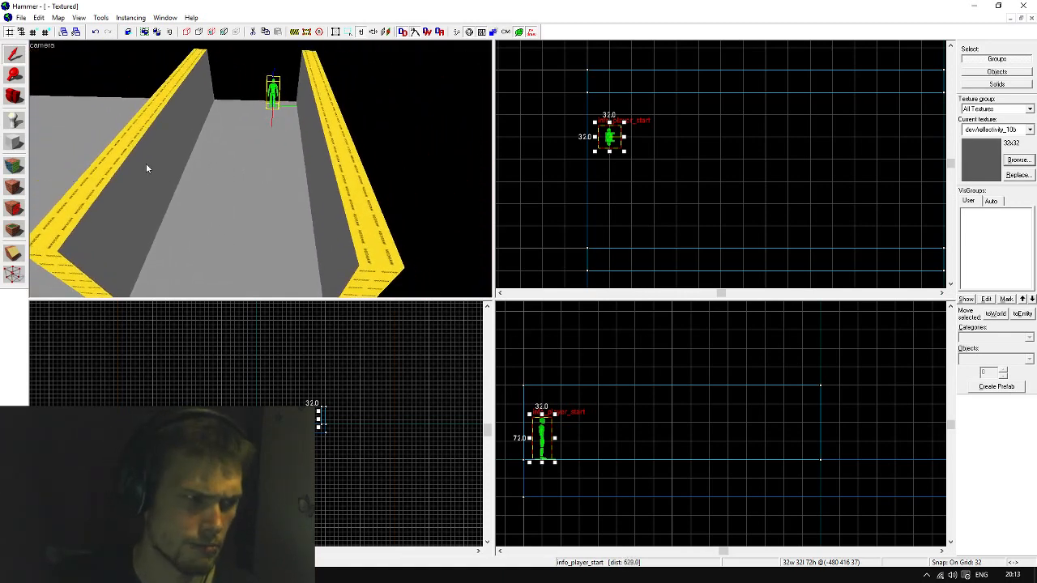
Switch to block creation and set the current texture to nodraw
{"action": "left_click", "coordinate": [13, 142]}
{"action": "left_click", "coordinate": [1030, 131]}
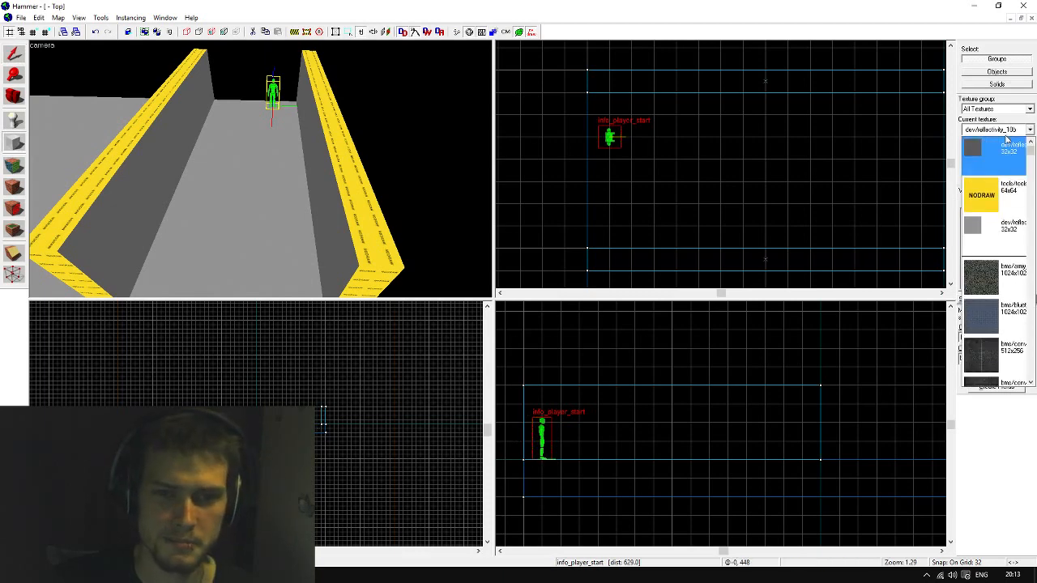
{"action": "left_click", "coordinate": [993, 150]}
Outline a block 512 long, 32 thick and 32 high directly on top of the north wall
{"action": "scroll", "coordinate": [658, 418], "scroll_direction": "down", "scroll_amount": 4}
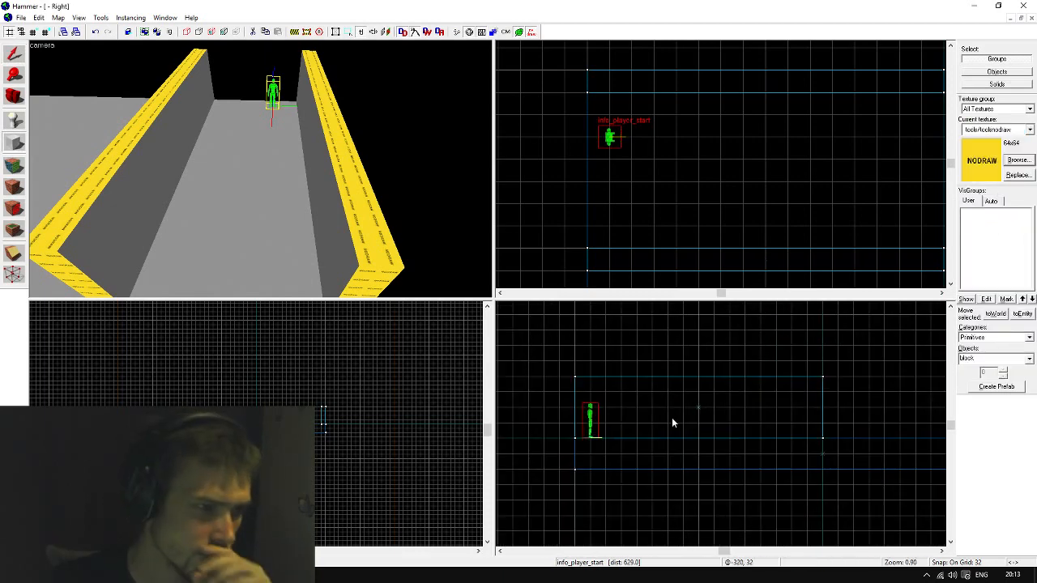
{"action": "key", "text": "z"}
{"action": "key", "text": "w"}
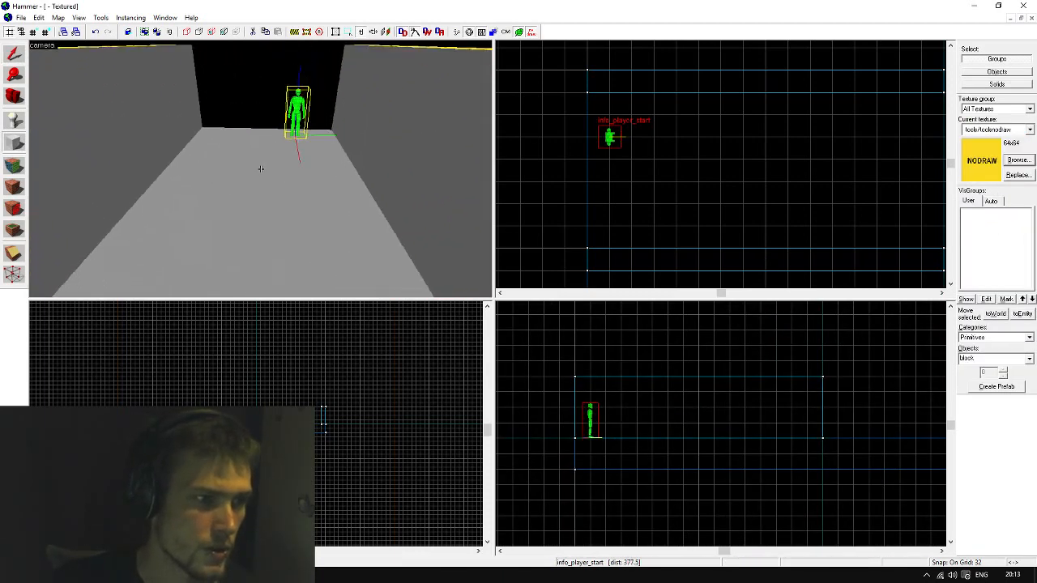
{"action": "key", "text": "s"}
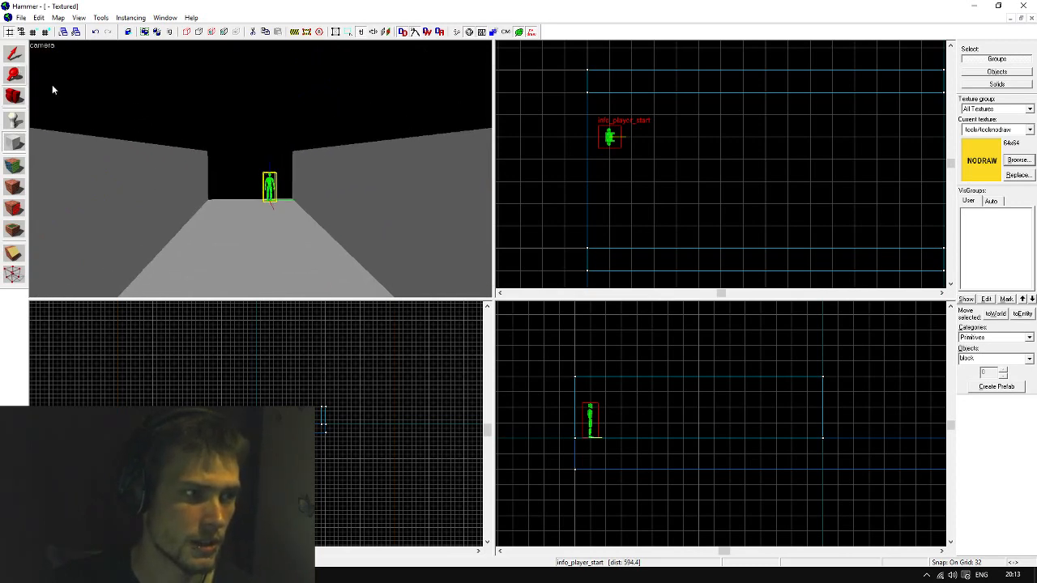
{"action": "scroll", "coordinate": [311, 381], "scroll_direction": "up", "scroll_amount": 5}
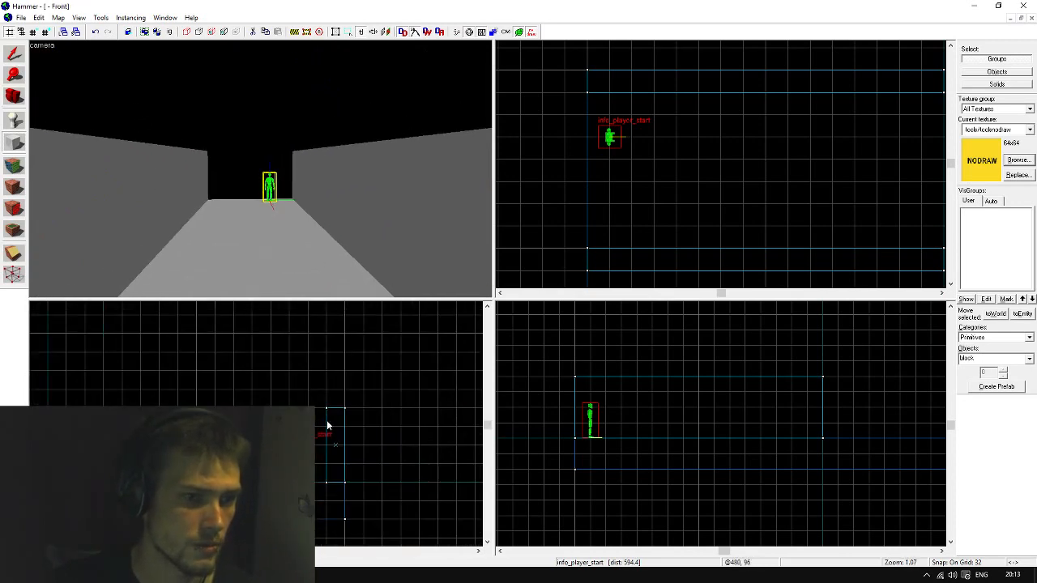
{"action": "left_click_drag", "start_coordinate": [326, 393], "coordinate": [350, 403]}
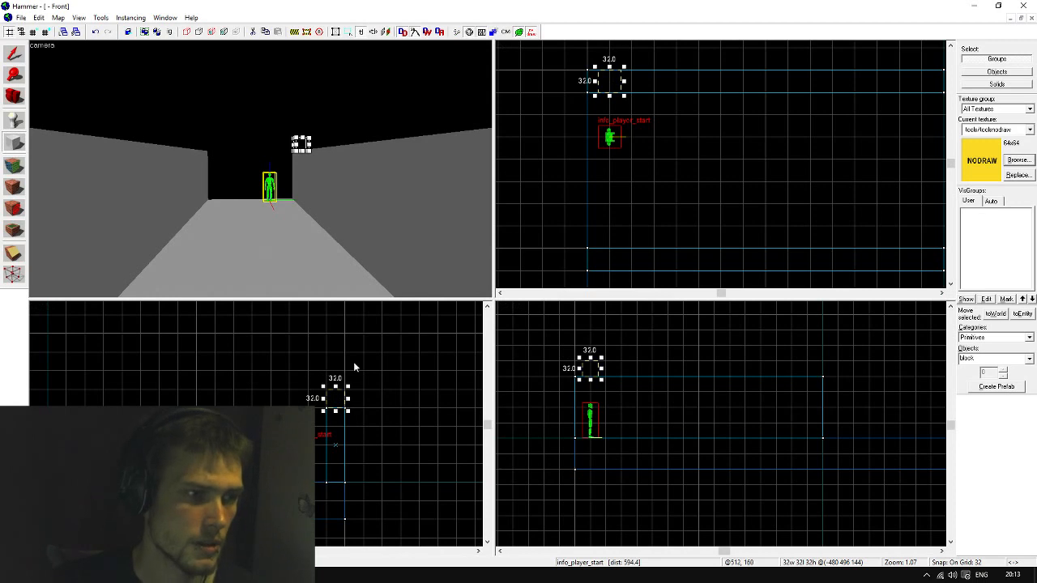
{"action": "scroll", "coordinate": [573, 130], "scroll_direction": "down", "scroll_amount": 2}
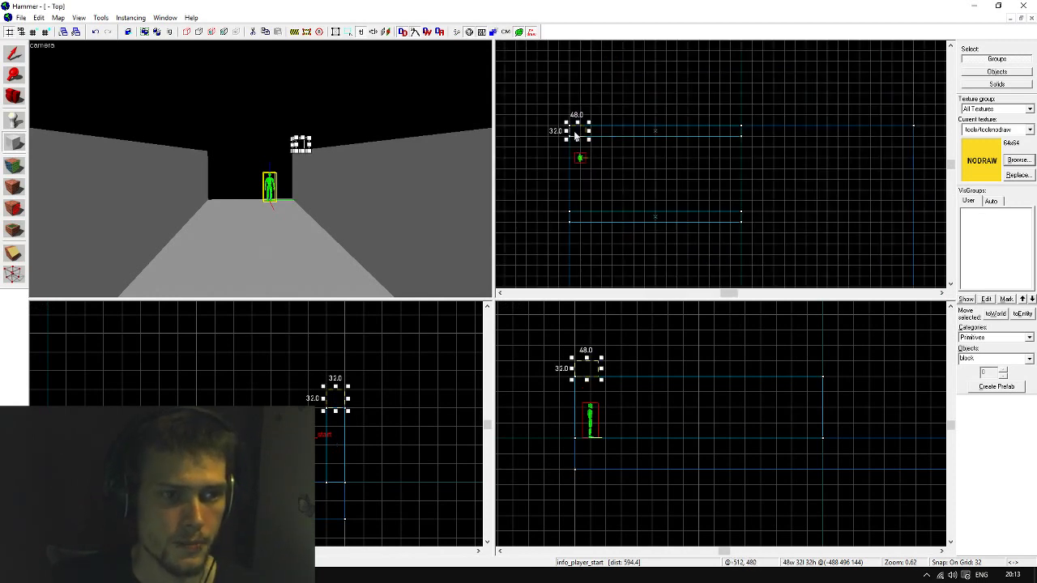
{"action": "left_click_drag", "start_coordinate": [590, 131], "coordinate": [748, 142]}
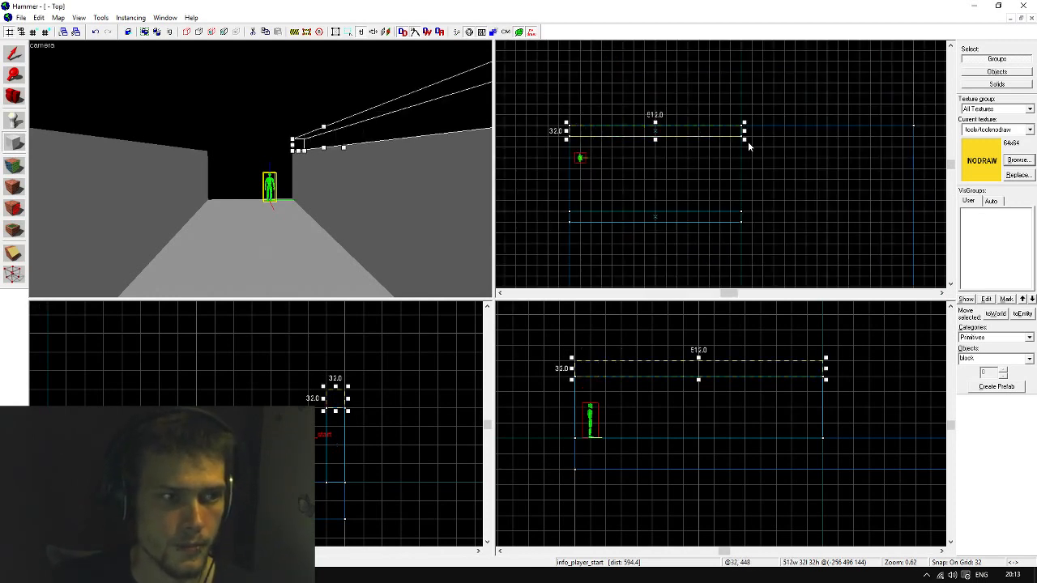
Create the outlined nodraw block on the north wall, copy it onto the south wall, and clear the selection
{"action": "key", "text": "Return"}
{"action": "key", "text": "shift+s"}
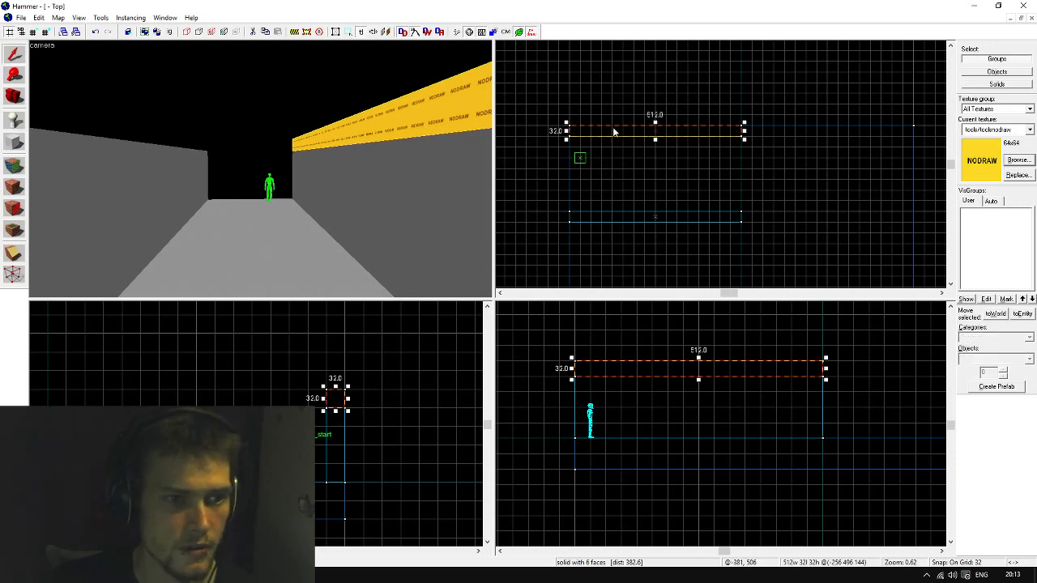
{"action": "left_click_drag", "start_coordinate": [613, 129], "coordinate": [612, 216], "text": "shift"}
{"action": "key", "text": "Escape"}
{"action": "key", "text": "z"}
{"action": "key", "text": "s"}
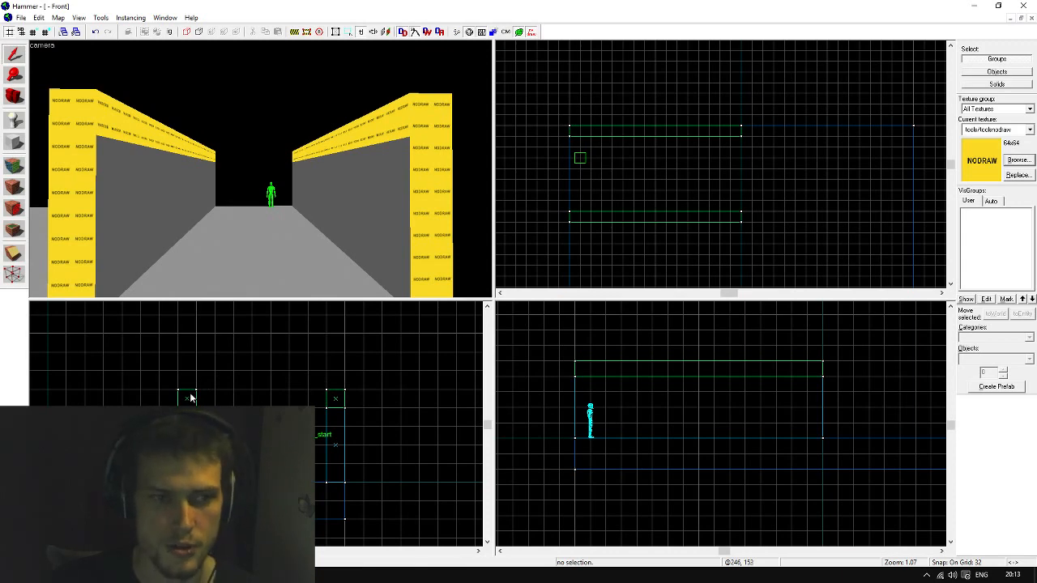
Choose the arch primitive and outline a 288 wide, 96 high and 512 long volume on top of the corridor walls
{"action": "left_click", "coordinate": [13, 142]}
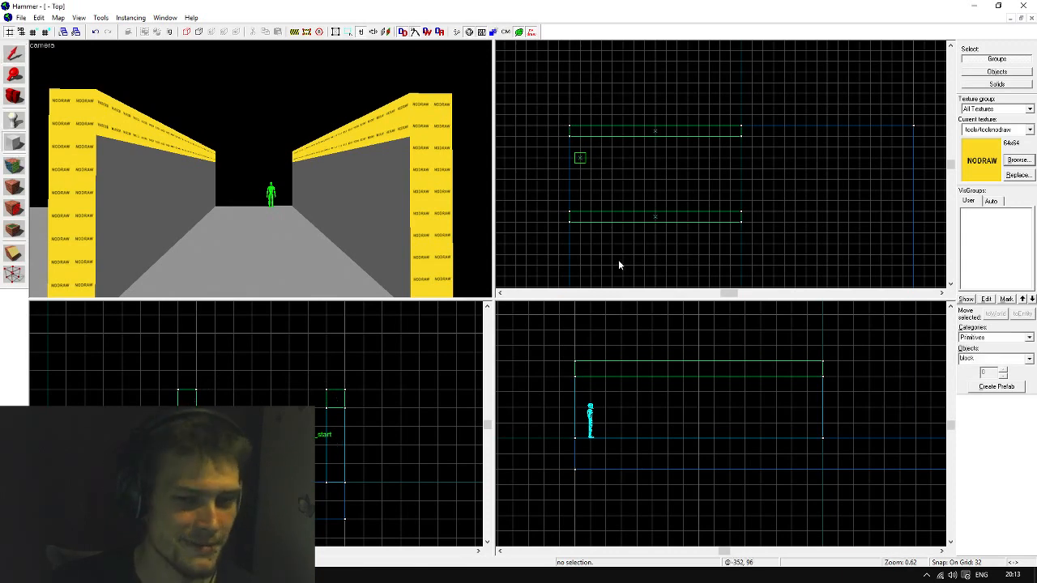
{"action": "left_click", "coordinate": [1030, 359]}
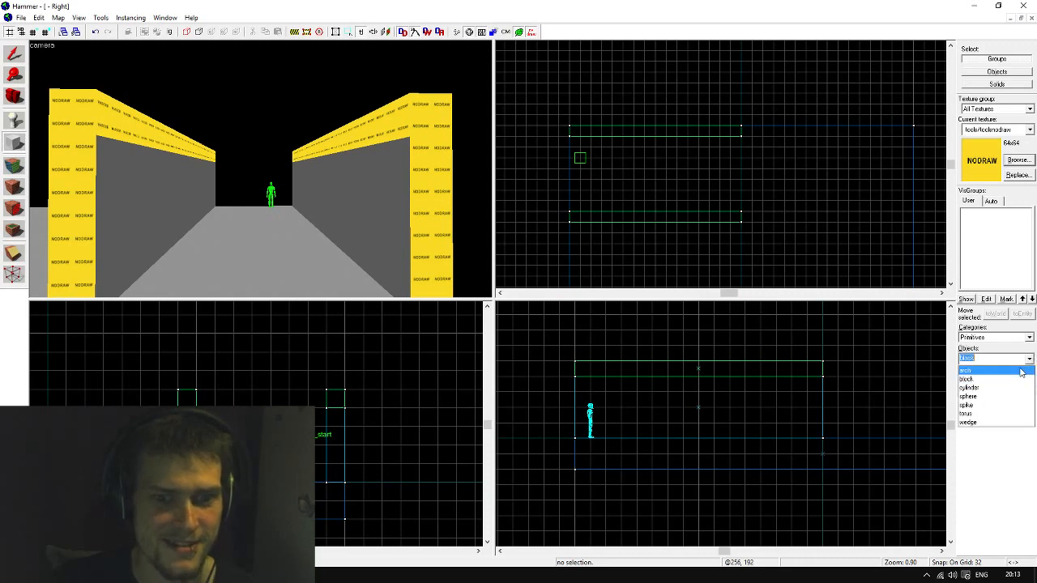
{"action": "left_click", "coordinate": [1005, 369]}
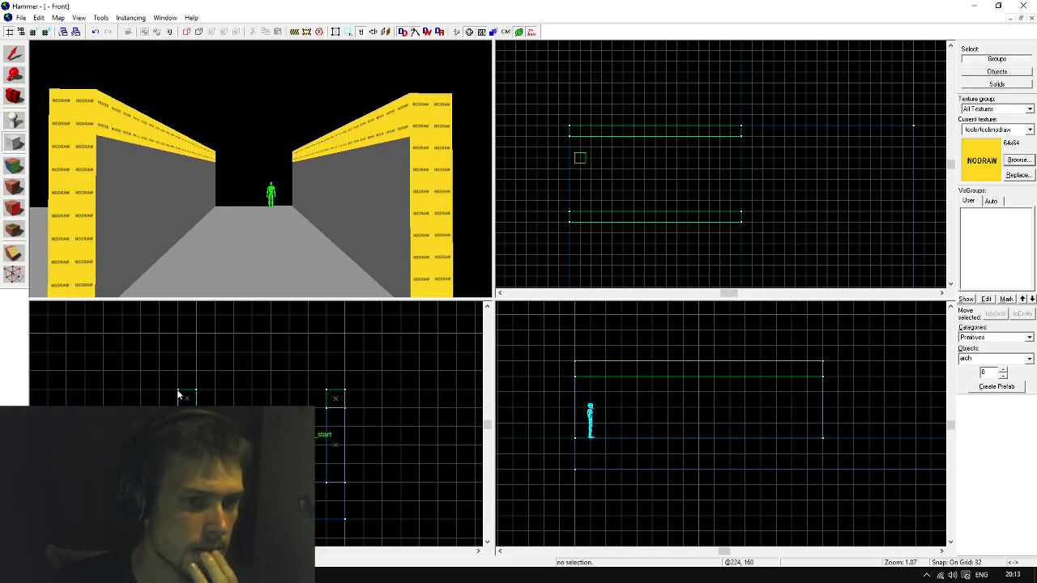
{"action": "left_click_drag", "start_coordinate": [179, 396], "coordinate": [351, 344]}
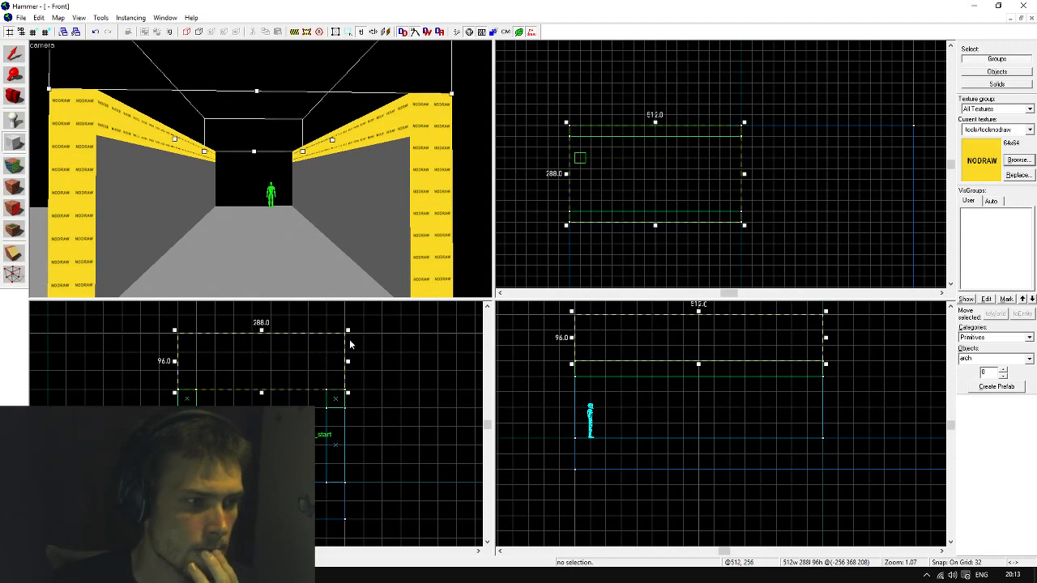
{"action": "key", "text": "Return"}
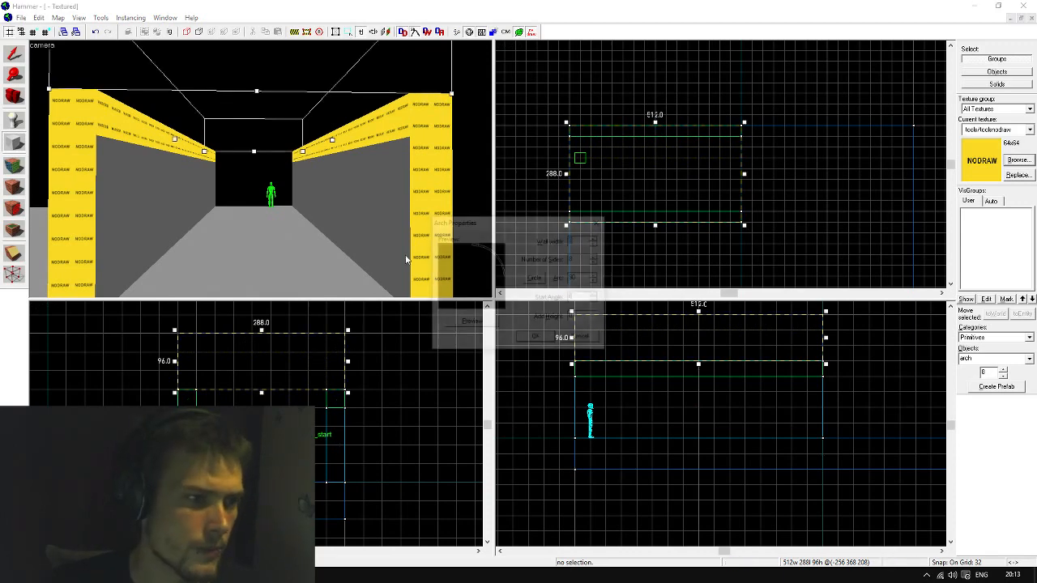
Set the arch to 180 degrees with a wall width of 16, preview it and create it
{"action": "double_click", "coordinate": [586, 279]}
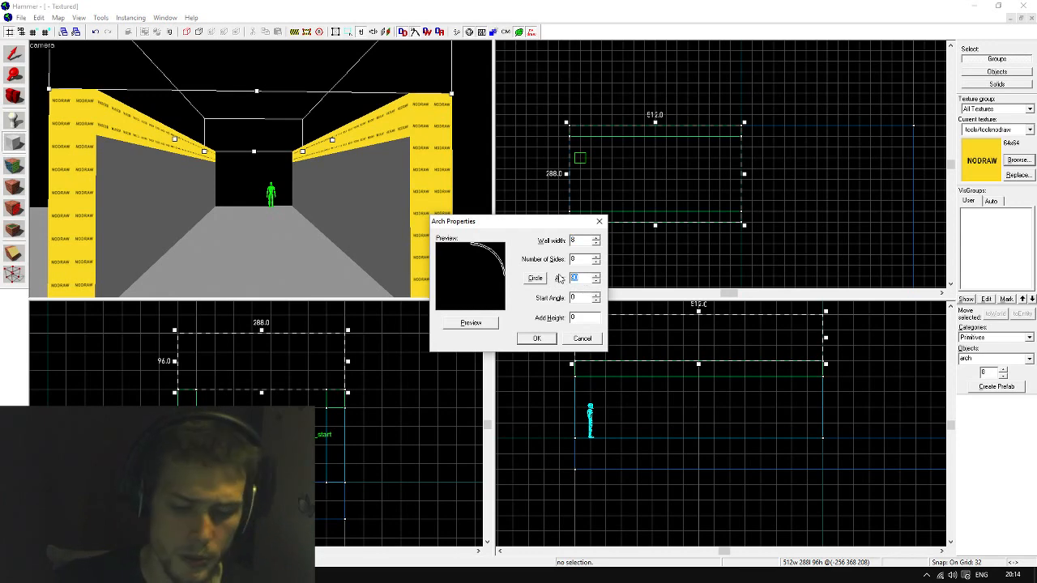
{"action": "type", "text": "180"}
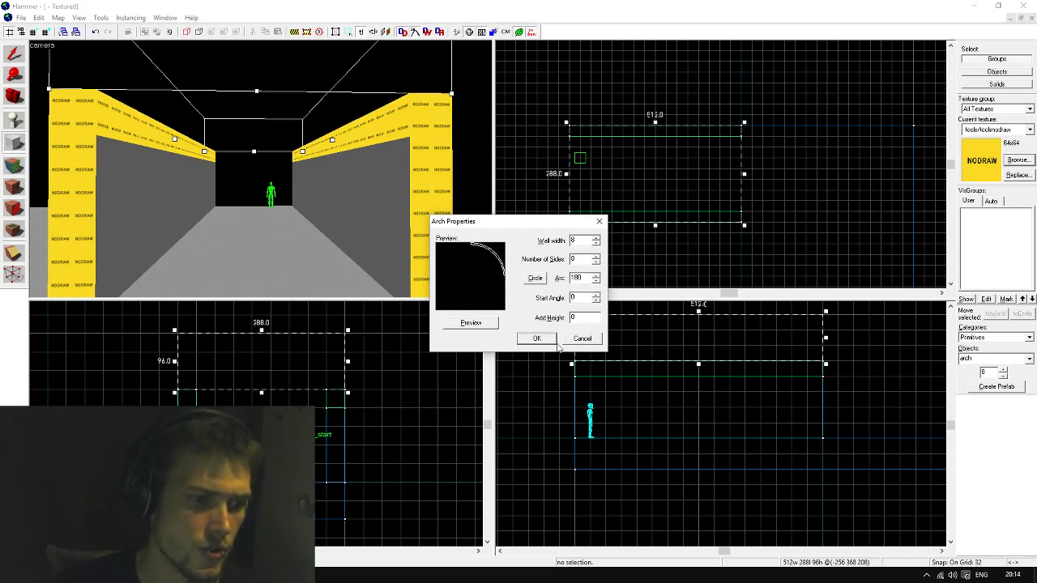
{"action": "left_click", "coordinate": [489, 324]}
{"action": "double_click", "coordinate": [574, 241]}
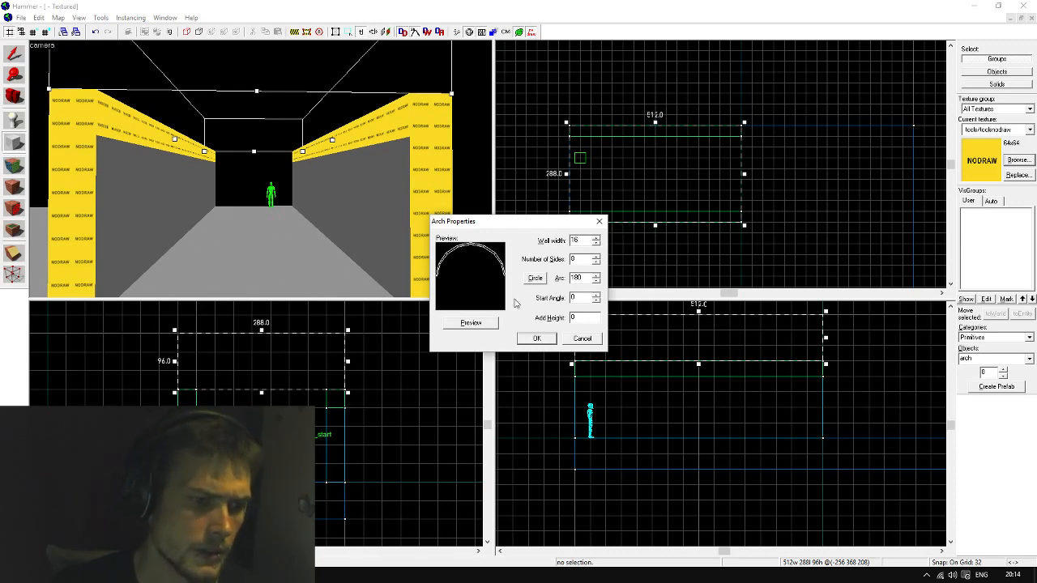
{"action": "left_click", "coordinate": [490, 324]}
{"action": "left_click", "coordinate": [538, 338]}
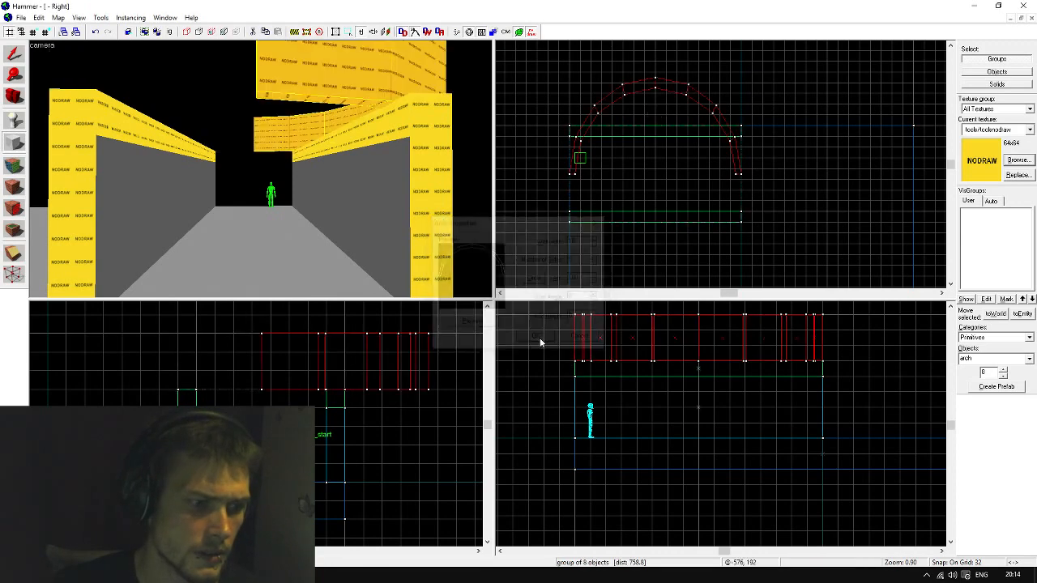
Delete the wrongly oriented arch above the corridor and return to block creation
{"action": "left_click", "coordinate": [13, 53]}
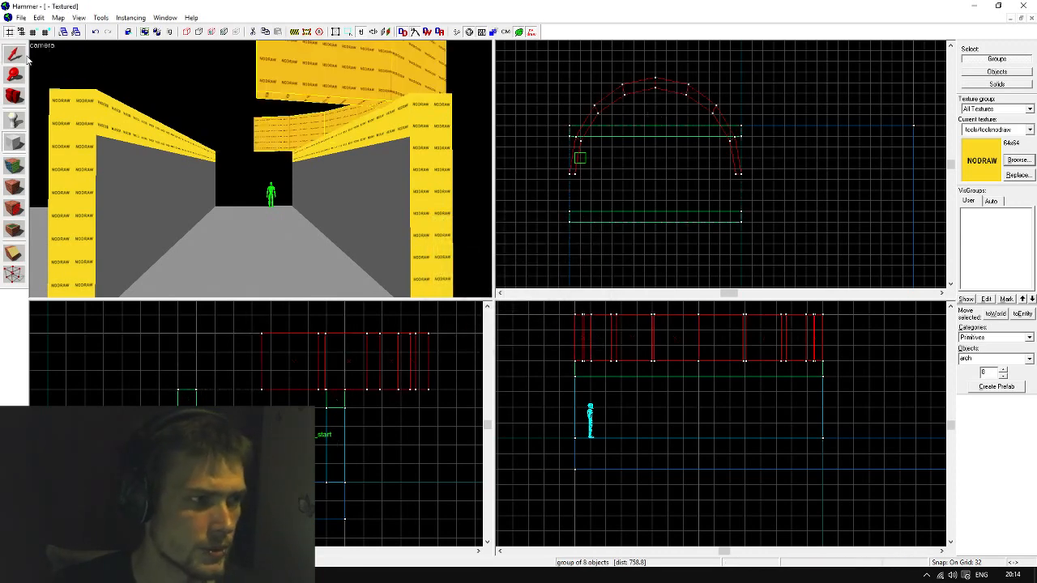
{"action": "key", "text": "Delete"}
{"action": "key", "text": "shift+b"}
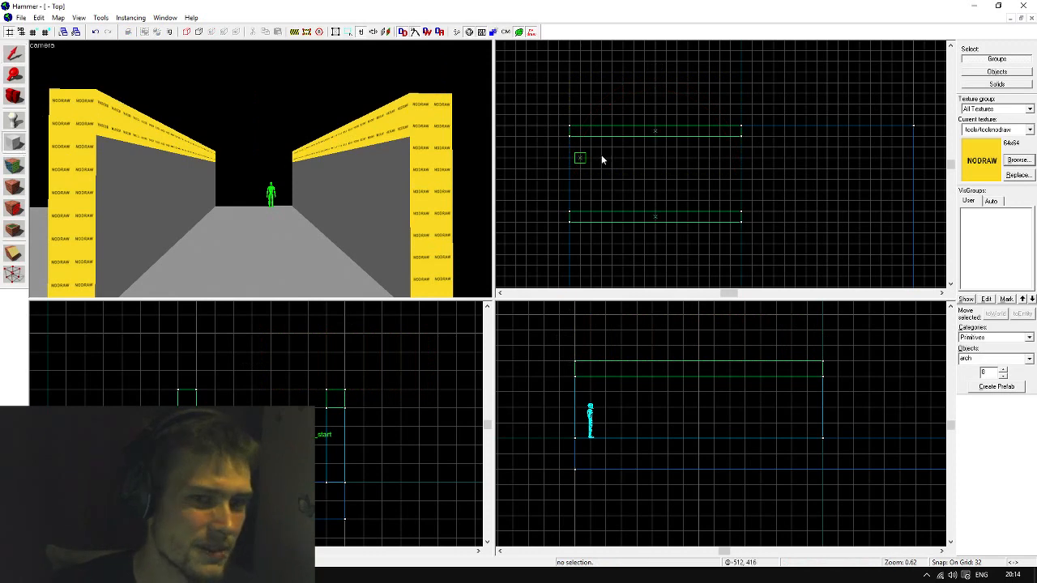
Create an arch 224 wide, 96 deep and 96 high beside the corridor's east end, keeping the current arch properties
{"action": "scroll", "coordinate": [793, 152], "scroll_direction": "up", "scroll_amount": 3}
{"action": "scroll", "coordinate": [666, 142], "scroll_direction": "down", "scroll_amount": 4}
{"action": "scroll", "coordinate": [780, 143], "scroll_direction": "up", "scroll_amount": 4}
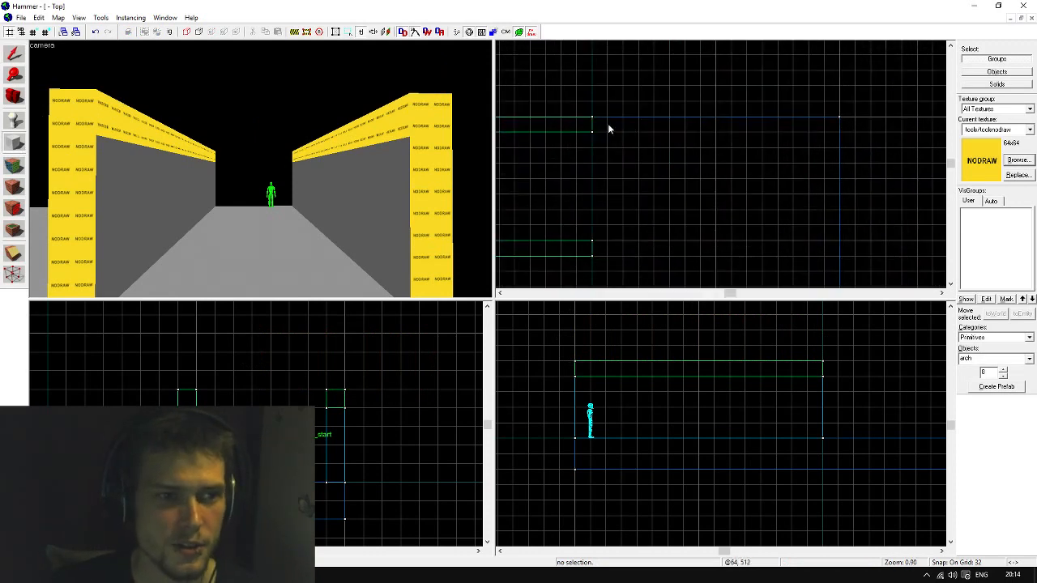
{"action": "left_click_drag", "start_coordinate": [595, 120], "coordinate": [719, 182]}
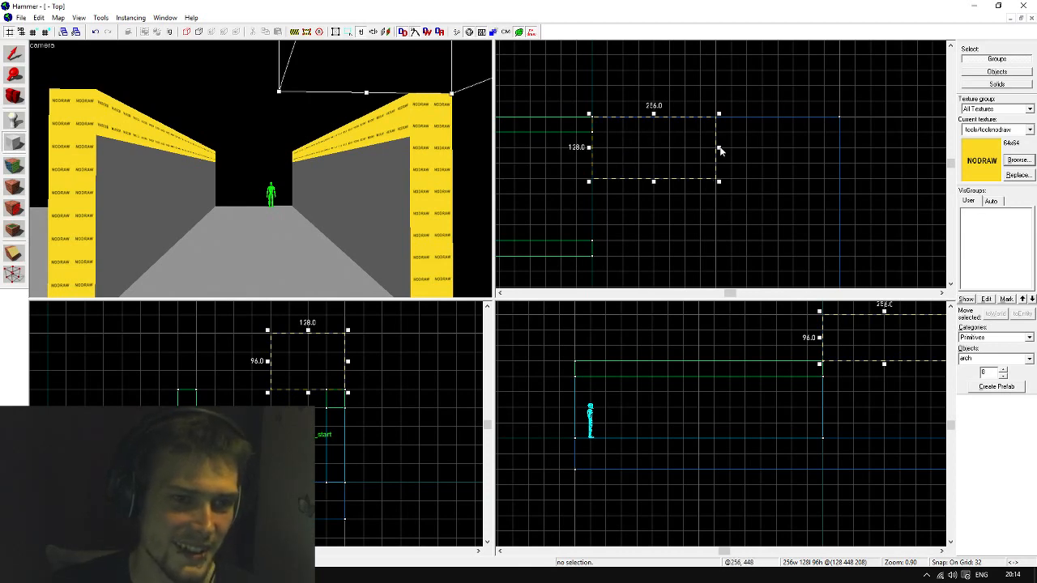
{"action": "left_click_drag", "start_coordinate": [718, 150], "coordinate": [708, 152]}
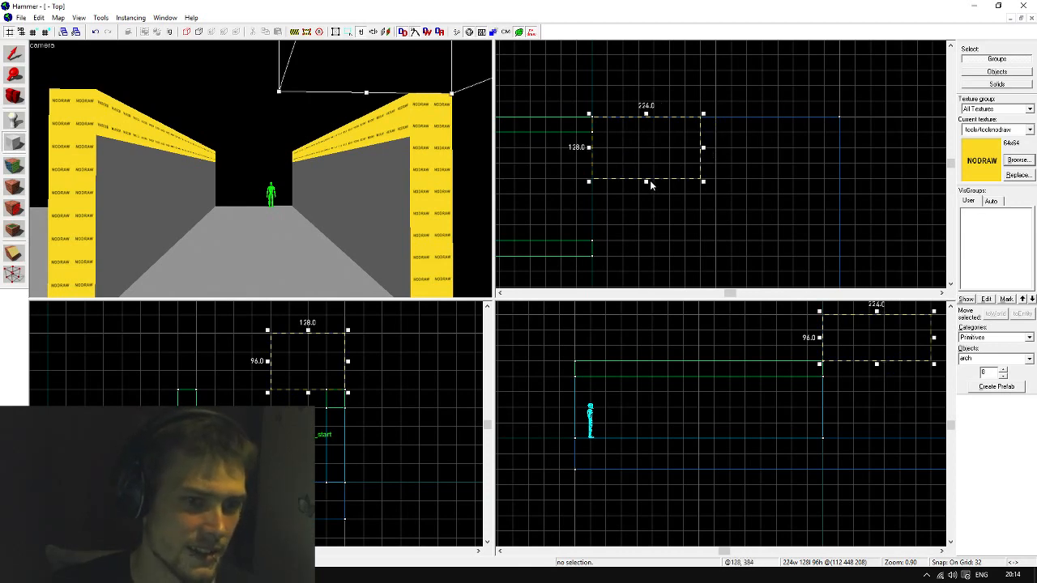
{"action": "left_click_drag", "start_coordinate": [647, 185], "coordinate": [651, 168]}
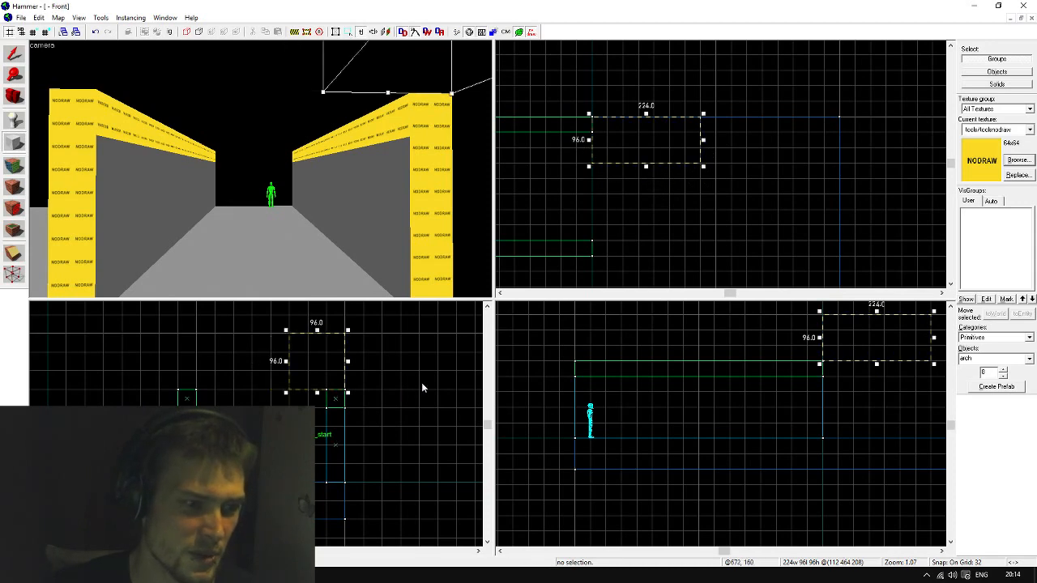
{"action": "scroll", "coordinate": [637, 223], "scroll_direction": "up", "scroll_amount": 2}
{"action": "key", "text": "Return"}
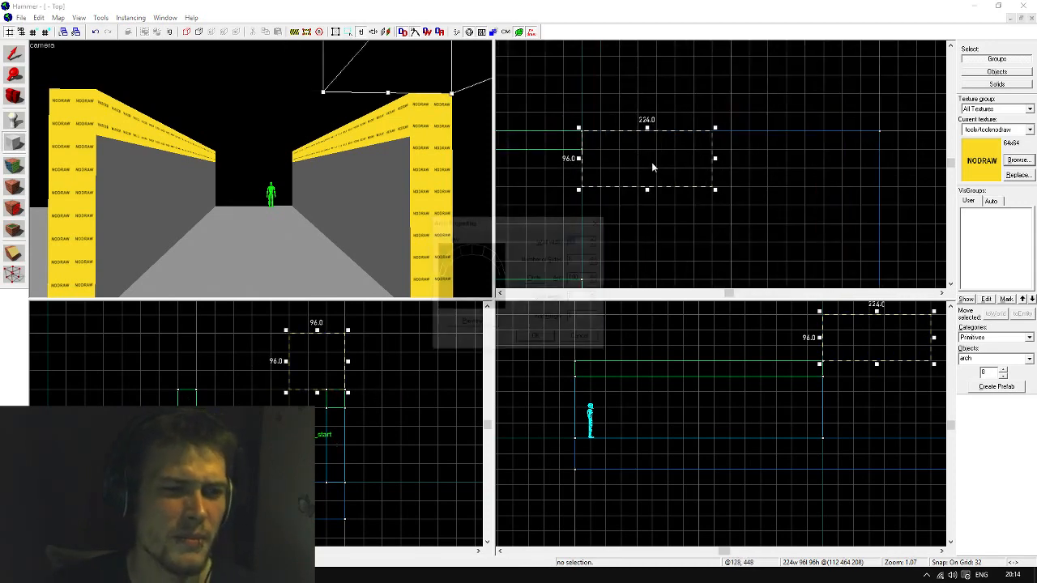
{"action": "left_click", "coordinate": [536, 339]}
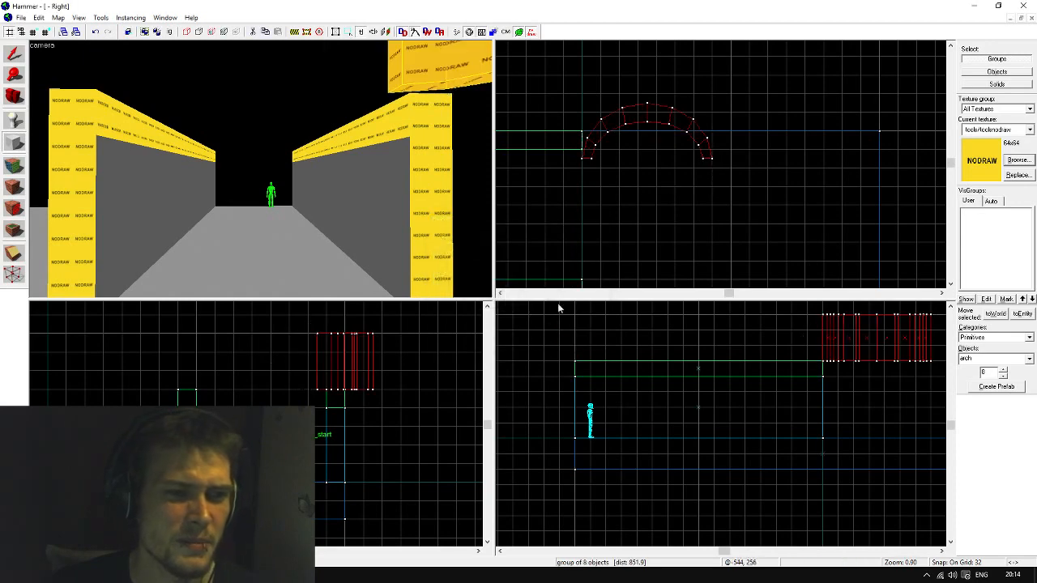
Try standing the arch upright across the corridor's west end, and delete it
{"action": "left_click", "coordinate": [14, 53]}
{"action": "left_click", "coordinate": [329, 350]}
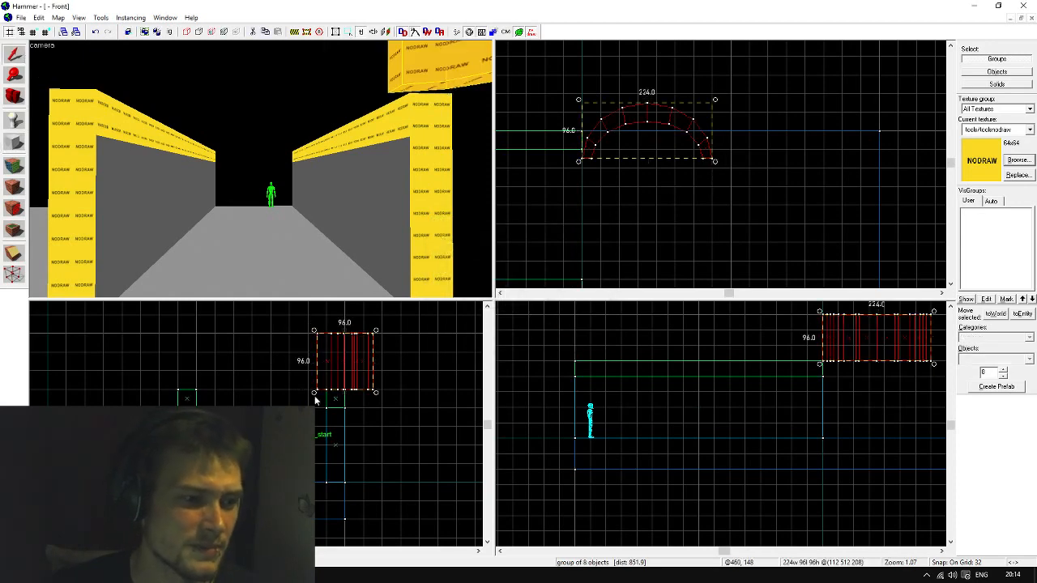
{"action": "left_click_drag", "start_coordinate": [315, 393], "coordinate": [376, 392]}
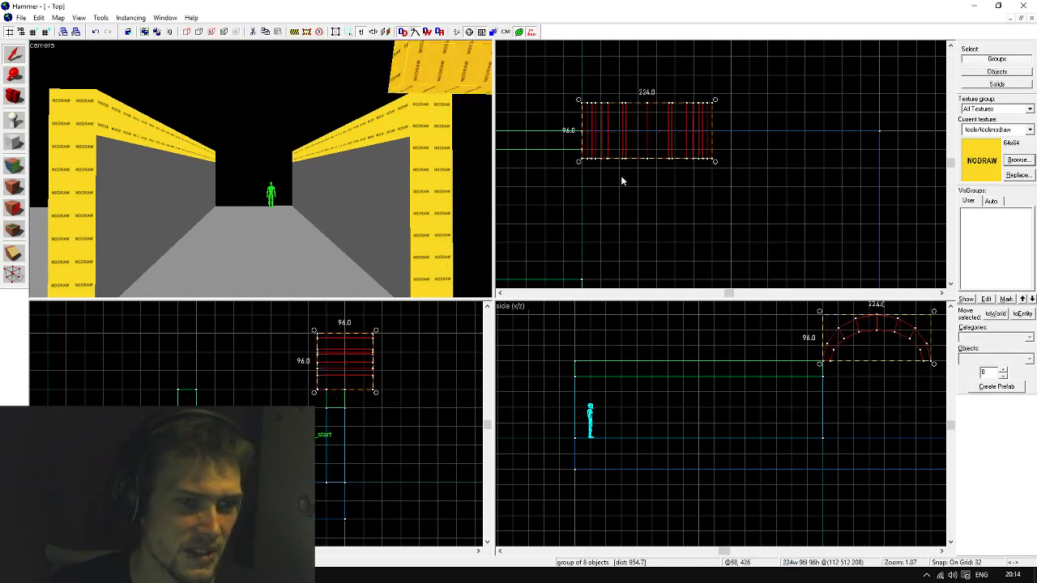
{"action": "left_click_drag", "start_coordinate": [716, 161], "coordinate": [627, 214]}
{"action": "scroll", "coordinate": [633, 153], "scroll_direction": "down", "scroll_amount": 5}
{"action": "scroll", "coordinate": [633, 153], "scroll_direction": "up", "scroll_amount": 4}
{"action": "left_click_drag", "start_coordinate": [809, 107], "coordinate": [575, 158]}
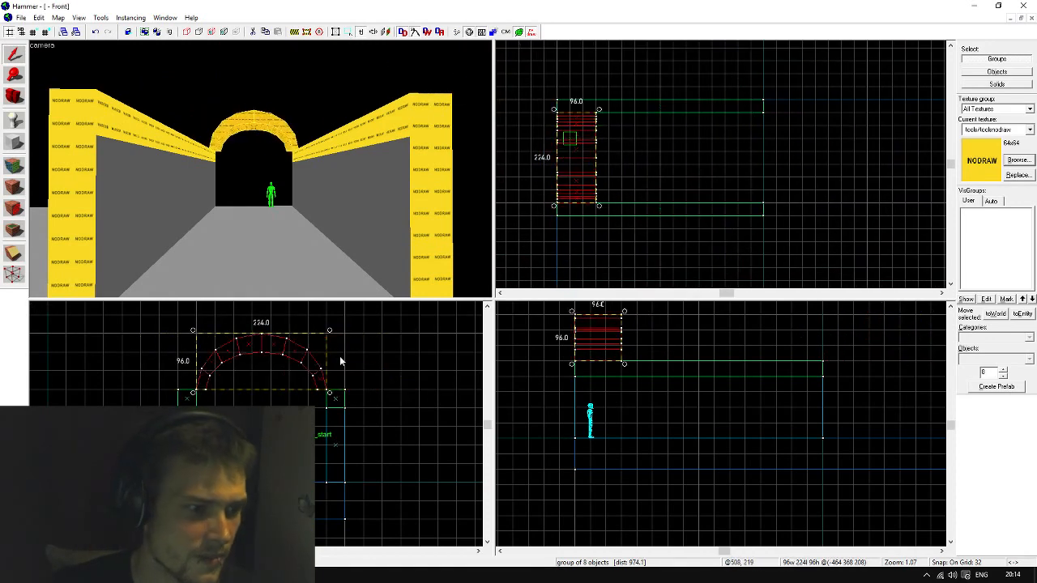
{"action": "key", "text": "Delete"}
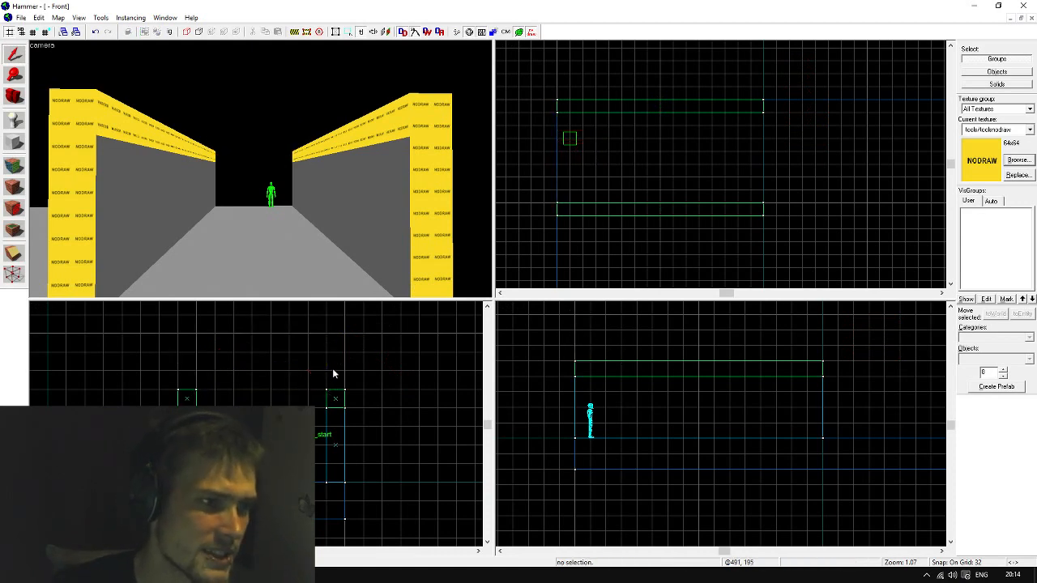
Try an arch with a 288 by 96 footprint beside the corridor's east end, and delete it
{"action": "left_click", "coordinate": [14, 143]}
{"action": "left_click_drag", "start_coordinate": [769, 104], "coordinate": [879, 143]}
{"action": "key", "text": "Return"}
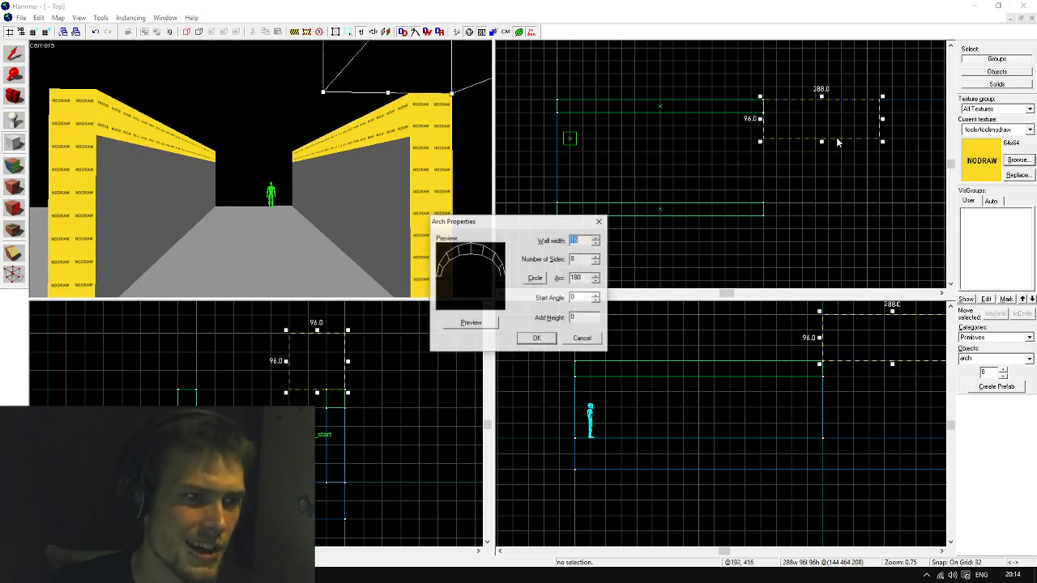
{"action": "left_click", "coordinate": [535, 339]}
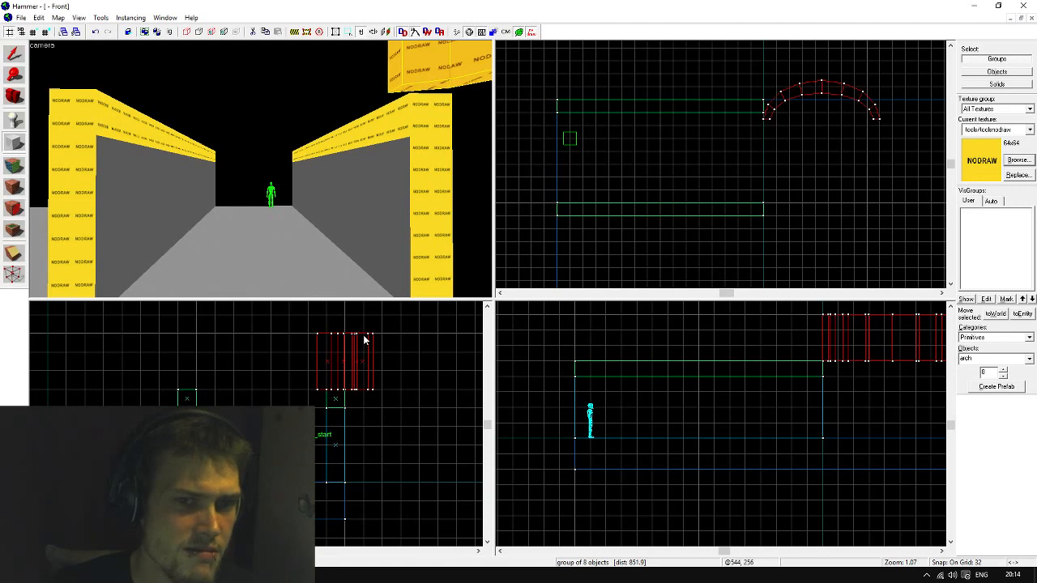
{"action": "key", "text": "shift+s"}
{"action": "key", "text": "Delete"}
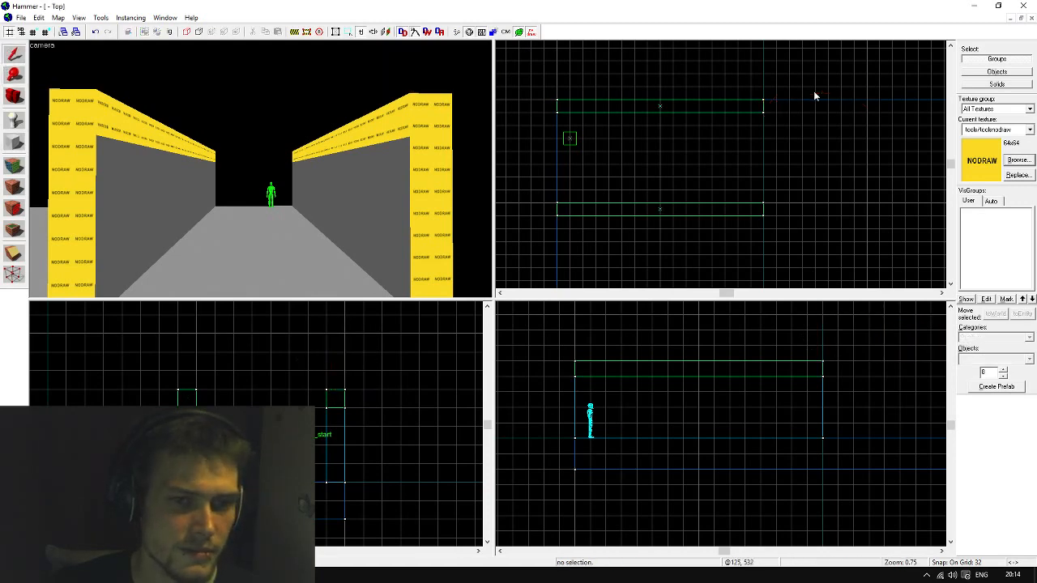
Create an arch 288 wide, 128 deep and 96 high beside the corridor's east end with the current arch properties
{"action": "left_click", "coordinate": [14, 142]}
{"action": "left_click_drag", "start_coordinate": [764, 102], "coordinate": [875, 141]}
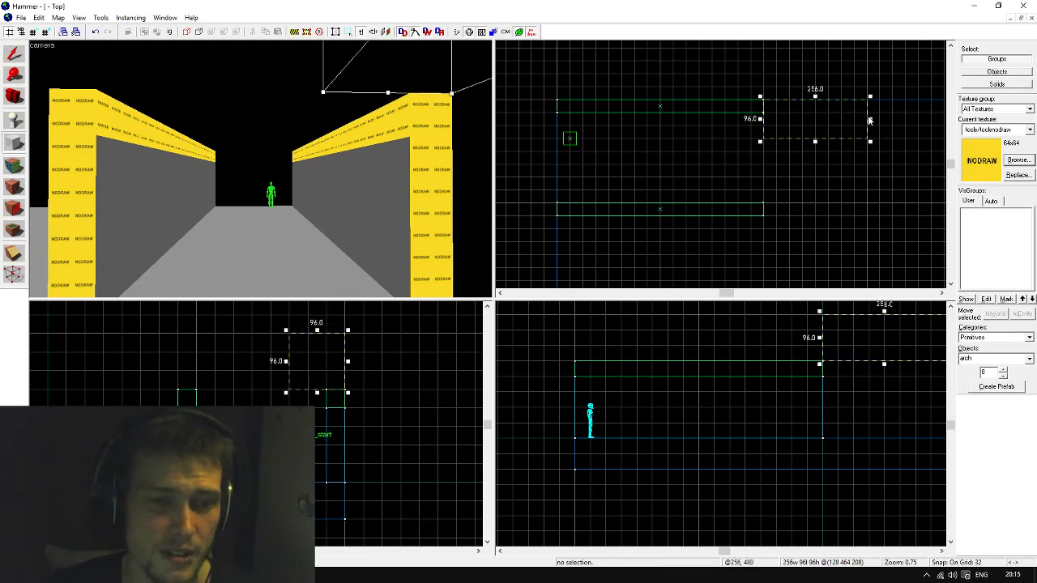
{"action": "left_click_drag", "start_coordinate": [871, 120], "coordinate": [880, 123]}
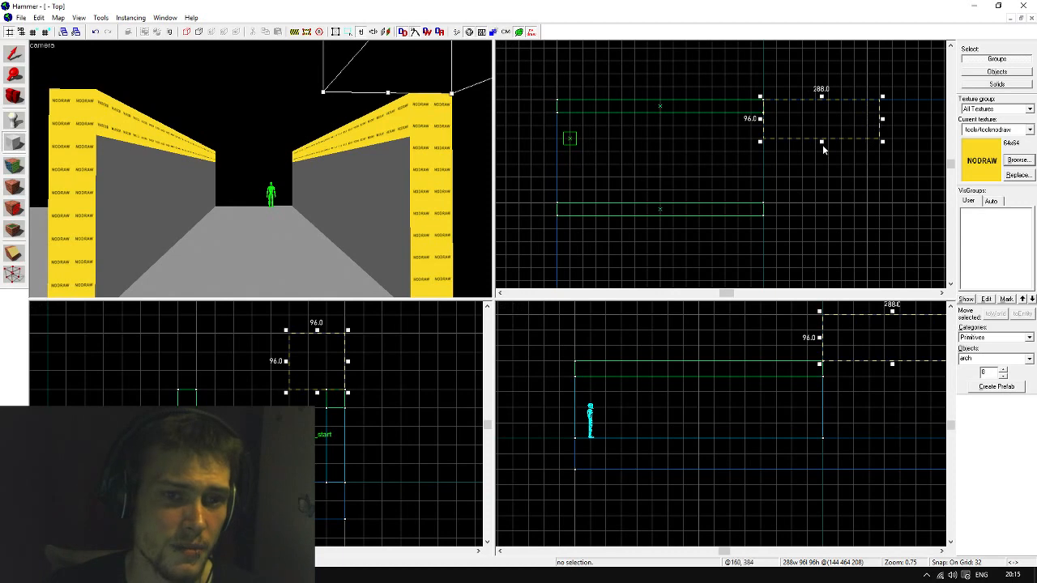
{"action": "left_click_drag", "start_coordinate": [823, 144], "coordinate": [822, 154]}
{"action": "key", "text": "Return"}
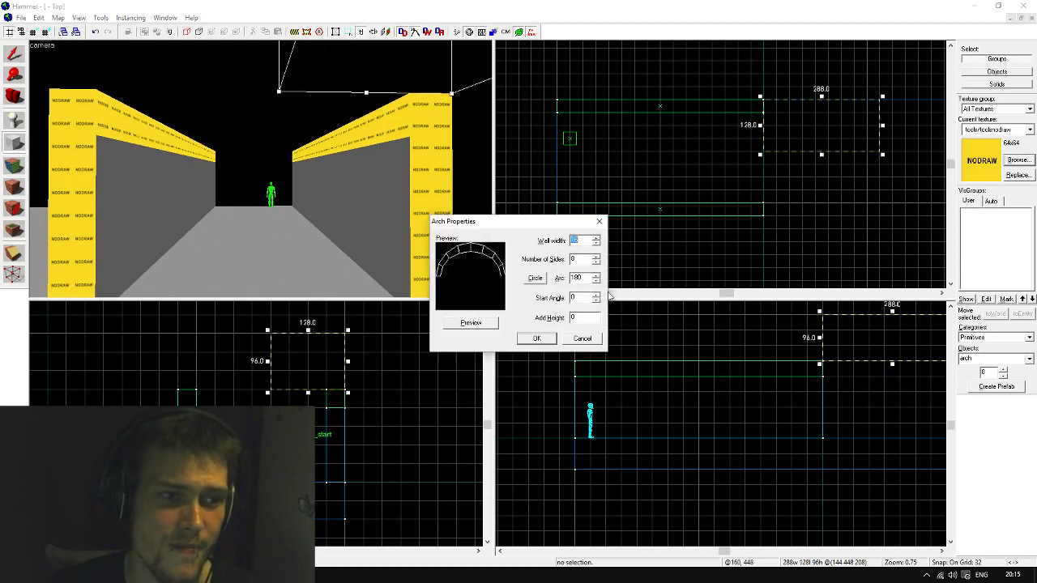
{"action": "left_click", "coordinate": [536, 338]}
Try standing the 288-wide arch upright across the middle of the corridor, above both walls, and delete it
{"action": "key", "text": "shift+s"}
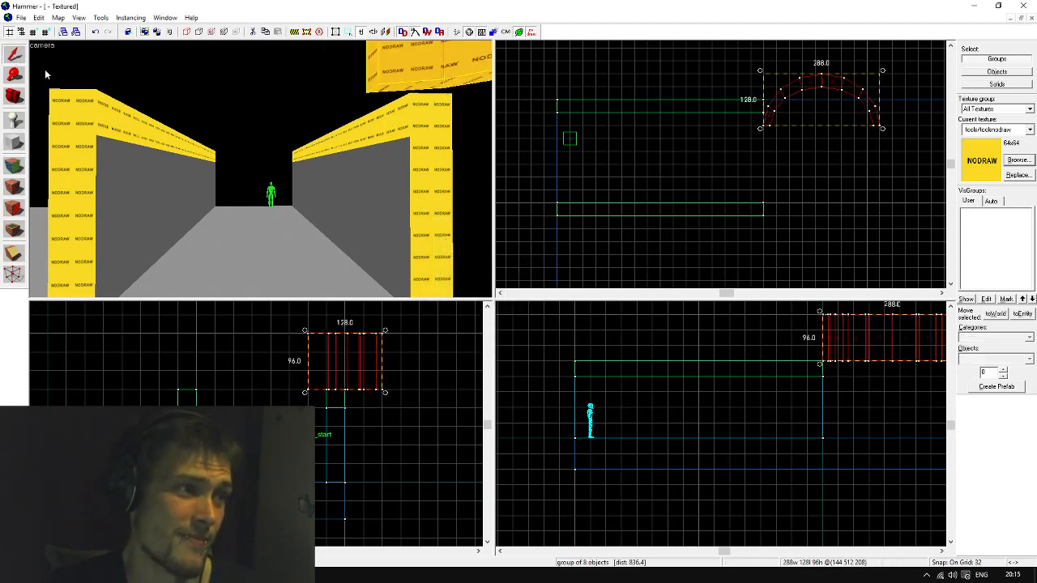
{"action": "left_click_drag", "start_coordinate": [304, 393], "coordinate": [362, 394]}
{"action": "left_click_drag", "start_coordinate": [828, 108], "coordinate": [700, 157]}
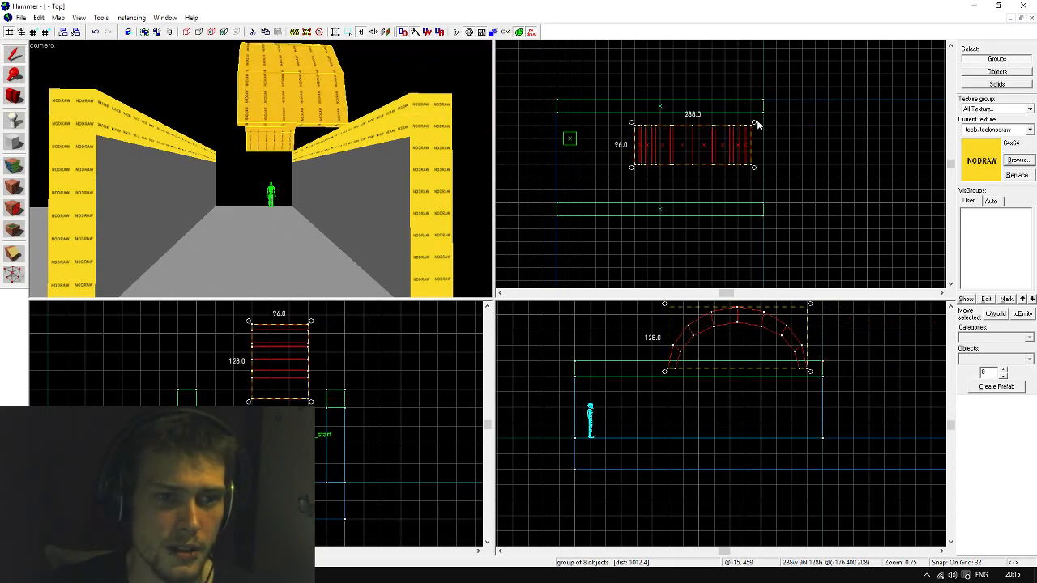
{"action": "left_click_drag", "start_coordinate": [755, 124], "coordinate": [688, 184]}
{"action": "left_click_drag", "start_coordinate": [337, 394], "coordinate": [331, 381]}
{"action": "scroll", "coordinate": [227, 361], "scroll_direction": "up", "scroll_amount": 3}
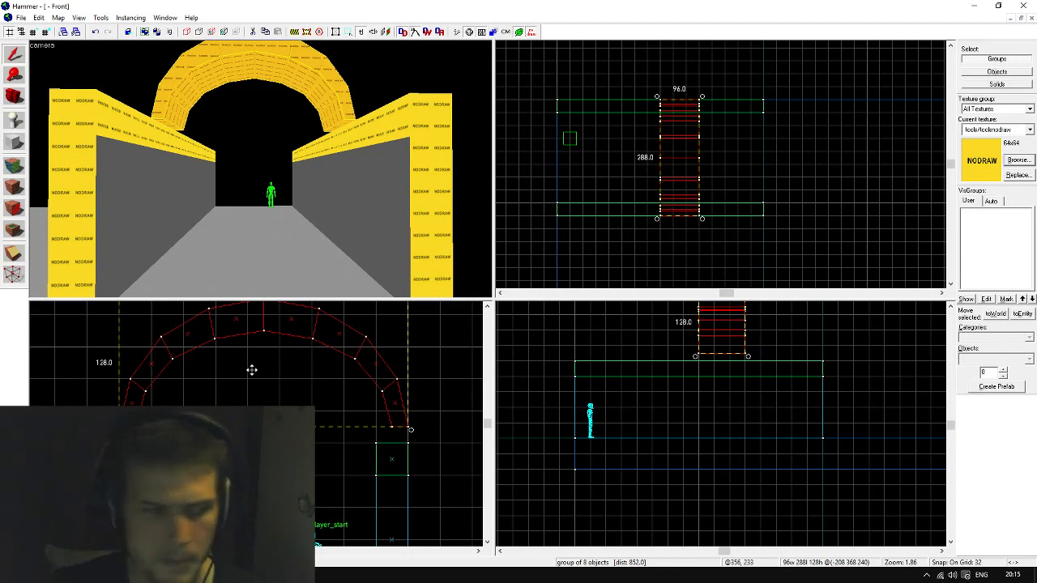
{"action": "key", "text": "Delete"}
Outline a new arch block 288 wide, 128 deep and 128 high beside the corridor's east end, raised above the wall tops
{"action": "key", "text": "shift+b"}
{"action": "scroll", "coordinate": [725, 130], "scroll_direction": "up", "scroll_amount": 2}
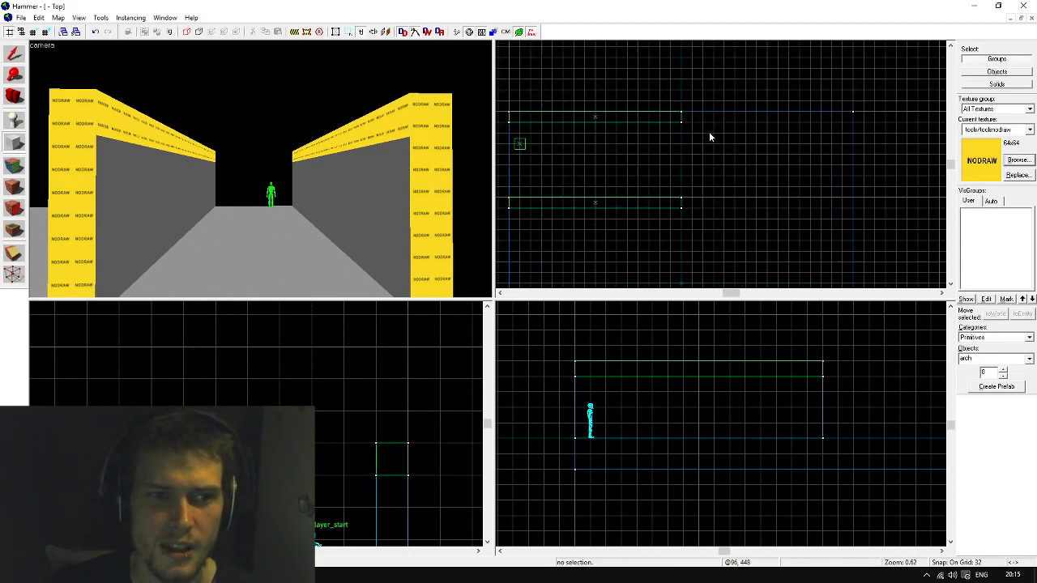
{"action": "left_click_drag", "start_coordinate": [672, 101], "coordinate": [817, 168]}
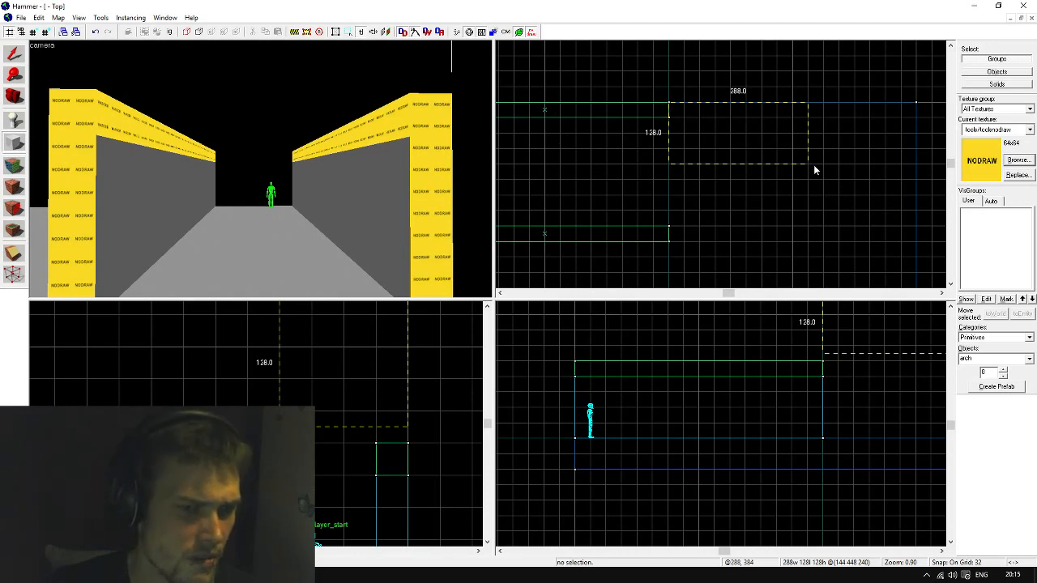
{"action": "left_click_drag", "start_coordinate": [814, 164], "coordinate": [814, 164]}
{"action": "scroll", "coordinate": [695, 423], "scroll_direction": "down", "scroll_amount": 4}
{"action": "scroll", "coordinate": [834, 379], "scroll_direction": "up", "scroll_amount": 4}
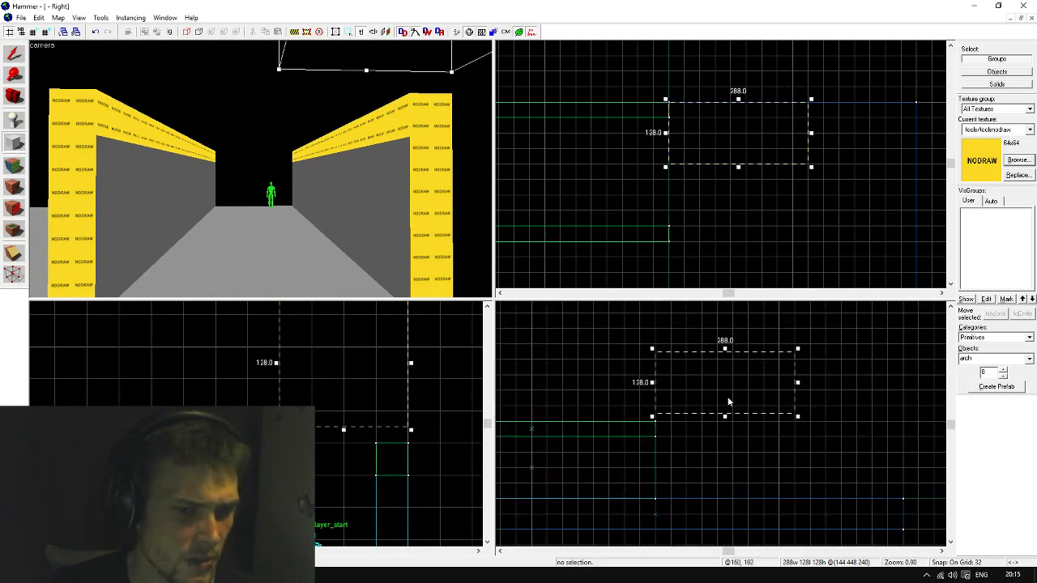
{"action": "left_click_drag", "start_coordinate": [729, 401], "coordinate": [729, 394]}
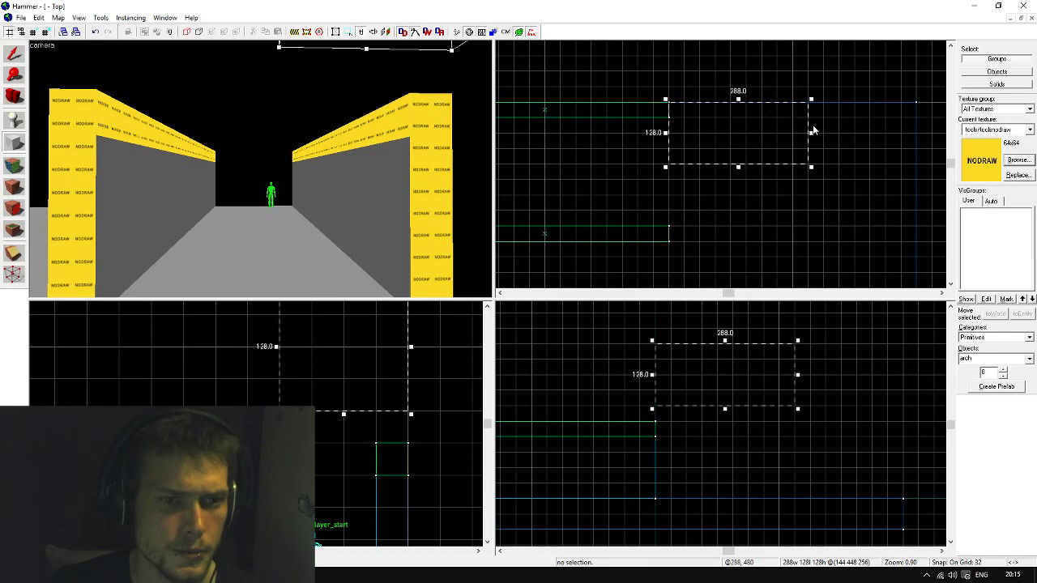
{"action": "mouse_move", "coordinate": [814, 136]}
{"action": "left_mouse_down"}
{"action": "mouse_move", "coordinate": [800, 138]}
{"action": "mouse_move", "coordinate": [811, 135]}
{"action": "left_mouse_up"}
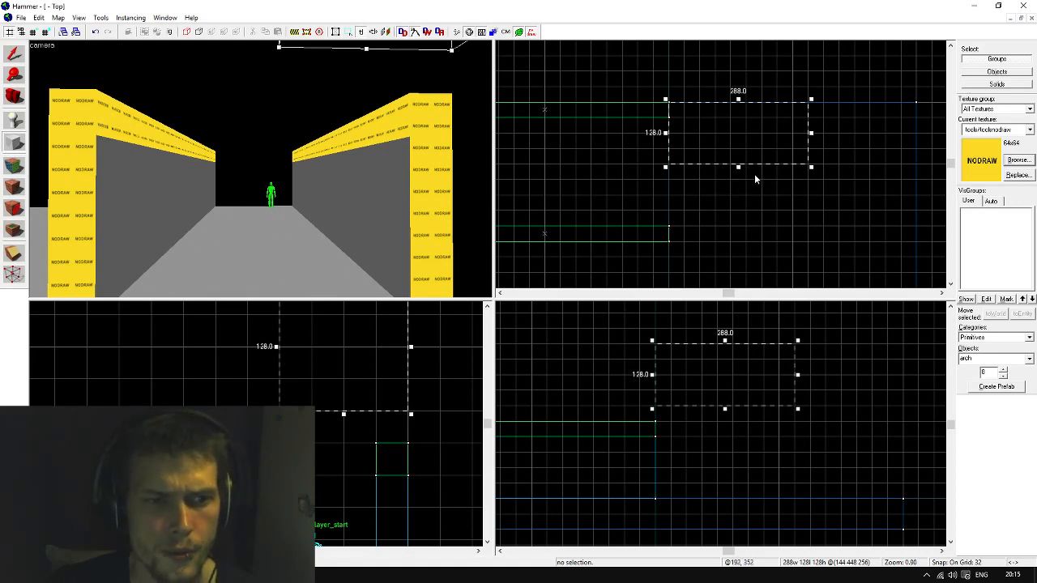
{"action": "scroll", "coordinate": [694, 220], "scroll_direction": "down", "scroll_amount": 1}
{"action": "scroll", "coordinate": [729, 165], "scroll_direction": "up", "scroll_amount": 1}
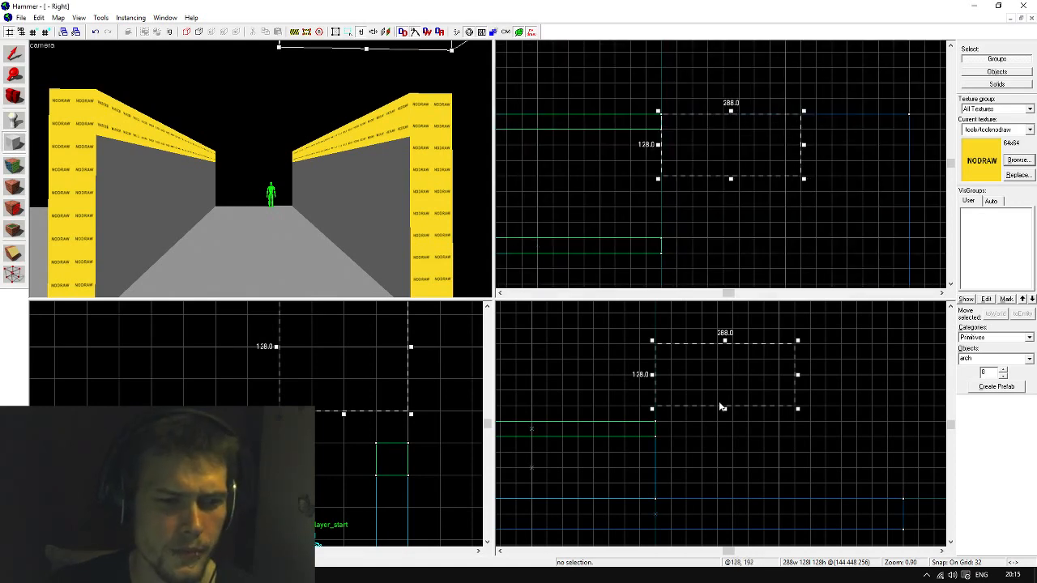
Create the arch from the outlined block with a wall width of 32 and a 180-degree arc
{"action": "key", "text": "Return"}
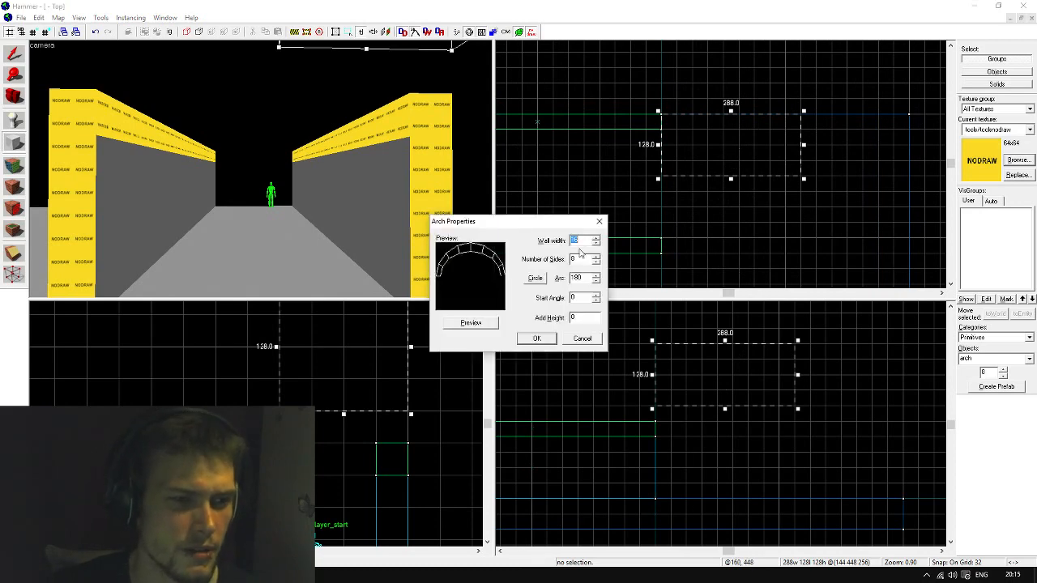
{"action": "type", "text": "32"}
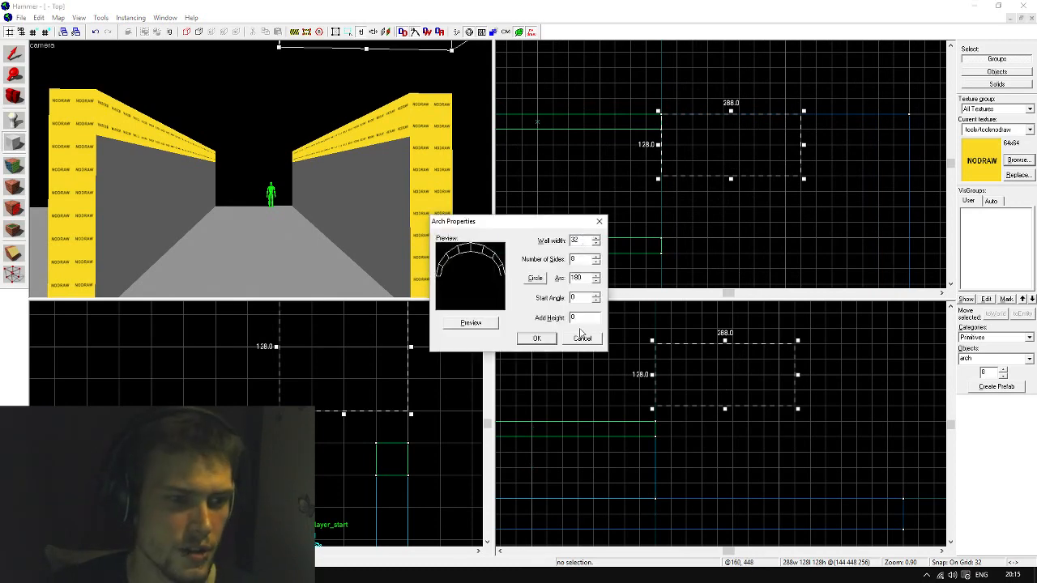
{"action": "left_click", "coordinate": [482, 325]}
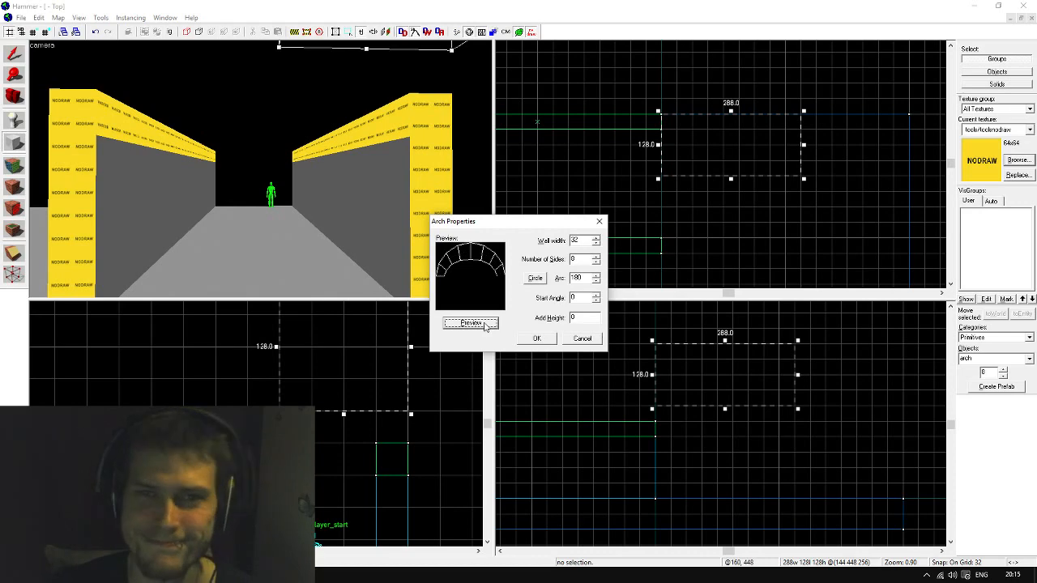
{"action": "left_click", "coordinate": [548, 342]}
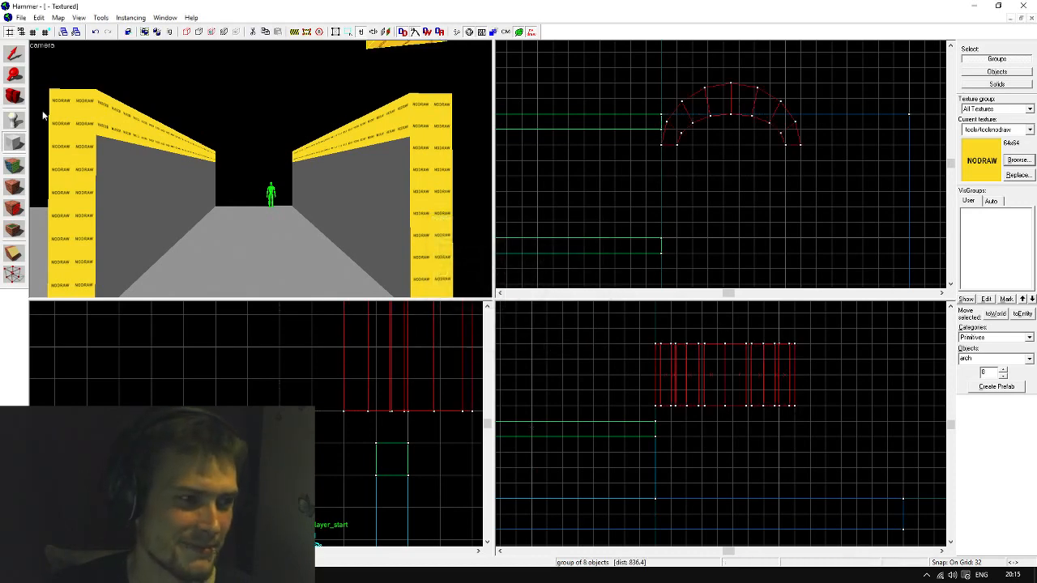
Stand the new arch upright and turn it 90 degrees so that it spans across the corridor's width
{"action": "left_click", "coordinate": [13, 53]}
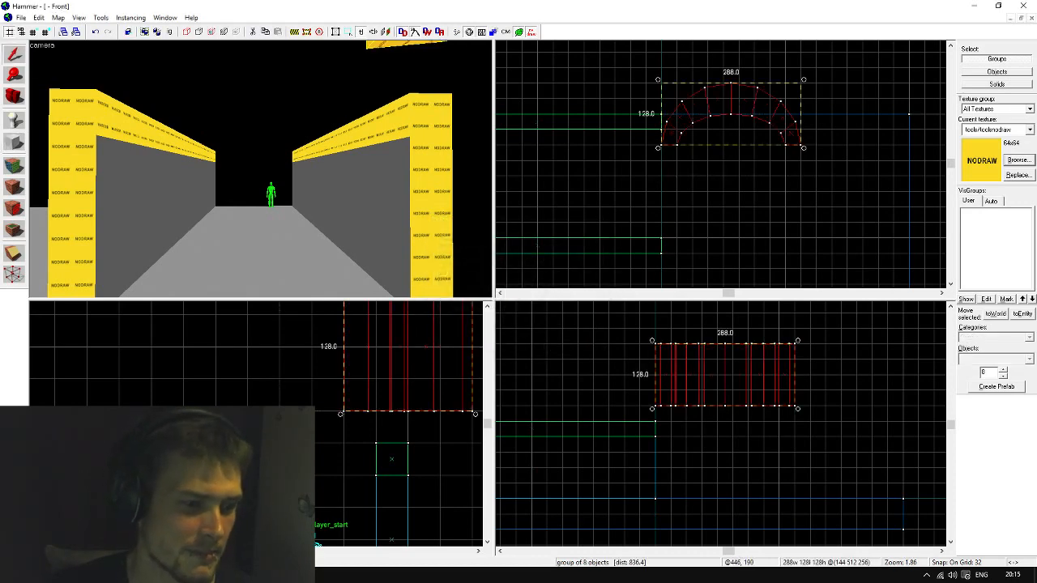
{"action": "left_click_drag", "start_coordinate": [341, 413], "coordinate": [475, 410]}
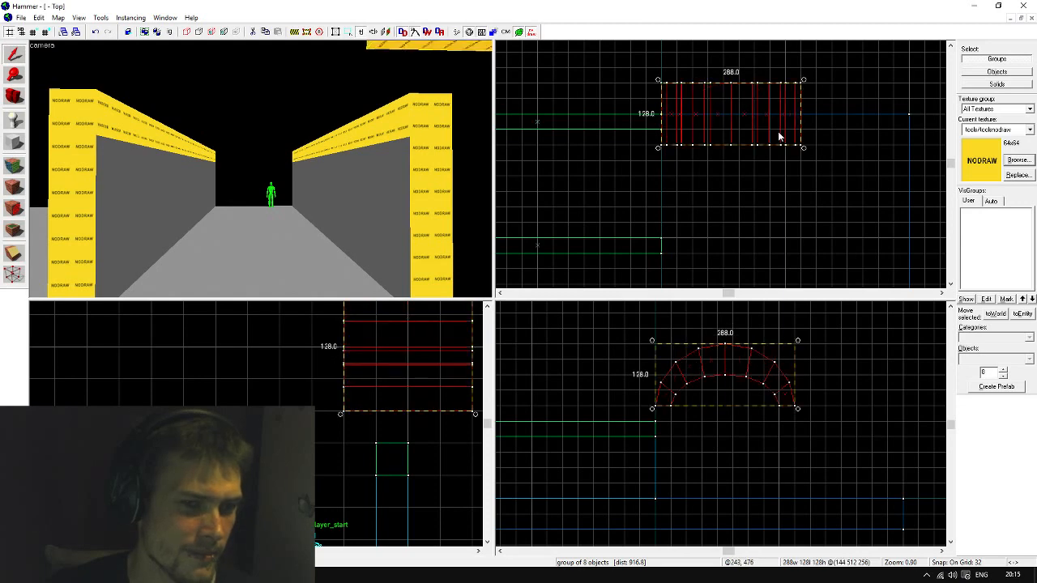
{"action": "left_click_drag", "start_coordinate": [806, 154], "coordinate": [707, 202]}
Move the upright arch to the corridor's west end and lower it onto the tops of both walls
{"action": "scroll", "coordinate": [626, 191], "scroll_direction": "down", "scroll_amount": 2}
{"action": "scroll", "coordinate": [774, 128], "scroll_direction": "up", "scroll_amount": 1}
{"action": "left_click_drag", "start_coordinate": [774, 134], "coordinate": [537, 192]}
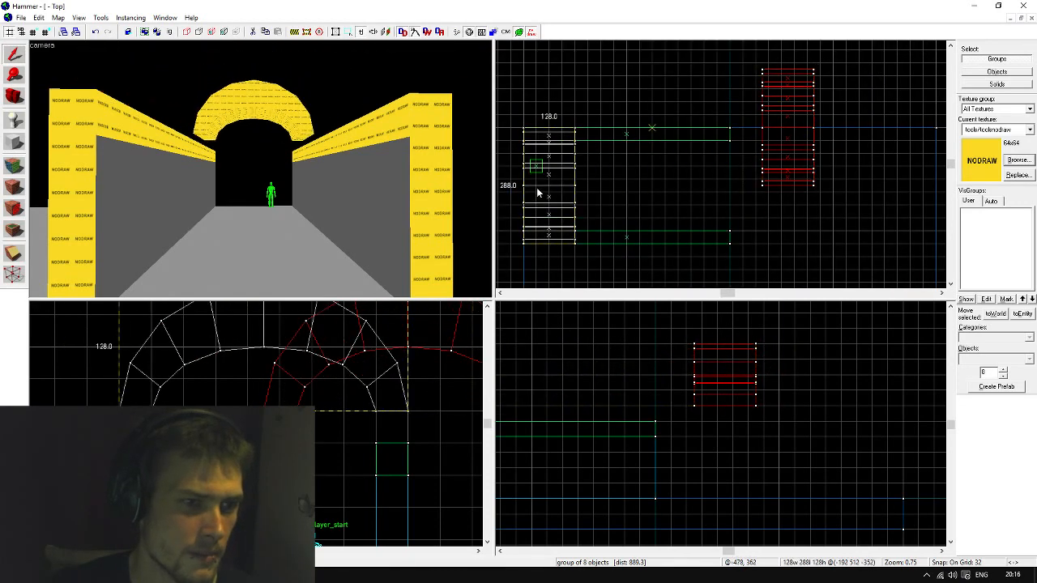
{"action": "left_click_drag", "start_coordinate": [354, 366], "coordinate": [355, 400]}
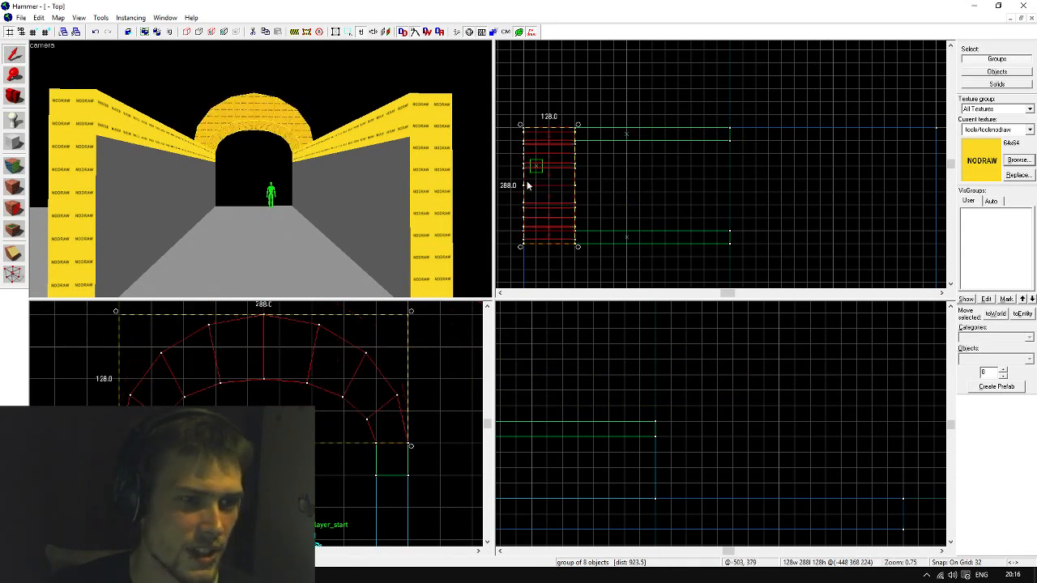
Stretch the arch to 512 units so that it covers the full length of the corridor, and deselect it
{"action": "left_click", "coordinate": [559, 169]}
{"action": "left_click", "coordinate": [559, 170]}
{"action": "left_click_drag", "start_coordinate": [578, 185], "coordinate": [736, 184]}
{"action": "key", "text": "Escape"}
{"action": "key", "text": "z"}
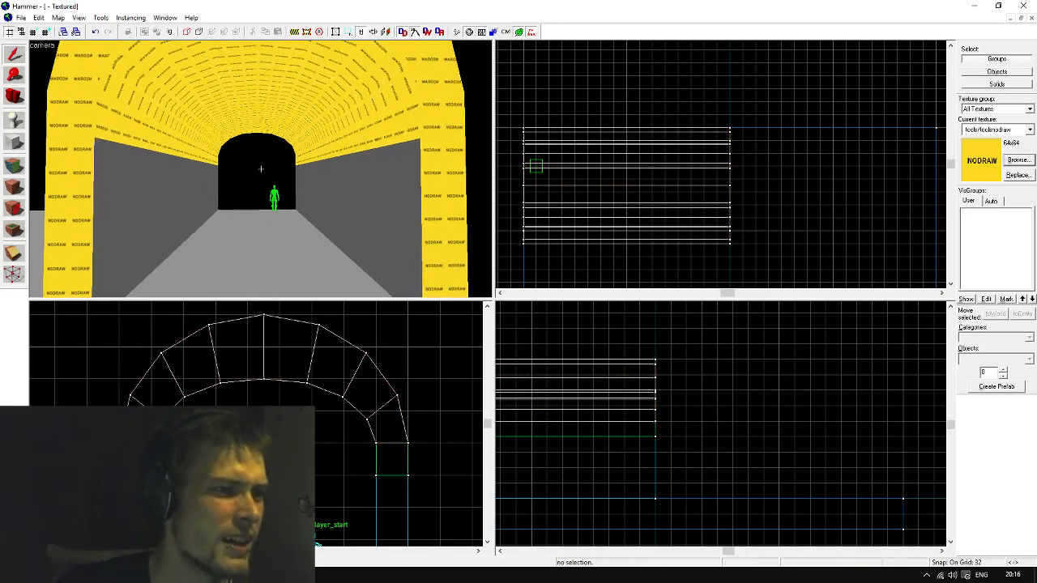
Examine the arched ceiling in the 3D view from inside and outside, and check its profile in the front view
{"action": "key", "text": "w"}
{"action": "key", "text": "s"}
{"action": "key", "text": "s"}
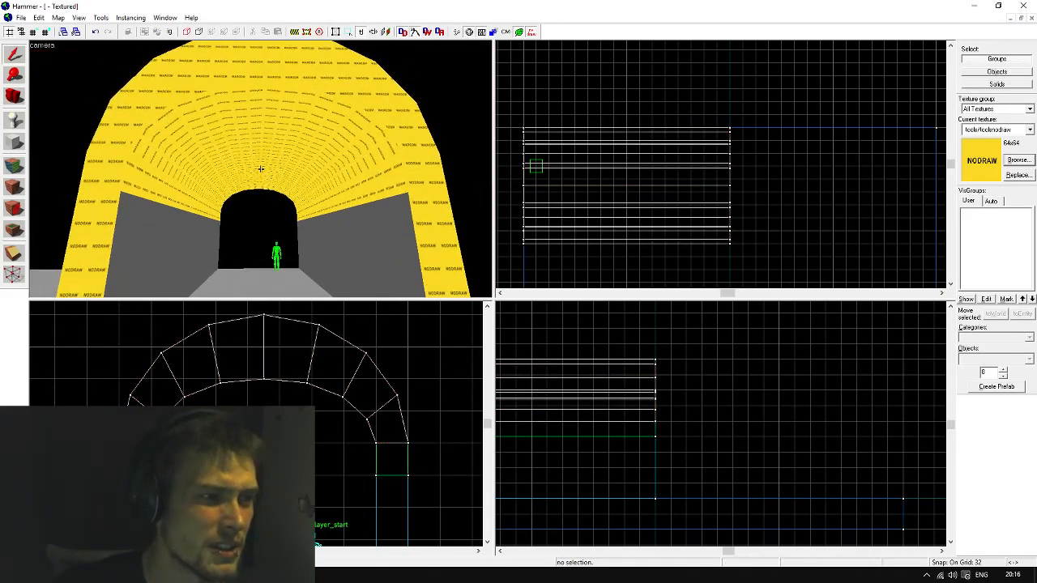
{"action": "key", "text": "z"}
{"action": "left_click", "coordinate": [262, 118]}
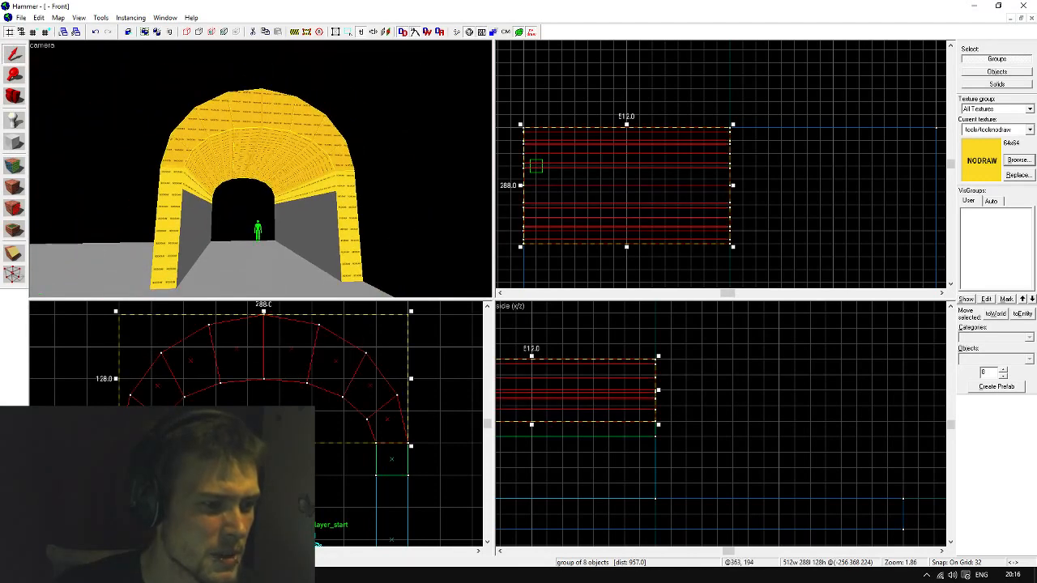
{"action": "scroll", "coordinate": [252, 373], "scroll_direction": "up", "scroll_amount": 3}
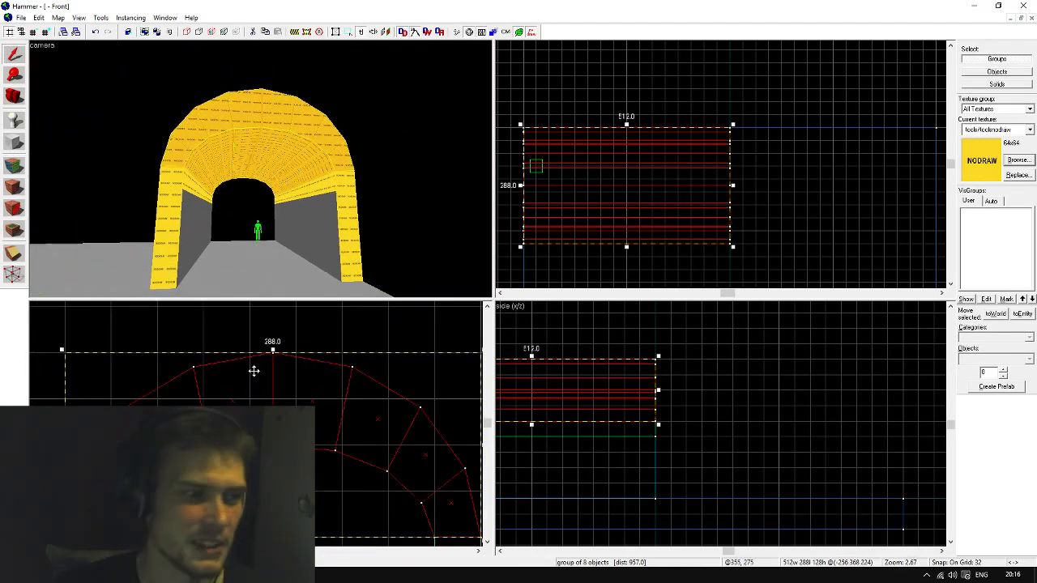
{"action": "key", "text": "z"}
{"action": "key", "text": "w"}
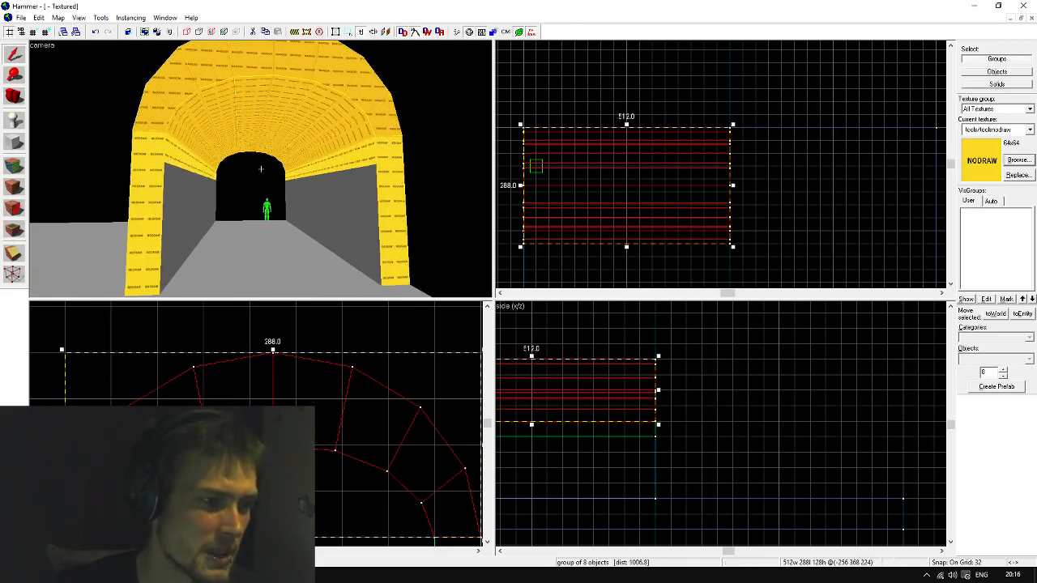
Apply the dev/reflectivity_70b texture to the inner faces of the nodraw bands on top of both walls
{"action": "key", "text": "z"}
{"action": "key", "text": "shift+a"}
{"action": "left_click", "coordinate": [489, 326]}
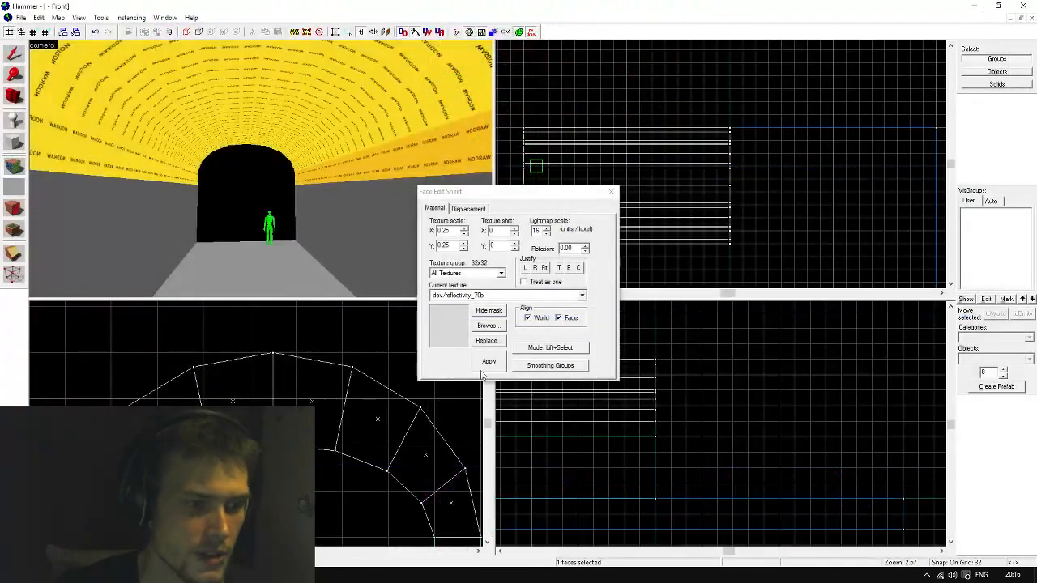
{"action": "left_click", "coordinate": [111, 107]}
Choose the dev/dev_measuregeneric01b texture and wrap it over the first underside faces of the arch, starting from one wall
{"action": "left_click", "coordinate": [489, 327]}
{"action": "scroll", "coordinate": [371, 290], "scroll_direction": "up", "scroll_amount": 15}
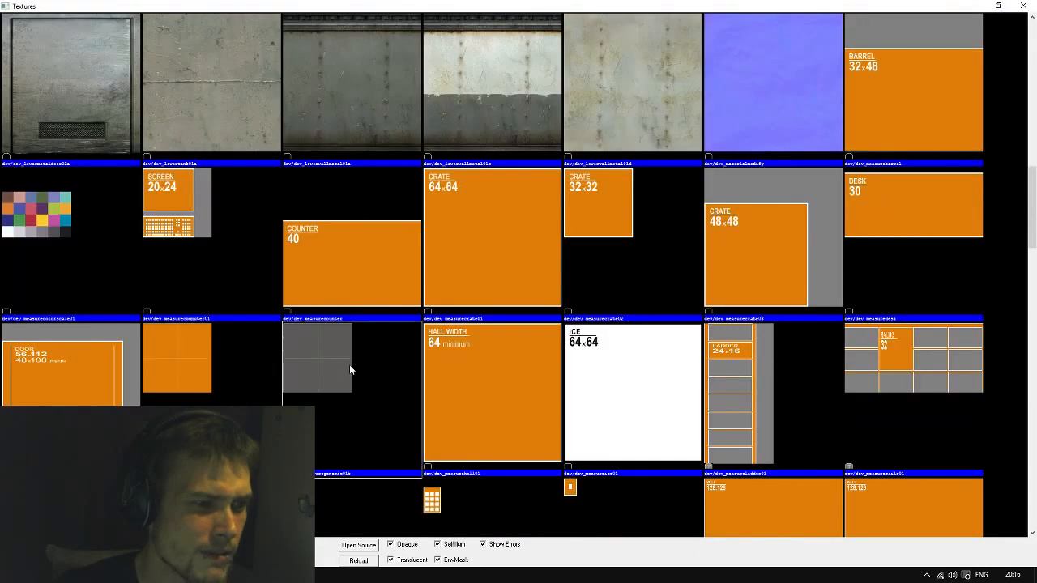
{"action": "double_click", "coordinate": [349, 370]}
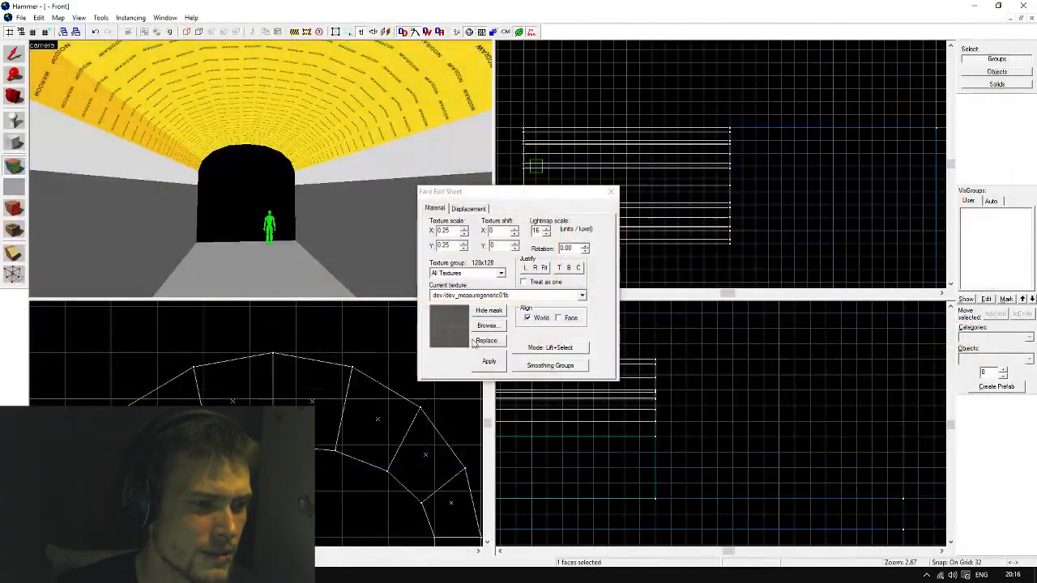
{"action": "left_click", "coordinate": [158, 101]}
{"action": "right_click", "coordinate": [189, 88], "text": "alt"}
{"action": "left_click", "coordinate": [189, 86]}
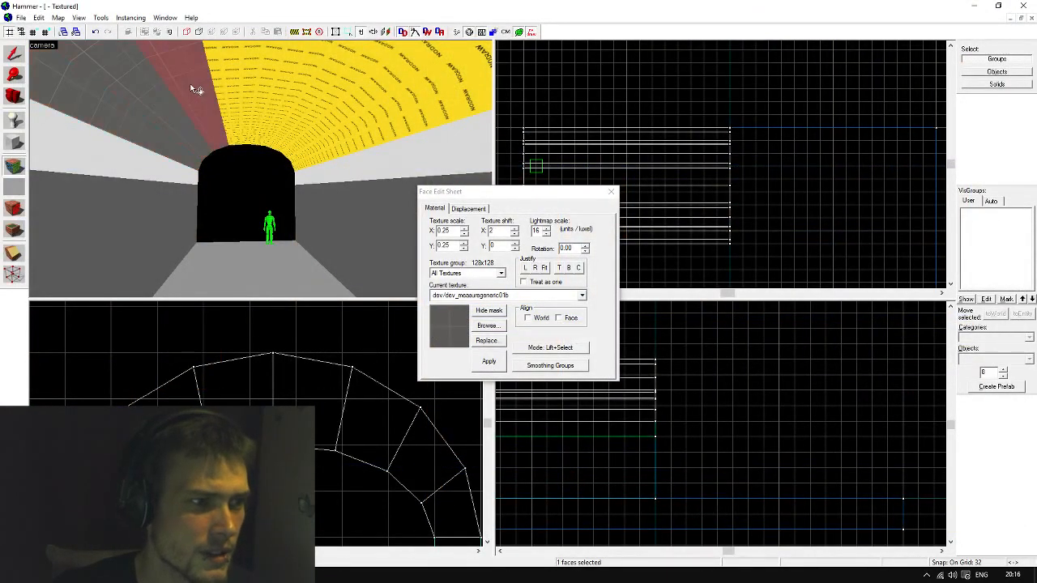
Continue wrapping dev/dev_measuregeneric01b across the arch's remaining underside faces to the opposite wall, and leave face editing
{"action": "right_click", "coordinate": [242, 79], "text": "alt"}
{"action": "left_click", "coordinate": [241, 79]}
{"action": "right_click", "coordinate": [267, 81], "text": "alt"}
{"action": "right_click", "coordinate": [330, 92], "text": "alt"}
{"action": "left_click", "coordinate": [331, 92]}
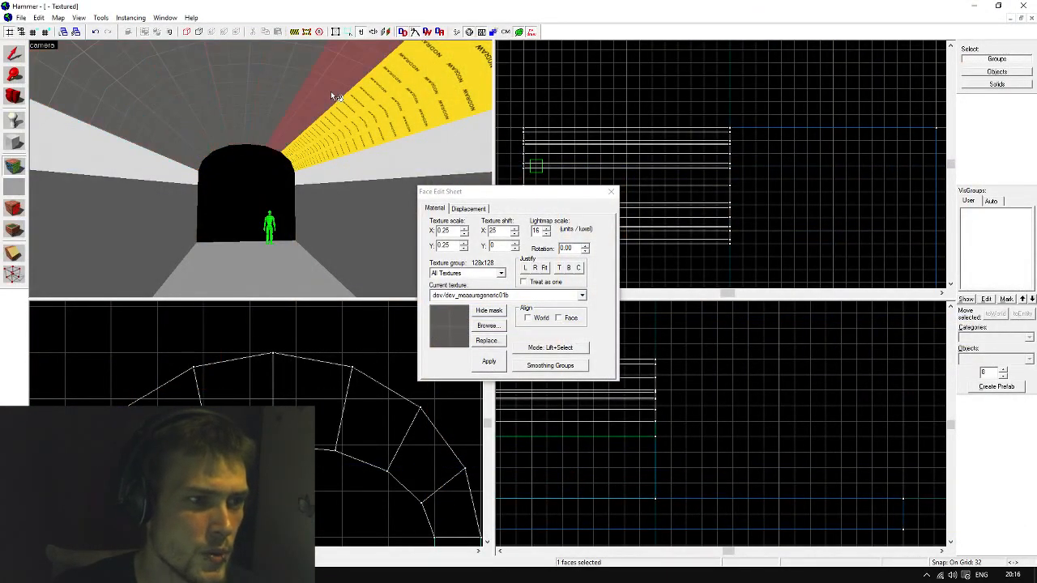
{"action": "right_click", "coordinate": [357, 113], "text": "alt"}
{"action": "left_click", "coordinate": [357, 113]}
{"action": "right_click", "coordinate": [374, 134], "text": "alt"}
{"action": "left_click", "coordinate": [14, 55]}
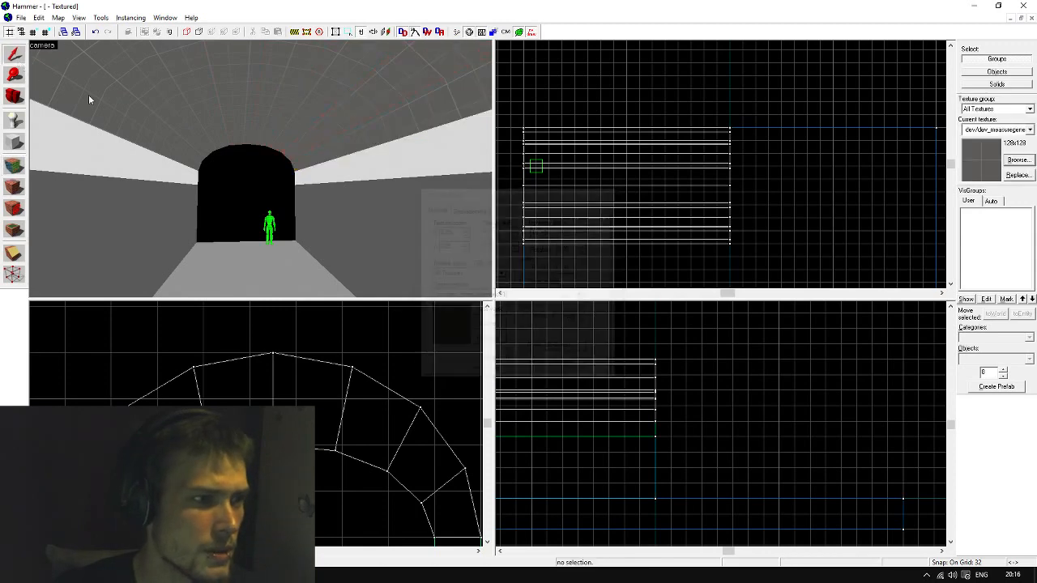
Examine the textured arched corridor in the 3D view from inside, from both ends and at an angle
{"action": "key", "text": "z"}
{"action": "key", "text": "s"}
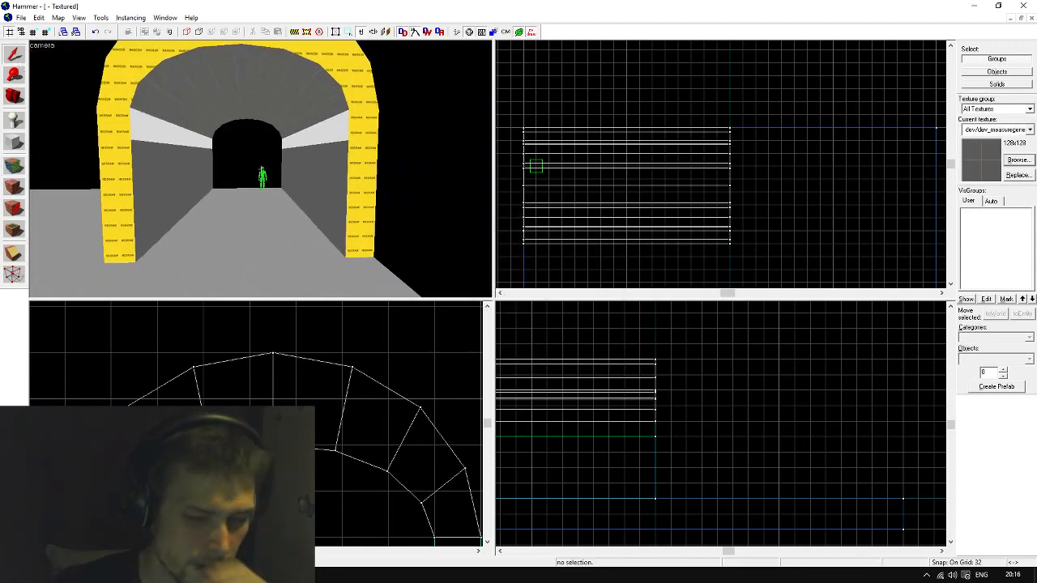
{"action": "key", "text": "w"}
{"action": "key", "text": "w"}
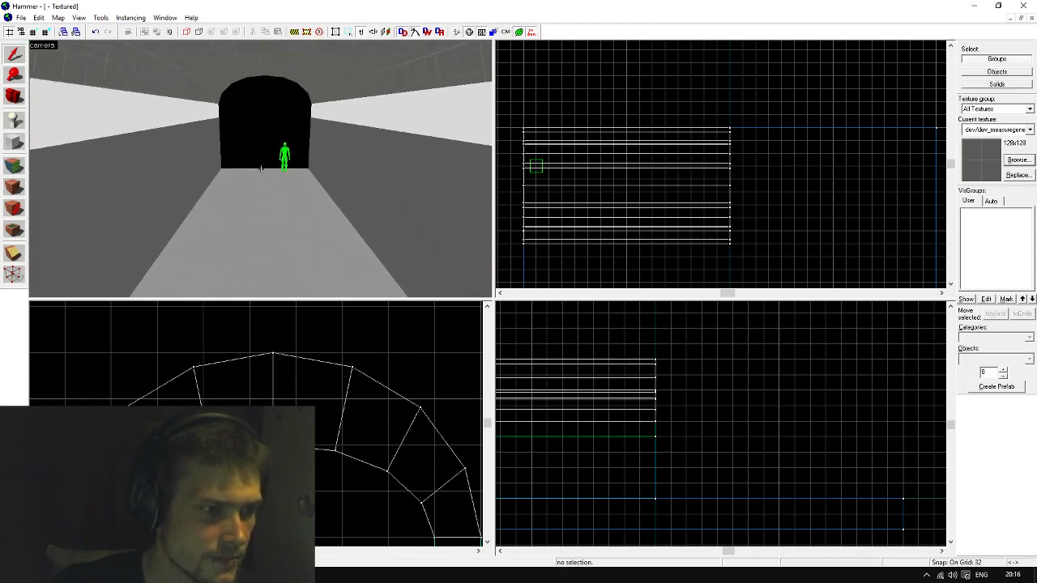
{"action": "key", "text": "s"}
{"action": "key", "text": "s"}
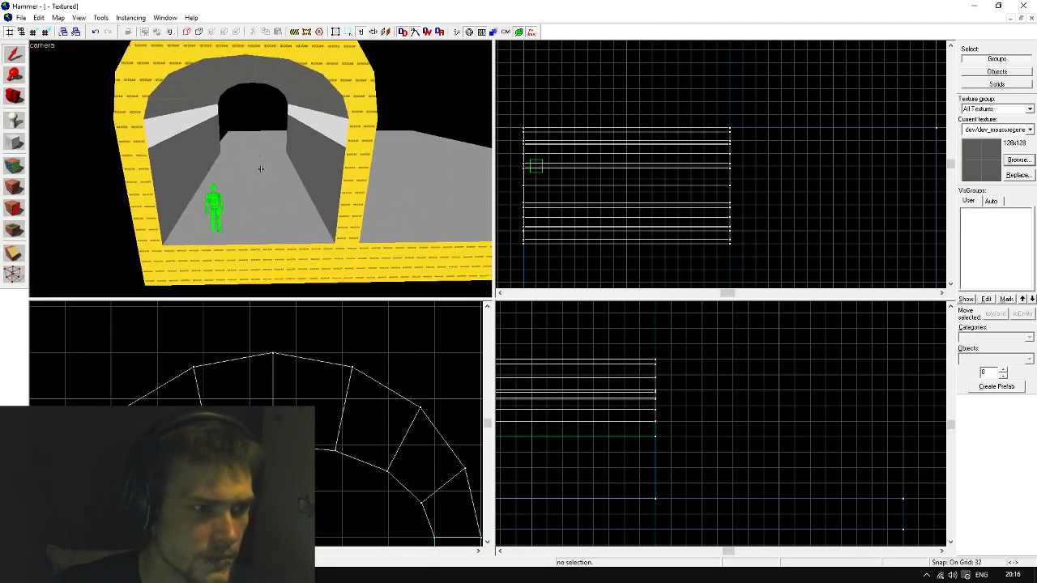
{"action": "key", "text": "z"}
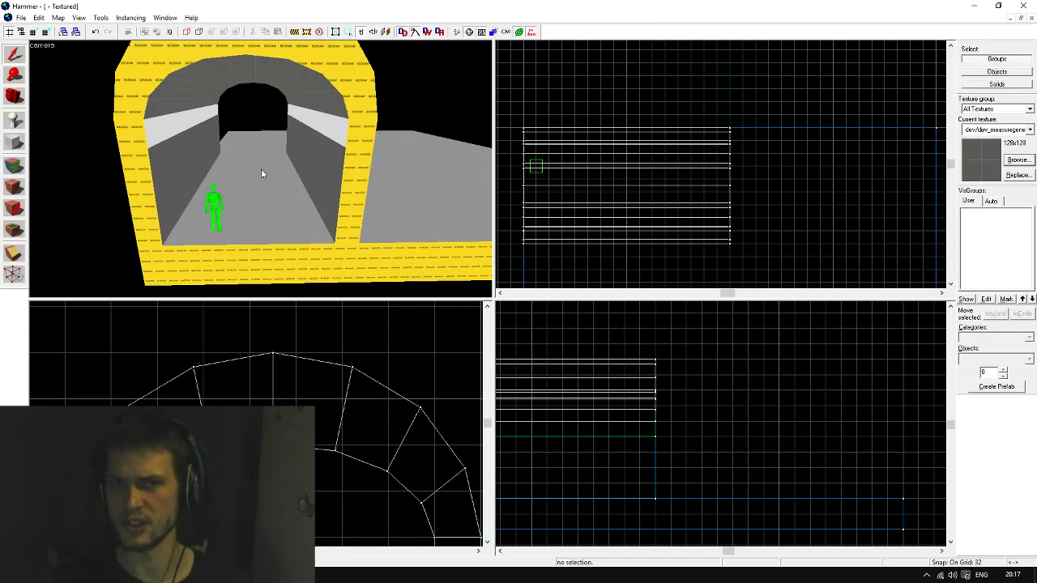
{"action": "key", "text": "w"}
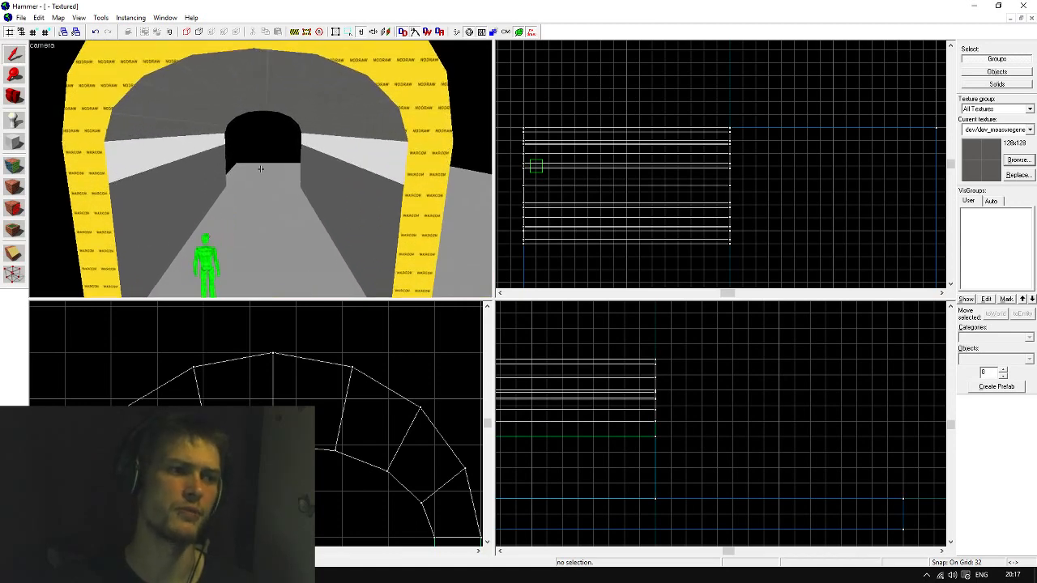
{"action": "key", "text": "s"}
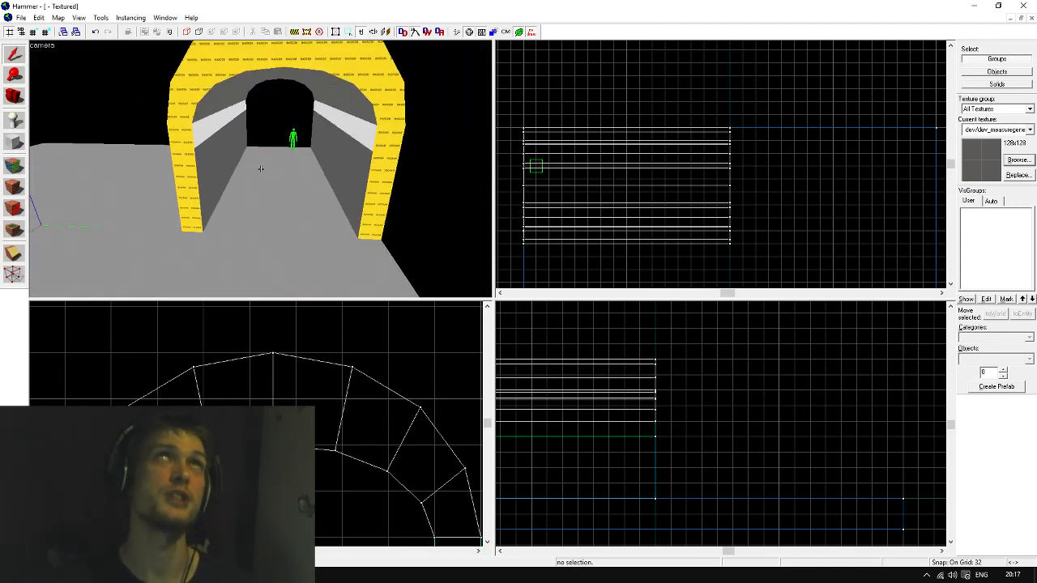
{"action": "key", "text": "d"}
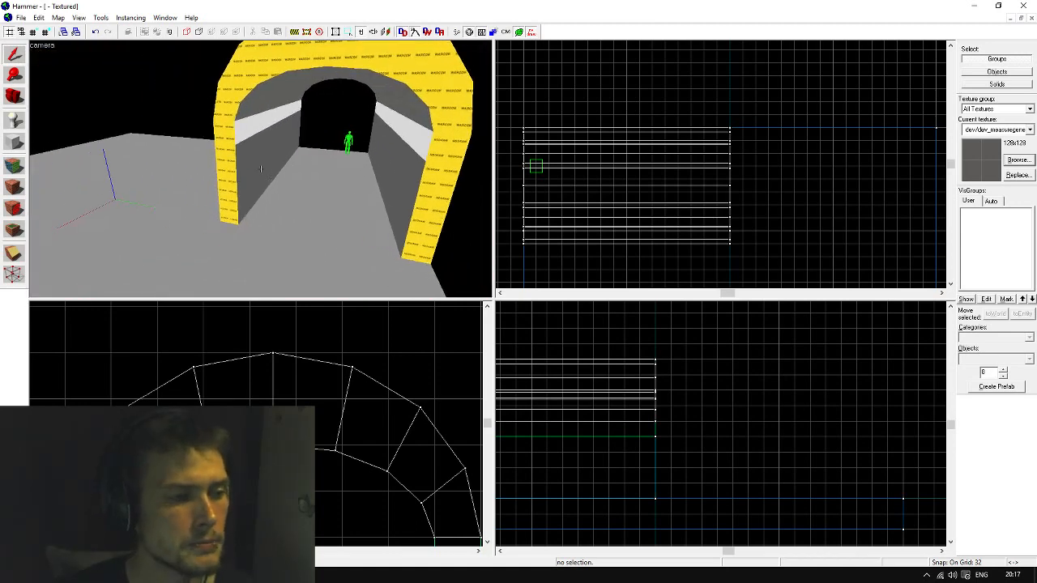
{"action": "key", "text": "z"}
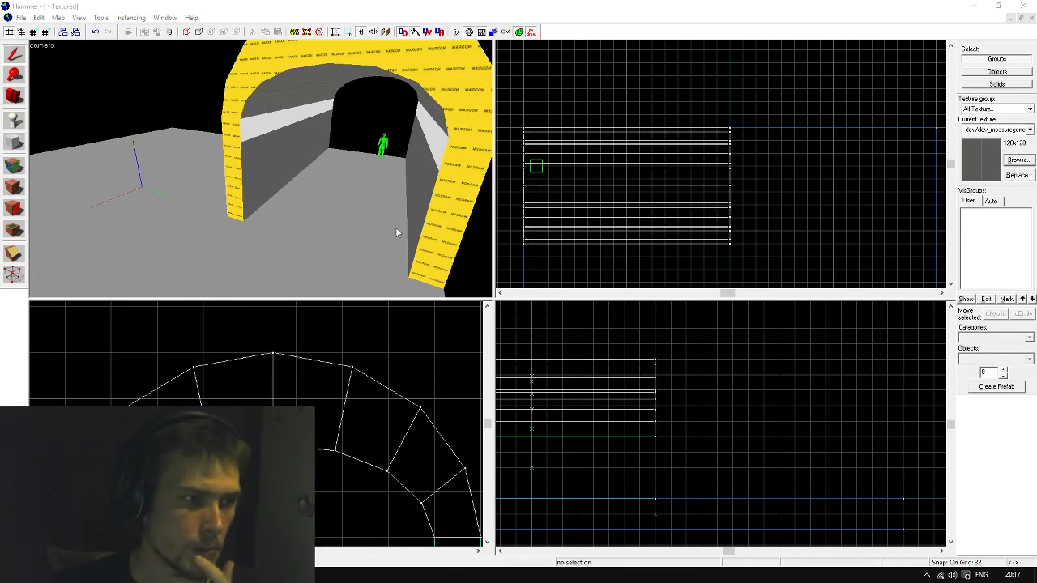
{"action": "key", "text": "z"}
{"action": "key", "text": "z"}
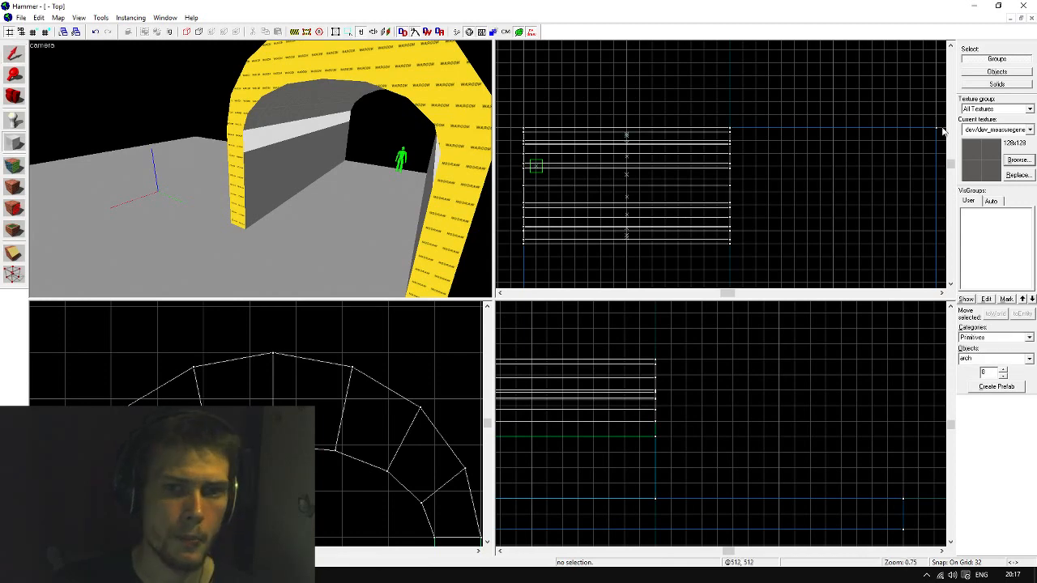
Set the current texture for new brushes back to tools/toolsnodraw
{"action": "left_click", "coordinate": [972, 132]}
{"action": "left_click", "coordinate": [982, 199]}
{"action": "scroll", "coordinate": [729, 202], "scroll_direction": "down", "scroll_amount": 2}
{"action": "scroll", "coordinate": [681, 211], "scroll_direction": "up", "scroll_amount": 4}
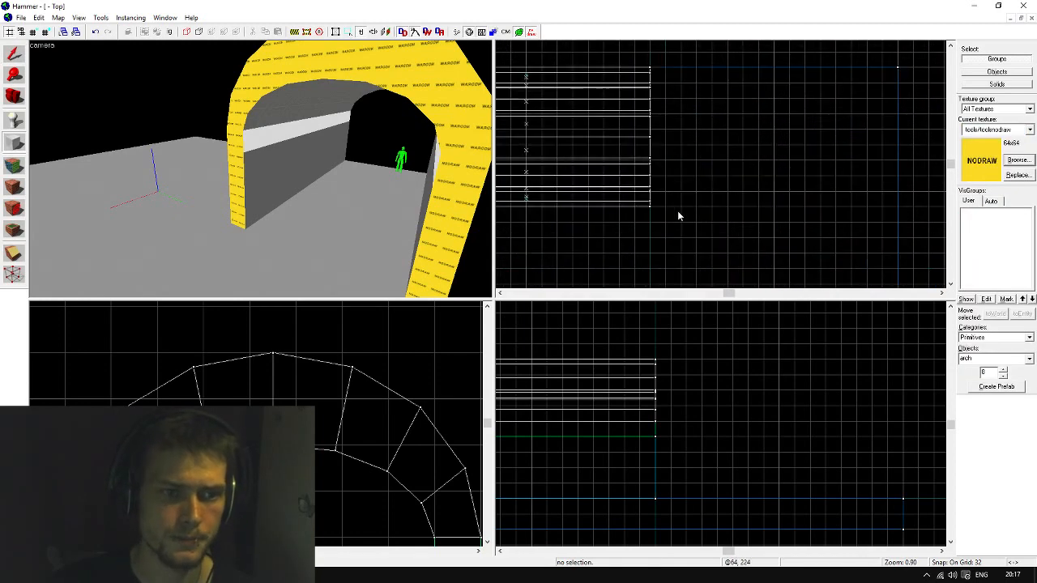
{"action": "mouse_move", "coordinate": [651, 192]}
{"action": "left_mouse_down"}
{"action": "mouse_move", "coordinate": [835, 208]}
{"action": "mouse_move", "coordinate": [828, 201]}
{"action": "left_mouse_up"}
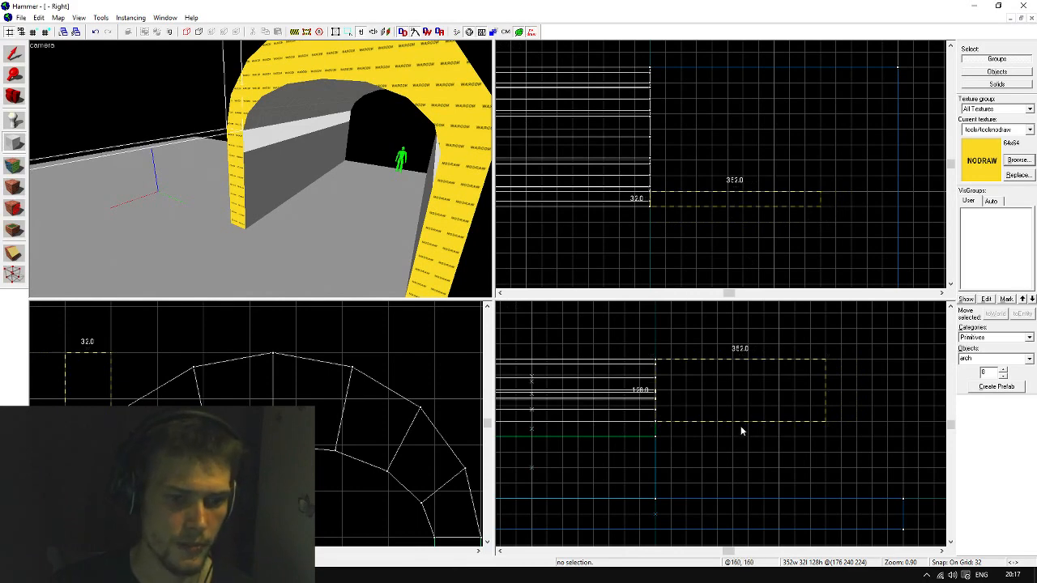
{"action": "left_click_drag", "start_coordinate": [742, 431], "coordinate": [729, 499]}
{"action": "left_click_drag", "start_coordinate": [741, 361], "coordinate": [737, 484]}
{"action": "scroll", "coordinate": [806, 432], "scroll_direction": "down", "scroll_amount": 2}
{"action": "scroll", "coordinate": [789, 469], "scroll_direction": "up", "scroll_amount": 6}
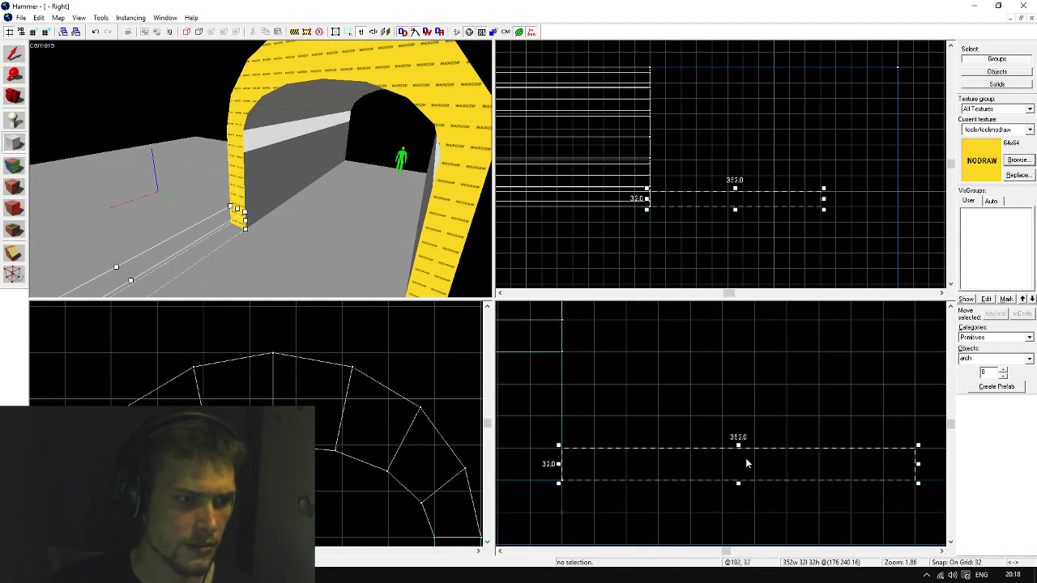
{"action": "key", "text": "z"}
{"action": "key", "text": "s"}
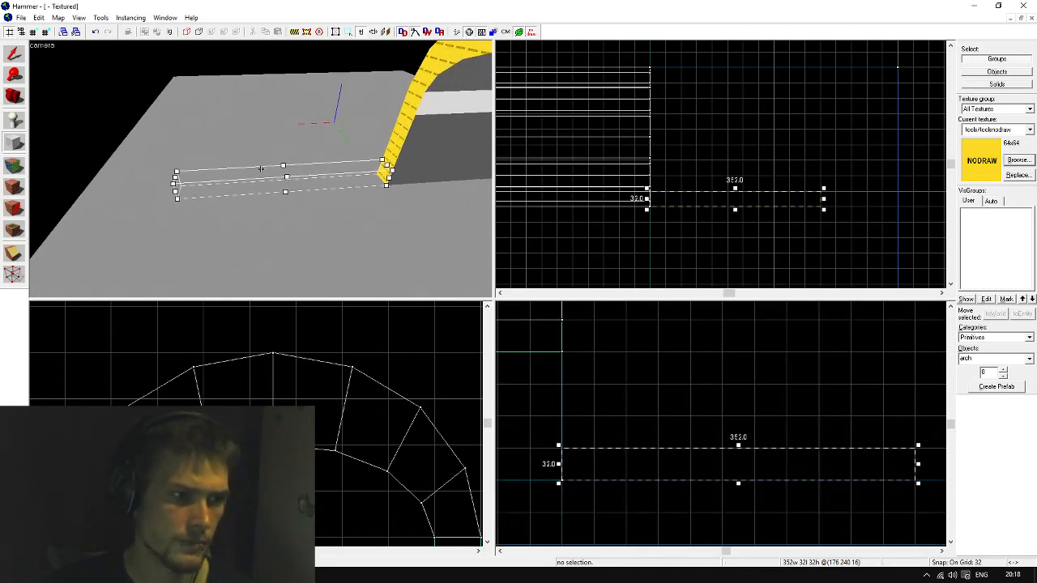
{"action": "key", "text": "d"}
{"action": "key", "text": "w"}
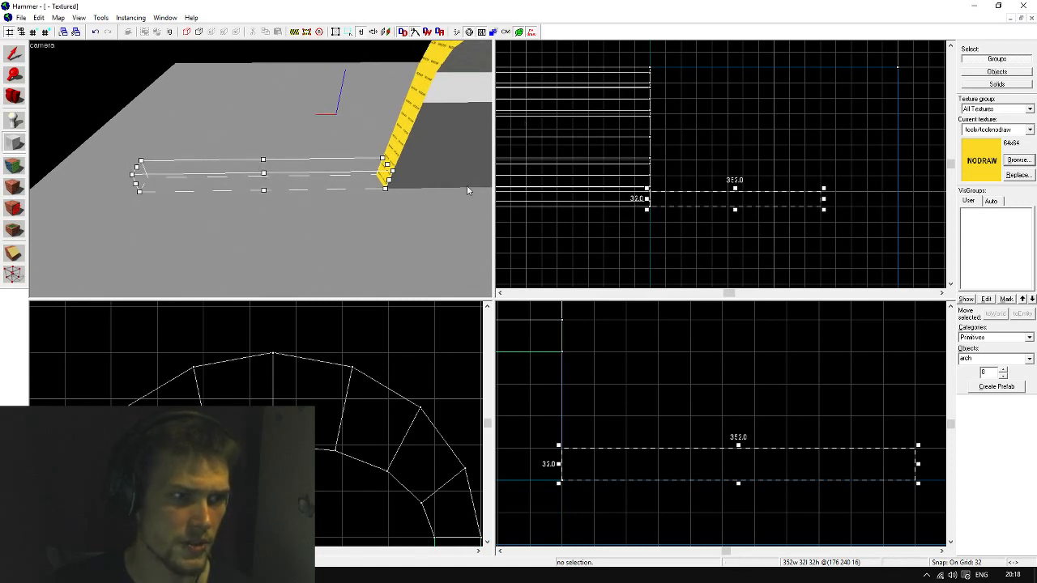
{"action": "left_click_drag", "start_coordinate": [656, 202], "coordinate": [679, 199]}
{"action": "key", "text": "Return"}
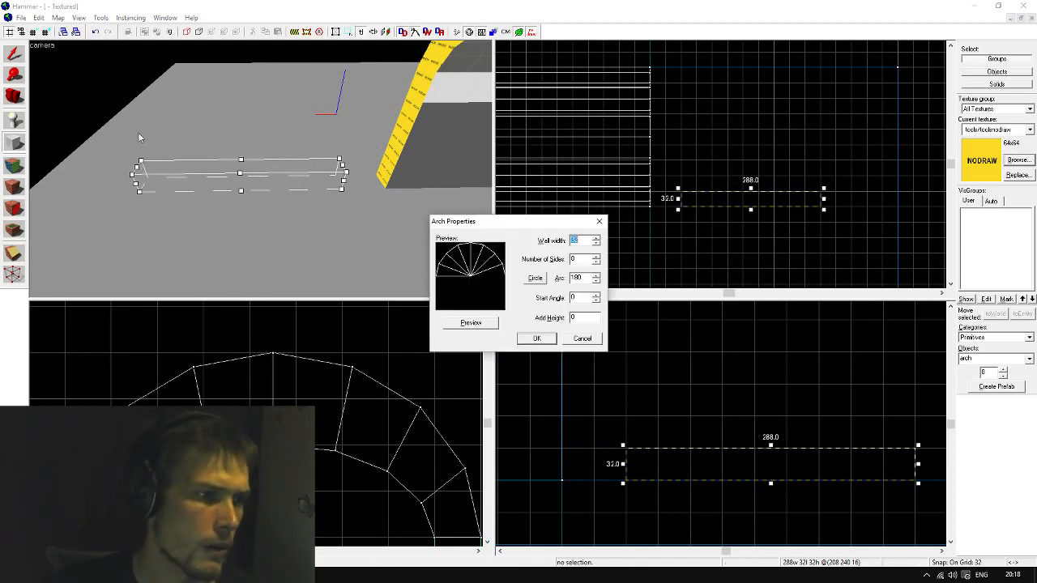
{"action": "left_click", "coordinate": [579, 338]}
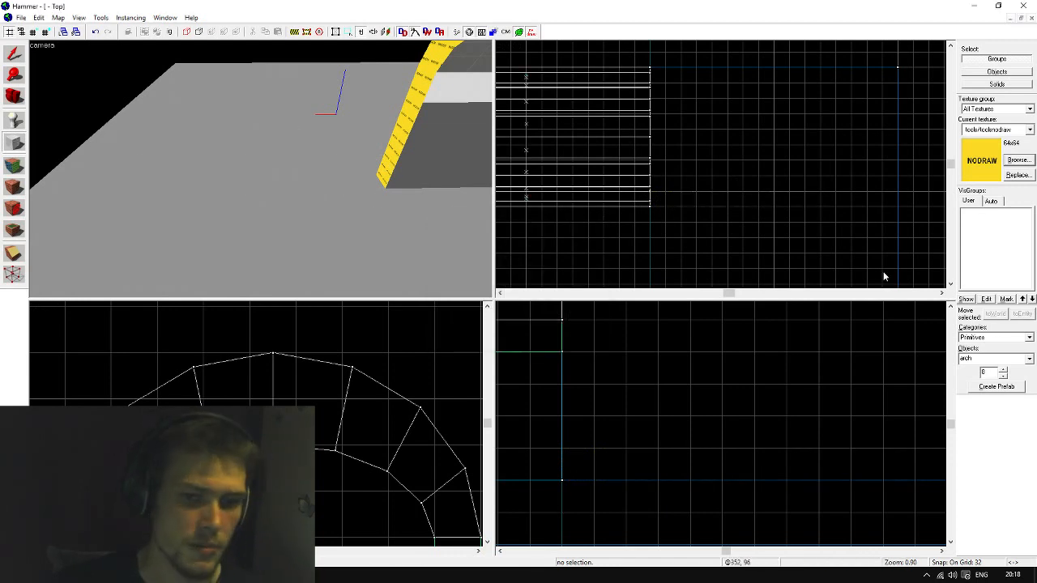
Switch the primitive to block and create a 192 x 32 x 32 nodraw sill on the floor, in line with the corridor wall and 64 units beyond its end
{"action": "left_click", "coordinate": [1029, 358]}
{"action": "left_click", "coordinate": [990, 379]}
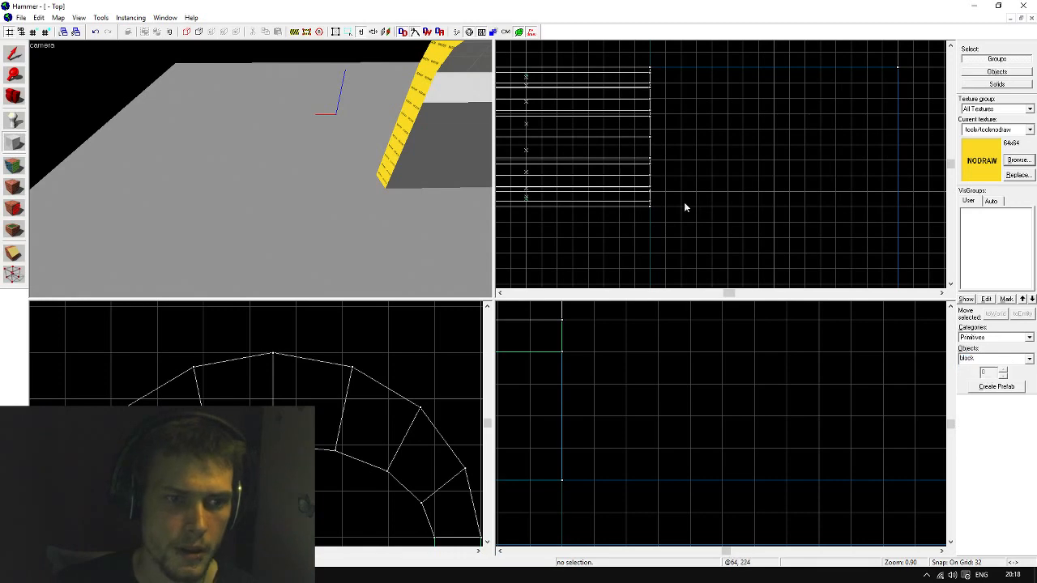
{"action": "left_click_drag", "start_coordinate": [654, 196], "coordinate": [777, 209]}
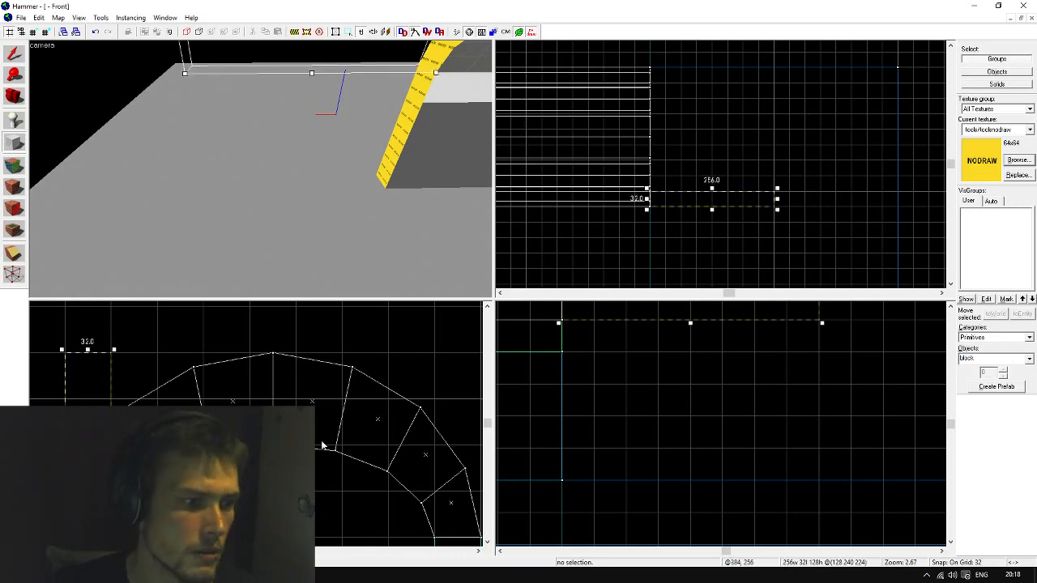
{"action": "scroll", "coordinate": [287, 360], "scroll_direction": "down", "scroll_amount": 3}
{"action": "scroll", "coordinate": [241, 374], "scroll_direction": "up", "scroll_amount": 5}
{"action": "left_click_drag", "start_coordinate": [236, 366], "coordinate": [250, 521]}
{"action": "scroll", "coordinate": [251, 521], "scroll_direction": "down", "scroll_amount": 4}
{"action": "left_click_drag", "start_coordinate": [245, 379], "coordinate": [245, 506]}
{"action": "left_click_drag", "start_coordinate": [648, 198], "coordinate": [681, 200]}
{"action": "key", "text": "Return"}
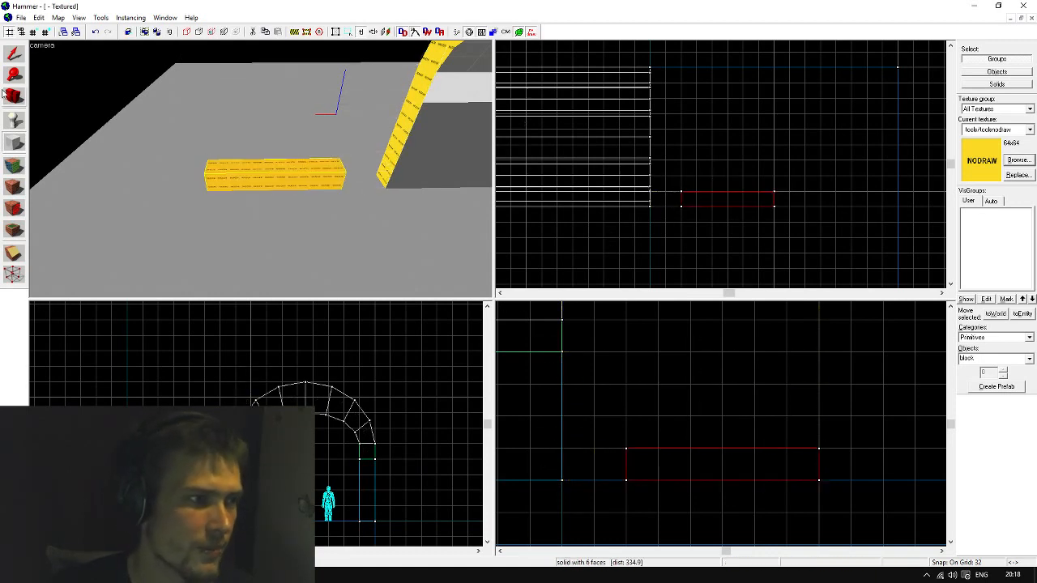
Copy the nodraw sill straight up by 96 units to form a beam above it
{"action": "left_click", "coordinate": [13, 54]}
{"action": "key", "text": "z"}
{"action": "key", "text": "a"}
{"action": "key", "text": "w"}
{"action": "key", "text": "z"}
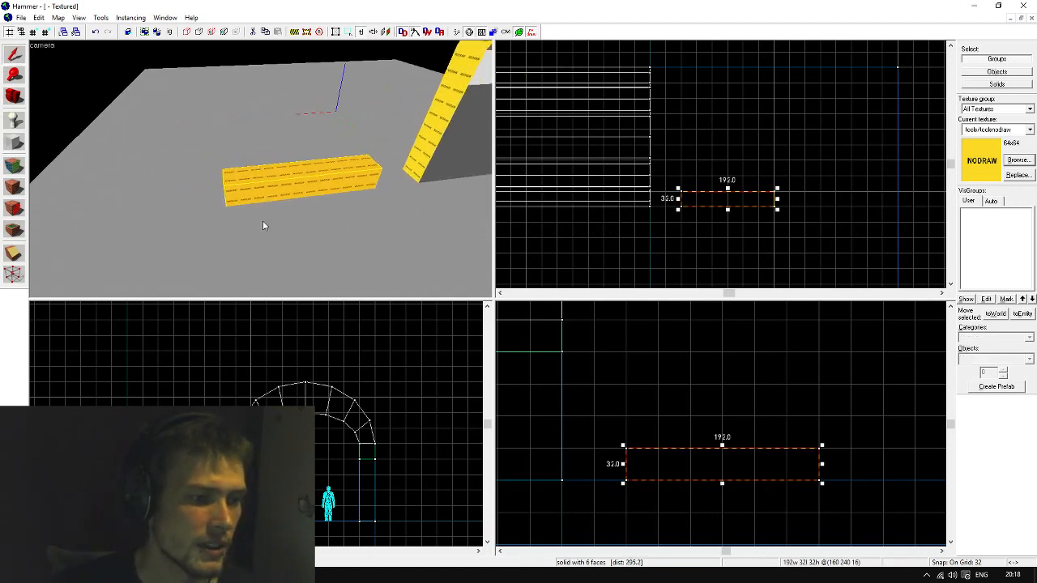
{"action": "scroll", "coordinate": [231, 538], "scroll_direction": "up", "scroll_amount": 4}
{"action": "left_click_drag", "start_coordinate": [256, 431], "coordinate": [262, 401]}
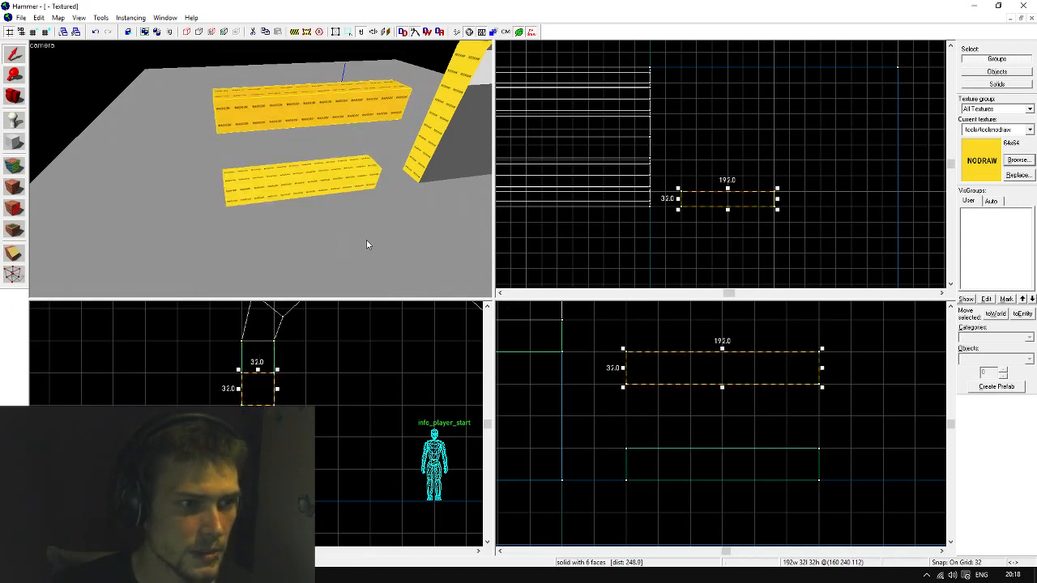
Create a 32 x 32 x 128 nodraw pillar at the far end of the sill and beam to close that side, and clear the selection
{"action": "key", "text": "z"}
{"action": "key", "text": "d"}
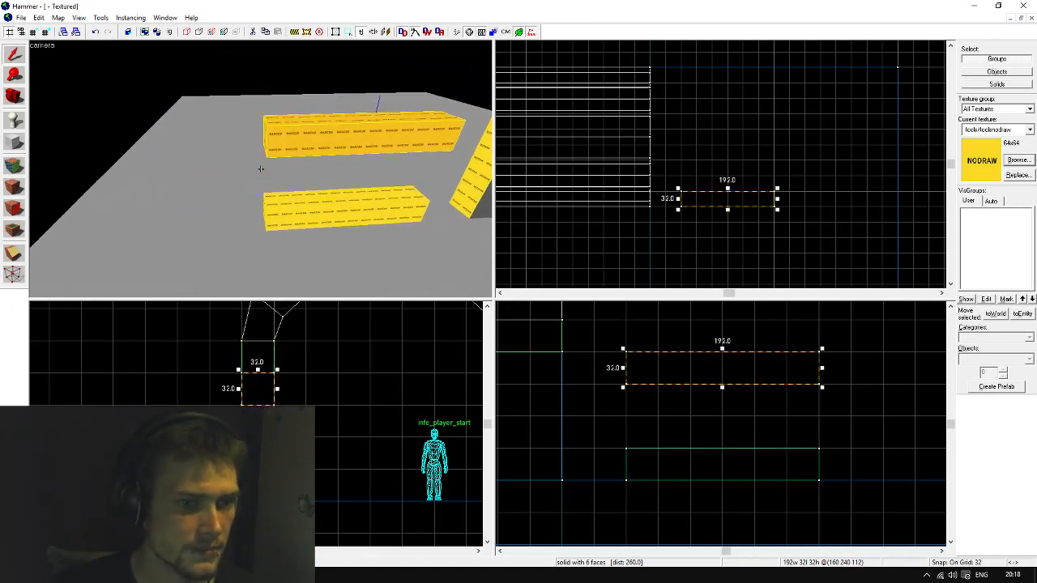
{"action": "key", "text": "z"}
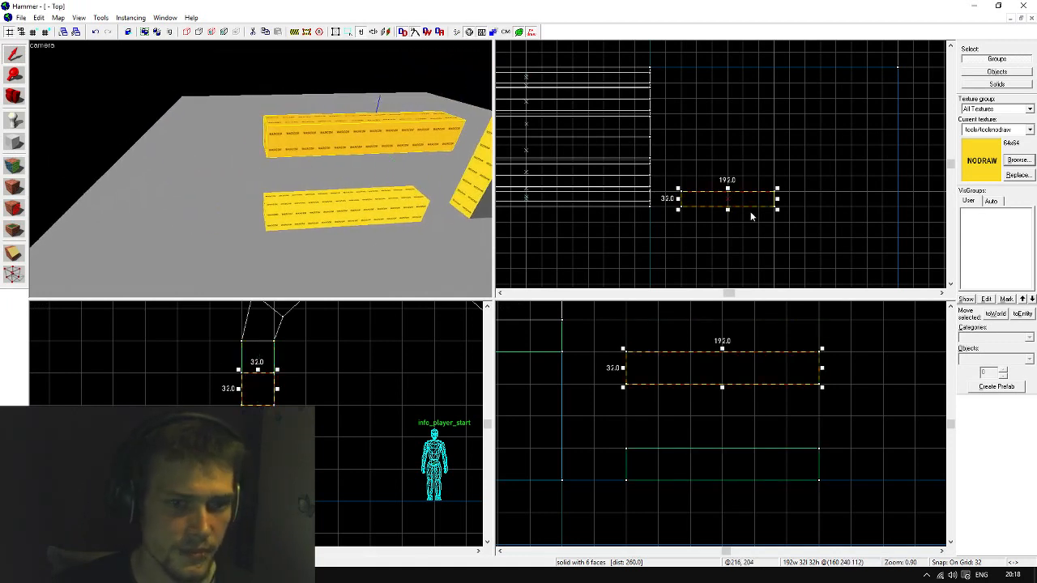
{"action": "left_click", "coordinate": [313, 203], "text": "ctrl"}
{"action": "left_click", "coordinate": [14, 141]}
{"action": "left_click_drag", "start_coordinate": [775, 192], "coordinate": [789, 207]}
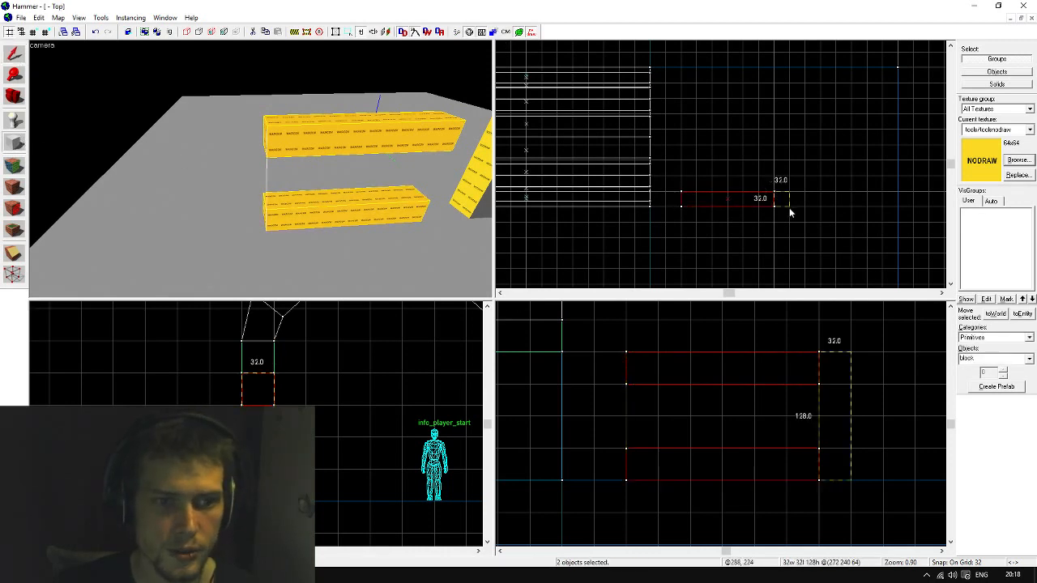
{"action": "key", "text": "Return"}
{"action": "left_click", "coordinate": [13, 53]}
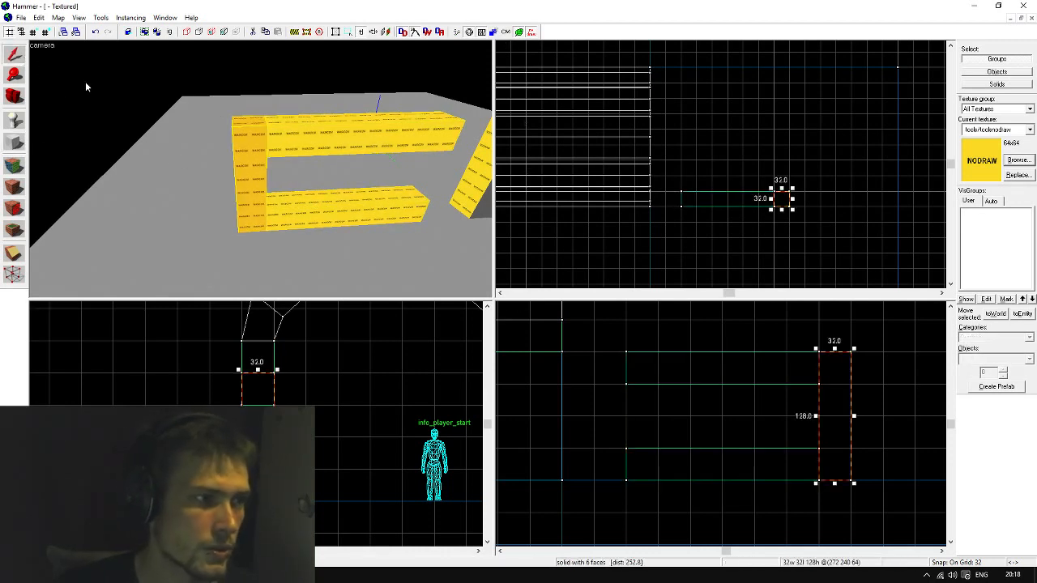
{"action": "left_click", "coordinate": [681, 235]}
Extend the arch and the two upper wall strips together along the corridor to the outer edge of the new pillar, and deselect them
{"action": "key", "text": "z"}
{"action": "key", "text": "w"}
{"action": "key", "text": "d"}
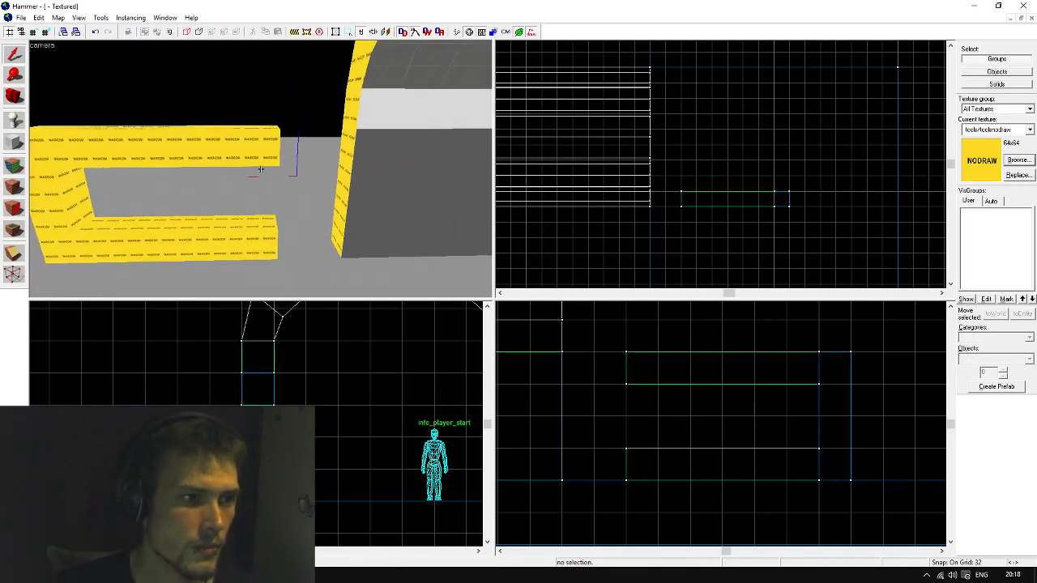
{"action": "key", "text": "s"}
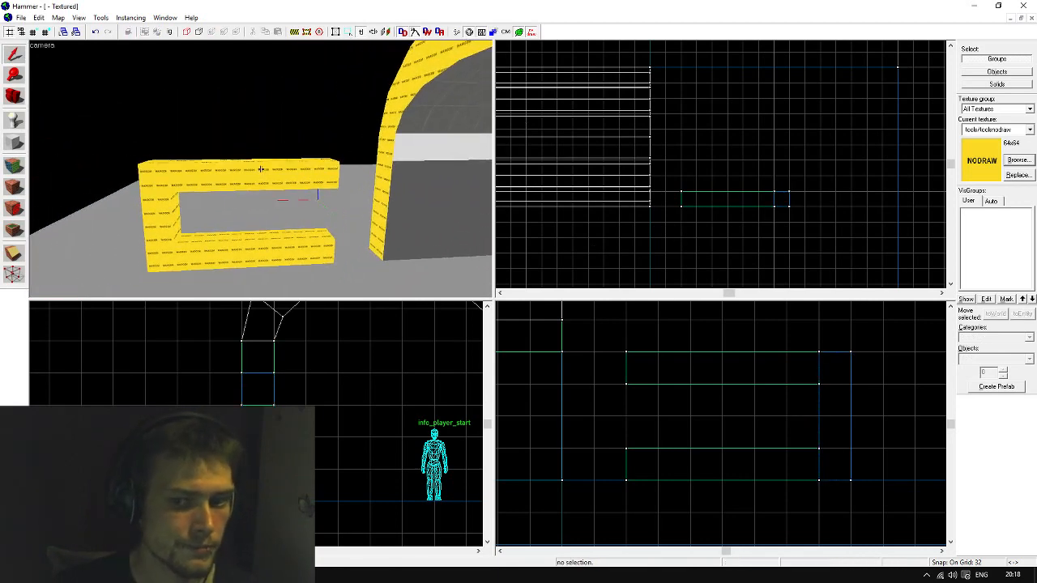
{"action": "key", "text": "w"}
{"action": "key", "text": "z"}
{"action": "left_click", "coordinate": [274, 172]}
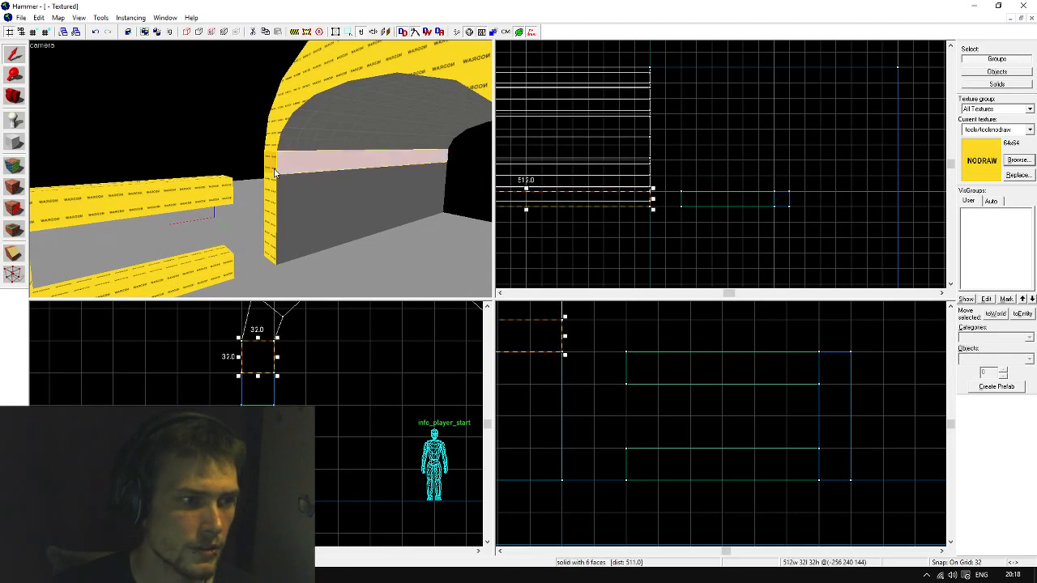
{"action": "key", "text": "z"}
{"action": "double_click", "coordinate": [261, 169], "text": "ctrl"}
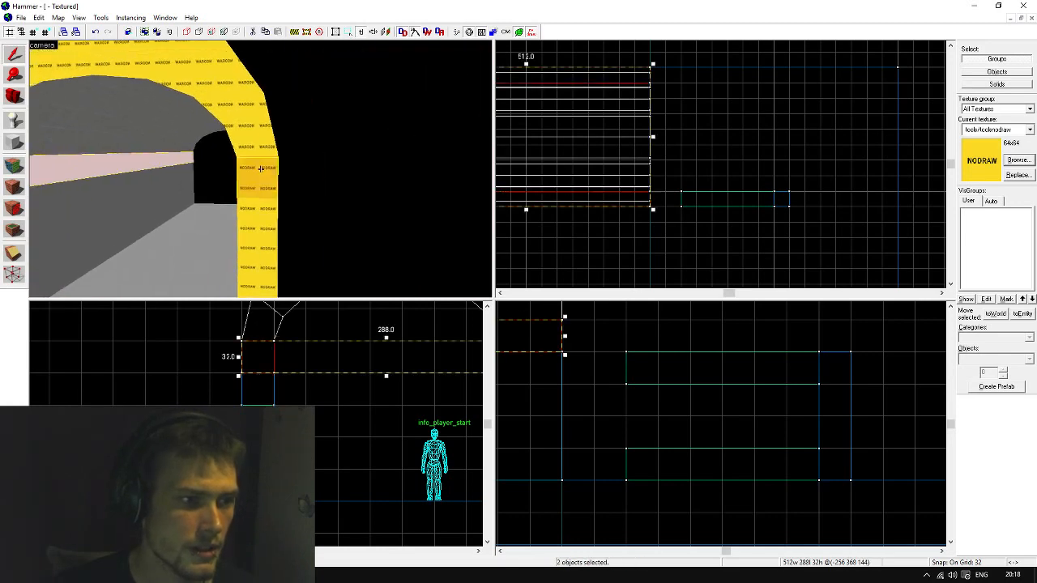
{"action": "left_click", "coordinate": [689, 169]}
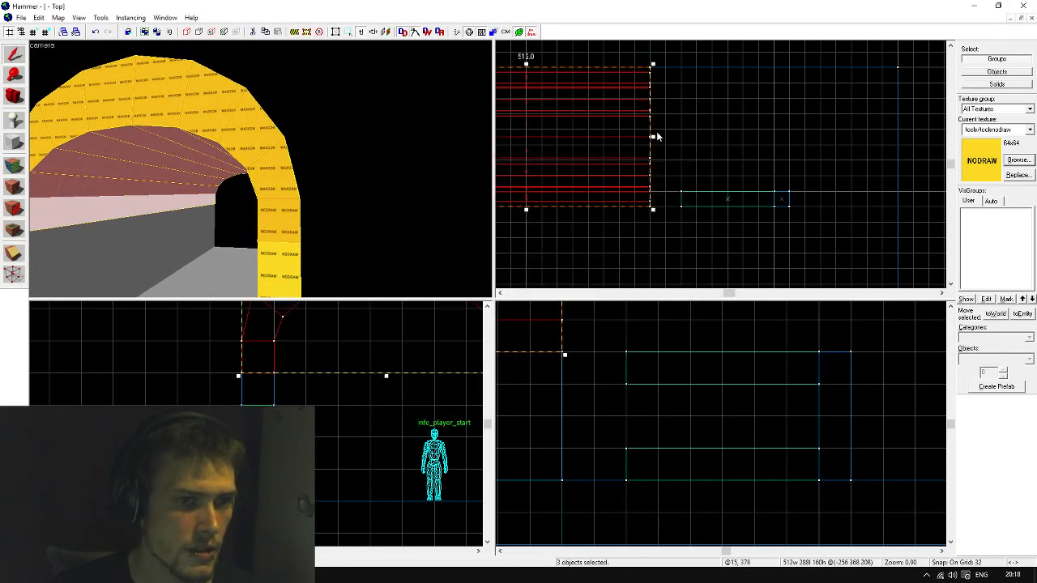
{"action": "left_click_drag", "start_coordinate": [653, 139], "coordinate": [790, 160]}
{"action": "left_click", "coordinate": [905, 163]}
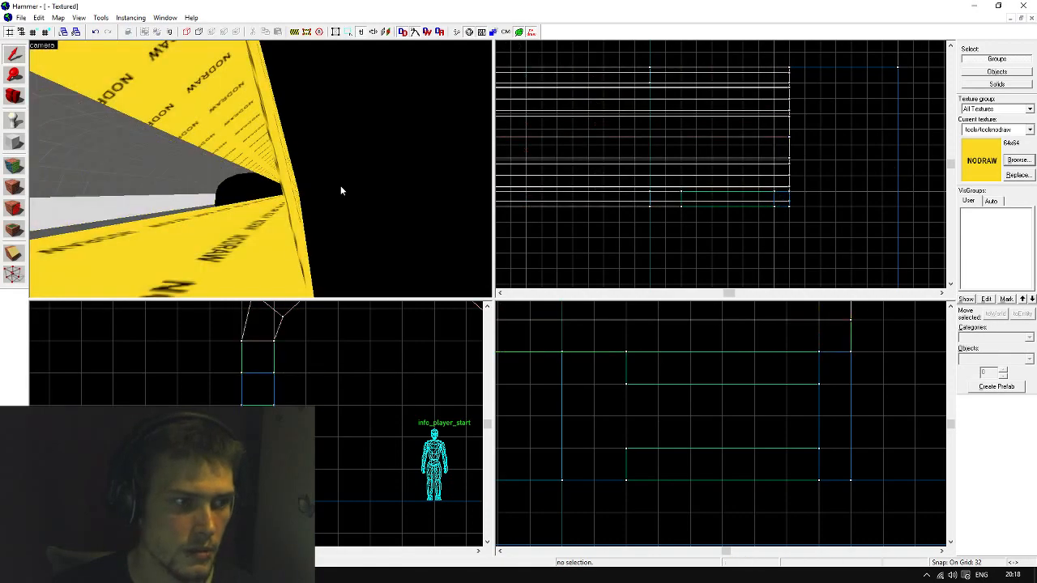
Examine the extended arch and the new wall openings in the 3D view from inside and outside
{"action": "key", "text": "z"}
{"action": "key", "text": "w"}
{"action": "key", "text": "d"}
{"action": "key", "text": "s"}
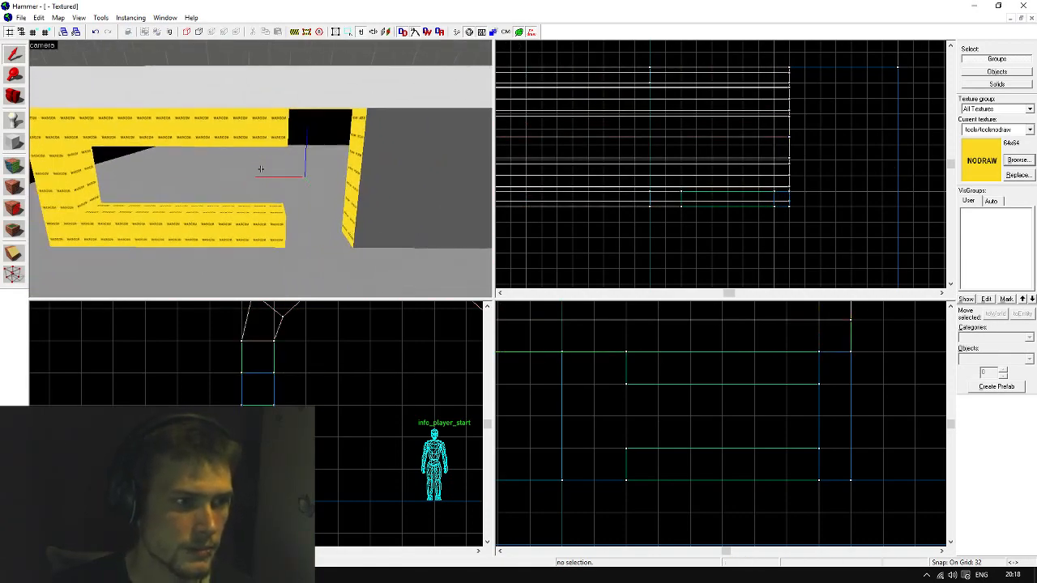
{"action": "key", "text": "w"}
{"action": "key", "text": "d"}
{"action": "key", "text": "w"}
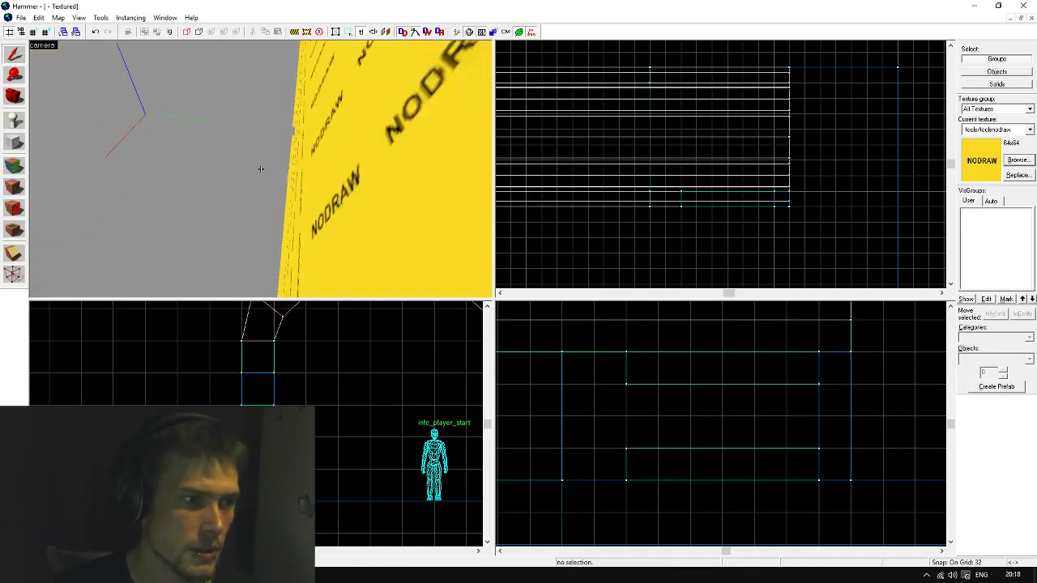
{"action": "key", "text": "s"}
{"action": "key", "text": "s"}
{"action": "key", "text": "d"}
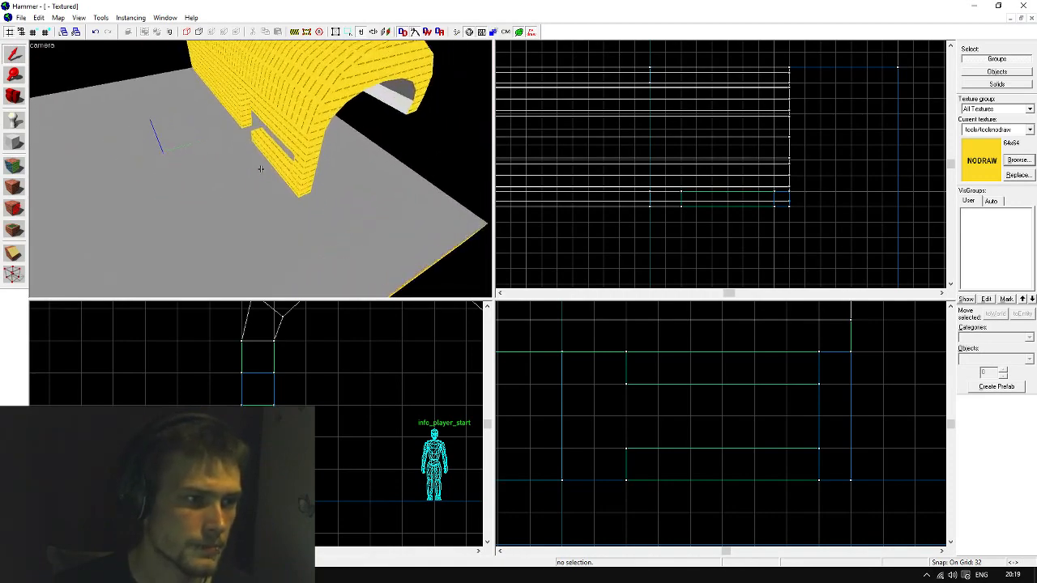
{"action": "key", "text": "w"}
{"action": "key", "text": "z"}
Outline a 32 x 224 block extending outward from the end pillar, with its base on the floor and a height of 160 units
{"action": "left_click", "coordinate": [14, 142]}
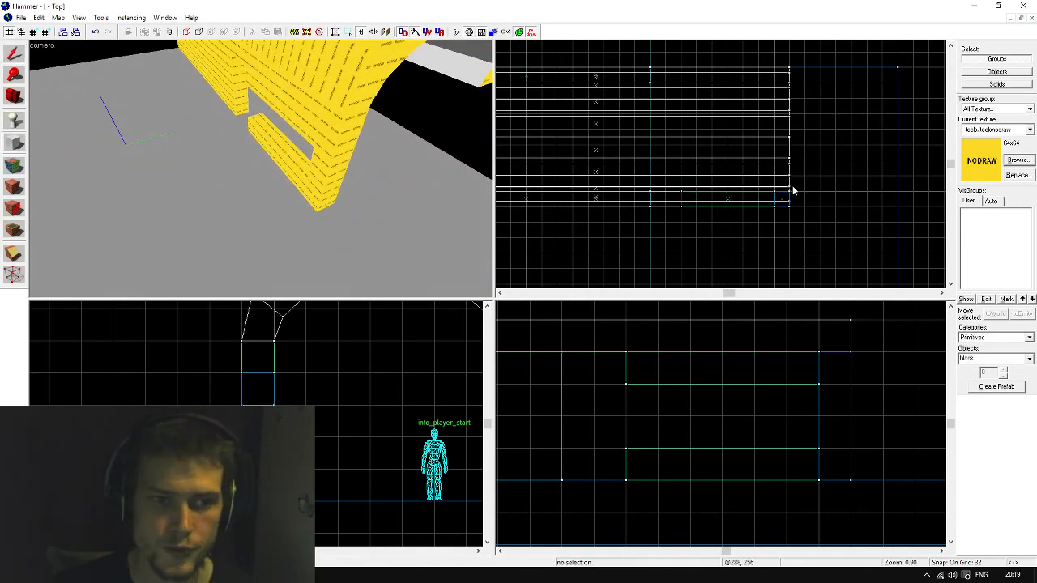
{"action": "scroll", "coordinate": [782, 210], "scroll_direction": "up", "scroll_amount": 3}
{"action": "scroll", "coordinate": [808, 138], "scroll_direction": "down", "scroll_amount": 2}
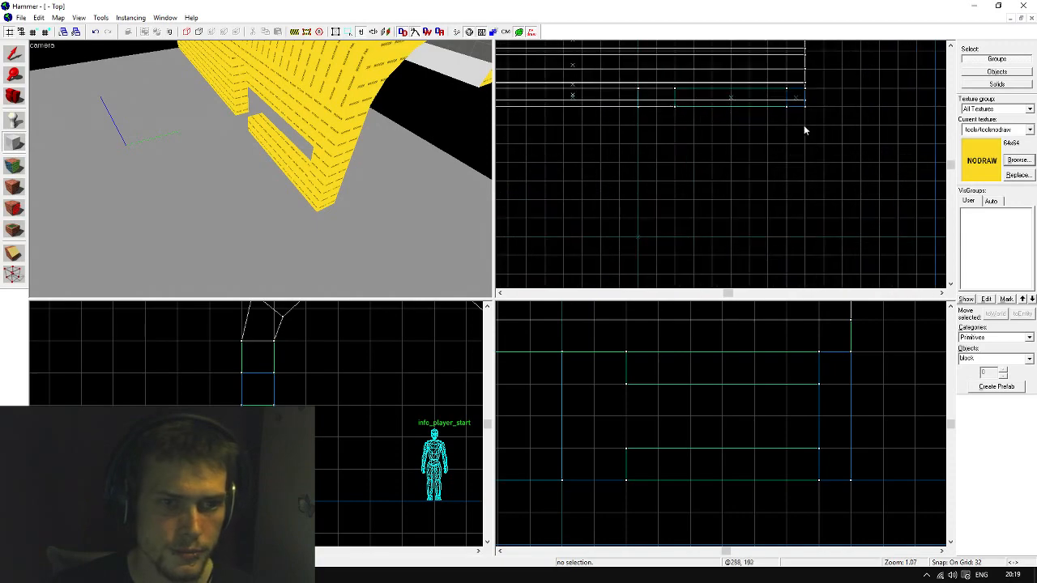
{"action": "left_click_drag", "start_coordinate": [805, 112], "coordinate": [780, 235]}
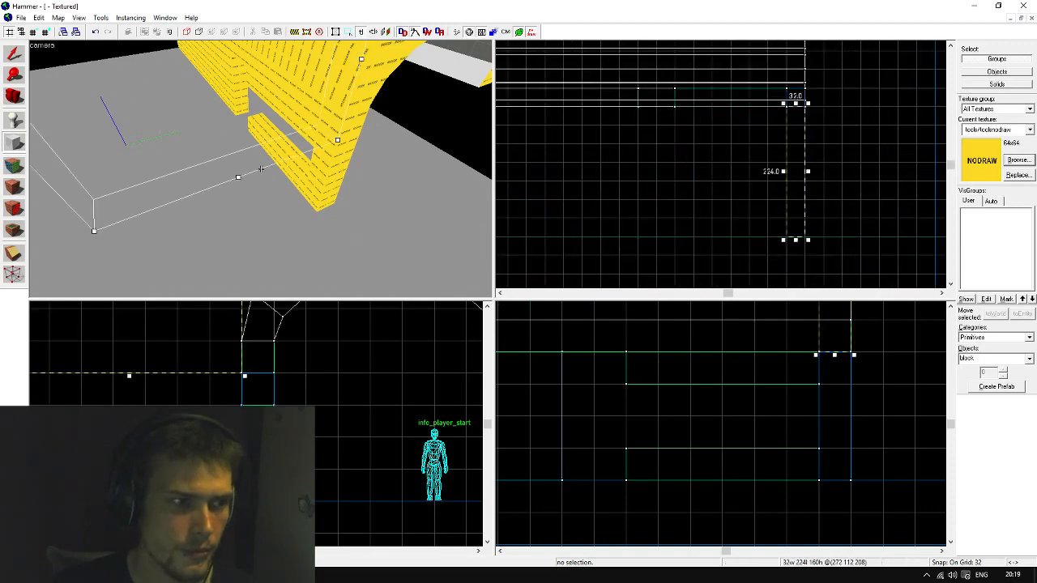
{"action": "key", "text": "z"}
{"action": "key", "text": "z"}
{"action": "scroll", "coordinate": [371, 417], "scroll_direction": "down", "scroll_amount": 2}
{"action": "scroll", "coordinate": [359, 398], "scroll_direction": "up", "scroll_amount": 2}
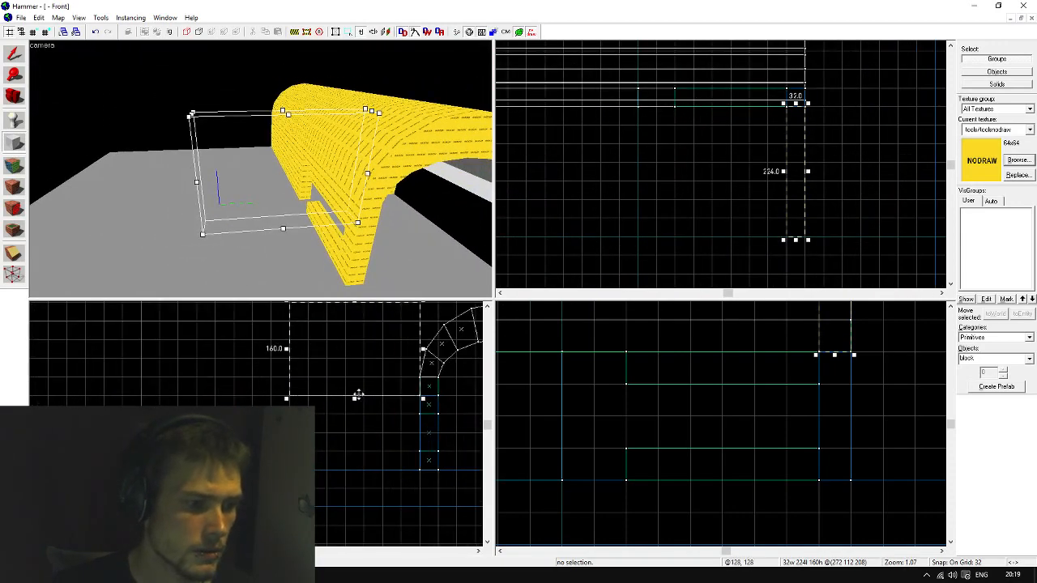
{"action": "left_click_drag", "start_coordinate": [353, 397], "coordinate": [352, 473]}
{"action": "scroll", "coordinate": [335, 491], "scroll_direction": "down", "scroll_amount": 2}
{"action": "scroll", "coordinate": [389, 437], "scroll_direction": "up", "scroll_amount": 2}
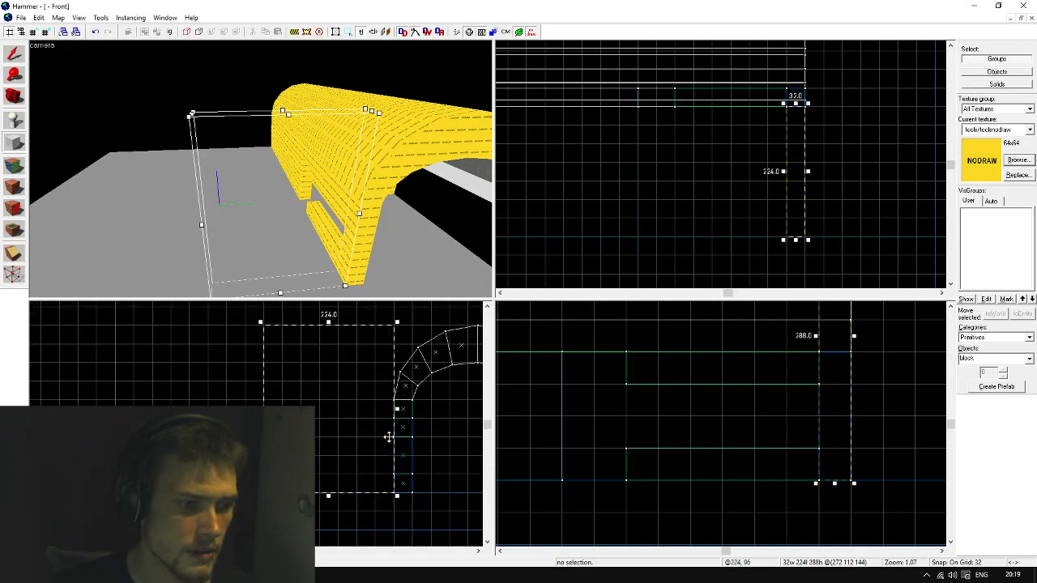
{"action": "left_click_drag", "start_coordinate": [328, 323], "coordinate": [328, 397]}
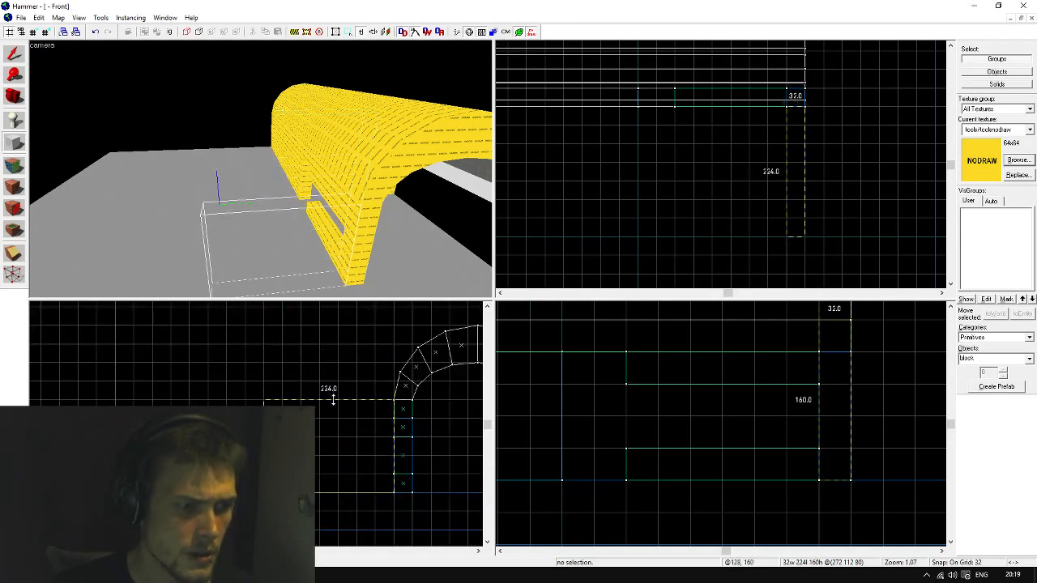
Reduce the outlined block to 128 units high and 128 units long, and create it as a nodraw side wall
{"action": "key", "text": "z"}
{"action": "key", "text": "a"}
{"action": "key", "text": "w"}
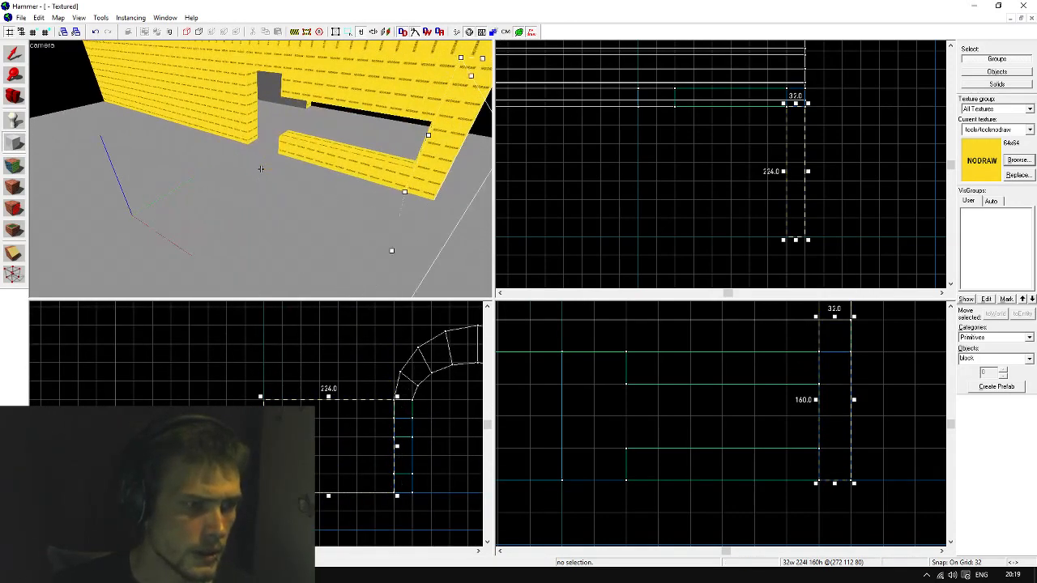
{"action": "left_click_drag", "start_coordinate": [328, 397], "coordinate": [328, 417]}
{"action": "key", "text": "z"}
{"action": "key", "text": "a"}
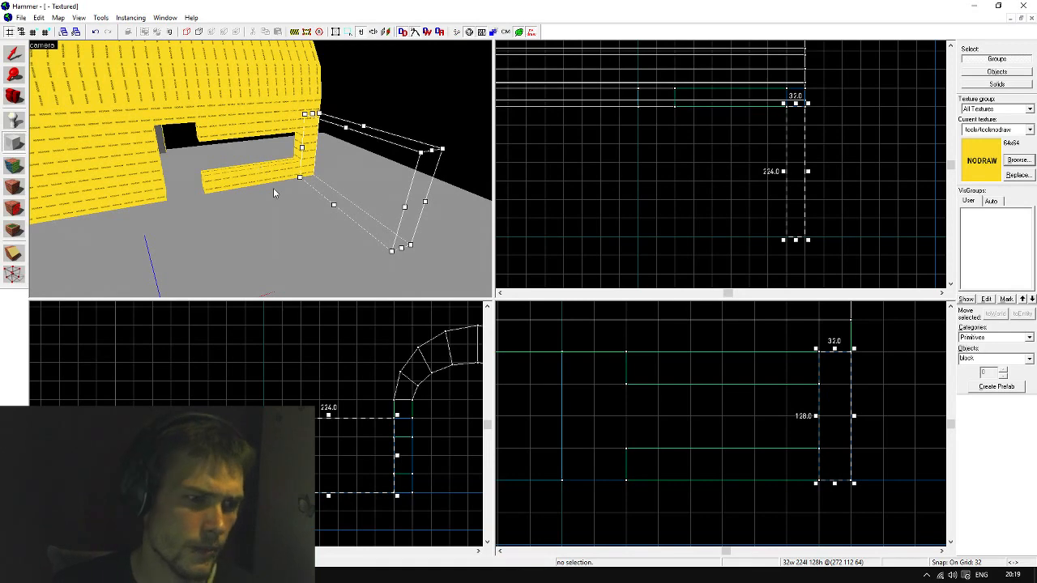
{"action": "scroll", "coordinate": [725, 148], "scroll_direction": "up", "scroll_amount": 2}
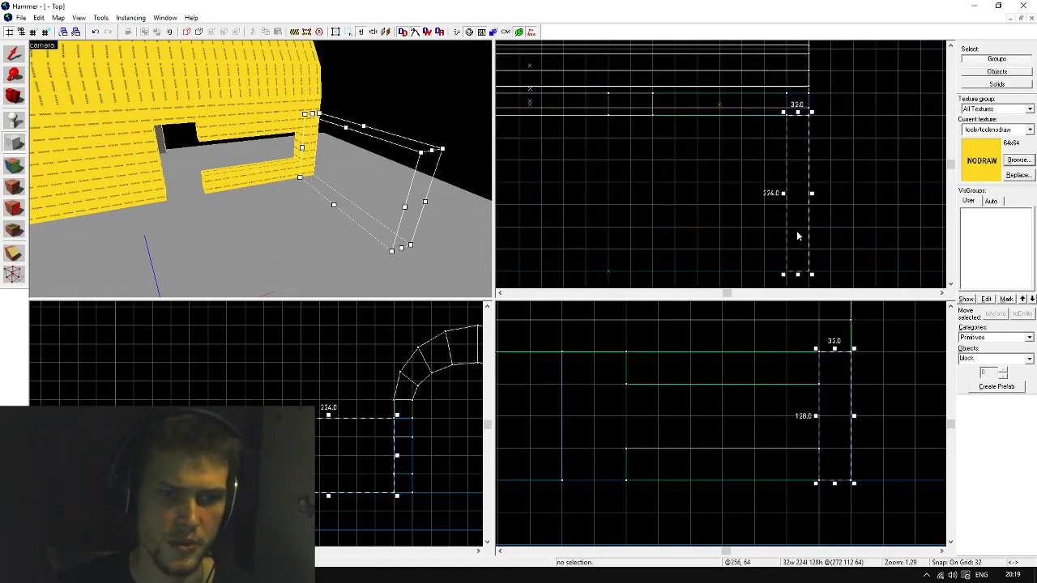
{"action": "left_click_drag", "start_coordinate": [798, 274], "coordinate": [799, 215]}
{"action": "key", "text": "Return"}
Copy the nodraw side wall along the corridor to the opposite side of the openings, ending flush with the original corridor wall's end
{"action": "left_click", "coordinate": [15, 55]}
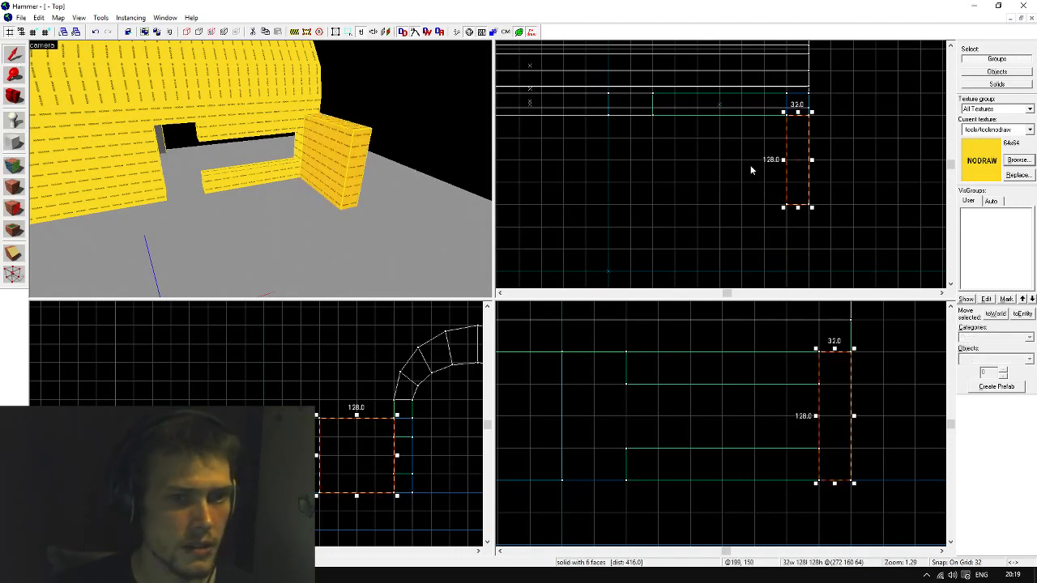
{"action": "left_click_drag", "start_coordinate": [794, 144], "coordinate": [594, 138], "text": "shift"}
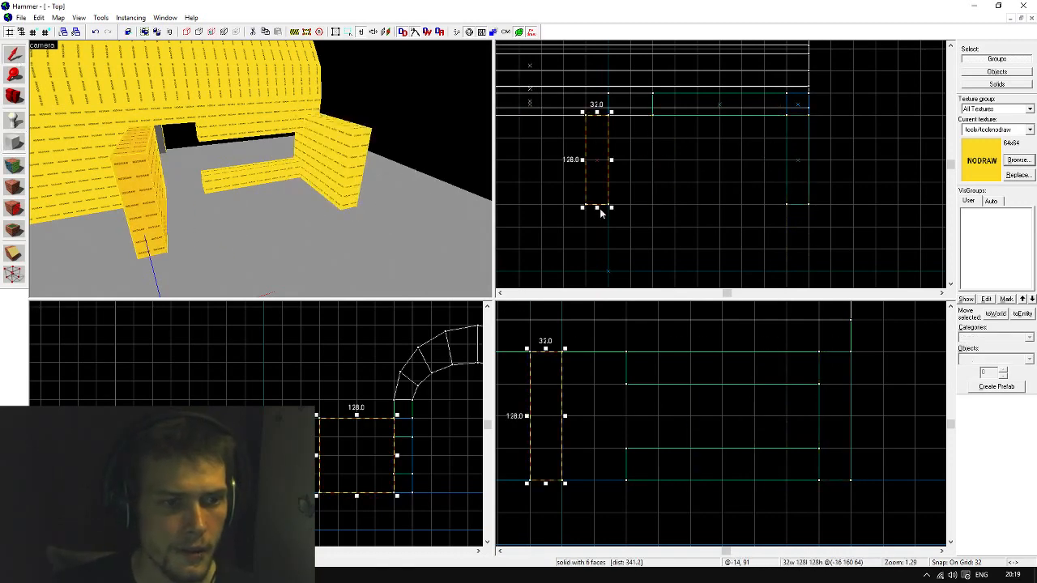
Create a 256 x 32 x 128 nodraw back wall spanning the outer ends of the two side walls
{"action": "left_click", "coordinate": [345, 172], "text": "ctrl"}
{"action": "left_click", "coordinate": [13, 142]}
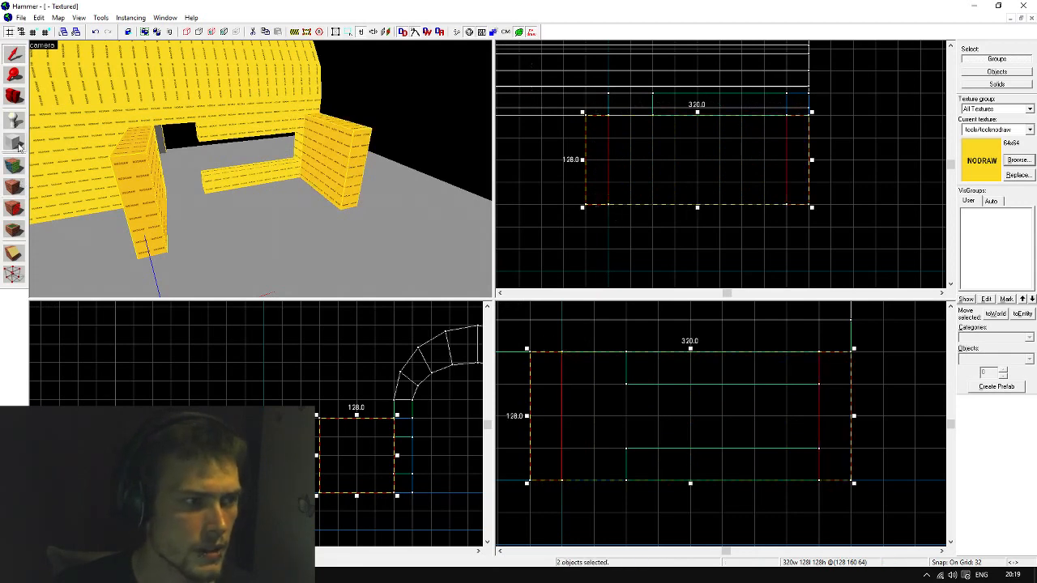
{"action": "left_click_drag", "start_coordinate": [608, 204], "coordinate": [786, 227]}
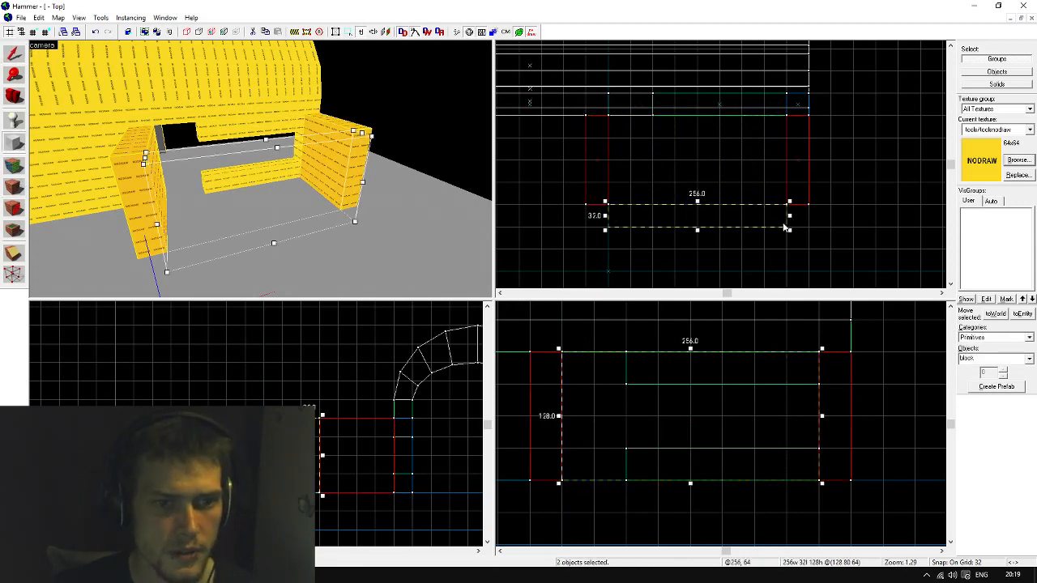
{"action": "key", "text": "Return"}
{"action": "left_click", "coordinate": [14, 52]}
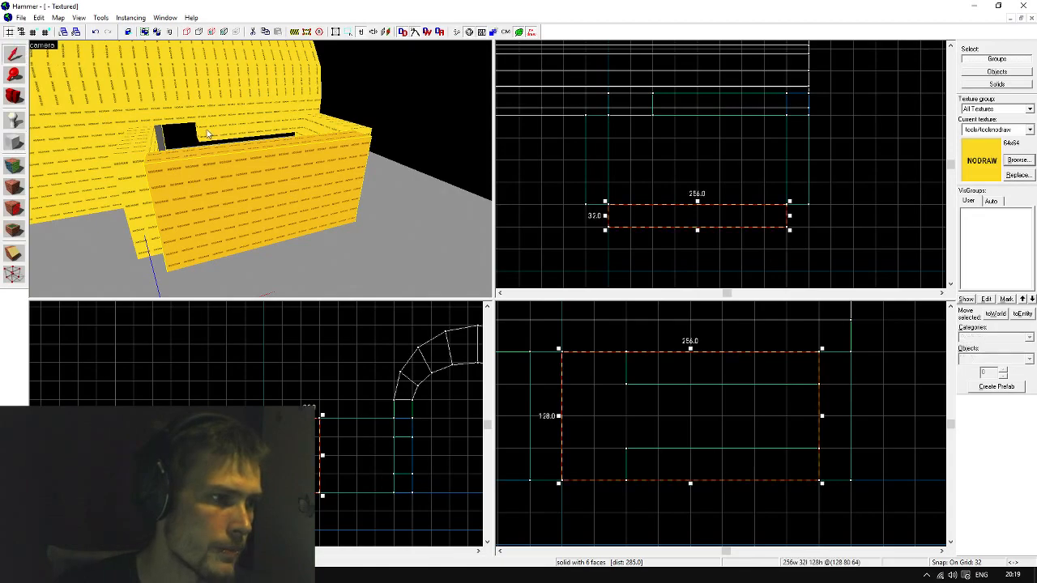
Examine the walled-in side room in the 3D view through its openings and from above
{"action": "key", "text": "z"}
{"action": "key", "text": "w"}
{"action": "key", "text": "s"}
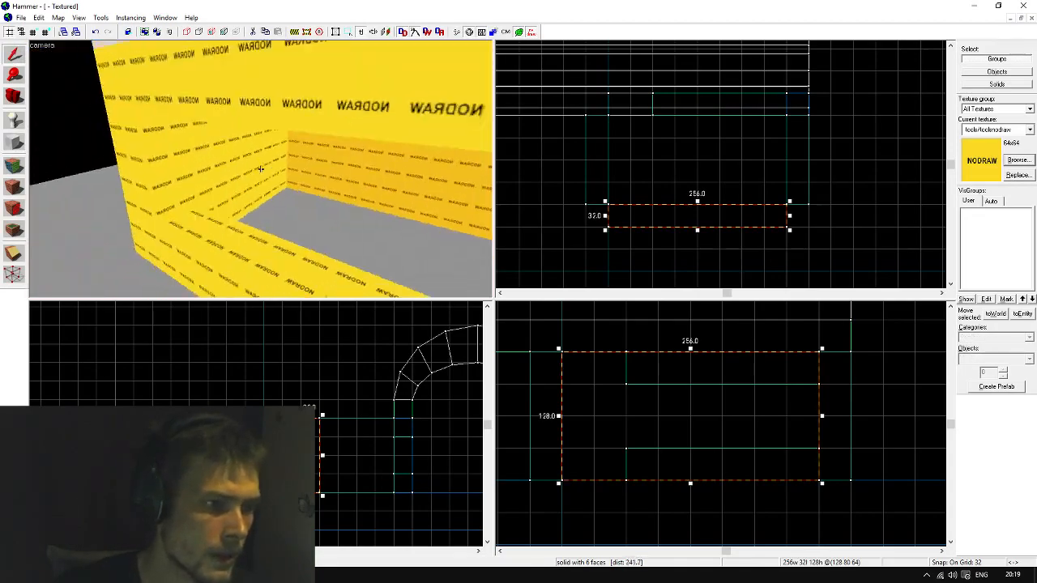
{"action": "key", "text": "w"}
{"action": "key", "text": "w"}
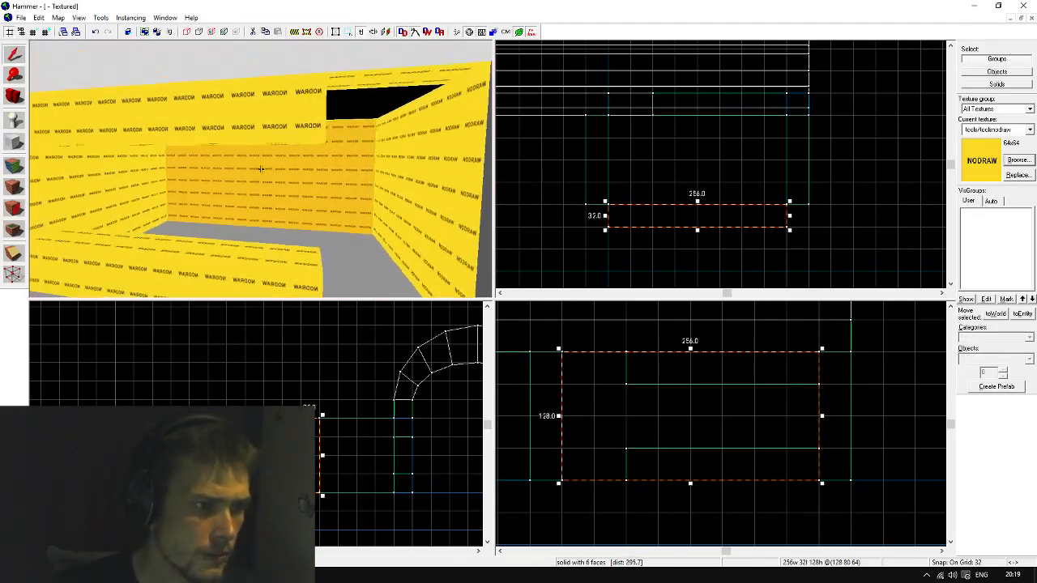
{"action": "key", "text": "s"}
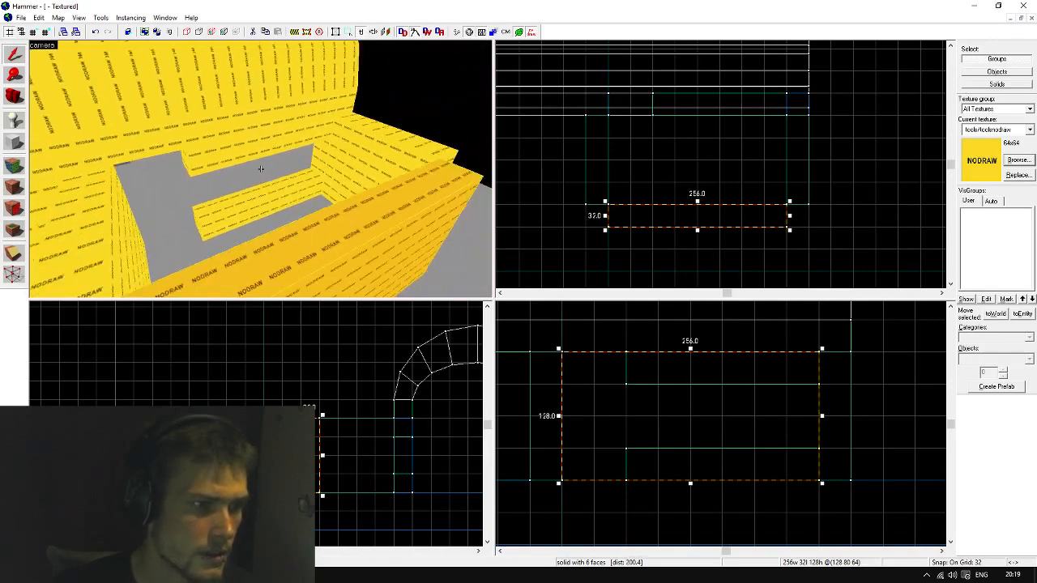
{"action": "key", "text": "z"}
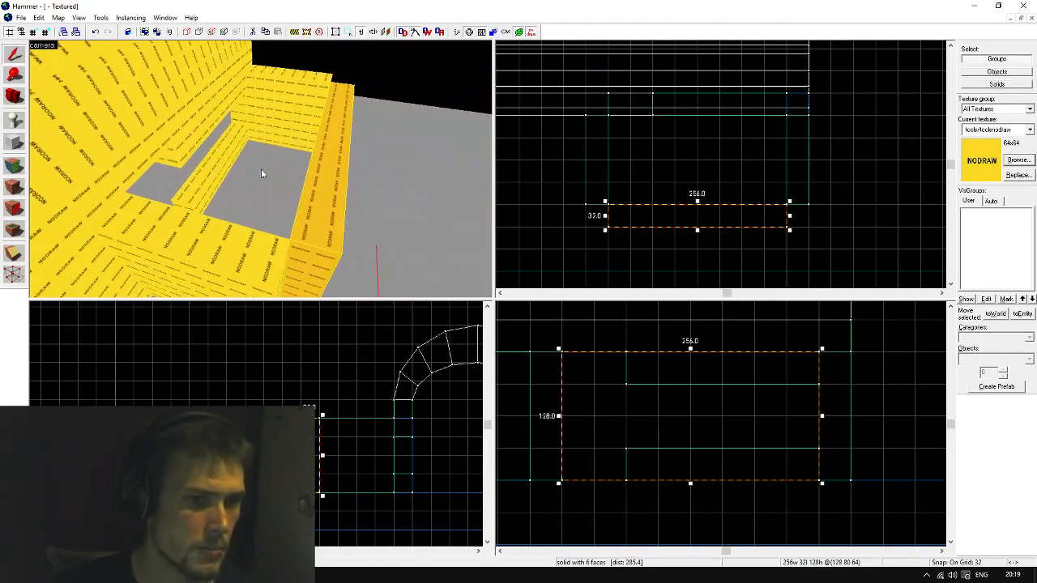
Create a 256 x 128 nodraw ceiling block, 32 units thick, over the side room on top of its walls, and clear the selection
{"action": "left_click", "coordinate": [14, 142]}
{"action": "left_click_drag", "start_coordinate": [609, 119], "coordinate": [779, 207]}
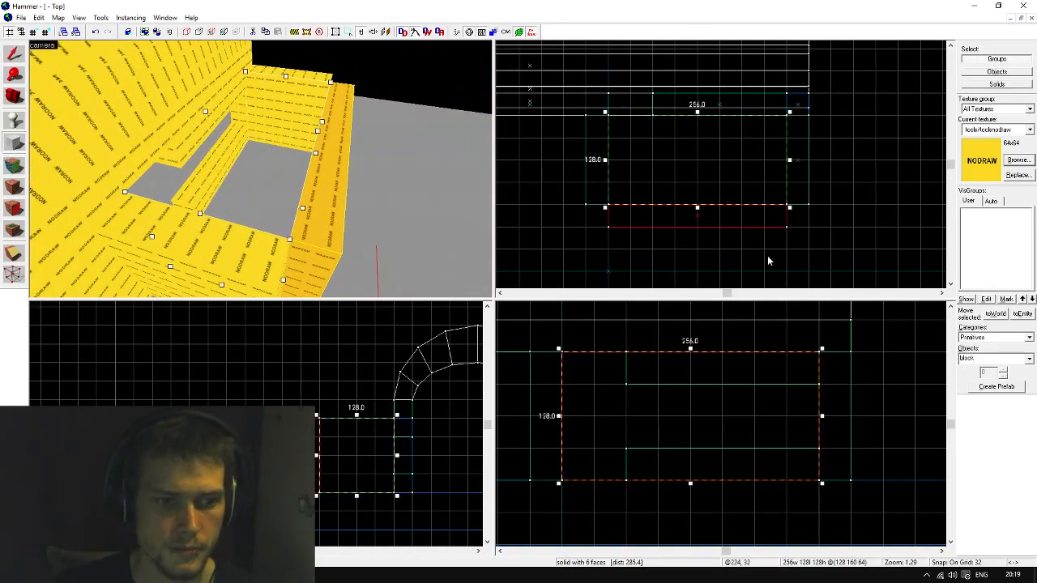
{"action": "scroll", "coordinate": [681, 420], "scroll_direction": "down", "scroll_amount": 5}
{"action": "scroll", "coordinate": [359, 435], "scroll_direction": "up", "scroll_amount": 3}
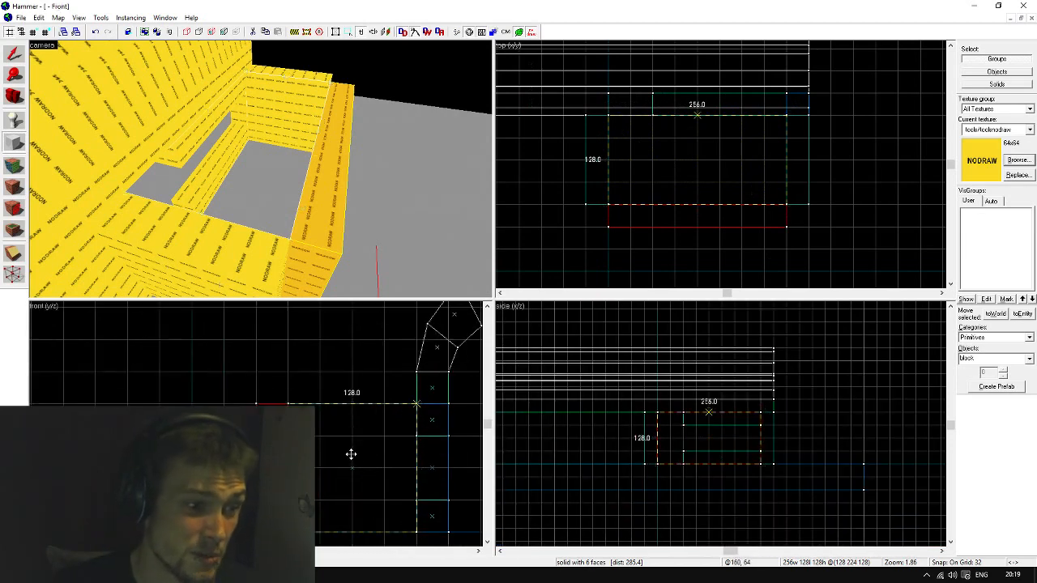
{"action": "left_click_drag", "start_coordinate": [352, 454], "coordinate": [349, 440]}
{"action": "left_click_drag", "start_coordinate": [352, 509], "coordinate": [353, 409]}
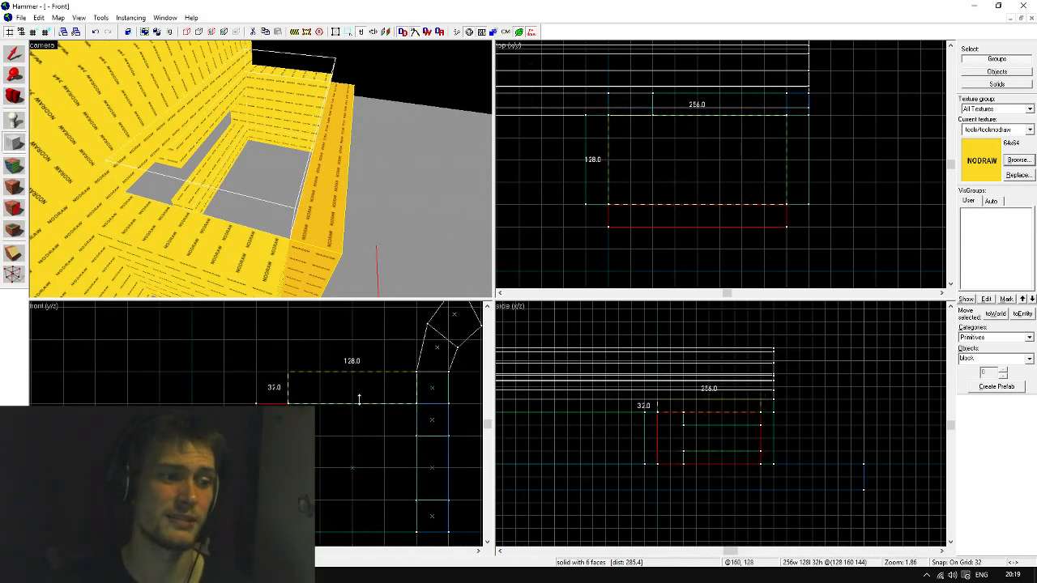
{"action": "key", "text": "Return"}
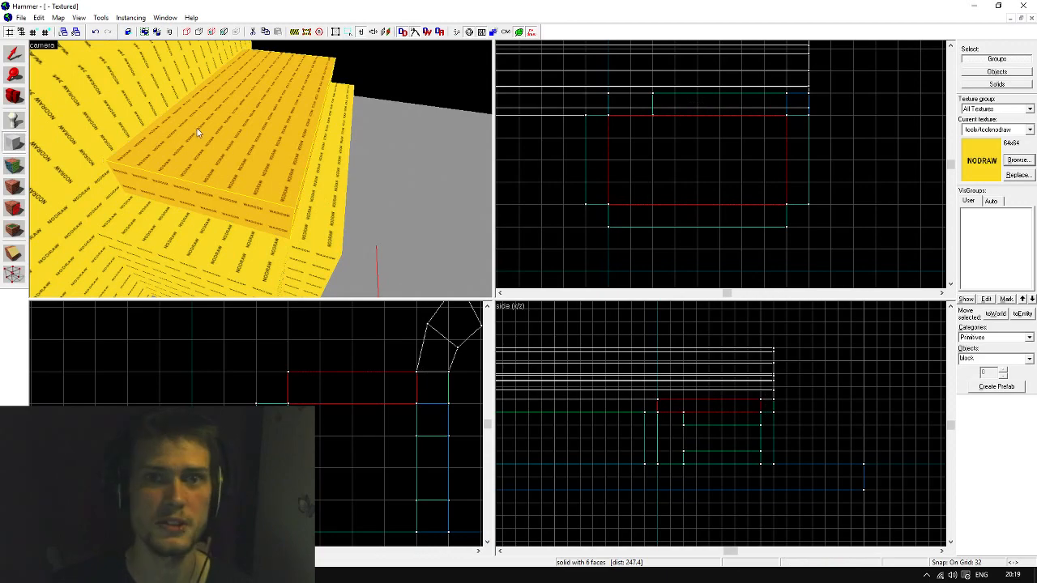
{"action": "left_click", "coordinate": [18, 57]}
{"action": "left_click", "coordinate": [524, 176]}
Sample dev/reflectivity_10b from the corridor wall and apply it to the doorway's edge and the side room's inner wall faces
{"action": "key", "text": "z"}
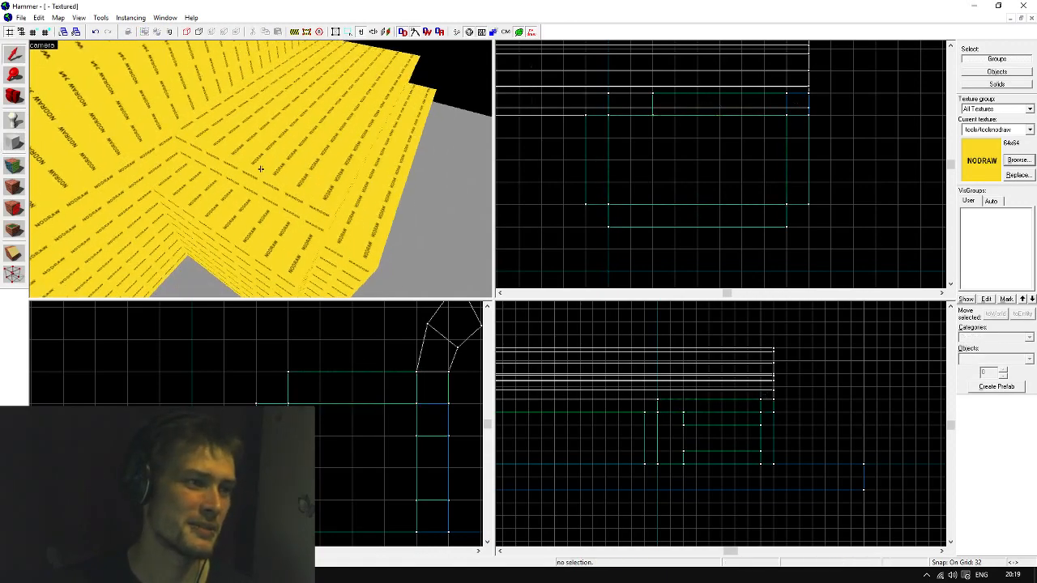
{"action": "key", "text": "w"}
{"action": "key", "text": "s"}
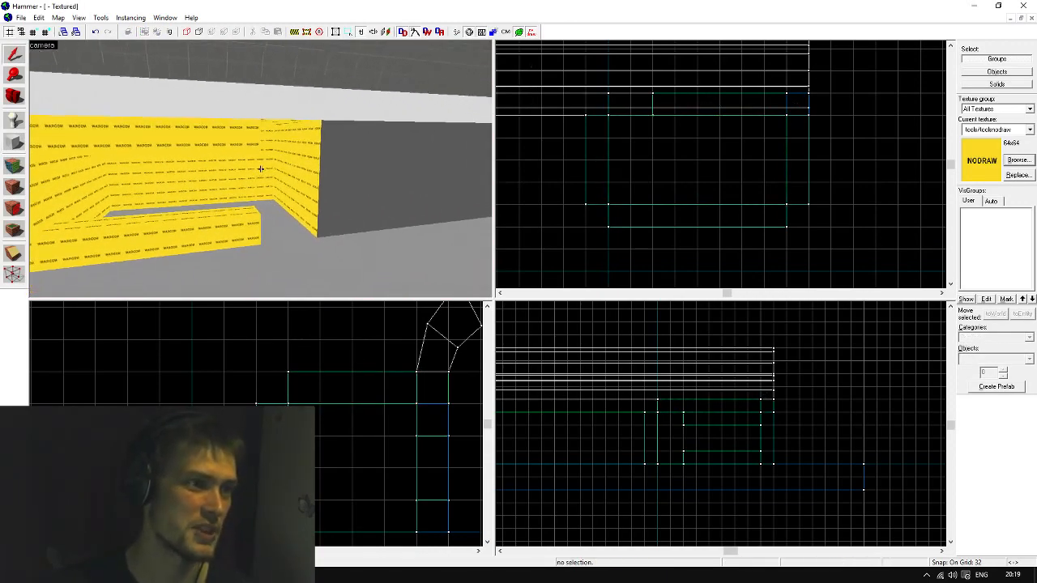
{"action": "key", "text": "w"}
{"action": "key", "text": "a"}
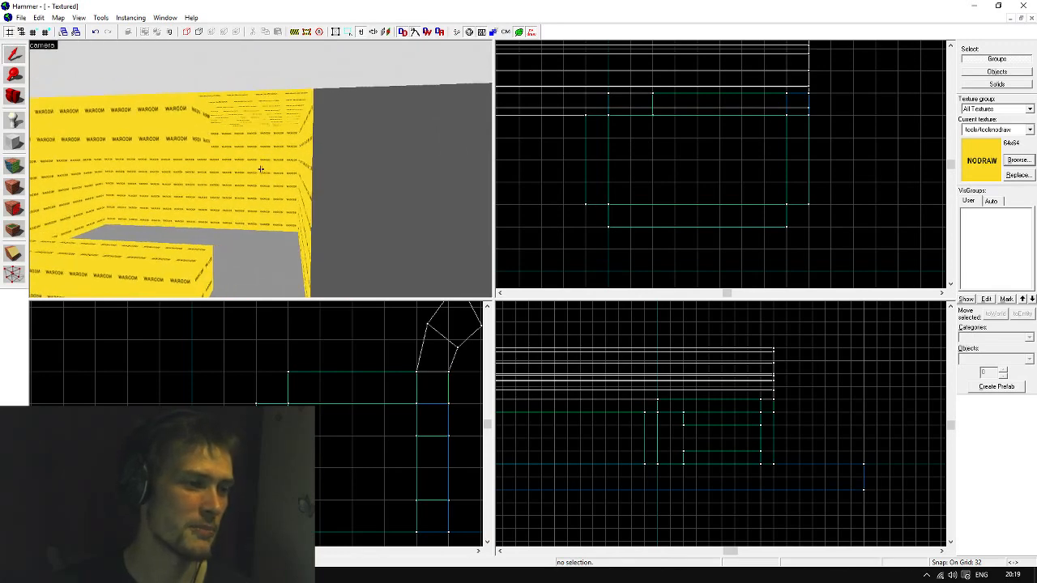
{"action": "key", "text": "shift+a"}
{"action": "left_click", "coordinate": [298, 172]}
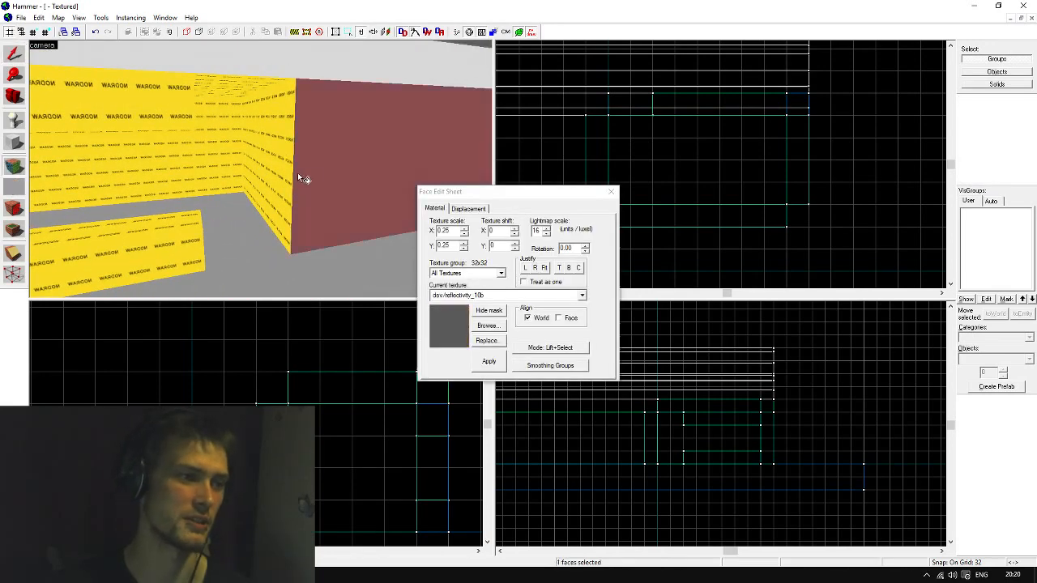
{"action": "right_click", "coordinate": [285, 173]}
{"action": "right_click", "coordinate": [268, 170]}
{"action": "right_click", "coordinate": [240, 167]}
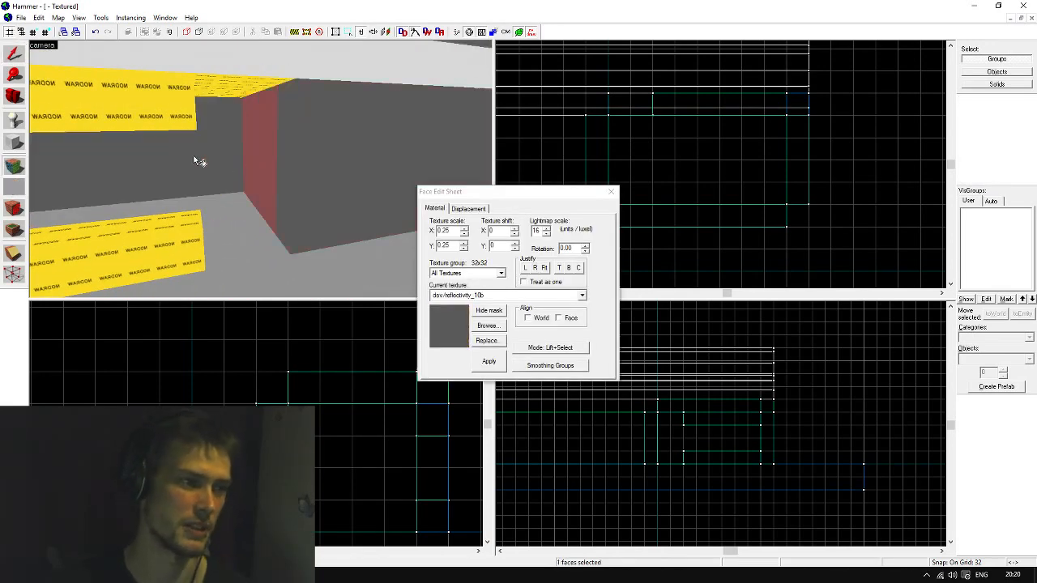
{"action": "left_click", "coordinate": [260, 169]}
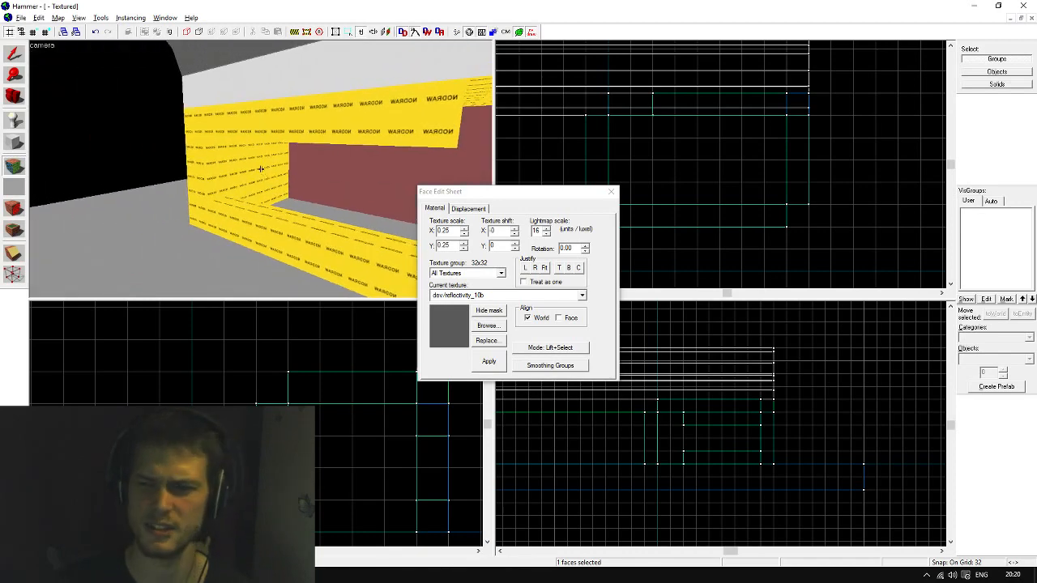
{"action": "right_click", "coordinate": [261, 169]}
Sample dev/reflectivity_30b and apply it to the side room's ceiling, including the strip above the doorway
{"action": "key", "text": "z"}
{"action": "key", "text": "w"}
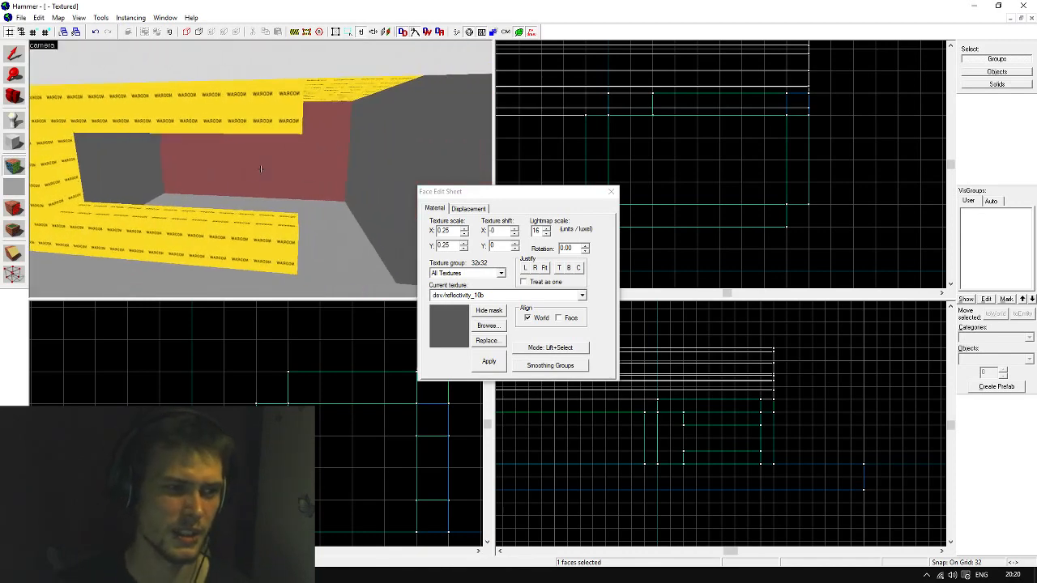
{"action": "left_click", "coordinate": [260, 169]}
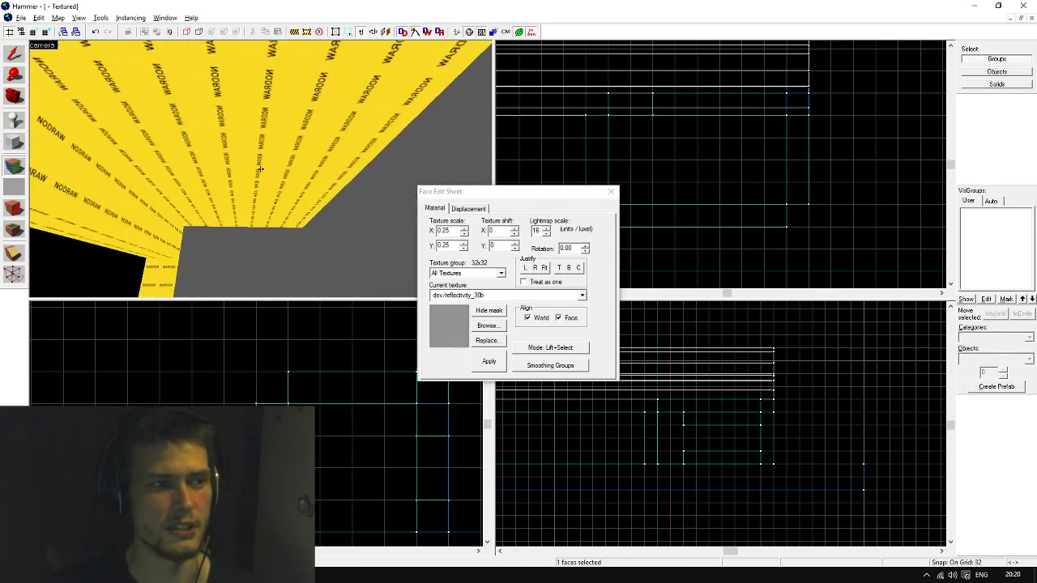
{"action": "right_click", "coordinate": [261, 169]}
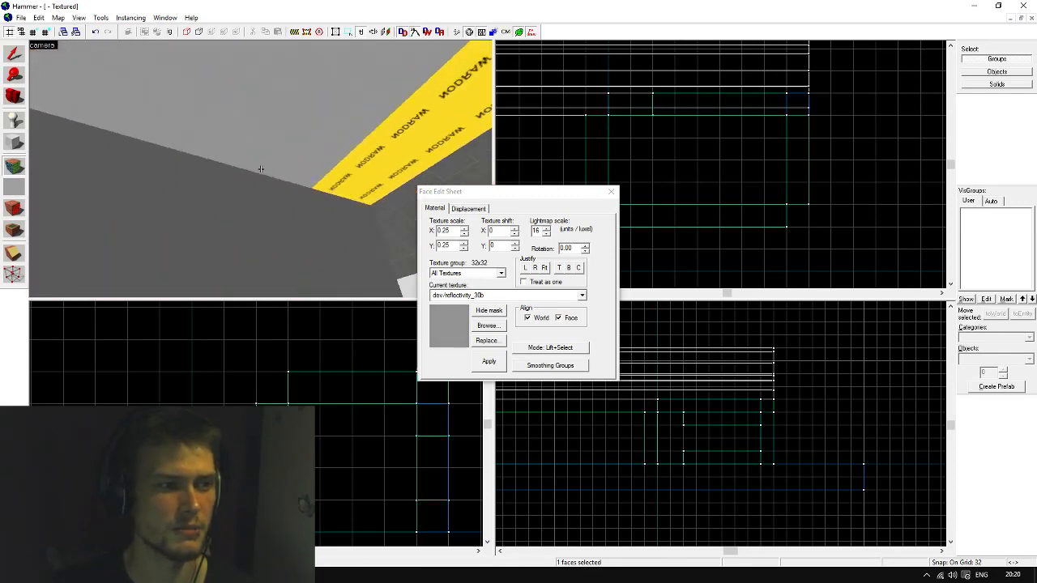
{"action": "left_click", "coordinate": [261, 169]}
{"action": "key", "text": "w"}
{"action": "right_click", "coordinate": [261, 168]}
{"action": "key", "text": "s"}
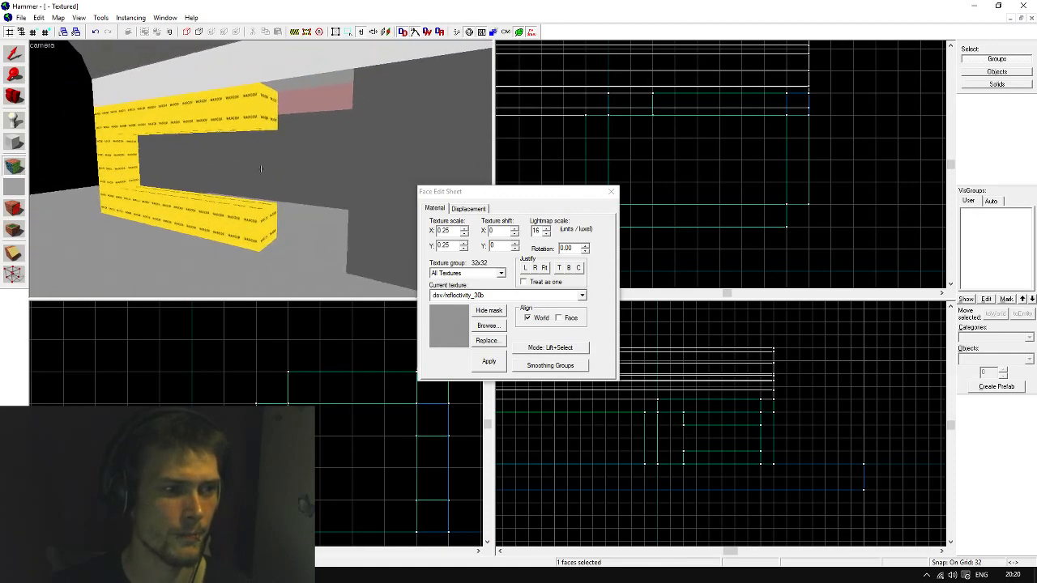
Browse for dev/dev_measuregeneric01 and apply it to the corridor-side faces of the window's sill, end pillar and header
{"action": "left_click", "coordinate": [267, 173]}
{"action": "left_click", "coordinate": [489, 325]}
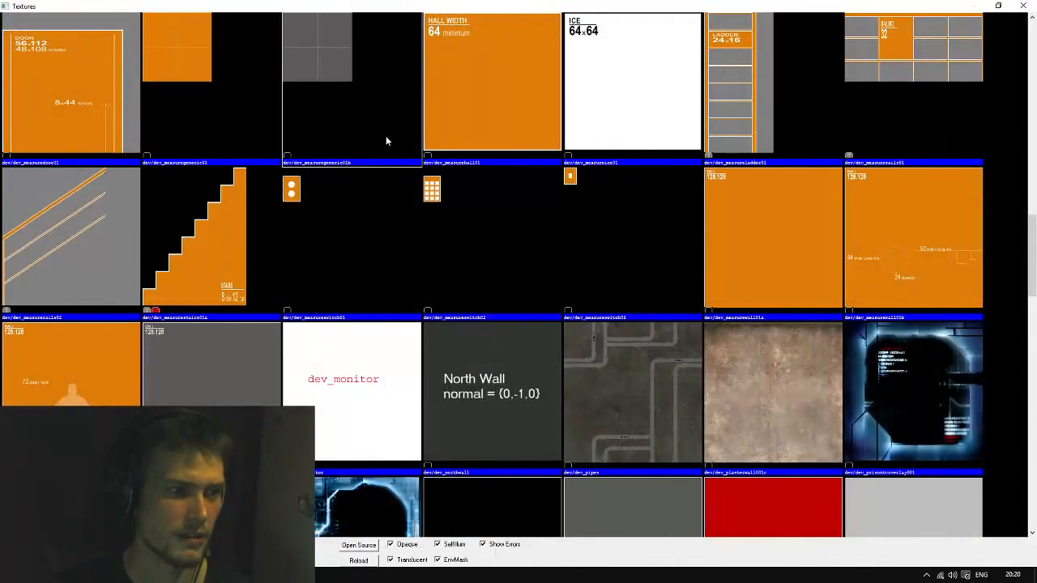
{"action": "double_click", "coordinate": [217, 89]}
{"action": "key", "text": "w"}
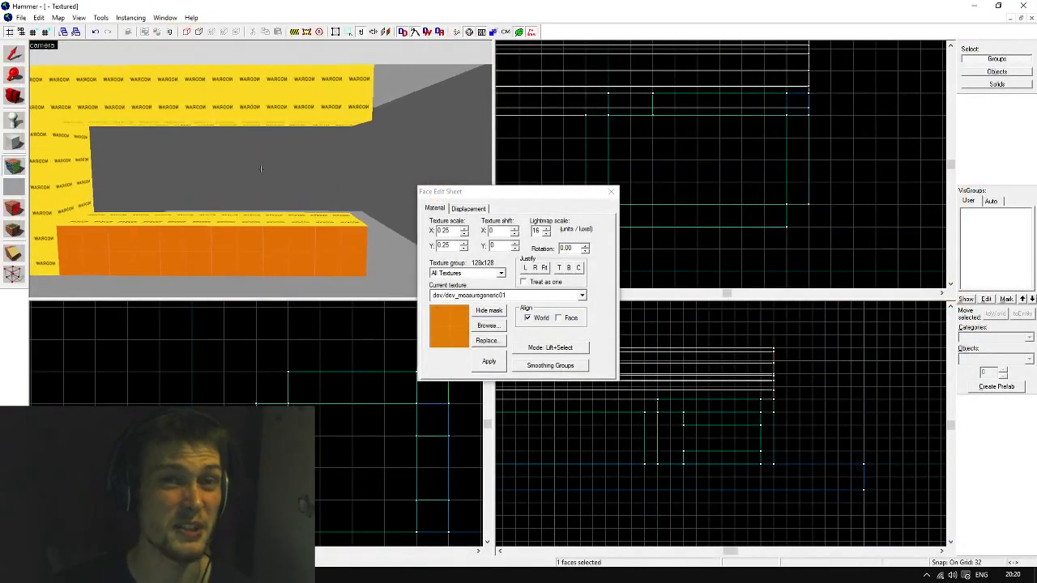
{"action": "key", "text": "a"}
{"action": "right_click", "coordinate": [261, 168]}
{"action": "right_click", "coordinate": [261, 168]}
{"action": "key", "text": "d"}
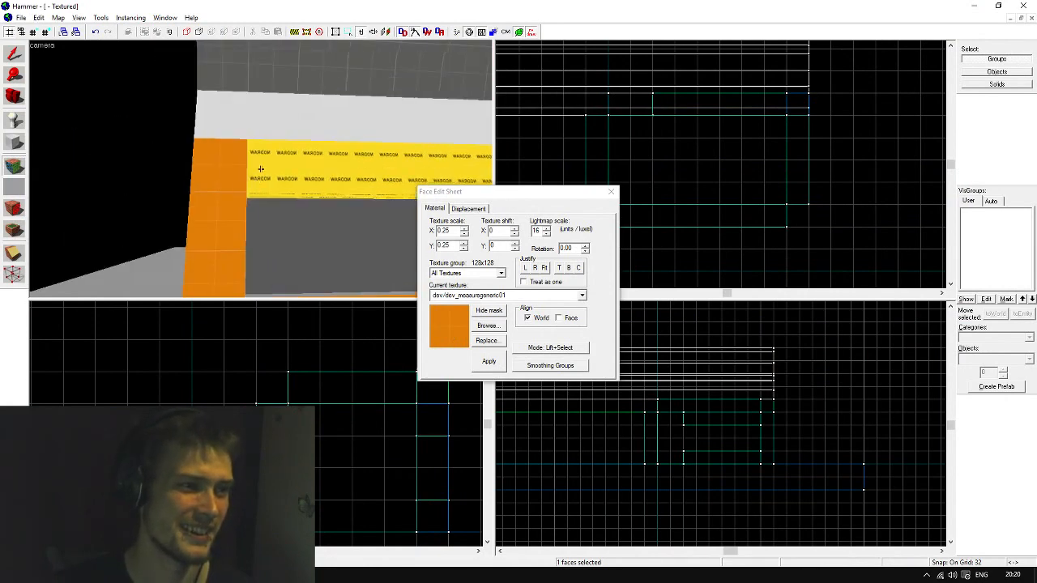
{"action": "right_click", "coordinate": [261, 169]}
{"action": "key", "text": "a"}
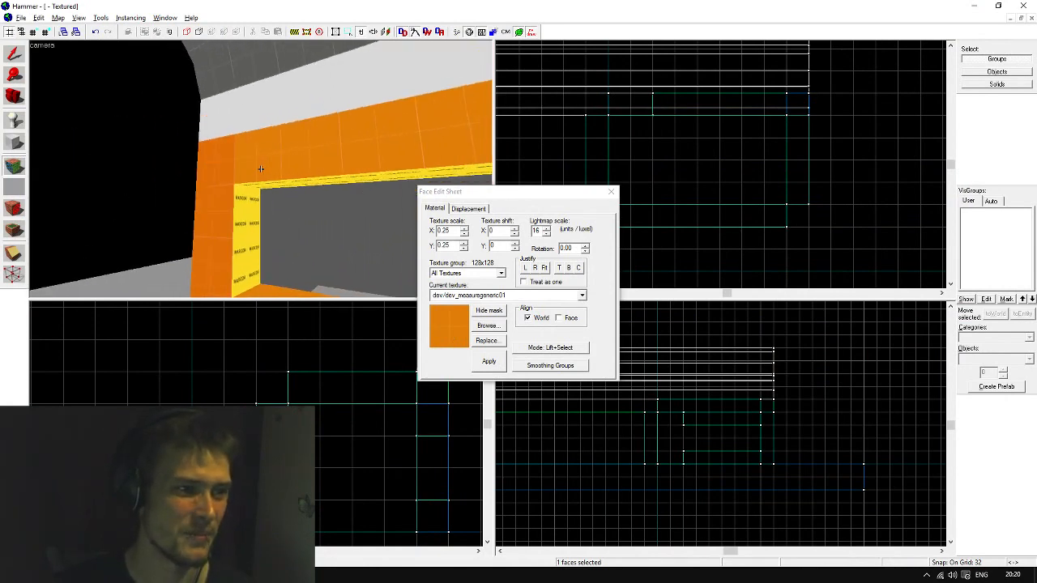
Apply dev/dev_measuregeneric01 to the window opening's inner edges and the remaining nodraw faces of the sill and header
{"action": "key", "text": "d"}
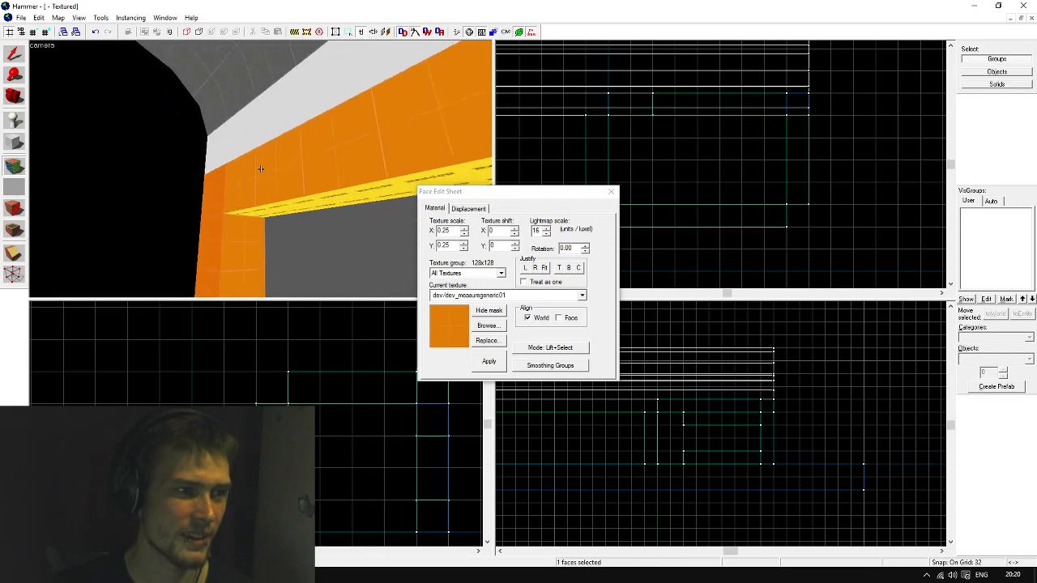
{"action": "right_click", "coordinate": [261, 169]}
{"action": "key", "text": "w"}
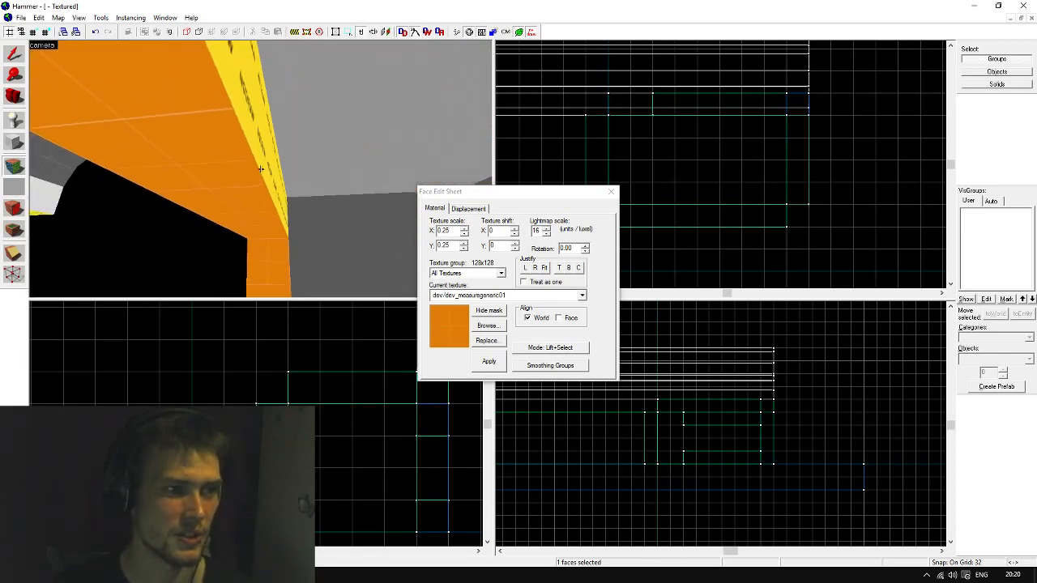
{"action": "right_click", "coordinate": [261, 168]}
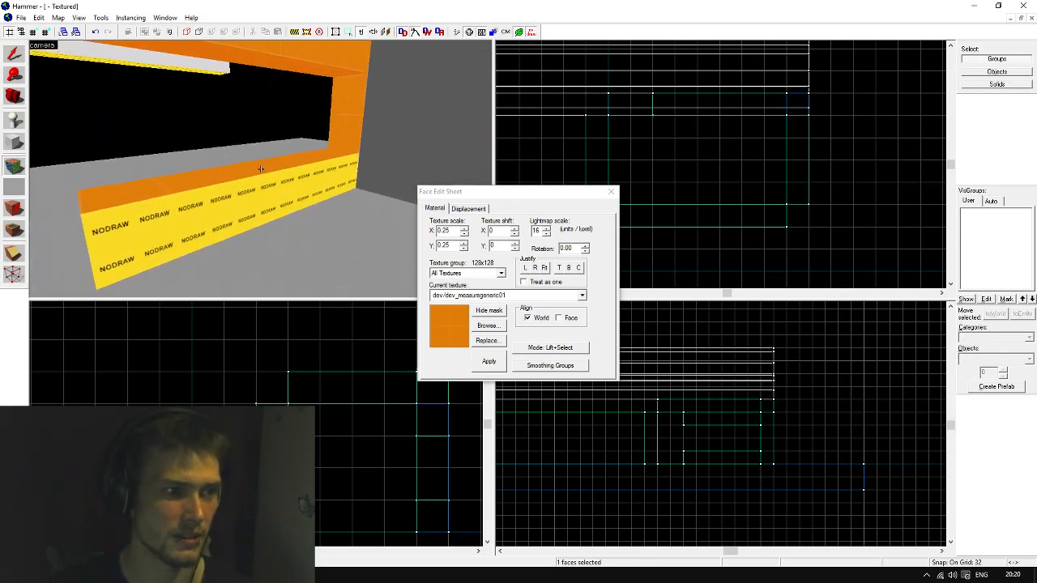
{"action": "left_click", "coordinate": [261, 168]}
{"action": "right_click", "coordinate": [261, 169]}
{"action": "key", "text": "a"}
{"action": "key", "text": "s"}
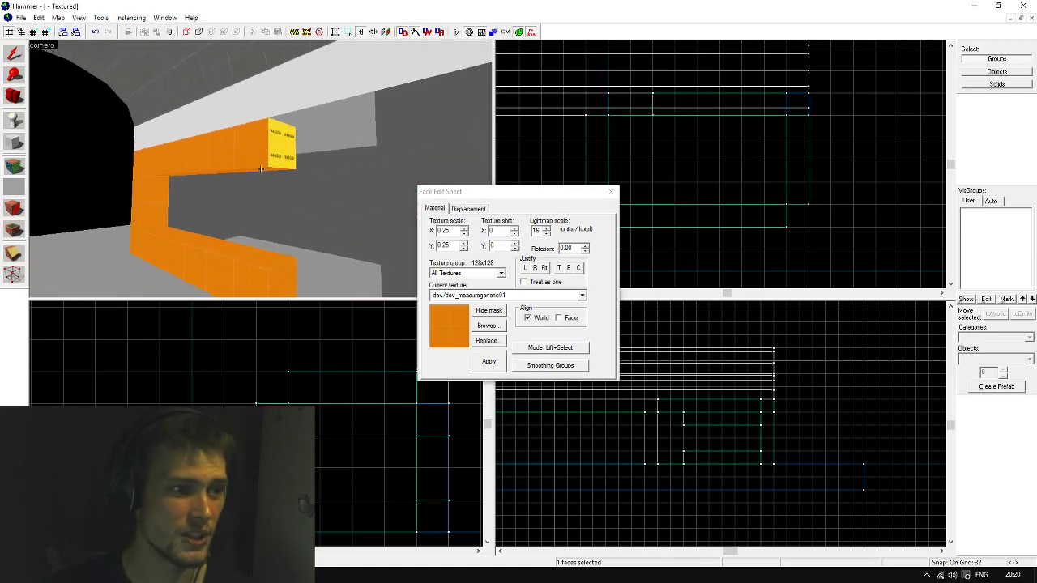
{"action": "right_click", "coordinate": [261, 169]}
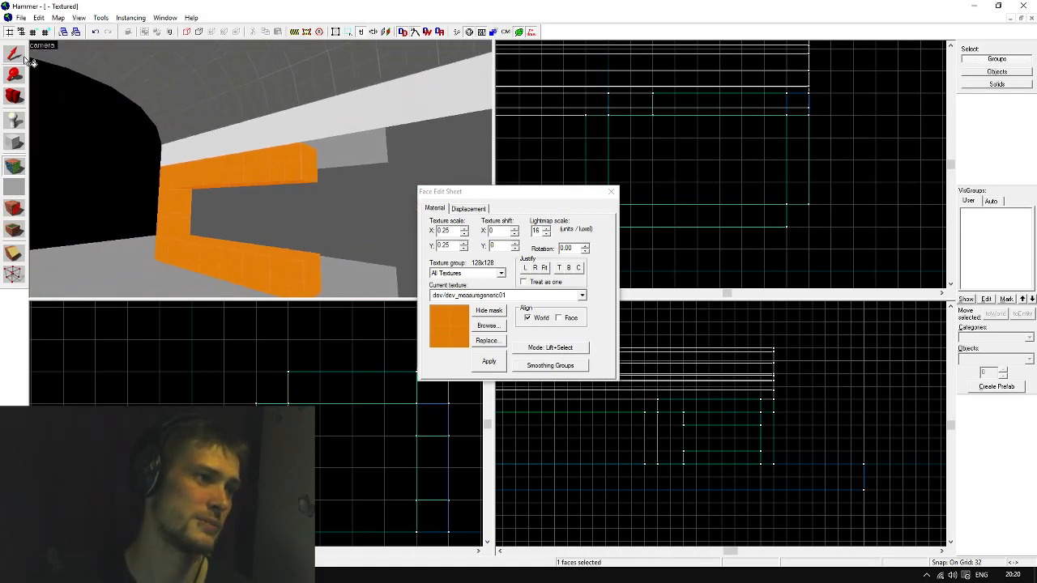
Leave face editing and examine the textured window wall and doorway from the corridor
{"action": "left_click", "coordinate": [27, 57]}
{"action": "key", "text": "z"}
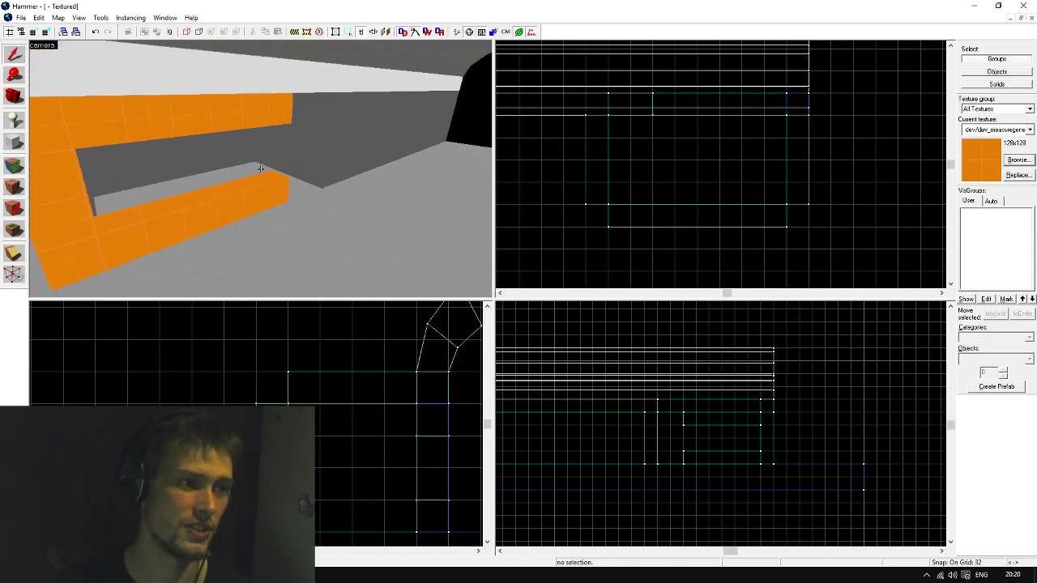
{"action": "key", "text": "s"}
{"action": "key", "text": "z"}
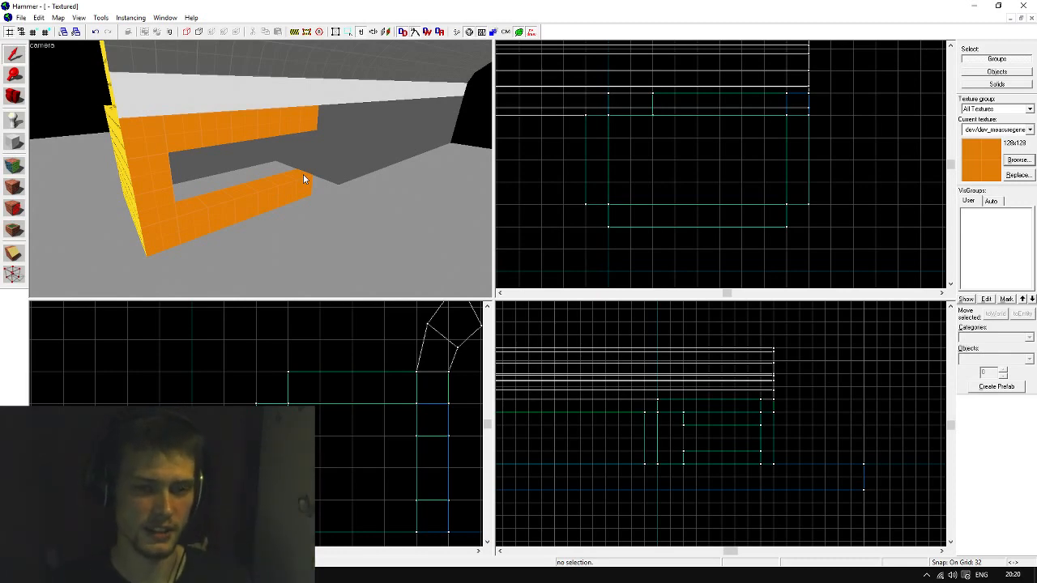
{"action": "key", "text": "z"}
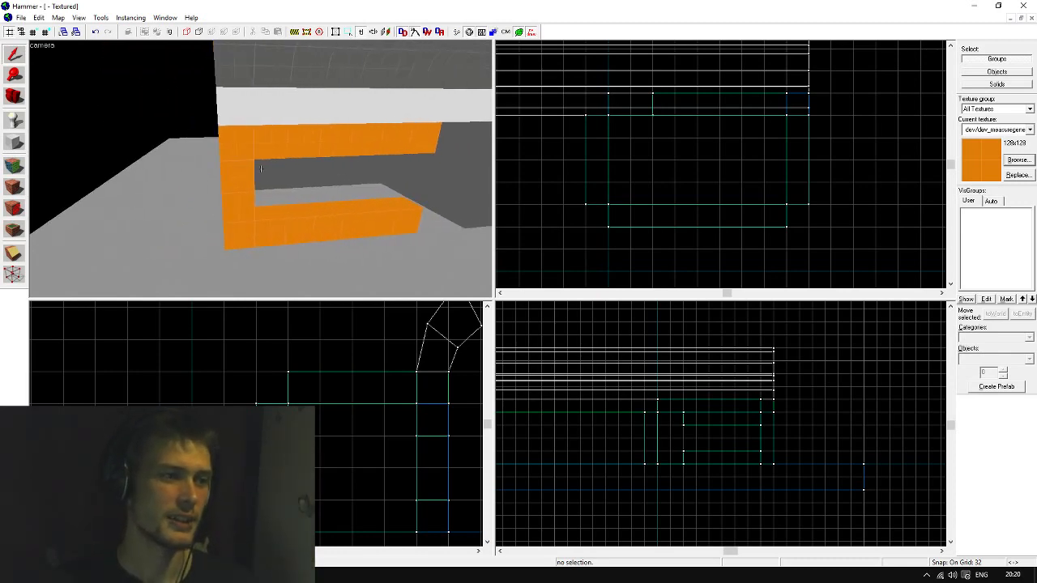
{"action": "key", "text": "w"}
{"action": "key", "text": "w"}
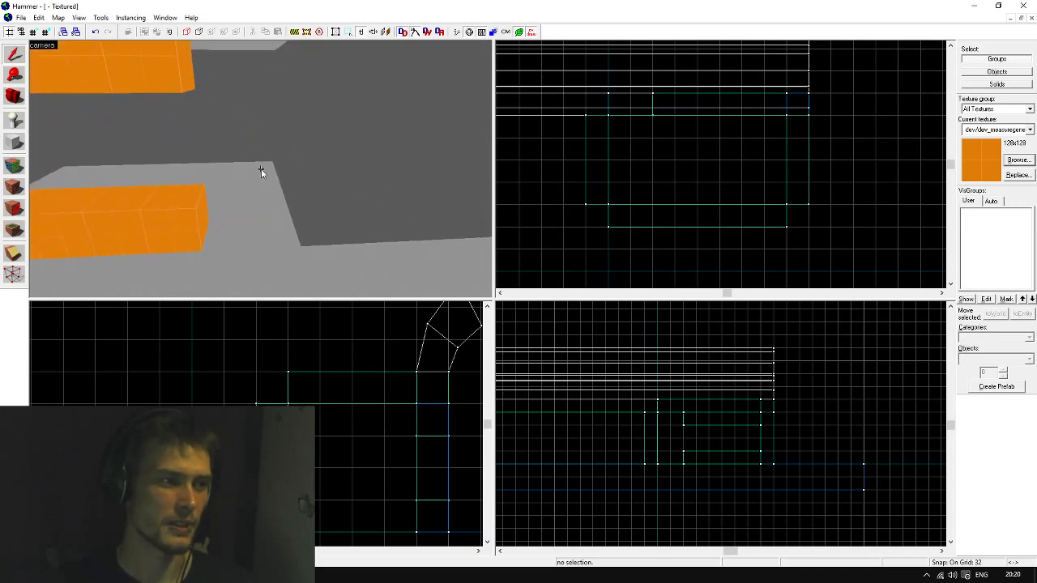
Create a tools/toolsnodraw block filling the doorway, 64 units wide, 32 deep and 128 high
{"action": "left_click", "coordinate": [14, 143]}
{"action": "left_click", "coordinate": [1005, 131]}
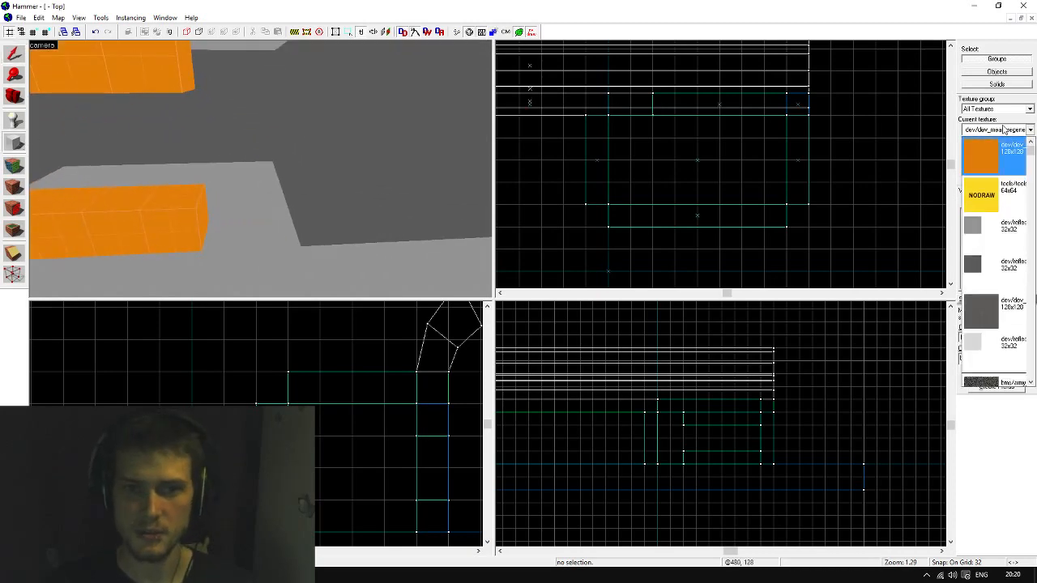
{"action": "left_click", "coordinate": [1008, 187]}
{"action": "scroll", "coordinate": [769, 179], "scroll_direction": "down", "scroll_amount": 3}
{"action": "scroll", "coordinate": [665, 149], "scroll_direction": "up", "scroll_amount": 3}
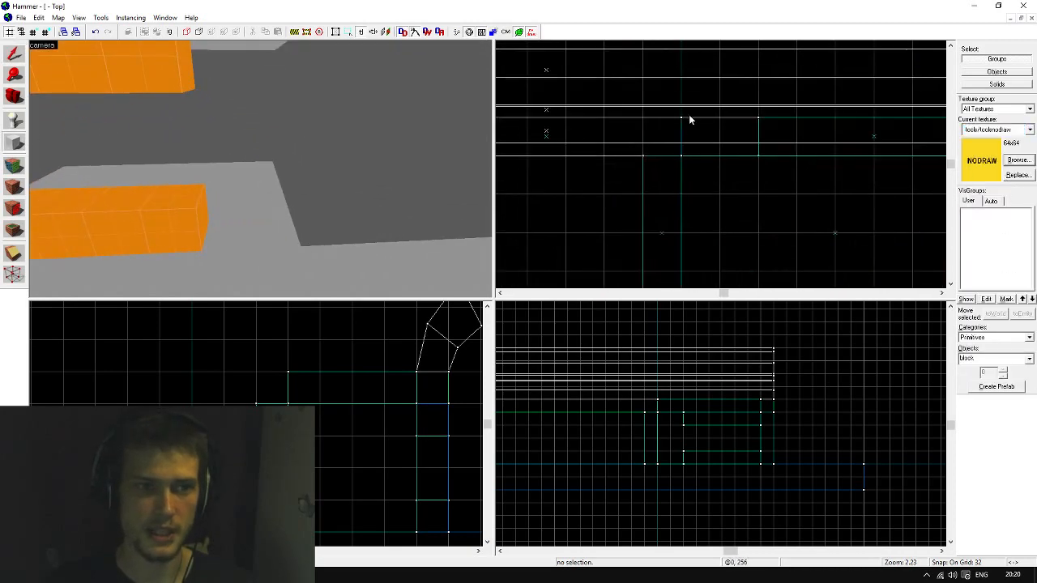
{"action": "left_click_drag", "start_coordinate": [680, 114], "coordinate": [760, 158]}
{"action": "scroll", "coordinate": [612, 420], "scroll_direction": "up", "scroll_amount": 2}
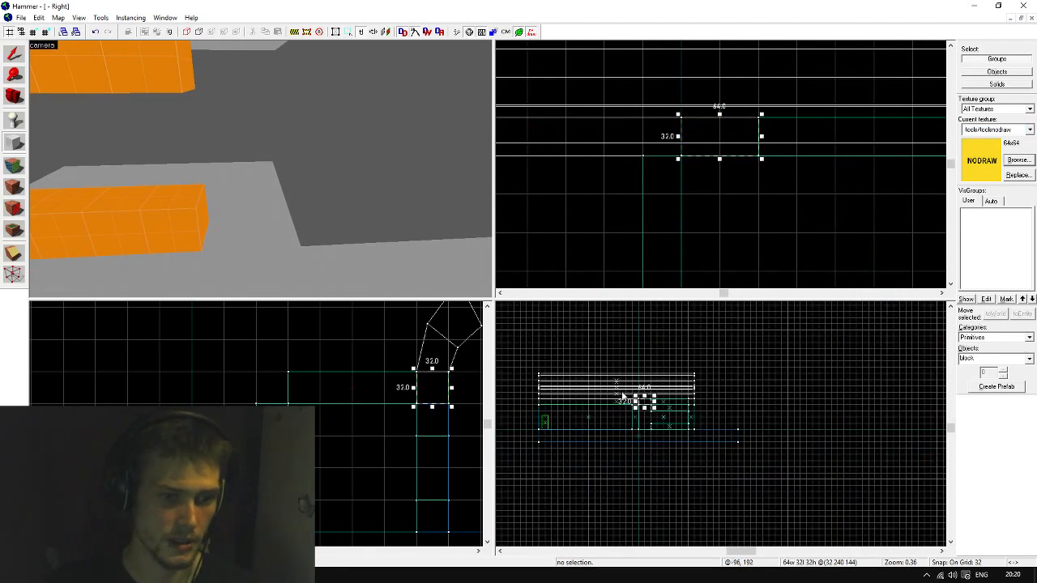
{"action": "left_click_drag", "start_coordinate": [660, 347], "coordinate": [667, 428]}
{"action": "key", "text": "Return"}
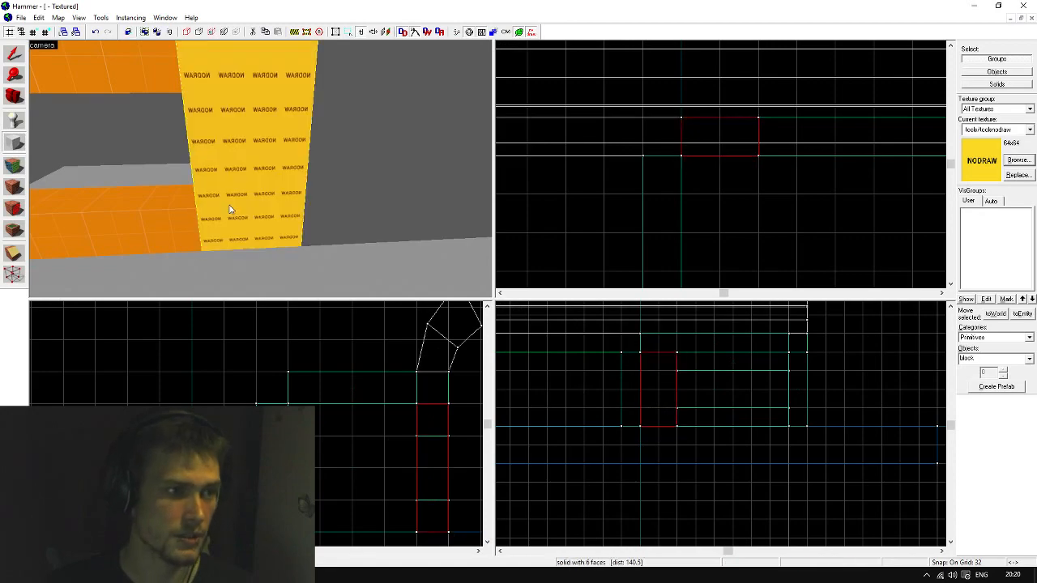
Browse for dev/dev_measuredoor01 and apply it to the corridor-side face of the doorway block
{"action": "key", "text": "shift+a"}
{"action": "left_click", "coordinate": [486, 325]}
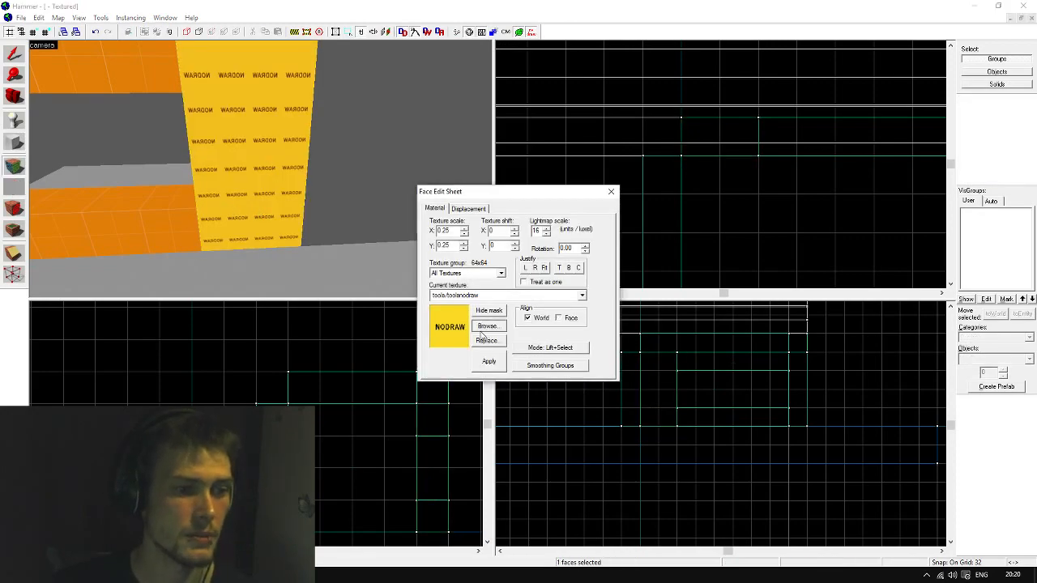
{"action": "scroll", "coordinate": [484, 267], "scroll_direction": "up", "scroll_amount": 4}
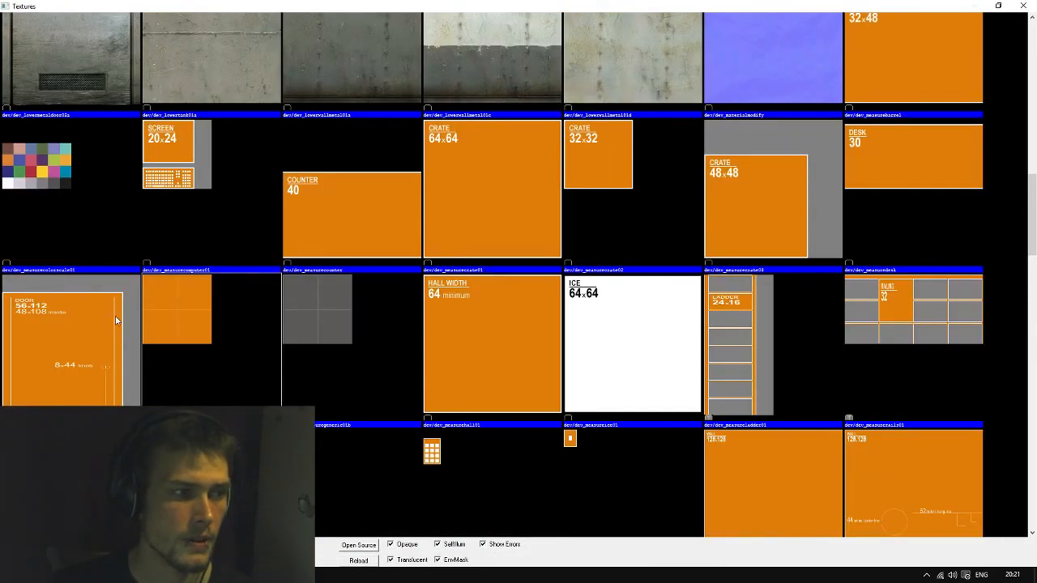
{"action": "double_click", "coordinate": [95, 316]}
{"action": "left_click", "coordinate": [490, 361]}
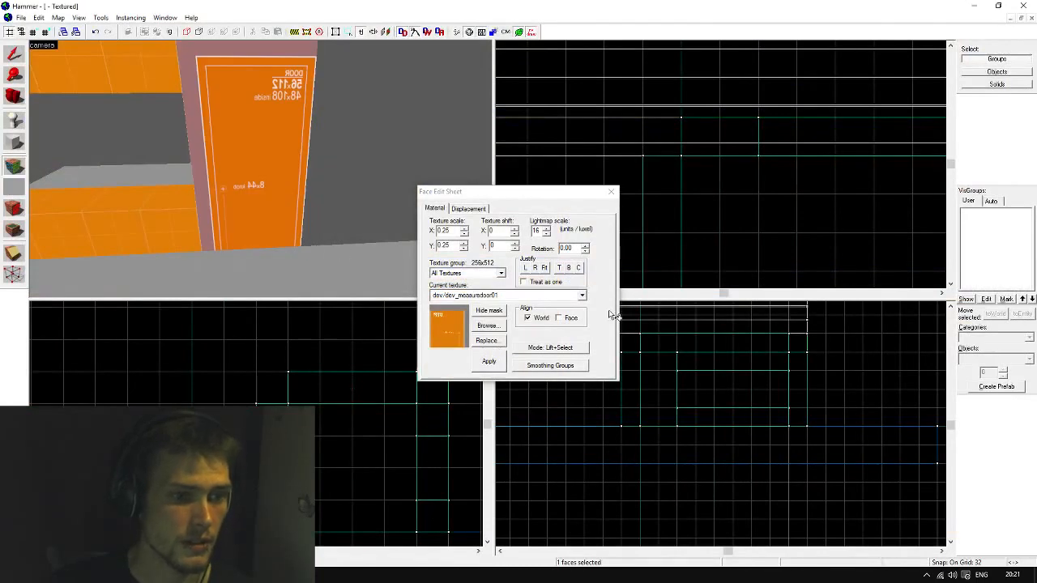
Align the door texture to the face and justify it to the bottom
{"action": "left_click", "coordinate": [558, 318]}
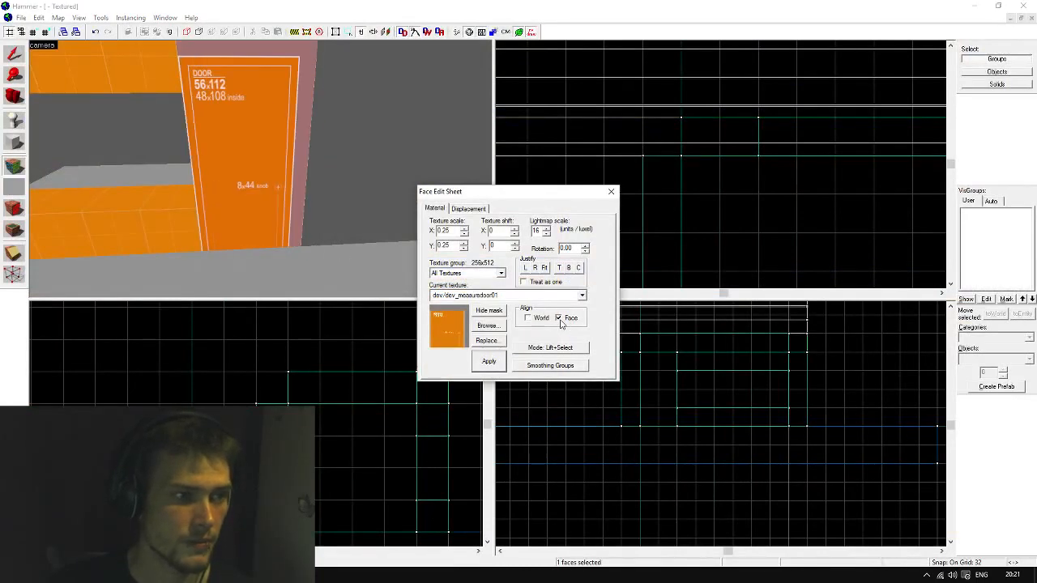
{"action": "left_click", "coordinate": [570, 272]}
{"action": "key", "text": "z"}
{"action": "key", "text": "s"}
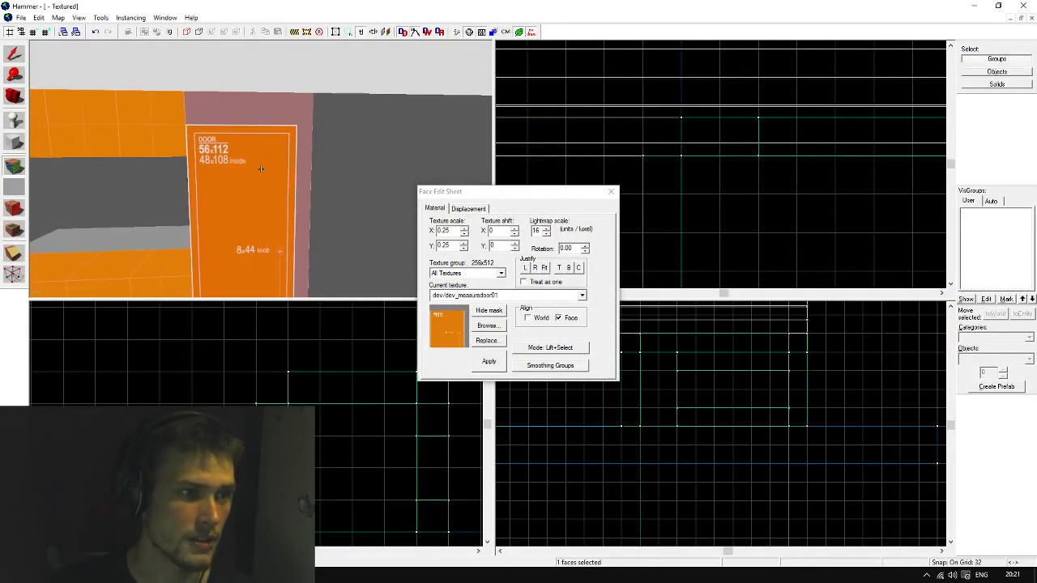
{"action": "key", "text": "a"}
{"action": "key", "text": "w"}
{"action": "key", "text": "d"}
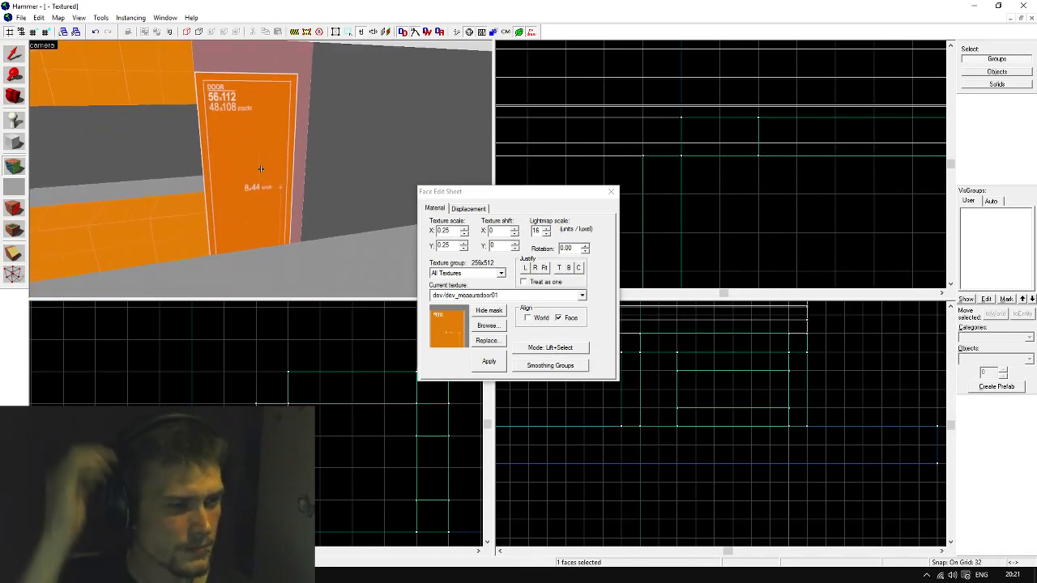
{"action": "key", "text": "z"}
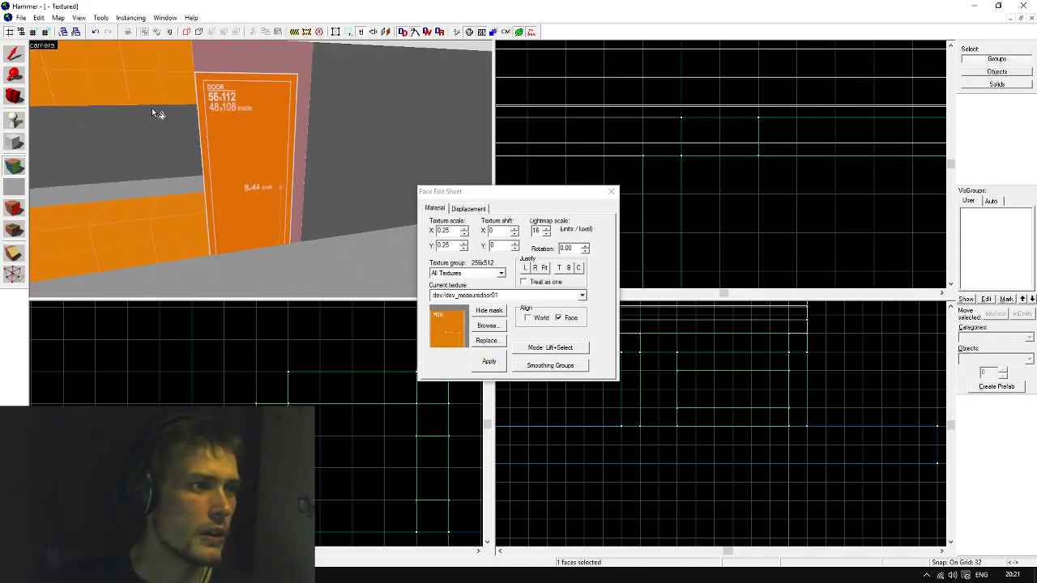
Reduce the grid to 8 units and resize the door block to 56 units wide and 112 units high
{"action": "left_click", "coordinate": [27, 56]}
{"action": "left_click", "coordinate": [262, 146]}
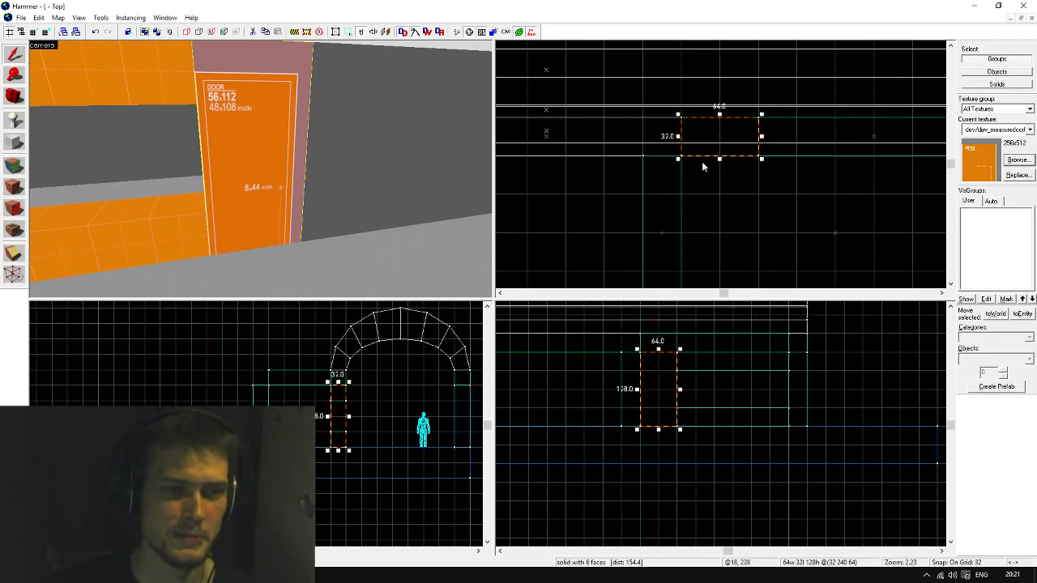
{"action": "scroll", "coordinate": [760, 127], "scroll_direction": "up", "scroll_amount": 2}
{"action": "key", "text": "bracketleft"}
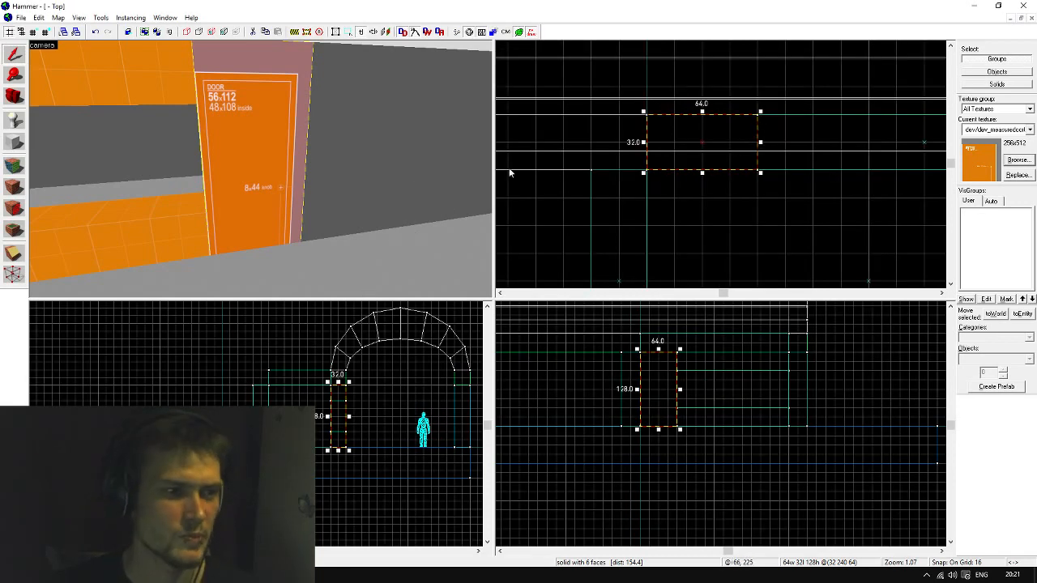
{"action": "key", "text": "bracketleft"}
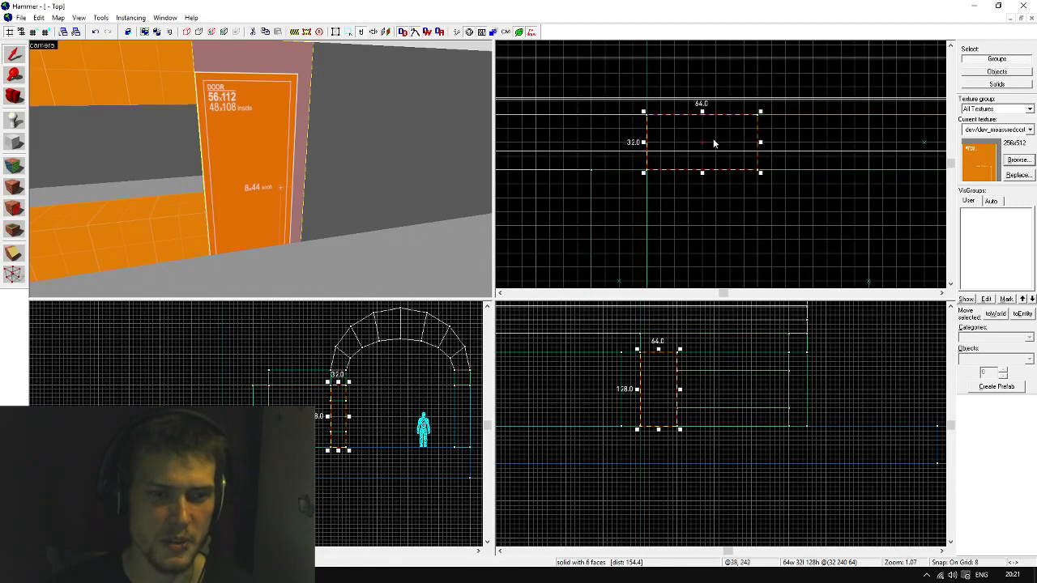
{"action": "scroll", "coordinate": [714, 144], "scroll_direction": "up", "scroll_amount": 2}
{"action": "left_click_drag", "start_coordinate": [573, 146], "coordinate": [602, 146]}
{"action": "scroll", "coordinate": [340, 379], "scroll_direction": "up", "scroll_amount": 3}
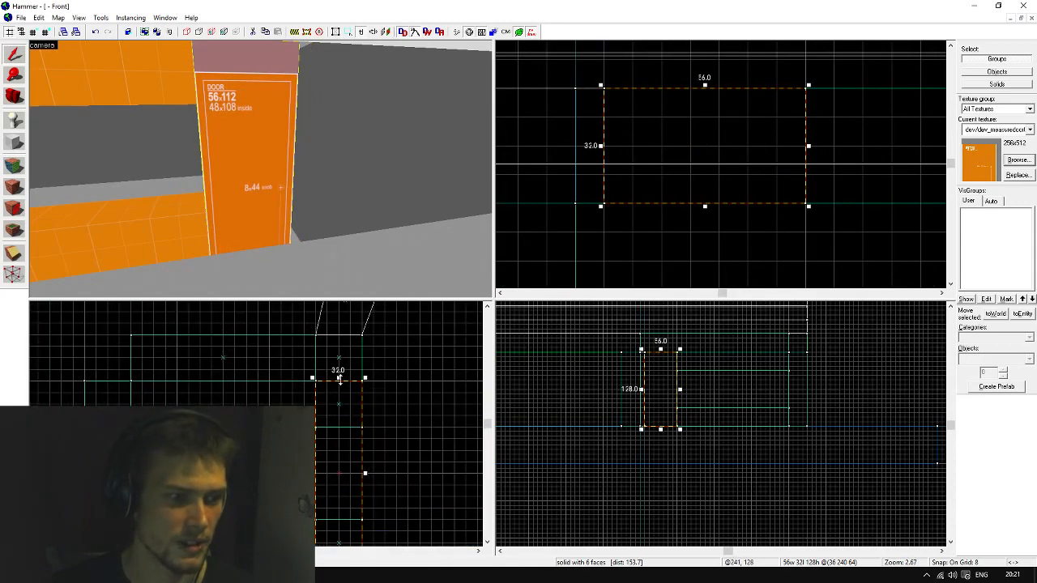
{"action": "left_click_drag", "start_coordinate": [340, 379], "coordinate": [338, 405]}
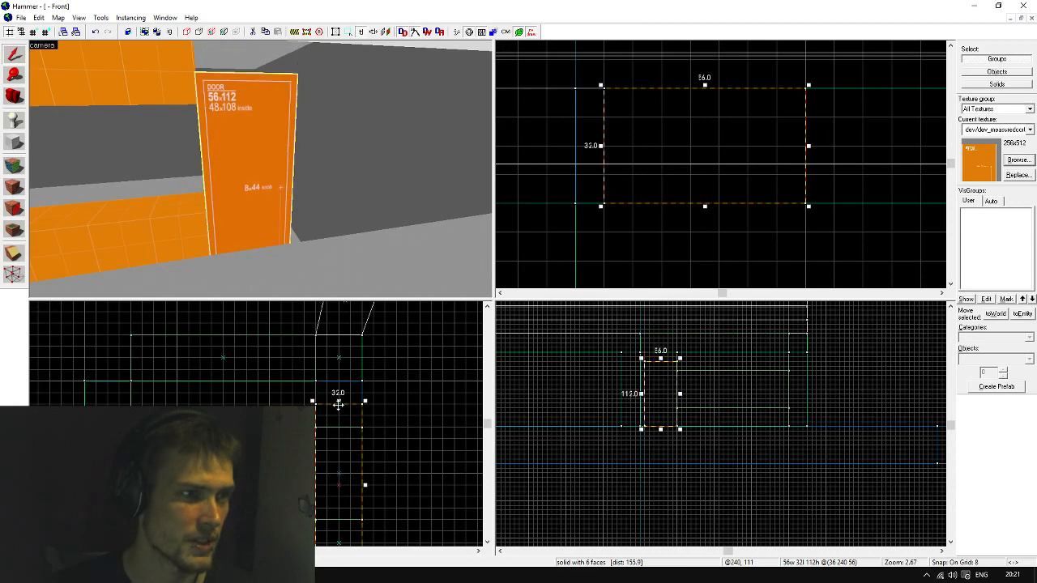
{"action": "key", "text": "Escape"}
Examine the resized door block in its opening from the corridor
{"action": "key", "text": "z"}
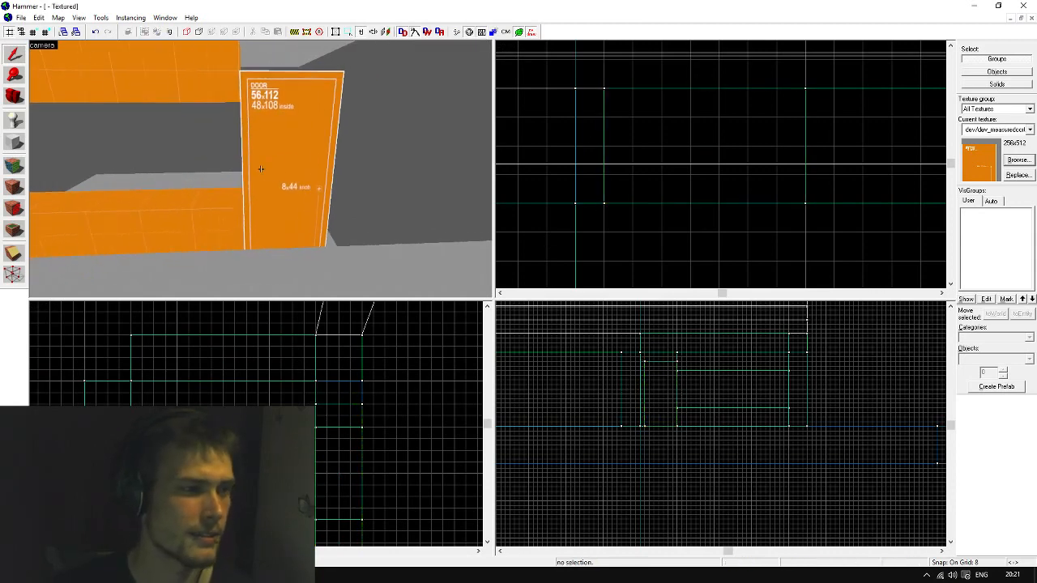
{"action": "key", "text": "w"}
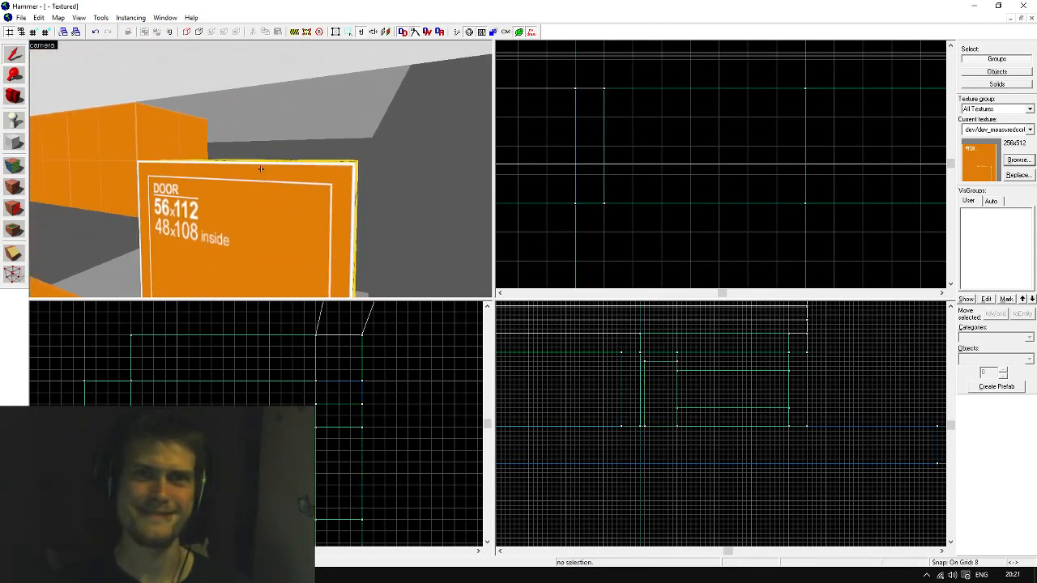
{"action": "key", "text": "s"}
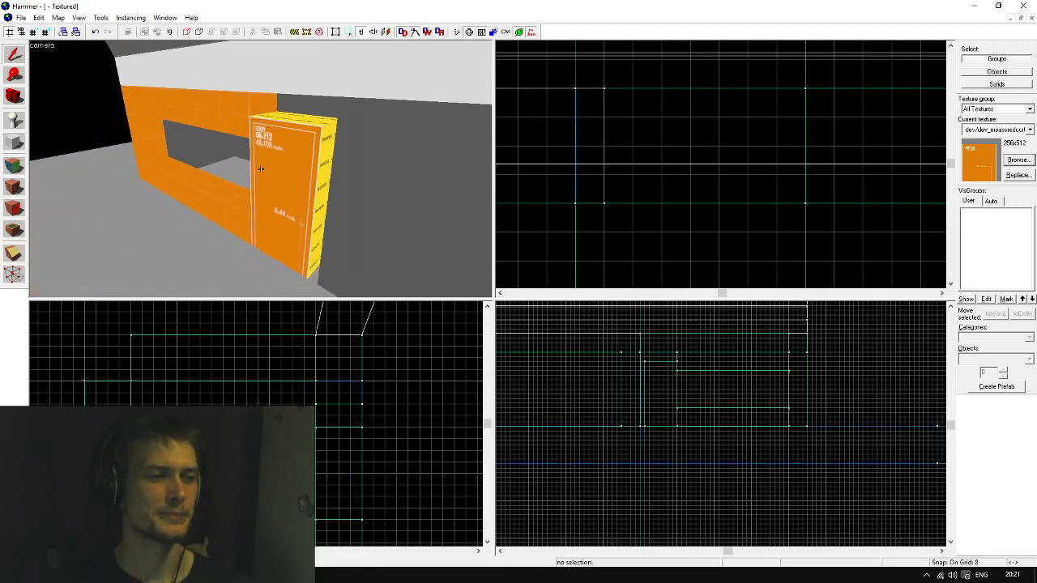
{"action": "key", "text": "w"}
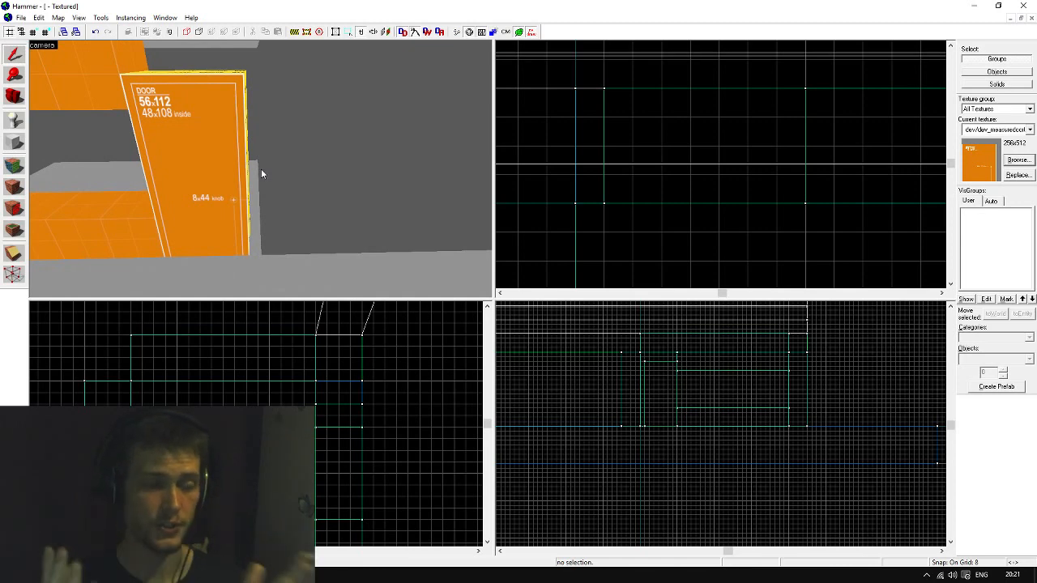
{"action": "key", "text": "z"}
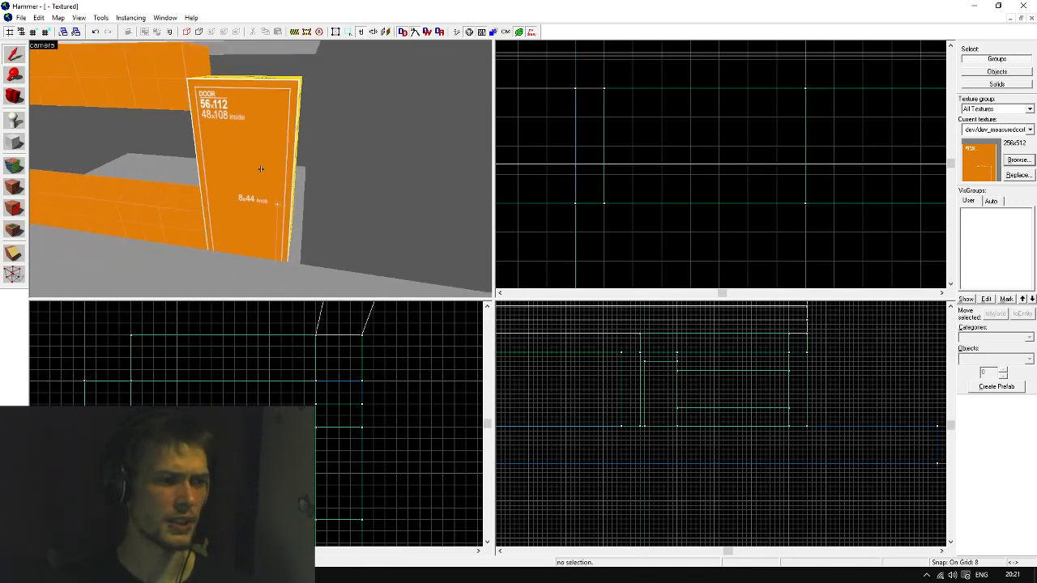
{"action": "key", "text": "z"}
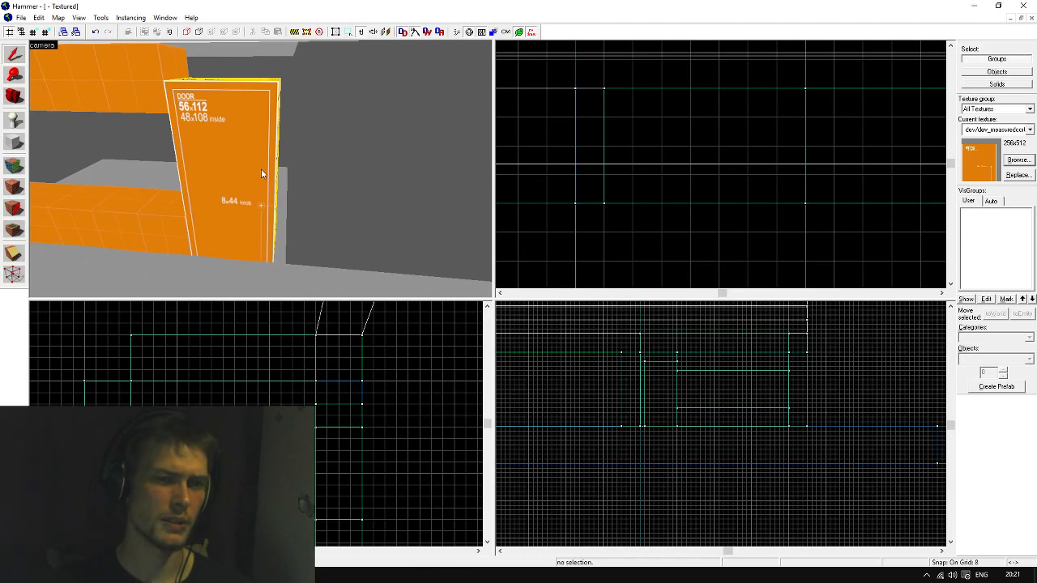
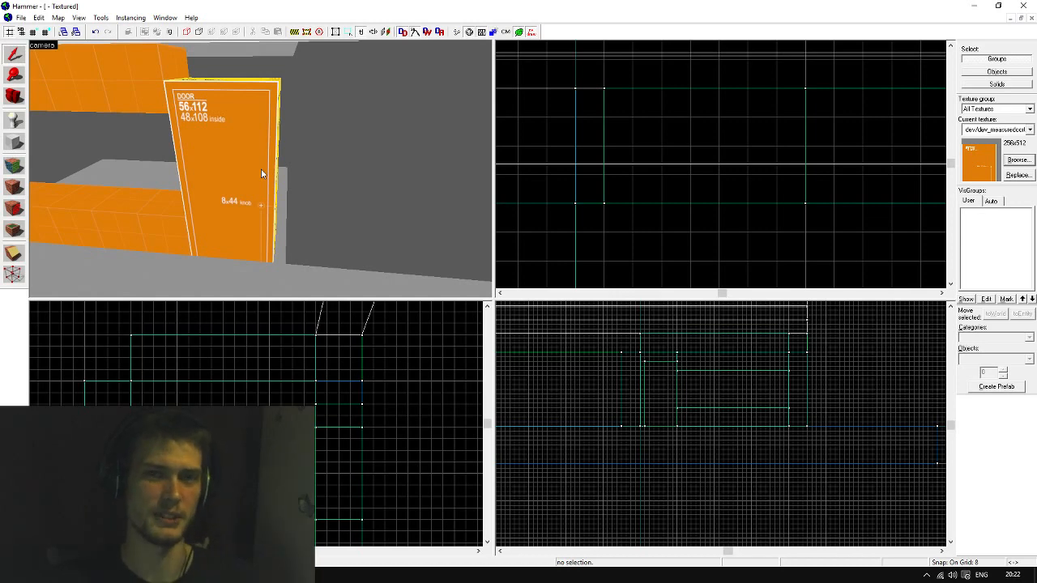
Create a tools/toolsnodraw jamb block 8 units wide, 32 deep and 112 high in the gap beside the door
{"action": "left_click", "coordinate": [15, 142]}
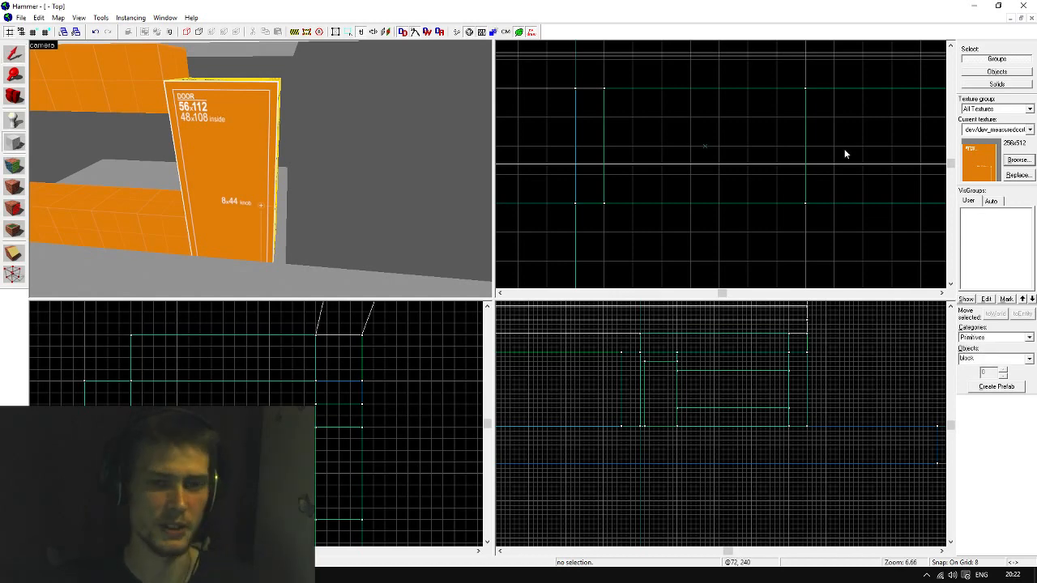
{"action": "left_click", "coordinate": [975, 132]}
{"action": "left_click", "coordinate": [982, 197]}
{"action": "scroll", "coordinate": [736, 183], "scroll_direction": "up", "scroll_amount": 2}
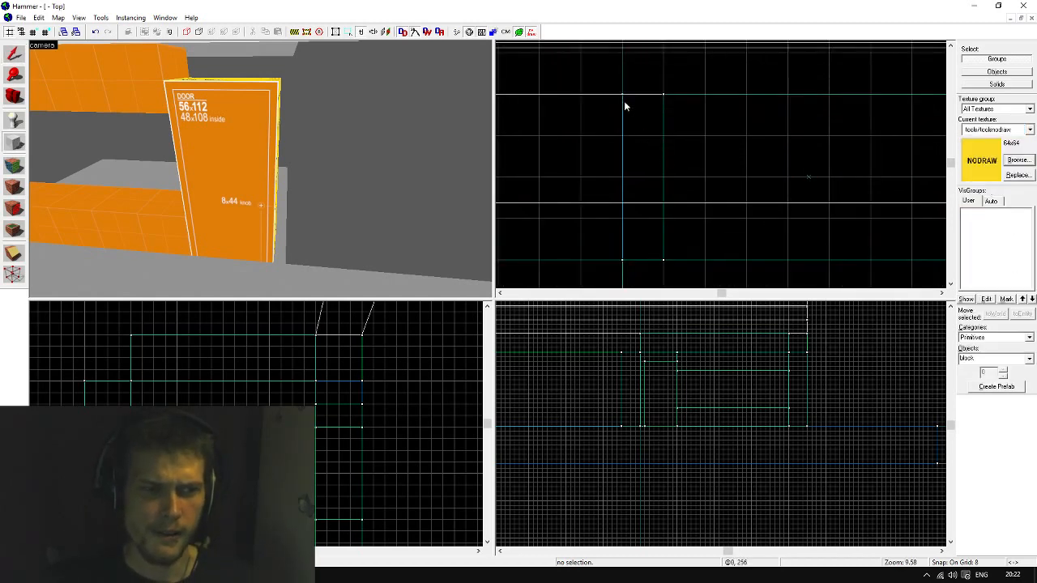
{"action": "left_click_drag", "start_coordinate": [624, 101], "coordinate": [663, 259]}
{"action": "scroll", "coordinate": [332, 454], "scroll_direction": "down", "scroll_amount": 2}
{"action": "scroll", "coordinate": [331, 476], "scroll_direction": "up", "scroll_amount": 2}
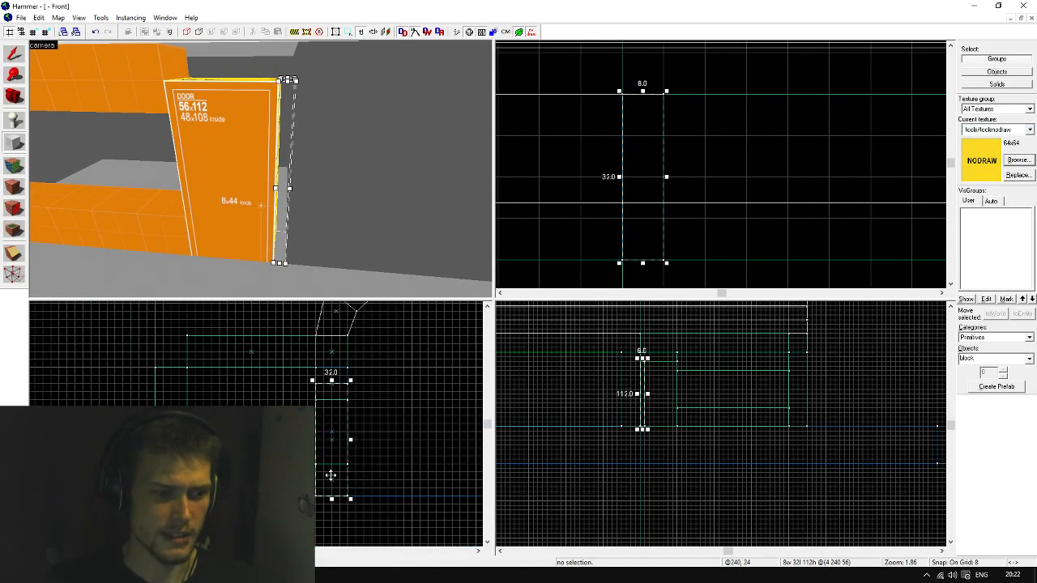
{"action": "scroll", "coordinate": [645, 345], "scroll_direction": "up", "scroll_amount": 6}
{"action": "key", "text": "Return"}
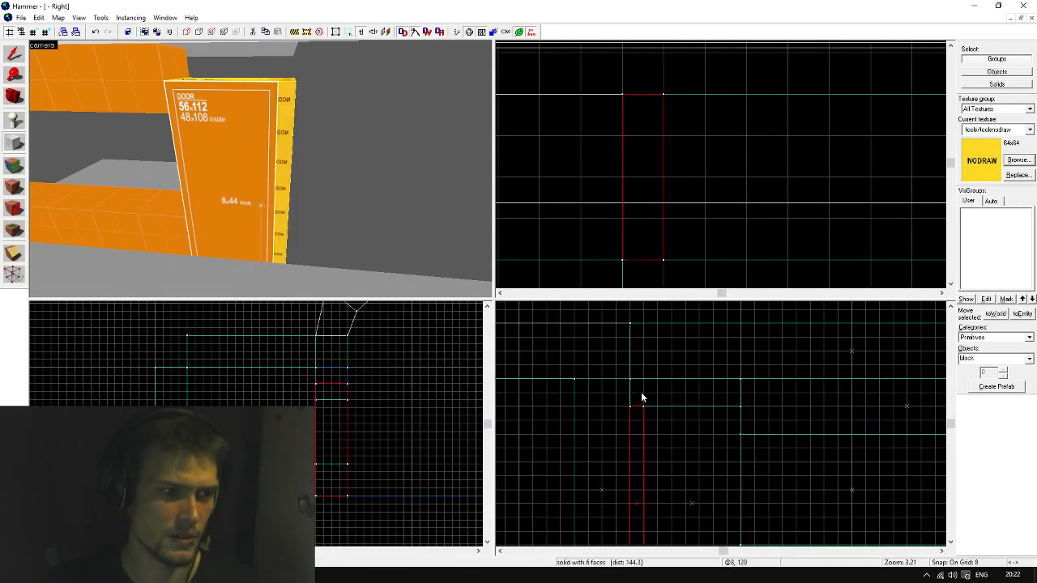
Create a nodraw header block above the door and jamb, spanning the full width of the doorway
{"action": "scroll", "coordinate": [650, 393], "scroll_direction": "up", "scroll_amount": 1}
{"action": "left_click_drag", "start_coordinate": [704, 386], "coordinate": [573, 414]}
{"action": "key", "text": "Return"}
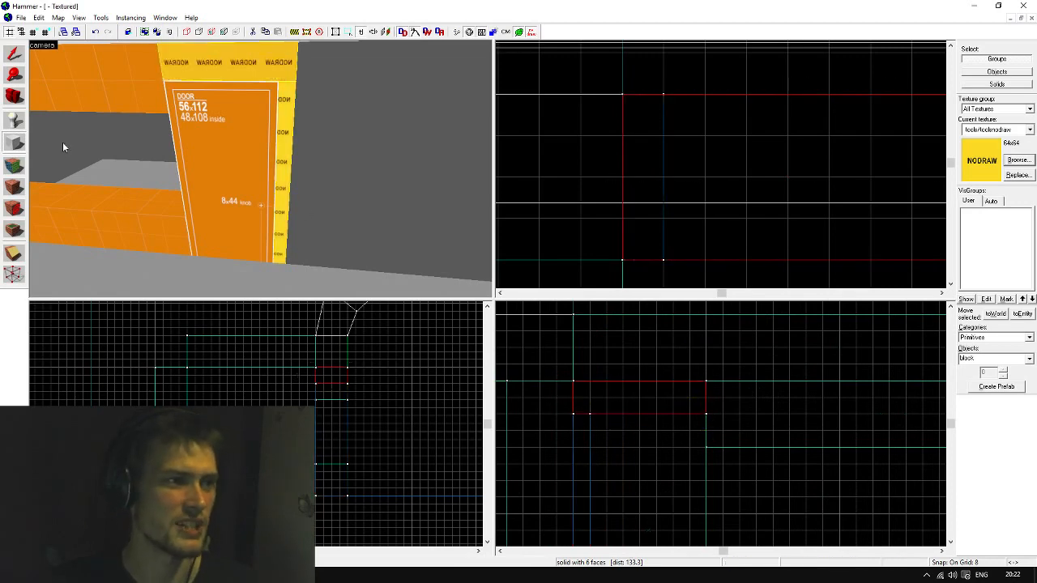
Sample dev/dev_measuregeneric01 from the window wall and apply it to the corridor-side faces of the door header and jamb
{"action": "key", "text": "shift+a"}
{"action": "left_click", "coordinate": [139, 74]}
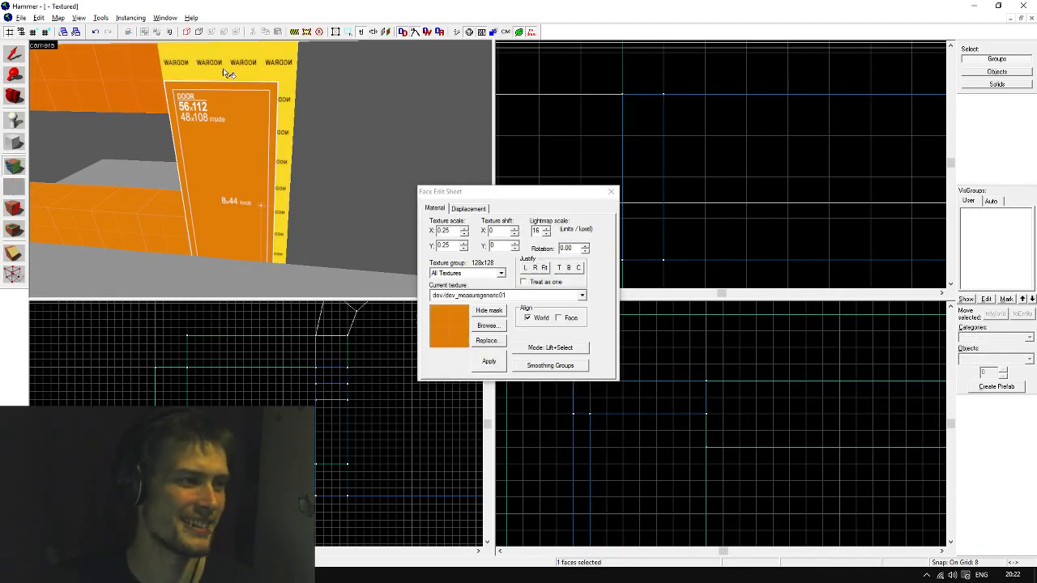
{"action": "right_click", "coordinate": [235, 69]}
{"action": "left_click", "coordinate": [286, 69]}
{"action": "right_click", "coordinate": [289, 104]}
Select the door block and thin it to 16 units deep, insetting it 8 units from each side of the wall
{"action": "key", "text": "shift+s"}
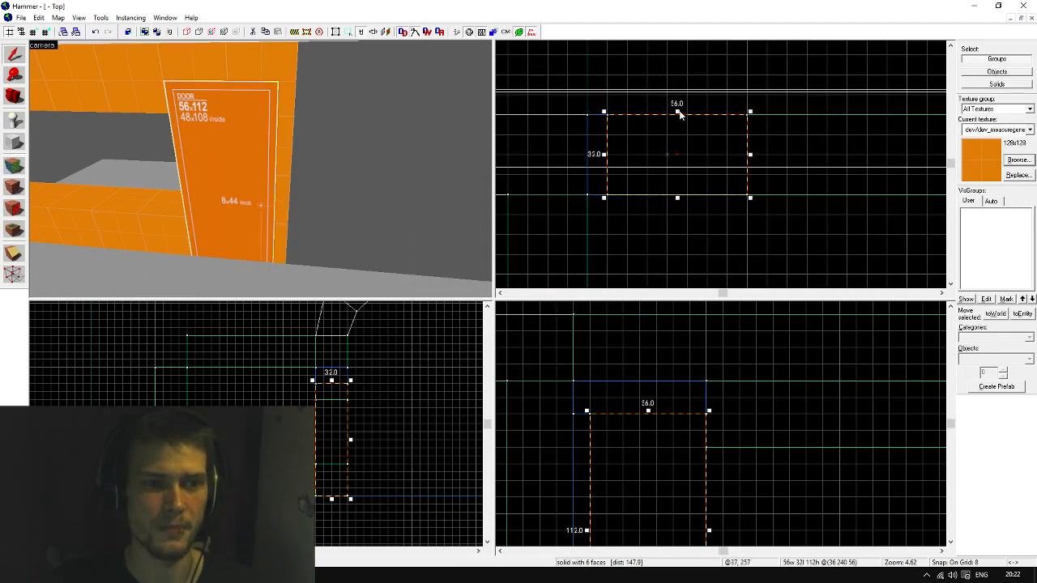
{"action": "left_click", "coordinate": [681, 116]}
{"action": "left_click", "coordinate": [223, 140]}
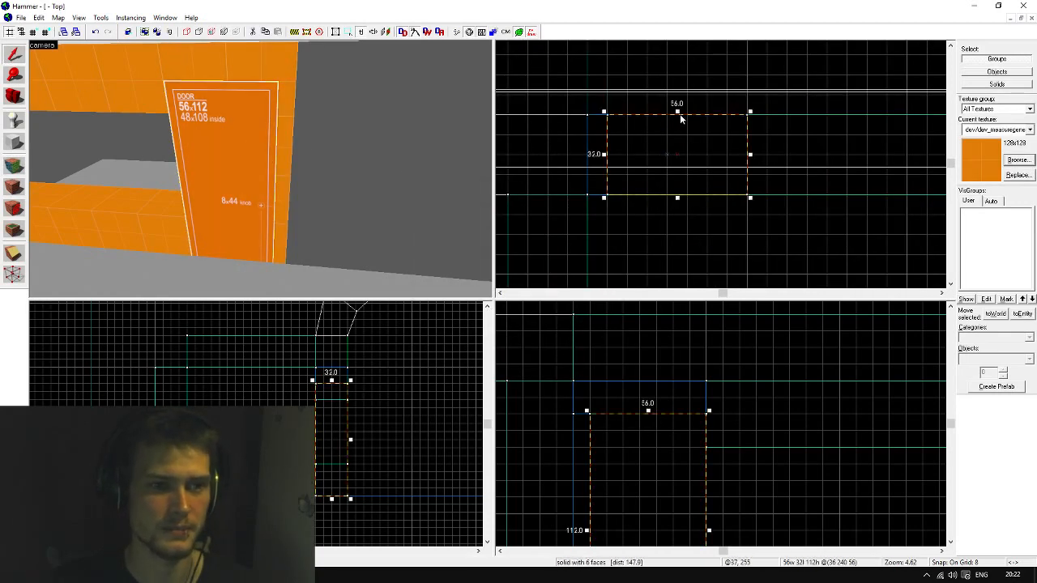
{"action": "left_click_drag", "start_coordinate": [679, 112], "coordinate": [680, 132]}
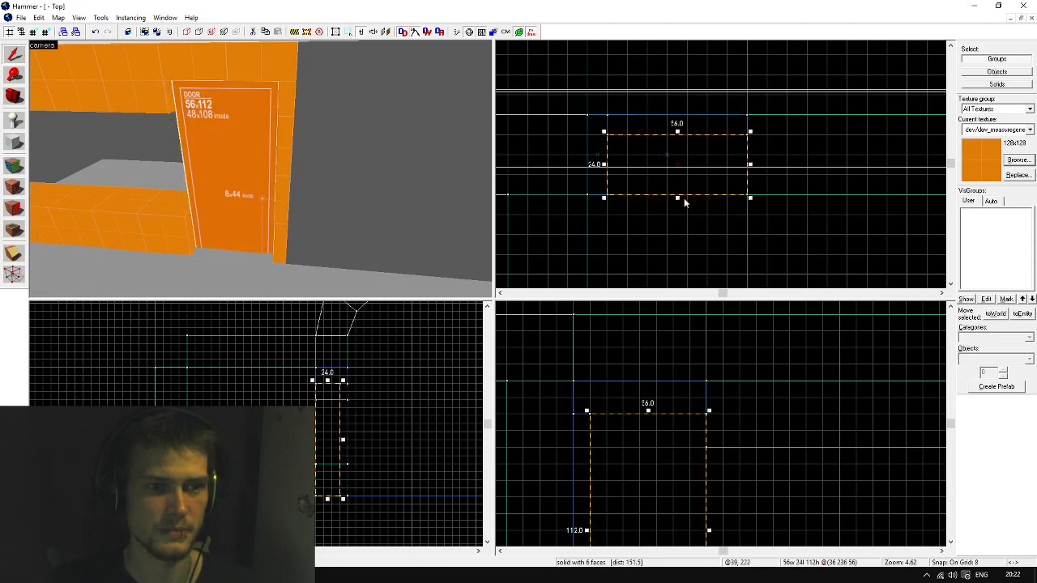
{"action": "left_click_drag", "start_coordinate": [684, 199], "coordinate": [679, 180]}
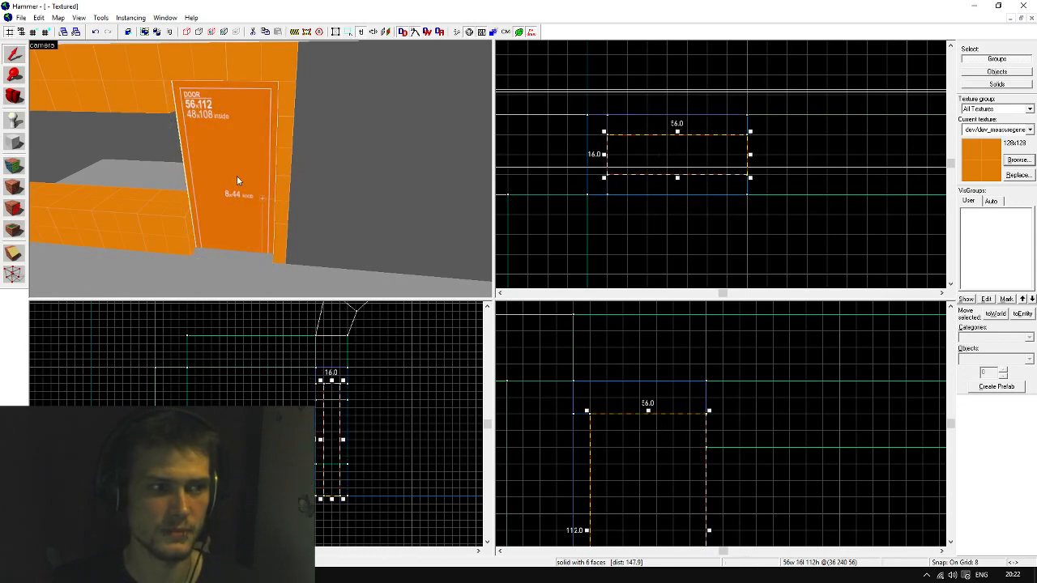
Apply dev/dev_measuregeneric01 to the nodraw inner side of the door jamb and the underside of the door header
{"action": "key", "text": "z"}
{"action": "key", "text": "a"}
{"action": "key", "text": "w"}
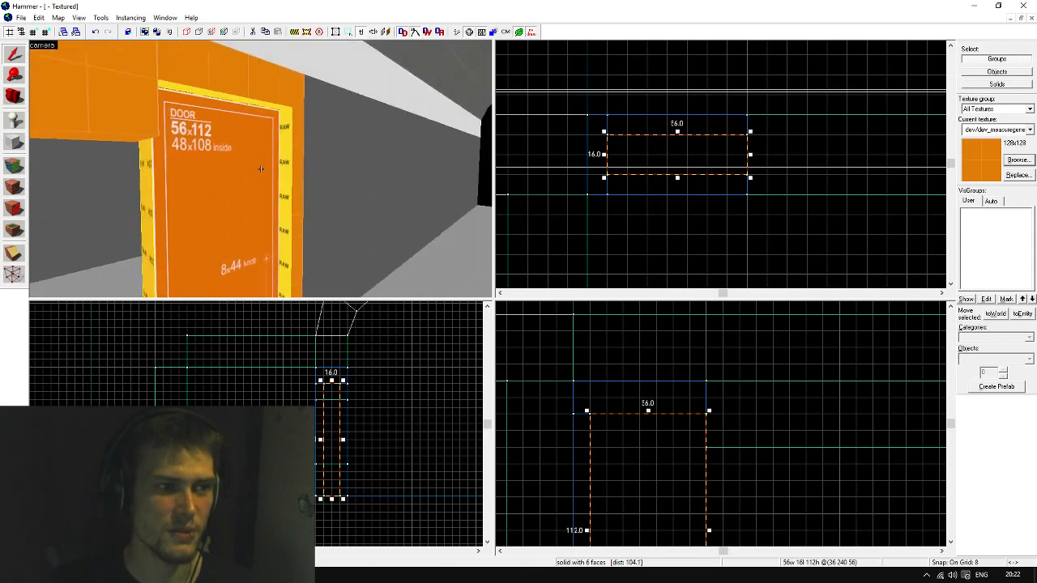
{"action": "key", "text": "z"}
{"action": "key", "text": "shift+a"}
{"action": "left_click", "coordinate": [292, 210]}
{"action": "right_click", "coordinate": [280, 204]}
{"action": "left_click", "coordinate": [252, 135]}
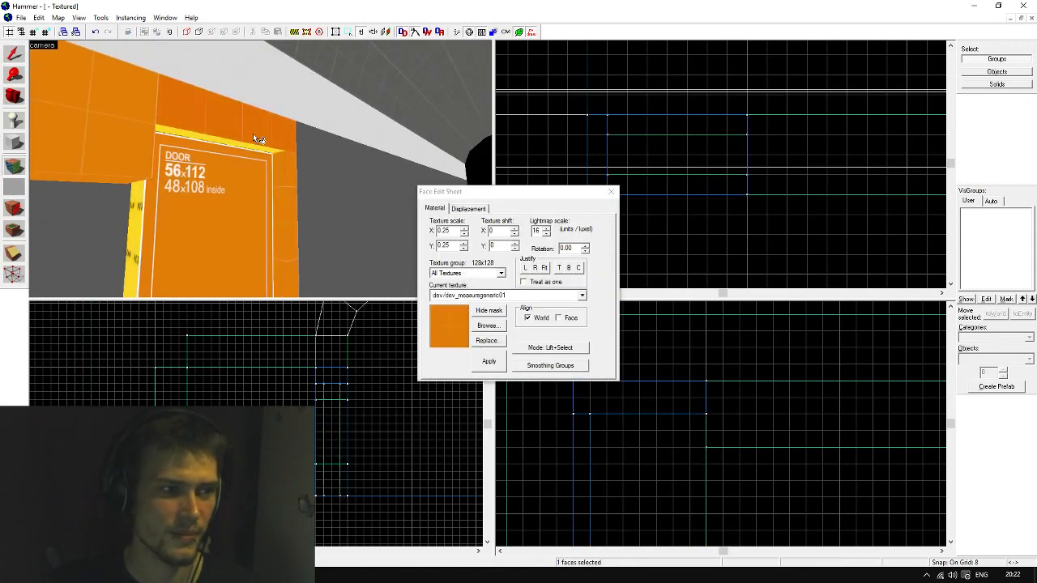
{"action": "right_click", "coordinate": [248, 145]}
Sample dev/dev_measuredoor01 from the door's front and apply it to the door's exposed nodraw edge beside the window
{"action": "left_click", "coordinate": [192, 211]}
{"action": "right_click", "coordinate": [139, 226]}
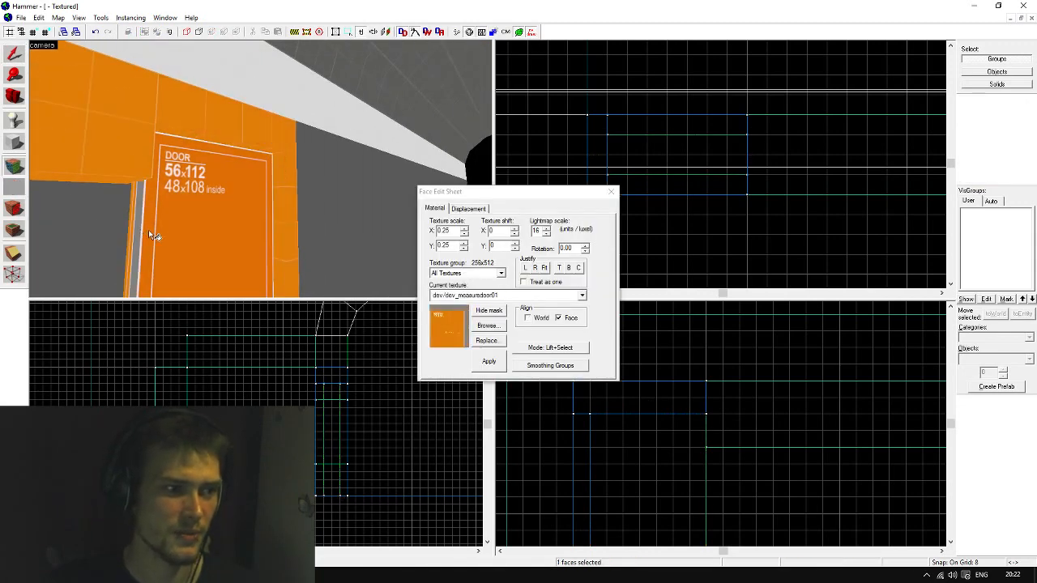
{"action": "key", "text": "z"}
{"action": "key", "text": "a"}
{"action": "key", "text": "d"}
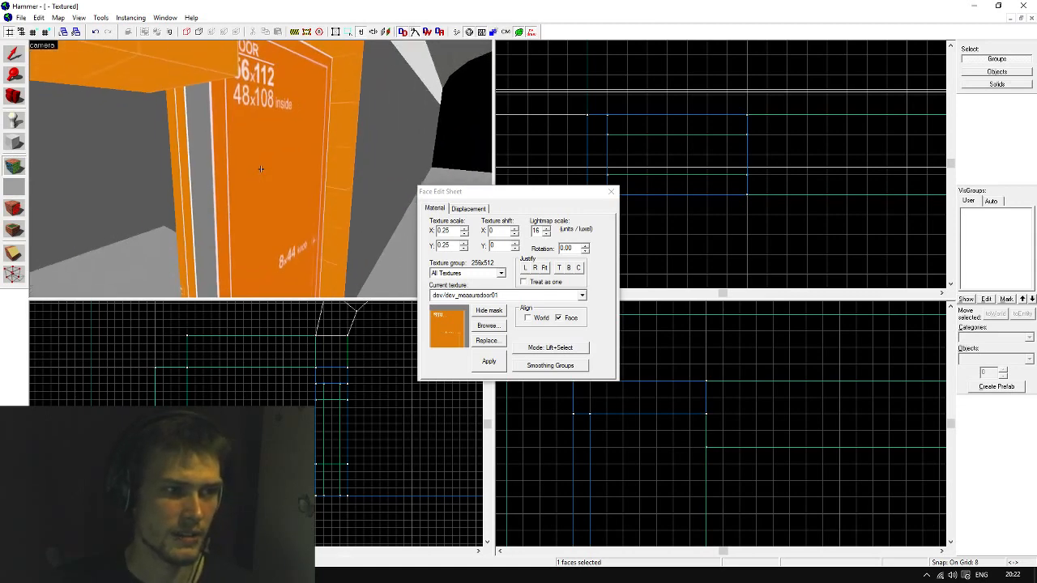
{"action": "key", "text": "w"}
{"action": "right_click", "coordinate": [261, 168]}
Sample dev/dev_measuregeneric01 from the wall and apply it to the side-room faces of the door header and jamb
{"action": "key", "text": "z"}
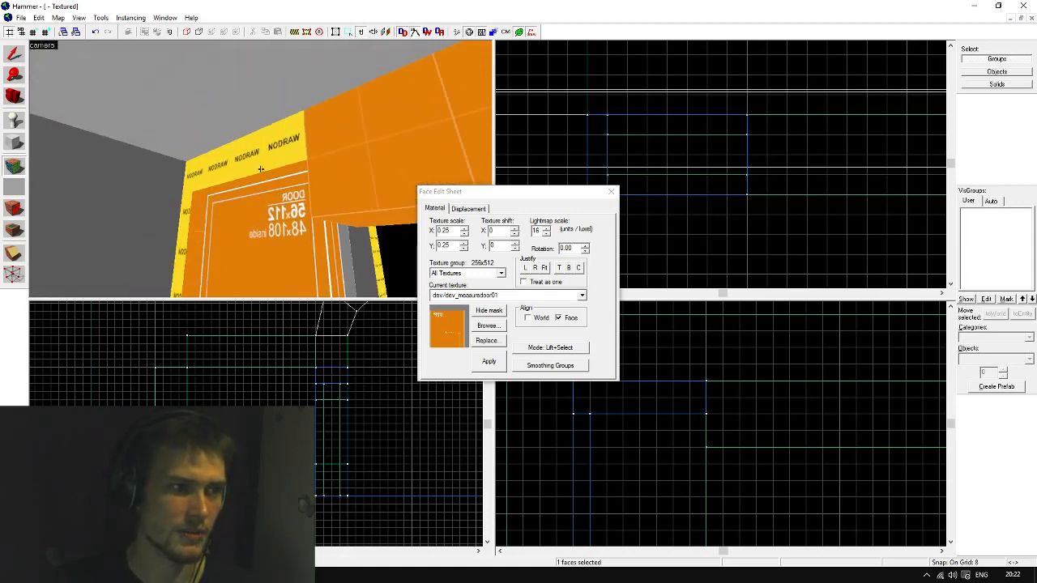
{"action": "left_click", "coordinate": [261, 168]}
{"action": "right_click", "coordinate": [261, 169]}
{"action": "right_click", "coordinate": [261, 168]}
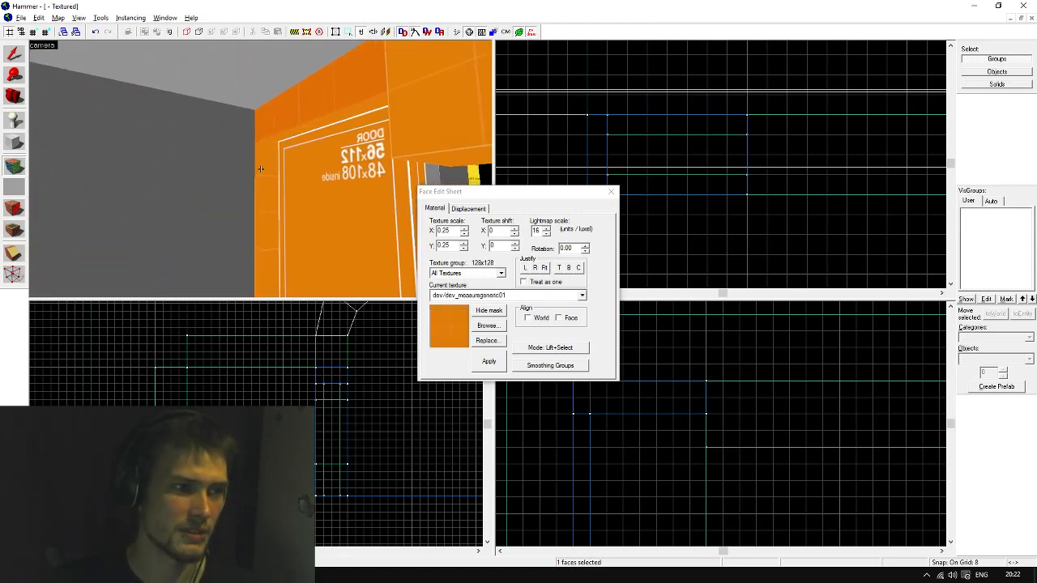
Create a tools/toolsnodraw block 32 units wide, 32 deep and 64 high in the window opening, directly beside the door
{"action": "key", "text": "w"}
{"action": "key", "text": "d"}
{"action": "key", "text": "s"}
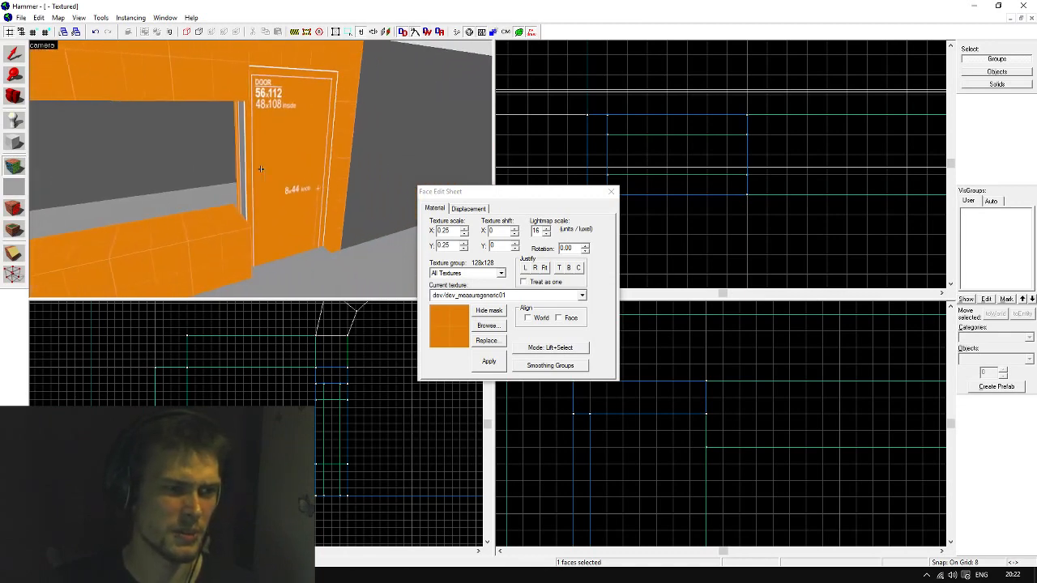
{"action": "key", "text": "d"}
{"action": "key", "text": "z"}
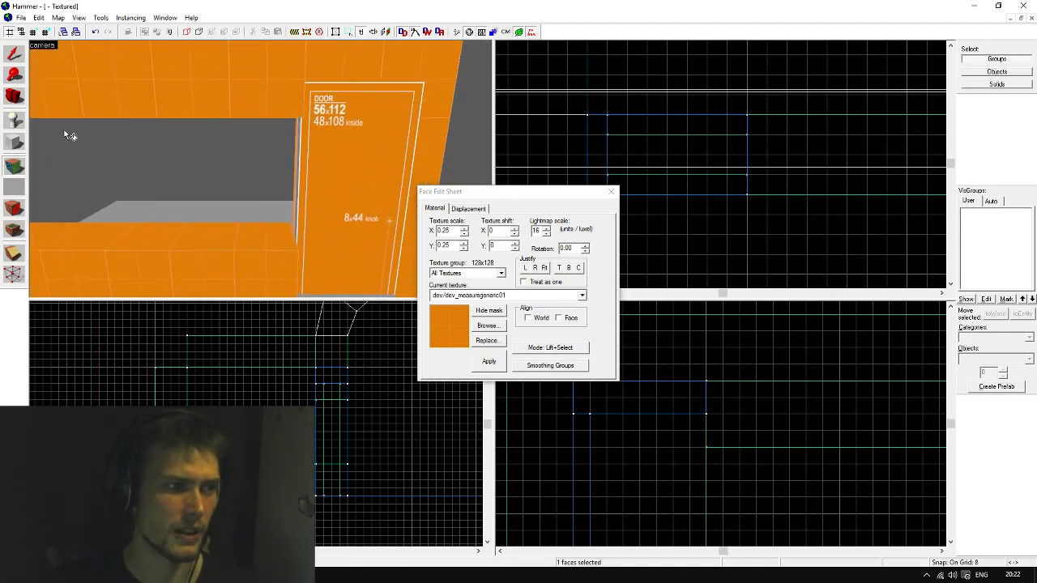
{"action": "left_click", "coordinate": [23, 141]}
{"action": "scroll", "coordinate": [729, 145], "scroll_direction": "down", "scroll_amount": 3}
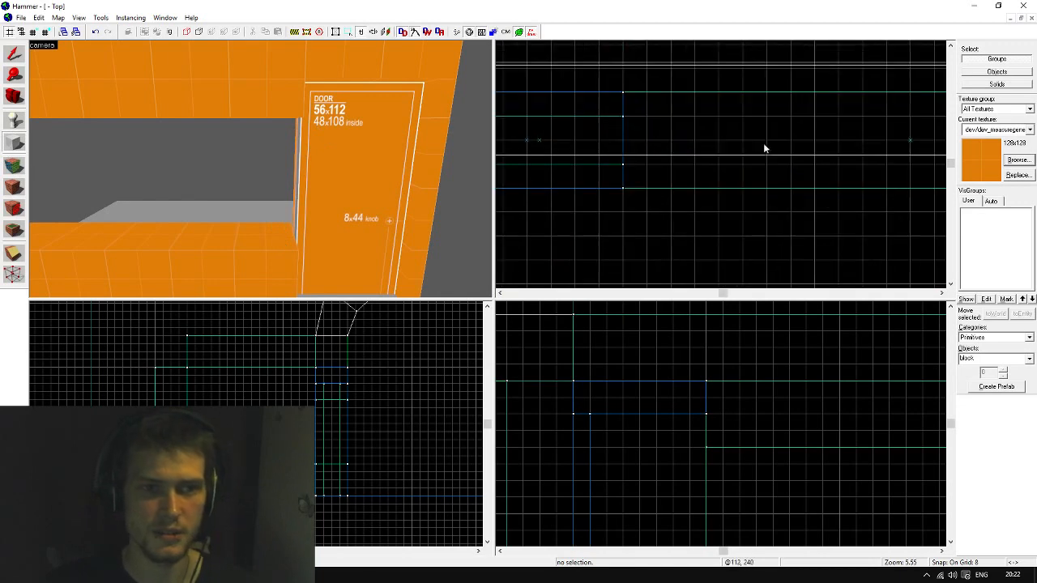
{"action": "scroll", "coordinate": [621, 171], "scroll_direction": "down", "scroll_amount": 2}
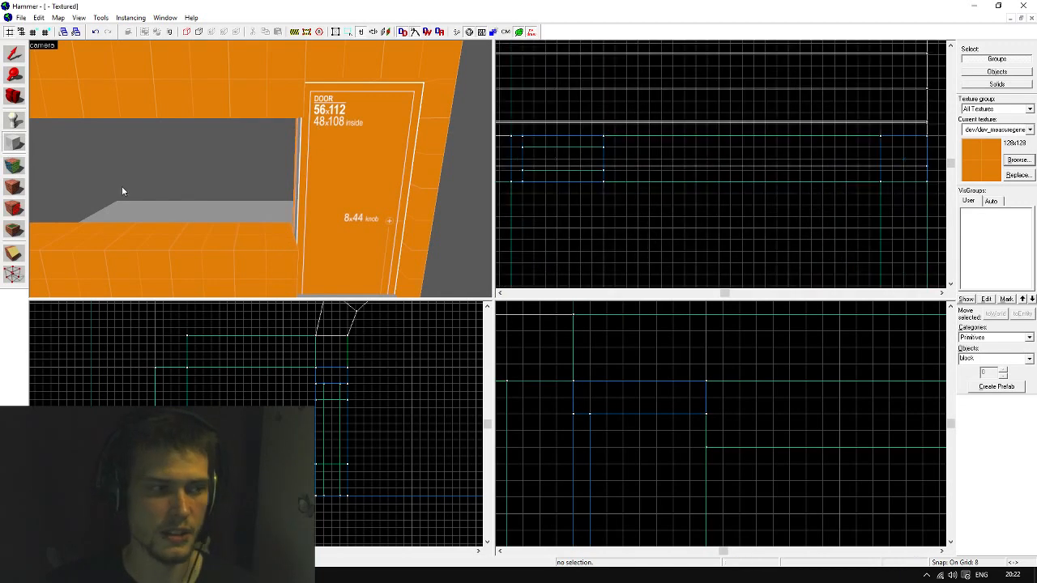
{"action": "left_click", "coordinate": [997, 129]}
{"action": "left_click", "coordinate": [995, 232]}
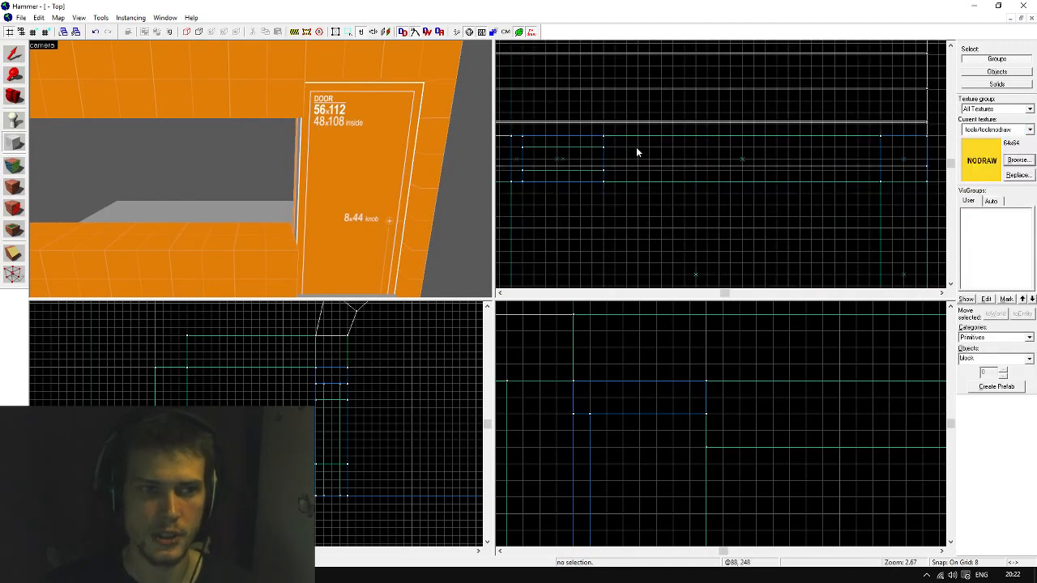
{"action": "left_click_drag", "start_coordinate": [605, 141], "coordinate": [653, 185]}
{"action": "scroll", "coordinate": [695, 438], "scroll_direction": "down", "scroll_amount": 2}
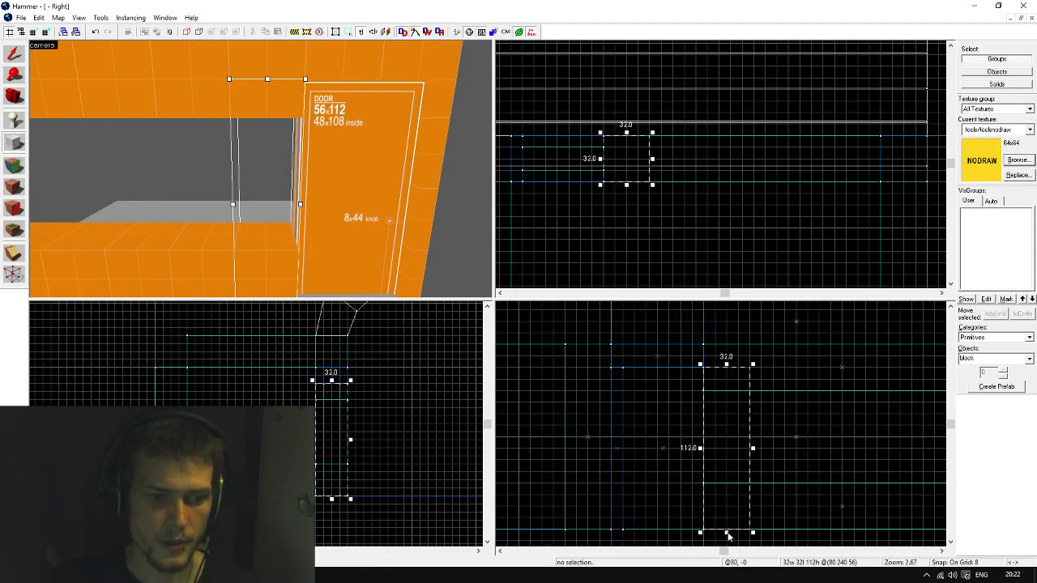
{"action": "left_click_drag", "start_coordinate": [728, 533], "coordinate": [729, 486]}
{"action": "left_click_drag", "start_coordinate": [727, 365], "coordinate": [729, 391]}
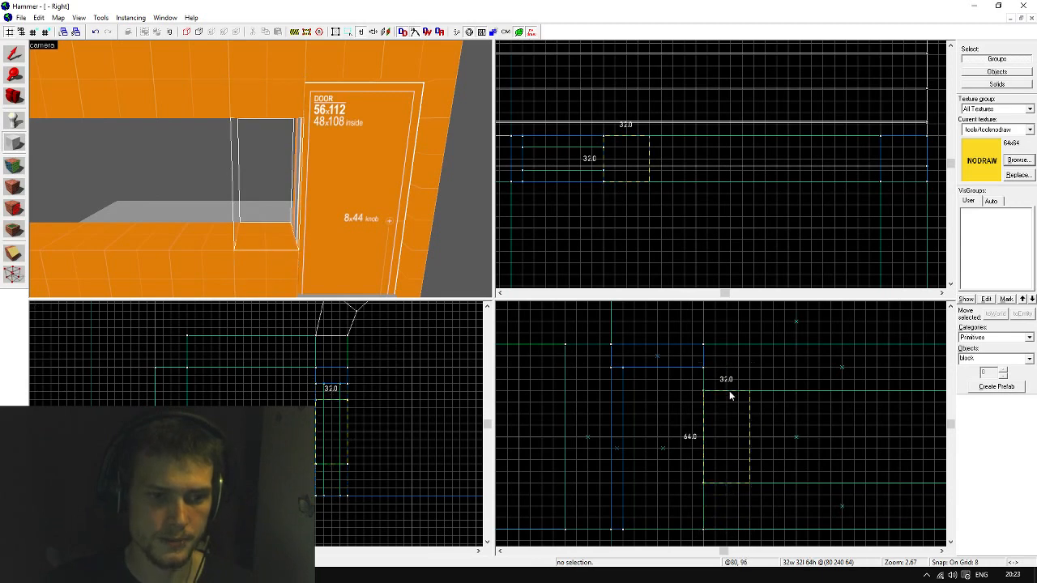
{"action": "key", "text": "Return"}
{"action": "left_click", "coordinate": [13, 54]}
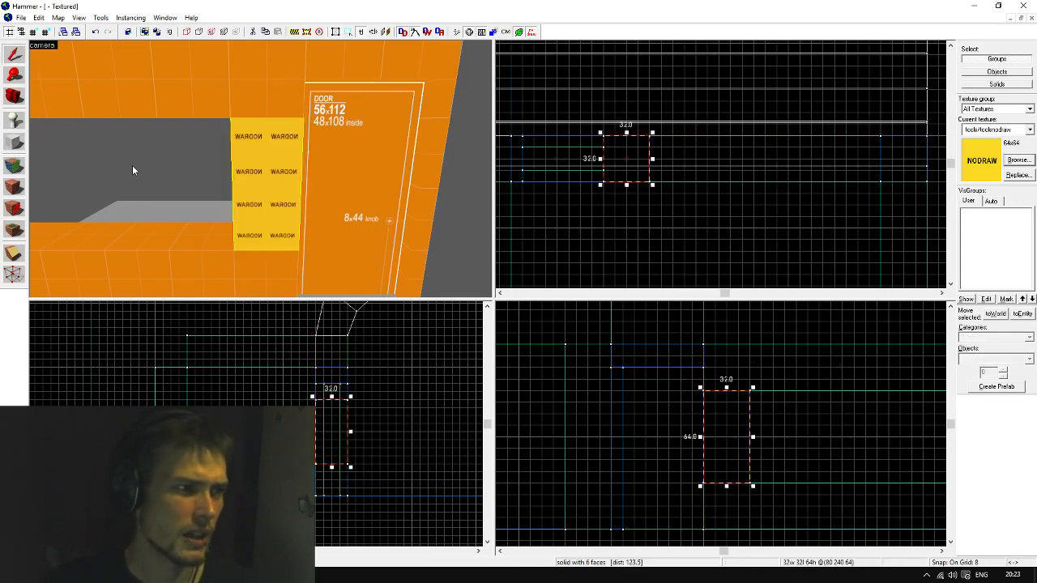
Texture the new block's corridor, window-side and side-room faces with dev/dev_measuregeneric01 sampled from the wall below the window
{"action": "key", "text": "shift+a"}
{"action": "left_click", "coordinate": [276, 256]}
{"action": "key", "text": "a"}
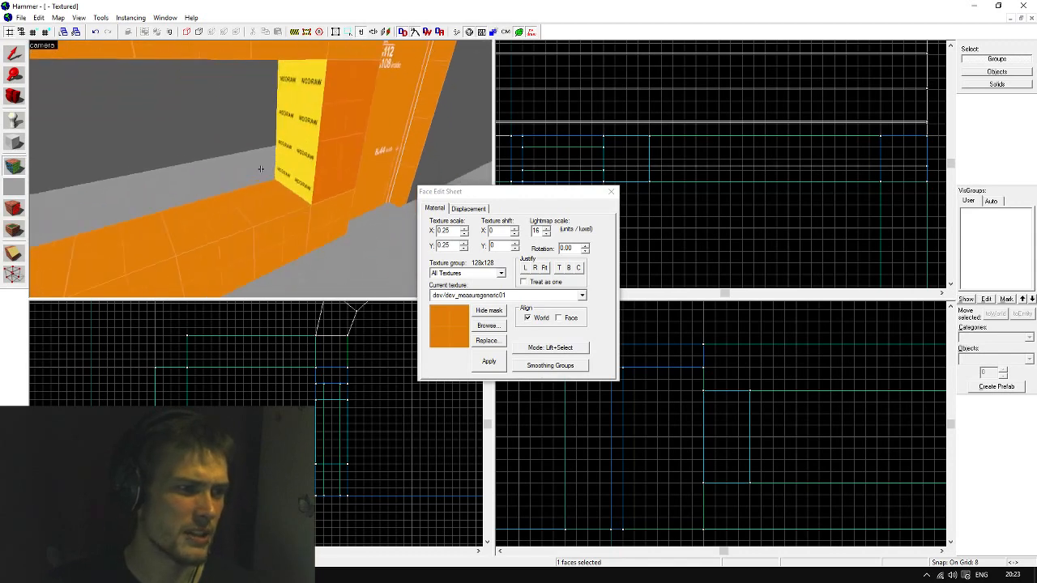
{"action": "right_click", "coordinate": [261, 169]}
{"action": "key", "text": "a"}
{"action": "right_click", "coordinate": [261, 169]}
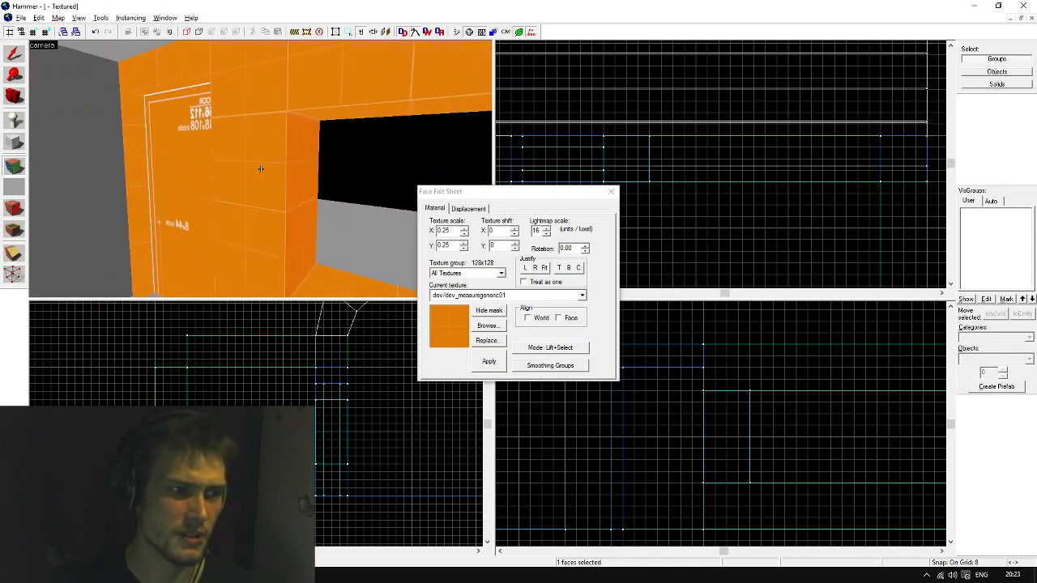
Apply dev/dev_measuregeneric01 to the nodraw face of the window filler block that faces the door recess
{"action": "left_click", "coordinate": [13, 50]}
{"action": "key", "text": "z"}
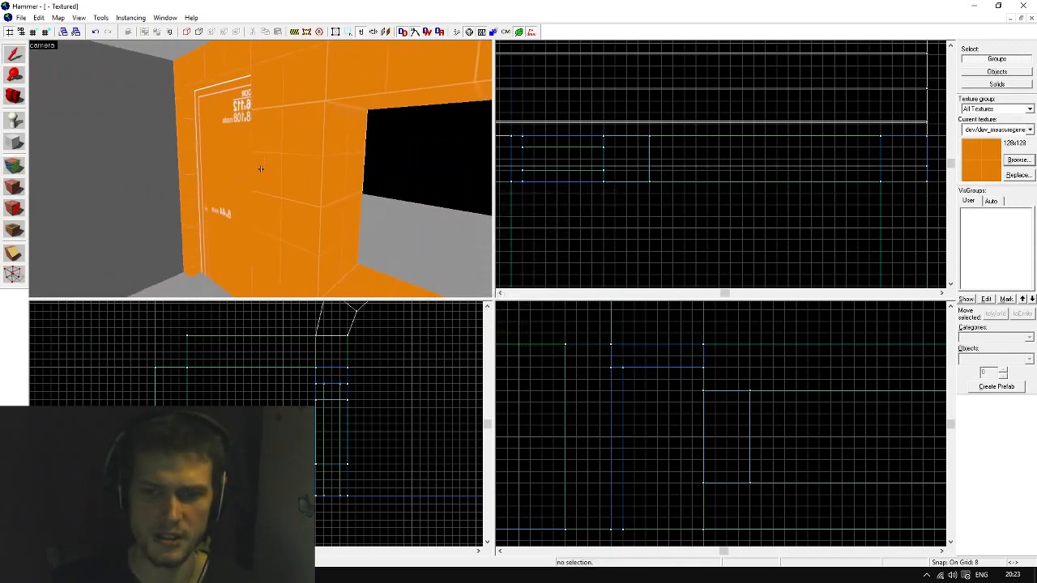
{"action": "key", "text": "d"}
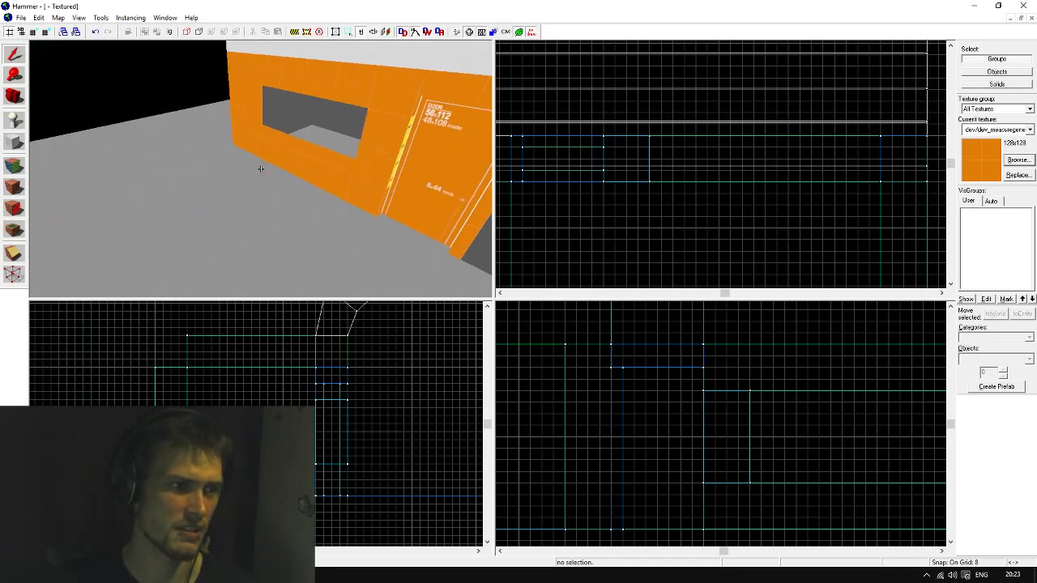
{"action": "key", "text": "shift+a"}
{"action": "left_click", "coordinate": [261, 169]}
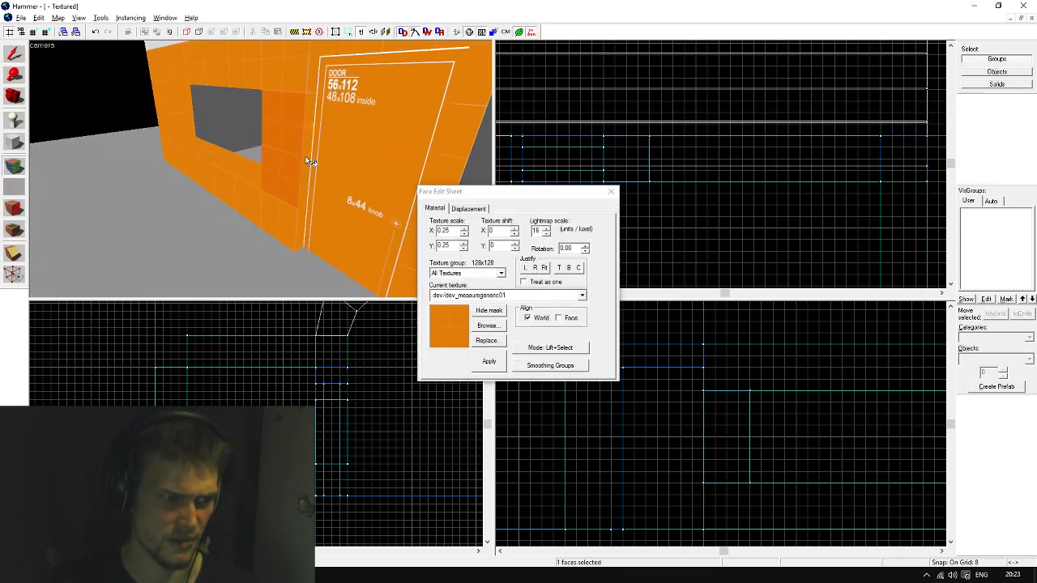
{"action": "left_click", "coordinate": [13, 52]}
Extend the corridor wall opposite the window to 800 units long, flush with the end of the corridor
{"action": "key", "text": "z"}
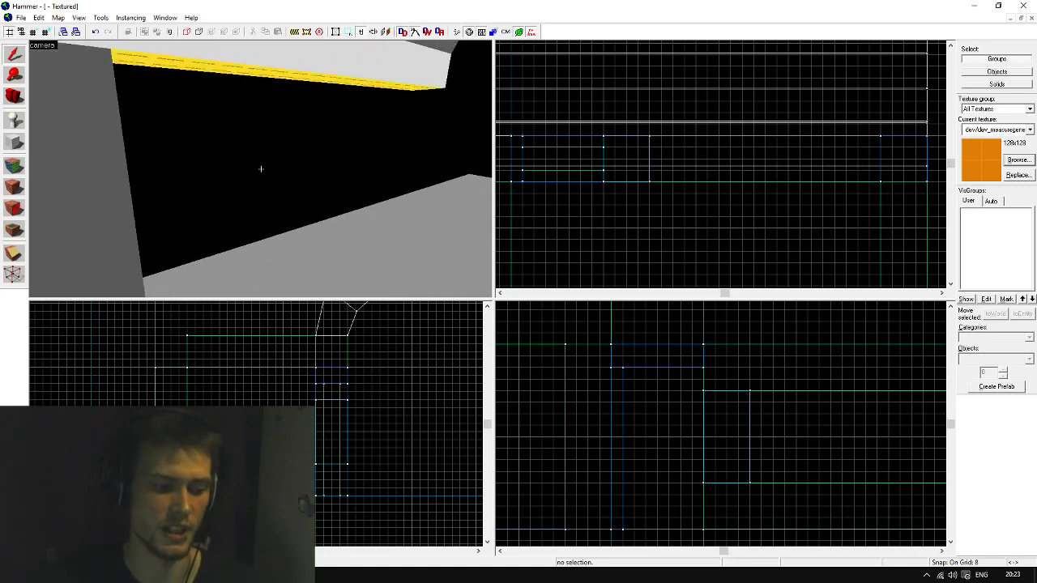
{"action": "key", "text": "z"}
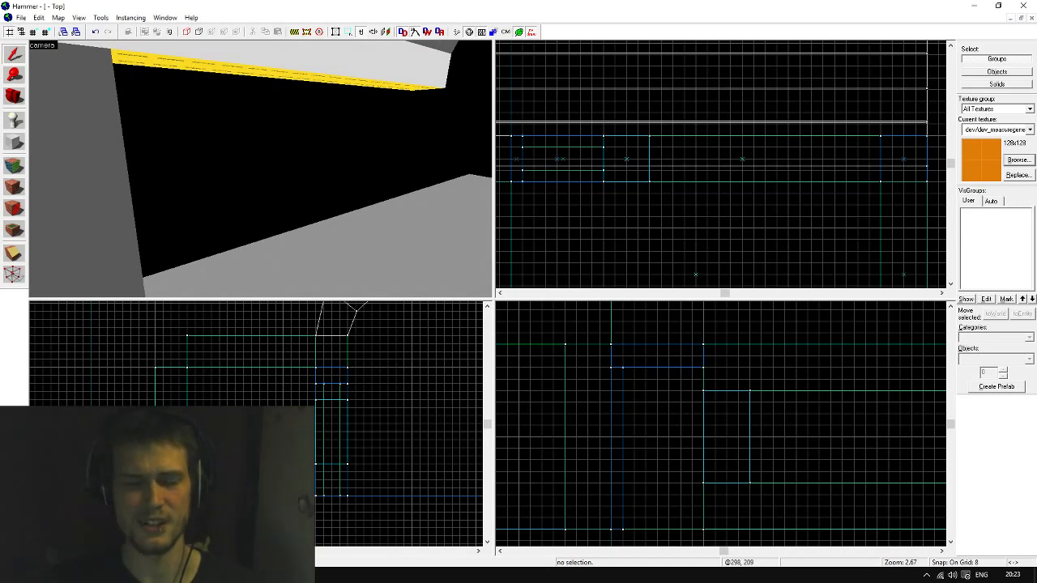
{"action": "key", "text": "z"}
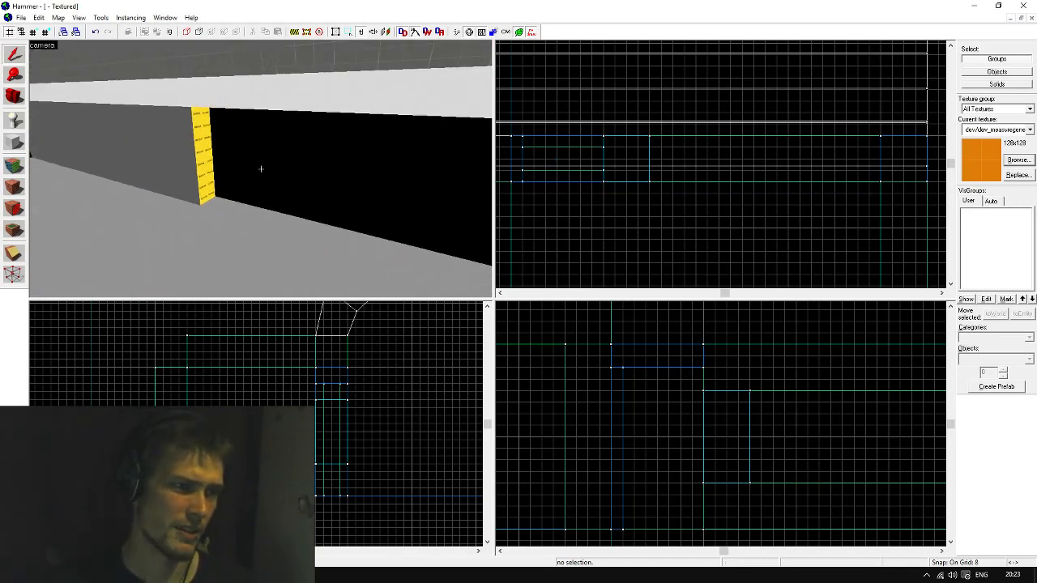
{"action": "key", "text": "s"}
{"action": "key", "text": "d"}
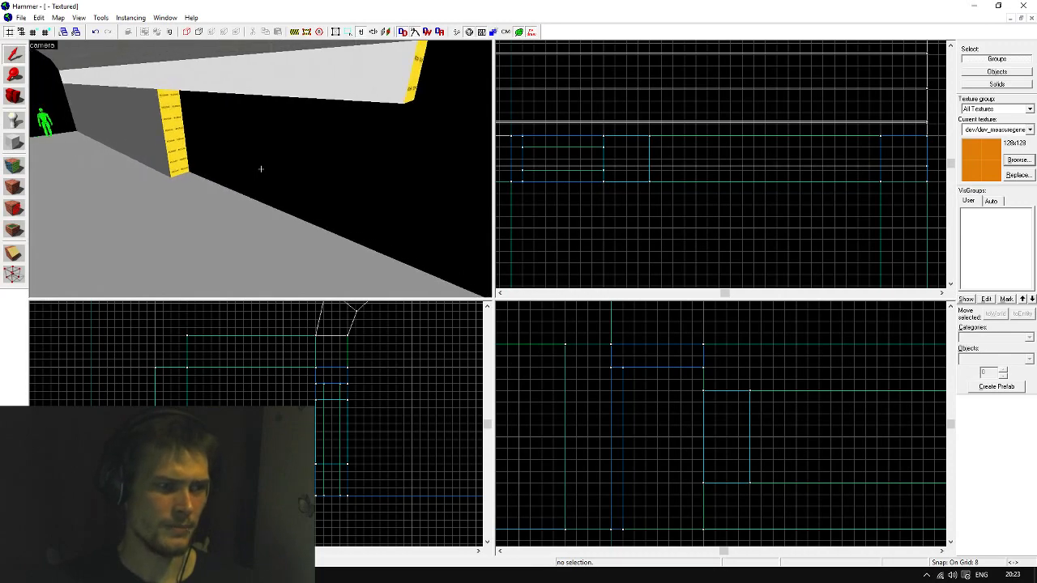
{"action": "key", "text": "d"}
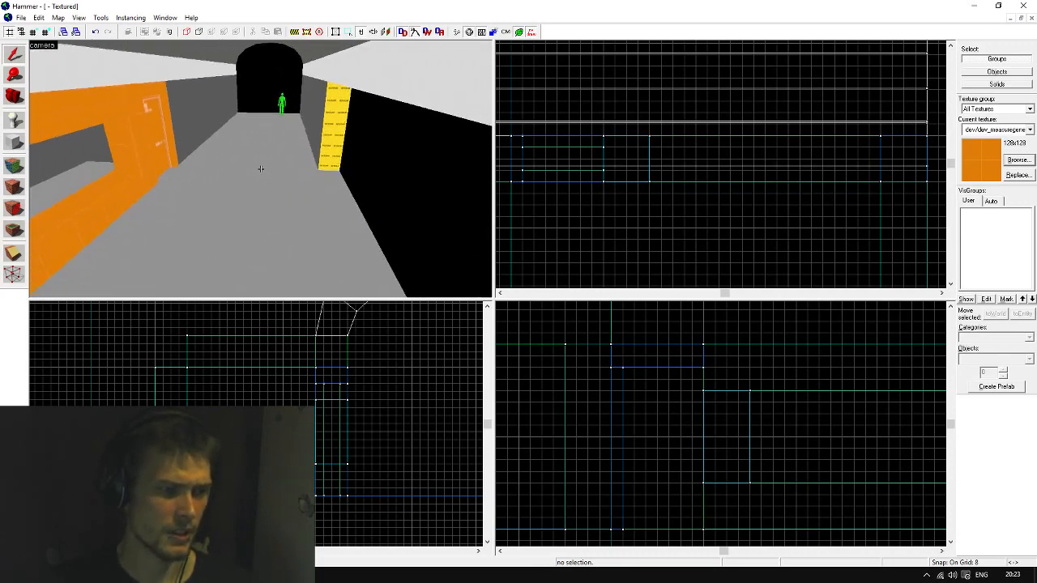
{"action": "key", "text": "z"}
{"action": "left_click", "coordinate": [293, 142]}
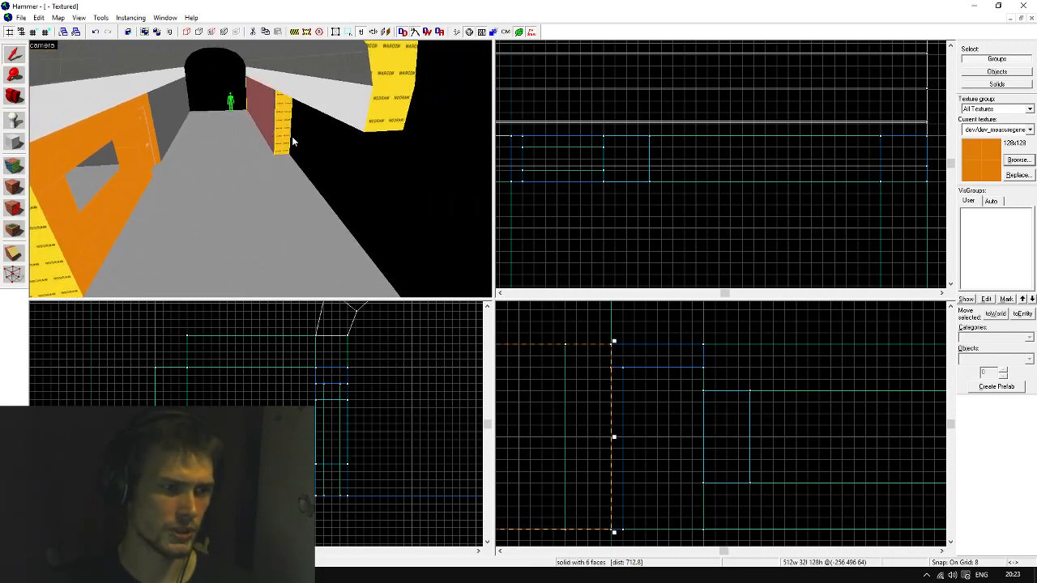
{"action": "scroll", "coordinate": [718, 146], "scroll_direction": "up", "scroll_amount": 5}
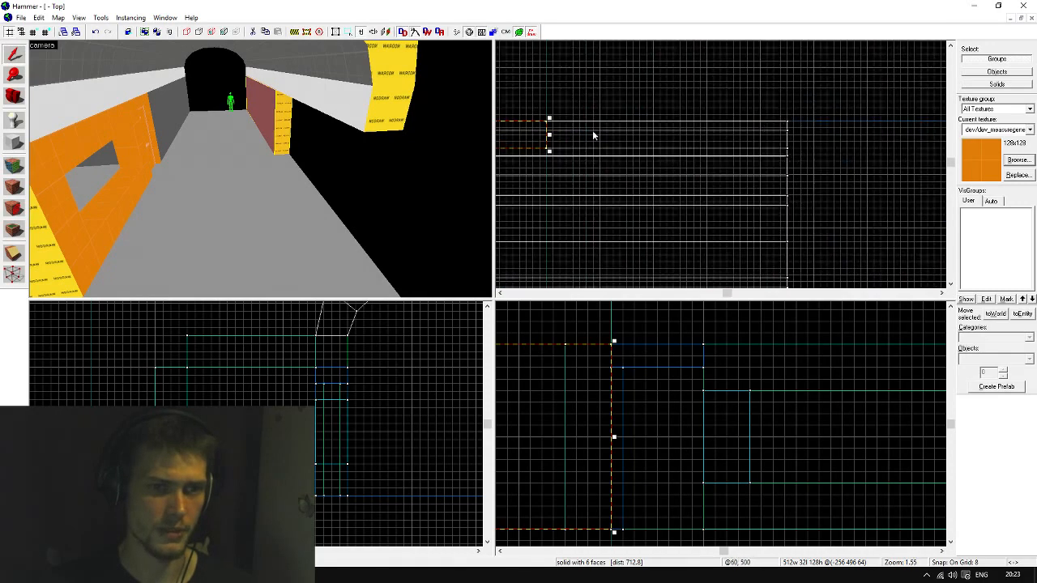
{"action": "left_click_drag", "start_coordinate": [550, 138], "coordinate": [786, 148]}
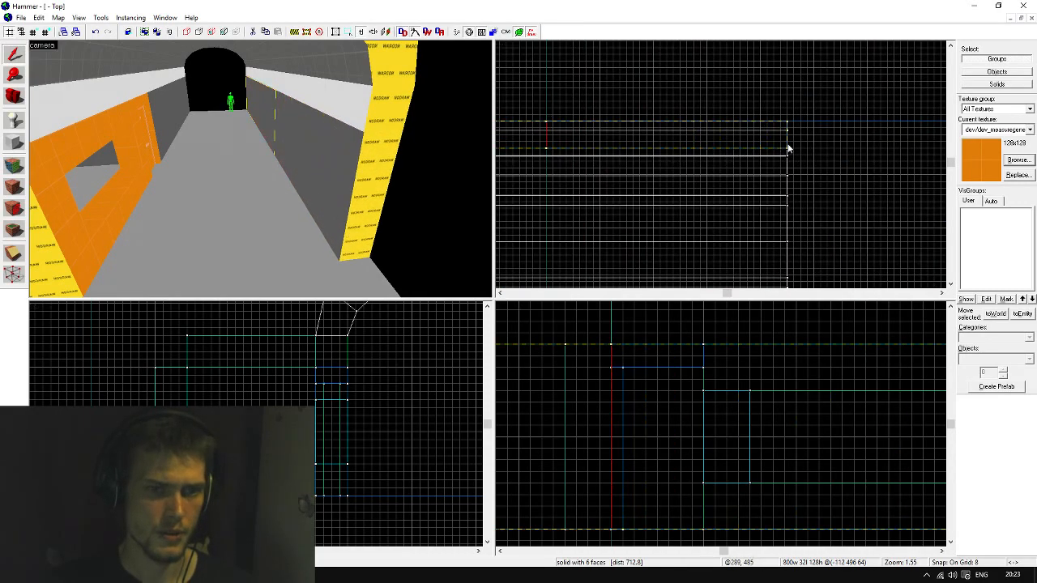
{"action": "key", "text": "Escape"}
Make tools/toolsnodraw the current texture for a new primitive block and raise the grid size to 32
{"action": "key", "text": "s"}
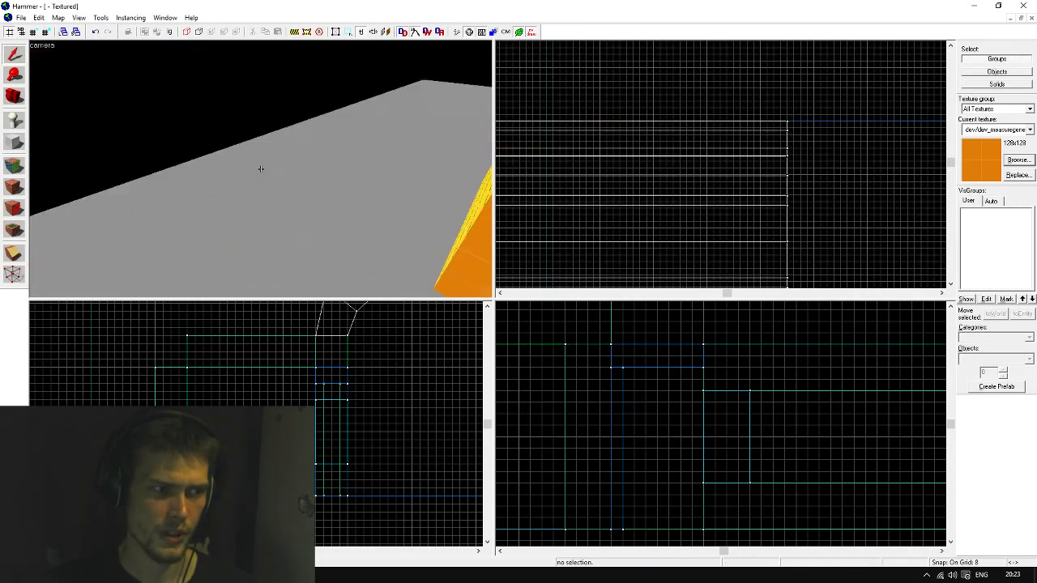
{"action": "key", "text": "w"}
{"action": "key", "text": "w"}
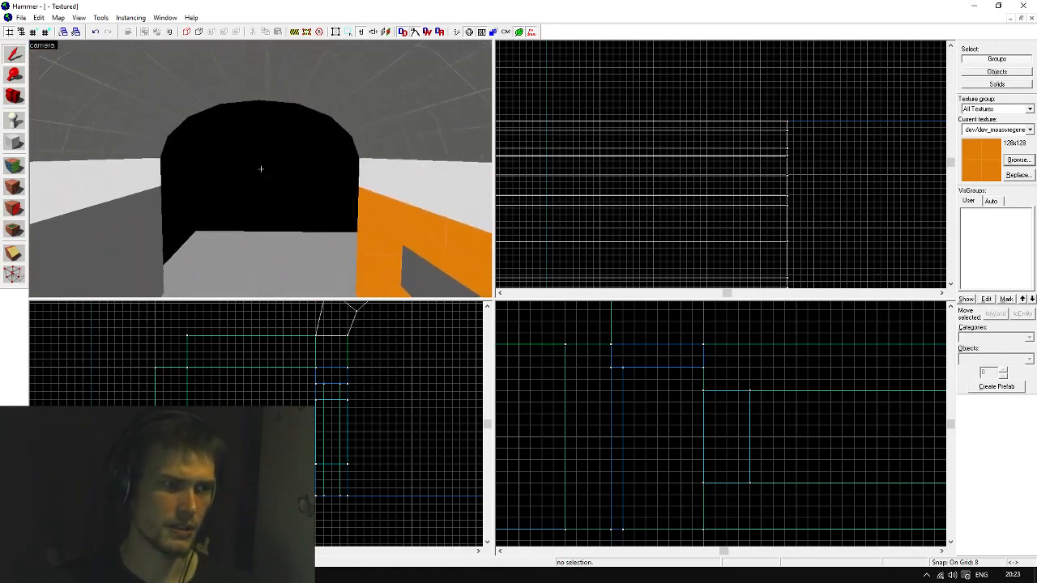
{"action": "key", "text": "z"}
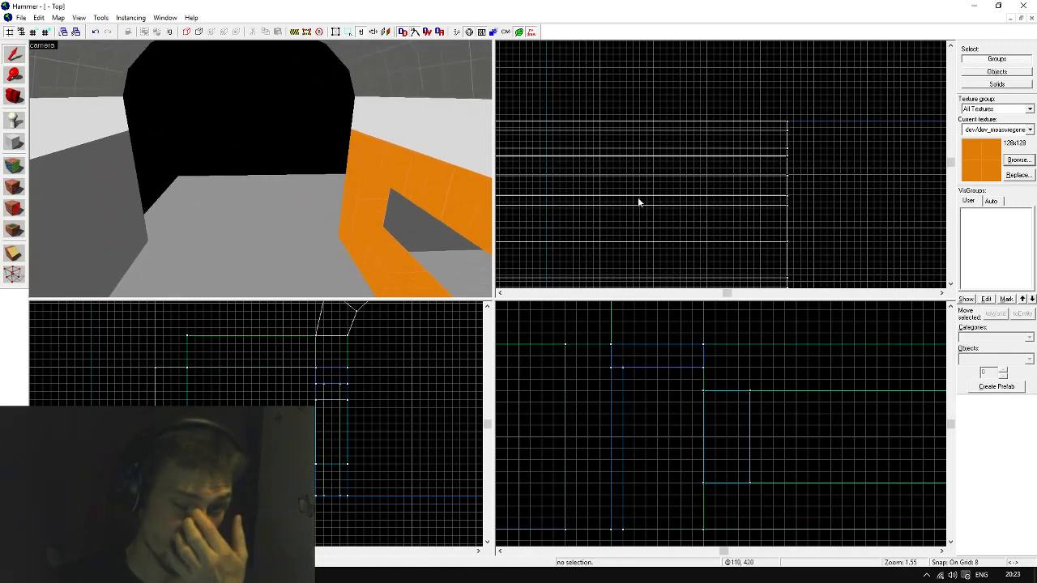
{"action": "scroll", "coordinate": [695, 448], "scroll_direction": "down", "scroll_amount": 2}
{"action": "scroll", "coordinate": [688, 446], "scroll_direction": "down", "scroll_amount": 1}
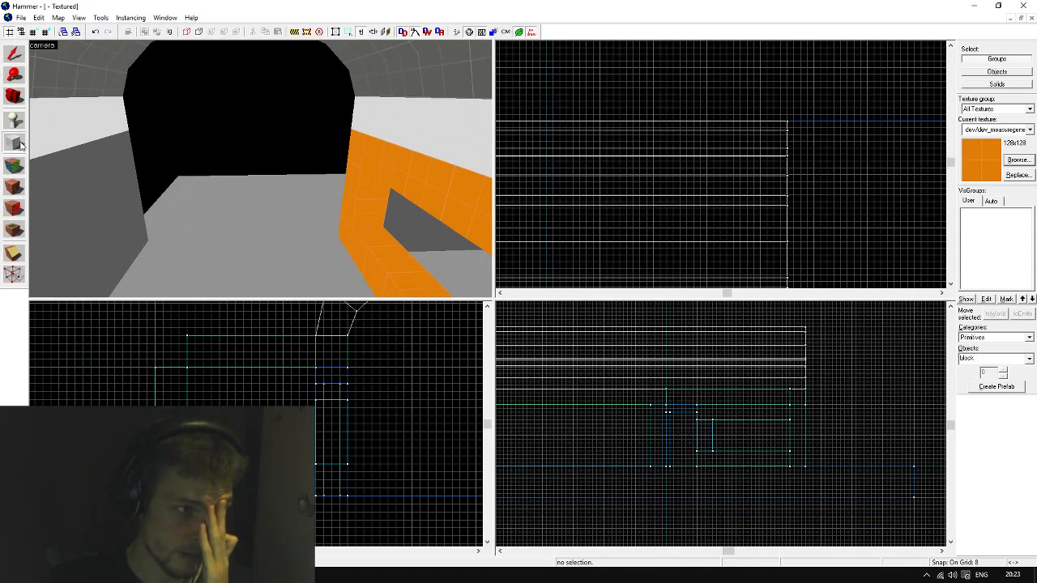
{"action": "scroll", "coordinate": [931, 158], "scroll_direction": "down", "scroll_amount": 1}
{"action": "left_click", "coordinate": [998, 129]}
{"action": "left_click", "coordinate": [992, 195]}
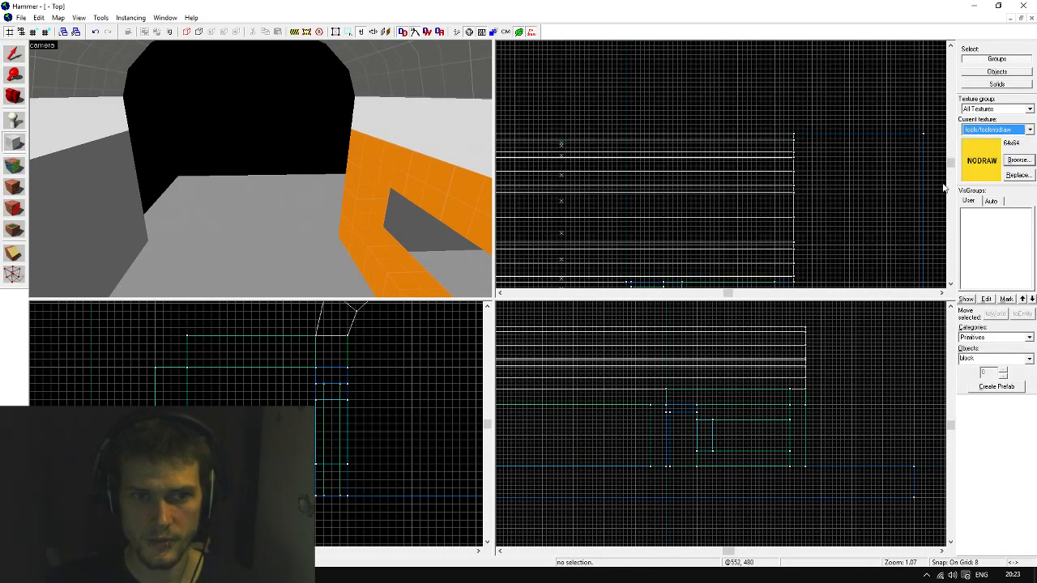
{"action": "scroll", "coordinate": [793, 177], "scroll_direction": "down", "scroll_amount": 1}
{"action": "scroll", "coordinate": [793, 177], "scroll_direction": "up", "scroll_amount": 2}
{"action": "key", "text": "bracketright"}
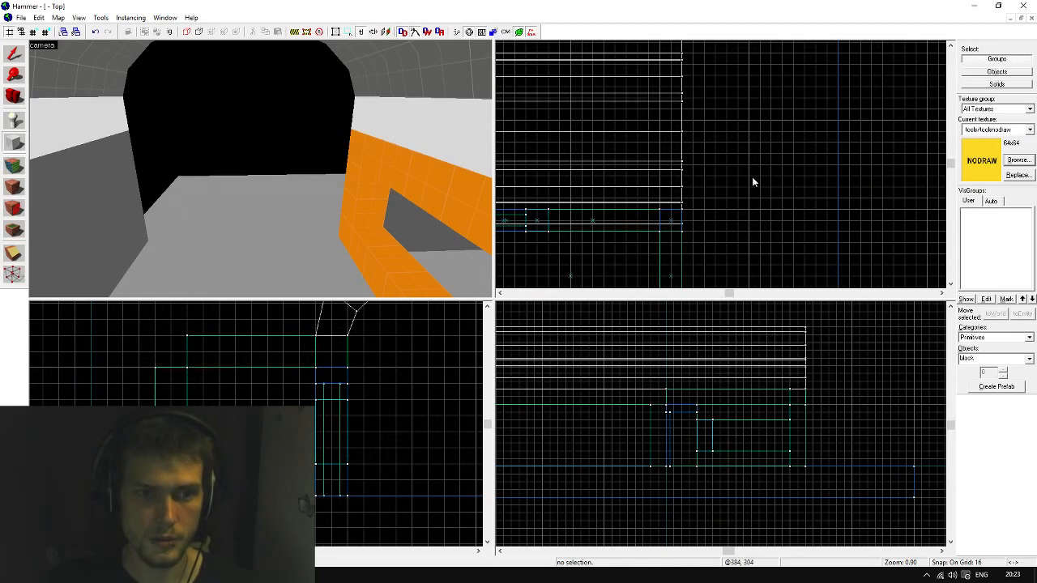
{"action": "scroll", "coordinate": [750, 246], "scroll_direction": "down", "scroll_amount": 2}
{"action": "key", "text": "bracketright"}
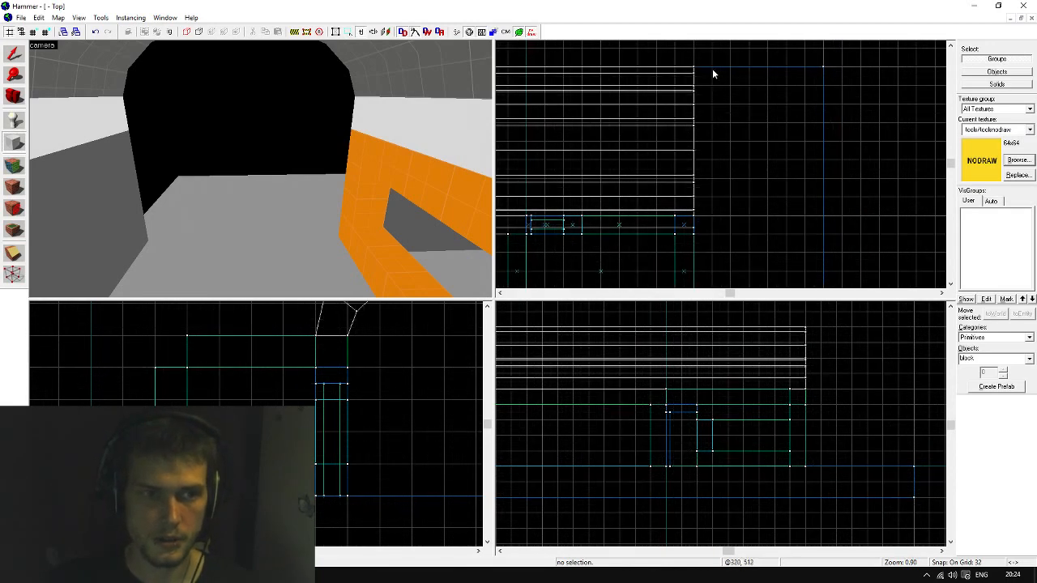
Create a nodraw block 32 units wide, 288 deep and 288 high that closes the open corridor end beside the window
{"action": "left_click_drag", "start_coordinate": [710, 67], "coordinate": [697, 237]}
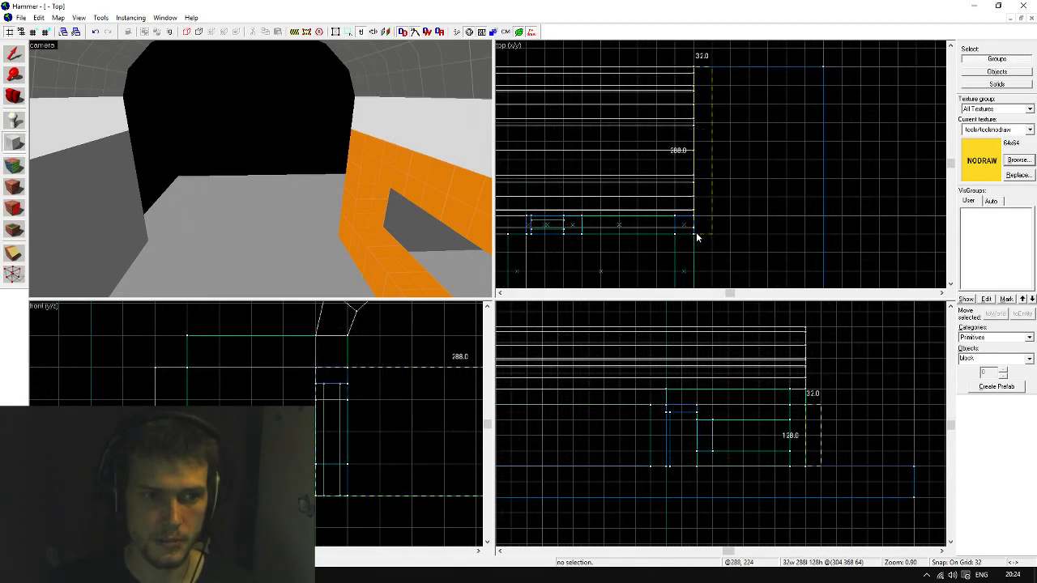
{"action": "scroll", "coordinate": [357, 463], "scroll_direction": "down", "scroll_amount": 2}
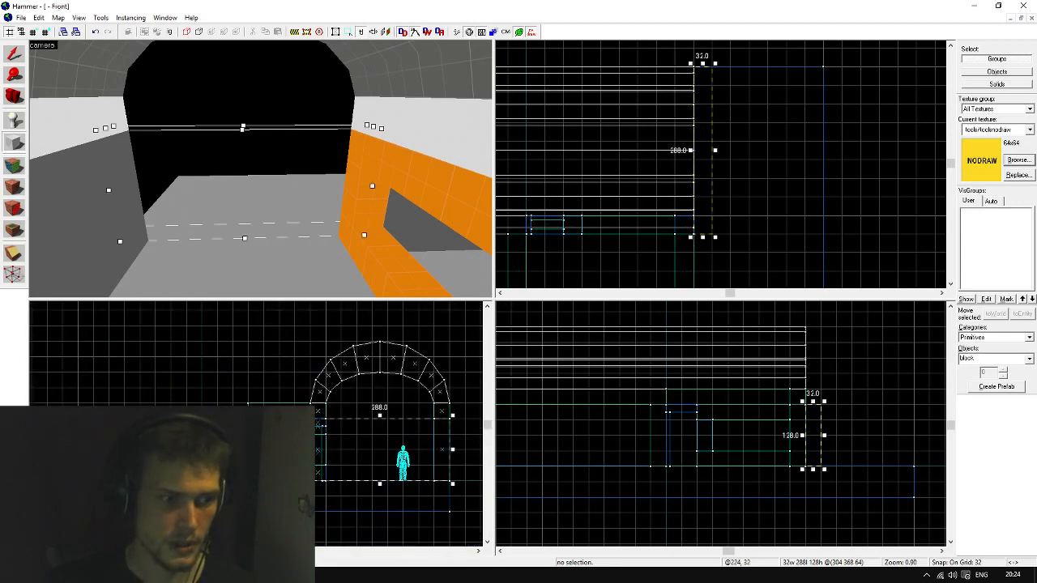
{"action": "scroll", "coordinate": [333, 437], "scroll_direction": "up", "scroll_amount": 3}
{"action": "left_click_drag", "start_coordinate": [334, 436], "coordinate": [333, 305]}
{"action": "key", "text": "Return"}
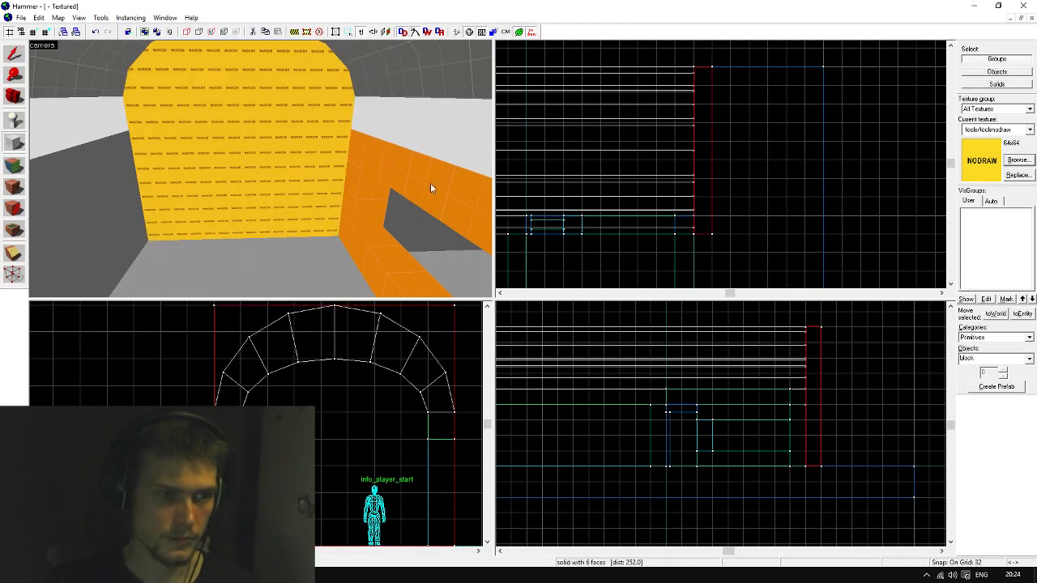
Copy the nodraw end wall to the opposite end of the corridor, behind the player start
{"action": "left_click", "coordinate": [14, 53]}
{"action": "left_click", "coordinate": [623, 135]}
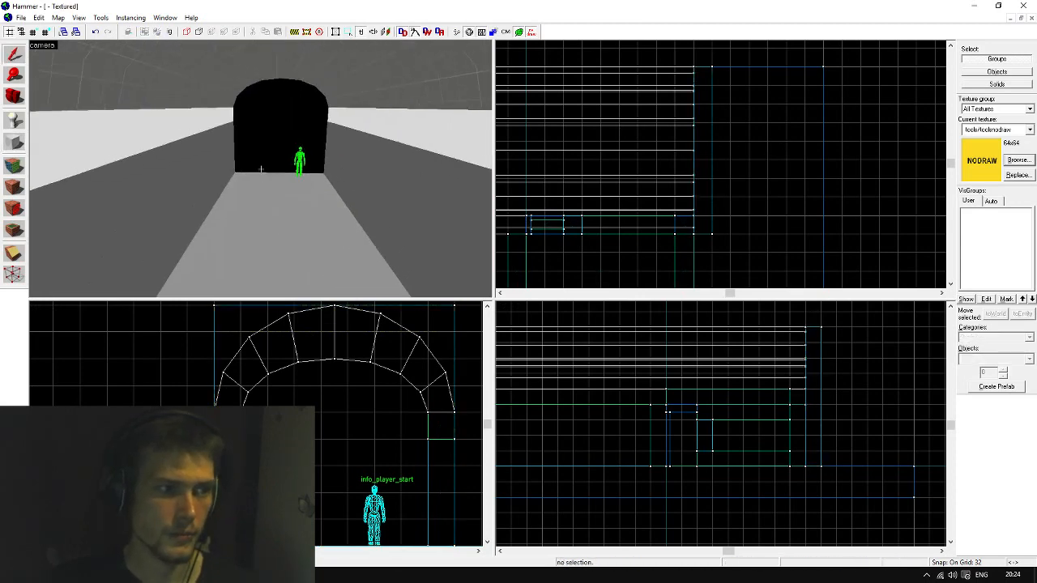
{"action": "left_click", "coordinate": [405, 162]}
{"action": "scroll", "coordinate": [802, 146], "scroll_direction": "down", "scroll_amount": 3}
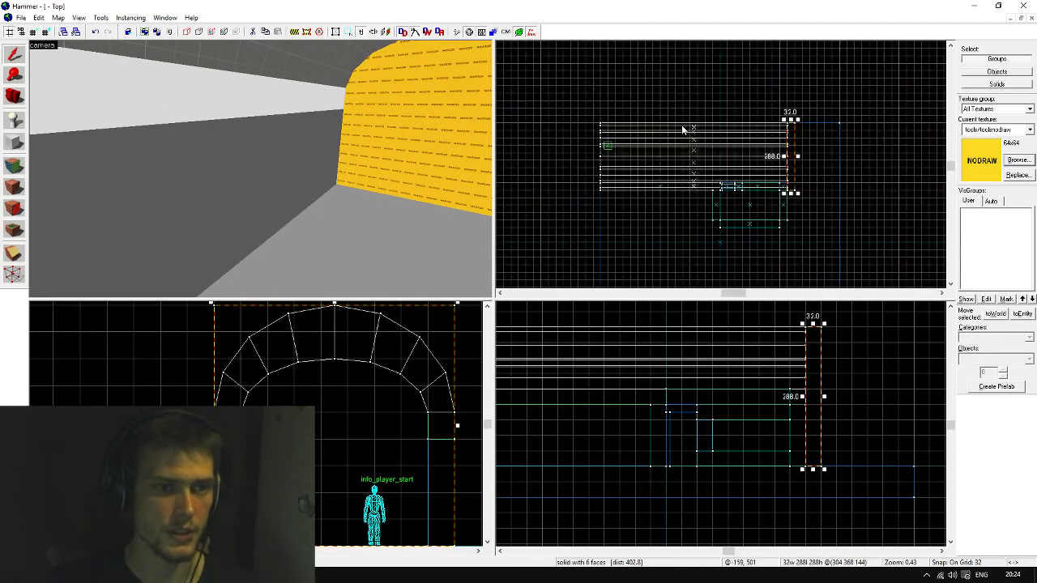
{"action": "mouse_move", "coordinate": [814, 136]}
{"action": "left_mouse_down", "text": "shift"}
{"action": "mouse_move", "coordinate": [570, 130]}
{"action": "mouse_move", "coordinate": [581, 138]}
{"action": "left_mouse_up", "text": "shift"}
{"action": "left_click", "coordinate": [621, 89]}
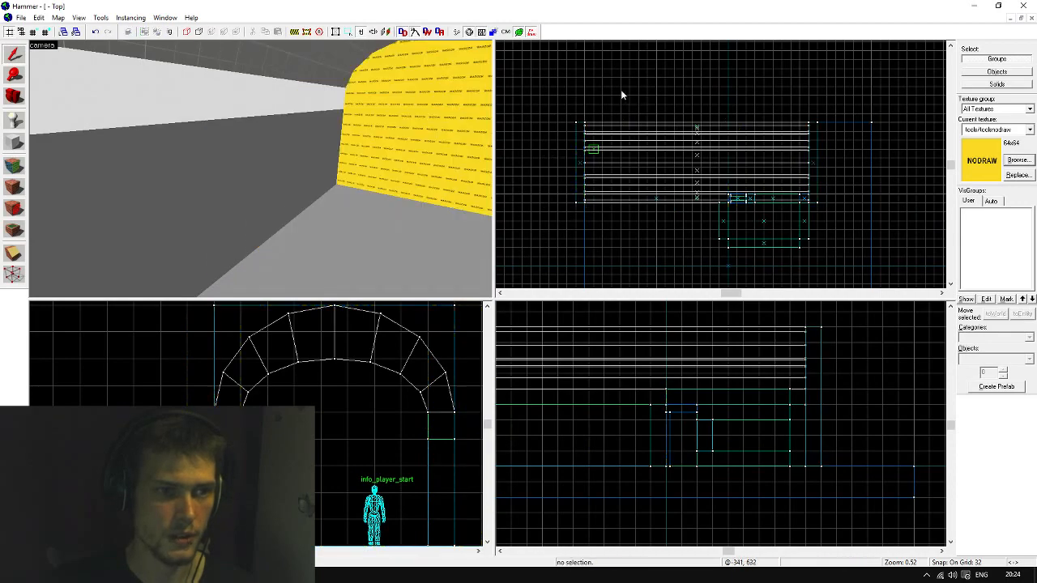
Select the corridor face of the end wall behind the player start and choose metal/elevator_doors_grungy from a "door" texture search
{"action": "key", "text": "z"}
{"action": "key", "text": "w"}
{"action": "key", "text": "z"}
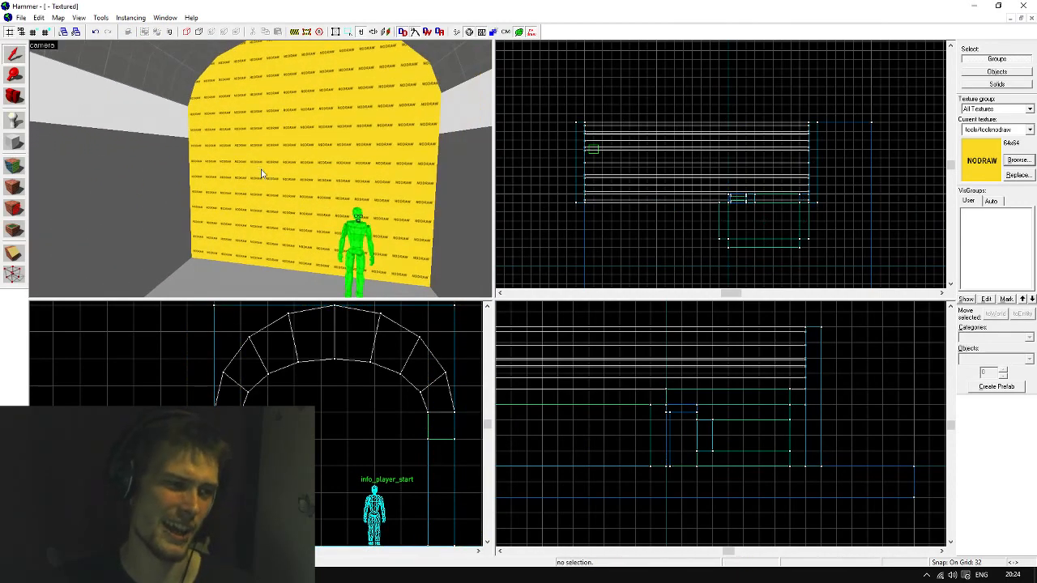
{"action": "key", "text": "shift+a"}
{"action": "left_click", "coordinate": [288, 192]}
{"action": "left_click", "coordinate": [489, 326]}
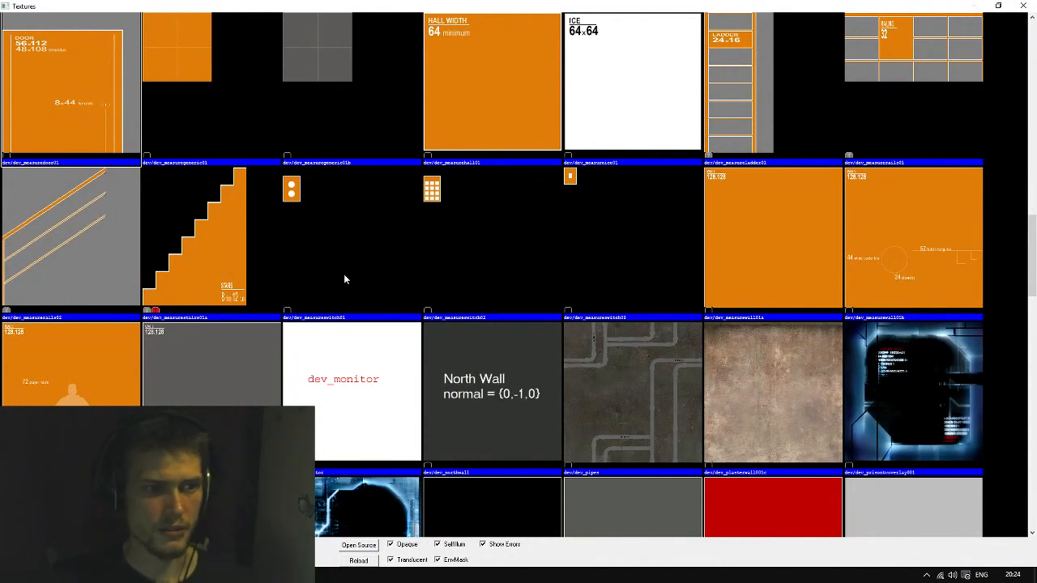
{"action": "type", "text": "door"}
{"action": "scroll", "coordinate": [464, 296], "scroll_direction": "down", "scroll_amount": 2}
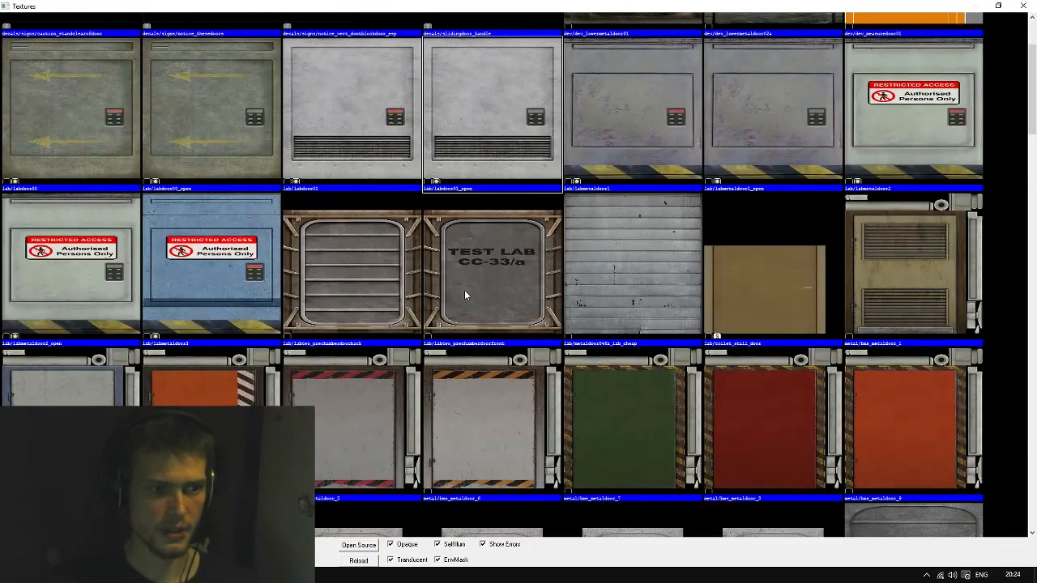
{"action": "scroll", "coordinate": [465, 293], "scroll_direction": "down", "scroll_amount": 10}
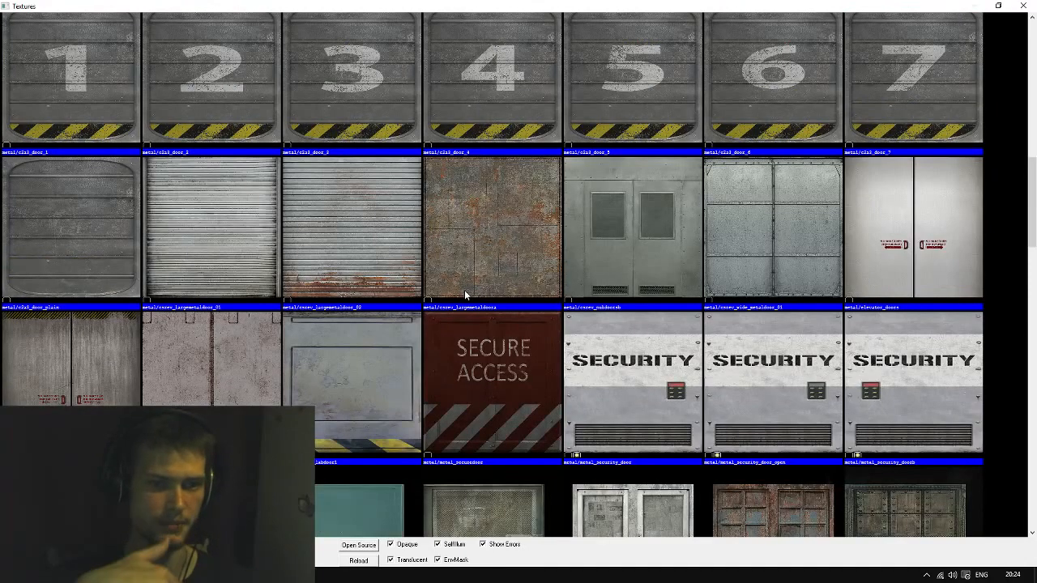
{"action": "scroll", "coordinate": [478, 300], "scroll_direction": "down", "scroll_amount": 1}
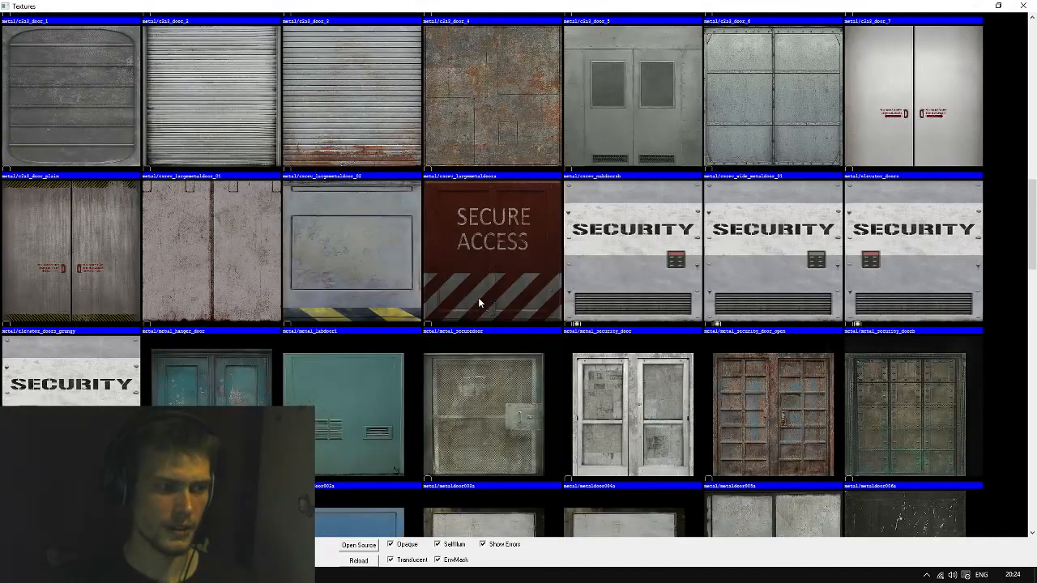
{"action": "scroll", "coordinate": [356, 387], "scroll_direction": "up", "scroll_amount": 1}
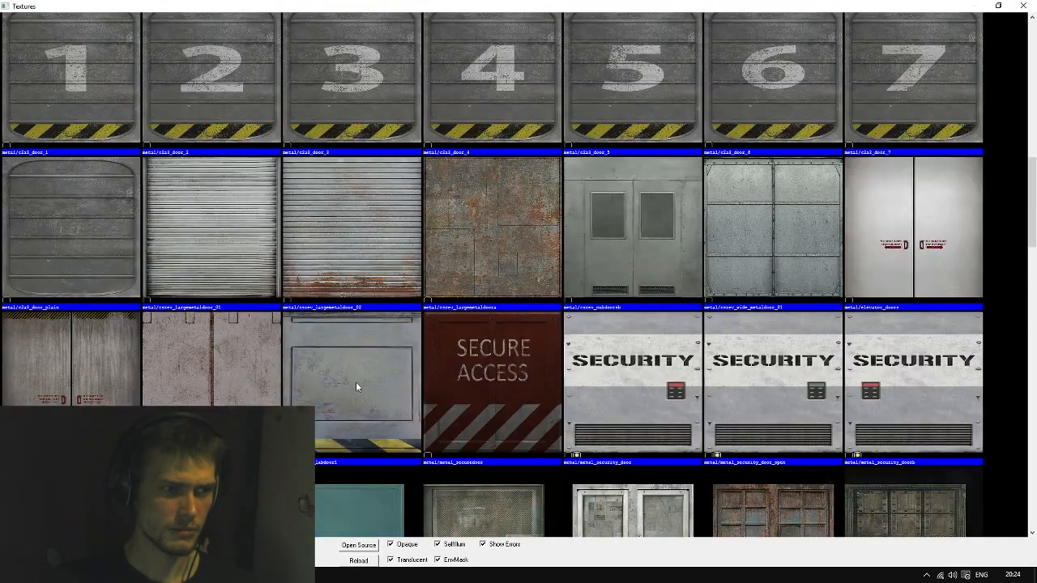
{"action": "double_click", "coordinate": [76, 368]}
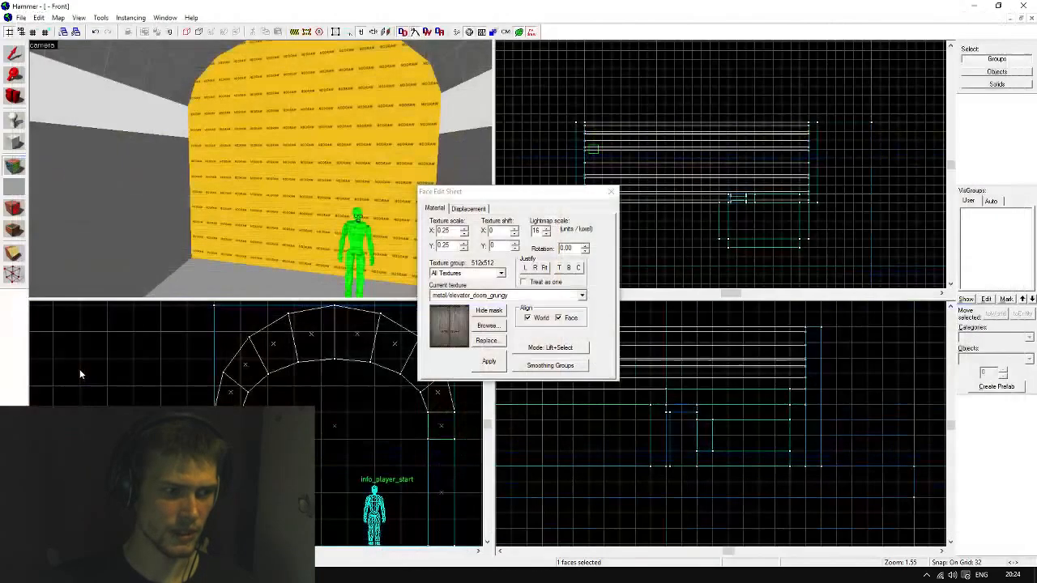
Apply metal/elevator_doors_grungy to the selected face, fit it to the face, and texture the opposite end wall's corridor face the same way
{"action": "left_click", "coordinate": [489, 361]}
{"action": "left_click", "coordinate": [545, 268]}
{"action": "key", "text": "z"}
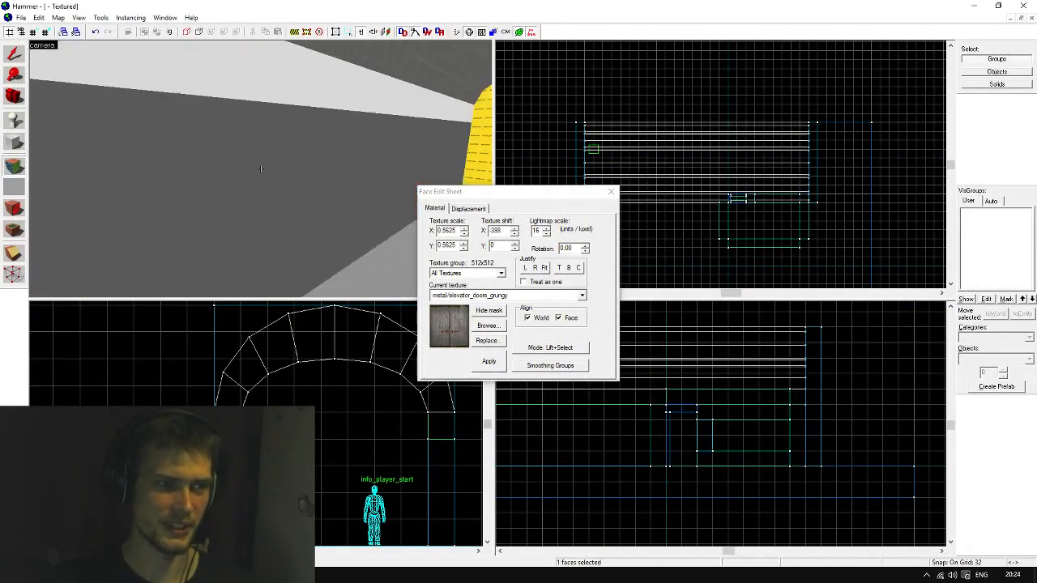
{"action": "right_click", "coordinate": [261, 169]}
{"action": "left_click", "coordinate": [14, 53]}
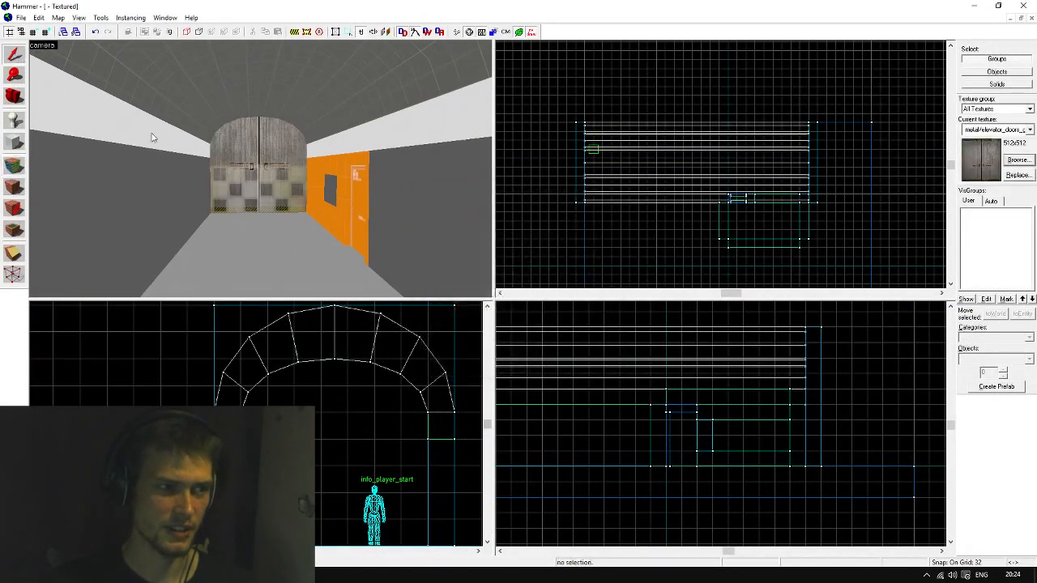
Inspect both textured end walls, the window opening, the framed door and the side room in the 3D view
{"action": "key", "text": "z"}
{"action": "key", "text": "w"}
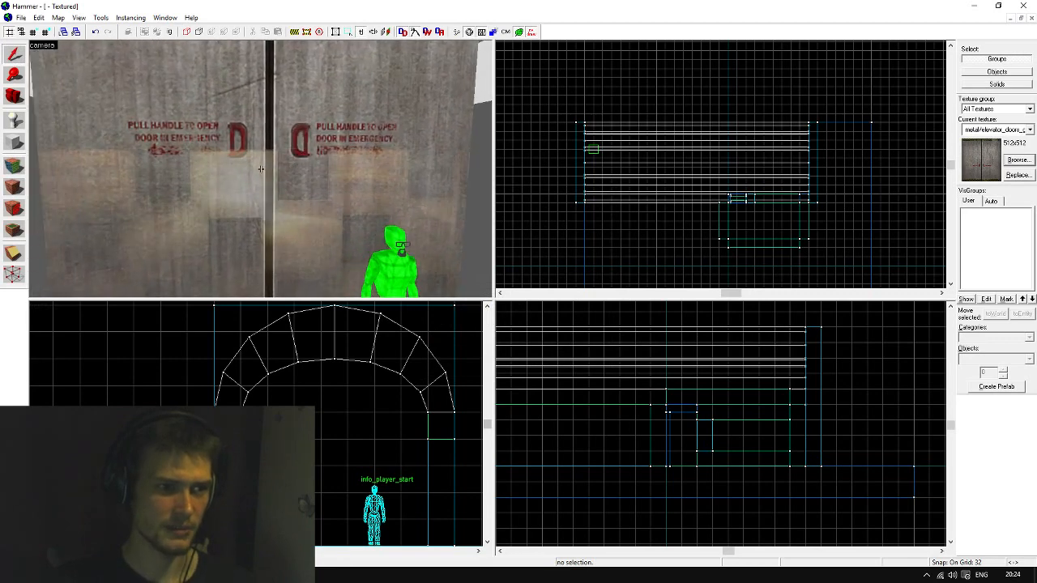
{"action": "key", "text": "z"}
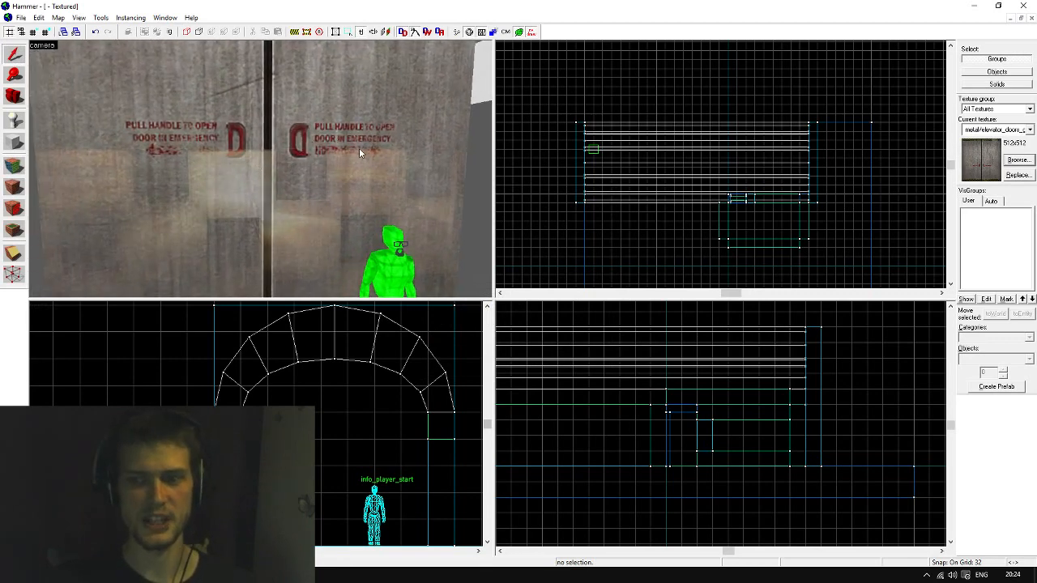
{"action": "key", "text": "z"}
{"action": "key", "text": "s"}
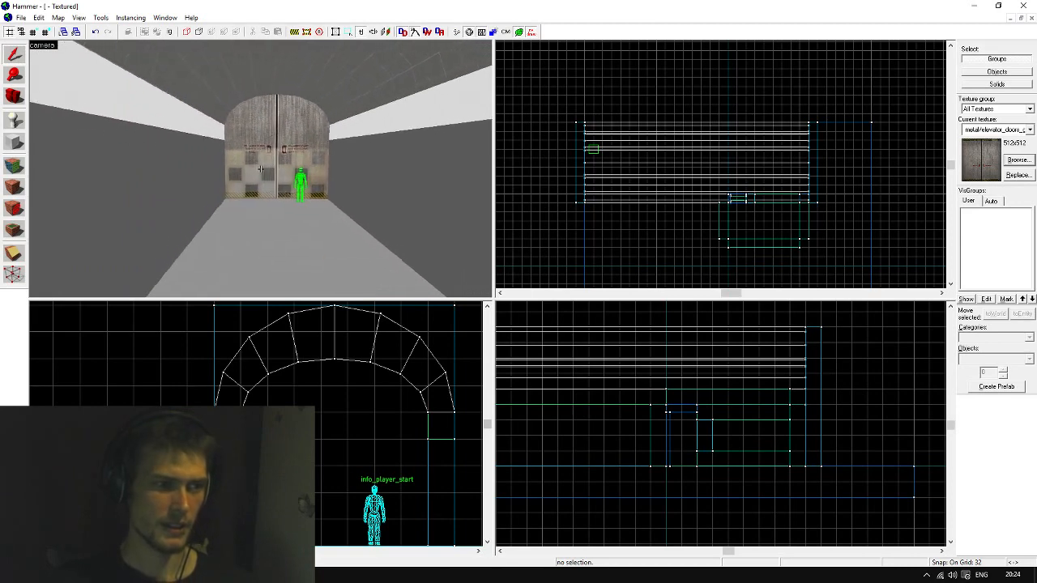
{"action": "key", "text": "w"}
{"action": "key", "text": "s"}
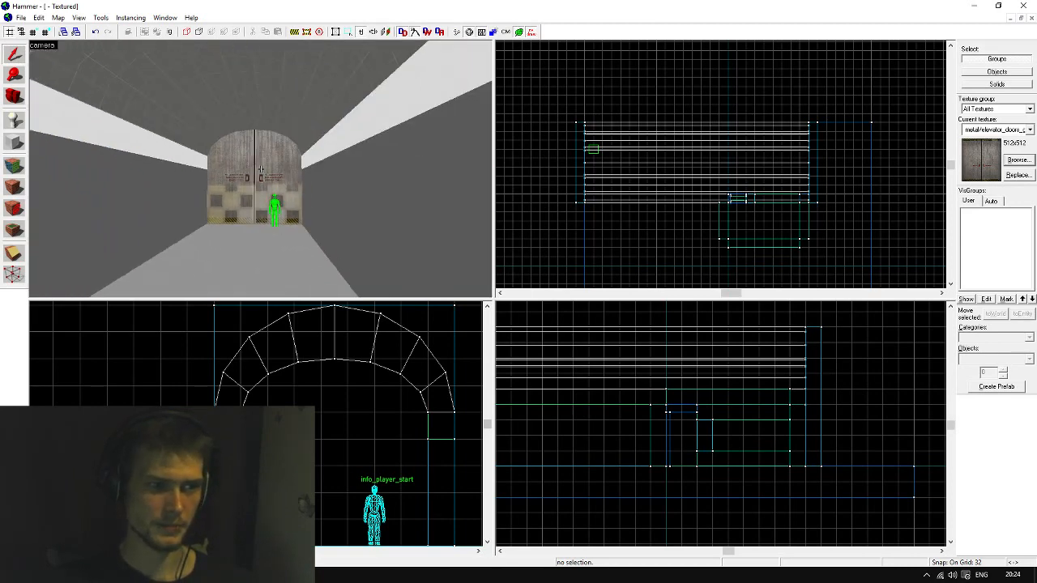
{"action": "key", "text": "s"}
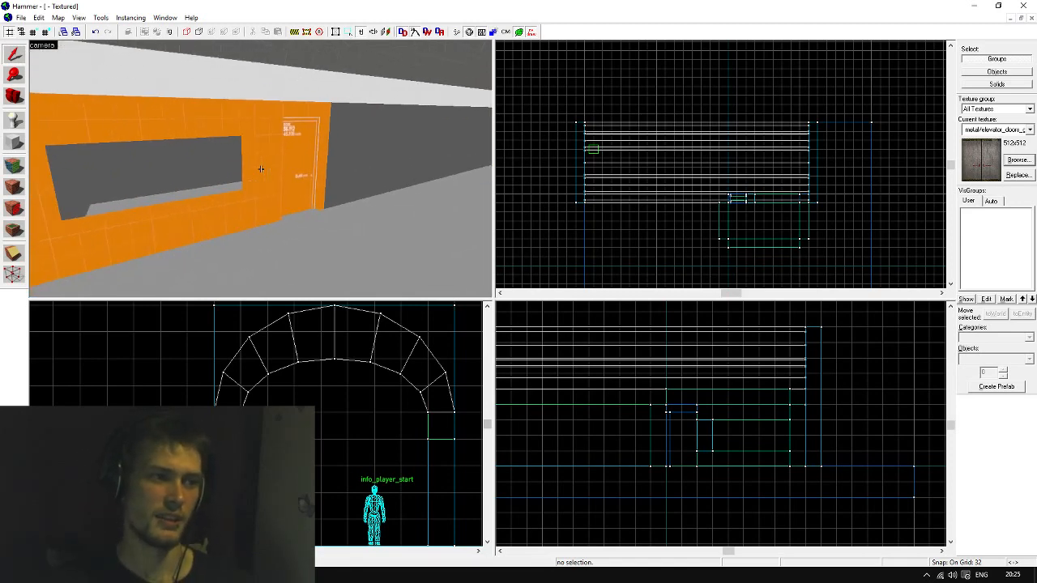
{"action": "key", "text": "s"}
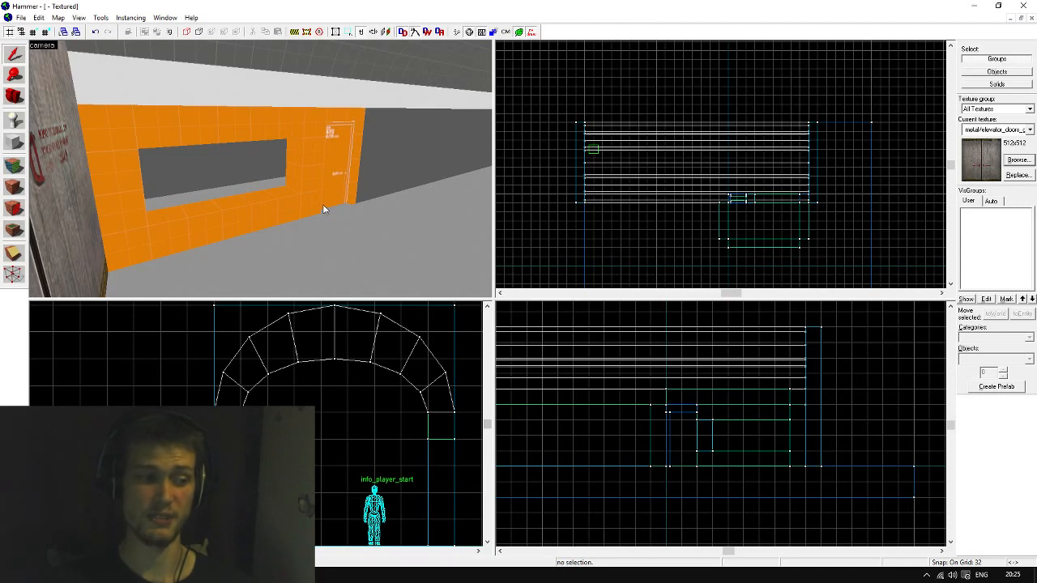
{"action": "key", "text": "w"}
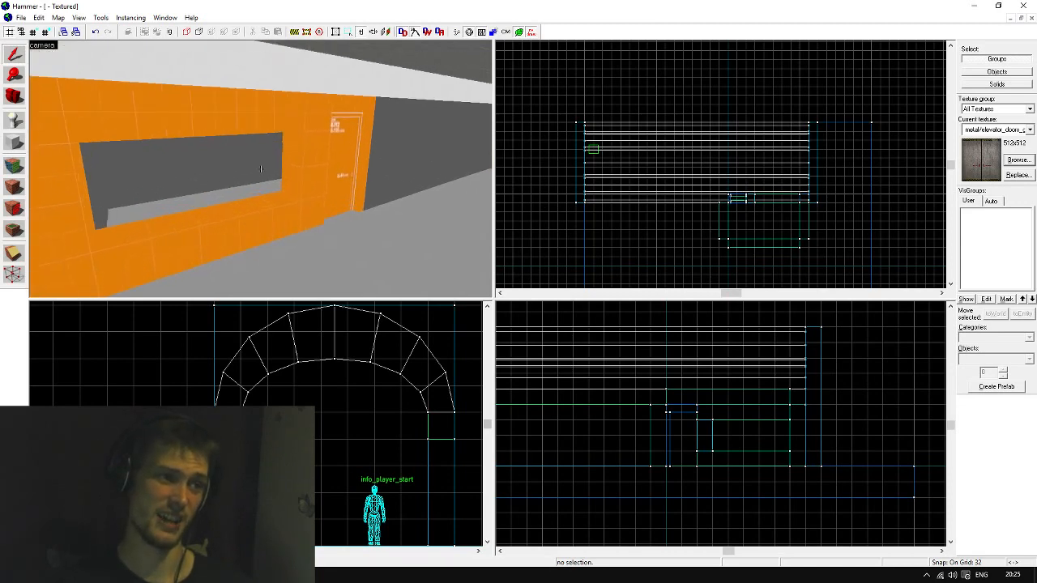
{"action": "key", "text": "w"}
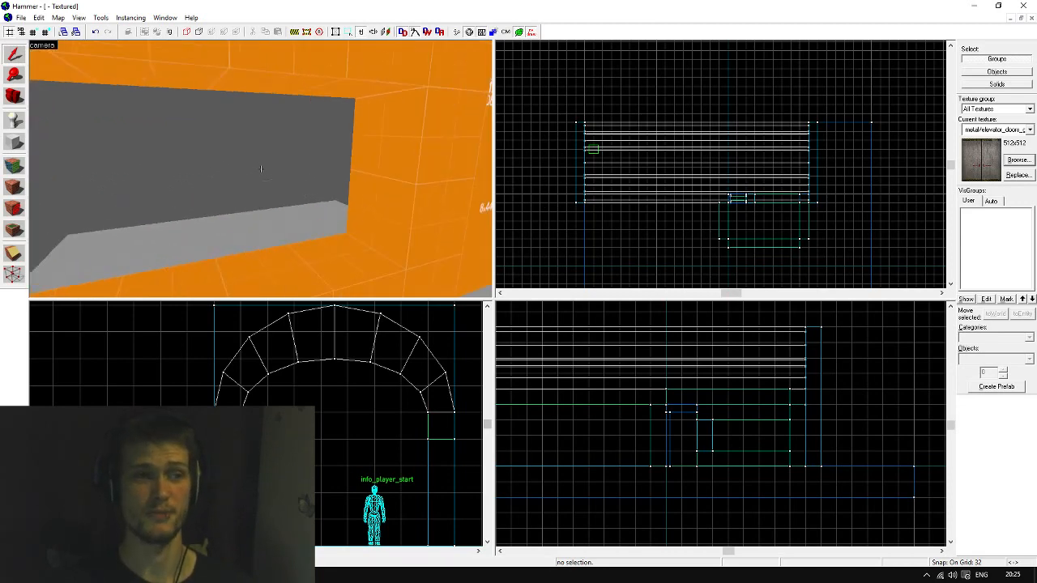
{"action": "key", "text": "w"}
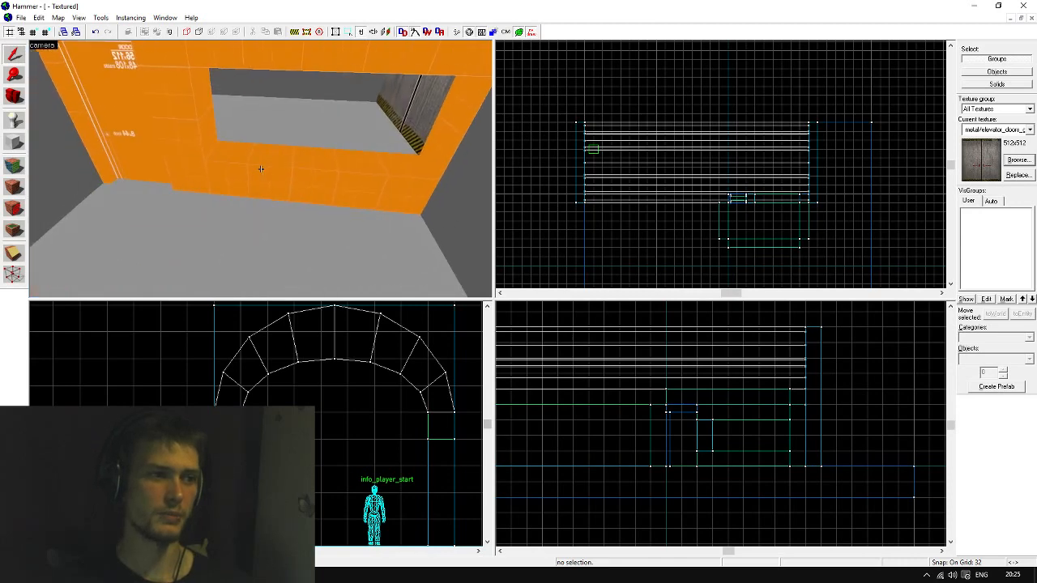
{"action": "key", "text": "s"}
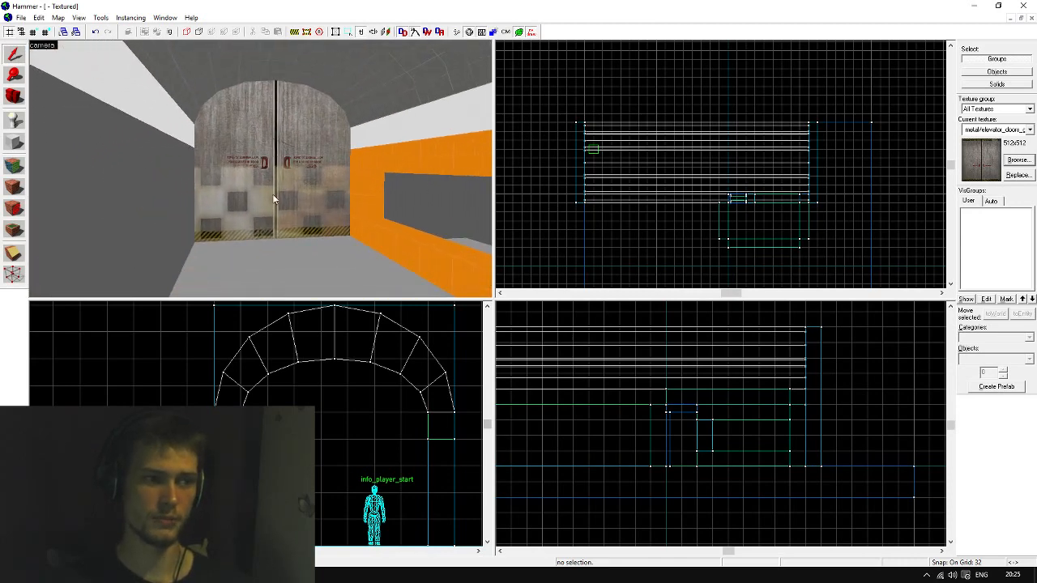
{"action": "left_click", "coordinate": [290, 168]}
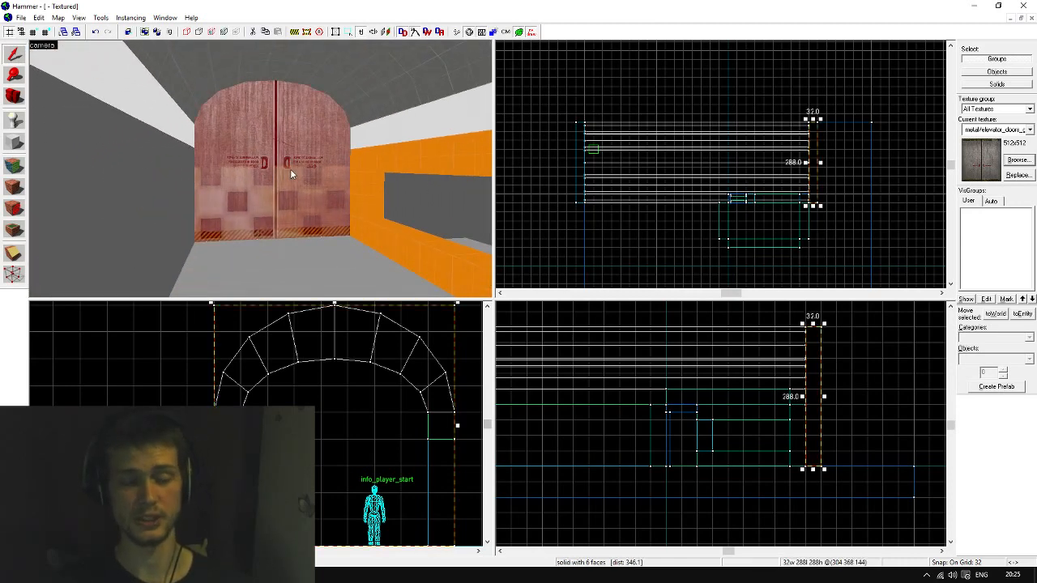
{"action": "left_click", "coordinate": [623, 221]}
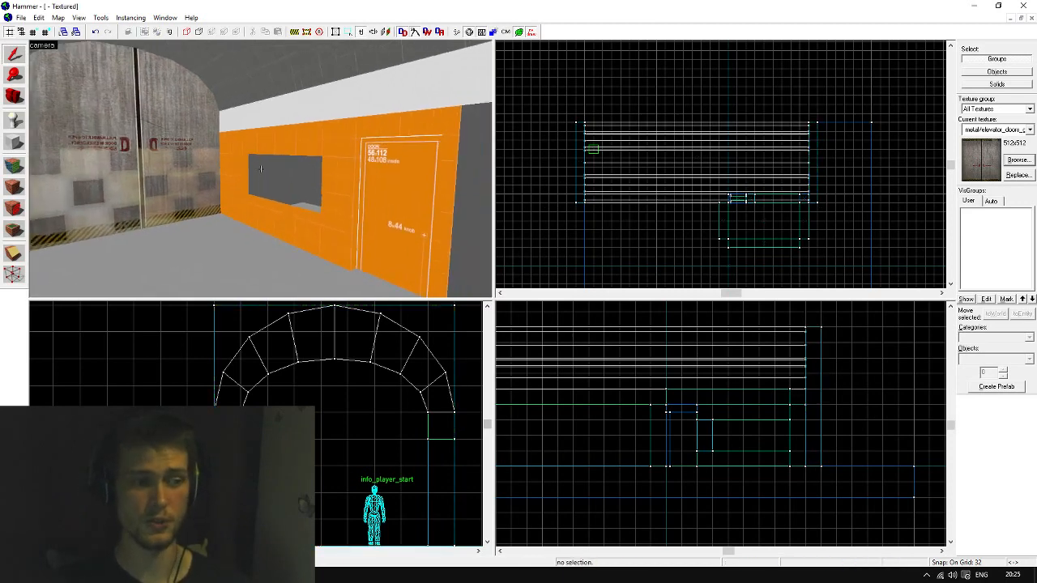
{"action": "key", "text": "w"}
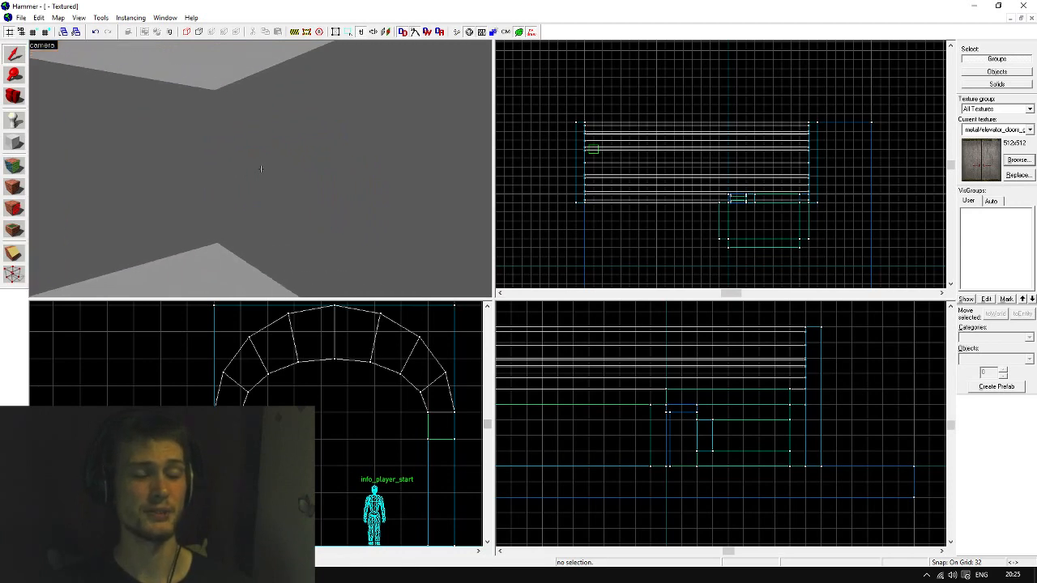
Inspect the side room in the 3D view, selecting its long outer wall and its end wall in turn
{"action": "key", "text": "s"}
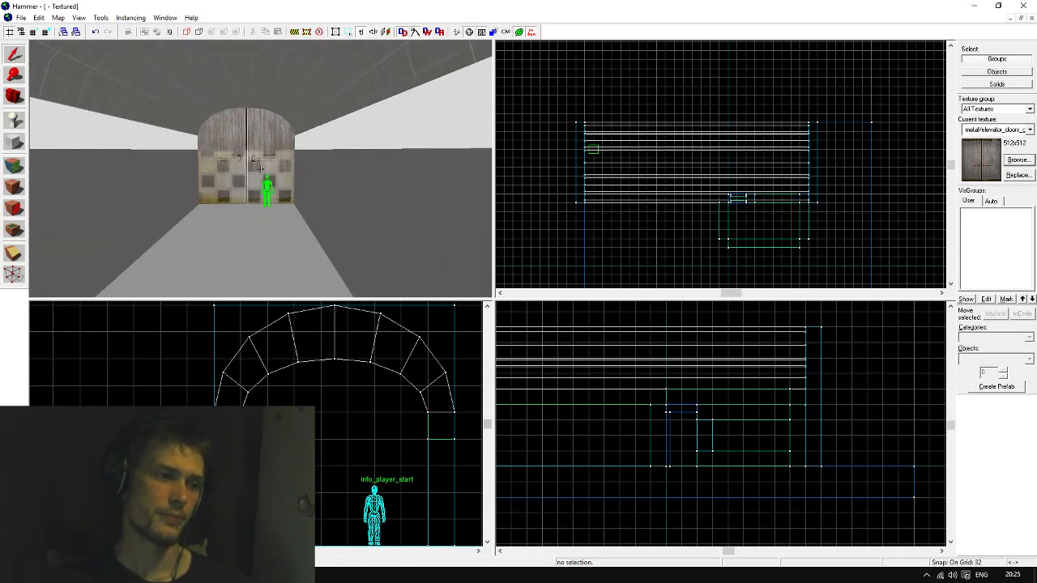
{"action": "left_click", "coordinate": [281, 212]}
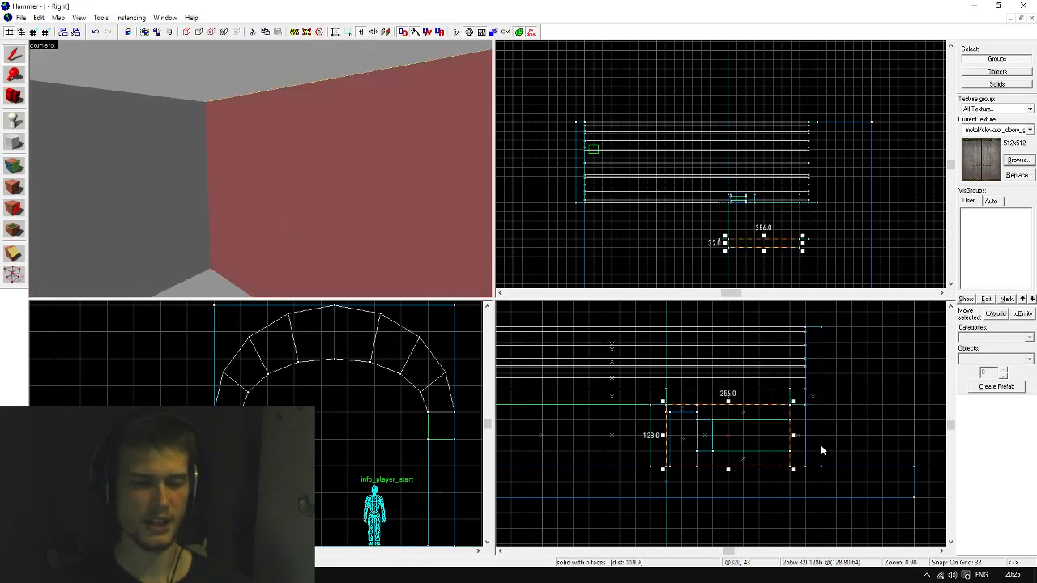
{"action": "scroll", "coordinate": [821, 446], "scroll_direction": "up", "scroll_amount": 2}
{"action": "key", "text": "z"}
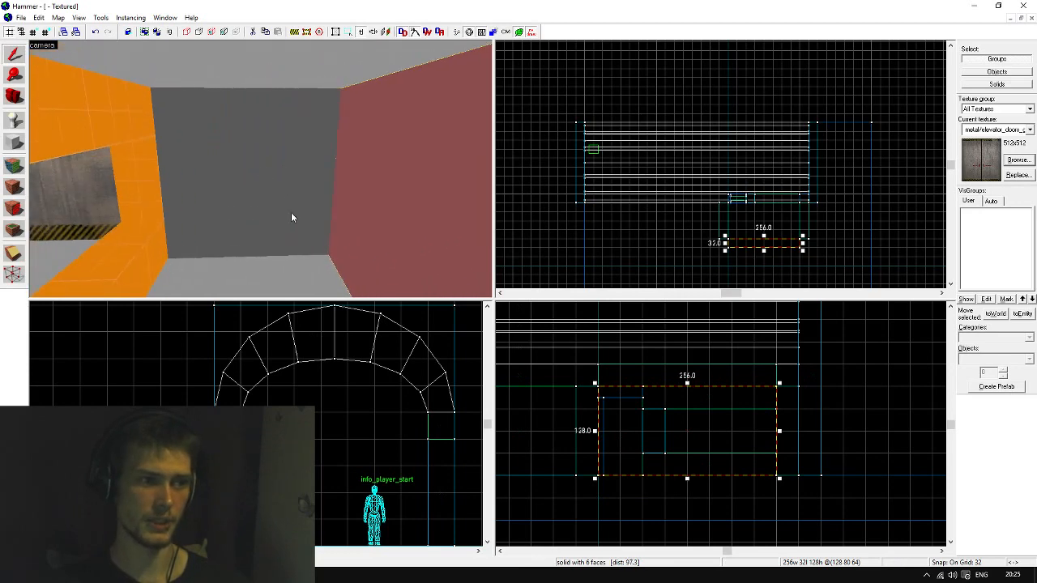
{"action": "left_click", "coordinate": [280, 144]}
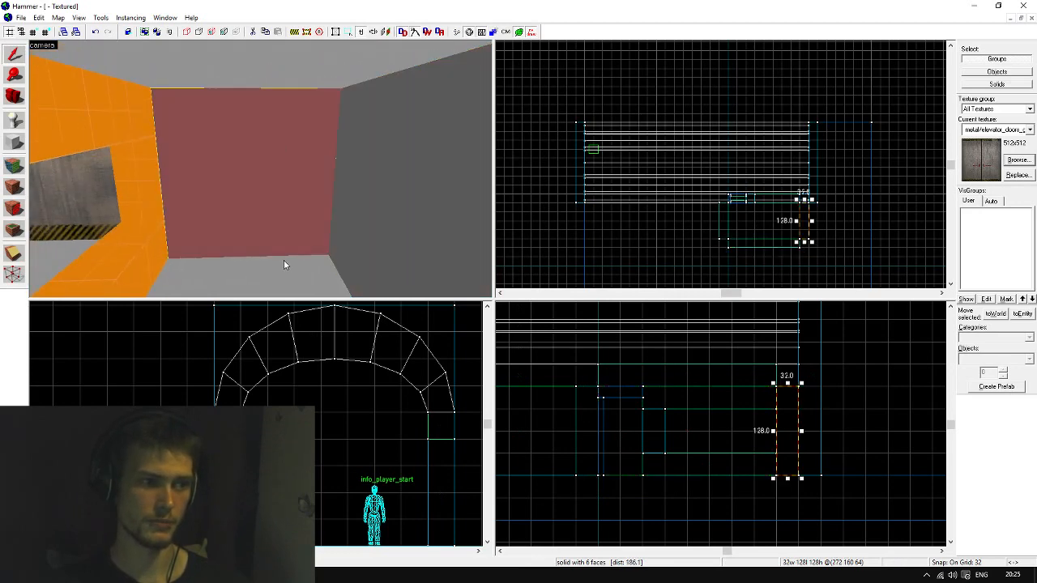
{"action": "key", "text": "z"}
{"action": "key", "text": "w"}
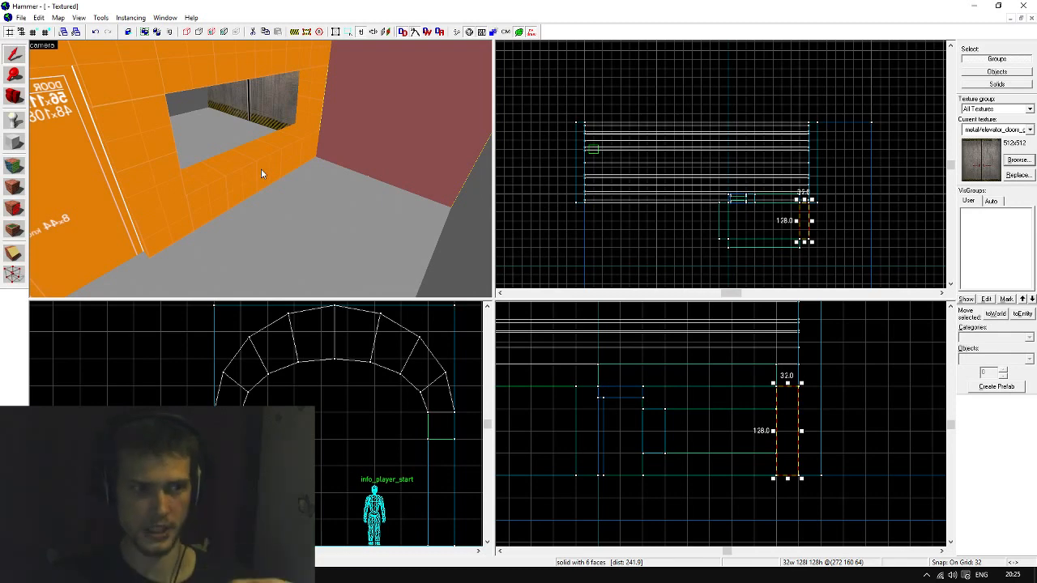
{"action": "key", "text": "z"}
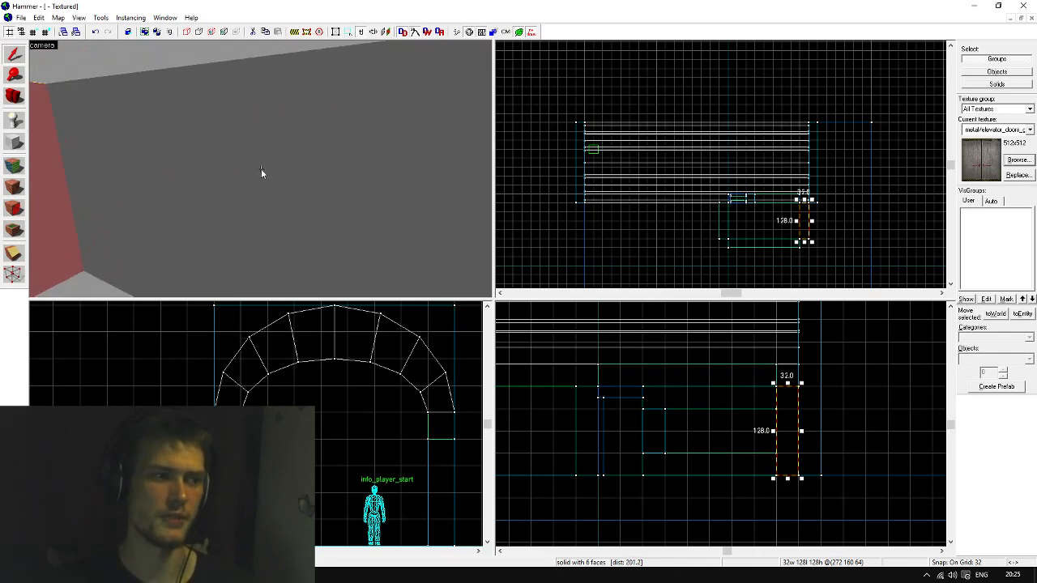
{"action": "key", "text": "z"}
{"action": "left_click", "coordinate": [283, 189]}
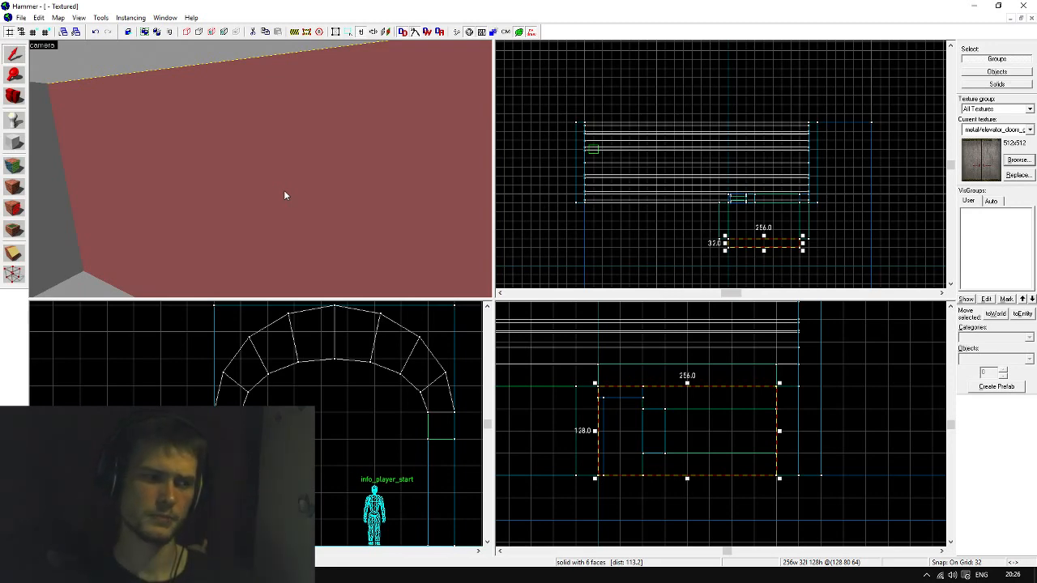
{"action": "key", "text": "z"}
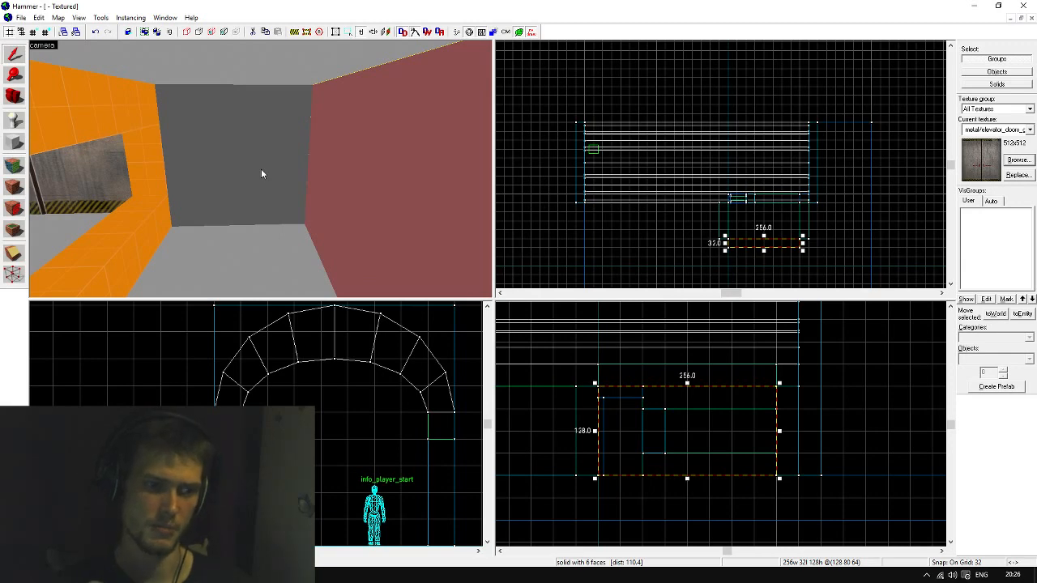
{"action": "left_click", "coordinate": [252, 130]}
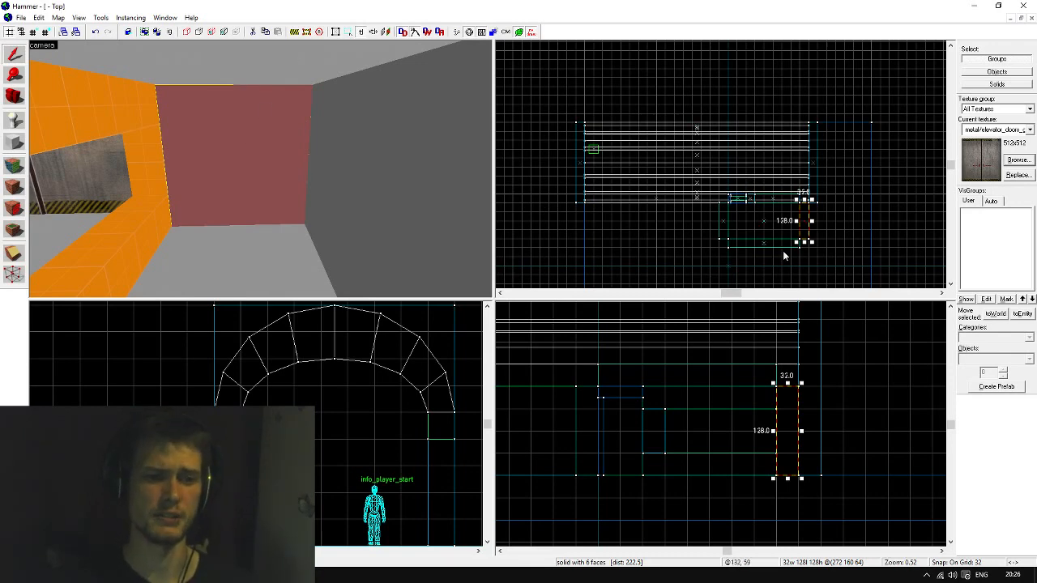
Examine the side room's end wall beside the window in the top and 3D views and clear the selection
{"action": "scroll", "coordinate": [783, 251], "scroll_direction": "up", "scroll_amount": 2}
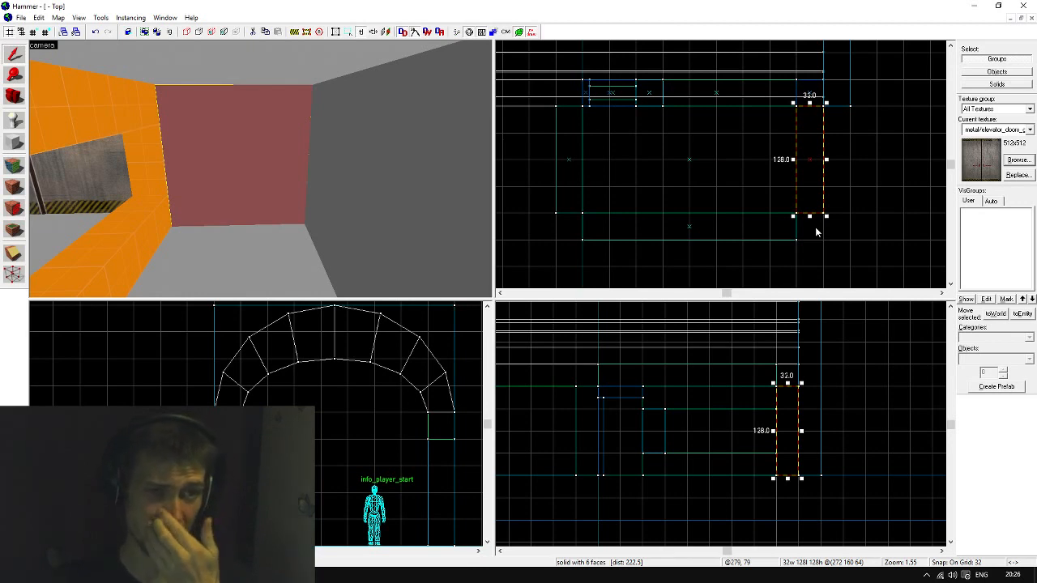
{"action": "key", "text": "z"}
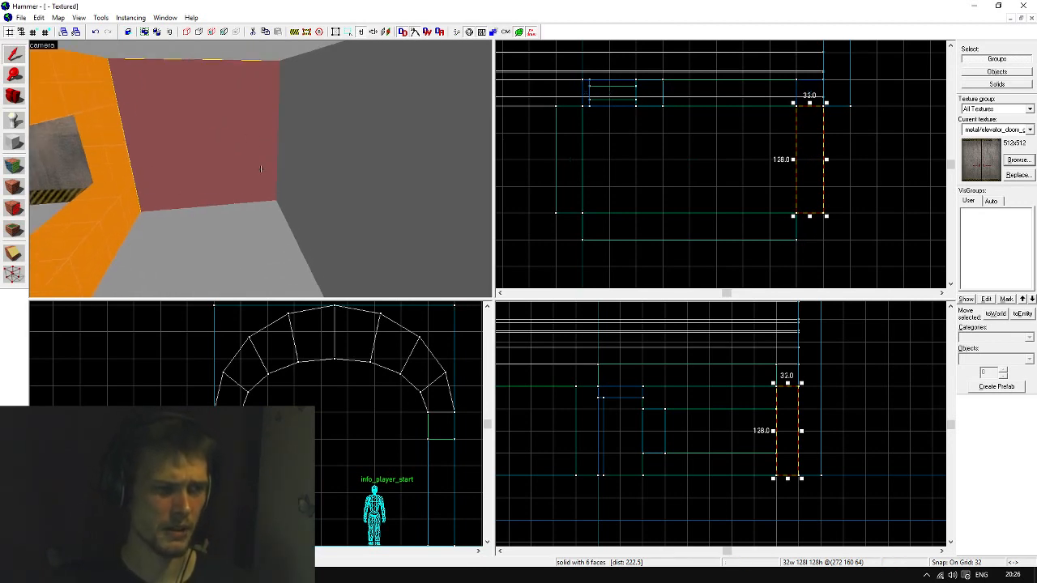
{"action": "key", "text": "w"}
{"action": "key", "text": "s"}
{"action": "key", "text": "z"}
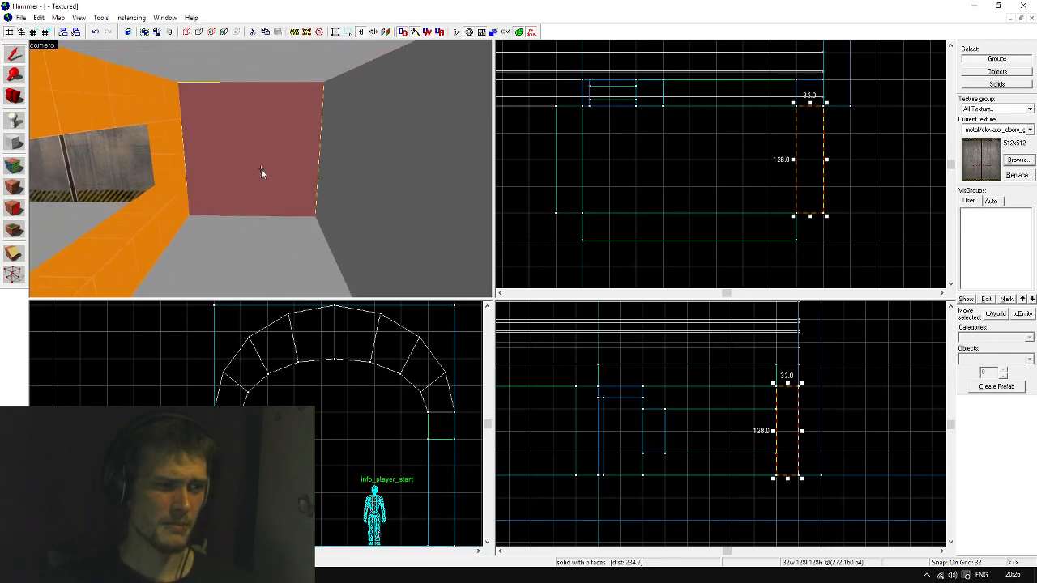
{"action": "left_click", "coordinate": [625, 199]}
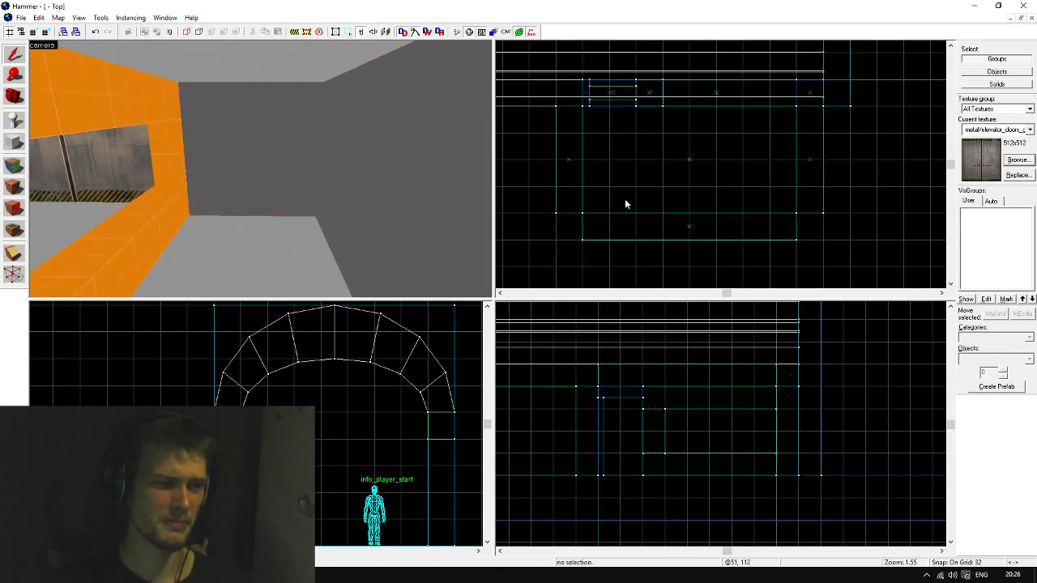
{"action": "key", "text": "z"}
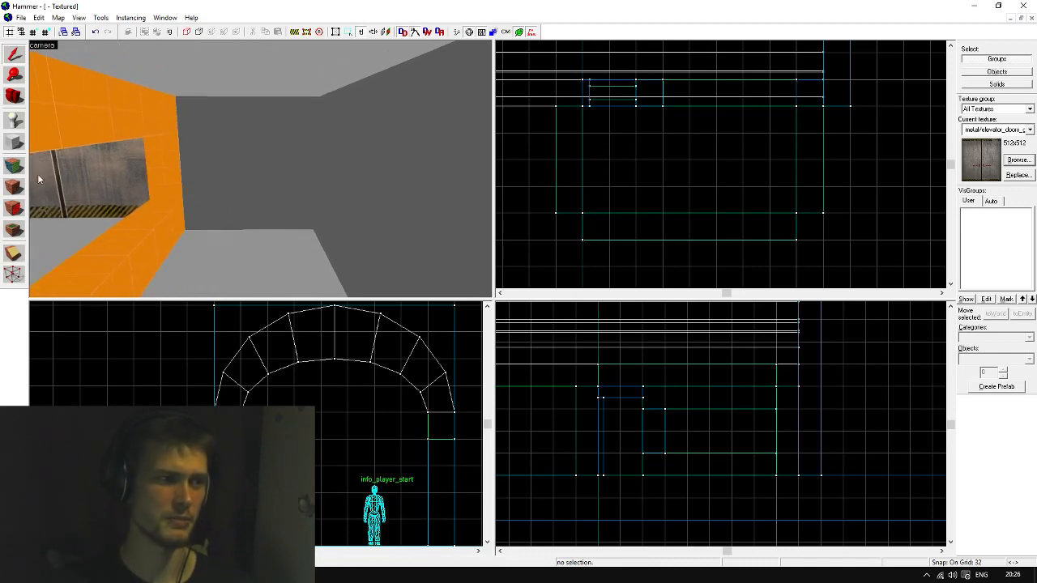
{"action": "key", "text": "z"}
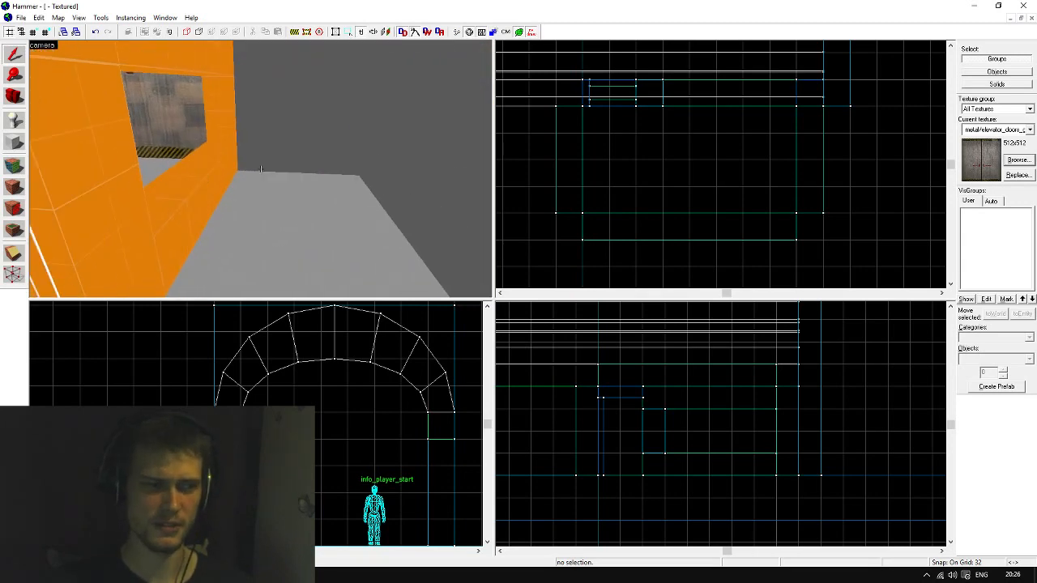
Select the side room's end wall near the window and lower its top edge so the wall is 64 units high
{"action": "left_click", "coordinate": [224, 163]}
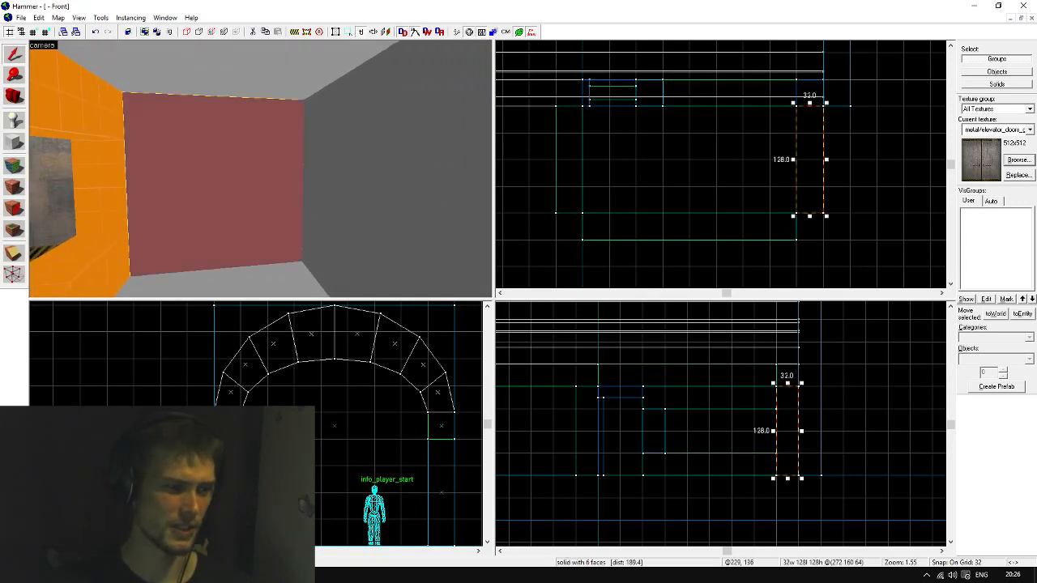
{"action": "scroll", "coordinate": [208, 364], "scroll_direction": "up", "scroll_amount": 5}
{"action": "left_click_drag", "start_coordinate": [208, 360], "coordinate": [206, 434]}
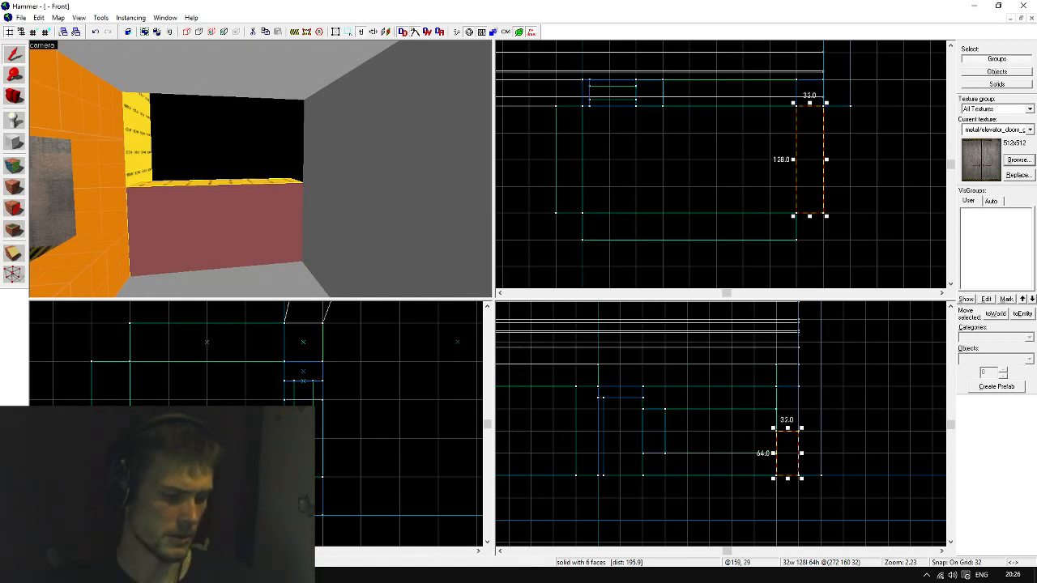
Copy the lowered wall directly above itself and shorten the copy to 64 units, leaving a square opening in the upper corner away from the window
{"action": "left_click_drag", "start_coordinate": [220, 491], "coordinate": [220, 423], "text": "shift"}
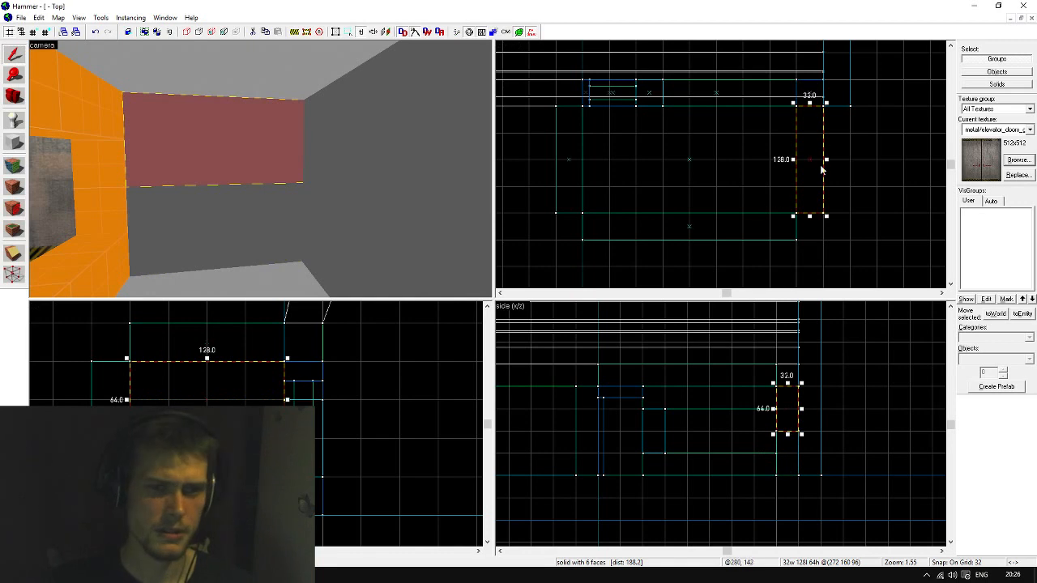
{"action": "left_click_drag", "start_coordinate": [810, 217], "coordinate": [806, 175]}
{"action": "key", "text": "Escape"}
{"action": "key", "text": "z"}
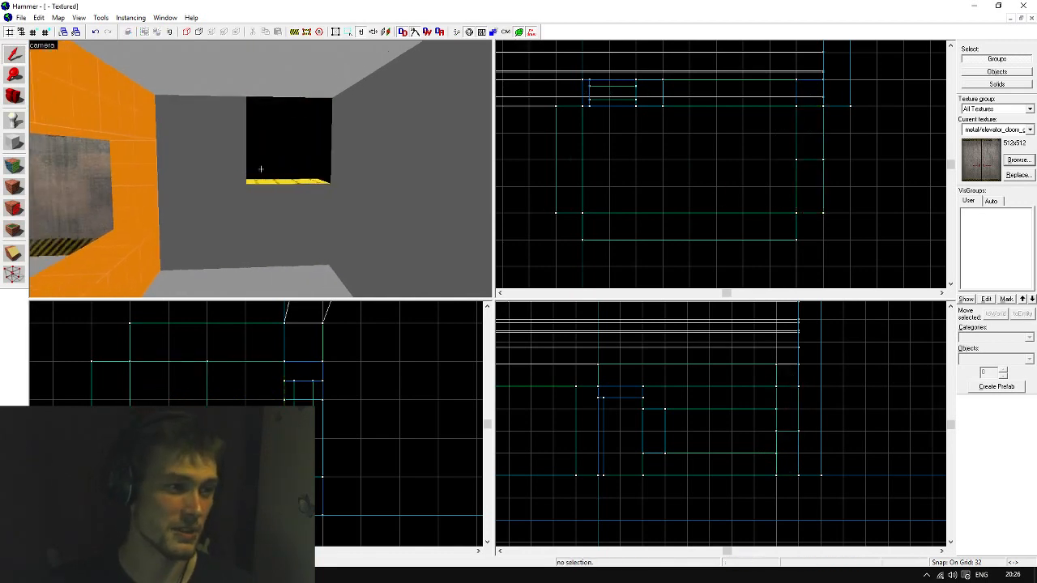
{"action": "key", "text": "w"}
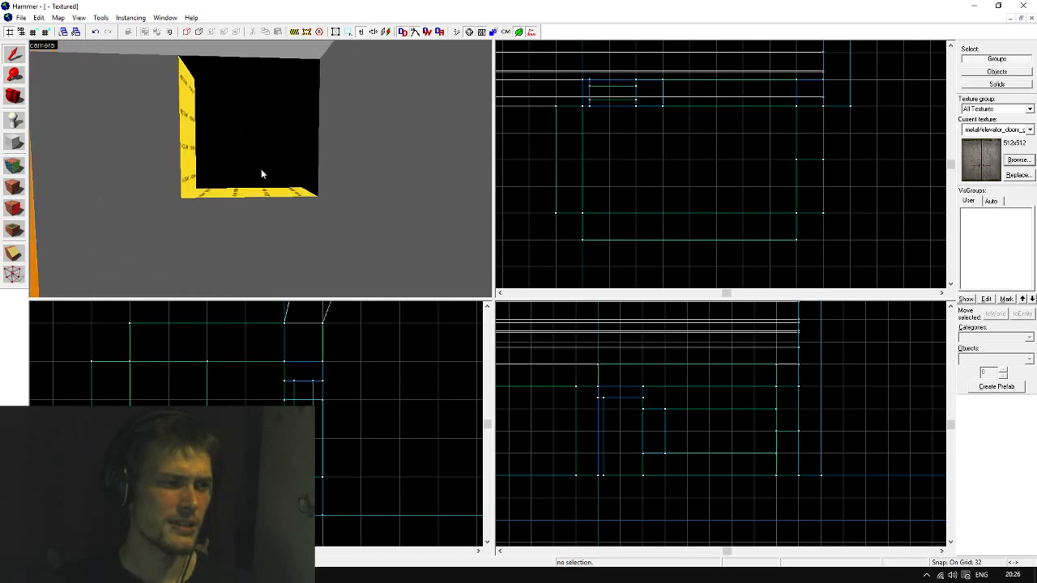
Choose the tools/toolsnodraw texture and outline a new block 224 by 64 units extending outward from the wall opening
{"action": "key", "text": "shift+b"}
{"action": "left_click", "coordinate": [1012, 131]}
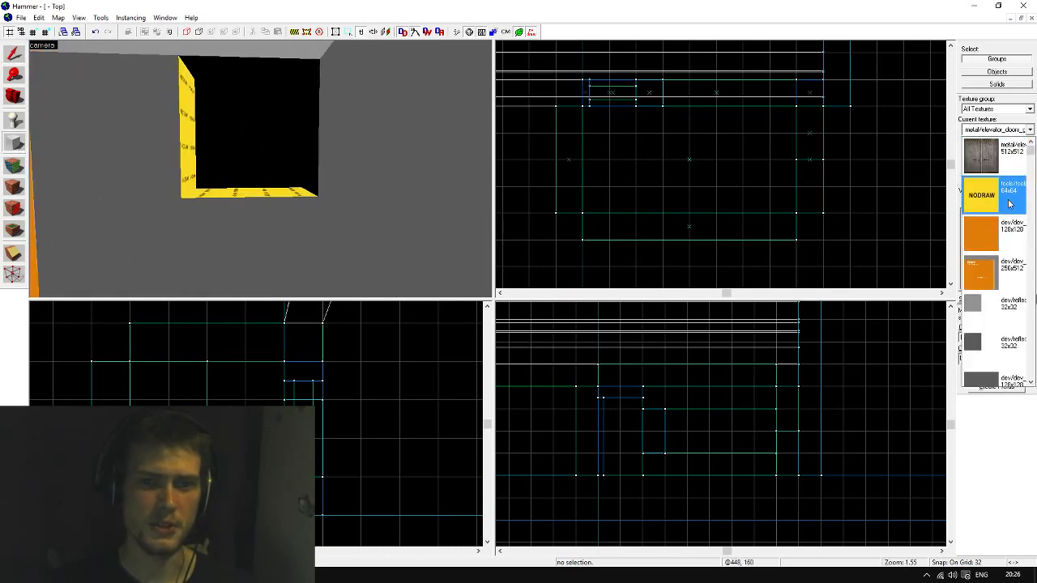
{"action": "left_click", "coordinate": [1004, 192]}
{"action": "scroll", "coordinate": [776, 167], "scroll_direction": "up", "scroll_amount": 2}
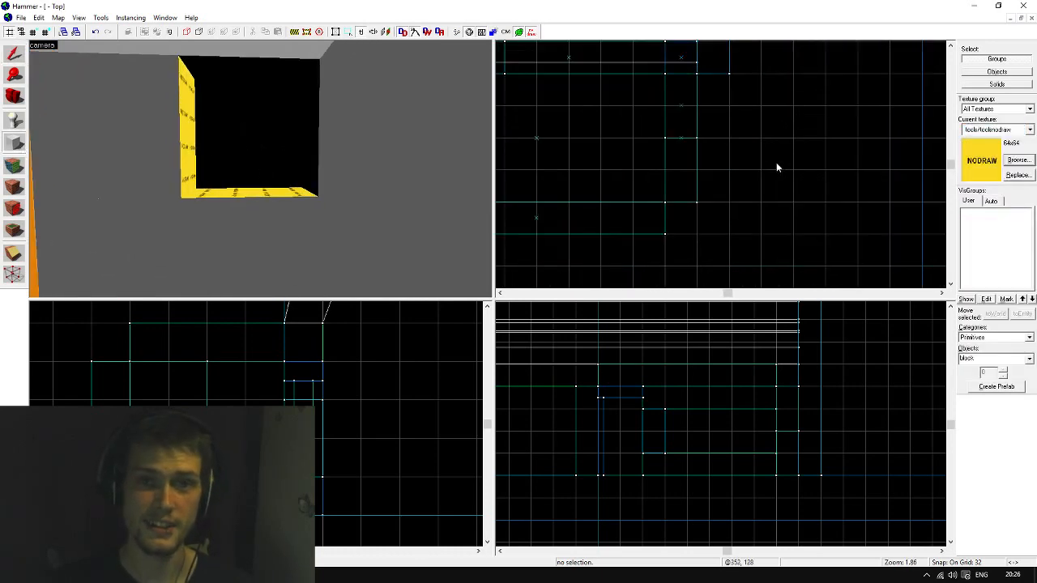
{"action": "scroll", "coordinate": [669, 179], "scroll_direction": "down", "scroll_amount": 2}
{"action": "scroll", "coordinate": [858, 150], "scroll_direction": "up", "scroll_amount": 2}
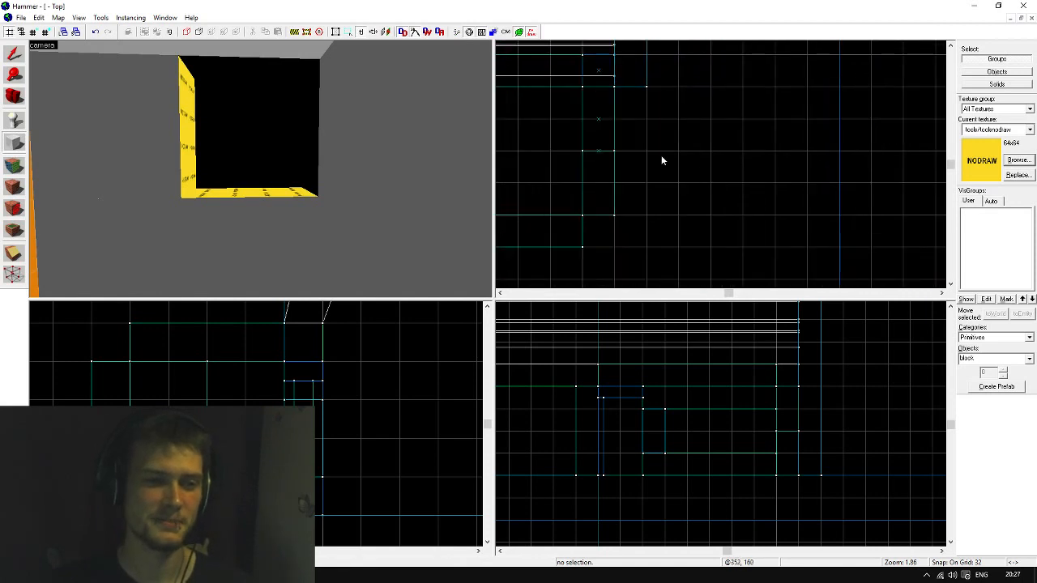
{"action": "left_click_drag", "start_coordinate": [615, 150], "coordinate": [844, 220]}
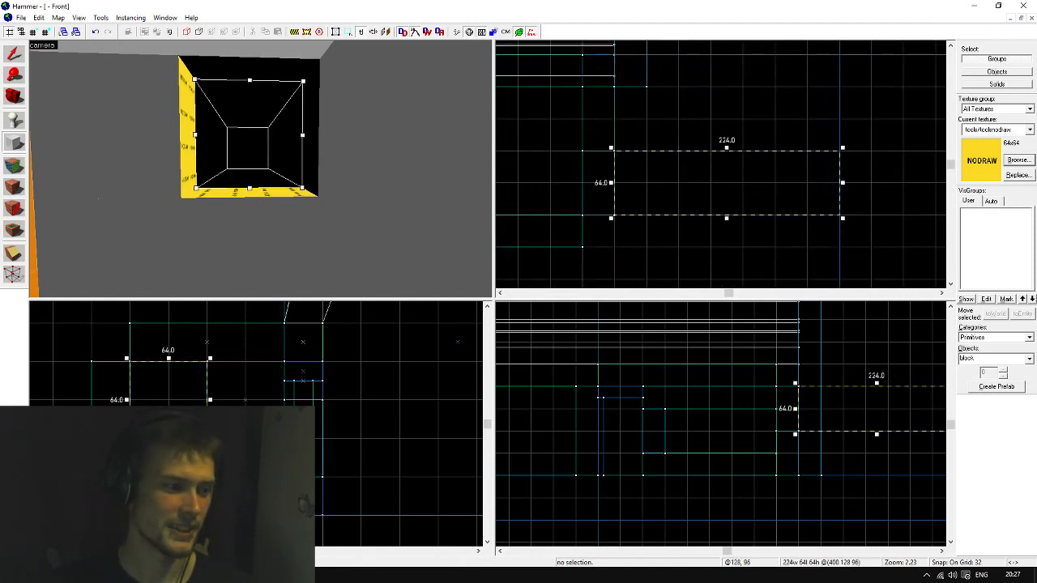
Make the block outline 32 units high, place it just below the opening's bottom edge, and create it as the passage floor
{"action": "left_click_drag", "start_coordinate": [168, 410], "coordinate": [169, 448]}
{"action": "left_click_drag", "start_coordinate": [170, 396], "coordinate": [170, 435]}
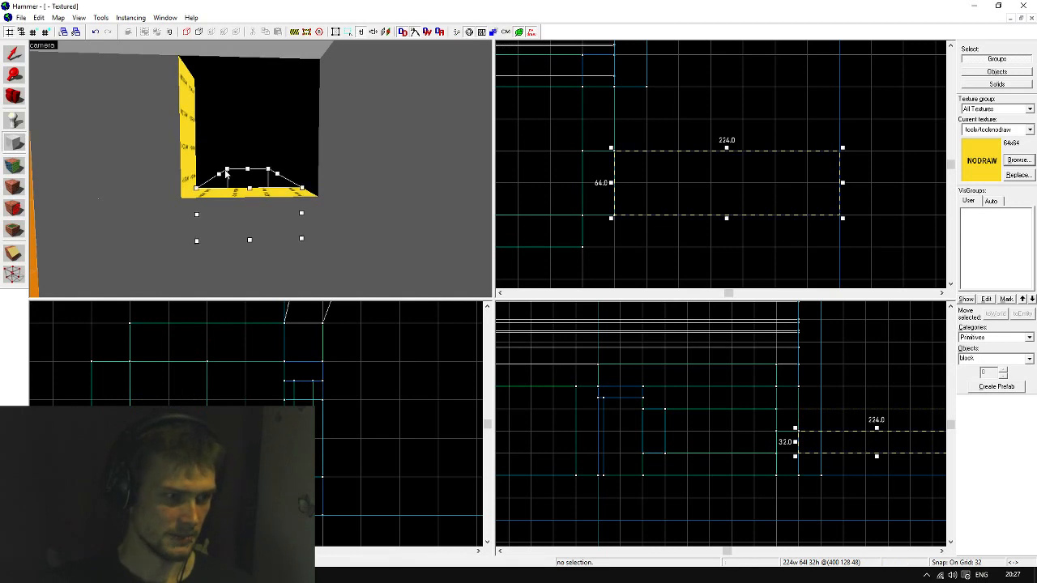
{"action": "key", "text": "z"}
{"action": "key", "text": "w"}
{"action": "key", "text": "s"}
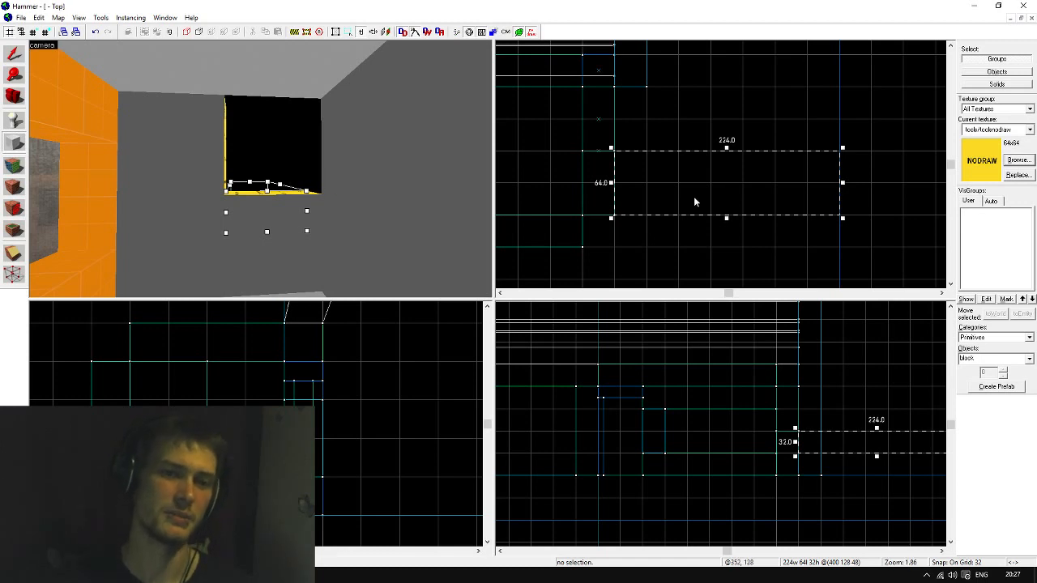
{"action": "key", "text": "Return"}
{"action": "left_click", "coordinate": [12, 53]}
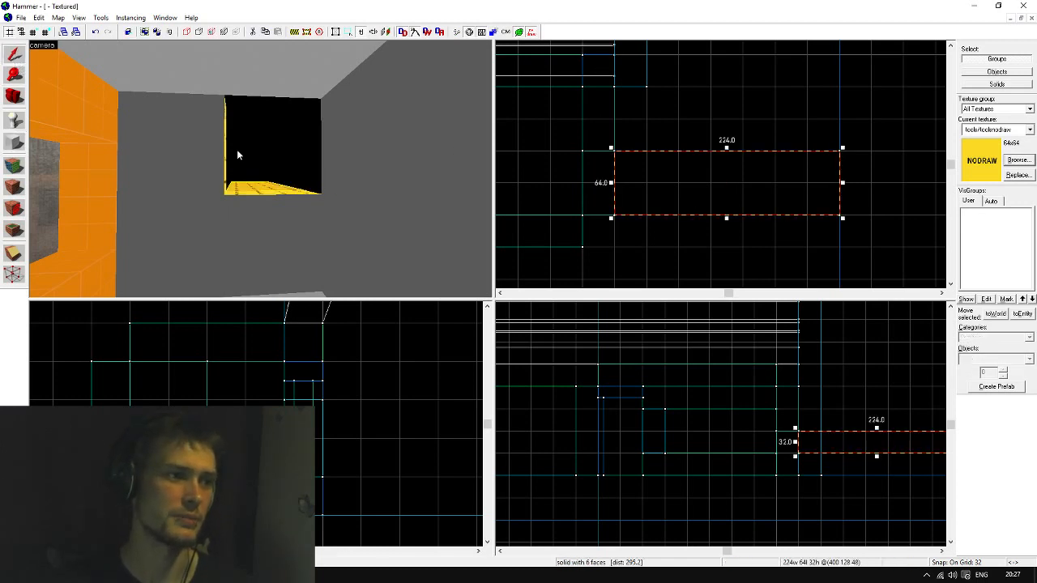
Copy the passage floor block above the opening as a ceiling and extend it over the room's end wall to 256 units long
{"action": "left_click_drag", "start_coordinate": [167, 443], "coordinate": [167, 342]}
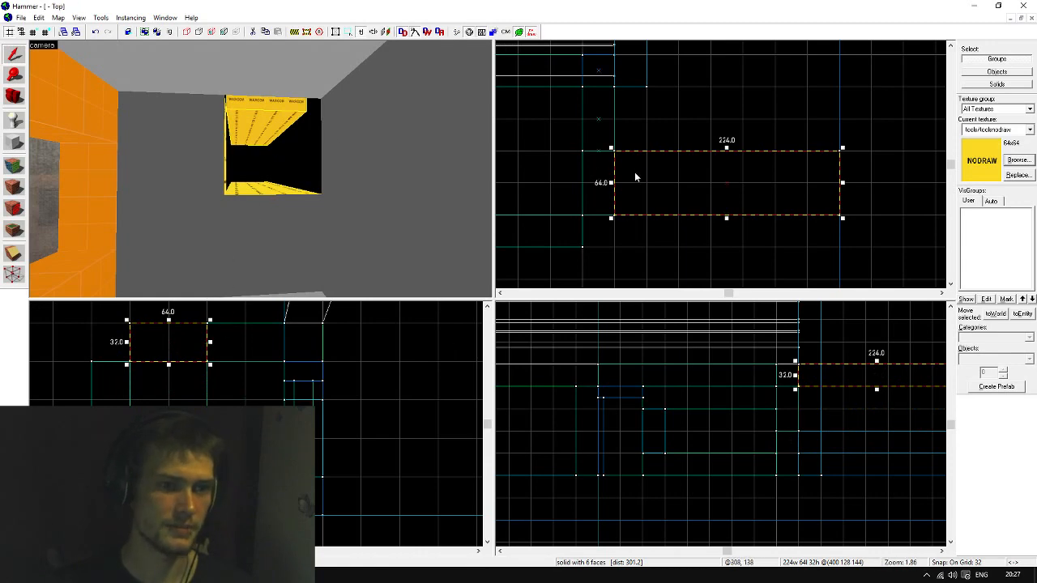
{"action": "key", "text": "z"}
{"action": "key", "text": "w"}
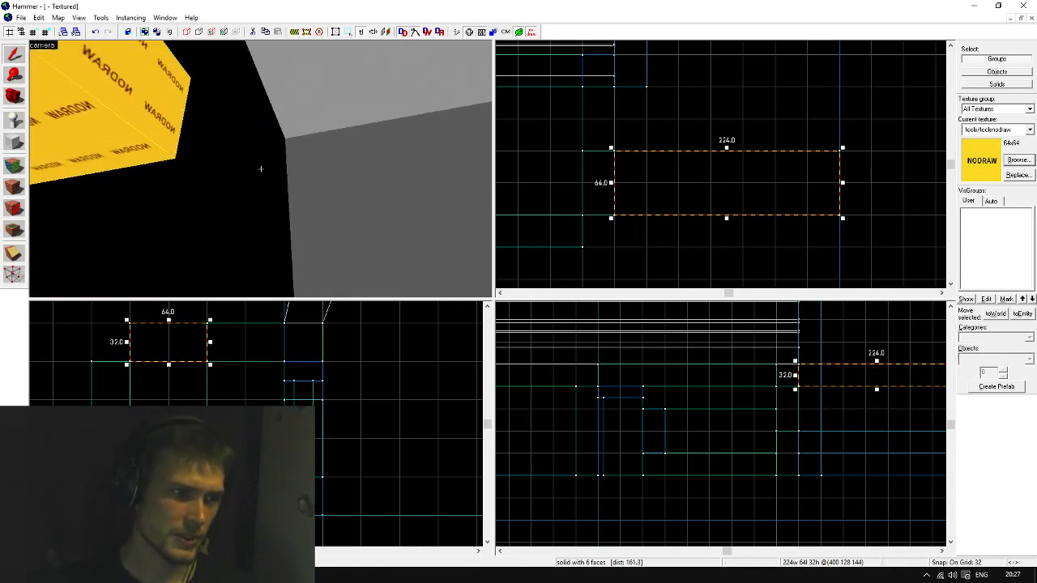
{"action": "key", "text": "s"}
{"action": "key", "text": "z"}
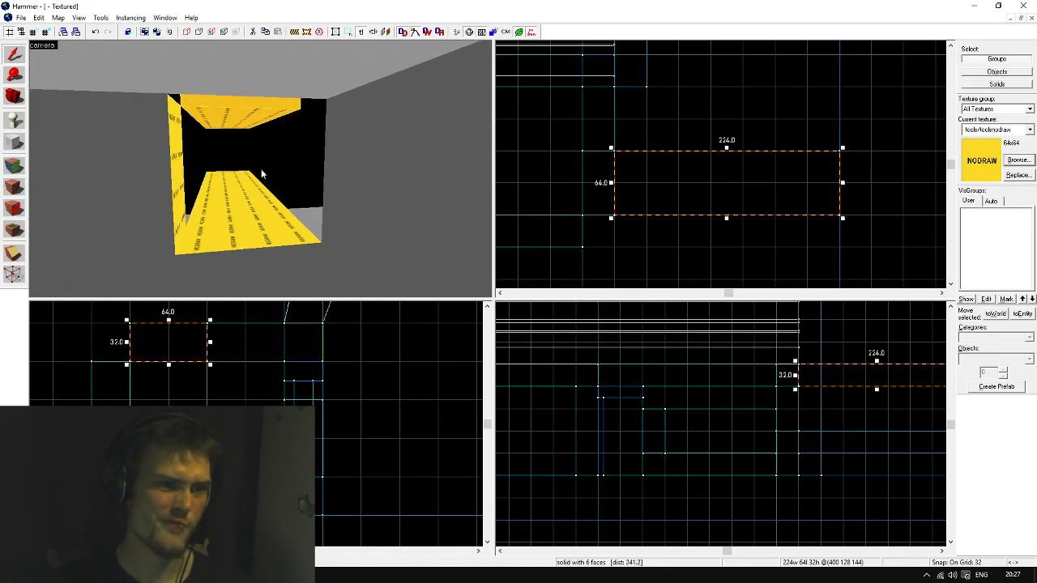
{"action": "left_click_drag", "start_coordinate": [614, 185], "coordinate": [589, 179]}
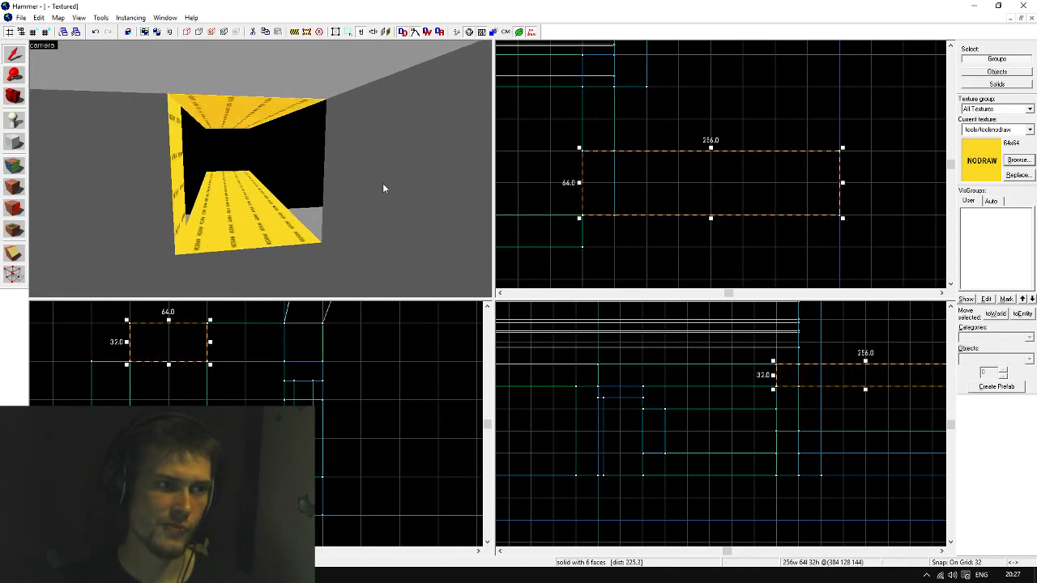
Outline a new nodraw block 224 units long and 64 units high in the side view, between the passage's floor and ceiling
{"action": "left_click", "coordinate": [15, 166]}
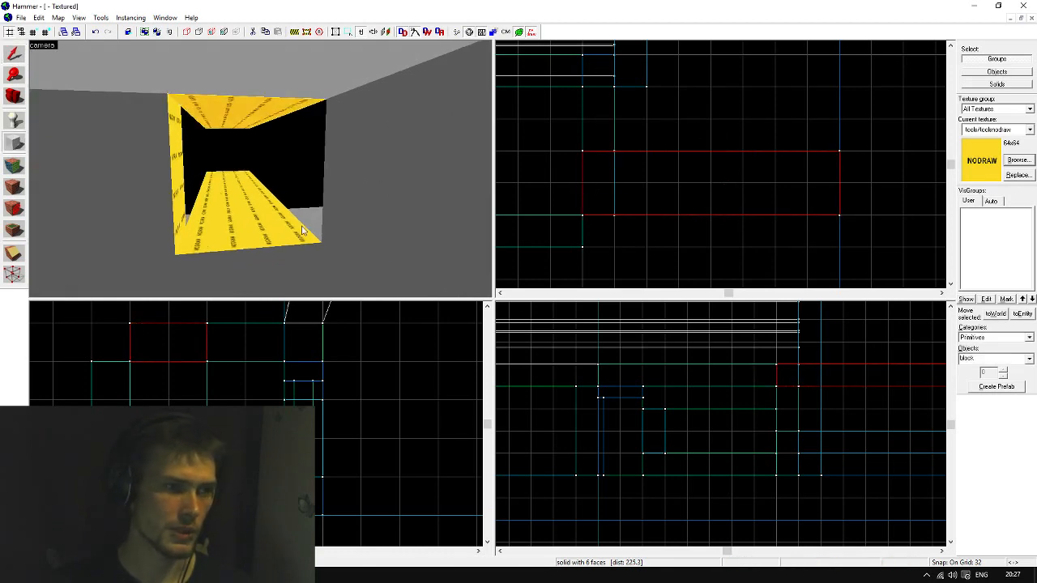
{"action": "left_click_drag", "start_coordinate": [619, 127], "coordinate": [836, 142]}
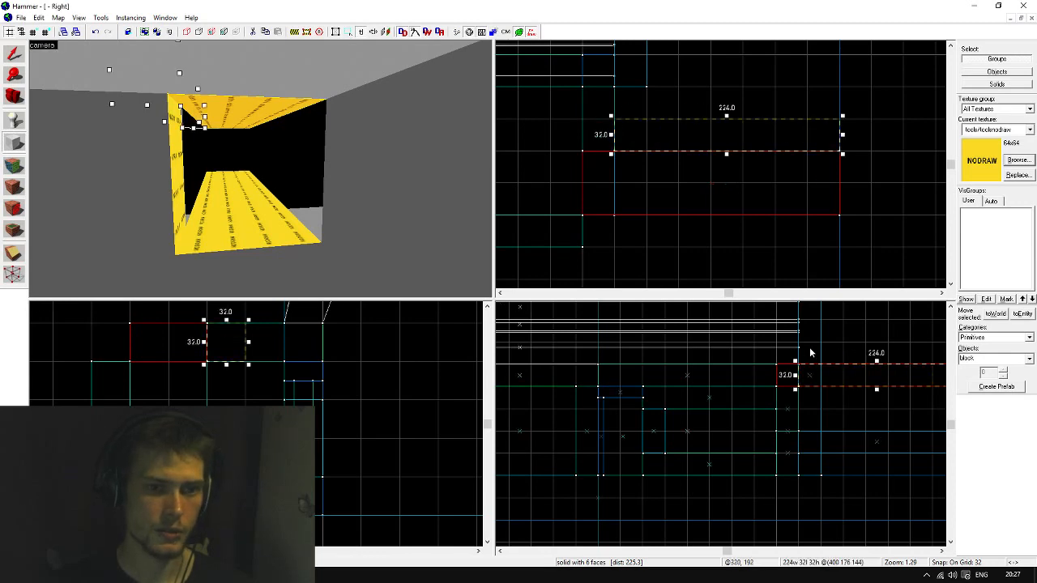
{"action": "scroll", "coordinate": [722, 383], "scroll_direction": "down", "scroll_amount": 4}
{"action": "scroll", "coordinate": [859, 383], "scroll_direction": "up", "scroll_amount": 4}
{"action": "left_click_drag", "start_coordinate": [767, 380], "coordinate": [759, 395]}
{"action": "left_click", "coordinate": [729, 412]}
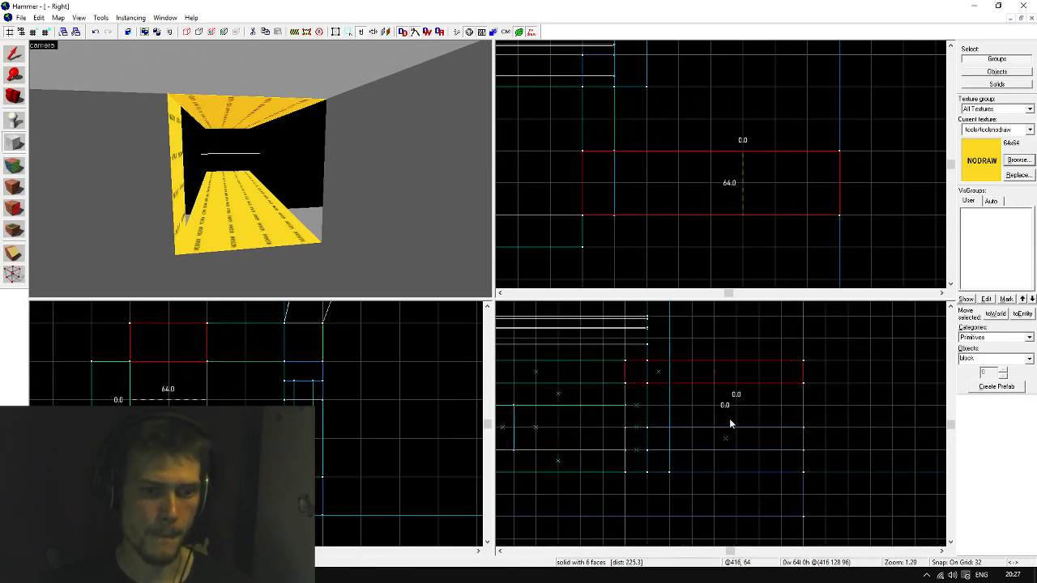
{"action": "left_click_drag", "start_coordinate": [802, 382], "coordinate": [651, 435]}
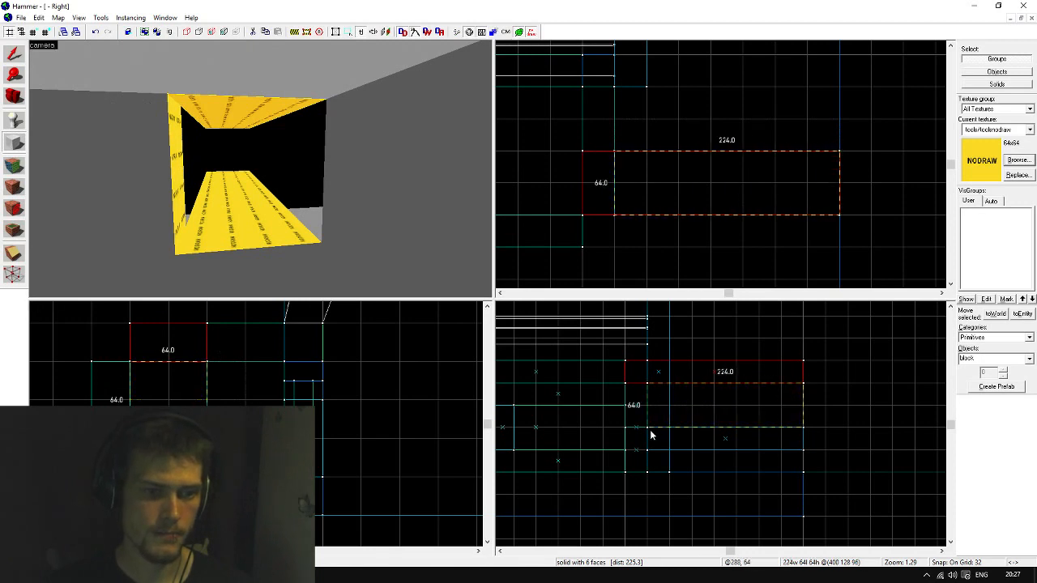
Build a 224 × 32 × 64 nodraw side wall for the duct and copy it to the opposite side as a 256-unit wall
{"action": "left_click_drag", "start_coordinate": [715, 183], "coordinate": [720, 145]}
{"action": "key", "text": "Return"}
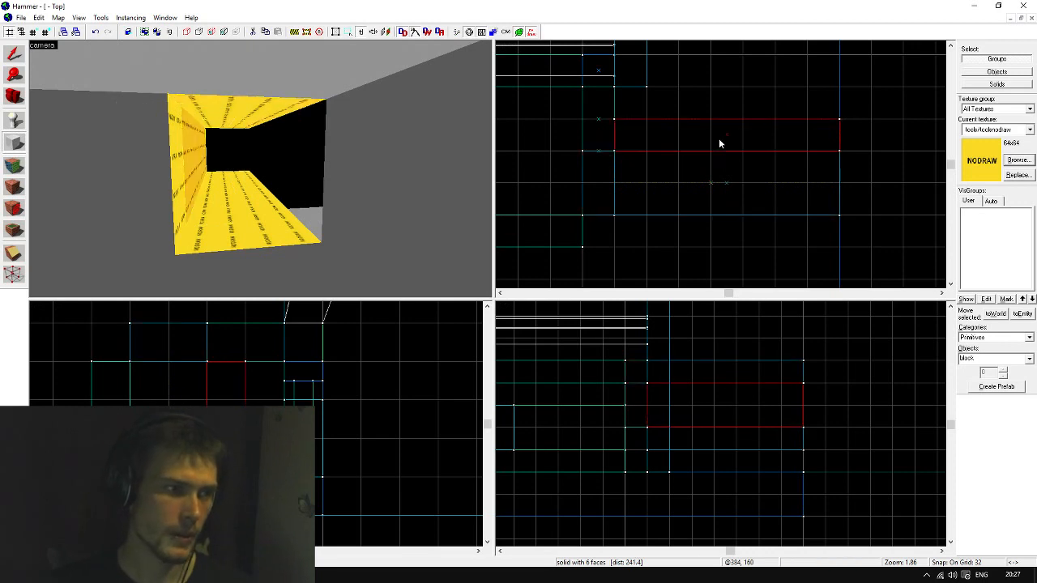
{"action": "left_click", "coordinate": [15, 52]}
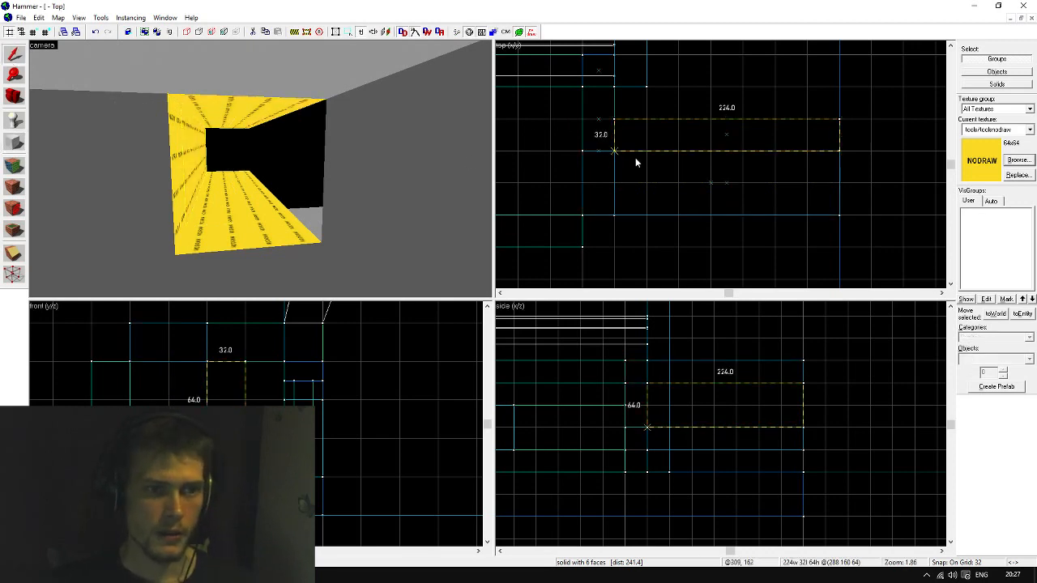
{"action": "left_click_drag", "start_coordinate": [636, 155], "coordinate": [585, 232]}
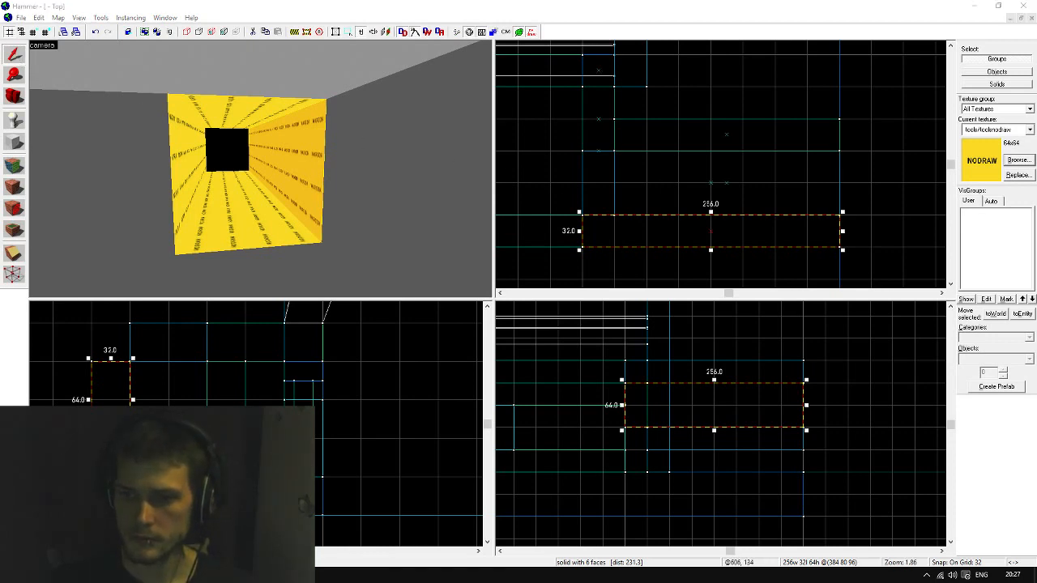
Browse the vent, metal and duct textures for the duct's right inner wall and choose metal/cel_metal_c2a3b_ductdirty
{"action": "key", "text": "z"}
{"action": "key", "text": "s"}
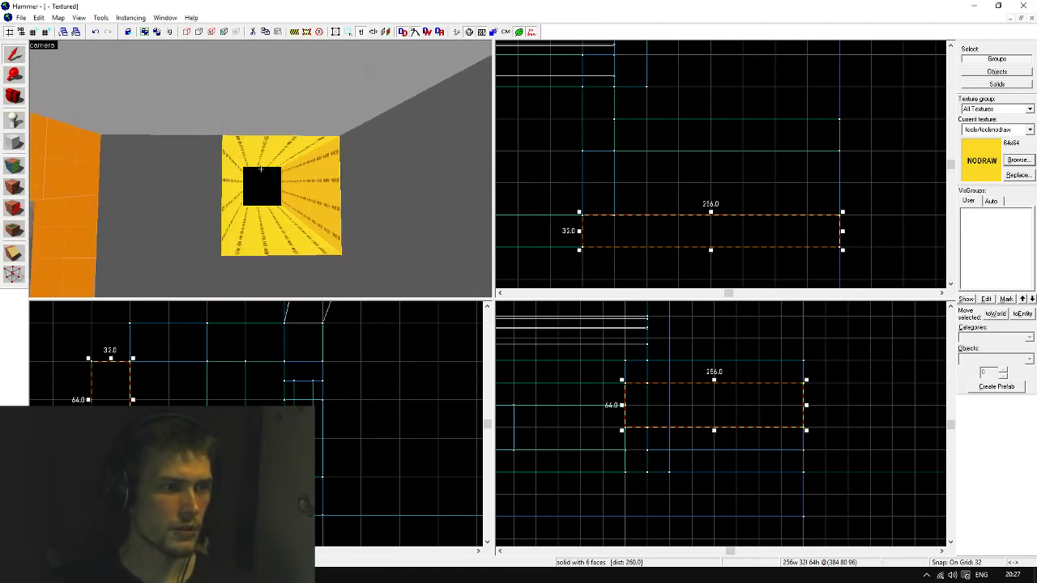
{"action": "key", "text": "w"}
{"action": "key", "text": "z"}
{"action": "key", "text": "shift+a"}
{"action": "left_click", "coordinate": [489, 326]}
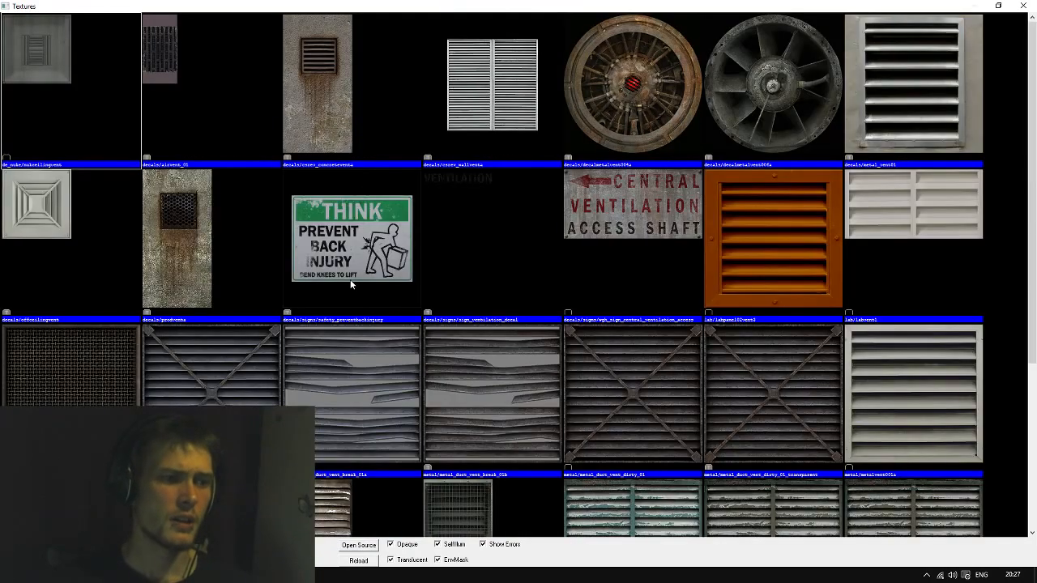
{"action": "left_click", "coordinate": [350, 279]}
{"action": "scroll", "coordinate": [384, 275], "scroll_direction": "down", "scroll_amount": 3}
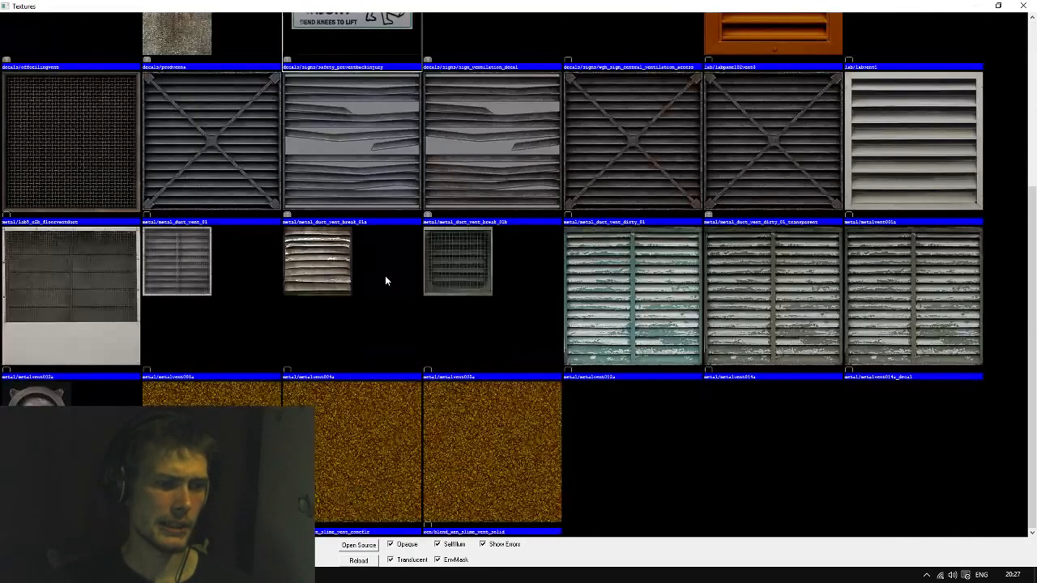
{"action": "scroll", "coordinate": [386, 281], "scroll_direction": "up", "scroll_amount": 3}
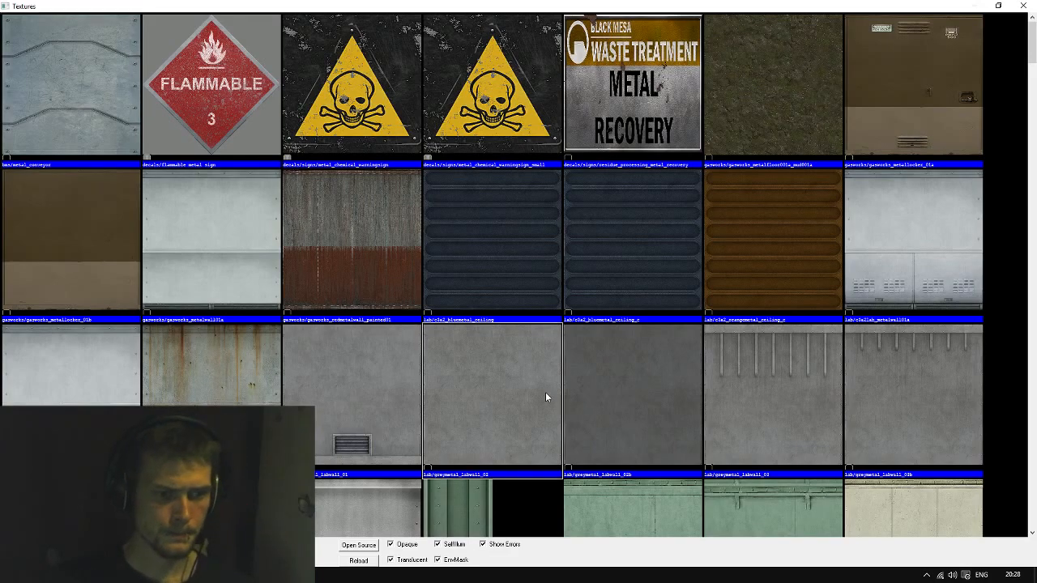
{"action": "scroll", "coordinate": [549, 397], "scroll_direction": "down", "scroll_amount": 10}
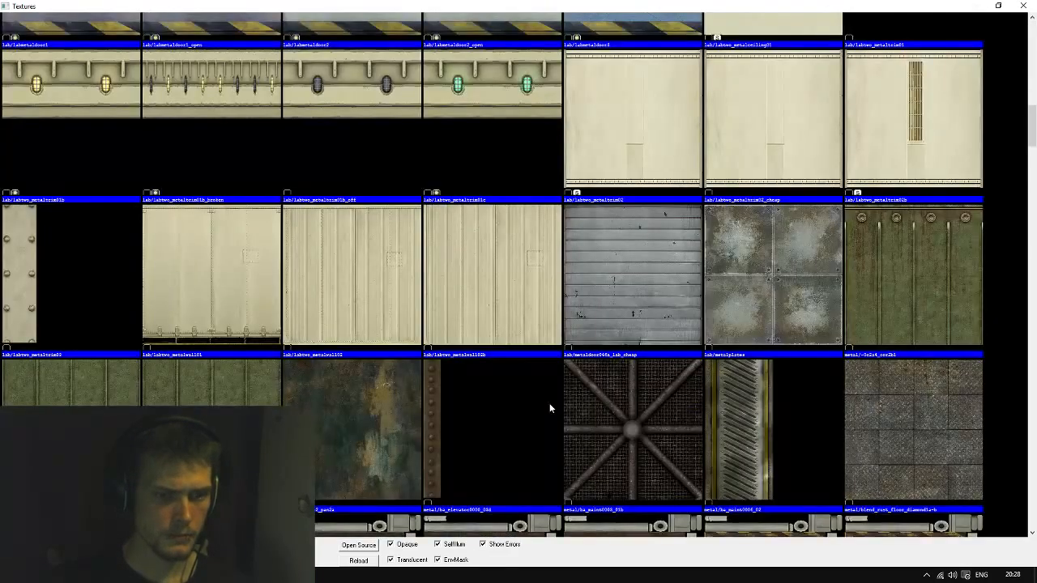
{"action": "scroll", "coordinate": [550, 408], "scroll_direction": "down", "scroll_amount": 10}
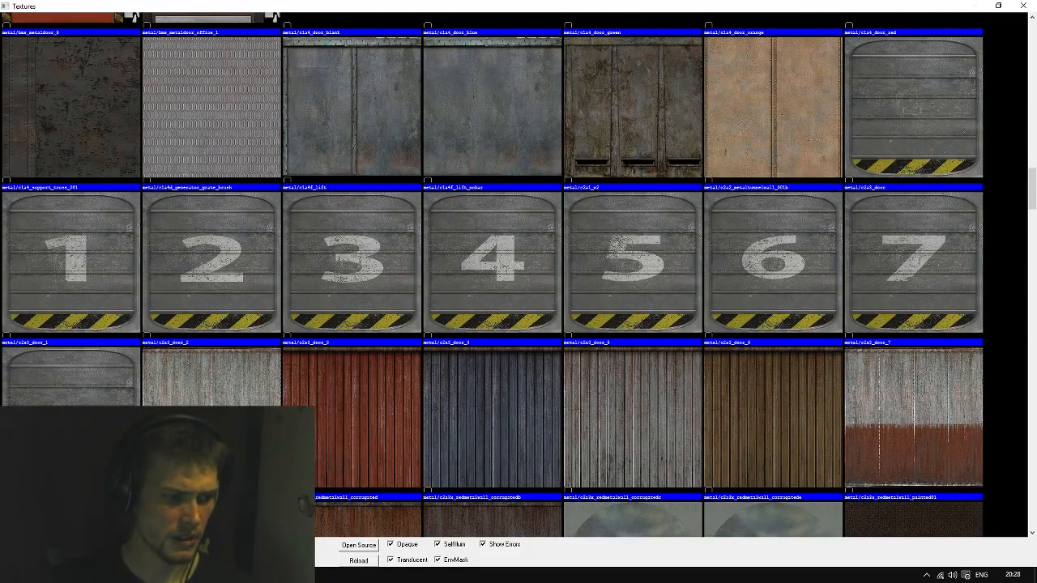
{"action": "scroll", "coordinate": [519, 276], "scroll_direction": "up", "scroll_amount": 15}
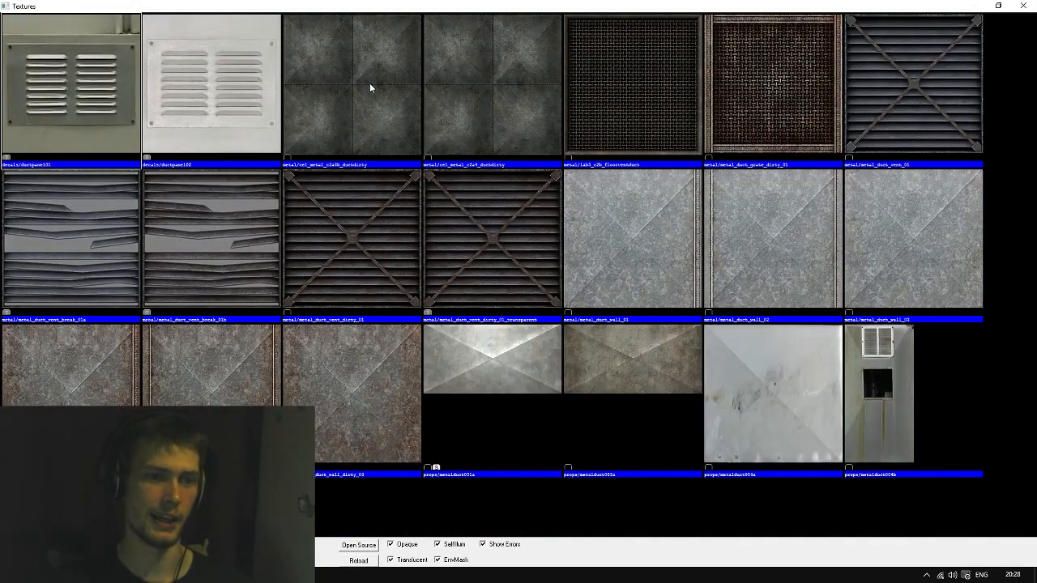
{"action": "double_click", "coordinate": [371, 78]}
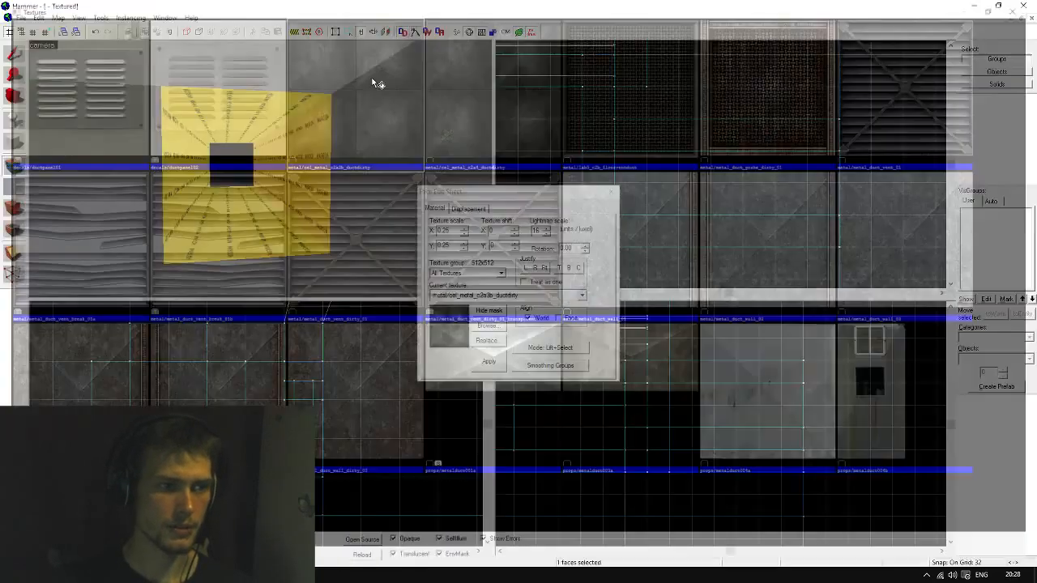
Apply the dirty duct texture to the selected inner wall face and justify it to the bottom and right
{"action": "left_click", "coordinate": [489, 361]}
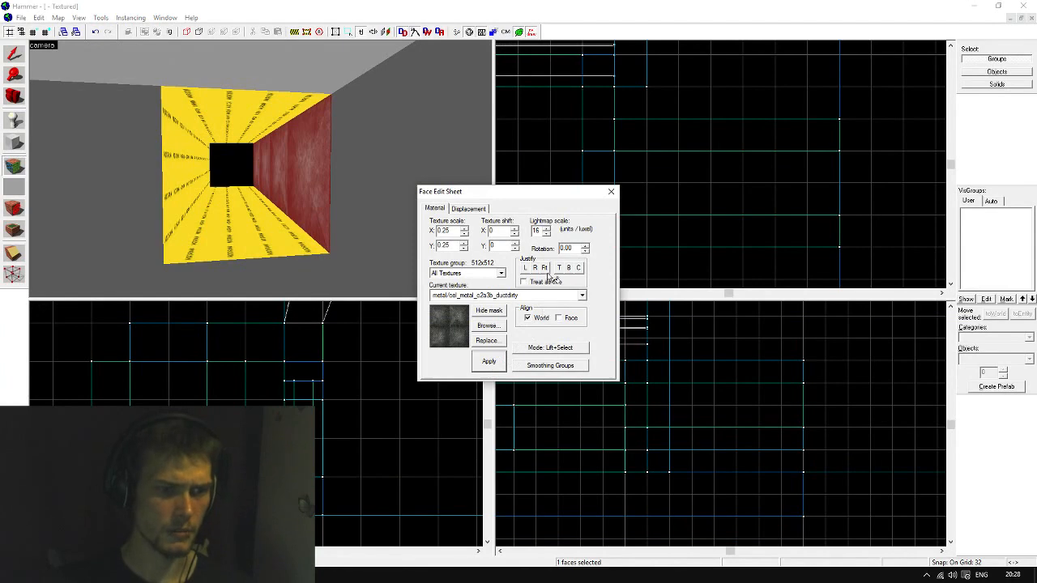
{"action": "left_click", "coordinate": [569, 268]}
{"action": "left_click", "coordinate": [534, 267]}
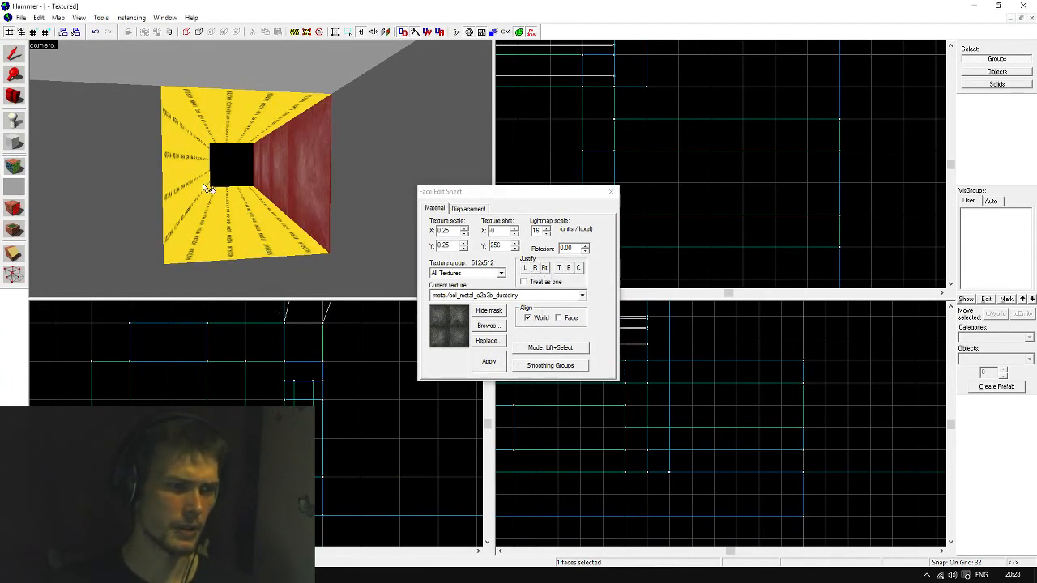
Apply the same duct texture to the duct's left inner wall and floor faces
{"action": "right_click", "coordinate": [204, 189]}
{"action": "left_click", "coordinate": [199, 190]}
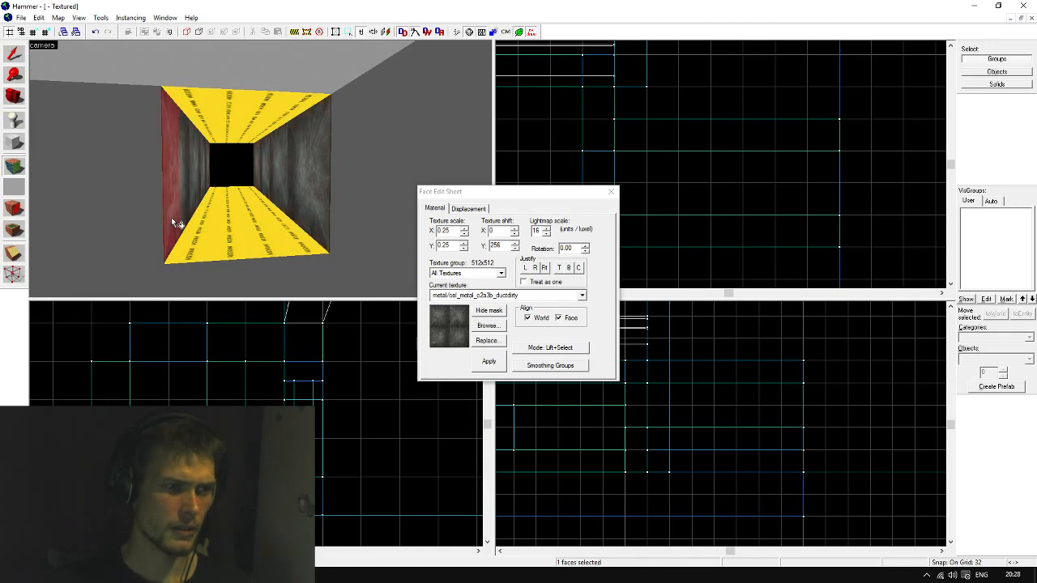
{"action": "right_click", "coordinate": [194, 258]}
{"action": "key", "text": "z"}
{"action": "key", "text": "w"}
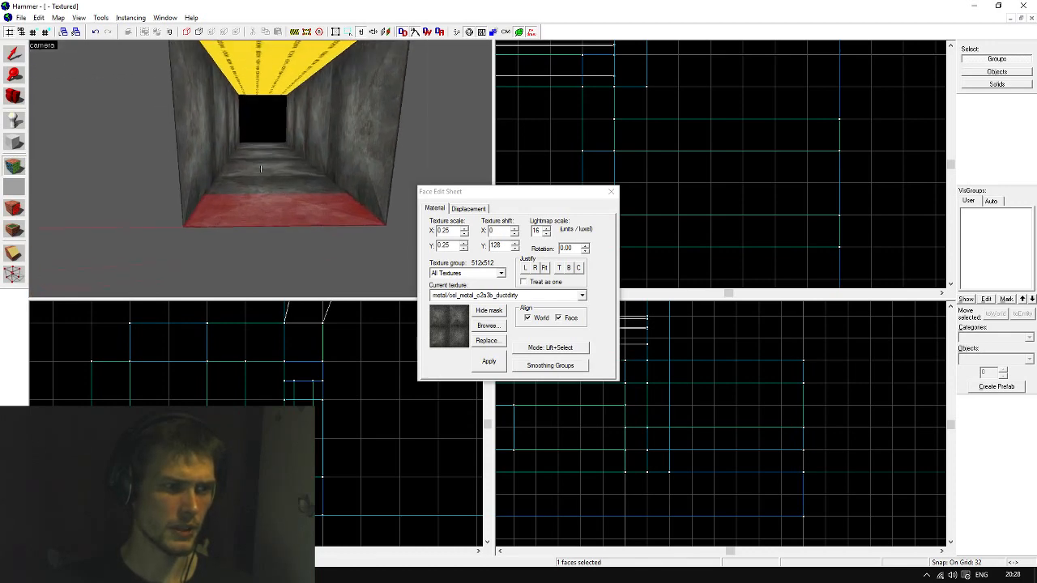
Cover the remaining ceiling faces inside the duct with the same duct texture
{"action": "key", "text": "w"}
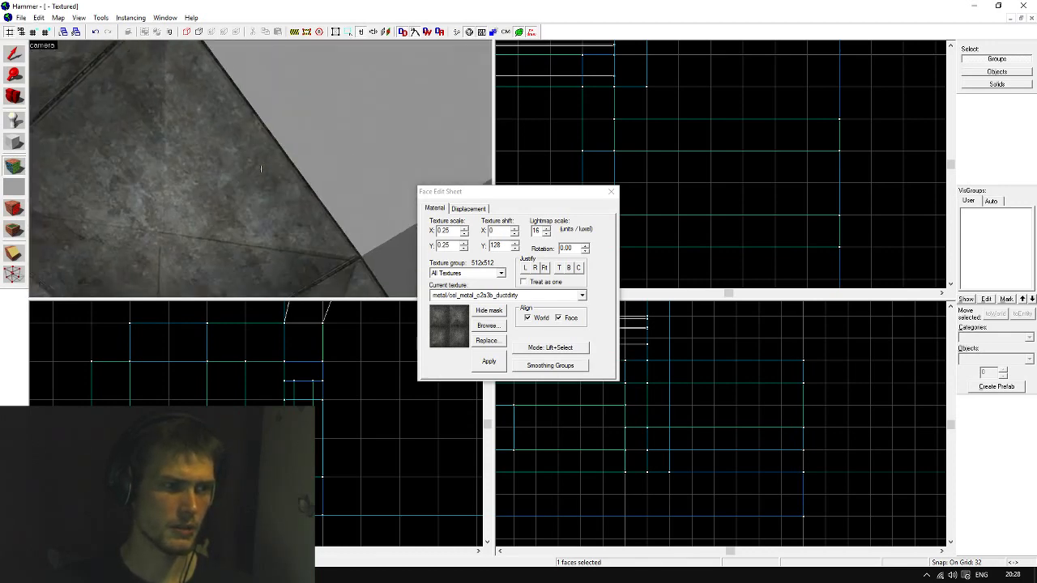
{"action": "key", "text": "s"}
{"action": "key", "text": "d"}
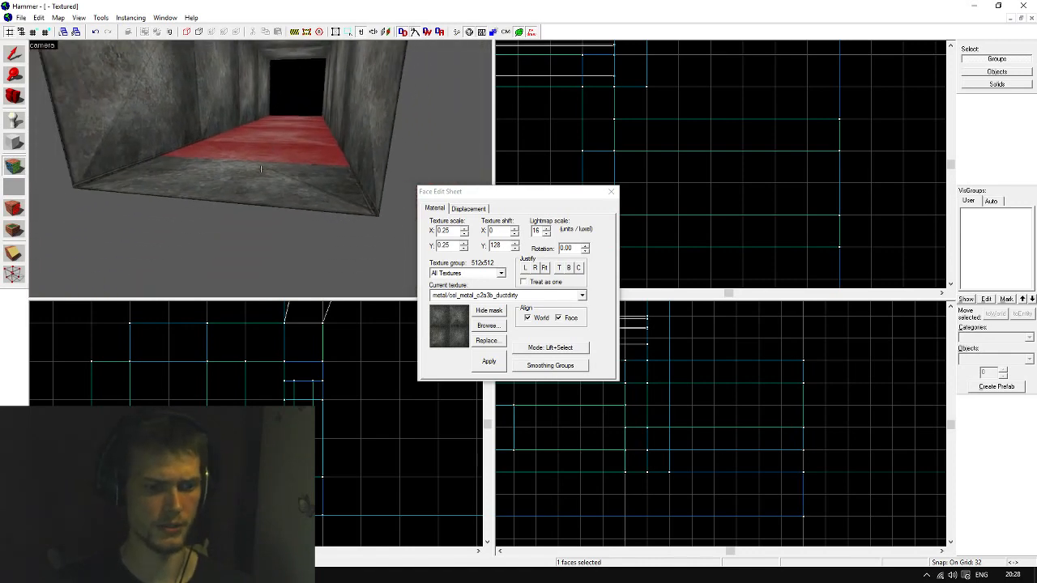
{"action": "key", "text": "s"}
{"action": "key", "text": "w"}
{"action": "key", "text": "z"}
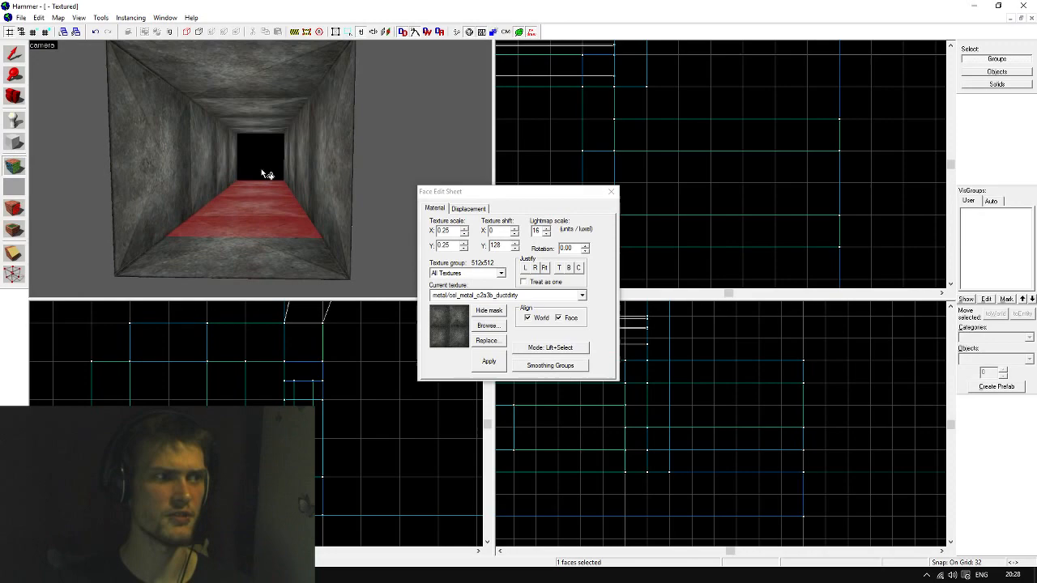
Leave face editing and examine the textured duct from inside, at its open end and from outside
{"action": "left_click", "coordinate": [18, 55]}
{"action": "key", "text": "z"}
{"action": "key", "text": "w"}
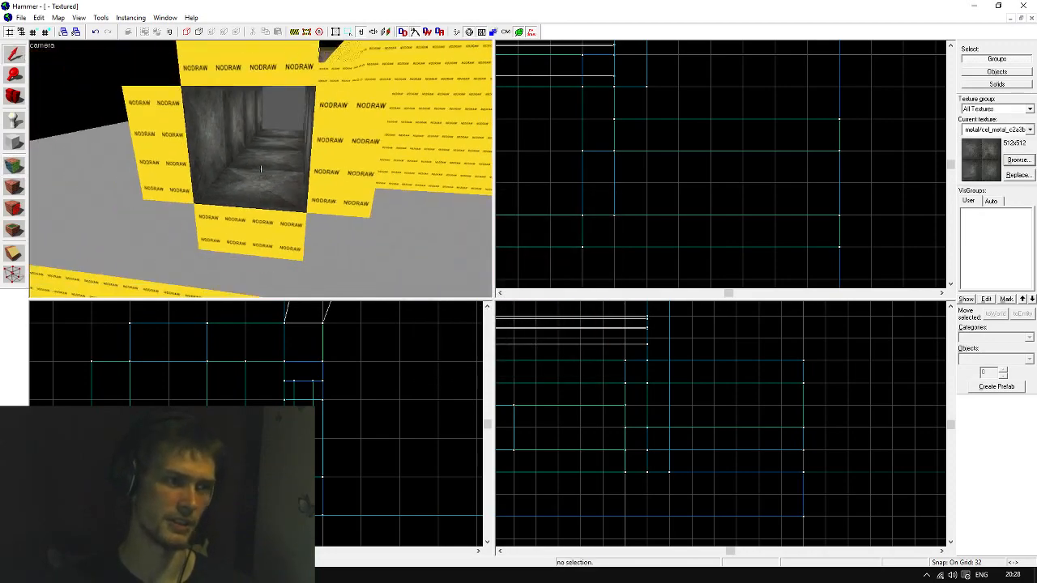
{"action": "key", "text": "s"}
{"action": "key", "text": "w"}
{"action": "key", "text": "a"}
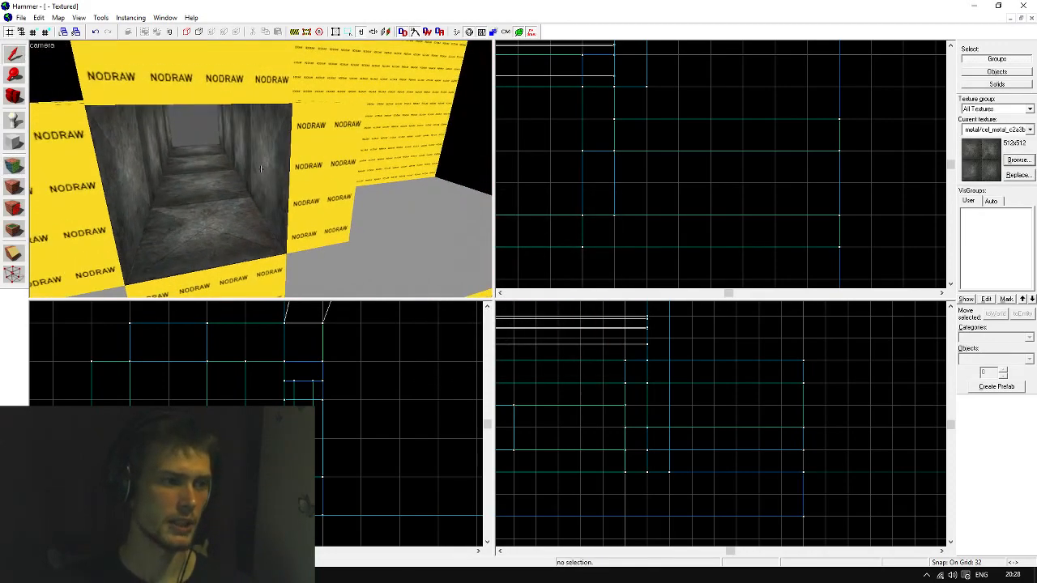
{"action": "key", "text": "w"}
{"action": "key", "text": "s"}
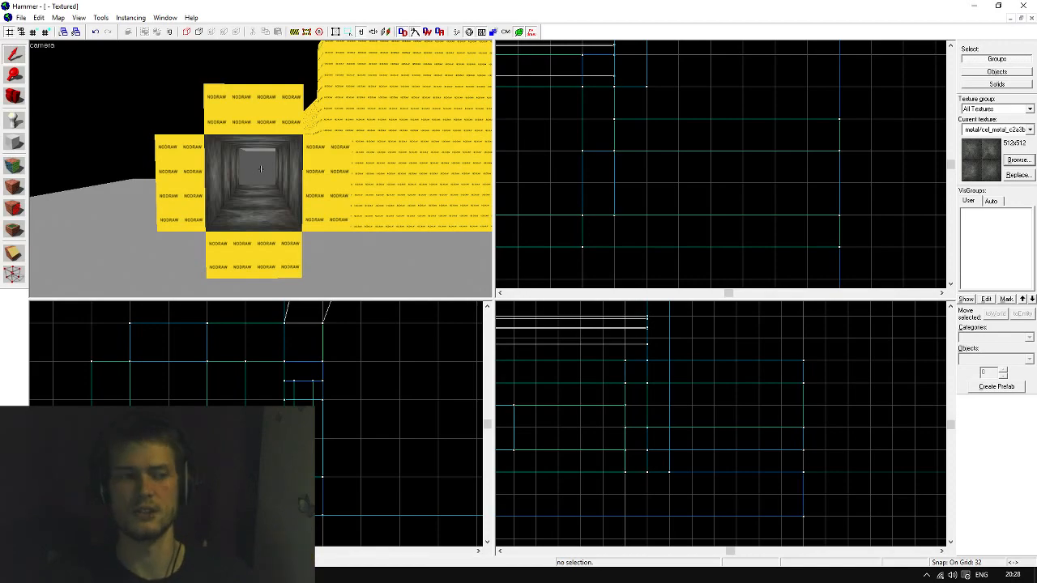
{"action": "key", "text": "s"}
{"action": "key", "text": "w"}
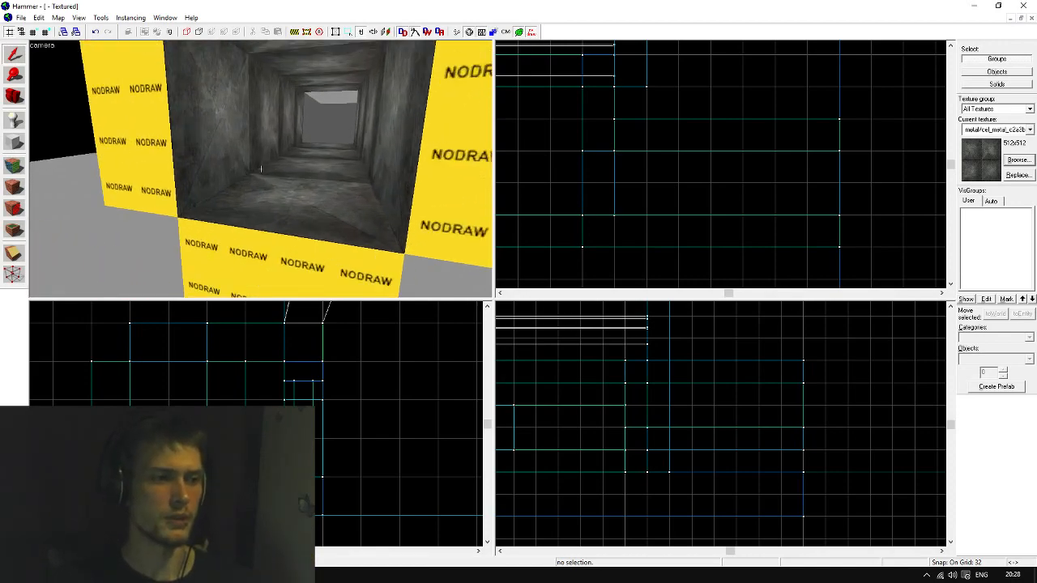
{"action": "key", "text": "s"}
{"action": "key", "text": "s"}
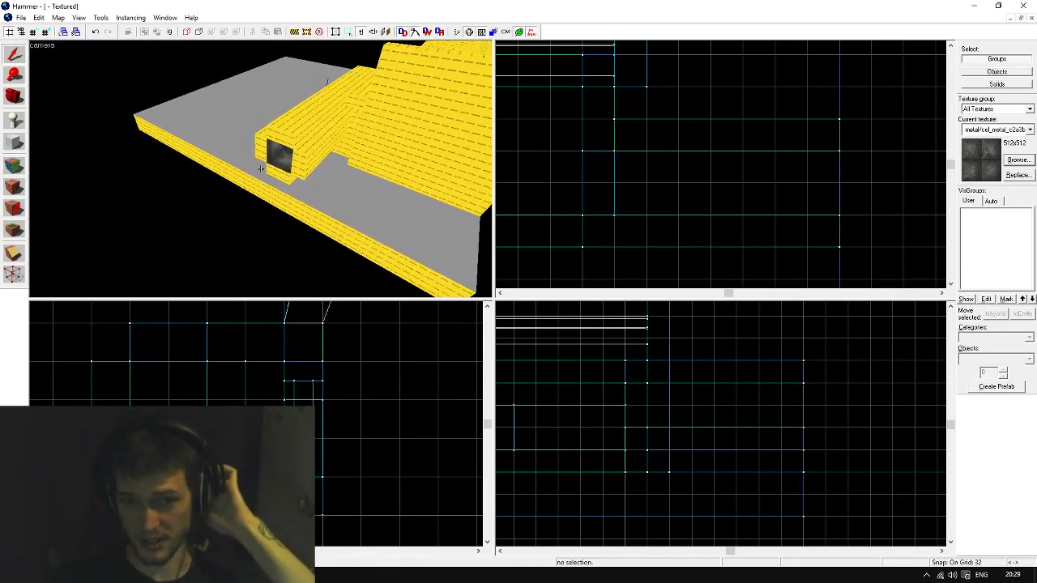
Shorten the duct's 224-unit side wall to 128 units and trim the ceiling block to the same end
{"action": "left_click", "coordinate": [318, 135]}
{"action": "scroll", "coordinate": [691, 189], "scroll_direction": "down", "scroll_amount": 4}
{"action": "scroll", "coordinate": [774, 156], "scroll_direction": "up", "scroll_amount": 2}
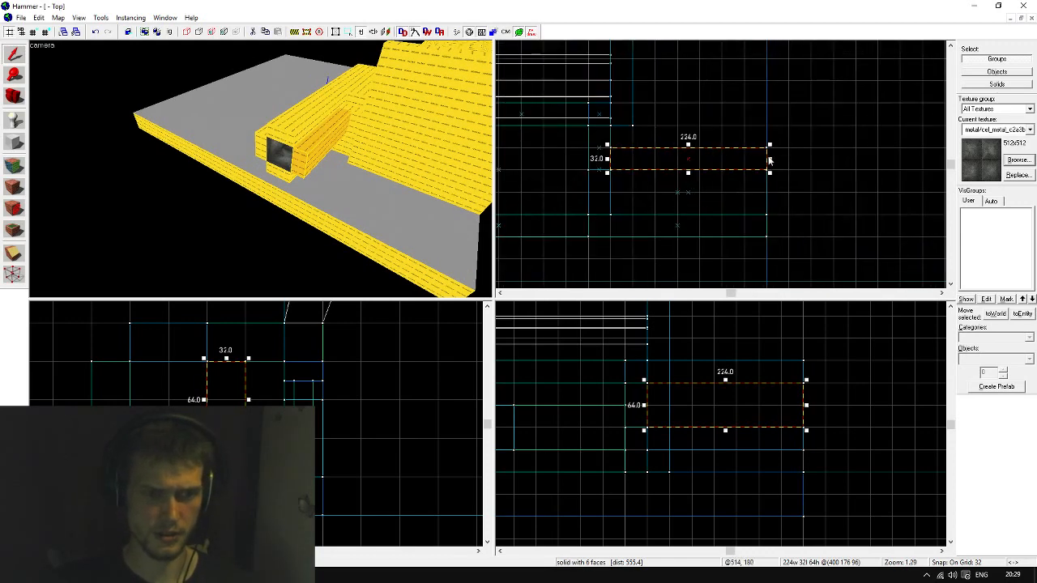
{"action": "left_click_drag", "start_coordinate": [767, 160], "coordinate": [700, 161]}
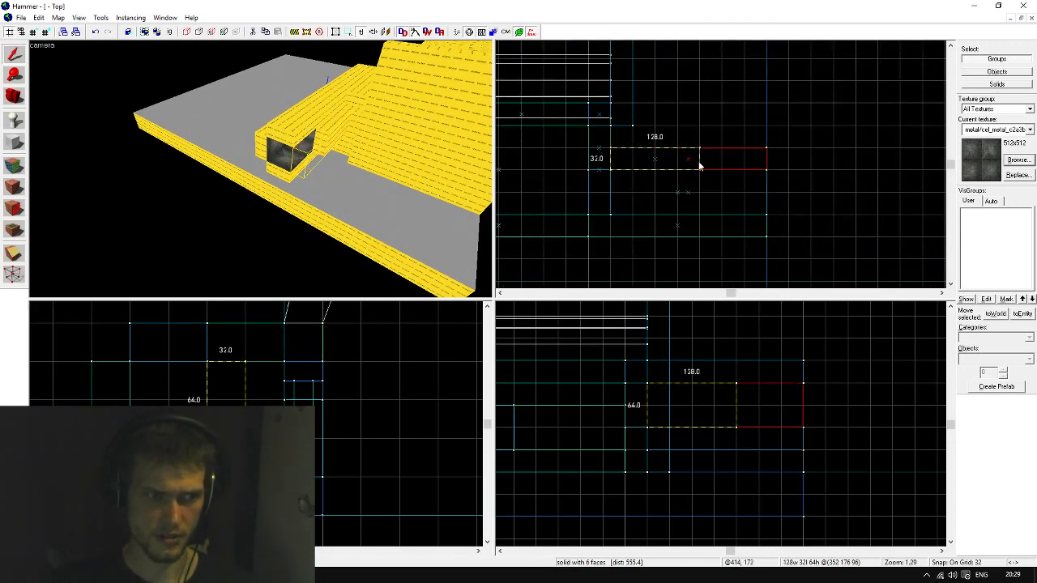
{"action": "left_click", "coordinate": [282, 132]}
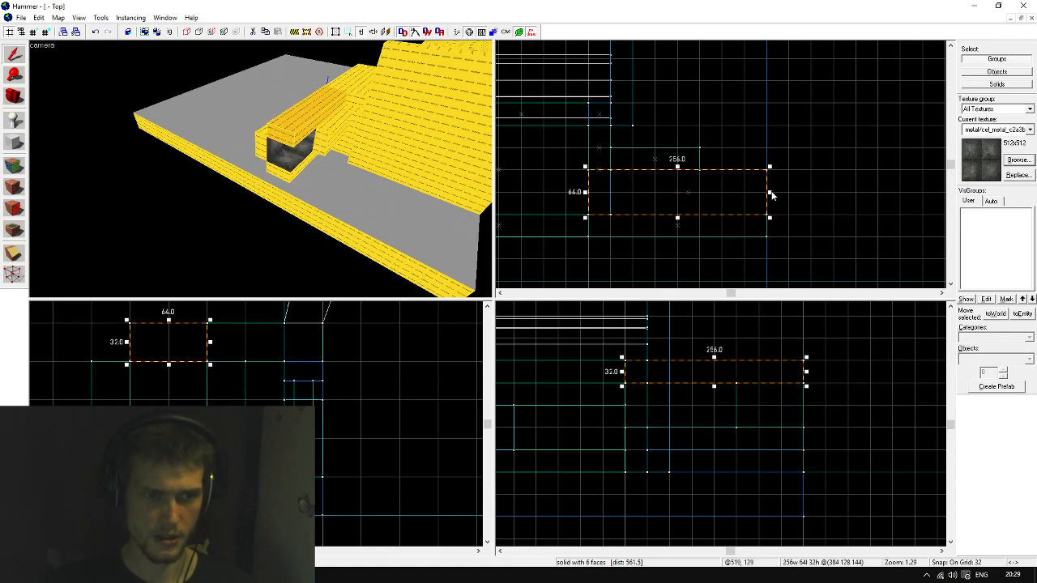
Shorten the duct's floor block to 128 units and the opposite side wall to 160 units
{"action": "left_click", "coordinate": [326, 162]}
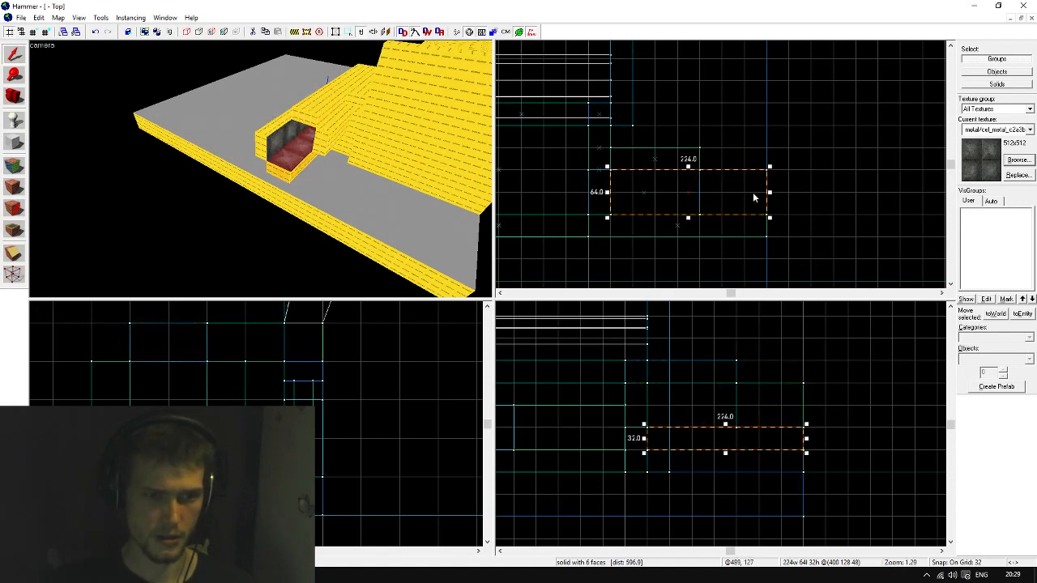
{"action": "left_click_drag", "start_coordinate": [770, 193], "coordinate": [702, 195]}
{"action": "left_click", "coordinate": [278, 141]}
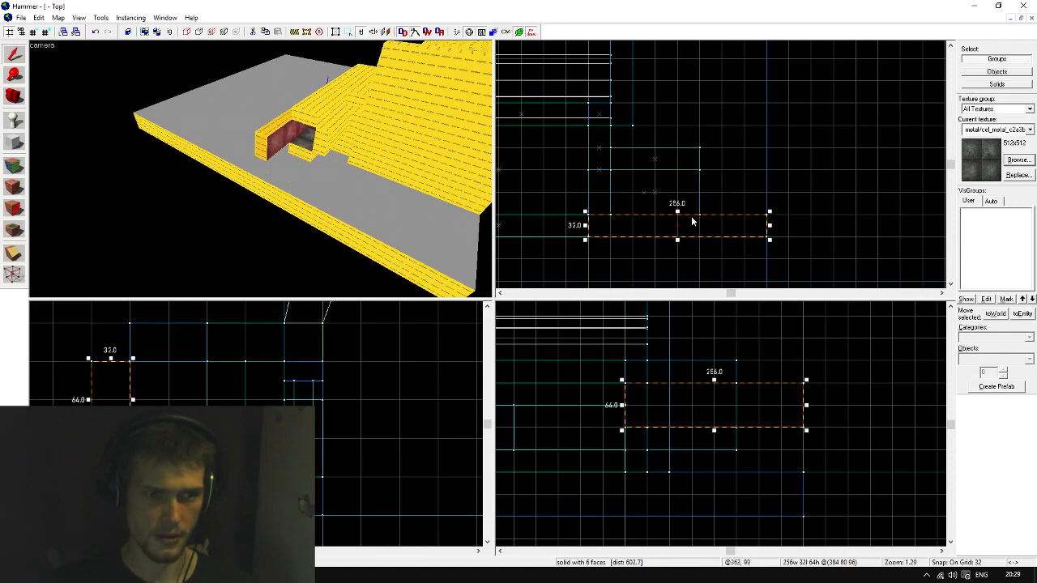
{"action": "left_click_drag", "start_coordinate": [770, 226], "coordinate": [701, 227]}
{"action": "key", "text": "Escape"}
Shorten the duct's floor block at the open end to a length of 96 units
{"action": "key", "text": "z"}
{"action": "key", "text": "w"}
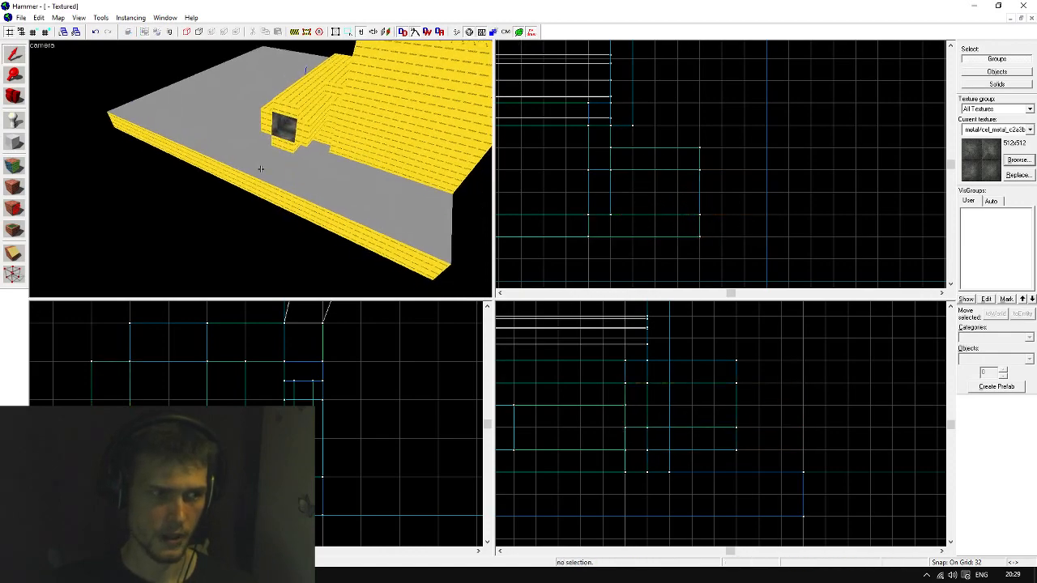
{"action": "key", "text": "w"}
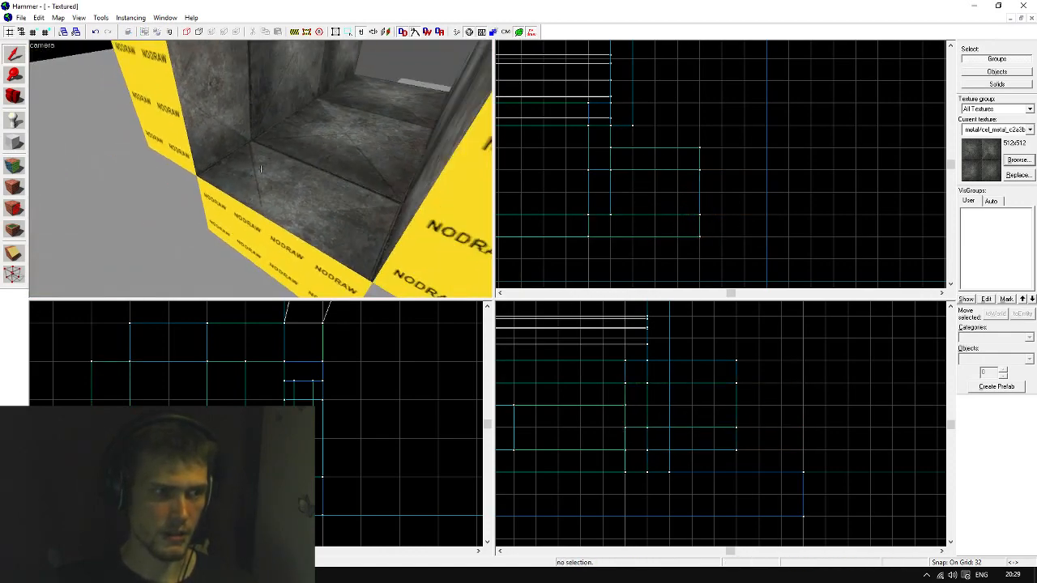
{"action": "key", "text": "z"}
{"action": "left_click", "coordinate": [285, 233]}
{"action": "left_click_drag", "start_coordinate": [704, 194], "coordinate": [682, 193]}
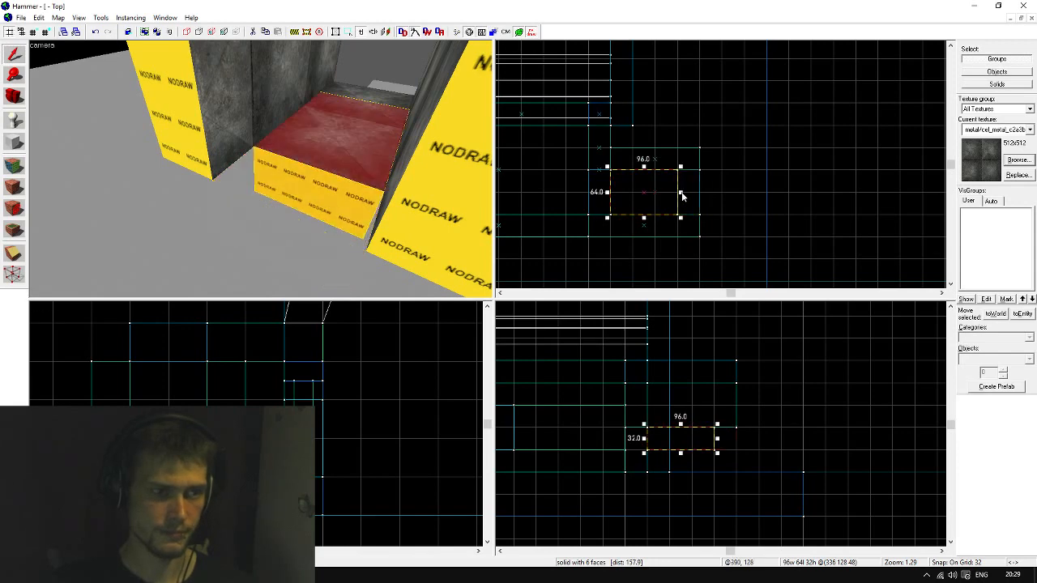
Shorten the longer side wall of the duct to end flush with the floor block
{"action": "left_click", "coordinate": [243, 130]}
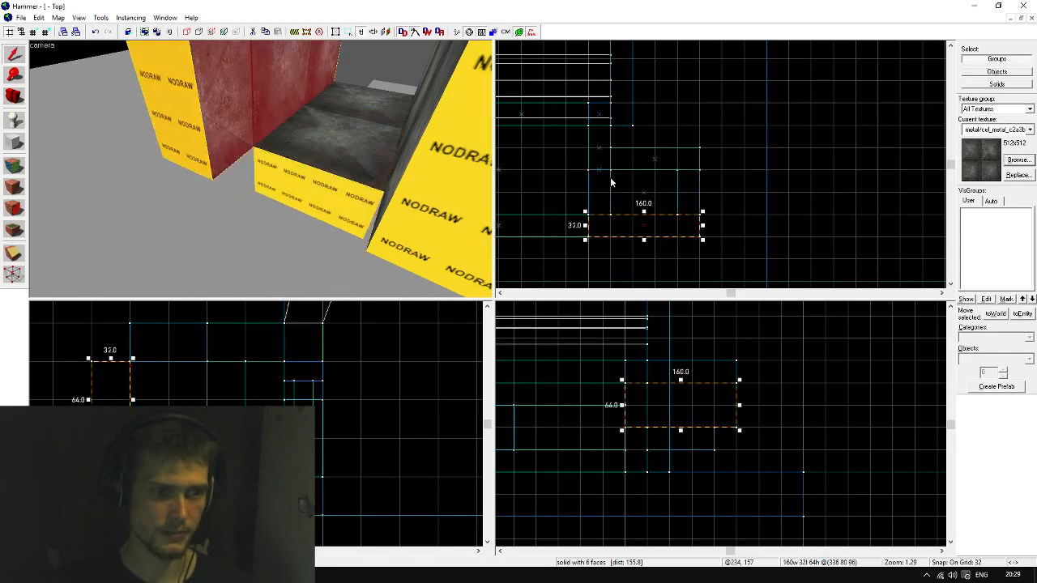
{"action": "left_click_drag", "start_coordinate": [706, 230], "coordinate": [687, 230]}
{"action": "left_click", "coordinate": [714, 222]}
{"action": "left_click", "coordinate": [184, 128]}
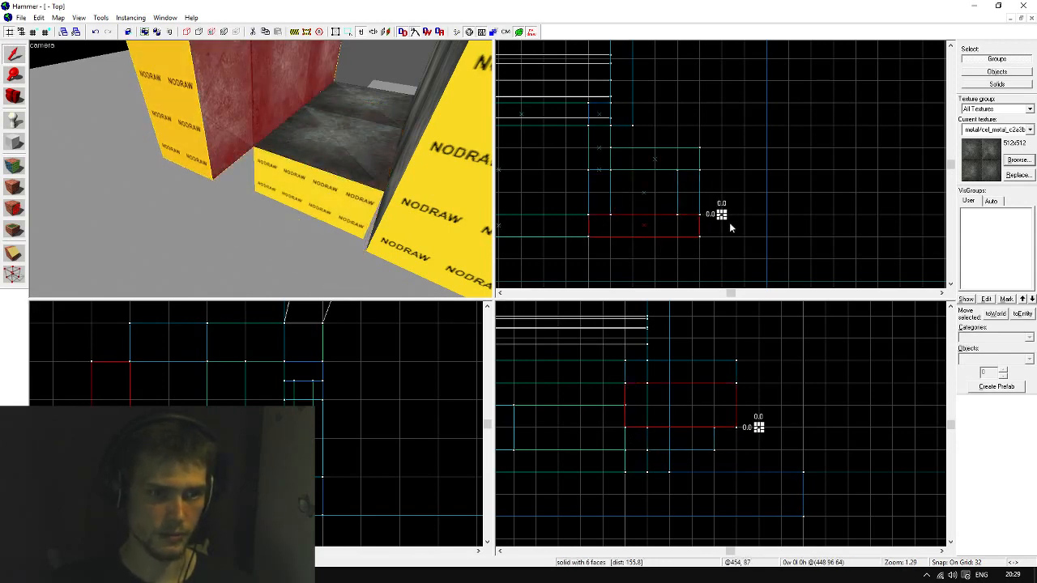
{"action": "left_click", "coordinate": [729, 222]}
{"action": "left_click", "coordinate": [288, 102]}
{"action": "left_click_drag", "start_coordinate": [704, 229], "coordinate": [682, 229]}
Shorten the other side wall flush with the floor's end and the ceiling block to 128 units
{"action": "left_click", "coordinate": [408, 203]}
{"action": "mouse_move", "coordinate": [703, 163]}
{"action": "left_mouse_down"}
{"action": "mouse_move", "coordinate": [687, 164]}
{"action": "mouse_move", "coordinate": [690, 192]}
{"action": "left_mouse_up"}
{"action": "key", "text": "z"}
{"action": "key", "text": "z"}
{"action": "left_click", "coordinate": [194, 133]}
Set the current texture back to tools/toolsnodraw and clear the selection
{"action": "left_click", "coordinate": [1005, 130]}
{"action": "left_click", "coordinate": [1001, 187]}
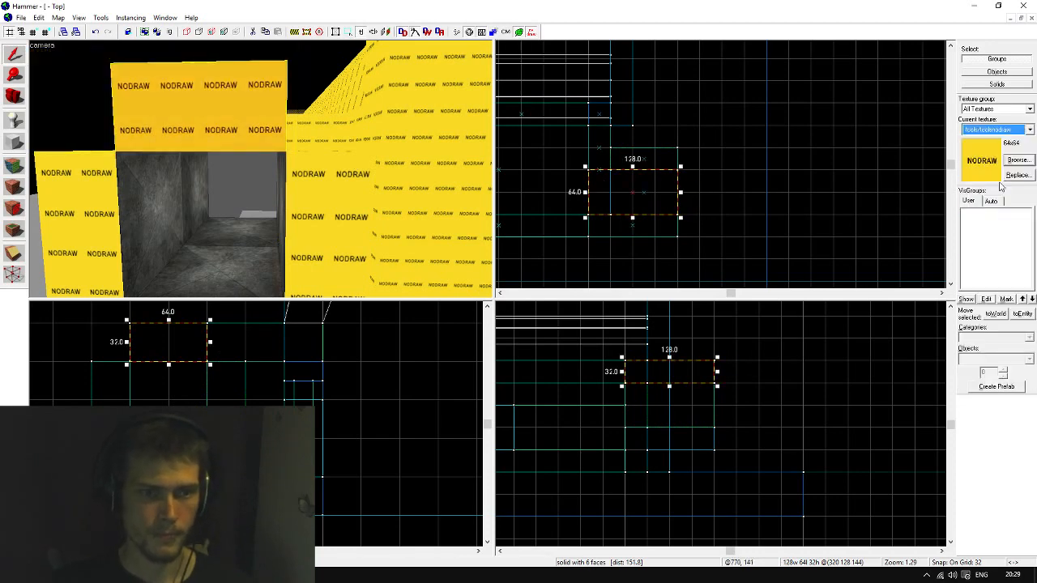
{"action": "left_click", "coordinate": [744, 197]}
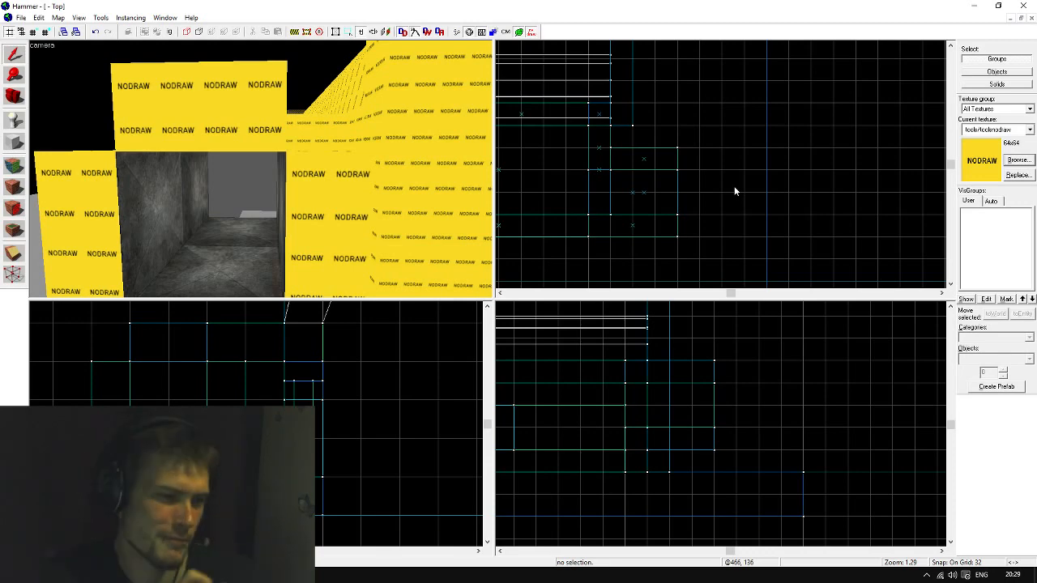
Outline a new block 64 by 64 units and 32 high at the duct's open end, level with its floor block
{"action": "key", "text": "z"}
{"action": "key", "text": "s"}
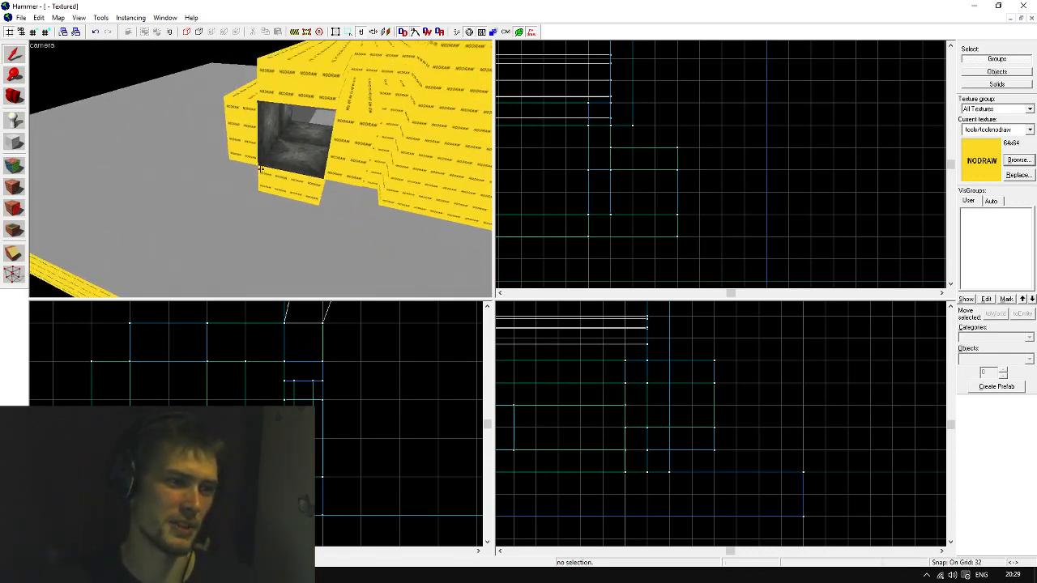
{"action": "key", "text": "shift+b"}
{"action": "scroll", "coordinate": [634, 171], "scroll_direction": "up", "scroll_amount": 1}
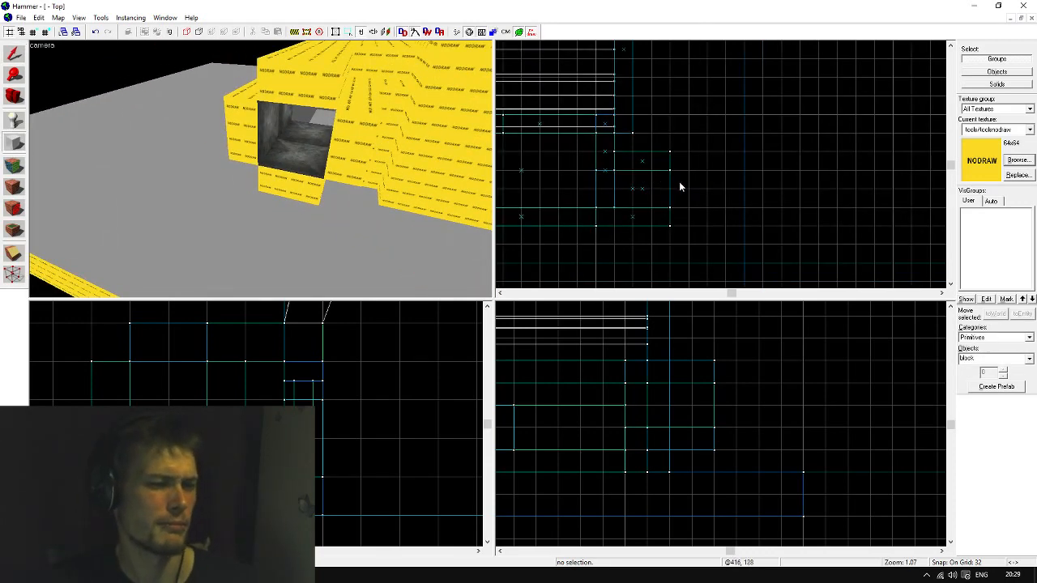
{"action": "left_click_drag", "start_coordinate": [672, 173], "coordinate": [708, 212]}
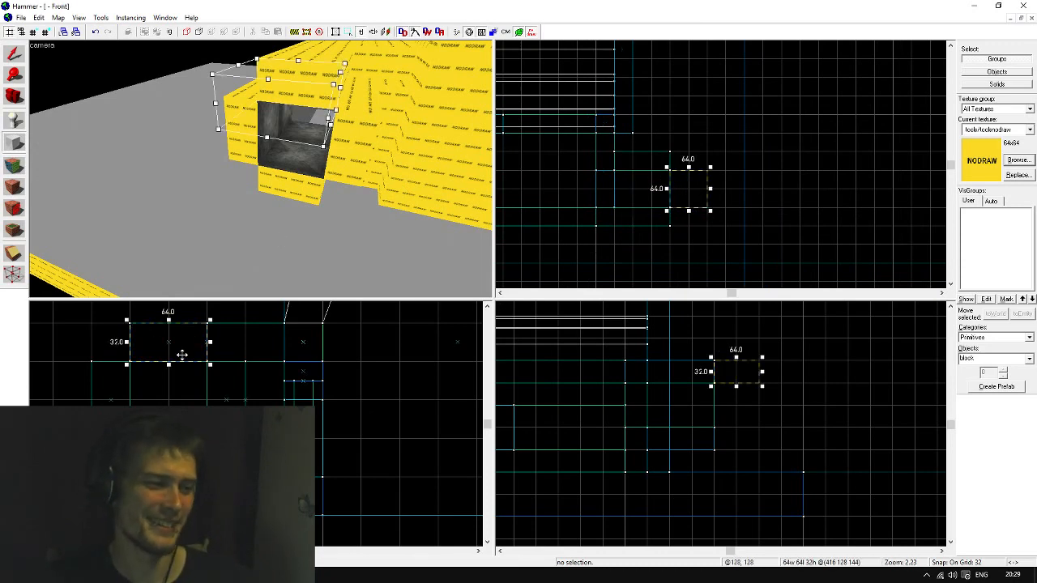
{"action": "left_click_drag", "start_coordinate": [180, 354], "coordinate": [180, 478]}
Stretch the block outline to 256 units long, running sideways from the duct's end, and create it as a nodraw floor brush
{"action": "scroll", "coordinate": [695, 180], "scroll_direction": "up", "scroll_amount": 7}
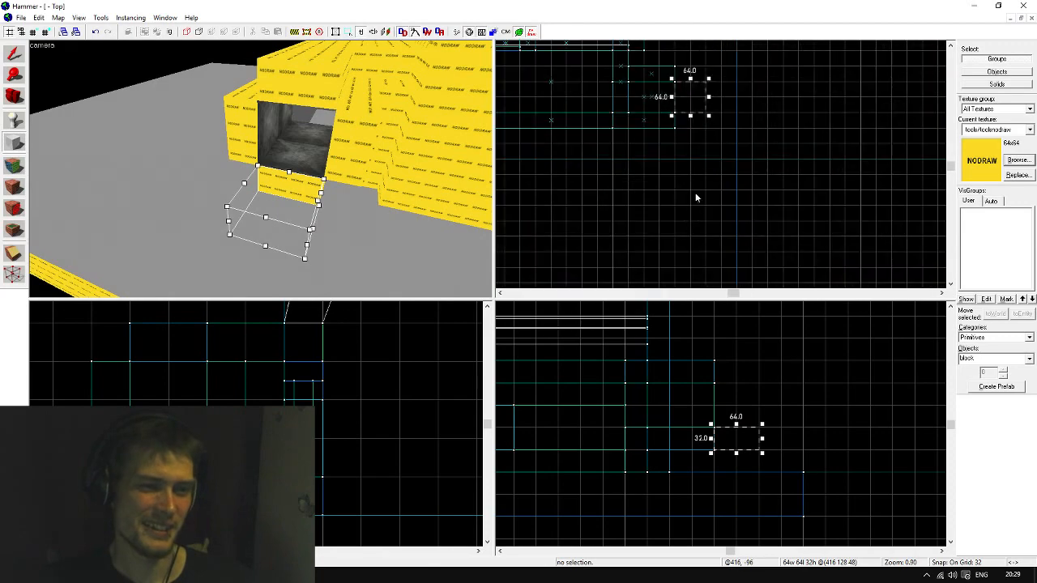
{"action": "left_click_drag", "start_coordinate": [690, 119], "coordinate": [697, 205]}
{"action": "key", "text": "z"}
{"action": "key", "text": "s"}
{"action": "key", "text": "w"}
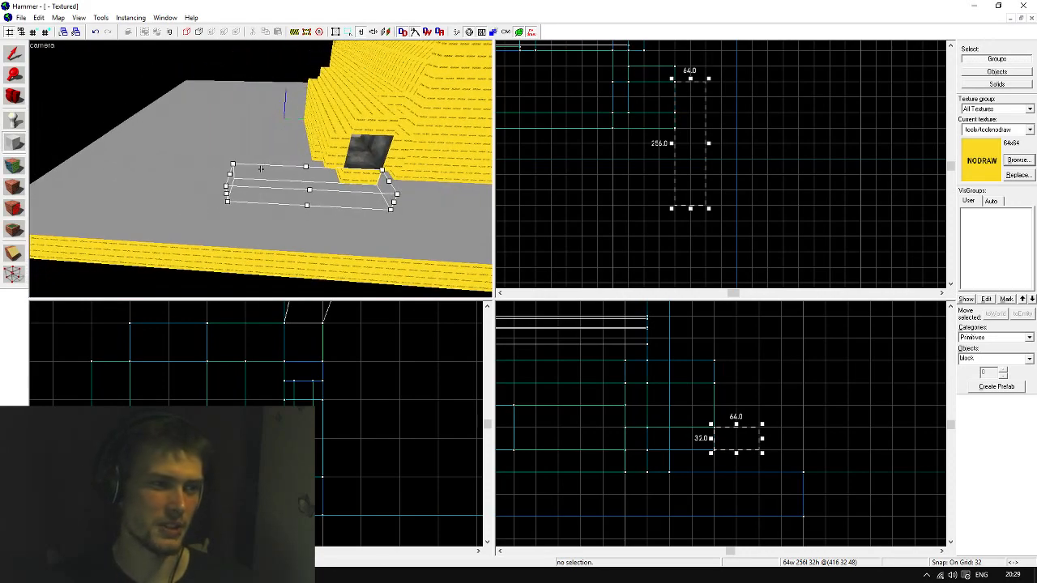
{"action": "key", "text": "s"}
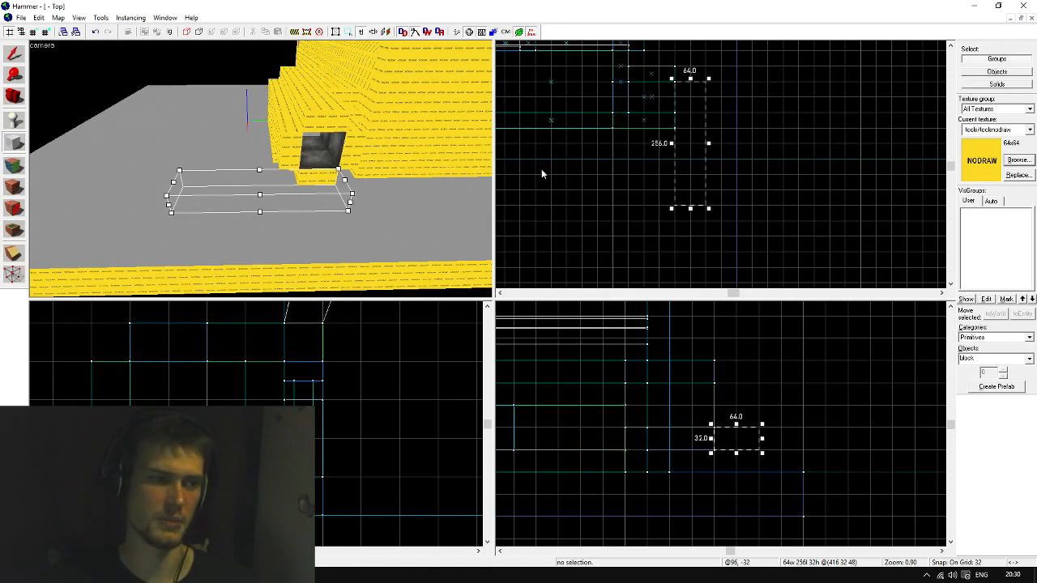
{"action": "scroll", "coordinate": [695, 167], "scroll_direction": "up", "scroll_amount": 1}
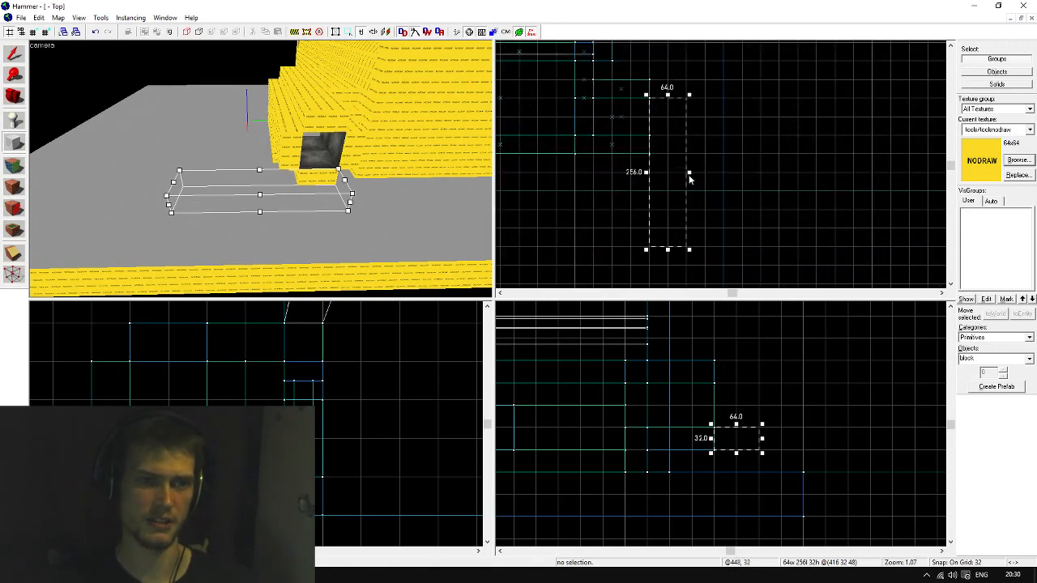
{"action": "scroll", "coordinate": [261, 169], "scroll_direction": "up", "scroll_amount": 4}
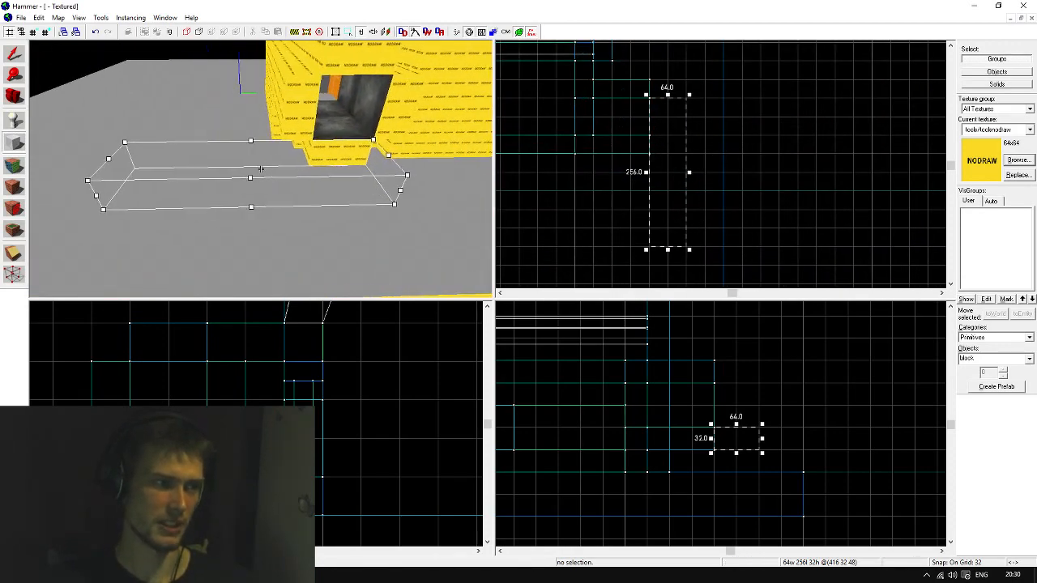
{"action": "key", "text": "a"}
{"action": "key", "text": "z"}
{"action": "key", "text": "Return"}
Copy the new floor brush straight up to ceiling height to form the roof of the new duct section
{"action": "left_click", "coordinate": [14, 53]}
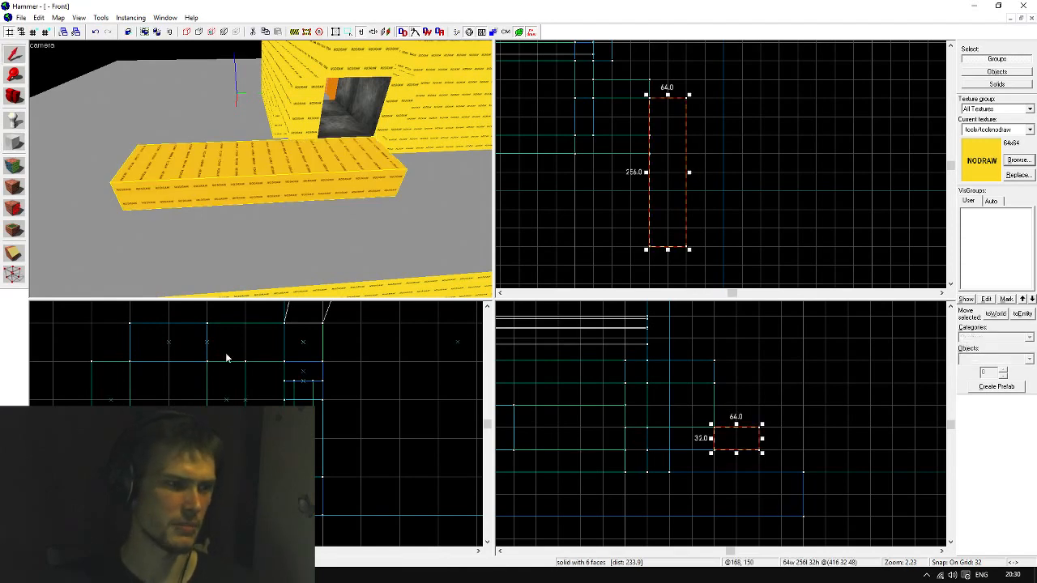
{"action": "scroll", "coordinate": [353, 368], "scroll_direction": "down", "scroll_amount": 4}
{"action": "scroll", "coordinate": [252, 381], "scroll_direction": "up", "scroll_amount": 2}
{"action": "left_click_drag", "start_coordinate": [283, 431], "coordinate": [283, 351], "text": "shift"}
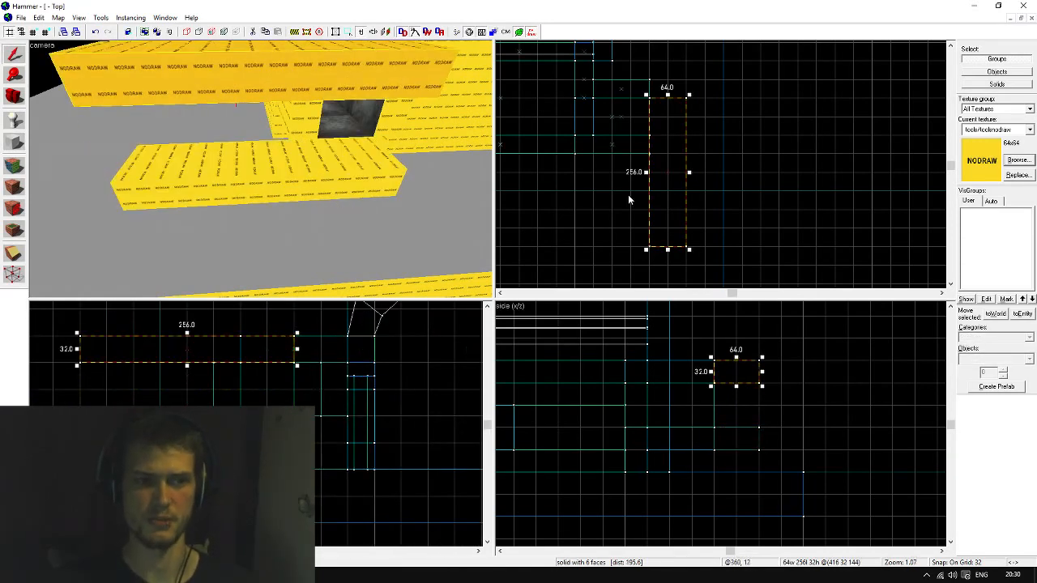
Create a nodraw inner side wall 32 wide, 160 long and 64 high between the new section's floor and ceiling
{"action": "left_click", "coordinate": [12, 143]}
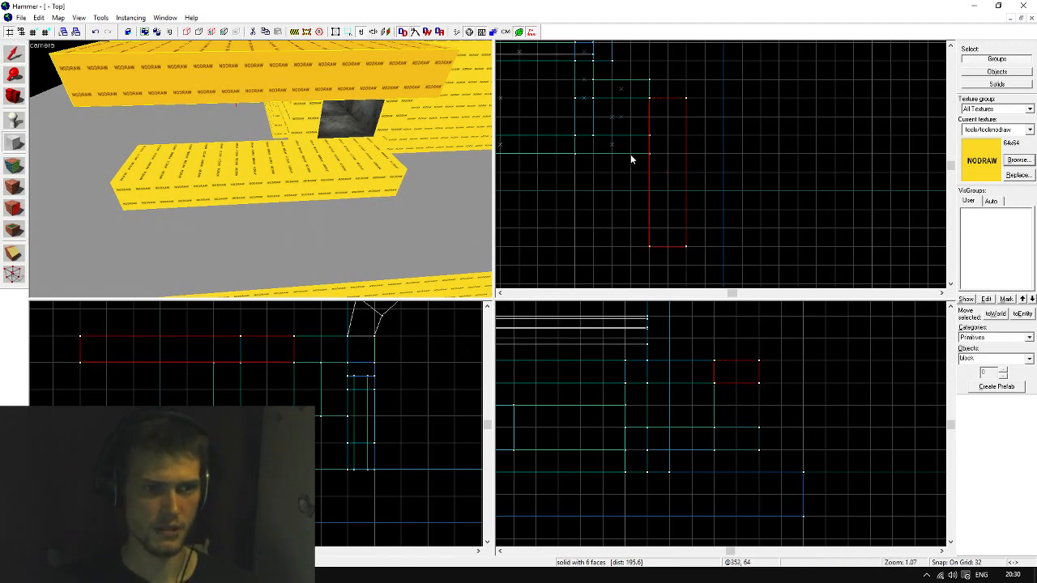
{"action": "left_click_drag", "start_coordinate": [630, 154], "coordinate": [651, 249]}
{"action": "left_click_drag", "start_coordinate": [181, 356], "coordinate": [147, 418]}
{"action": "key", "text": "Return"}
Copy the side wall to the opposite side of the new section, spanning the full length of its floor
{"action": "left_click", "coordinate": [17, 55]}
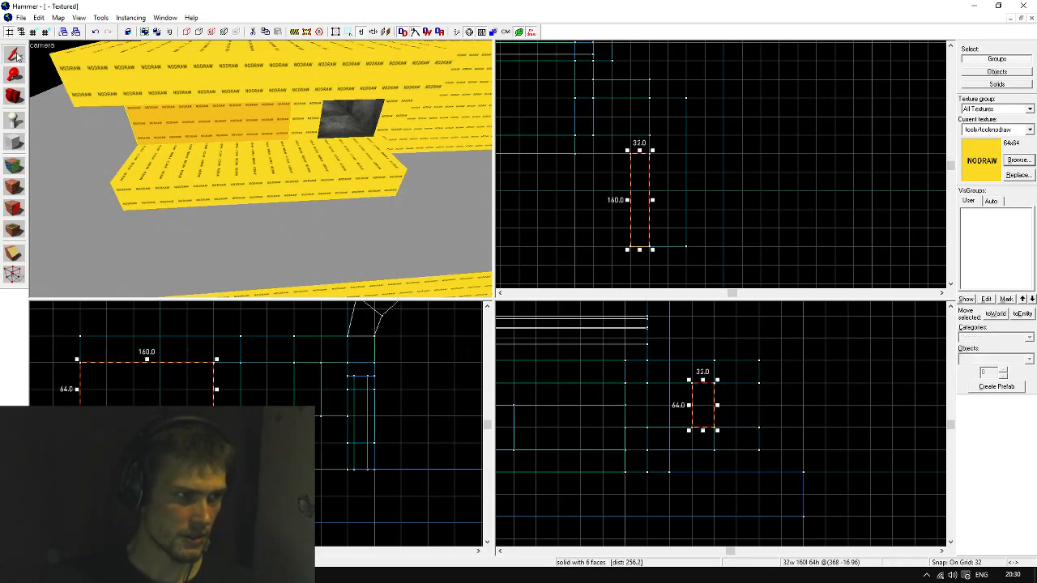
{"action": "left_click_drag", "start_coordinate": [640, 172], "coordinate": [700, 114]}
{"action": "left_click", "coordinate": [700, 84]}
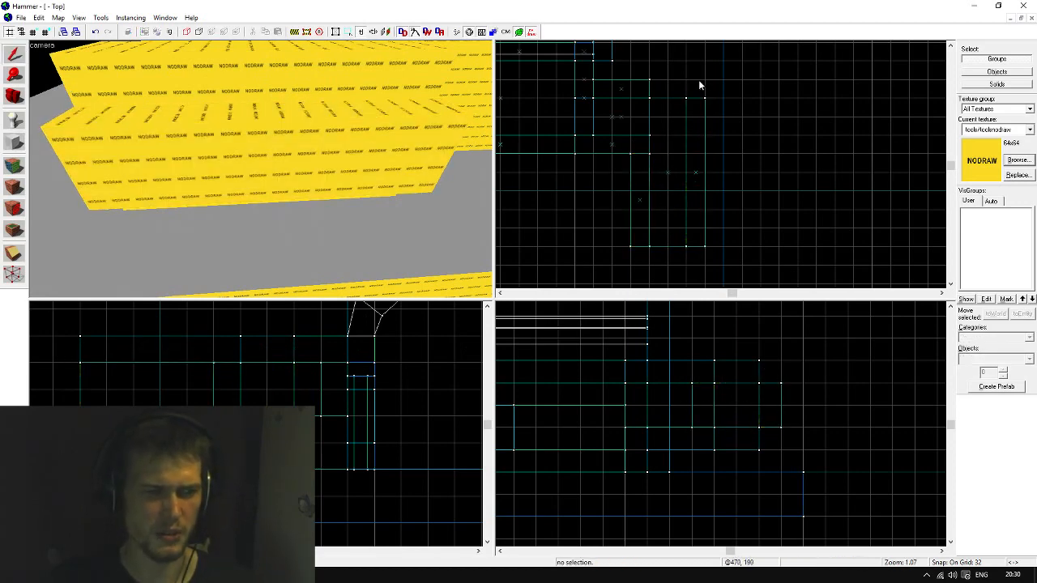
Extend the original duct's side wall to 160 units so it closes off the corner with the new section
{"action": "key", "text": "z"}
{"action": "key", "text": "s"}
{"action": "key", "text": "z"}
{"action": "left_click", "coordinate": [325, 165]}
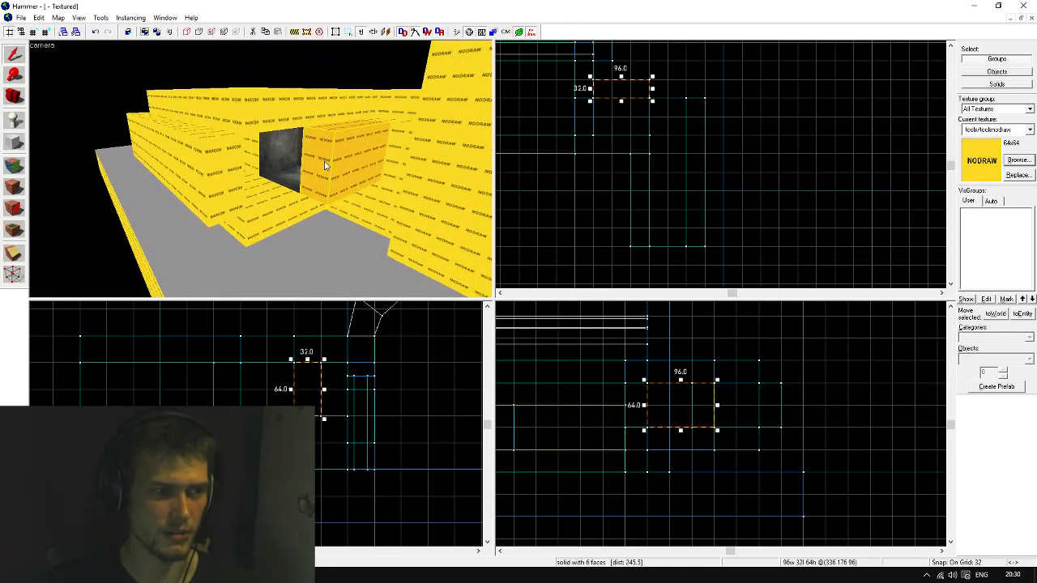
{"action": "left_click_drag", "start_coordinate": [653, 89], "coordinate": [689, 91]}
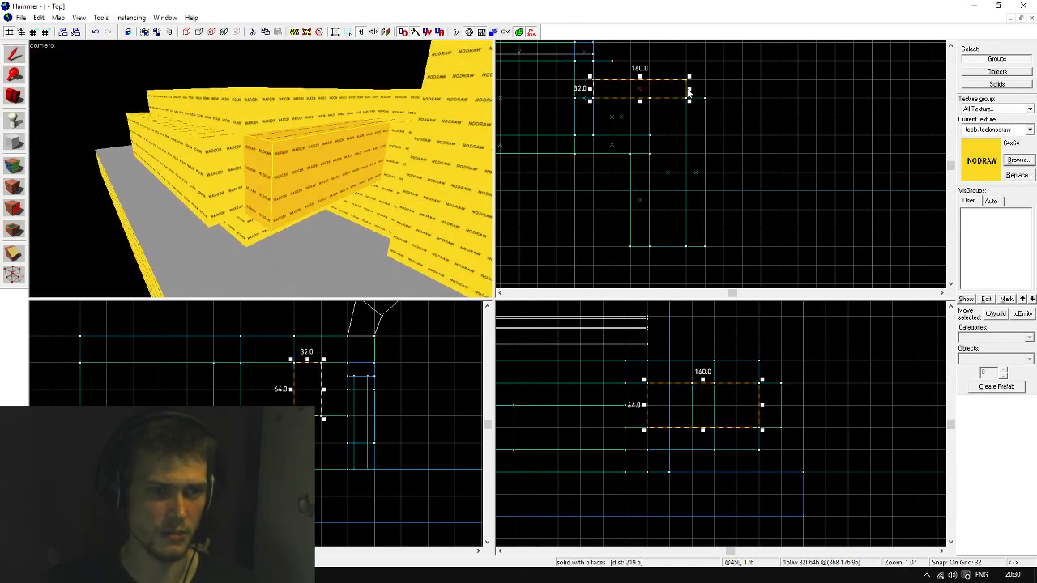
{"action": "key", "text": "Escape"}
Lift the dirty duct metal texture from the original duct's floor and apply it to the new section's floor
{"action": "key", "text": "z"}
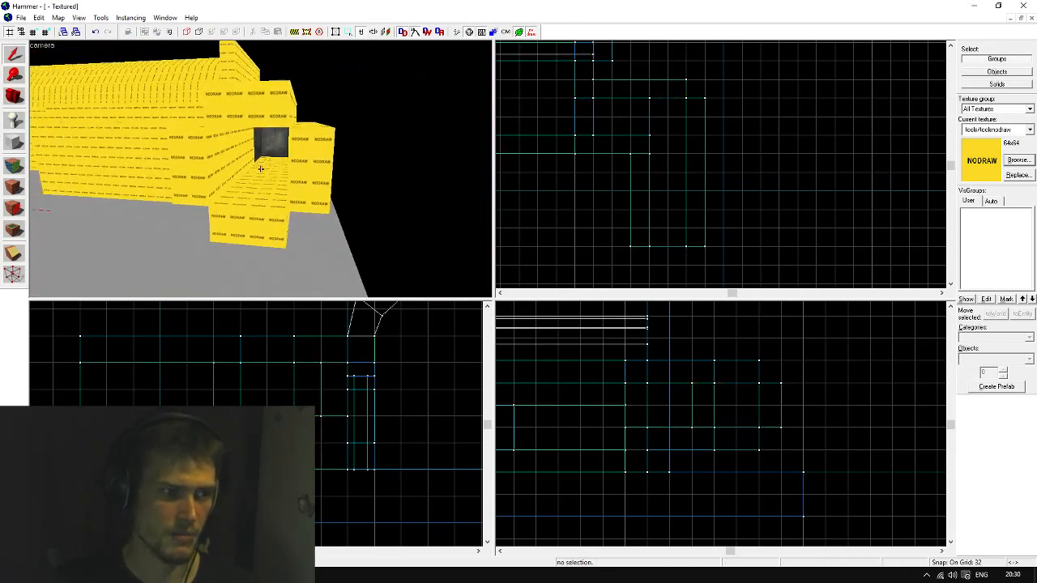
{"action": "key", "text": "w"}
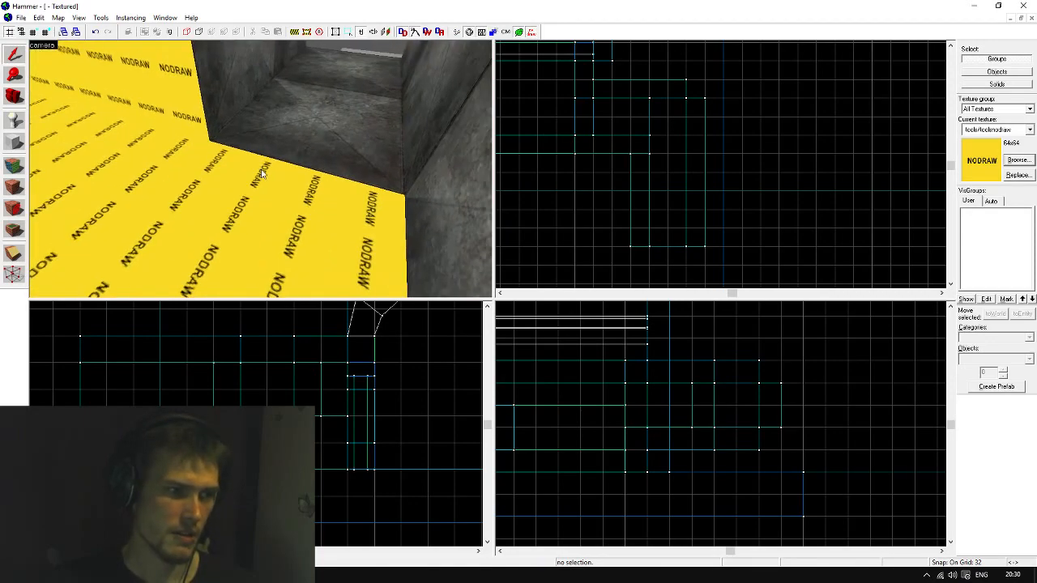
{"action": "key", "text": "shift+a"}
{"action": "left_click", "coordinate": [287, 151]}
{"action": "right_click", "coordinate": [262, 209]}
{"action": "key", "text": "z"}
{"action": "key", "text": "w"}
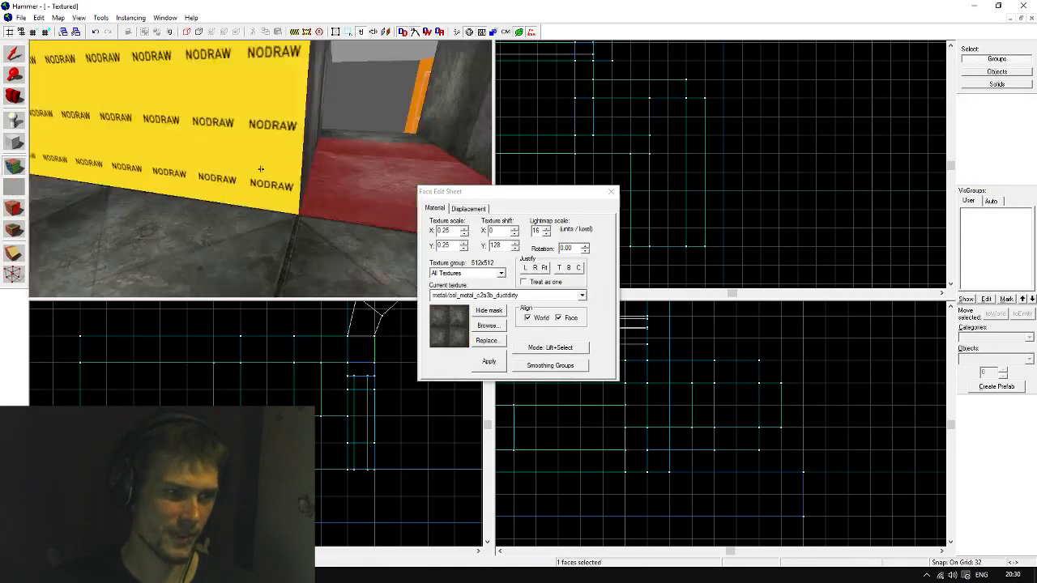
Apply the same dirty metal texture to the outer side wall and ceiling of the new duct section
{"action": "left_click", "coordinate": [261, 168]}
{"action": "right_click", "coordinate": [261, 168]}
{"action": "key", "text": "s"}
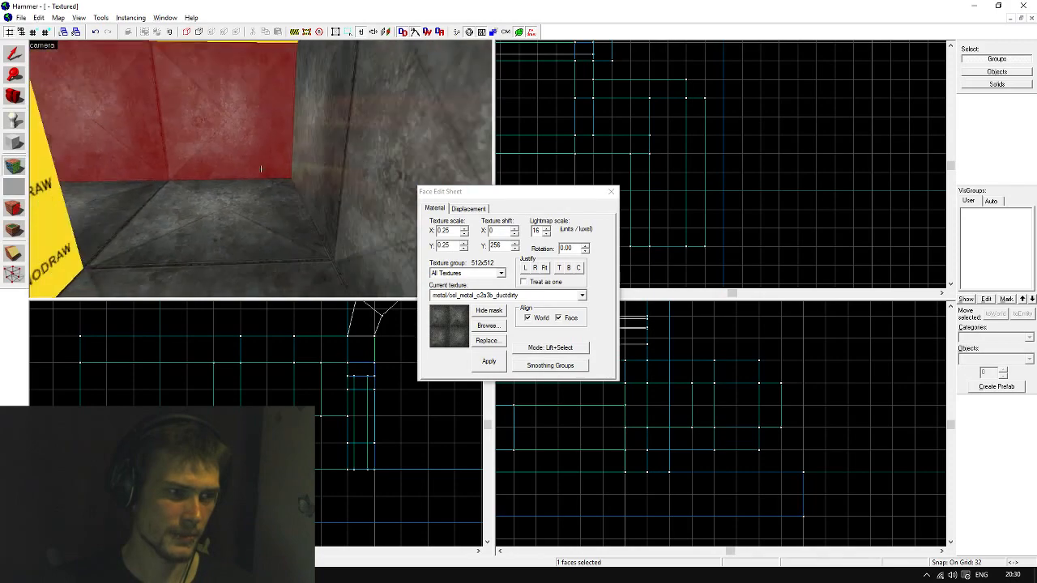
{"action": "key", "text": "s"}
{"action": "left_click", "coordinate": [261, 169]}
{"action": "left_click", "coordinate": [261, 169]}
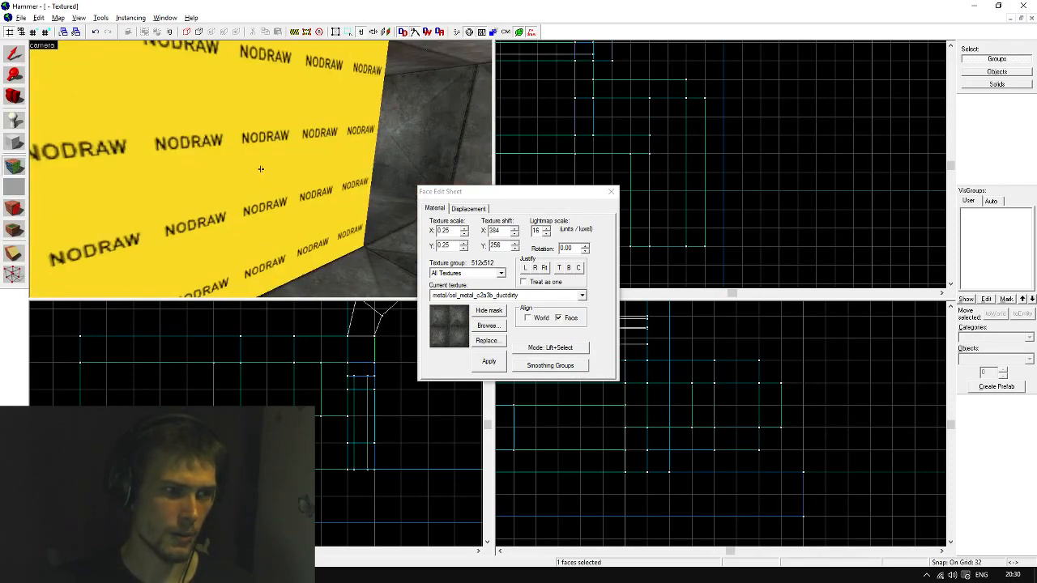
Texture the remaining inner wall faces around the corner with the same dirty metal and leave face editing
{"action": "key", "text": "d"}
{"action": "left_click", "coordinate": [261, 168]}
{"action": "right_click", "coordinate": [261, 168]}
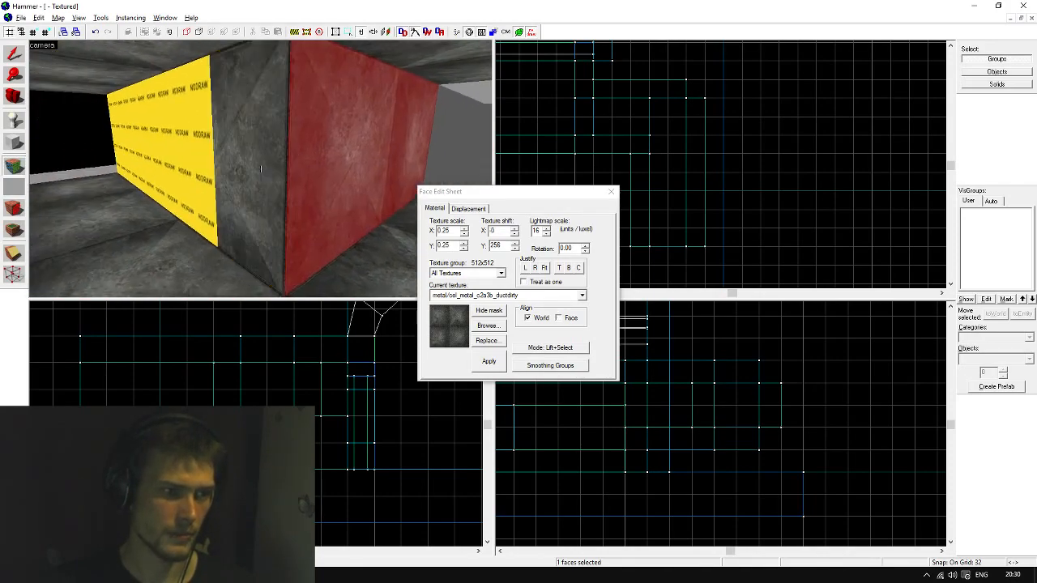
{"action": "left_click", "coordinate": [261, 168]}
{"action": "right_click", "coordinate": [261, 168]}
{"action": "key", "text": "w"}
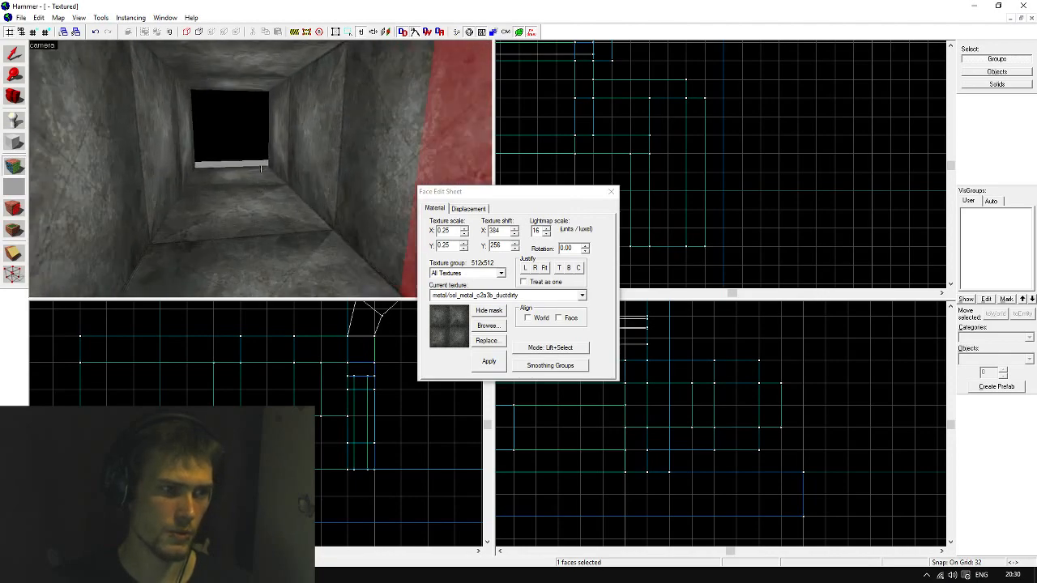
{"action": "key", "text": "s"}
{"action": "key", "text": "w"}
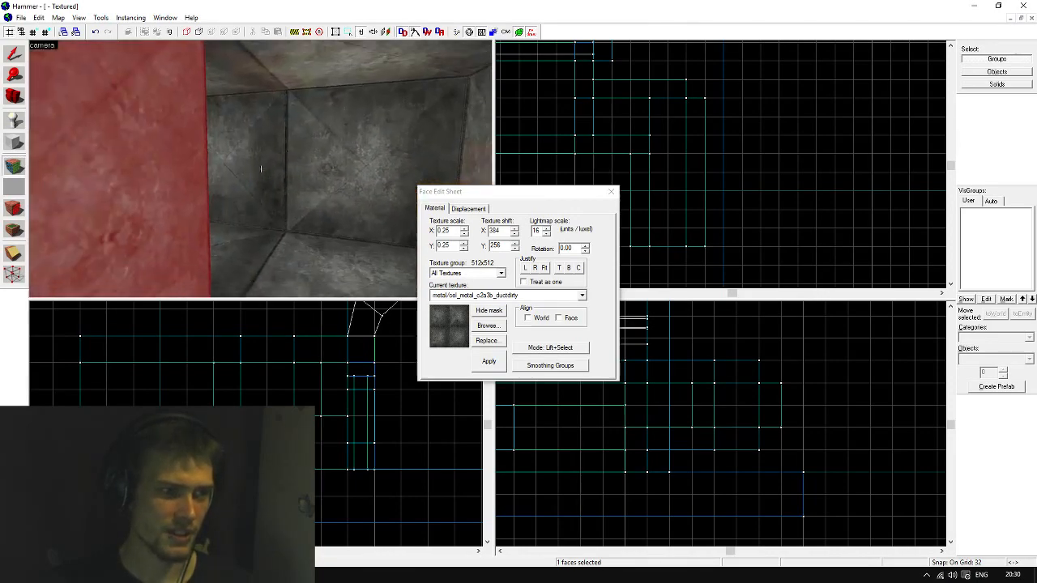
{"action": "key", "text": "z"}
{"action": "left_click", "coordinate": [13, 53]}
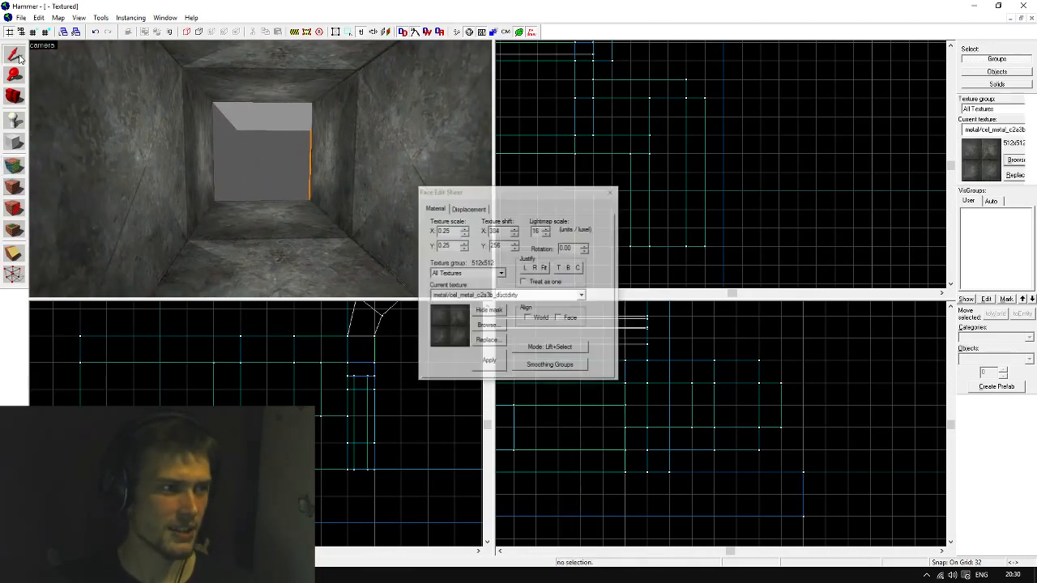
Inspect the bent duct from the inside and from outside around its open end
{"action": "key", "text": "z"}
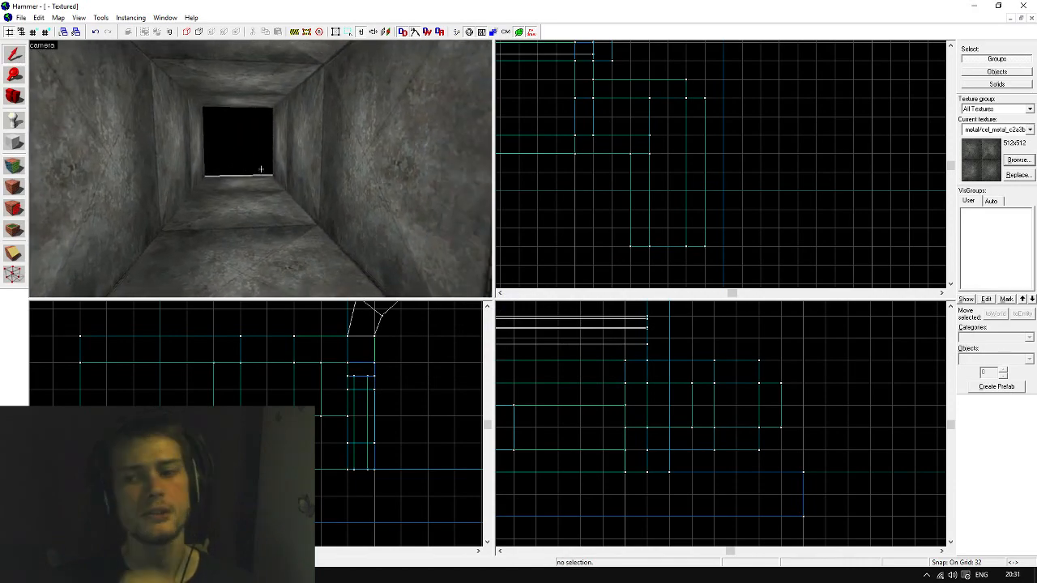
{"action": "key", "text": "w"}
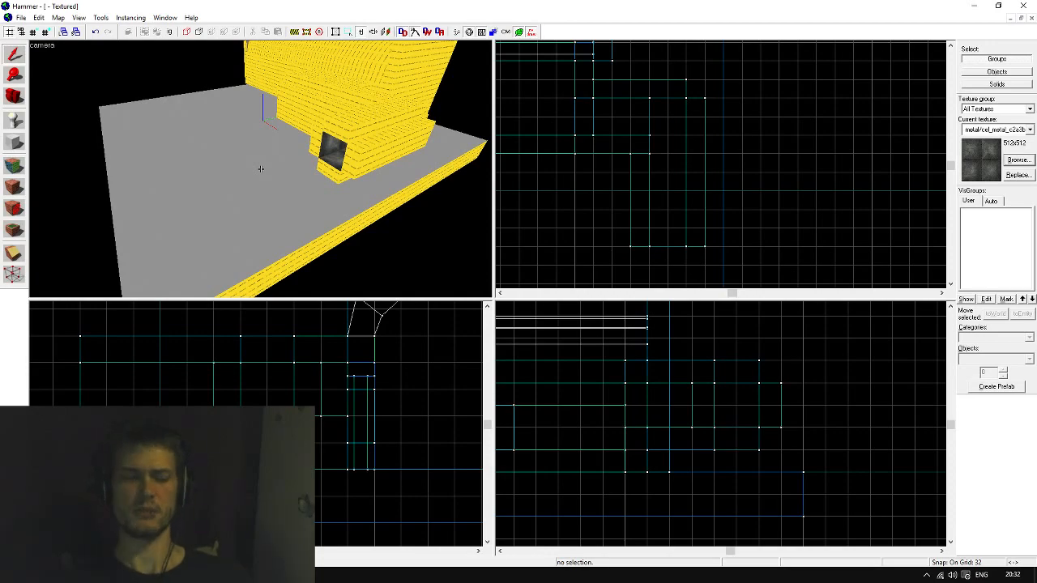
{"action": "key", "text": "w"}
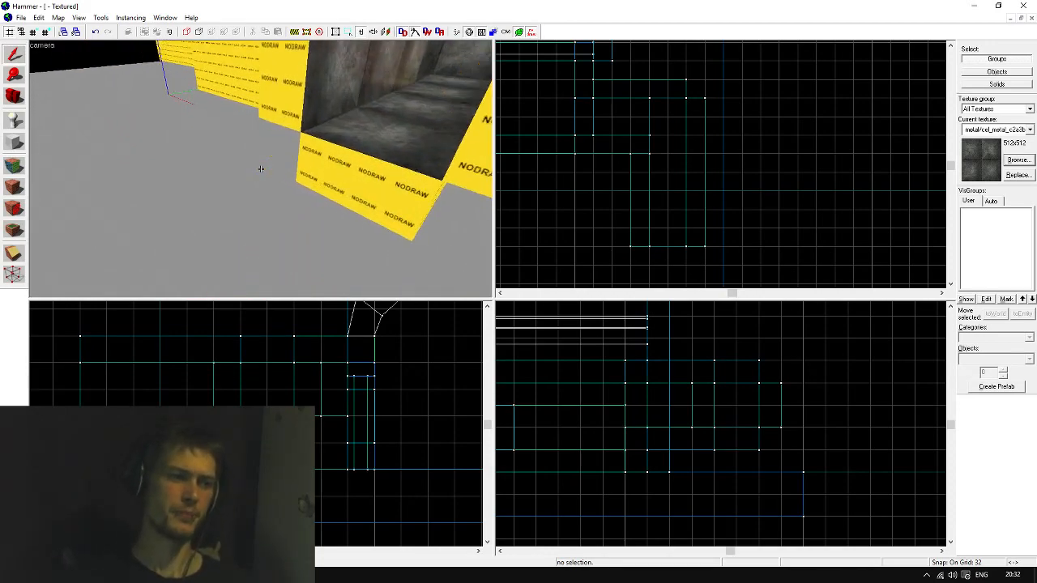
{"action": "key", "text": "s"}
{"action": "key", "text": "s"}
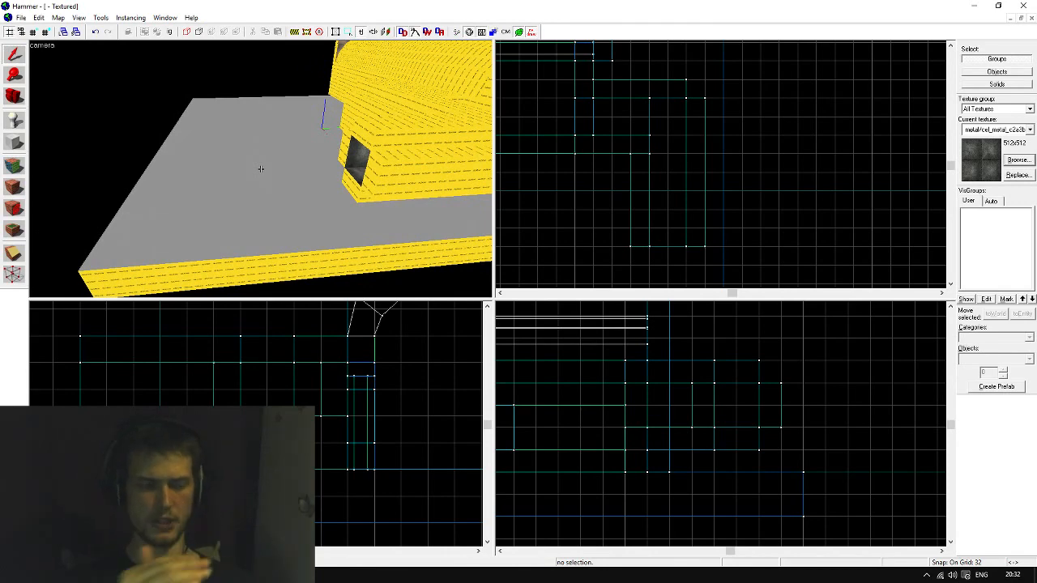
{"action": "key", "text": "a"}
{"action": "key", "text": "z"}
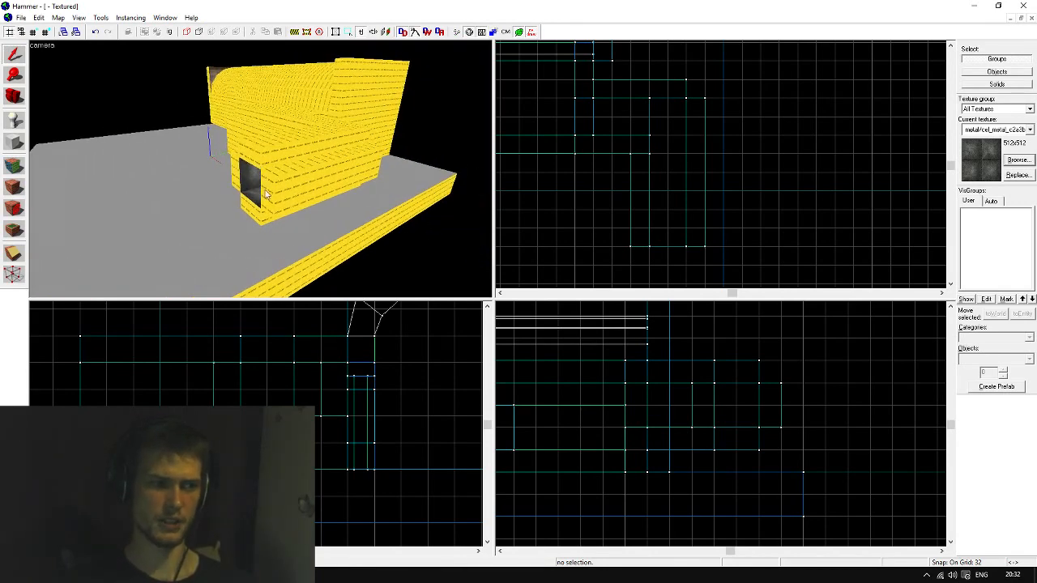
Extend the new section's floor block out beyond the open end as a 320-unit-long block
{"action": "left_click", "coordinate": [249, 198]}
{"action": "scroll", "coordinate": [402, 466], "scroll_direction": "down", "scroll_amount": 1}
{"action": "scroll", "coordinate": [402, 469], "scroll_direction": "down", "scroll_amount": 3}
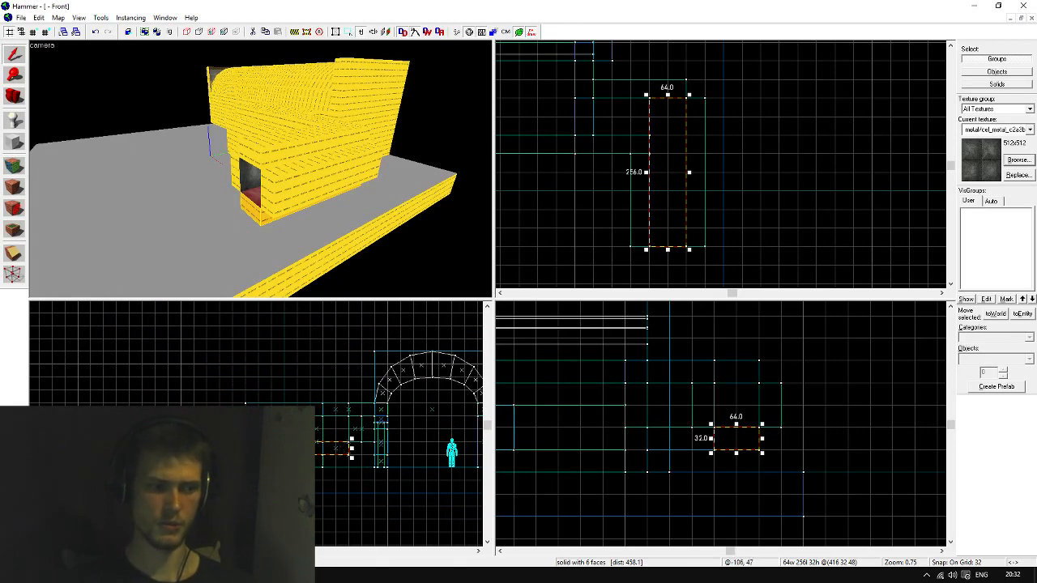
{"action": "mouse_move", "coordinate": [242, 448]}
{"action": "left_mouse_down"}
{"action": "mouse_move", "coordinate": [336, 448]}
{"action": "mouse_move", "coordinate": [173, 450]}
{"action": "left_mouse_up"}
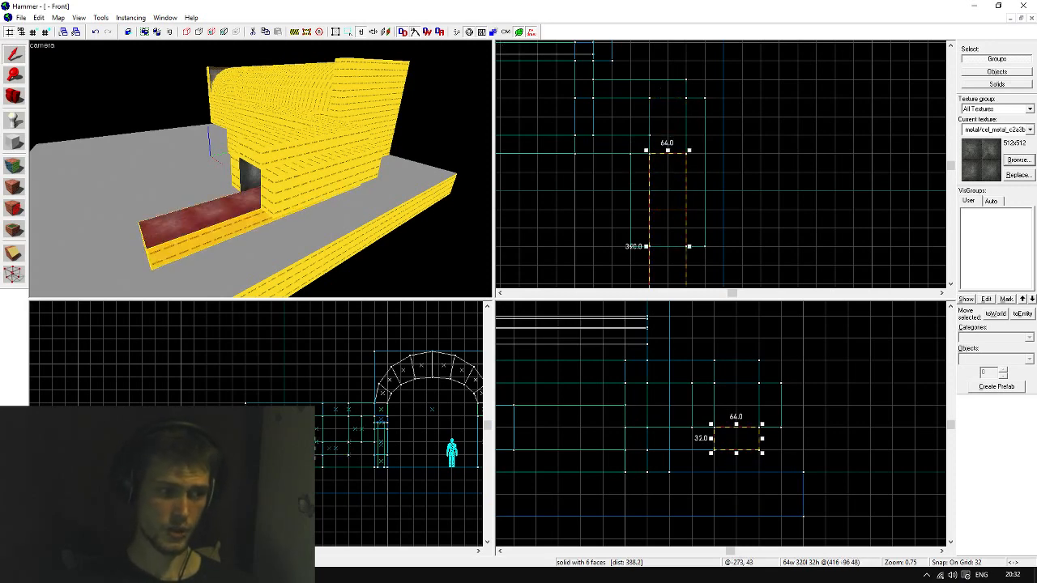
Raise the block's outer end vertices with the Vertex tool so it slopes upward to an overall height of 128 units
{"action": "left_click", "coordinate": [12, 276]}
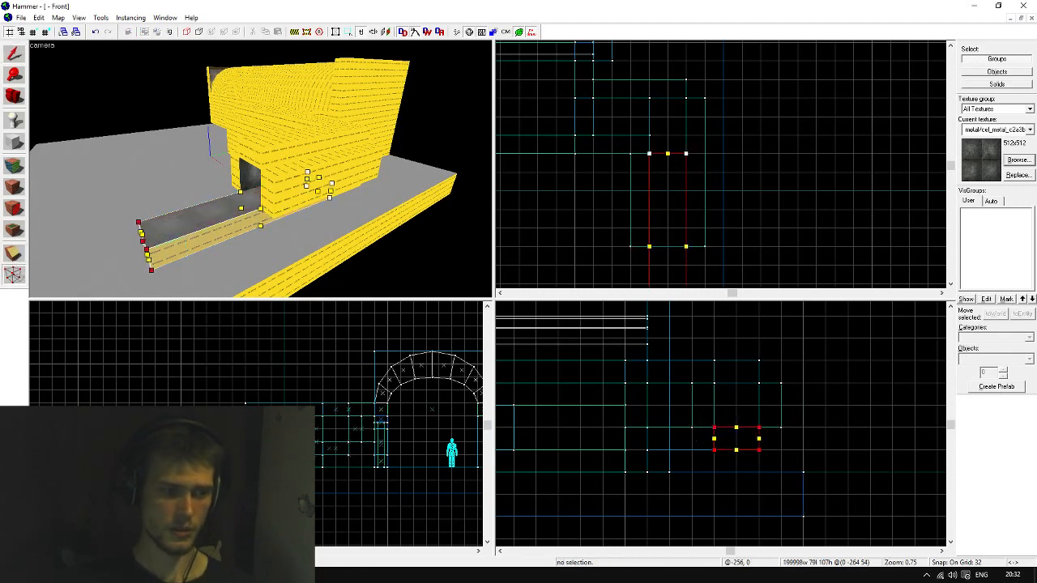
{"action": "left_click_drag", "start_coordinate": [181, 441], "coordinate": [181, 415]}
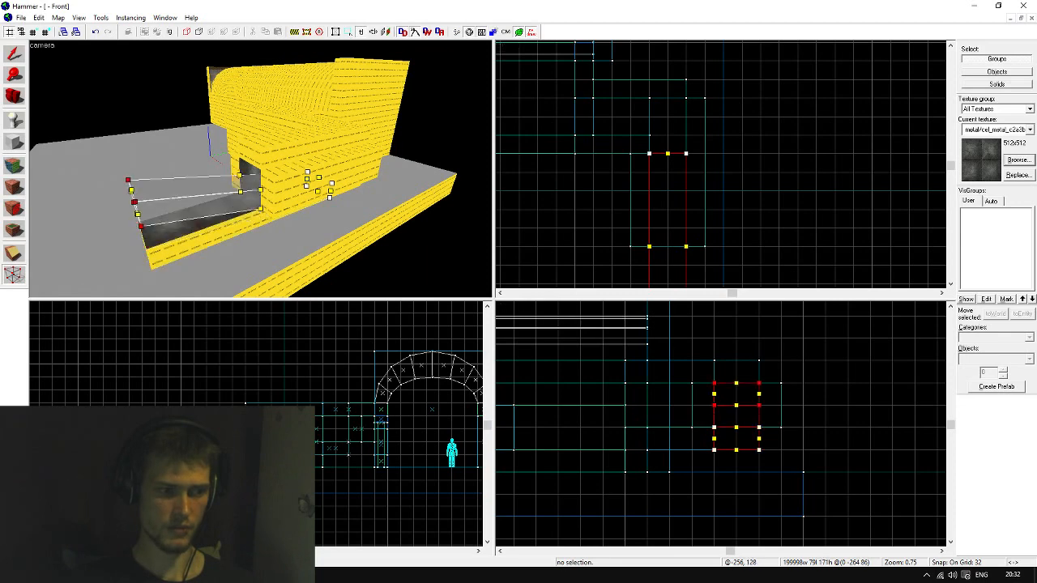
{"action": "key", "text": "Up"}
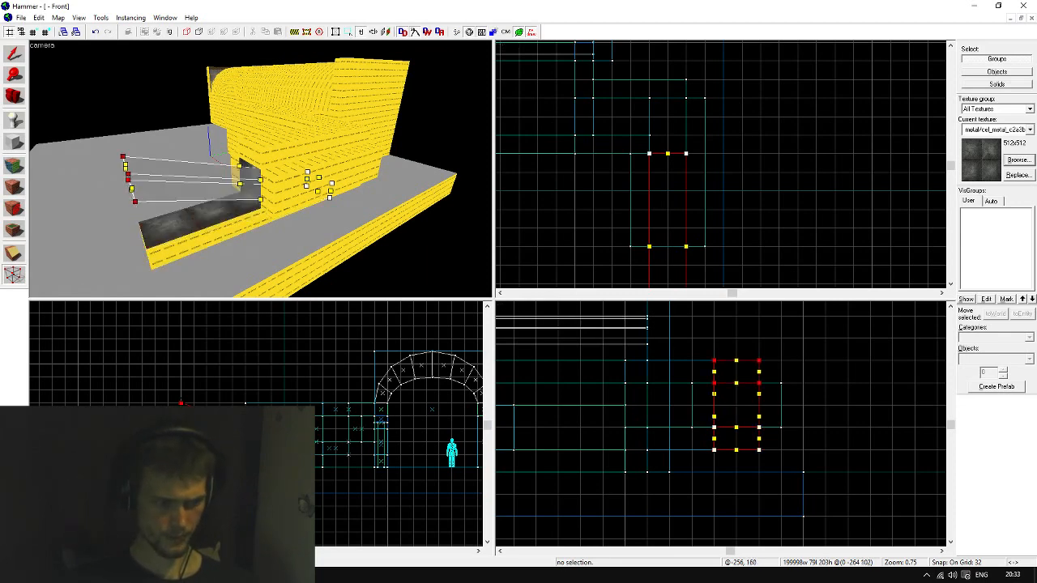
{"action": "left_click_drag", "start_coordinate": [181, 403], "coordinate": [180, 390]}
{"action": "left_click", "coordinate": [13, 54]}
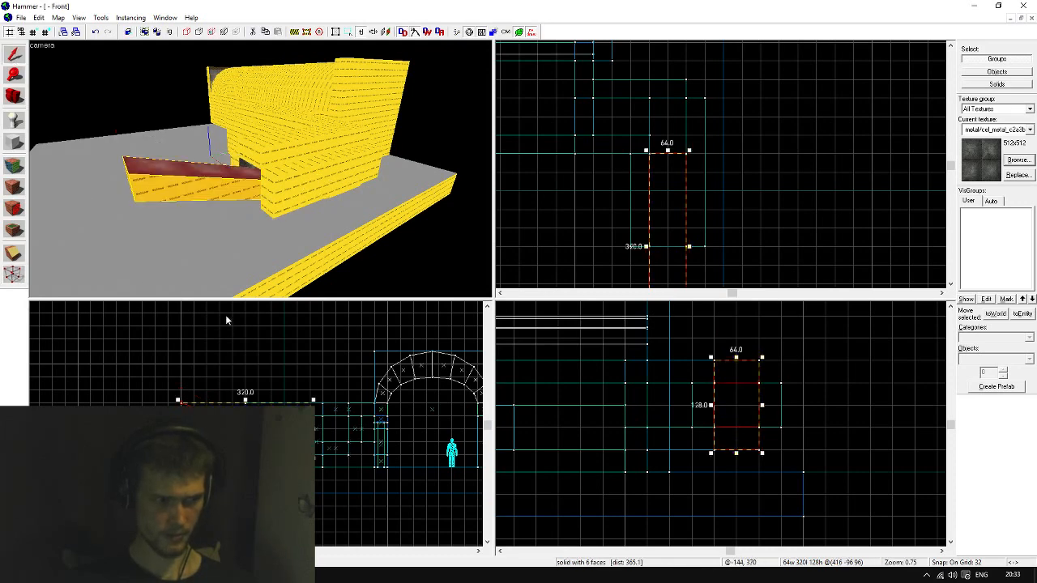
Shorten the new section's ceiling block to 96 units long so that it ends where the sloped floor begins
{"action": "left_click", "coordinate": [260, 153]}
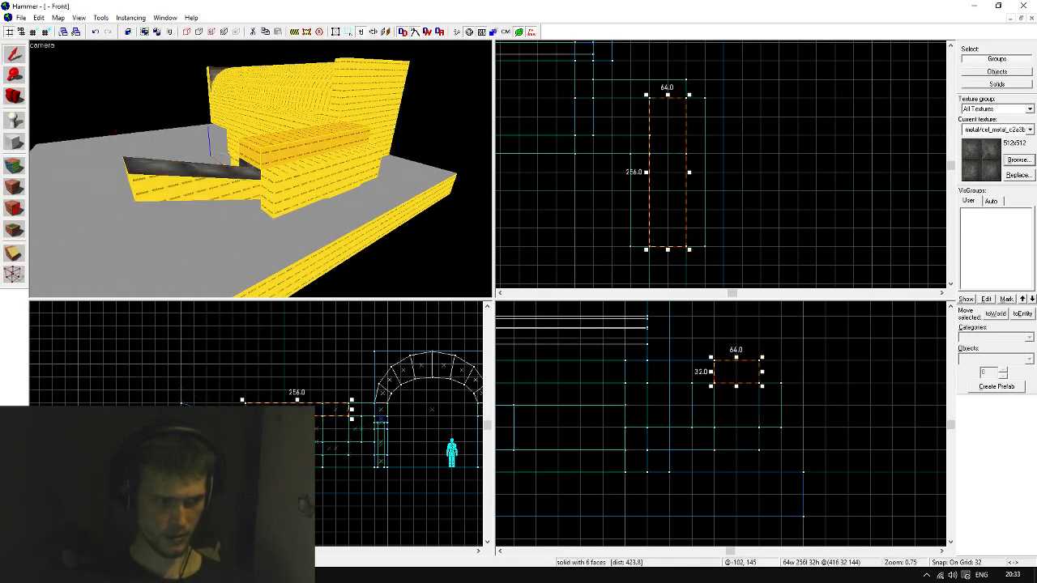
{"action": "left_click_drag", "start_coordinate": [242, 409], "coordinate": [306, 410]}
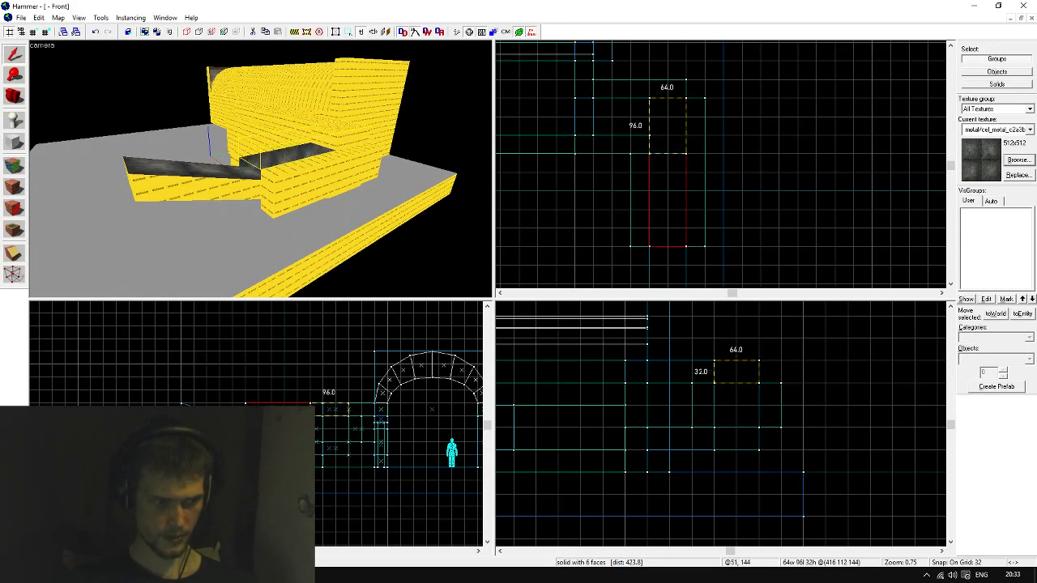
{"action": "key", "text": "z"}
{"action": "key", "text": "w"}
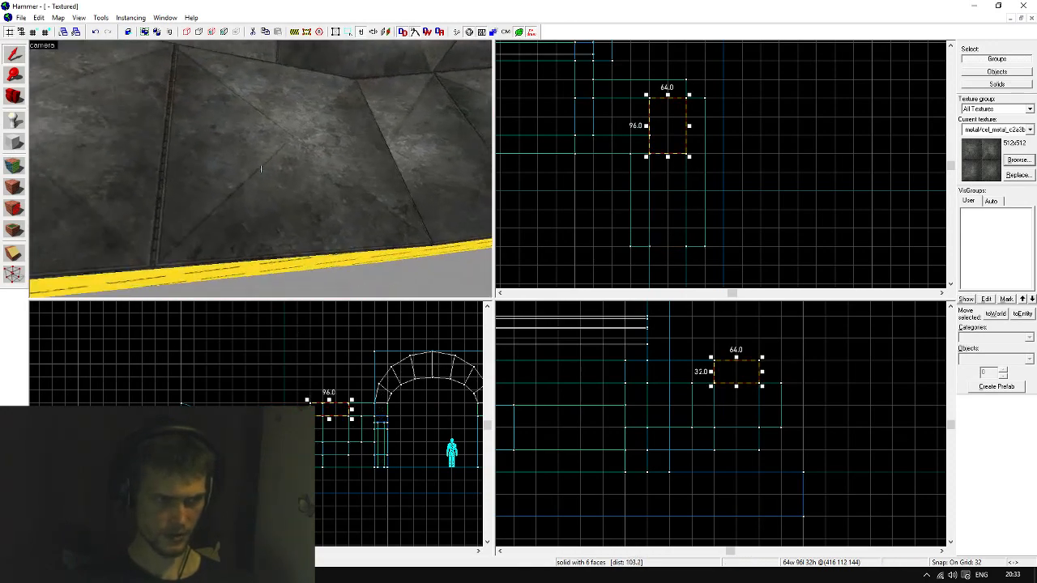
{"action": "key", "text": "s"}
{"action": "key", "text": "z"}
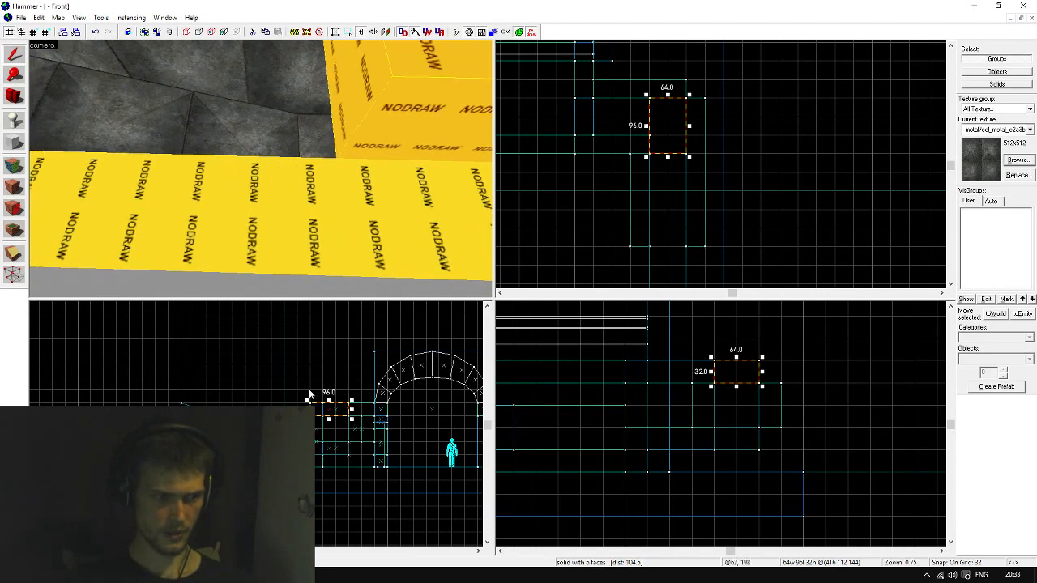
Copy the shortened ceiling block outward and pull its outer end vertices out and up to run parallel above the sloped floor
{"action": "left_click_drag", "start_coordinate": [320, 409], "coordinate": [282, 409]}
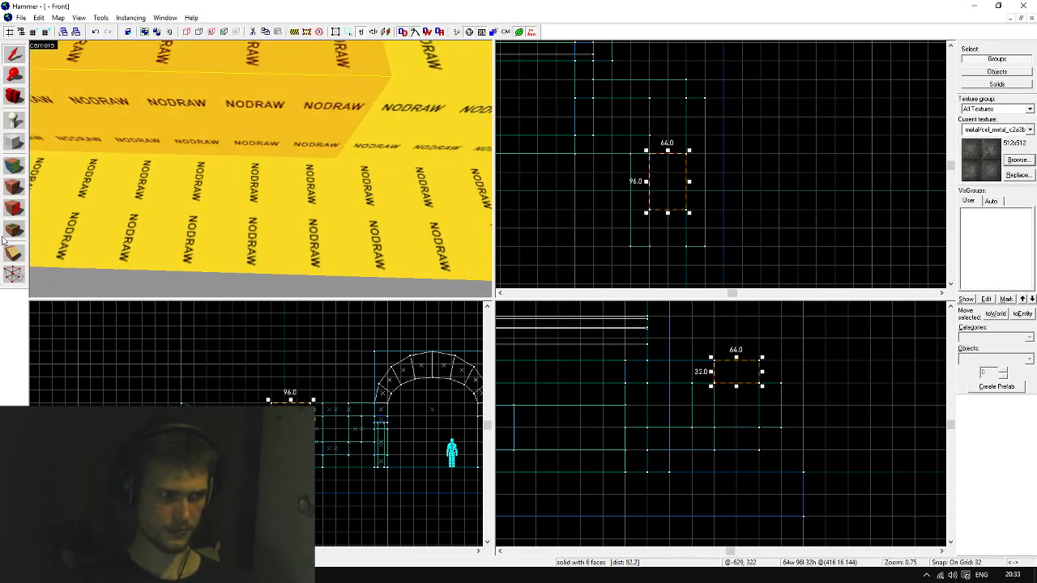
{"action": "left_click", "coordinate": [13, 276]}
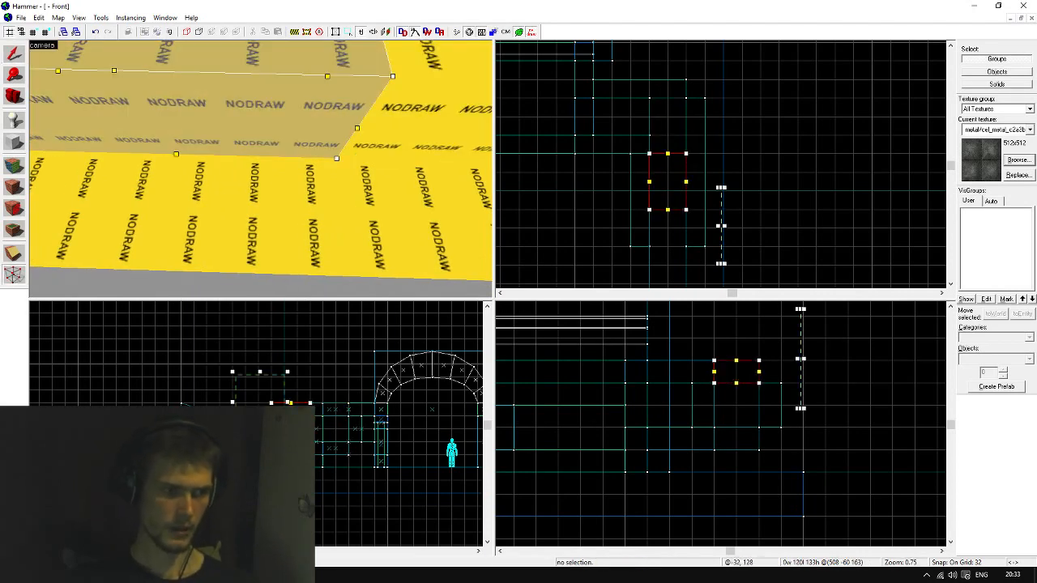
{"action": "key", "text": "Return"}
{"action": "mouse_move", "coordinate": [272, 403]}
{"action": "left_mouse_down"}
{"action": "mouse_move", "coordinate": [182, 403]}
{"action": "mouse_move", "coordinate": [193, 368]}
{"action": "mouse_move", "coordinate": [180, 369]}
{"action": "left_mouse_up"}
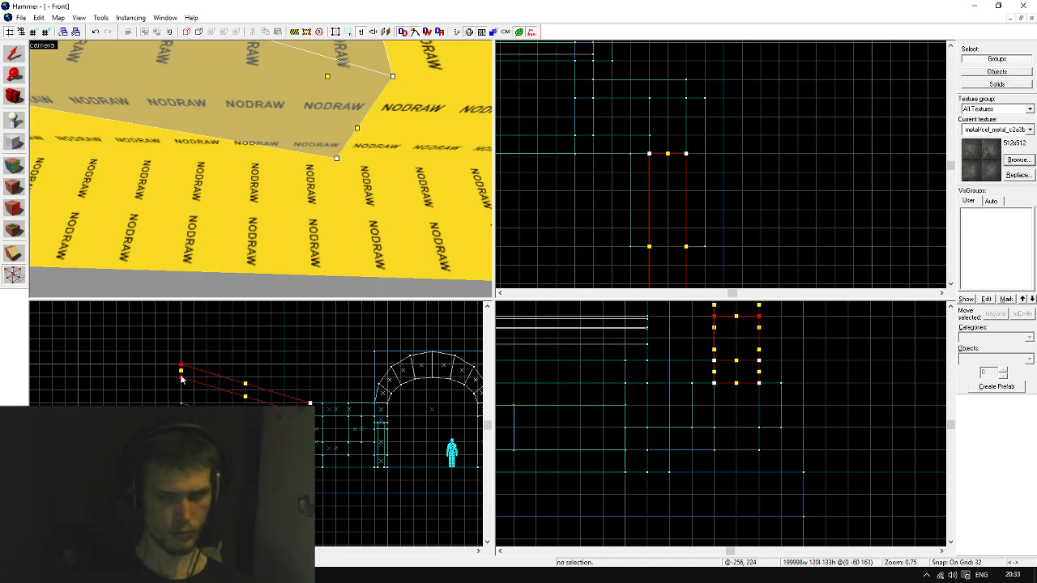
{"action": "left_click", "coordinate": [13, 53]}
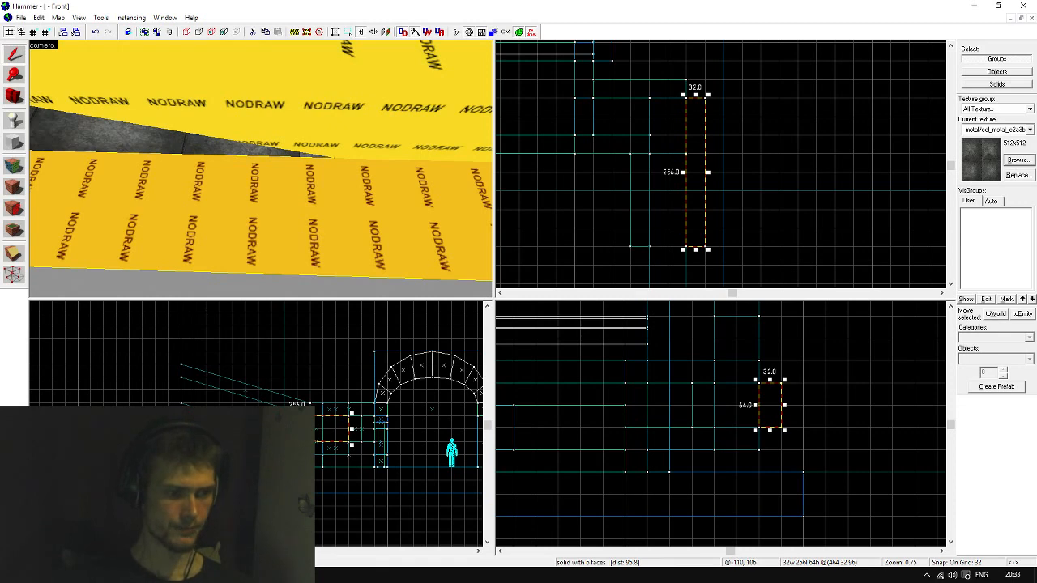
Shorten the section's 256-unit side wall to 96 units so that it ends at the start of the slope
{"action": "key", "text": "z"}
{"action": "key", "text": "w"}
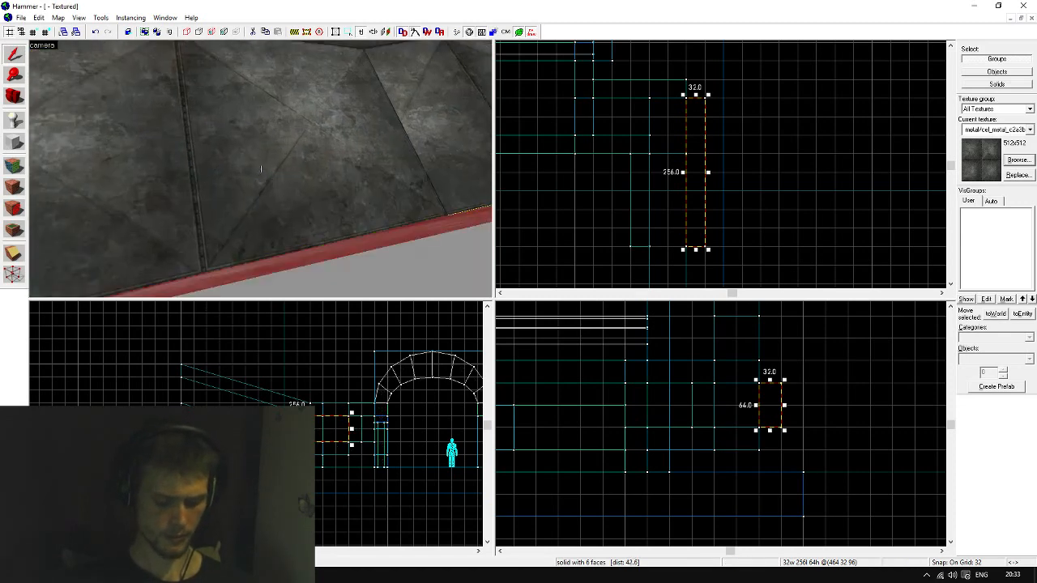
{"action": "key", "text": "w"}
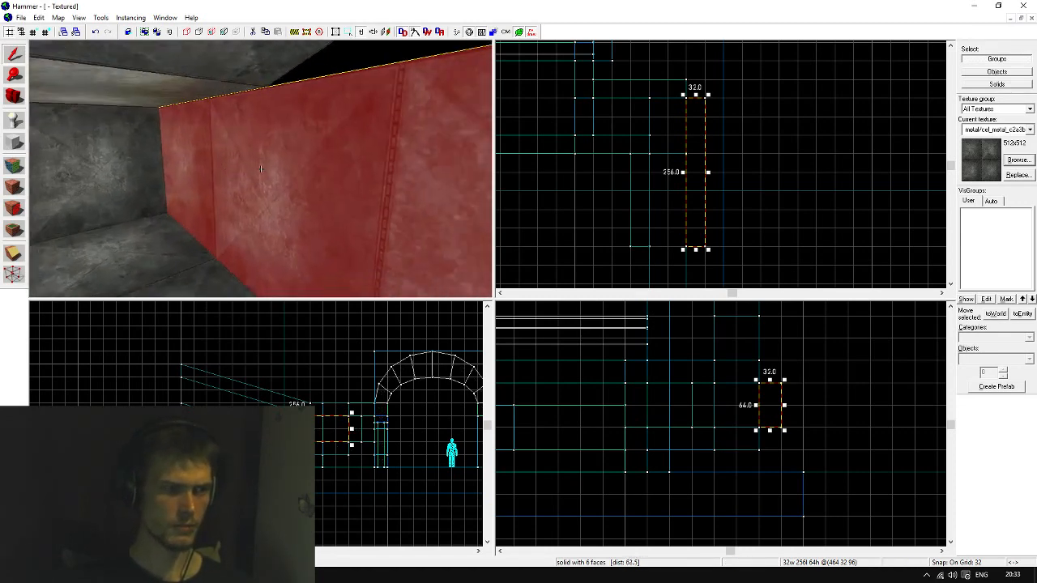
{"action": "key", "text": "z"}
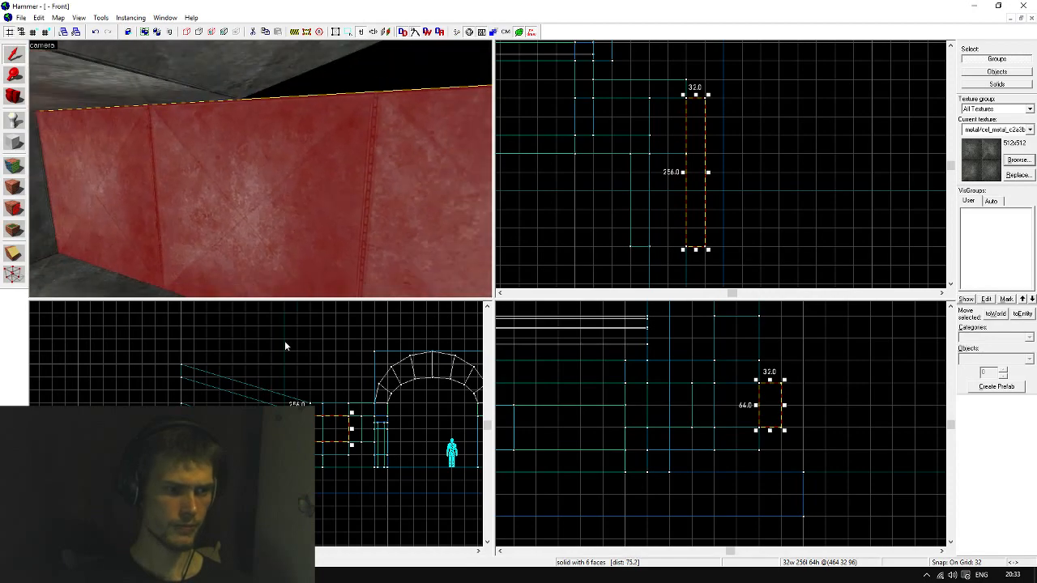
{"action": "left_click_drag", "start_coordinate": [242, 429], "coordinate": [303, 432]}
{"action": "key", "text": "z"}
{"action": "key", "text": "z"}
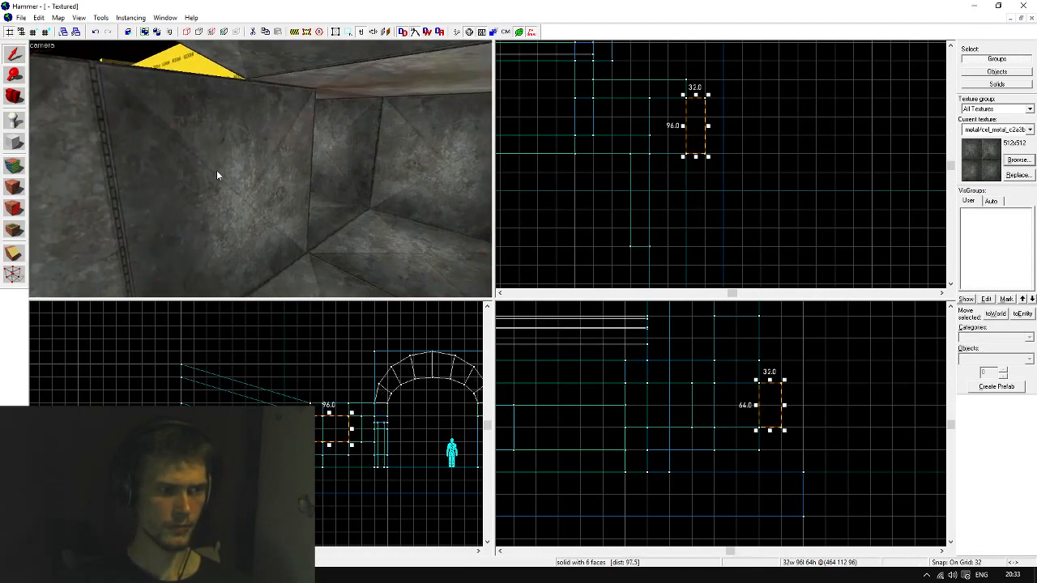
Copy the 96-unit side wall outward, placing the copy end to end with the original along the slope
{"action": "left_click", "coordinate": [216, 174]}
{"action": "key", "text": "z"}
{"action": "key", "text": "s"}
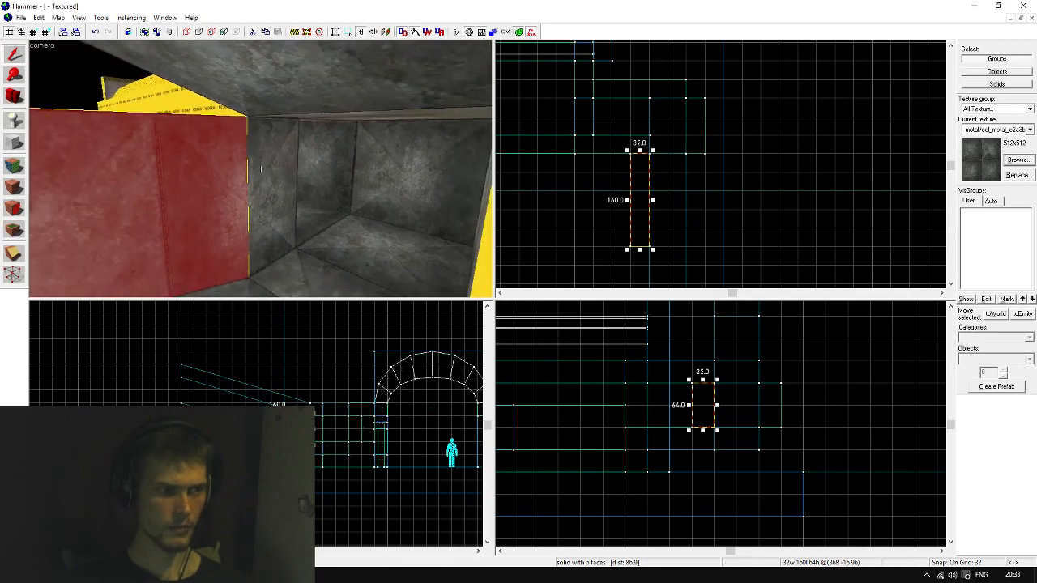
{"action": "key", "text": "s"}
{"action": "key", "text": "z"}
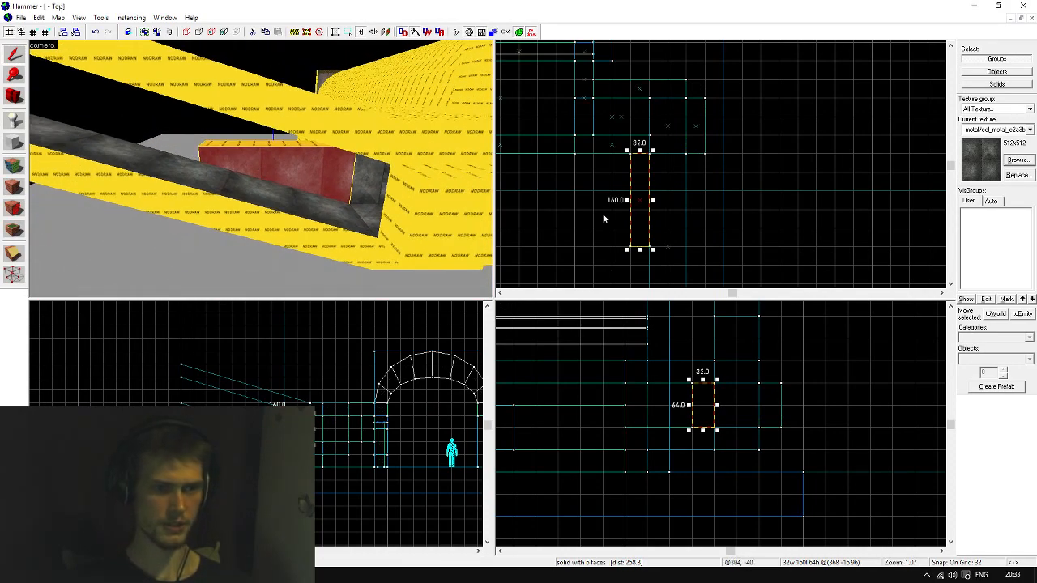
{"action": "left_click", "coordinate": [412, 223]}
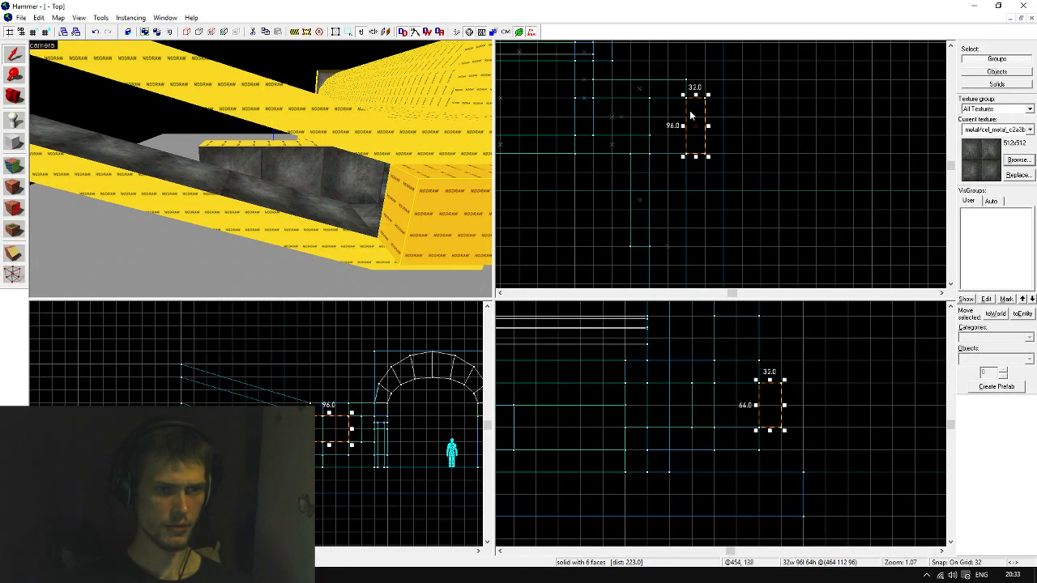
{"action": "left_click_drag", "start_coordinate": [691, 114], "coordinate": [690, 169], "text": "shift"}
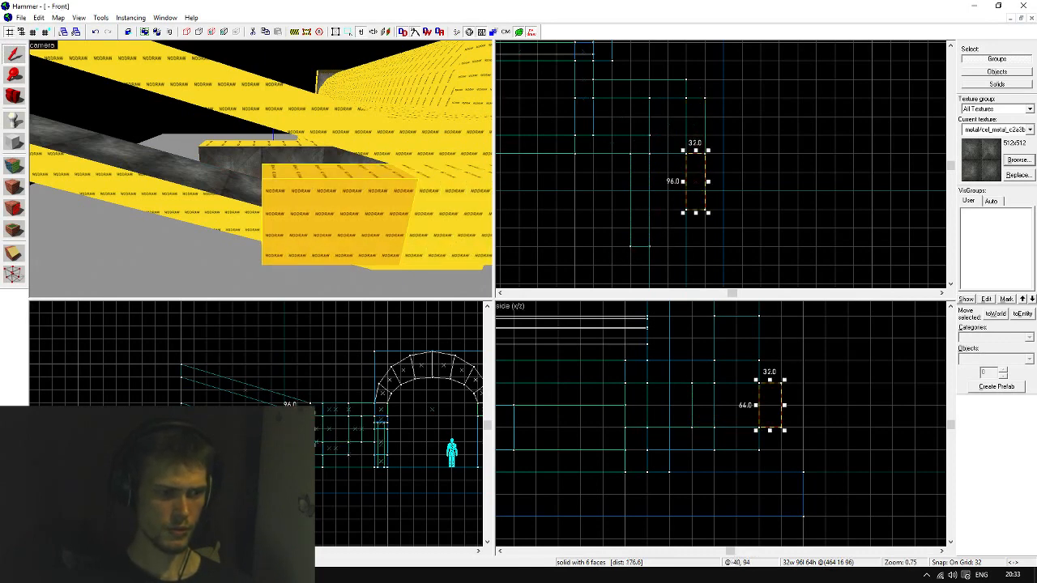
Extend the opposite side wall to 320 units and reshape both slope walls' outer end vertices to follow the rising floor and ceiling
{"action": "left_click", "coordinate": [228, 163]}
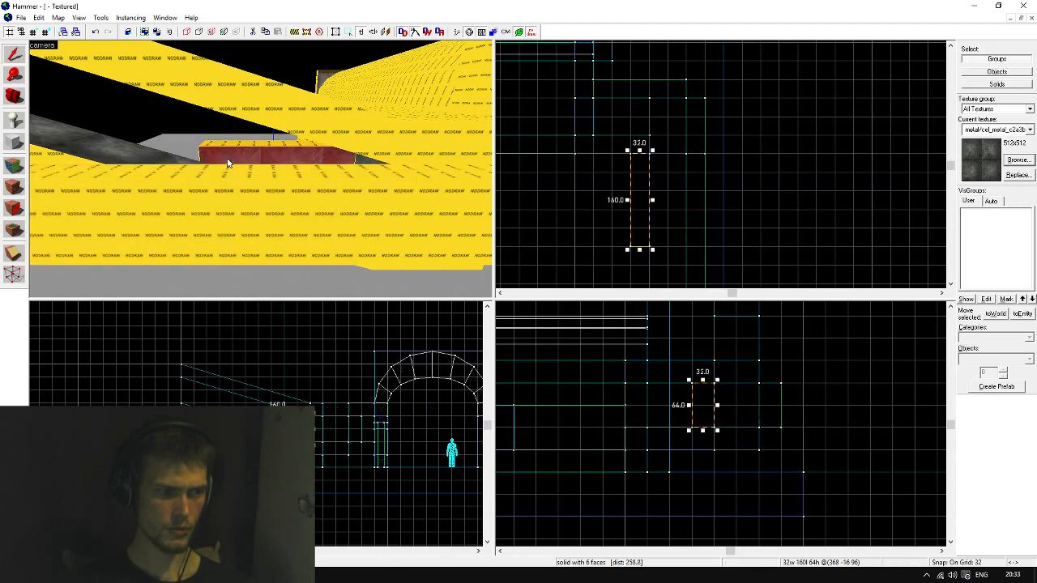
{"action": "left_click_drag", "start_coordinate": [241, 428], "coordinate": [178, 428]}
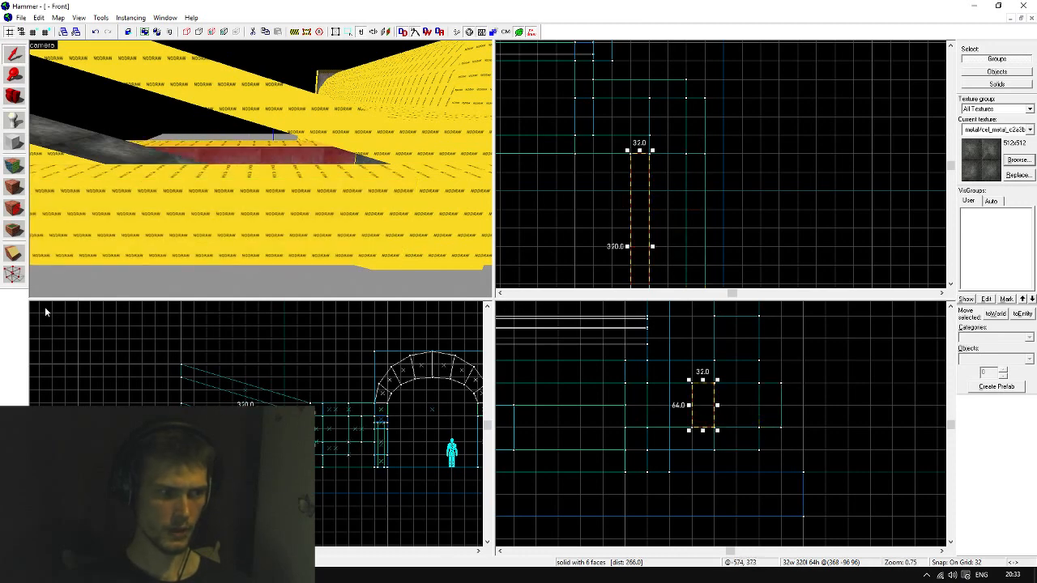
{"action": "key", "text": "shift+v"}
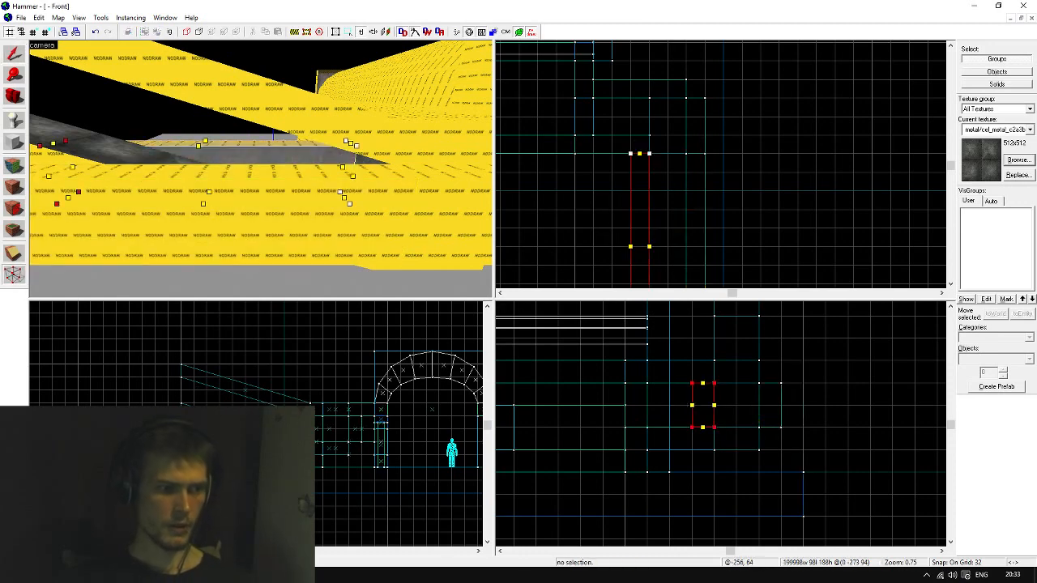
{"action": "mouse_move", "coordinate": [181, 442]}
{"action": "left_mouse_down"}
{"action": "mouse_move", "coordinate": [181, 403]}
{"action": "mouse_move", "coordinate": [181, 468]}
{"action": "mouse_move", "coordinate": [181, 403]}
{"action": "left_mouse_up"}
{"action": "left_click", "coordinate": [150, 215]}
{"action": "key", "text": "Return"}
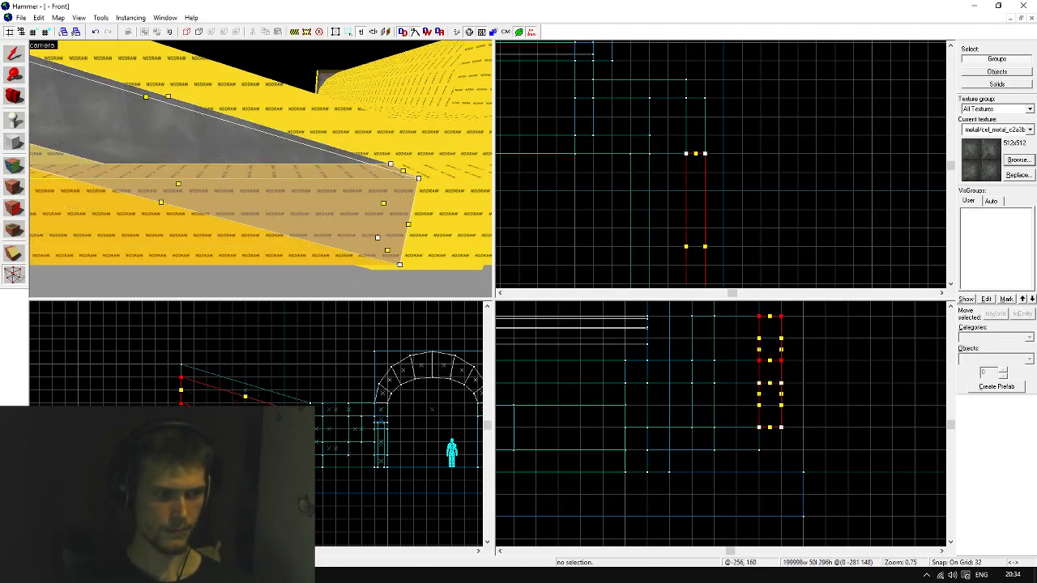
{"action": "left_click", "coordinate": [13, 54]}
Lift the floor's dirty metal duct texture inside the sloped section, apply it to the adjoining wall face, and leave face editing
{"action": "key", "text": "z"}
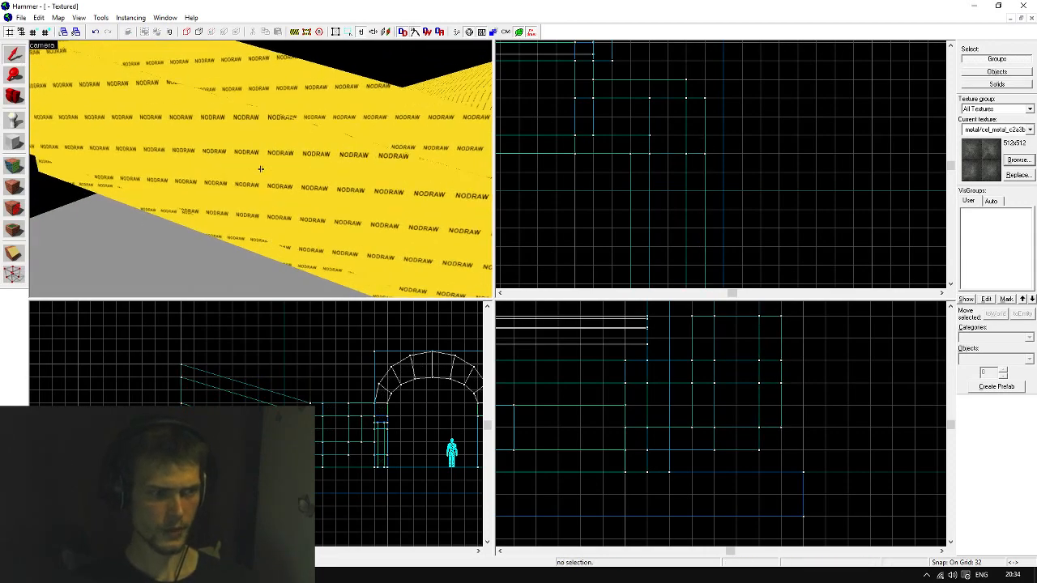
{"action": "key", "text": "w"}
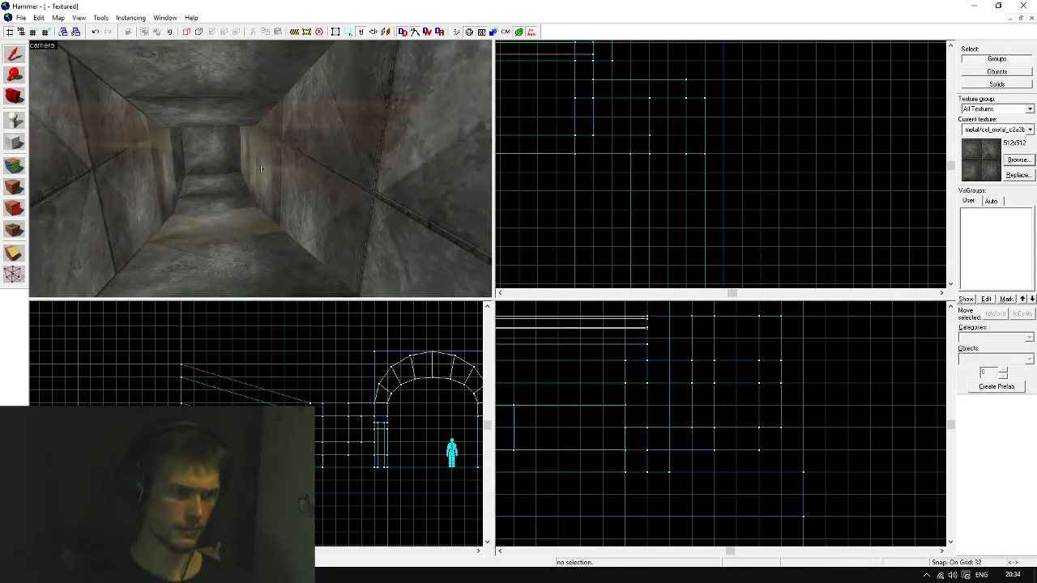
{"action": "key", "text": "z"}
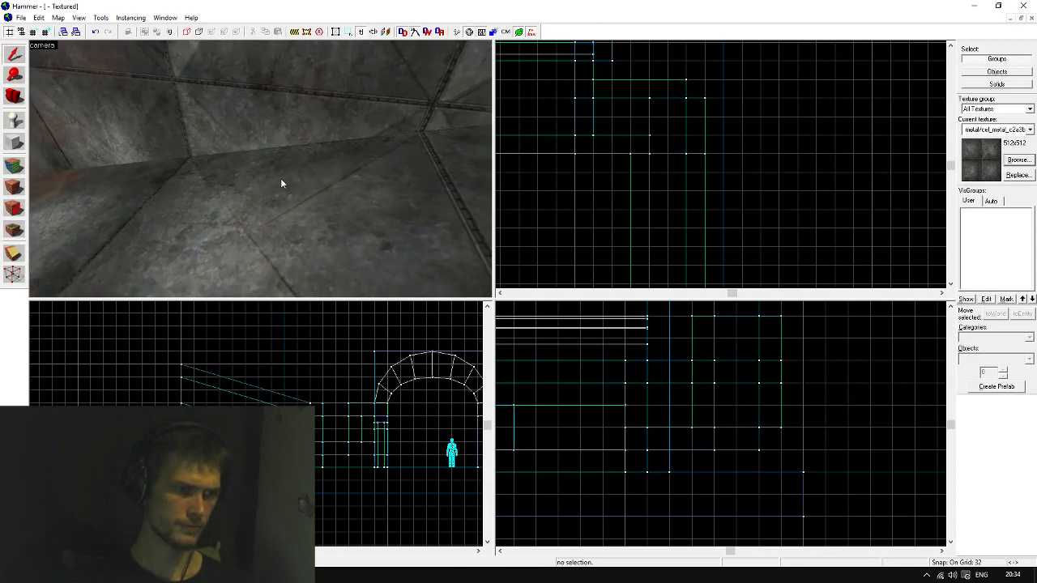
{"action": "key", "text": "shift+a"}
{"action": "left_click", "coordinate": [281, 180]}
{"action": "right_click", "coordinate": [280, 117]}
{"action": "key", "text": "z"}
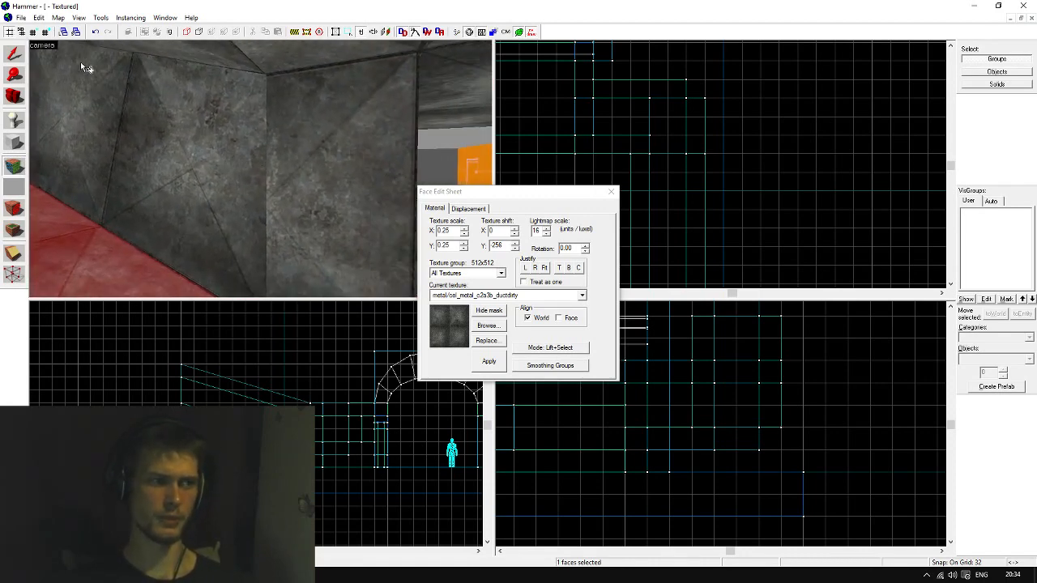
{"action": "key", "text": "shift+s"}
Enlarge the 3D camera view and examine the texture seams on the duct's inner walls where the slope begins
{"action": "left_click_drag", "start_coordinate": [492, 298], "coordinate": [949, 555]}
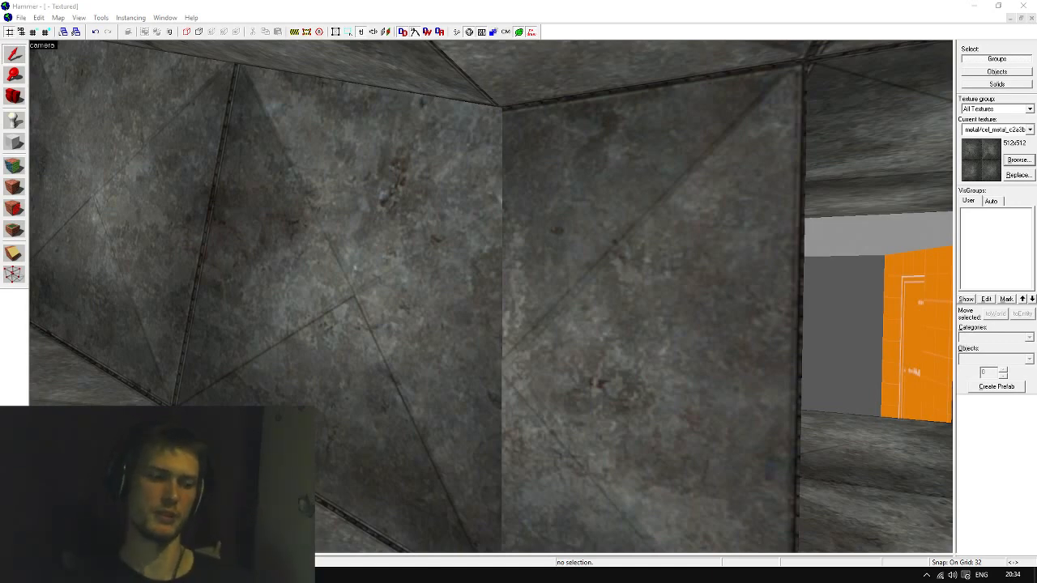
{"action": "key", "text": "z"}
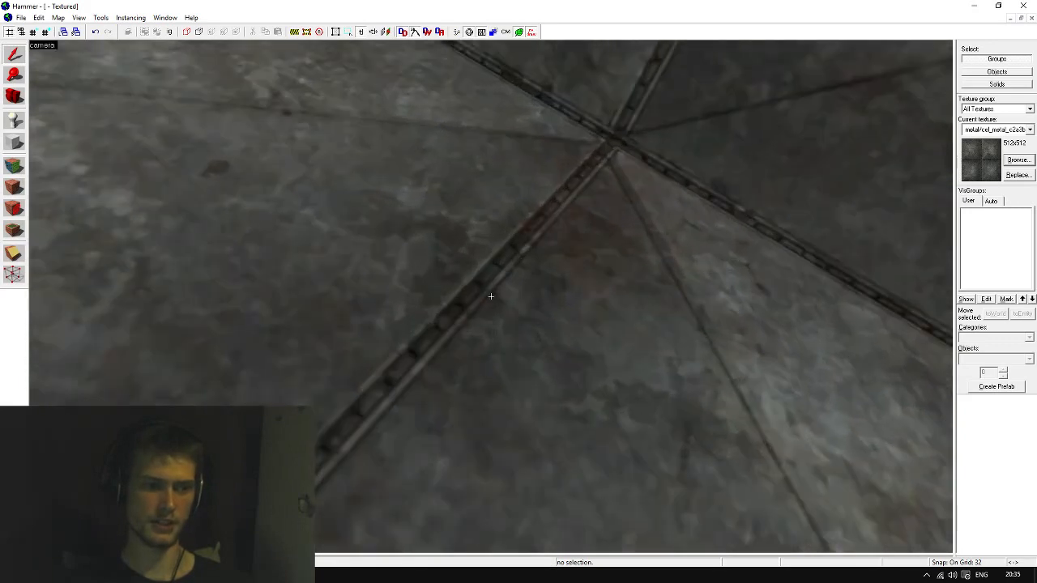
{"action": "key", "text": "z"}
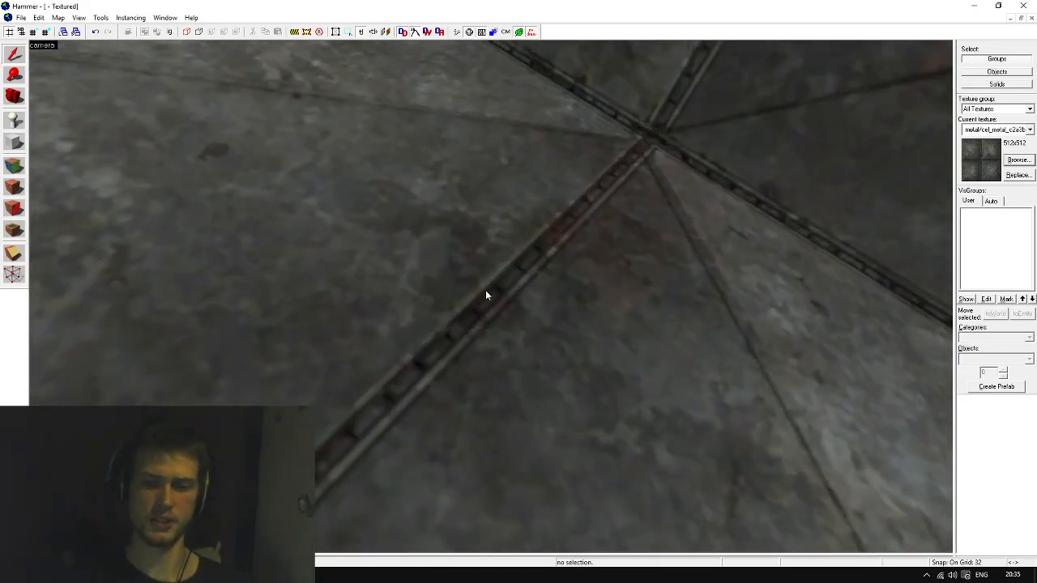
{"action": "key", "text": "z"}
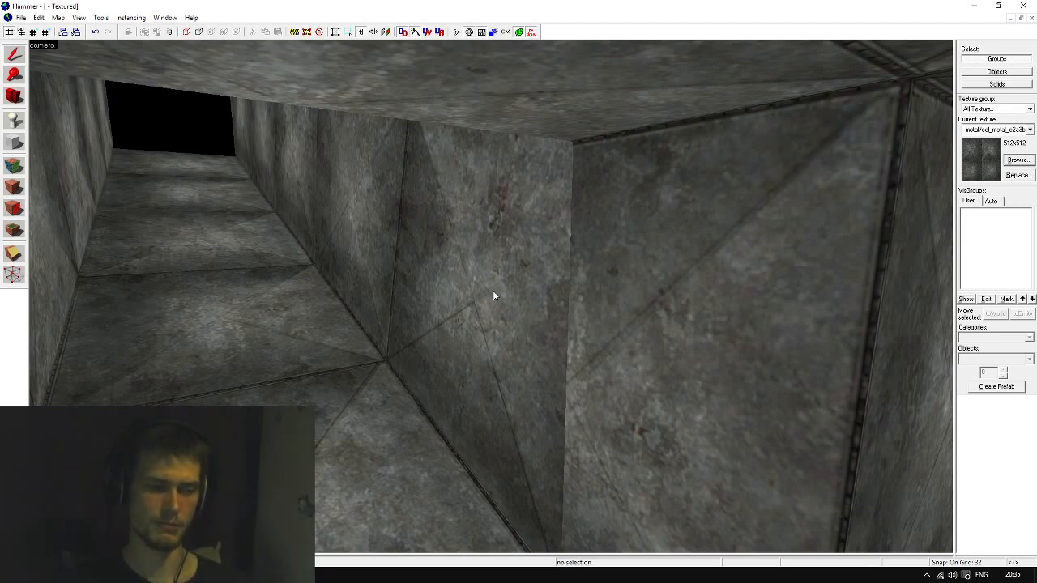
{"action": "key", "text": "z"}
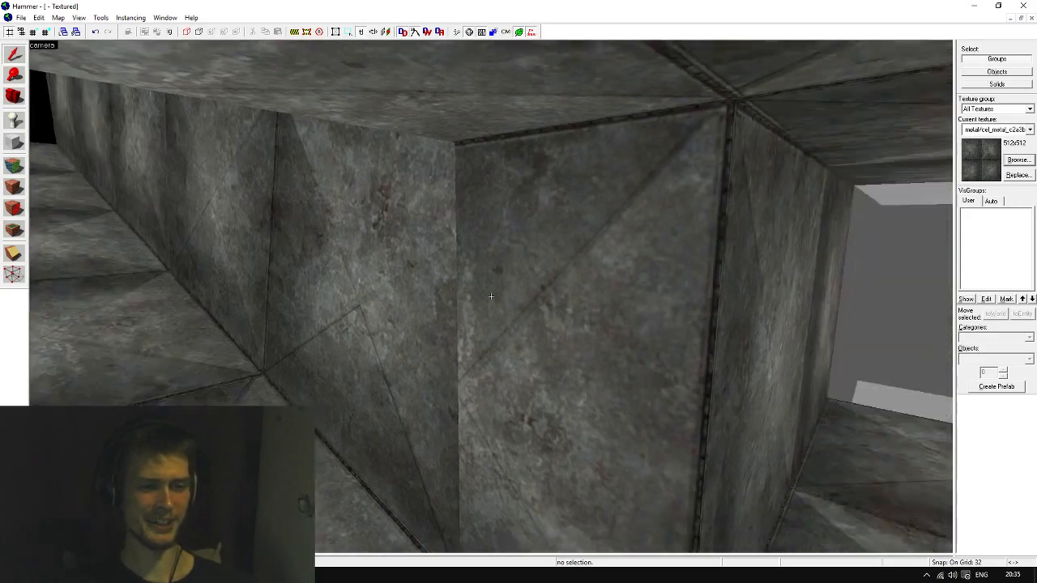
{"action": "key", "text": "w"}
{"action": "key", "text": "s"}
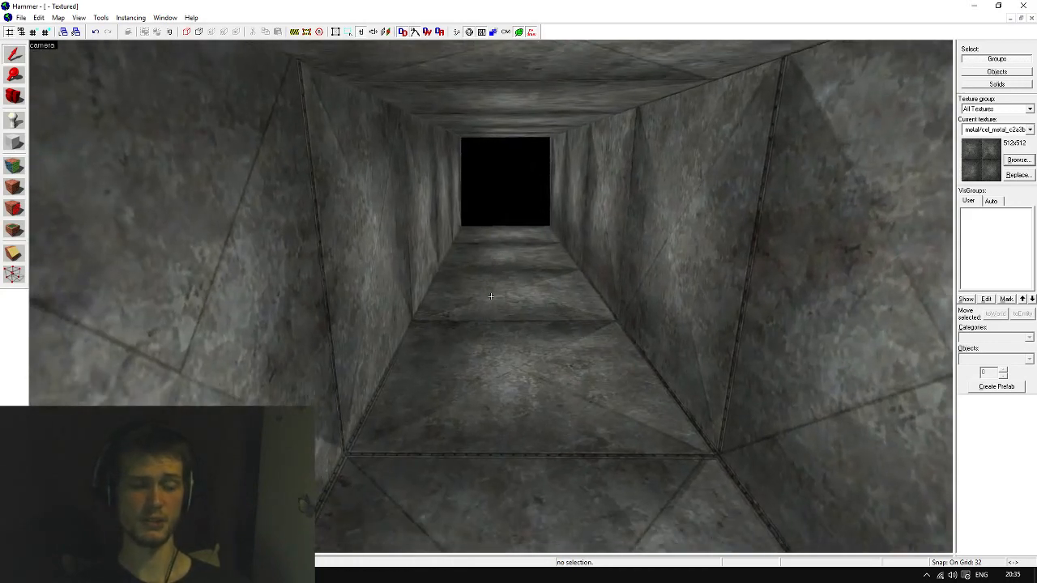
Inspect the sloped duct through to its open end and from outside around the opening
{"action": "key", "text": "w"}
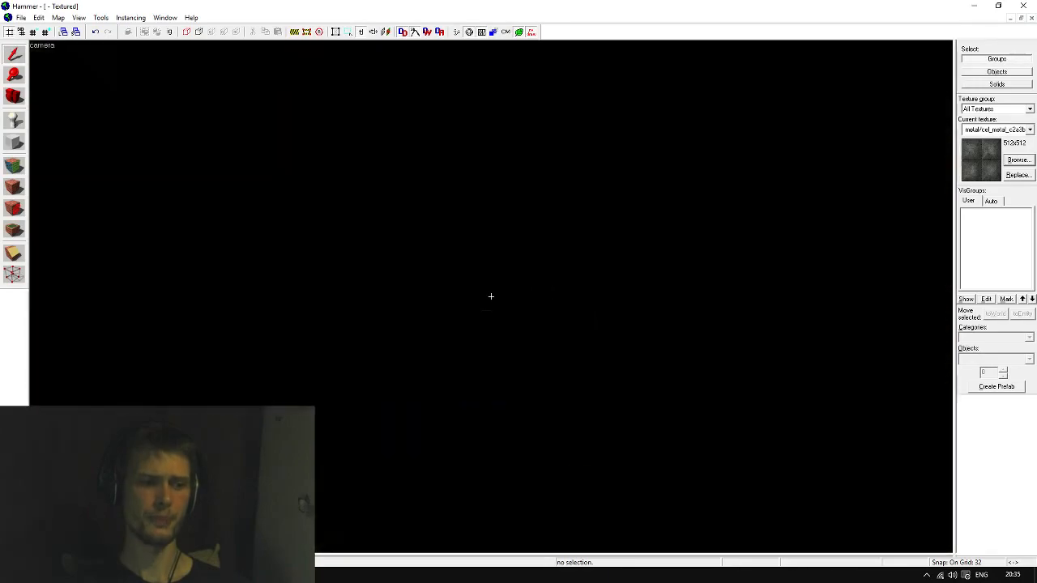
{"action": "key", "text": "s"}
{"action": "key", "text": "d"}
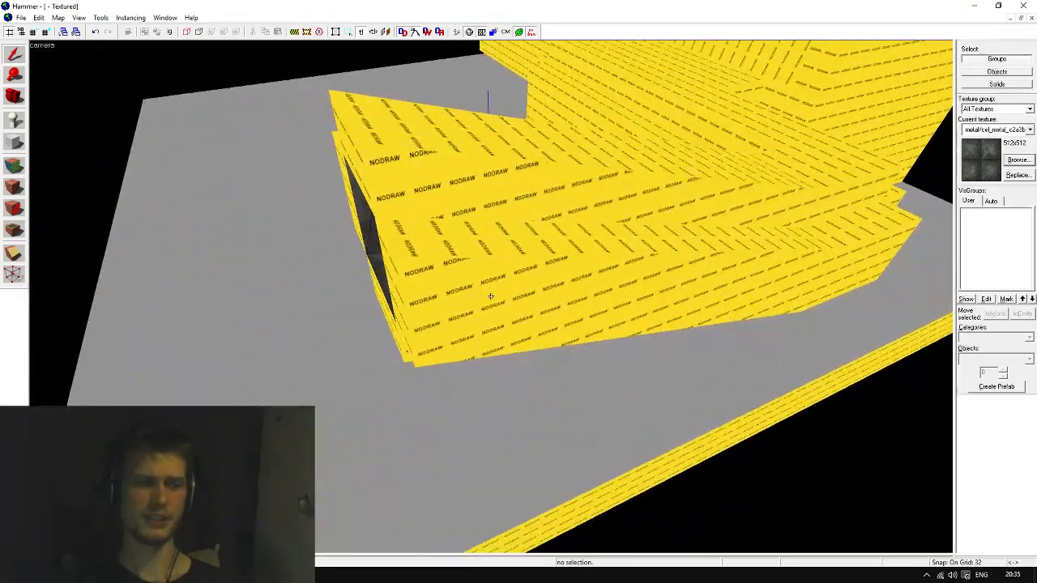
{"action": "key", "text": "w"}
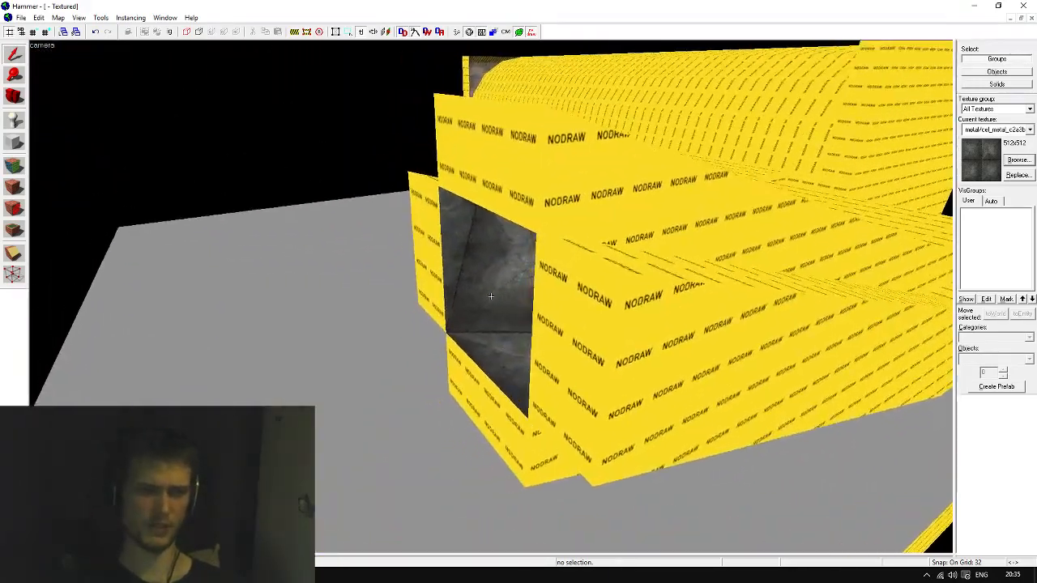
{"action": "key", "text": "s"}
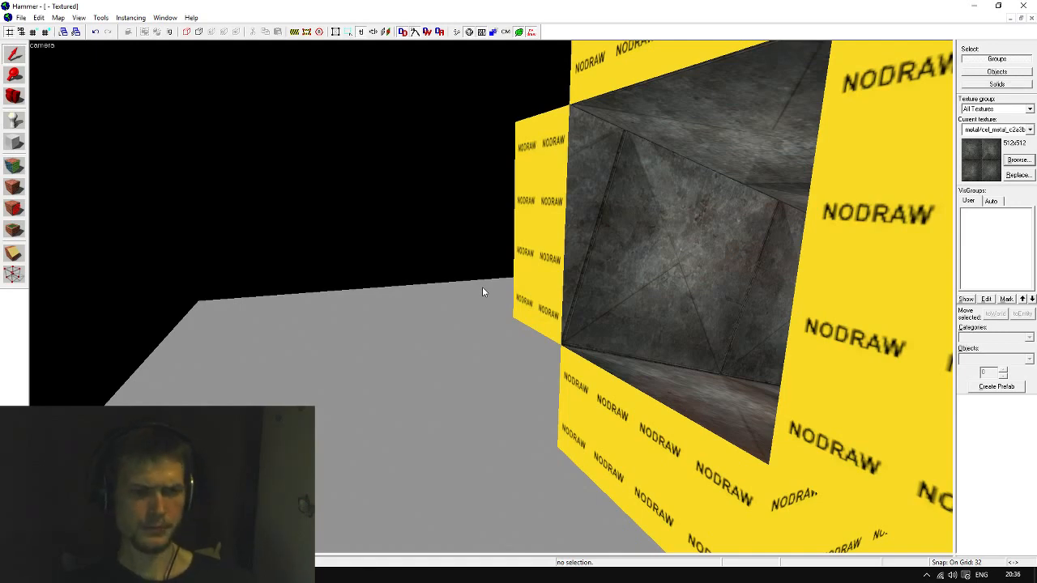
{"action": "key", "text": "z"}
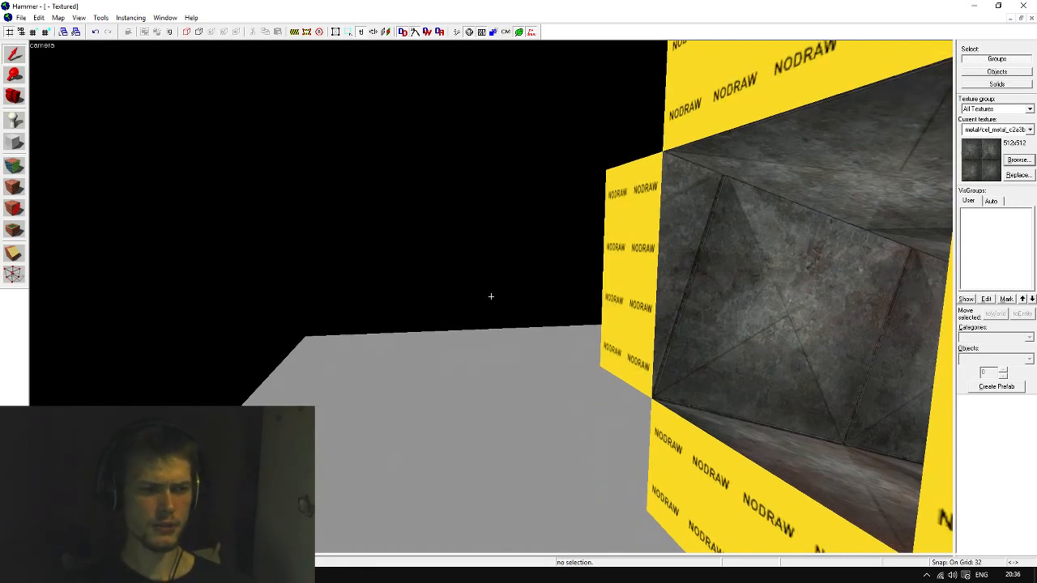
Examine the duct opening from outside and the inner wall and floor seams where the slope begins
{"action": "key", "text": "s"}
{"action": "key", "text": "w"}
{"action": "key", "text": "w"}
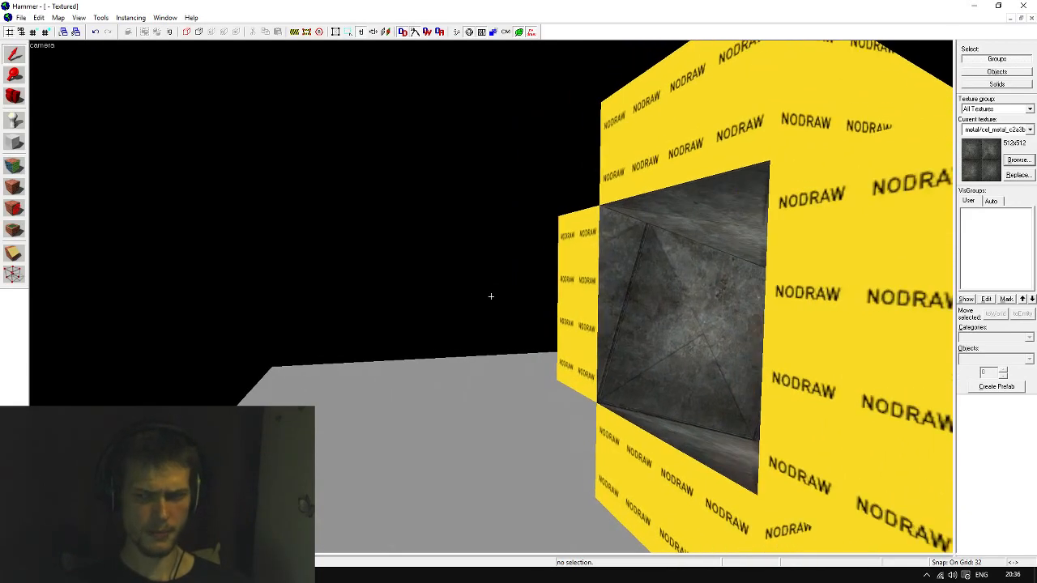
{"action": "key", "text": "s"}
{"action": "key", "text": "s"}
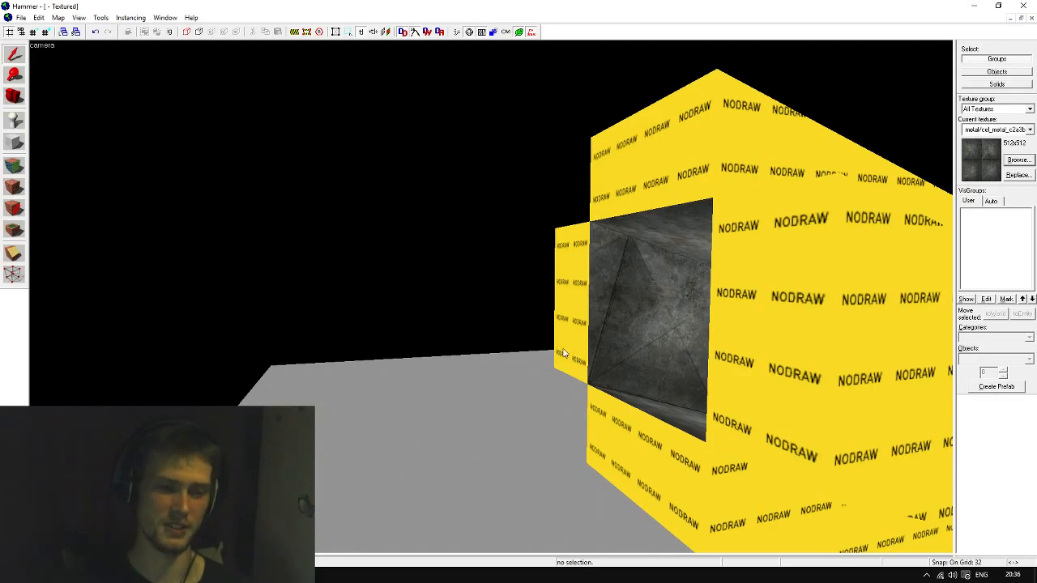
{"action": "key", "text": "z"}
{"action": "key", "text": "w"}
{"action": "key", "text": "w"}
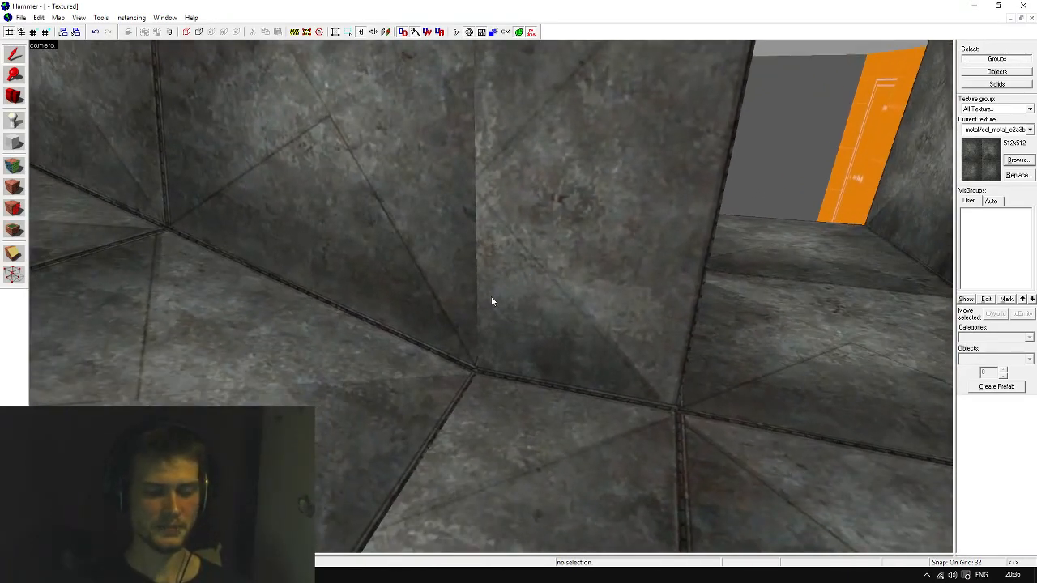
{"action": "key", "text": "z"}
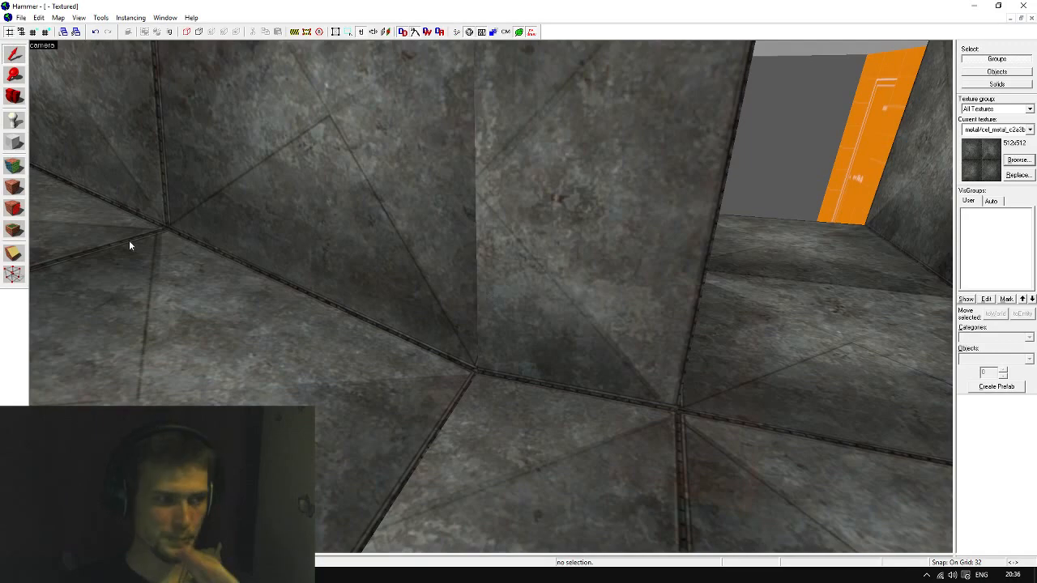
Prepare to create a new primitive block with tools/toolsnodraw as the current texture
{"action": "left_click", "coordinate": [14, 143]}
{"action": "left_click", "coordinate": [1023, 161]}
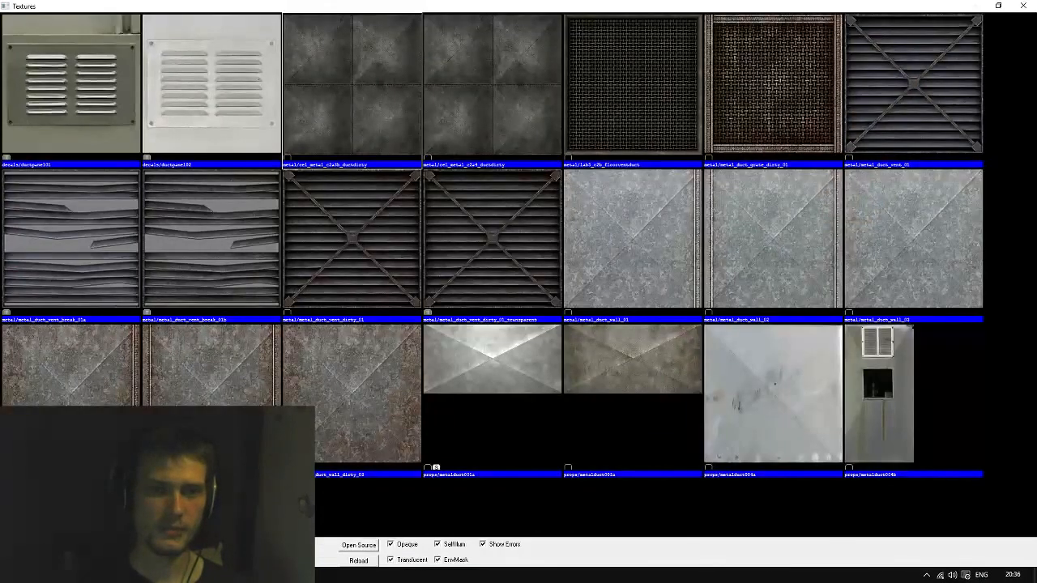
{"action": "left_click", "coordinate": [1023, 5]}
{"action": "left_click", "coordinate": [1018, 131]}
{"action": "left_click", "coordinate": [995, 180]}
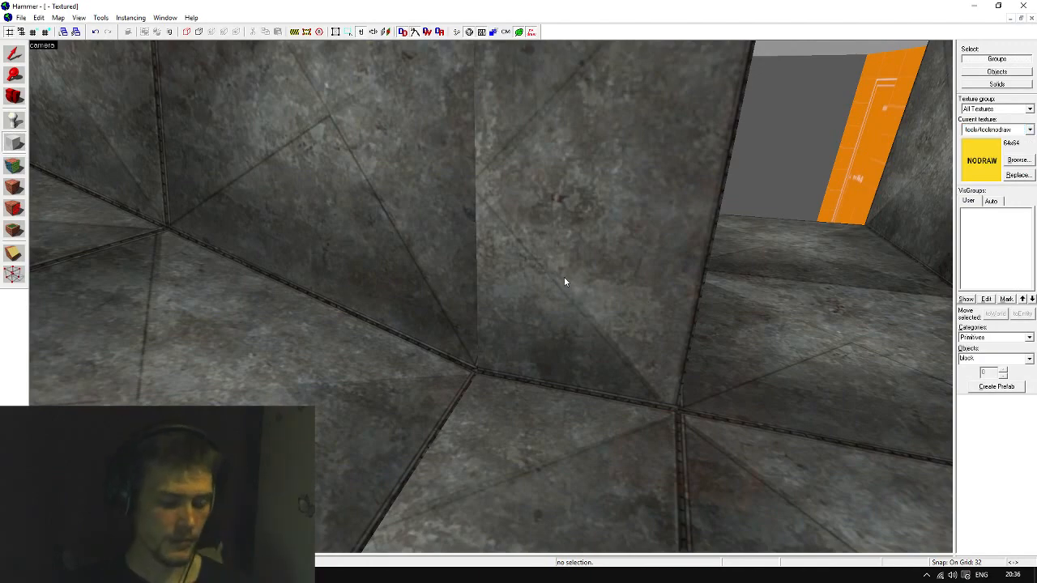
Restore the four-view layout and set the grid to 2 units for detailed work at the slope's seam
{"action": "key", "text": "shift+z"}
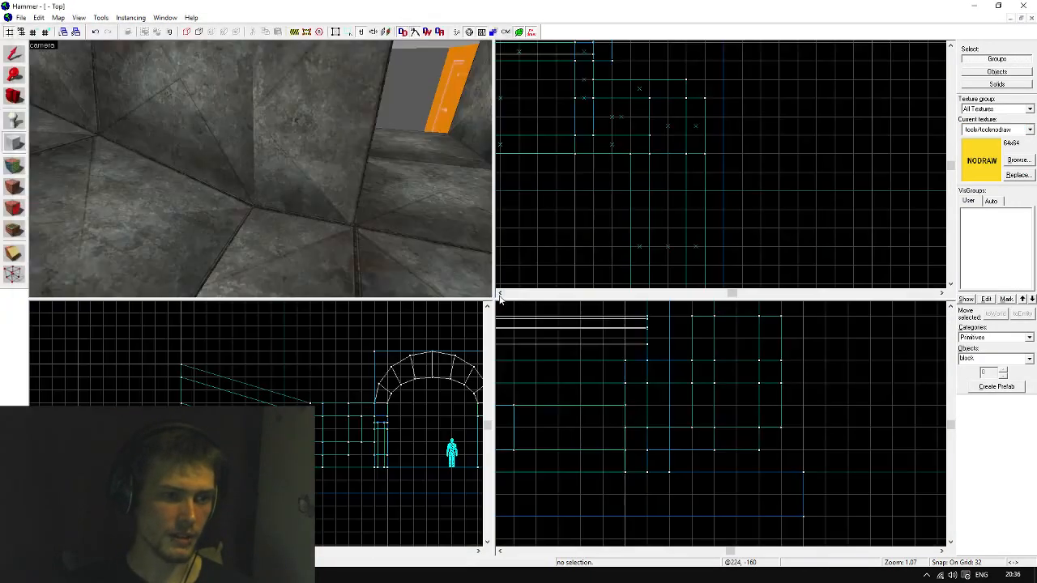
{"action": "scroll", "coordinate": [638, 168], "scroll_direction": "up", "scroll_amount": 6}
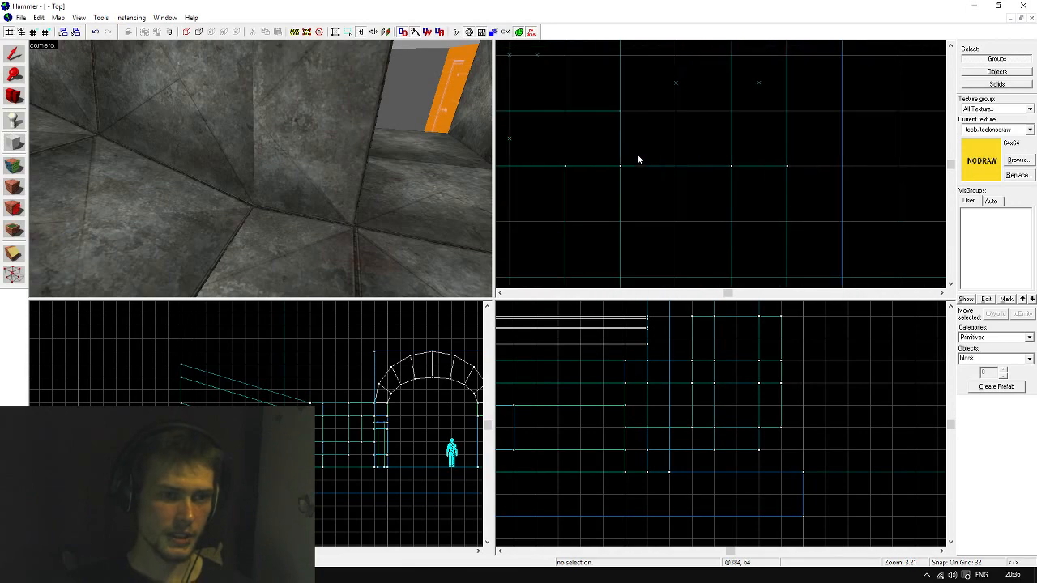
{"action": "scroll", "coordinate": [637, 160], "scroll_direction": "up", "scroll_amount": 8}
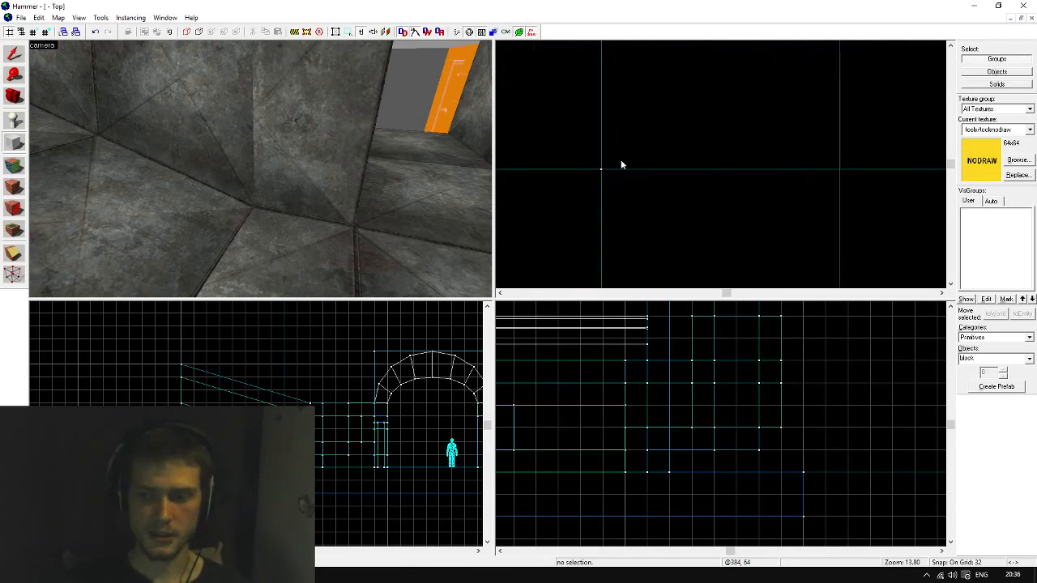
{"action": "key", "text": "bracketleft"}
{"action": "key", "text": "bracketleft"}
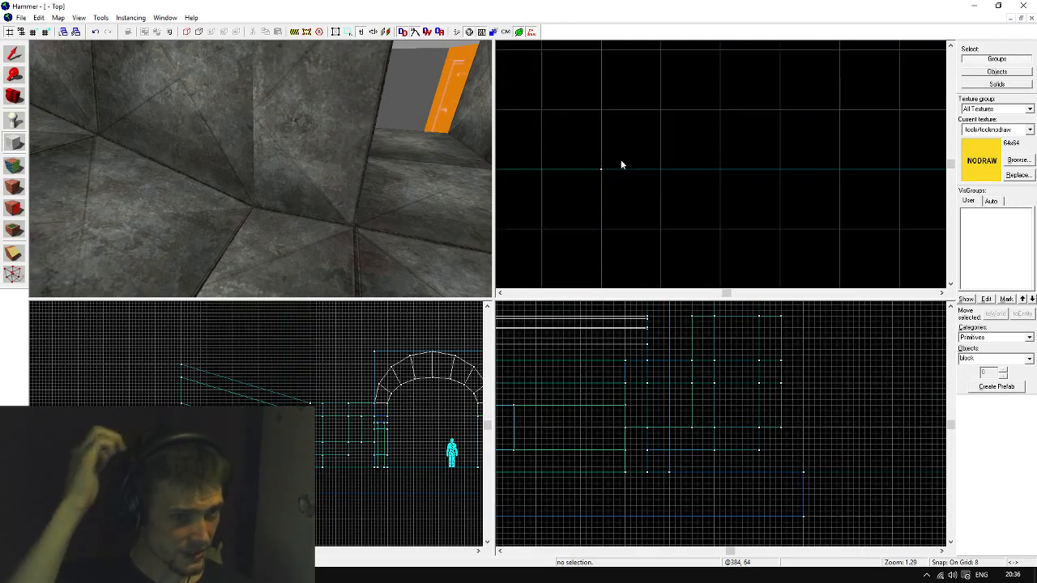
{"action": "key", "text": "bracketleft"}
{"action": "key", "text": "bracketleft"}
{"action": "key", "text": "bracketleft"}
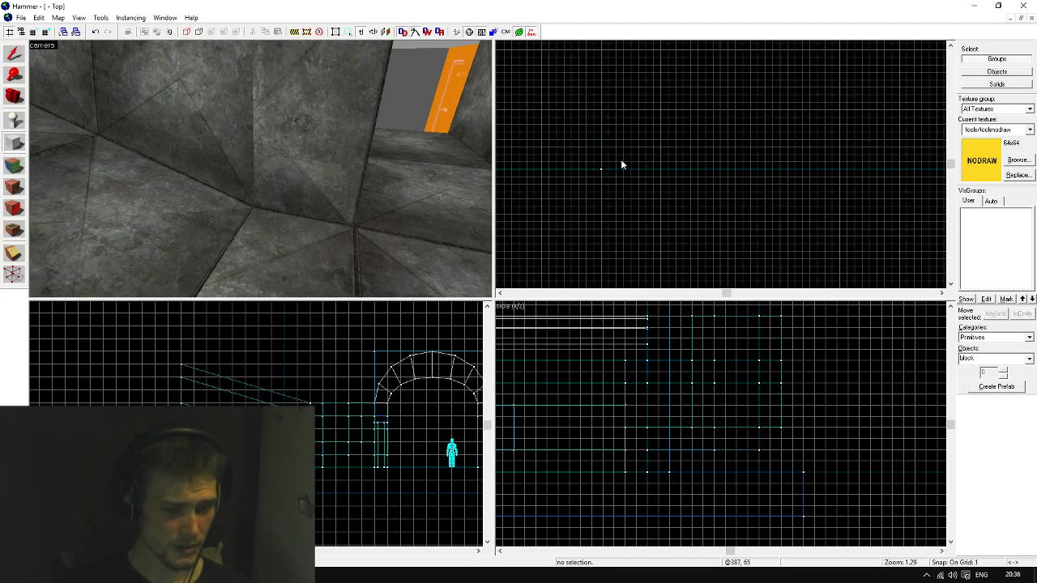
{"action": "scroll", "coordinate": [621, 161], "scroll_direction": "up", "scroll_amount": 4}
{"action": "key", "text": "z"}
{"action": "key", "text": "w"}
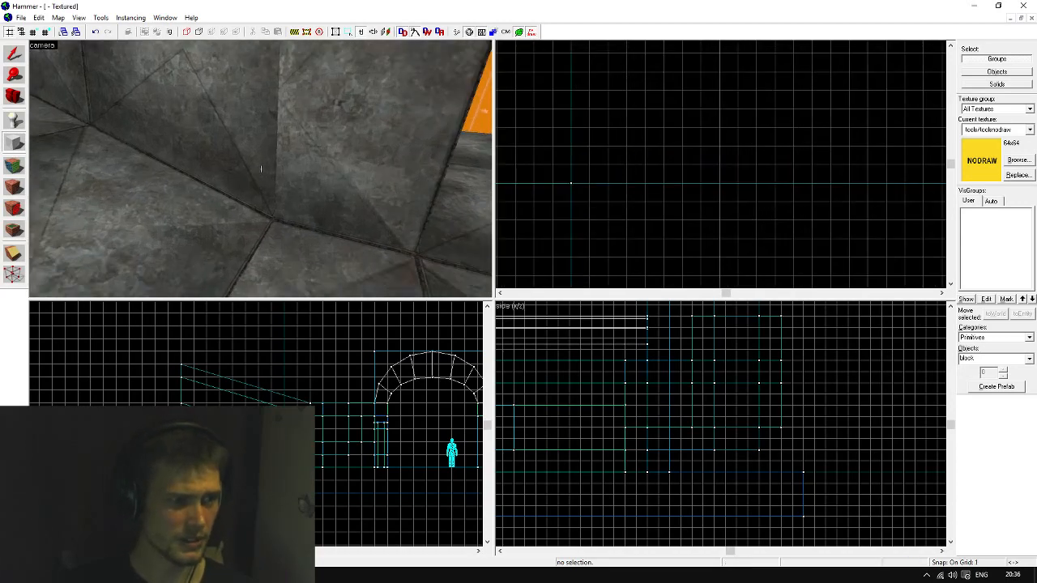
{"action": "key", "text": "w"}
{"action": "key", "text": "bracketright"}
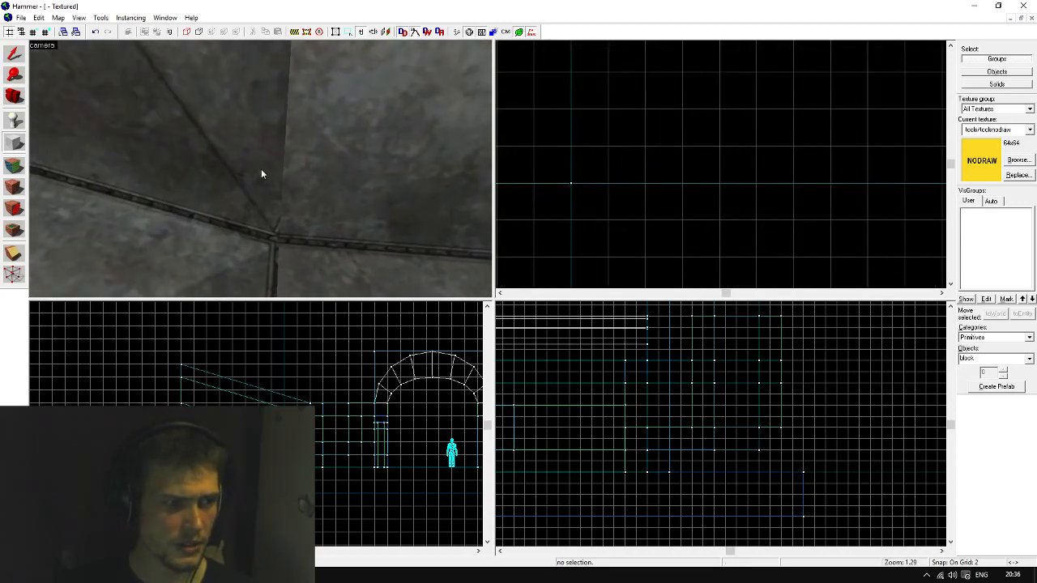
{"action": "key", "text": "z"}
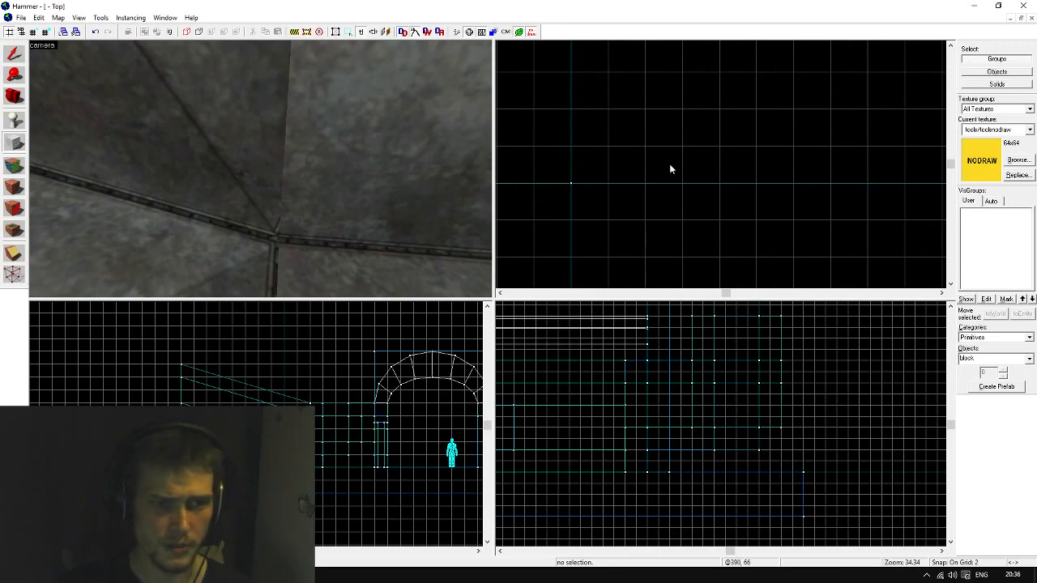
Outline a block 8 units wide, 4 long and 2 high on the floor in the corner where the slope begins
{"action": "left_click_drag", "start_coordinate": [570, 151], "coordinate": [723, 222]}
{"action": "scroll", "coordinate": [719, 389], "scroll_direction": "down", "scroll_amount": 2}
{"action": "scroll", "coordinate": [718, 389], "scroll_direction": "up", "scroll_amount": 2}
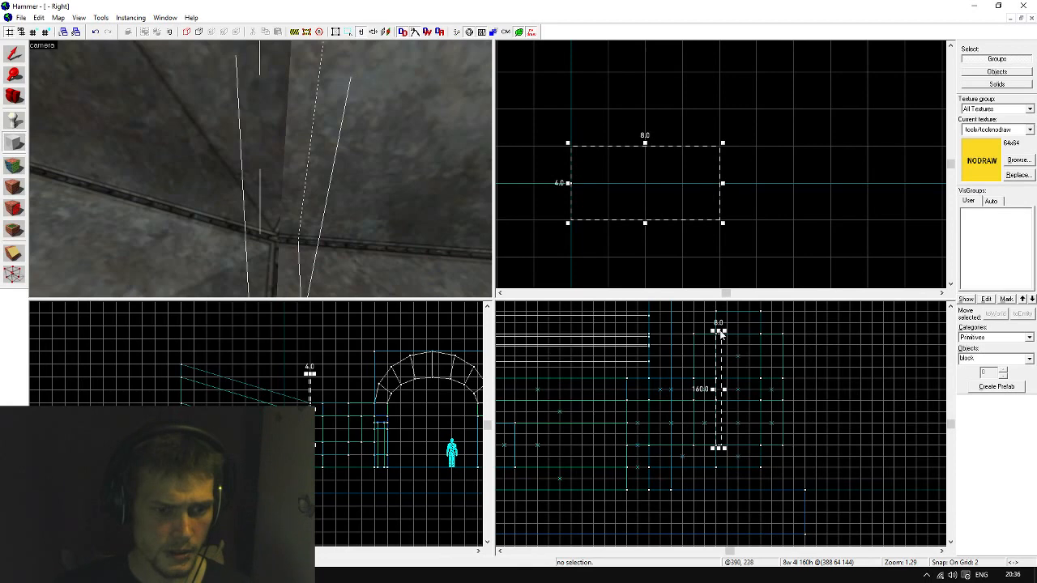
{"action": "left_click_drag", "start_coordinate": [720, 331], "coordinate": [728, 440]}
{"action": "key", "text": "z"}
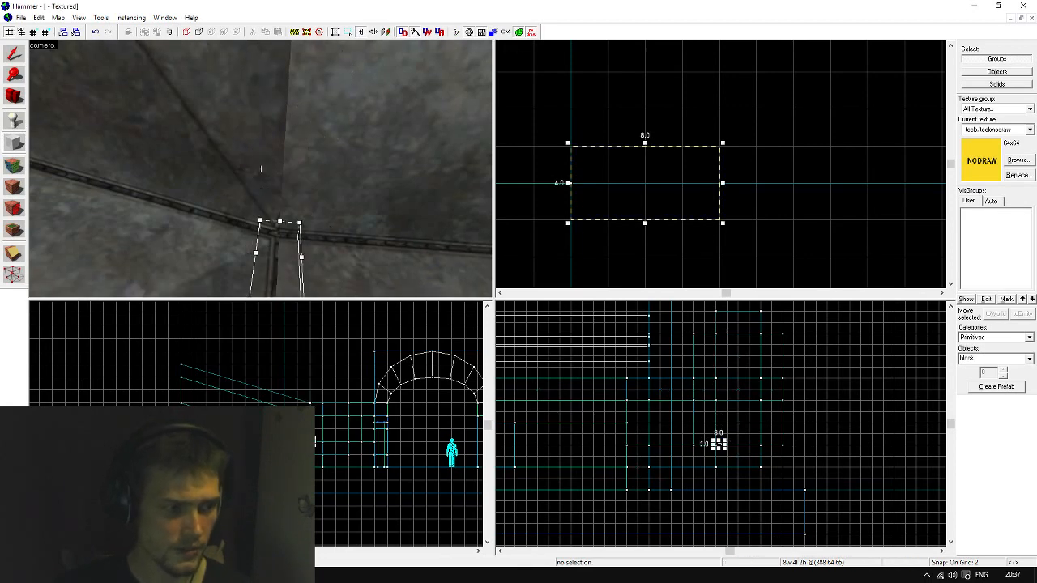
{"action": "key", "text": "a"}
{"action": "key", "text": "w"}
{"action": "key", "text": "d"}
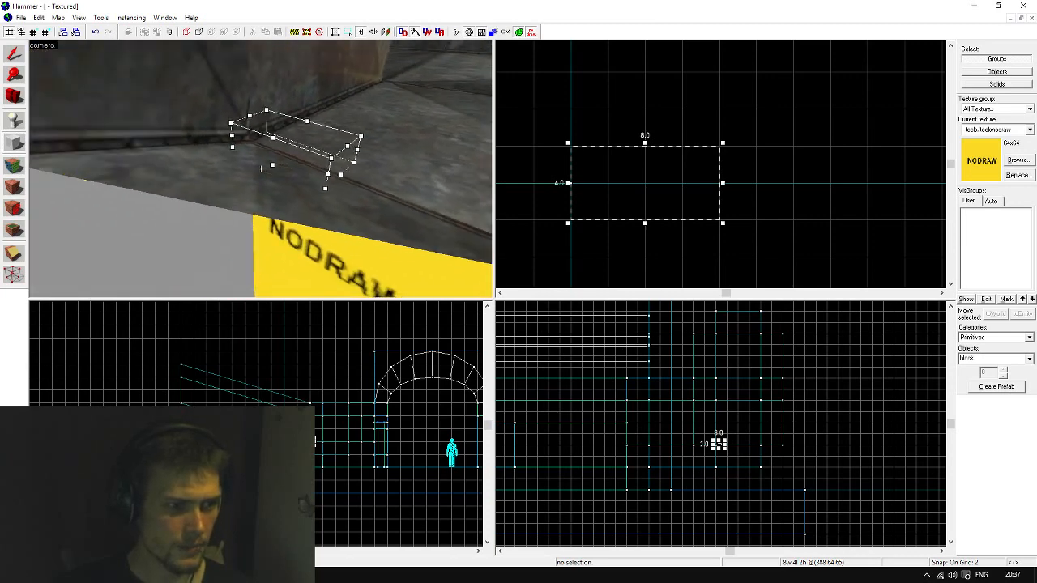
{"action": "key", "text": "s"}
{"action": "key", "text": "d"}
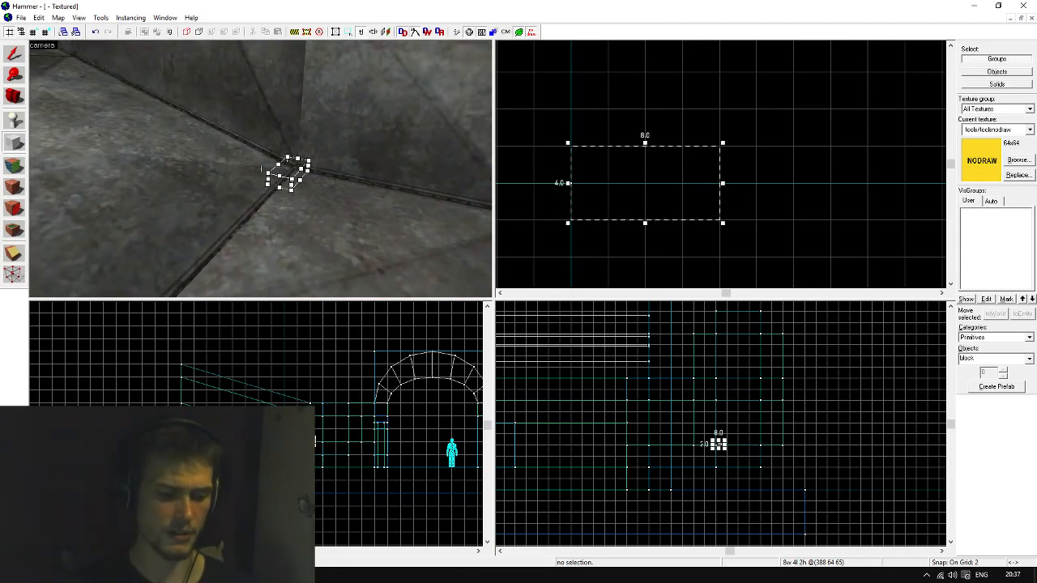
Widen the block outline to 64 units across the duct floor and create it as a nodraw strip
{"action": "key", "text": "z"}
{"action": "scroll", "coordinate": [562, 162], "scroll_direction": "down", "scroll_amount": 6}
{"action": "scroll", "coordinate": [828, 215], "scroll_direction": "down", "scroll_amount": 1}
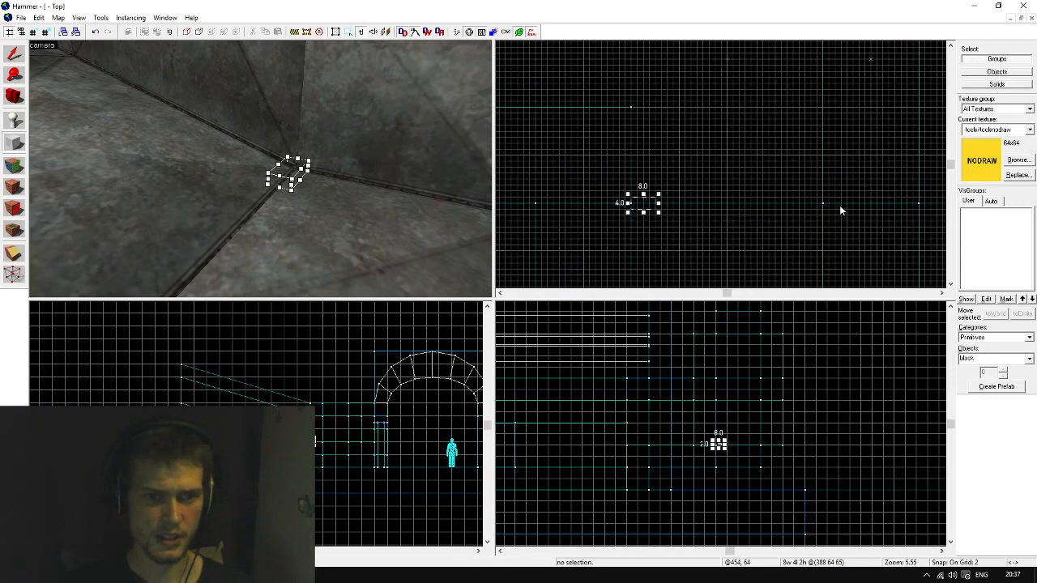
{"action": "left_click_drag", "start_coordinate": [622, 206], "coordinate": [822, 207]}
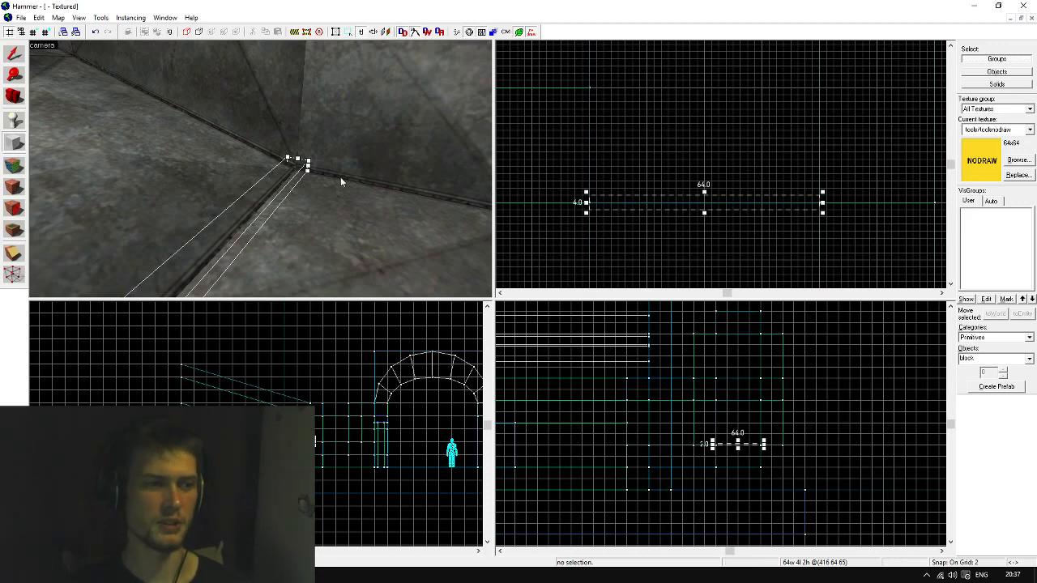
{"action": "key", "text": "z"}
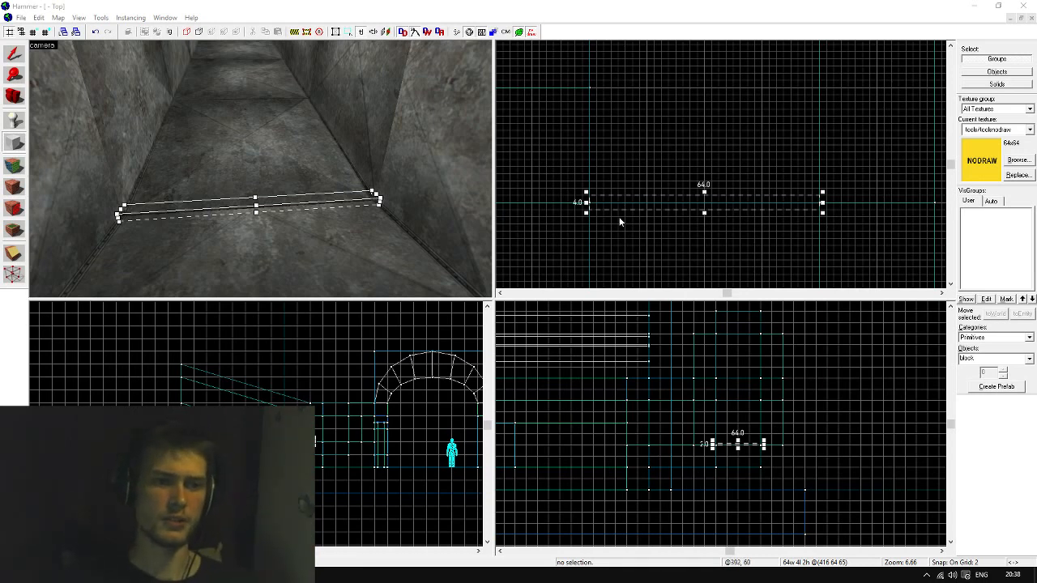
{"action": "scroll", "coordinate": [642, 208], "scroll_direction": "down", "scroll_amount": 1}
{"action": "scroll", "coordinate": [679, 199], "scroll_direction": "up", "scroll_amount": 3}
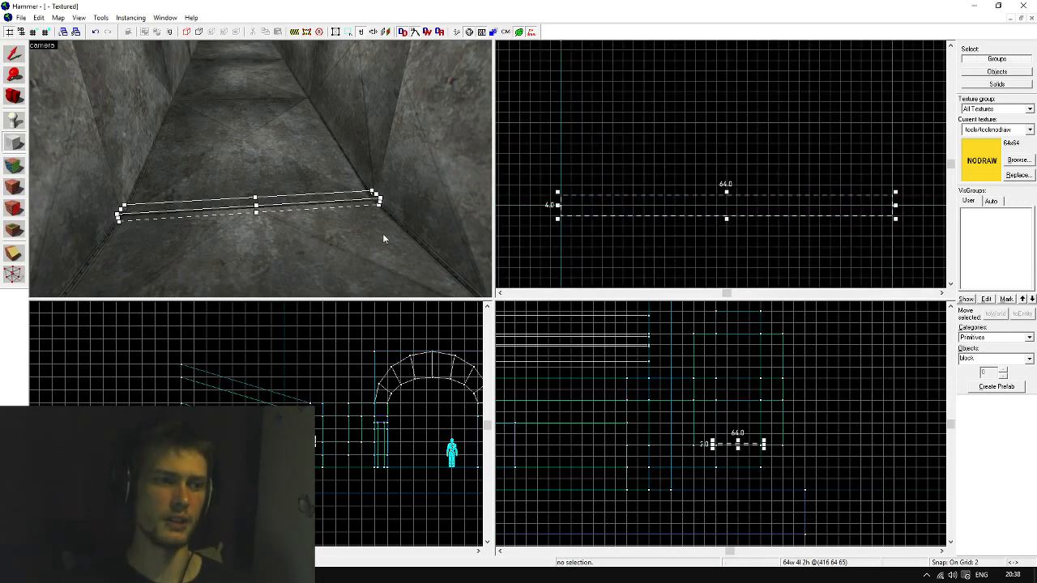
{"action": "key", "text": "z"}
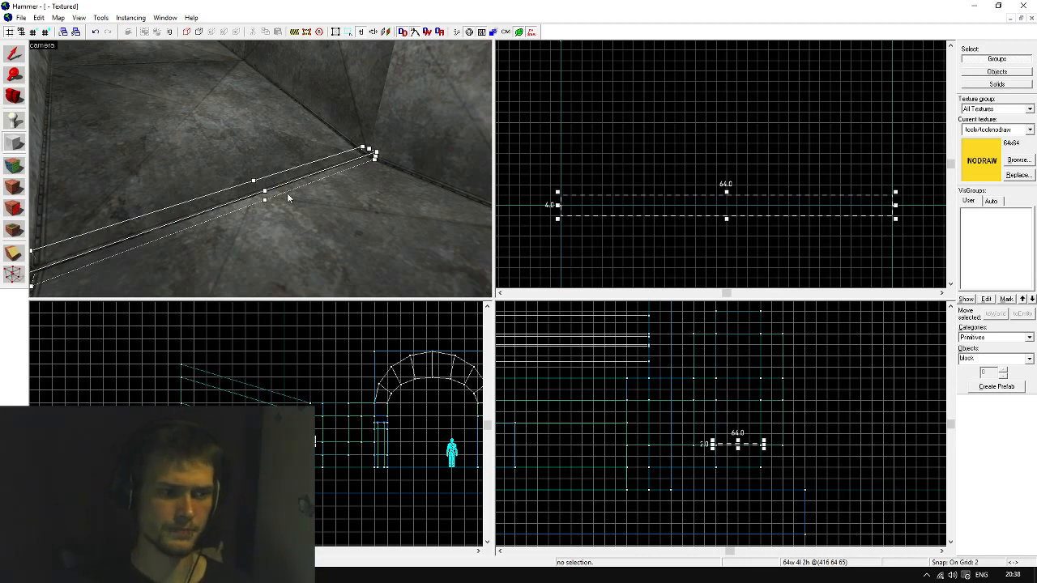
{"action": "key", "text": "ctrl+shift+e"}
{"action": "key", "text": "Return"}
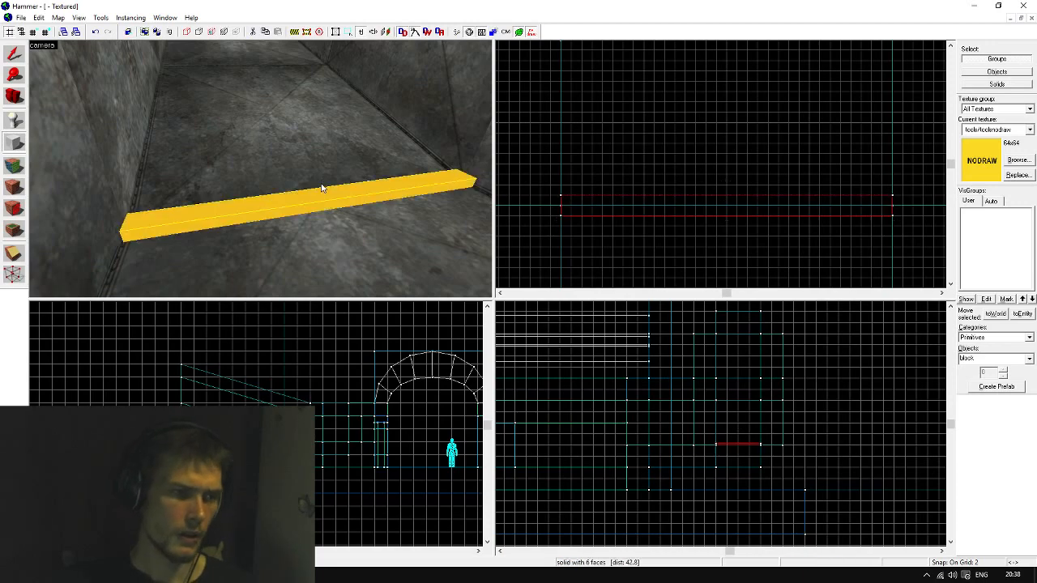
Duplicate the floor strip straight up against the duct ceiling at the same seam
{"action": "left_click", "coordinate": [14, 53]}
{"action": "scroll", "coordinate": [318, 430], "scroll_direction": "up", "scroll_amount": 9}
{"action": "scroll", "coordinate": [289, 439], "scroll_direction": "up", "scroll_amount": 1}
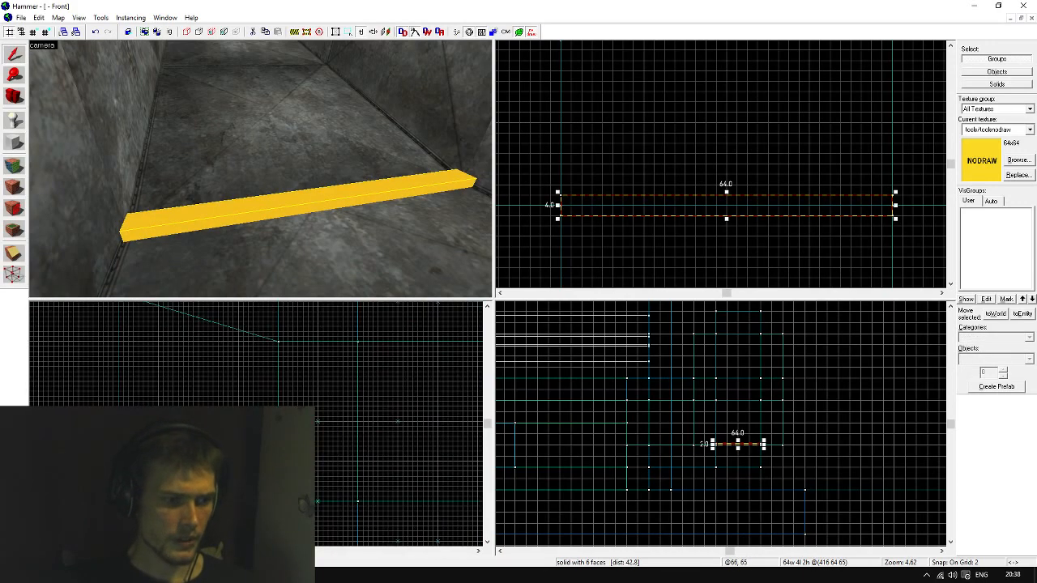
{"action": "left_click_drag", "start_coordinate": [278, 500], "coordinate": [278, 345], "text": "shift"}
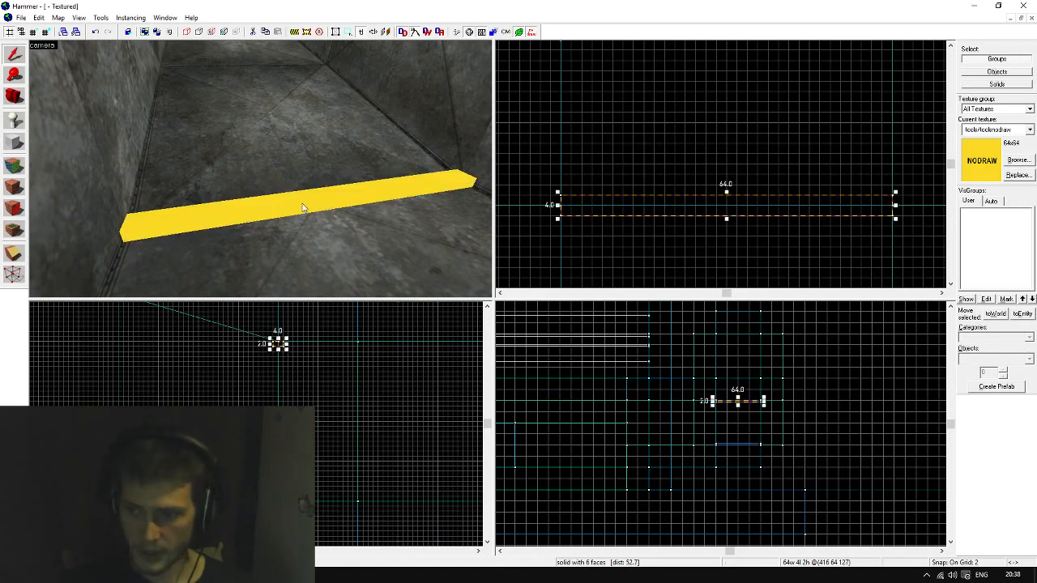
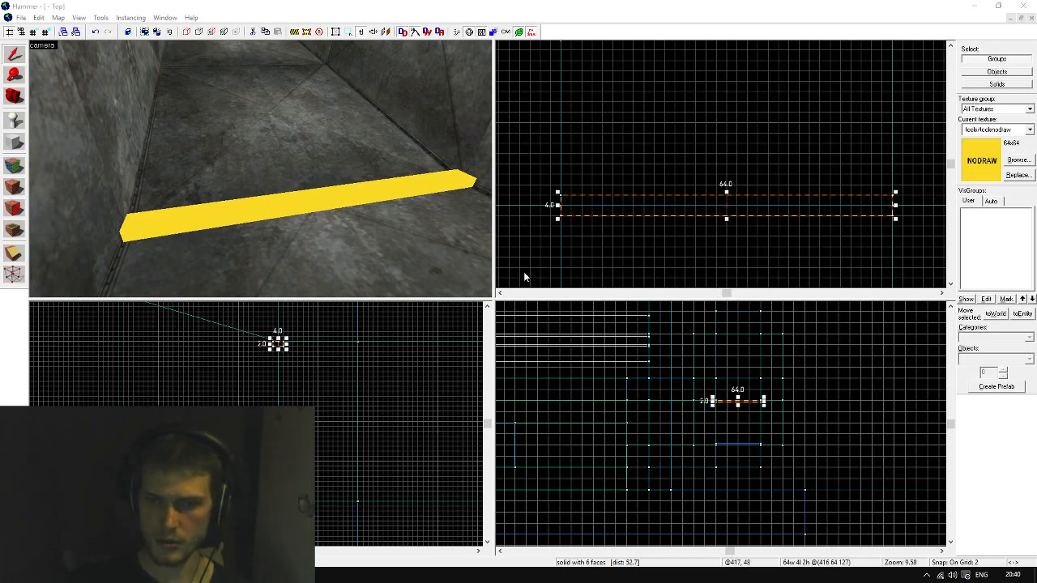
Reshape a copy of the ceiling strip into a side strip 2 units wide and 60 high, and duplicate it against the opposite wall
{"action": "scroll", "coordinate": [279, 347], "scroll_direction": "up", "scroll_amount": 2}
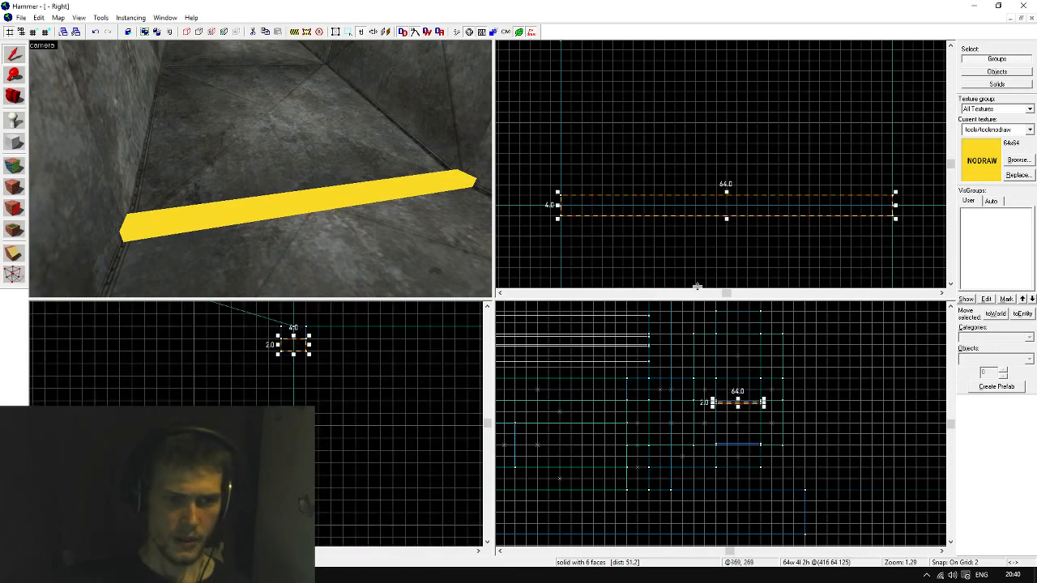
{"action": "left_click_drag", "start_coordinate": [896, 210], "coordinate": [577, 210]}
{"action": "scroll", "coordinate": [287, 394], "scroll_direction": "down", "scroll_amount": 3}
{"action": "scroll", "coordinate": [288, 354], "scroll_direction": "up", "scroll_amount": 1}
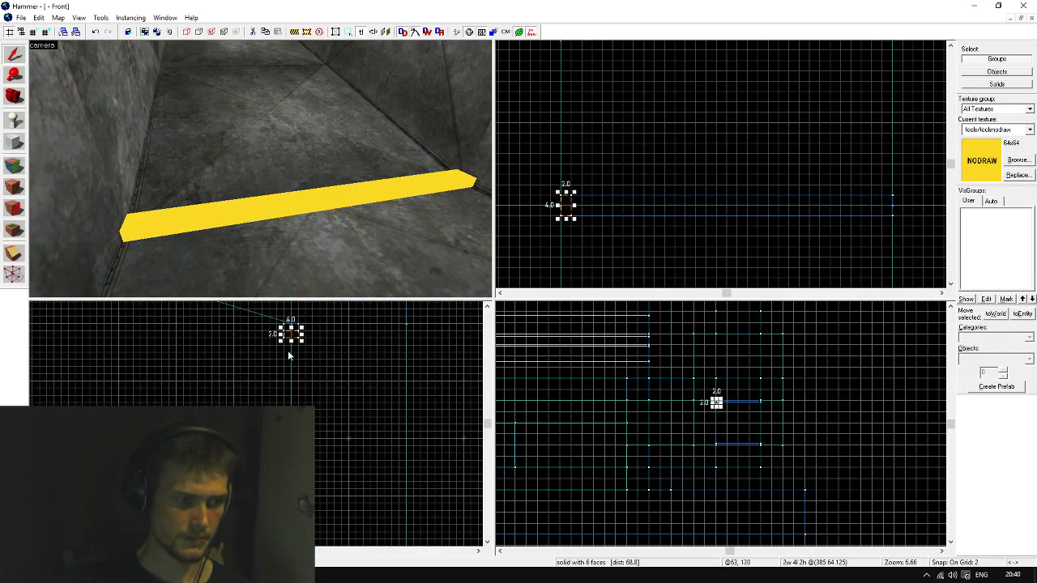
{"action": "scroll", "coordinate": [300, 389], "scroll_direction": "down", "scroll_amount": 2}
{"action": "left_click_drag", "start_coordinate": [290, 339], "coordinate": [300, 577]}
{"action": "left_click_drag", "start_coordinate": [309, 514], "coordinate": [310, 514]}
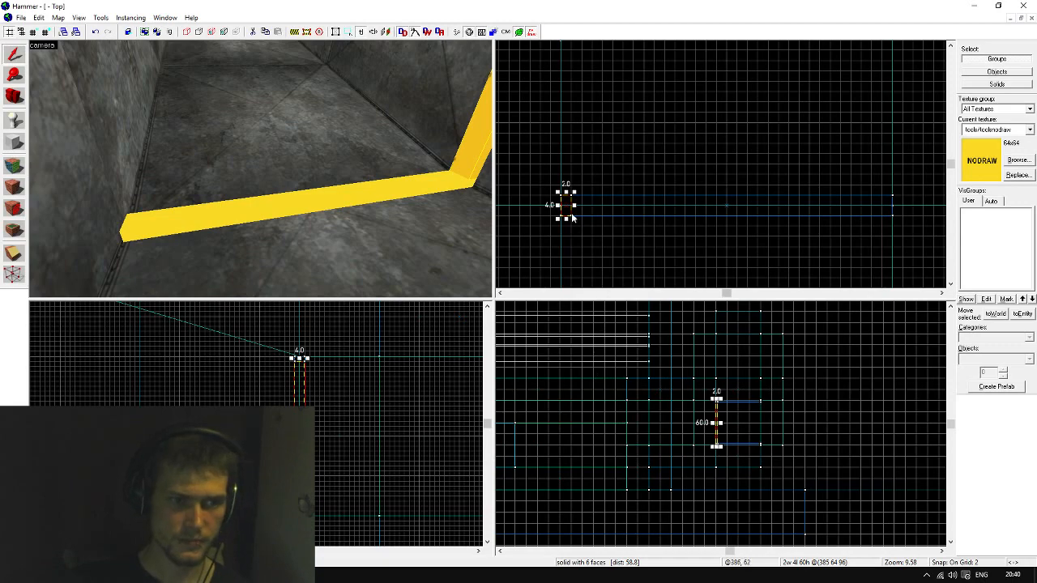
{"action": "left_click_drag", "start_coordinate": [565, 212], "coordinate": [885, 213]}
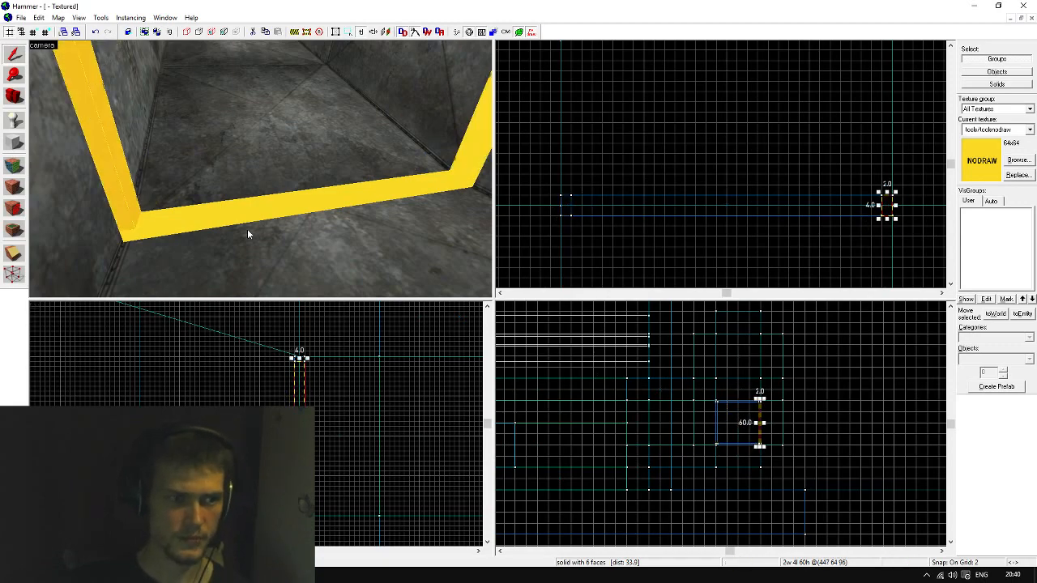
{"action": "left_click_drag", "start_coordinate": [248, 231], "coordinate": [261, 167]}
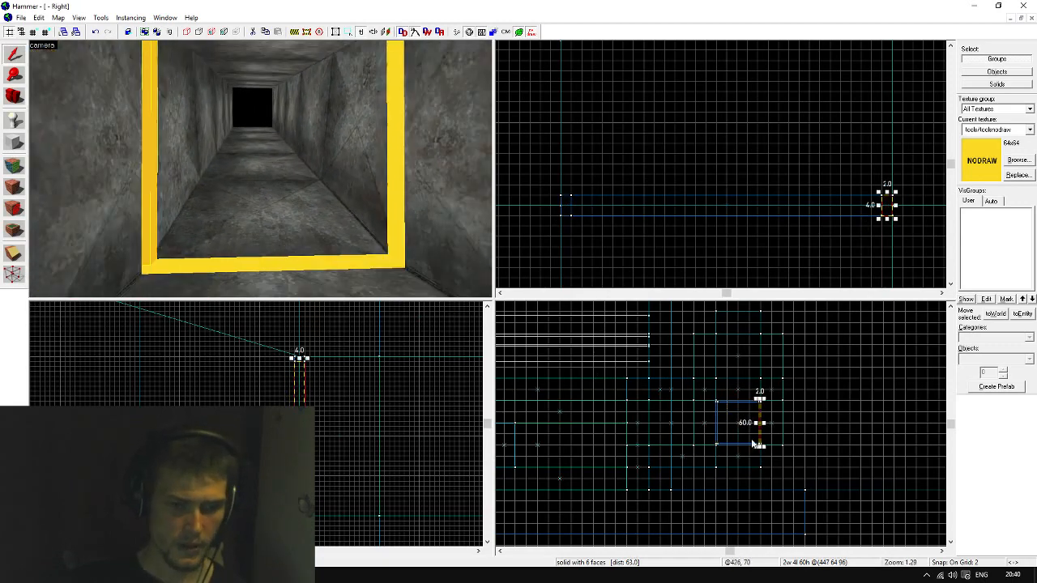
Miter both ends of the selected side strip by moving its outer corner vertices 2 units out to the duct's floor and ceiling corners
{"action": "scroll", "coordinate": [669, 437], "scroll_direction": "up", "scroll_amount": 3}
{"action": "scroll", "coordinate": [626, 328], "scroll_direction": "up", "scroll_amount": 1}
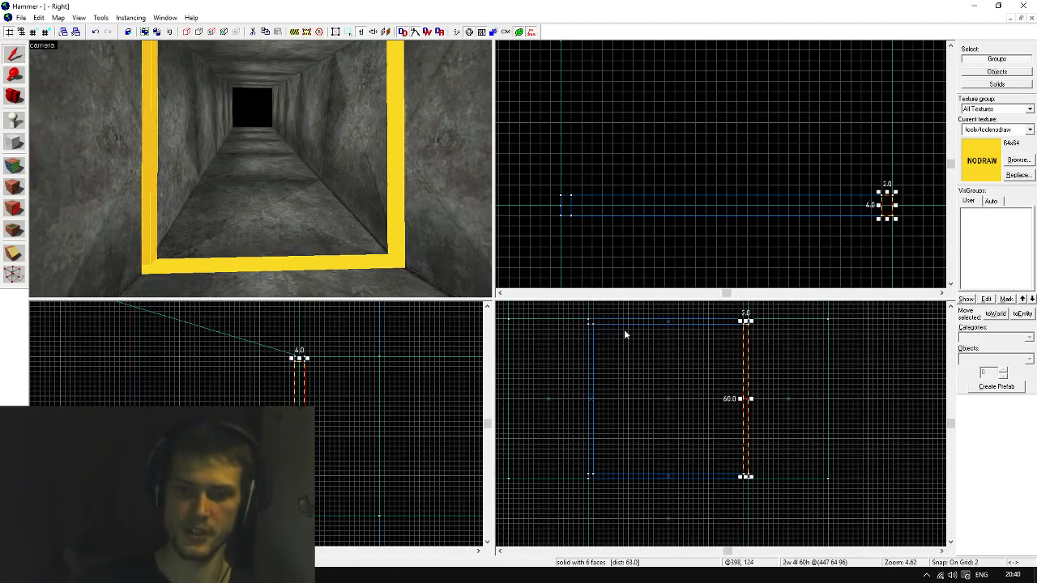
{"action": "left_click", "coordinate": [12, 276]}
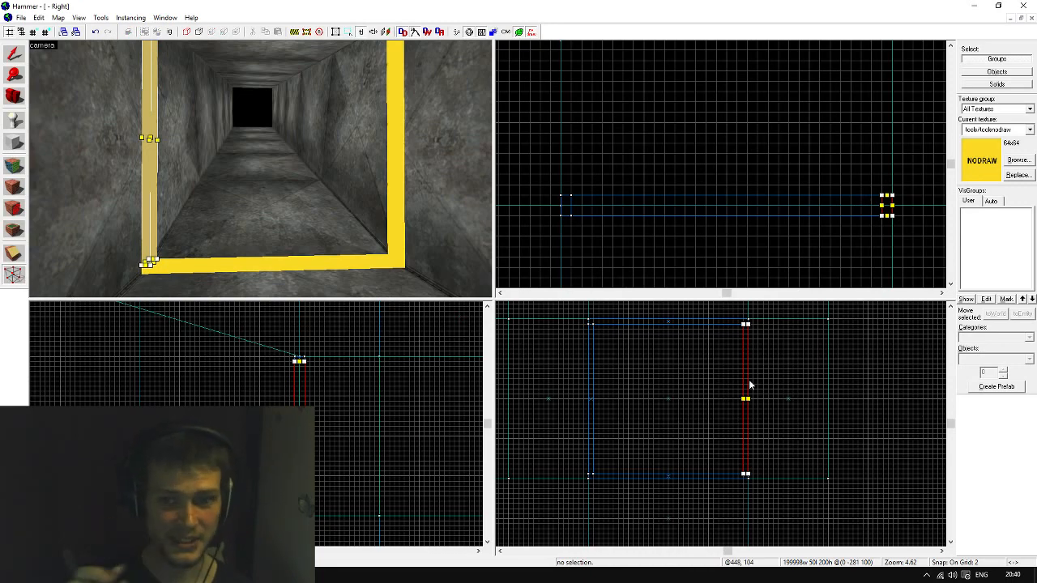
{"action": "scroll", "coordinate": [769, 445], "scroll_direction": "up", "scroll_amount": 10}
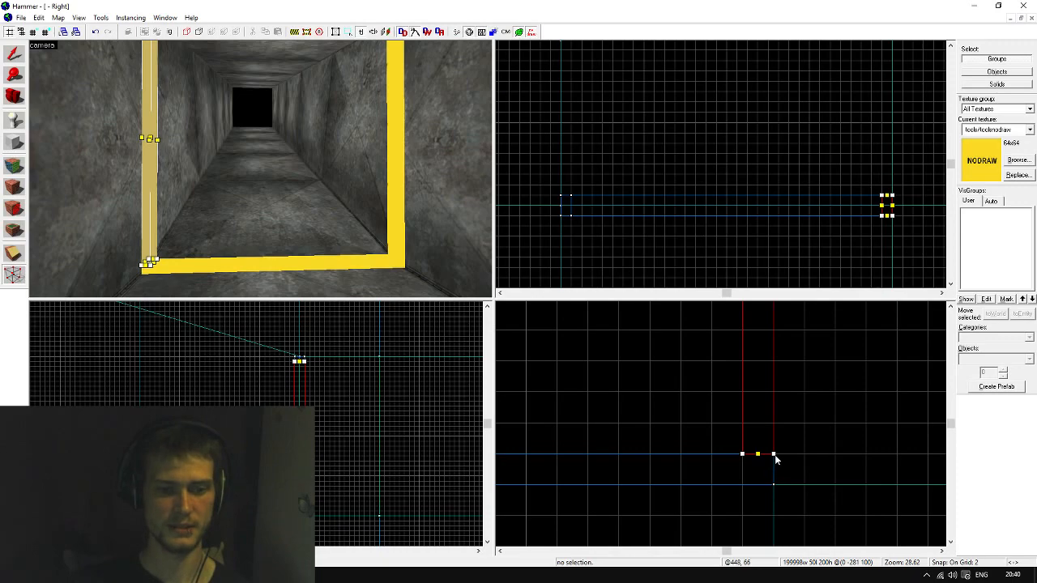
{"action": "left_click_drag", "start_coordinate": [774, 454], "coordinate": [773, 484]}
{"action": "scroll", "coordinate": [755, 508], "scroll_direction": "down", "scroll_amount": 12}
{"action": "scroll", "coordinate": [756, 509], "scroll_direction": "up", "scroll_amount": 10}
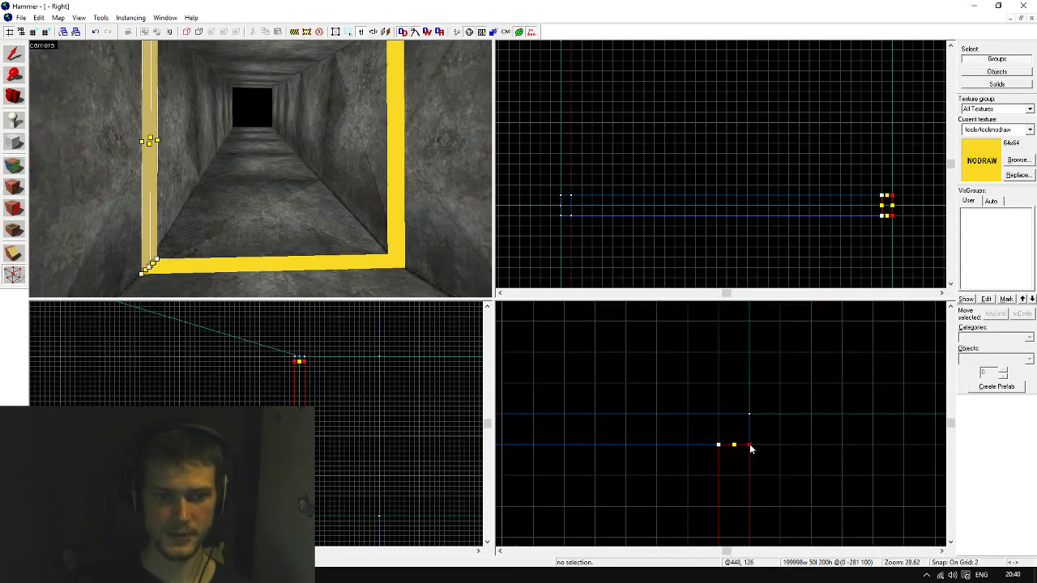
Miter both ends of the floor strip by moving its upper corner vertices 2 units inward to meet the side strips
{"action": "left_click", "coordinate": [274, 271]}
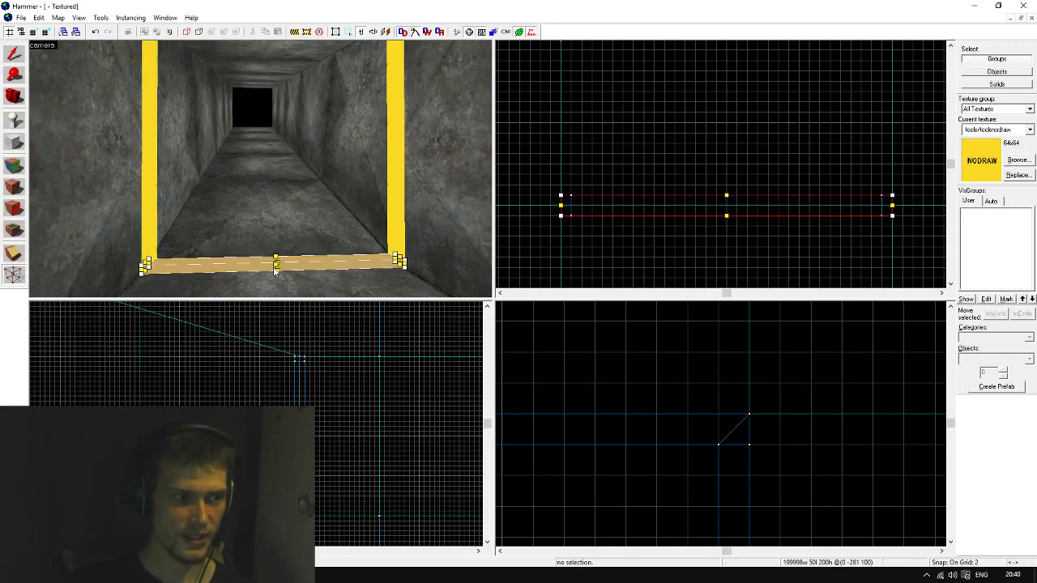
{"action": "scroll", "coordinate": [741, 405], "scroll_direction": "down", "scroll_amount": 14}
{"action": "scroll", "coordinate": [732, 491], "scroll_direction": "up", "scroll_amount": 13}
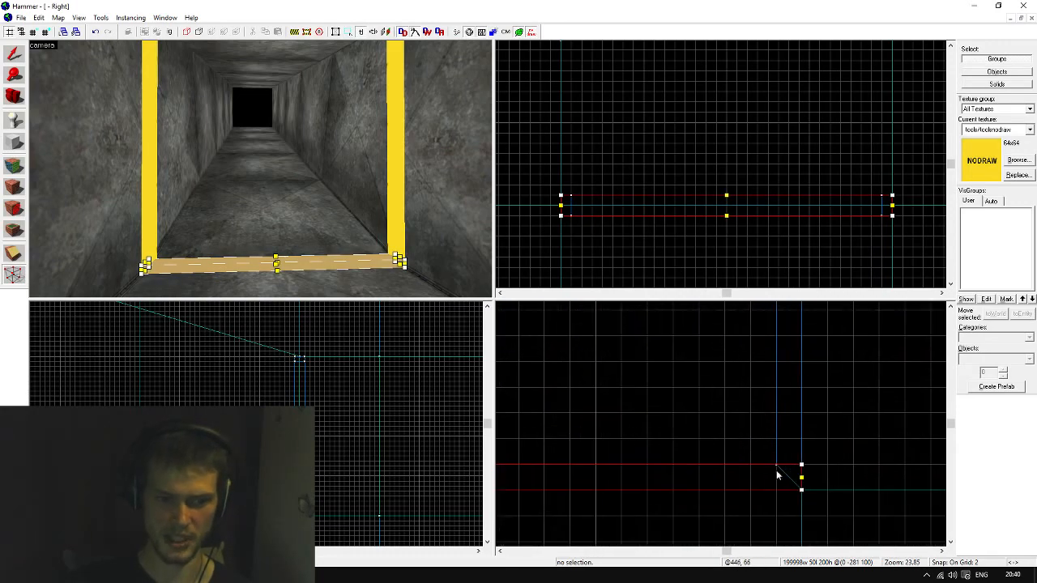
{"action": "left_click", "coordinate": [802, 470]}
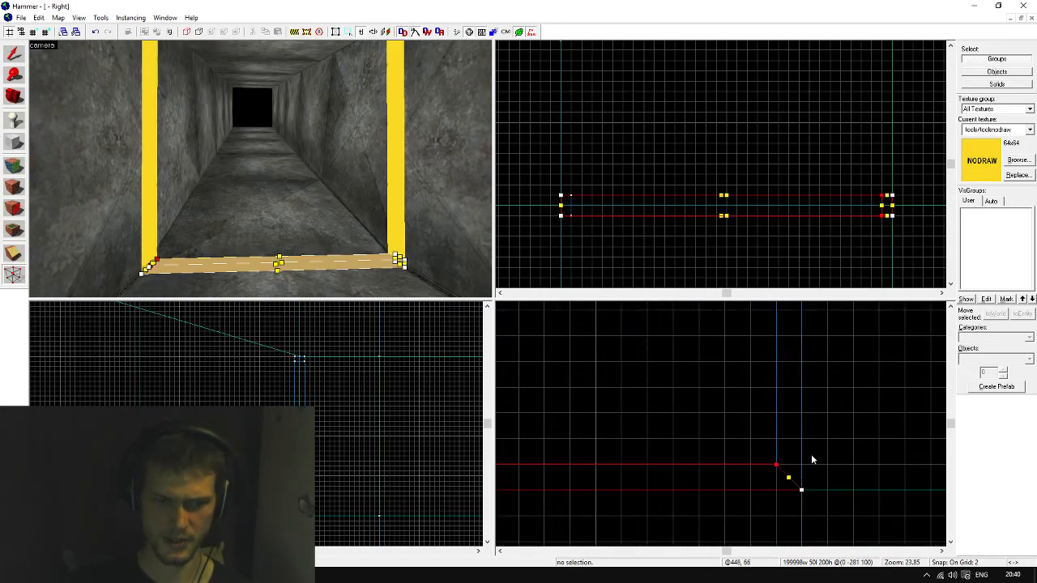
{"action": "scroll", "coordinate": [813, 454], "scroll_direction": "down", "scroll_amount": 6}
{"action": "scroll", "coordinate": [714, 456], "scroll_direction": "up", "scroll_amount": 4}
{"action": "scroll", "coordinate": [713, 456], "scroll_direction": "up", "scroll_amount": 6}
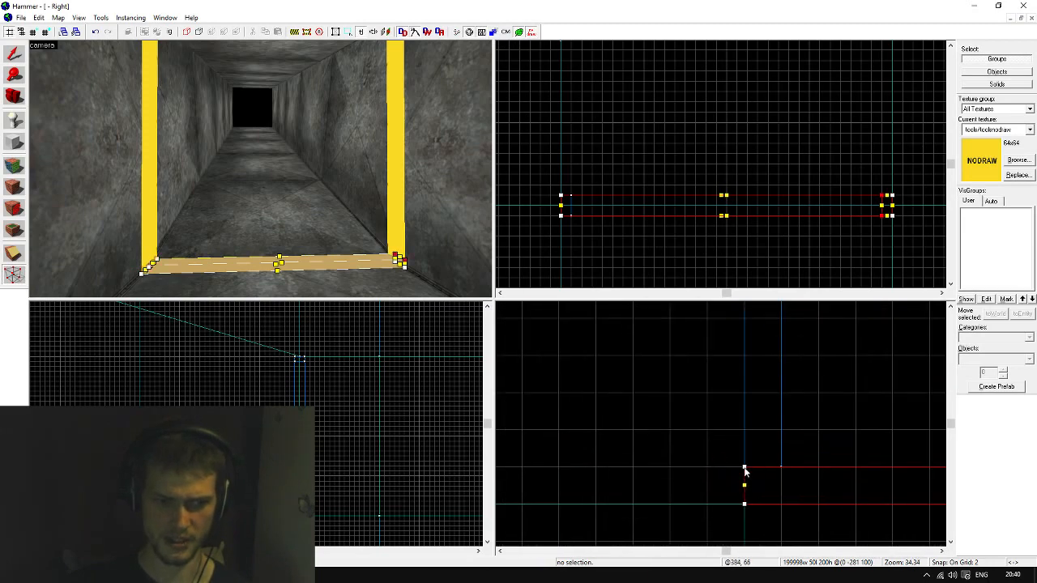
{"action": "left_click_drag", "start_coordinate": [744, 470], "coordinate": [780, 468]}
Extend the opposite side strip's outer corner vertices 2 units at both ends to form diagonal joints with the floor and ceiling strips
{"action": "left_click", "coordinate": [743, 451]}
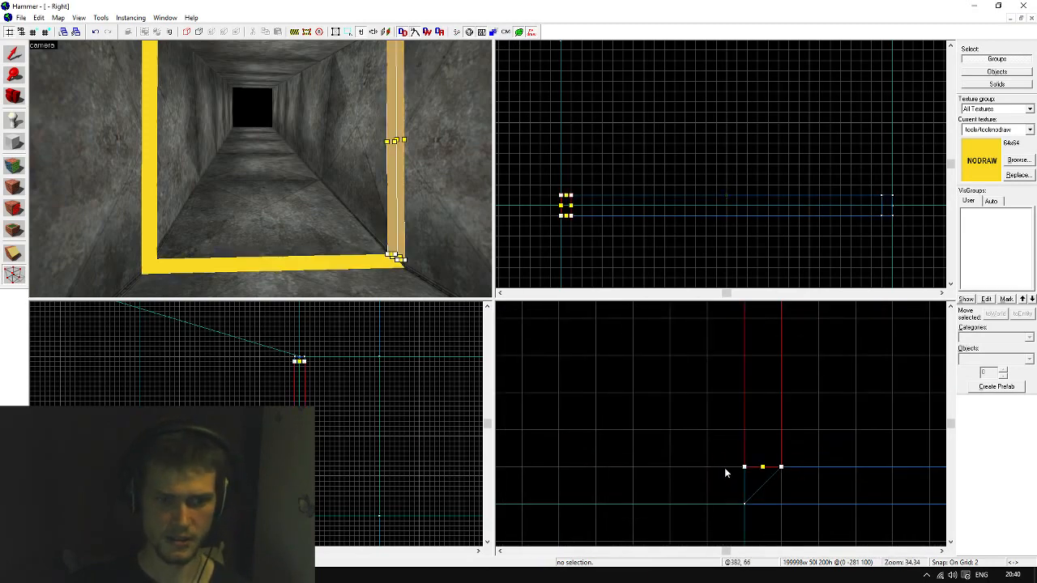
{"action": "left_click", "coordinate": [745, 470]}
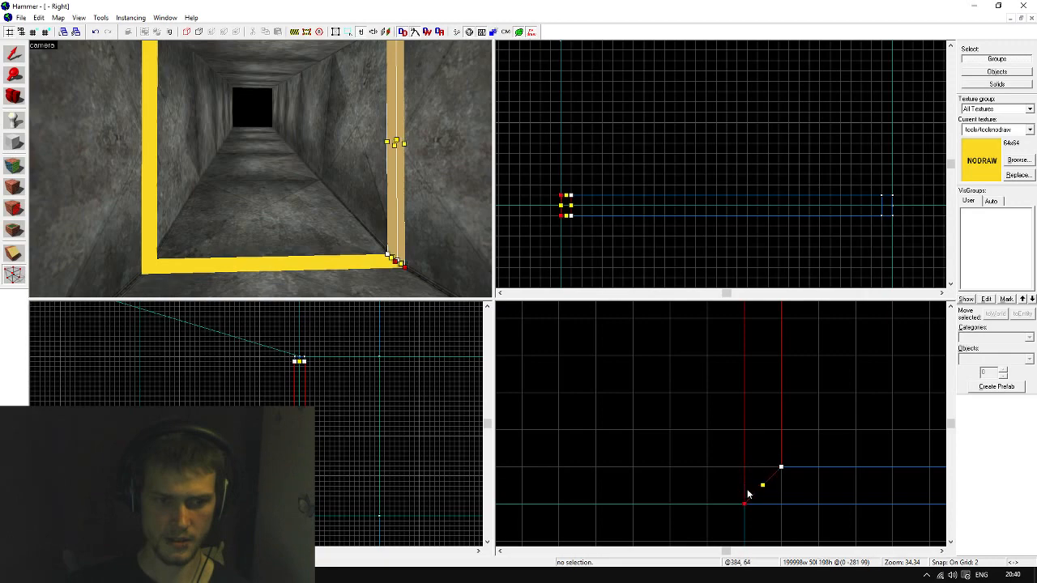
{"action": "scroll", "coordinate": [718, 531], "scroll_direction": "down", "scroll_amount": 7}
{"action": "scroll", "coordinate": [705, 416], "scroll_direction": "up", "scroll_amount": 7}
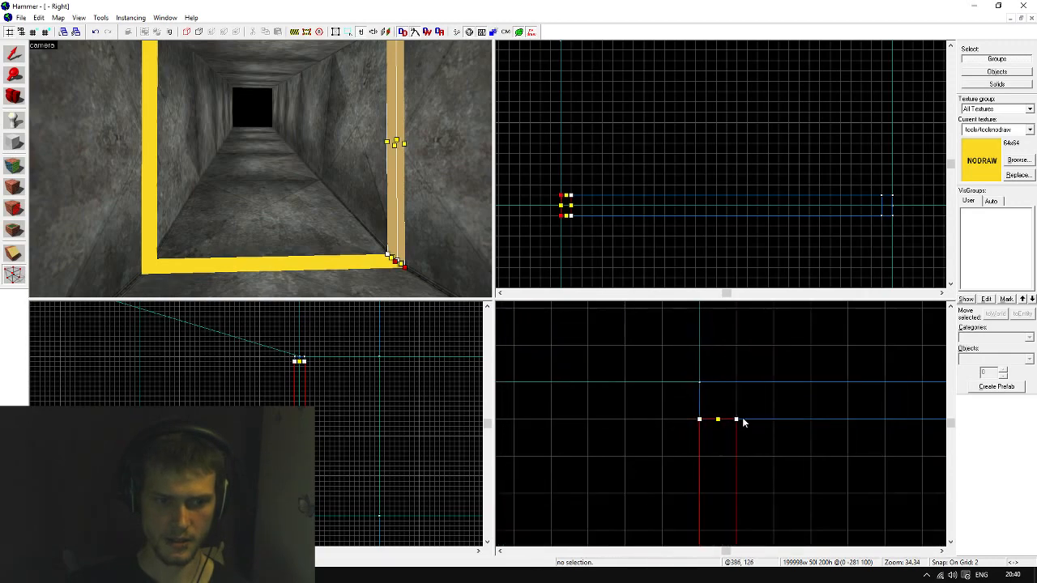
{"action": "left_click_drag", "start_coordinate": [699, 420], "coordinate": [699, 383]}
Miter both ends of the ceiling strip by moving its lower corner vertices 2 units inward, and finish vertex editing
{"action": "key", "text": "z"}
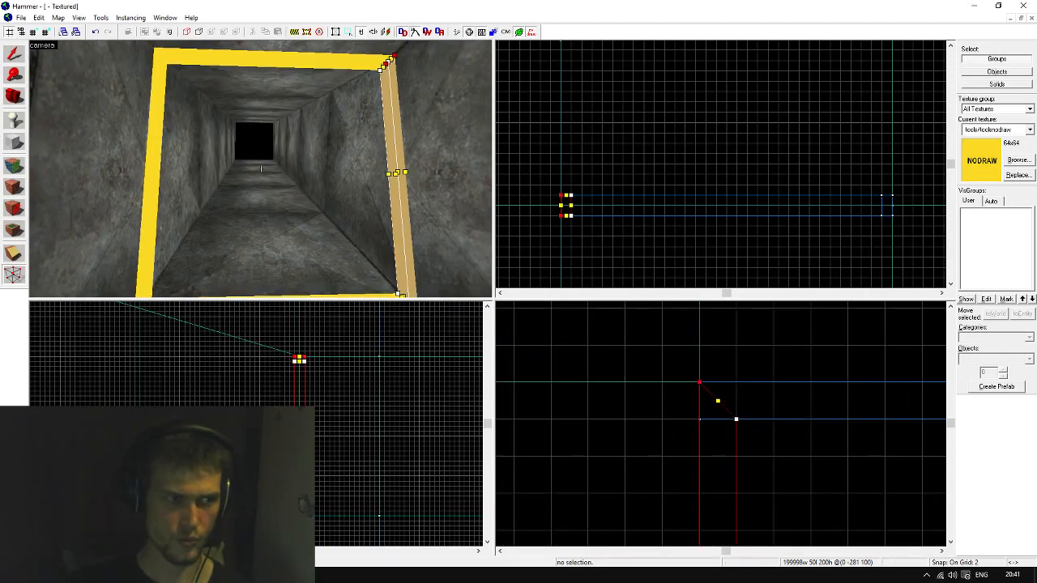
{"action": "key", "text": "z"}
{"action": "left_click", "coordinate": [280, 104]}
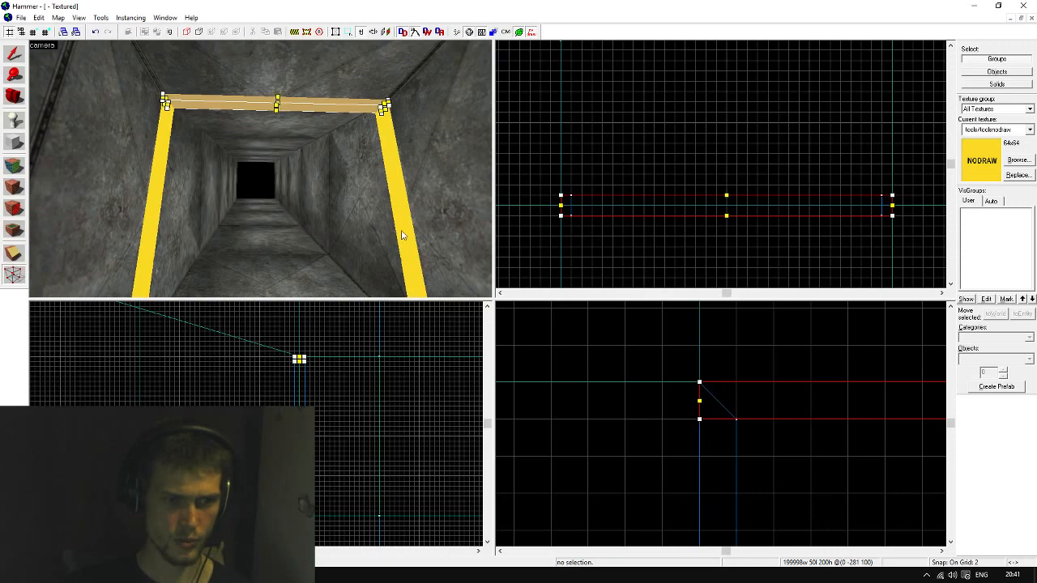
{"action": "left_click", "coordinate": [701, 420]}
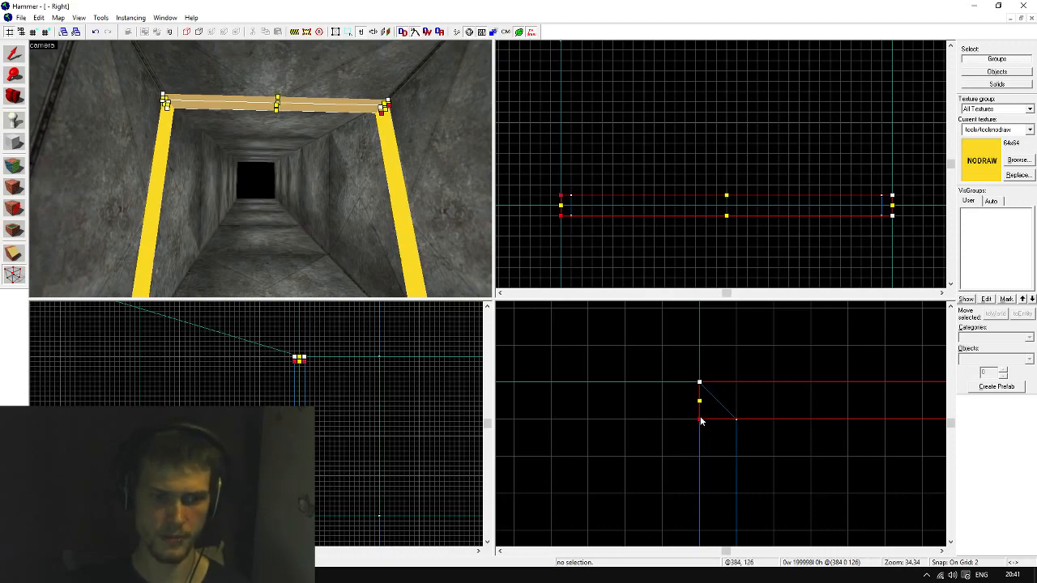
{"action": "left_click_drag", "start_coordinate": [701, 420], "coordinate": [717, 419]}
{"action": "scroll", "coordinate": [686, 426], "scroll_direction": "down", "scroll_amount": 5}
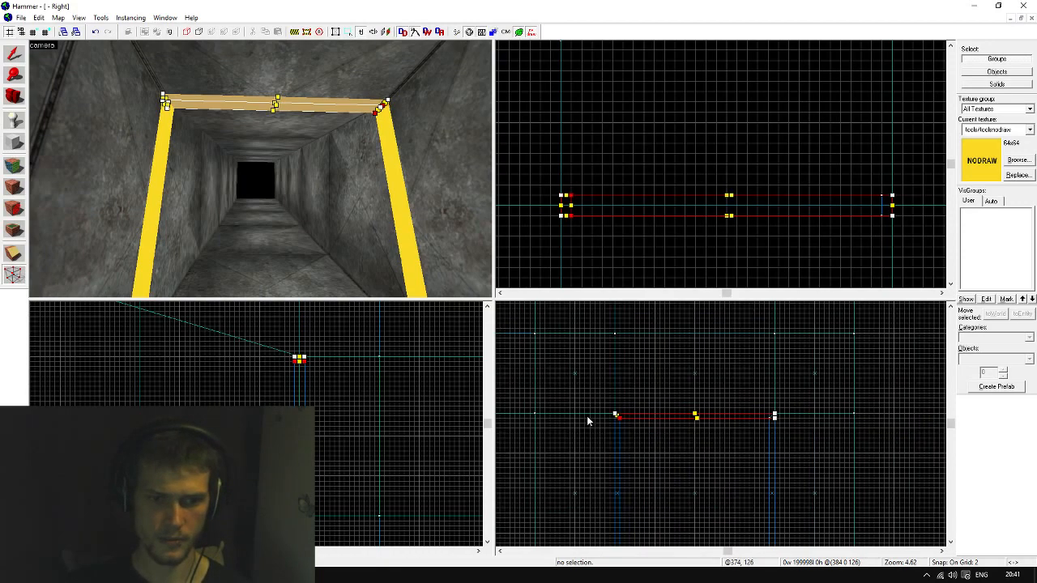
{"action": "left_click_drag", "start_coordinate": [778, 405], "coordinate": [764, 405]}
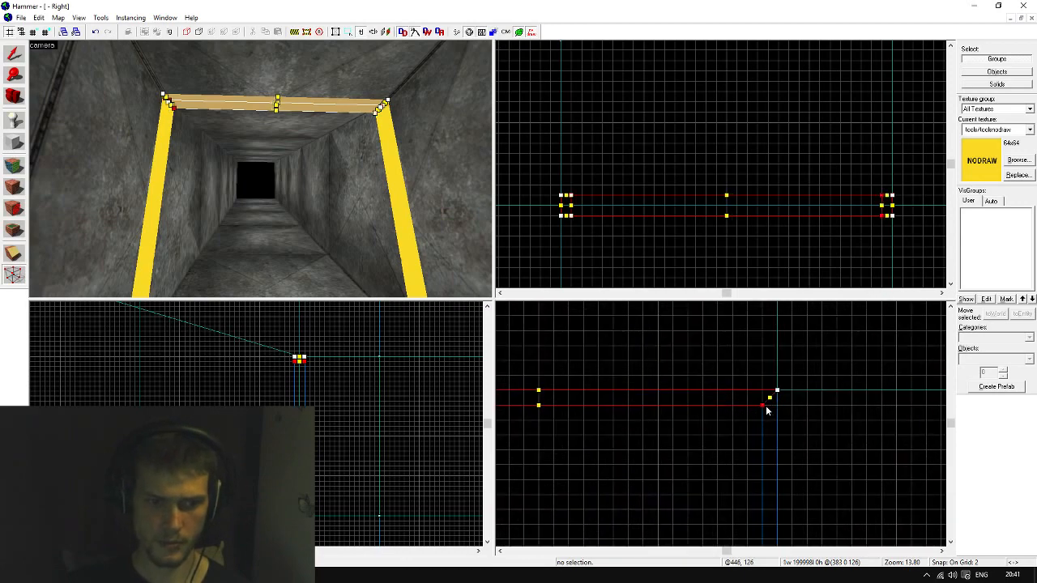
{"action": "left_click", "coordinate": [15, 55]}
{"action": "left_click", "coordinate": [536, 111]}
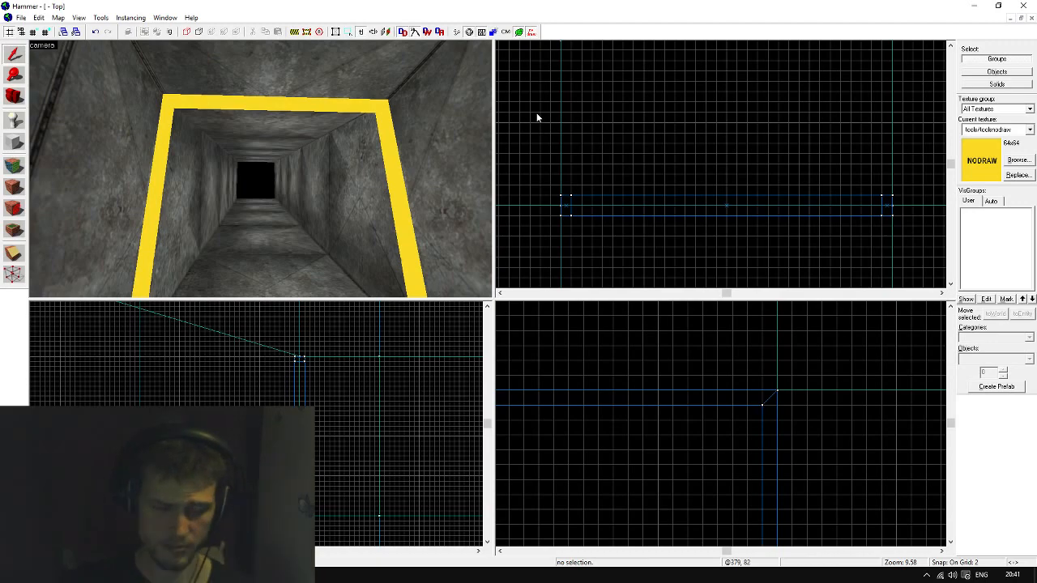
Select the inner face of a side trim strip for texture editing
{"action": "key", "text": "z"}
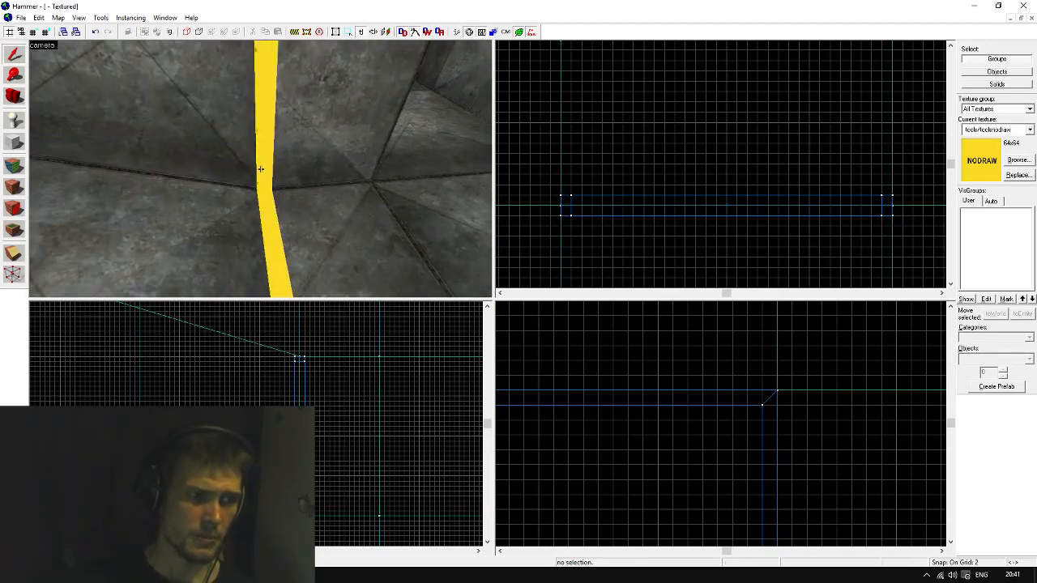
{"action": "key", "text": "z"}
{"action": "key", "text": "shift+a"}
{"action": "left_click", "coordinate": [269, 150]}
Browse the trim textures and apply metal/rubbercompression_trim_a1 to the selected strip face
{"action": "left_click", "coordinate": [486, 325]}
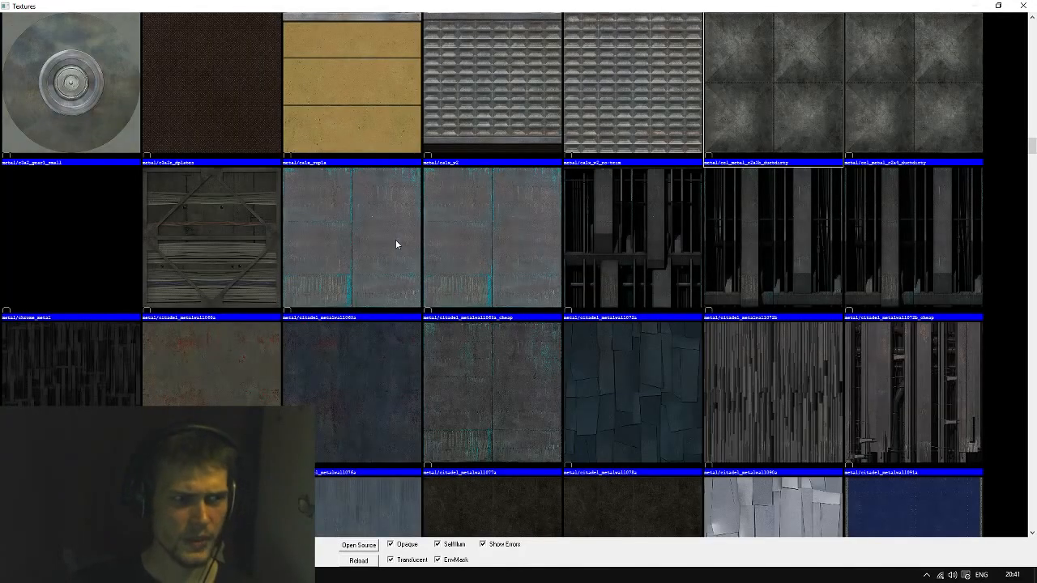
{"action": "left_click", "coordinate": [336, 211]}
{"action": "scroll", "coordinate": [369, 218], "scroll_direction": "down", "scroll_amount": 2}
{"action": "scroll", "coordinate": [370, 225], "scroll_direction": "down", "scroll_amount": 2}
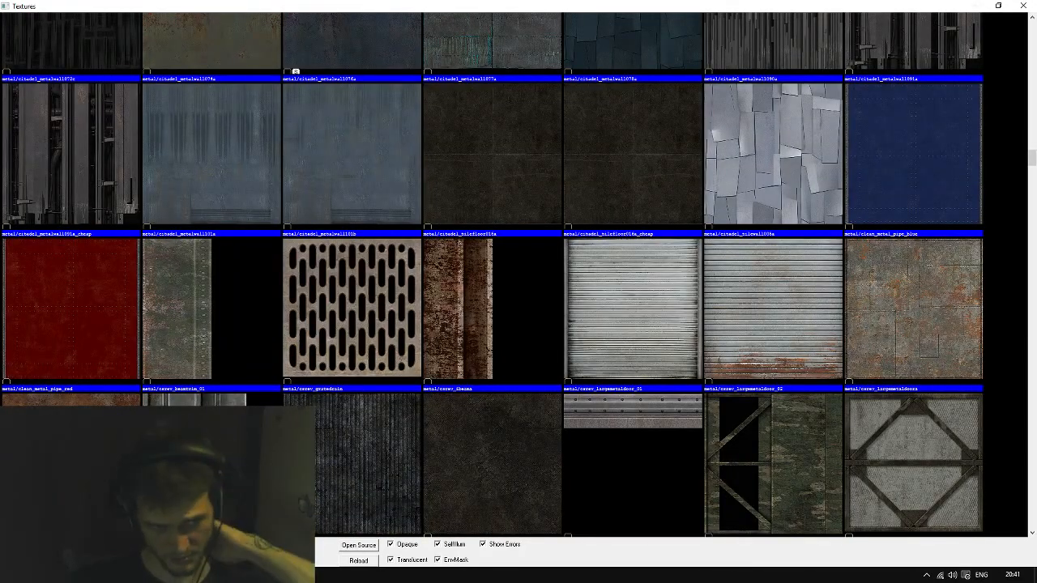
{"action": "scroll", "coordinate": [419, 333], "scroll_direction": "up", "scroll_amount": 10}
{"action": "left_click", "coordinate": [473, 256]}
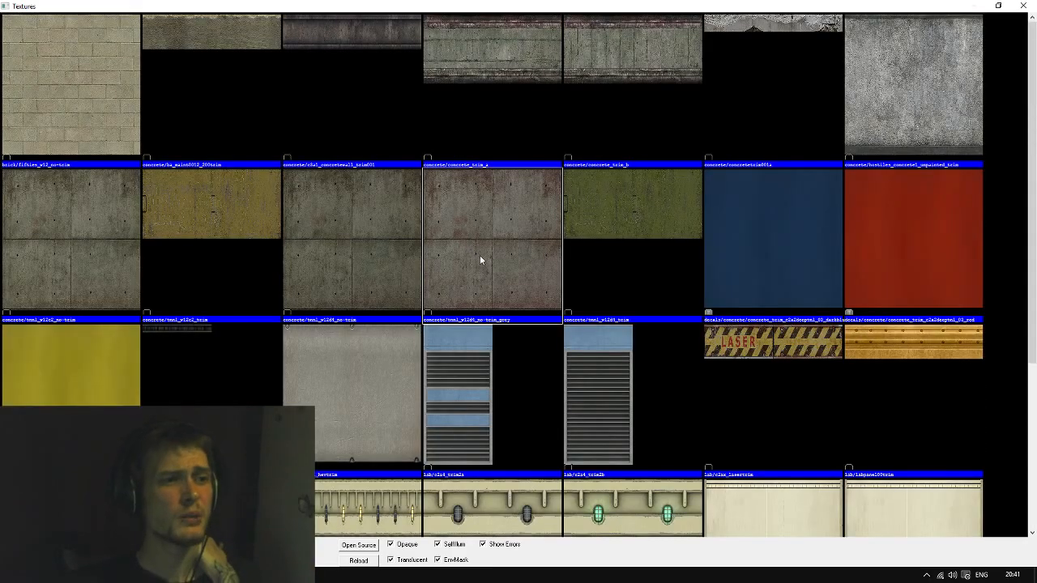
{"action": "scroll", "coordinate": [479, 255], "scroll_direction": "down", "scroll_amount": 4}
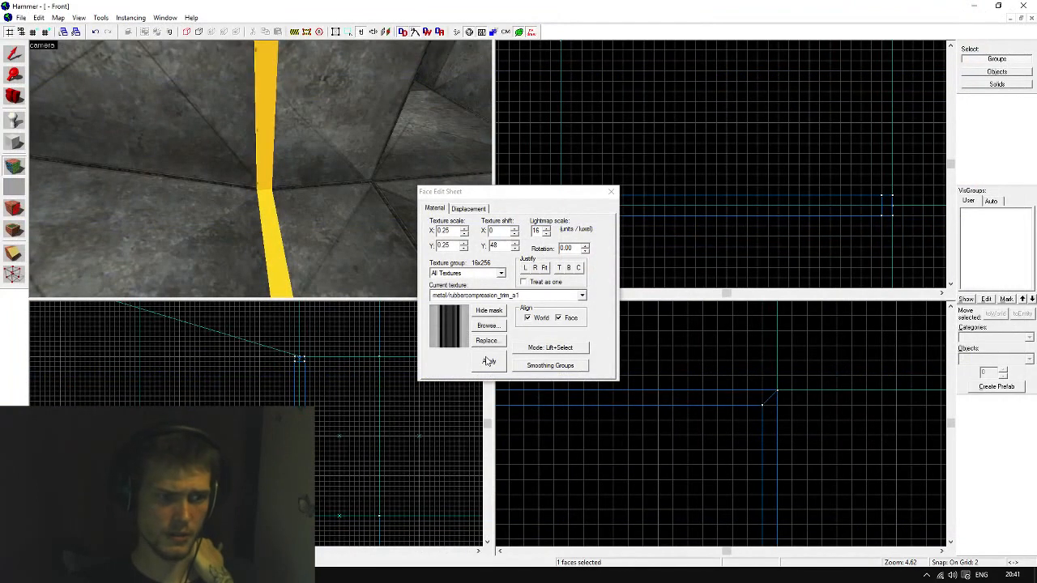
{"action": "left_click", "coordinate": [489, 362]}
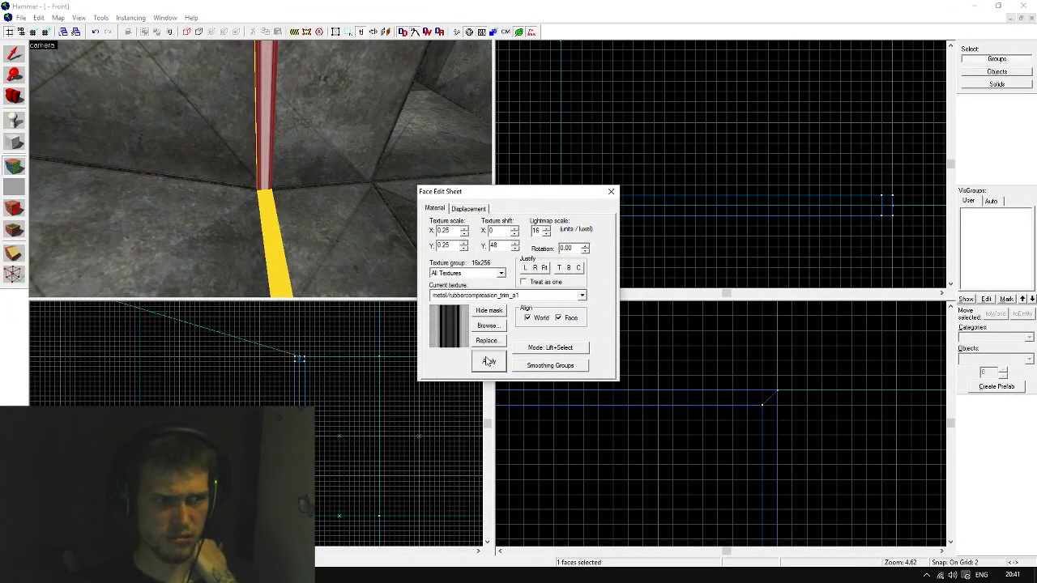
Browse the metal textures and apply metal/csrev_ibeama to the selected strip face
{"action": "left_click", "coordinate": [491, 328]}
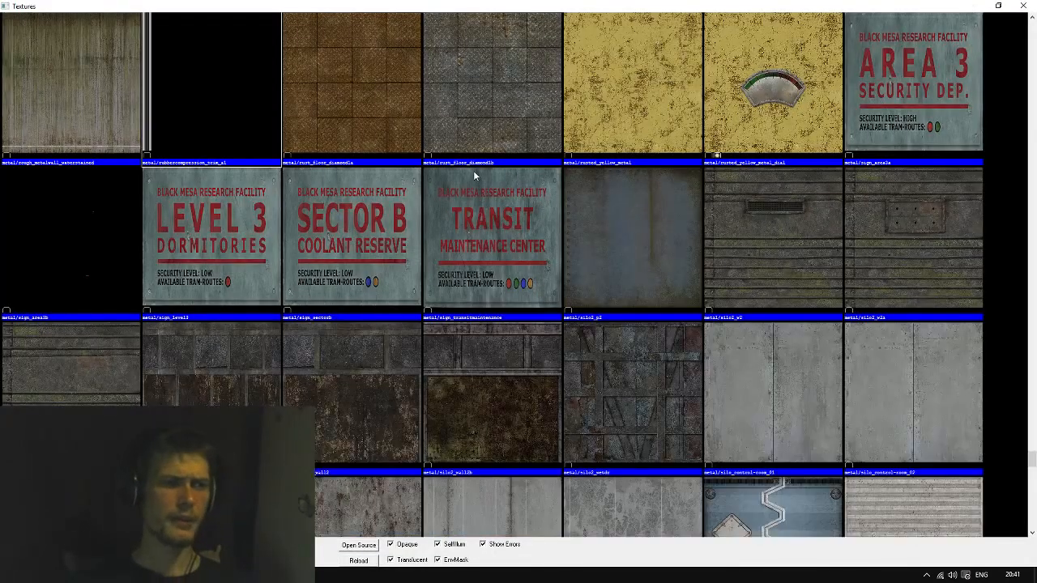
{"action": "scroll", "coordinate": [481, 170], "scroll_direction": "up", "scroll_amount": 2}
{"action": "scroll", "coordinate": [409, 357], "scroll_direction": "down", "scroll_amount": 6}
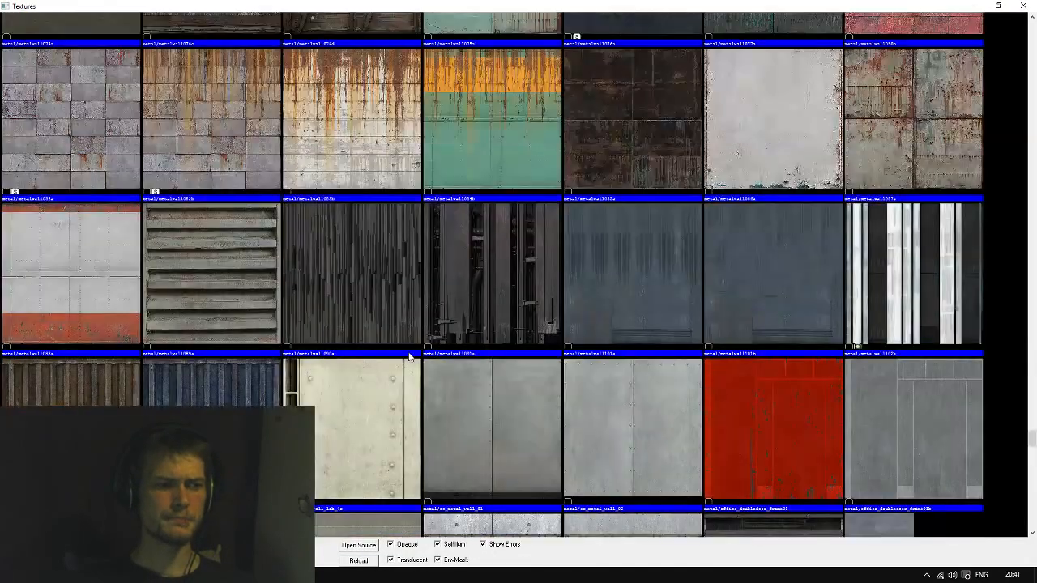
{"action": "scroll", "coordinate": [410, 353], "scroll_direction": "down", "scroll_amount": 10}
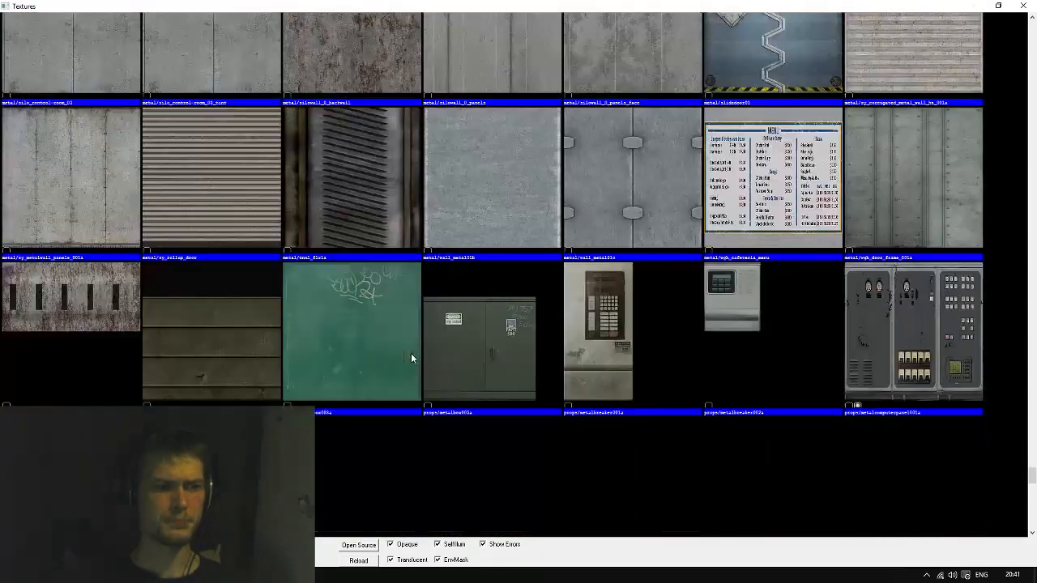
{"action": "scroll", "coordinate": [411, 355], "scroll_direction": "down", "scroll_amount": 12}
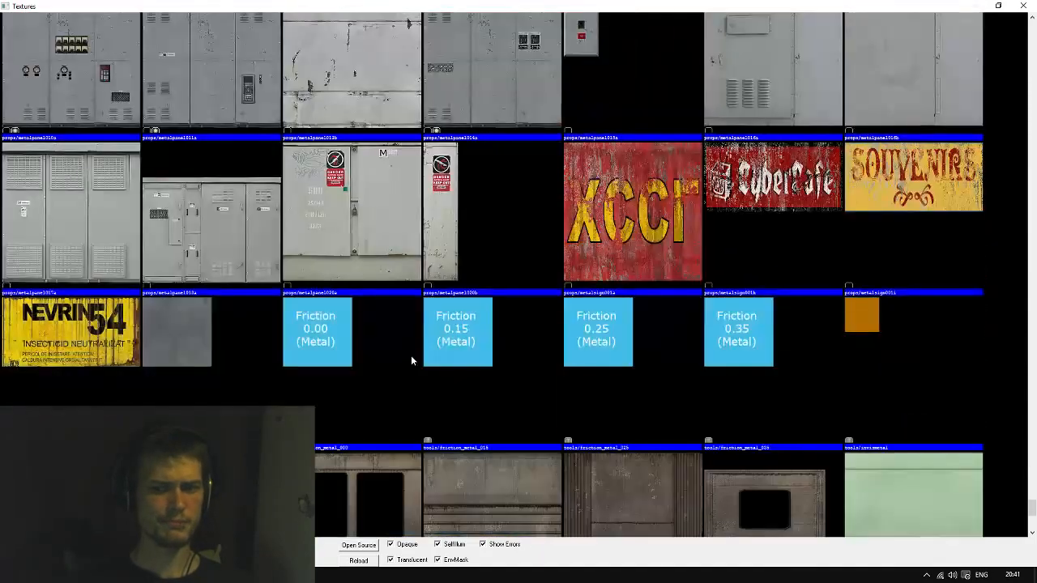
{"action": "scroll", "coordinate": [412, 358], "scroll_direction": "up", "scroll_amount": 15}
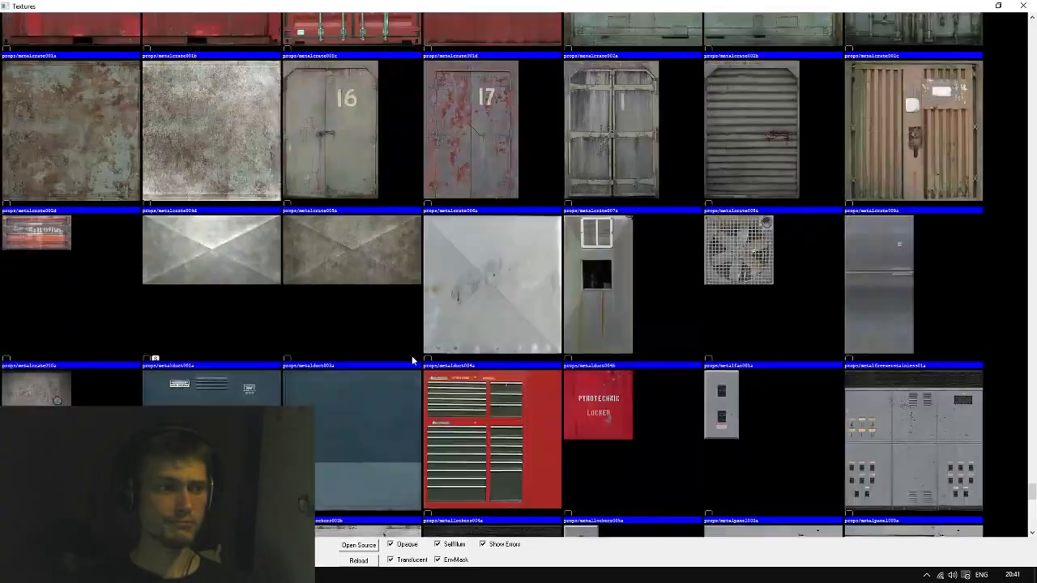
{"action": "scroll", "coordinate": [412, 356], "scroll_direction": "up", "scroll_amount": 15}
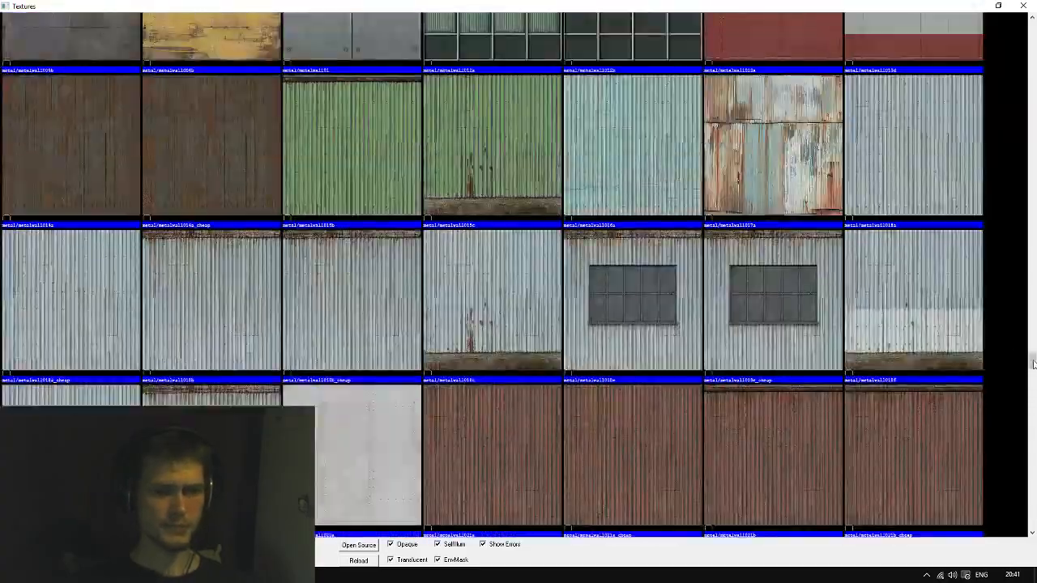
{"action": "left_click_drag", "start_coordinate": [1033, 362], "coordinate": [1033, 27]}
{"action": "scroll", "coordinate": [644, 238], "scroll_direction": "down", "scroll_amount": 15}
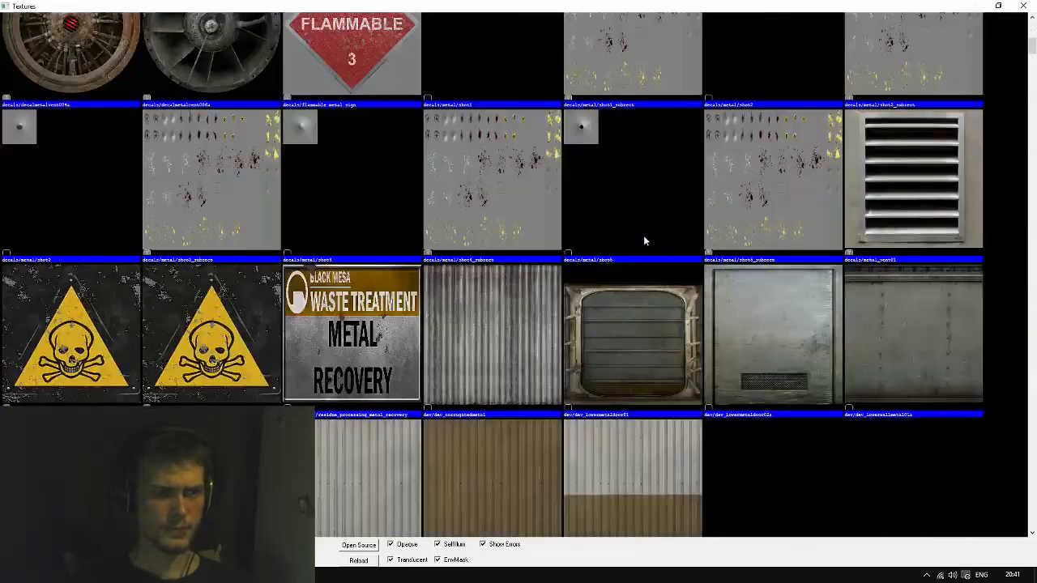
{"action": "scroll", "coordinate": [644, 238], "scroll_direction": "down", "scroll_amount": 15}
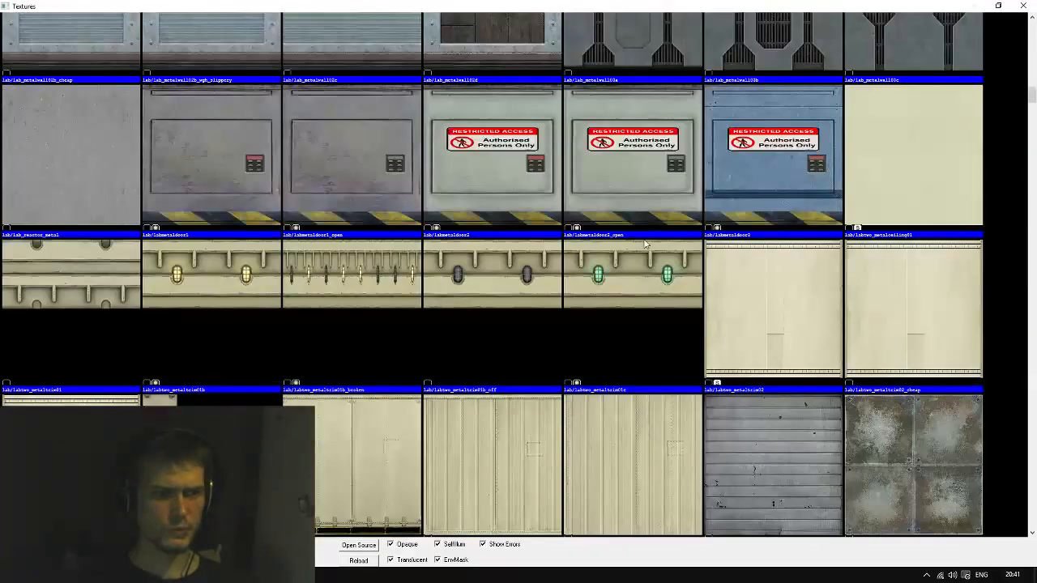
{"action": "scroll", "coordinate": [643, 238], "scroll_direction": "down", "scroll_amount": 15}
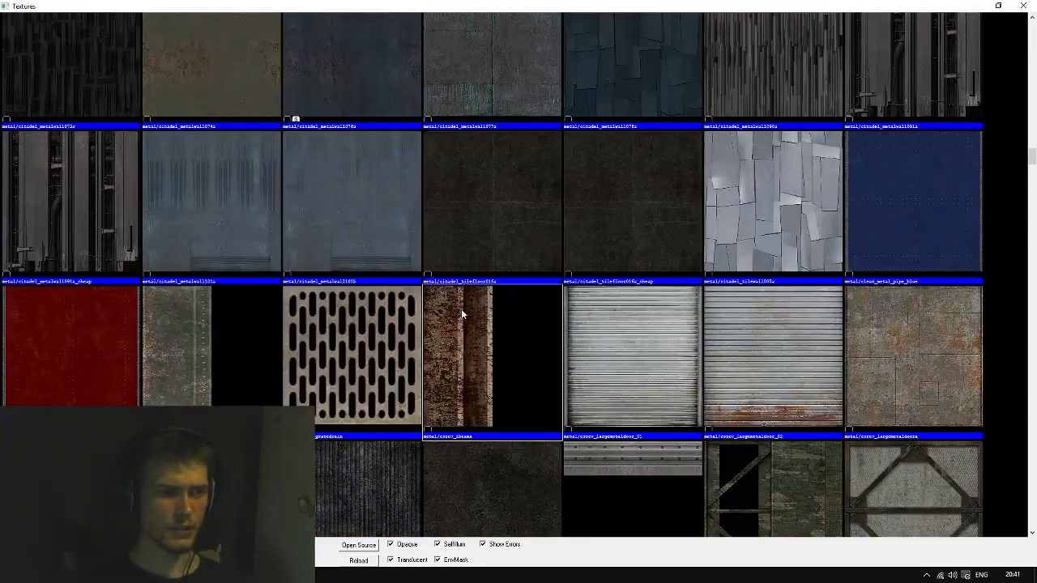
{"action": "double_click", "coordinate": [461, 309]}
Justify the beam texture to the left edge of the selected strip face
{"action": "key", "text": "s"}
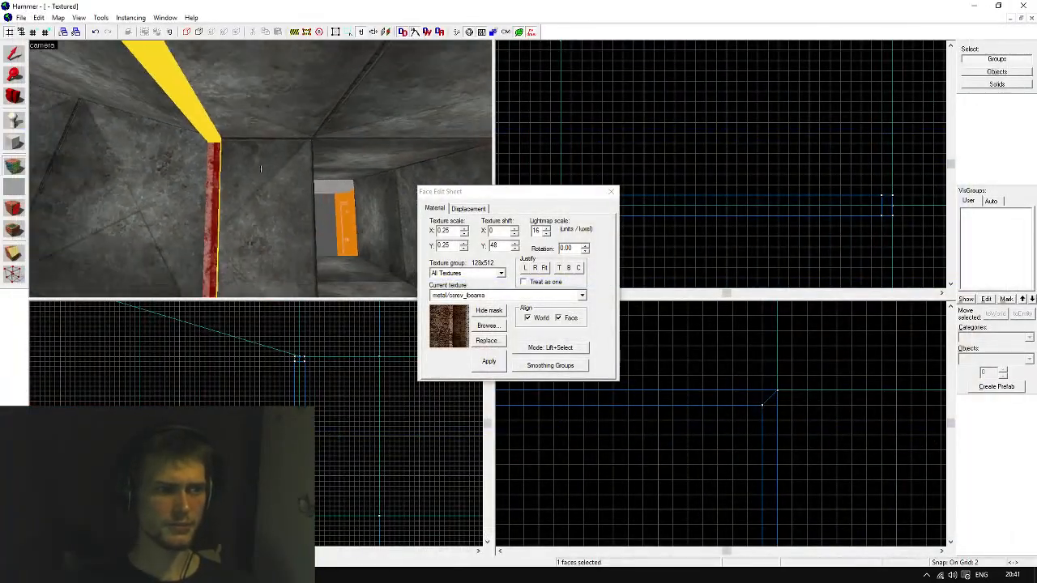
{"action": "key", "text": "w"}
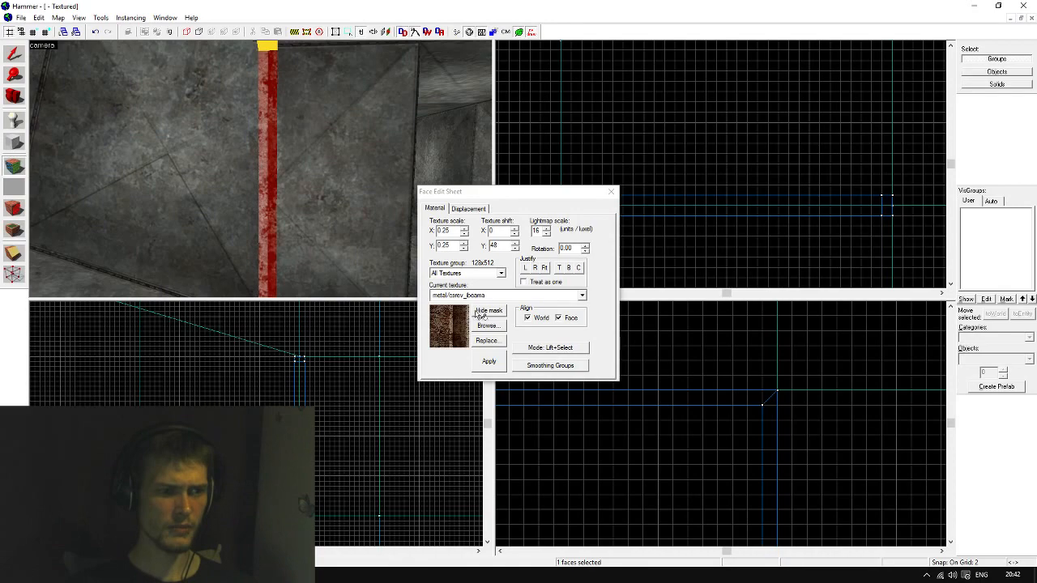
{"action": "left_click", "coordinate": [527, 268]}
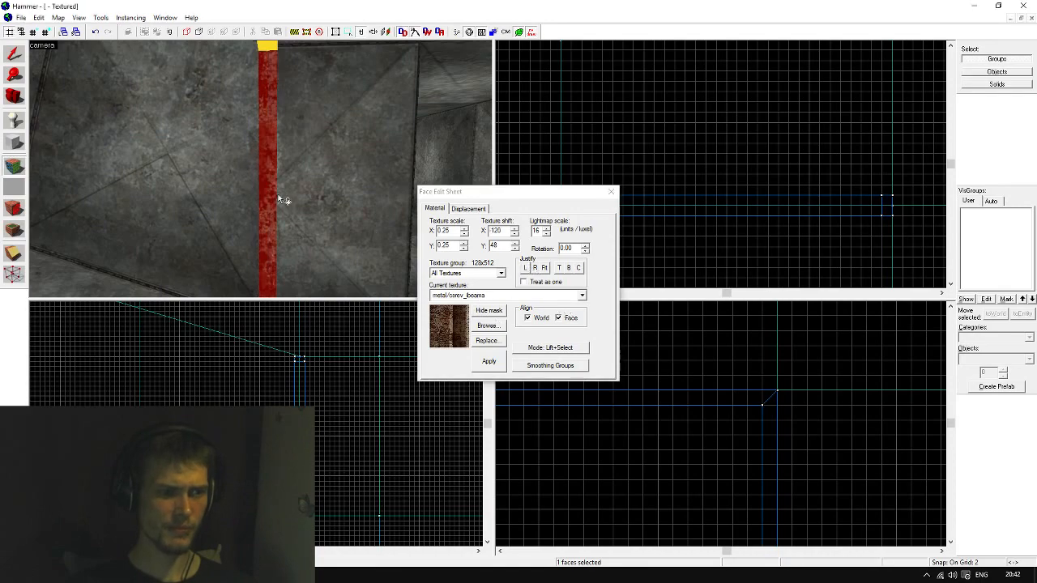
Apply the metal/csrev_ibeama texture to the remaining exposed faces of the trim strips around the slope seam
{"action": "key", "text": "z"}
{"action": "left_click", "coordinate": [260, 169]}
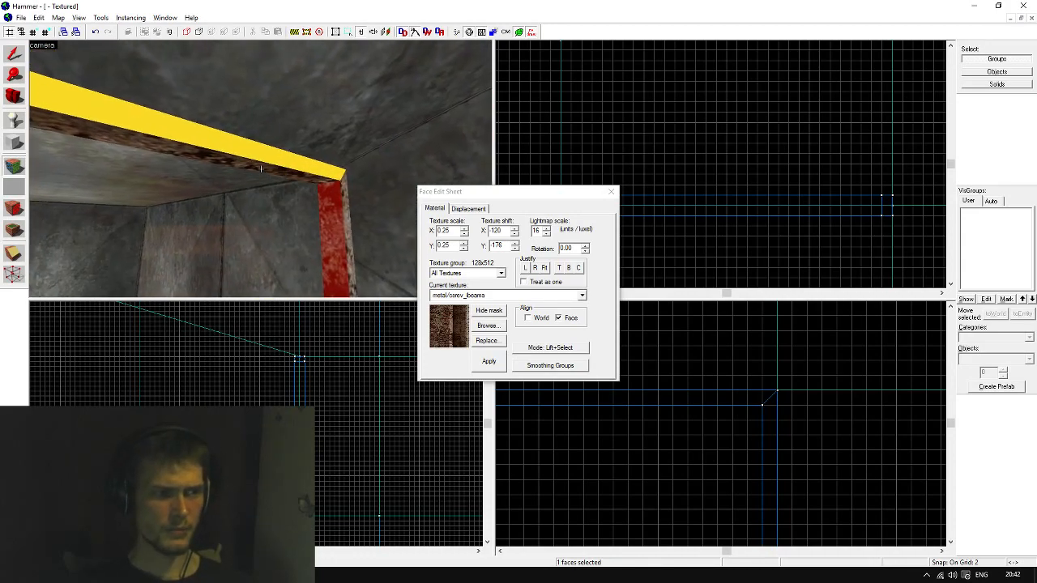
{"action": "left_click", "coordinate": [261, 169]}
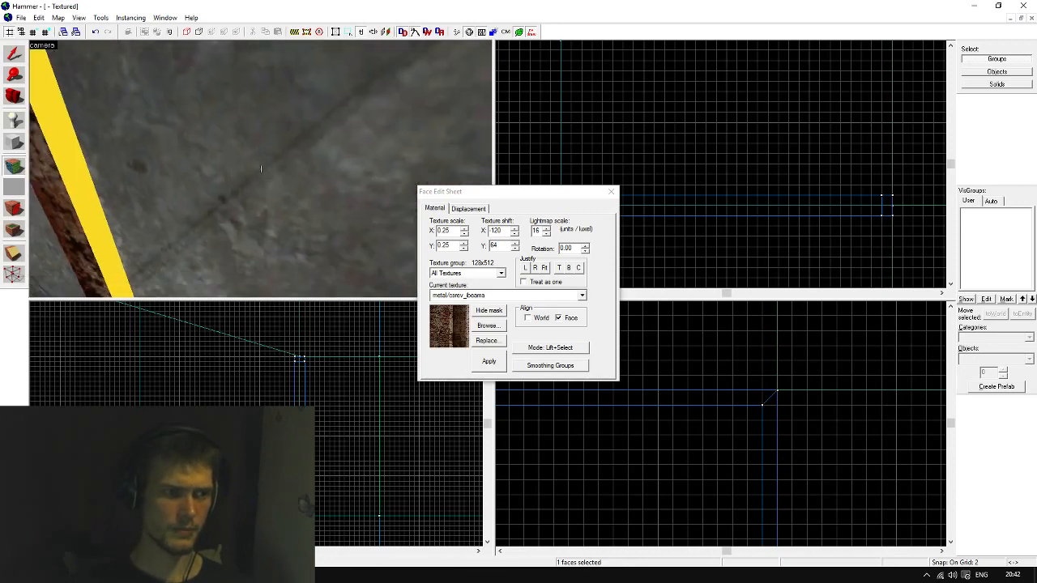
{"action": "left_click", "coordinate": [261, 169]}
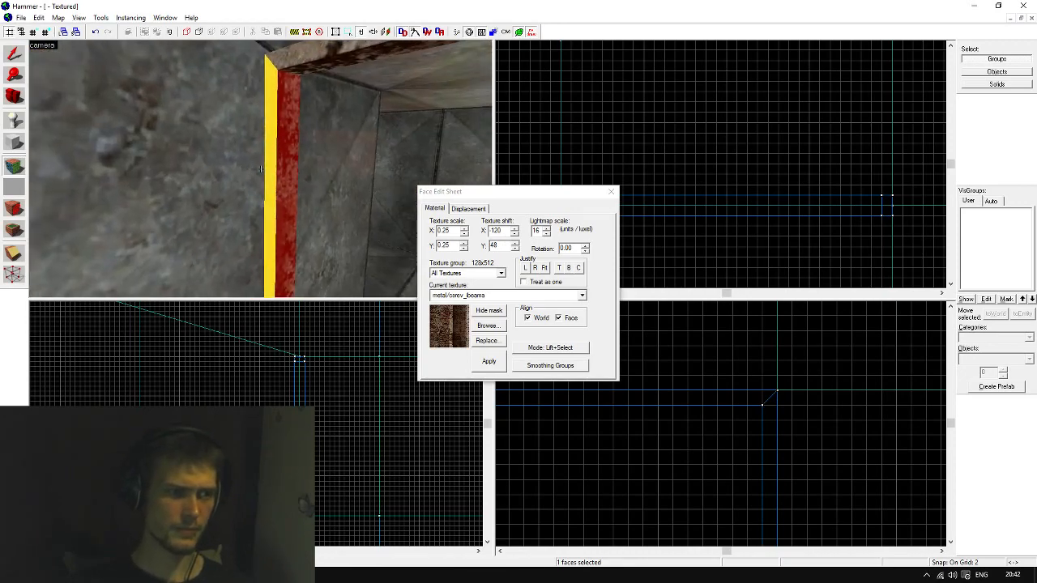
{"action": "key", "text": "w"}
{"action": "left_click", "coordinate": [261, 168]}
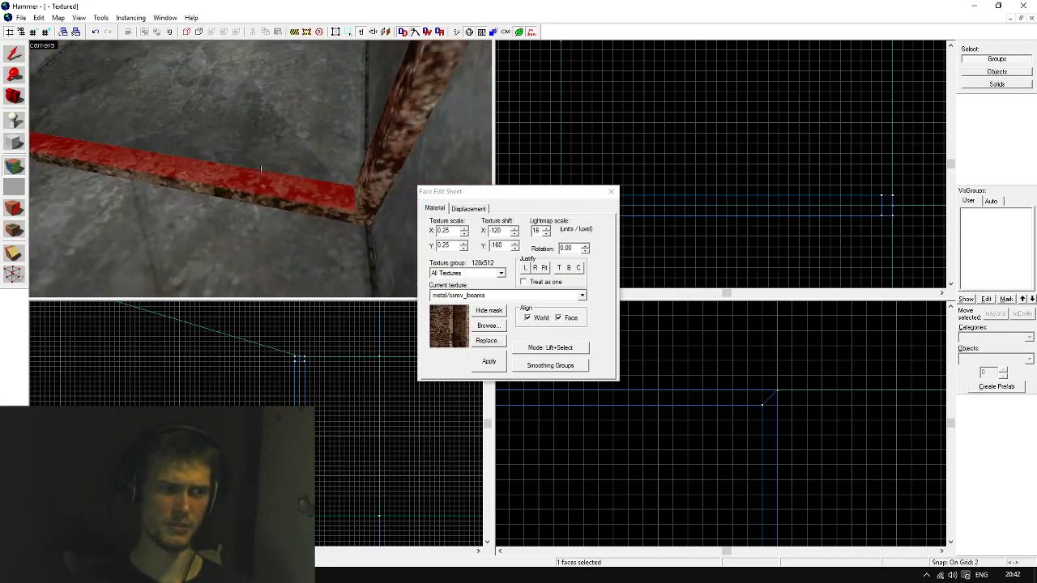
{"action": "key", "text": "s"}
{"action": "key", "text": "z"}
Select all four trim strips of the frame and tie them together into one brush entity
{"action": "left_click", "coordinate": [13, 54]}
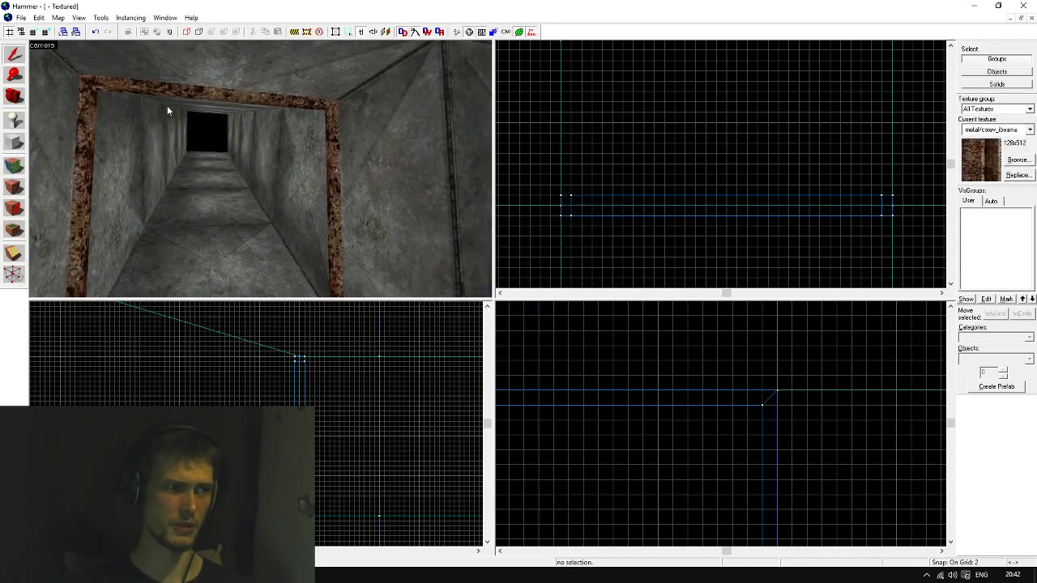
{"action": "left_click", "coordinate": [169, 101]}
{"action": "left_click", "coordinate": [90, 139], "text": "ctrl"}
{"action": "left_click", "coordinate": [337, 189], "text": "ctrl"}
{"action": "key", "text": "z"}
{"action": "key", "text": "z"}
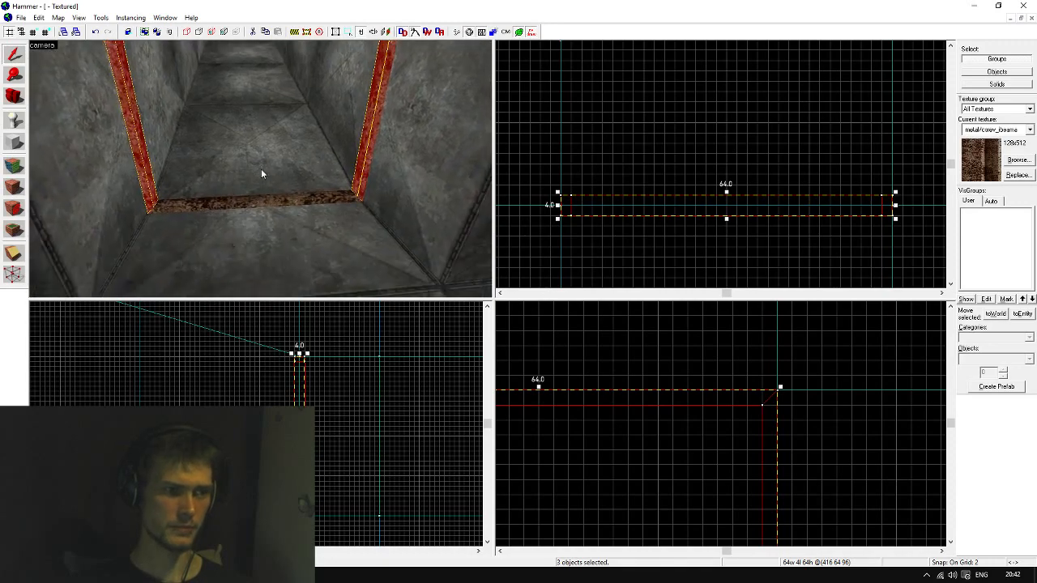
{"action": "left_click", "coordinate": [264, 198], "text": "ctrl"}
{"action": "key", "text": "ctrl+t"}
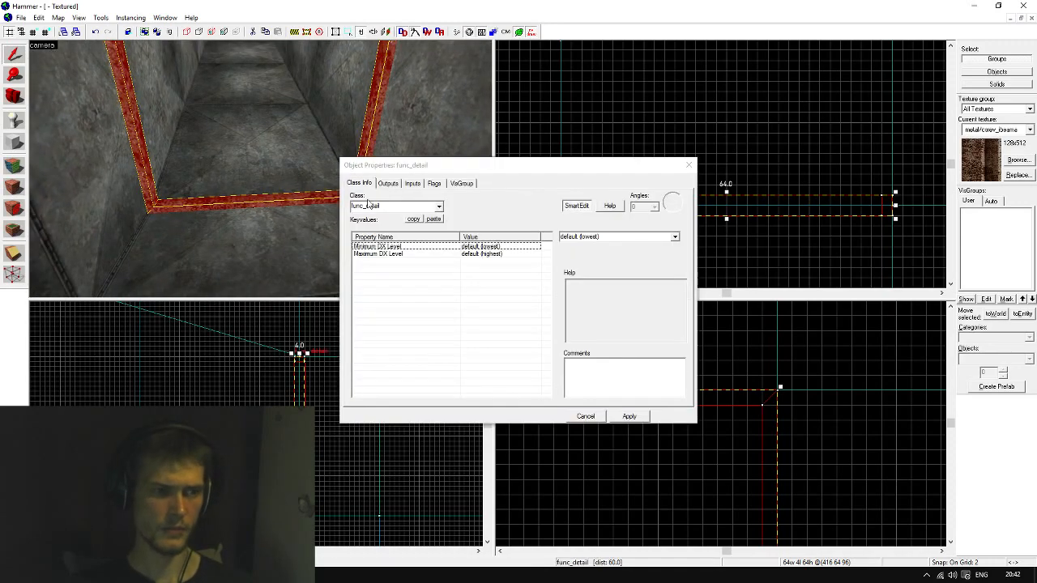
Set the trim frame entity's class to func_illusionary and apply the change
{"action": "left_click", "coordinate": [438, 206]}
{"action": "scroll", "coordinate": [413, 259], "scroll_direction": "down", "scroll_amount": 1}
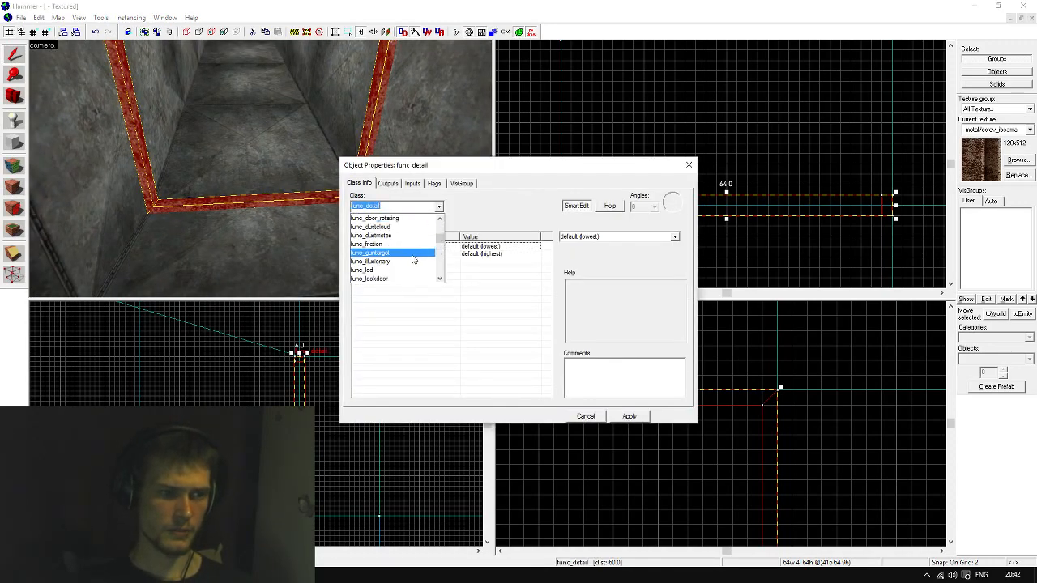
{"action": "left_click", "coordinate": [409, 260]}
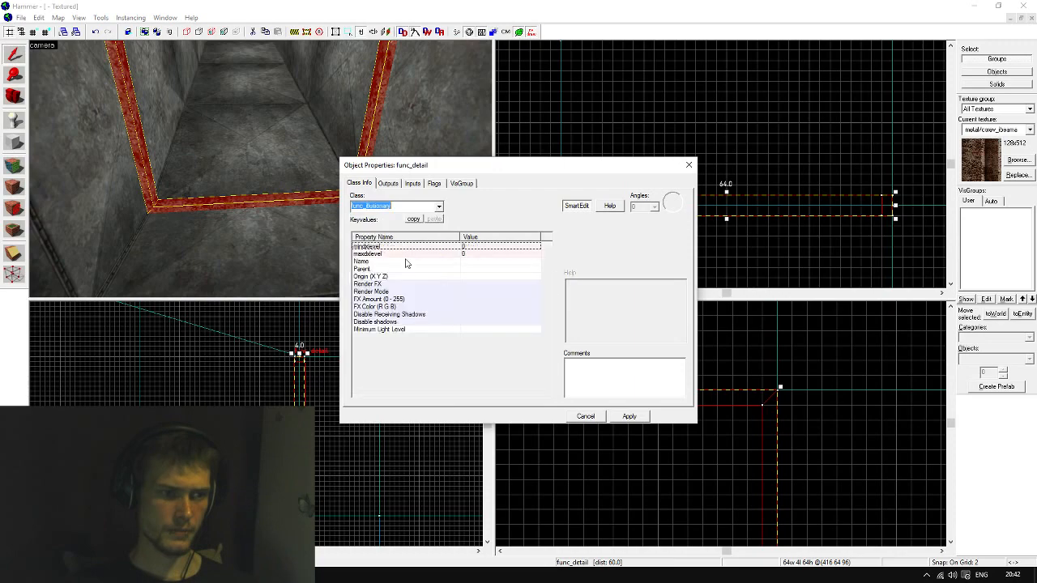
{"action": "left_click", "coordinate": [630, 416]}
{"action": "left_click", "coordinate": [689, 165]}
{"action": "key", "text": "Escape"}
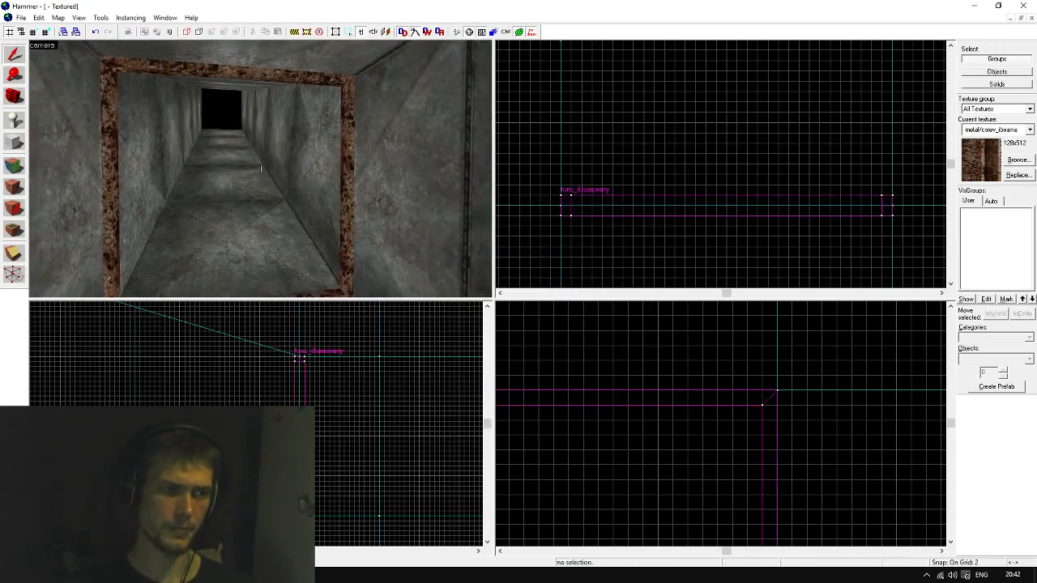
Examine the textured trim frame and the neighbouring duct seams in the 3D view
{"action": "key", "text": "w"}
{"action": "key", "text": "s"}
{"action": "key", "text": "a"}
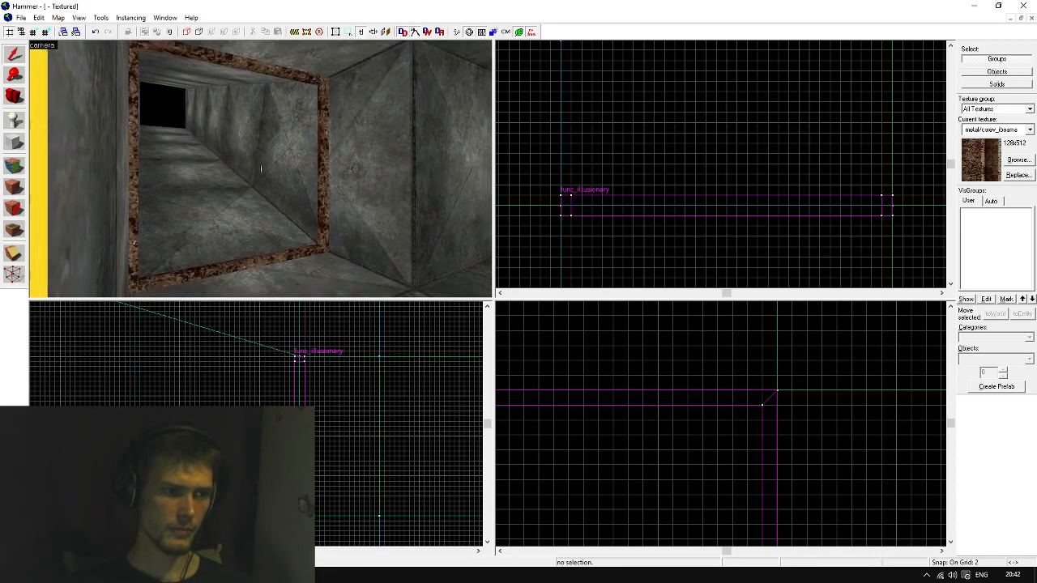
{"action": "key", "text": "d"}
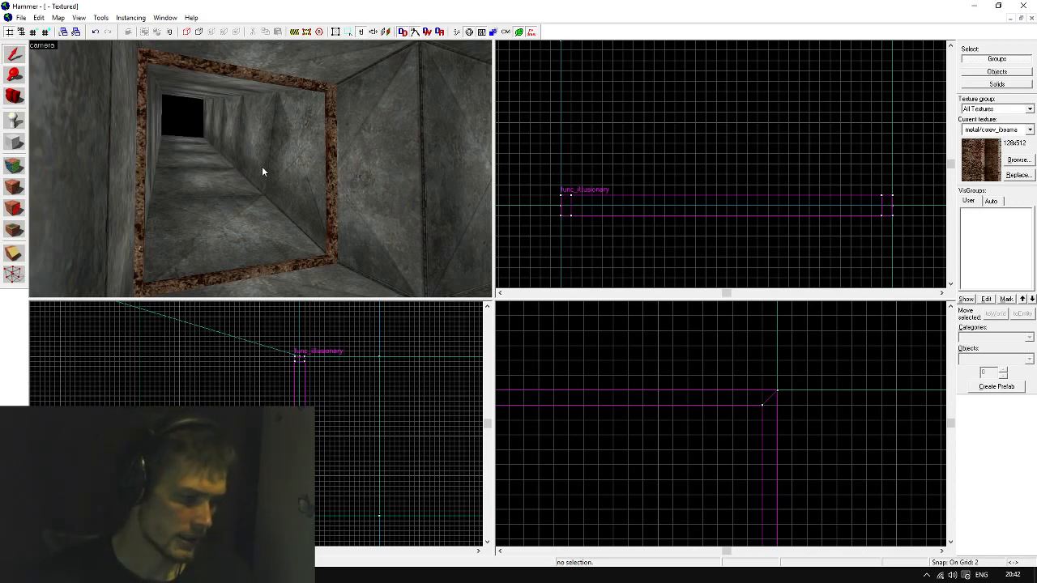
{"action": "key", "text": "z"}
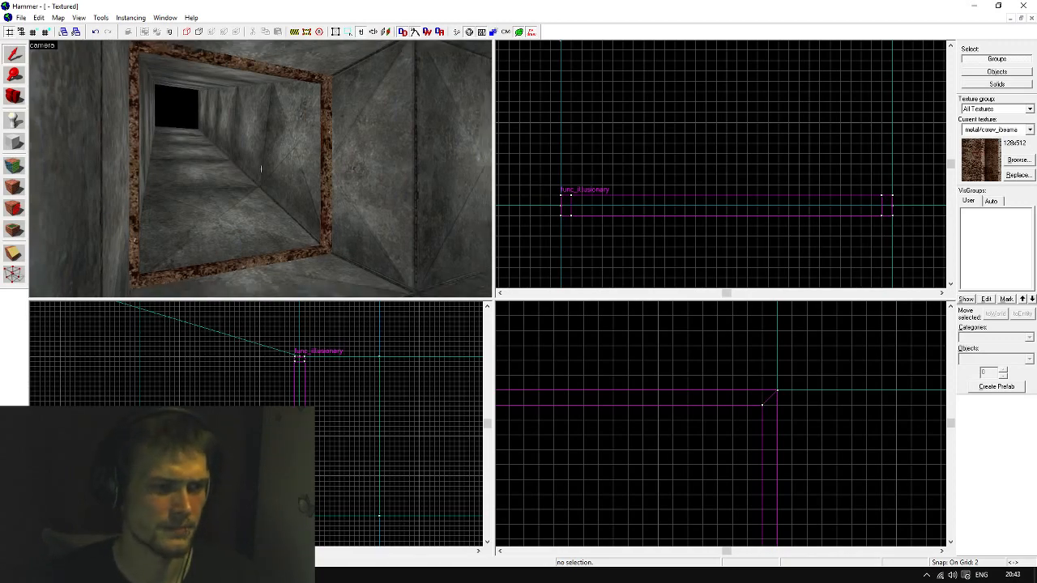
{"action": "key", "text": "w"}
{"action": "key", "text": "z"}
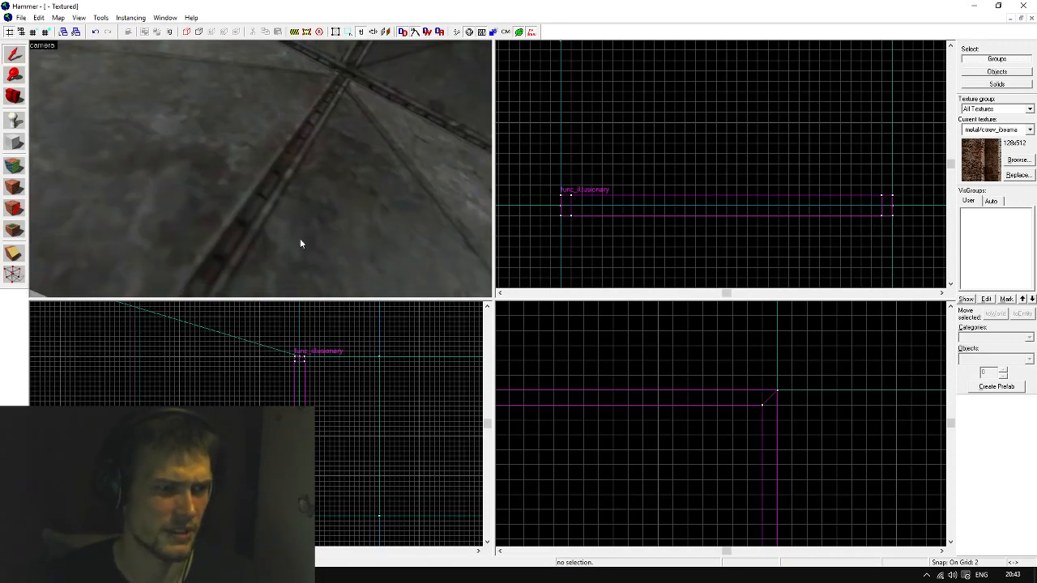
{"action": "left_click_drag", "start_coordinate": [274, 250], "coordinate": [261, 169]}
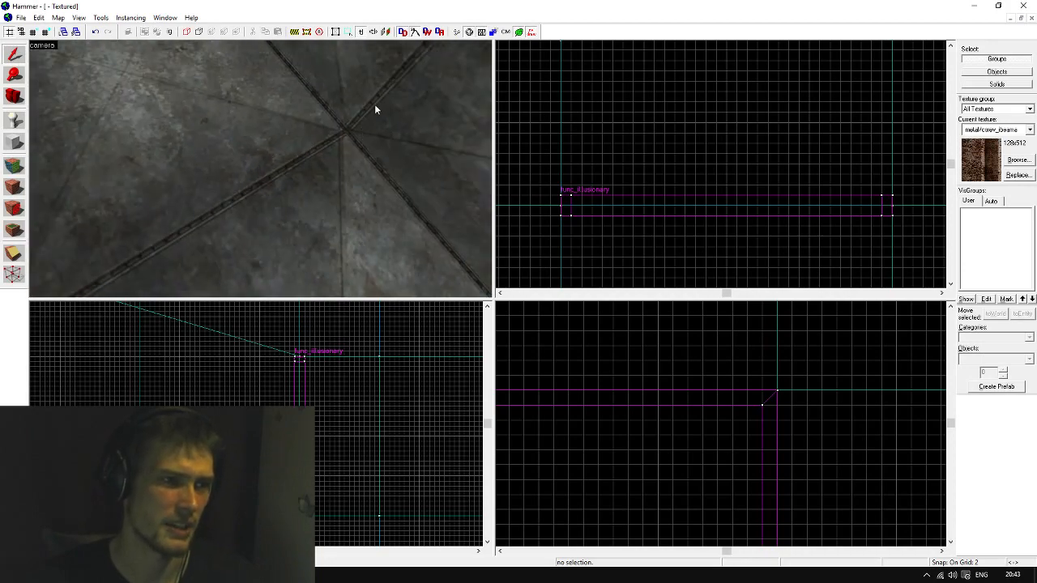
Enlarge the 3D view to examine the duct corner, slope and trim frame, and then restore the four-view layout
{"action": "left_click_drag", "start_coordinate": [496, 299], "coordinate": [894, 525]}
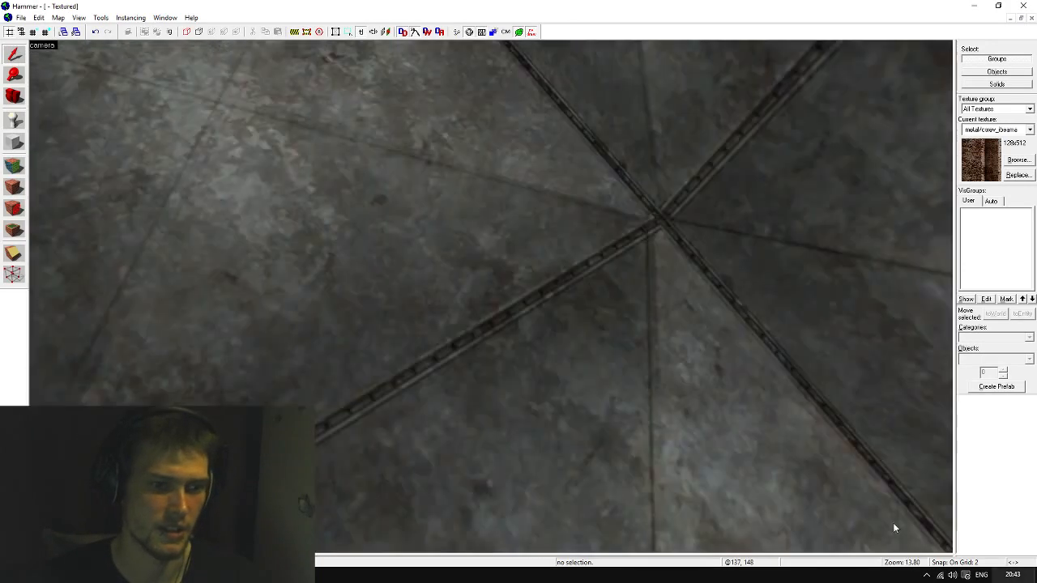
{"action": "key", "text": "z"}
{"action": "key", "text": "s"}
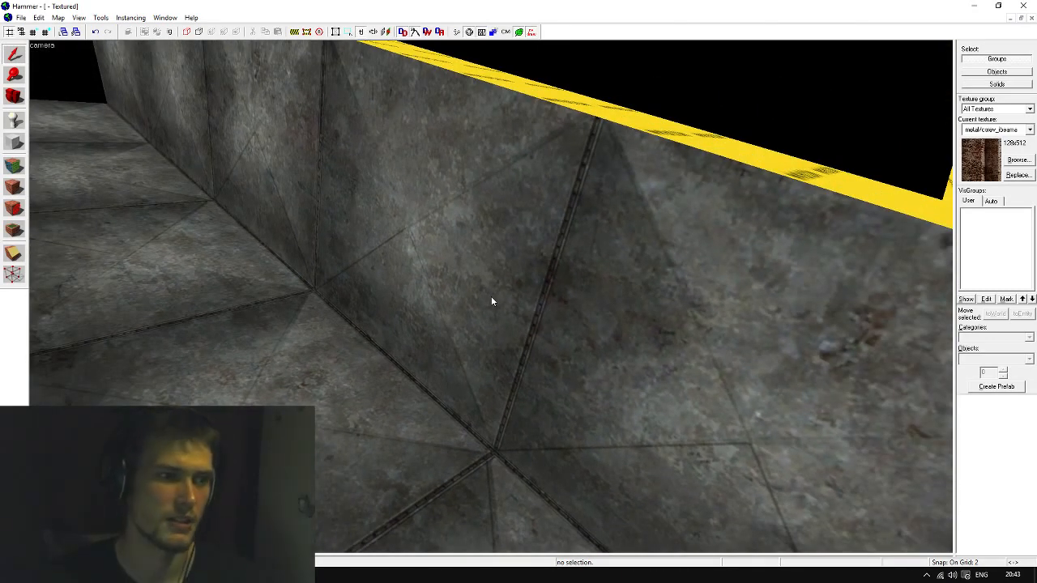
{"action": "key", "text": "z"}
{"action": "key", "text": "s"}
{"action": "key", "text": "w"}
{"action": "key", "text": "d"}
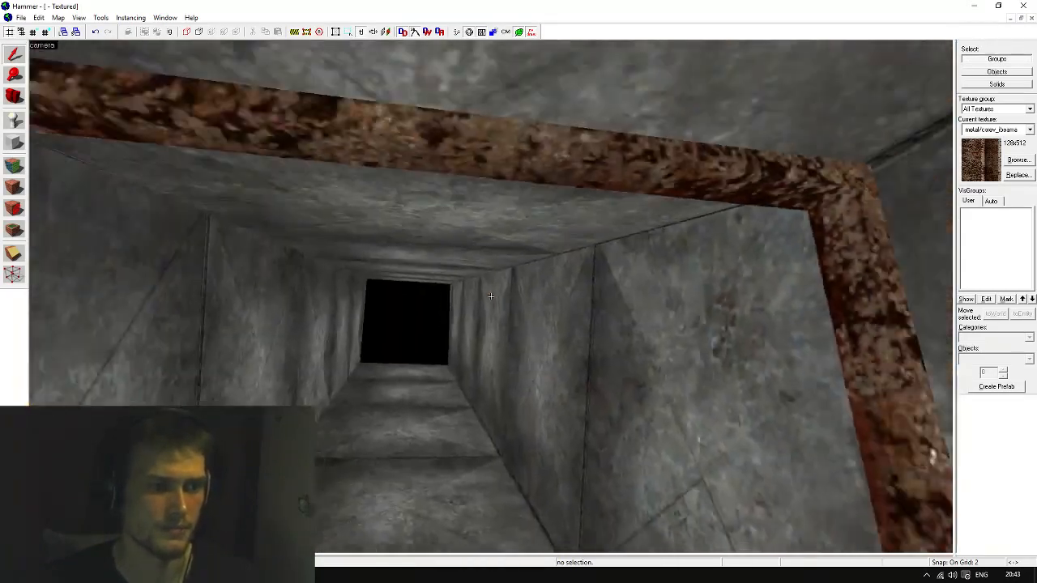
{"action": "key", "text": "s"}
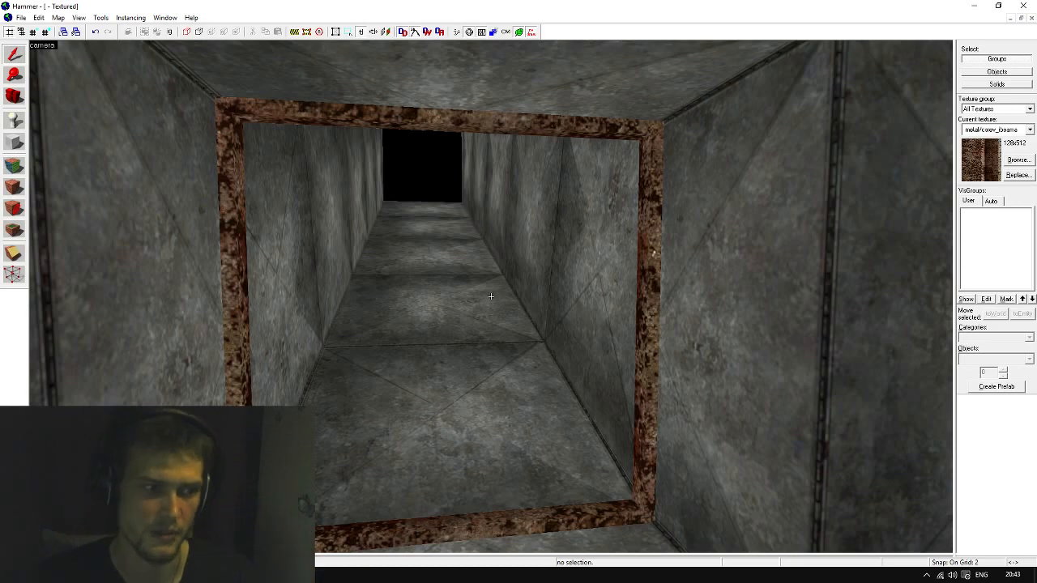
{"action": "key", "text": "a"}
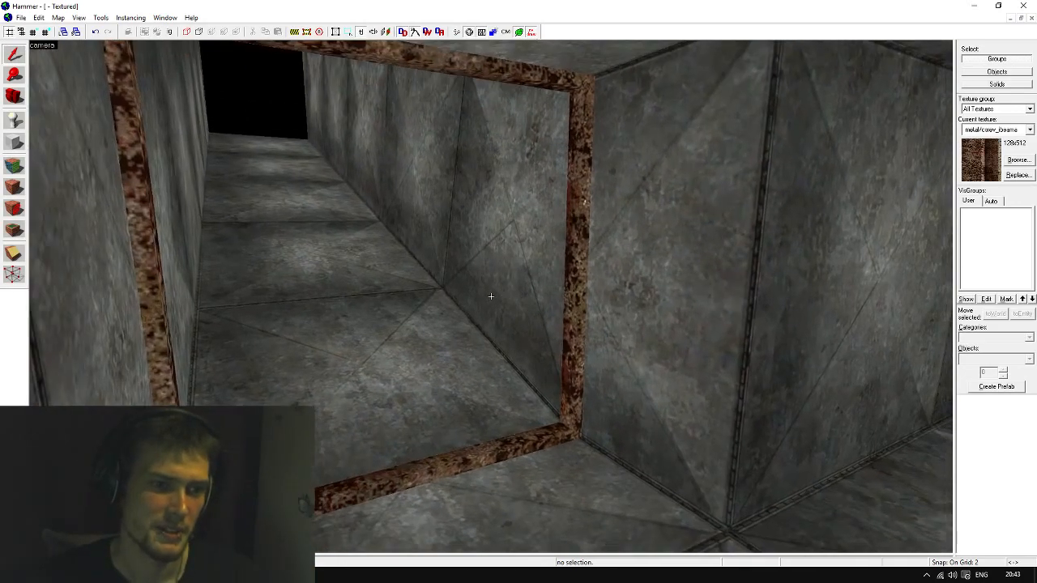
{"action": "key", "text": "z"}
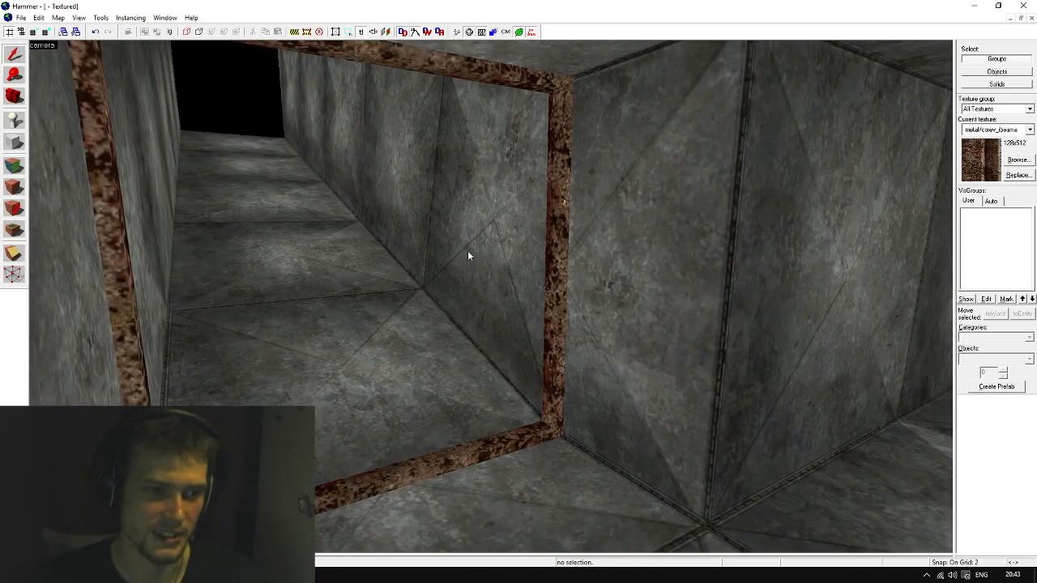
{"action": "key", "text": "z"}
{"action": "key", "text": "w"}
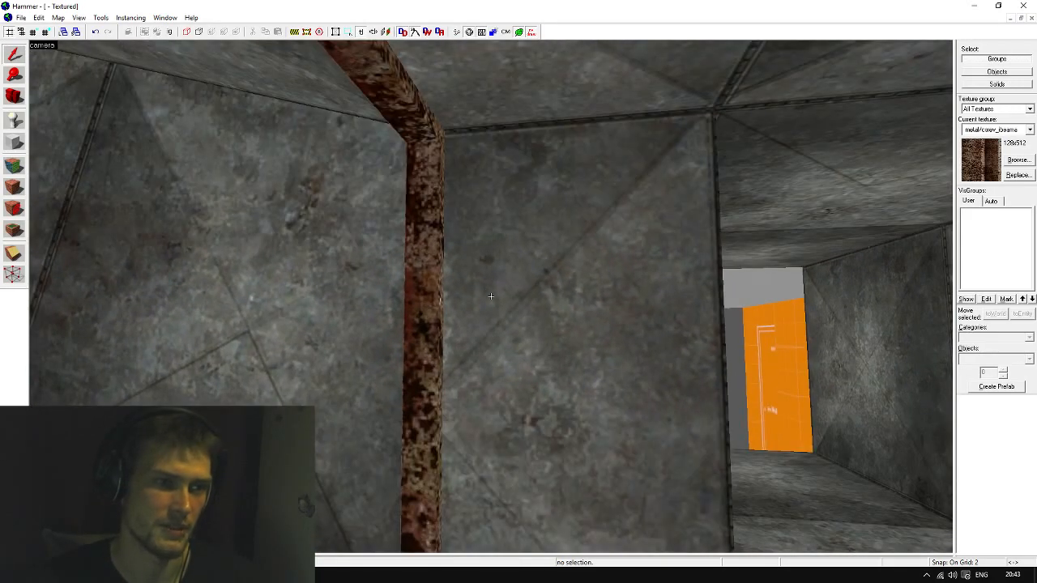
{"action": "key", "text": "w"}
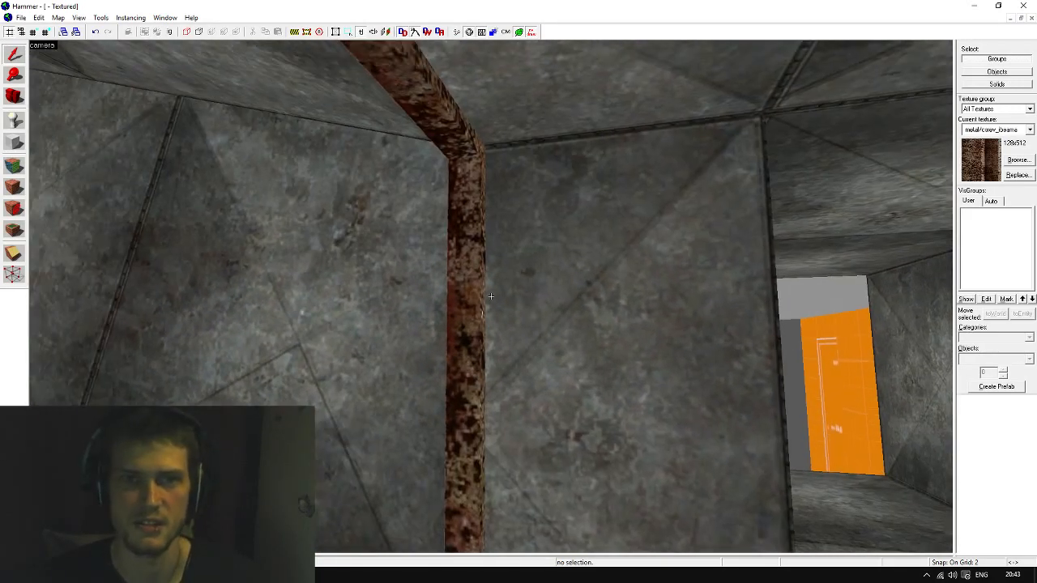
{"action": "key", "text": "s"}
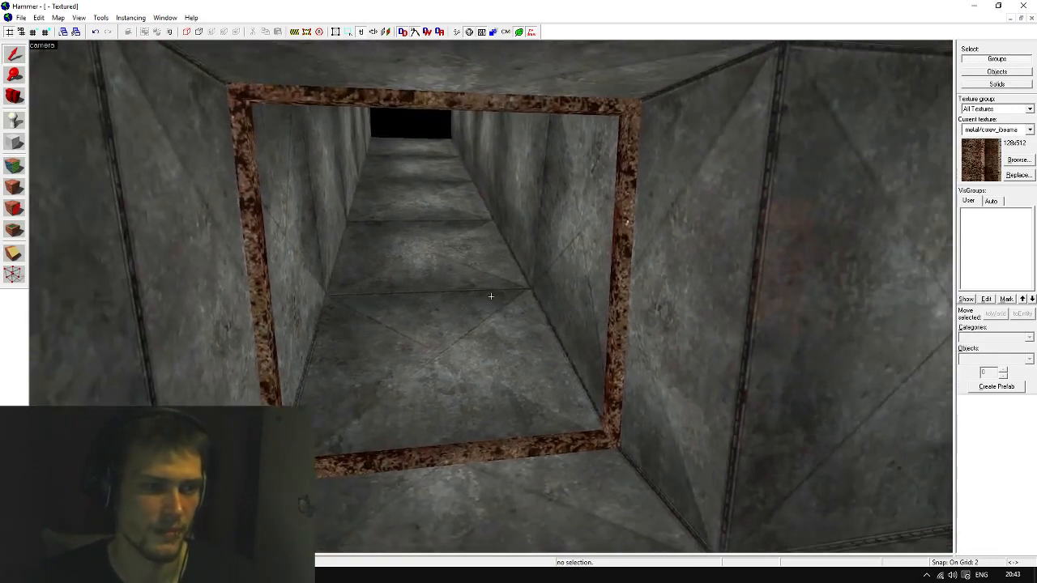
{"action": "key", "text": "w"}
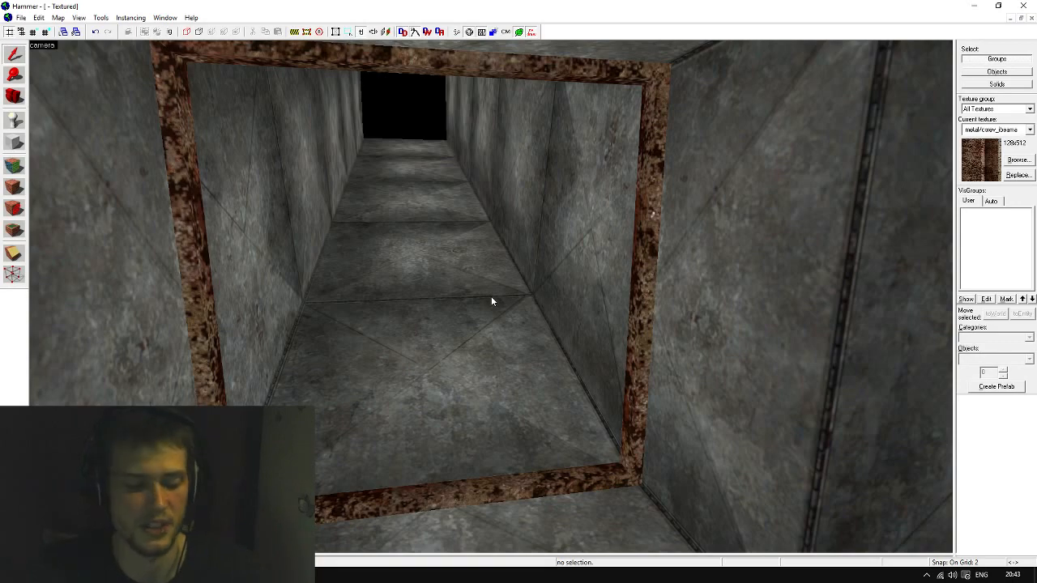
{"action": "key", "text": "shift+z"}
Activate the Block tool at the duct's open slope end and choose tools/toolsnodraw as the current texture
{"action": "key", "text": "z"}
{"action": "key", "text": "w"}
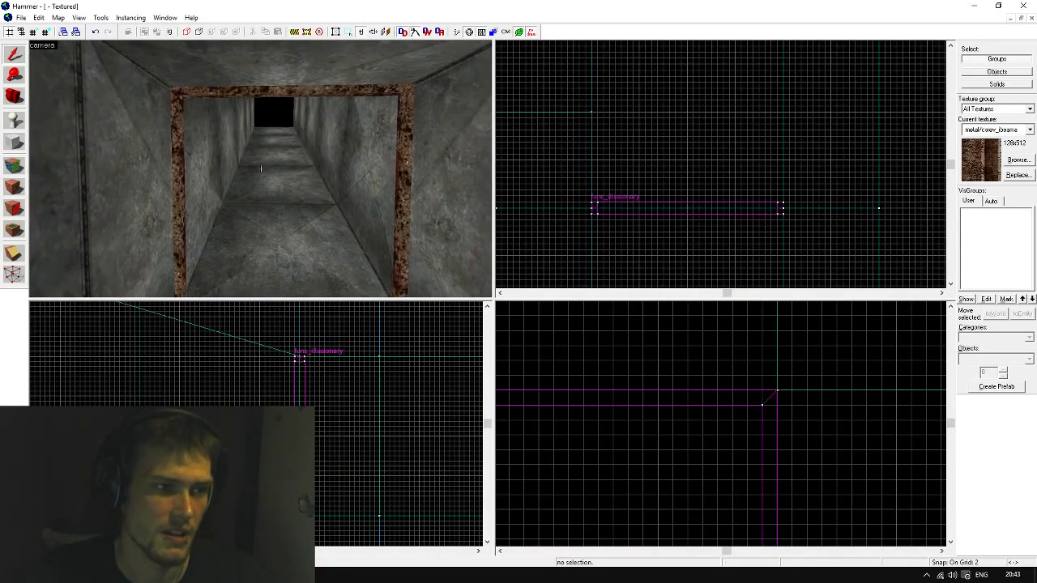
{"action": "key", "text": "s"}
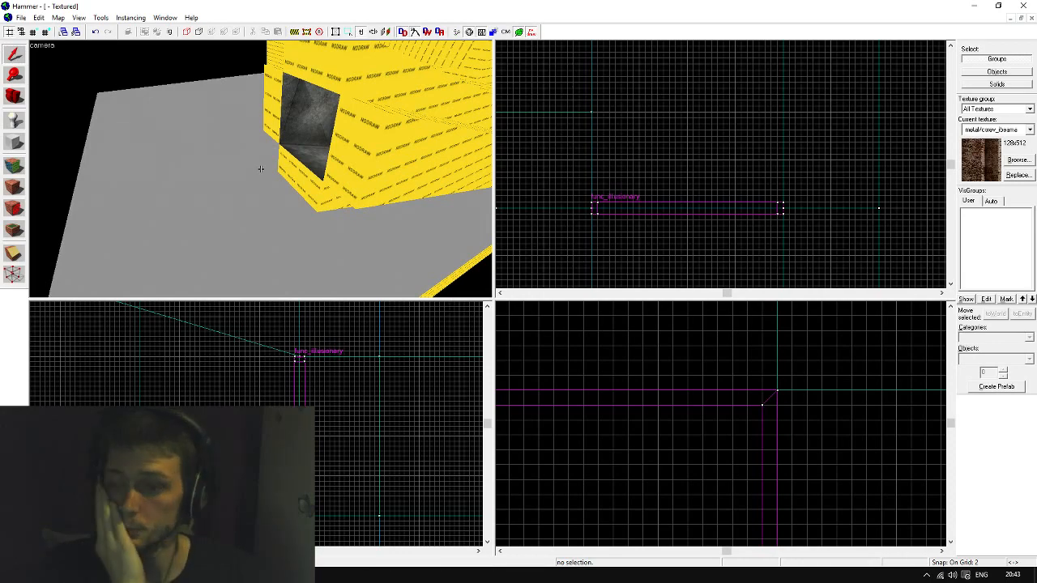
{"action": "key", "text": "z"}
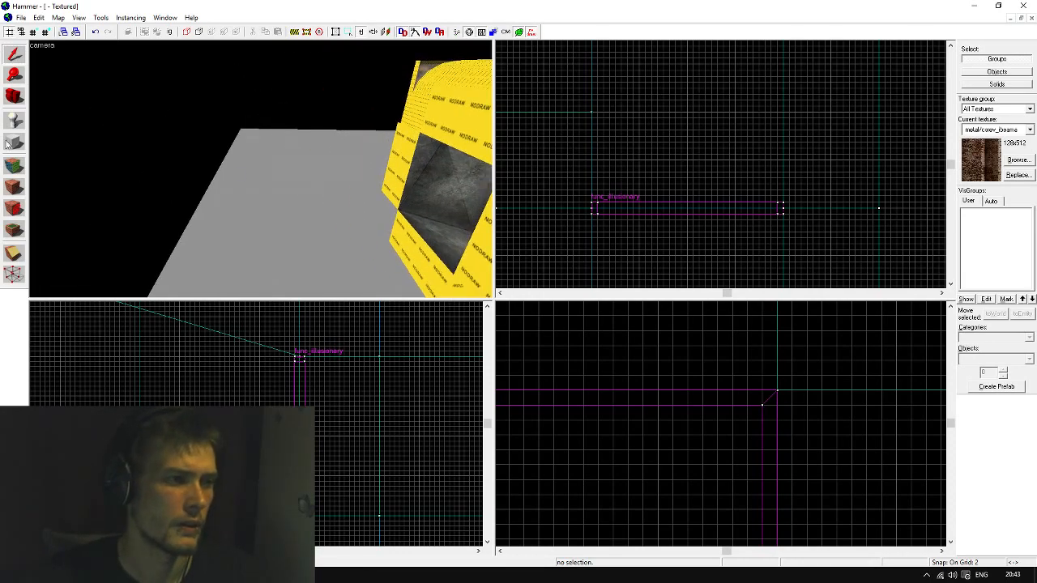
{"action": "left_click", "coordinate": [1030, 129]}
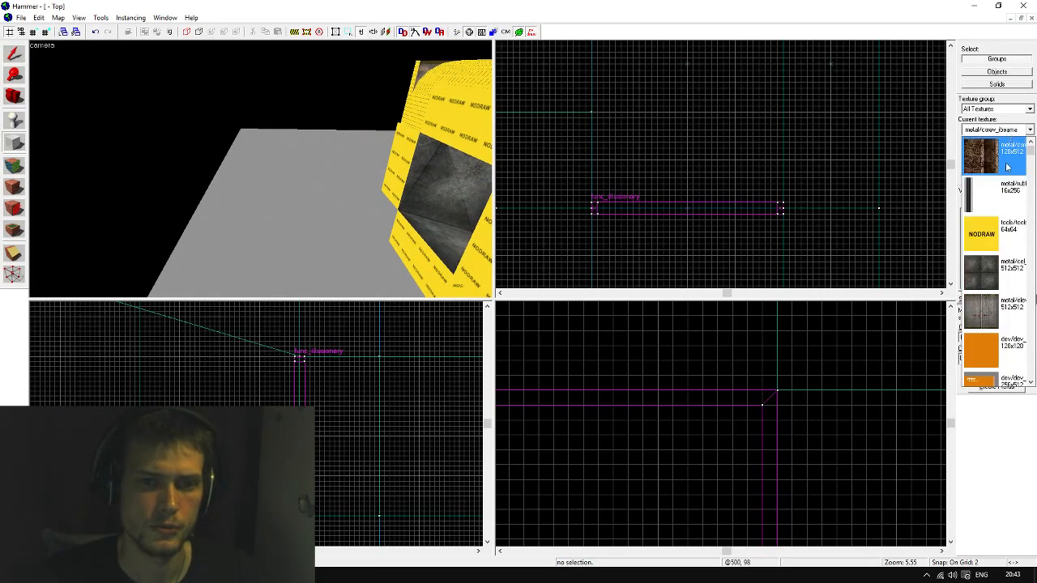
{"action": "left_click", "coordinate": [1005, 230]}
Set the grid to 16 and create a nodraw floor block 64 wide, 256 long and 32 high from the slope's open end
{"action": "scroll", "coordinate": [641, 167], "scroll_direction": "down", "scroll_amount": 3}
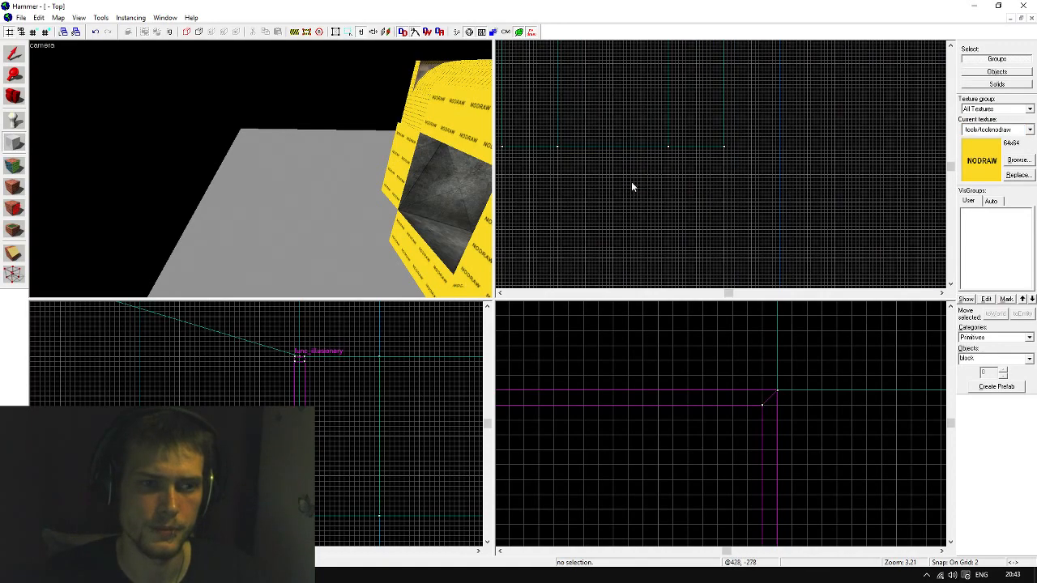
{"action": "key", "text": "bracketright"}
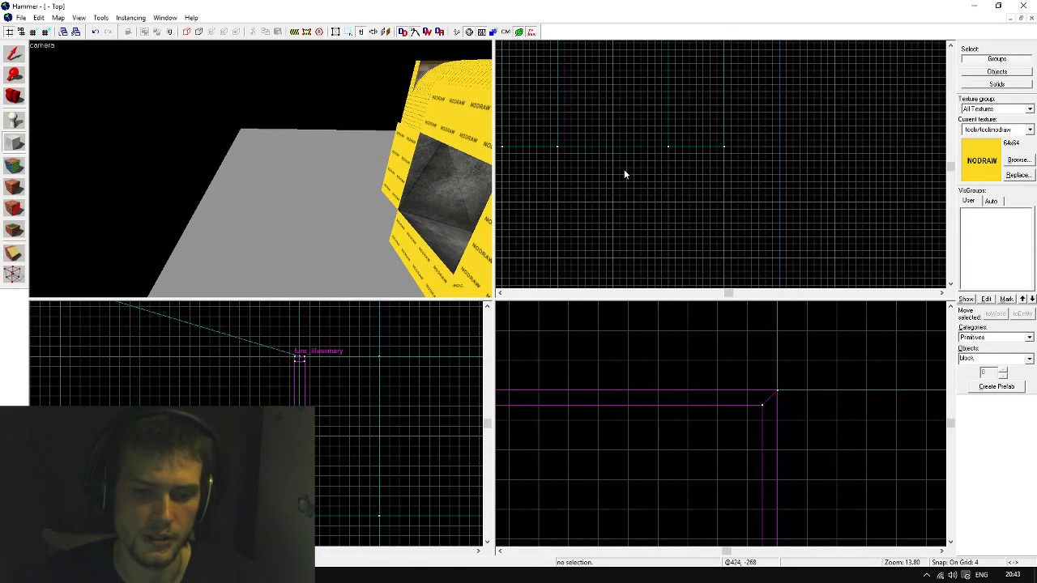
{"action": "key", "text": "bracketright"}
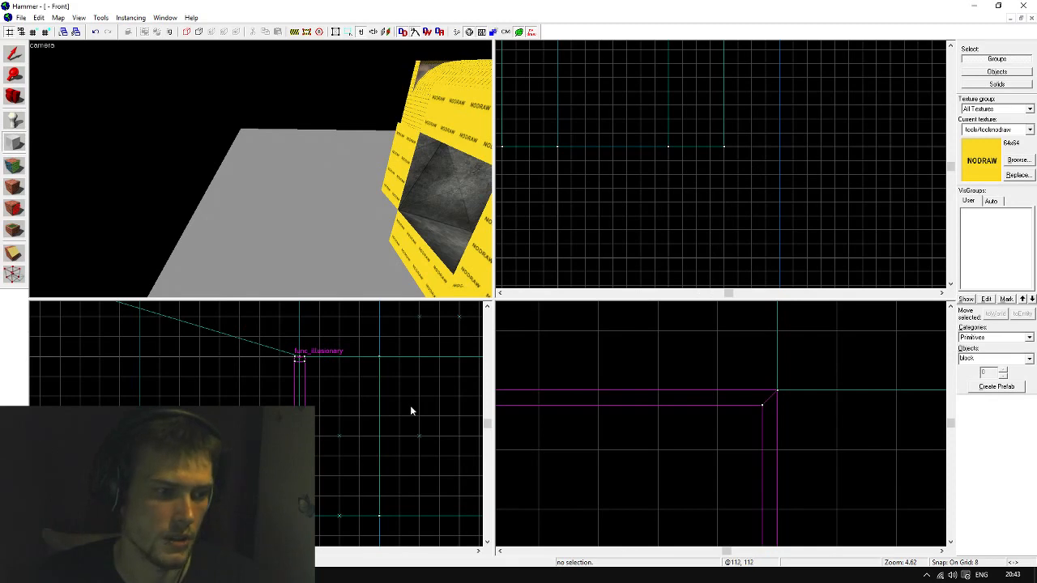
{"action": "key", "text": "bracketright"}
{"action": "scroll", "coordinate": [433, 407], "scroll_direction": "down", "scroll_amount": 5}
{"action": "scroll", "coordinate": [150, 372], "scroll_direction": "down", "scroll_amount": 6}
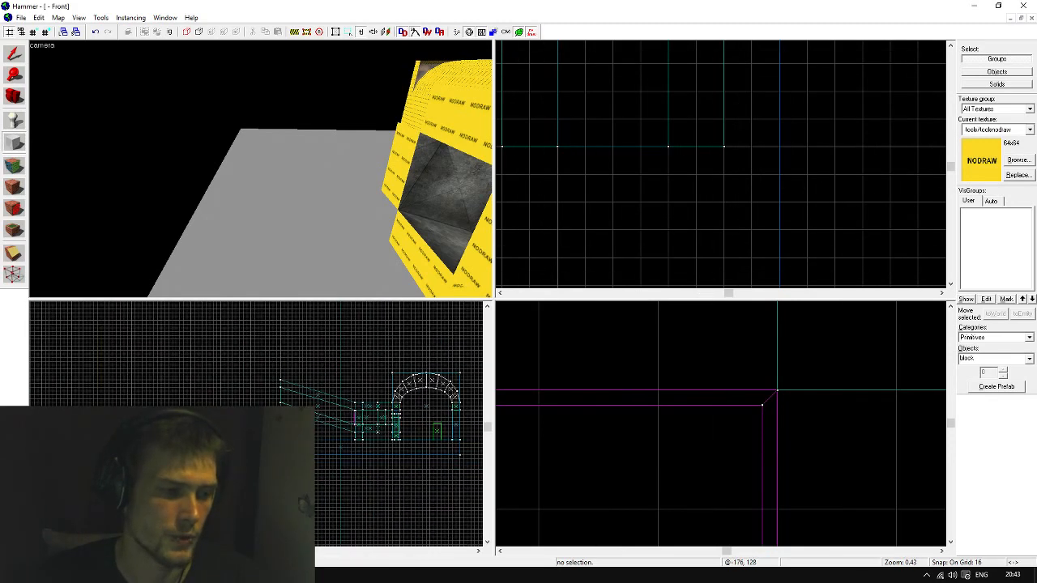
{"action": "scroll", "coordinate": [253, 404], "scroll_direction": "up", "scroll_amount": 6}
{"action": "left_click_drag", "start_coordinate": [362, 403], "coordinate": [207, 423]}
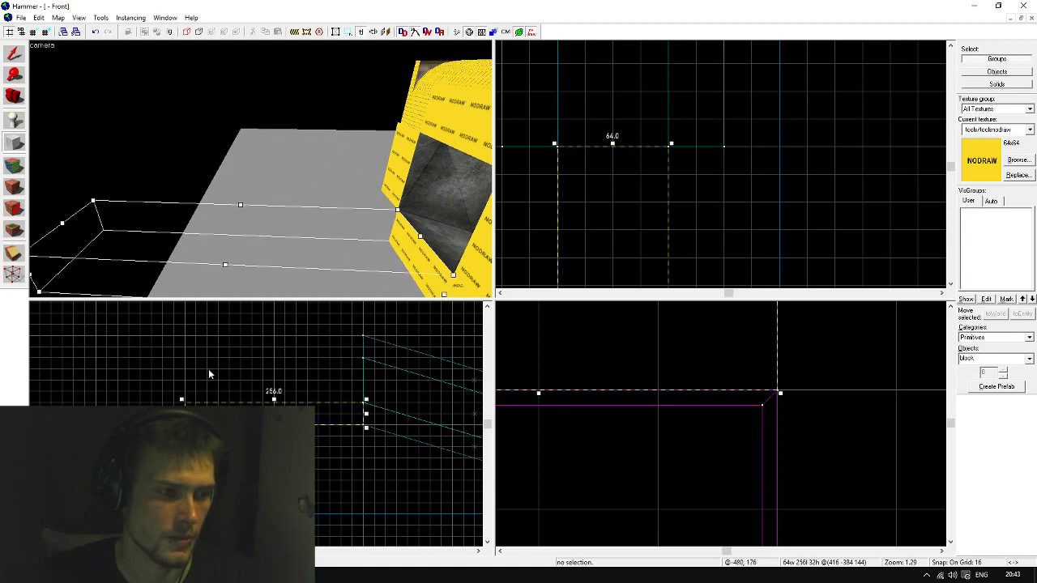
{"action": "key", "text": "Return"}
{"action": "key", "text": "z"}
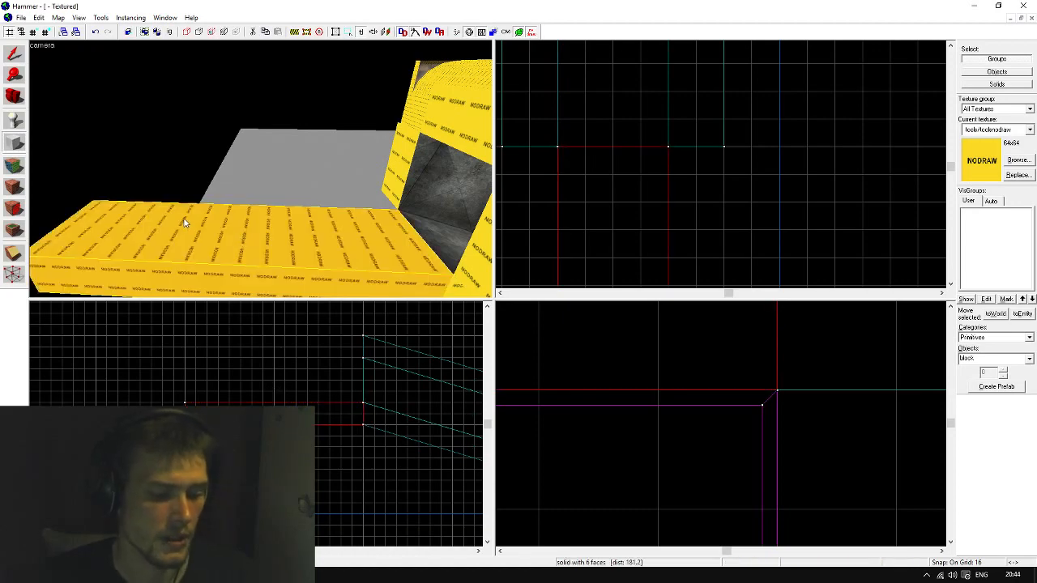
Select the large 1024-unit-square floor block and shorten it to 288 units so it ends at the corridor's edge
{"action": "key", "text": "s"}
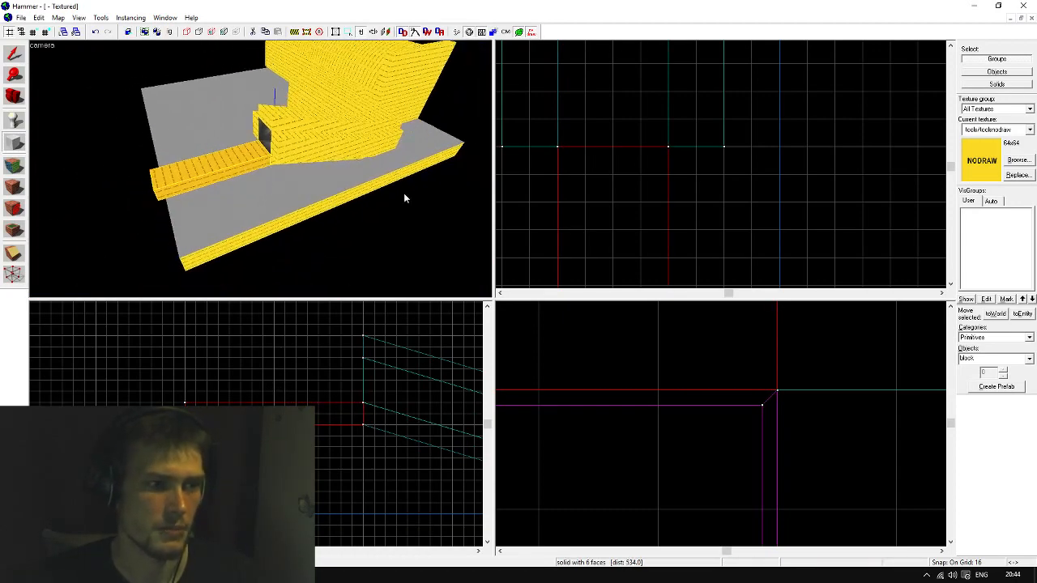
{"action": "left_click", "coordinate": [10, 55]}
{"action": "left_click", "coordinate": [189, 135]}
{"action": "scroll", "coordinate": [648, 155], "scroll_direction": "down", "scroll_amount": 6}
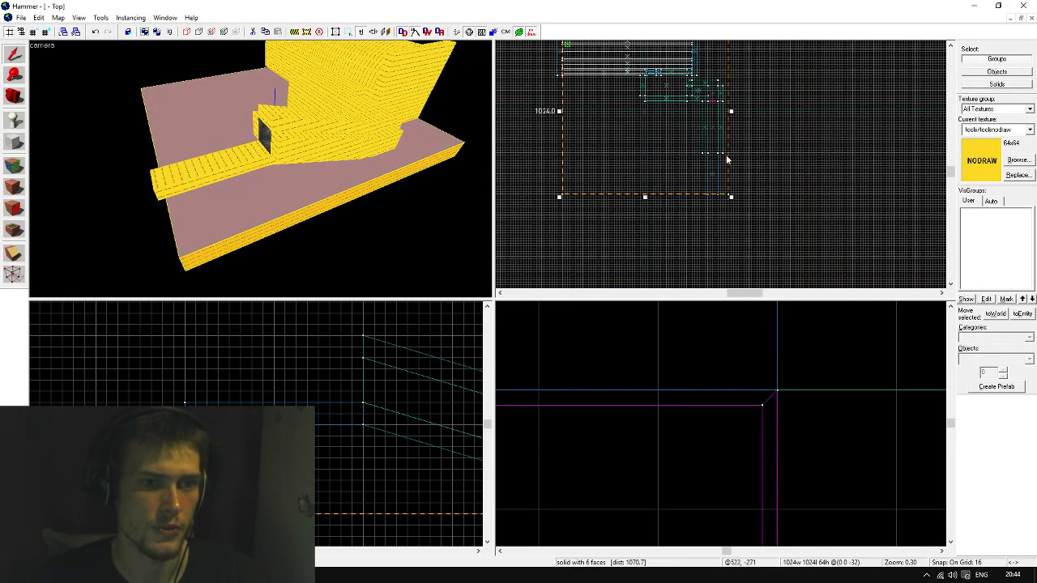
{"action": "scroll", "coordinate": [696, 132], "scroll_direction": "up", "scroll_amount": 5}
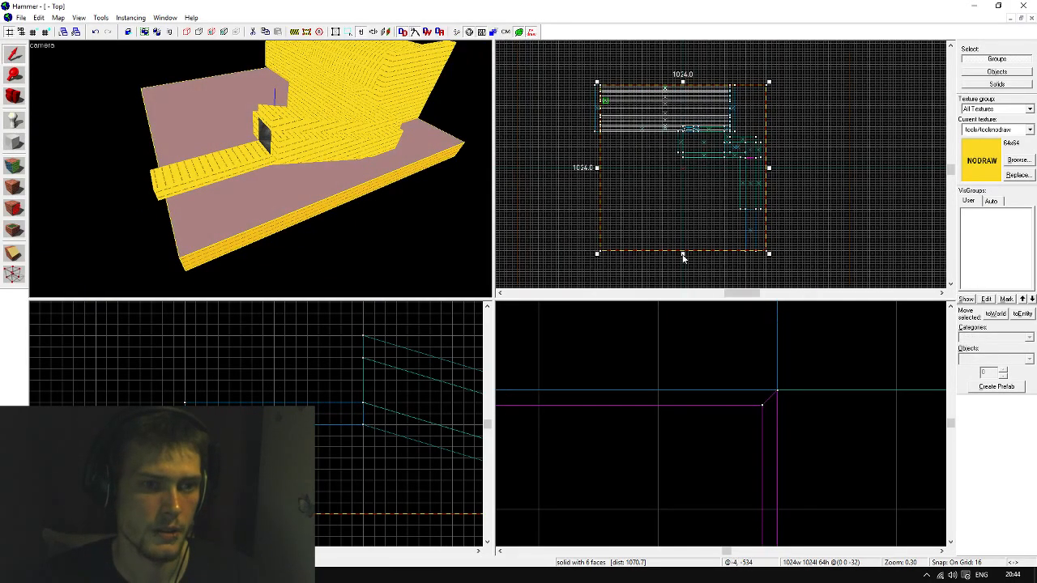
{"action": "scroll", "coordinate": [706, 148], "scroll_direction": "up", "scroll_amount": 8}
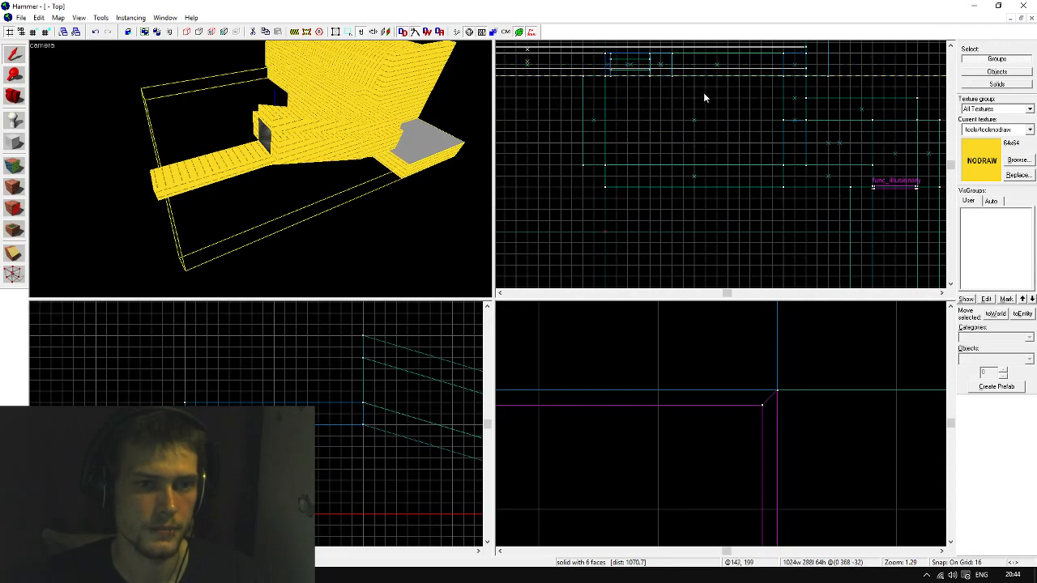
Narrow the corridor floor block to 800 units wide to match the corridor's outer walls
{"action": "scroll", "coordinate": [704, 93], "scroll_direction": "down", "scroll_amount": 6}
{"action": "scroll", "coordinate": [804, 184], "scroll_direction": "up", "scroll_amount": 4}
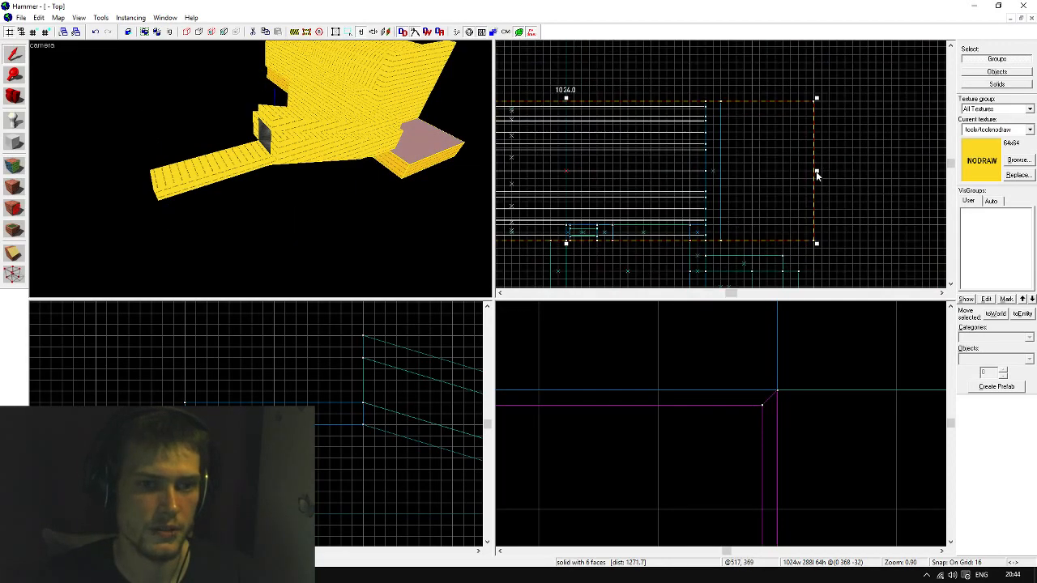
{"action": "left_click_drag", "start_coordinate": [816, 174], "coordinate": [722, 169]}
{"action": "scroll", "coordinate": [847, 135], "scroll_direction": "down", "scroll_amount": 5}
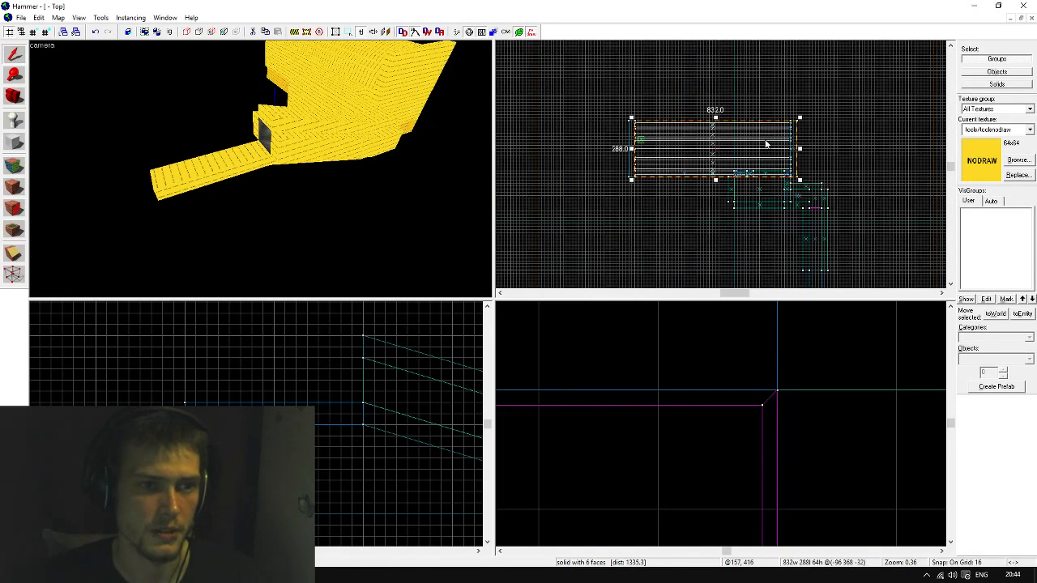
{"action": "scroll", "coordinate": [767, 144], "scroll_direction": "up", "scroll_amount": 5}
{"action": "left_click_drag", "start_coordinate": [848, 165], "coordinate": [833, 167]}
{"action": "scroll", "coordinate": [834, 167], "scroll_direction": "down", "scroll_amount": 5}
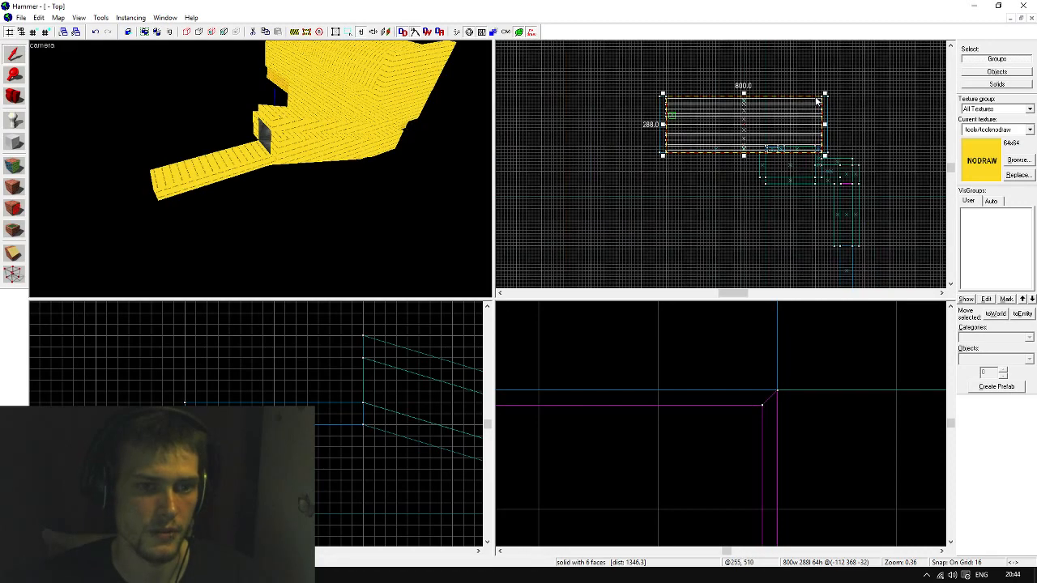
Copy the corridor floor block beneath the adjoining side room and resize the copy to 224 wide and 128 long
{"action": "scroll", "coordinate": [810, 151], "scroll_direction": "up", "scroll_amount": 6}
{"action": "left_click", "coordinate": [810, 146]}
{"action": "scroll", "coordinate": [809, 200], "scroll_direction": "down", "scroll_amount": 2}
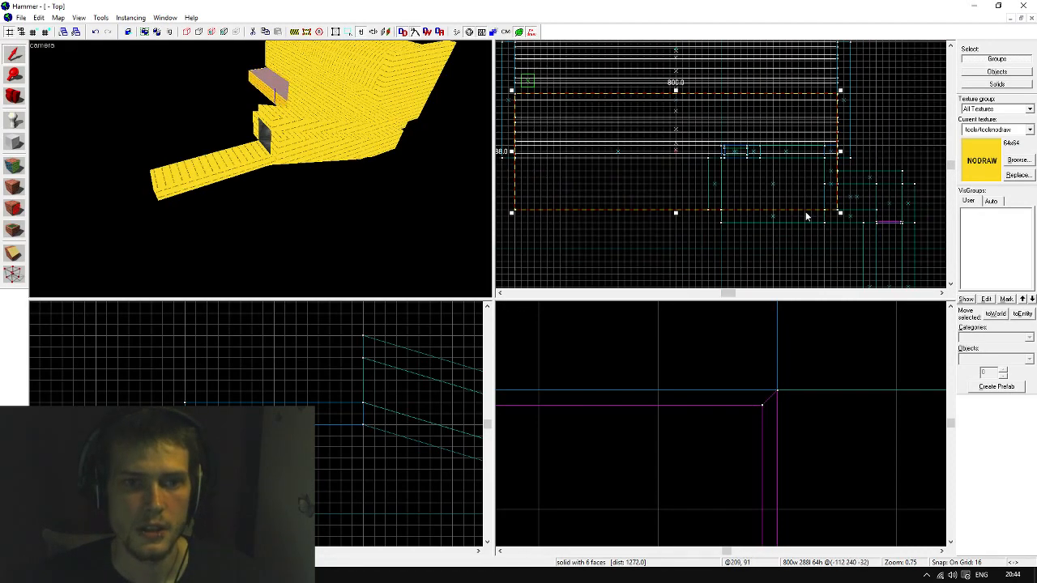
{"action": "mouse_move", "coordinate": [840, 95]}
{"action": "left_mouse_down"}
{"action": "mouse_move", "coordinate": [821, 155]}
{"action": "mouse_move", "coordinate": [829, 162]}
{"action": "left_mouse_up"}
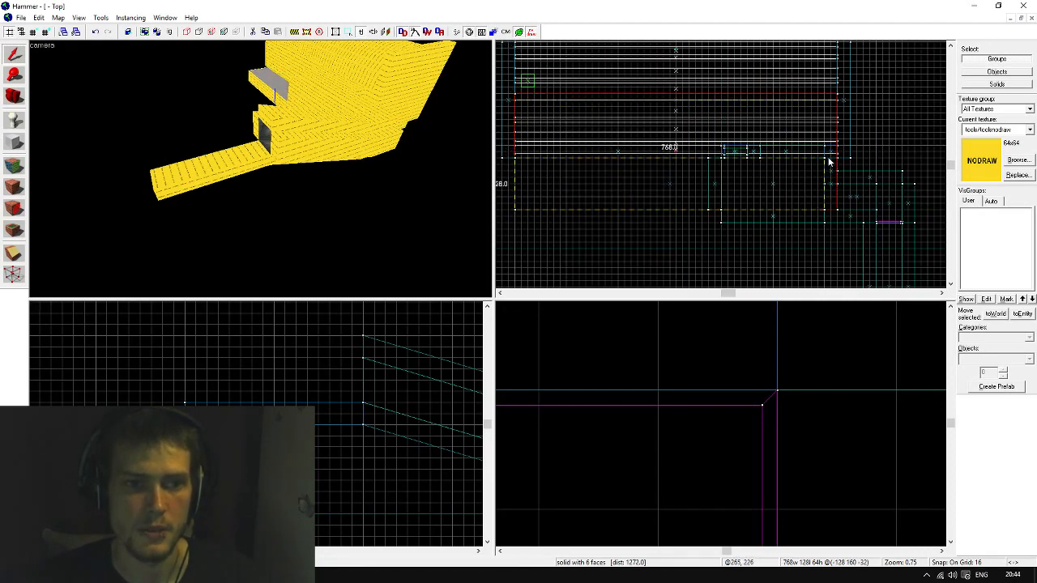
{"action": "scroll", "coordinate": [829, 162], "scroll_direction": "down", "scroll_amount": 2}
{"action": "left_click_drag", "start_coordinate": [609, 180], "coordinate": [761, 184]}
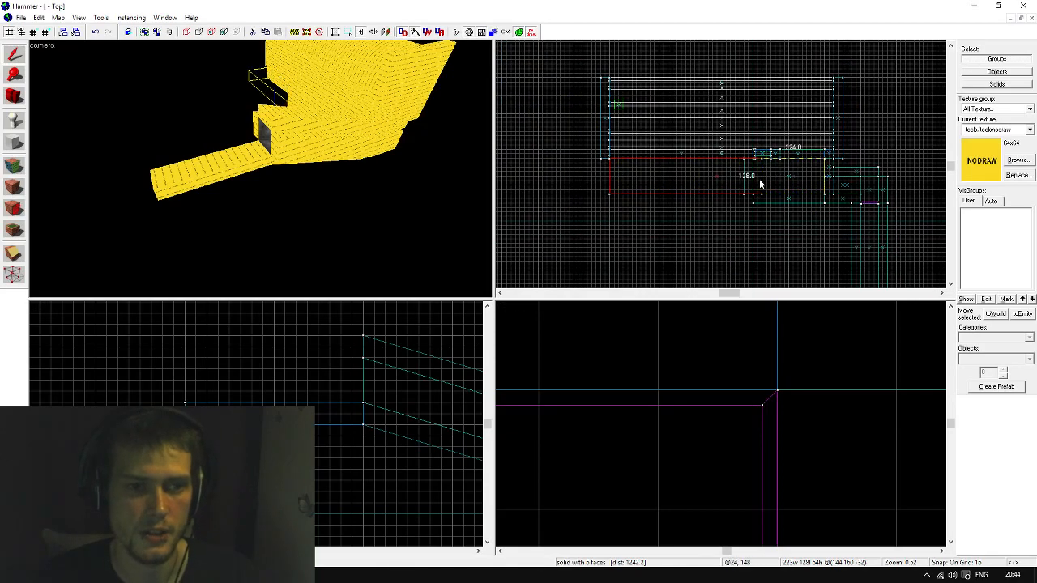
{"action": "key", "text": "Escape"}
Examine the corridor, side room, duct interior and new duct floor block in the 3D view
{"action": "key", "text": "z"}
{"action": "key", "text": "w"}
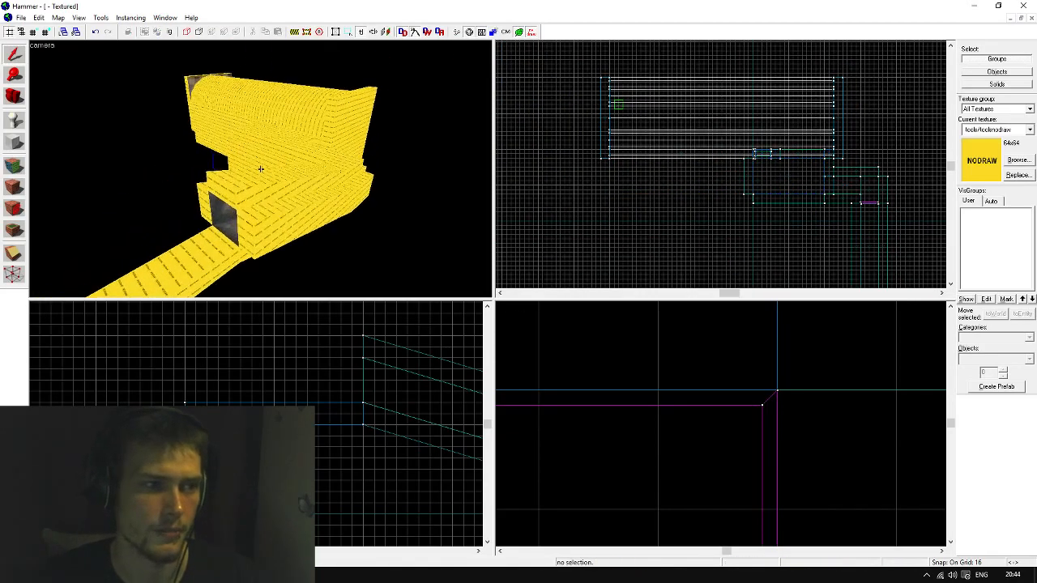
{"action": "key", "text": "w"}
{"action": "key", "text": "s"}
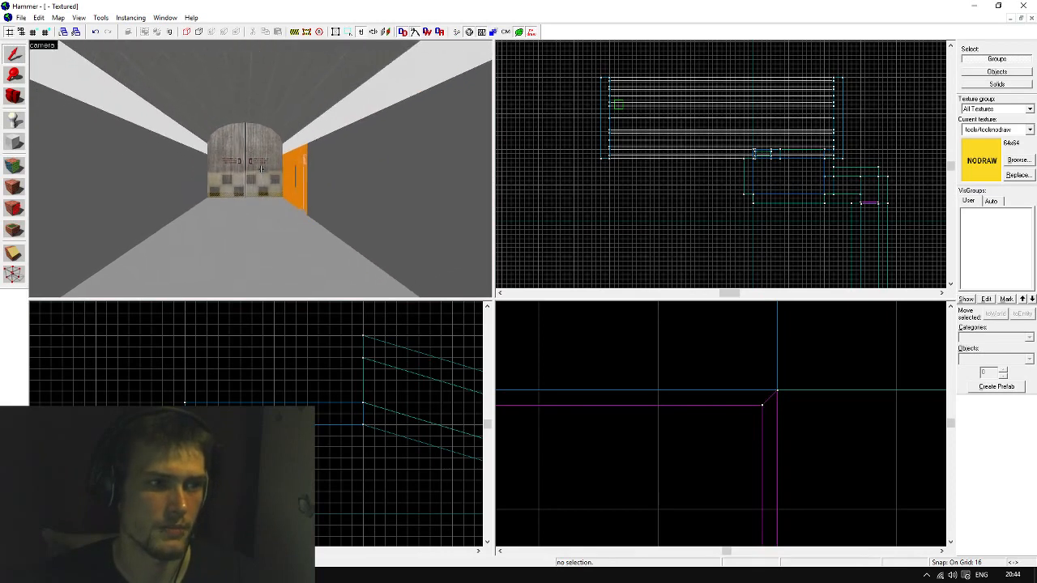
{"action": "key", "text": "w"}
{"action": "key", "text": "w"}
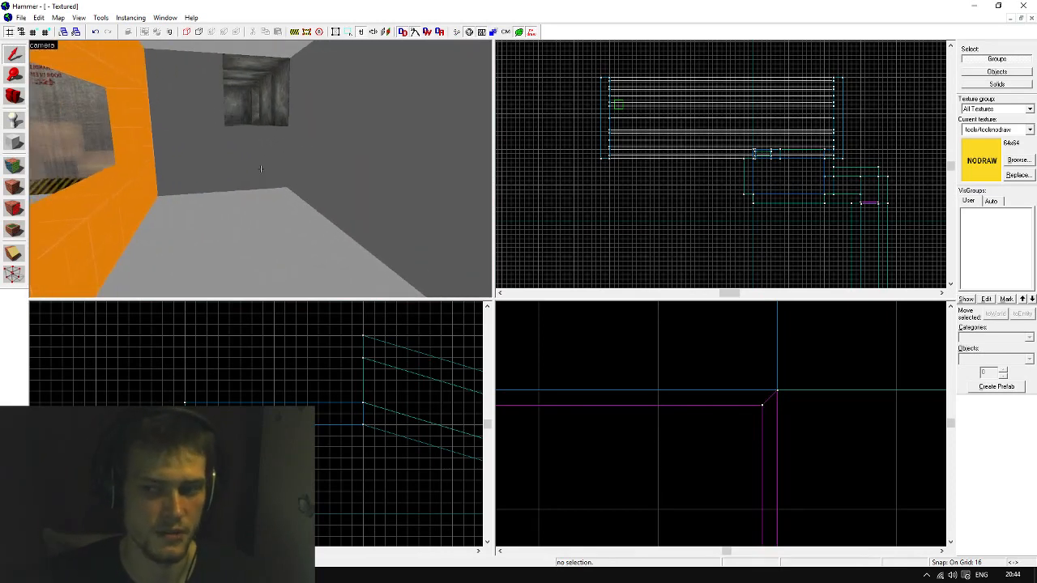
{"action": "key", "text": "w"}
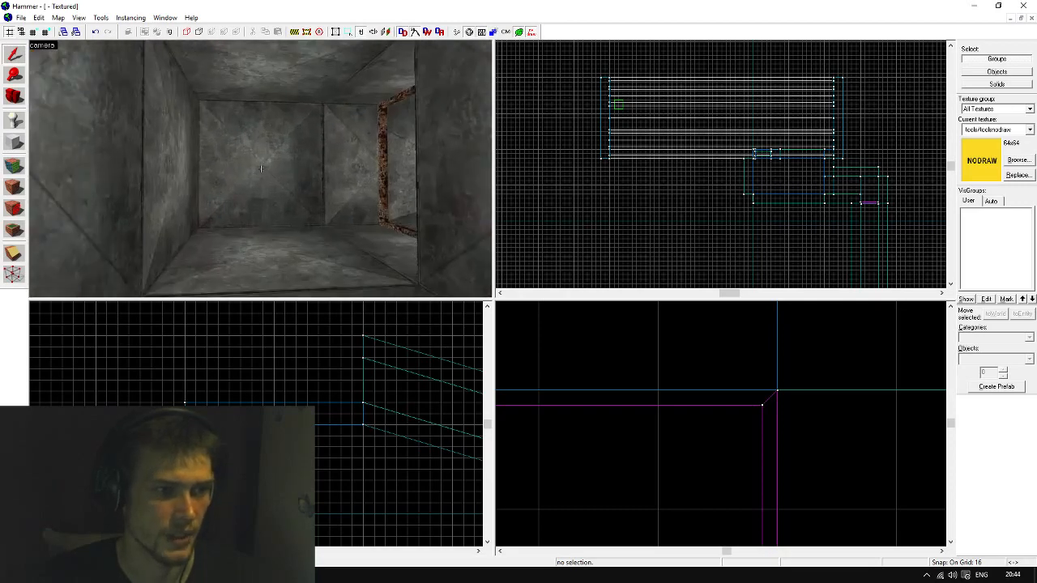
{"action": "key", "text": "w"}
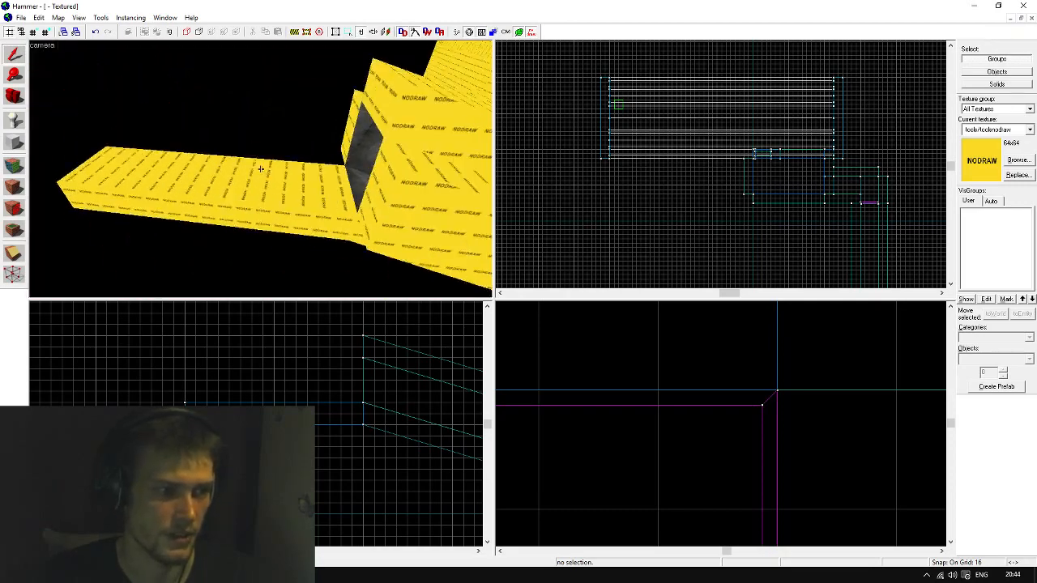
{"action": "key", "text": "s"}
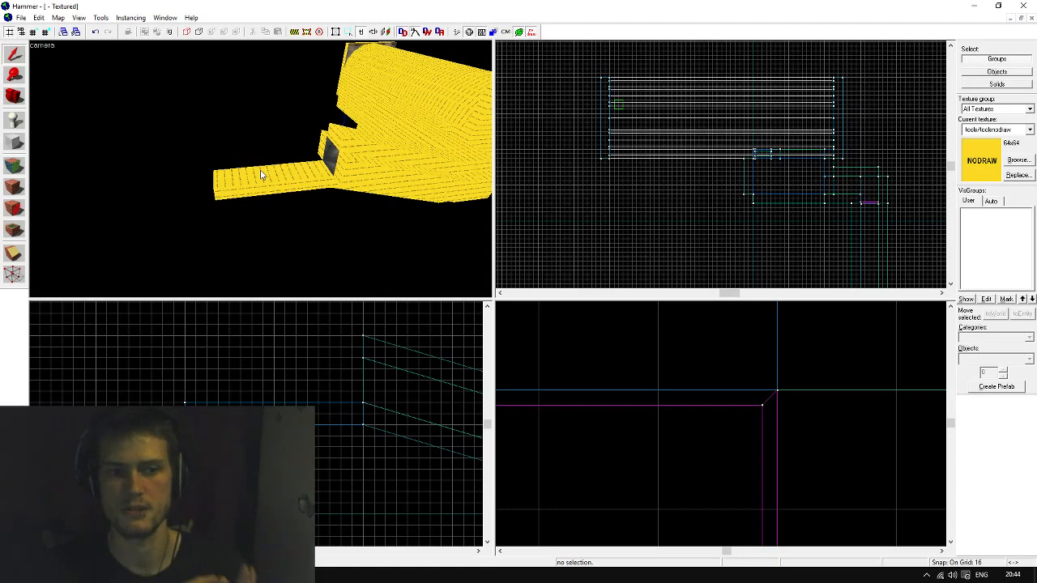
Copy the 256-unit-long nodraw duct floor block 96 units upward to form the duct ceiling
{"action": "left_click", "coordinate": [285, 178]}
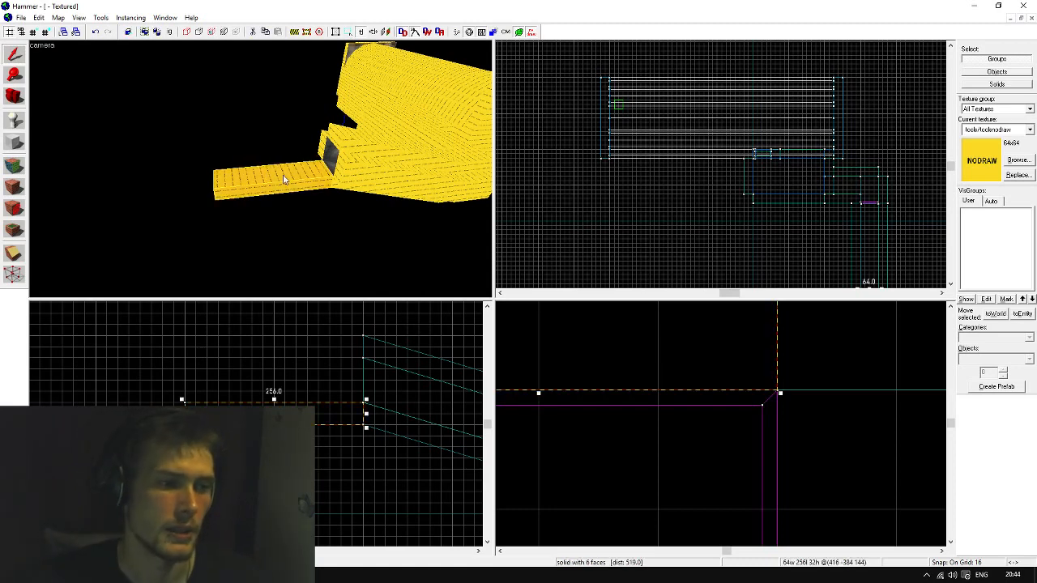
{"action": "scroll", "coordinate": [346, 436], "scroll_direction": "up", "scroll_amount": 1}
{"action": "left_click_drag", "start_coordinate": [353, 473], "coordinate": [359, 393], "text": "shift"}
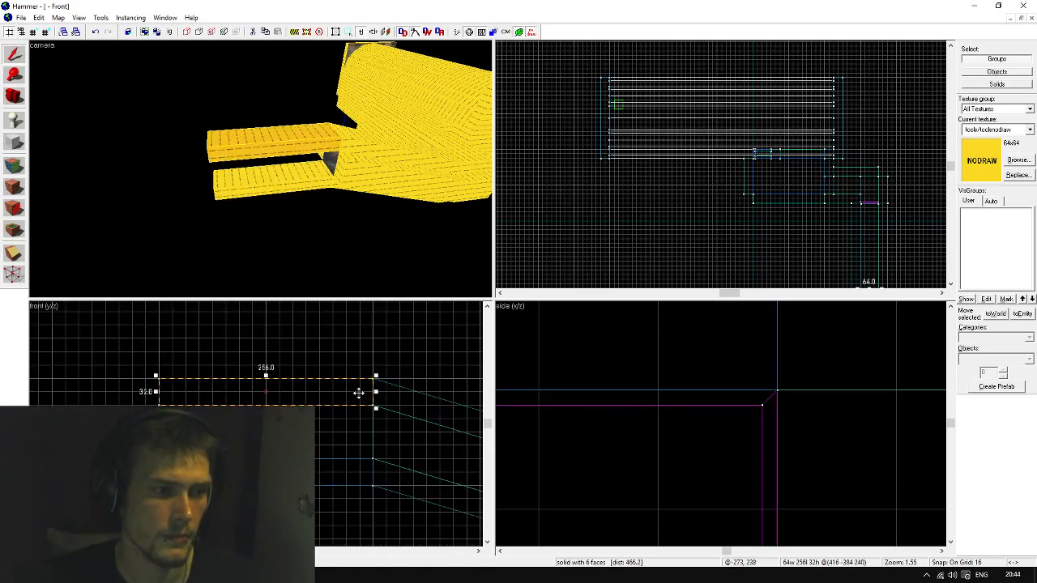
Create a nodraw duct wall 32 wide, 256 long and 64 high between floor and ceiling, and copy it to the opposite side
{"action": "left_click", "coordinate": [16, 143]}
{"action": "scroll", "coordinate": [806, 216], "scroll_direction": "up", "scroll_amount": 5}
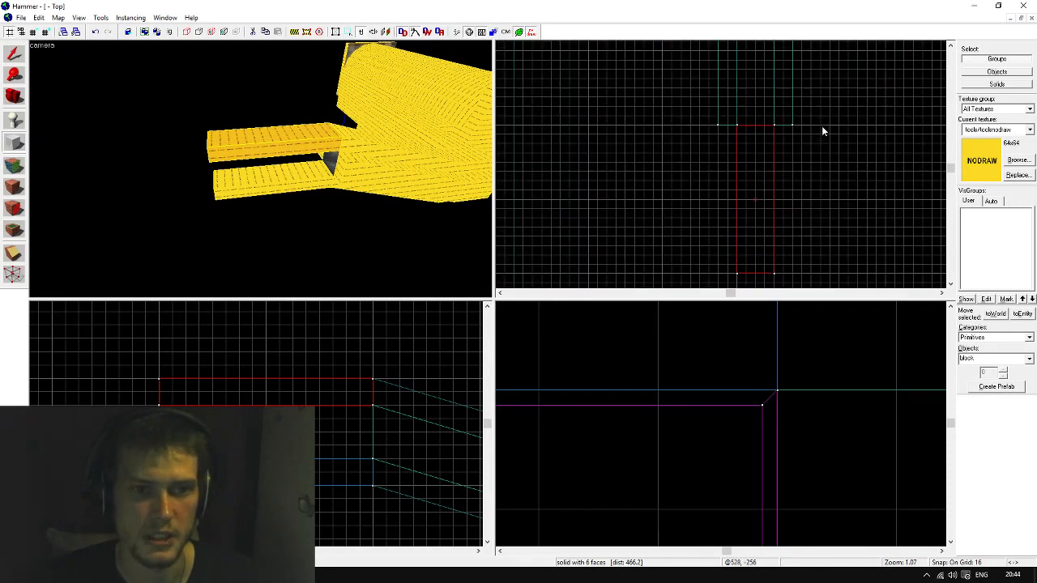
{"action": "left_click_drag", "start_coordinate": [793, 130], "coordinate": [776, 274]}
{"action": "left_click_drag", "start_coordinate": [339, 406], "coordinate": [340, 416]}
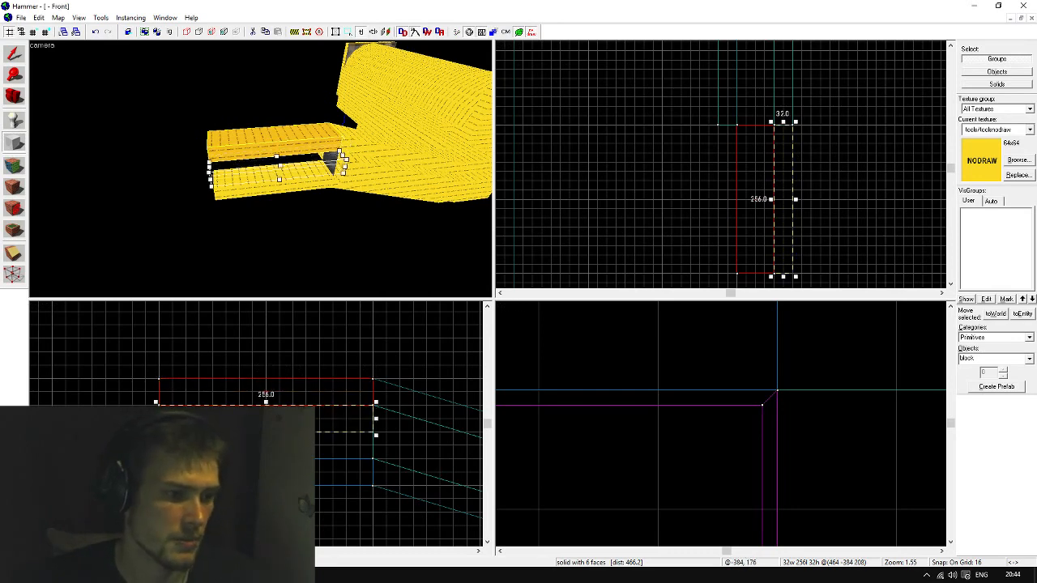
{"action": "left_click_drag", "start_coordinate": [266, 436], "coordinate": [266, 450]}
{"action": "key", "text": "Return"}
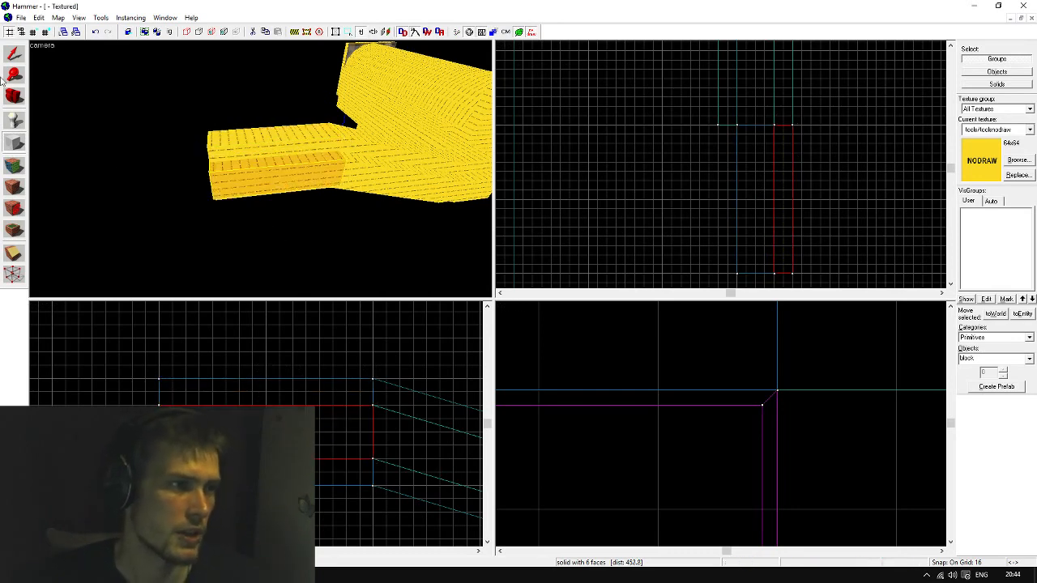
{"action": "left_click_drag", "start_coordinate": [778, 146], "coordinate": [722, 146], "text": "shift"}
{"action": "key", "text": "Escape"}
Apply the dirty duct texture metal/cel_metal_c2a3b_ductdirty to the inner faces of the new straight duct section
{"action": "key", "text": "z"}
{"action": "key", "text": "w"}
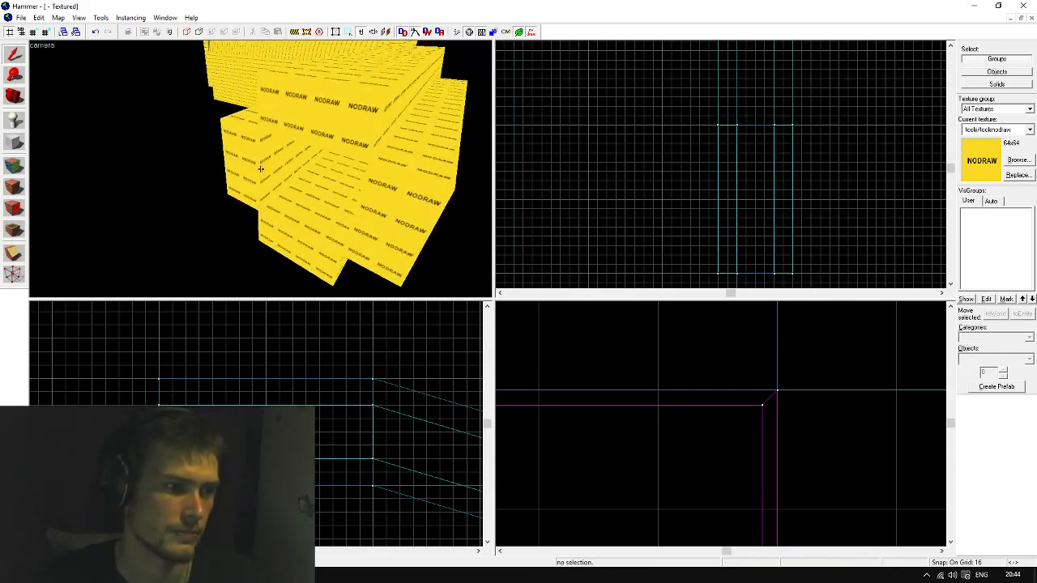
{"action": "key", "text": "shift+a"}
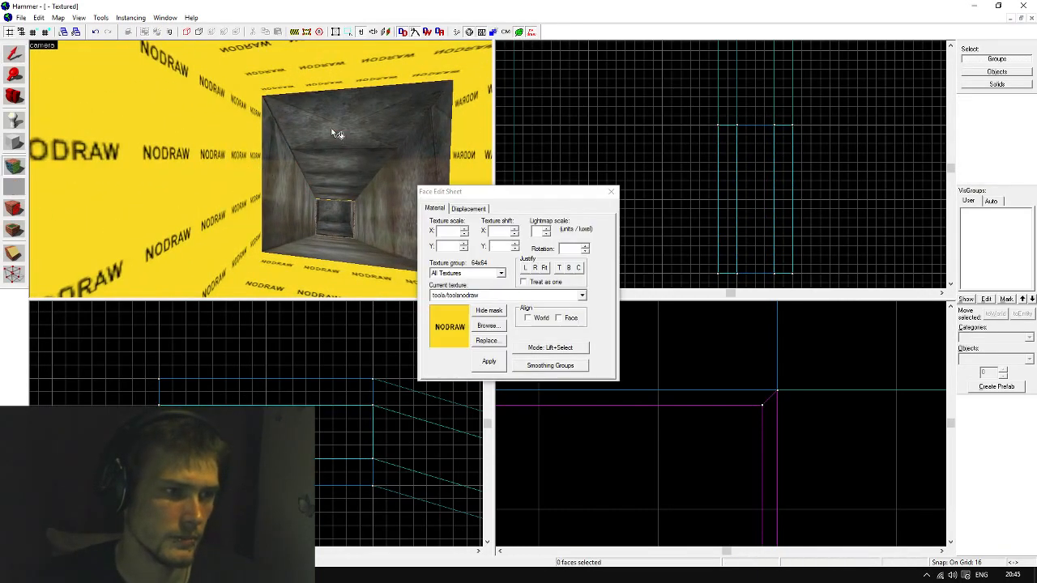
{"action": "left_click", "coordinate": [347, 67]}
{"action": "left_click", "coordinate": [293, 287]}
{"action": "right_click", "coordinate": [247, 250]}
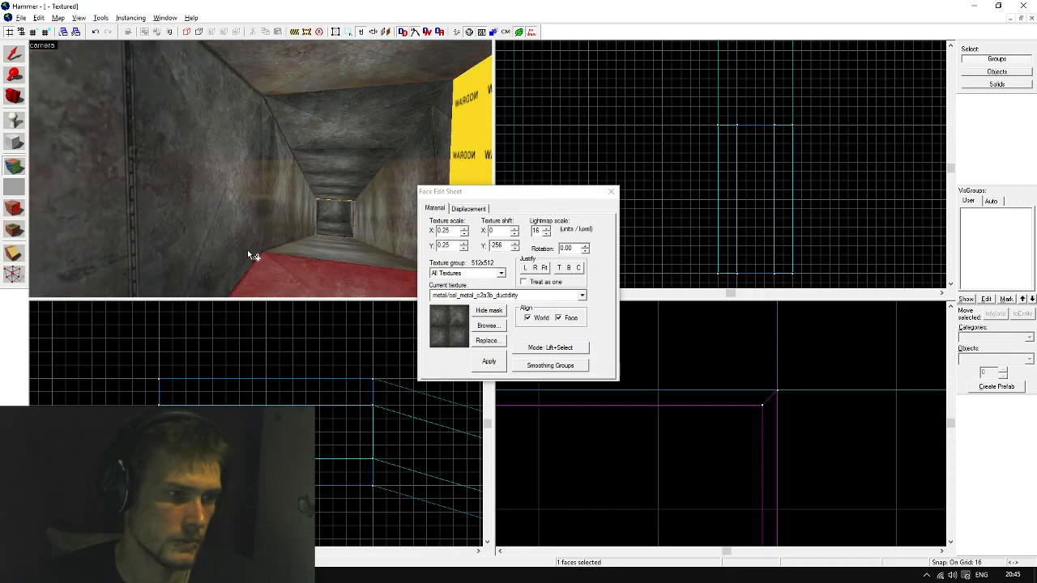
{"action": "left_click", "coordinate": [249, 249]}
{"action": "key", "text": "z"}
{"action": "right_click", "coordinate": [261, 169]}
{"action": "key", "text": "s"}
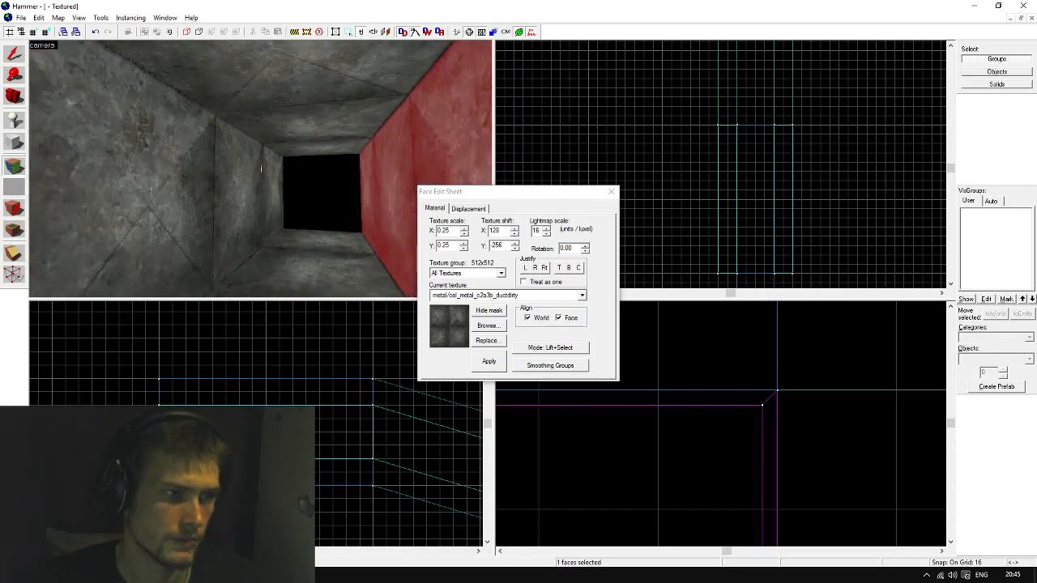
{"action": "key", "text": "z"}
{"action": "key", "text": "shift+s"}
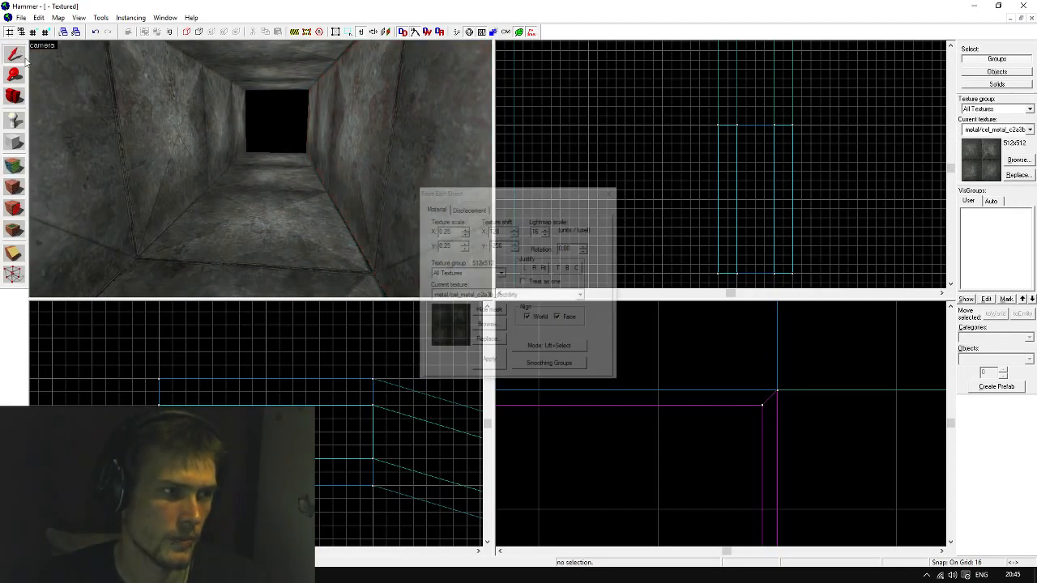
Examine the extended duct's layout and its position relative to the corridor in the 3D and top views
{"action": "key", "text": "z"}
{"action": "key", "text": "s"}
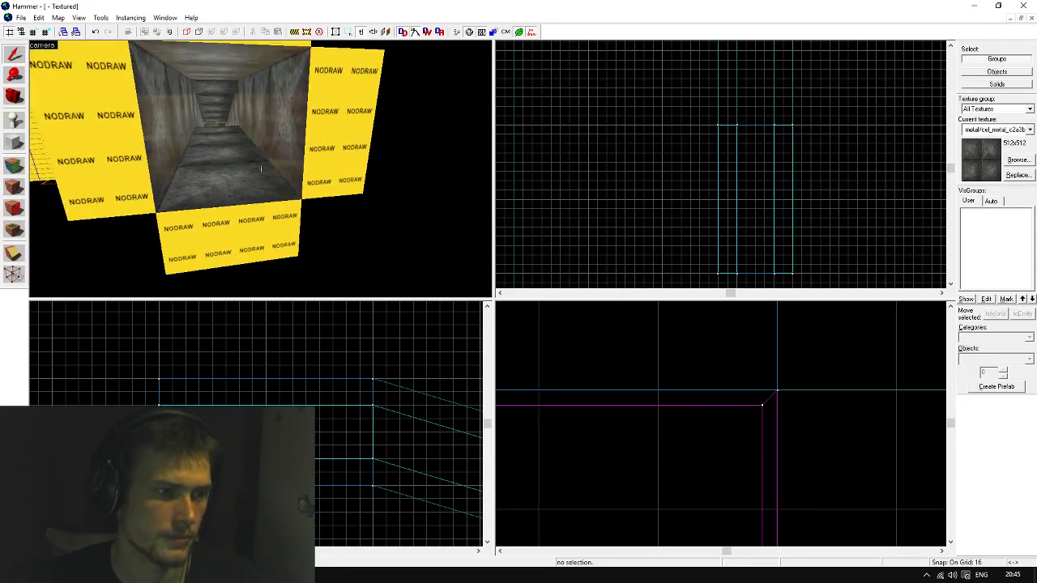
{"action": "key", "text": "z"}
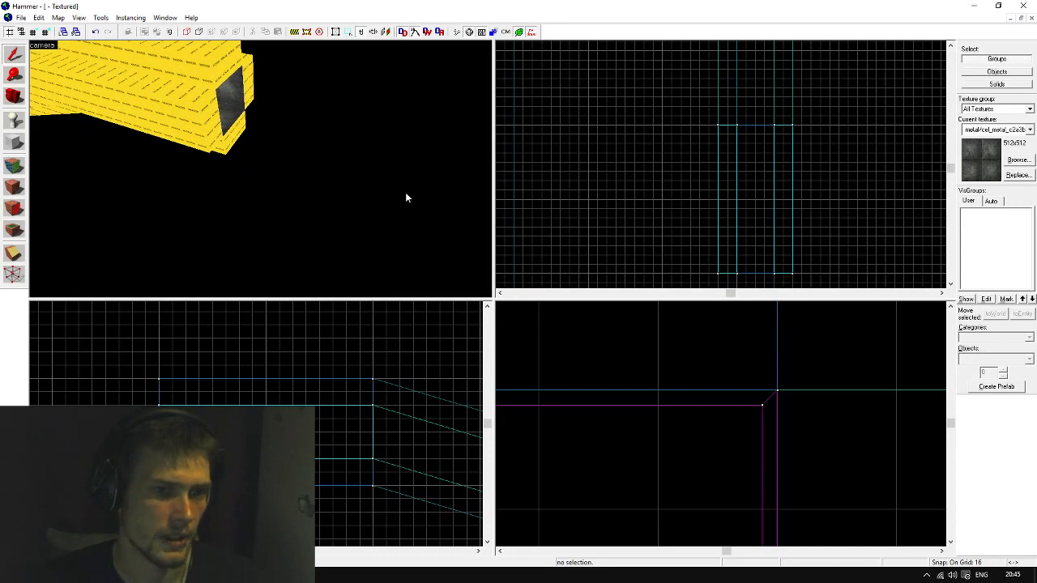
{"action": "scroll", "coordinate": [638, 223], "scroll_direction": "down", "scroll_amount": 4}
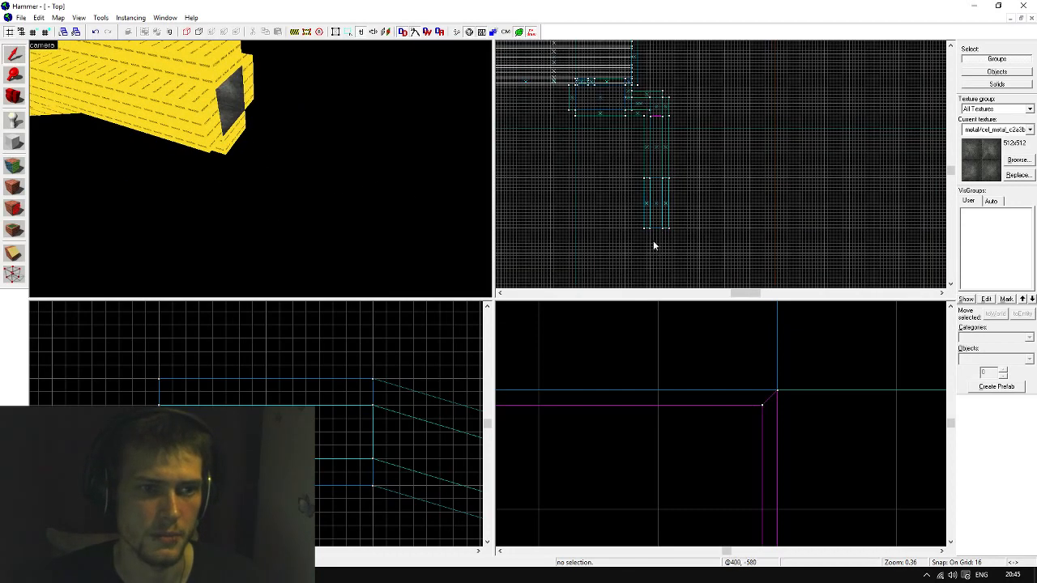
{"action": "scroll", "coordinate": [645, 245], "scroll_direction": "down", "scroll_amount": 1}
{"action": "scroll", "coordinate": [717, 205], "scroll_direction": "up", "scroll_amount": 1}
{"action": "scroll", "coordinate": [717, 205], "scroll_direction": "down", "scroll_amount": 1}
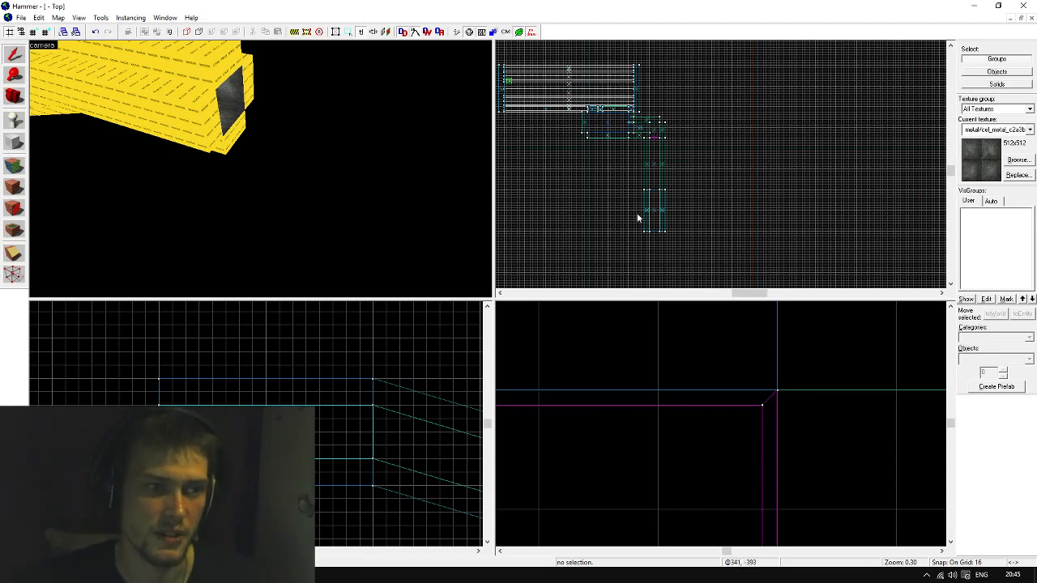
{"action": "key", "text": "z"}
{"action": "key", "text": "w"}
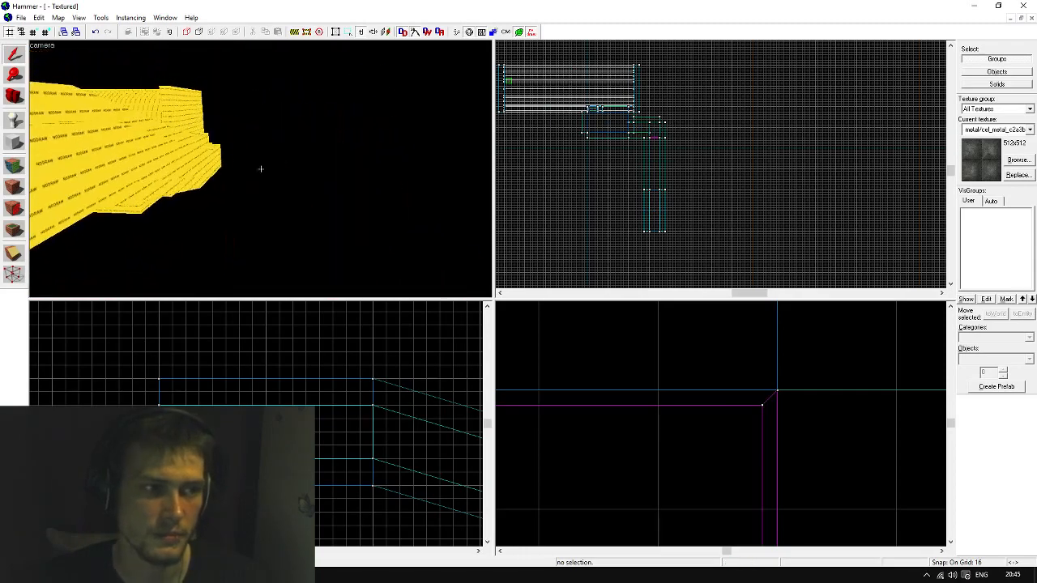
{"action": "key", "text": "d"}
{"action": "key", "text": "s"}
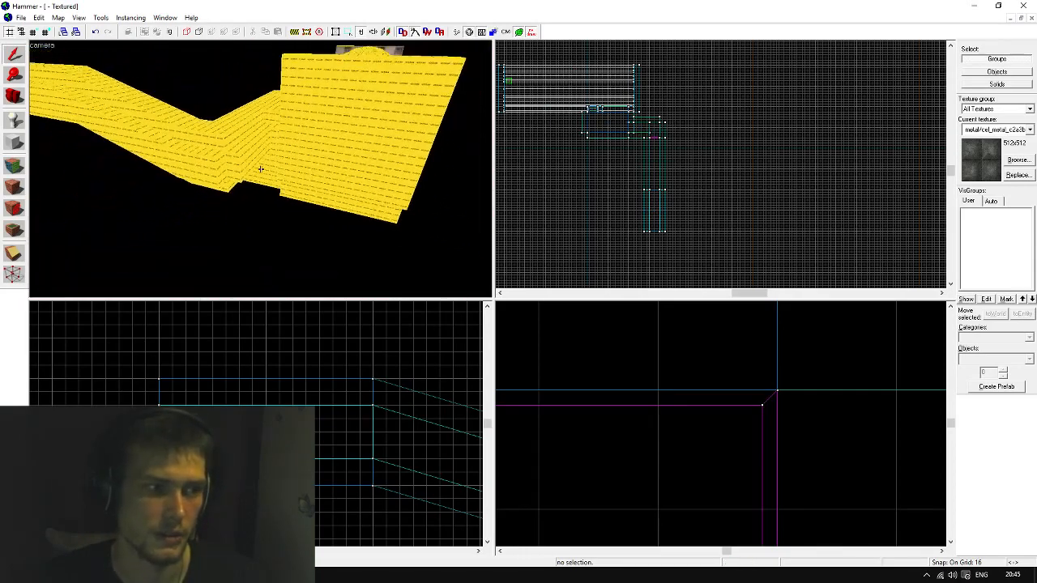
{"action": "key", "text": "w"}
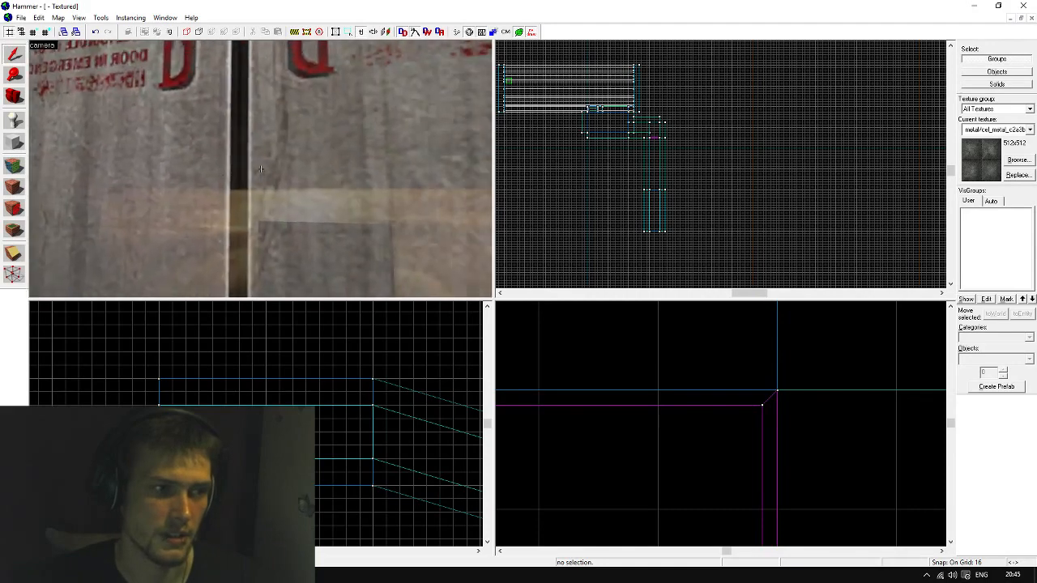
Sample the elevator door face to make metal/elevator_doors_grungy the current texture, and return to the Selection tool
{"action": "key", "text": "z"}
{"action": "key", "text": "shift+a"}
{"action": "left_click", "coordinate": [261, 168]}
{"action": "key", "text": "z"}
{"action": "key", "text": "s"}
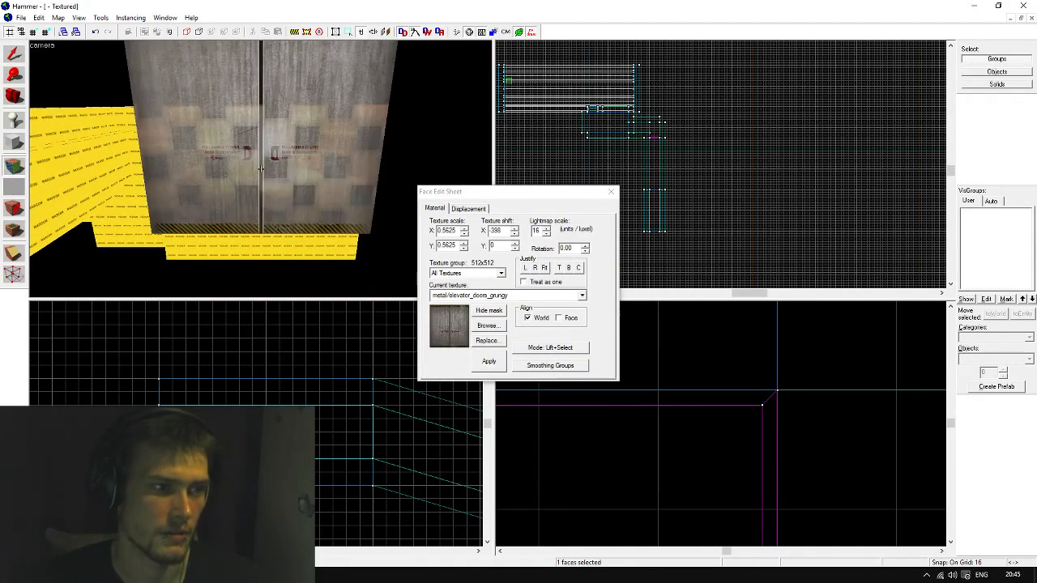
{"action": "key", "text": "z"}
{"action": "left_click", "coordinate": [19, 53]}
{"action": "key", "text": "z"}
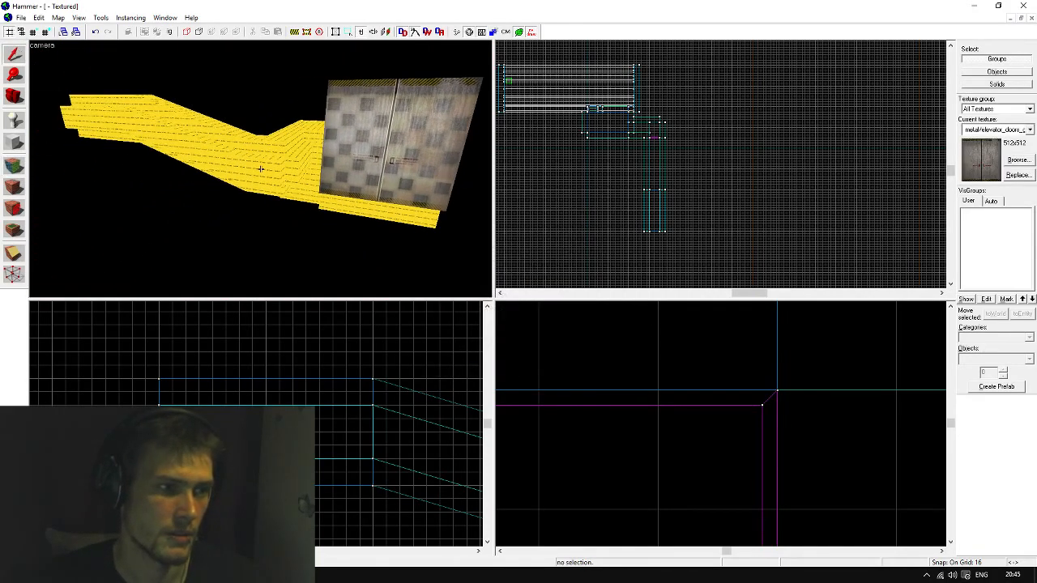
Copy the straight duct section's floor block beyond the duct's open end, leaving a 64-unit gap between both floor pieces
{"action": "key", "text": "z"}
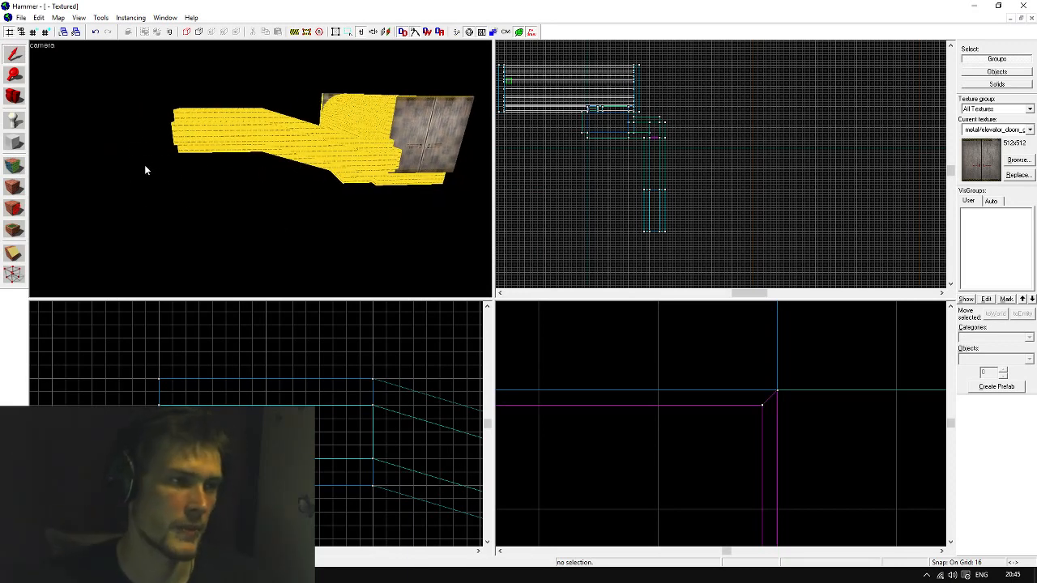
{"action": "key", "text": "z"}
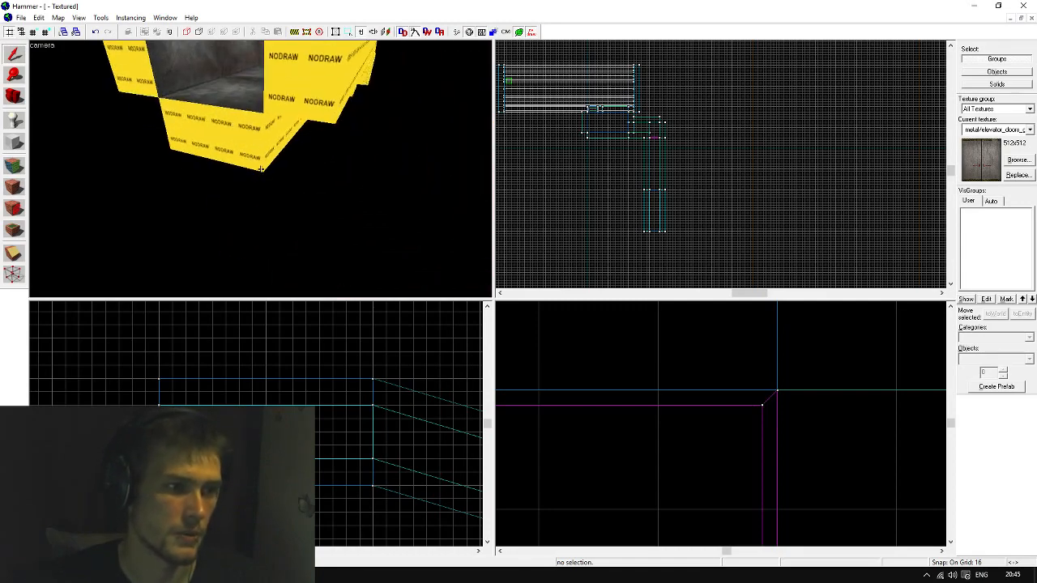
{"action": "key", "text": "z"}
{"action": "left_click", "coordinate": [243, 146]}
{"action": "scroll", "coordinate": [674, 240], "scroll_direction": "up", "scroll_amount": 3}
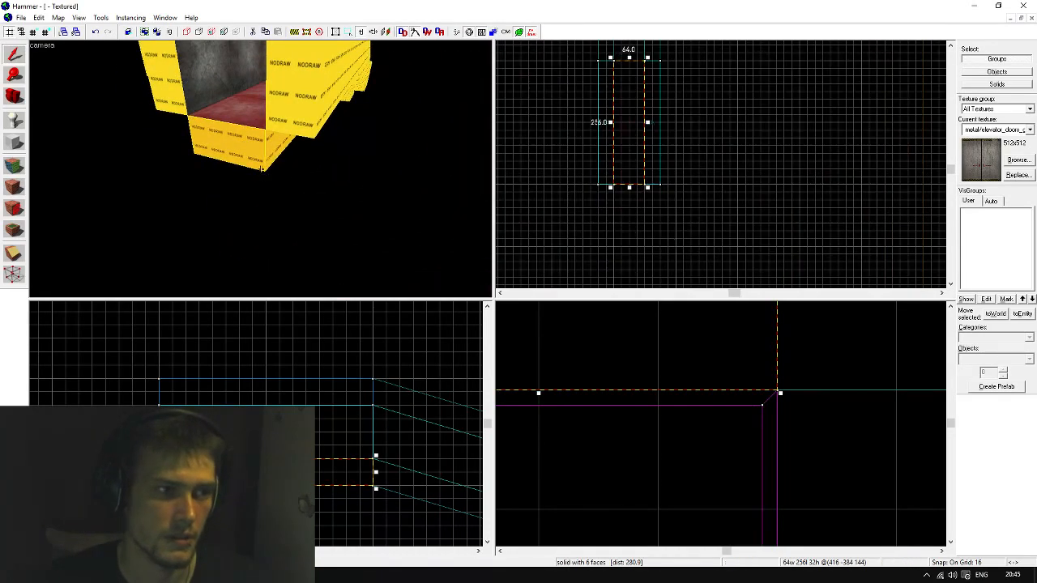
{"action": "key", "text": "z"}
{"action": "left_click", "coordinate": [264, 148], "text": "ctrl"}
{"action": "left_click", "coordinate": [292, 152], "text": "ctrl"}
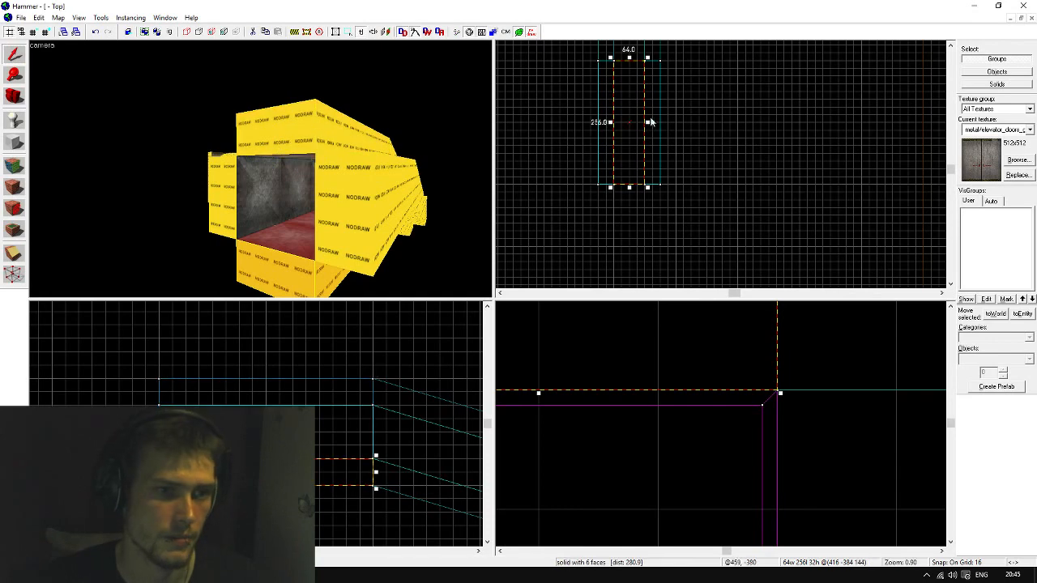
{"action": "left_click_drag", "start_coordinate": [634, 79], "coordinate": [637, 234]}
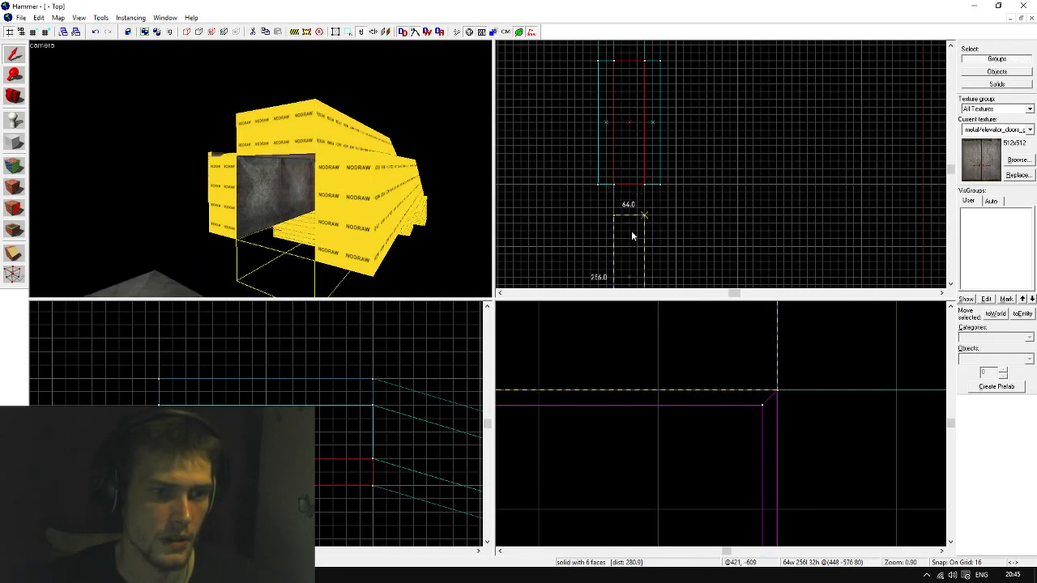
{"action": "key", "text": "z"}
{"action": "key", "text": "d"}
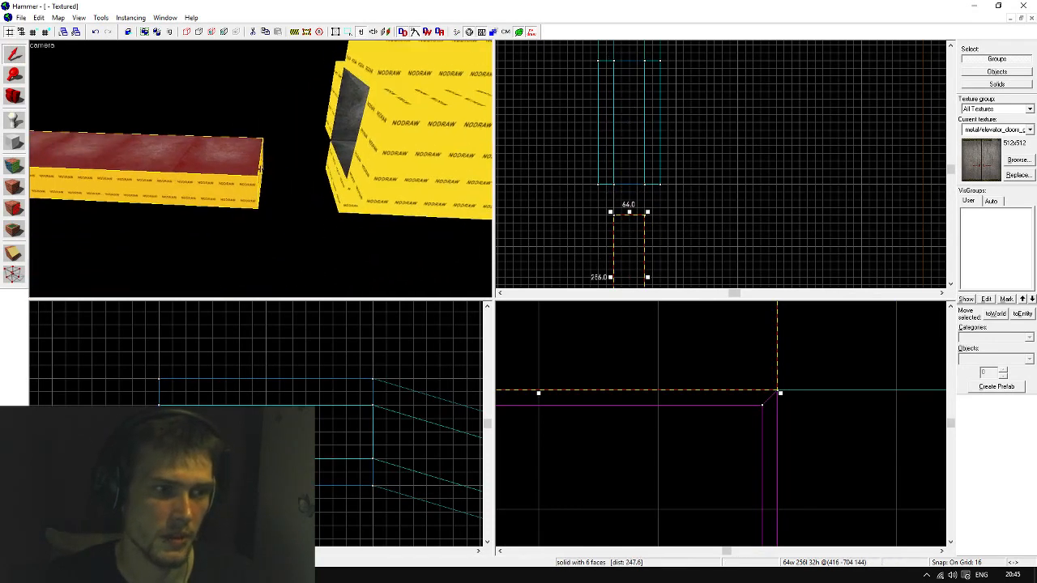
{"action": "key", "text": "a"}
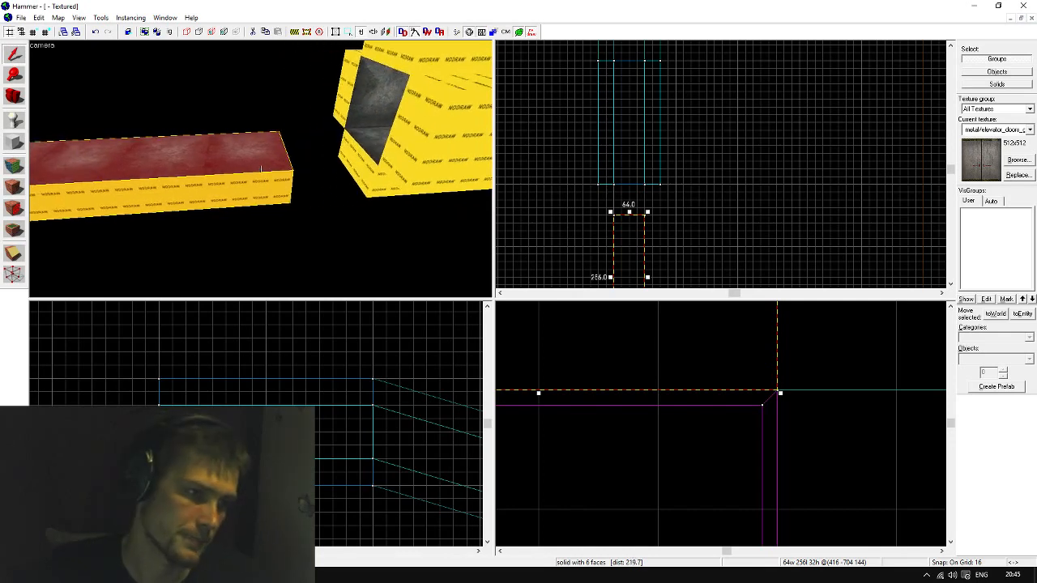
Extend the straight section's two side walls and ceiling over the gap to the far end of the copied floor block
{"action": "left_click", "coordinate": [364, 111]}
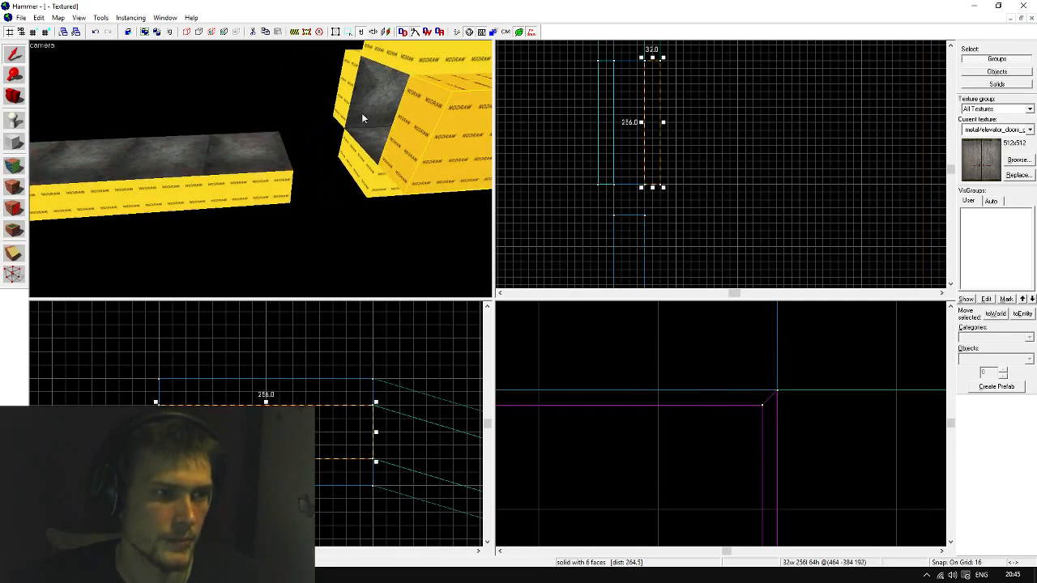
{"action": "left_click", "coordinate": [418, 74], "text": "ctrl"}
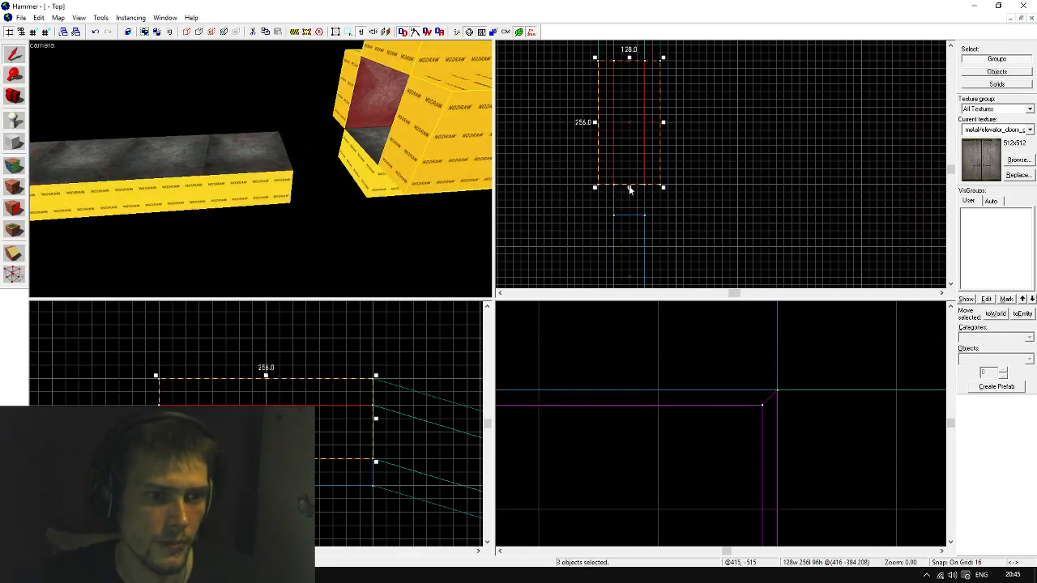
{"action": "left_click_drag", "start_coordinate": [630, 190], "coordinate": [641, 258]}
{"action": "scroll", "coordinate": [645, 203], "scroll_direction": "up", "scroll_amount": 2}
{"action": "key", "text": "Escape"}
Examine the extended duct's interior and the gap in its floor from inside and from below
{"action": "key", "text": "z"}
{"action": "key", "text": "s"}
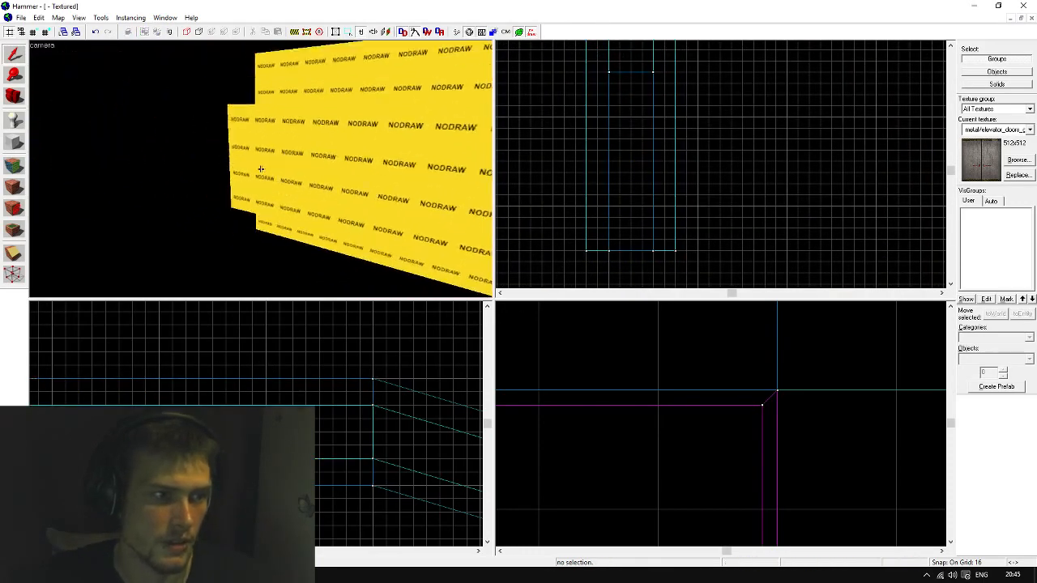
{"action": "key", "text": "w"}
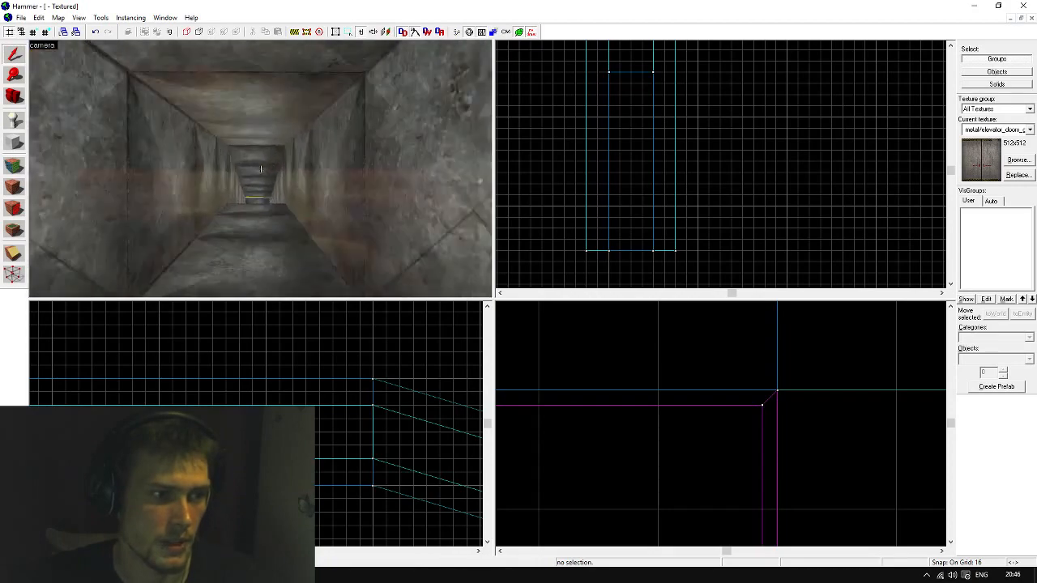
{"action": "key", "text": "w"}
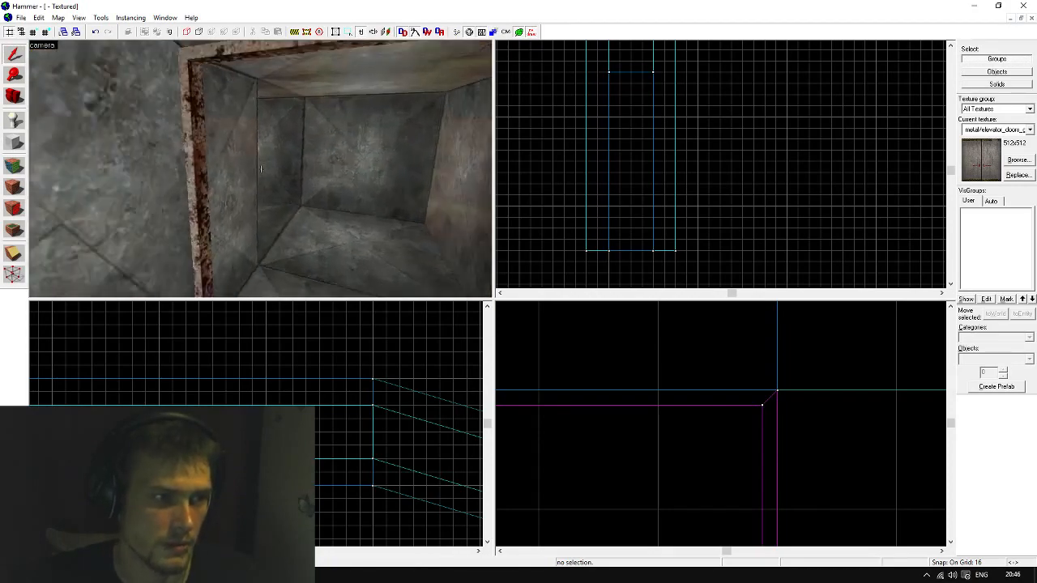
{"action": "key", "text": "w"}
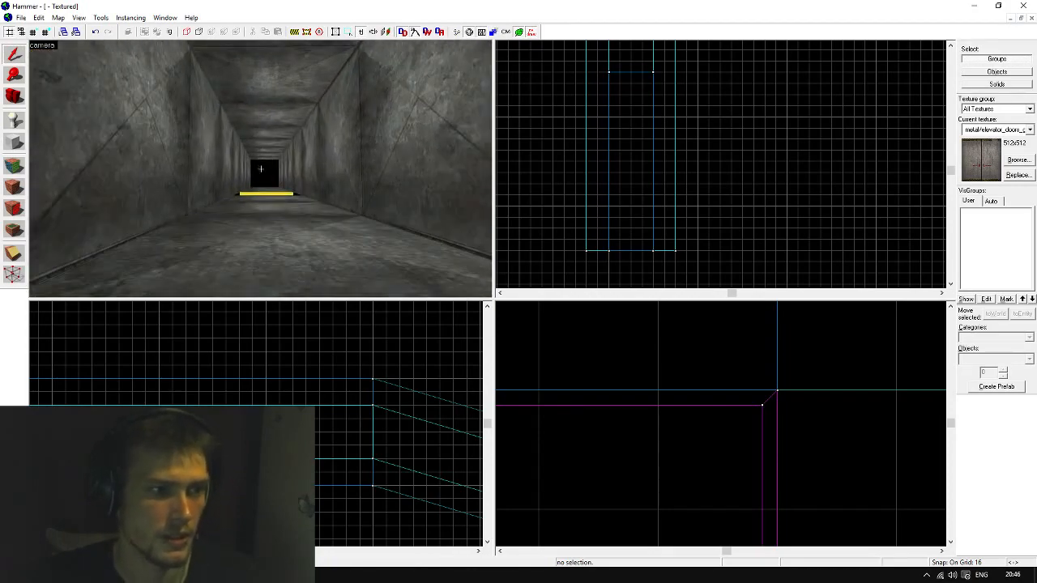
{"action": "key", "text": "w"}
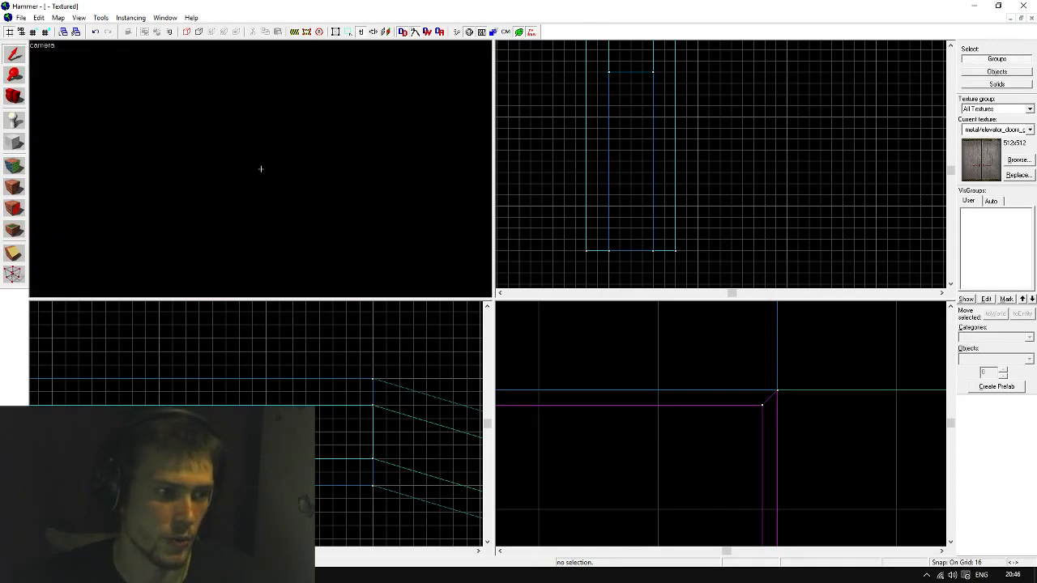
{"action": "key", "text": "s"}
{"action": "key", "text": "w"}
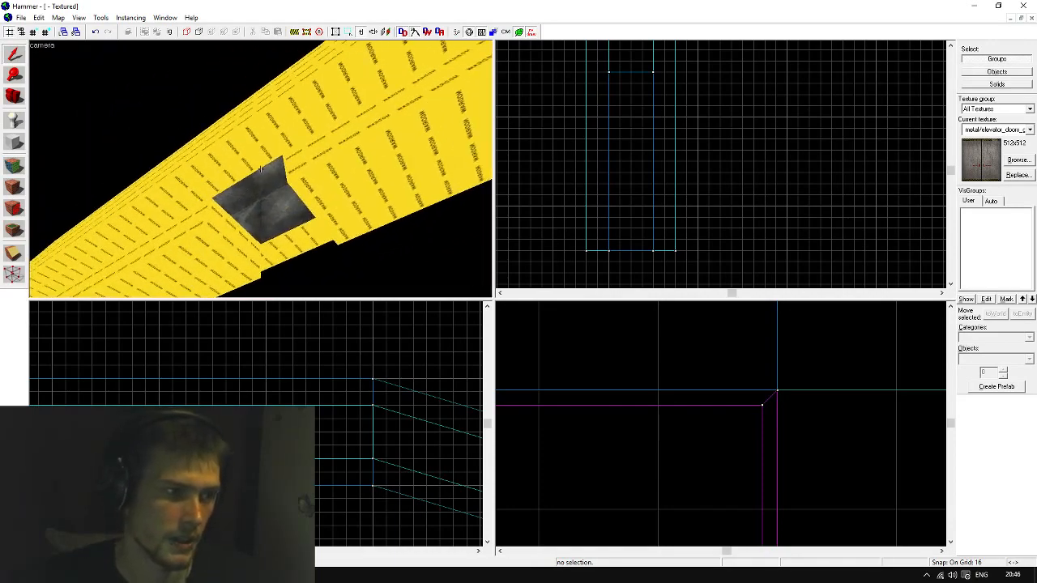
{"action": "key", "text": "s"}
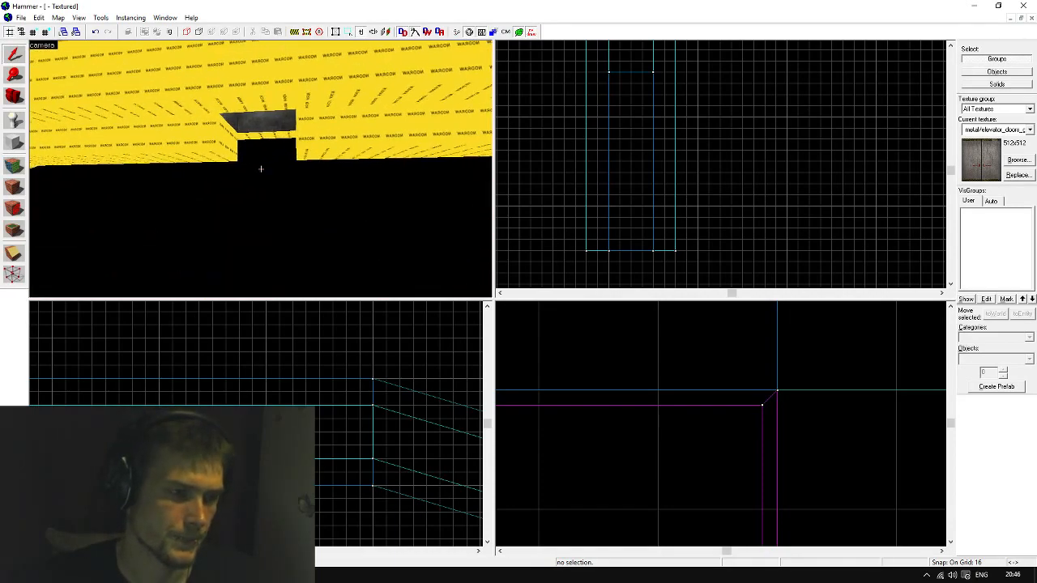
{"action": "key", "text": "w"}
{"action": "key", "text": "w"}
{"action": "key", "text": "s"}
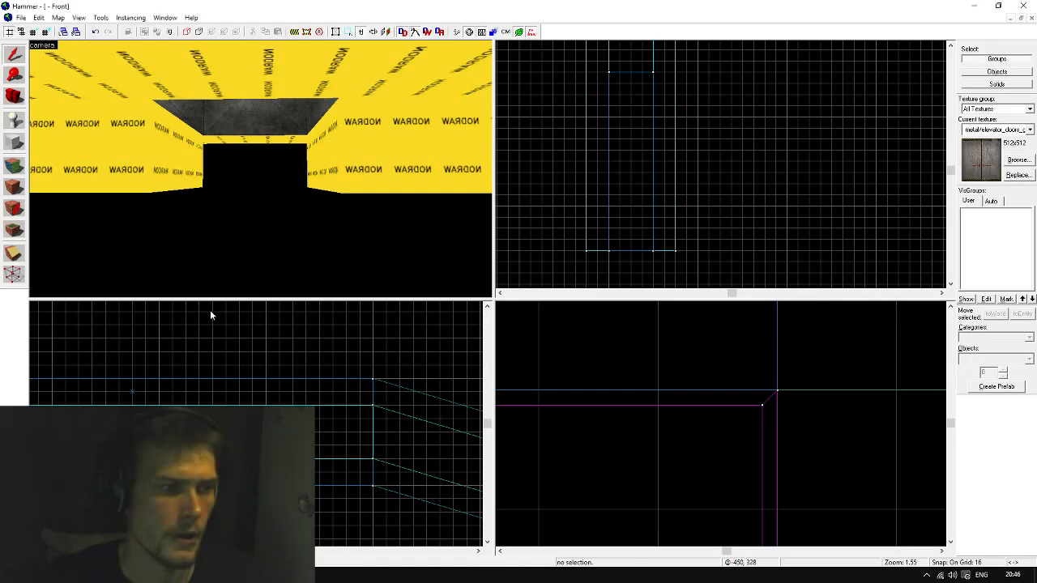
{"action": "key", "text": "z"}
{"action": "key", "text": "a"}
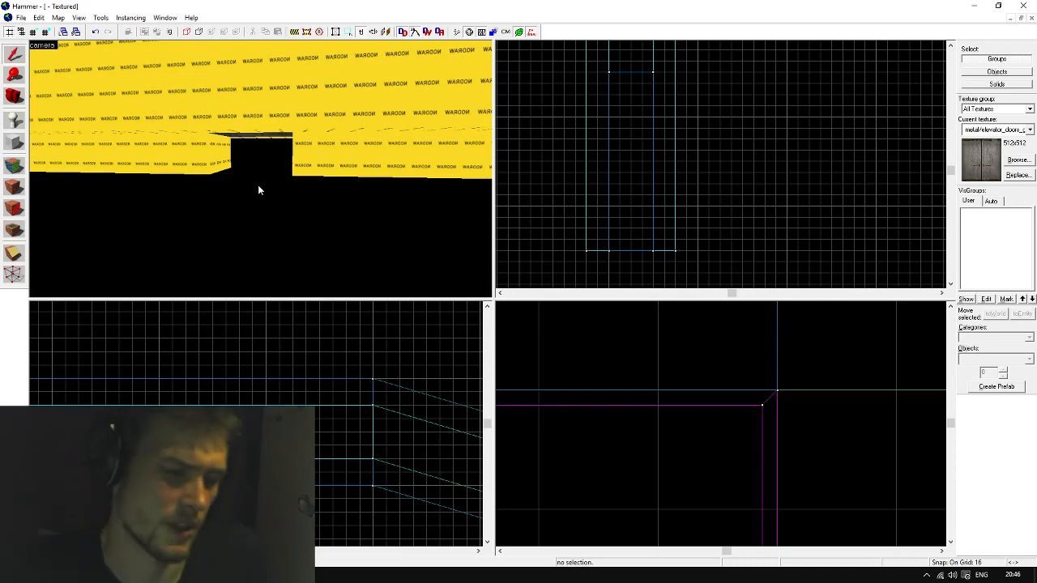
{"action": "key", "text": "z"}
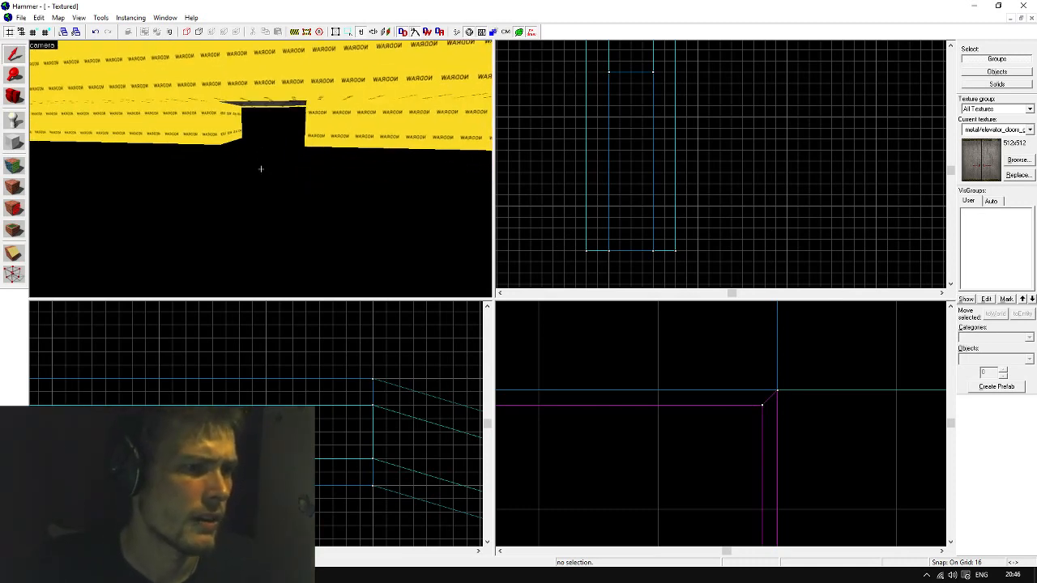
{"action": "key", "text": "w"}
{"action": "key", "text": "s"}
{"action": "key", "text": "z"}
Set tools/toolsnodraw as the current texture and outline a 256 by 256 block around the duct's floor opening in the top view
{"action": "scroll", "coordinate": [722, 144], "scroll_direction": "down", "scroll_amount": 5}
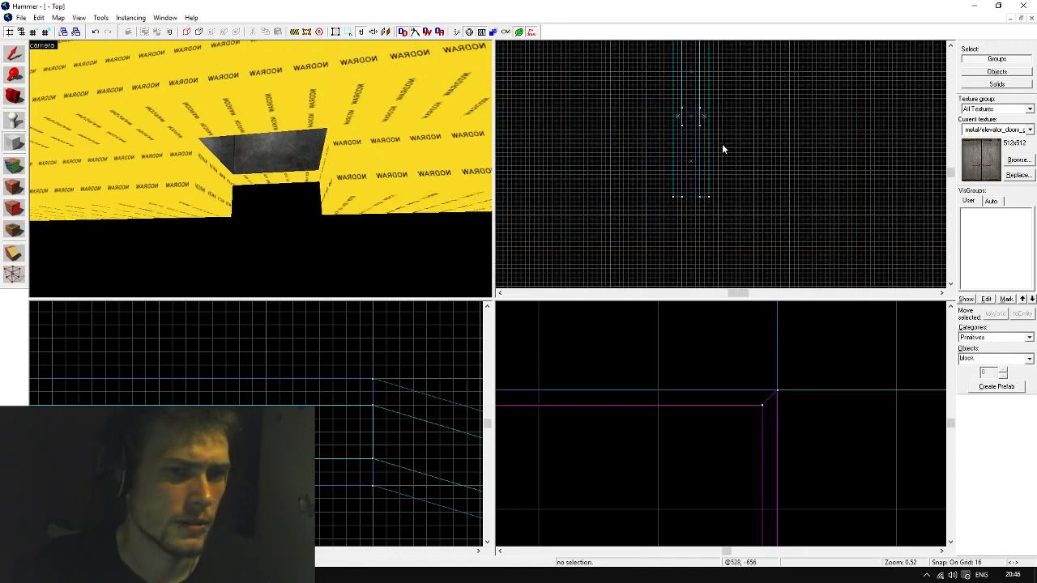
{"action": "left_click", "coordinate": [979, 131]}
{"action": "left_click", "coordinate": [982, 234]}
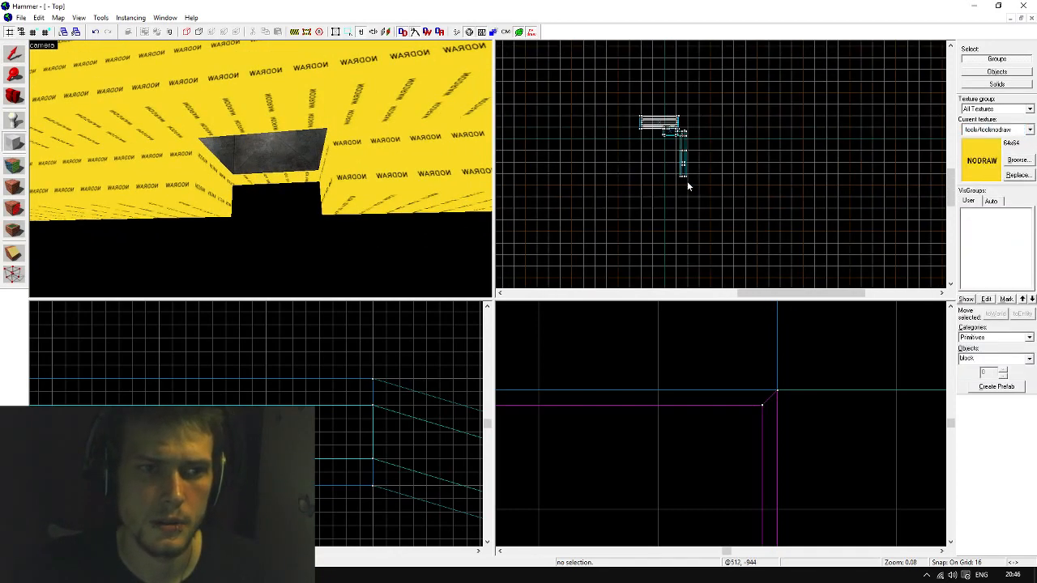
{"action": "scroll", "coordinate": [686, 153], "scroll_direction": "up", "scroll_amount": 4}
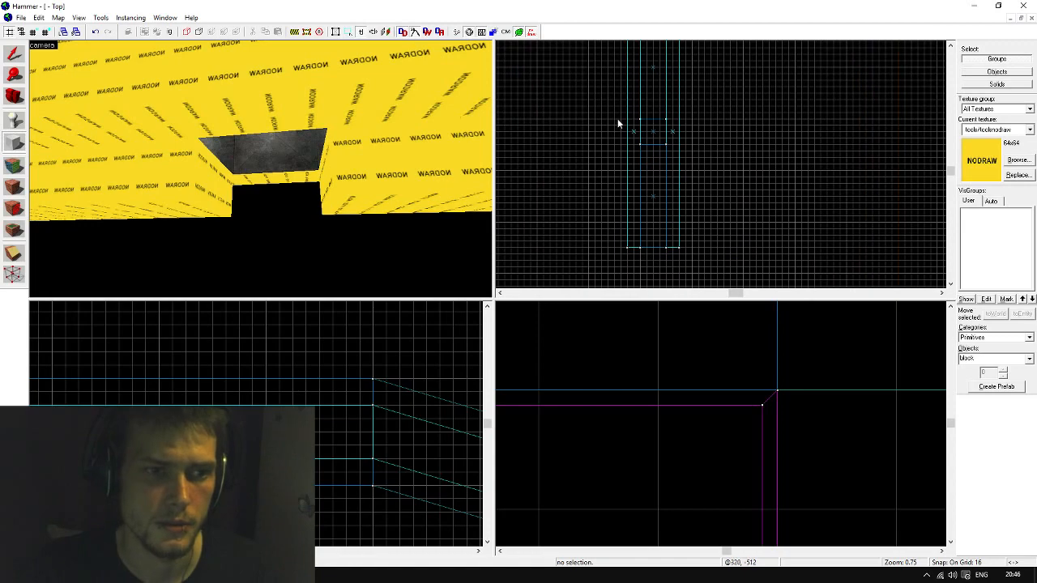
{"action": "left_click_drag", "start_coordinate": [589, 69], "coordinate": [697, 173]}
{"action": "scroll", "coordinate": [408, 362], "scroll_direction": "down", "scroll_amount": 2}
{"action": "scroll", "coordinate": [351, 446], "scroll_direction": "up", "scroll_amount": 3}
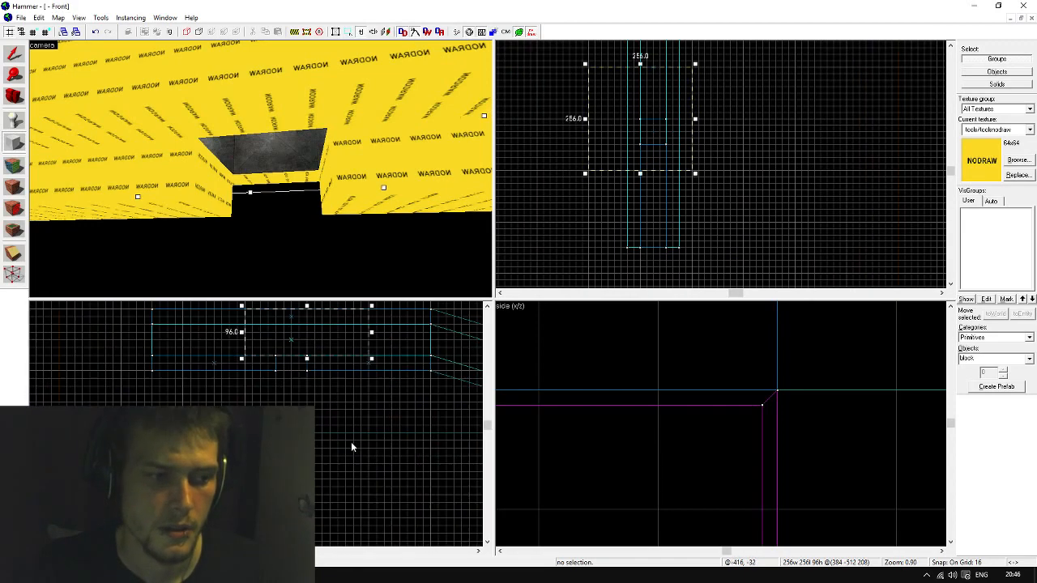
Lower the block outline well beneath the duct and reduce its height to 32
{"action": "left_click_drag", "start_coordinate": [330, 348], "coordinate": [322, 524]}
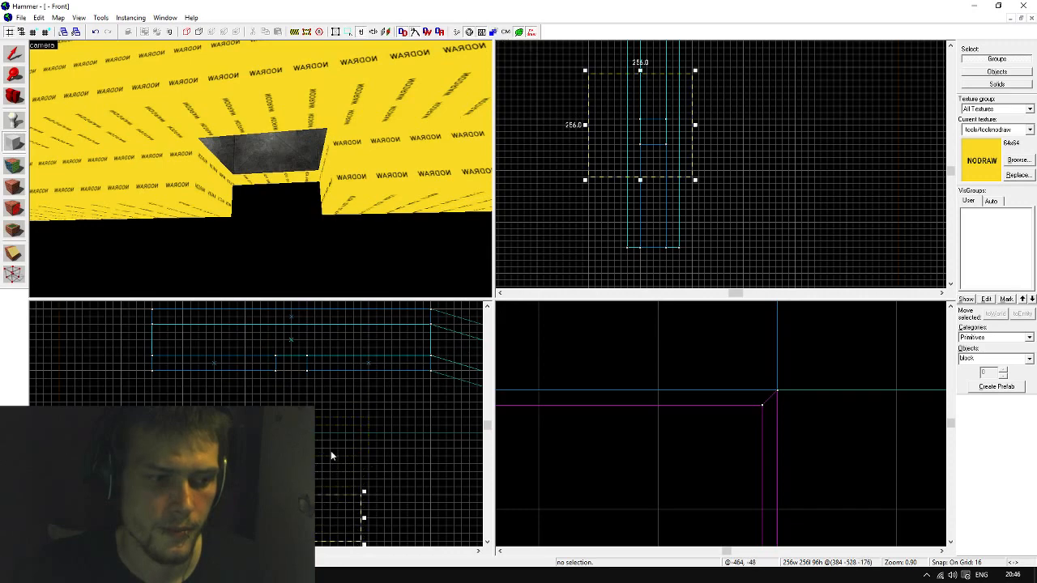
{"action": "scroll", "coordinate": [330, 450], "scroll_direction": "down", "scroll_amount": 5}
{"action": "scroll", "coordinate": [315, 484], "scroll_direction": "up", "scroll_amount": 5}
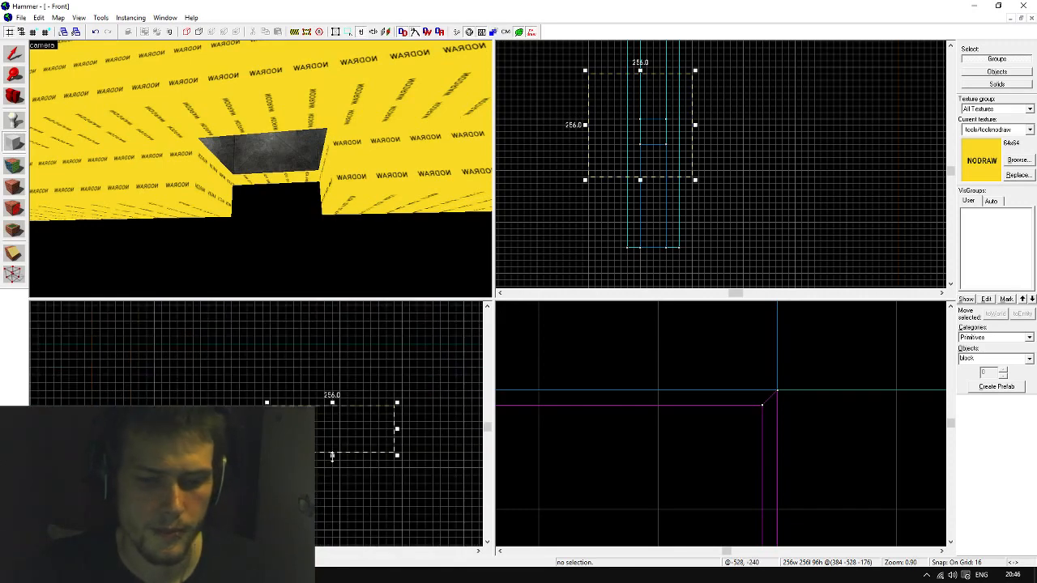
{"action": "left_click_drag", "start_coordinate": [332, 456], "coordinate": [336, 431]}
{"action": "key", "text": "z"}
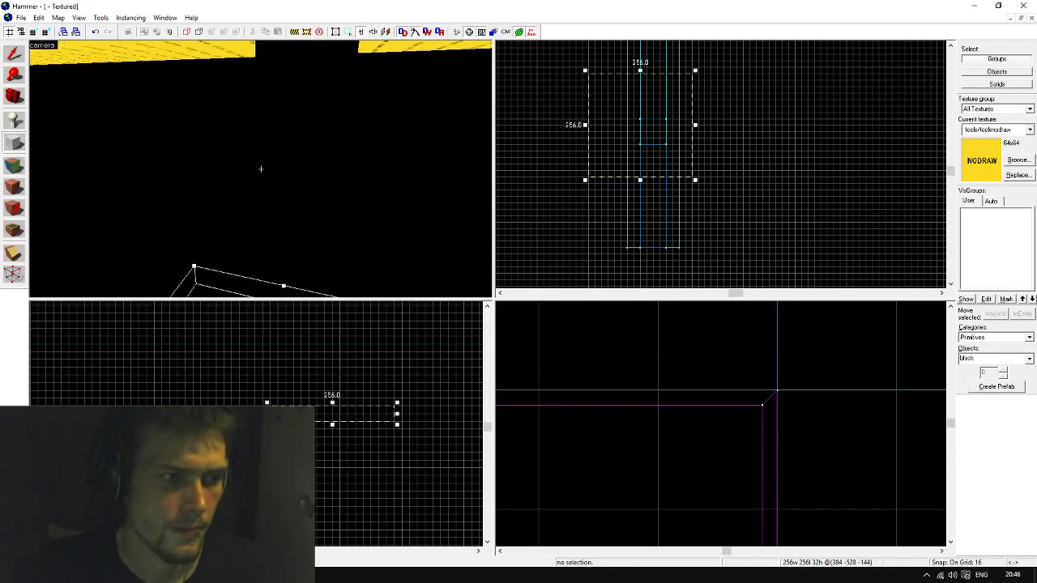
{"action": "key", "text": "d"}
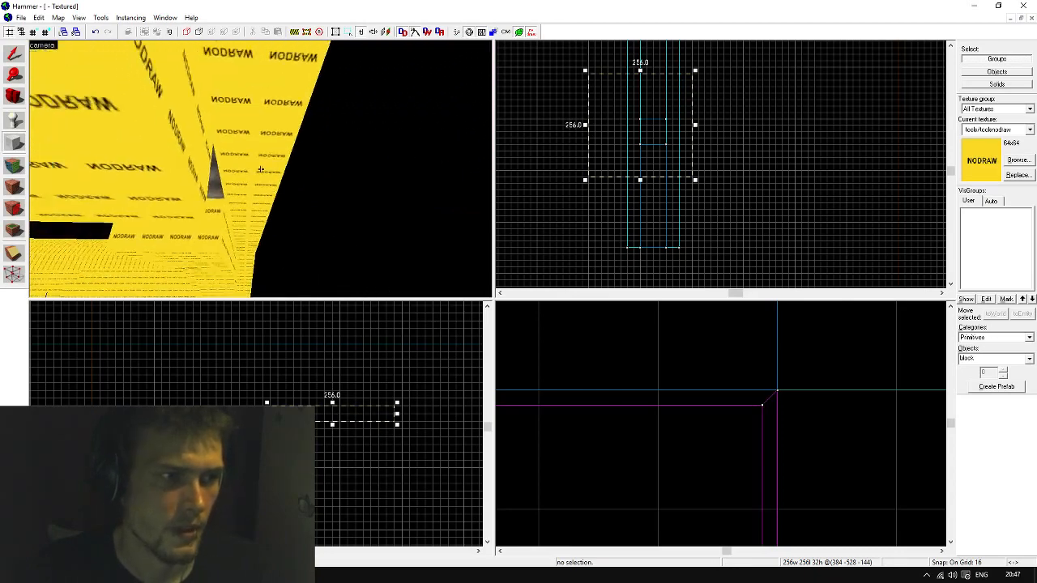
{"action": "key", "text": "z"}
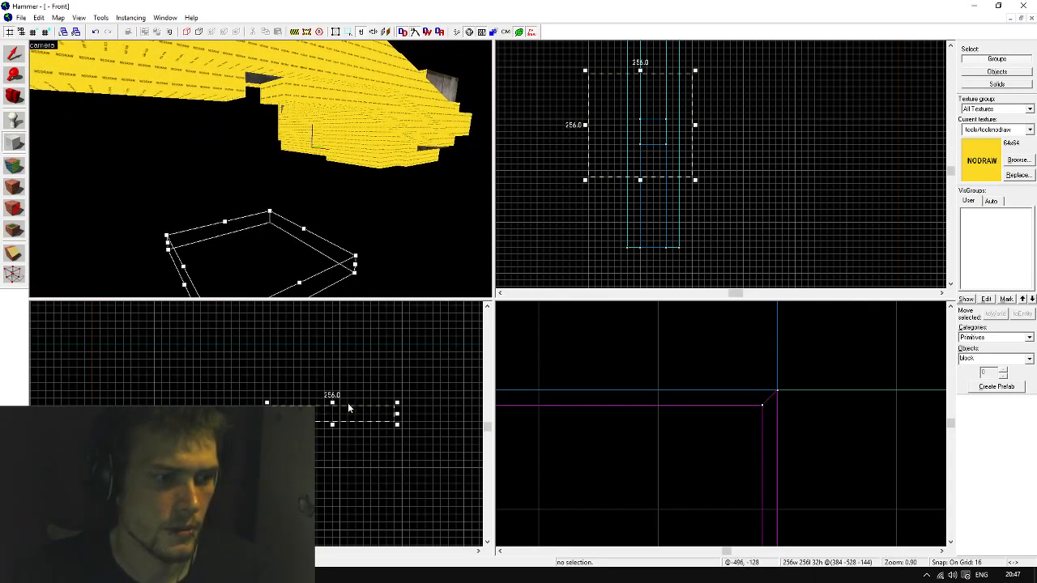
Raise the block outline closer to the duct, centred at 384 -512 -16, and create the nodraw block
{"action": "scroll", "coordinate": [362, 380], "scroll_direction": "down", "scroll_amount": 4}
{"action": "scroll", "coordinate": [316, 438], "scroll_direction": "up", "scroll_amount": 1}
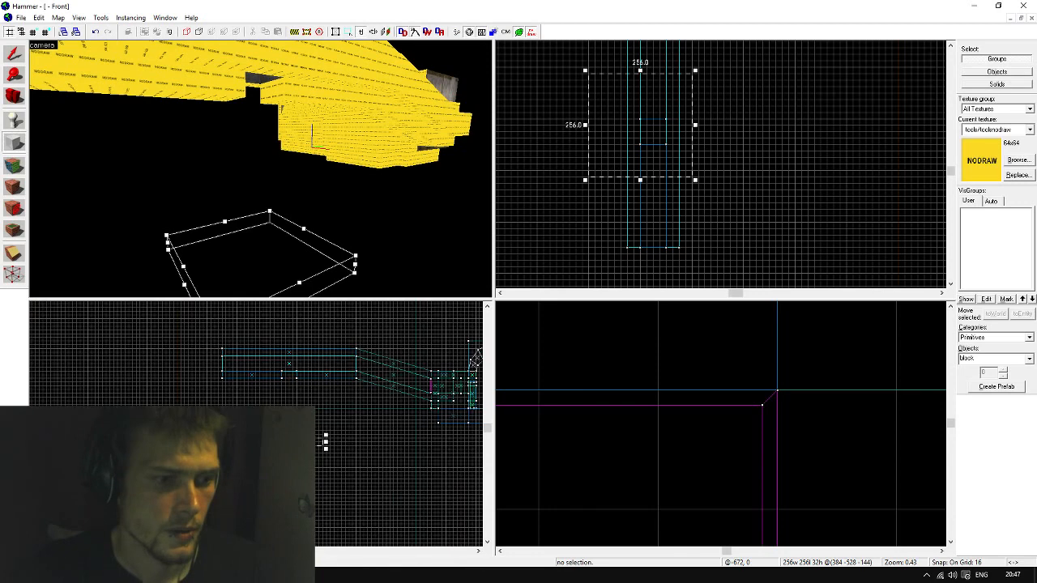
{"action": "left_click_drag", "start_coordinate": [325, 441], "coordinate": [327, 409]}
{"action": "scroll", "coordinate": [688, 119], "scroll_direction": "down", "scroll_amount": 3}
{"action": "scroll", "coordinate": [680, 115], "scroll_direction": "up", "scroll_amount": 3}
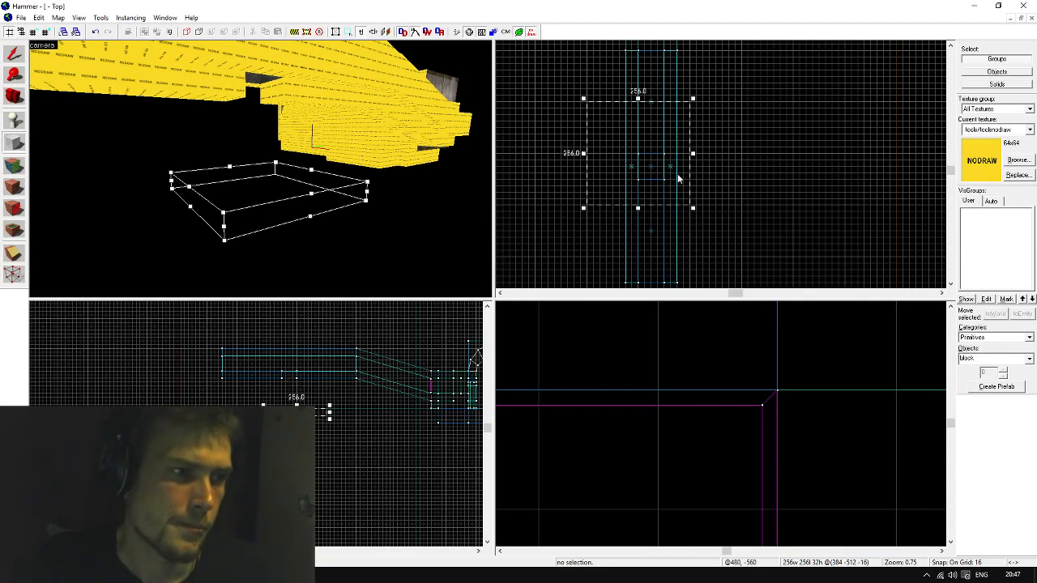
{"action": "key", "text": "Return"}
Narrow the new nodraw block to 160 wide, aligning its edge with the duct's outer wall
{"action": "key", "text": "z"}
{"action": "key", "text": "w"}
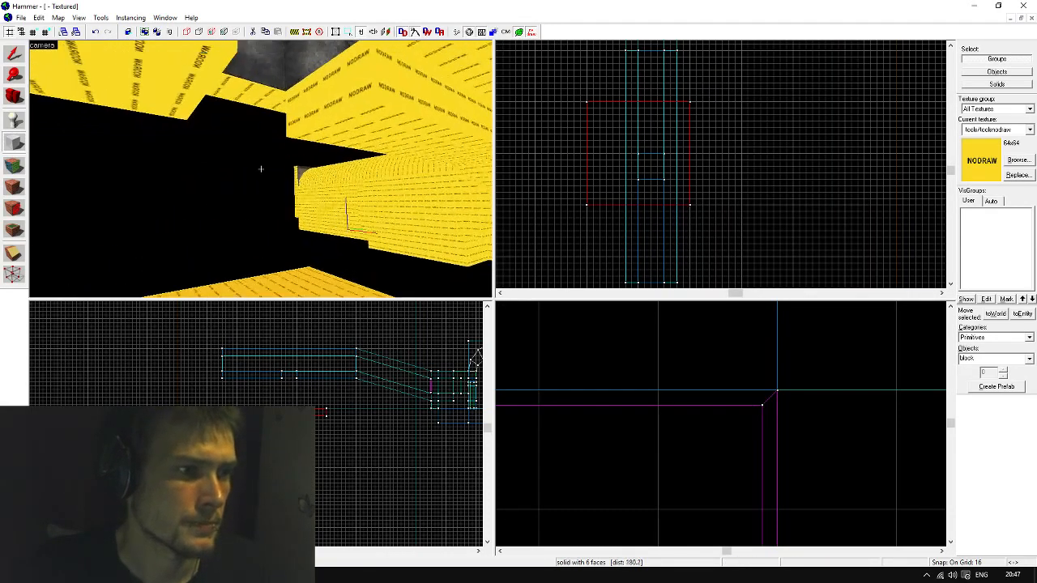
{"action": "key", "text": "shift+s"}
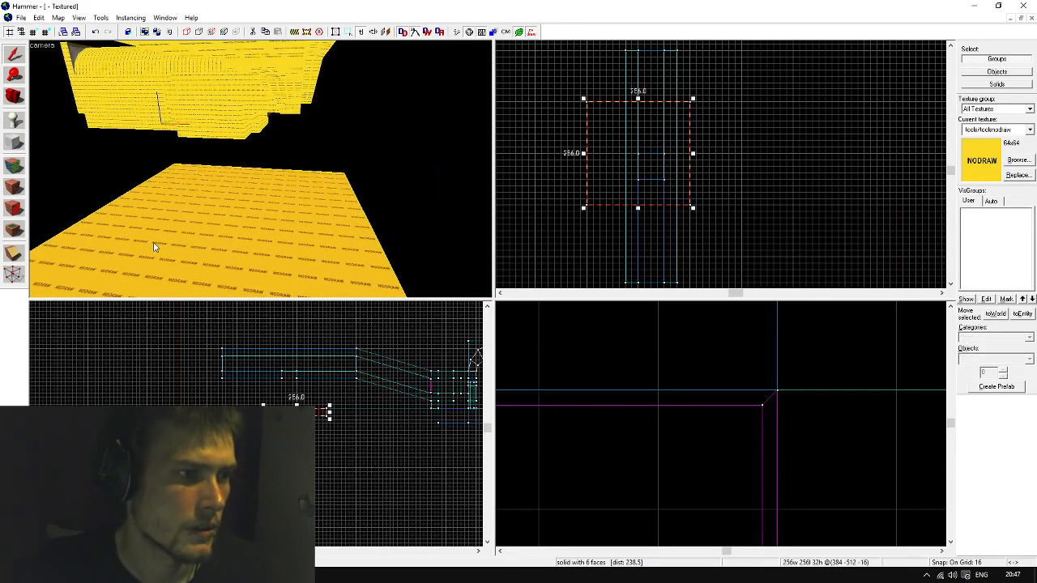
{"action": "scroll", "coordinate": [697, 139], "scroll_direction": "up", "scroll_amount": 2}
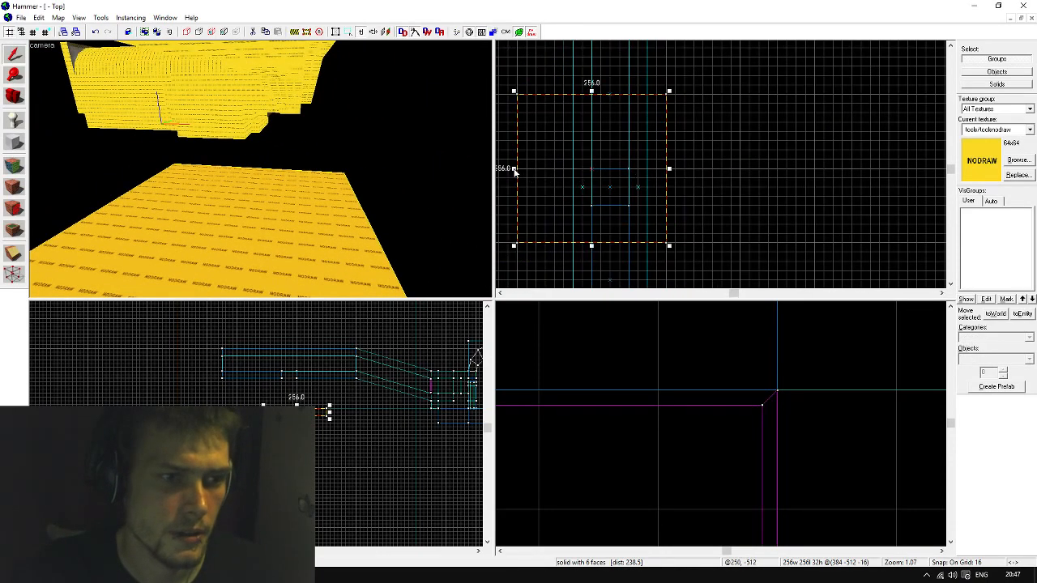
{"action": "left_click_drag", "start_coordinate": [514, 170], "coordinate": [572, 172]}
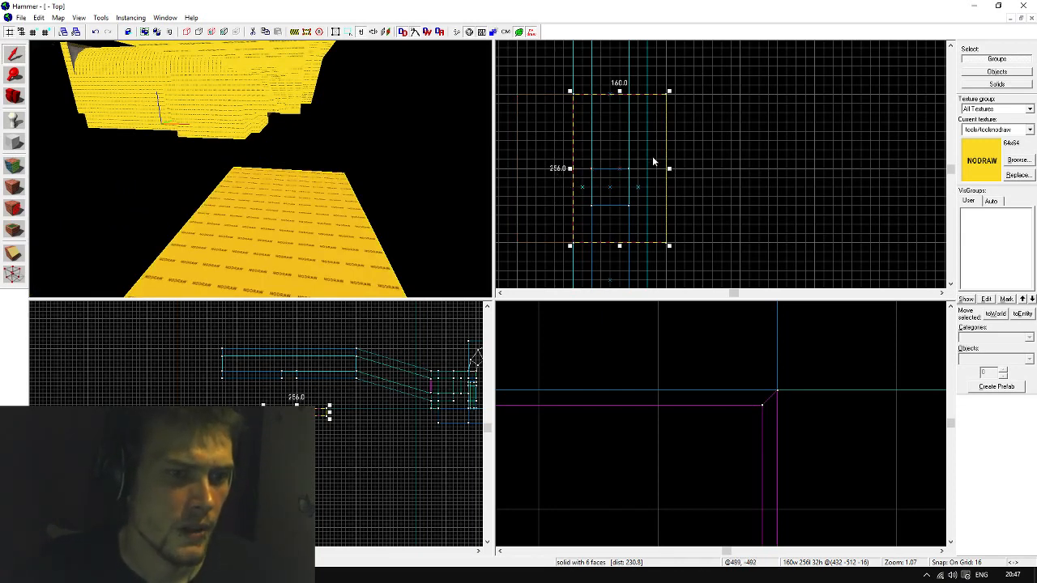
{"action": "scroll", "coordinate": [653, 209], "scroll_direction": "down", "scroll_amount": 2}
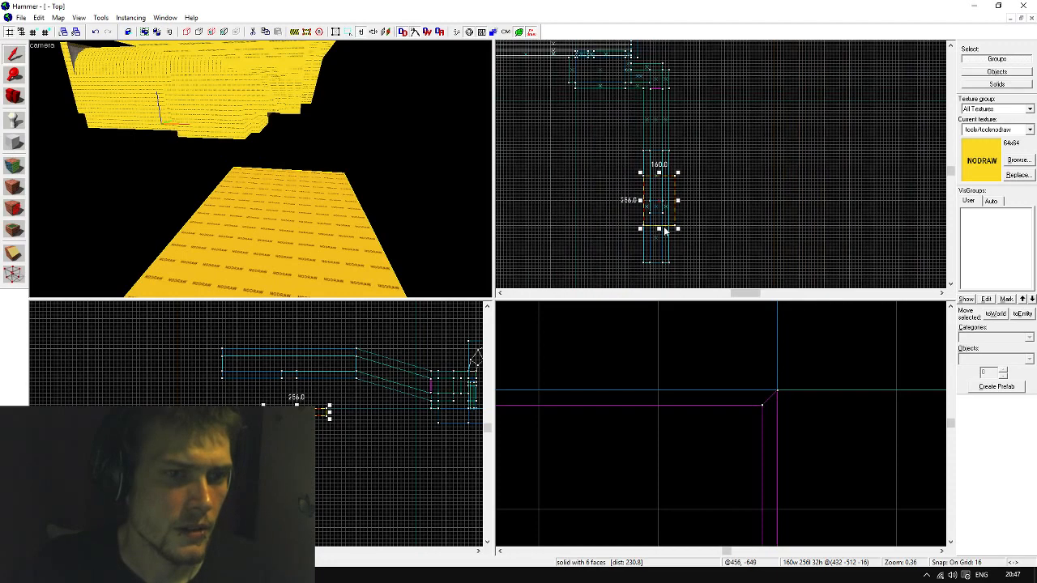
Place an info_player_start on the nodraw block below the duct and move it to 384 -560 37, at the opening's edge
{"action": "scroll", "coordinate": [394, 417], "scroll_direction": "up", "scroll_amount": 5}
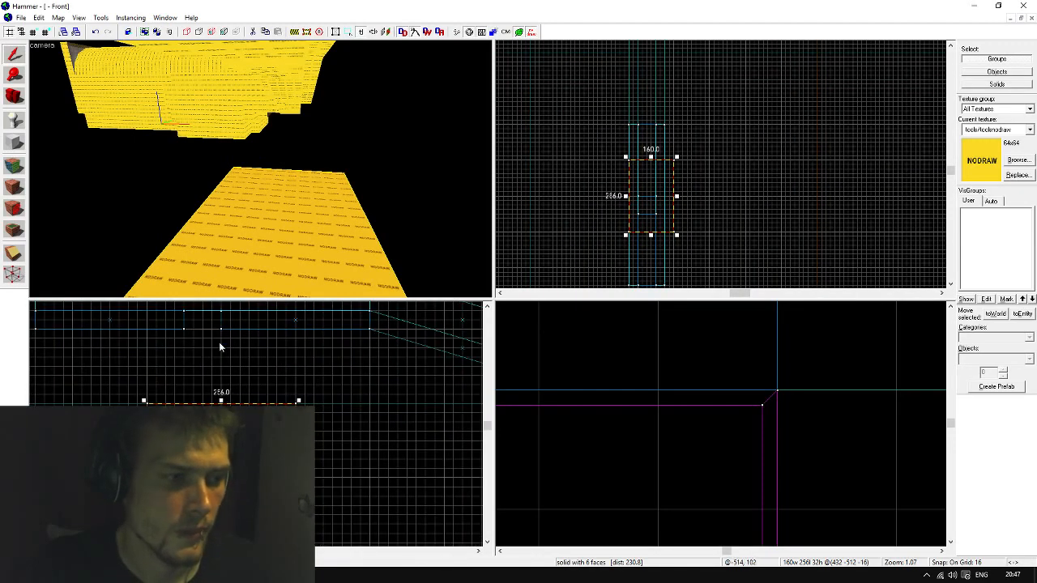
{"action": "key", "text": "z"}
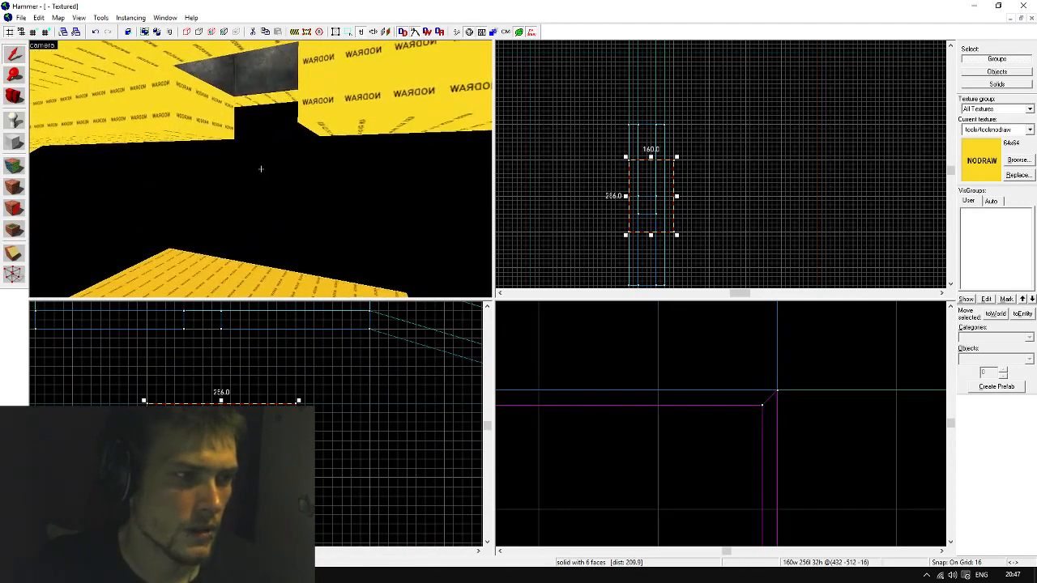
{"action": "key", "text": "s"}
{"action": "key", "text": "w"}
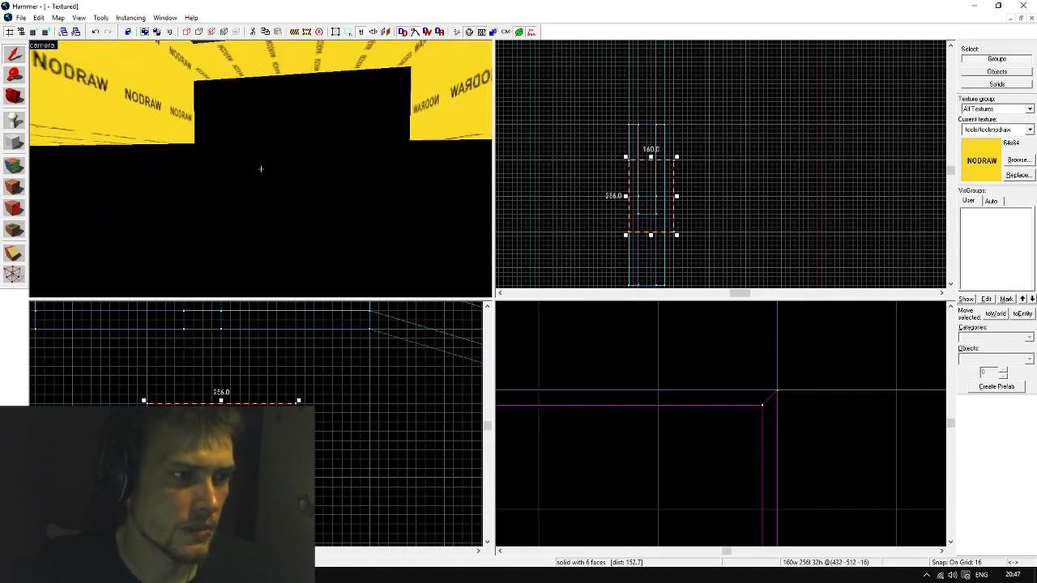
{"action": "key", "text": "s"}
{"action": "key", "text": "z"}
{"action": "left_click", "coordinate": [13, 120]}
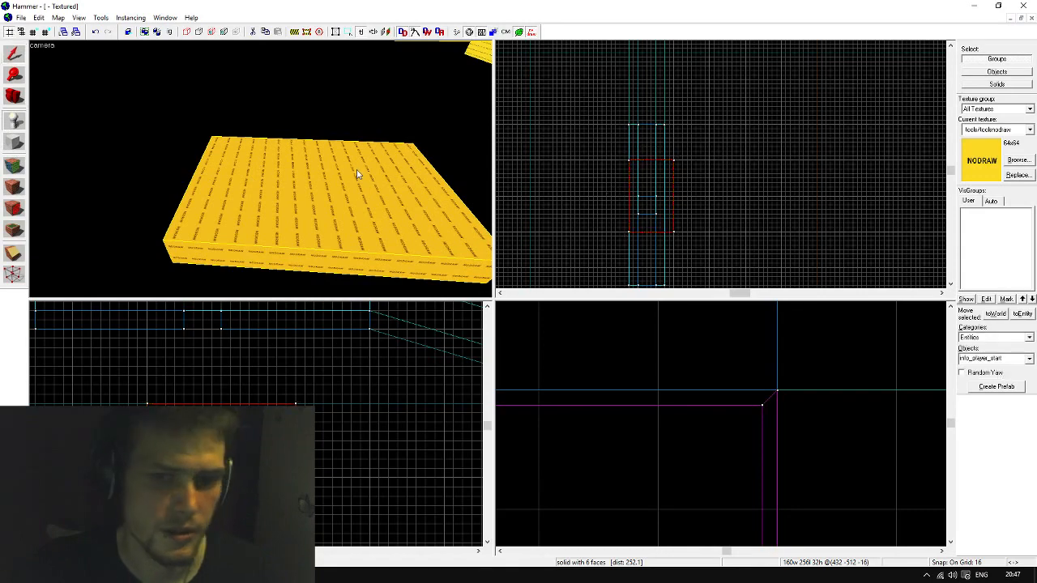
{"action": "left_click", "coordinate": [286, 152]}
{"action": "key", "text": "shift+s"}
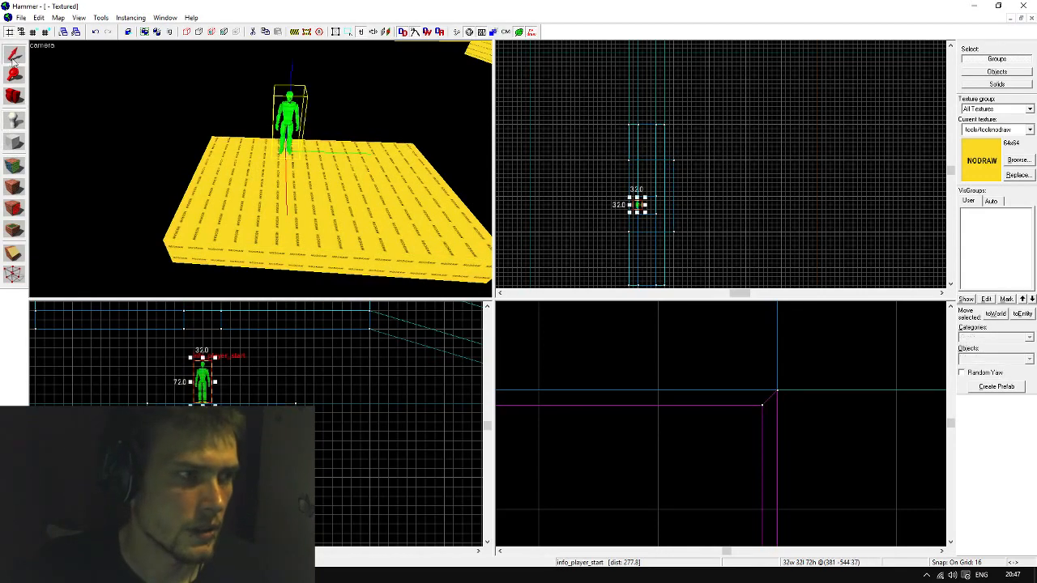
{"action": "scroll", "coordinate": [589, 229], "scroll_direction": "up", "scroll_amount": 8}
{"action": "left_click_drag", "start_coordinate": [621, 168], "coordinate": [626, 195]}
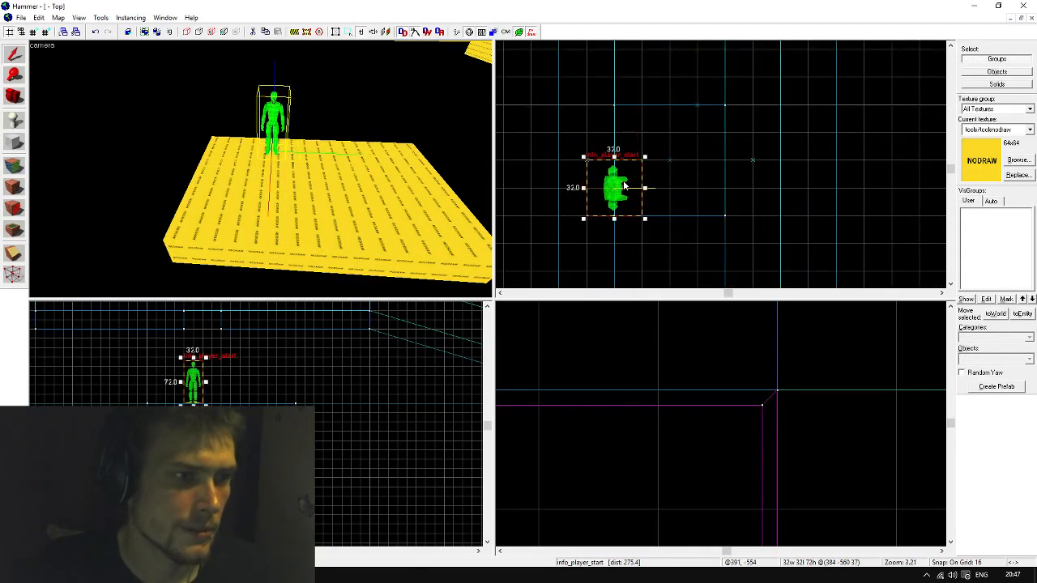
Shorten the nodraw floor block below the duct to 128 long, centred at 432 -576 -16
{"action": "key", "text": "z"}
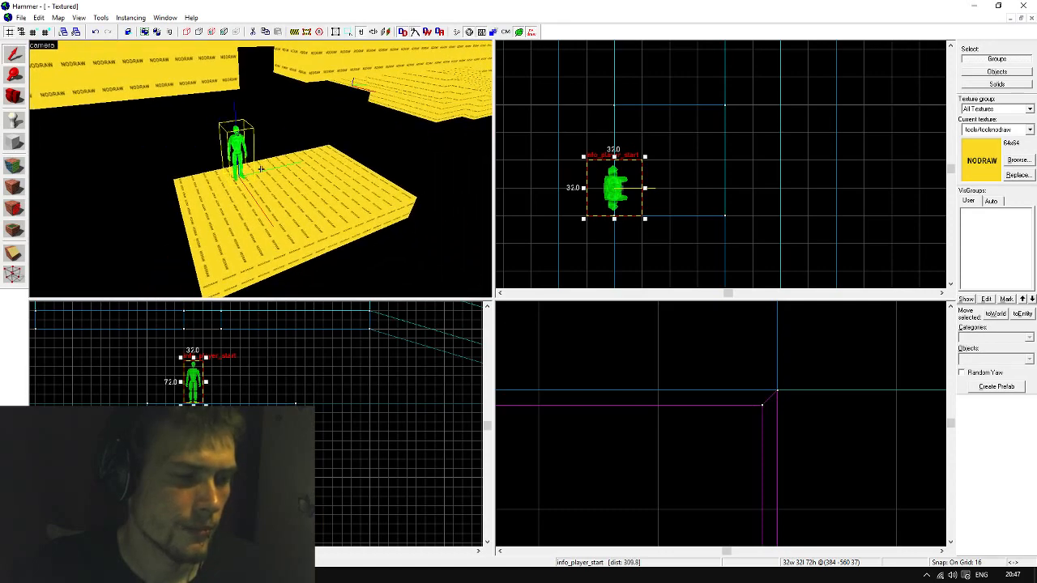
{"action": "key", "text": "d"}
{"action": "key", "text": "w"}
{"action": "key", "text": "z"}
{"action": "left_click", "coordinate": [378, 237]}
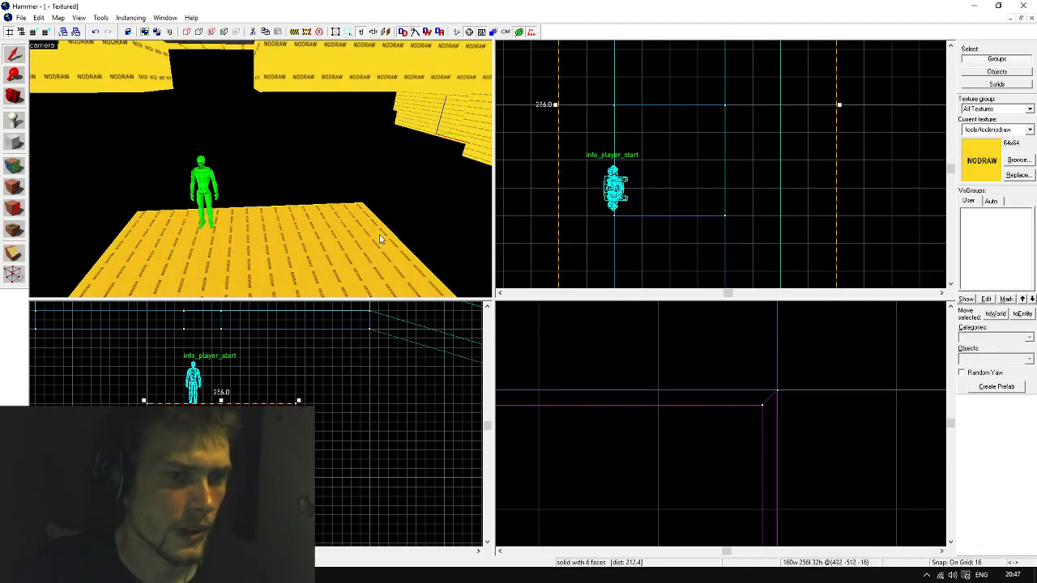
{"action": "scroll", "coordinate": [697, 138], "scroll_direction": "down", "scroll_amount": 7}
{"action": "scroll", "coordinate": [750, 115], "scroll_direction": "up", "scroll_amount": 2}
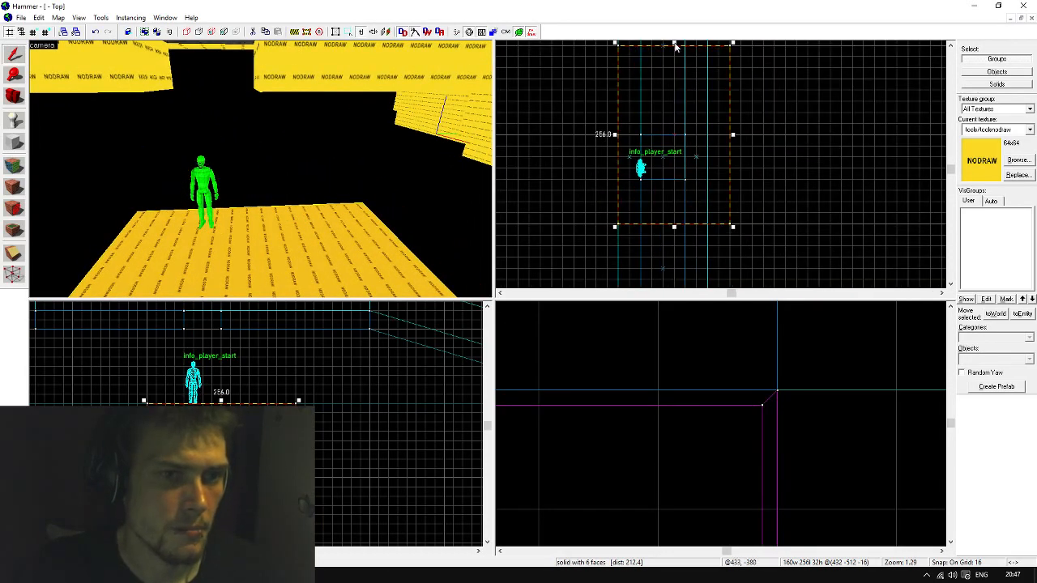
{"action": "left_click_drag", "start_coordinate": [675, 45], "coordinate": [683, 133]}
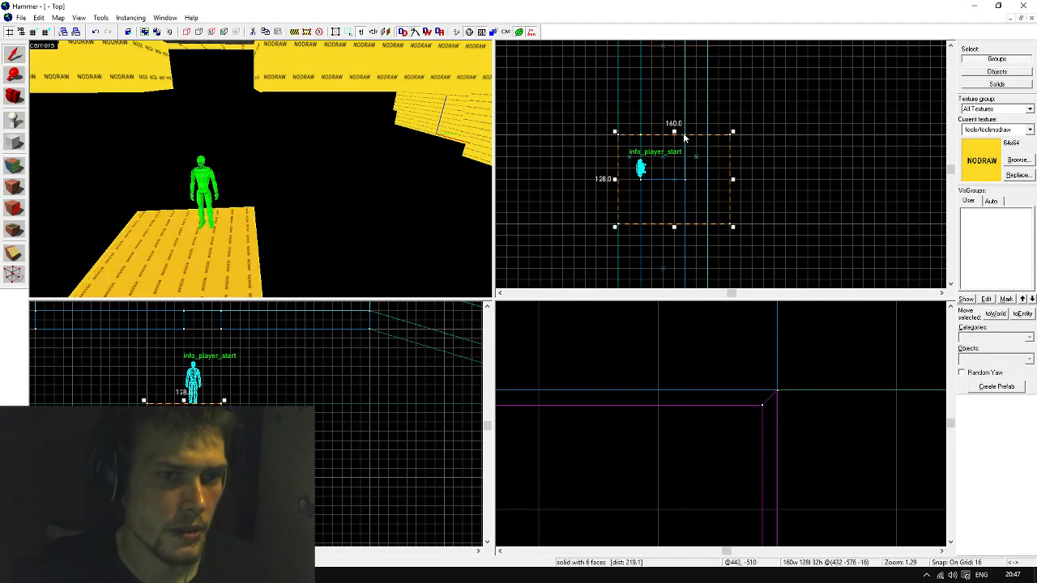
Delete the info_player_start from the nodraw floor
{"action": "left_click", "coordinate": [207, 177]}
{"action": "key", "text": "Delete"}
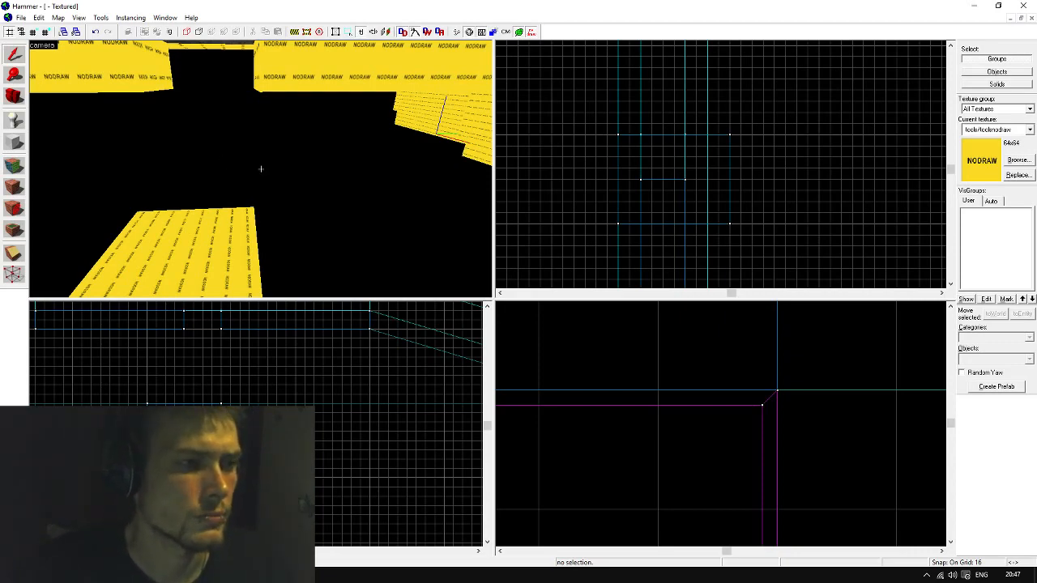
{"action": "key", "text": "s"}
{"action": "key", "text": "w"}
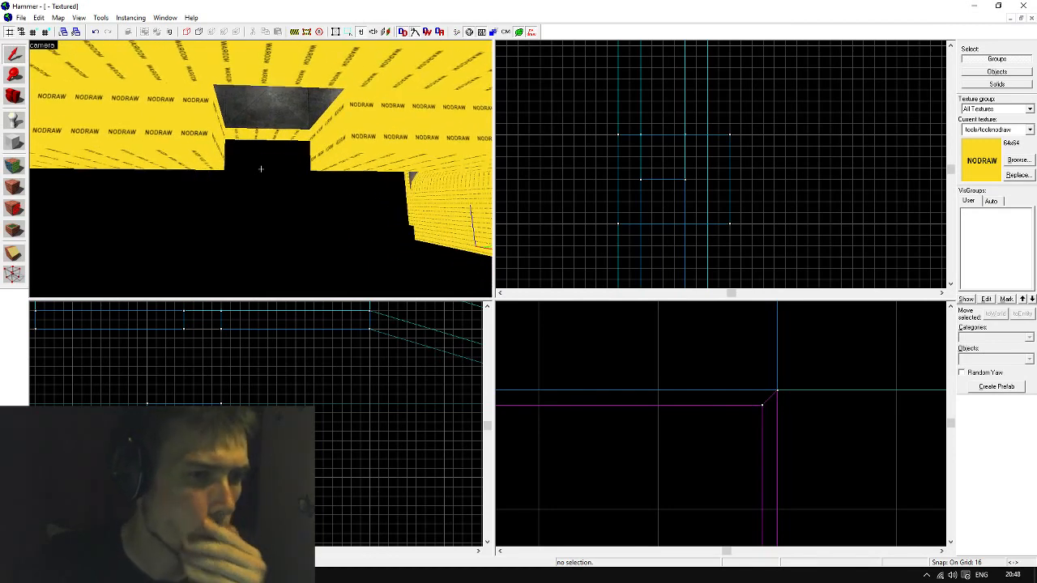
{"action": "key", "text": "s"}
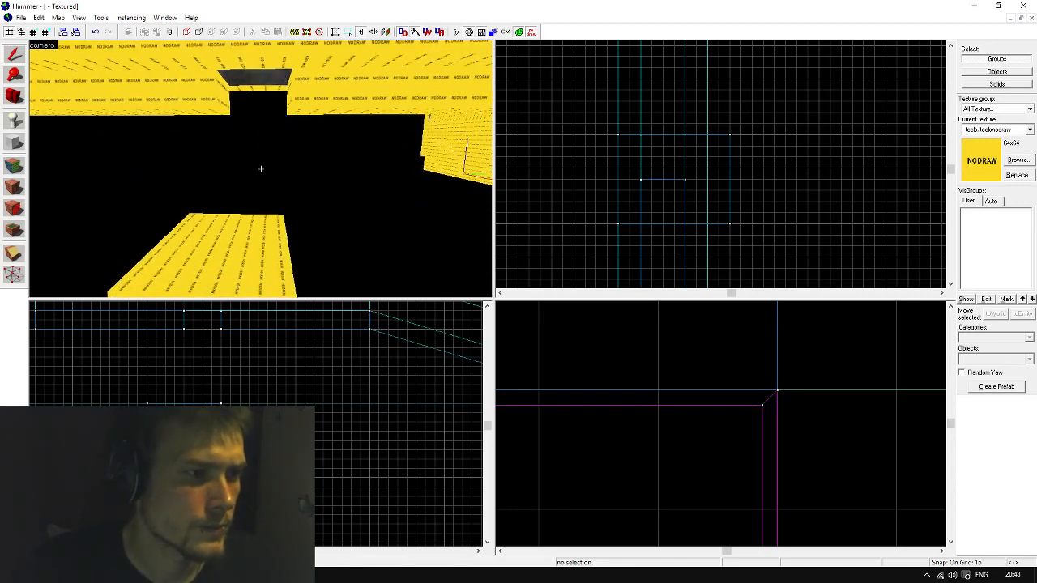
Outline a 32 by 128 by 128 wall block between the duct's underside and the nodraw floor
{"action": "left_click", "coordinate": [14, 142]}
{"action": "scroll", "coordinate": [773, 180], "scroll_direction": "down", "scroll_amount": 3}
{"action": "scroll", "coordinate": [806, 392], "scroll_direction": "down", "scroll_amount": 6}
{"action": "scroll", "coordinate": [197, 379], "scroll_direction": "down", "scroll_amount": 1}
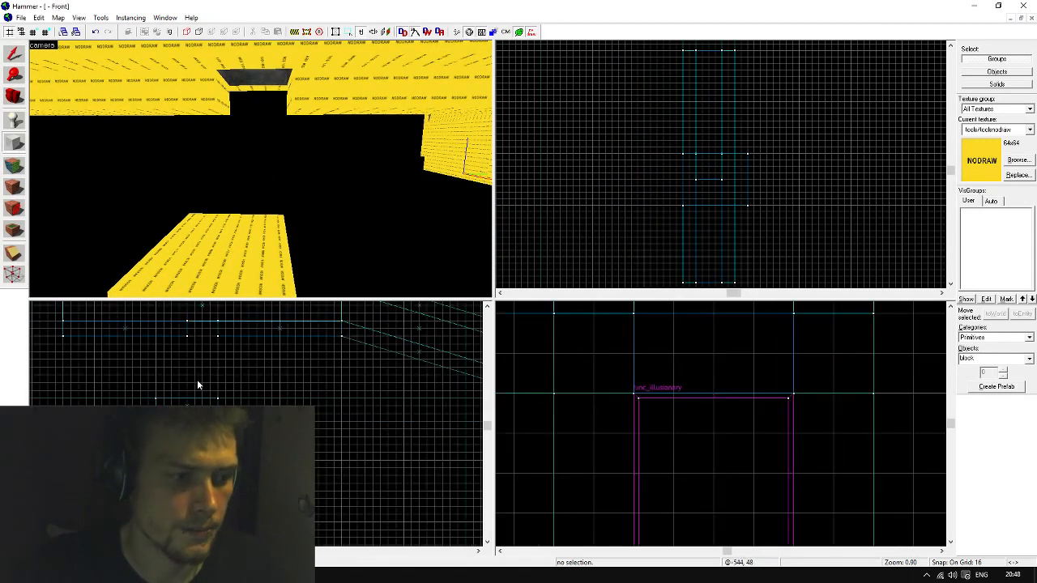
{"action": "scroll", "coordinate": [176, 351], "scroll_direction": "up", "scroll_amount": 5}
{"action": "scroll", "coordinate": [139, 366], "scroll_direction": "down", "scroll_amount": 2}
{"action": "scroll", "coordinate": [137, 351], "scroll_direction": "up", "scroll_amount": 2}
{"action": "left_click_drag", "start_coordinate": [137, 352], "coordinate": [345, 528]}
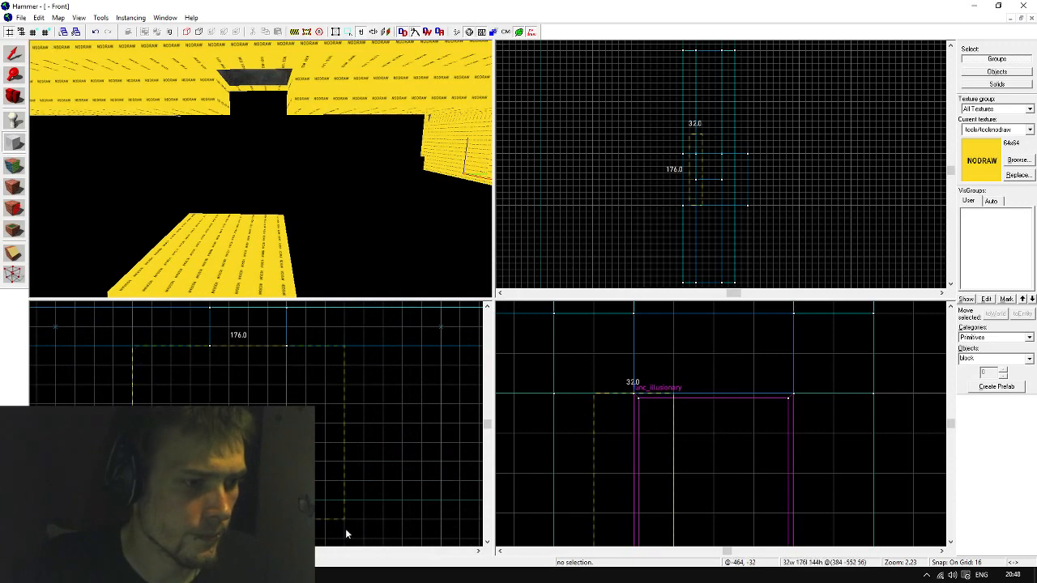
{"action": "left_click_drag", "start_coordinate": [306, 500], "coordinate": [306, 500]}
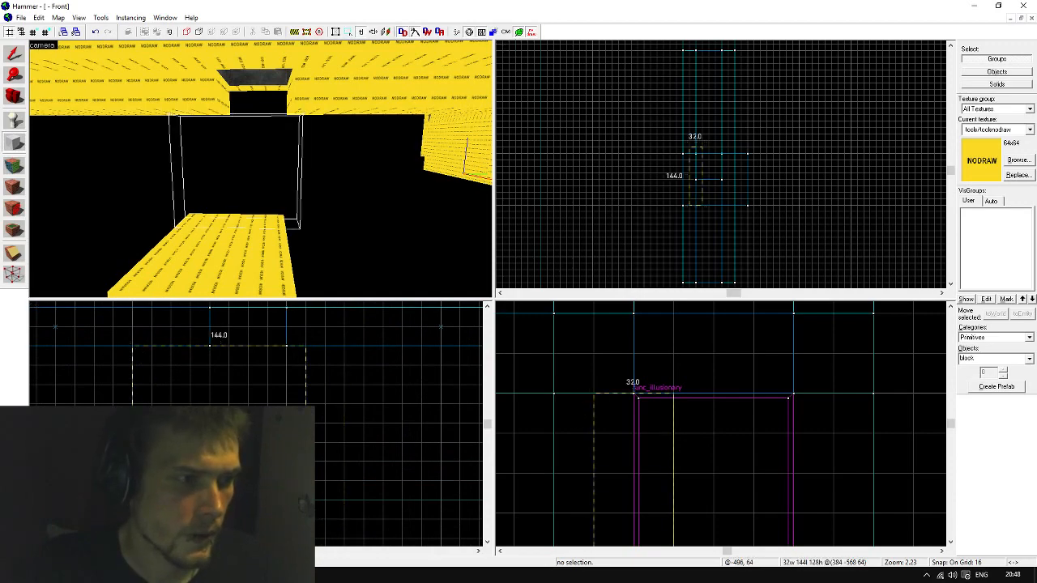
{"action": "left_click_drag", "start_coordinate": [305, 423], "coordinate": [287, 423]}
Shift the wall outline to the floor's outer edge, centred at 336 -576 64, and create the nodraw wall
{"action": "scroll", "coordinate": [698, 169], "scroll_direction": "up", "scroll_amount": 4}
{"action": "scroll", "coordinate": [660, 376], "scroll_direction": "down", "scroll_amount": 6}
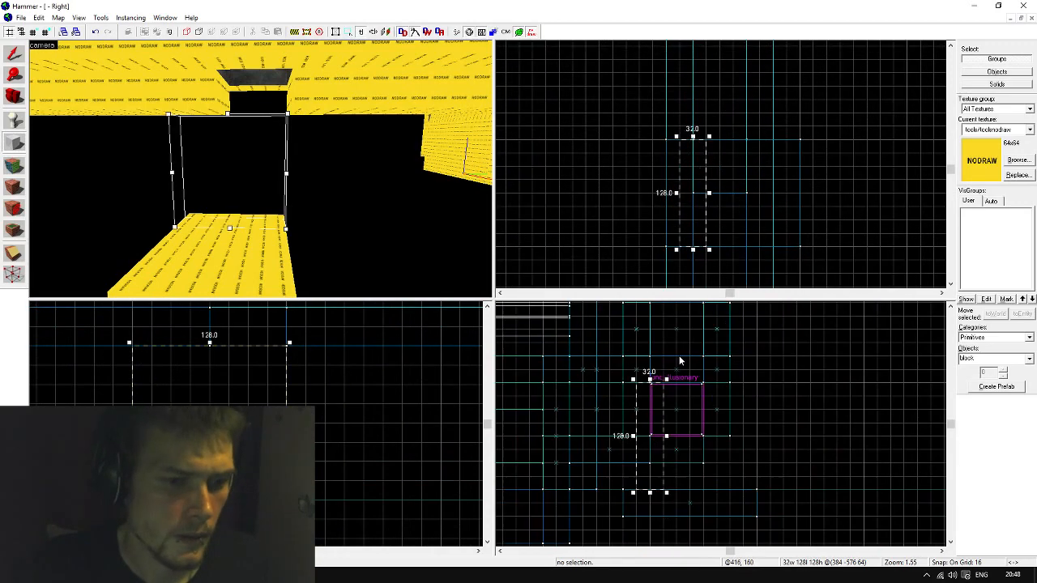
{"action": "scroll", "coordinate": [680, 357], "scroll_direction": "down", "scroll_amount": 5}
{"action": "scroll", "coordinate": [667, 387], "scroll_direction": "up", "scroll_amount": 6}
{"action": "left_click_drag", "start_coordinate": [679, 431], "coordinate": [631, 431]}
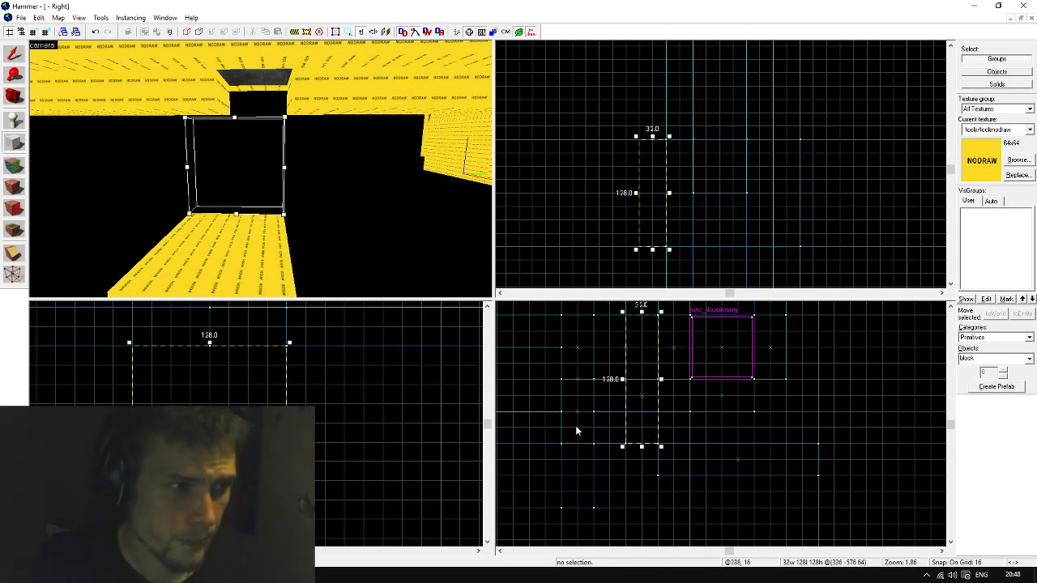
{"action": "key", "text": "Return"}
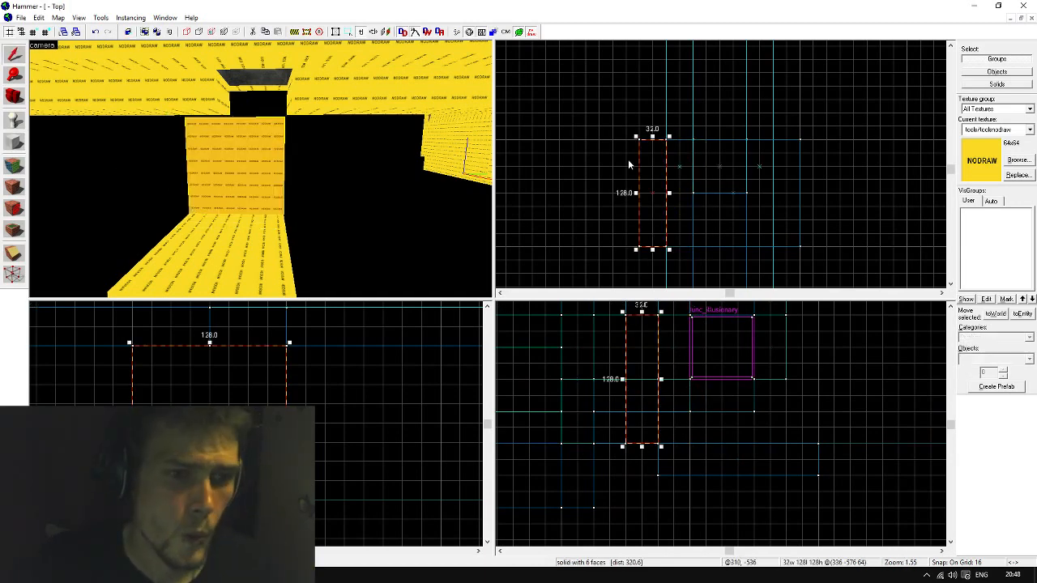
Create a 160 by 32 by 128 nodraw wall along the adjacent edge of the floor, centred at 432 -656 64
{"action": "key", "text": "shift+b"}
{"action": "scroll", "coordinate": [830, 243], "scroll_direction": "up", "scroll_amount": 2}
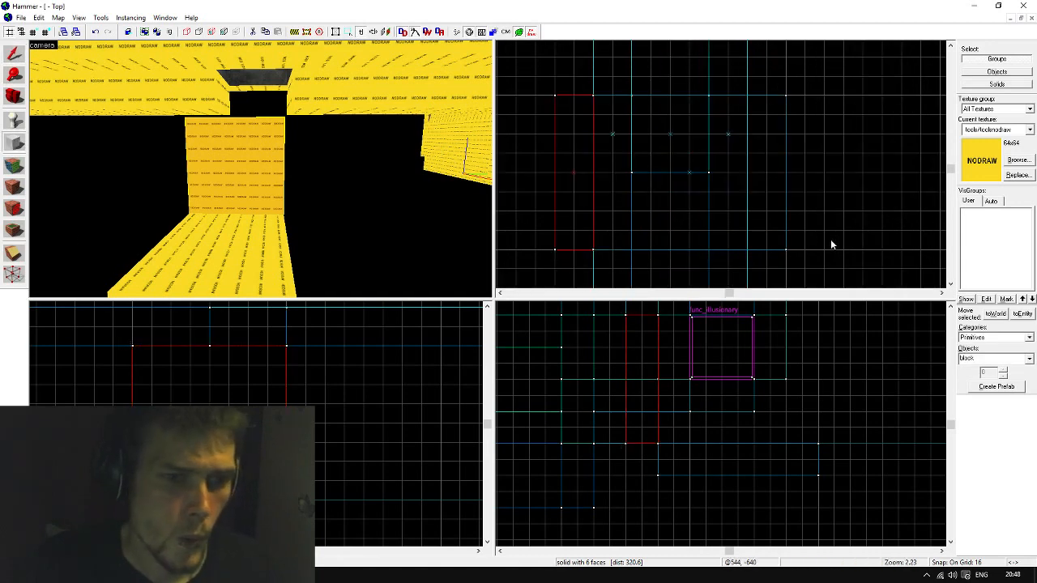
{"action": "left_click_drag", "start_coordinate": [787, 250], "coordinate": [637, 281]}
{"action": "scroll", "coordinate": [637, 180], "scroll_direction": "down", "scroll_amount": 1}
{"action": "left_click_drag", "start_coordinate": [677, 249], "coordinate": [674, 198]}
{"action": "key", "text": "Return"}
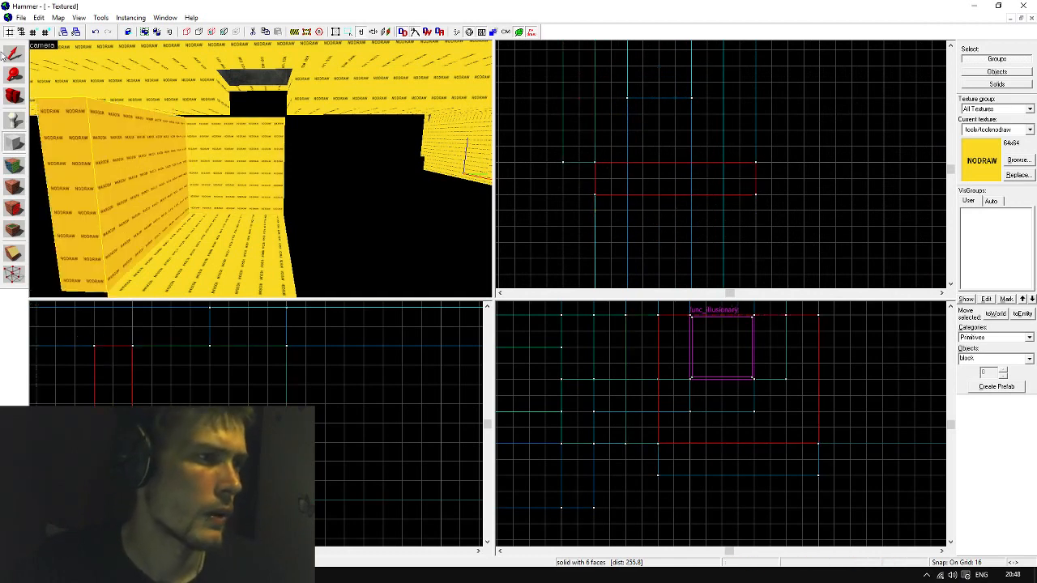
Copy the 160-wide wall to the opposite edge of the nodraw floor and clear the selection
{"action": "key", "text": "shift+s"}
{"action": "scroll", "coordinate": [629, 138], "scroll_direction": "down", "scroll_amount": 2}
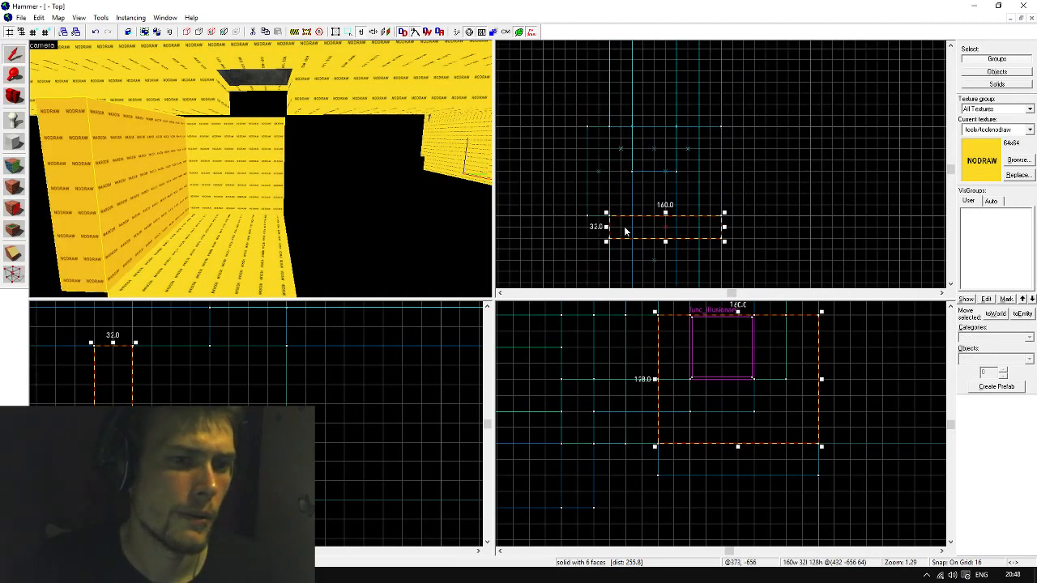
{"action": "left_click", "coordinate": [772, 160]}
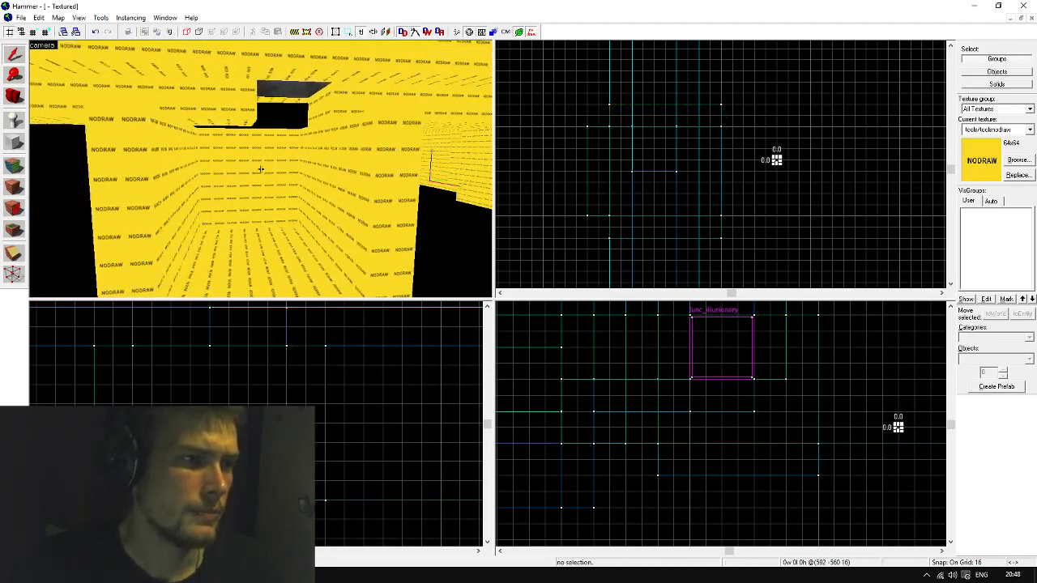
Pull back the end of the 256-long duct floor section to the outer face of the copied wall, widening the opening
{"action": "key", "text": "w"}
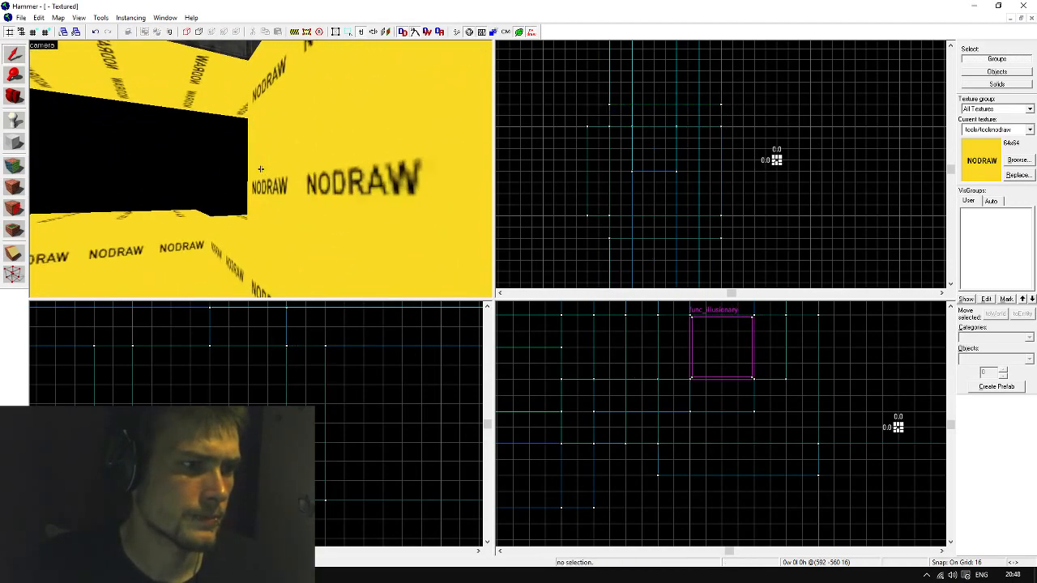
{"action": "key", "text": "s"}
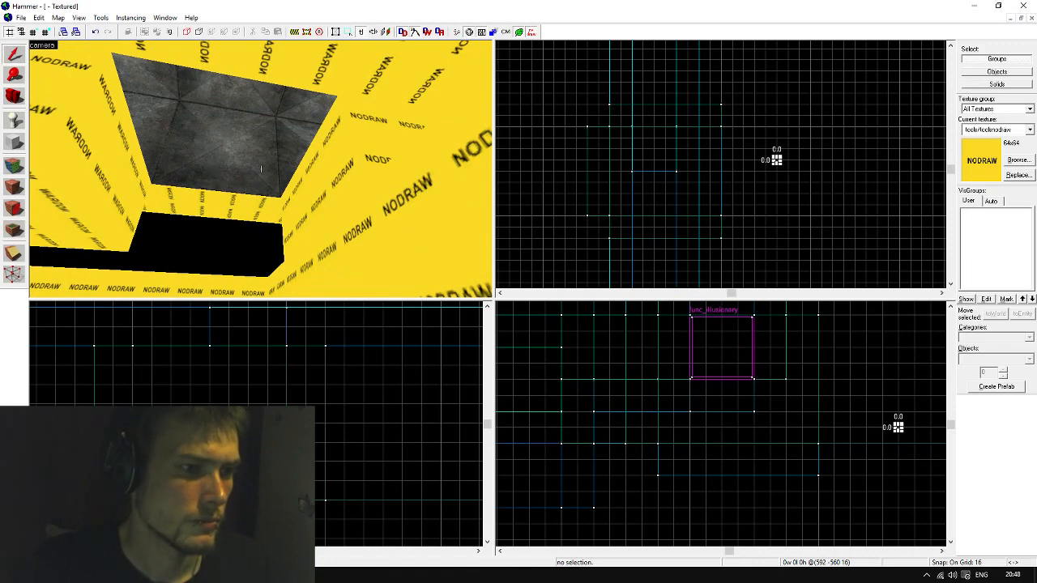
{"action": "key", "text": "s"}
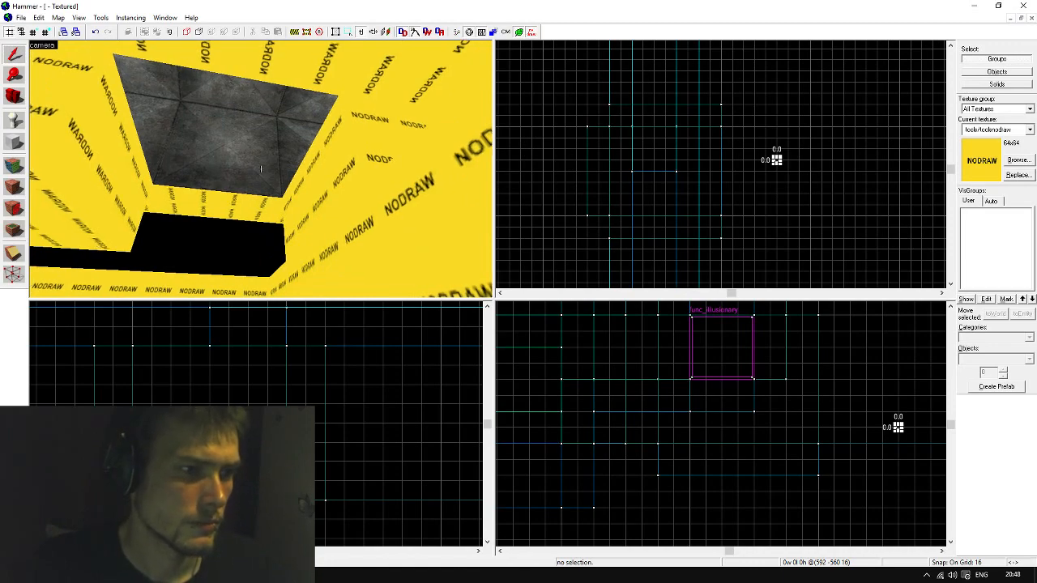
{"action": "key", "text": "s"}
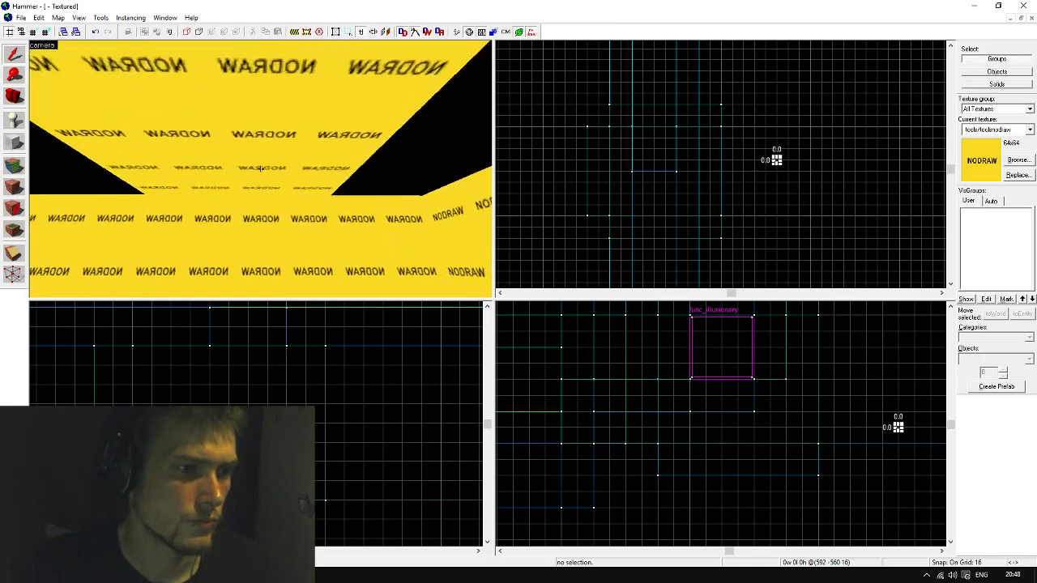
{"action": "key", "text": "s"}
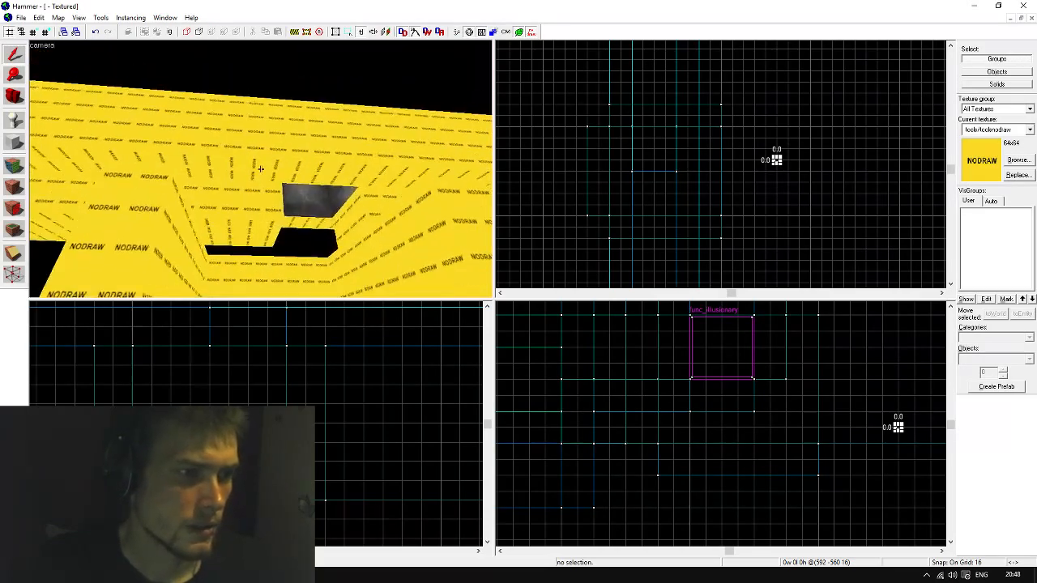
{"action": "key", "text": "s"}
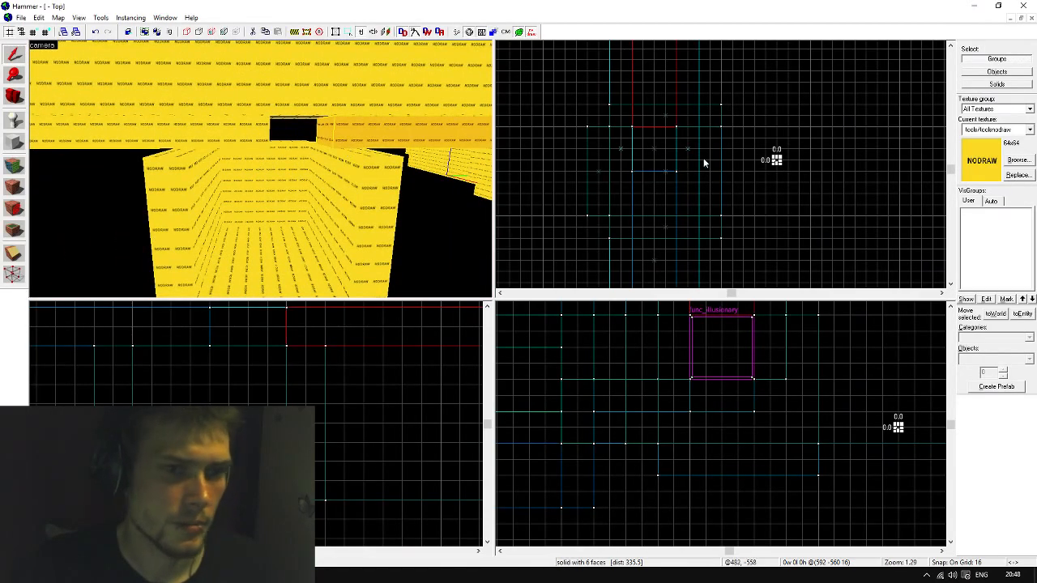
{"action": "scroll", "coordinate": [705, 167], "scroll_direction": "down", "scroll_amount": 1}
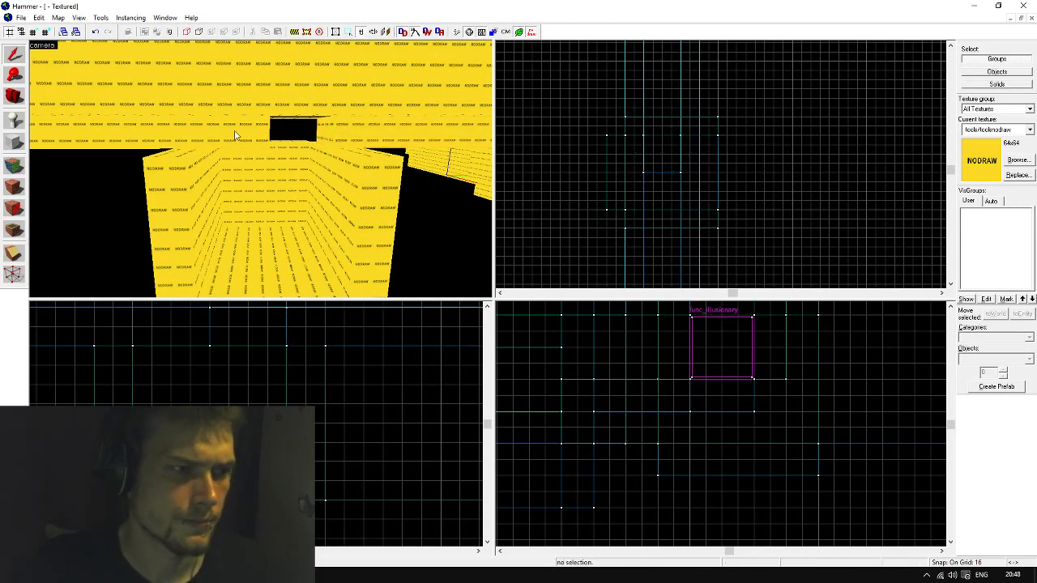
{"action": "left_click", "coordinate": [340, 130]}
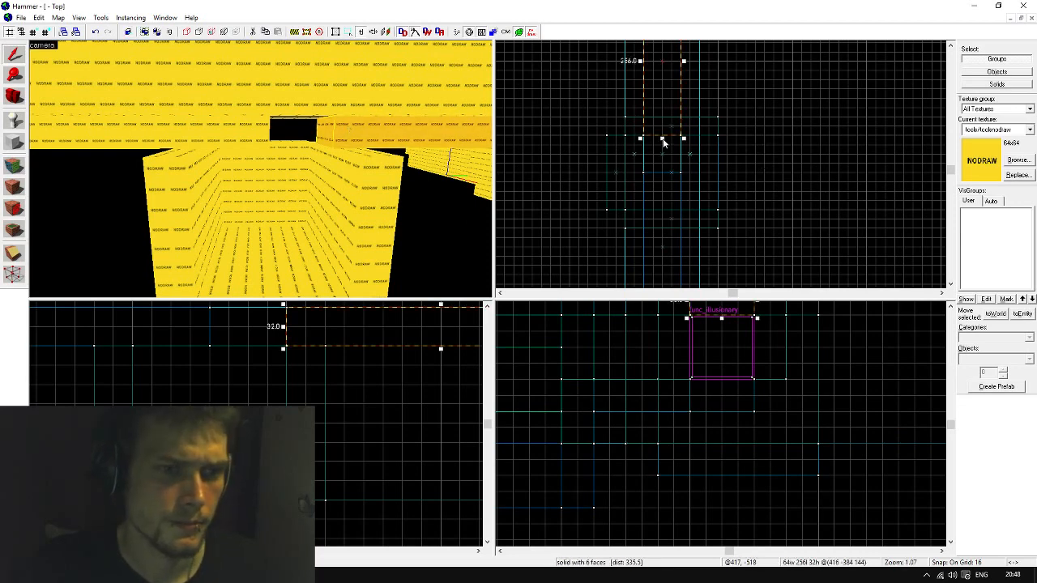
{"action": "left_click_drag", "start_coordinate": [663, 140], "coordinate": [665, 119]}
Shorten the duct floor section on the opening's other side to 160 long, ending at the opposite wall's outer face, and deselect it
{"action": "left_click", "coordinate": [273, 124]}
{"action": "left_click", "coordinate": [264, 126]}
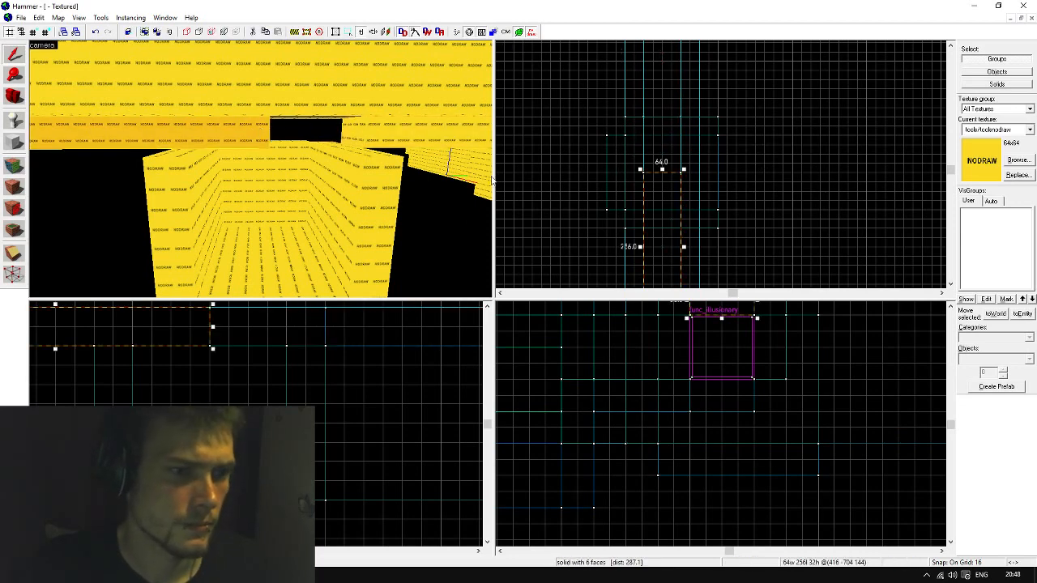
{"action": "left_click_drag", "start_coordinate": [664, 169], "coordinate": [662, 230]}
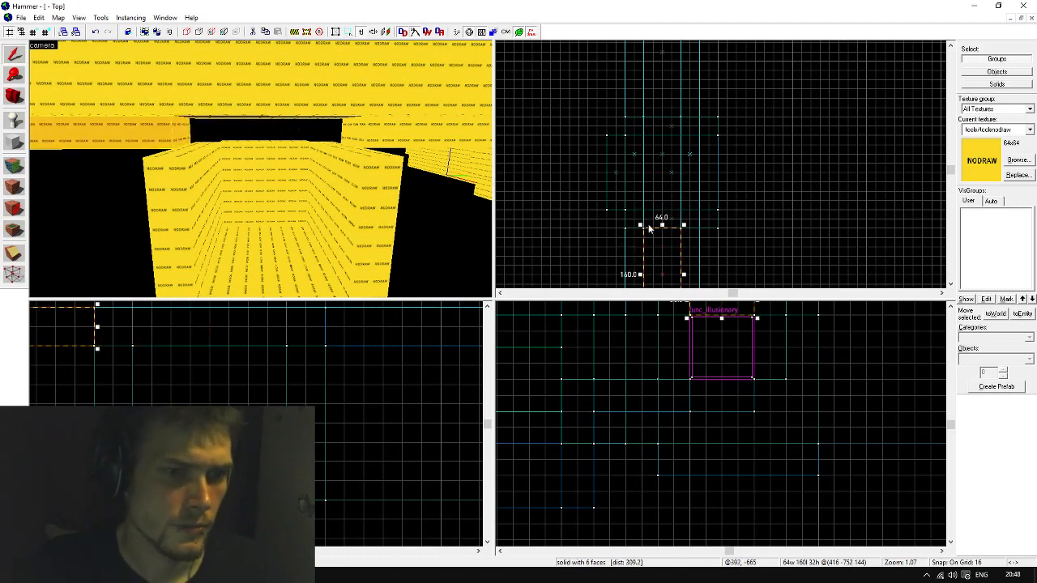
{"action": "left_click", "coordinate": [377, 140]}
{"action": "left_click", "coordinate": [86, 130]}
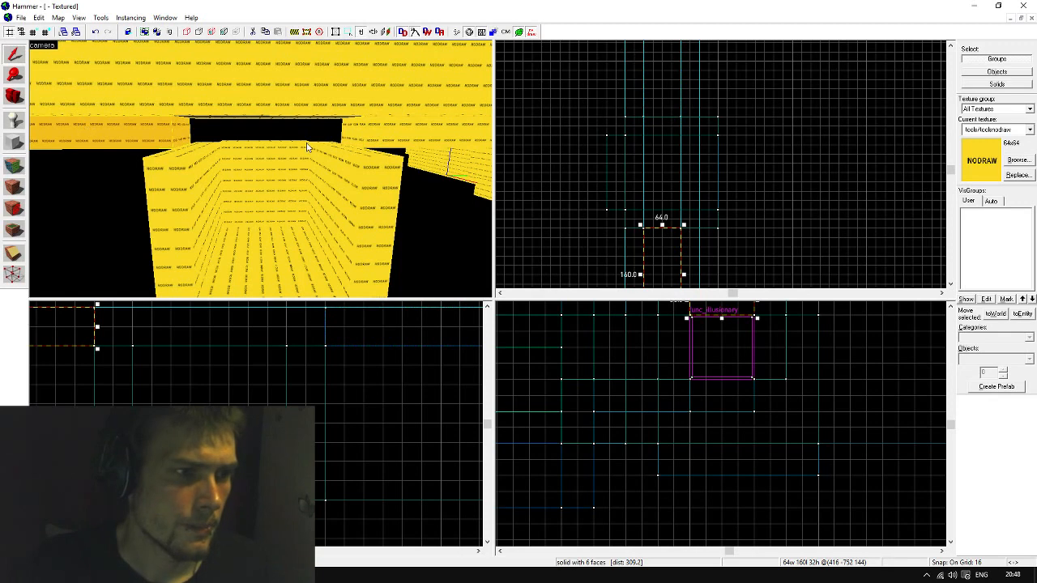
{"action": "left_click", "coordinate": [556, 175]}
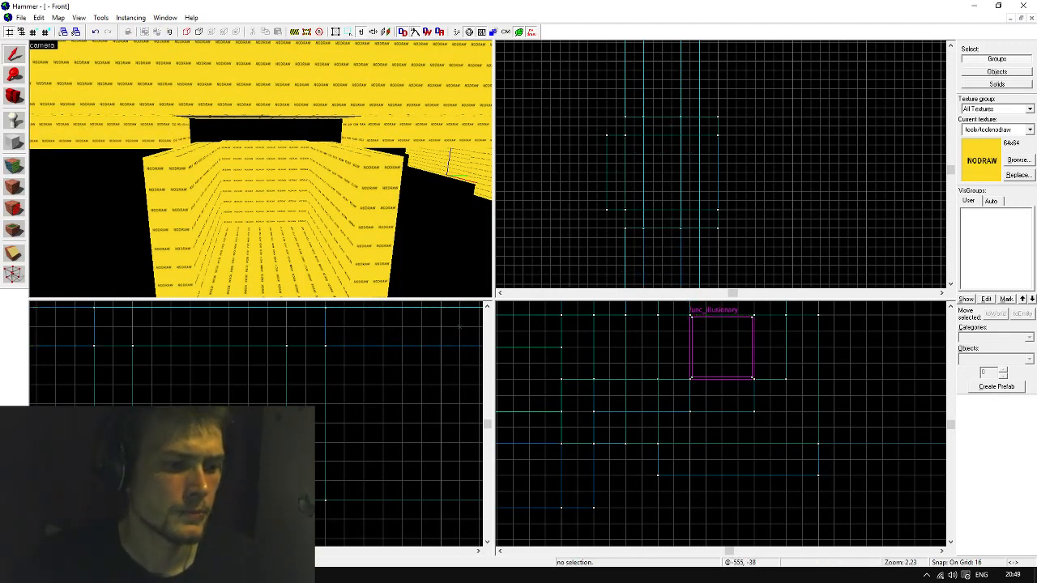
Create a 32 by 128 by 128 nodraw wall closing the room's open side, centred at 528 -576 64
{"action": "left_click_drag", "start_coordinate": [298, 213], "coordinate": [261, 168]}
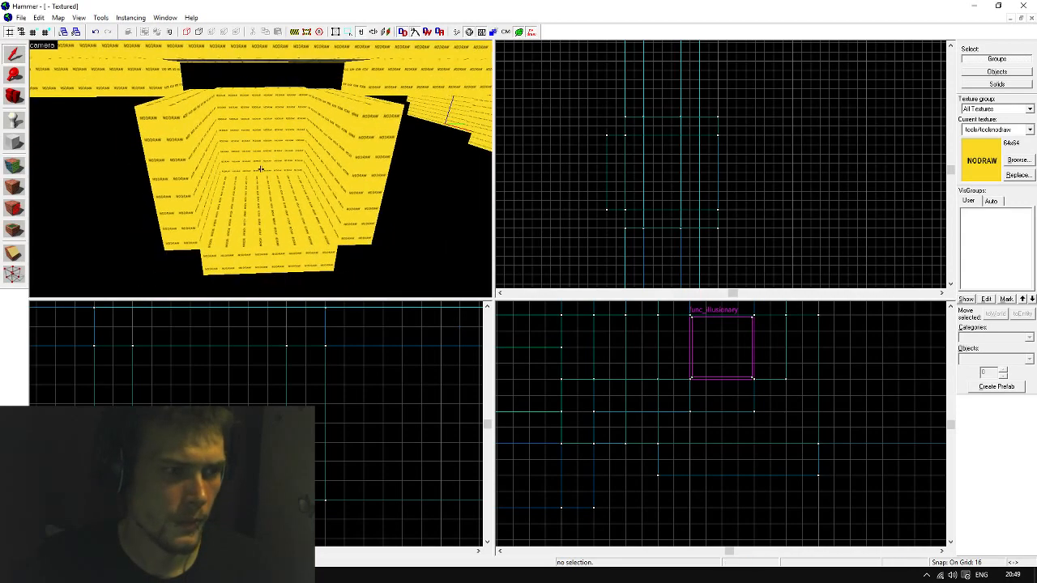
{"action": "key", "text": "a"}
{"action": "left_click", "coordinate": [14, 143]}
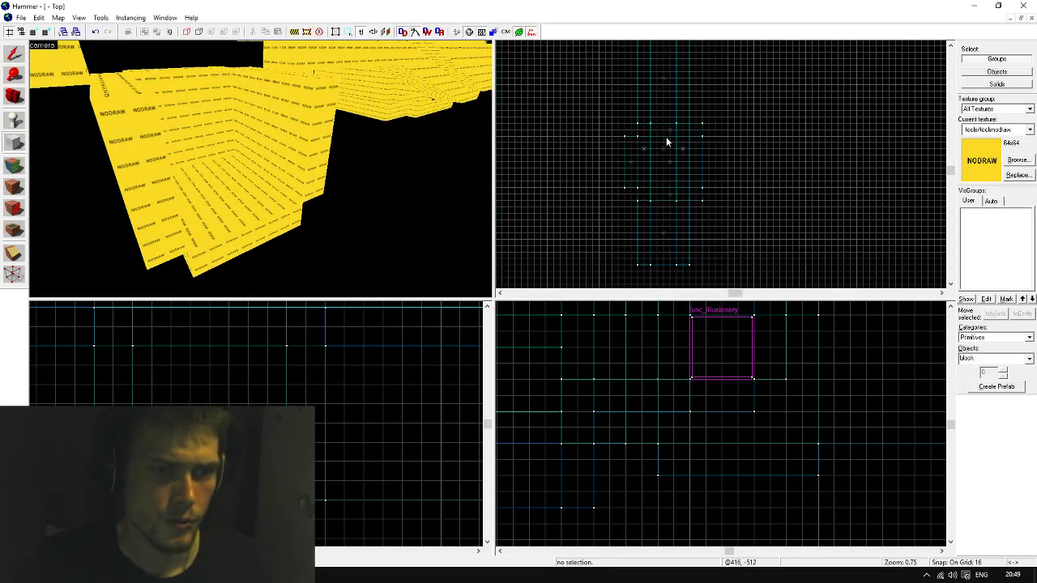
{"action": "scroll", "coordinate": [719, 154], "scroll_direction": "up", "scroll_amount": 1}
{"action": "left_click_drag", "start_coordinate": [690, 124], "coordinate": [696, 202]}
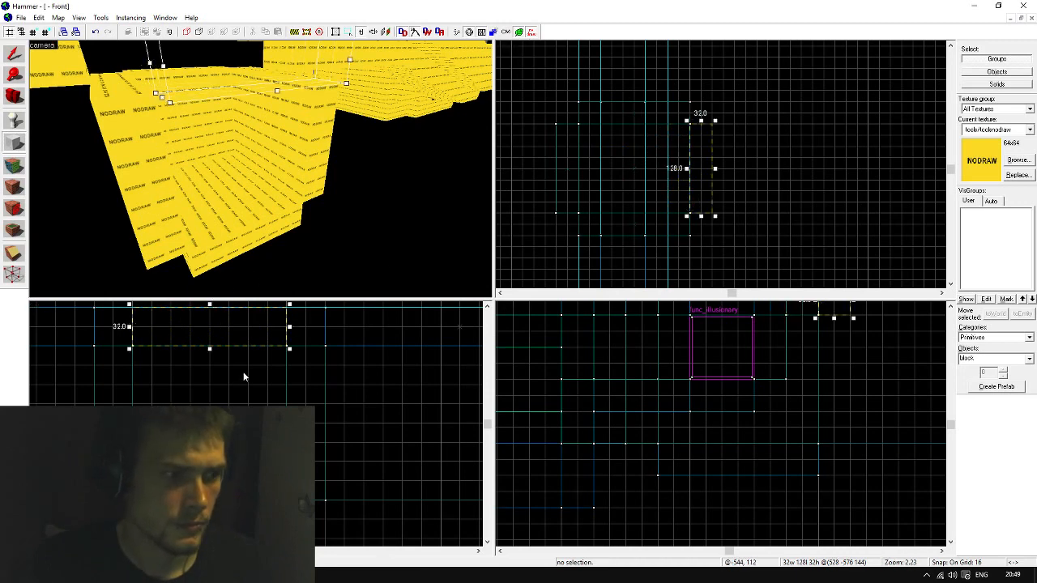
{"action": "left_click_drag", "start_coordinate": [209, 350], "coordinate": [210, 385]}
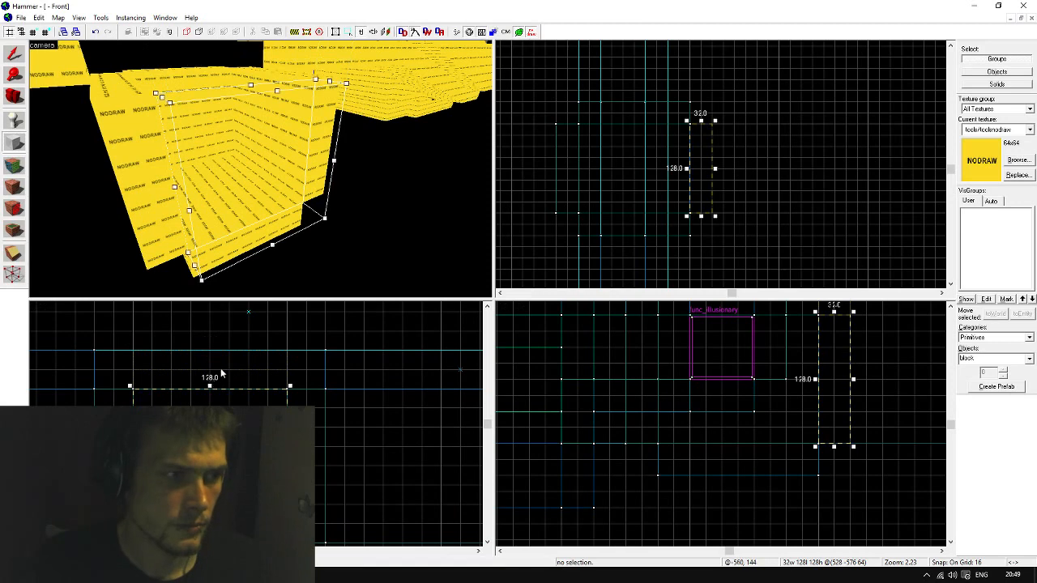
{"action": "key", "text": "Return"}
{"action": "key", "text": "shift+s"}
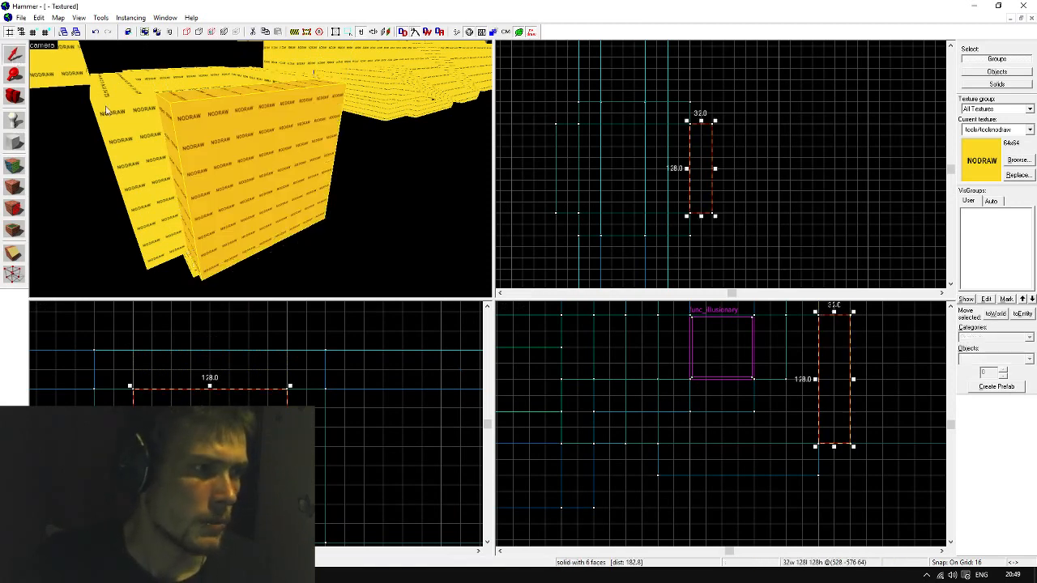
Shorten the new wall to 80 long and copy it to the side's other end, trimming the copy to 16 long to leave a doorway
{"action": "scroll", "coordinate": [713, 172], "scroll_direction": "up", "scroll_amount": 1}
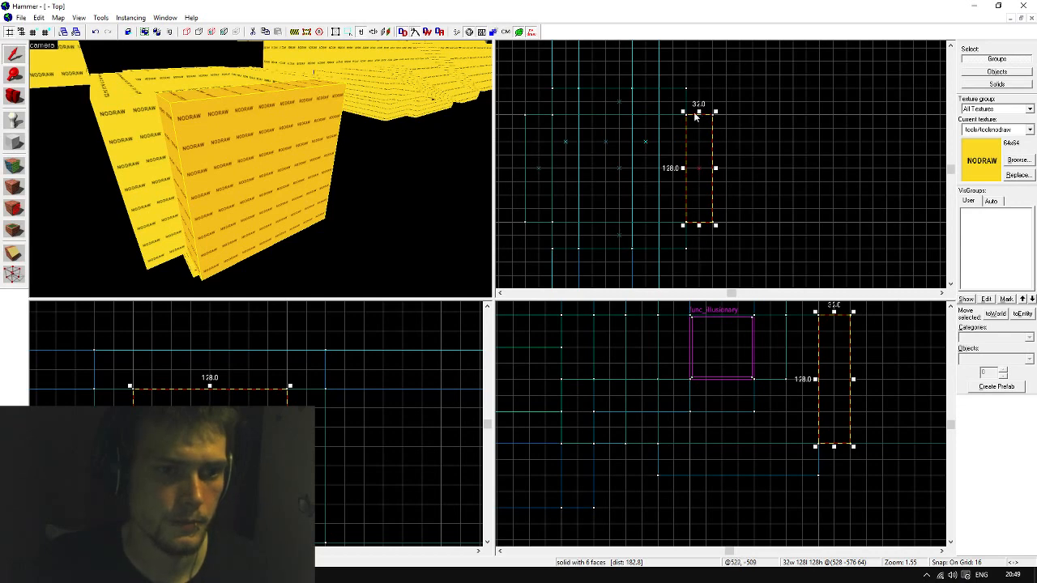
{"action": "left_click_drag", "start_coordinate": [702, 115], "coordinate": [700, 153]}
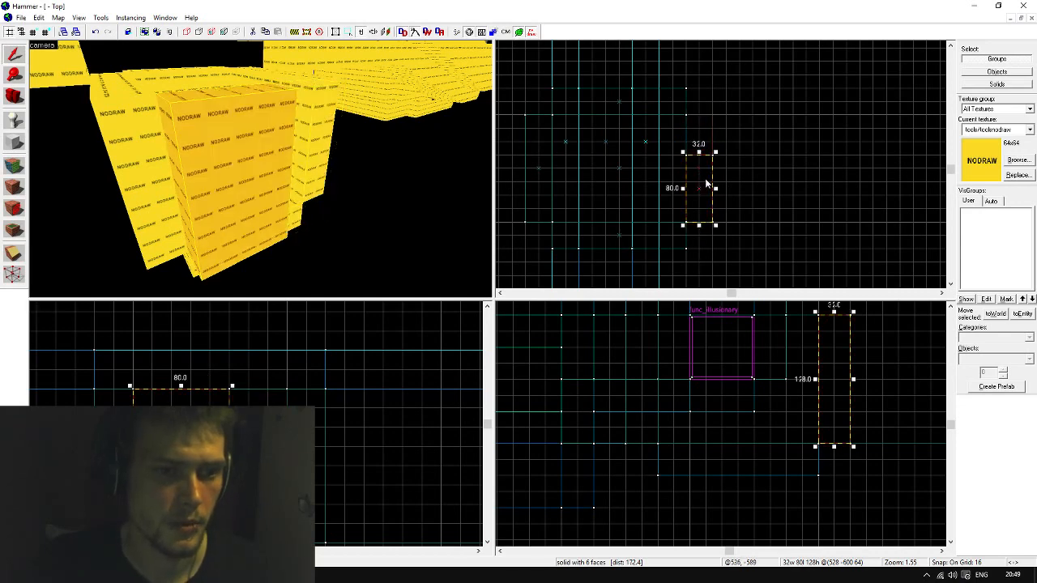
{"action": "left_click_drag", "start_coordinate": [704, 189], "coordinate": [702, 150]}
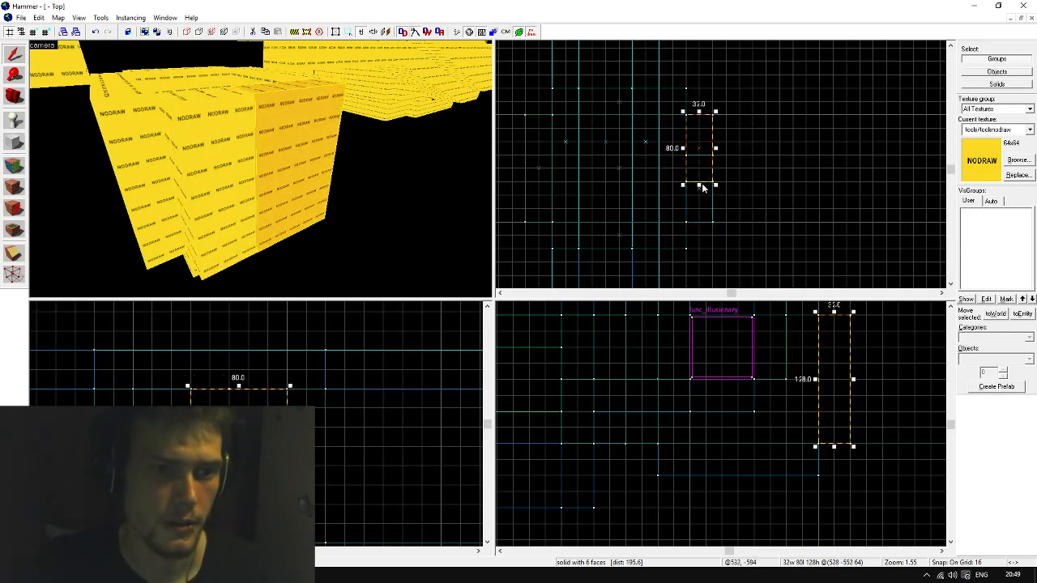
{"action": "left_click_drag", "start_coordinate": [701, 187], "coordinate": [700, 130]}
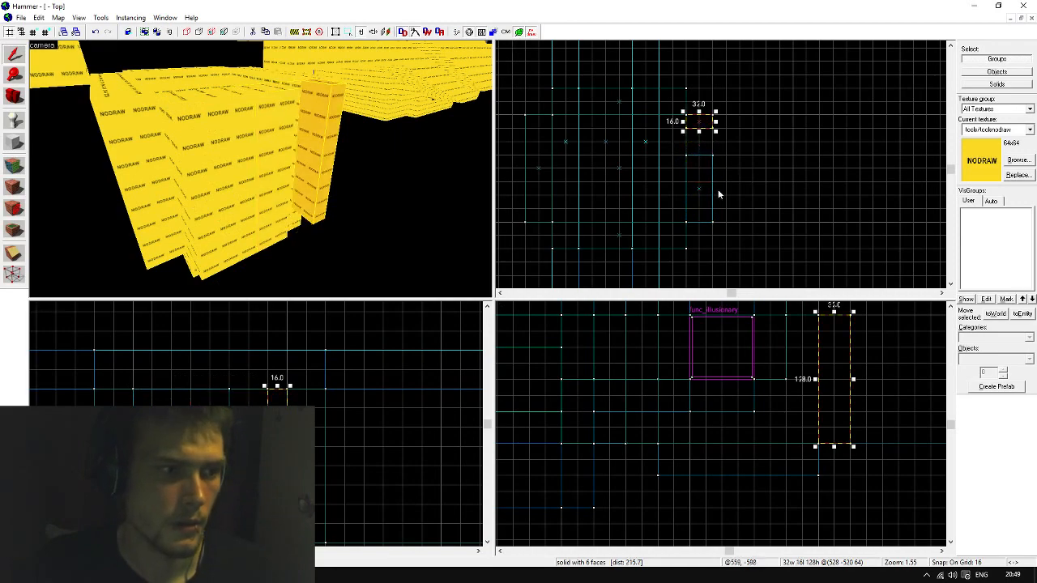
Shorten the longer wall piece to 48 long and copy it into the doorway, against the 16-long piece
{"action": "key", "text": "z"}
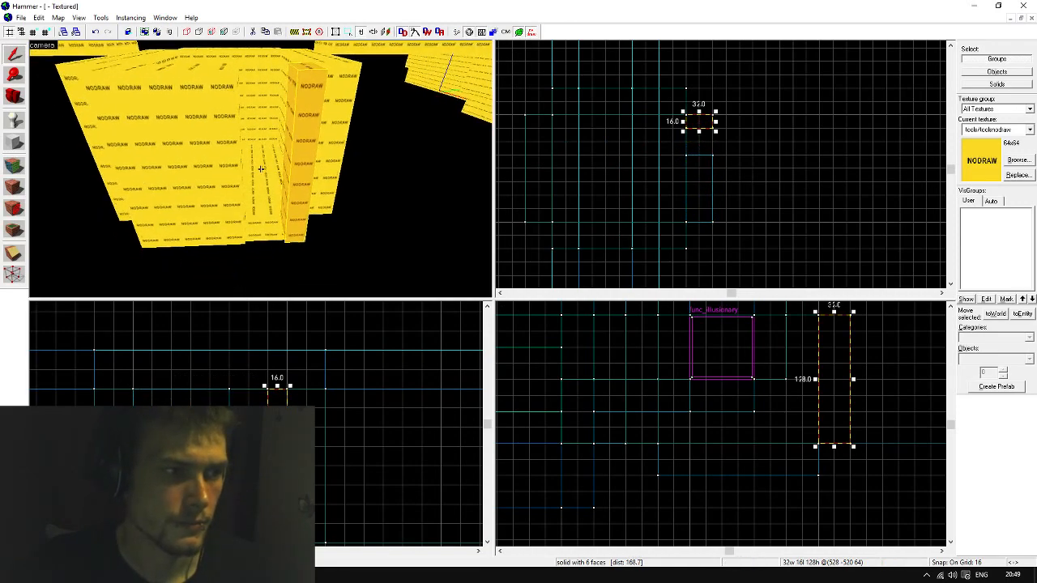
{"action": "key", "text": "z"}
{"action": "key", "text": "ctrl+z"}
{"action": "key", "text": "ctrl+z"}
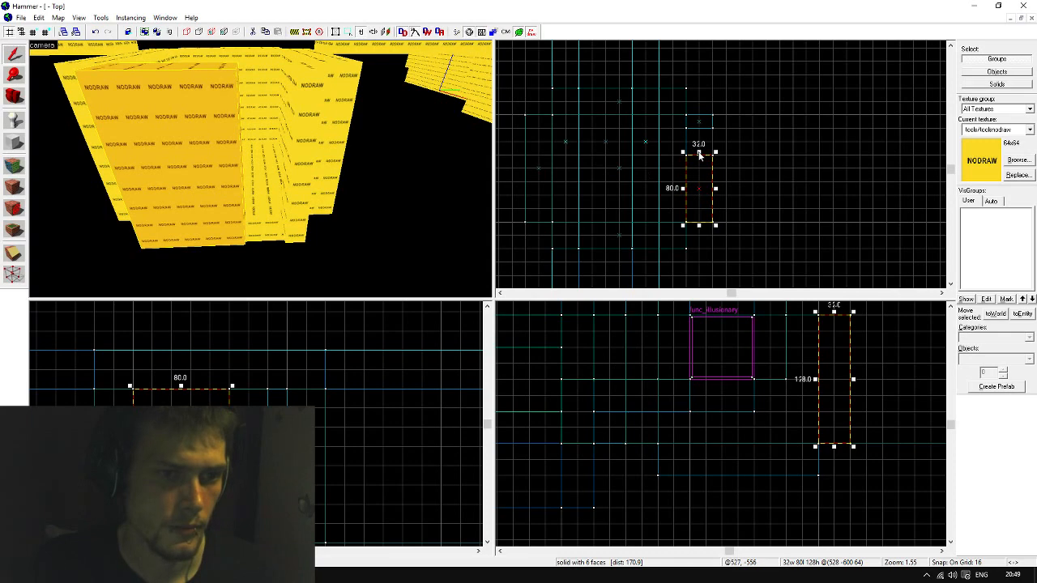
{"action": "left_click_drag", "start_coordinate": [700, 154], "coordinate": [700, 168]}
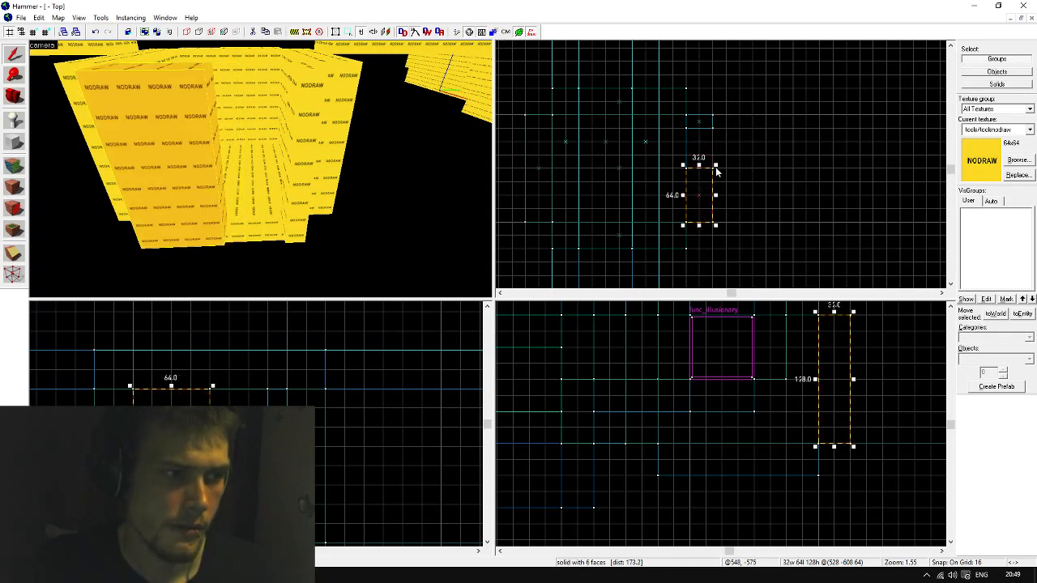
{"action": "mouse_move", "coordinate": [699, 166]}
{"action": "left_mouse_down"}
{"action": "mouse_move", "coordinate": [699, 180]}
{"action": "mouse_move", "coordinate": [704, 159]}
{"action": "left_mouse_up"}
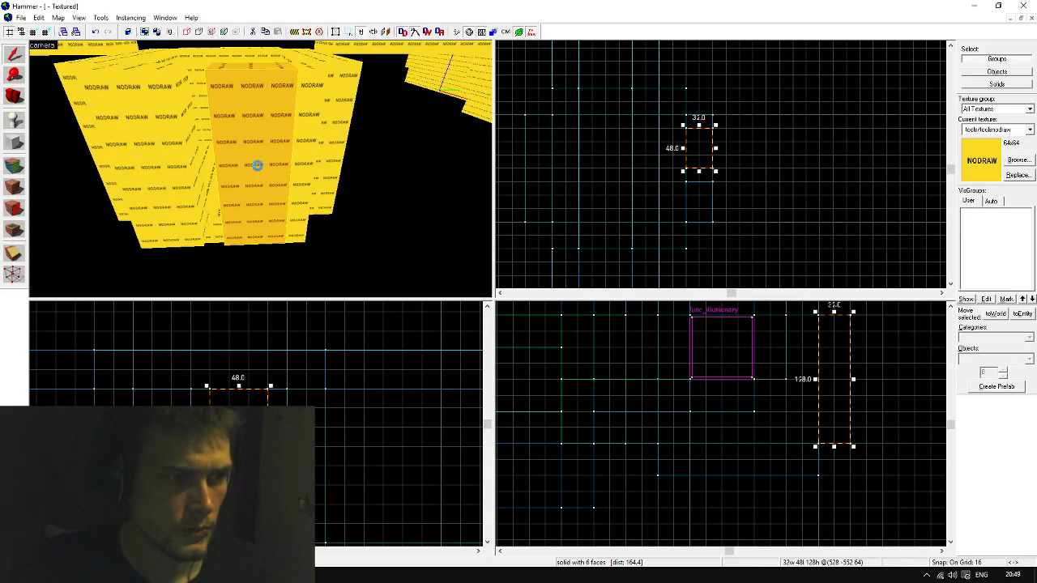
Apply the dev/dev_measuredoor01 texture to the outer face of the block in the doorway
{"action": "key", "text": "shift+a"}
{"action": "left_click", "coordinate": [490, 315]}
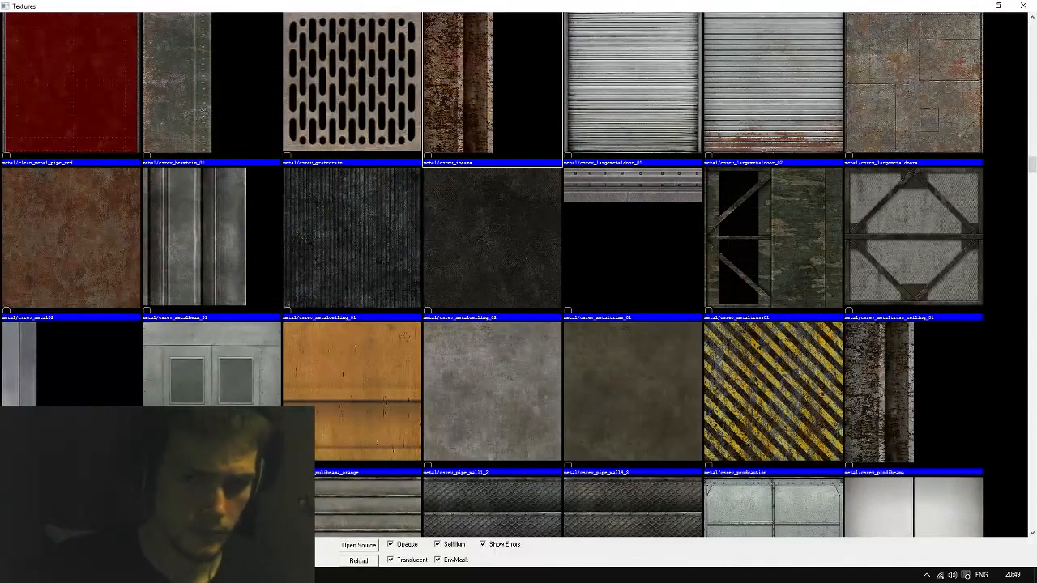
{"action": "type", "text": "door"}
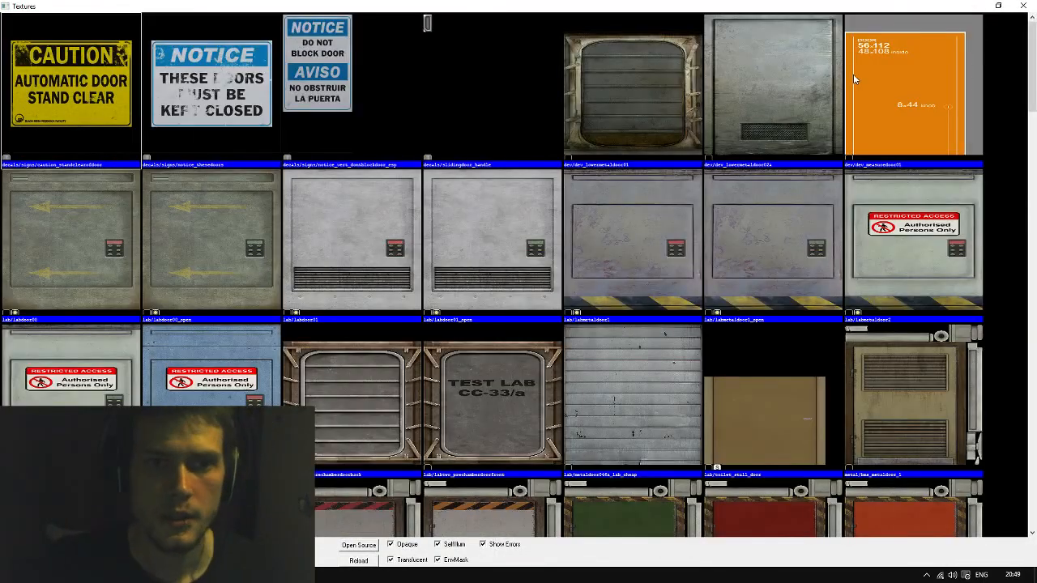
{"action": "double_click", "coordinate": [854, 74]}
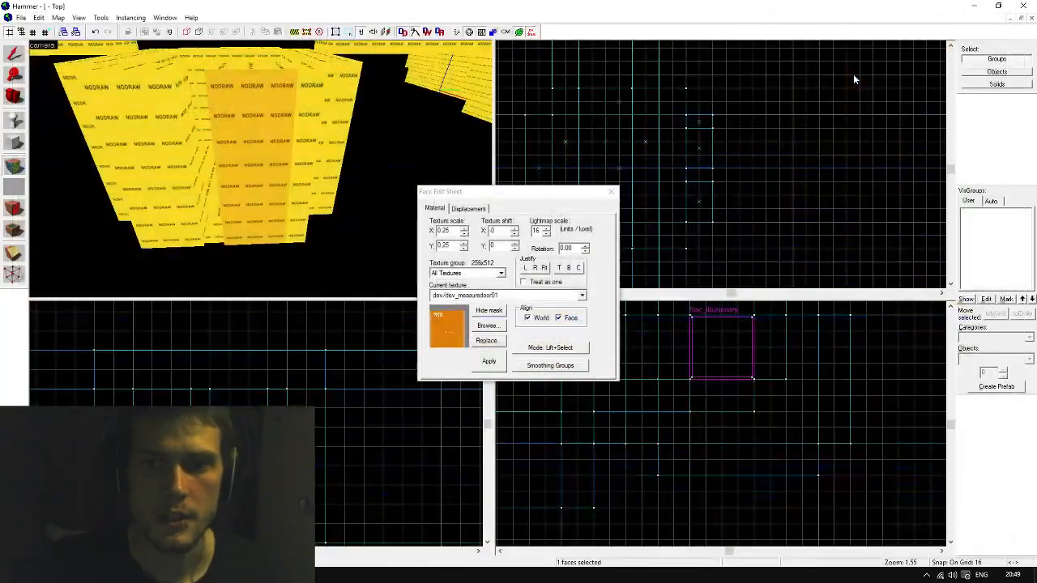
{"action": "left_click", "coordinate": [488, 362]}
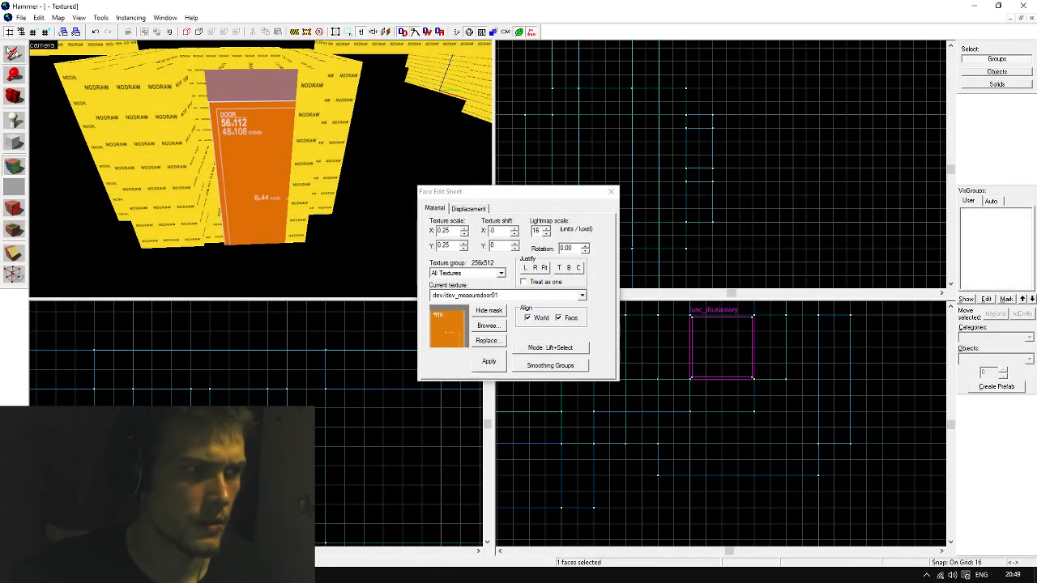
Lengthen the door-textured block to 64 long so it fills the doorway up to the longer wall piece
{"action": "left_click", "coordinate": [13, 51]}
{"action": "left_click", "coordinate": [259, 150]}
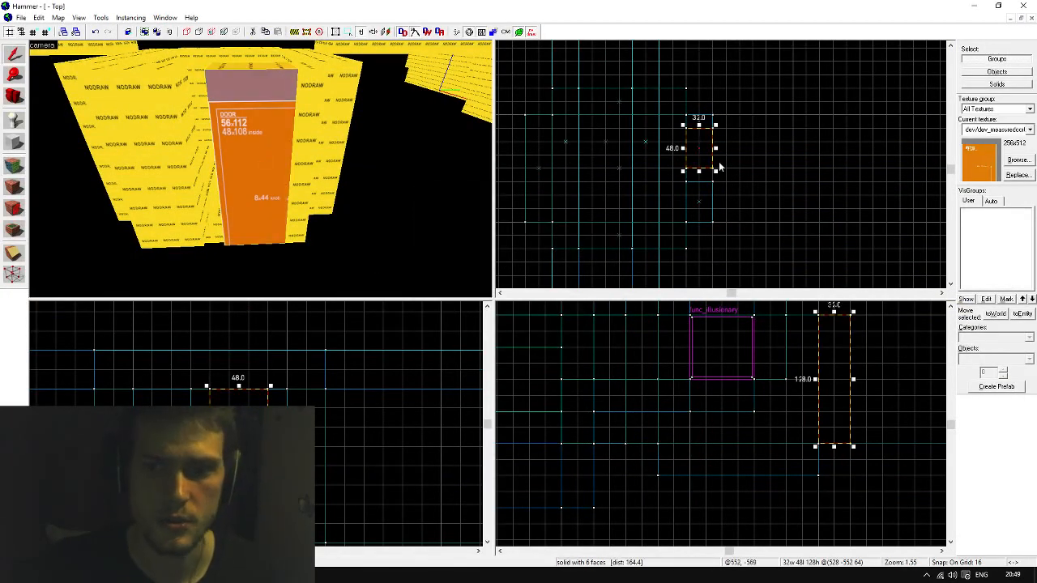
{"action": "scroll", "coordinate": [719, 166], "scroll_direction": "up", "scroll_amount": 2}
{"action": "left_click_drag", "start_coordinate": [693, 174], "coordinate": [693, 187]}
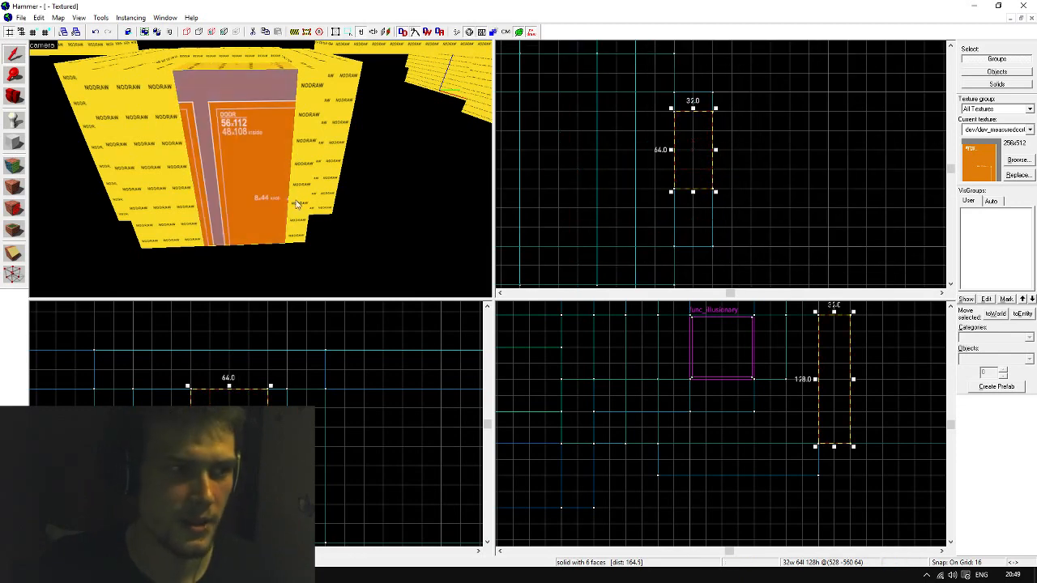
Left-justify the door texture on the block's outer face and leave face editing
{"action": "key", "text": "shift+a"}
{"action": "left_click", "coordinate": [245, 153]}
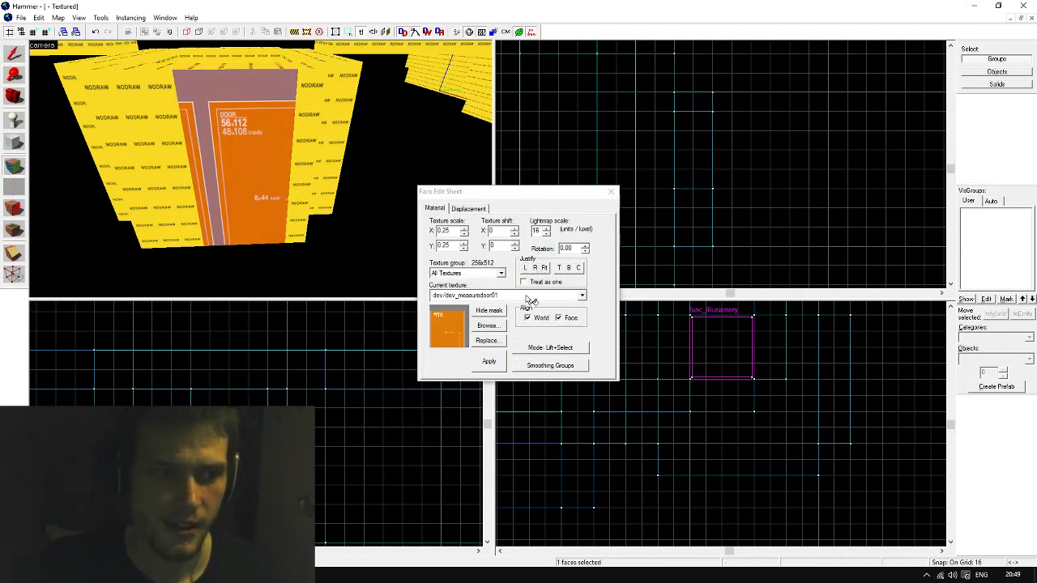
{"action": "left_click", "coordinate": [525, 268]}
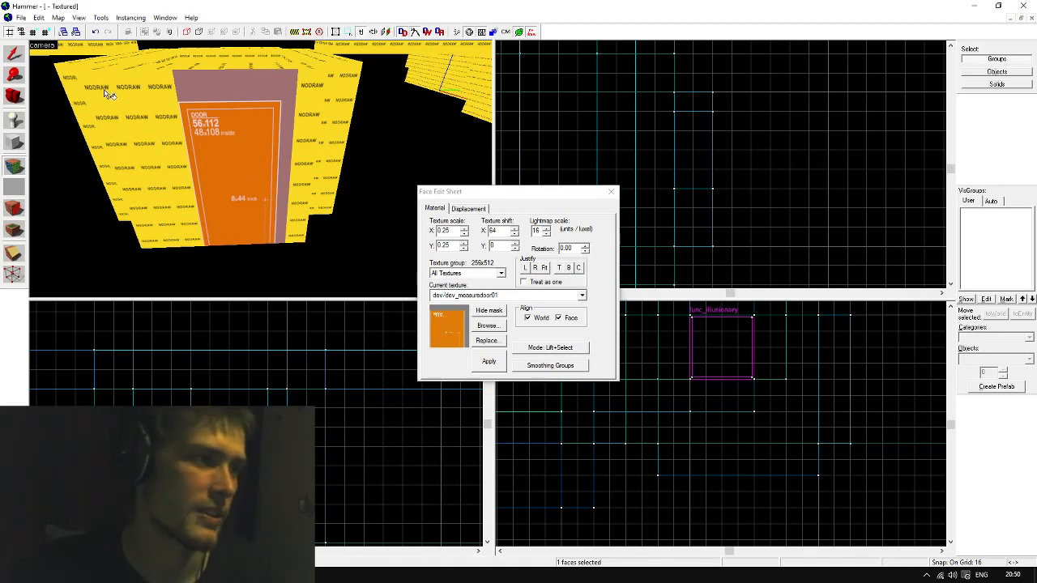
{"action": "key", "text": "shift+s"}
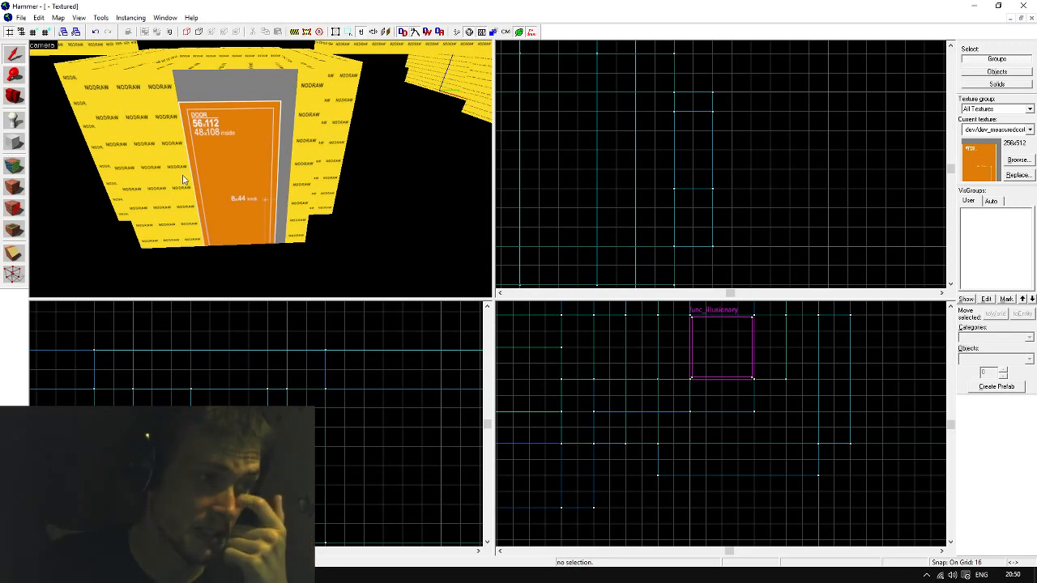
Thin the door block to 16 units from its outer side and check it in the doorway
{"action": "left_click", "coordinate": [211, 154]}
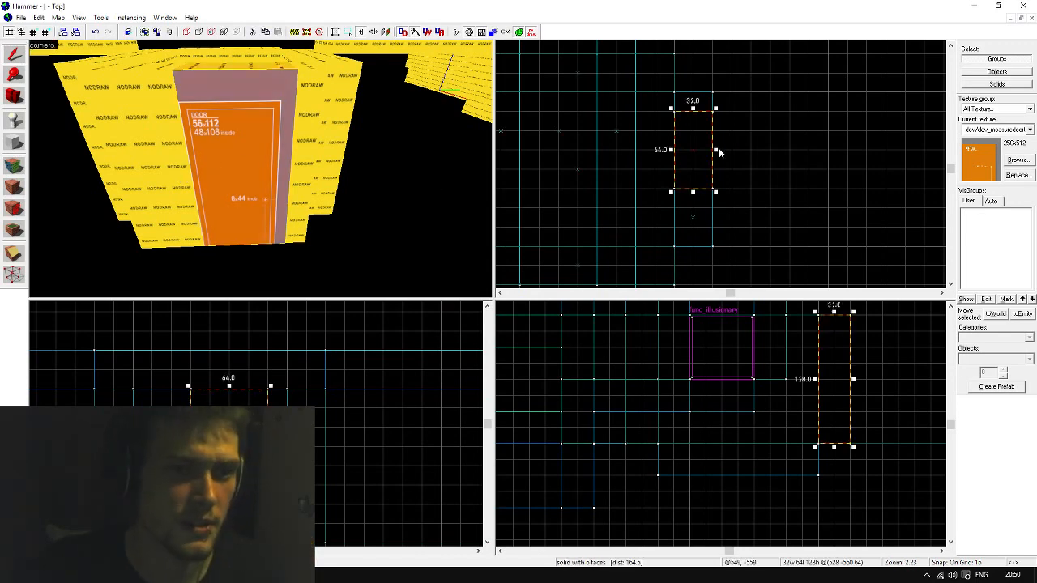
{"action": "left_click_drag", "start_coordinate": [716, 150], "coordinate": [697, 151]}
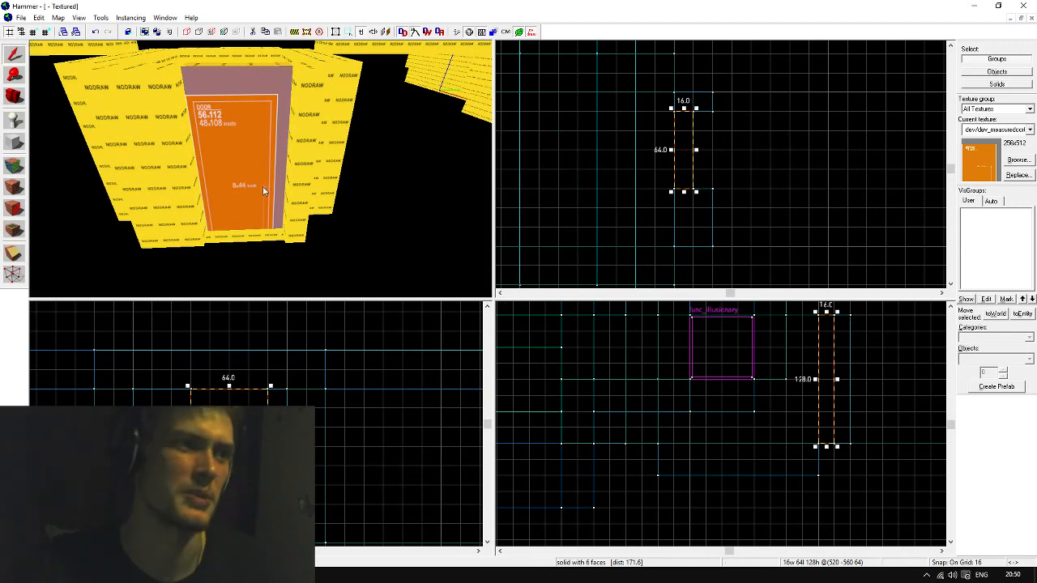
{"action": "key", "text": "z"}
{"action": "key", "text": "w"}
{"action": "key", "text": "s"}
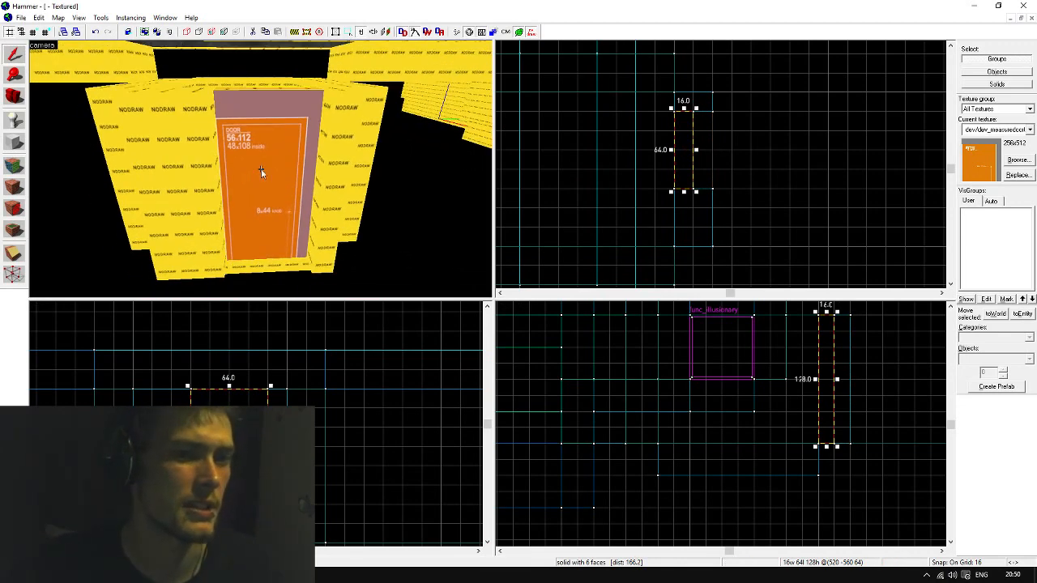
Move the door brush 16 units outward through the frame and reduce its height to 112 units
{"action": "key", "text": "z"}
{"action": "left_click_drag", "start_coordinate": [685, 138], "coordinate": [704, 140]}
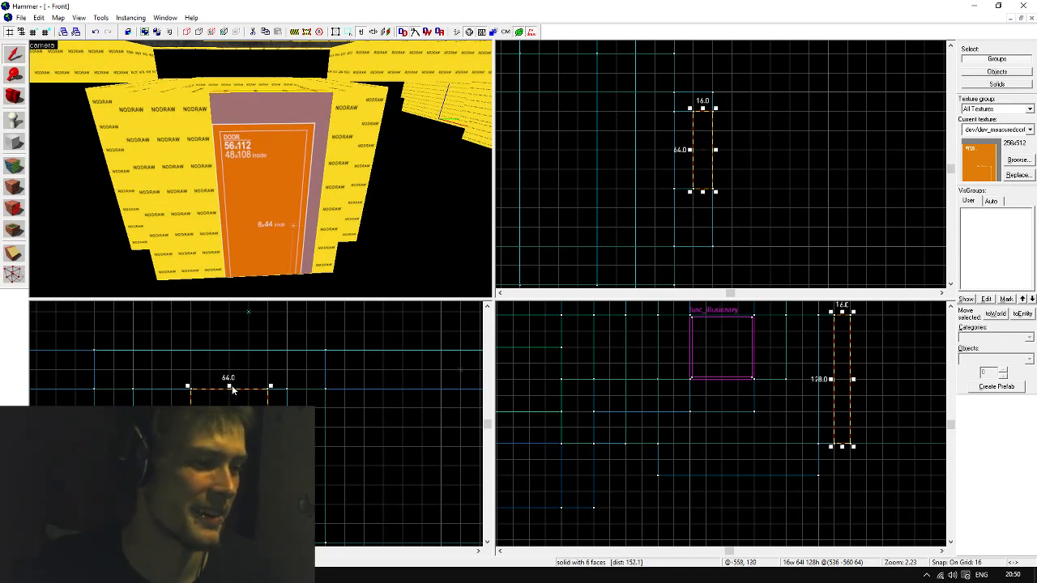
{"action": "left_click_drag", "start_coordinate": [228, 386], "coordinate": [228, 404]}
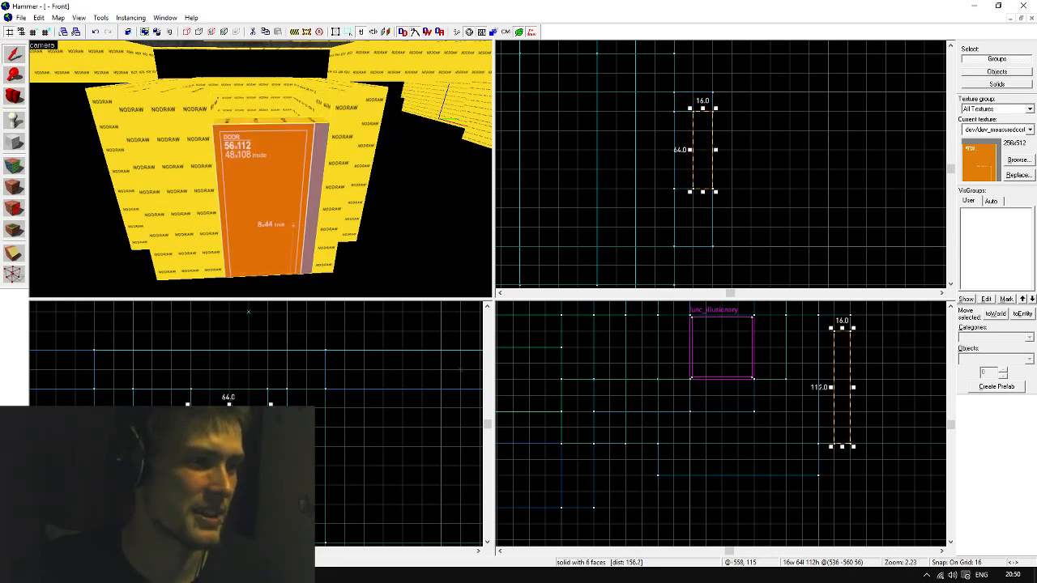
On an 8-unit grid, narrow the door brush to 56 units and extend the adjoining wall block to meet its edge
{"action": "left_click_drag", "start_coordinate": [704, 108], "coordinate": [702, 148]}
{"action": "key", "text": "["}
{"action": "key", "text": "Escape"}
{"action": "left_click", "coordinate": [694, 103]}
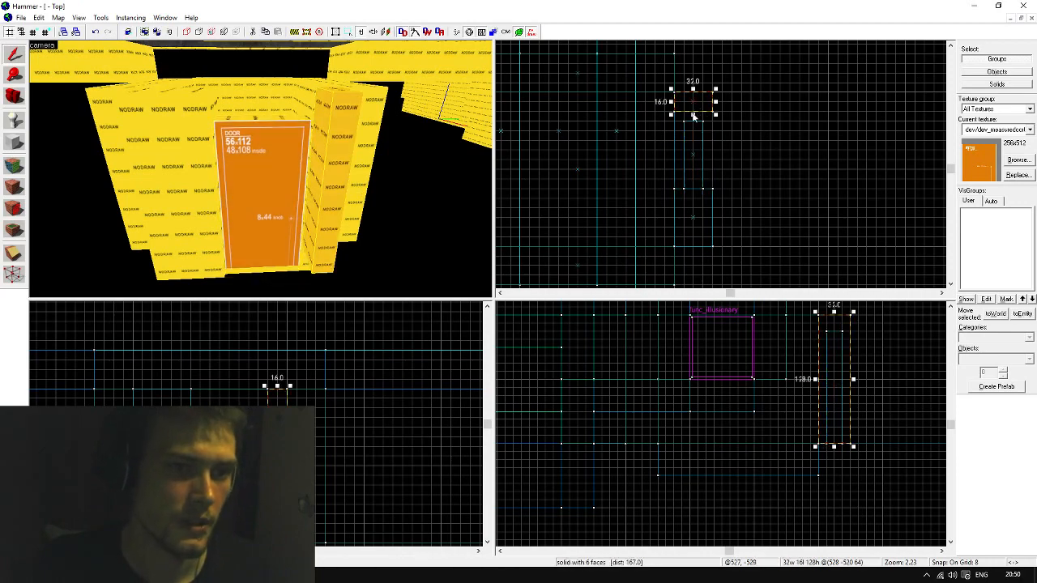
{"action": "key", "text": "Escape"}
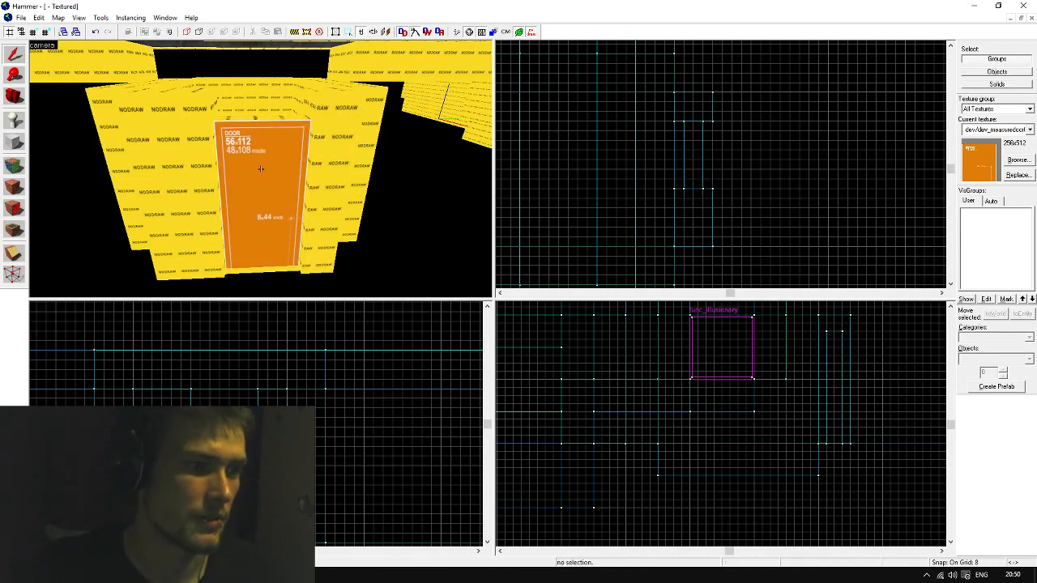
Fill the floor gap beneath the doorway with a nodraw-textured block matching the floor brush's thickness
{"action": "key", "text": "w"}
{"action": "key", "text": "a"}
{"action": "key", "text": "s"}
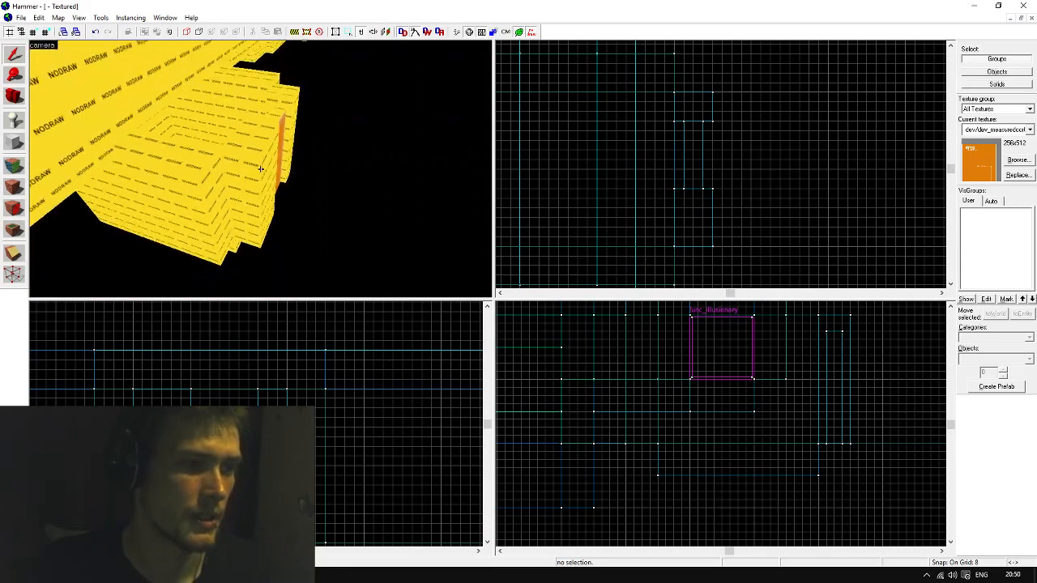
{"action": "key", "text": "w"}
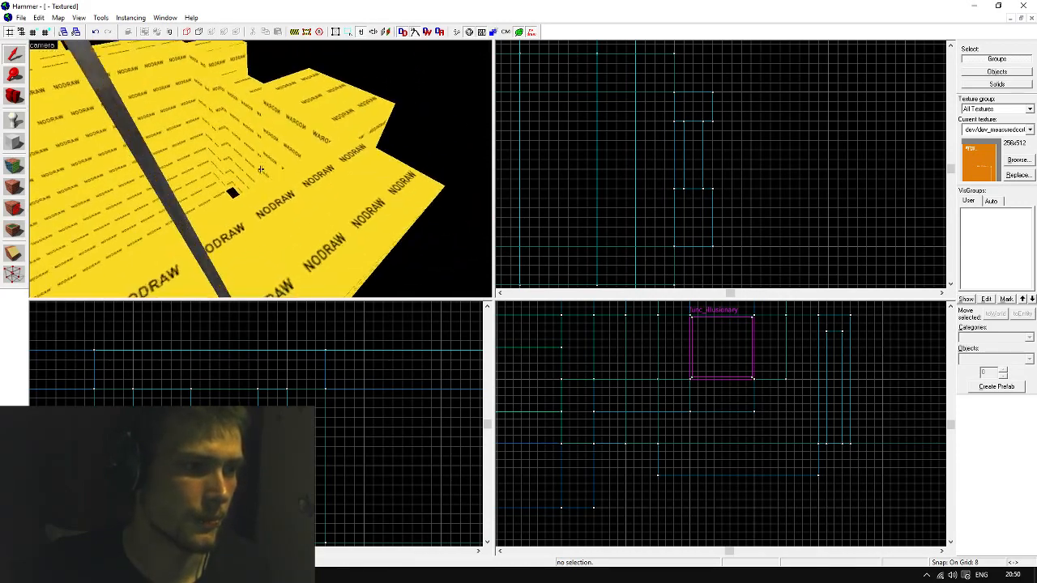
{"action": "left_click", "coordinate": [261, 168]}
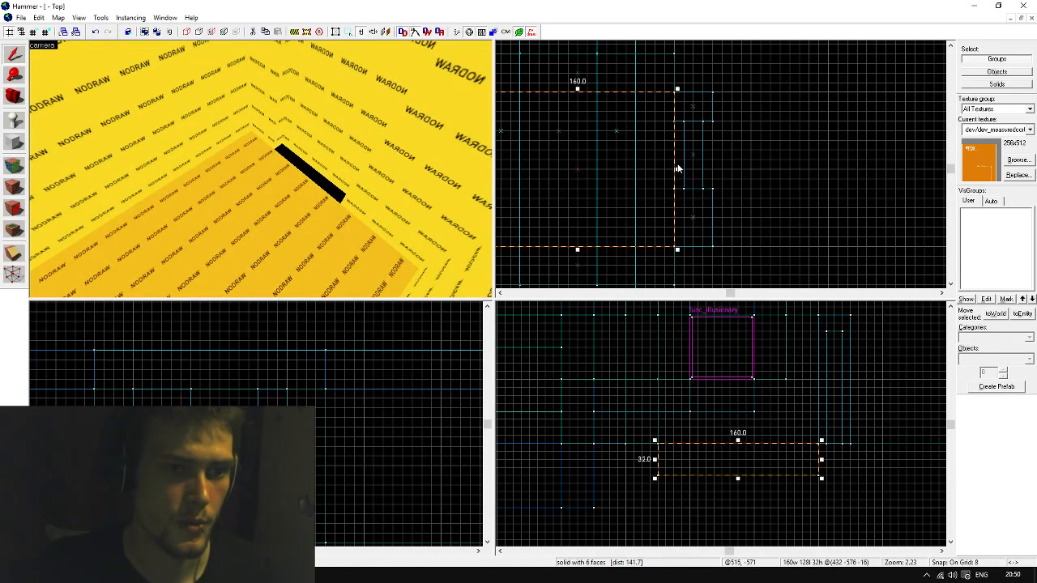
{"action": "left_click", "coordinate": [995, 130]}
{"action": "left_click", "coordinate": [995, 186]}
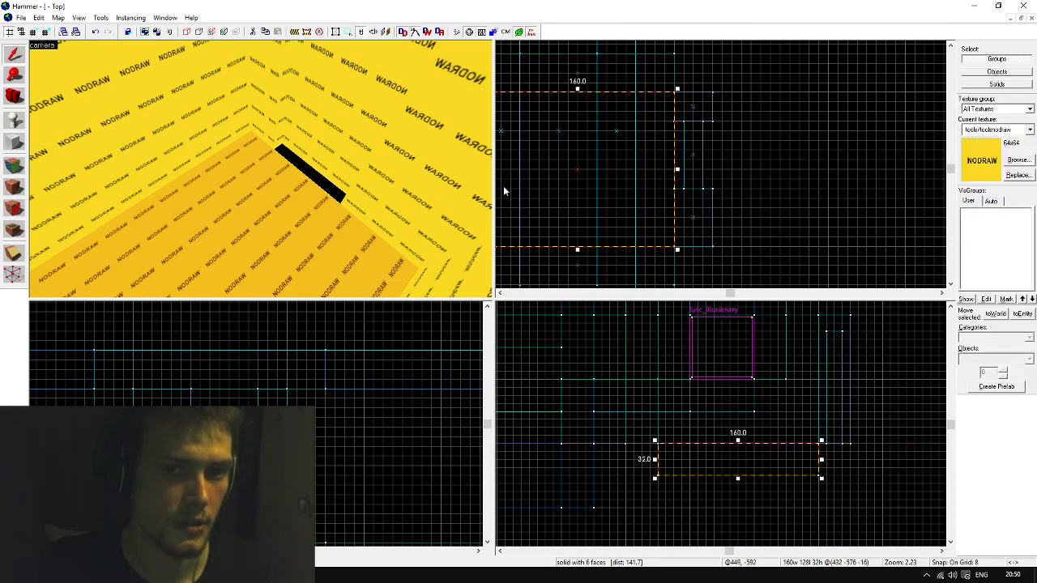
{"action": "key", "text": "shift+b"}
{"action": "left_click_drag", "start_coordinate": [674, 120], "coordinate": [715, 192]}
{"action": "key", "text": "Return"}
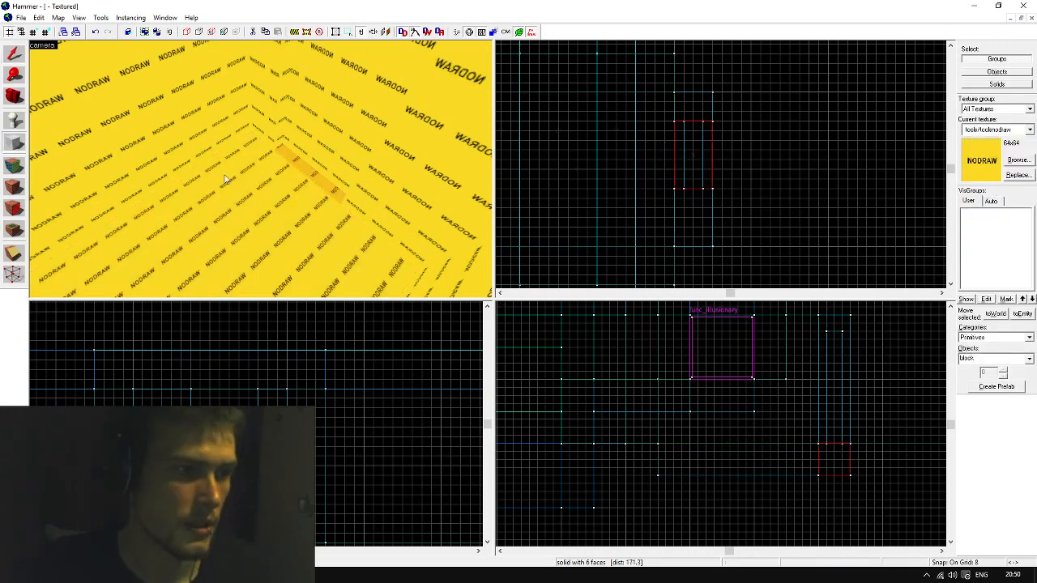
Select the room's floor face for texture editing and open the texture browser
{"action": "key", "text": "shift+a"}
{"action": "left_click", "coordinate": [253, 193]}
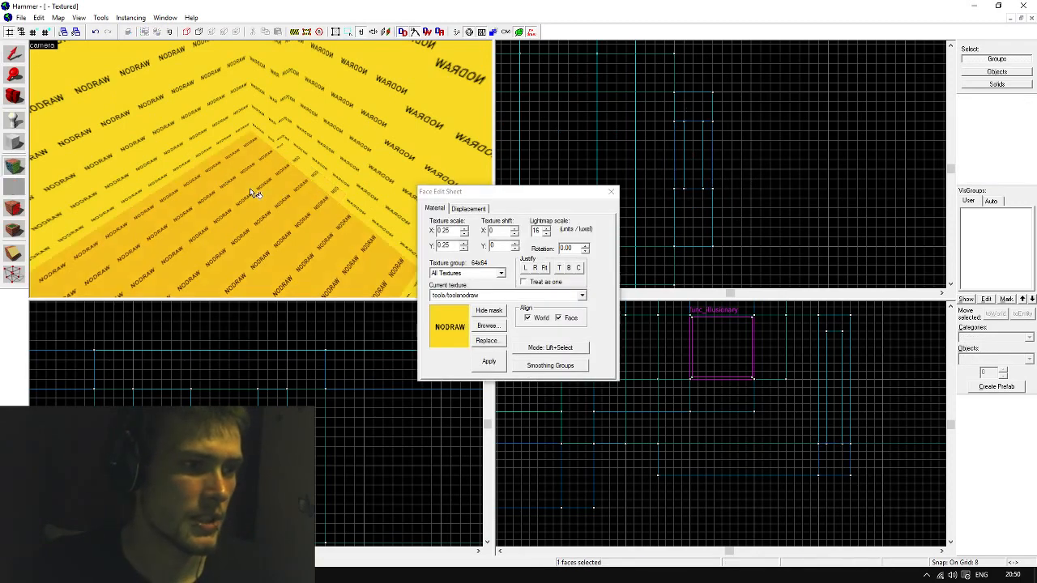
{"action": "left_click", "coordinate": [487, 327]}
{"action": "type", "text": "floor"}
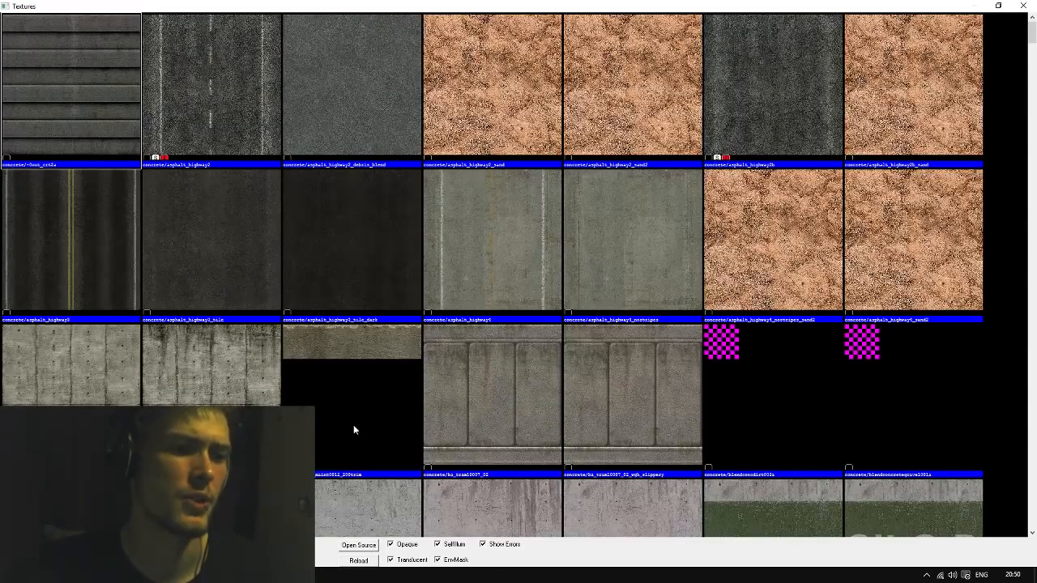
Examine the concrete textures for a material suitable for the room's floor
{"action": "left_click", "coordinate": [493, 242]}
{"action": "scroll", "coordinate": [498, 315], "scroll_direction": "down", "scroll_amount": 3}
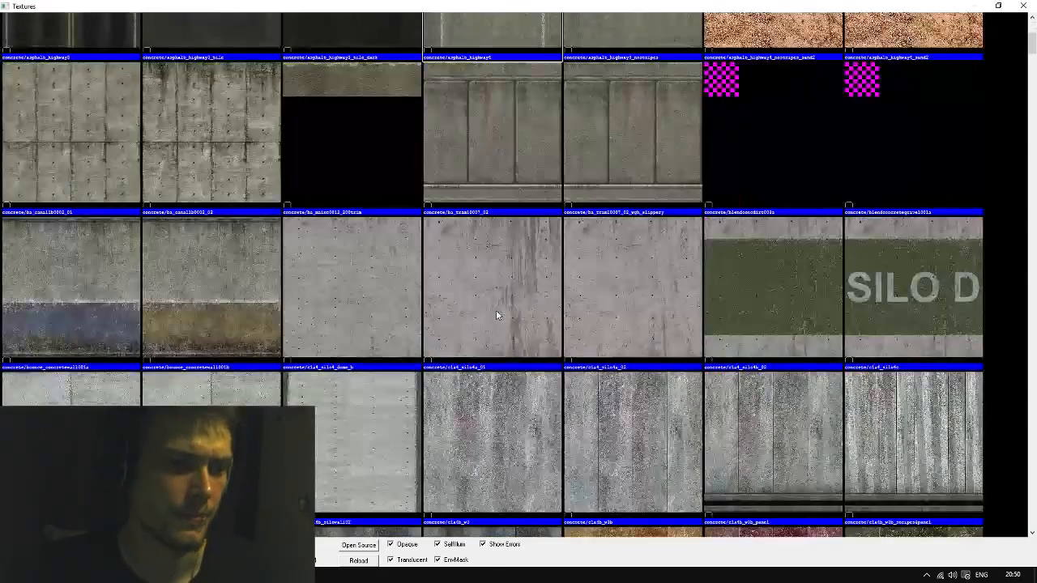
{"action": "scroll", "coordinate": [498, 315], "scroll_direction": "down", "scroll_amount": 3}
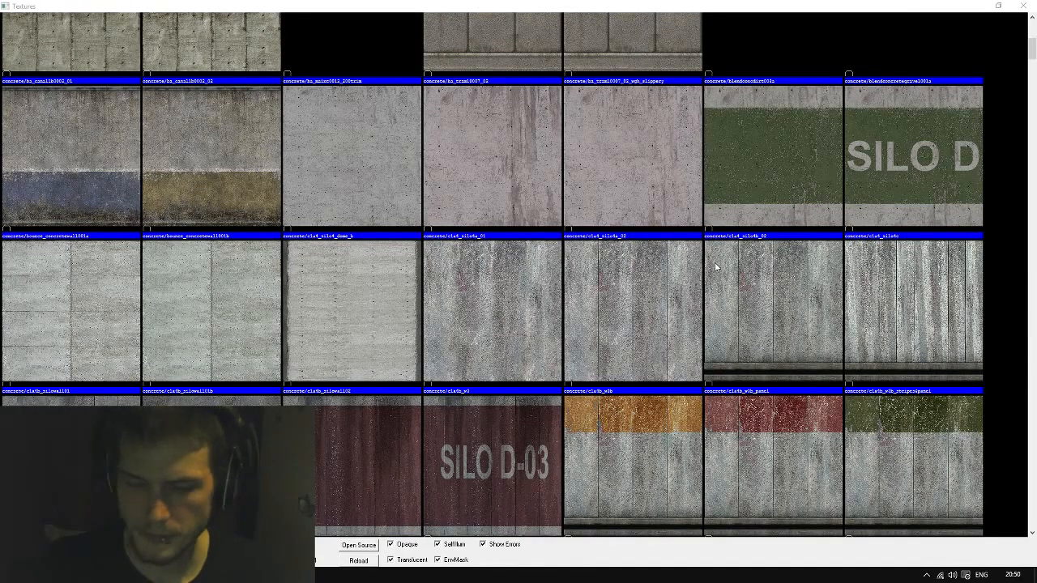
{"action": "scroll", "coordinate": [595, 352], "scroll_direction": "down", "scroll_amount": 3}
{"action": "scroll", "coordinate": [498, 330], "scroll_direction": "down", "scroll_amount": 6}
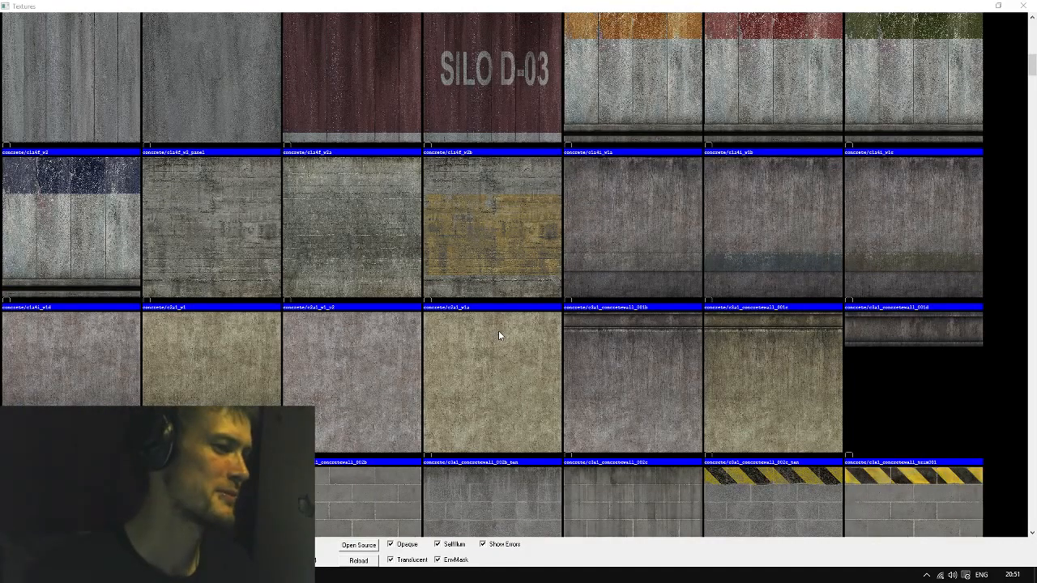
{"action": "left_click", "coordinate": [466, 402]}
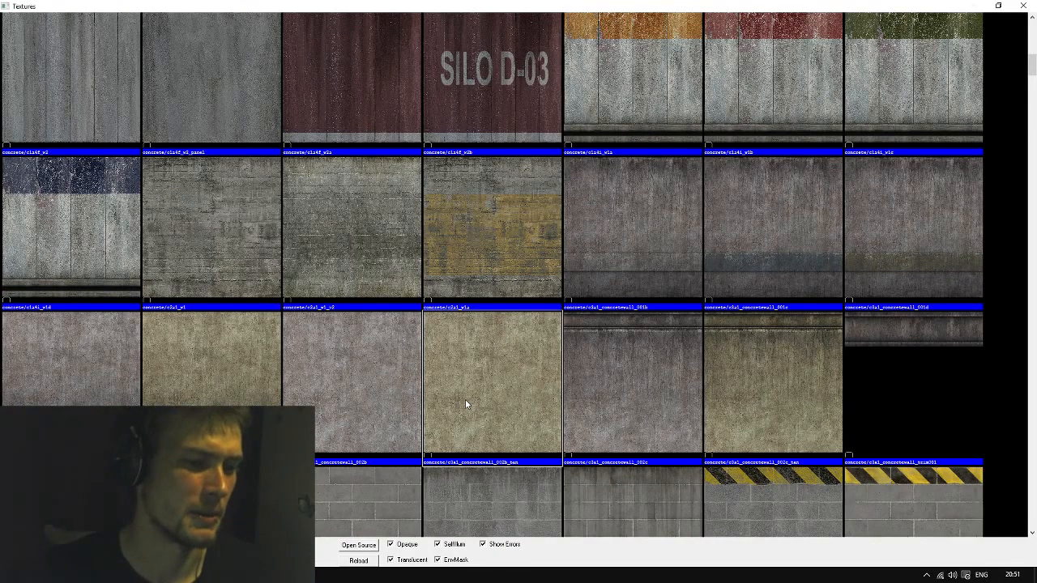
{"action": "scroll", "coordinate": [468, 417], "scroll_direction": "down", "scroll_amount": 15}
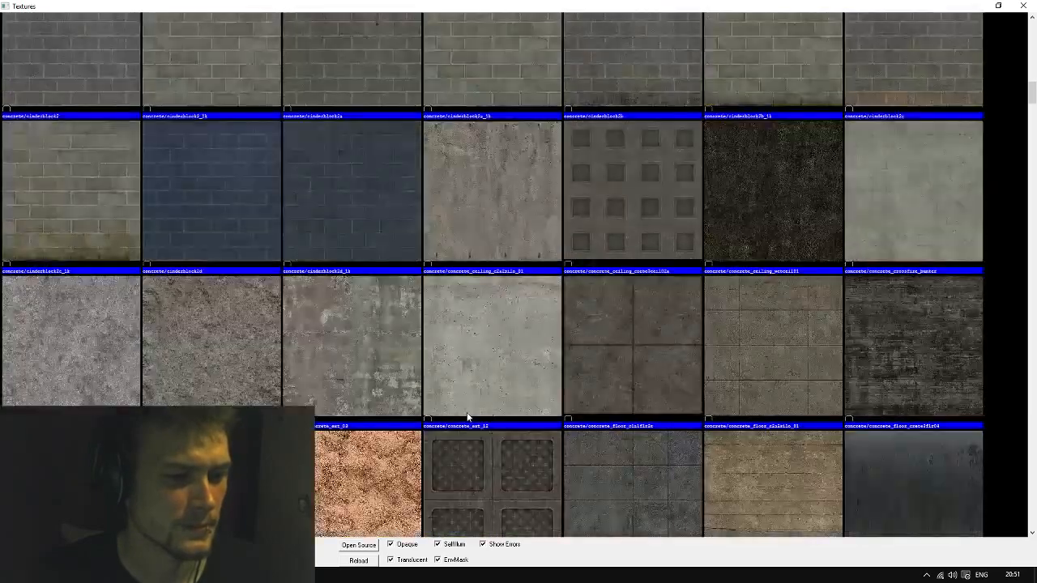
{"action": "scroll", "coordinate": [467, 417], "scroll_direction": "down", "scroll_amount": 10}
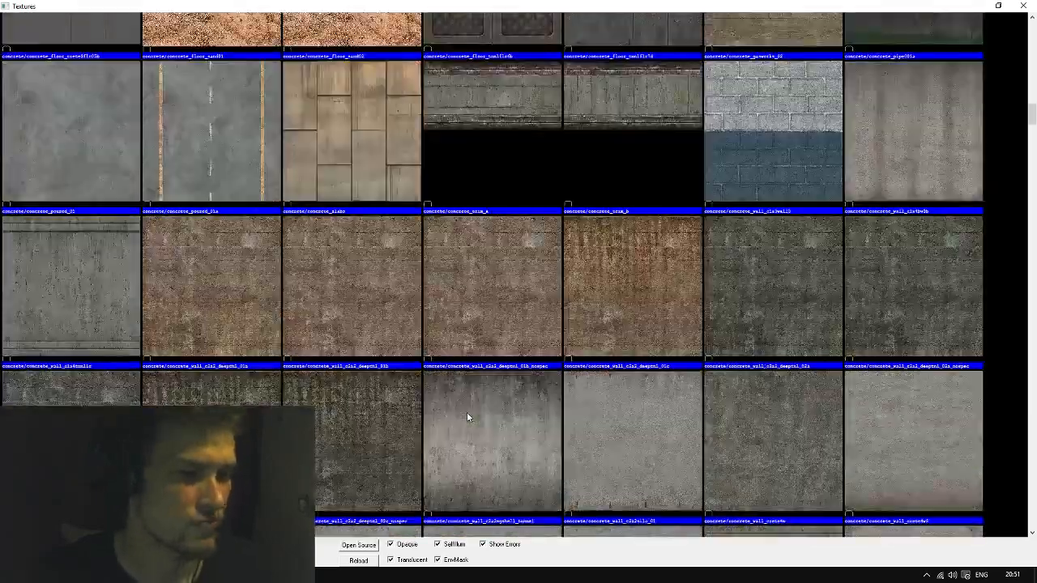
{"action": "scroll", "coordinate": [467, 414], "scroll_direction": "down", "scroll_amount": 12}
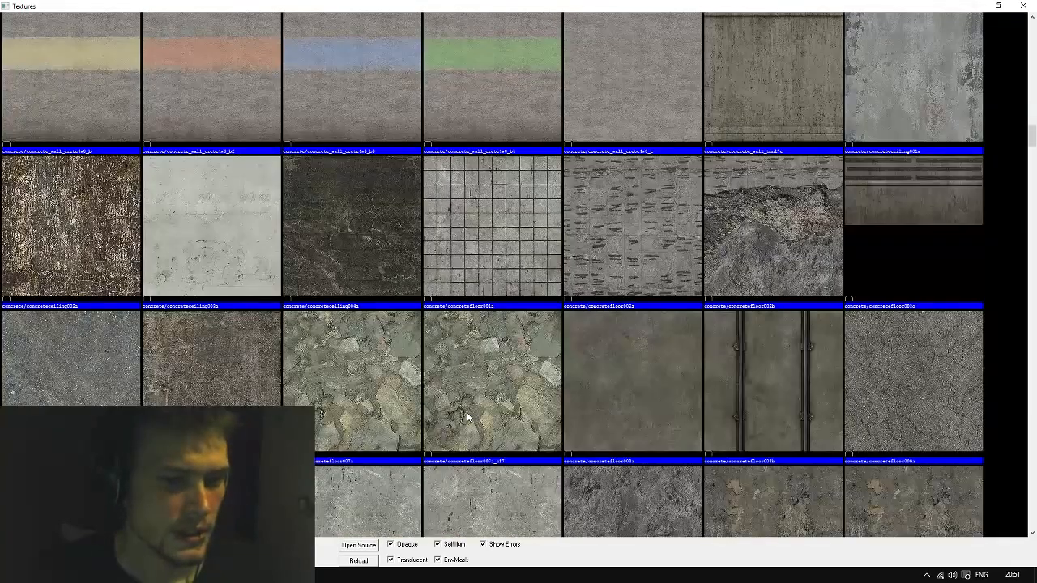
{"action": "scroll", "coordinate": [467, 417], "scroll_direction": "down", "scroll_amount": 12}
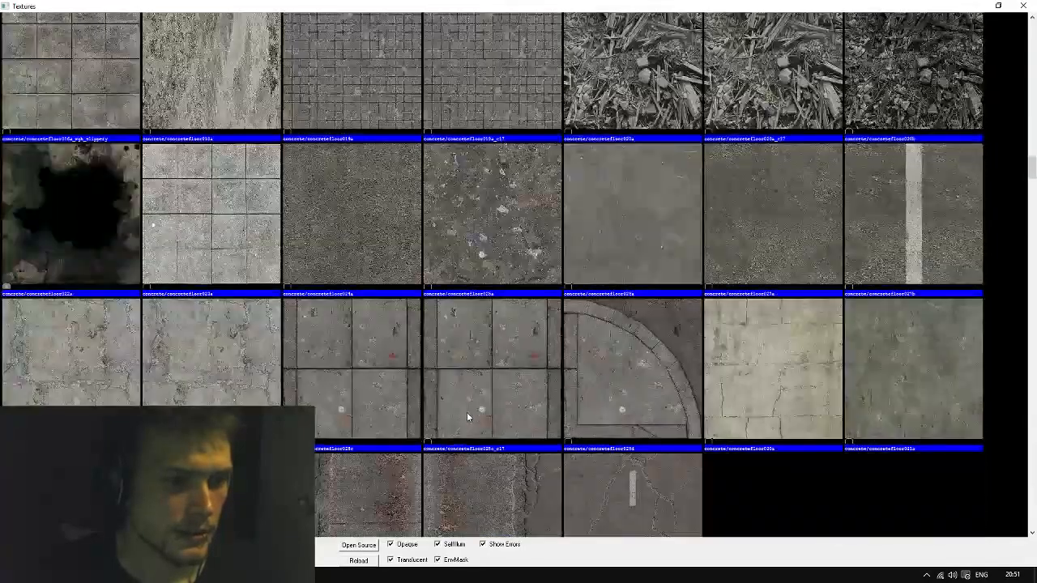
{"action": "scroll", "coordinate": [467, 415], "scroll_direction": "down", "scroll_amount": 12}
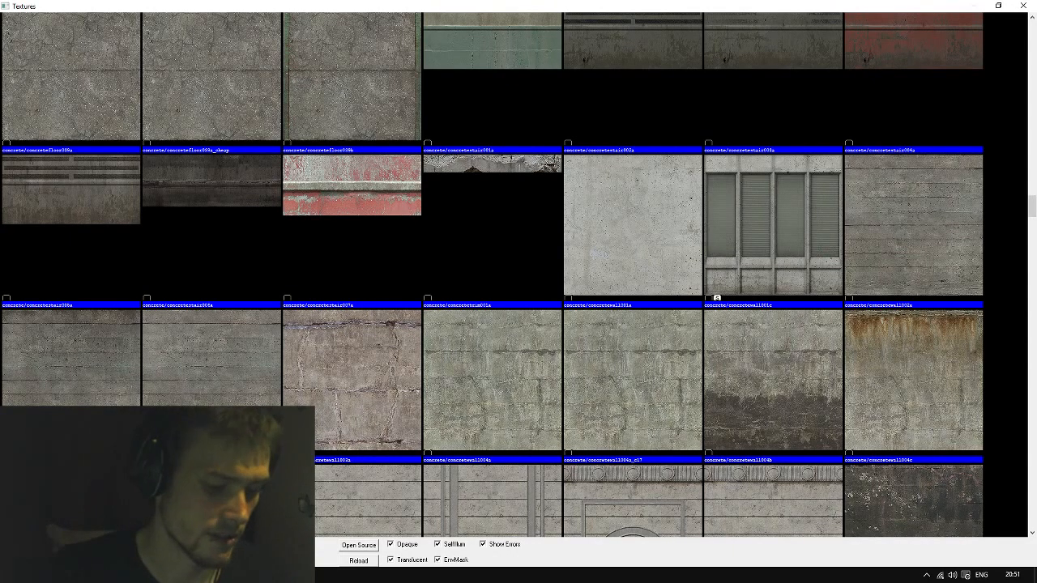
Filter the textures by "floor" and compare the concrete, metal, tile and wood floor materials
{"action": "type", "text": "floor"}
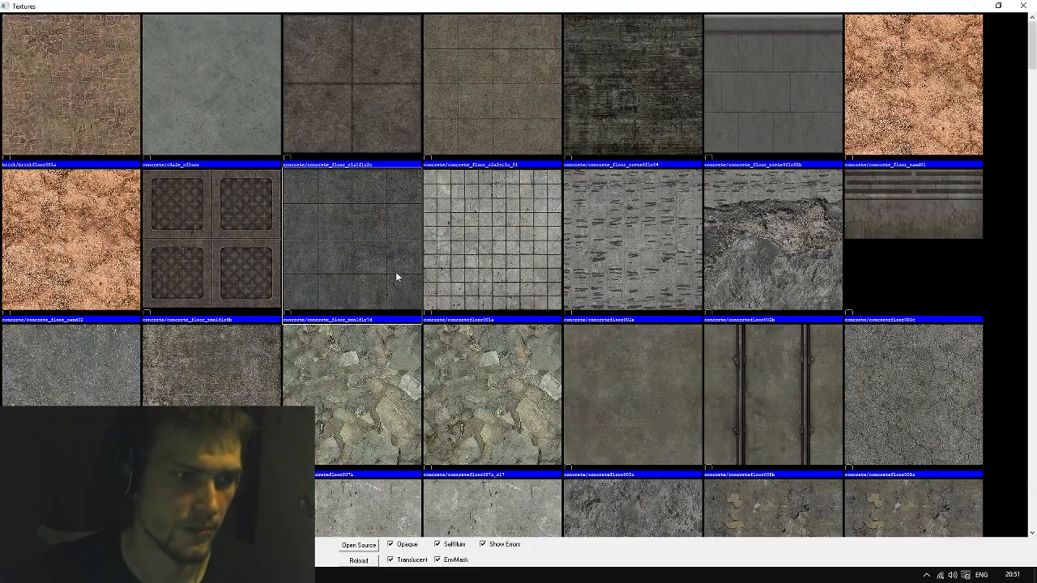
{"action": "scroll", "coordinate": [396, 275], "scroll_direction": "down", "scroll_amount": 10}
{"action": "scroll", "coordinate": [396, 278], "scroll_direction": "down", "scroll_amount": 10}
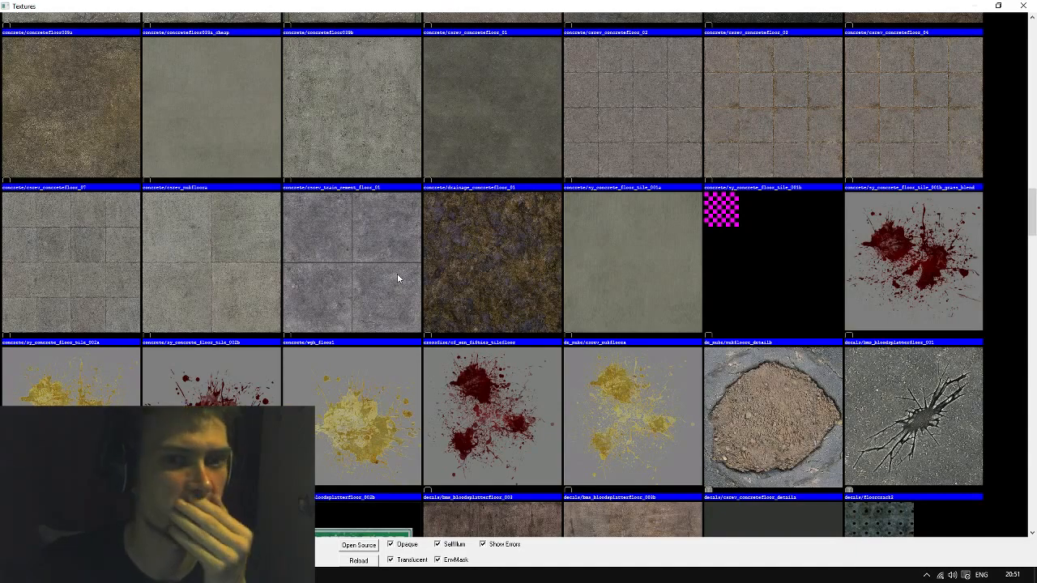
{"action": "scroll", "coordinate": [397, 274], "scroll_direction": "down", "scroll_amount": 5}
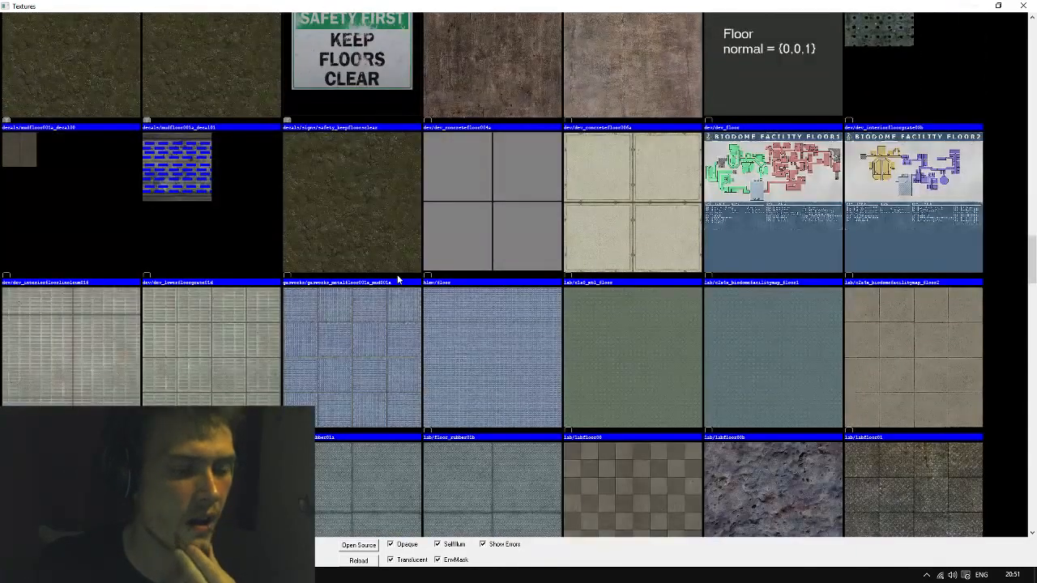
{"action": "scroll", "coordinate": [397, 275], "scroll_direction": "down", "scroll_amount": 7}
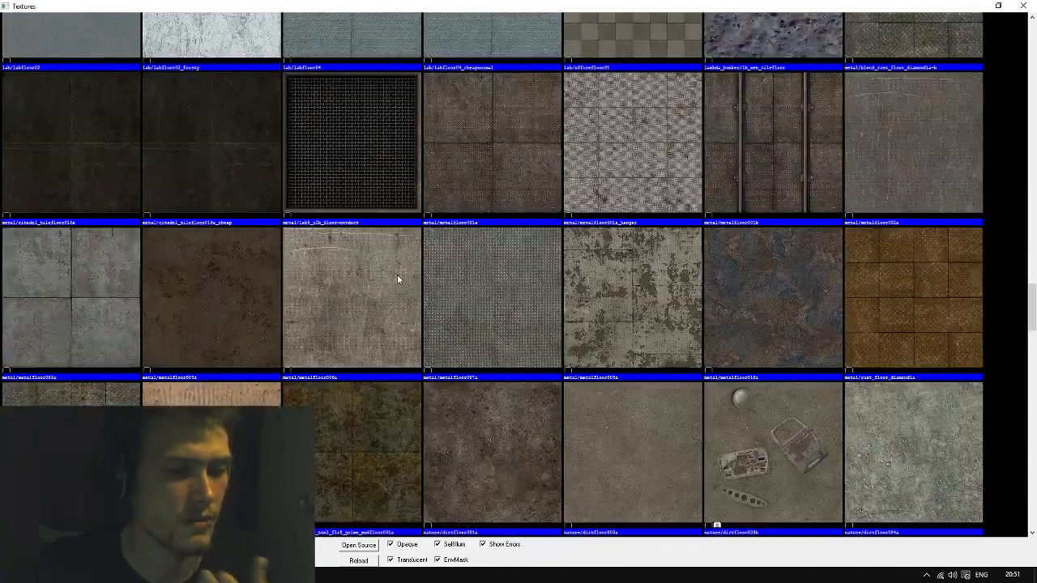
{"action": "scroll", "coordinate": [397, 275], "scroll_direction": "down", "scroll_amount": 4}
{"action": "scroll", "coordinate": [399, 322], "scroll_direction": "down", "scroll_amount": 3}
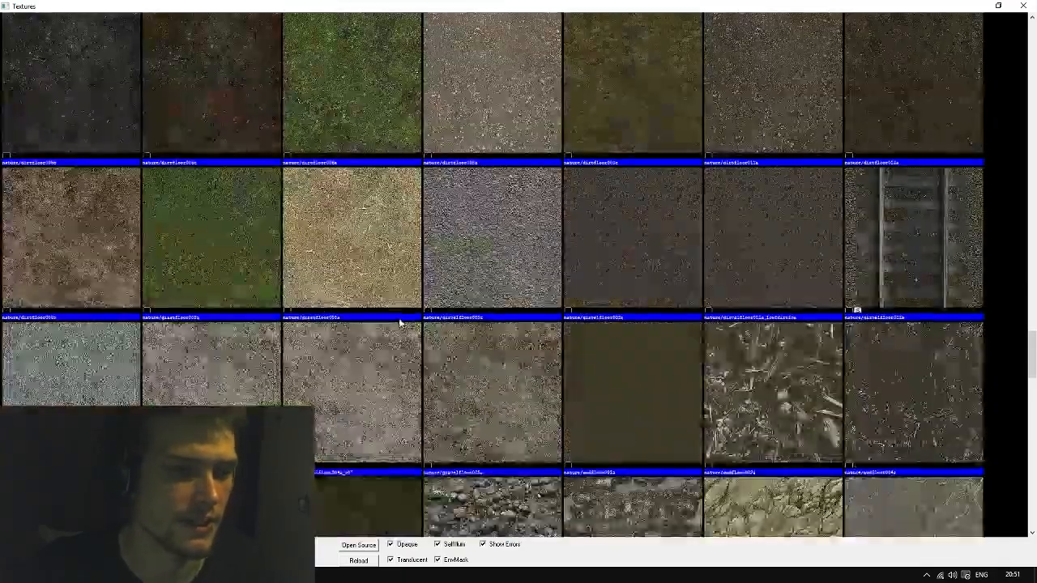
{"action": "scroll", "coordinate": [400, 323], "scroll_direction": "down", "scroll_amount": 3}
{"action": "scroll", "coordinate": [400, 323], "scroll_direction": "down", "scroll_amount": 3}
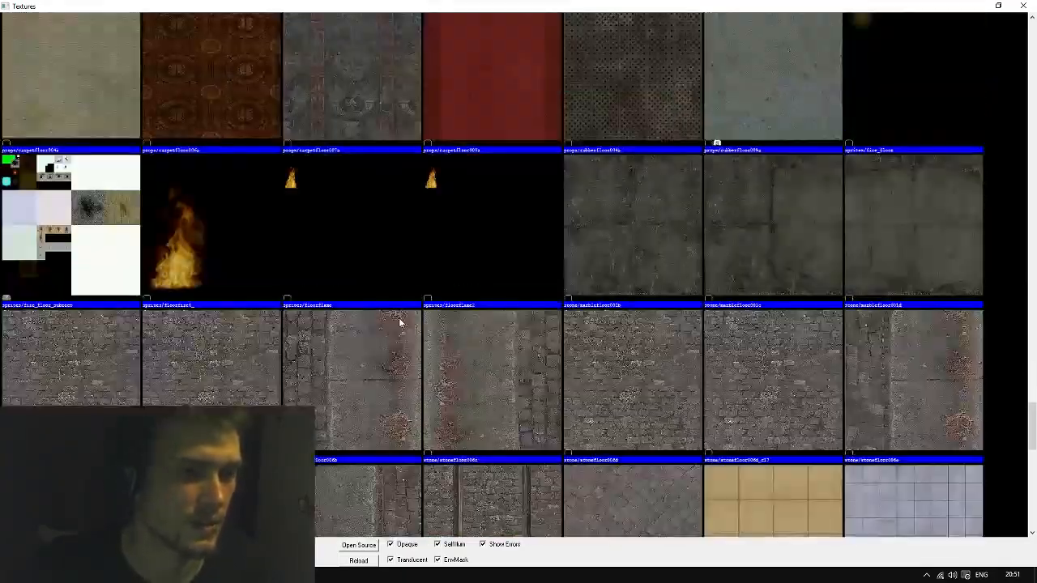
{"action": "scroll", "coordinate": [400, 322], "scroll_direction": "down", "scroll_amount": 3}
{"action": "scroll", "coordinate": [400, 322], "scroll_direction": "down", "scroll_amount": 2}
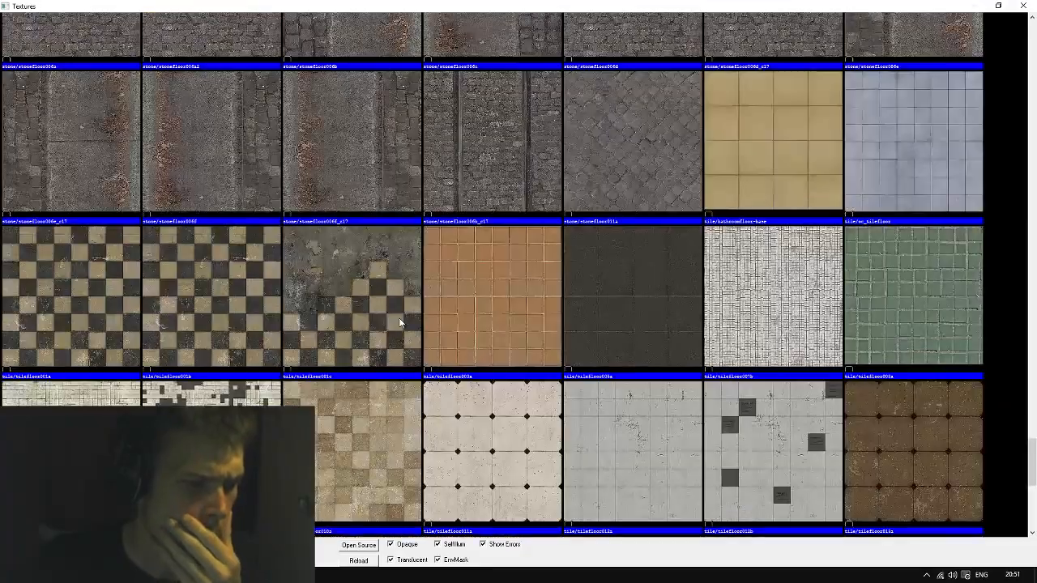
{"action": "scroll", "coordinate": [399, 322], "scroll_direction": "down", "scroll_amount": 6}
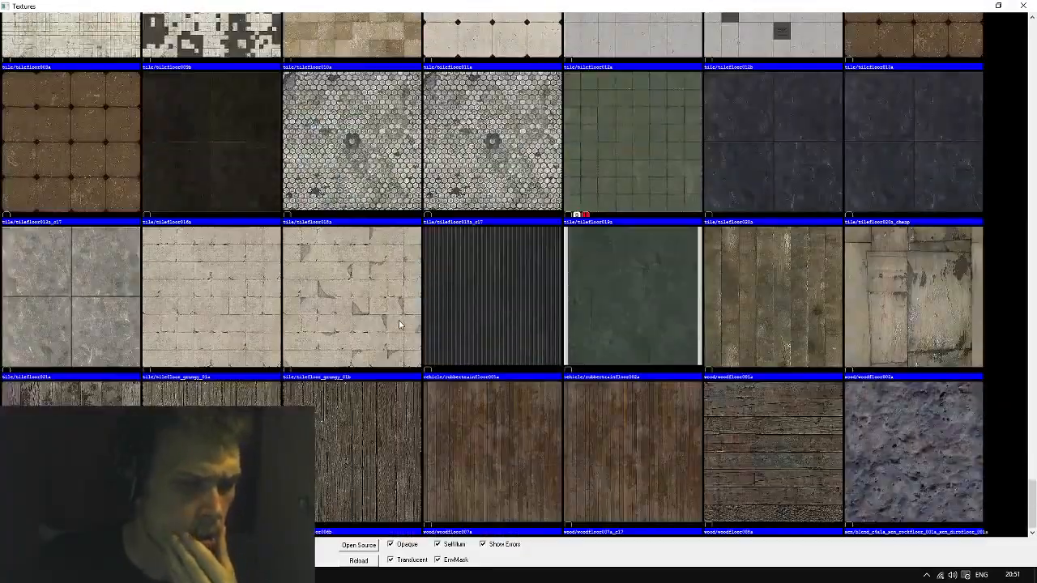
{"action": "scroll", "coordinate": [399, 326], "scroll_direction": "up", "scroll_amount": 20}
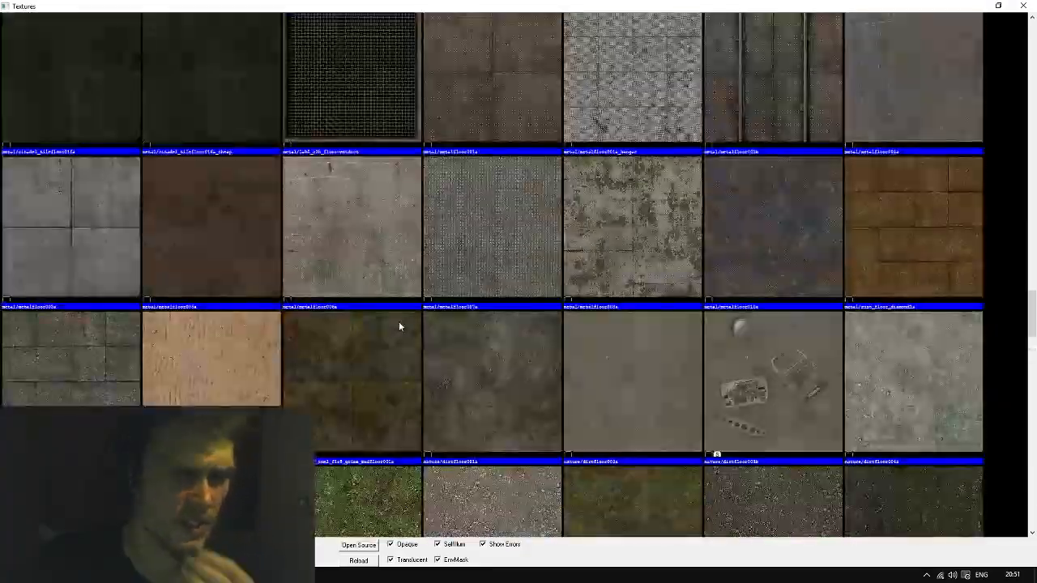
{"action": "scroll", "coordinate": [399, 326], "scroll_direction": "up", "scroll_amount": 10}
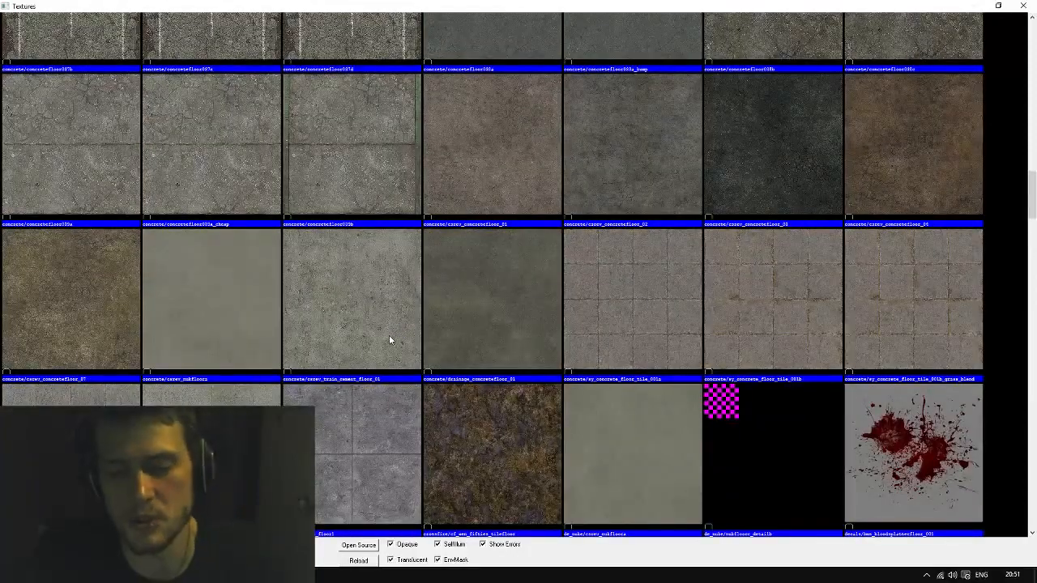
{"action": "scroll", "coordinate": [438, 322], "scroll_direction": "up", "scroll_amount": 3}
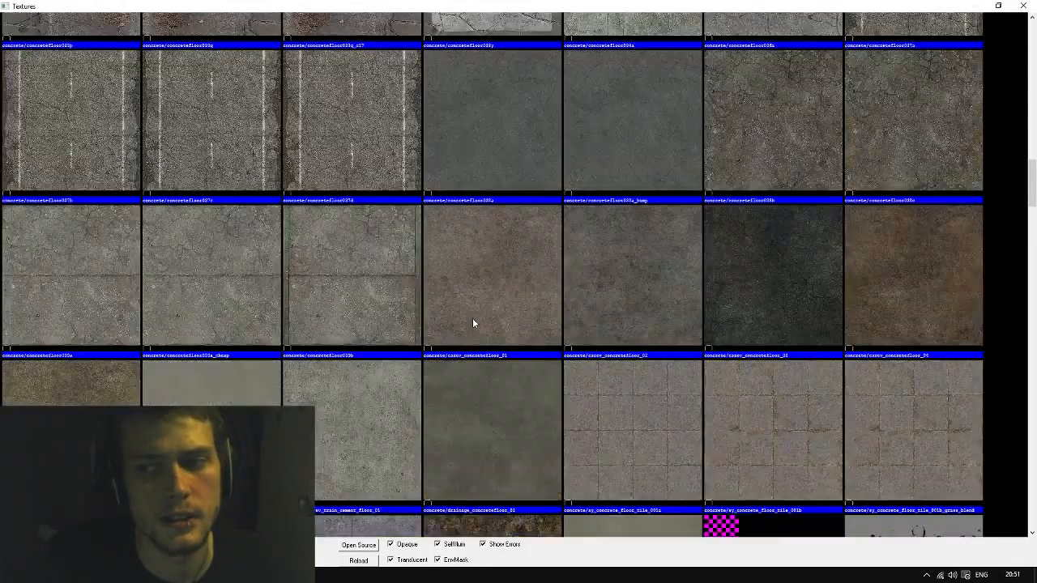
Apply the concrete/csrev_concretefloor_02 texture to the room's floor face
{"action": "double_click", "coordinate": [625, 274]}
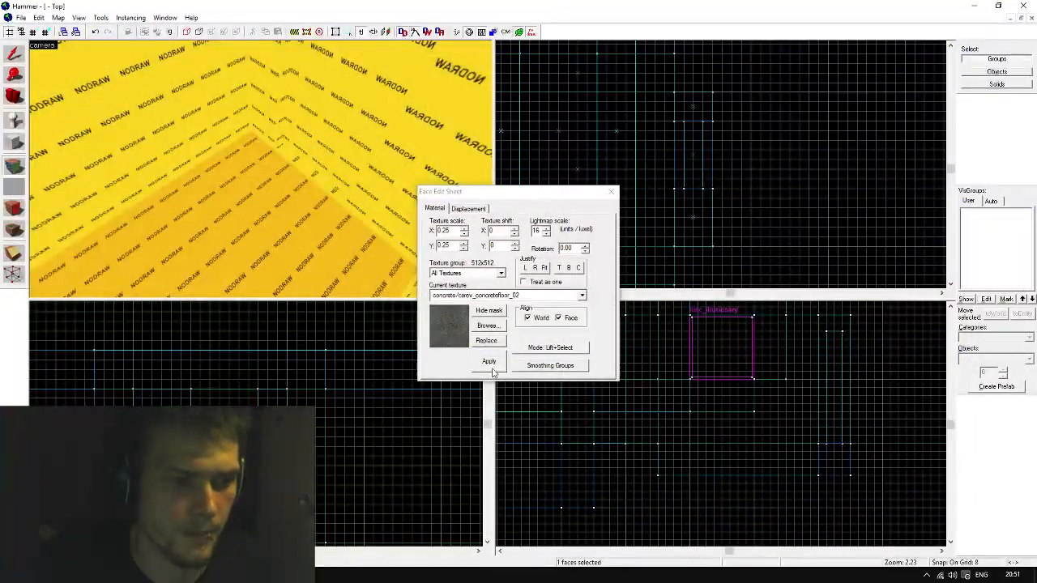
{"action": "left_click", "coordinate": [261, 168]}
{"action": "key", "text": "s"}
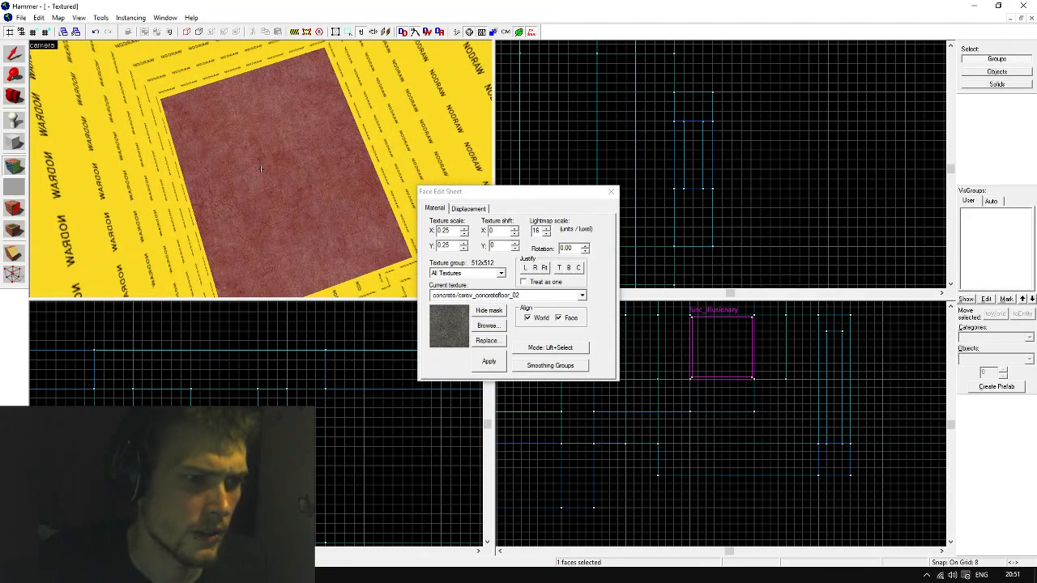
{"action": "key", "text": "z"}
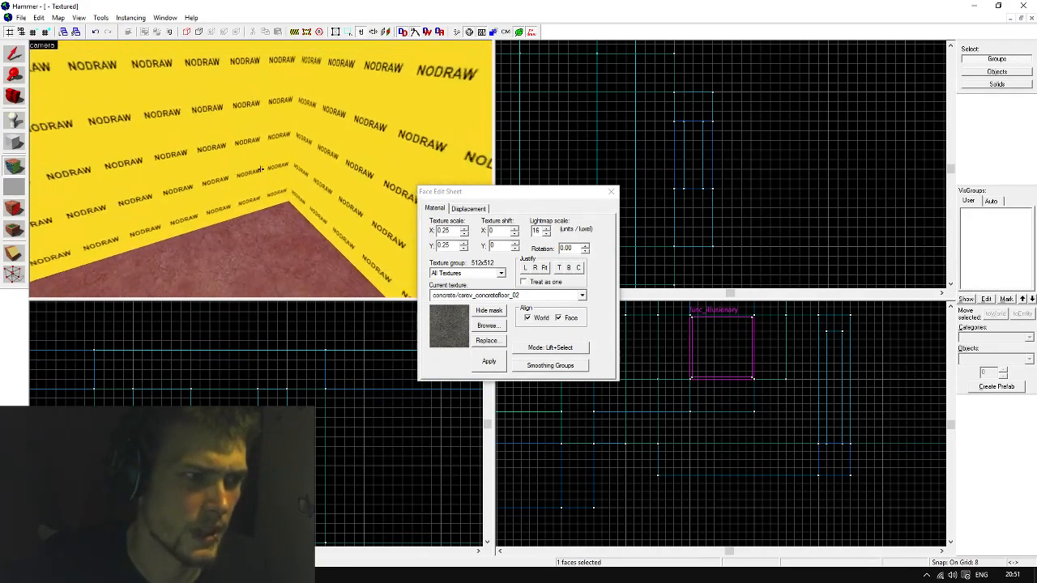
Select a nodraw wall face of the room and compare the brick and concrete wall materials in the texture browser
{"action": "left_click", "coordinate": [272, 176]}
{"action": "left_click", "coordinate": [487, 325]}
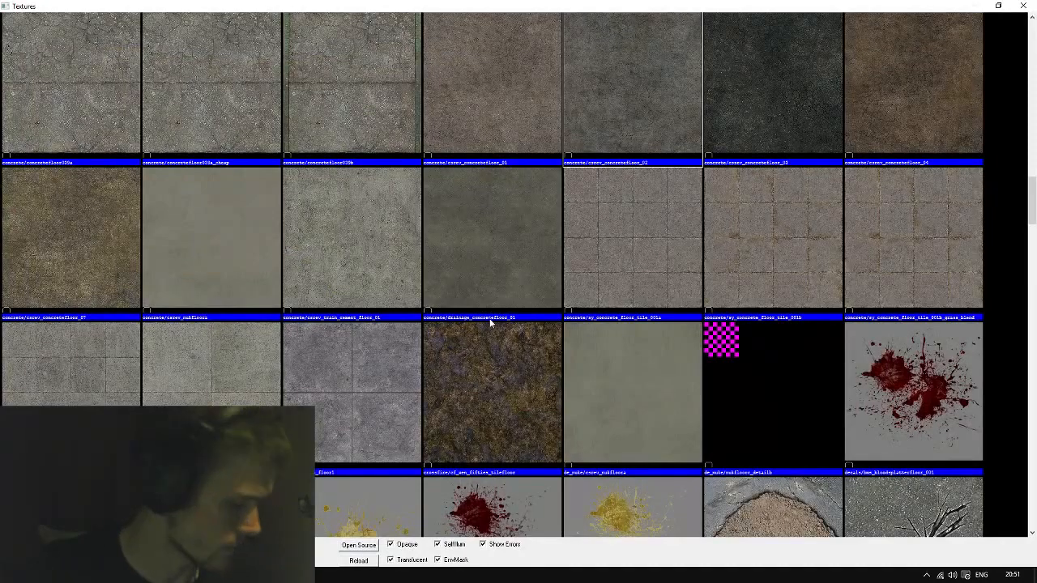
{"action": "scroll", "coordinate": [489, 318], "scroll_direction": "up", "scroll_amount": 15}
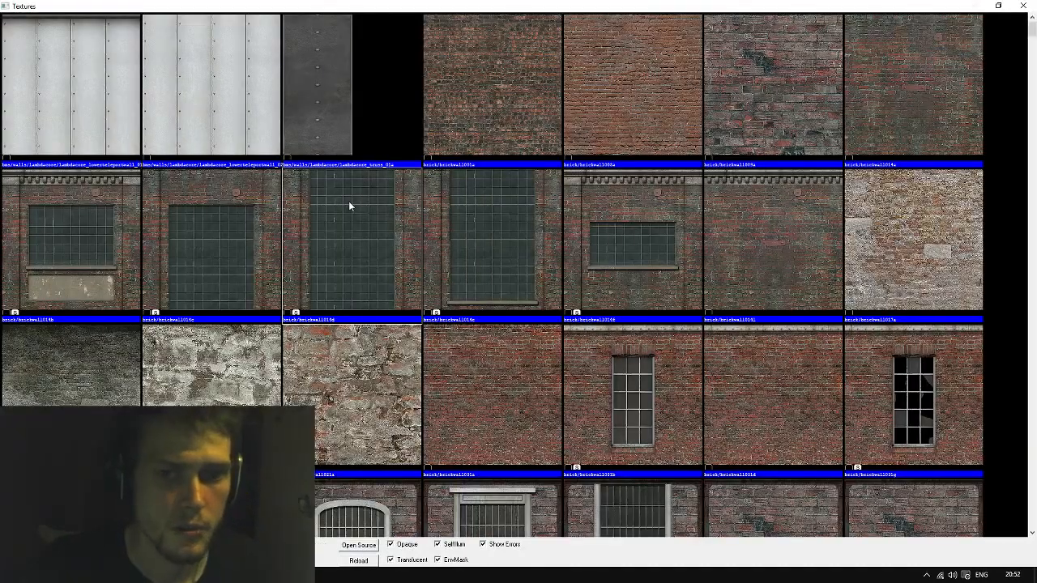
{"action": "scroll", "coordinate": [349, 205], "scroll_direction": "down", "scroll_amount": 10}
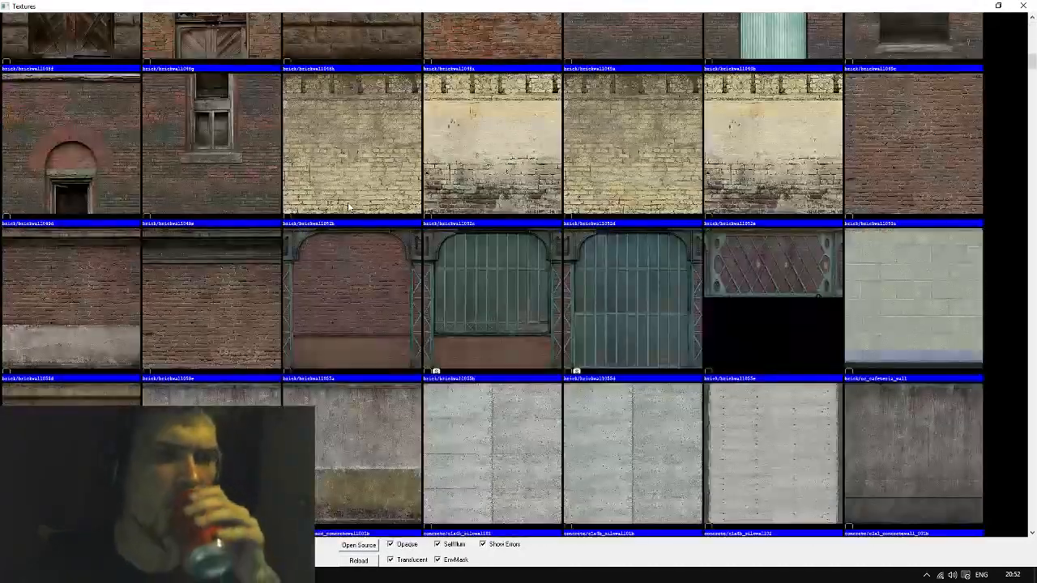
{"action": "scroll", "coordinate": [348, 201], "scroll_direction": "down", "scroll_amount": 3}
{"action": "scroll", "coordinate": [348, 202], "scroll_direction": "down", "scroll_amount": 4}
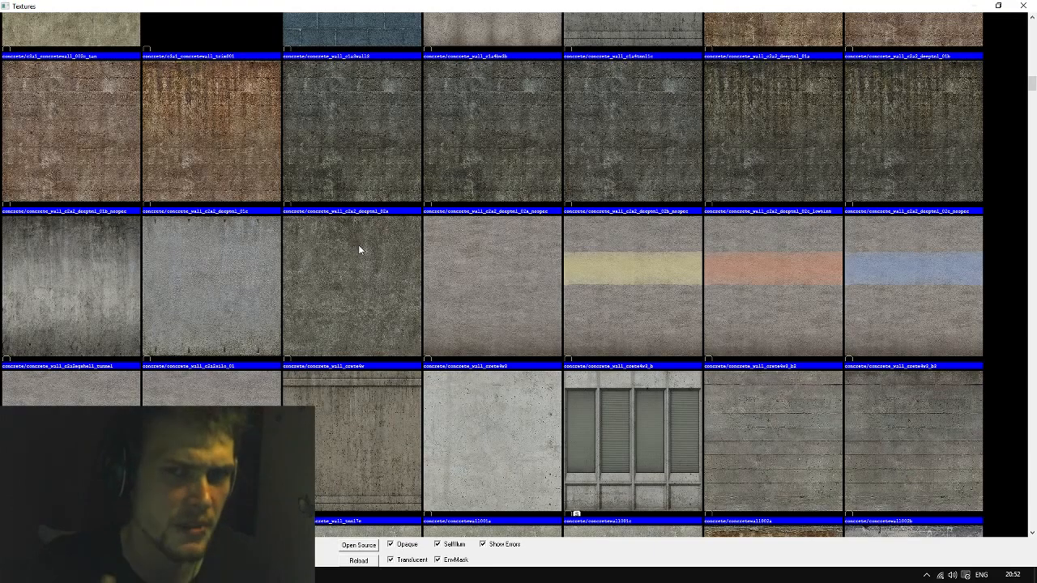
{"action": "scroll", "coordinate": [352, 275], "scroll_direction": "down", "scroll_amount": 5}
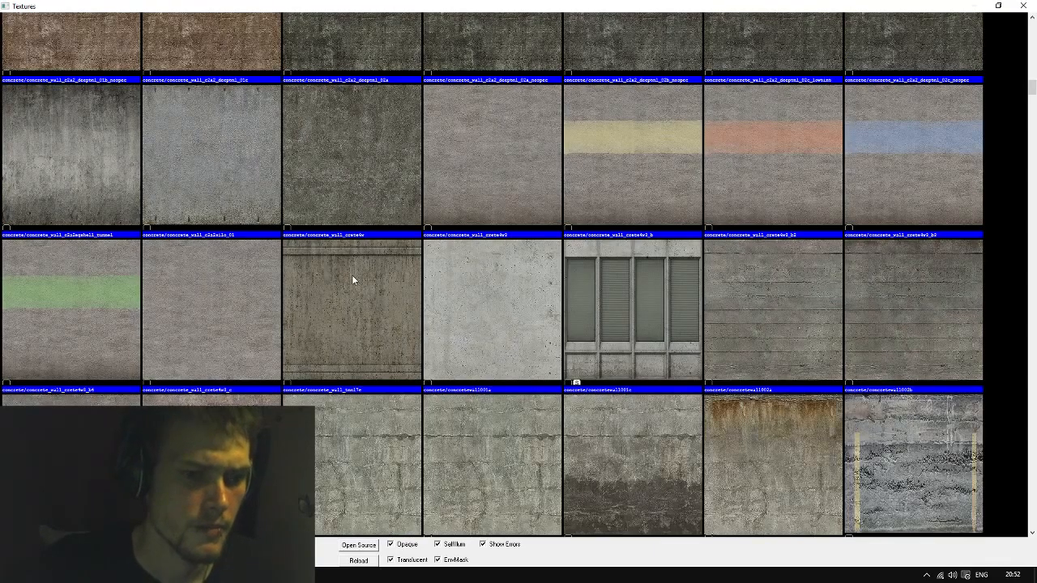
{"action": "scroll", "coordinate": [352, 279], "scroll_direction": "up", "scroll_amount": 2}
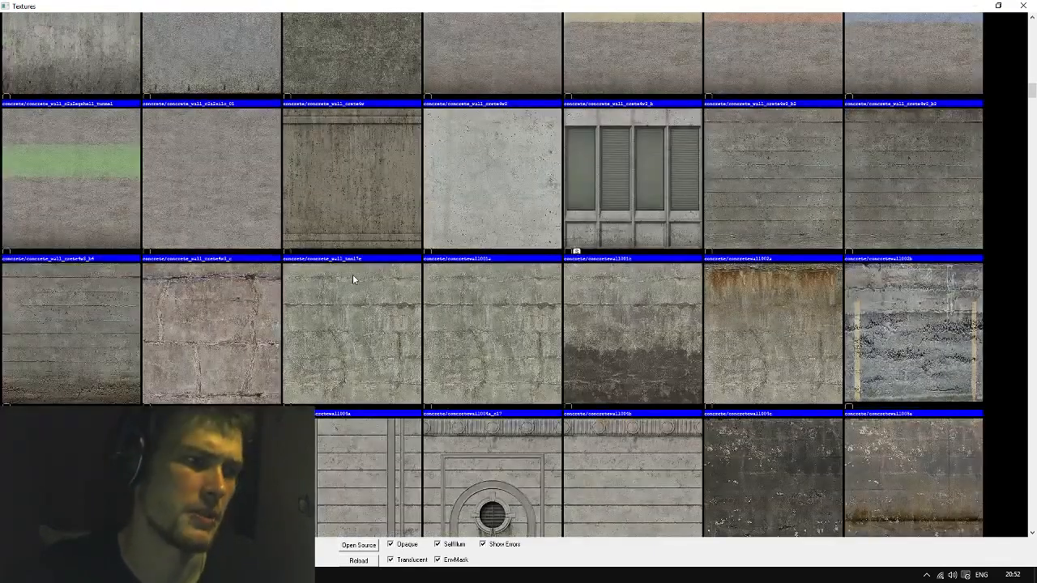
{"action": "scroll", "coordinate": [351, 284], "scroll_direction": "down", "scroll_amount": 2}
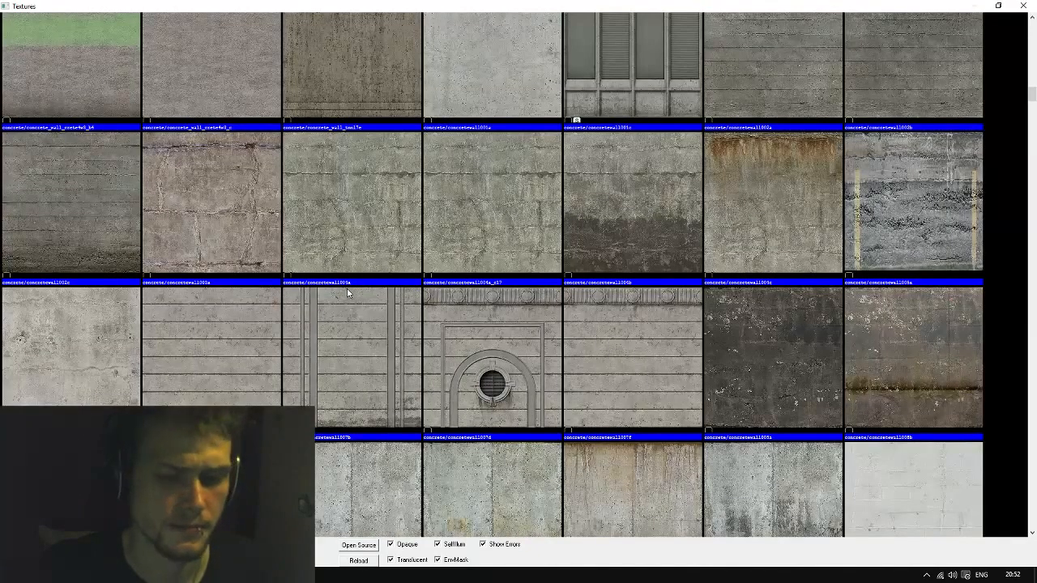
{"action": "scroll", "coordinate": [348, 292], "scroll_direction": "down", "scroll_amount": 3}
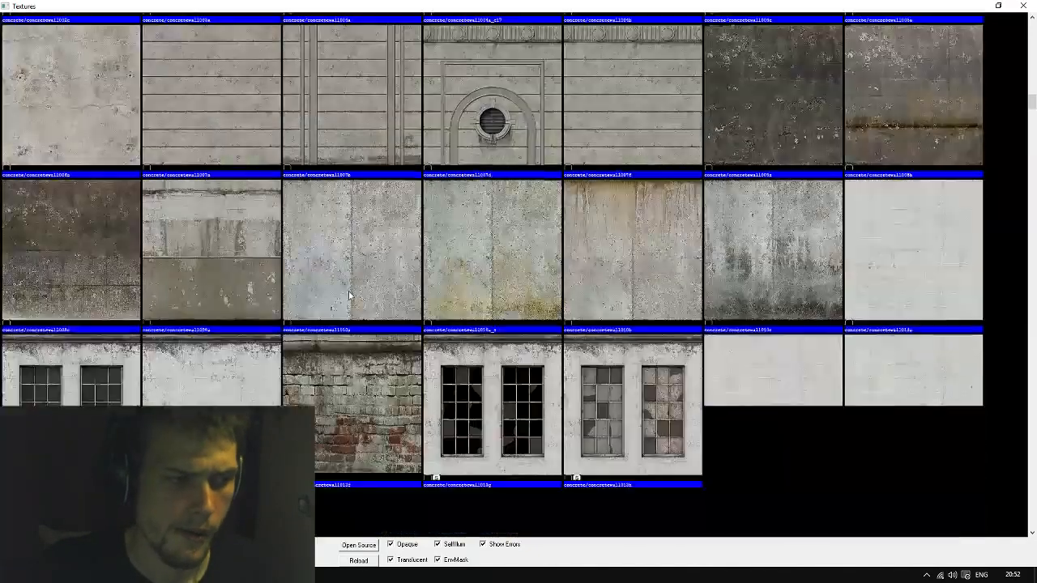
{"action": "scroll", "coordinate": [348, 296], "scroll_direction": "down", "scroll_amount": 3}
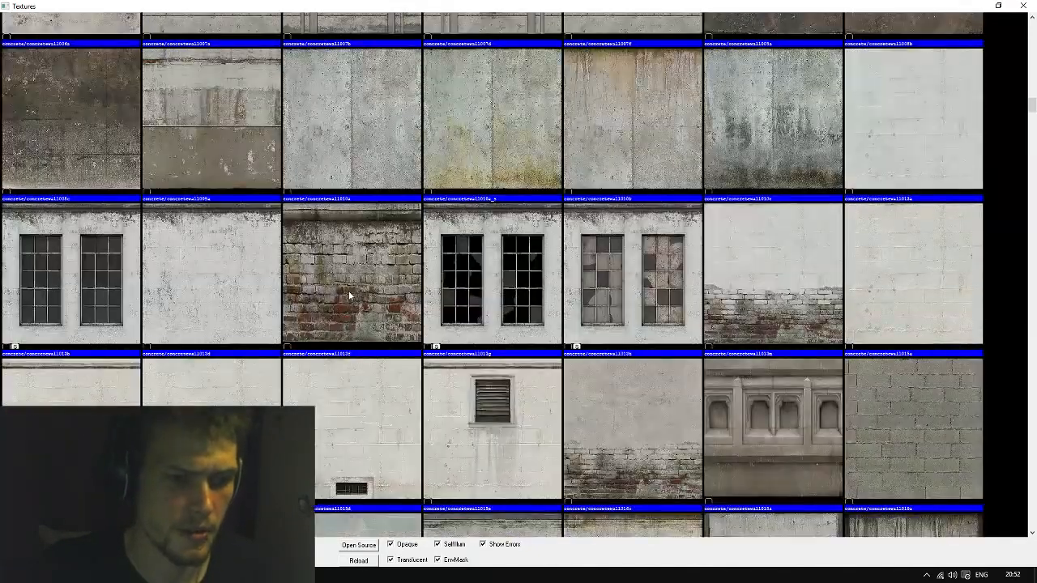
{"action": "scroll", "coordinate": [350, 297], "scroll_direction": "down", "scroll_amount": 2}
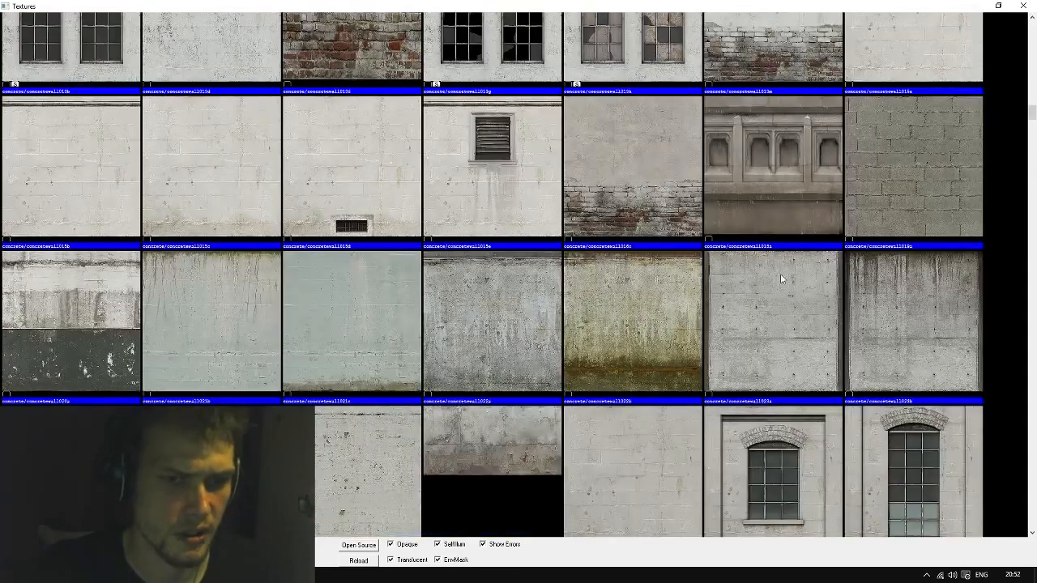
Apply the concrete/concretewall019a texture to the selected wall face and justify it to the face's bottom edge
{"action": "double_click", "coordinate": [886, 211]}
{"action": "left_click", "coordinate": [489, 362]}
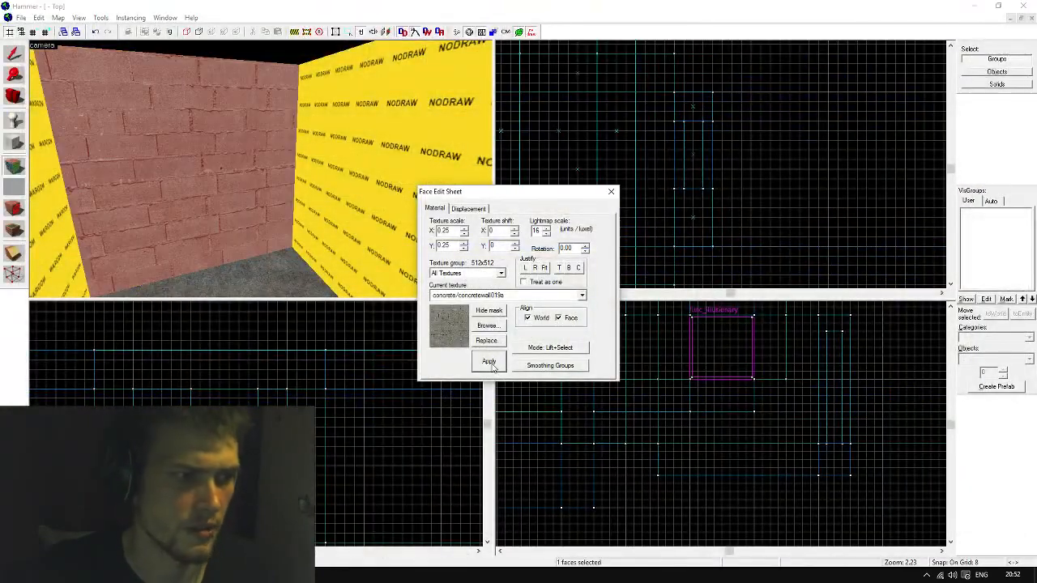
{"action": "left_click", "coordinate": [571, 269]}
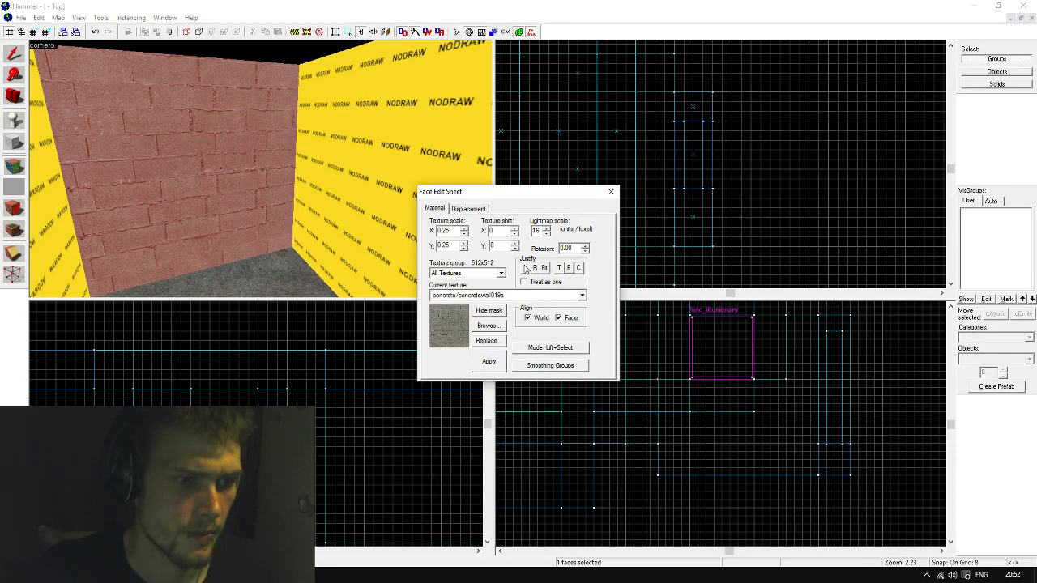
Apply the same concrete block texture to the room's remaining nodraw walls, aligned with the neighbouring wall faces
{"action": "right_click", "coordinate": [317, 200]}
{"action": "right_click", "coordinate": [55, 188]}
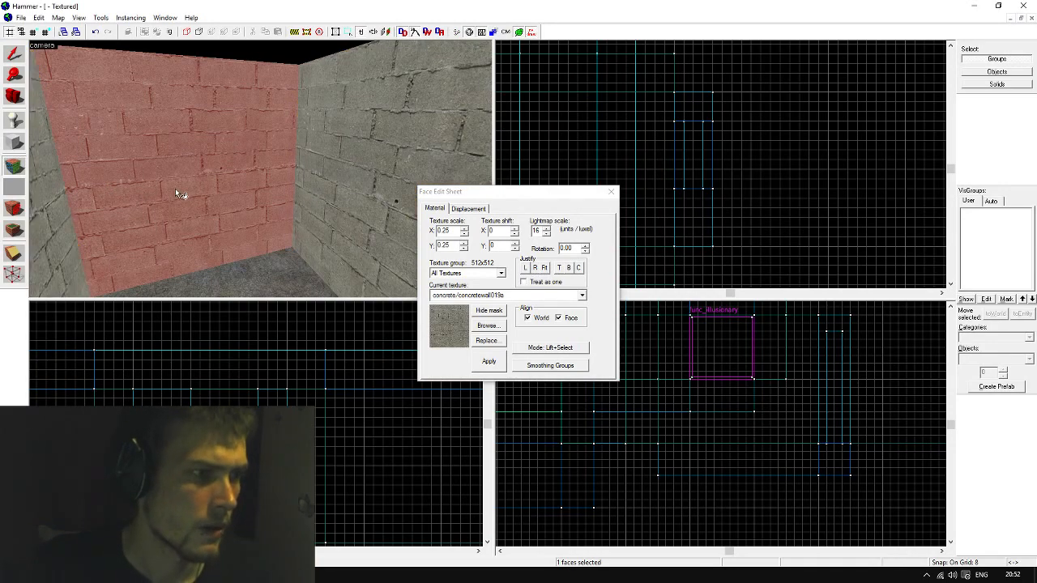
{"action": "key", "text": "z"}
{"action": "left_click", "coordinate": [260, 169]}
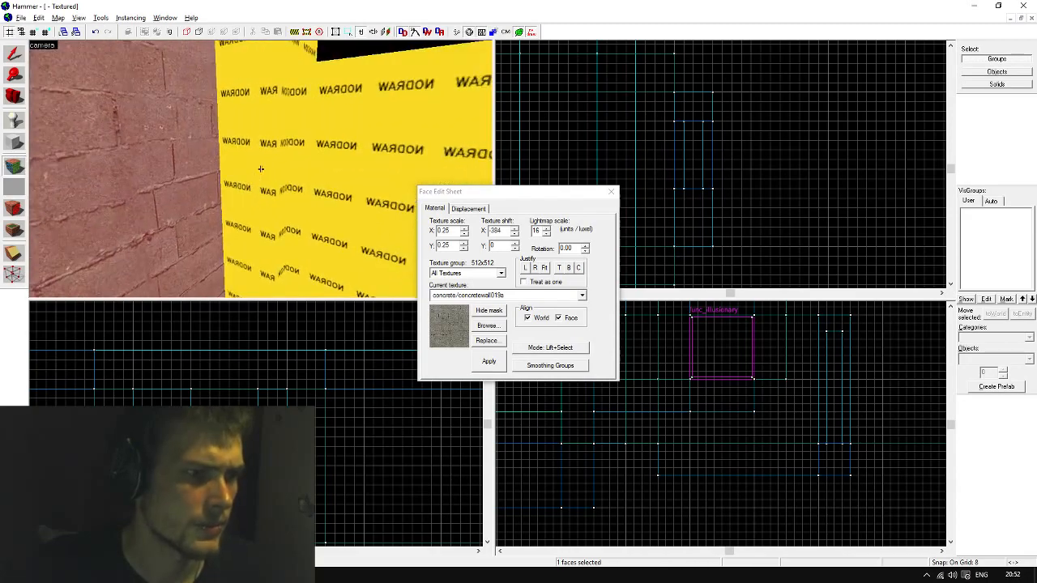
{"action": "right_click", "coordinate": [260, 168]}
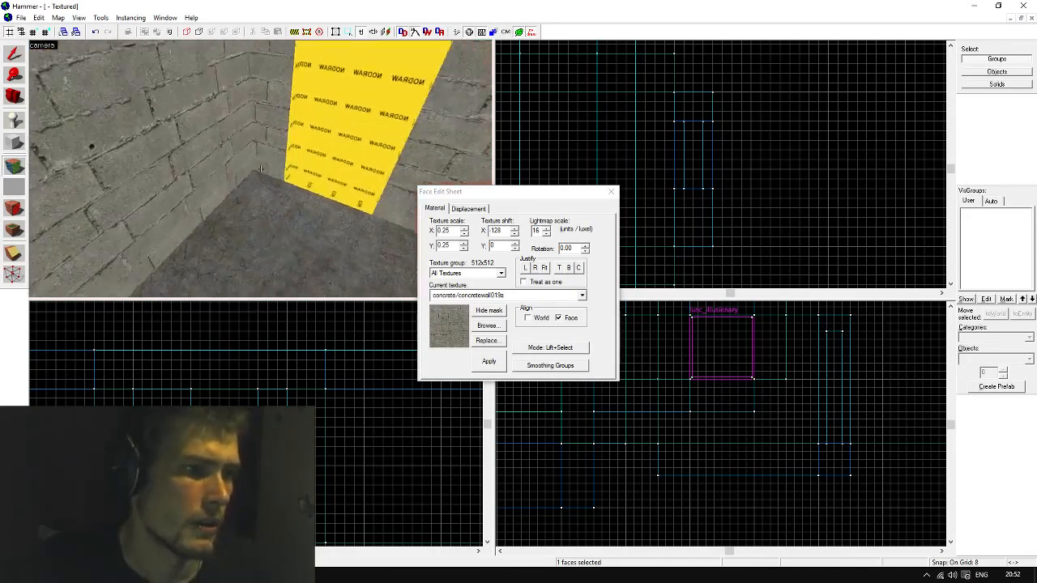
Inspect the textured walls from outside and inside the room, leave face editing and examine the open ceiling
{"action": "key", "text": "s"}
{"action": "key", "text": "w"}
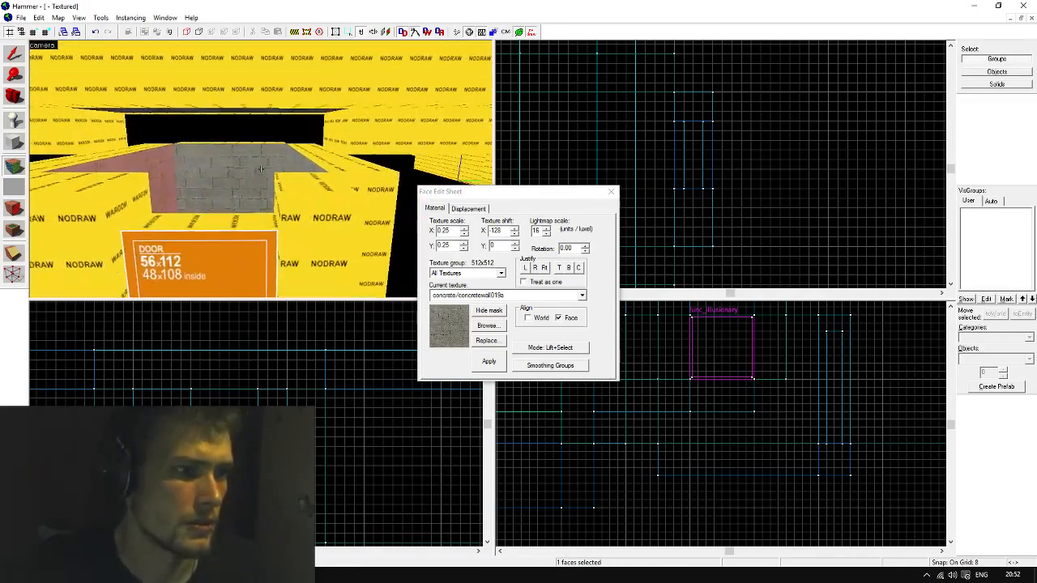
{"action": "key", "text": "s"}
{"action": "key", "text": "w"}
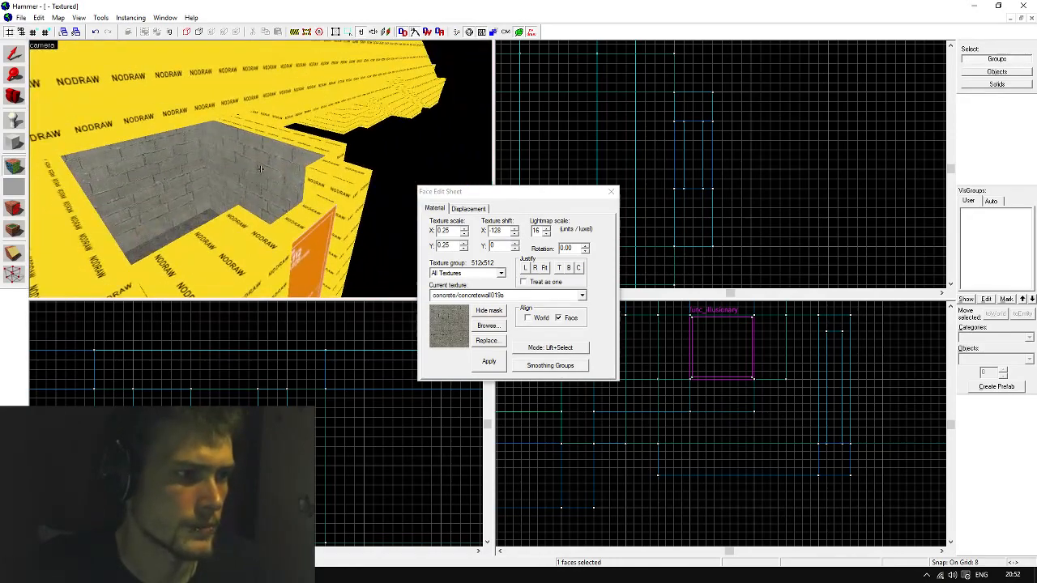
{"action": "key", "text": "s"}
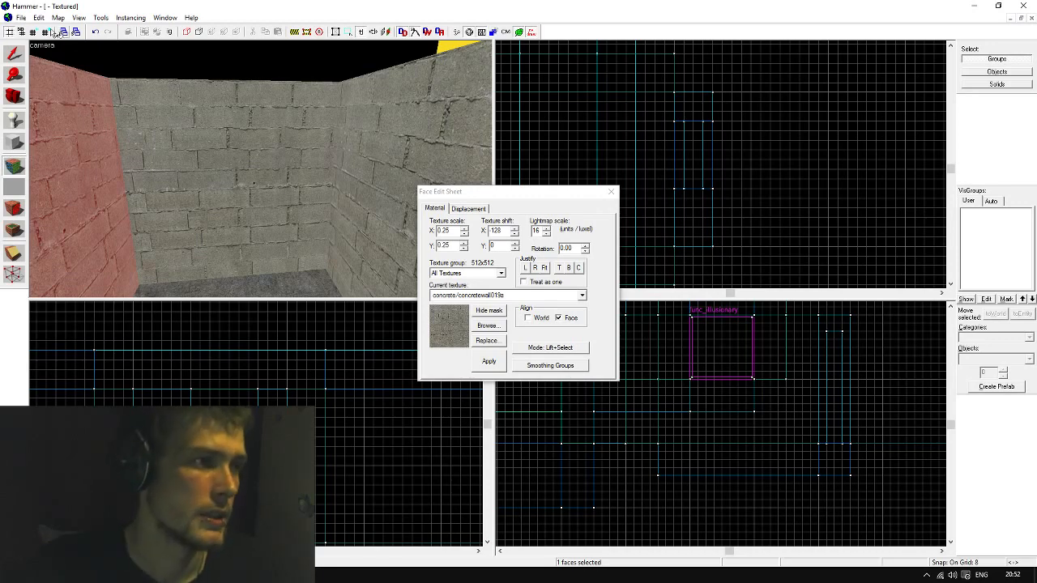
{"action": "left_click", "coordinate": [13, 51]}
{"action": "key", "text": "z"}
{"action": "key", "text": "d"}
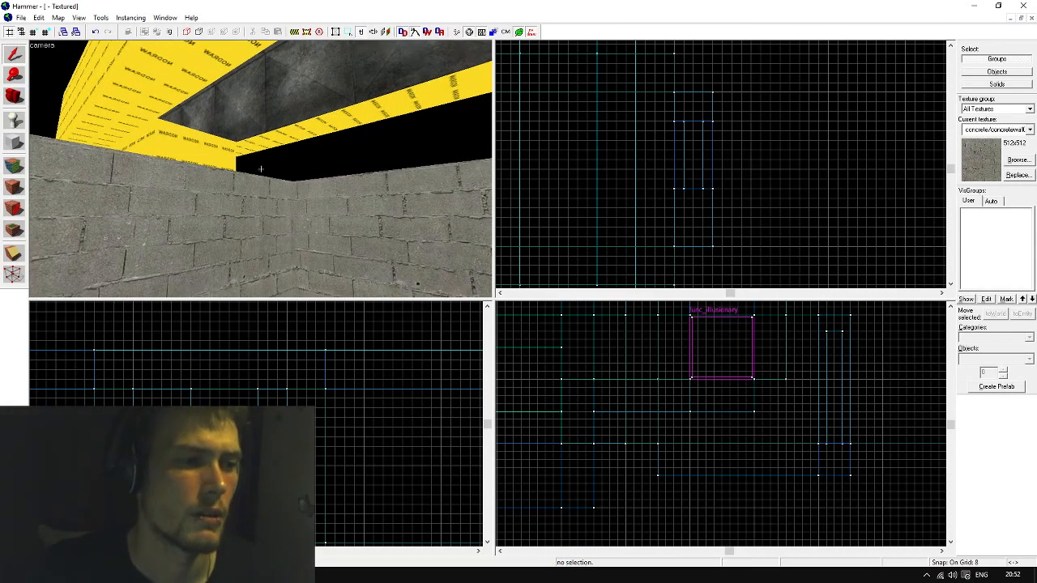
Outline a new block of 160 by 64 units with the tools/toolsnodraw texture over half of the room in plan
{"action": "left_click", "coordinate": [16, 145]}
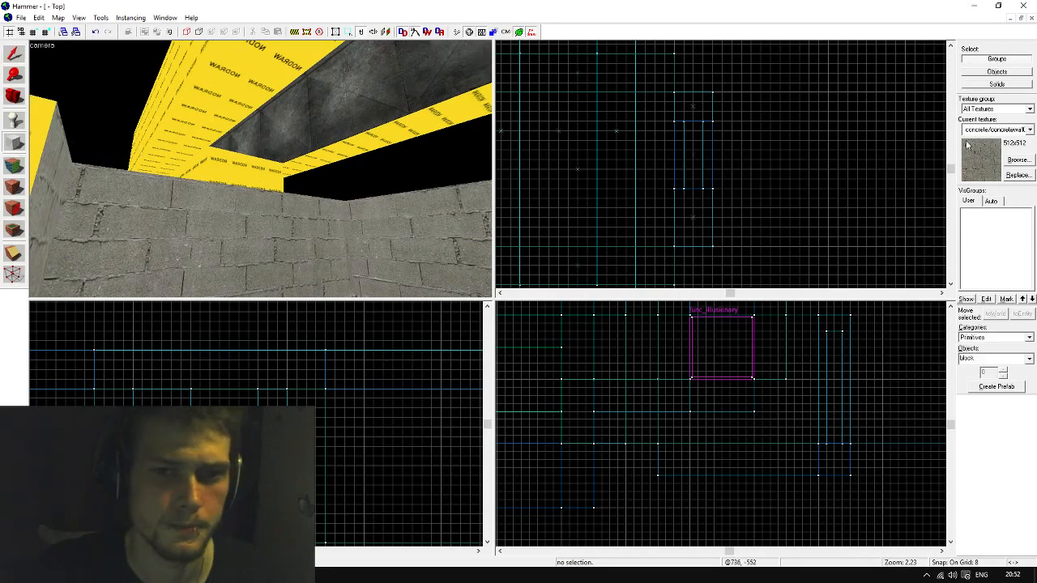
{"action": "left_click", "coordinate": [995, 129]}
{"action": "left_click", "coordinate": [991, 158]}
{"action": "scroll", "coordinate": [713, 153], "scroll_direction": "up", "scroll_amount": 1}
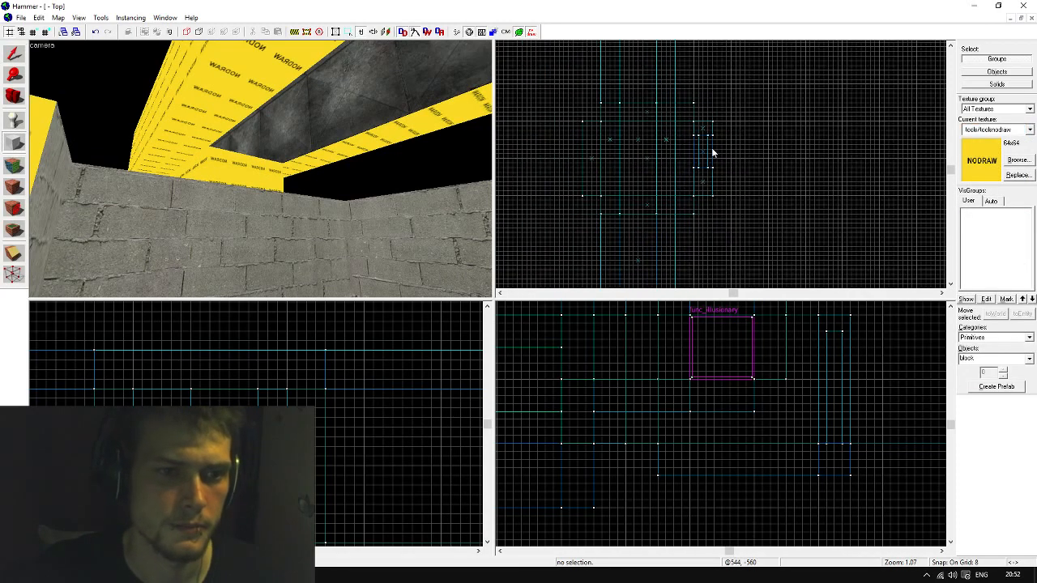
{"action": "key", "text": "z"}
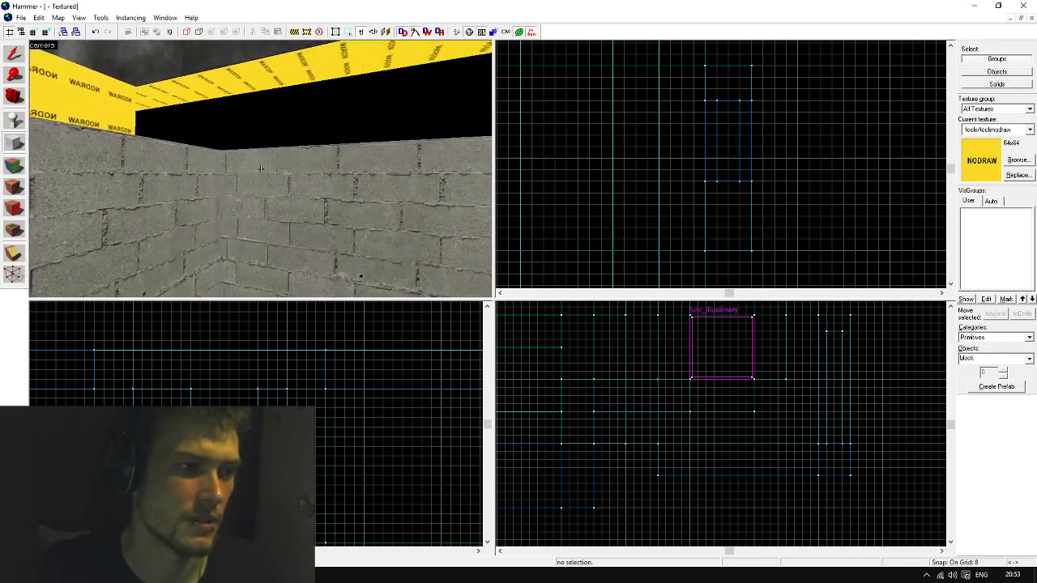
{"action": "key", "text": "z"}
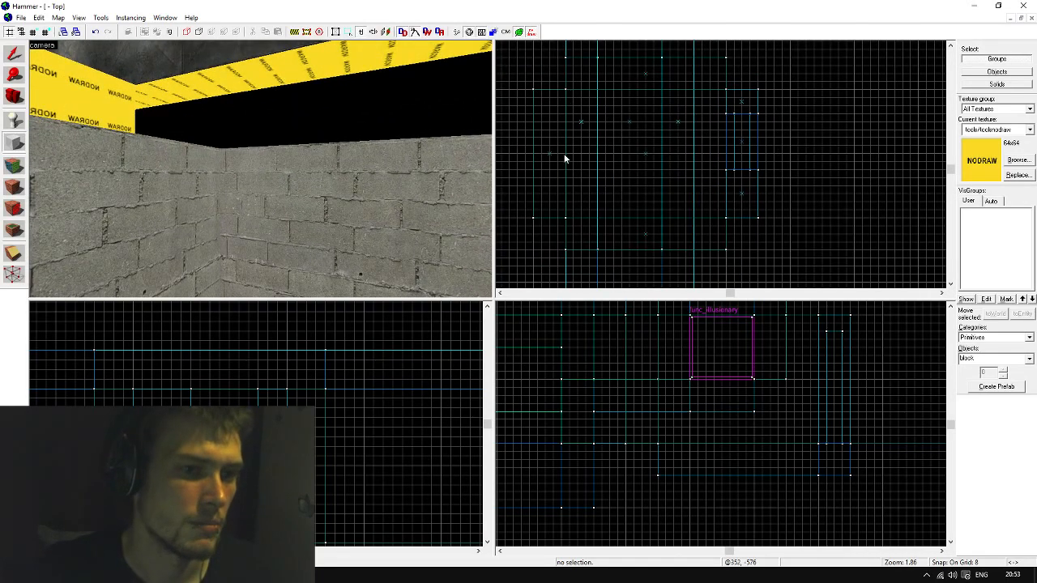
{"action": "left_click_drag", "start_coordinate": [564, 157], "coordinate": [726, 220]}
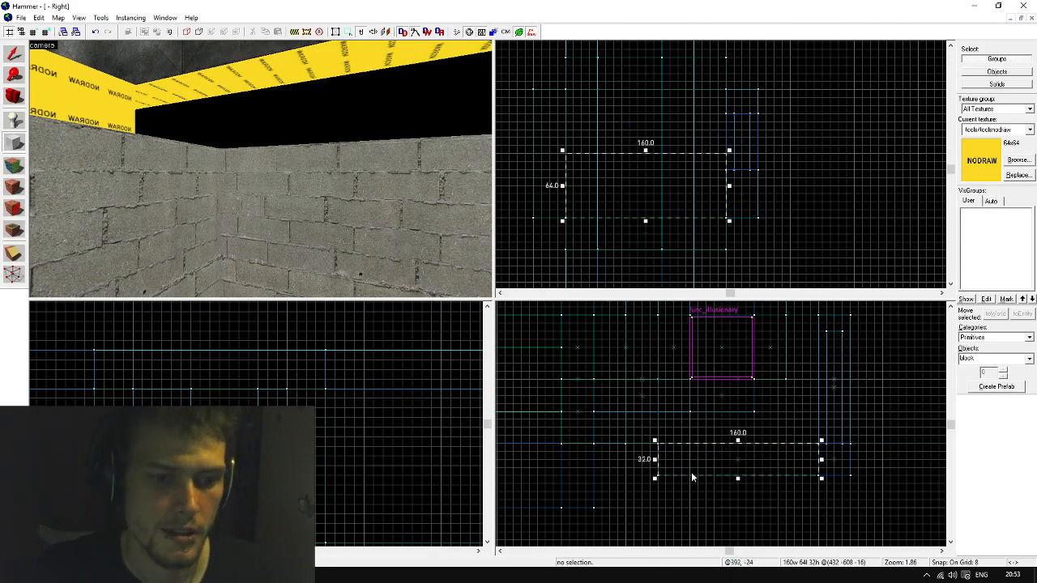
Raise the 32-unit-thick block outline from floor level to ceiling level, directly above the room's walls
{"action": "scroll", "coordinate": [692, 478], "scroll_direction": "down", "scroll_amount": 2}
{"action": "scroll", "coordinate": [778, 436], "scroll_direction": "up", "scroll_amount": 1}
{"action": "left_click_drag", "start_coordinate": [697, 481], "coordinate": [708, 361]}
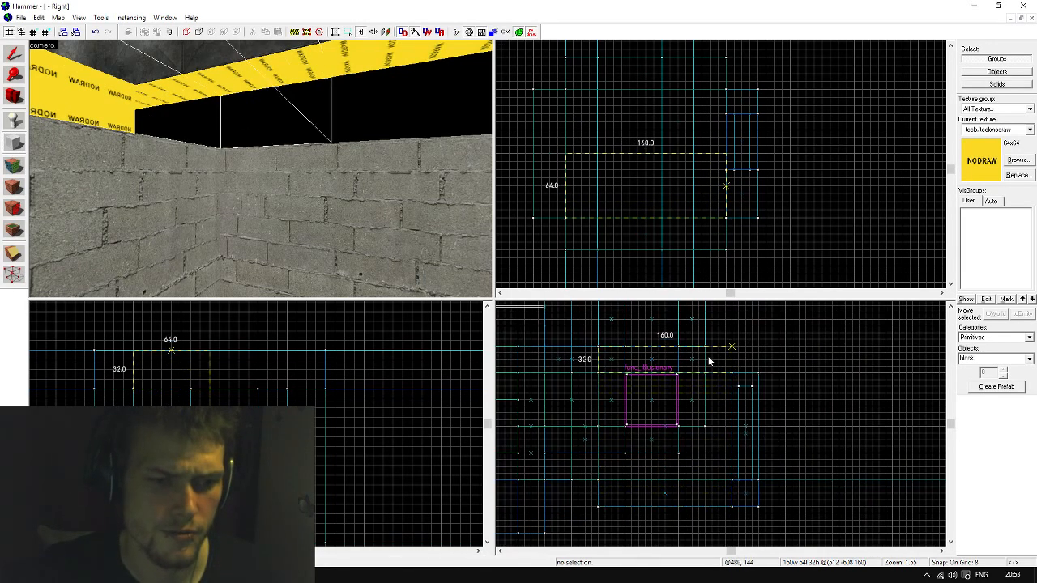
Examine how the block outline sits on the room's walls and against the surrounding ceiling, from inside and outside
{"action": "key", "text": "z"}
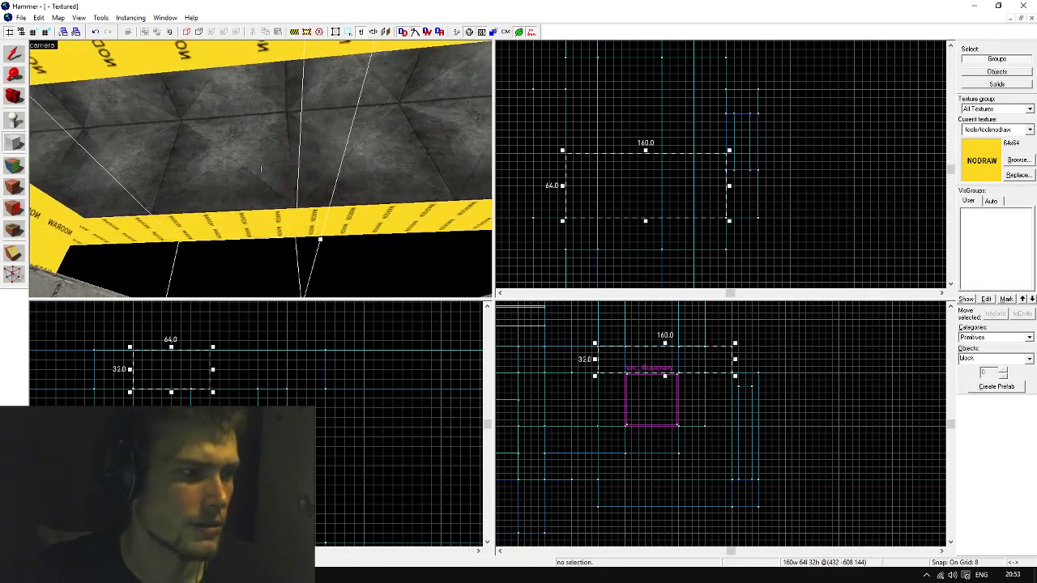
{"action": "key", "text": "s"}
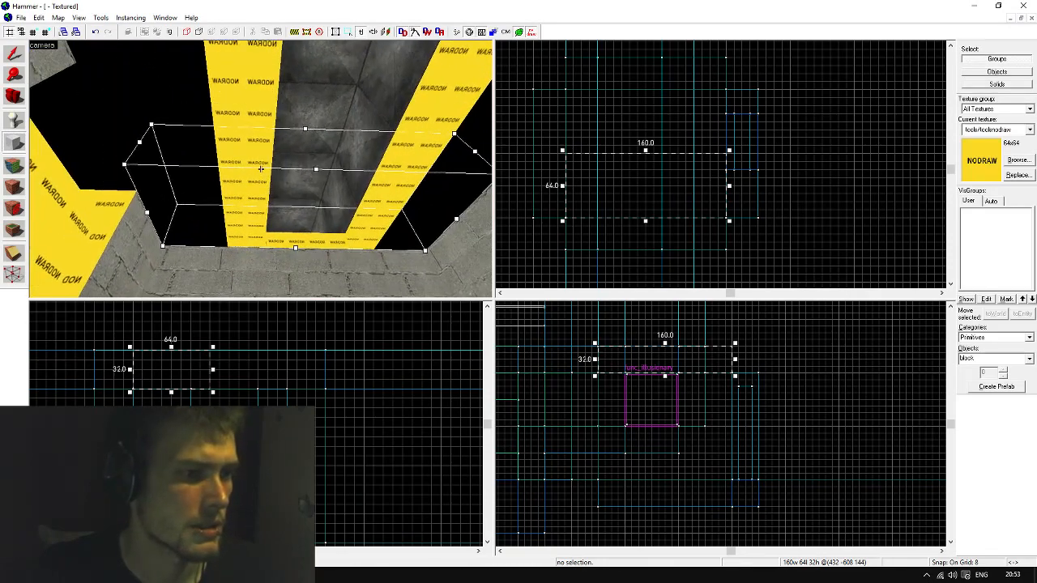
{"action": "key", "text": "d"}
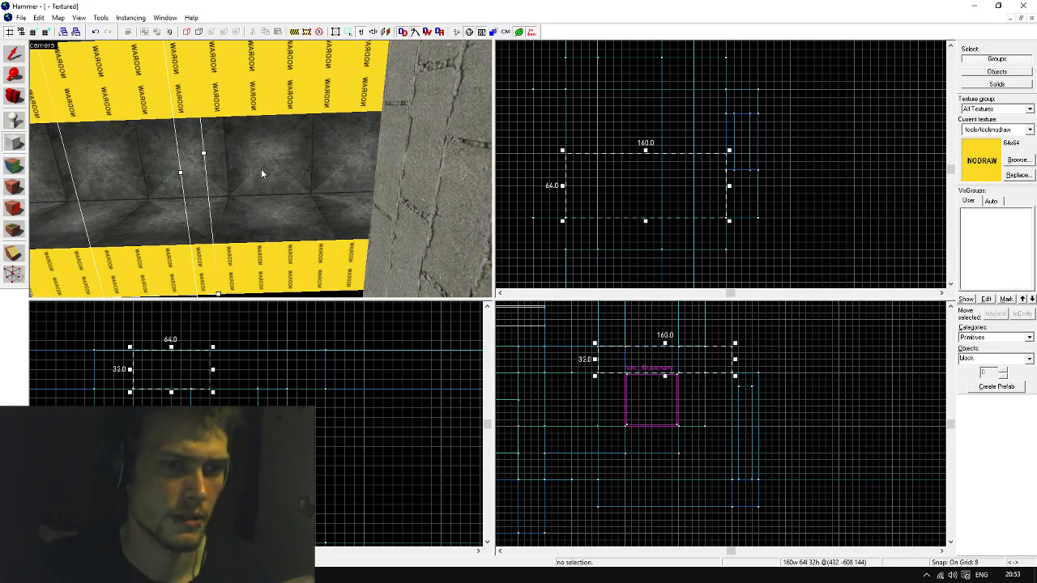
{"action": "left_click_drag", "start_coordinate": [261, 168], "coordinate": [261, 169]}
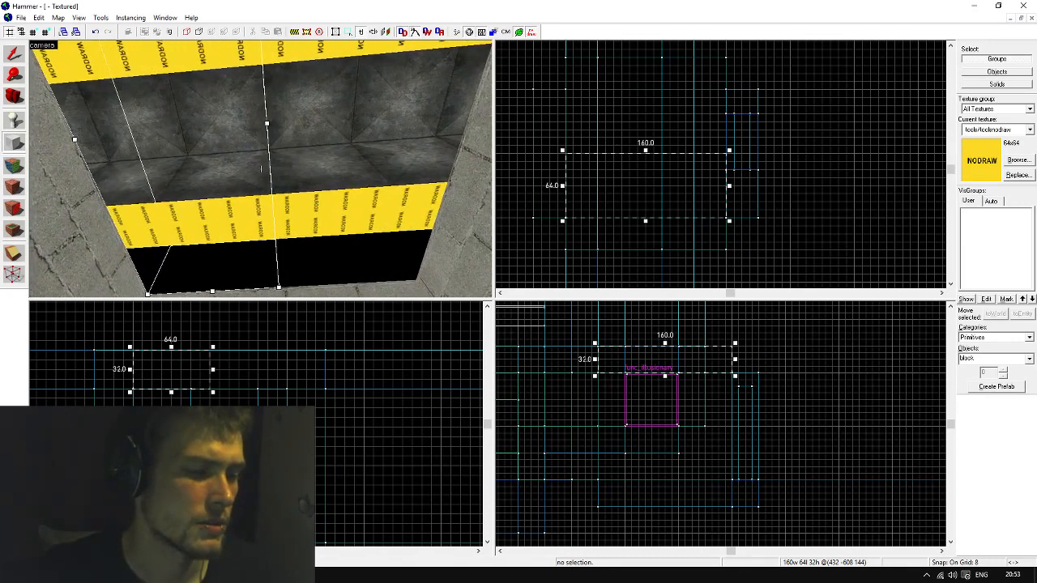
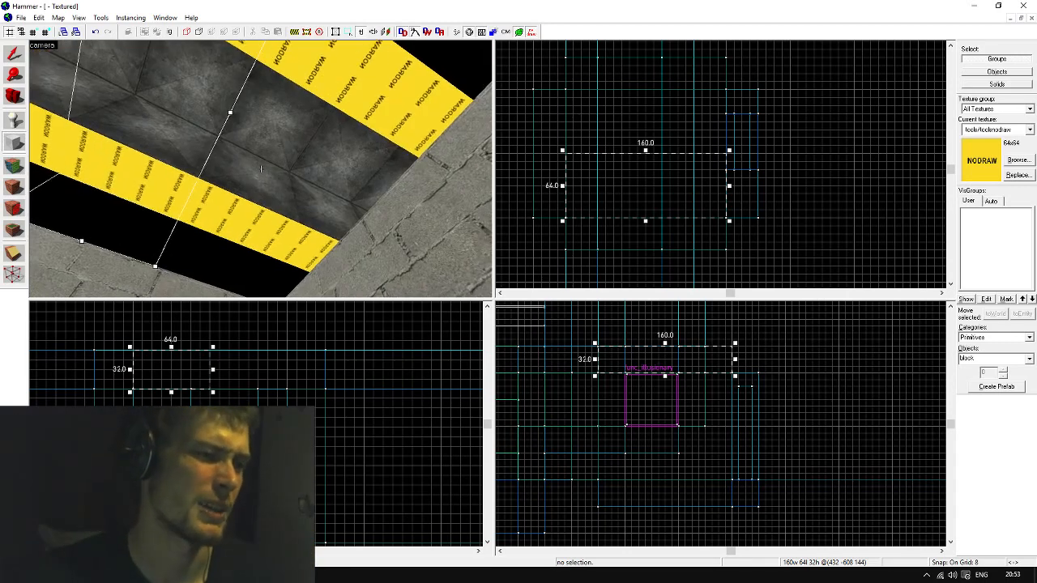
{"action": "key", "text": "s"}
{"action": "key", "text": "w"}
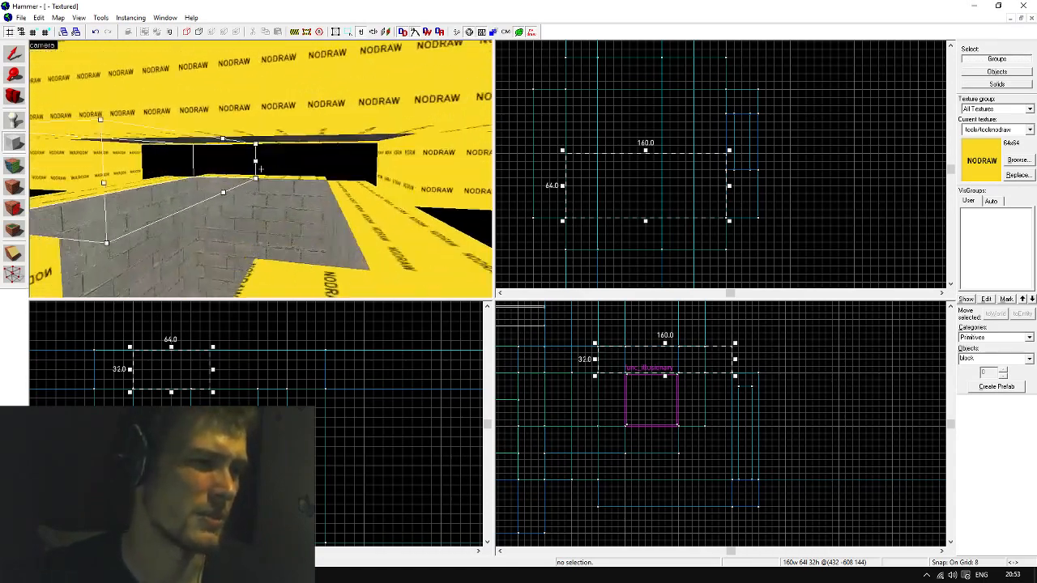
{"action": "key", "text": "s"}
{"action": "key", "text": "a"}
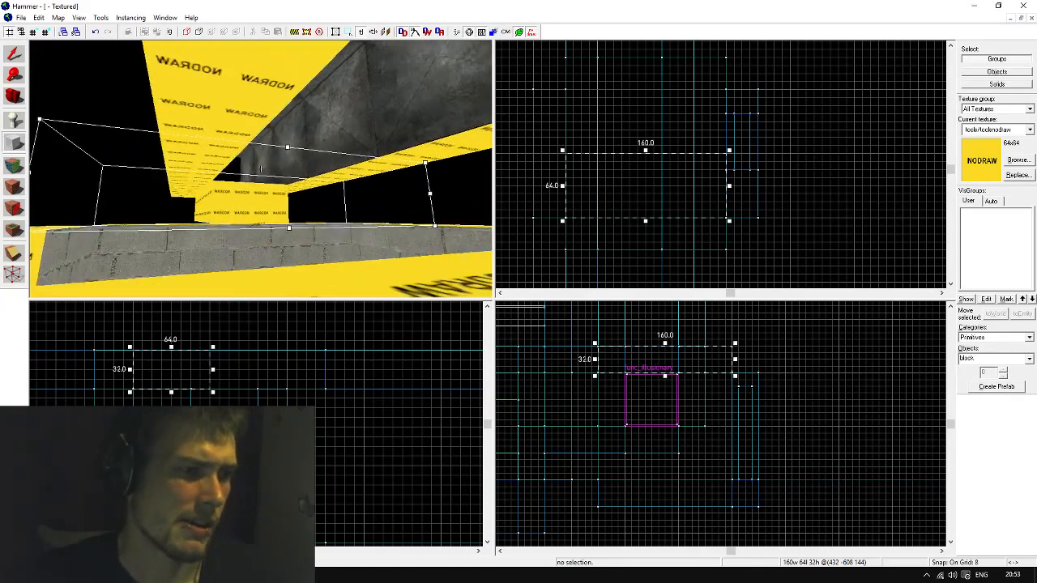
{"action": "key", "text": "d"}
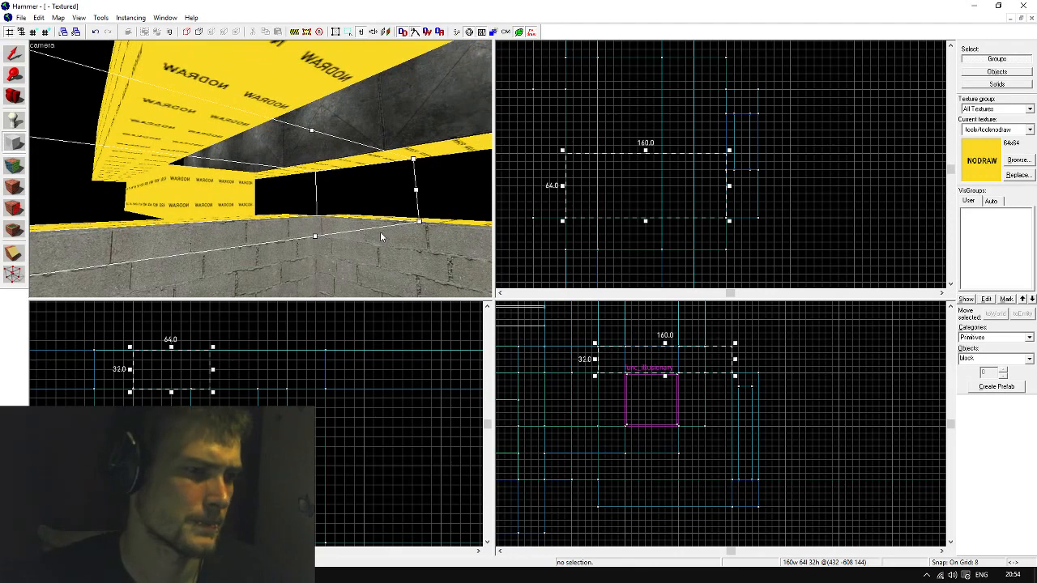
Create the 160 by 64 by 32 unit nodraw ceiling block and duplicate it over the other half of the room
{"action": "key", "text": "Return"}
{"action": "key", "text": "shift+s"}
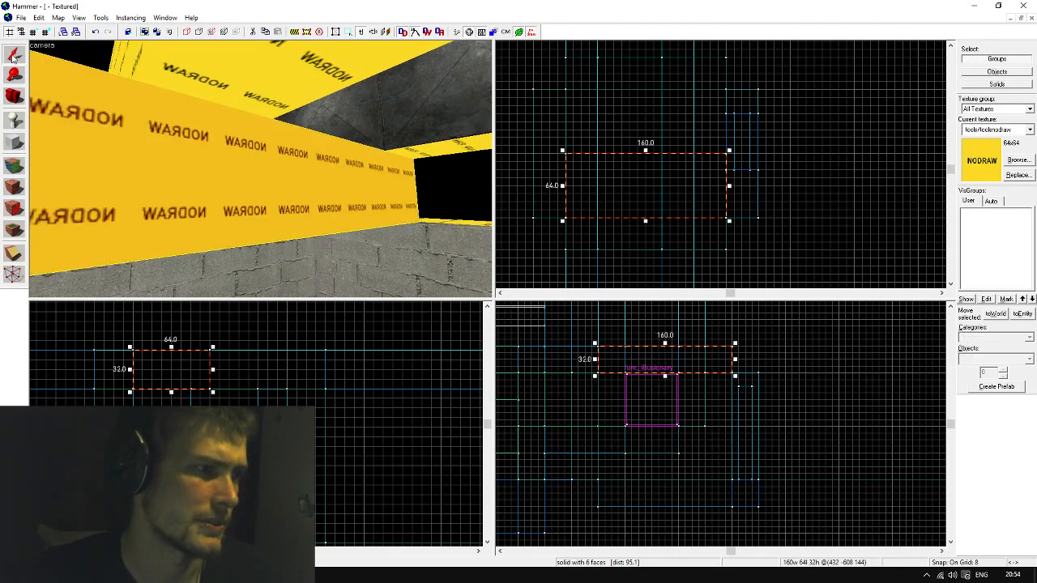
{"action": "scroll", "coordinate": [653, 146], "scroll_direction": "down", "scroll_amount": 1}
{"action": "scroll", "coordinate": [653, 145], "scroll_direction": "up", "scroll_amount": 2}
{"action": "left_click_drag", "start_coordinate": [634, 168], "coordinate": [628, 151]}
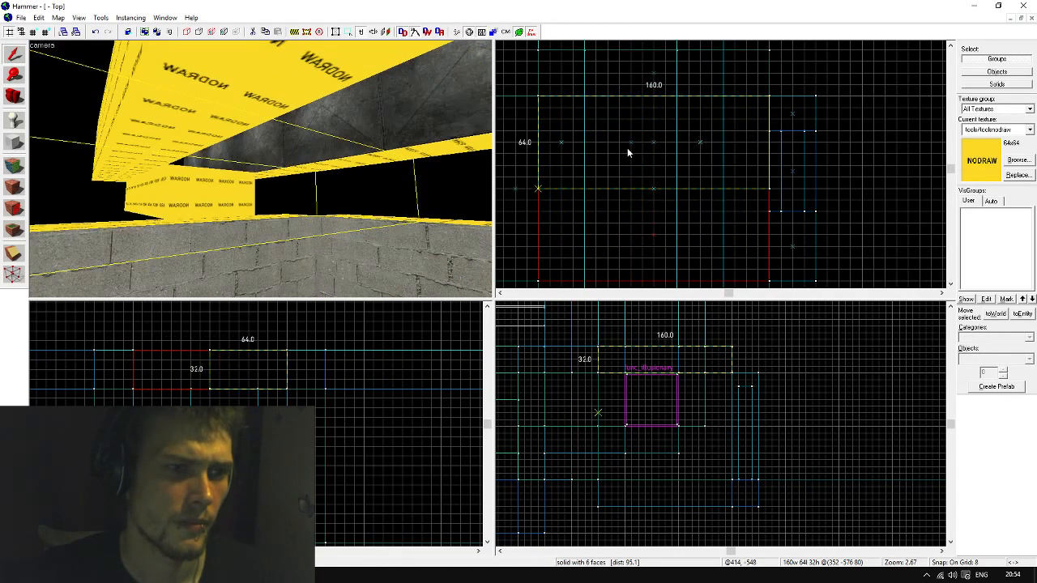
Narrow the duplicated ceiling block to one side of the vent opening and place a 64 by 64 unit block on the other side
{"action": "mouse_move", "coordinate": [772, 143]}
{"action": "left_mouse_down"}
{"action": "mouse_move", "coordinate": [588, 145]}
{"action": "mouse_move", "coordinate": [708, 145]}
{"action": "left_mouse_up"}
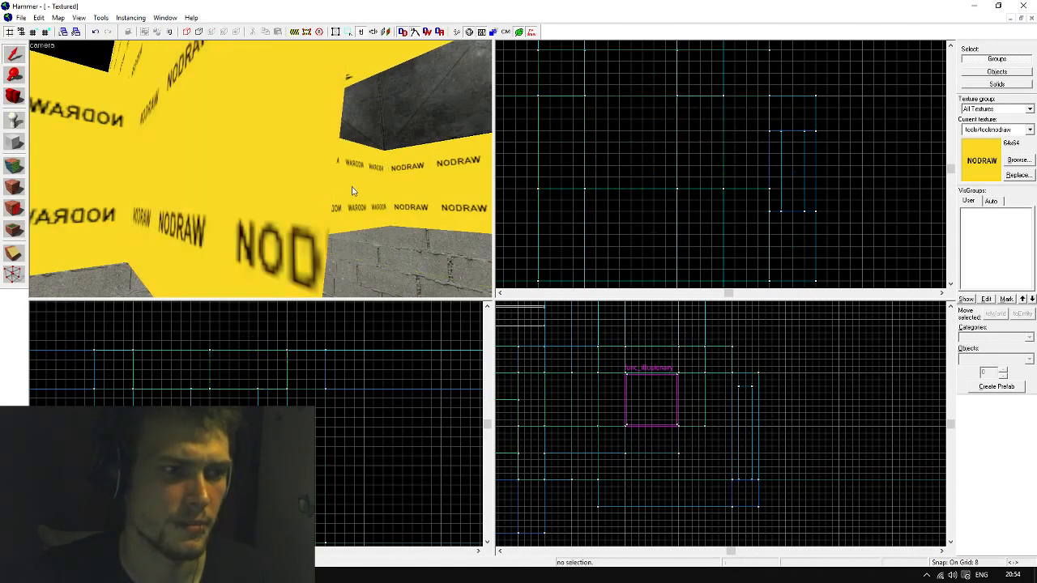
{"action": "left_click_drag", "start_coordinate": [727, 144], "coordinate": [772, 144]}
{"action": "key", "text": "z"}
{"action": "key", "text": "s"}
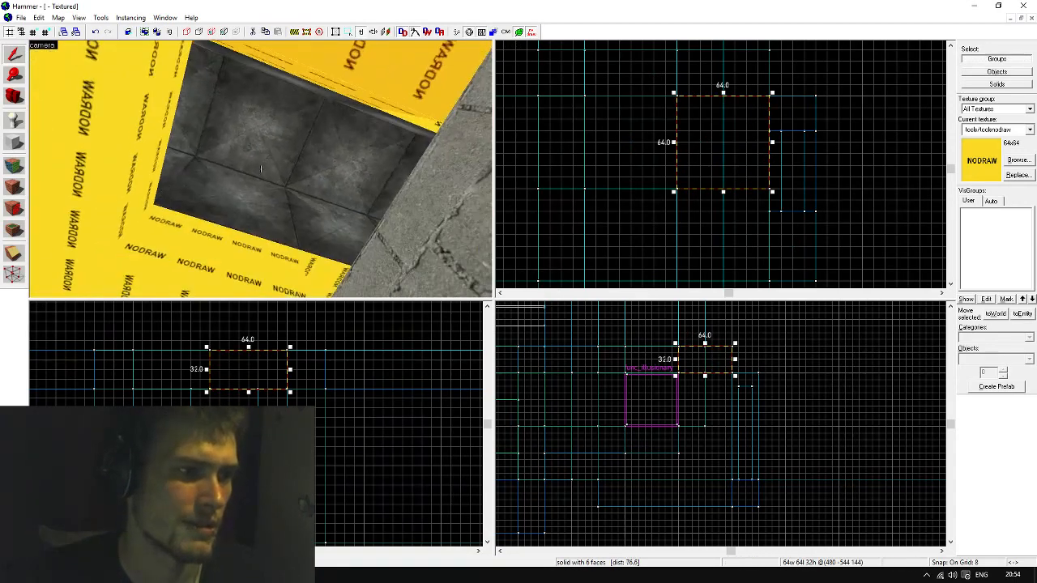
{"action": "key", "text": "z"}
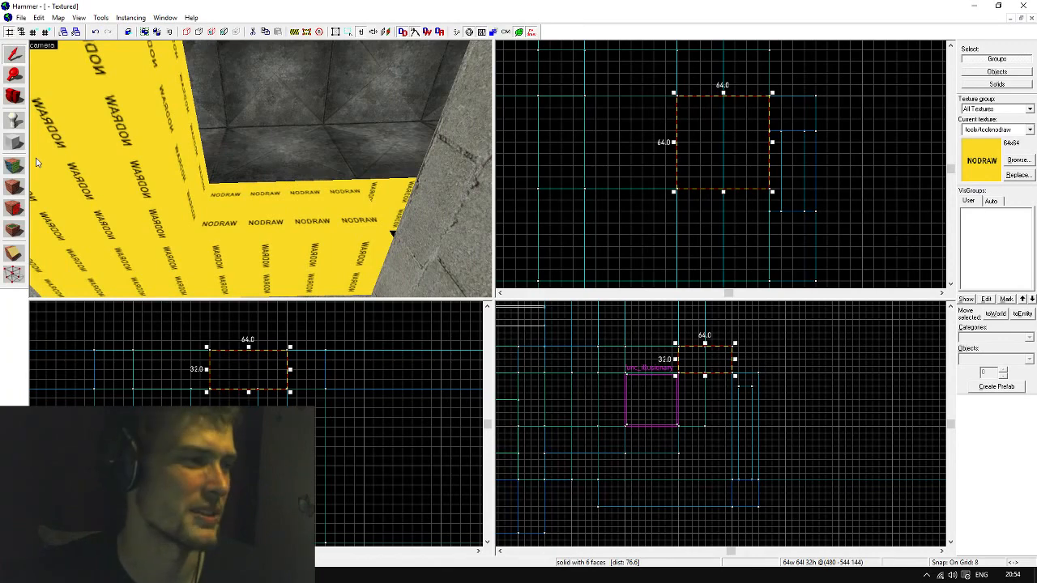
Create a 64 by 32 by 32 unit nodraw block that closes the outer end of the vent opening above the wall
{"action": "scroll", "coordinate": [595, 117], "scroll_direction": "up", "scroll_amount": 1}
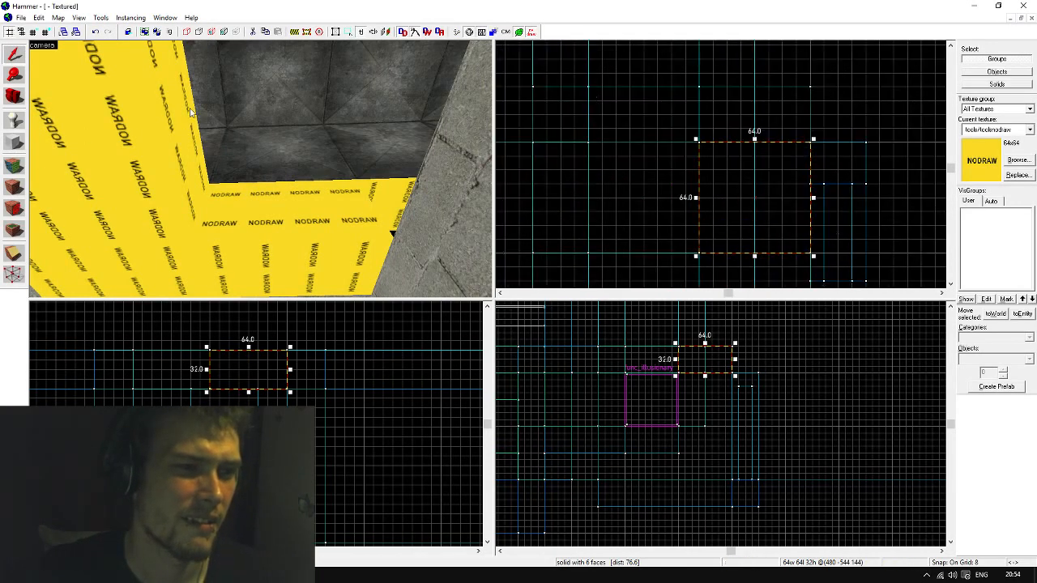
{"action": "left_click", "coordinate": [14, 147]}
{"action": "scroll", "coordinate": [666, 185], "scroll_direction": "down", "scroll_amount": 1}
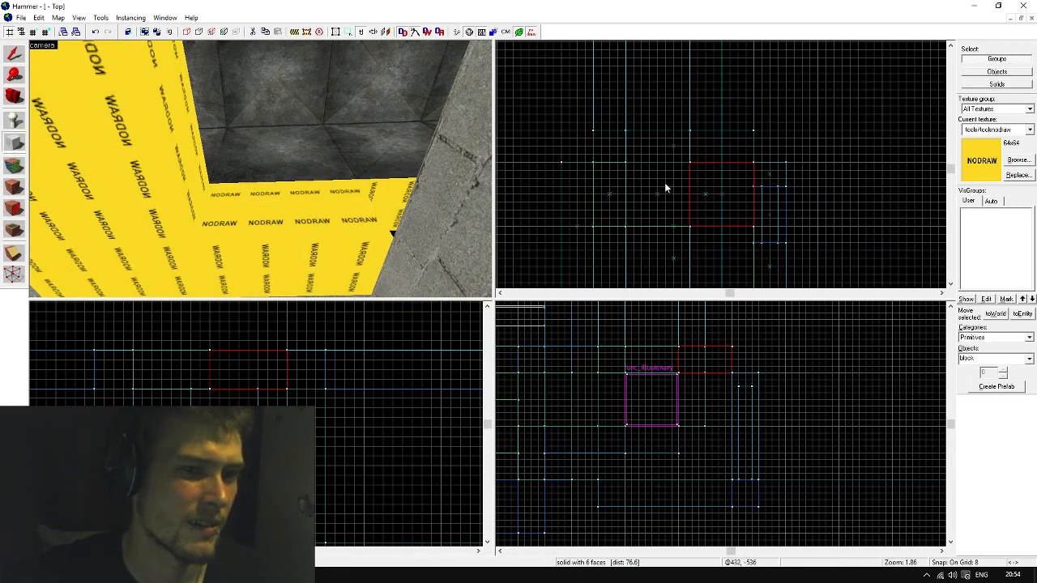
{"action": "scroll", "coordinate": [604, 130], "scroll_direction": "up", "scroll_amount": 1}
{"action": "left_click_drag", "start_coordinate": [605, 109], "coordinate": [723, 169]}
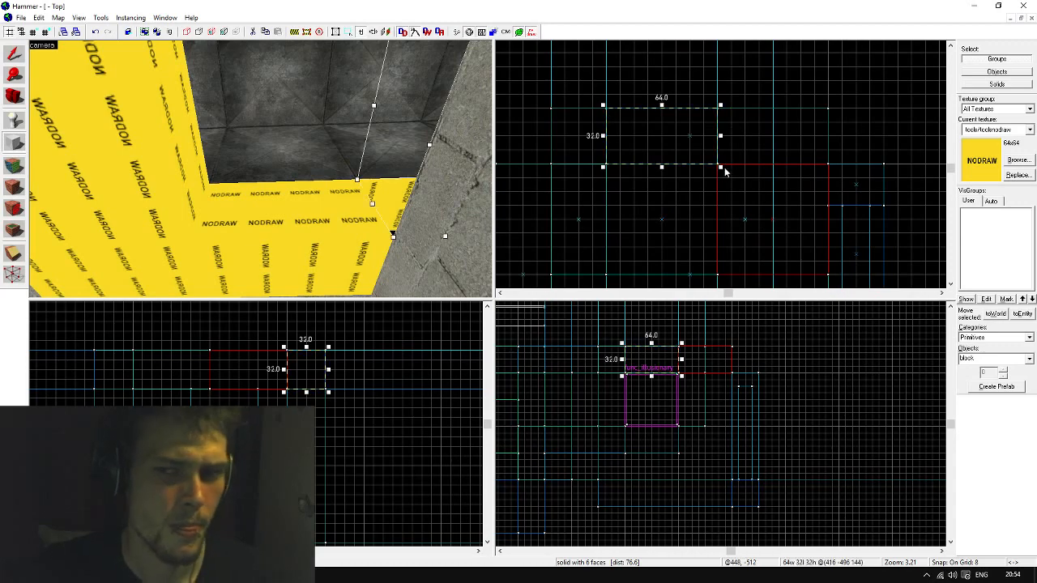
{"action": "key", "text": "Return"}
{"action": "left_click", "coordinate": [14, 53]}
{"action": "left_click", "coordinate": [597, 183]}
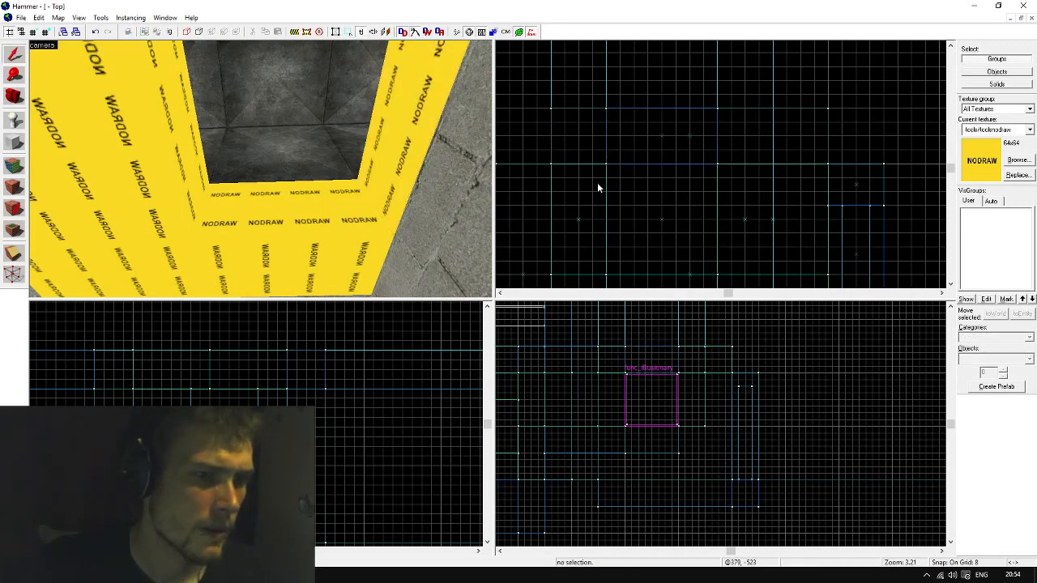
{"action": "key", "text": "z"}
{"action": "key", "text": "d"}
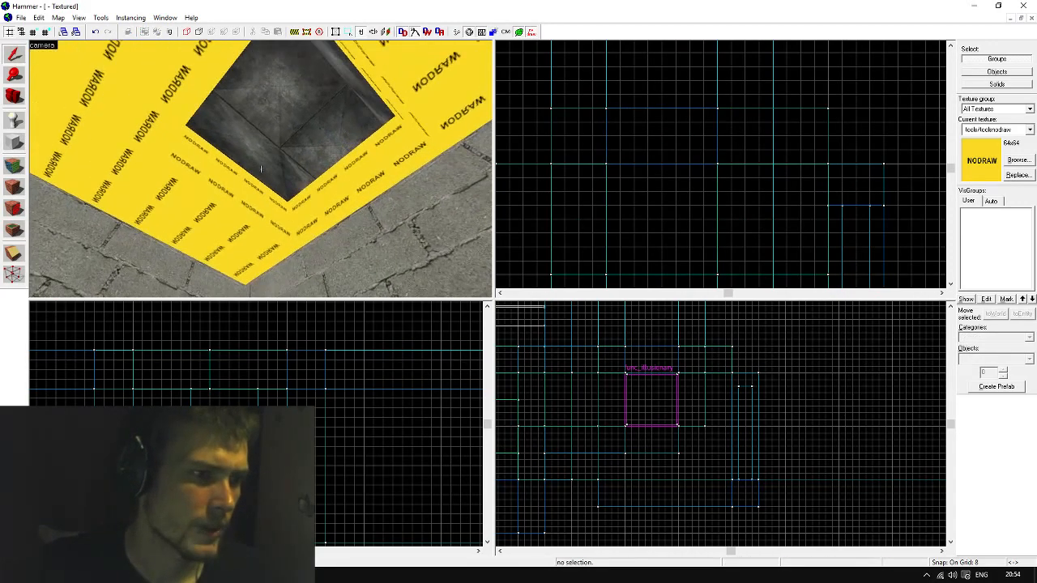
{"action": "key", "text": "s"}
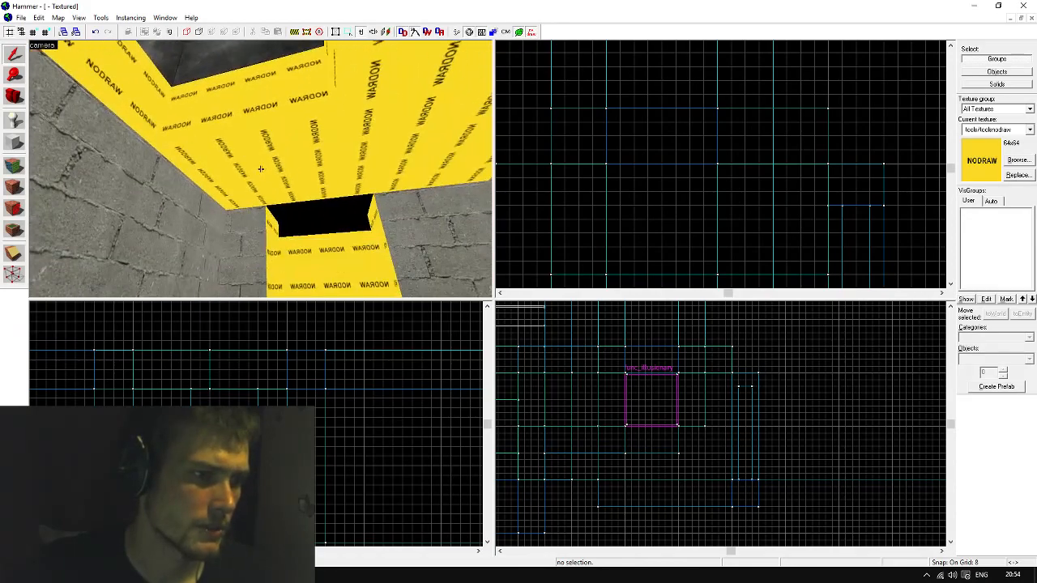
Apply the dev/reflectivity_10b texture to the underside faces of the room's ceiling blocks and around the vent opening
{"action": "key", "text": "shift+a"}
{"action": "left_click", "coordinate": [275, 215]}
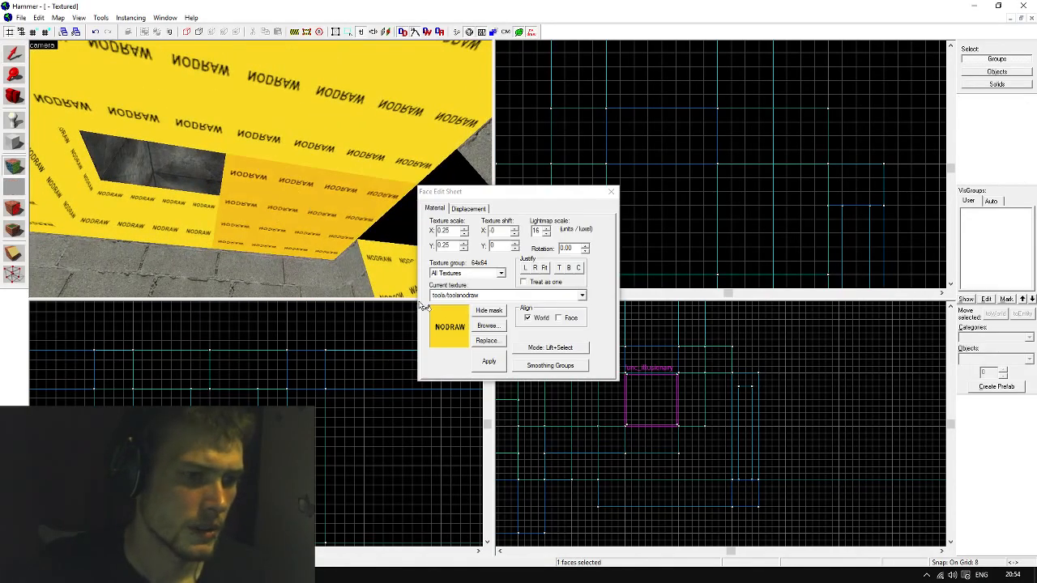
{"action": "left_click", "coordinate": [488, 327]}
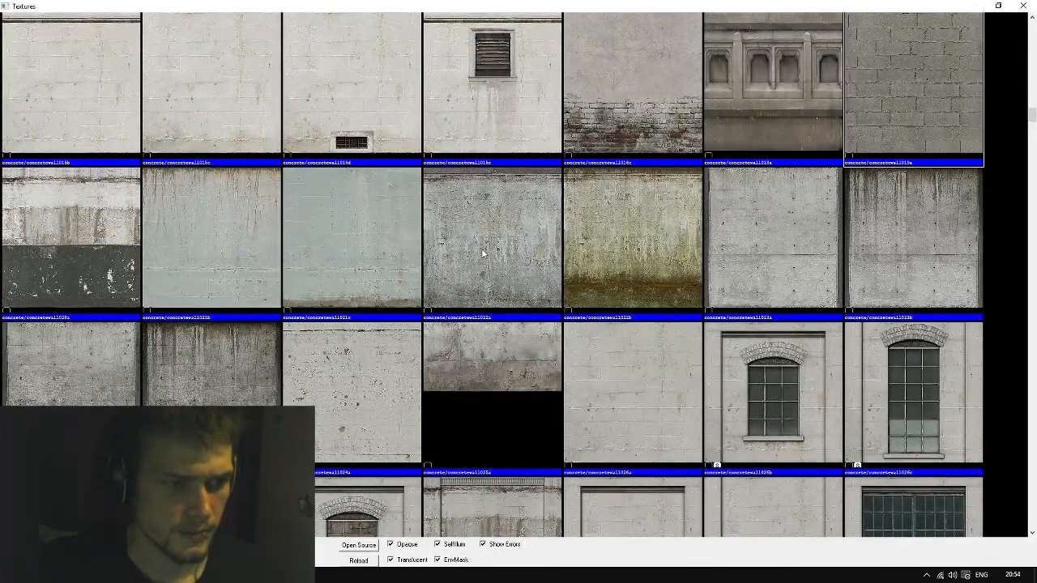
{"action": "scroll", "coordinate": [483, 251], "scroll_direction": "down", "scroll_amount": 20}
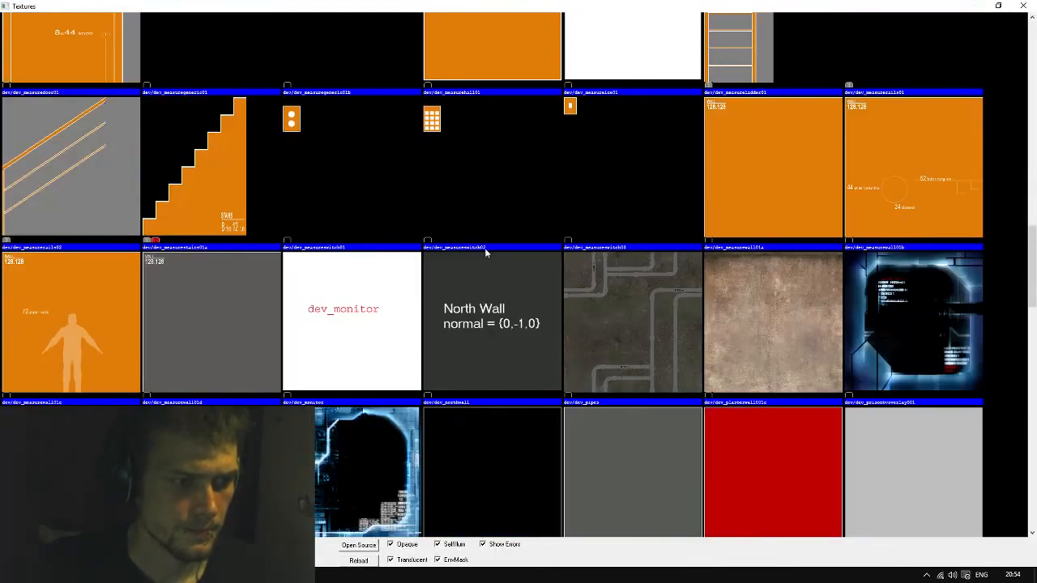
{"action": "scroll", "coordinate": [512, 324], "scroll_direction": "down", "scroll_amount": 20}
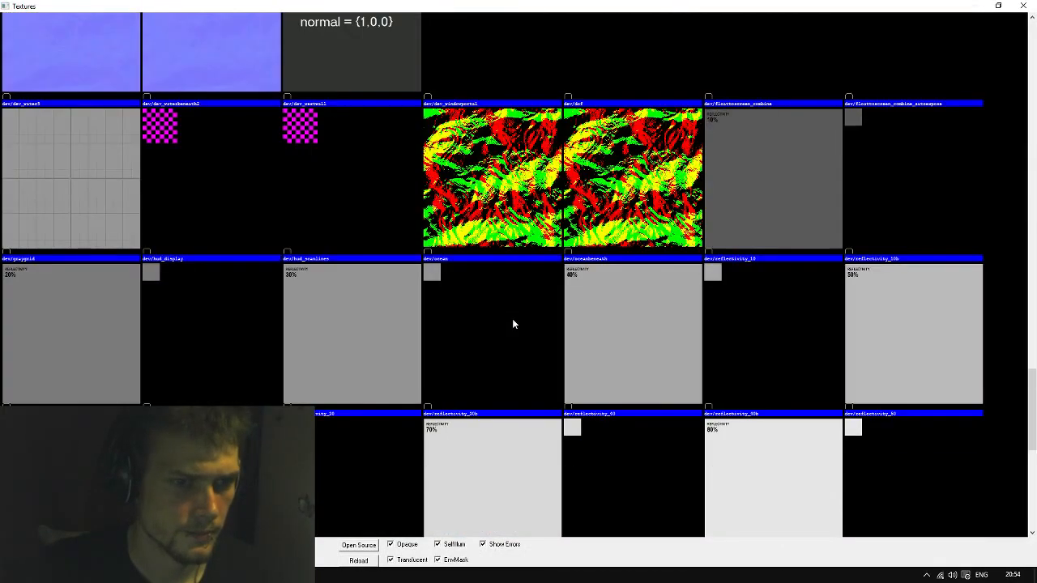
{"action": "double_click", "coordinate": [868, 199]}
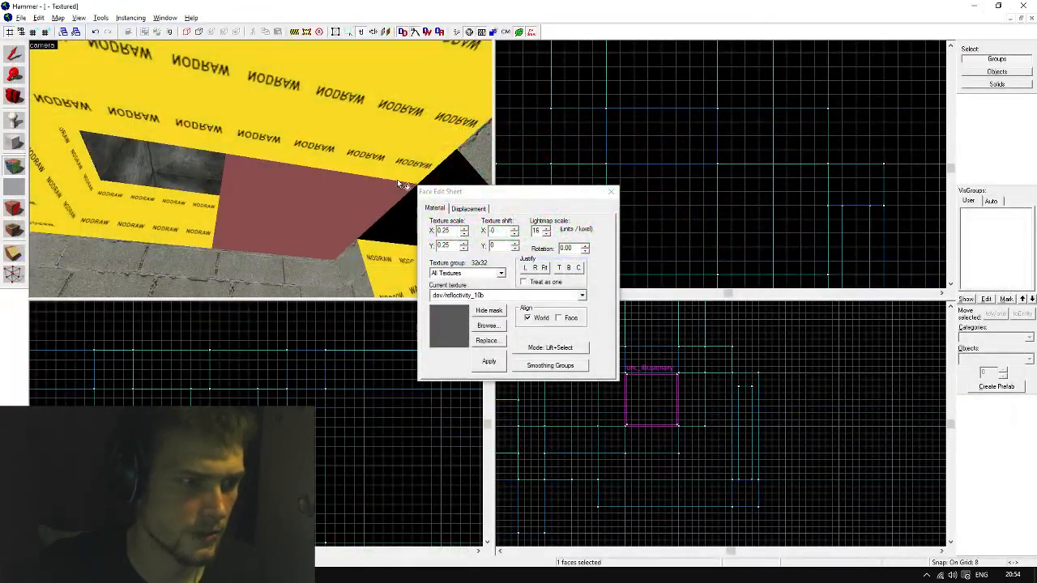
{"action": "right_click", "coordinate": [138, 217]}
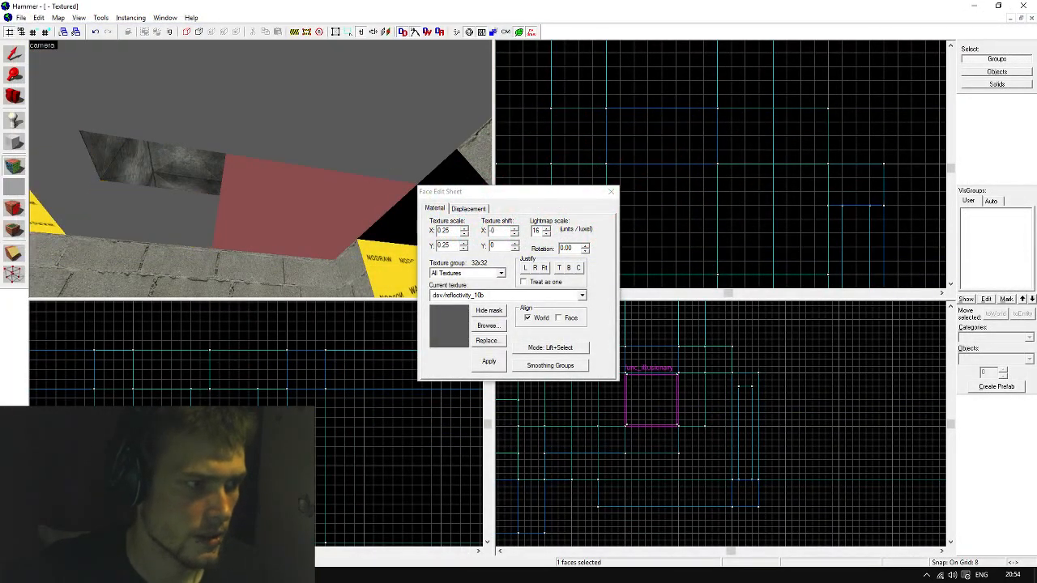
{"action": "key", "text": "z"}
{"action": "right_click", "coordinate": [261, 168]}
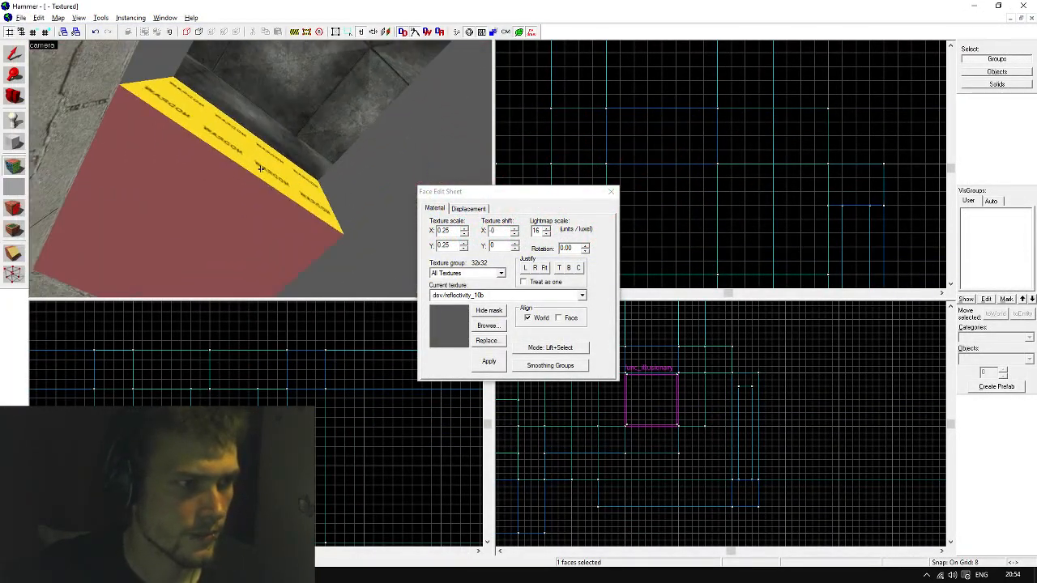
{"action": "right_click", "coordinate": [261, 169]}
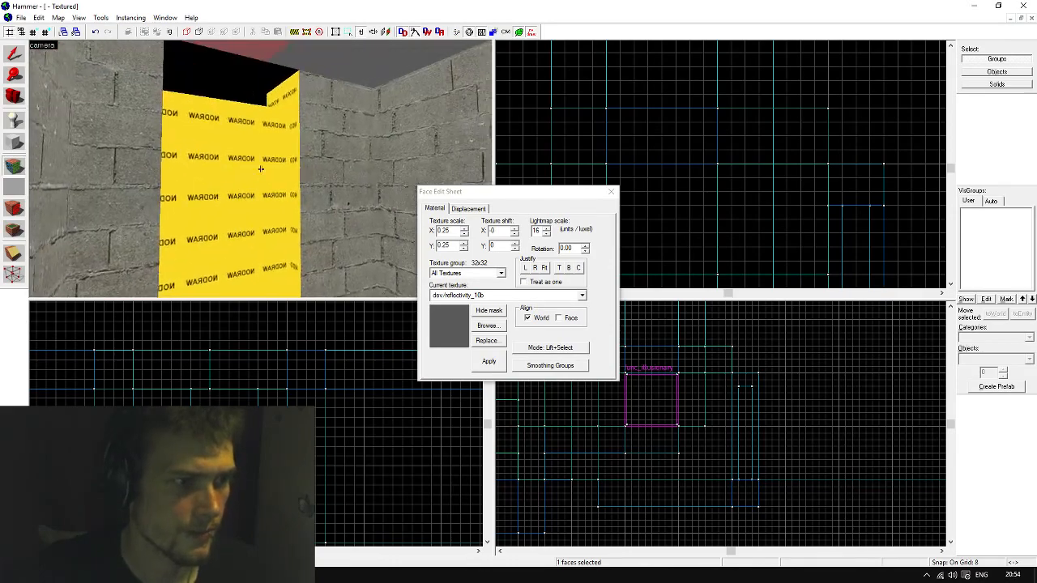
Sample the wall's concrete texture and apply it to the side faces of the door recess
{"action": "left_click", "coordinate": [261, 168]}
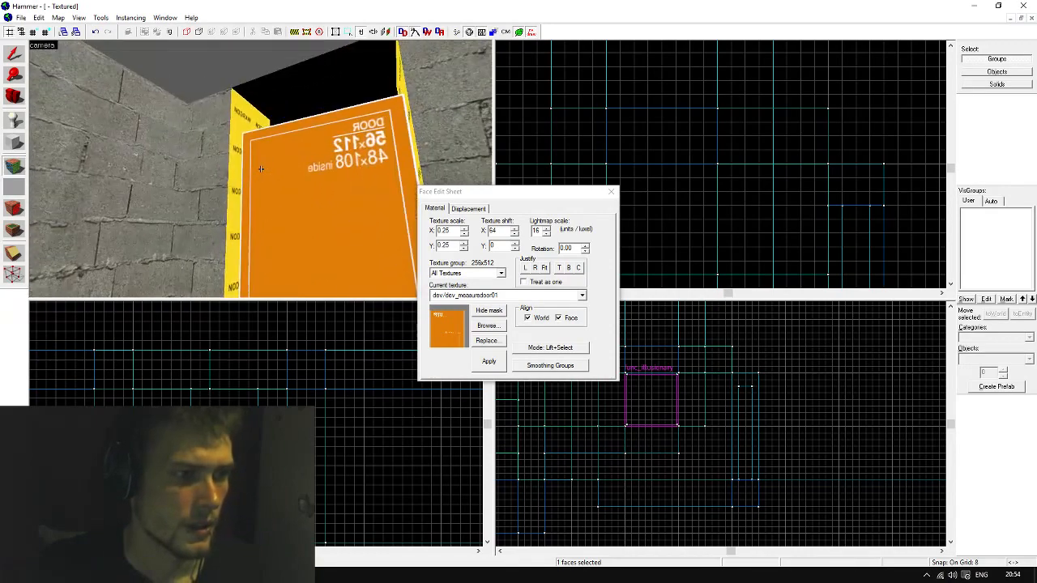
{"action": "left_click", "coordinate": [261, 168]}
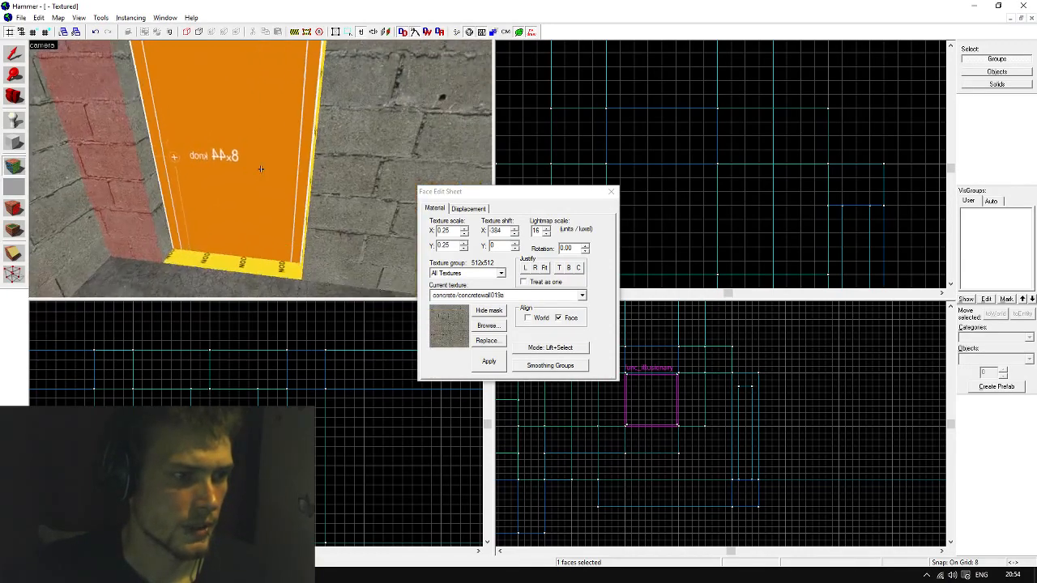
{"action": "left_click", "coordinate": [261, 168]}
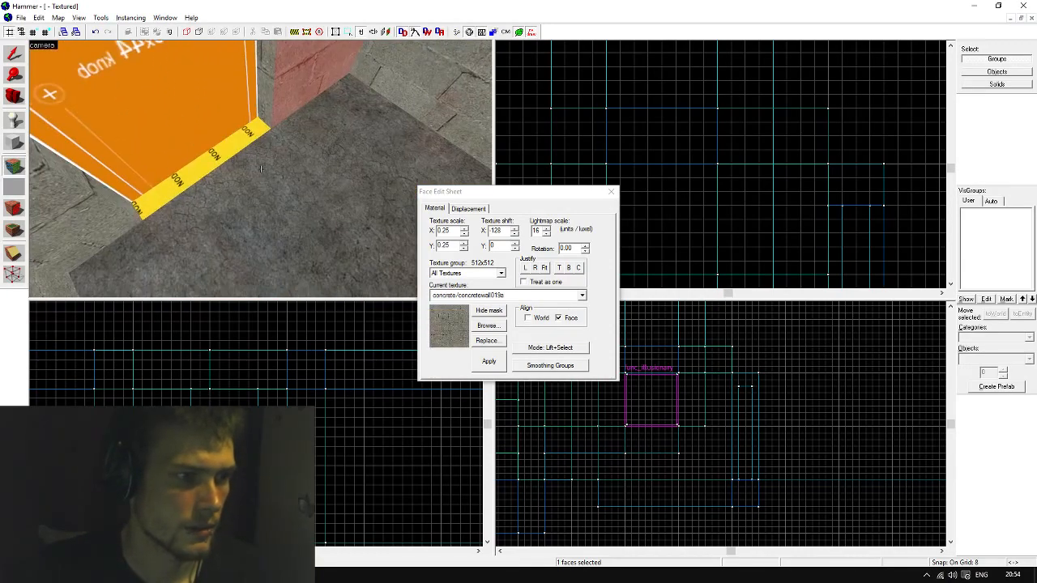
Texture the threshold strip below the door with dev/reflectivity_20b and undo the same fill on the room's floor
{"action": "left_click", "coordinate": [227, 154]}
{"action": "left_click", "coordinate": [487, 325]}
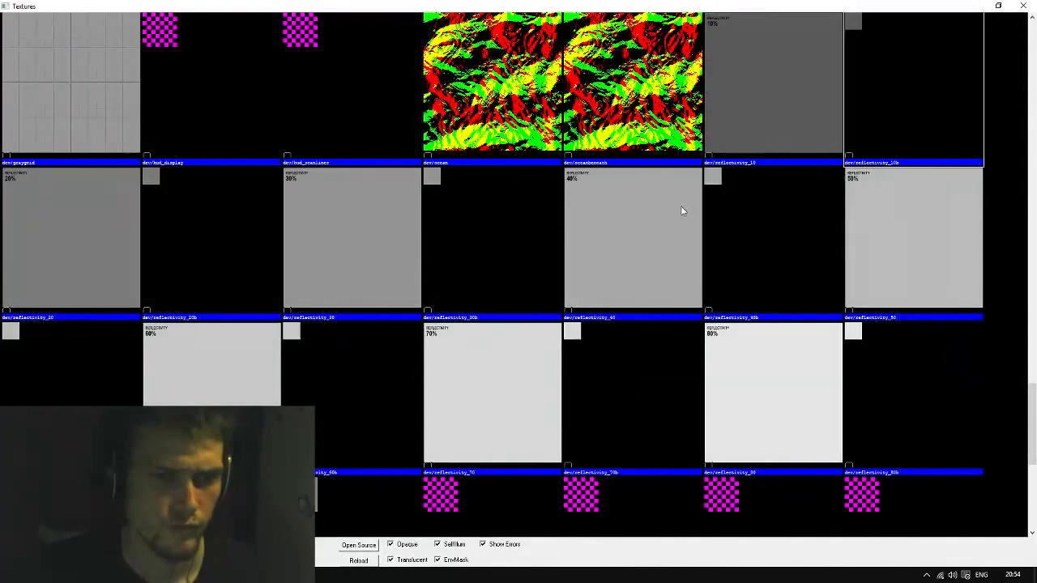
{"action": "double_click", "coordinate": [243, 230]}
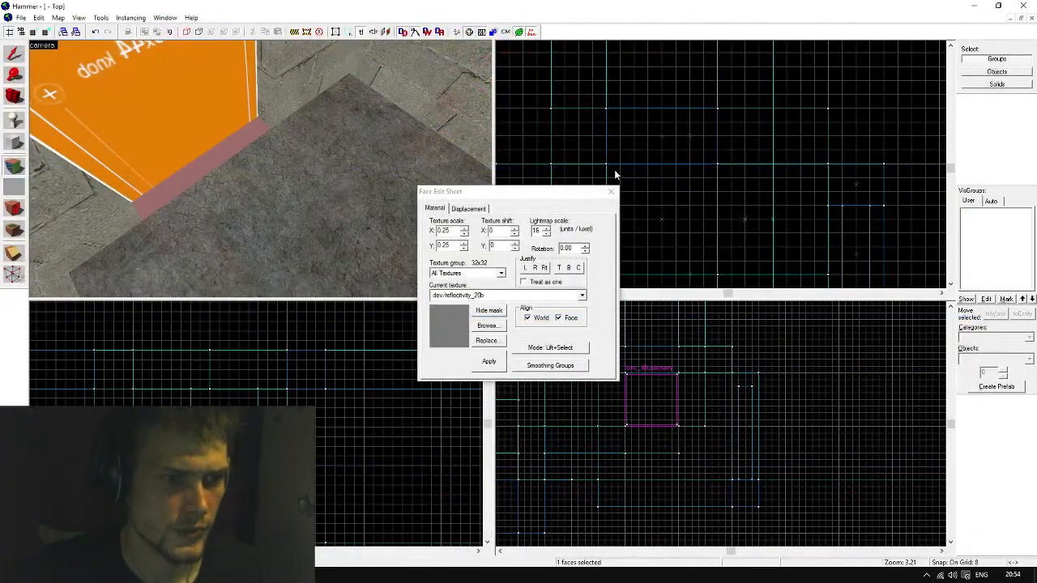
{"action": "left_click", "coordinate": [611, 191]}
{"action": "key", "text": "z"}
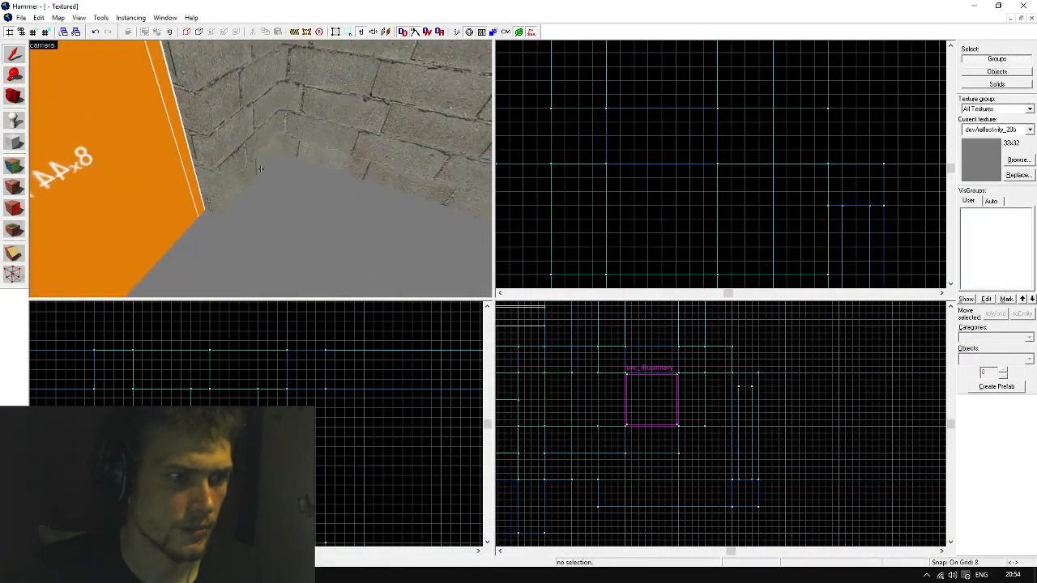
{"action": "key", "text": "s"}
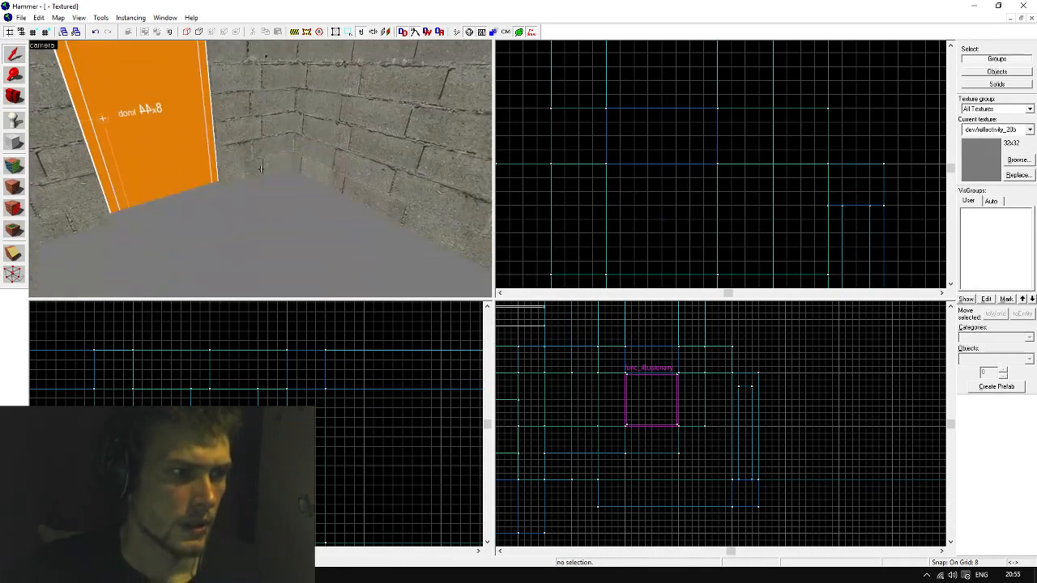
{"action": "key", "text": "ctrl+z"}
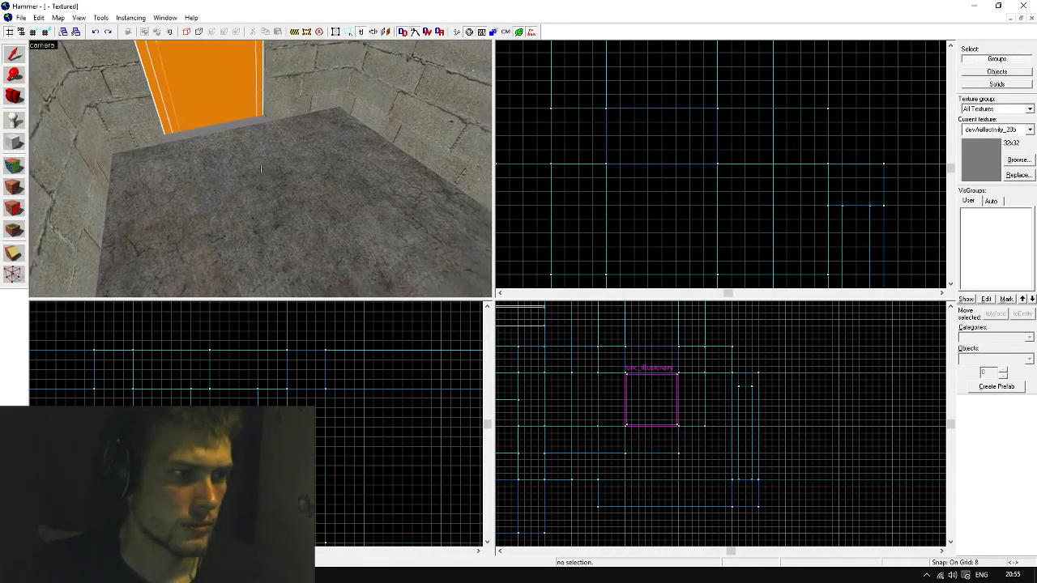
Sample the vent's metal texture and apply it to the top face of the 64 by 32 unit block inside the vent
{"action": "key", "text": "w"}
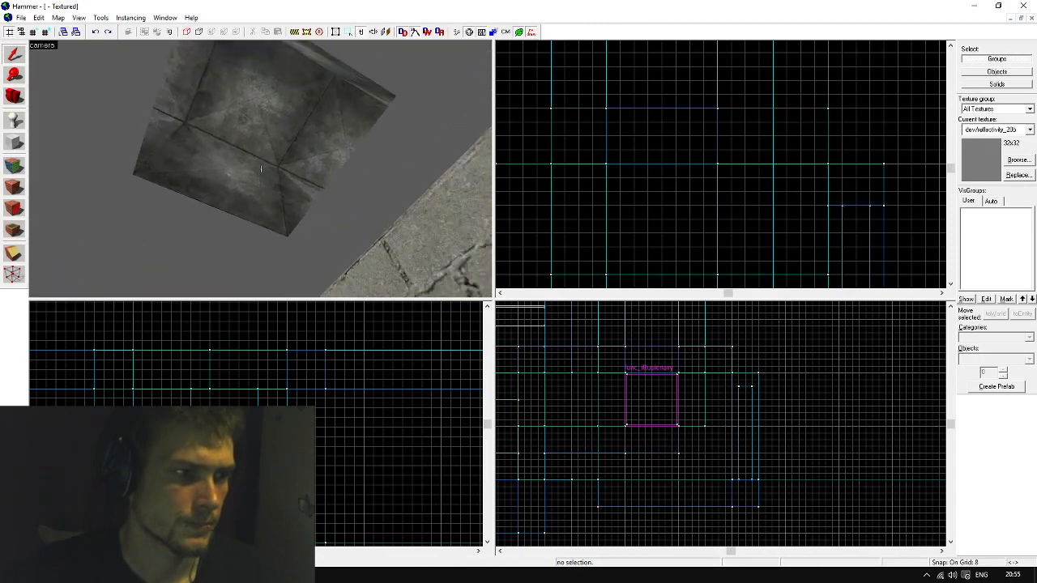
{"action": "key", "text": "s"}
{"action": "key", "text": "w"}
{"action": "double_click", "coordinate": [261, 169]}
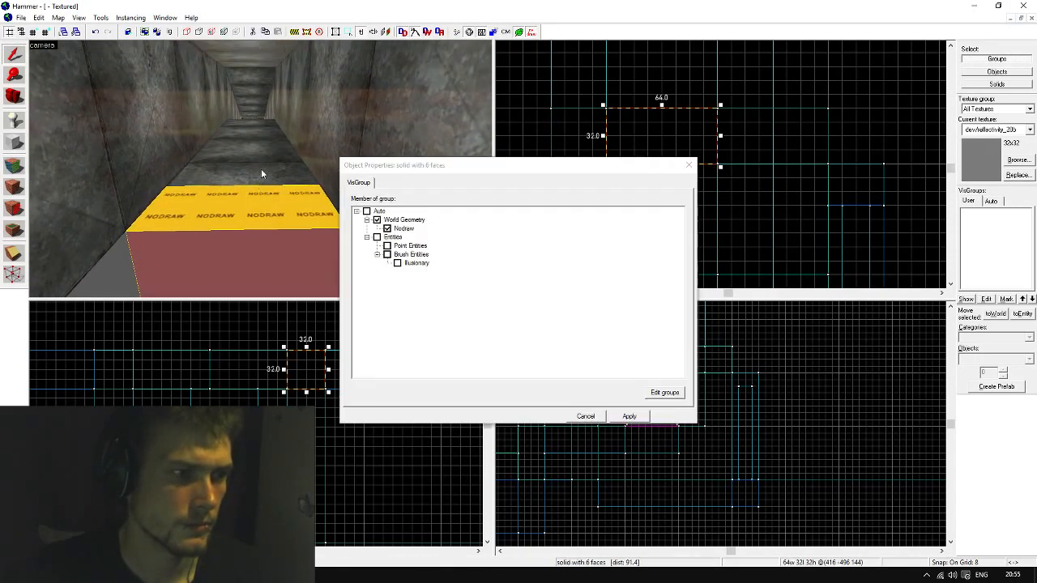
{"action": "key", "text": "shift+a"}
{"action": "left_click", "coordinate": [252, 171]}
{"action": "right_click", "coordinate": [260, 201]}
{"action": "key", "text": "z"}
{"action": "key", "text": "w"}
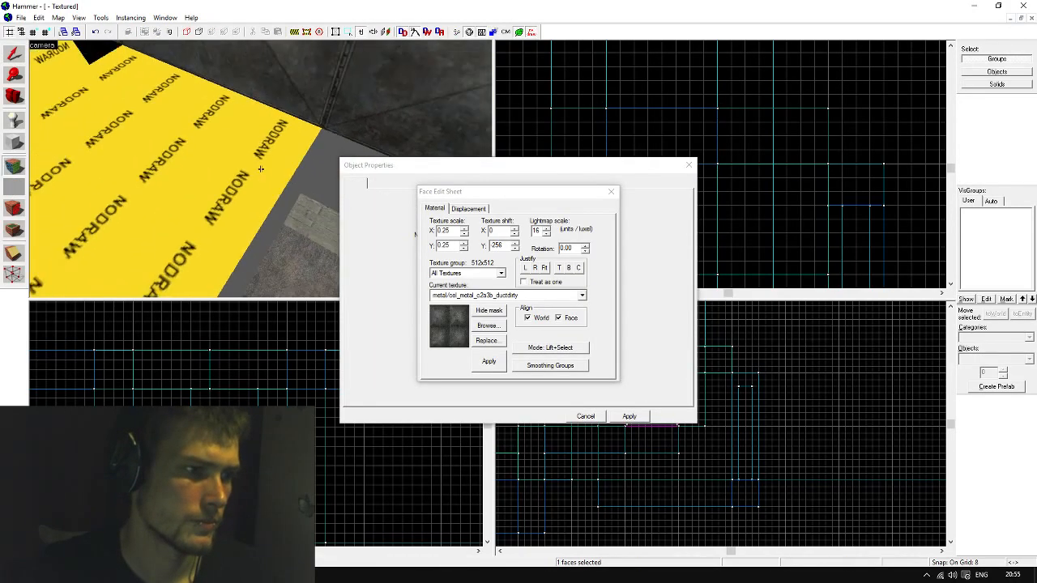
{"action": "key", "text": "w"}
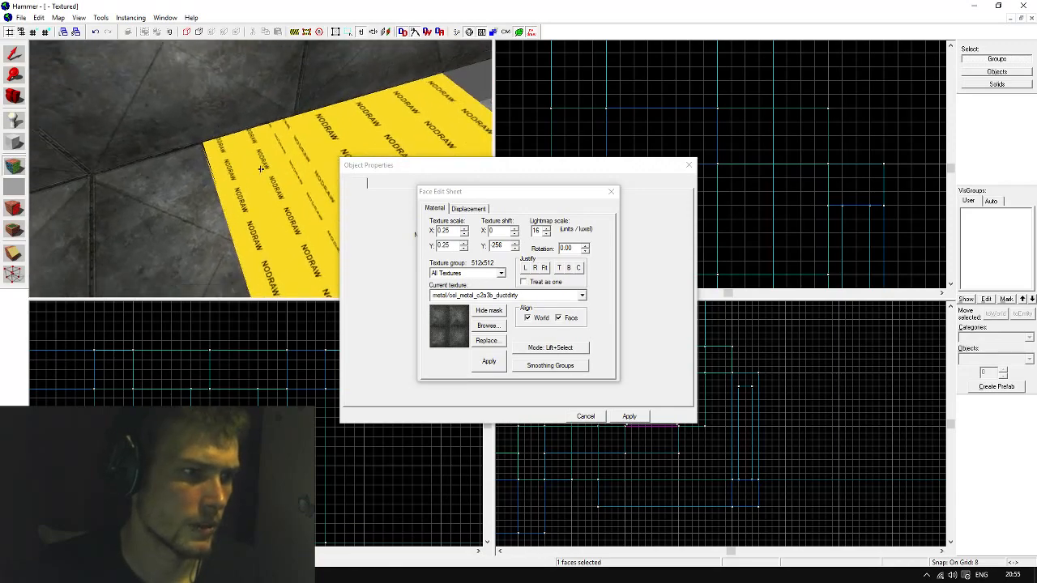
Select the vent's floor block, dismiss its object properties and lengthen it to 192 units toward the room's ceiling block
{"action": "key", "text": "shift+s"}
{"action": "left_click", "coordinate": [99, 150]}
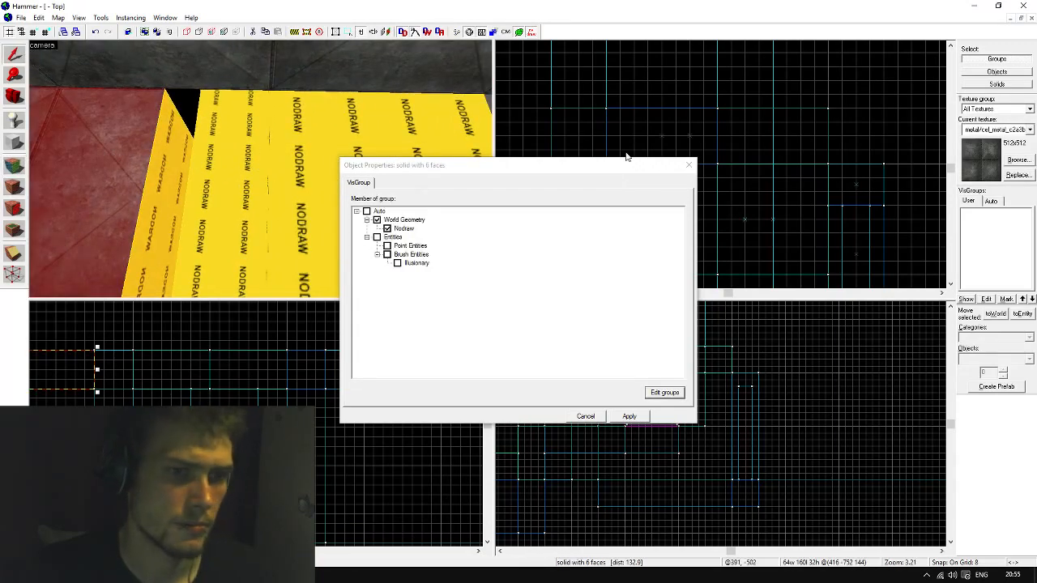
{"action": "key", "text": "Escape"}
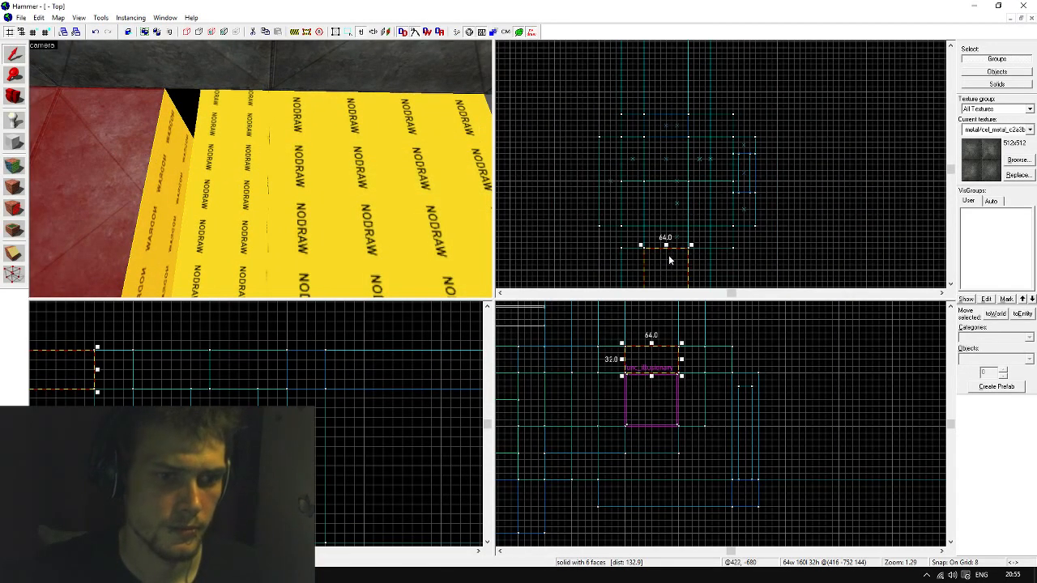
{"action": "left_click_drag", "start_coordinate": [667, 249], "coordinate": [665, 233]}
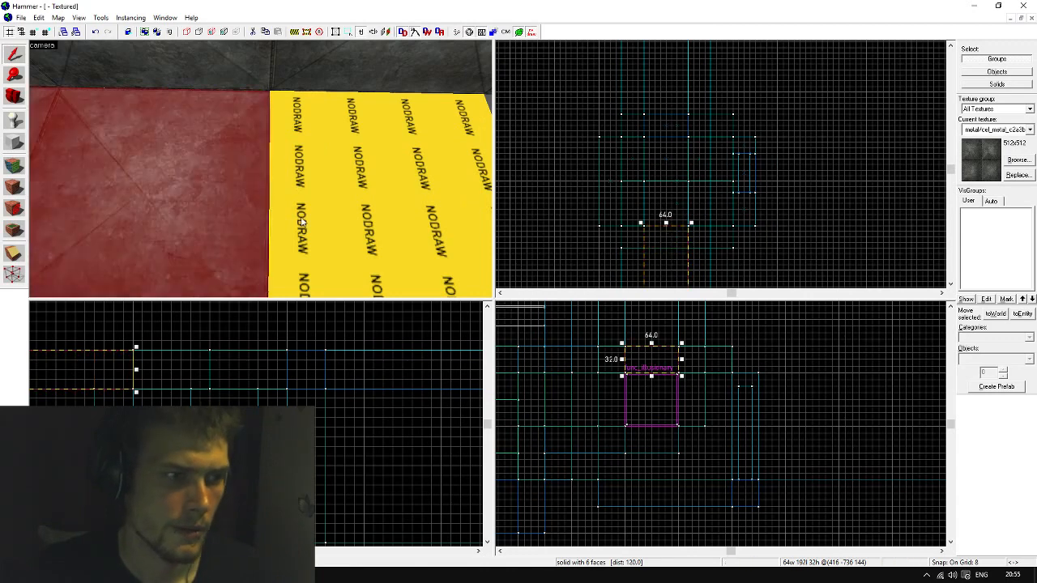
Apply the vent's metal texture to the nodraw top face between the vent floor and the ceiling opening, and leave face editing
{"action": "key", "text": "shift+a"}
{"action": "right_click", "coordinate": [338, 201]}
{"action": "left_click", "coordinate": [13, 54]}
{"action": "key", "text": "z"}
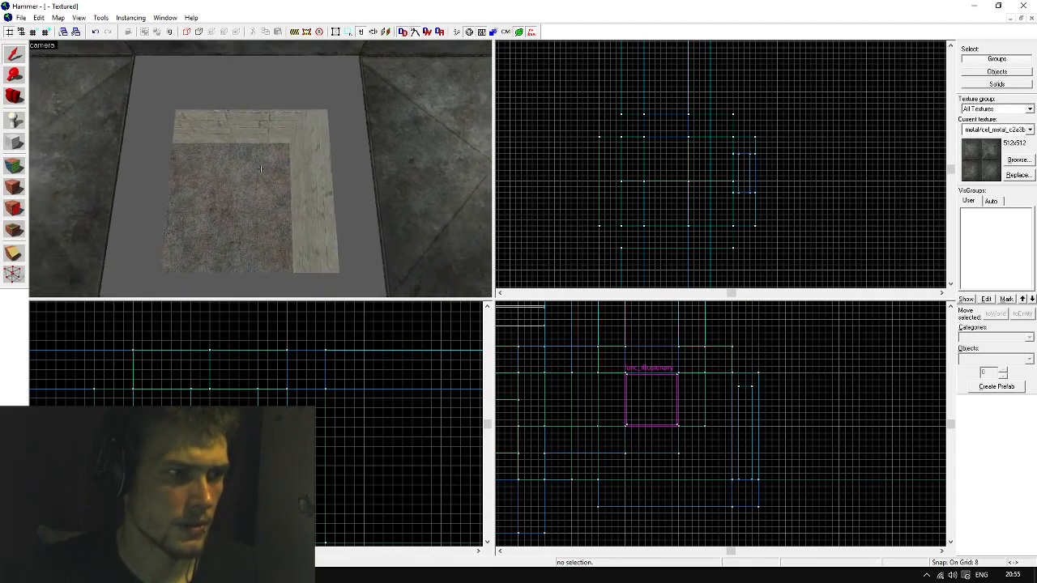
Choose dev/dev_measurerails01 from the texture browser as the current texture
{"action": "key", "text": "z"}
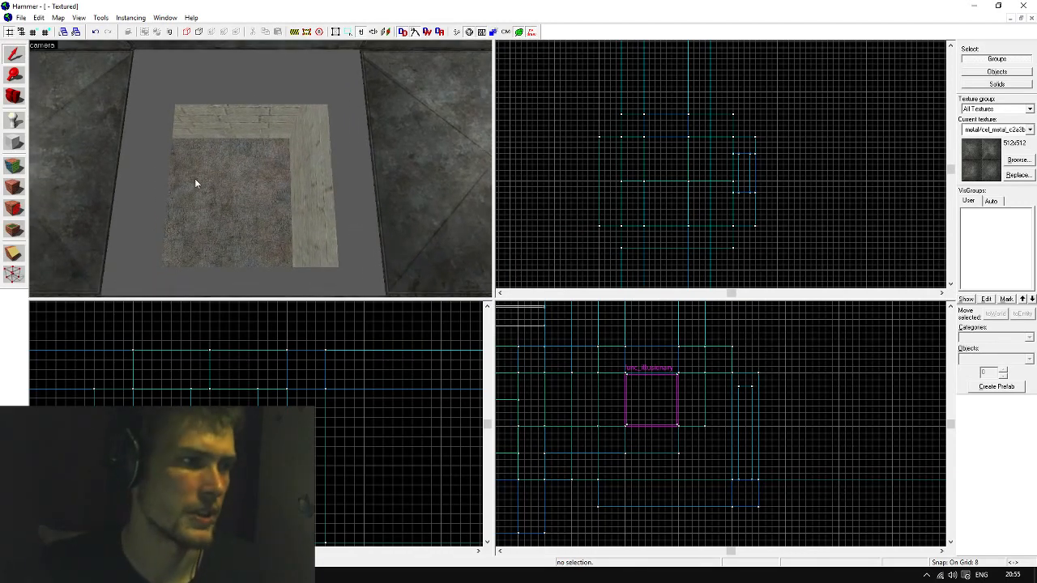
{"action": "left_click", "coordinate": [1019, 160]}
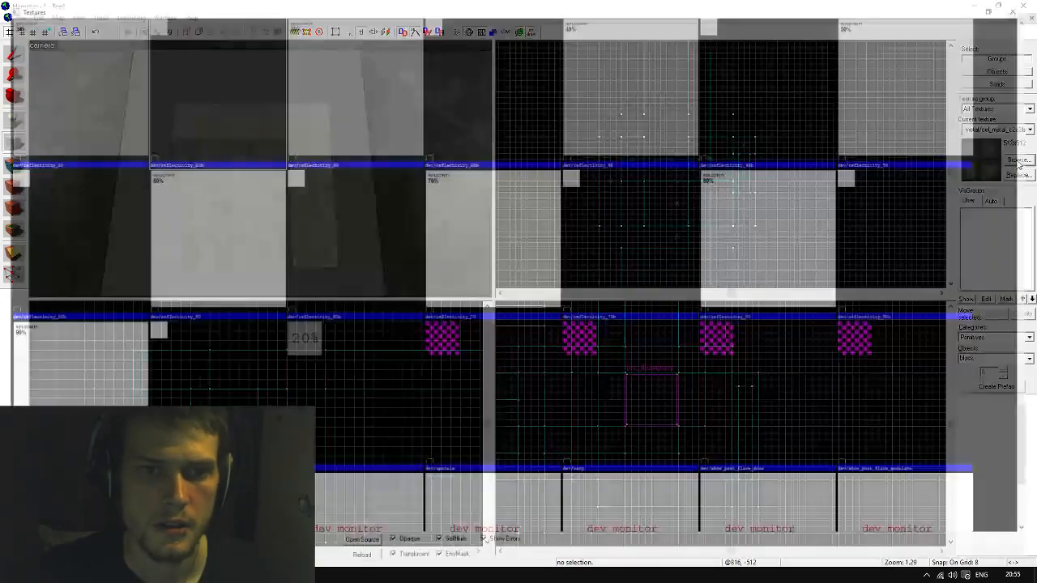
{"action": "scroll", "coordinate": [489, 230], "scroll_direction": "up", "scroll_amount": 15}
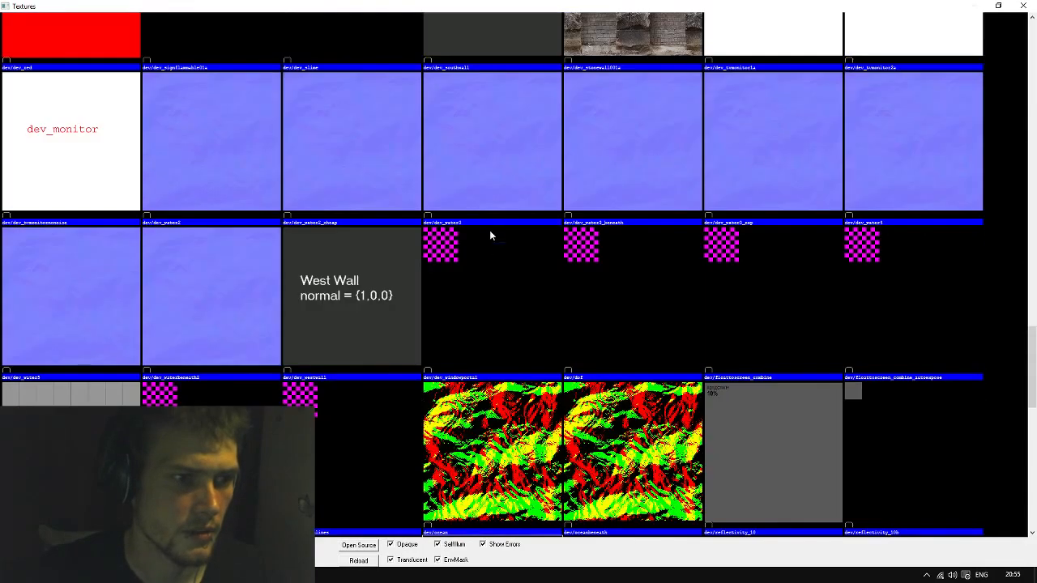
{"action": "scroll", "coordinate": [485, 266], "scroll_direction": "up", "scroll_amount": 2}
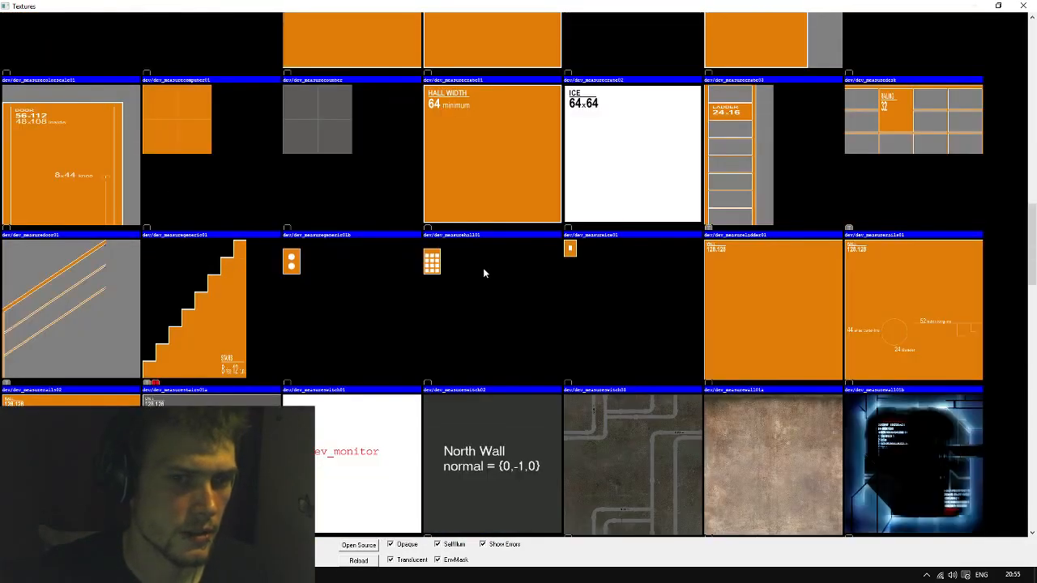
{"action": "double_click", "coordinate": [877, 162]}
Create a 64 by 64 by 32 unit block filling the vent opening above the room's ceiling, and deselect it
{"action": "scroll", "coordinate": [677, 140], "scroll_direction": "up", "scroll_amount": 3}
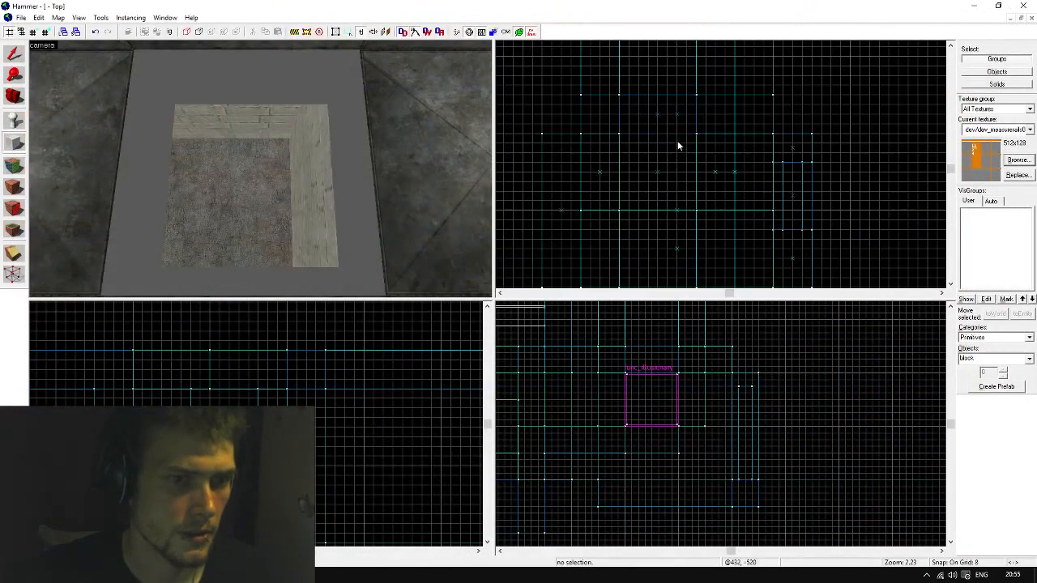
{"action": "scroll", "coordinate": [616, 139], "scroll_direction": "up", "scroll_amount": 1}
{"action": "left_click_drag", "start_coordinate": [609, 131], "coordinate": [702, 227]}
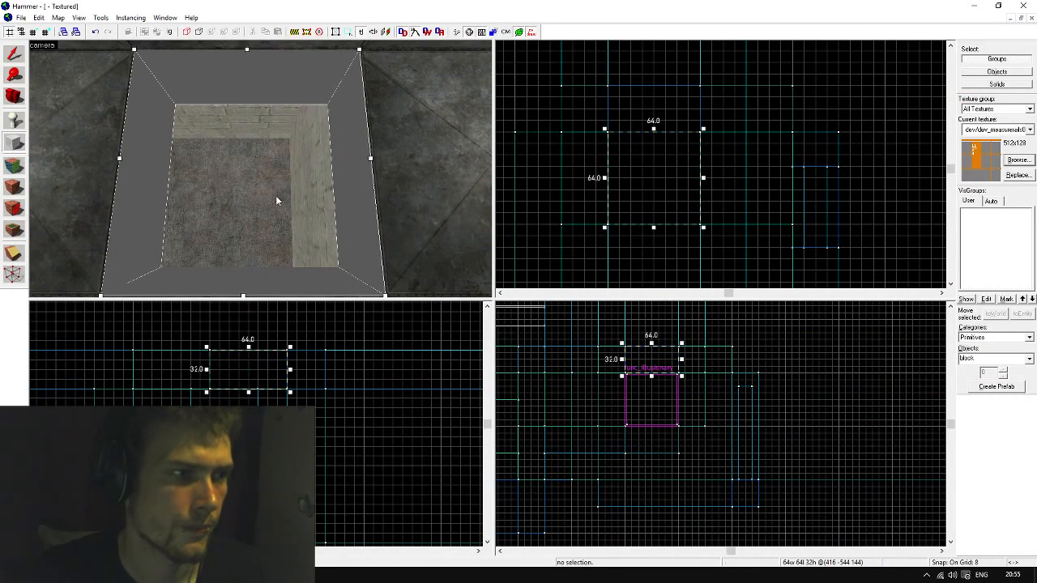
{"action": "key", "text": "Return"}
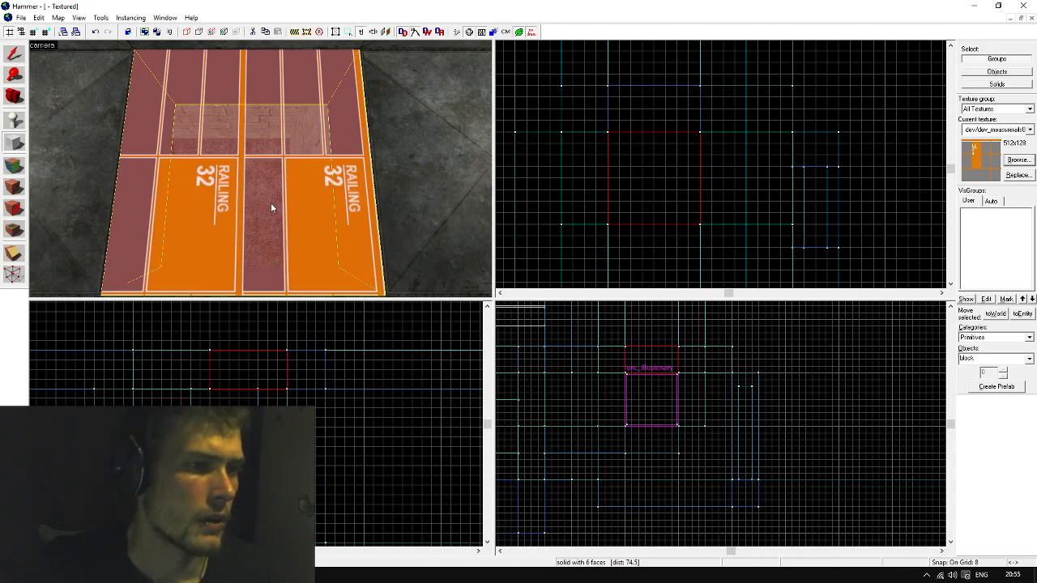
{"action": "key", "text": "z"}
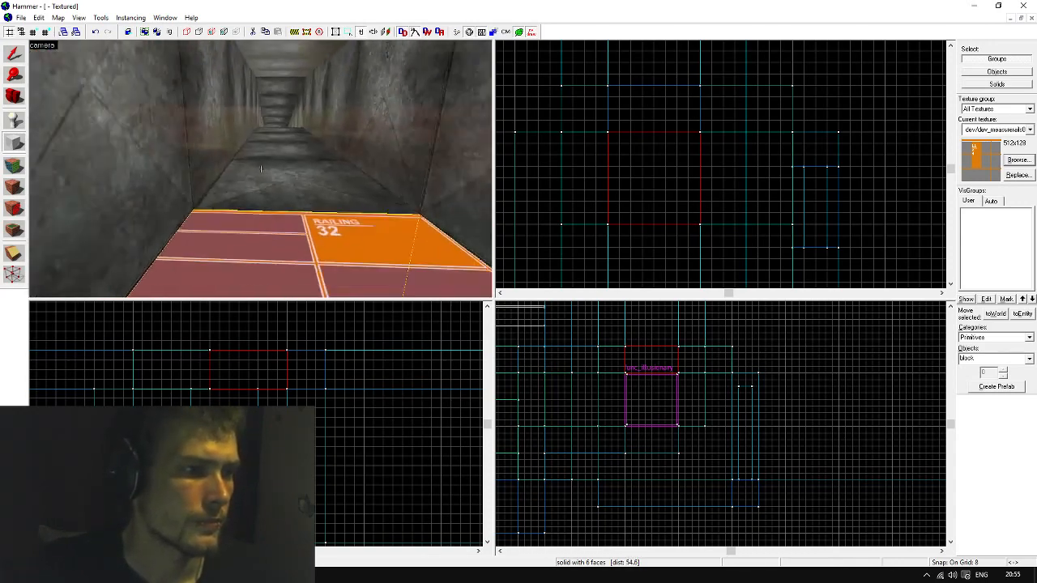
{"action": "key", "text": "z"}
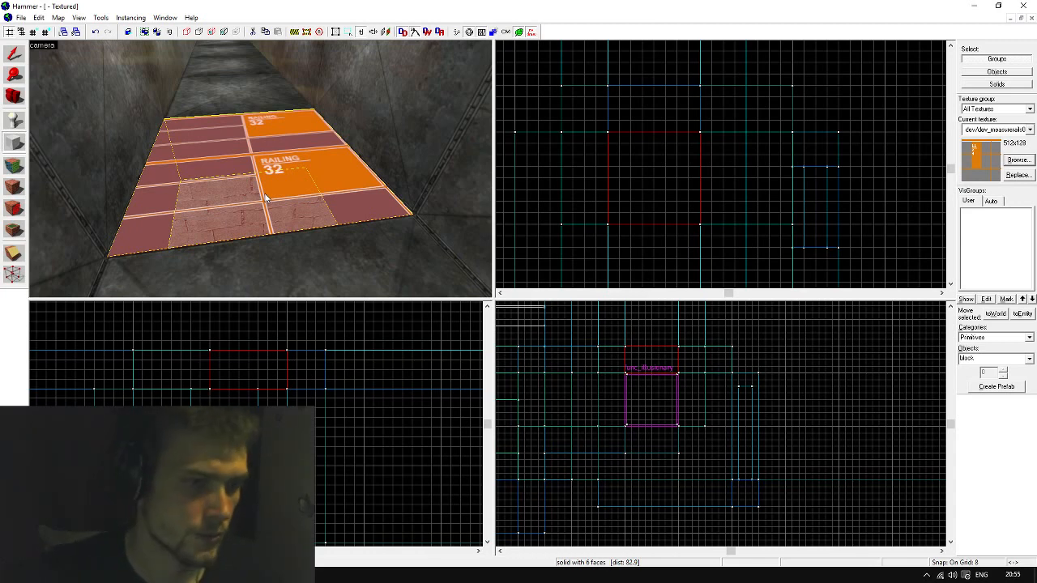
{"action": "left_click", "coordinate": [12, 53]}
{"action": "left_click", "coordinate": [596, 96]}
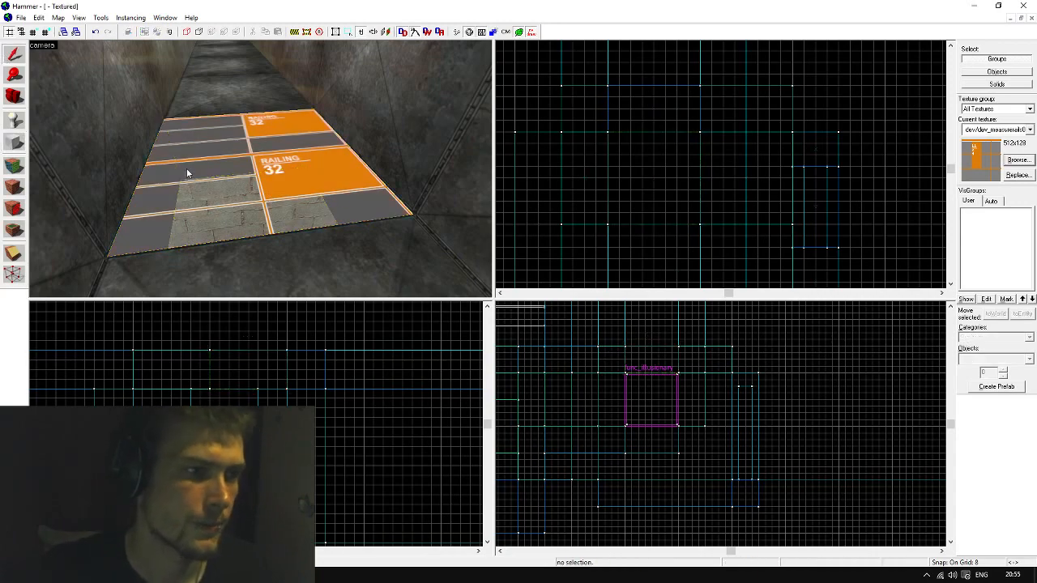
Inspect the railing-textured block over the ceiling opening from inside the vent and check the vent's open end from outside
{"action": "scroll", "coordinate": [186, 173], "scroll_direction": "up", "scroll_amount": 2}
{"action": "left_click", "coordinate": [248, 175]}
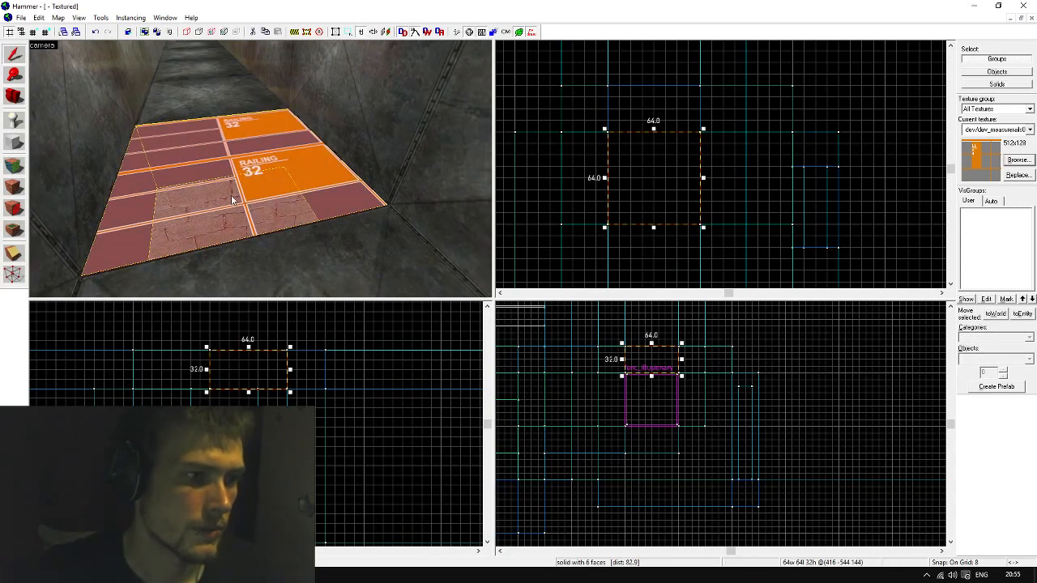
{"action": "key", "text": "z"}
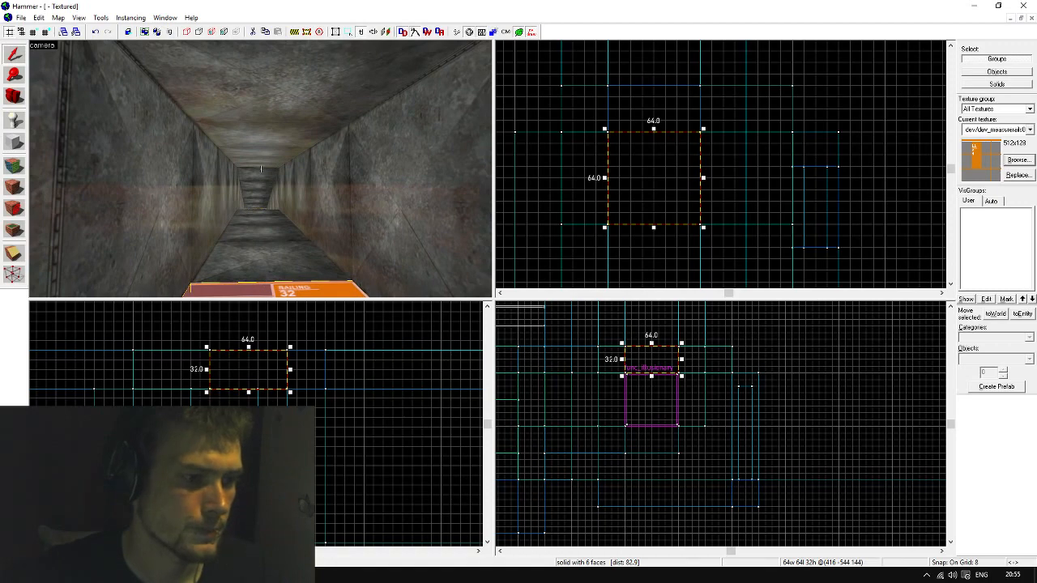
{"action": "key", "text": "Escape"}
{"action": "key", "text": "z"}
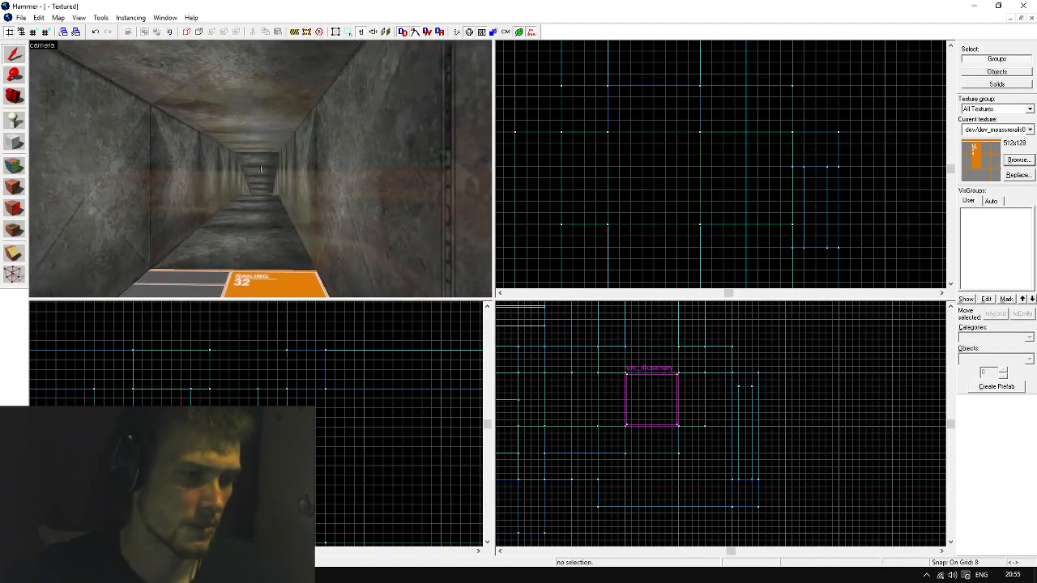
{"action": "key", "text": "w"}
{"action": "key", "text": "w"}
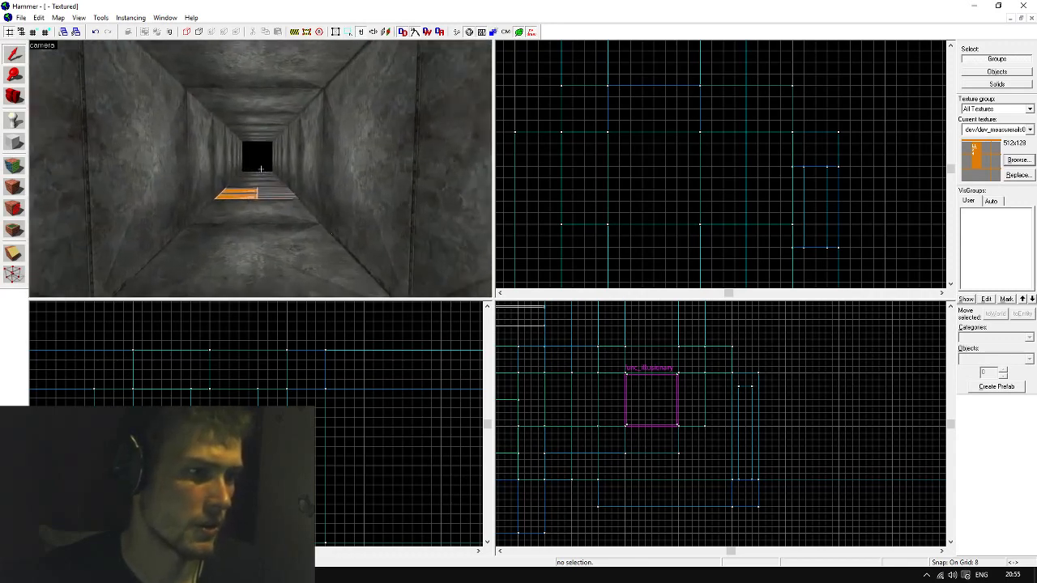
{"action": "key", "text": "w"}
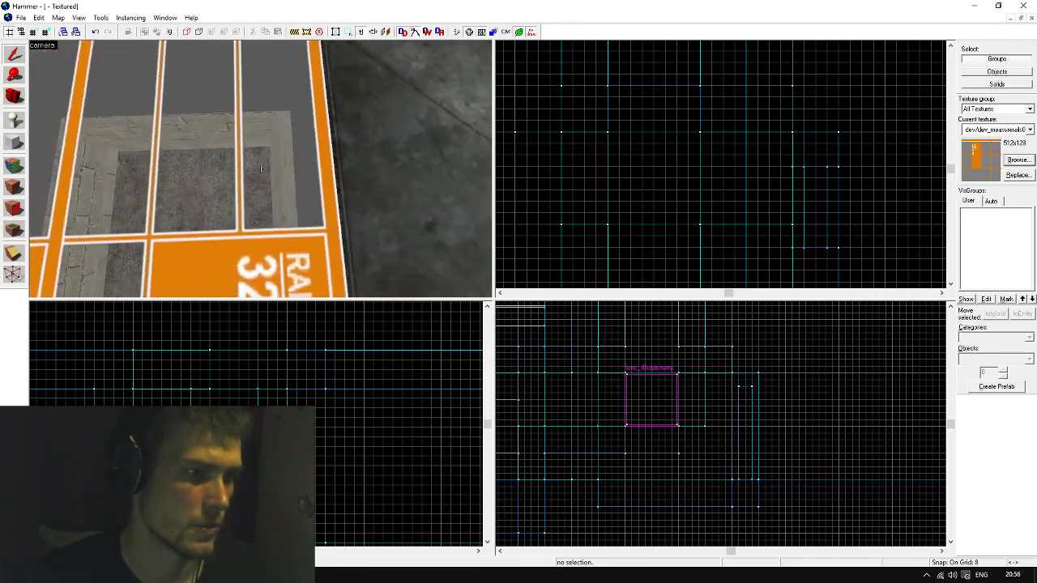
{"action": "key", "text": "a"}
{"action": "key", "text": "w"}
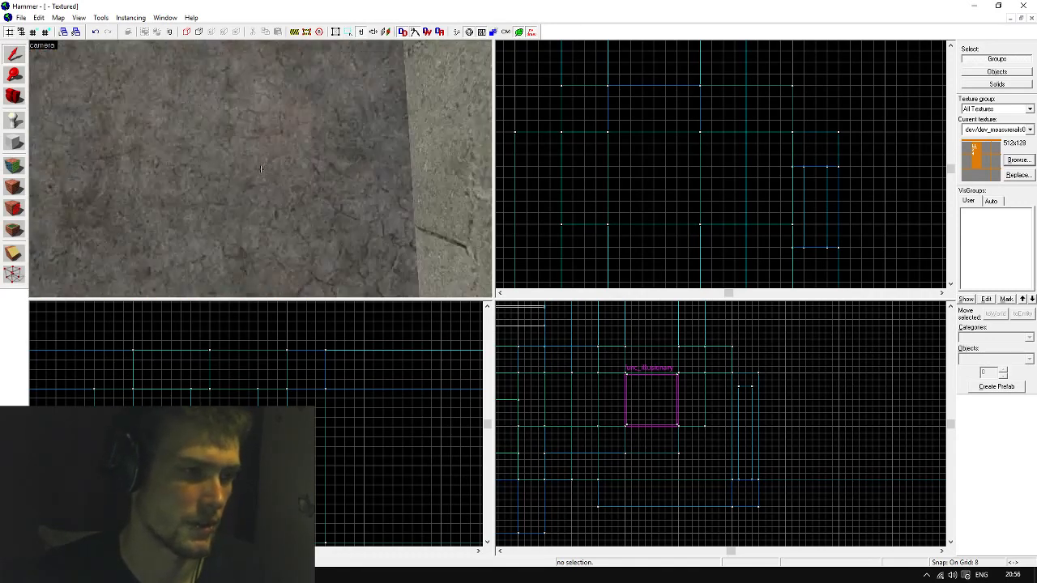
{"action": "key", "text": "s"}
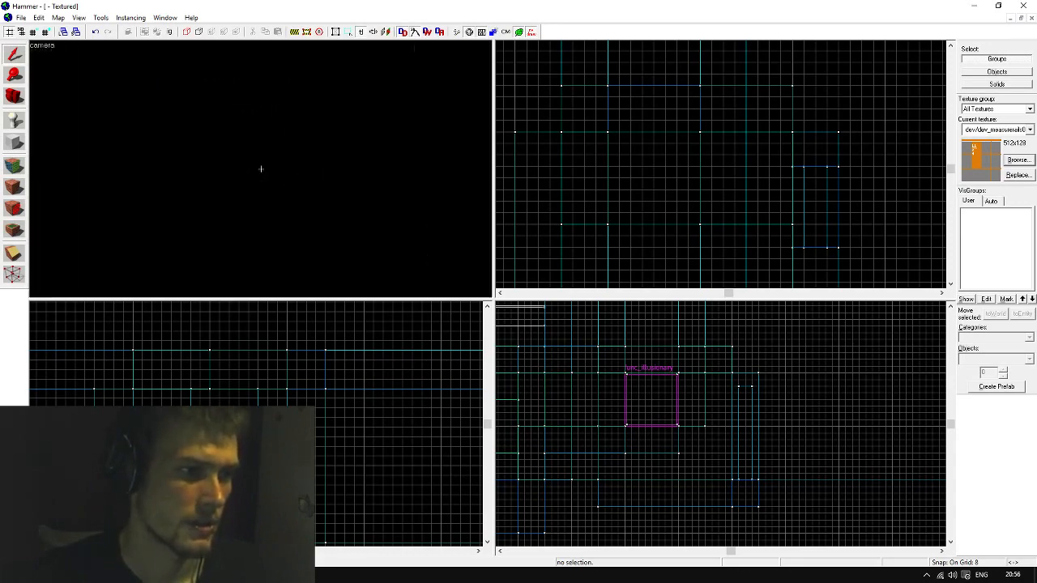
{"action": "key", "text": "a"}
{"action": "key", "text": "s"}
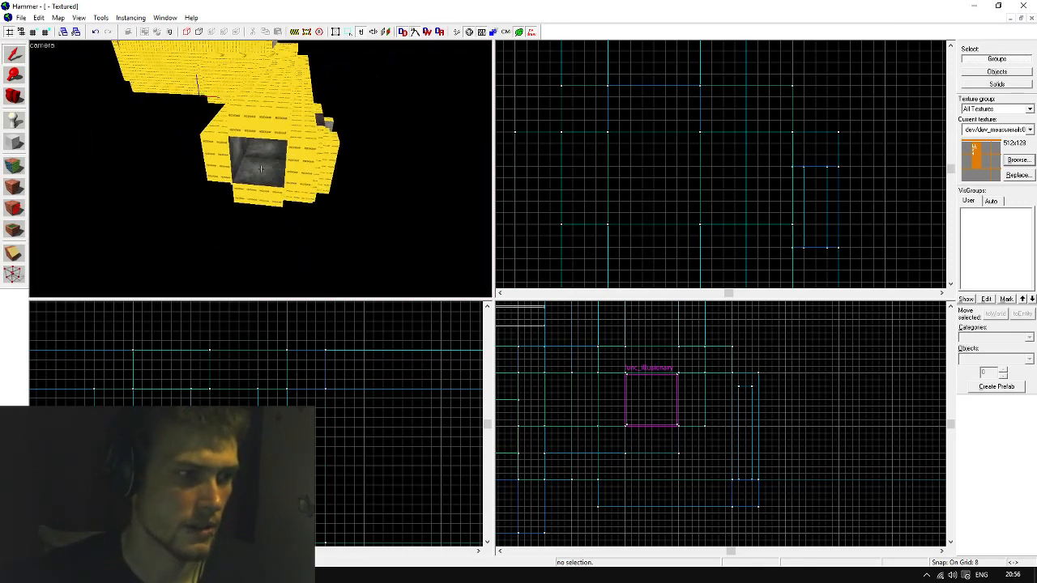
{"action": "key", "text": "z"}
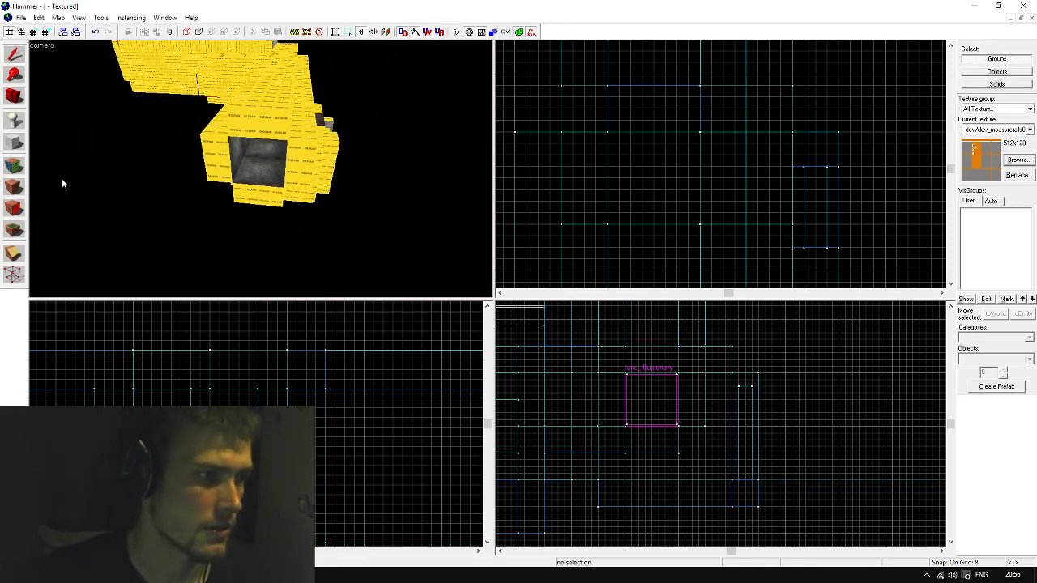
Select the vent's side wall at its open end and make tools/toolsnodraw the current texture
{"action": "left_click", "coordinate": [15, 144]}
{"action": "scroll", "coordinate": [819, 102], "scroll_direction": "down", "scroll_amount": 4}
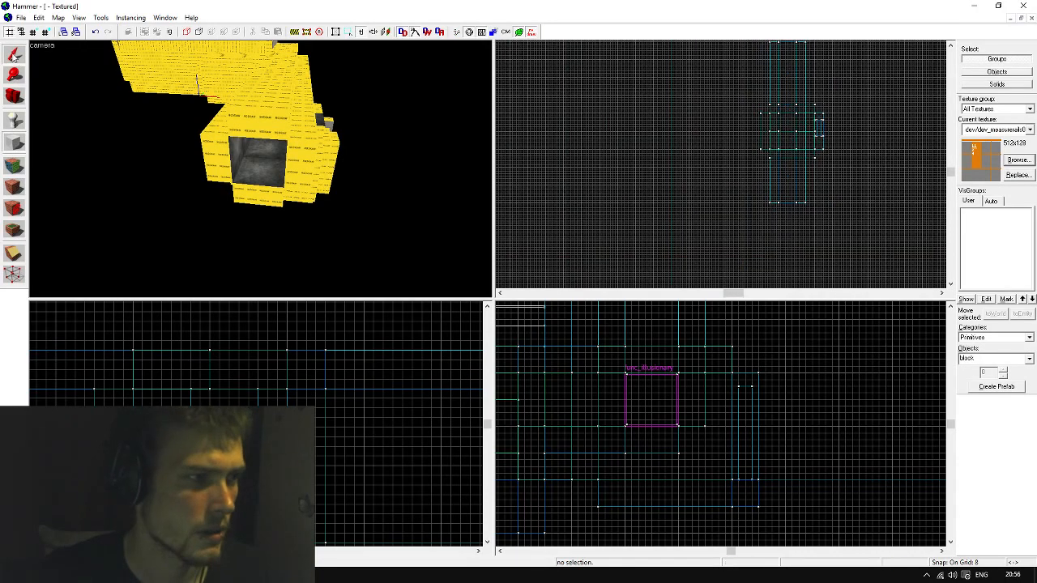
{"action": "left_click", "coordinate": [14, 54]}
{"action": "left_click", "coordinate": [236, 158]}
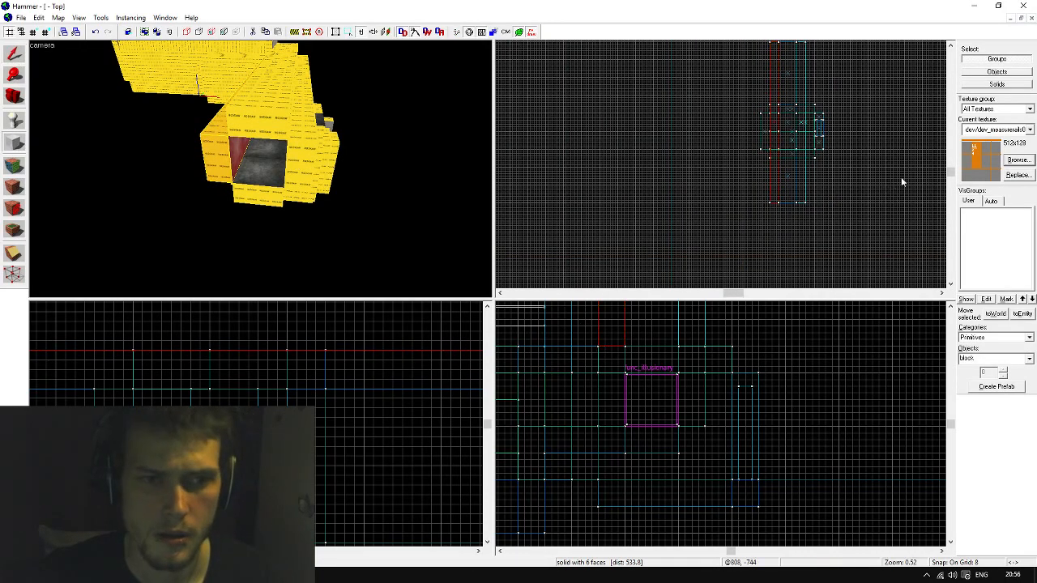
{"action": "scroll", "coordinate": [903, 181], "scroll_direction": "up", "scroll_amount": 3}
{"action": "left_click", "coordinate": [1030, 130]}
{"action": "left_click", "coordinate": [1001, 263]}
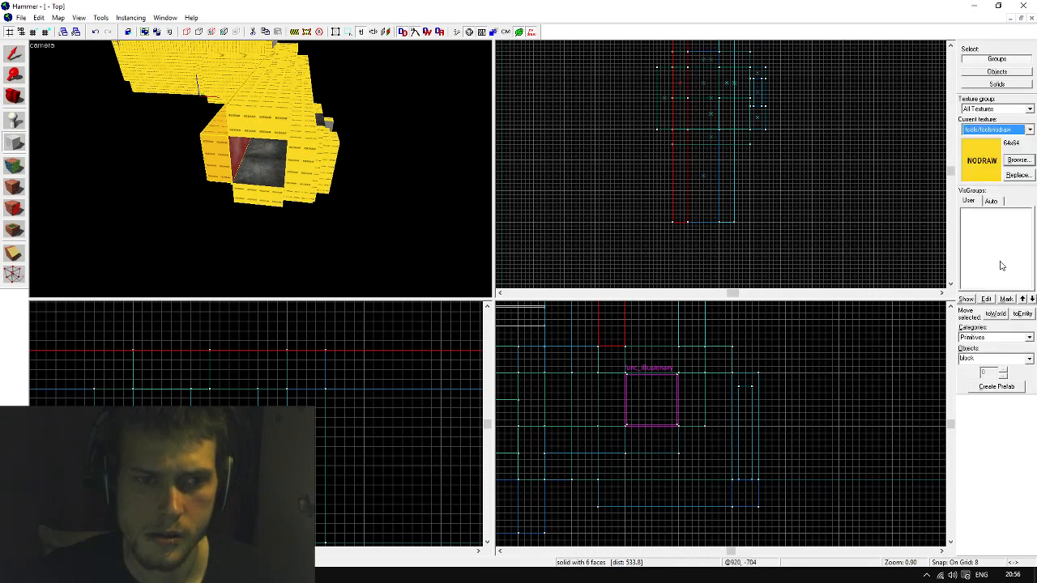
Create a 192 by 32 by 64 unit nodraw wall block running sideways from the end of the vent's side wall
{"action": "scroll", "coordinate": [700, 197], "scroll_direction": "up", "scroll_amount": 6}
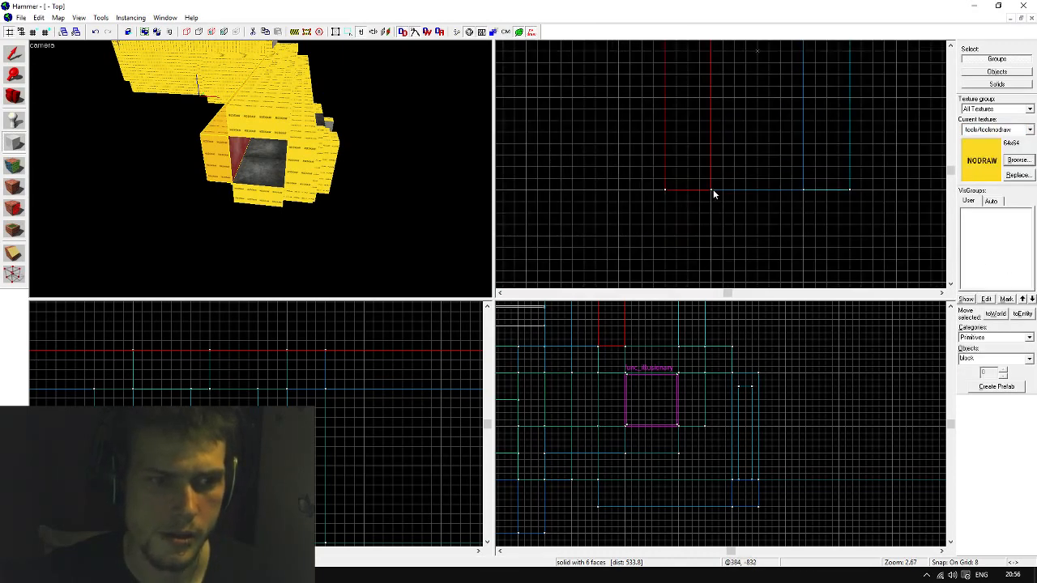
{"action": "left_click_drag", "start_coordinate": [714, 194], "coordinate": [539, 229]}
{"action": "scroll", "coordinate": [740, 213], "scroll_direction": "down", "scroll_amount": 2}
{"action": "scroll", "coordinate": [719, 218], "scroll_direction": "up", "scroll_amount": 2}
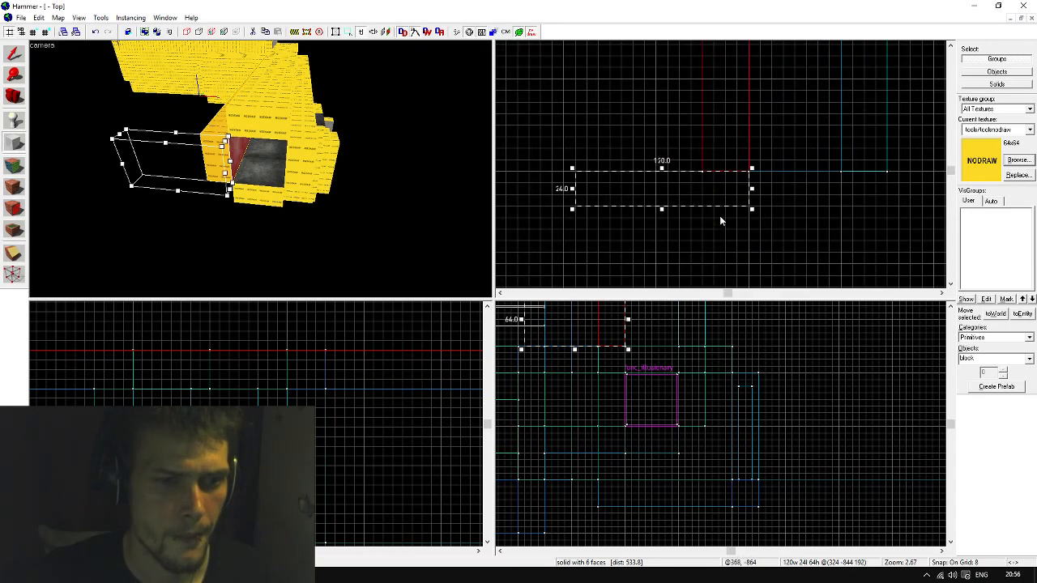
{"action": "left_click", "coordinate": [662, 213]}
{"action": "left_click", "coordinate": [780, 201]}
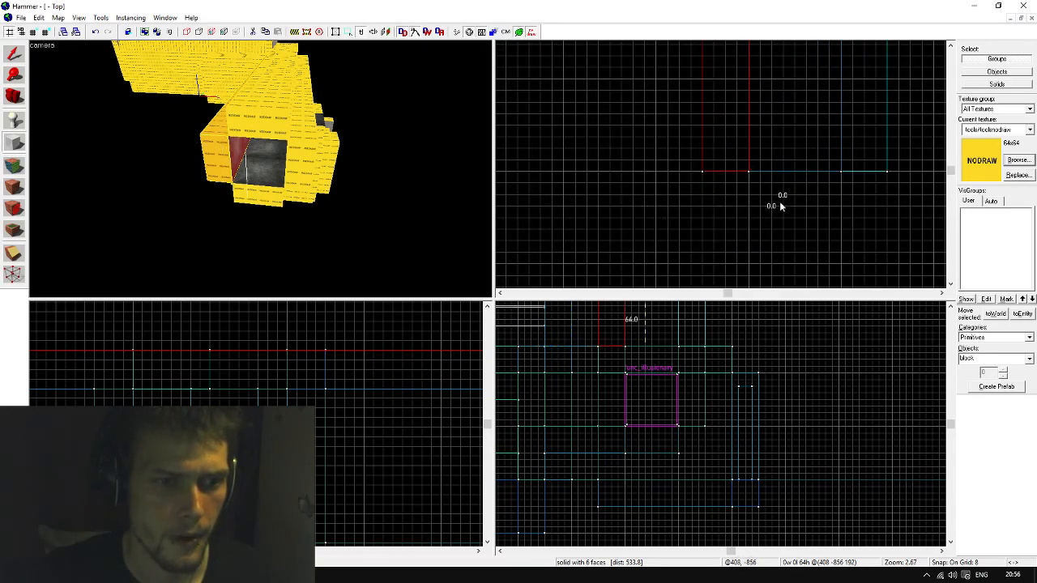
{"action": "left_click_drag", "start_coordinate": [748, 176], "coordinate": [737, 195]}
{"action": "left_click_drag", "start_coordinate": [616, 211], "coordinate": [559, 216]}
{"action": "scroll", "coordinate": [774, 191], "scroll_direction": "down", "scroll_amount": 2}
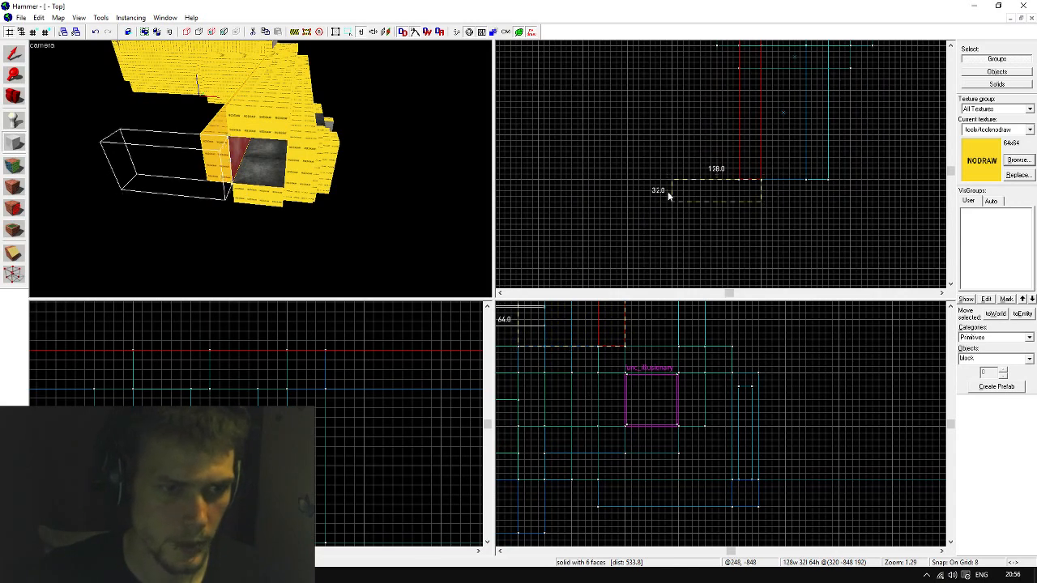
{"action": "left_click_drag", "start_coordinate": [668, 195], "coordinate": [621, 192]}
{"action": "key", "text": "Return"}
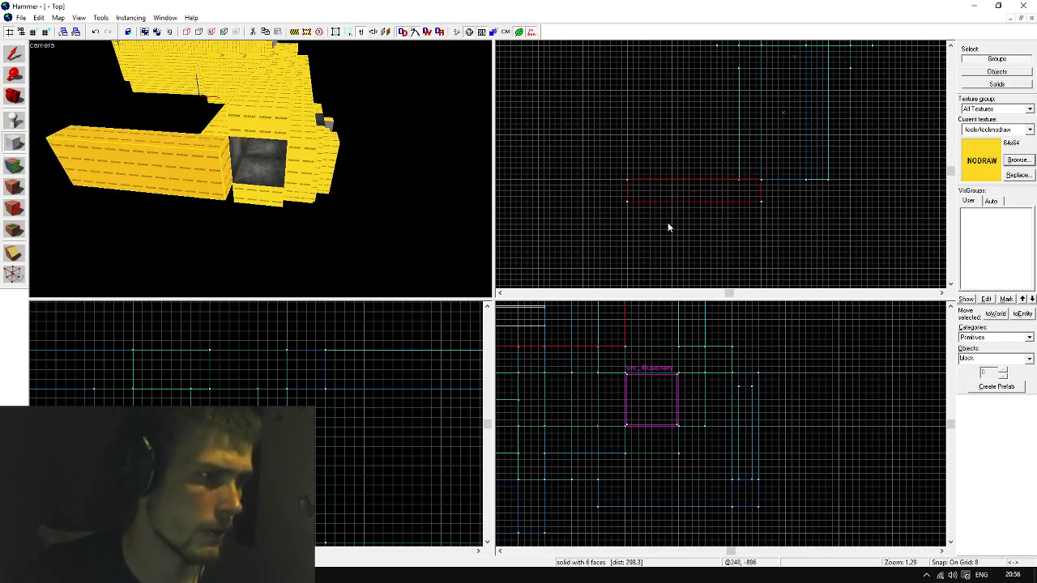
{"action": "key", "text": "shift+s"}
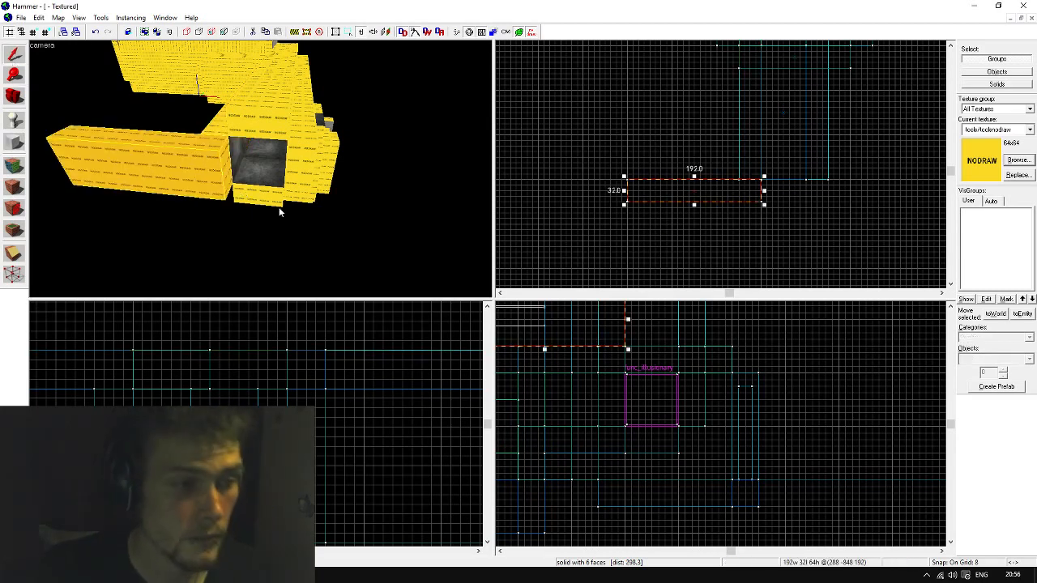
{"action": "left_click", "coordinate": [14, 143]}
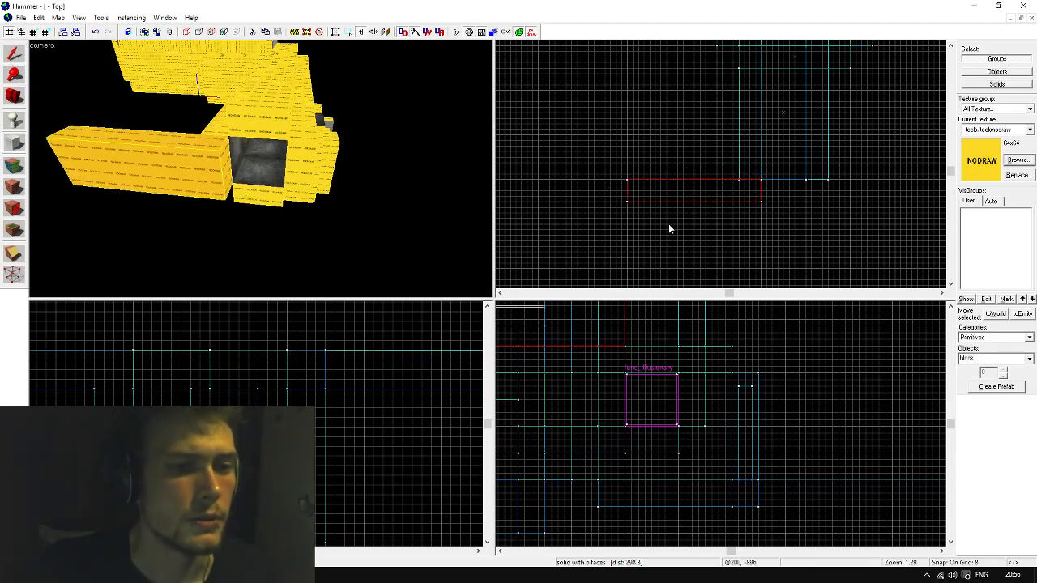
Shorten the vent's selected side wall to 544 units at the open end
{"action": "scroll", "coordinate": [710, 211], "scroll_direction": "up", "scroll_amount": 3}
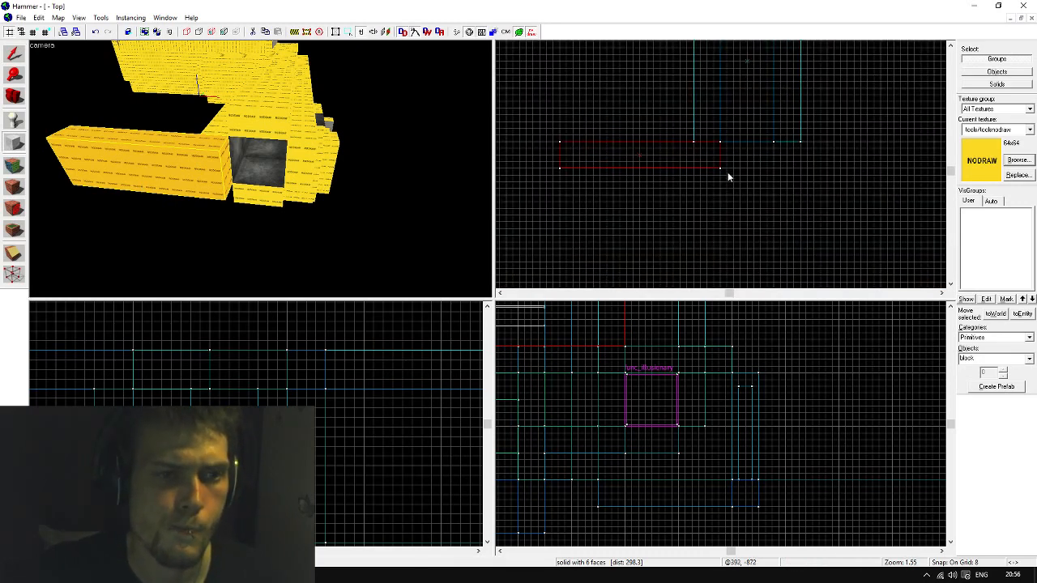
{"action": "left_click", "coordinate": [16, 58]}
{"action": "left_click", "coordinate": [240, 156]}
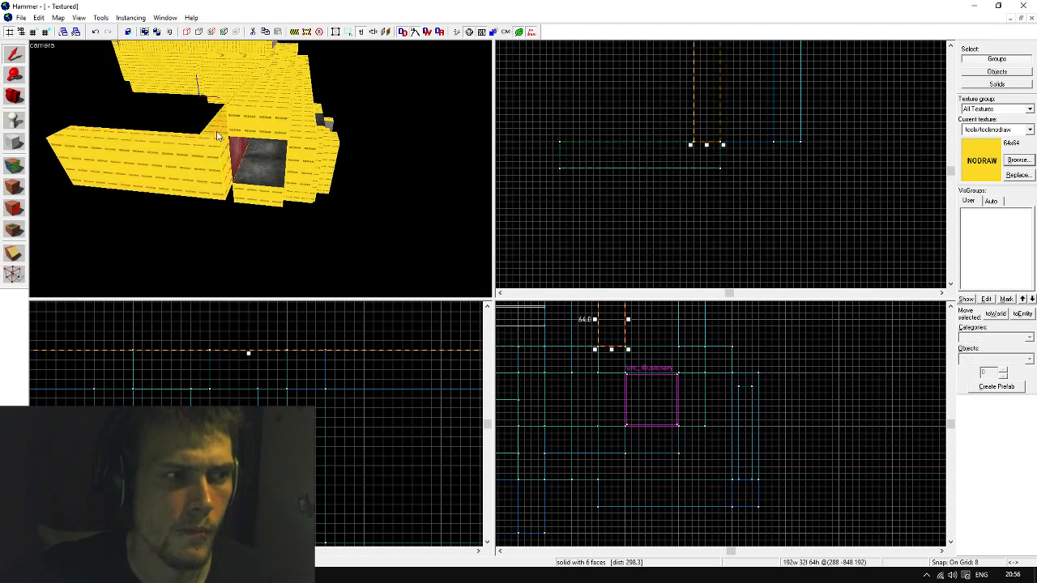
{"action": "left_click_drag", "start_coordinate": [708, 148], "coordinate": [704, 128]}
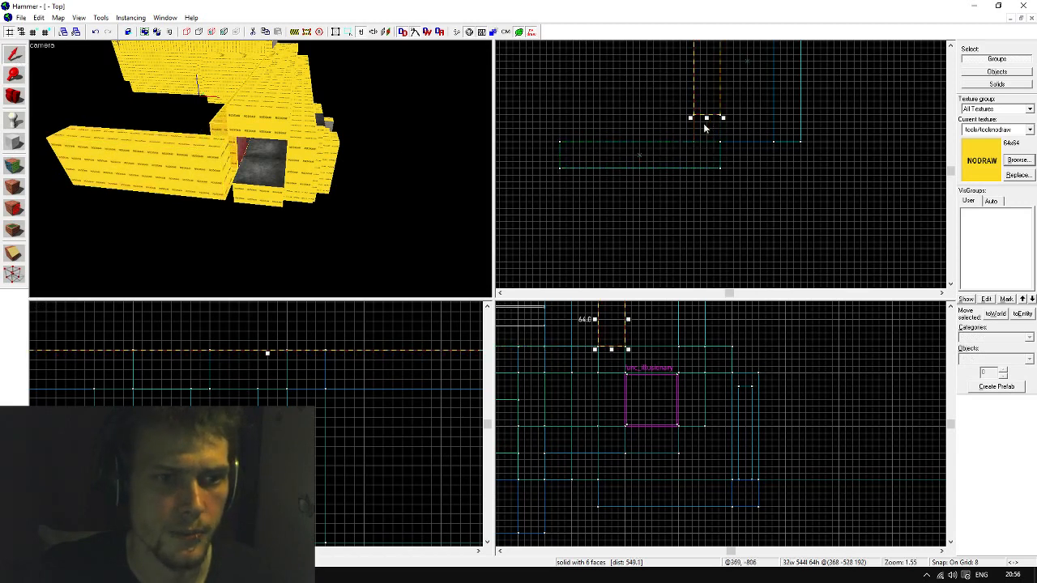
Move the 192 unit nodraw block 32 units toward the shortened side wall so they meet, and deselect it
{"action": "left_click", "coordinate": [638, 155]}
{"action": "left_click_drag", "start_coordinate": [672, 161], "coordinate": [669, 135]}
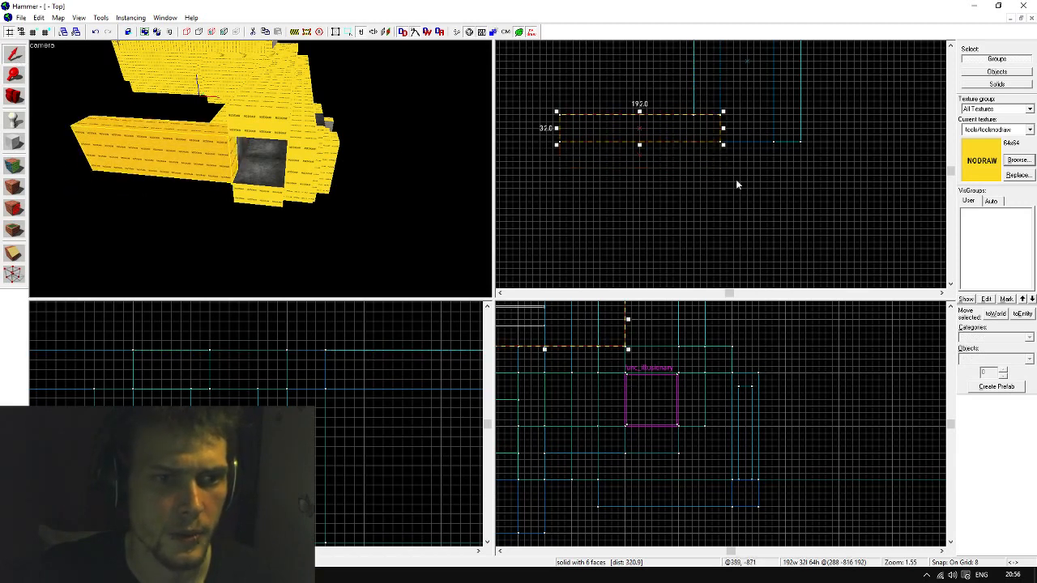
{"action": "left_click", "coordinate": [736, 180]}
Create a 256 by 64 by 32 unit nodraw floor block under the vent's side extension and copy it above as the ceiling
{"action": "left_click", "coordinate": [14, 143]}
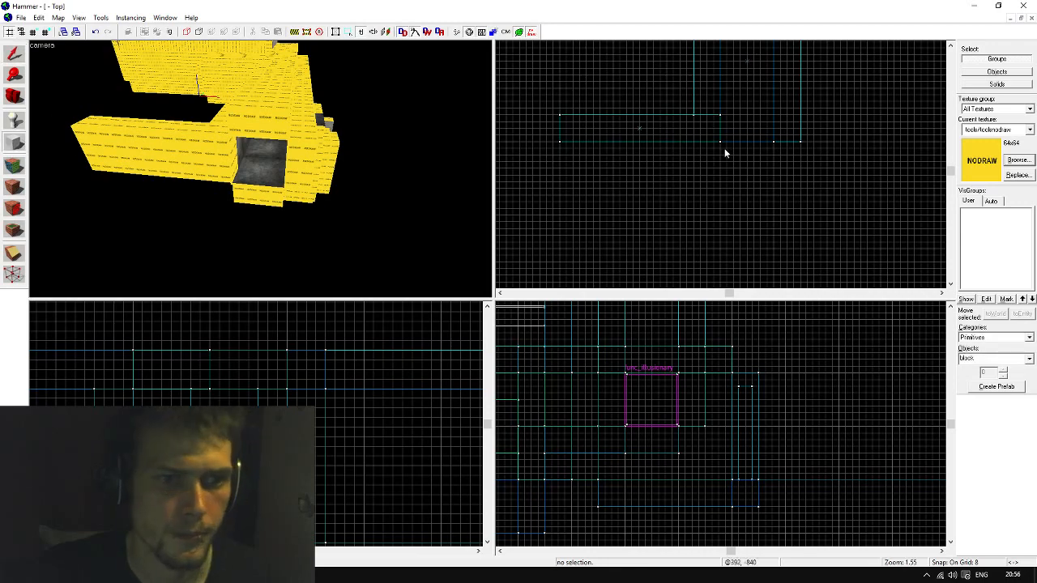
{"action": "left_click_drag", "start_coordinate": [777, 140], "coordinate": [557, 197]}
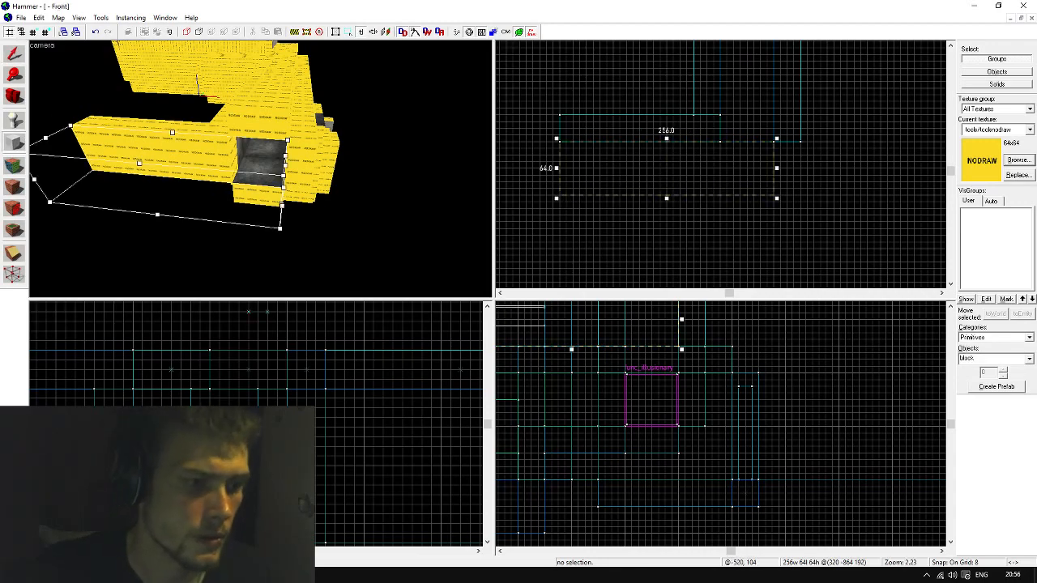
{"action": "scroll", "coordinate": [292, 387], "scroll_direction": "down", "scroll_amount": 2}
{"action": "scroll", "coordinate": [292, 387], "scroll_direction": "up", "scroll_amount": 6}
{"action": "left_click_drag", "start_coordinate": [293, 396], "coordinate": [293, 453]}
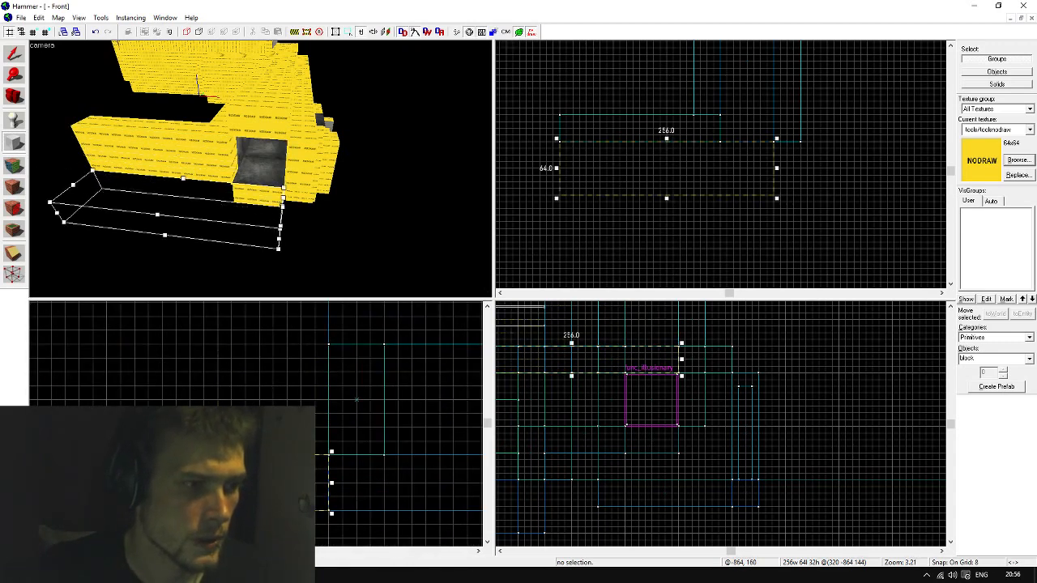
{"action": "key", "text": "Return"}
{"action": "left_click", "coordinate": [15, 55]}
{"action": "left_click_drag", "start_coordinate": [273, 466], "coordinate": [277, 316]}
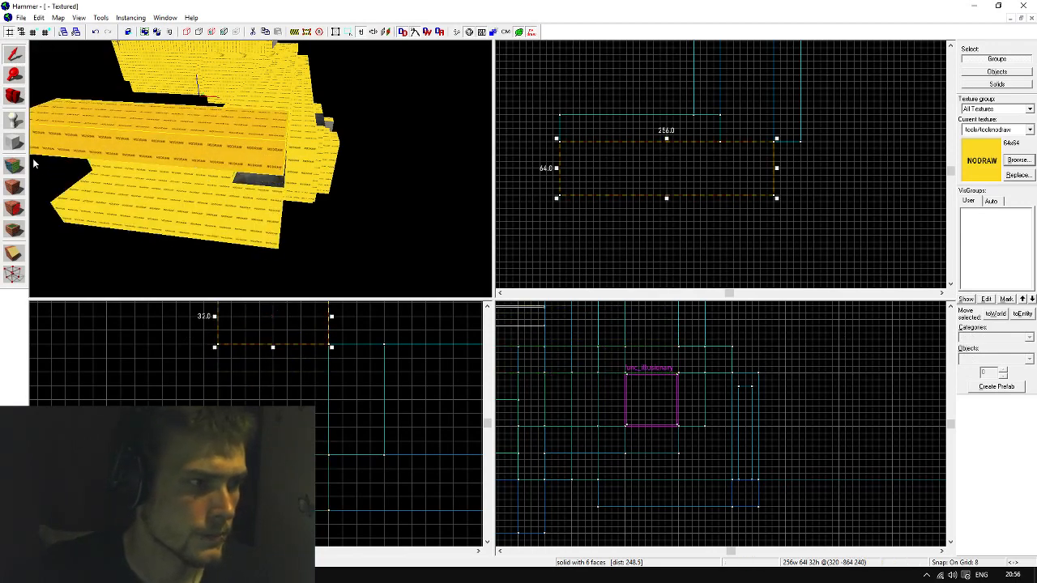
Create a 256 by 32 unit nodraw wall block along the extension's outer side and lower it between the ceiling and floor
{"action": "left_click", "coordinate": [15, 142]}
{"action": "left_click_drag", "start_coordinate": [560, 197], "coordinate": [777, 224]}
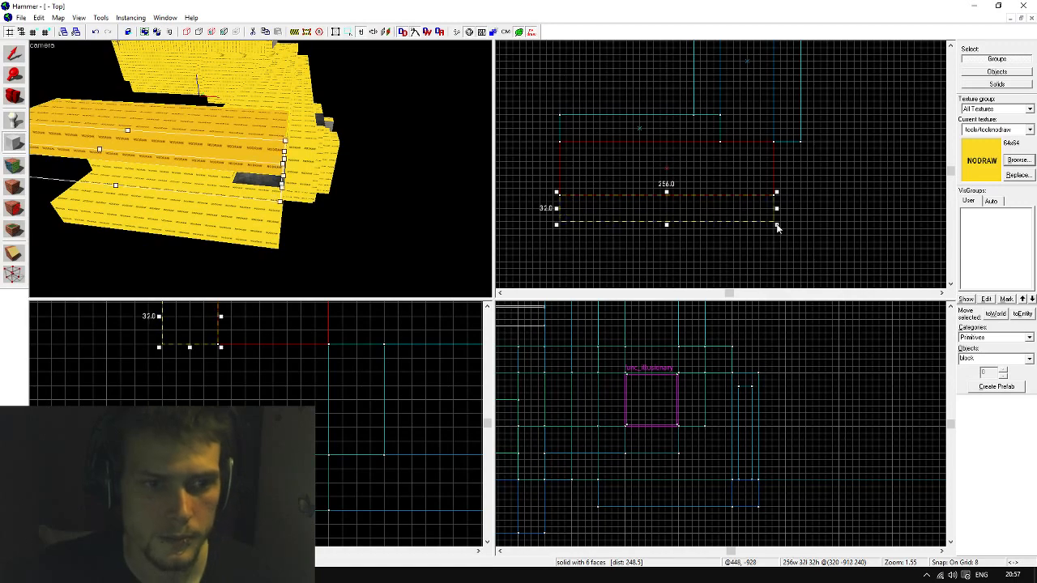
{"action": "key", "text": "Return"}
{"action": "left_click", "coordinate": [13, 53]}
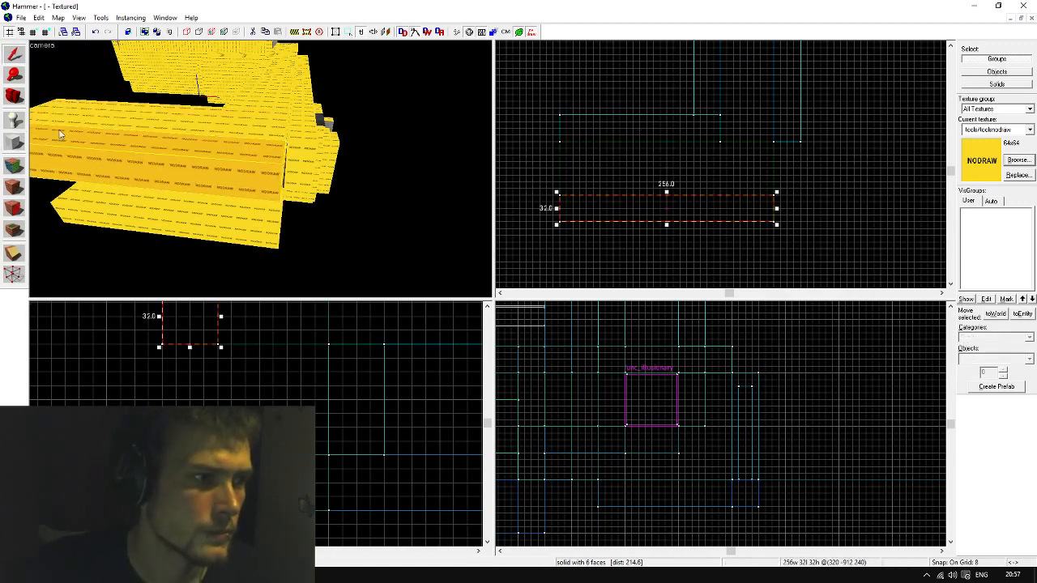
{"action": "left_click_drag", "start_coordinate": [214, 330], "coordinate": [205, 383]}
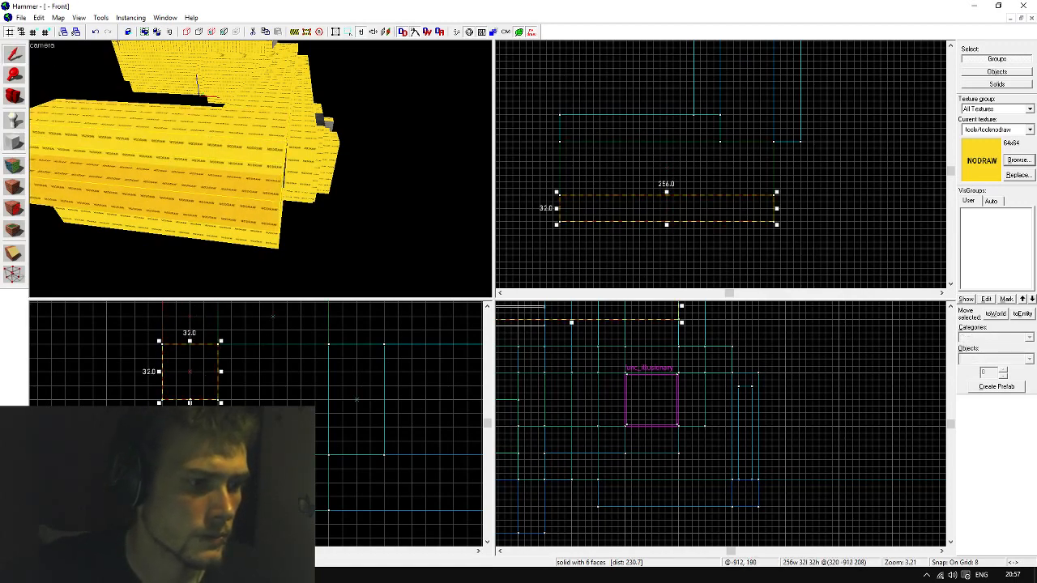
Lengthen the main vent's far side wall to 640 units so it closes the outside of the corner
{"action": "left_click", "coordinate": [790, 145]}
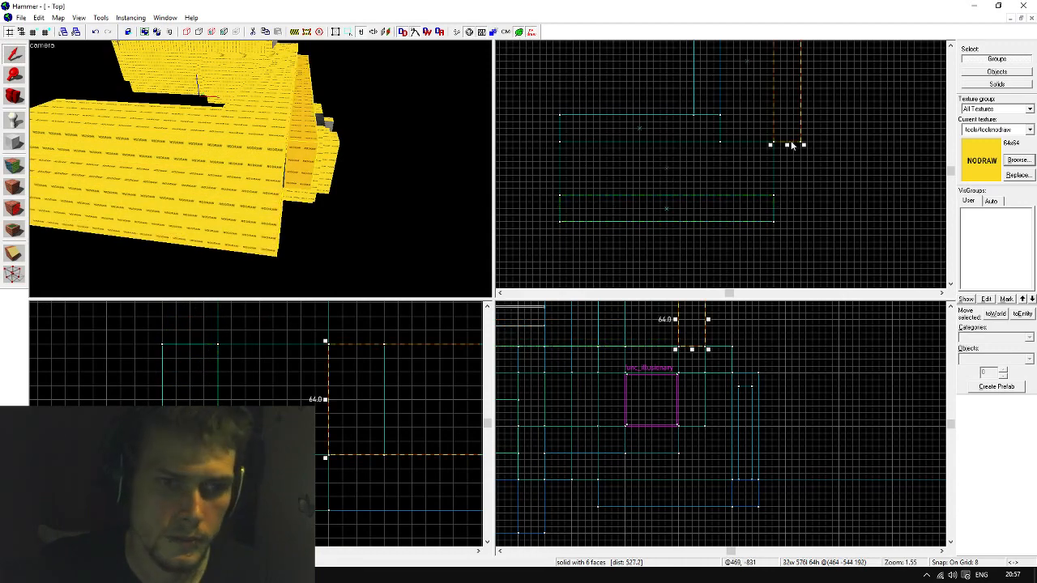
{"action": "left_click_drag", "start_coordinate": [790, 148], "coordinate": [795, 200]}
{"action": "key", "text": "z"}
{"action": "key", "text": "a"}
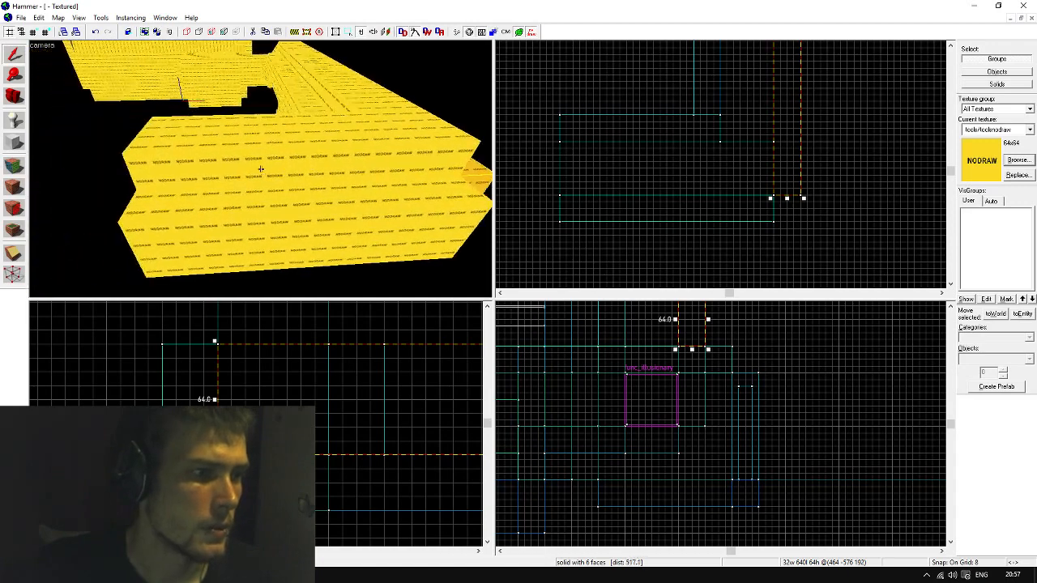
{"action": "key", "text": "z"}
Close the extension's far end with a 32 by 64 by 64 unit nodraw block
{"action": "scroll", "coordinate": [580, 146], "scroll_direction": "down", "scroll_amount": 1}
{"action": "middle_click_drag", "start_coordinate": [580, 146], "coordinate": [650, 159]}
{"action": "scroll", "coordinate": [650, 164], "scroll_direction": "up", "scroll_amount": 3}
{"action": "key", "text": "shift+b"}
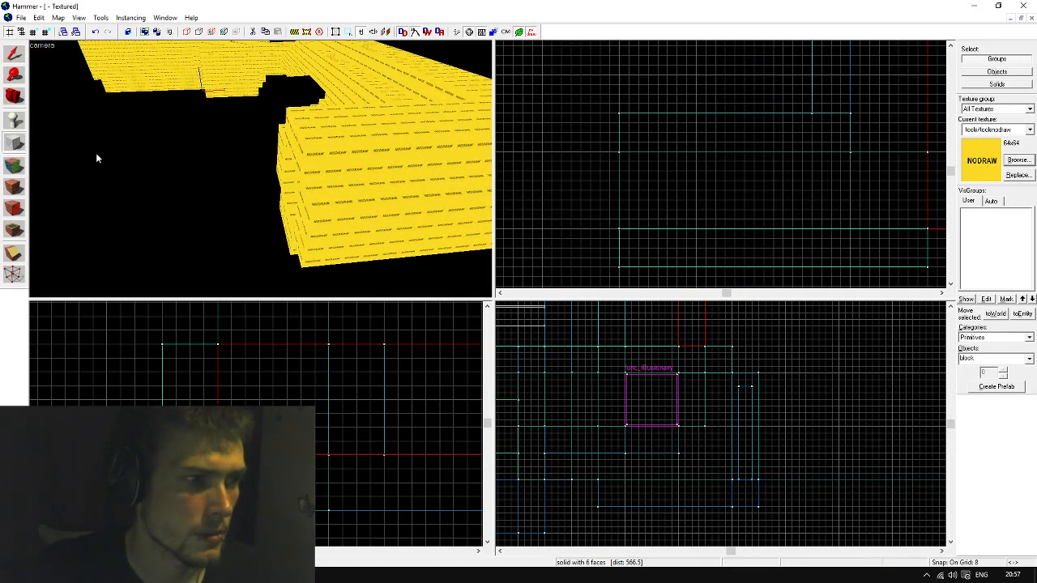
{"action": "left_click_drag", "start_coordinate": [618, 150], "coordinate": [580, 229]}
{"action": "key", "text": "Return"}
{"action": "key", "text": "shift+s"}
Apply the metal/cel_metal_c2a3b_ductdirty texture to the untextured inner faces of the vent's corner extension
{"action": "key", "text": "z"}
{"action": "key", "text": "w"}
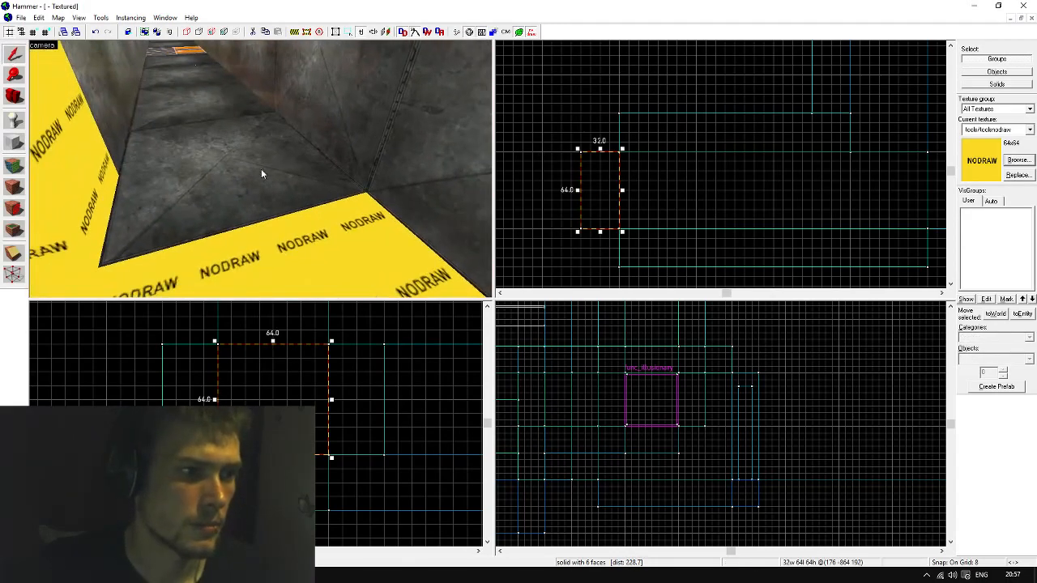
{"action": "key", "text": "shift+a"}
{"action": "left_click", "coordinate": [261, 169]}
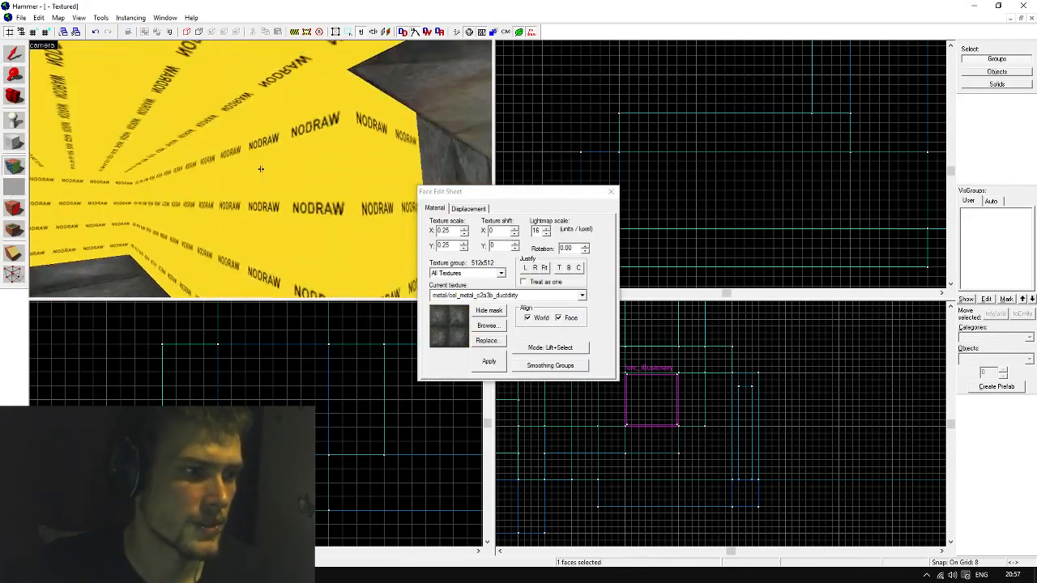
{"action": "left_click", "coordinate": [261, 168]}
{"action": "key", "text": "s"}
{"action": "key", "text": "w"}
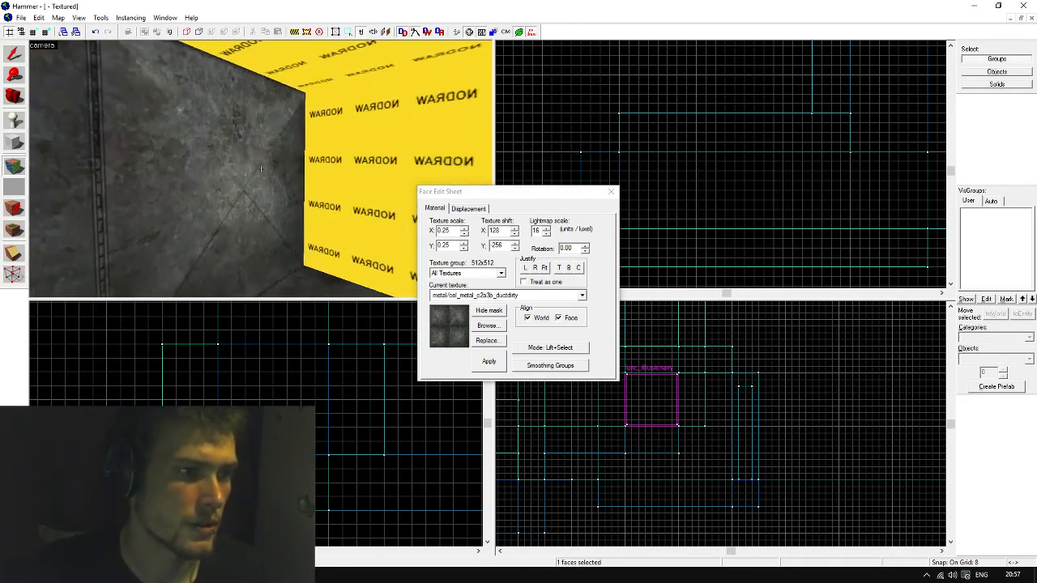
{"action": "left_click", "coordinate": [261, 168]}
{"action": "left_click", "coordinate": [261, 169]}
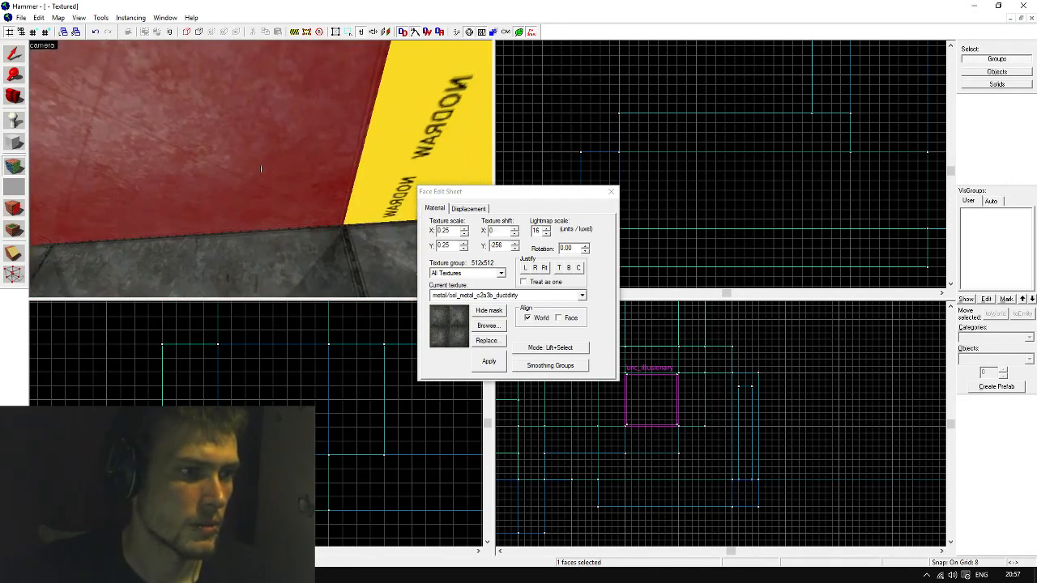
{"action": "key", "text": "s"}
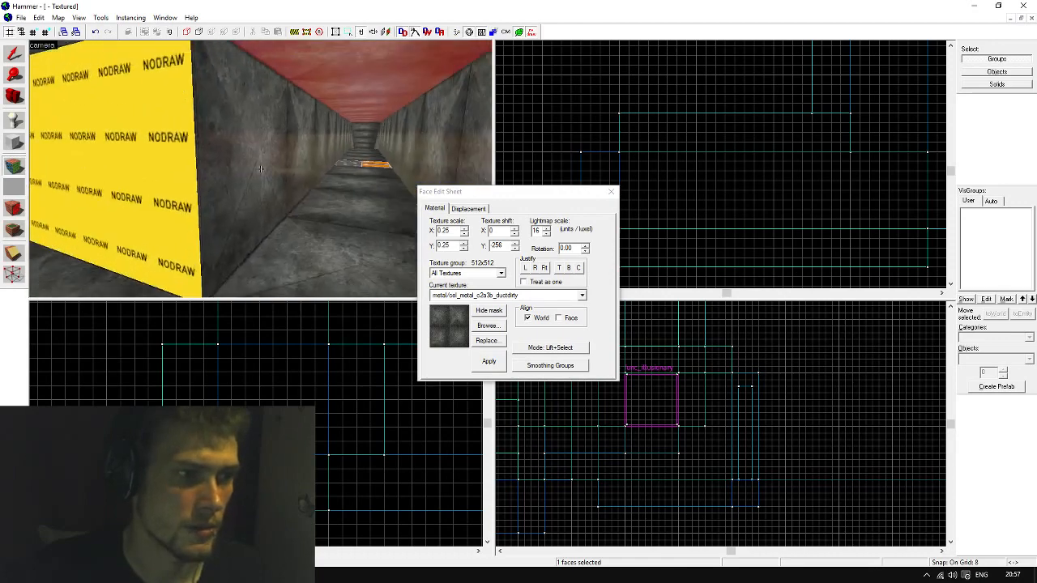
{"action": "key", "text": "w"}
{"action": "key", "text": "z"}
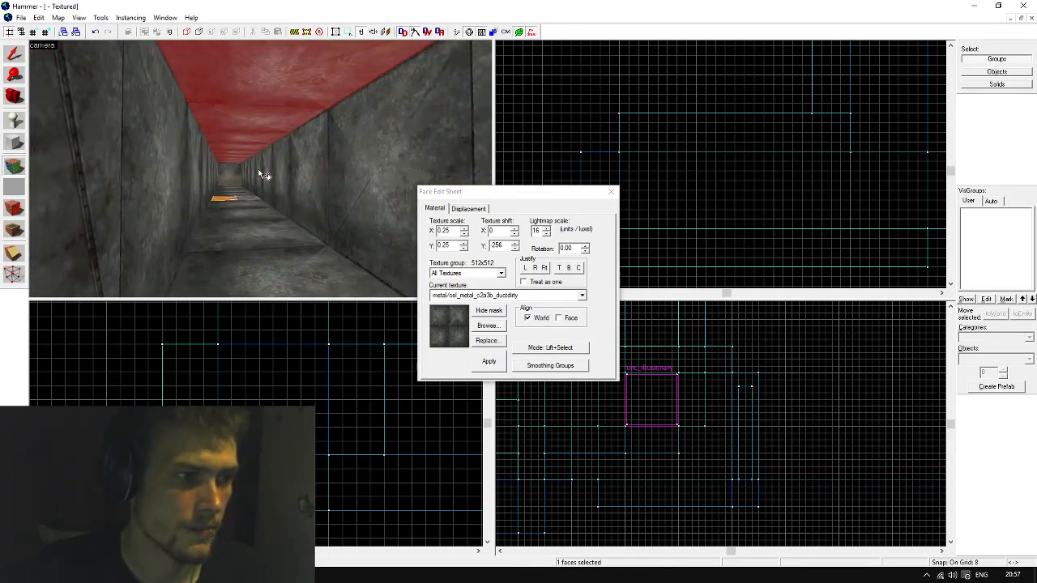
Leave face editing and inspect the vent's interior and the outside of the room around the door
{"action": "left_click", "coordinate": [13, 53]}
{"action": "key", "text": "z"}
{"action": "key", "text": "w"}
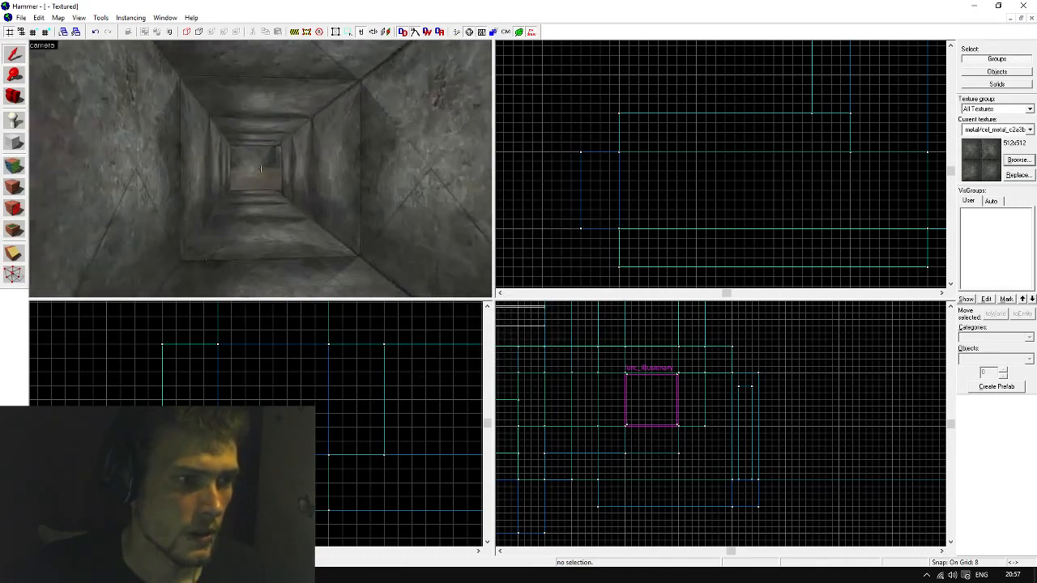
{"action": "key", "text": "s"}
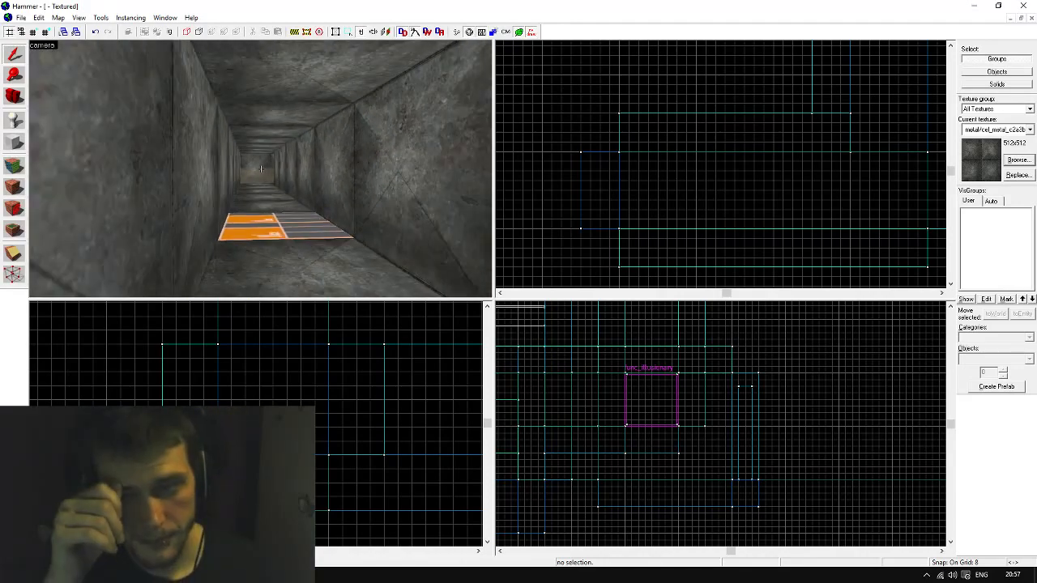
{"action": "key", "text": "w"}
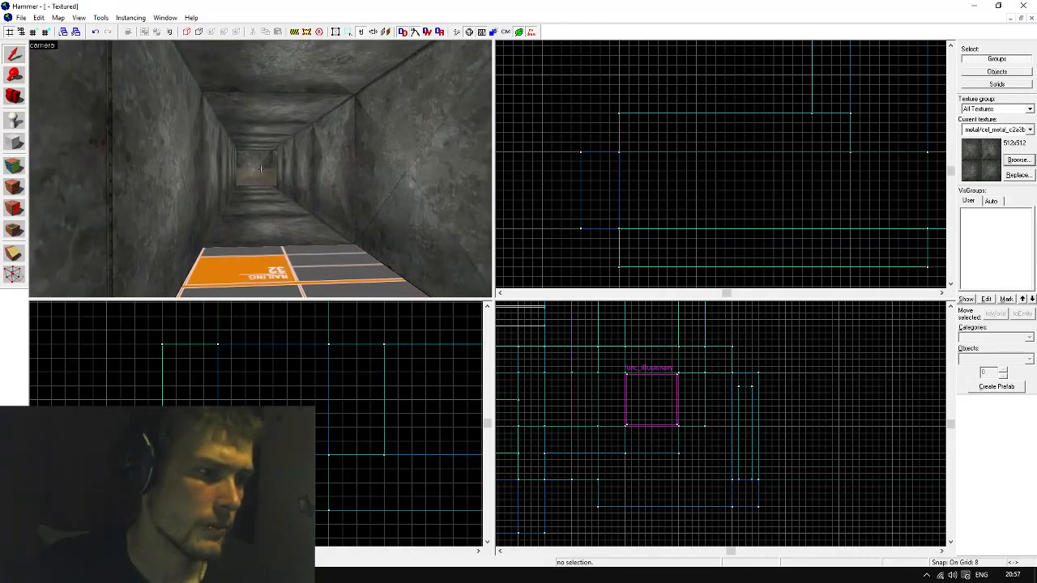
{"action": "key", "text": "s"}
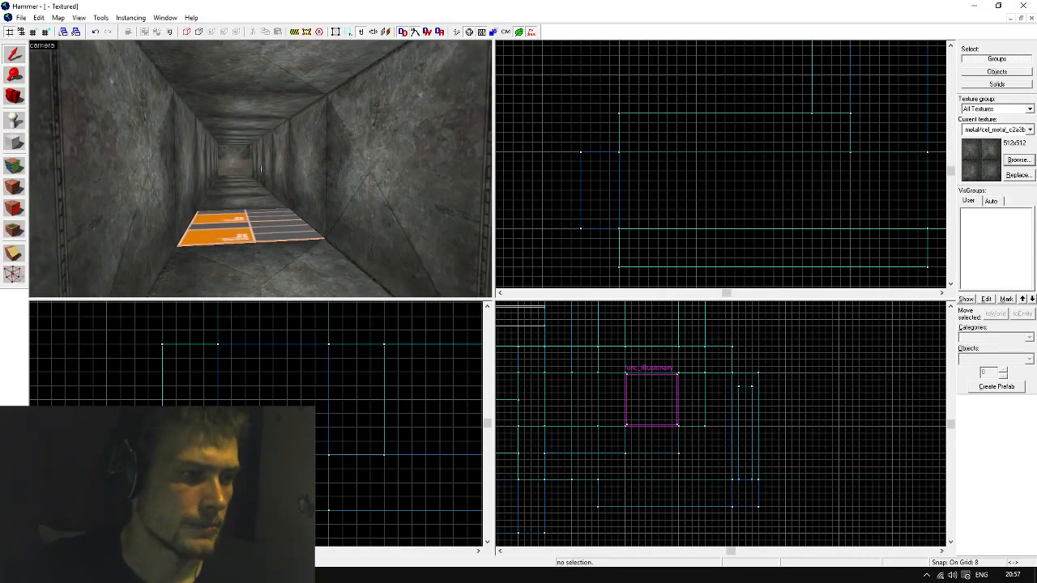
{"action": "key", "text": "w"}
{"action": "key", "text": "s"}
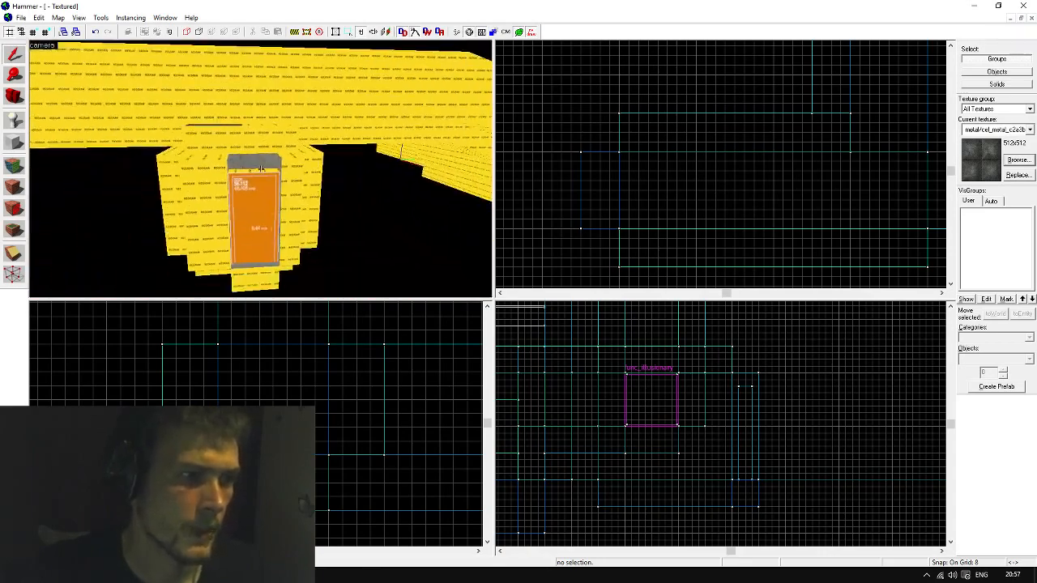
{"action": "key", "text": "w"}
{"action": "key", "text": "s"}
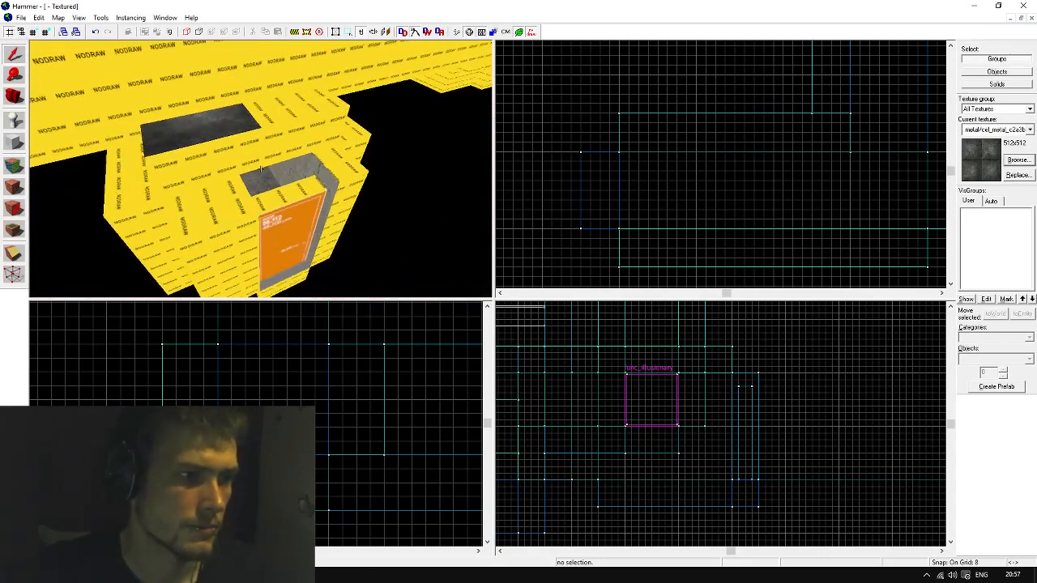
{"action": "key", "text": "w"}
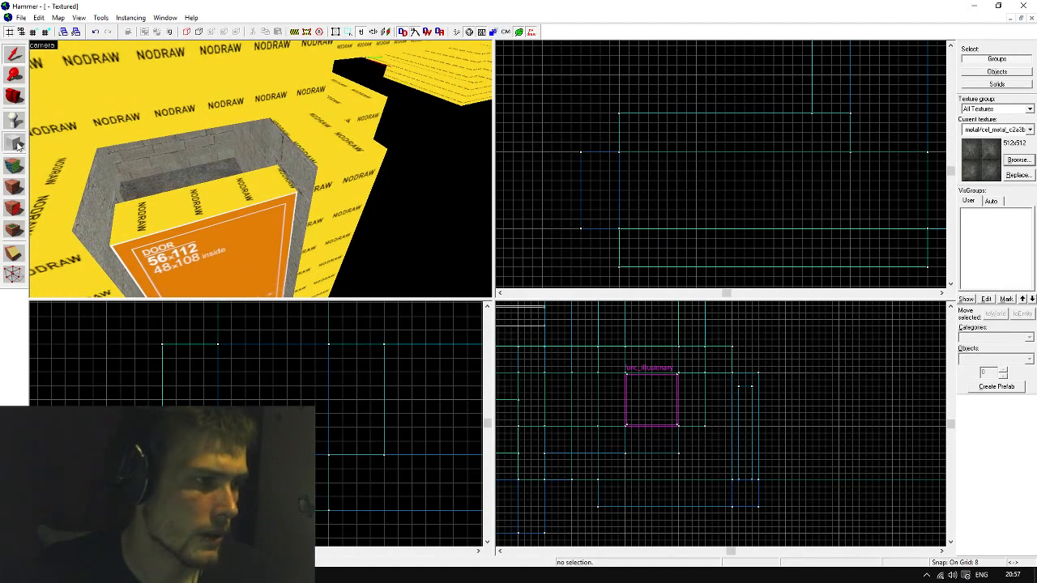
Outline a 32 by 56 unit block over the door opening and make tools/toolsnodraw the current texture
{"action": "left_click", "coordinate": [17, 144]}
{"action": "scroll", "coordinate": [636, 167], "scroll_direction": "down", "scroll_amount": 4}
{"action": "scroll", "coordinate": [696, 138], "scroll_direction": "up", "scroll_amount": 6}
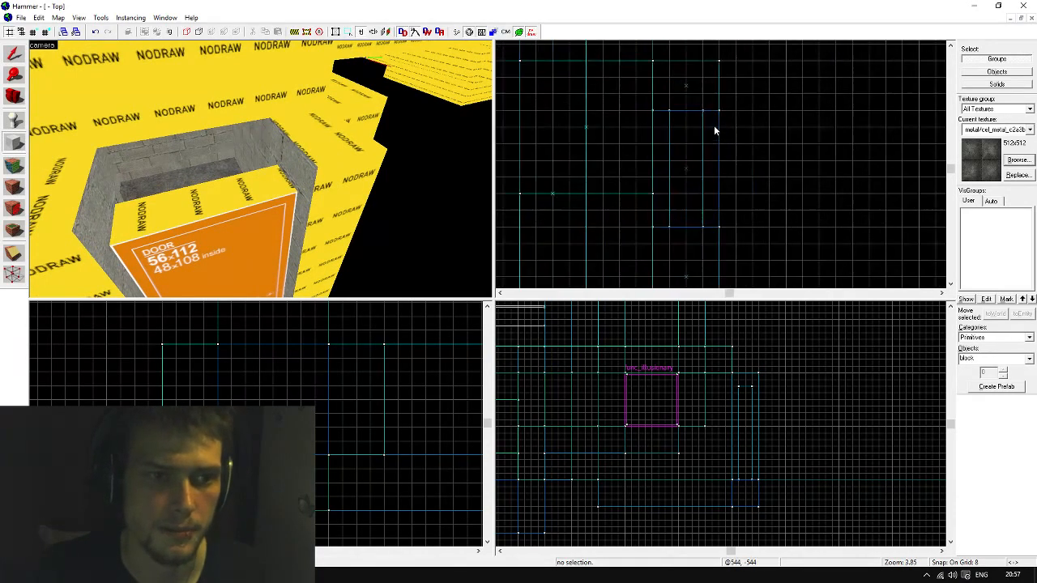
{"action": "left_click_drag", "start_coordinate": [719, 110], "coordinate": [654, 228]}
{"action": "left_click", "coordinate": [995, 130]}
{"action": "left_click", "coordinate": [983, 206]}
{"action": "scroll", "coordinate": [656, 416], "scroll_direction": "down", "scroll_amount": 7}
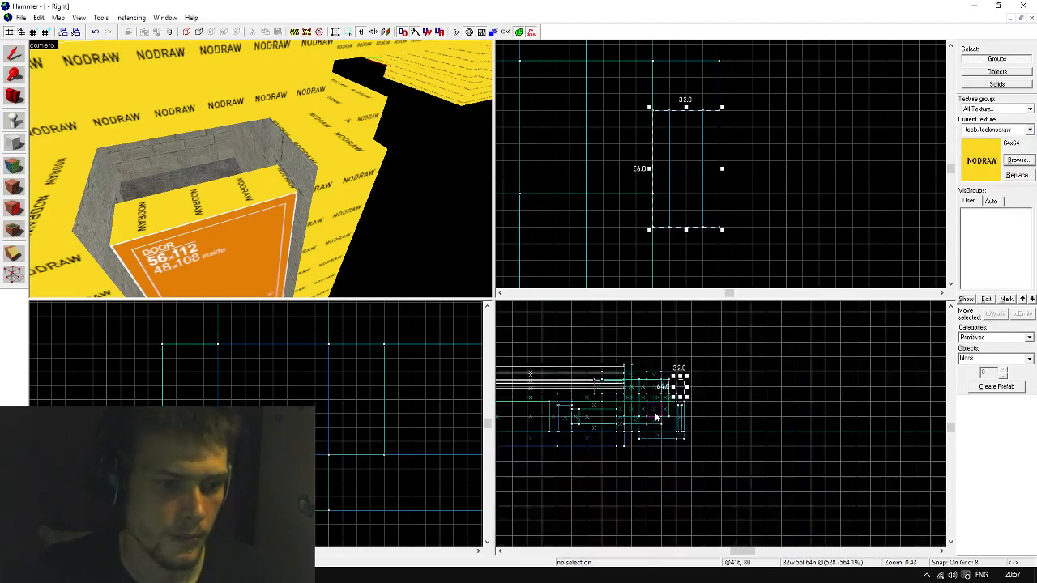
{"action": "scroll", "coordinate": [678, 392], "scroll_direction": "up", "scroll_amount": 5}
{"action": "scroll", "coordinate": [405, 434], "scroll_direction": "down", "scroll_amount": 9}
{"action": "scroll", "coordinate": [341, 437], "scroll_direction": "up", "scroll_amount": 11}
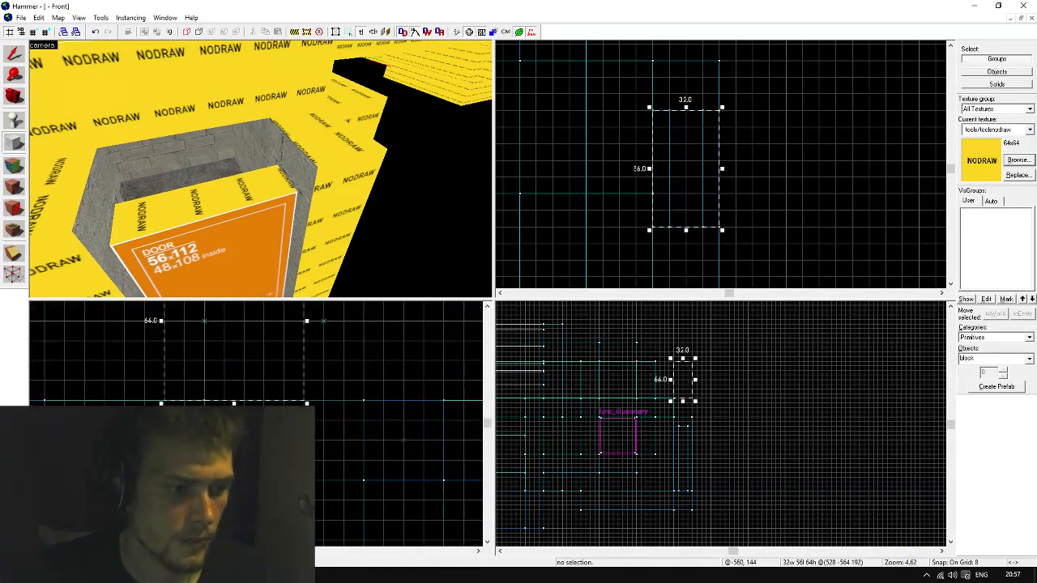
Lower the outlined block onto the door's top, reduce its height to 16 units, create it and deselect it
{"action": "key", "text": "z"}
{"action": "key", "text": "s"}
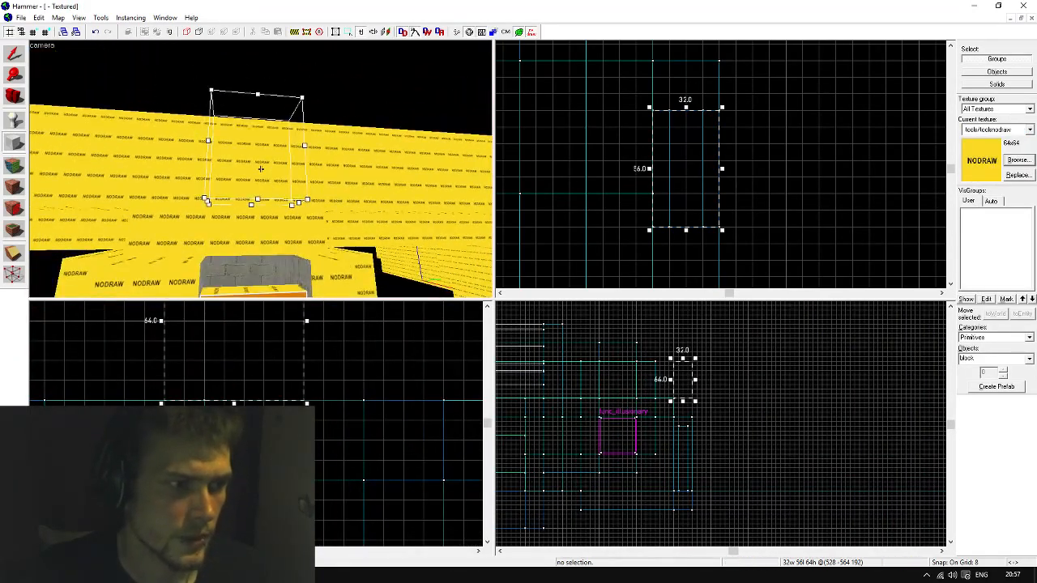
{"action": "key", "text": "z"}
{"action": "left_click_drag", "start_coordinate": [264, 368], "coordinate": [264, 487]}
{"action": "scroll", "coordinate": [266, 472], "scroll_direction": "down", "scroll_amount": 2}
{"action": "scroll", "coordinate": [240, 512], "scroll_direction": "up", "scroll_amount": 1}
{"action": "middle_click_drag", "start_coordinate": [239, 518], "coordinate": [246, 506]}
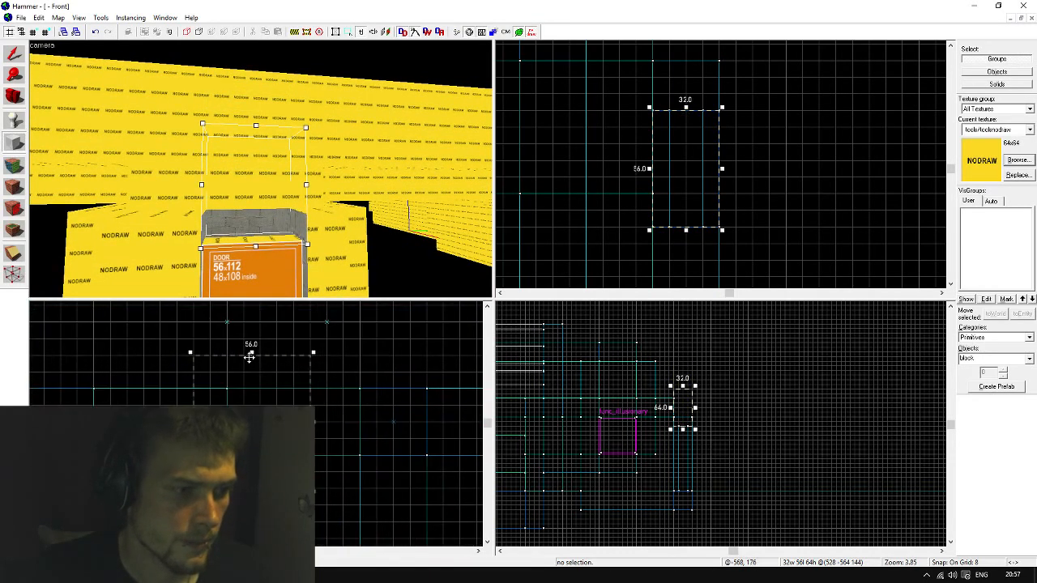
{"action": "left_click_drag", "start_coordinate": [252, 352], "coordinate": [252, 453]}
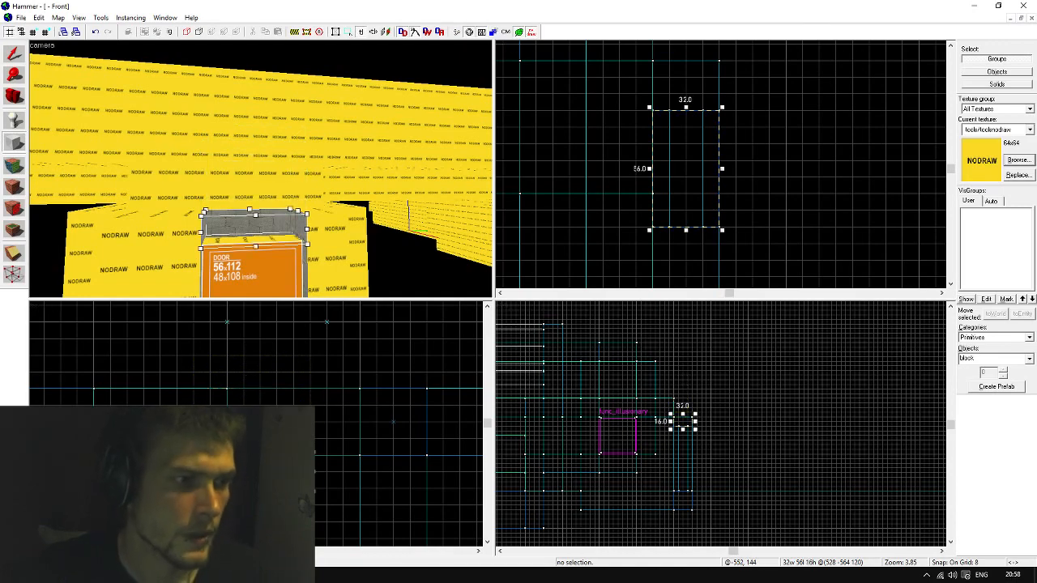
{"action": "key", "text": "Return"}
{"action": "left_click", "coordinate": [14, 54]}
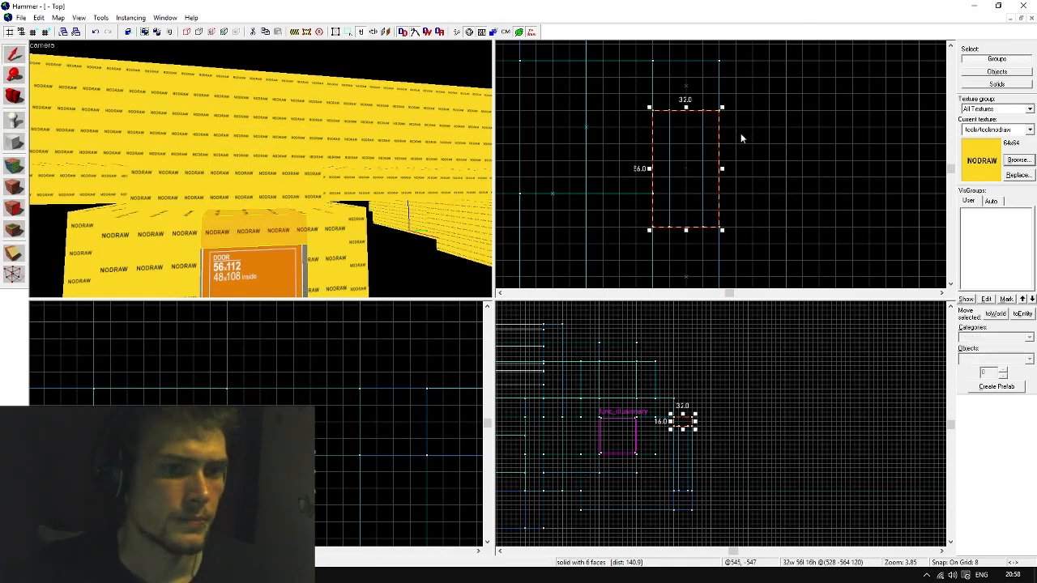
{"action": "left_click", "coordinate": [741, 133]}
Inspect the door and its surrounding walls from outside the room
{"action": "key", "text": "z"}
{"action": "key", "text": "a"}
{"action": "key", "text": "s"}
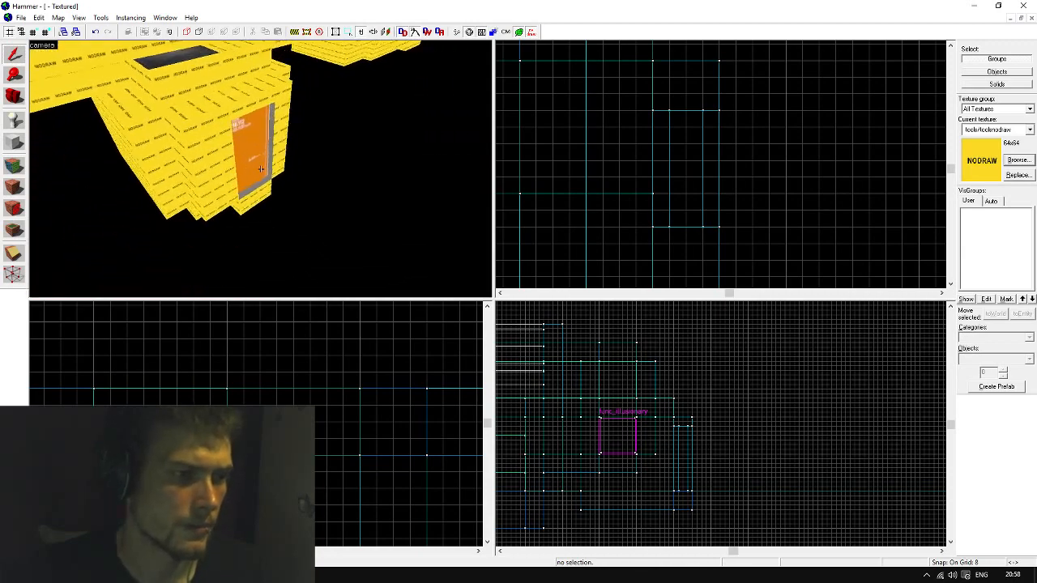
{"action": "key", "text": "d"}
{"action": "key", "text": "d"}
{"action": "key", "text": "w"}
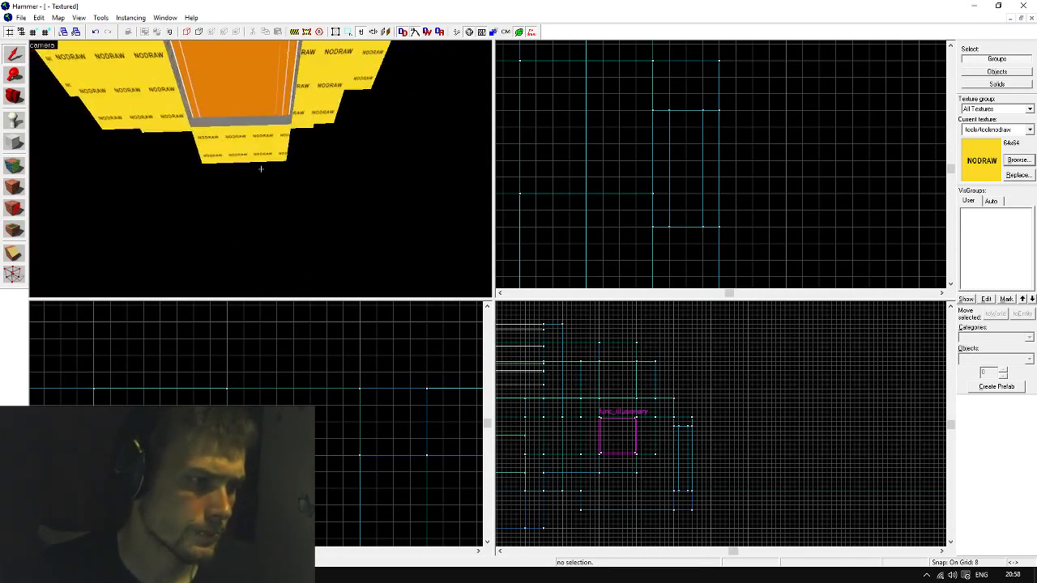
{"action": "key", "text": "s"}
{"action": "key", "text": "z"}
Outline a 224 by 384 unit block directly outside the door, lined up against the doorway
{"action": "left_click", "coordinate": [10, 146]}
{"action": "scroll", "coordinate": [685, 138], "scroll_direction": "down", "scroll_amount": 5}
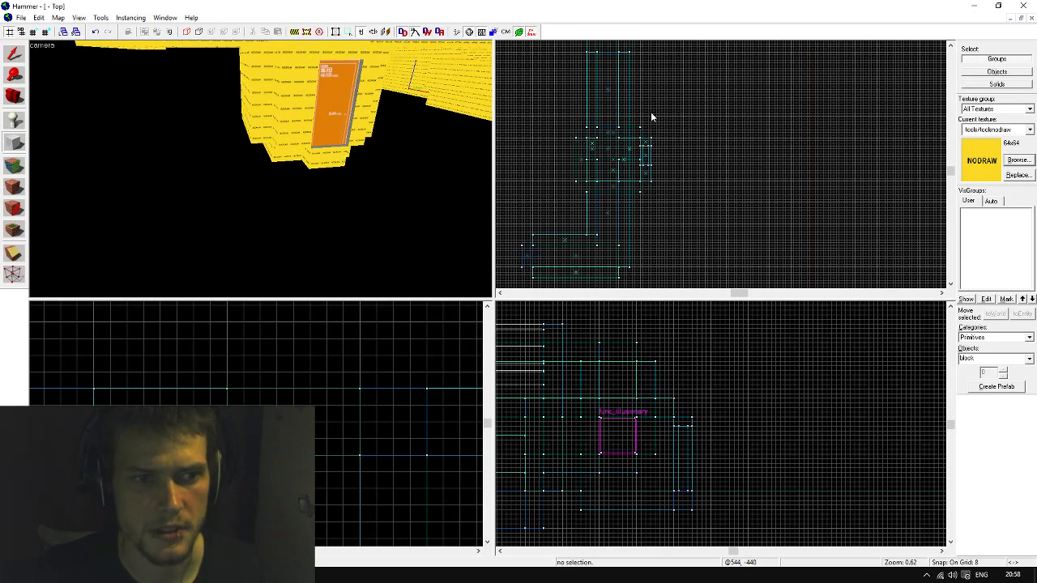
{"action": "left_click_drag", "start_coordinate": [652, 114], "coordinate": [727, 217]}
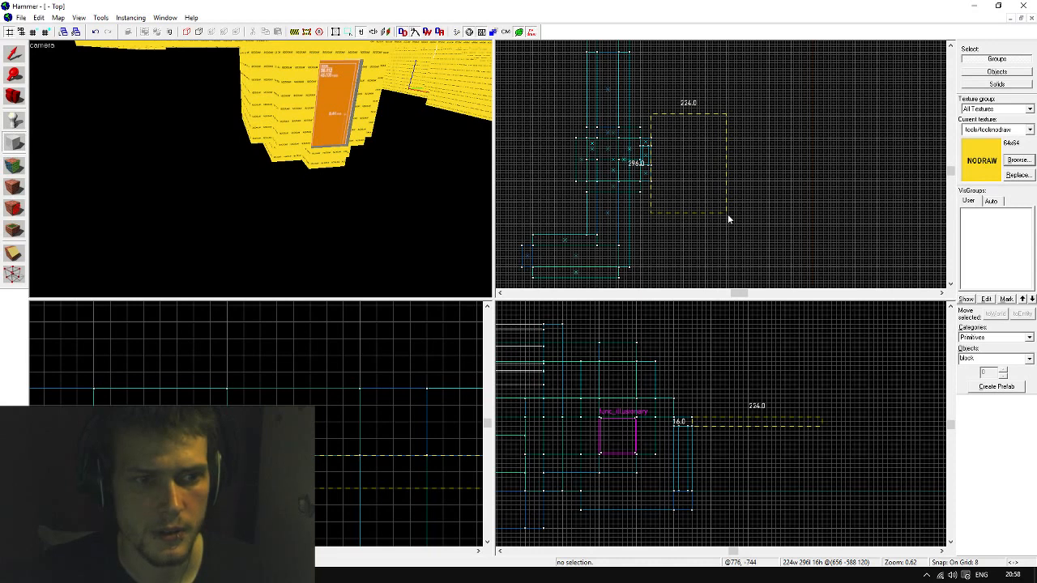
{"action": "left_click_drag", "start_coordinate": [727, 214], "coordinate": [727, 227]}
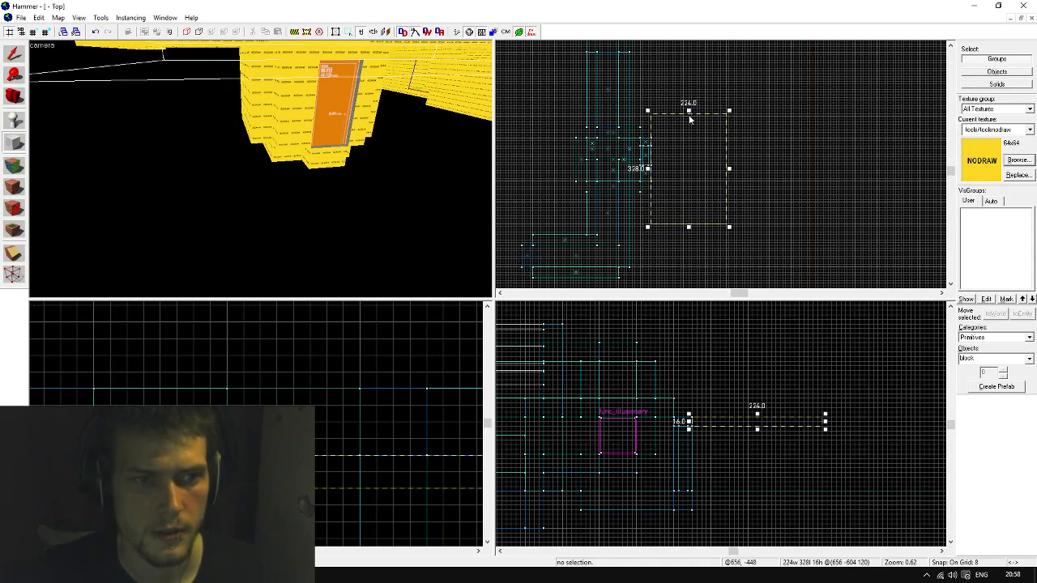
{"action": "left_click_drag", "start_coordinate": [689, 112], "coordinate": [689, 91]}
Lower the block outline to the door's floor level, make it 32 units high and create the nodraw floor
{"action": "scroll", "coordinate": [702, 447], "scroll_direction": "up", "scroll_amount": 2}
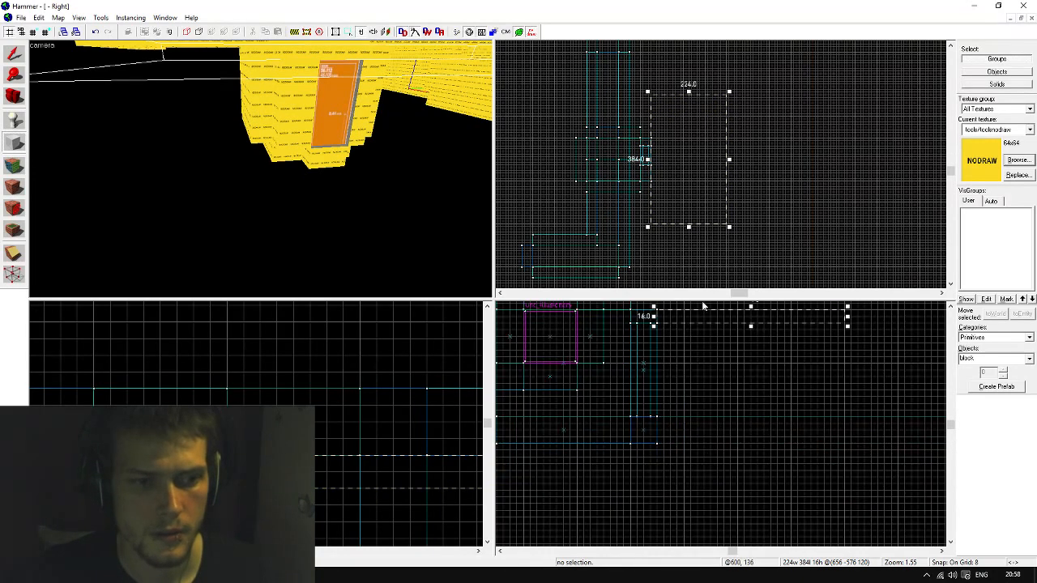
{"action": "left_click_drag", "start_coordinate": [701, 303], "coordinate": [754, 447]}
{"action": "scroll", "coordinate": [693, 227], "scroll_direction": "down", "scroll_amount": 3}
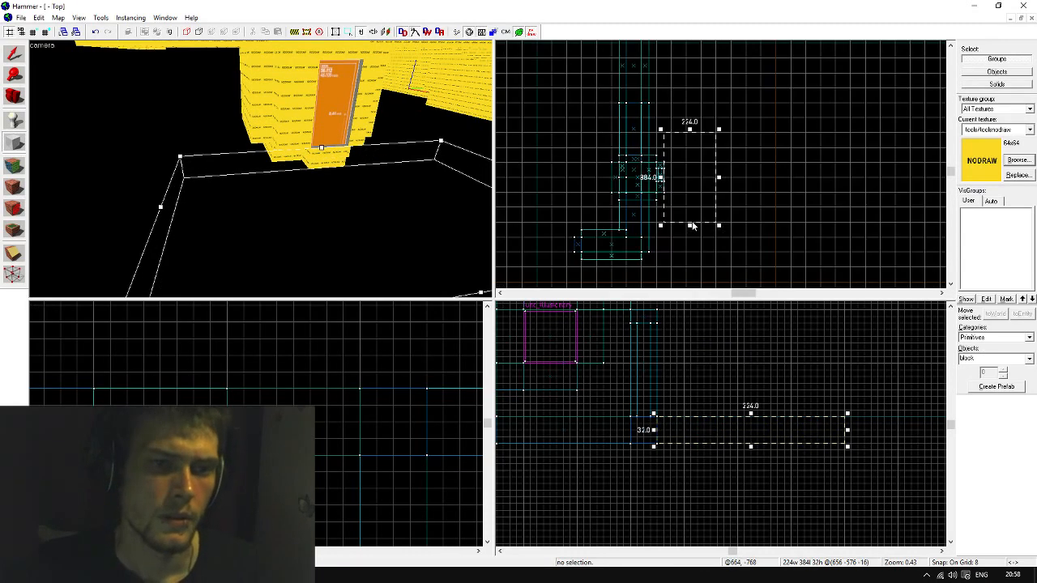
{"action": "key", "text": "Return"}
{"action": "key", "text": "z"}
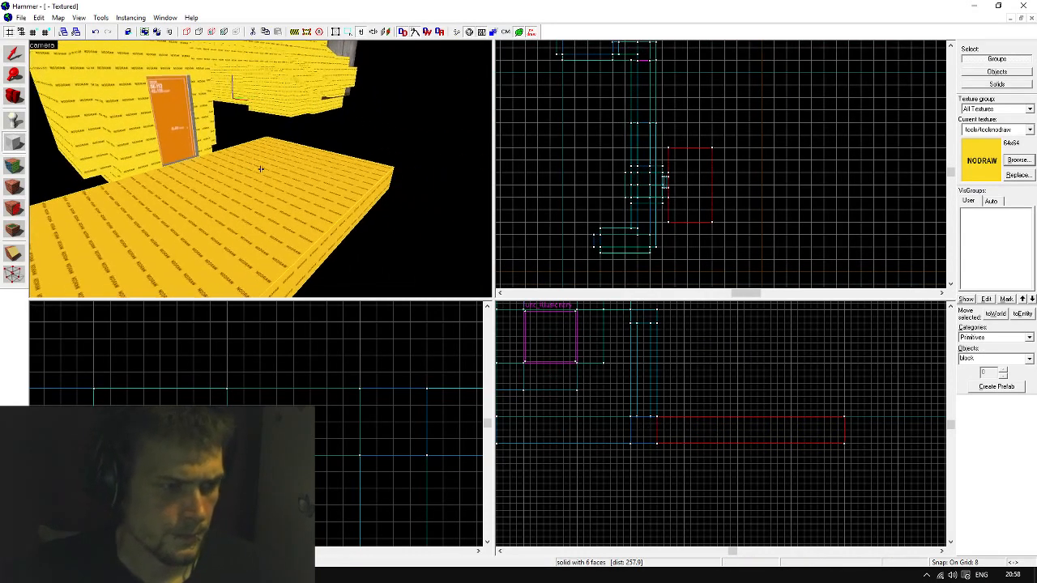
{"action": "key", "text": "a"}
{"action": "key", "text": "w"}
{"action": "key", "text": "s"}
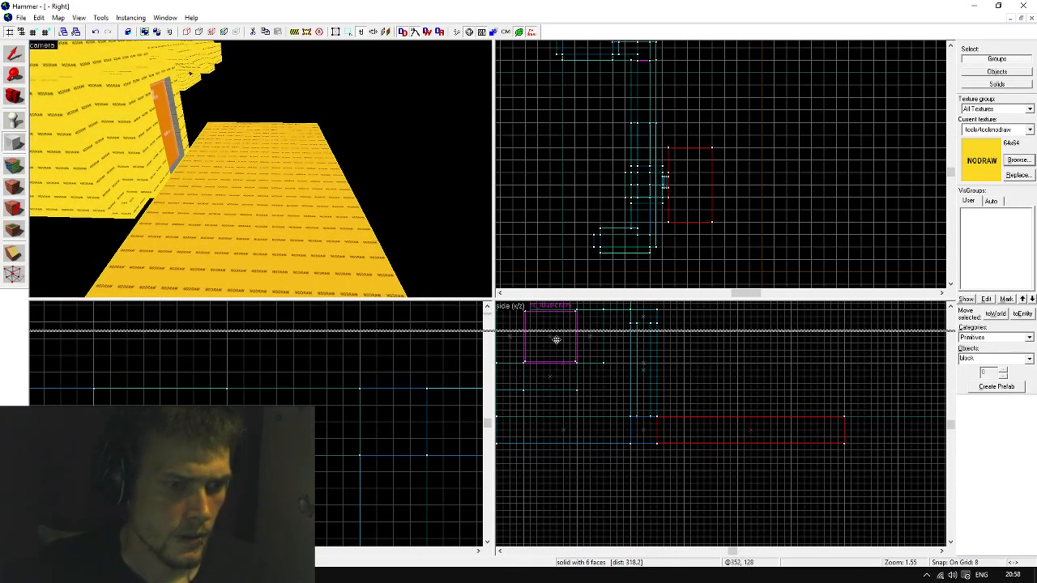
Place two info_player_start entities on the new floor, one near the door and one farther out, to judge its scale
{"action": "key", "text": "shift+z"}
{"action": "left_click", "coordinate": [13, 120]}
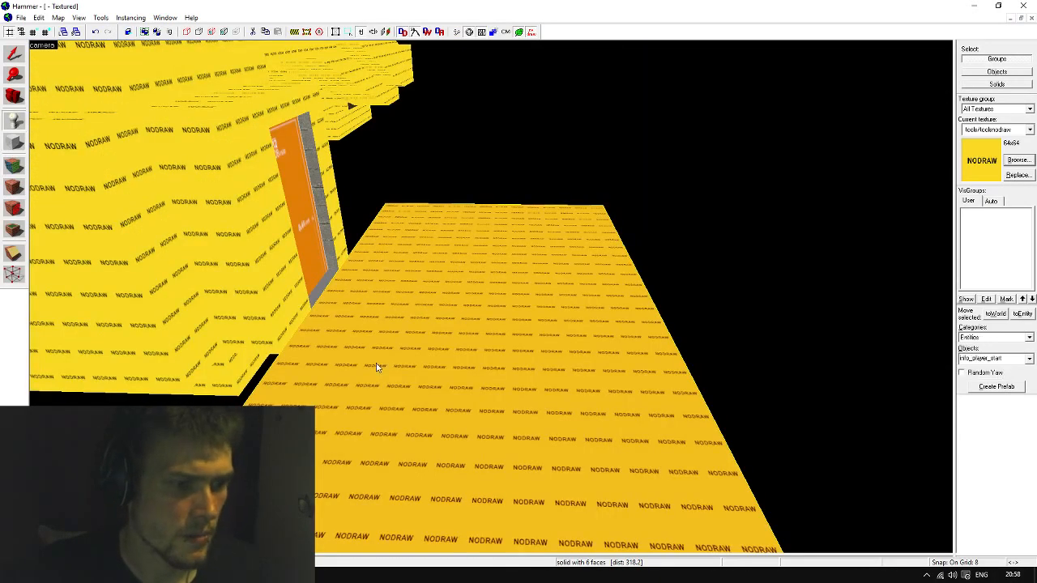
{"action": "left_click", "coordinate": [403, 403]}
{"action": "key", "text": "z"}
{"action": "key", "text": "s"}
{"action": "key", "text": "w"}
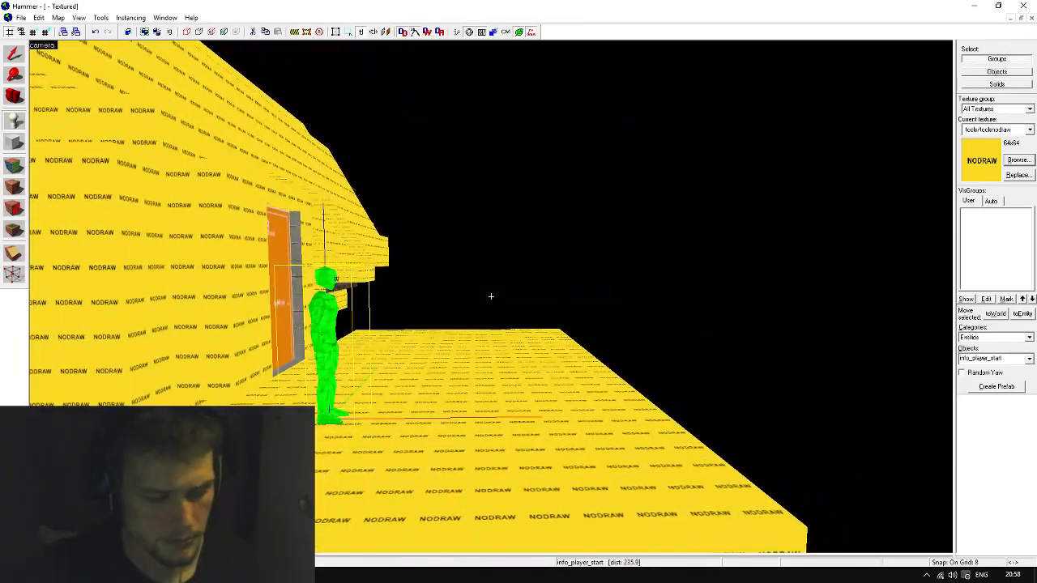
{"action": "key", "text": "z"}
{"action": "left_click", "coordinate": [535, 428]}
{"action": "key", "text": "z"}
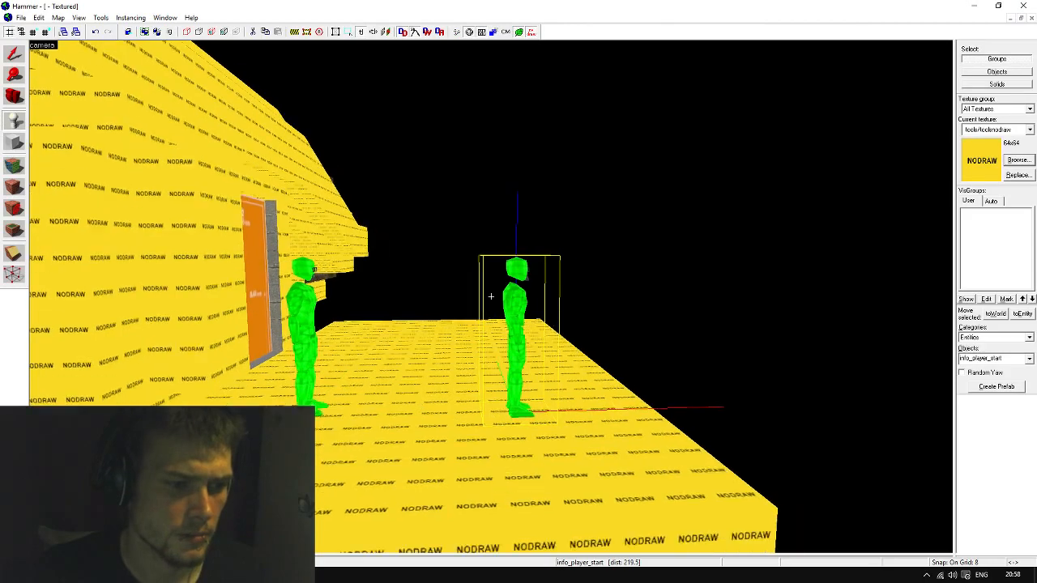
Delete both info_player_start entities from the floor outside the door
{"action": "key", "text": "s"}
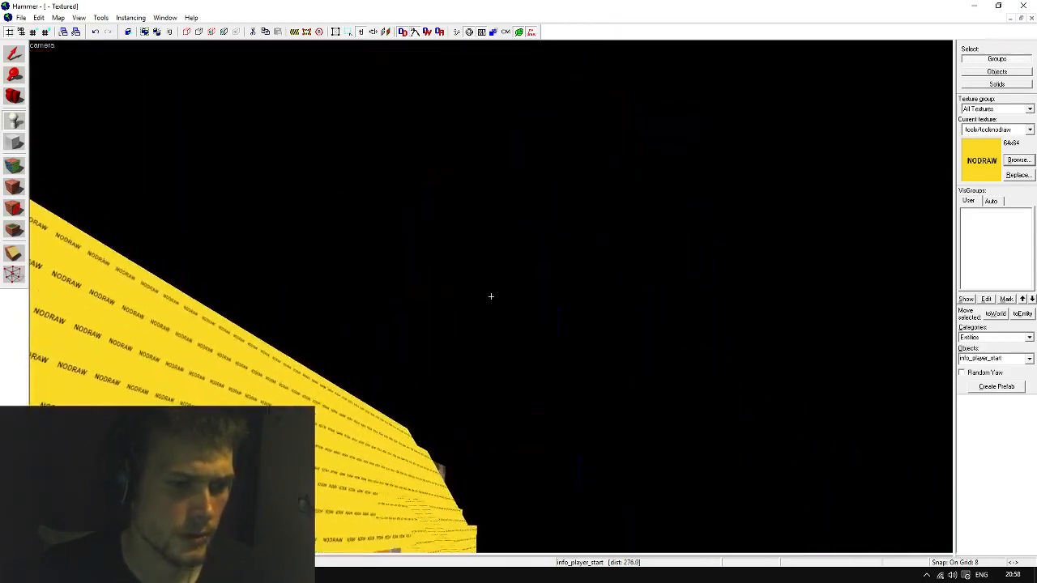
{"action": "key", "text": "z"}
{"action": "key", "text": "Delete"}
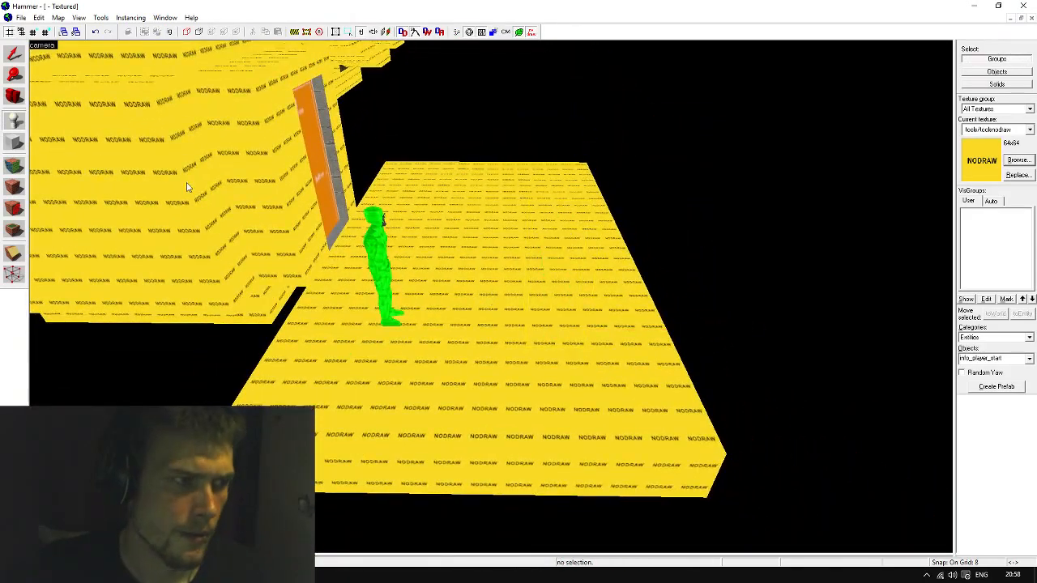
{"action": "left_click", "coordinate": [13, 53]}
{"action": "left_click", "coordinate": [383, 247]}
{"action": "key", "text": "Delete"}
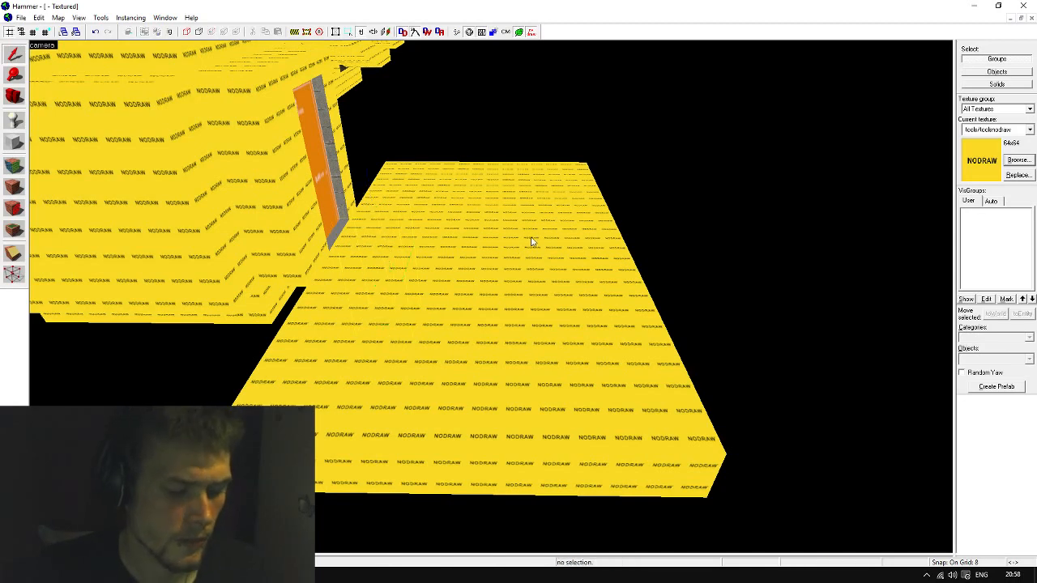
Select the outdoor floor block and lengthen it at one end to 704 units
{"action": "key", "text": "shift+z"}
{"action": "left_click", "coordinate": [289, 180]}
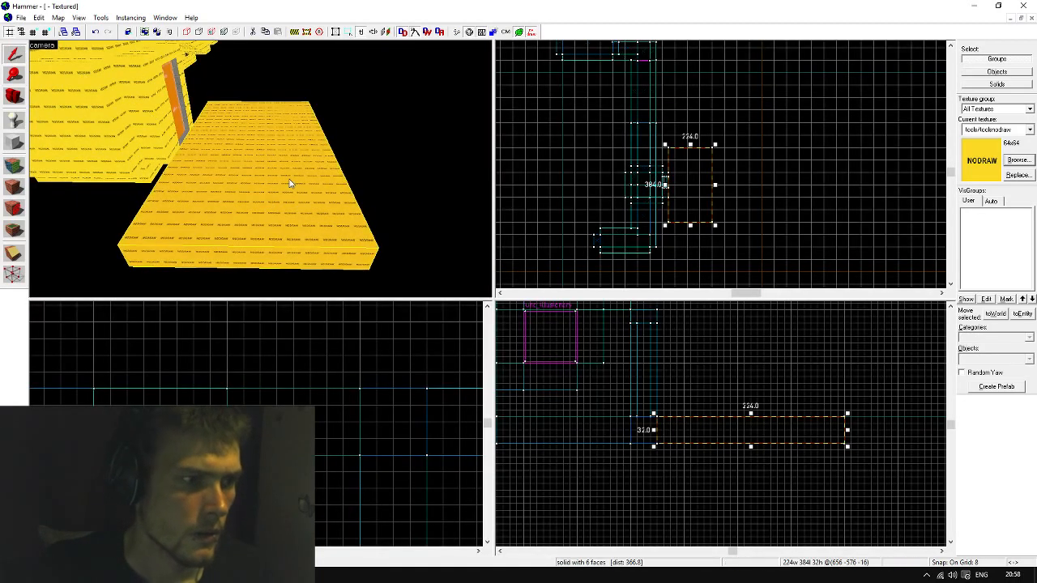
{"action": "scroll", "coordinate": [607, 210], "scroll_direction": "down", "scroll_amount": 1}
{"action": "scroll", "coordinate": [673, 93], "scroll_direction": "up", "scroll_amount": 4}
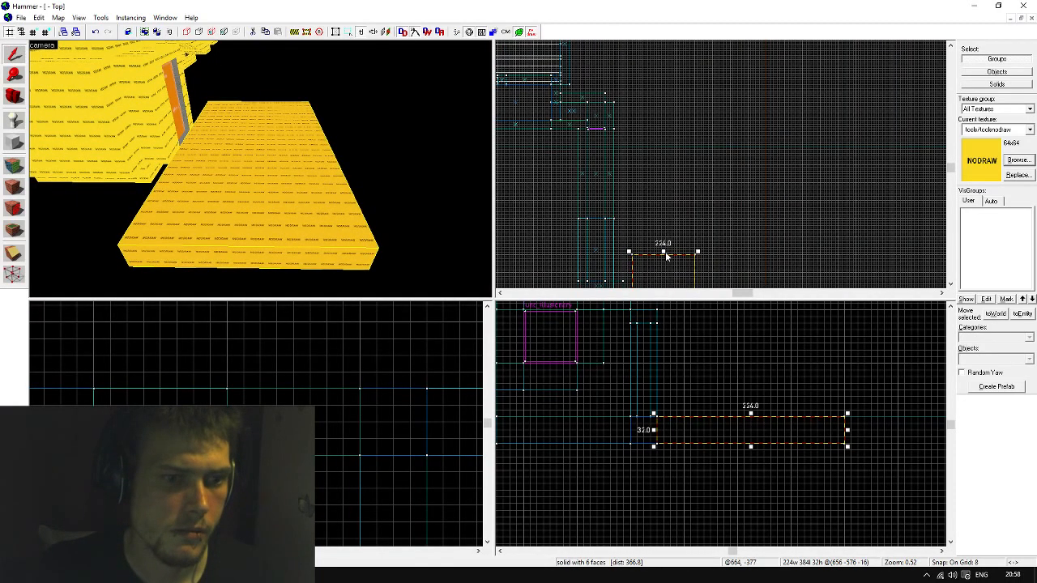
{"action": "left_click_drag", "start_coordinate": [665, 253], "coordinate": [673, 165]}
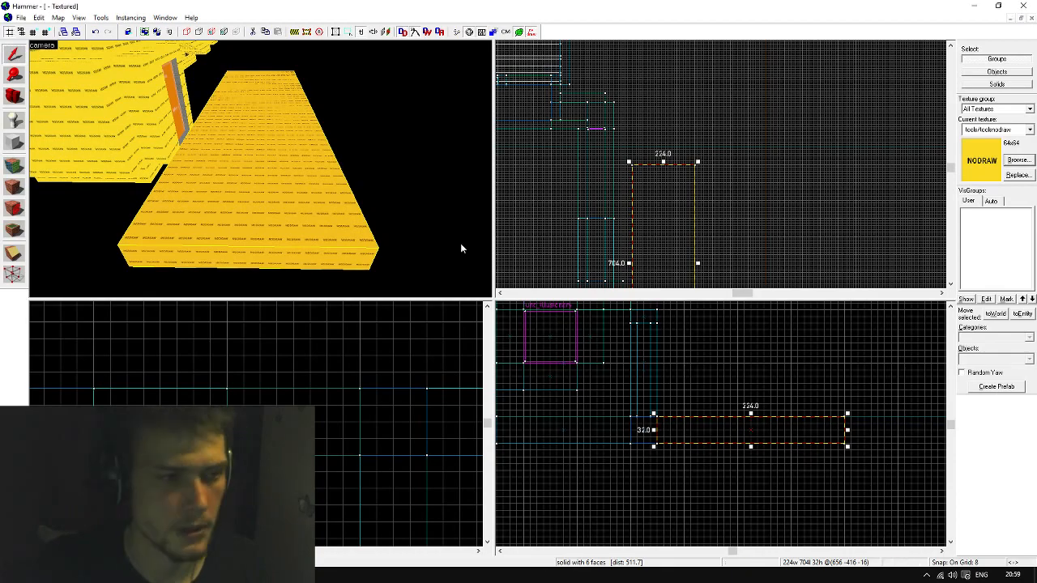
Examine the lengthened floor from several distances against the door, the vent and the neighbouring structure
{"action": "key", "text": "z"}
{"action": "key", "text": "d"}
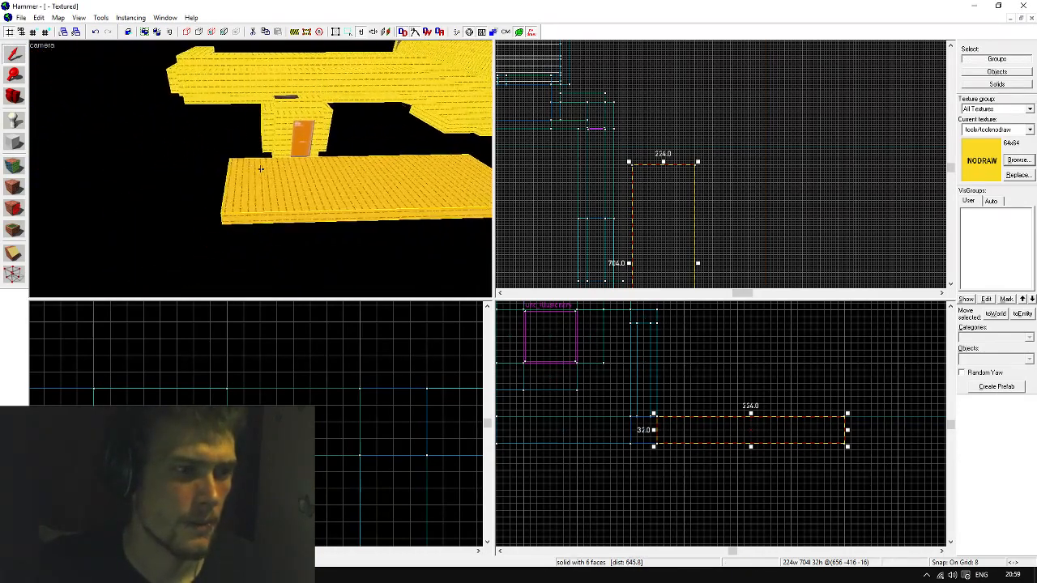
{"action": "key", "text": "d"}
{"action": "key", "text": "z"}
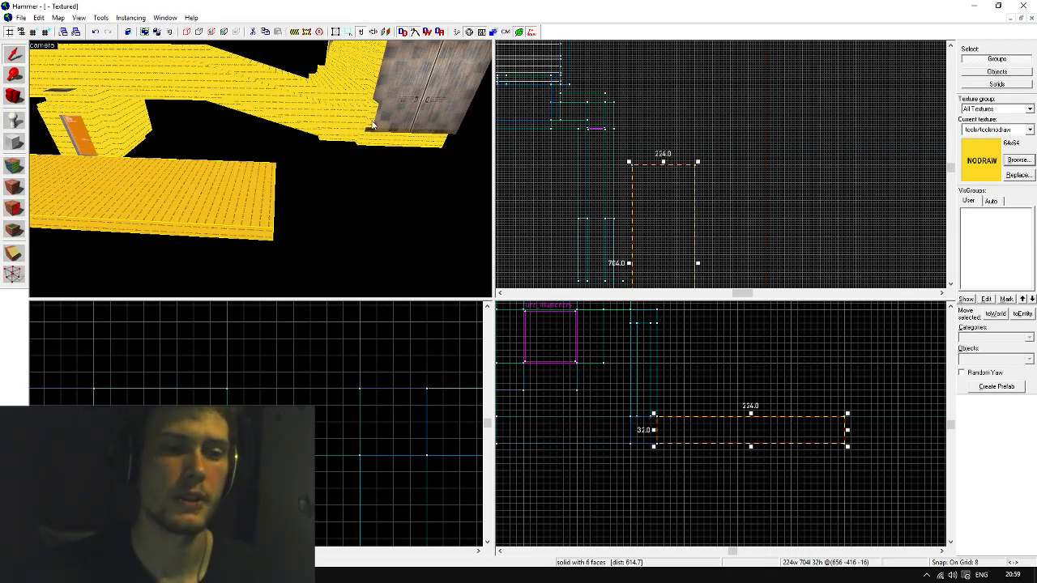
{"action": "scroll", "coordinate": [652, 70], "scroll_direction": "up", "scroll_amount": 2}
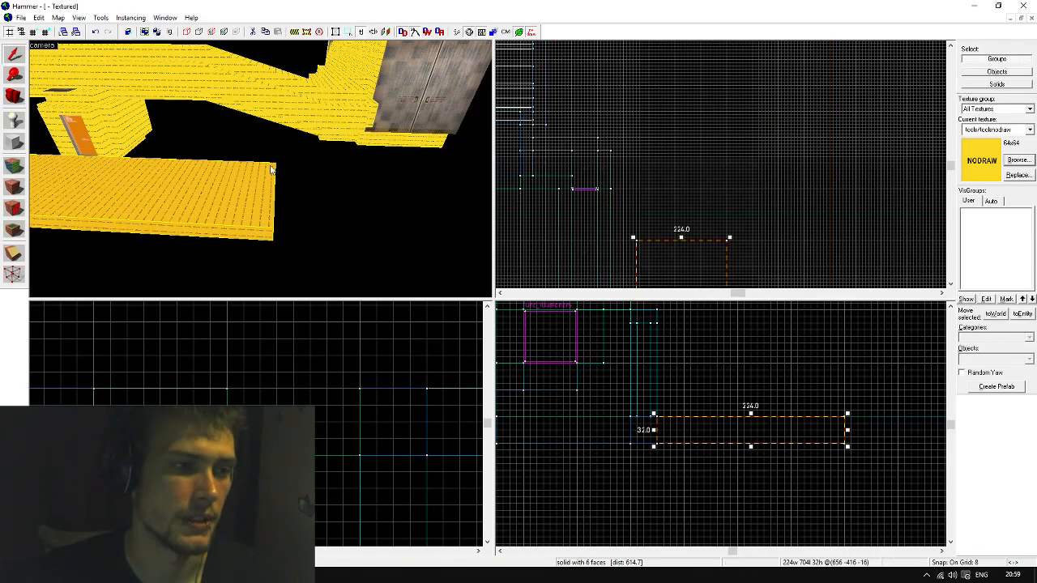
{"action": "key", "text": "z"}
{"action": "key", "text": "s"}
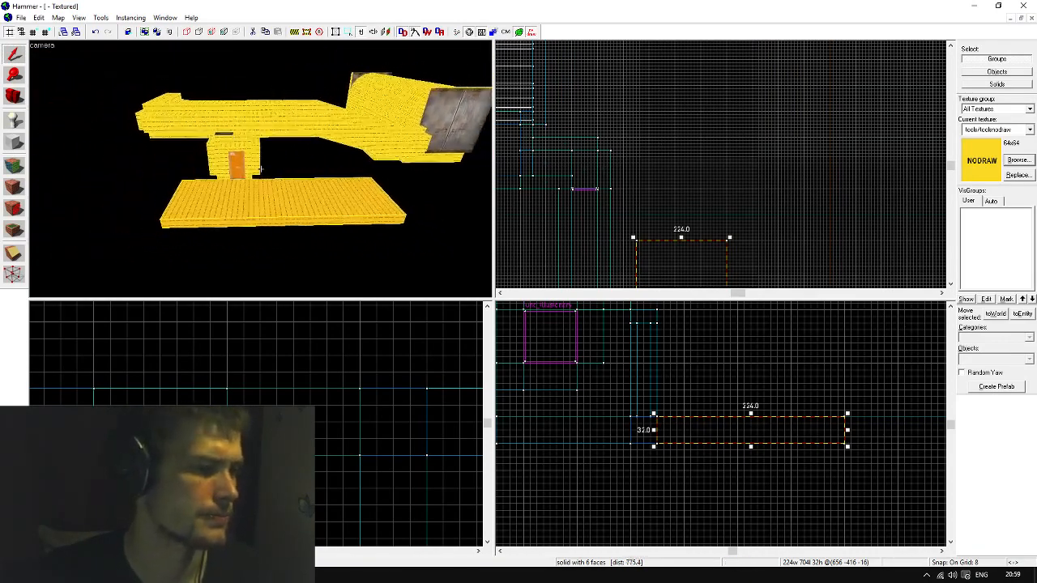
{"action": "key", "text": "s"}
{"action": "key", "text": "z"}
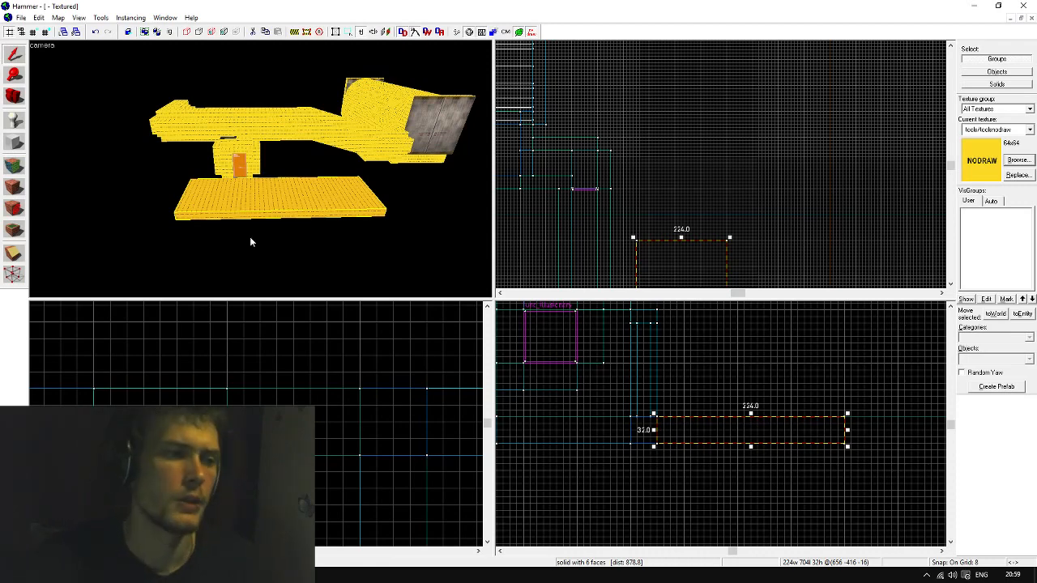
{"action": "key", "text": "z"}
{"action": "key", "text": "z"}
Extend the opposite end of the floor block to a total length of 960 units and deselect it
{"action": "scroll", "coordinate": [655, 103], "scroll_direction": "down", "scroll_amount": 7}
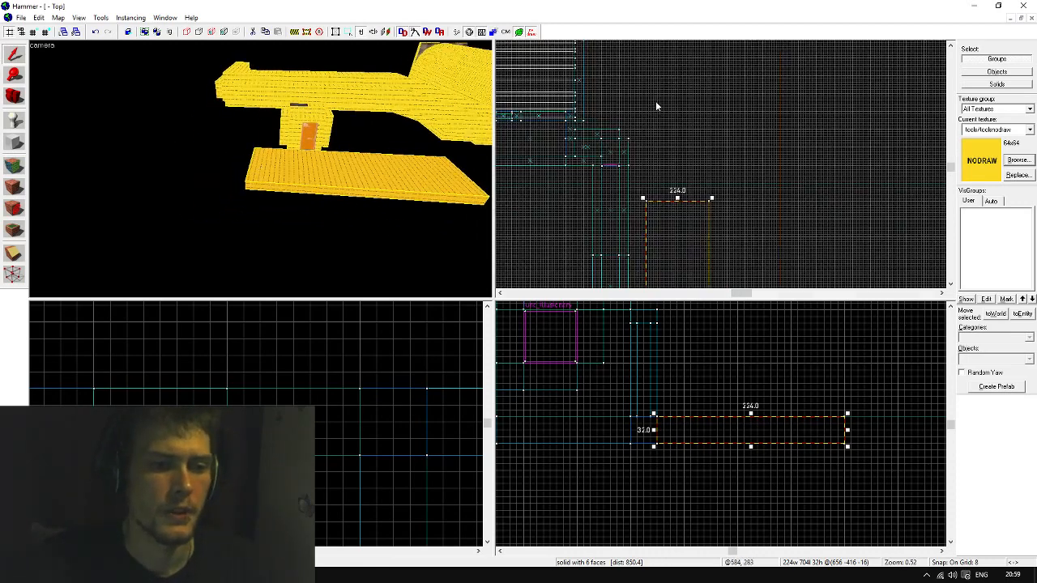
{"action": "scroll", "coordinate": [667, 223], "scroll_direction": "up", "scroll_amount": 5}
{"action": "left_click_drag", "start_coordinate": [671, 174], "coordinate": [678, 243]}
{"action": "key", "text": "Escape"}
{"action": "key", "text": "z"}
{"action": "key", "text": "w"}
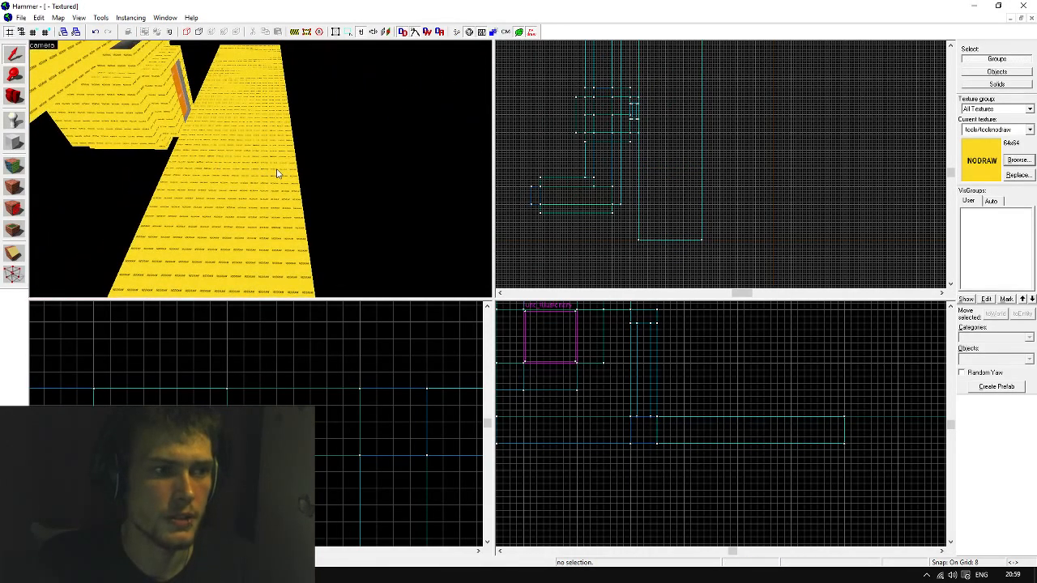
Select the outdoor floor and inspect its full length from outside and in plan
{"action": "left_click", "coordinate": [277, 169]}
{"action": "scroll", "coordinate": [639, 231], "scroll_direction": "down", "scroll_amount": 3}
{"action": "scroll", "coordinate": [702, 131], "scroll_direction": "up", "scroll_amount": 3}
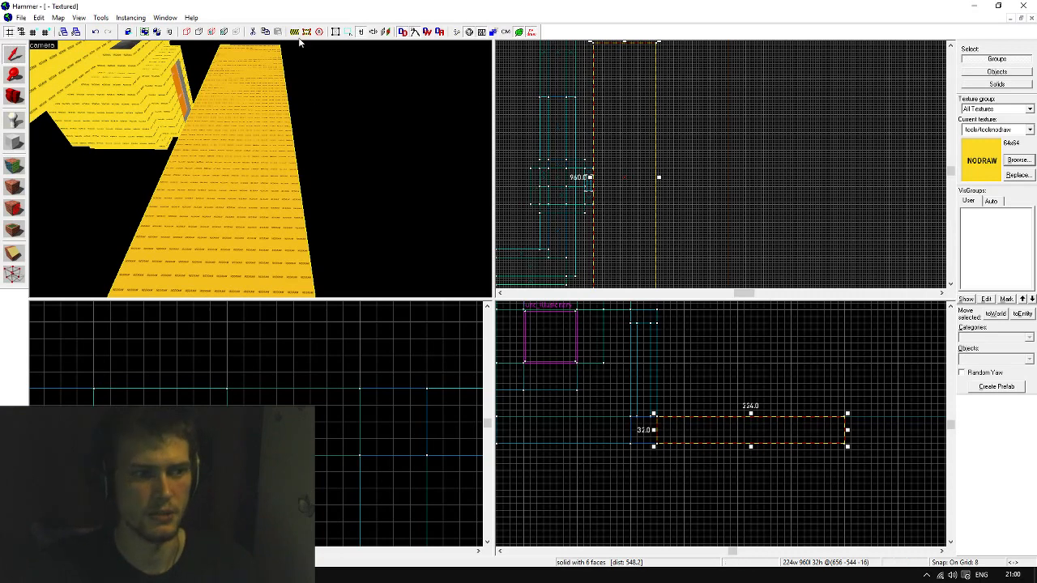
{"action": "key", "text": "z"}
{"action": "key", "text": "s"}
{"action": "key", "text": "d"}
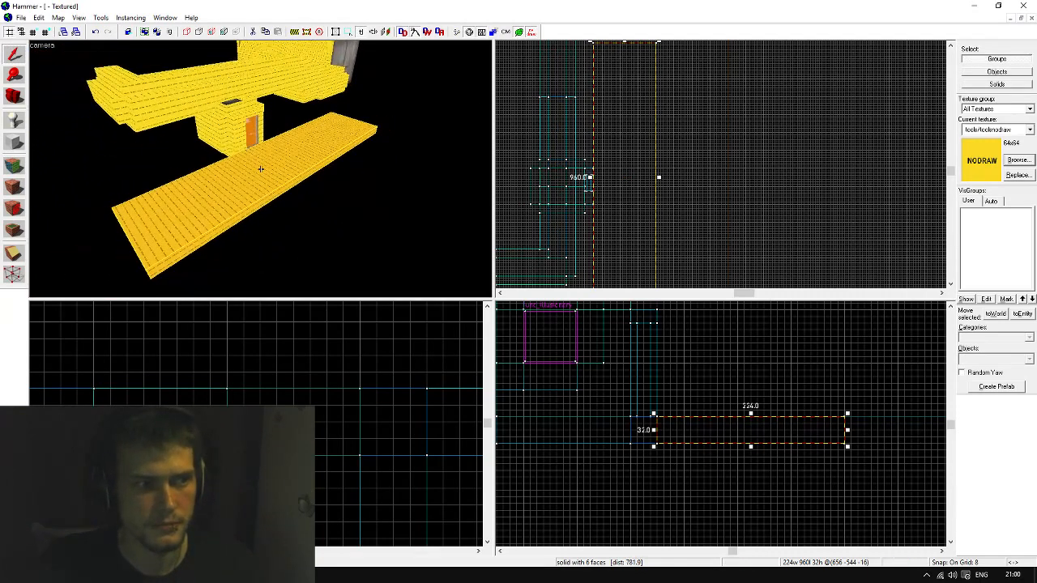
{"action": "key", "text": "w"}
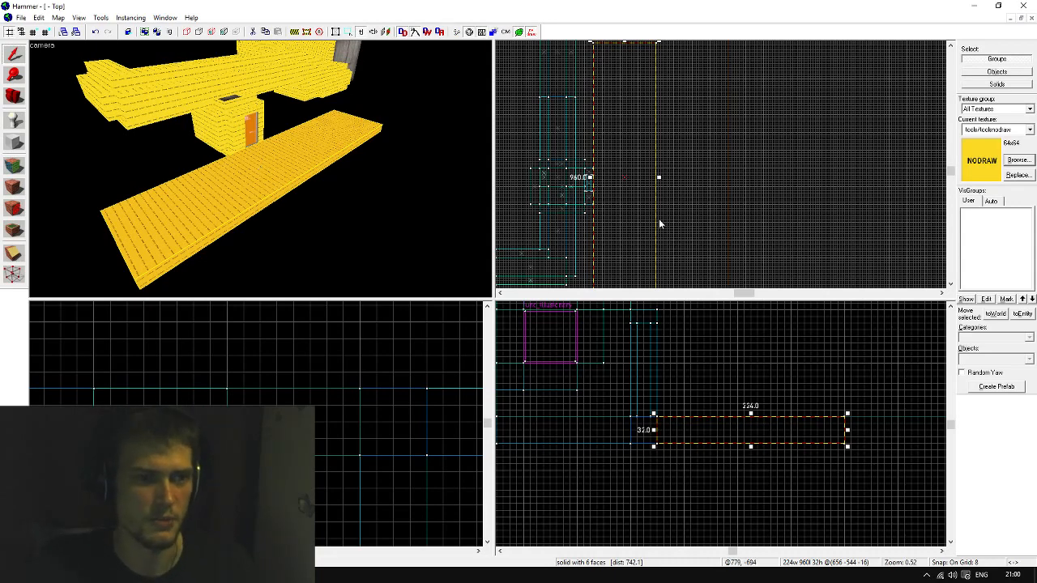
{"action": "scroll", "coordinate": [669, 197], "scroll_direction": "down", "scroll_amount": 2}
{"action": "scroll", "coordinate": [667, 183], "scroll_direction": "up", "scroll_amount": 1}
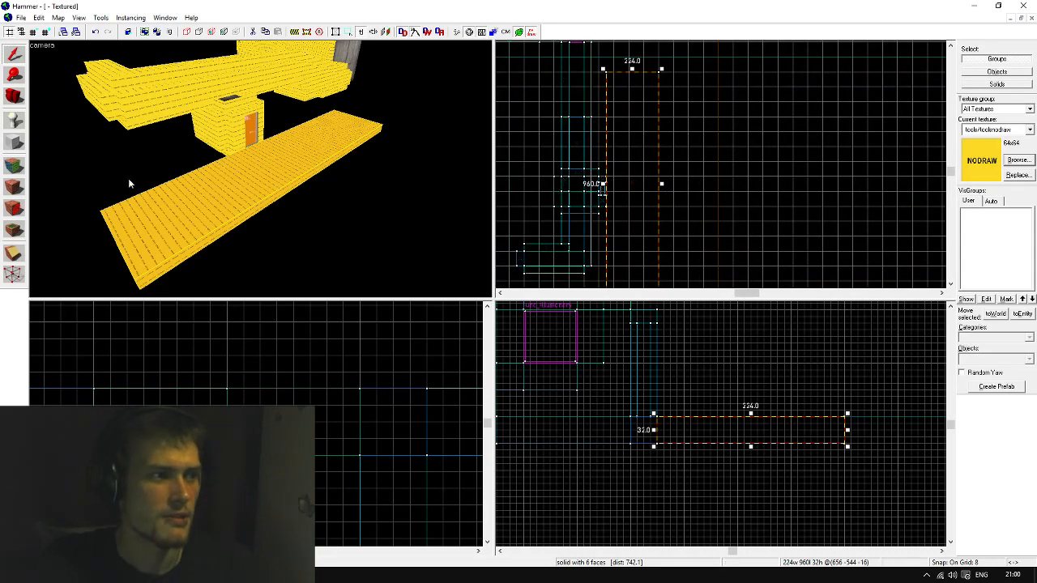
Create a nodraw wall 32 units thick, 64 high and 960 long along the floor's outer edge
{"action": "left_click", "coordinate": [16, 141]}
{"action": "scroll", "coordinate": [170, 386], "scroll_direction": "down", "scroll_amount": 4}
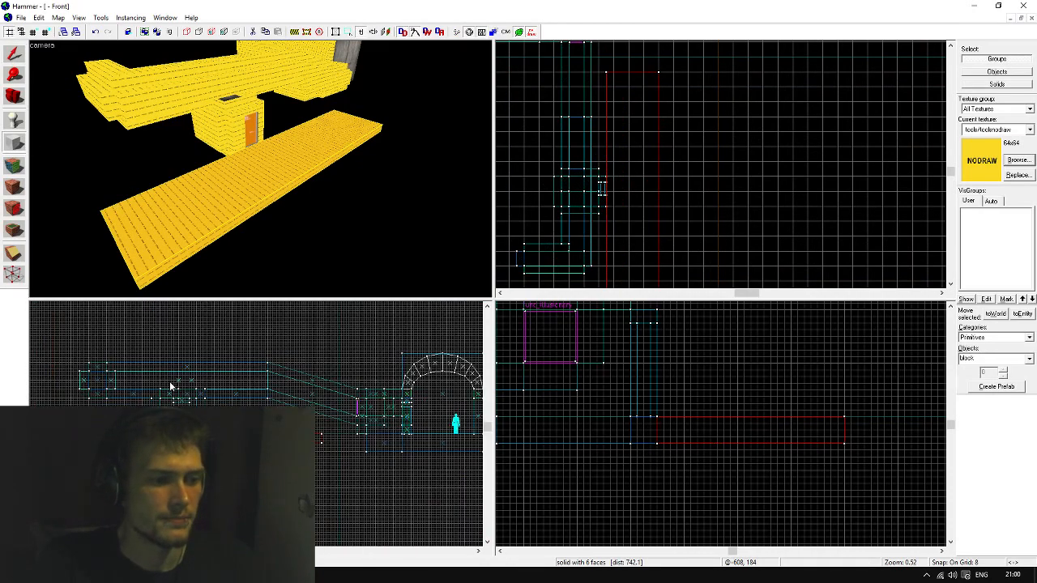
{"action": "scroll", "coordinate": [724, 456], "scroll_direction": "up", "scroll_amount": 5}
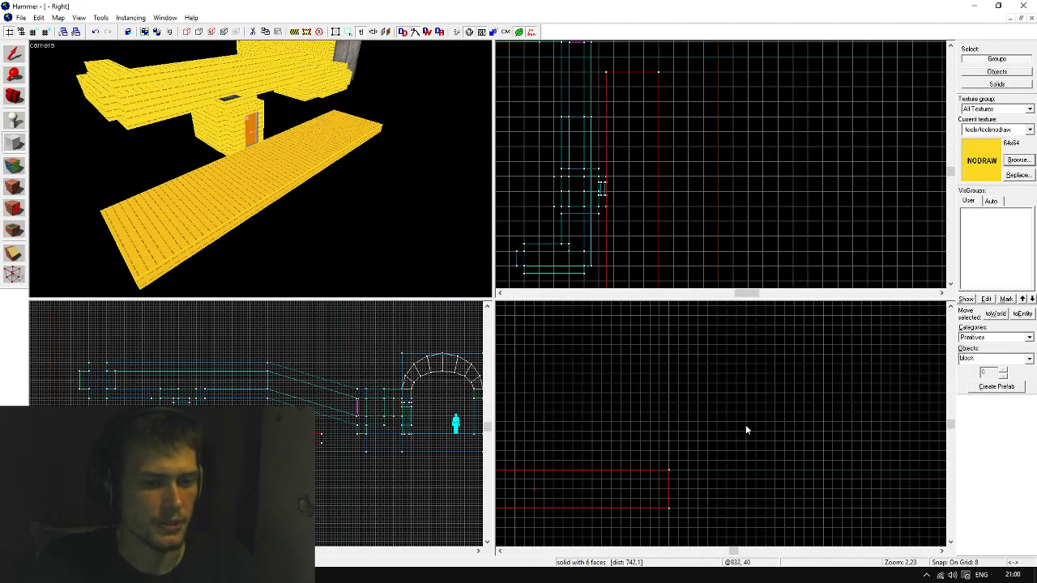
{"action": "left_click_drag", "start_coordinate": [671, 394], "coordinate": [707, 471]}
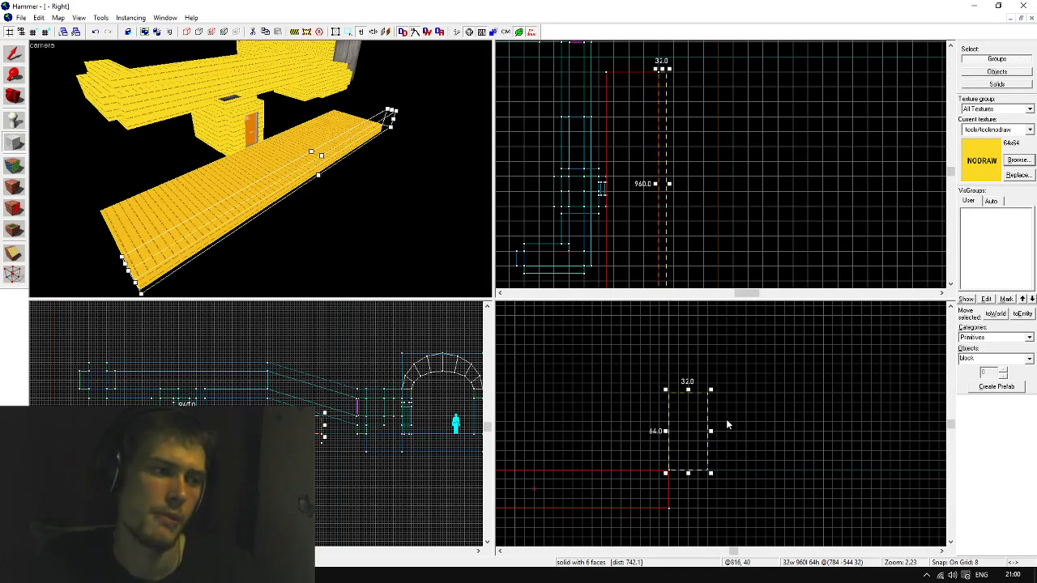
{"action": "key", "text": "Return"}
Divide the outer wall into two segments with an opening between them, setting the selected segment's length to 384 units
{"action": "left_click", "coordinate": [23, 60]}
{"action": "scroll", "coordinate": [677, 119], "scroll_direction": "up", "scroll_amount": 4}
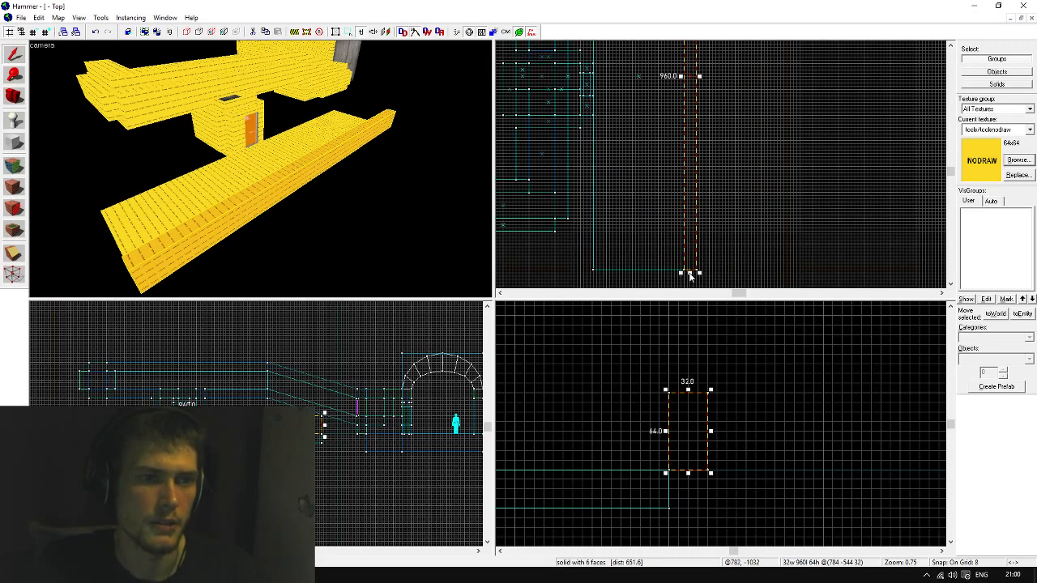
{"action": "mouse_move", "coordinate": [691, 276]}
{"action": "left_mouse_down"}
{"action": "mouse_move", "coordinate": [701, 53]}
{"action": "mouse_move", "coordinate": [690, 278]}
{"action": "mouse_move", "coordinate": [695, 260]}
{"action": "left_mouse_up"}
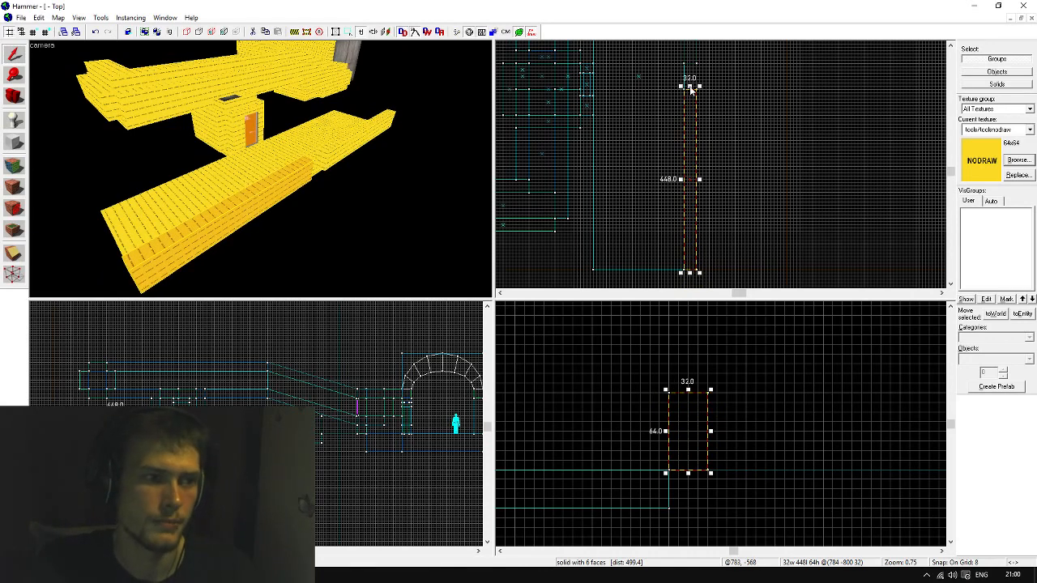
{"action": "left_click_drag", "start_coordinate": [691, 90], "coordinate": [696, 116]}
{"action": "scroll", "coordinate": [768, 435], "scroll_direction": "down", "scroll_amount": 3}
{"action": "scroll", "coordinate": [644, 428], "scroll_direction": "up", "scroll_amount": 3}
{"action": "key", "text": "z"}
{"action": "key", "text": "w"}
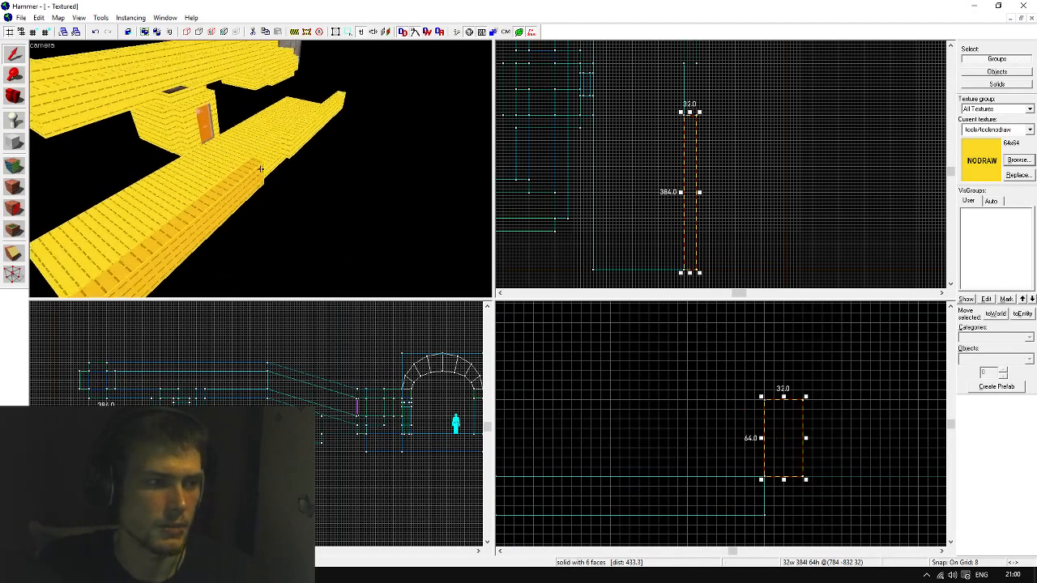
{"action": "key", "text": "z"}
Place an info_player_start beside the outer wall for scale, then reselect the 384 unit wall segment
{"action": "key", "text": "shift+e"}
{"action": "left_click", "coordinate": [294, 213]}
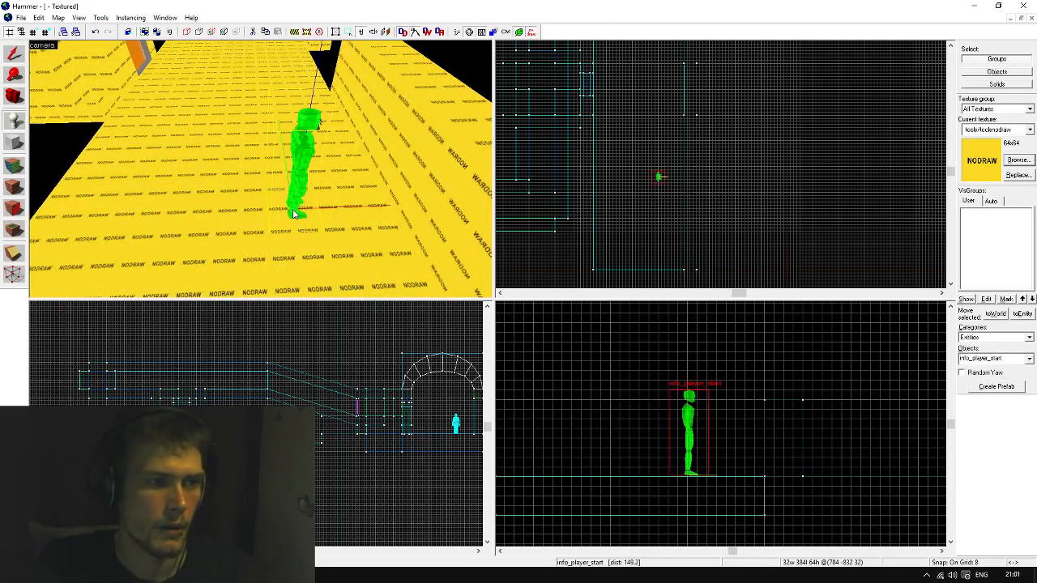
{"action": "left_click", "coordinate": [5, 56]}
{"action": "left_click", "coordinate": [436, 144]}
{"action": "key", "text": "z"}
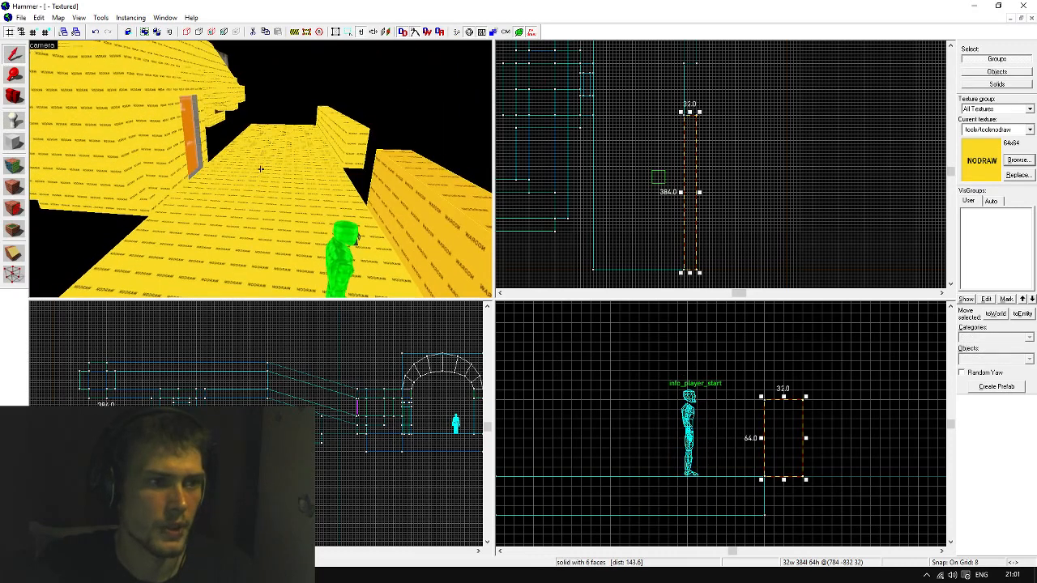
Lower both outer wall segments together to a height of 32 units, leave the grid at 16, and clear the selection
{"action": "key", "text": "z"}
{"action": "left_click", "coordinate": [353, 135], "text": "ctrl"}
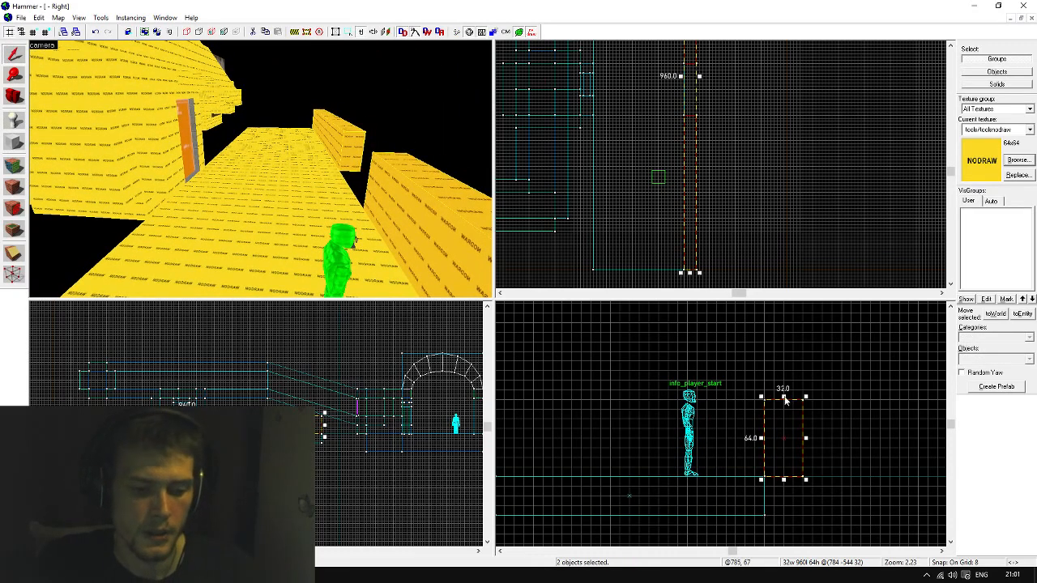
{"action": "key", "text": "bracketright"}
{"action": "key", "text": "bracketright"}
{"action": "left_click_drag", "start_coordinate": [784, 400], "coordinate": [784, 436]}
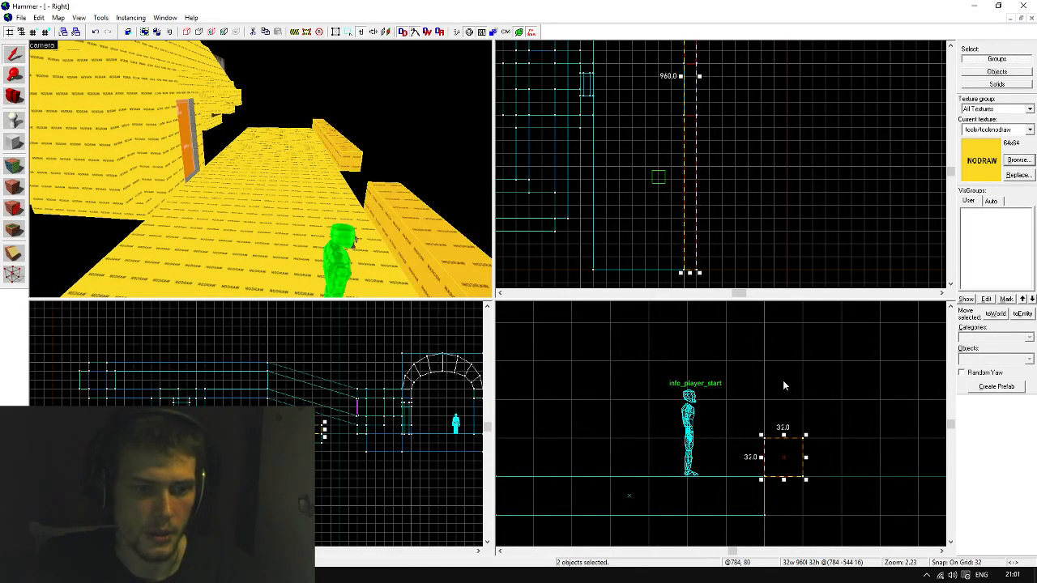
{"action": "key", "text": "bracketleft"}
{"action": "key", "text": "Escape"}
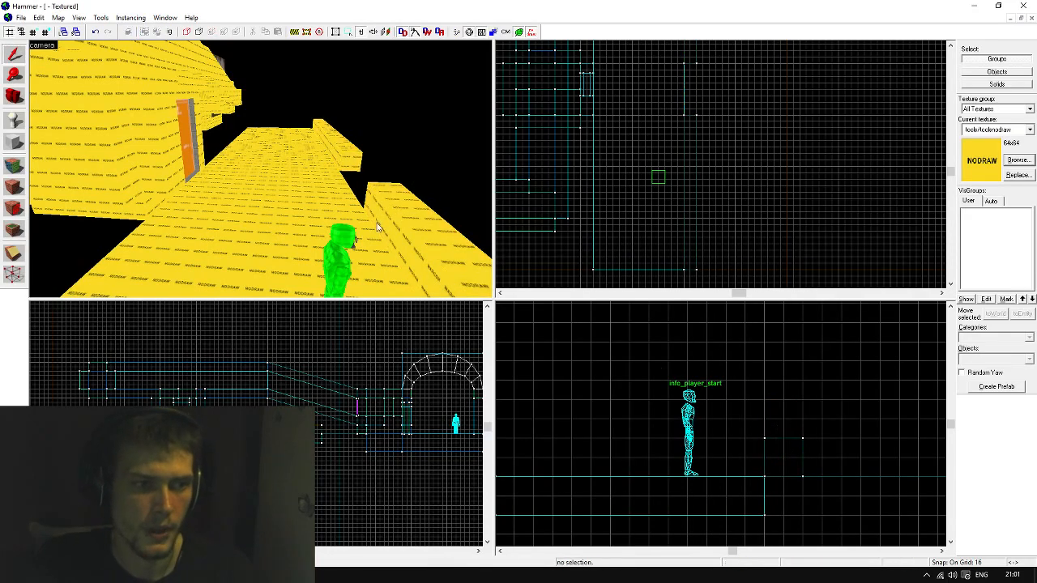
Fill the floor gap in the wall opening with a nodraw block 32 wide, 128 long and 32 high, flush with the floor
{"action": "key", "text": "z"}
{"action": "key", "text": "s"}
{"action": "key", "text": "d"}
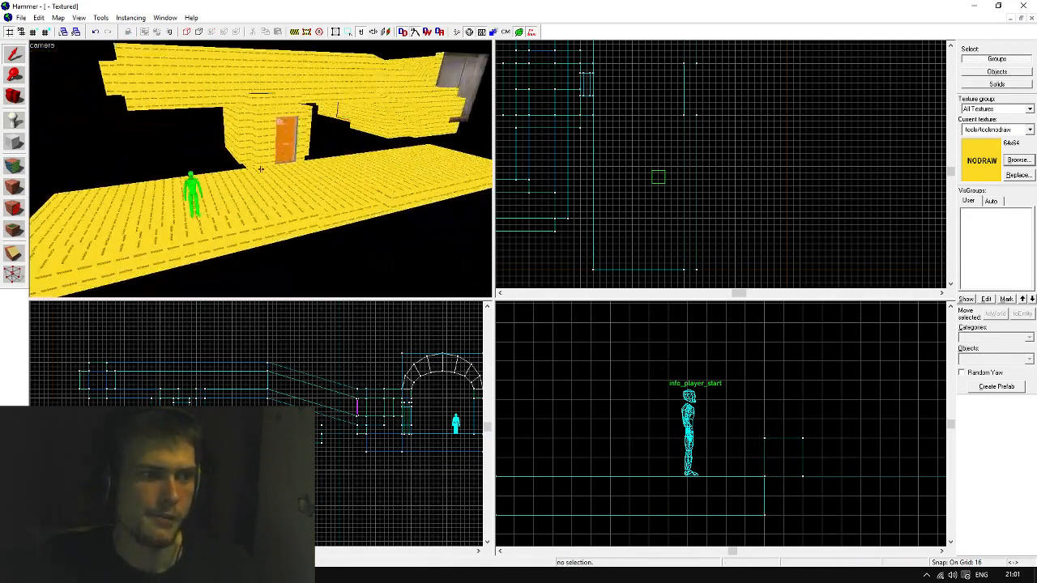
{"action": "key", "text": "w"}
{"action": "key", "text": "s"}
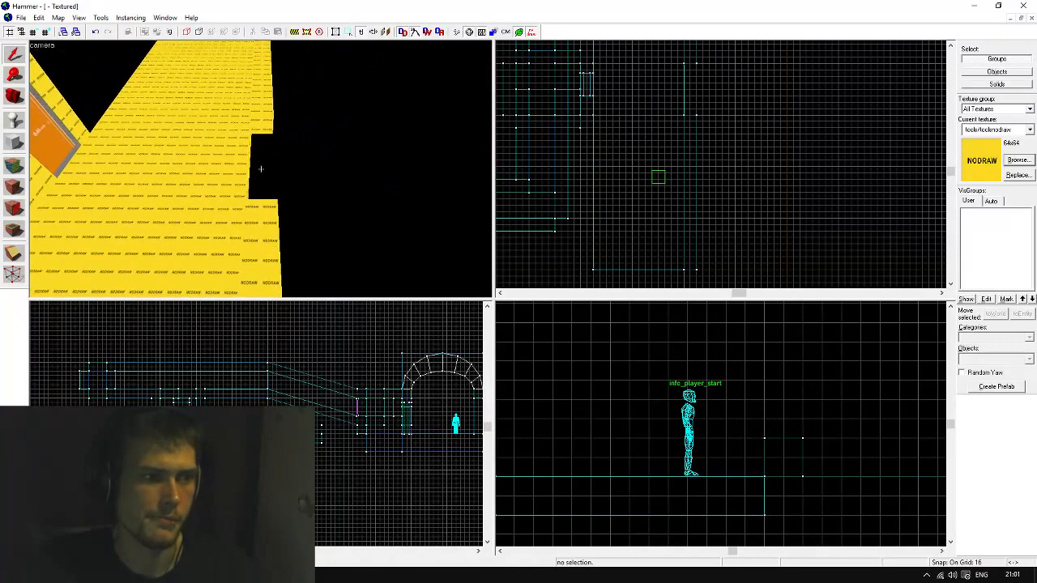
{"action": "left_click", "coordinate": [18, 148]}
{"action": "scroll", "coordinate": [688, 66], "scroll_direction": "up", "scroll_amount": 4}
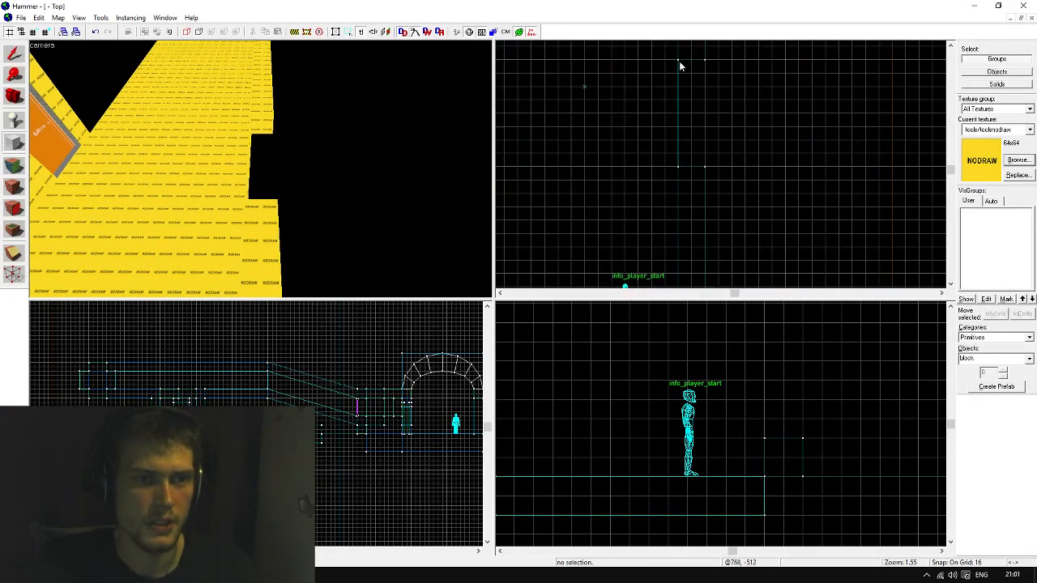
{"action": "left_click_drag", "start_coordinate": [679, 61], "coordinate": [705, 166]}
{"action": "left_click_drag", "start_coordinate": [778, 469], "coordinate": [778, 506]}
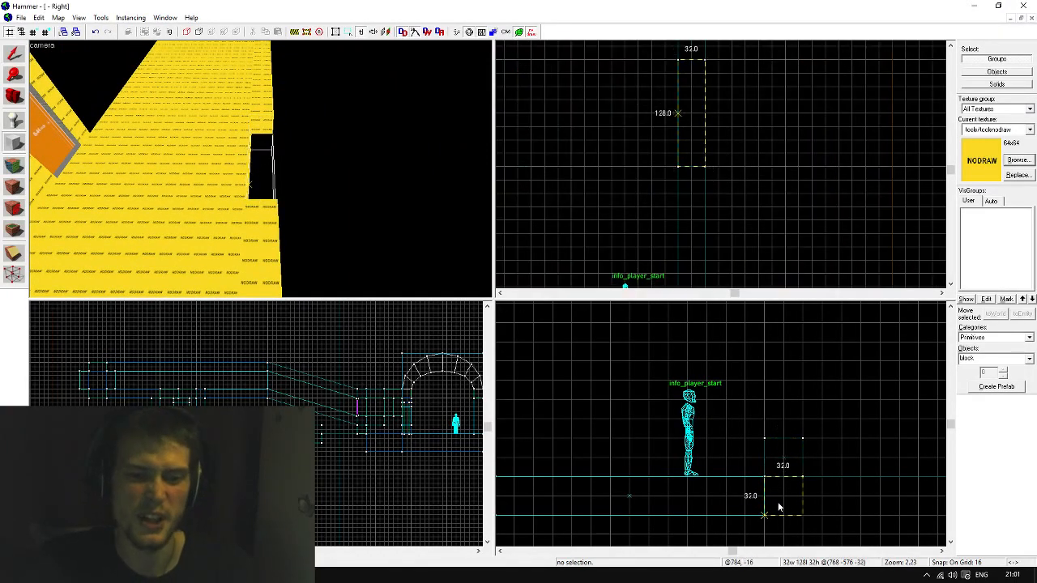
{"action": "key", "text": "Return"}
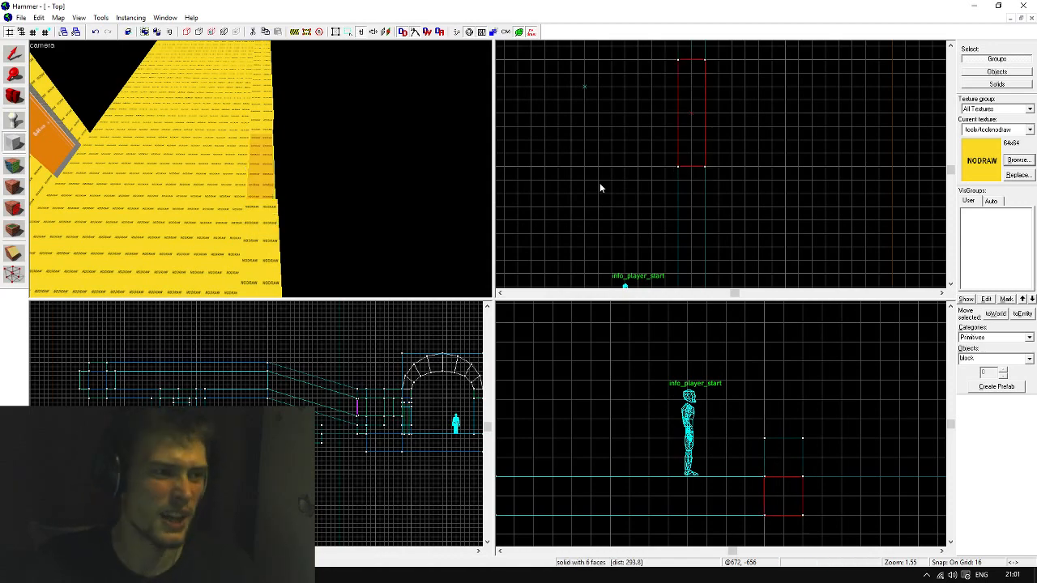
Create a second nodraw floor 352 wide, 640 long and 32 thick beyond the outer wall, level with the first floor
{"action": "scroll", "coordinate": [631, 124], "scroll_direction": "down", "scroll_amount": 10}
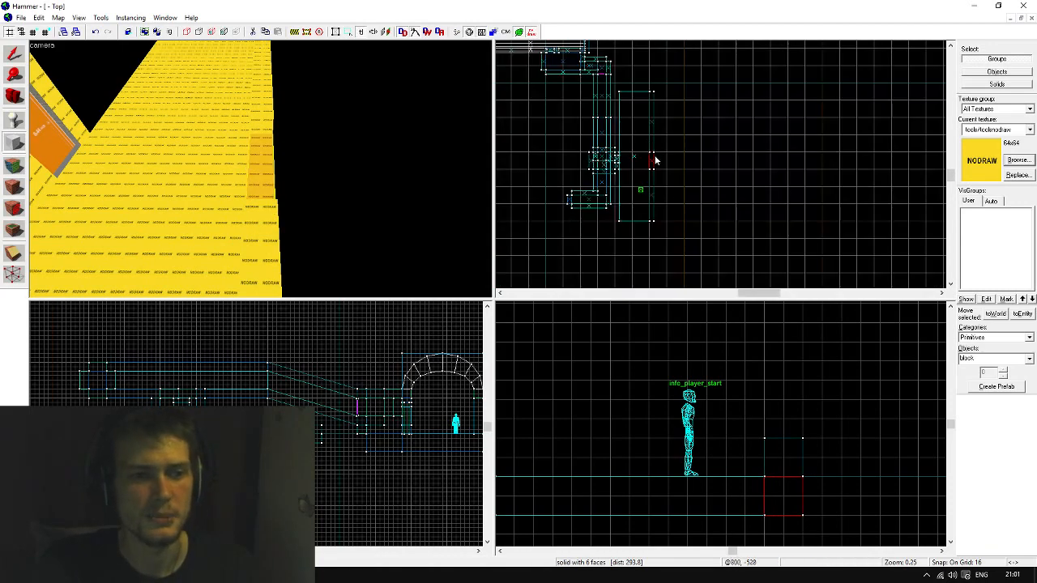
{"action": "scroll", "coordinate": [670, 171], "scroll_direction": "up", "scroll_amount": 4}
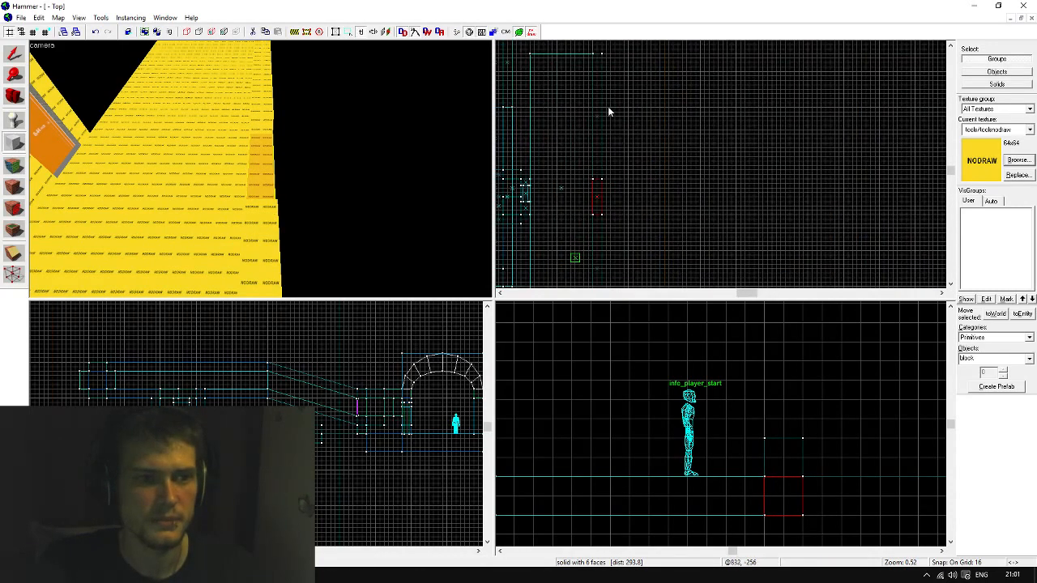
{"action": "left_click_drag", "start_coordinate": [606, 107], "coordinate": [703, 218]}
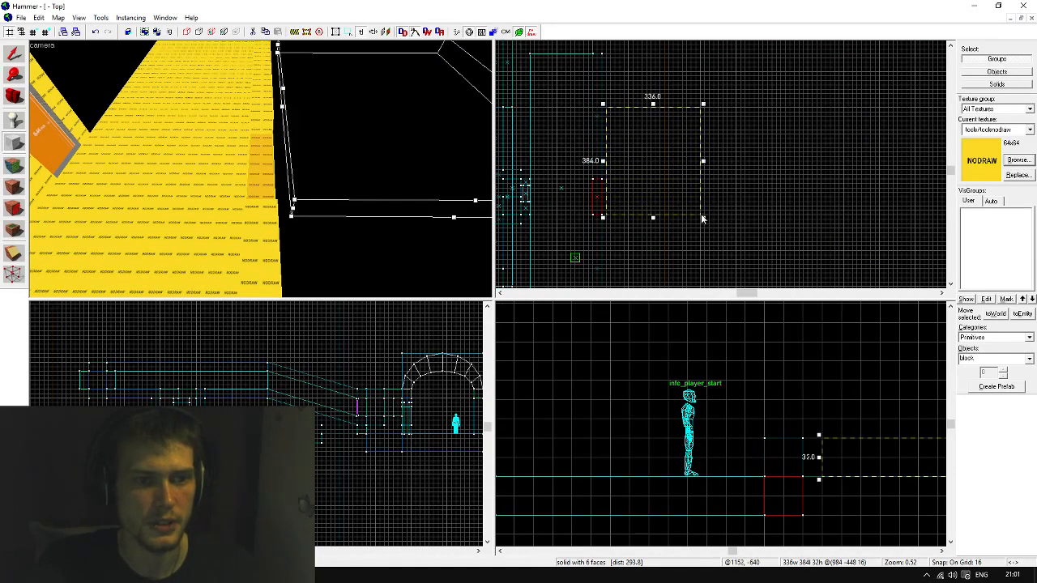
{"action": "scroll", "coordinate": [701, 212], "scroll_direction": "down", "scroll_amount": 3}
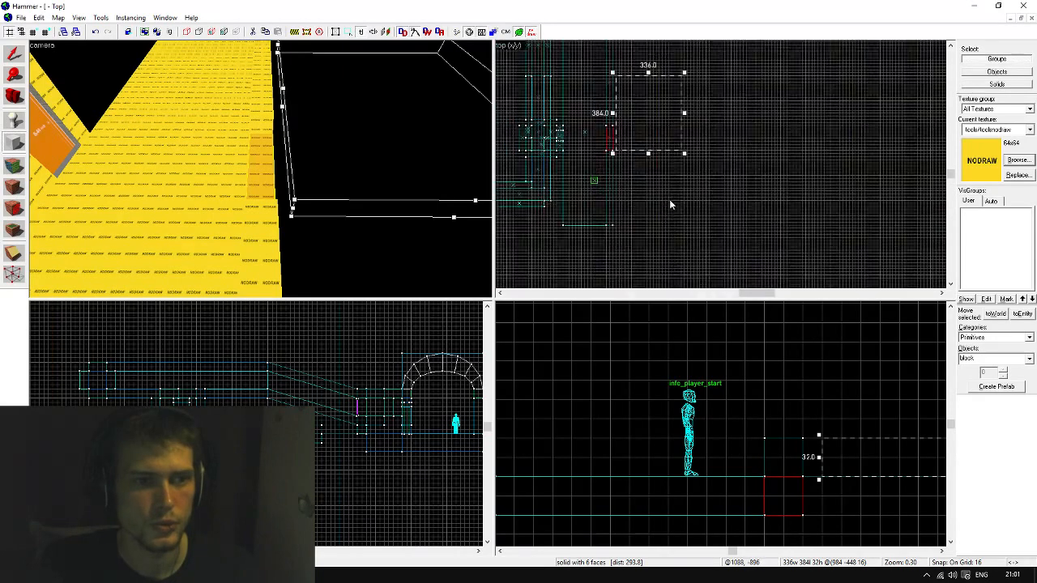
{"action": "scroll", "coordinate": [670, 203], "scroll_direction": "down", "scroll_amount": 1}
{"action": "left_click_drag", "start_coordinate": [653, 165], "coordinate": [664, 208]}
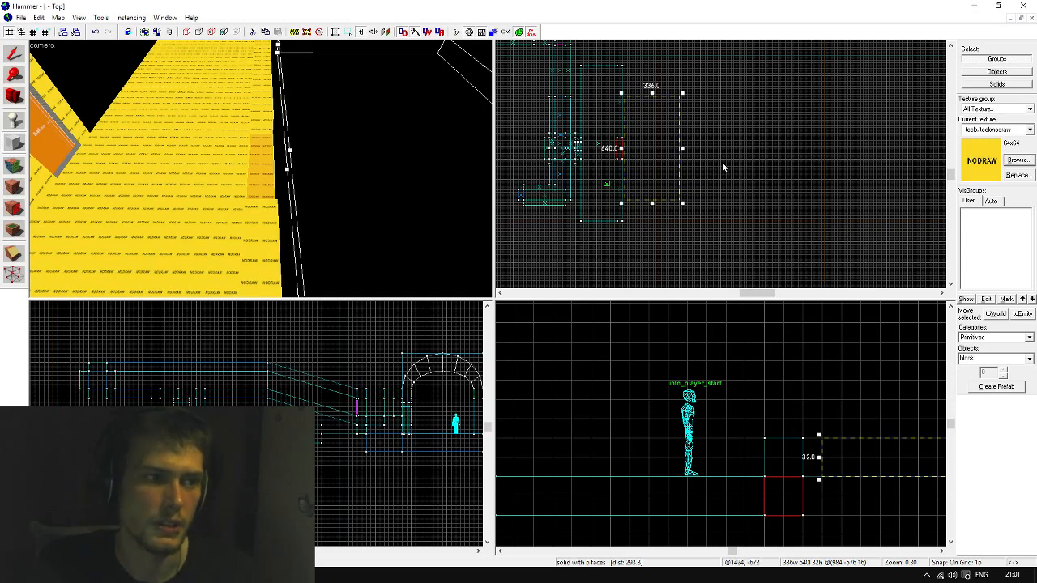
{"action": "mouse_move", "coordinate": [836, 458]}
{"action": "left_mouse_down"}
{"action": "mouse_move", "coordinate": [838, 494]}
{"action": "mouse_move", "coordinate": [805, 493]}
{"action": "left_mouse_up"}
{"action": "scroll", "coordinate": [733, 460], "scroll_direction": "down", "scroll_amount": 7}
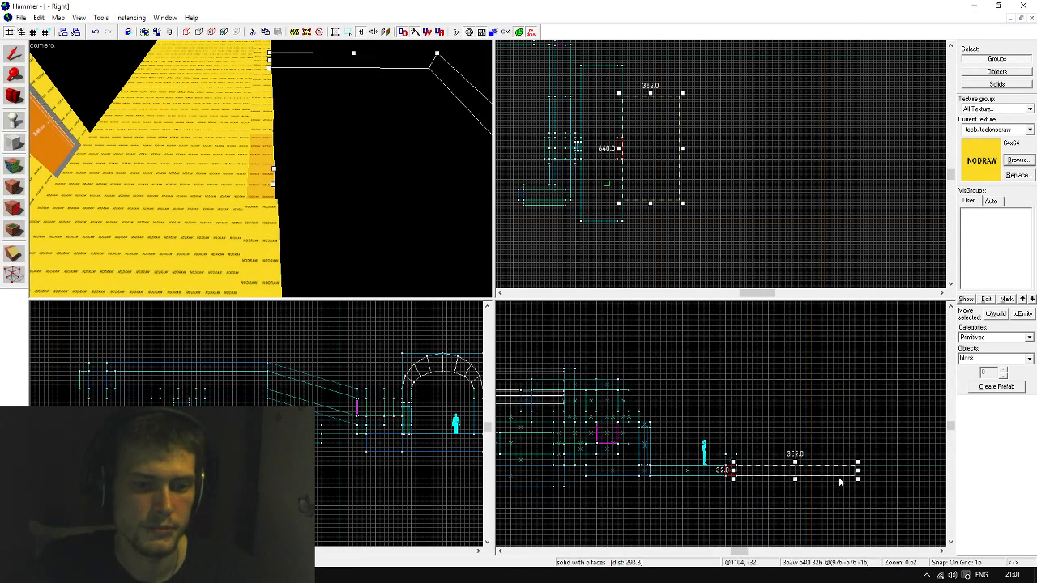
{"action": "scroll", "coordinate": [839, 478], "scroll_direction": "up", "scroll_amount": 6}
{"action": "key", "text": "Return"}
{"action": "left_click", "coordinate": [14, 55]}
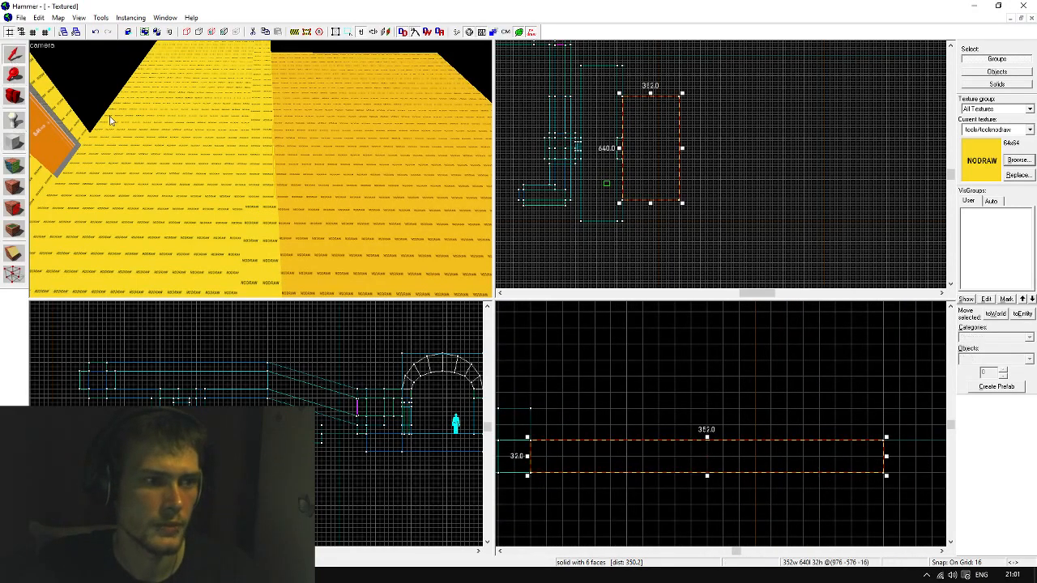
Apply the dev/reflectivity_10b texture to the top faces of the outdoor floors
{"action": "key", "text": "z"}
{"action": "key", "text": "s"}
{"action": "key", "text": "shift+a"}
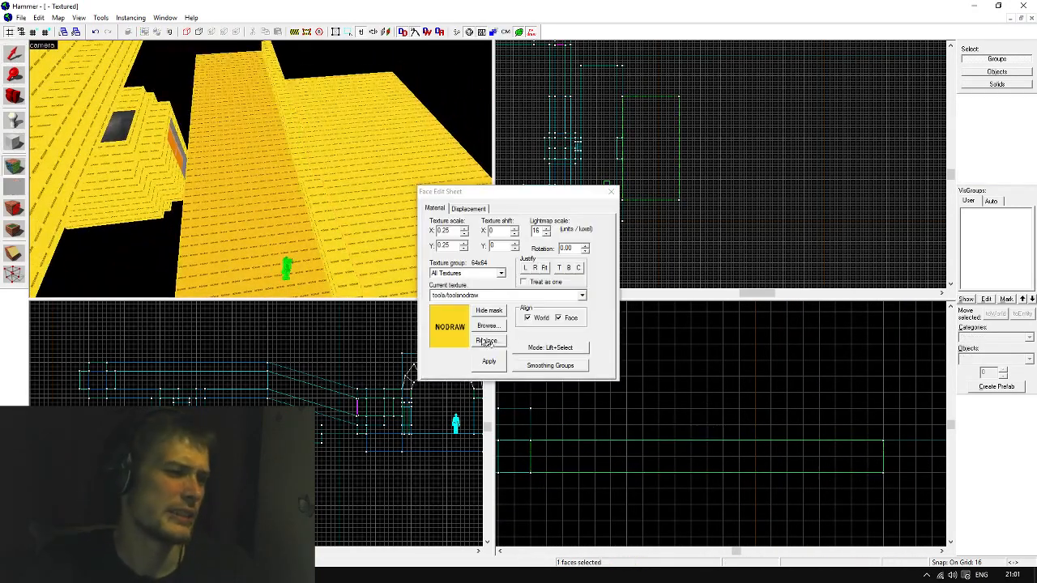
{"action": "left_click", "coordinate": [490, 325]}
{"action": "scroll", "coordinate": [380, 357], "scroll_direction": "down", "scroll_amount": 8}
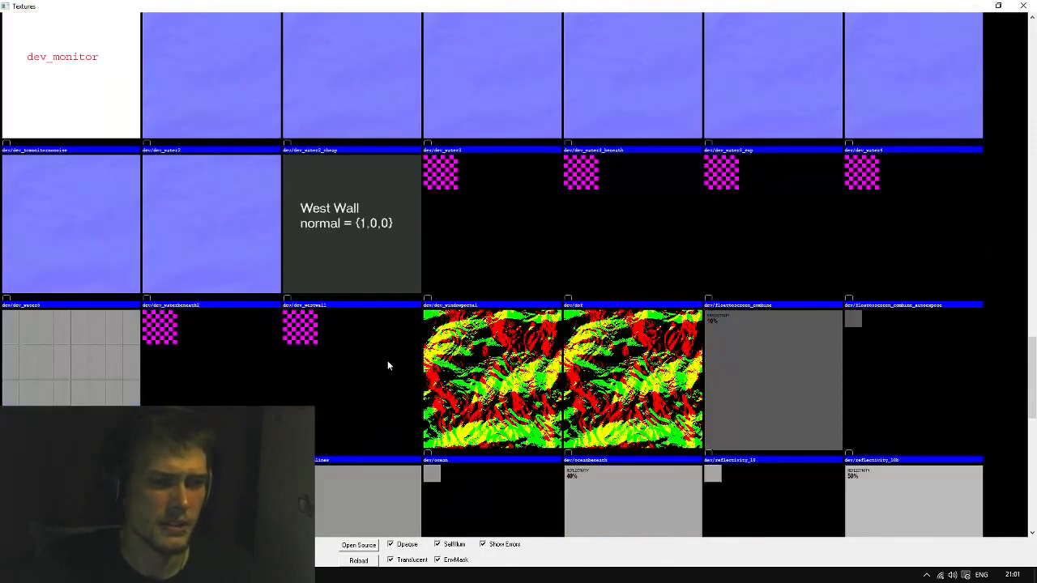
{"action": "left_click", "coordinate": [877, 191]}
{"action": "double_click", "coordinate": [876, 192]}
{"action": "left_click", "coordinate": [488, 362]}
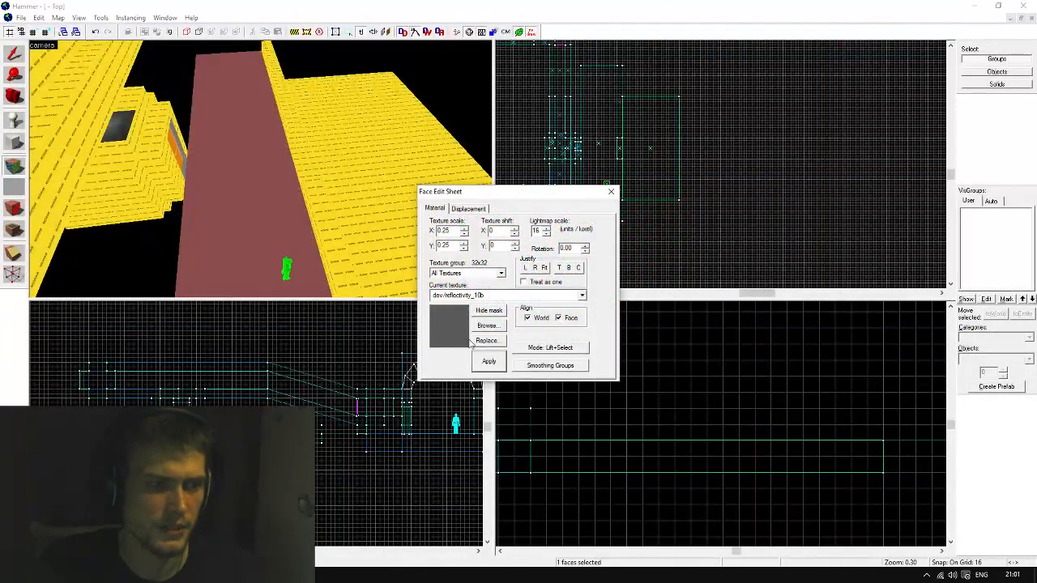
{"action": "right_click", "coordinate": [373, 193]}
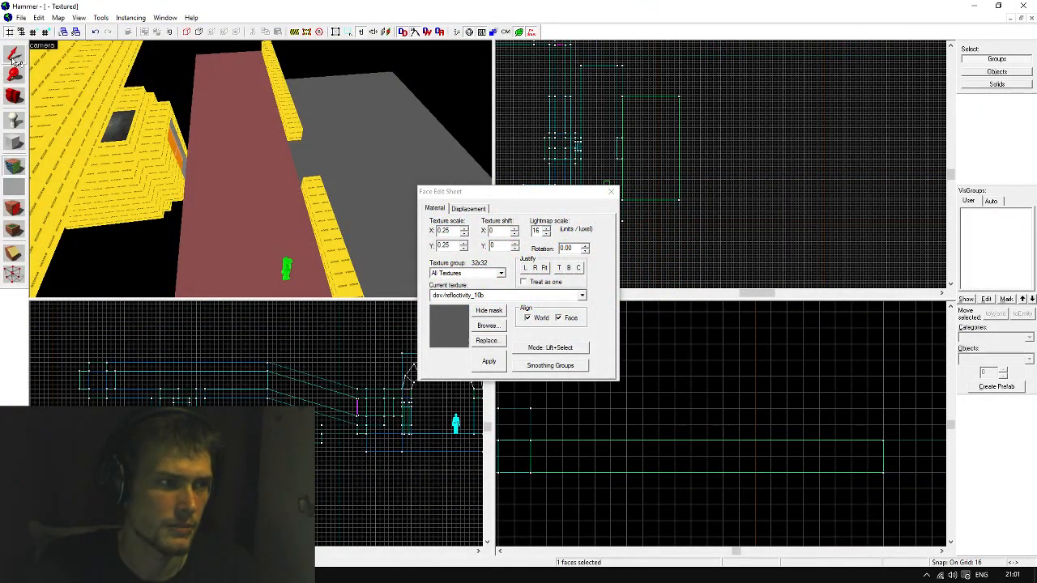
{"action": "left_click", "coordinate": [13, 59]}
Inspect the textured floors, the low wall segments and the opening from several sides
{"action": "key", "text": "z"}
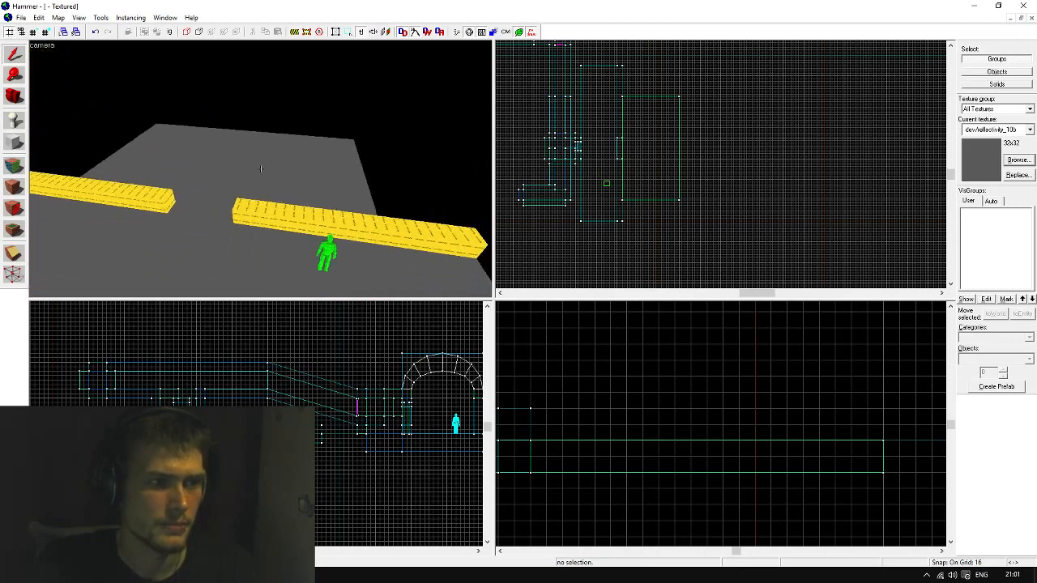
{"action": "key", "text": "d"}
{"action": "key", "text": "w"}
{"action": "key", "text": "s"}
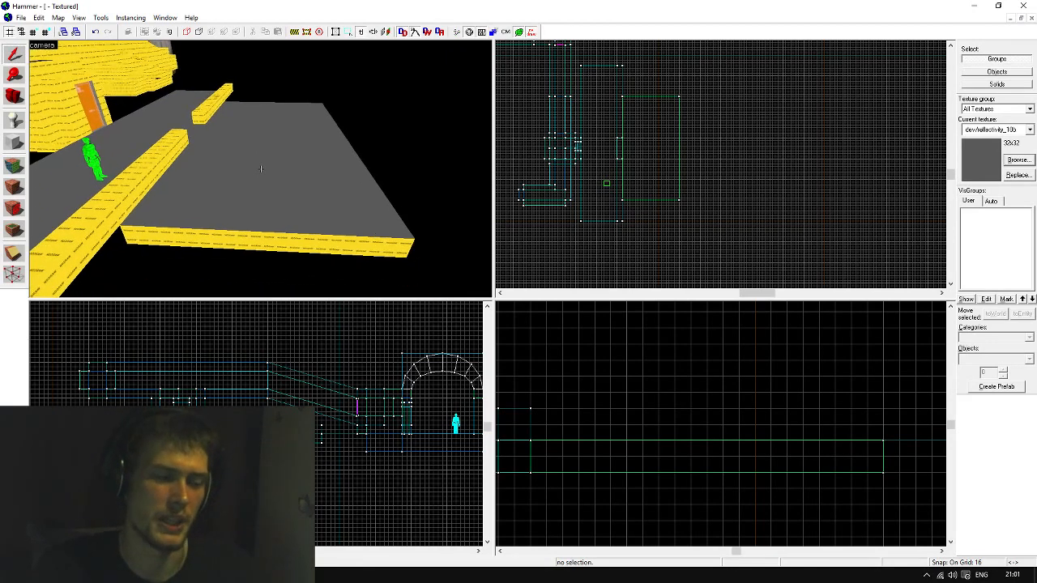
{"action": "key", "text": "w"}
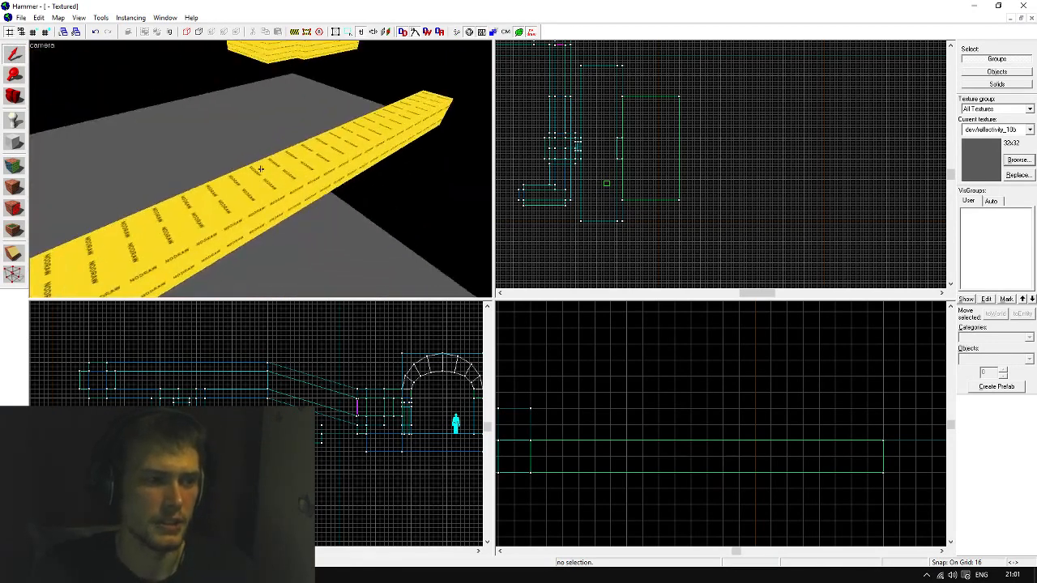
{"action": "key", "text": "s"}
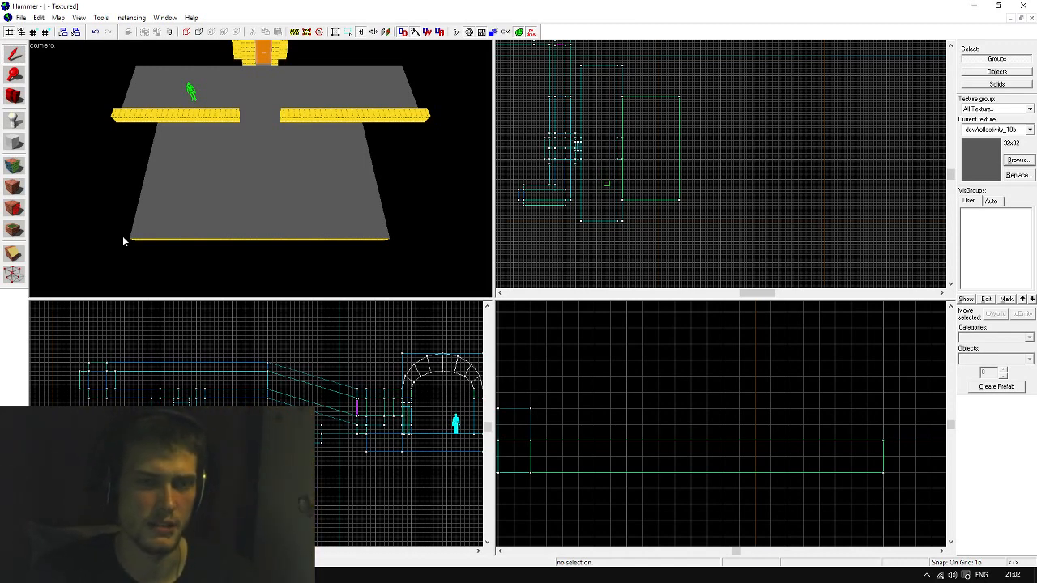
Outline a nodraw block 16 thick, 640 long and 32 high on top of the second floor's far edge
{"action": "left_click", "coordinate": [14, 139]}
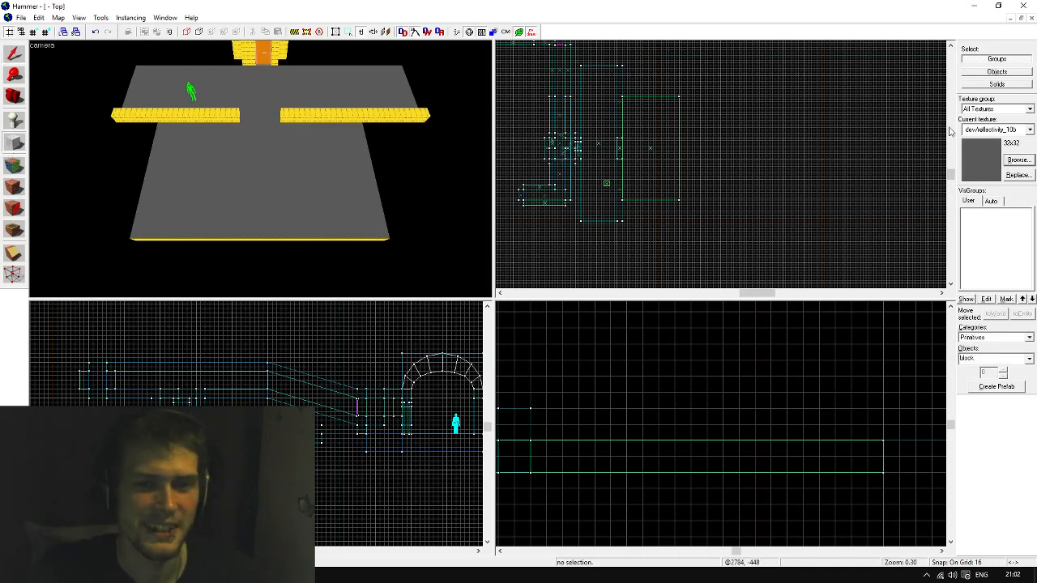
{"action": "left_click", "coordinate": [995, 129]}
{"action": "left_click", "coordinate": [984, 127]}
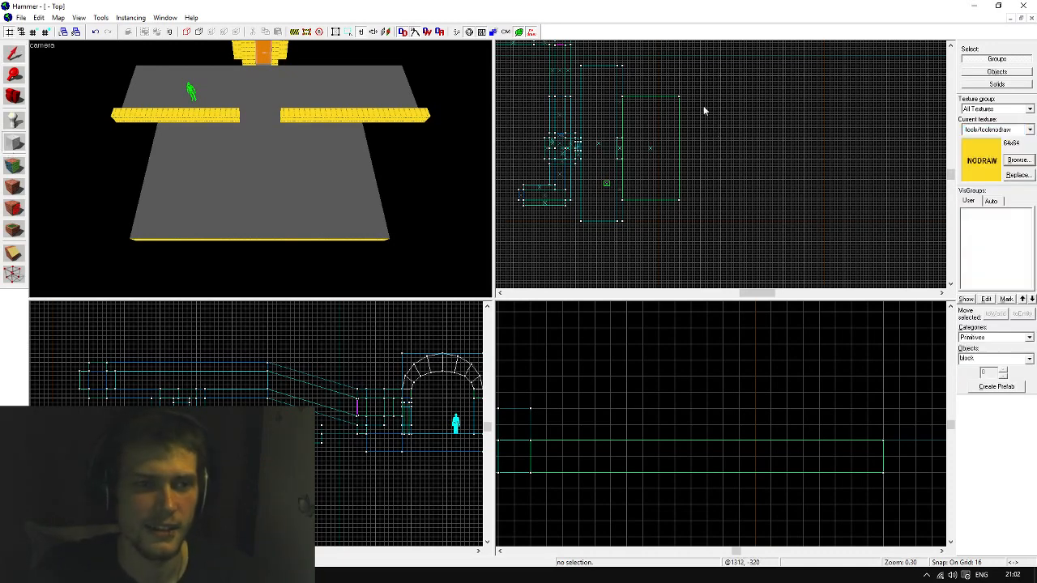
{"action": "scroll", "coordinate": [689, 103], "scroll_direction": "up", "scroll_amount": 3}
{"action": "left_click_drag", "start_coordinate": [640, 94], "coordinate": [658, 221]}
{"action": "scroll", "coordinate": [669, 90], "scroll_direction": "up", "scroll_amount": 1}
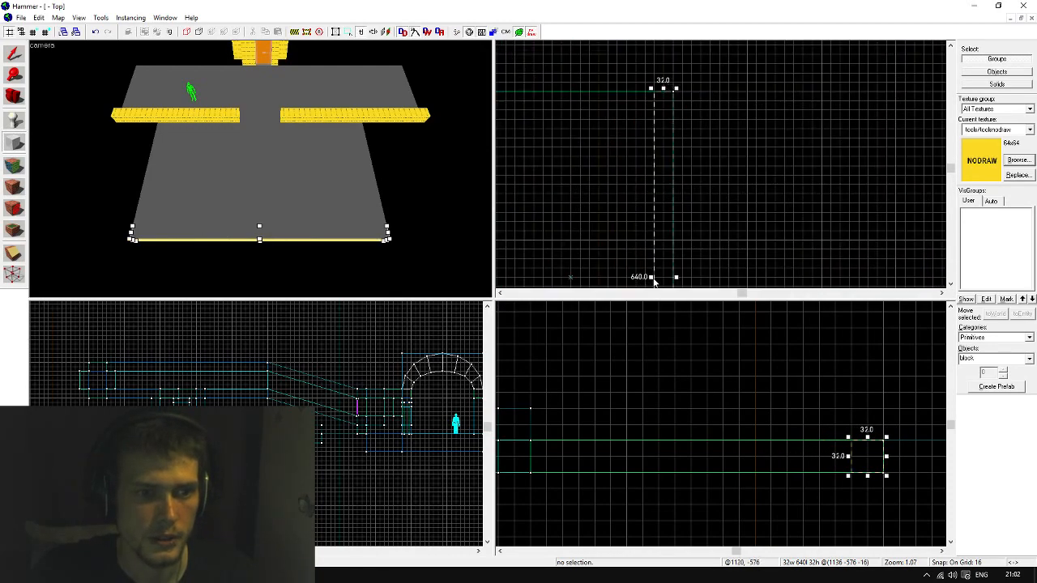
{"action": "left_click_drag", "start_coordinate": [653, 280], "coordinate": [663, 280]}
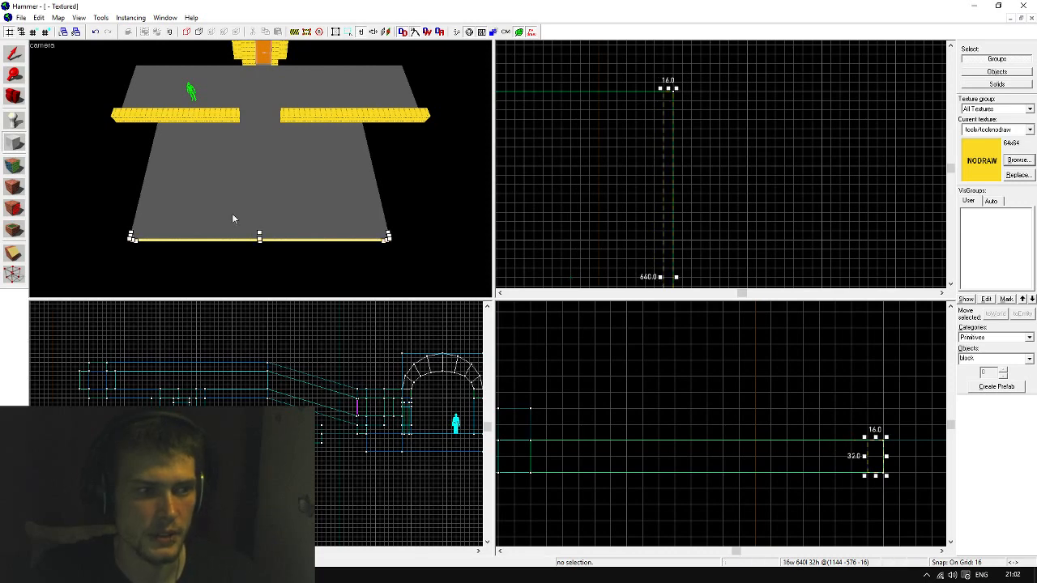
{"action": "left_click_drag", "start_coordinate": [870, 465], "coordinate": [873, 440]}
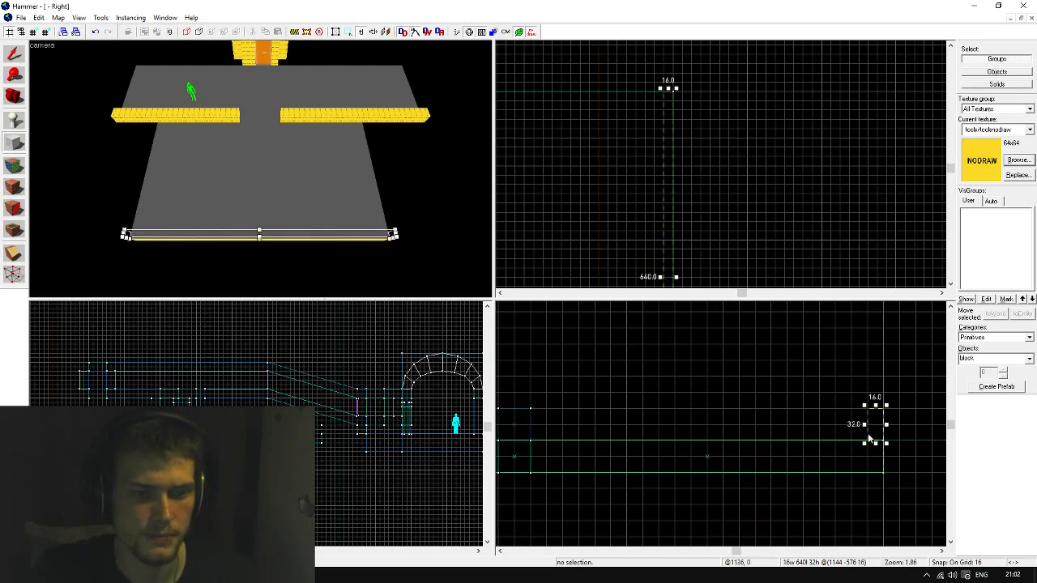
{"action": "scroll", "coordinate": [879, 440], "scroll_direction": "down", "scroll_amount": 3}
{"action": "scroll", "coordinate": [883, 440], "scroll_direction": "up", "scroll_amount": 1}
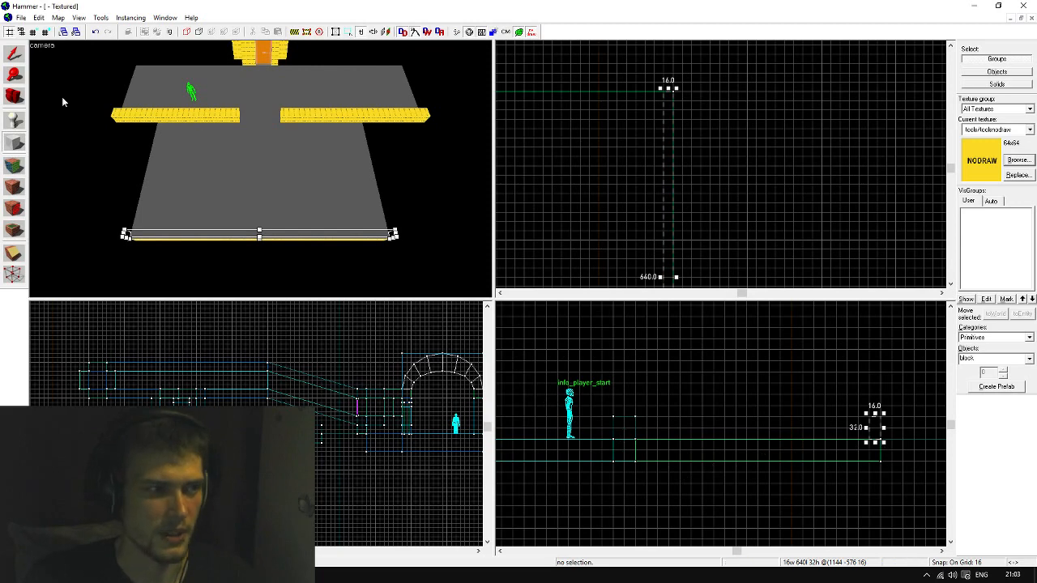
Delete the info_player_start behind the inner wall and place a new one near the second floor's far edge
{"action": "left_click", "coordinate": [15, 53]}
{"action": "left_click", "coordinate": [190, 92]}
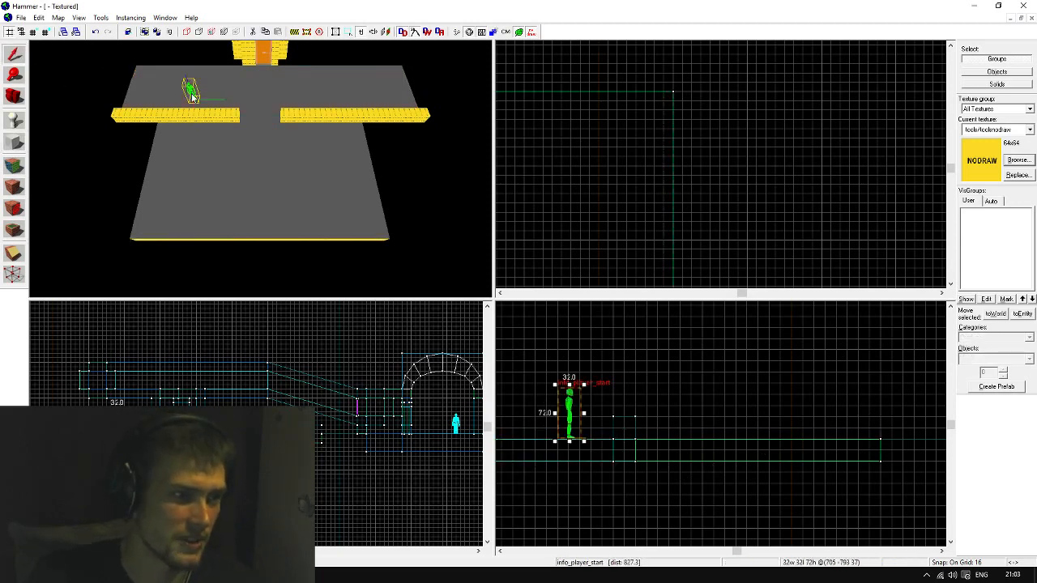
{"action": "key", "text": "Delete"}
{"action": "left_click", "coordinate": [13, 120]}
{"action": "left_click", "coordinate": [180, 226]}
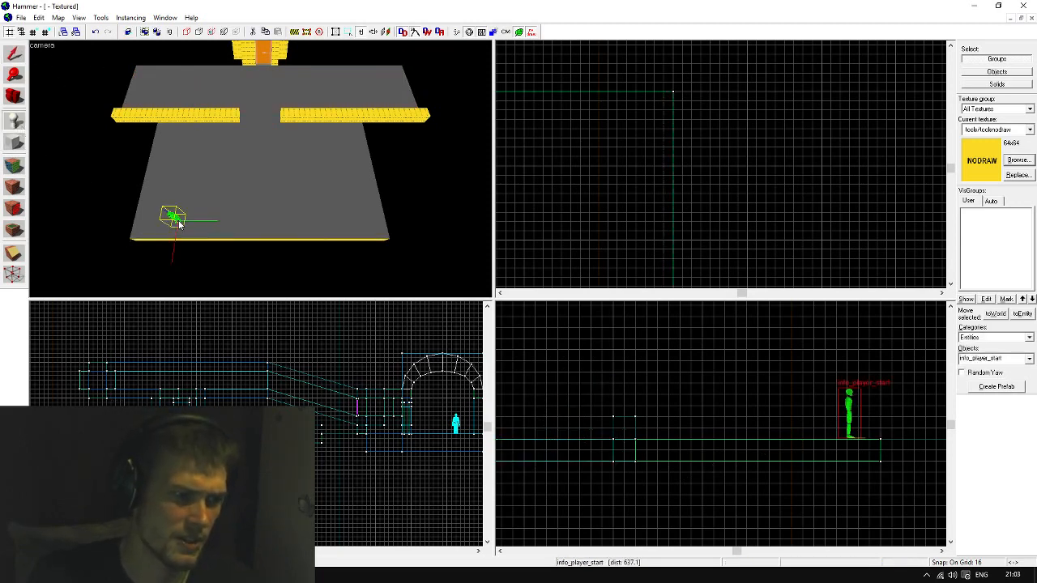
Create the outlined wall on the second floor's far edge and compare it with the player figure up close
{"action": "left_click", "coordinate": [13, 142]}
{"action": "scroll", "coordinate": [872, 448], "scroll_direction": "up", "scroll_amount": 5}
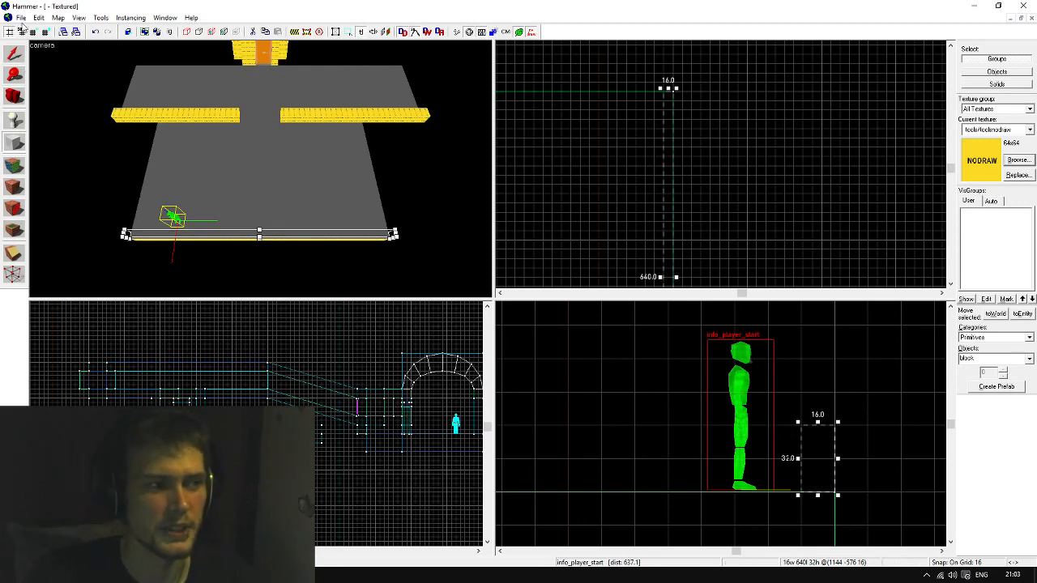
{"action": "scroll", "coordinate": [701, 391], "scroll_direction": "down", "scroll_amount": 1}
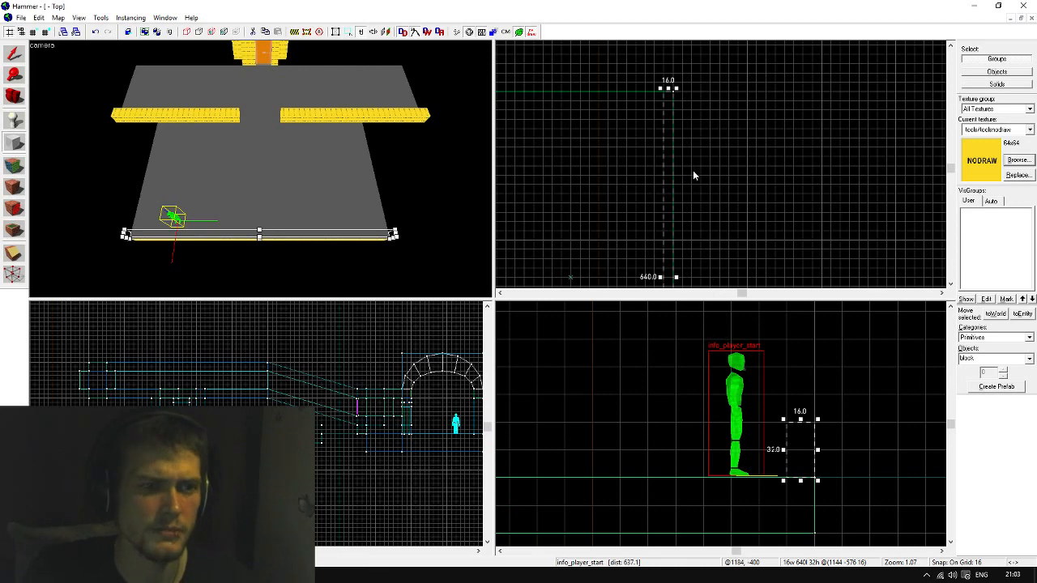
{"action": "key", "text": "Return"}
{"action": "key", "text": "shift+s"}
{"action": "key", "text": "z"}
{"action": "key", "text": "w"}
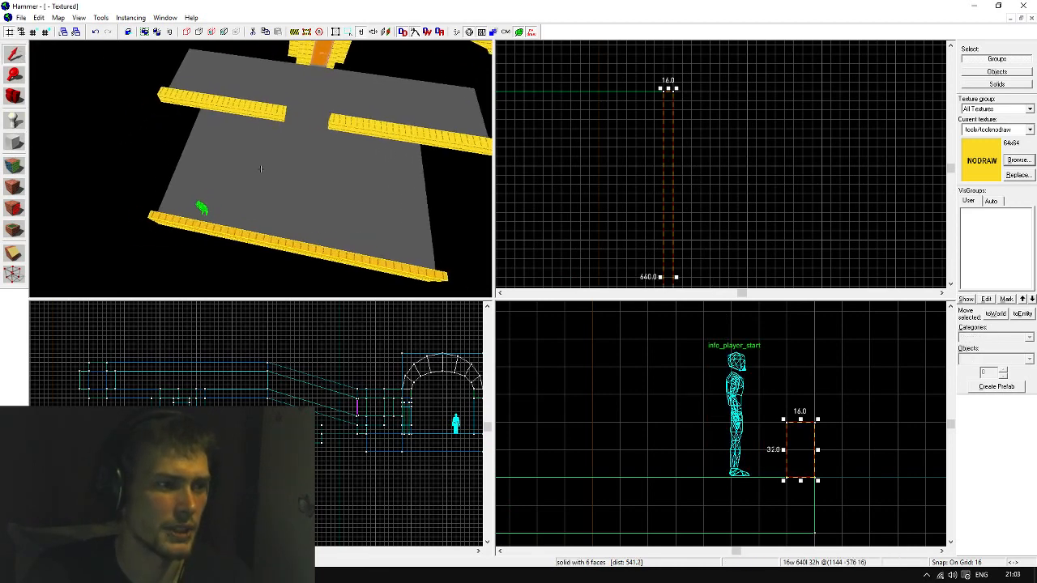
{"action": "key", "text": "d"}
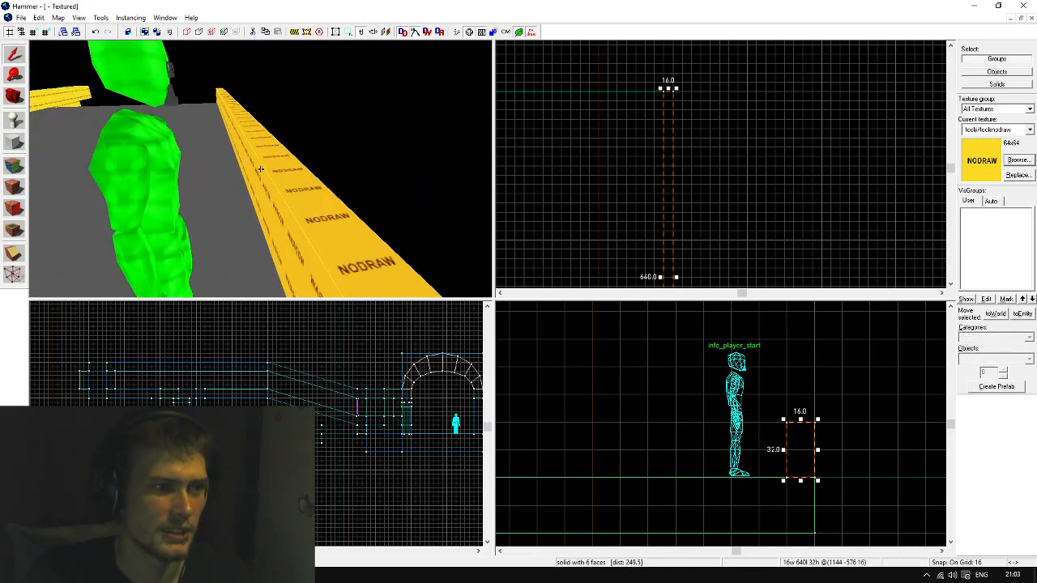
Inspect the low wall on the second floor's far edge beside the player figure from several distances
{"action": "key", "text": "s"}
{"action": "key", "text": "z"}
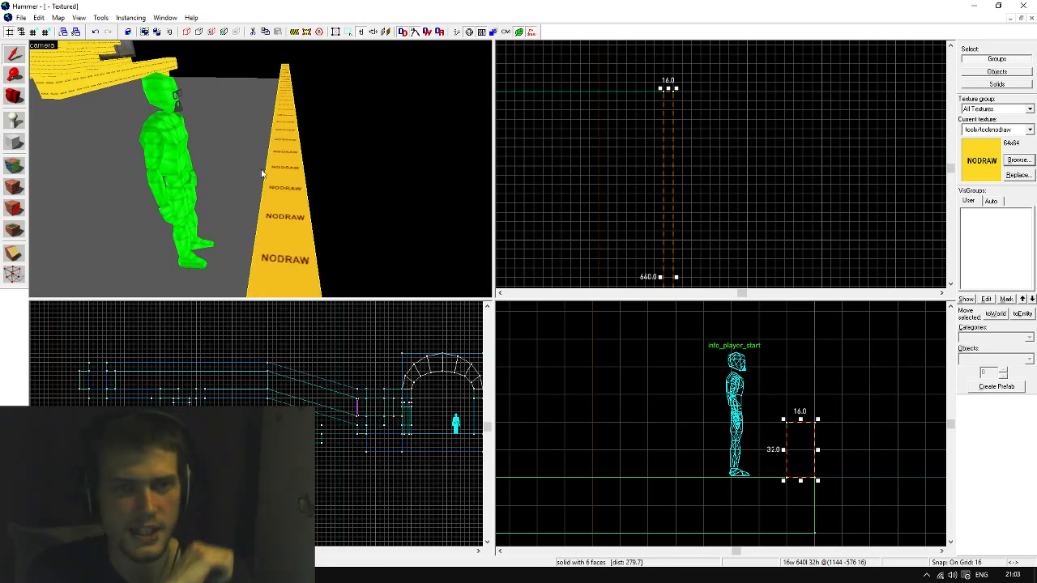
{"action": "key", "text": "z"}
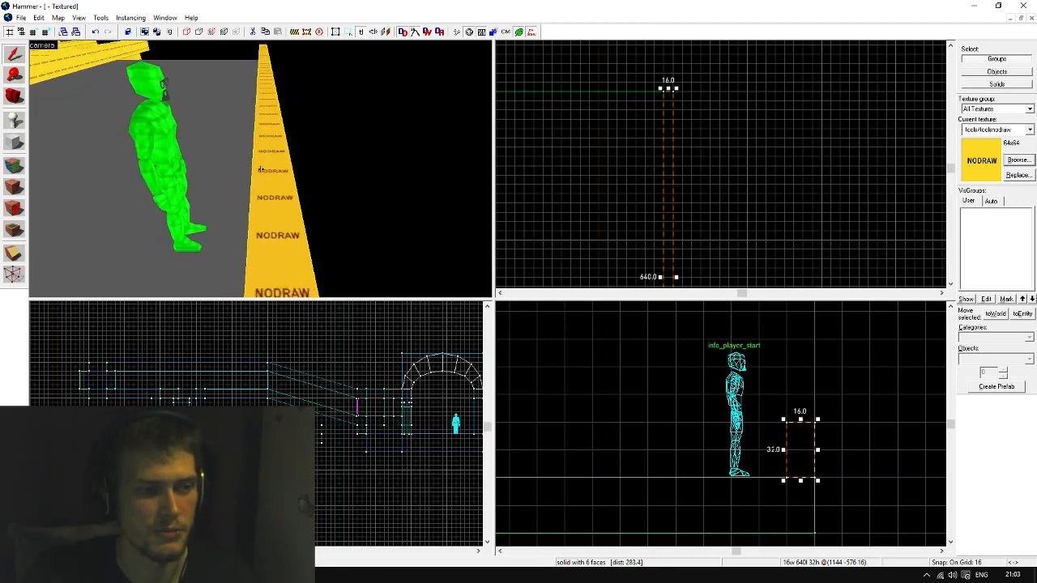
{"action": "key", "text": "s"}
{"action": "key", "text": "a"}
{"action": "key", "text": "z"}
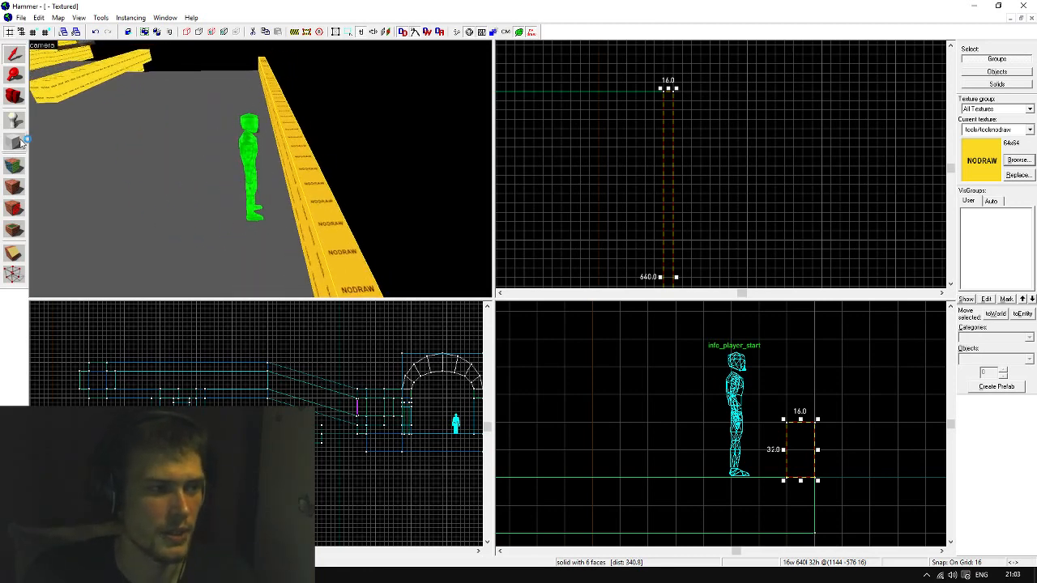
{"action": "key", "text": "z"}
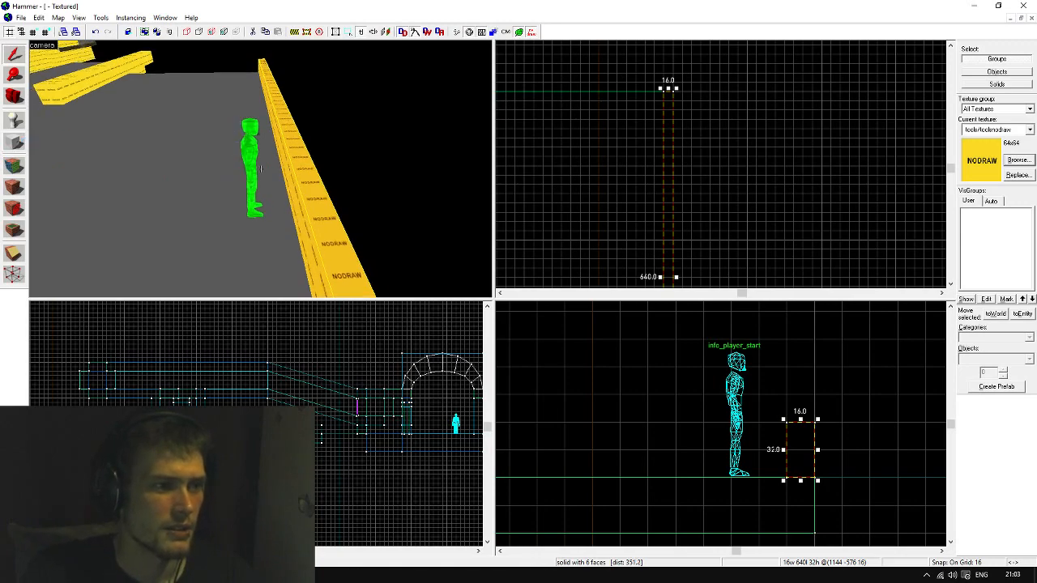
{"action": "key", "text": "s"}
{"action": "key", "text": "z"}
Check the dimensions of the two low nodraw wall segments beside the opening between the floors
{"action": "scroll", "coordinate": [838, 468], "scroll_direction": "down", "scroll_amount": 7}
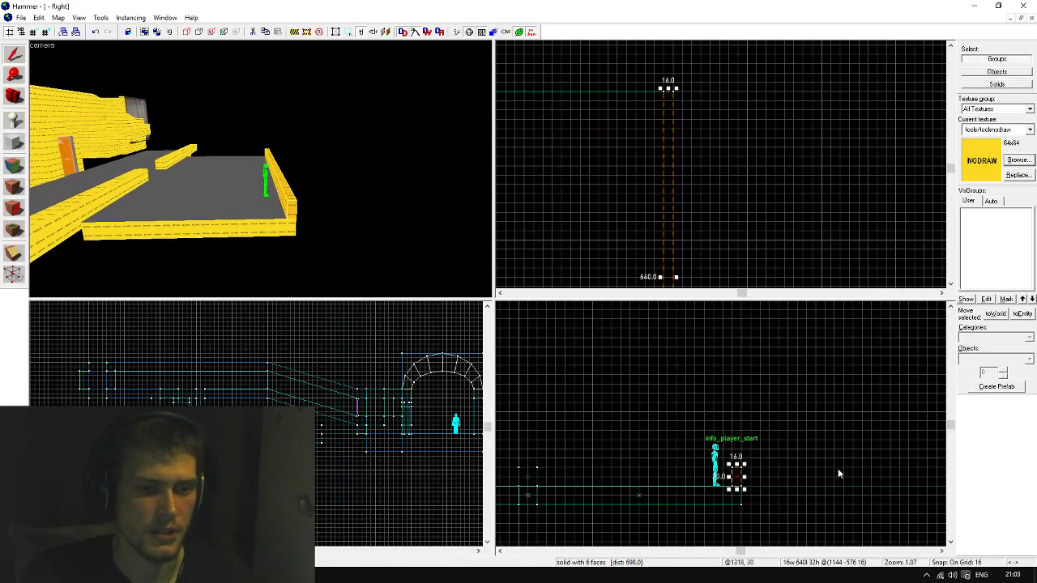
{"action": "scroll", "coordinate": [800, 378], "scroll_direction": "up", "scroll_amount": 2}
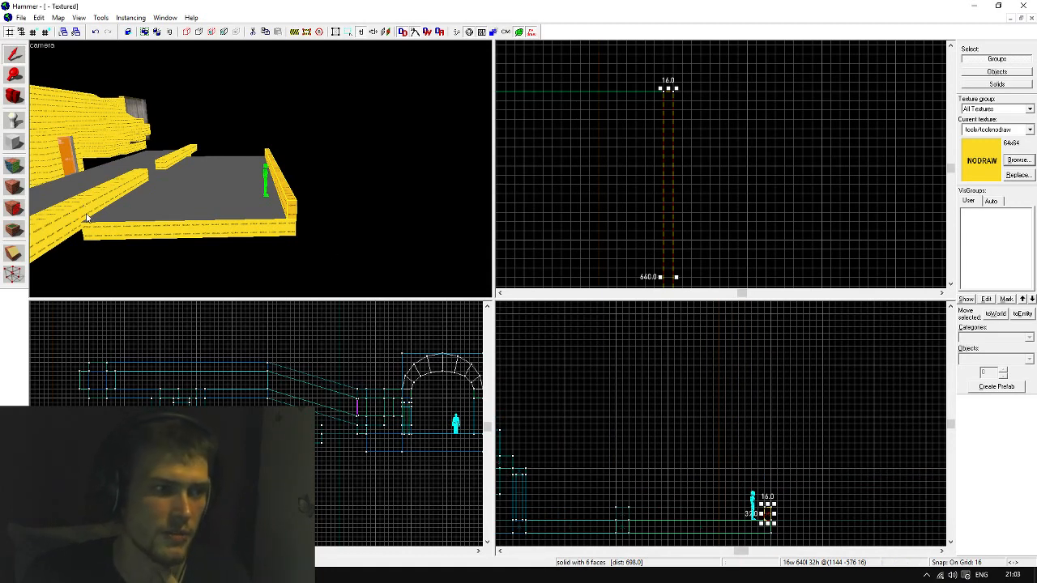
{"action": "left_click", "coordinate": [107, 192]}
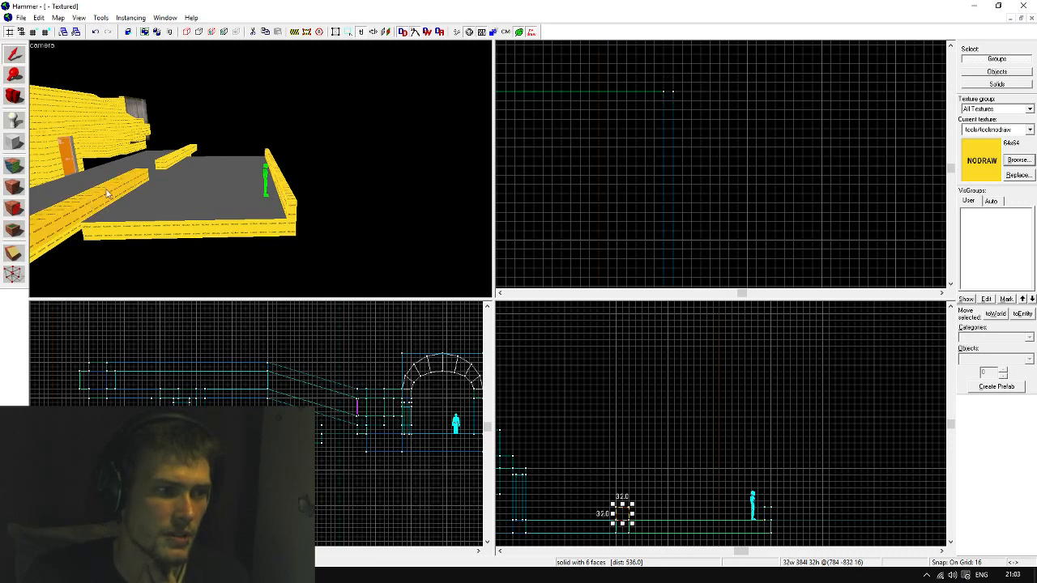
{"action": "left_click", "coordinate": [174, 162]}
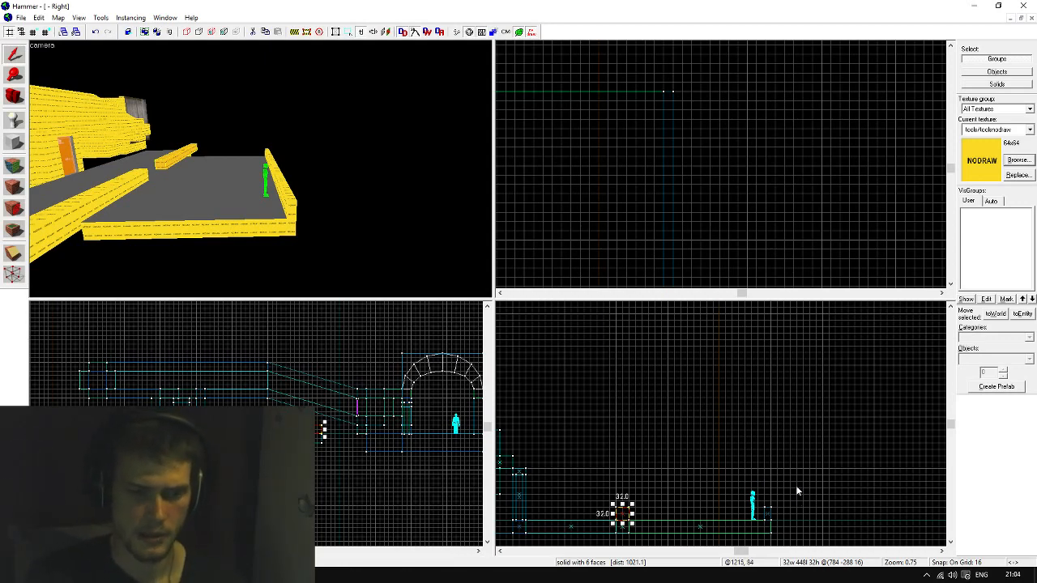
{"action": "key", "text": "bracketright"}
{"action": "key", "text": "bracketright"}
{"action": "key", "text": "bracketright"}
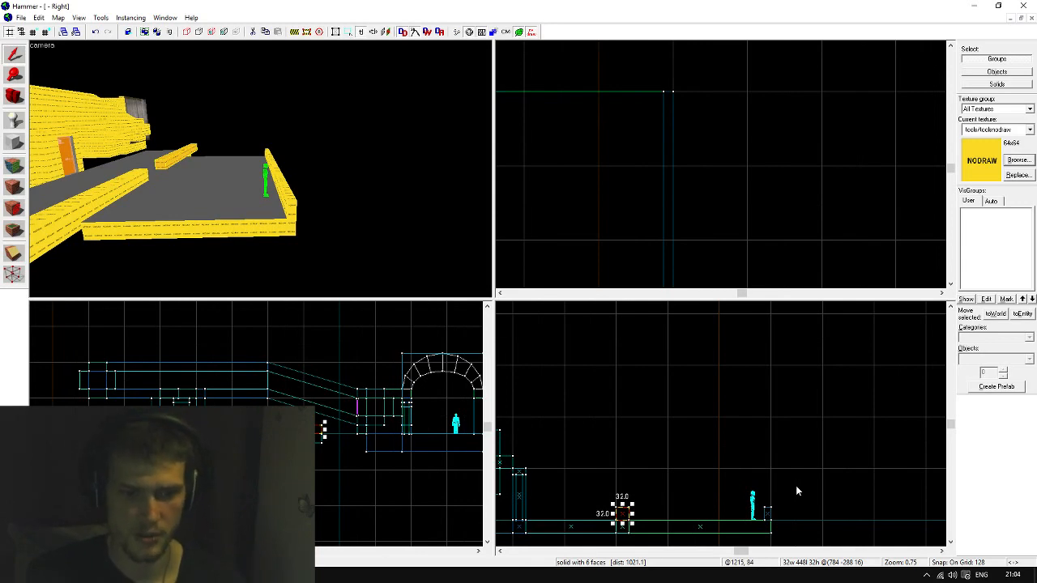
{"action": "key", "text": "bracketleft"}
{"action": "key", "text": "bracketleft"}
{"action": "key", "text": "bracketleft"}
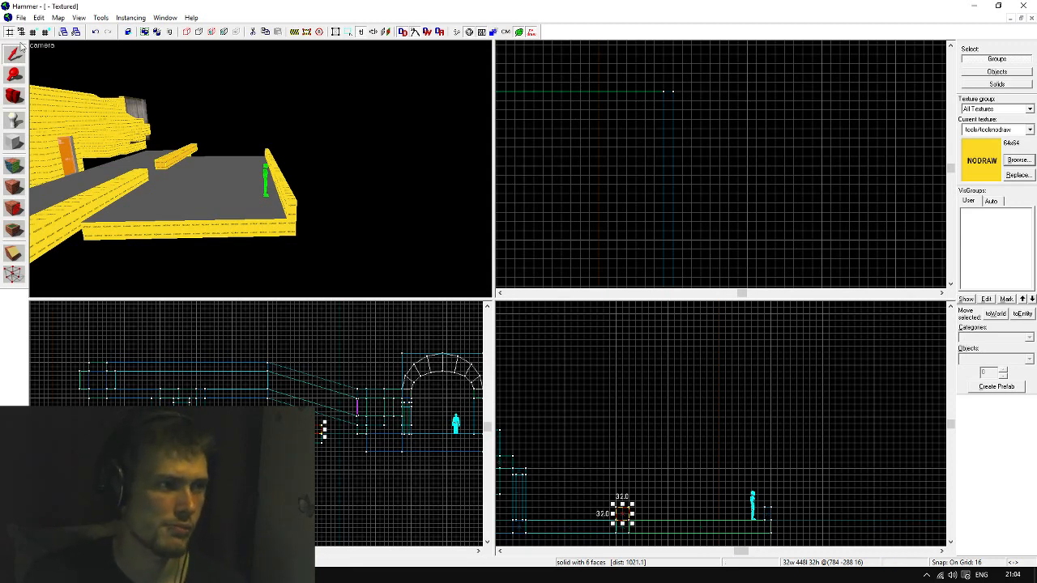
Widen the low nodraw wall on the second floor's far edge inward to a thickness of 32
{"action": "left_click", "coordinate": [294, 201]}
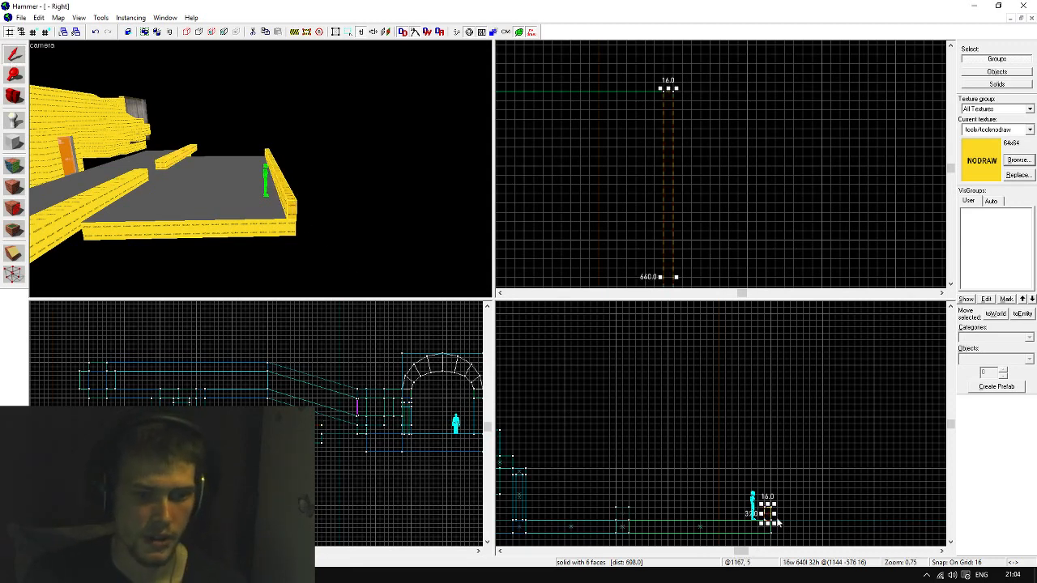
{"action": "scroll", "coordinate": [734, 510], "scroll_direction": "up", "scroll_amount": 3}
{"action": "key", "text": "Escape"}
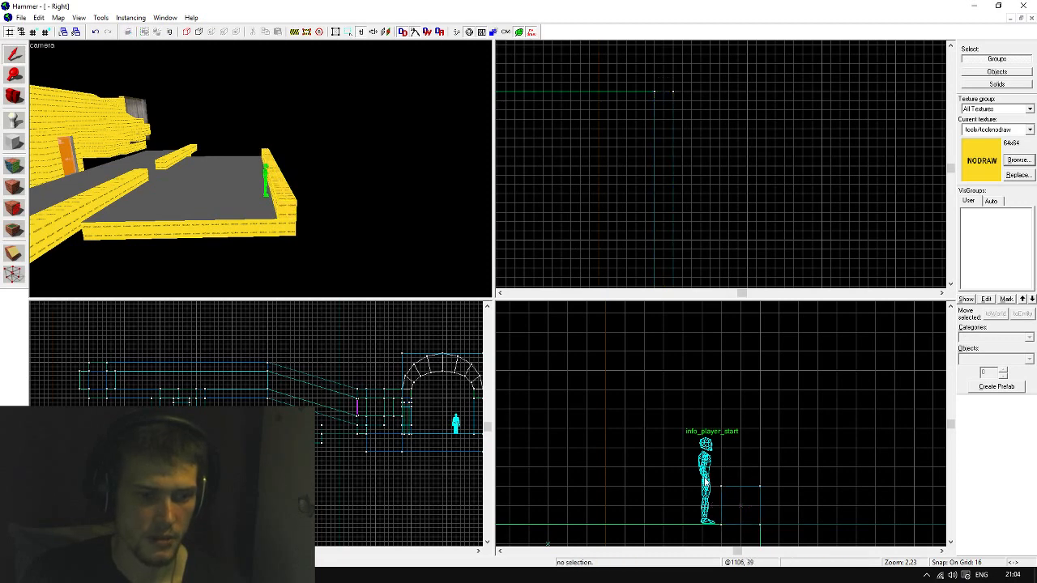
Move the info_player_start away from the widened far-edge wall and delete it
{"action": "left_click", "coordinate": [706, 478]}
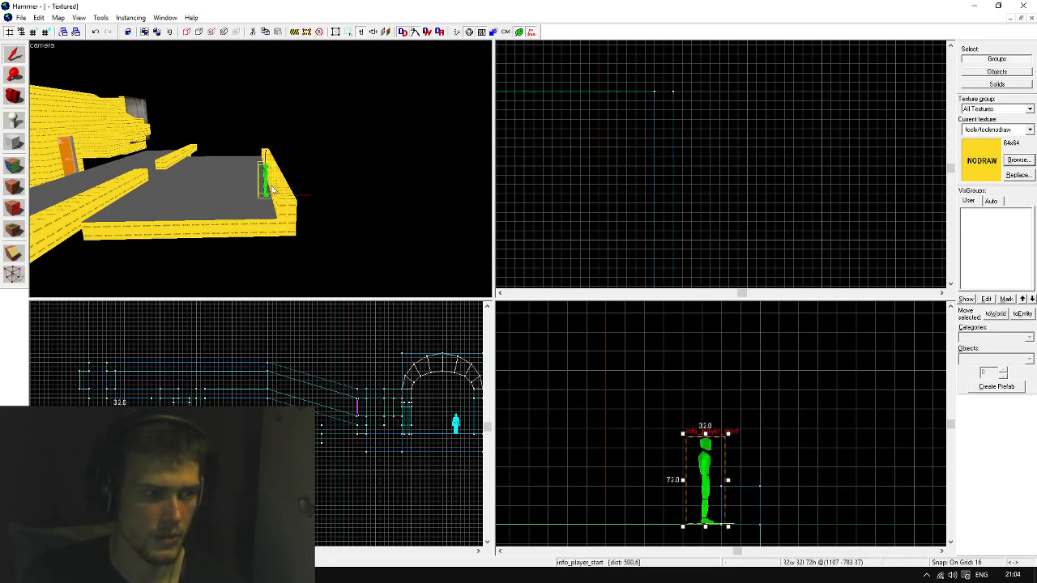
{"action": "left_click_drag", "start_coordinate": [706, 478], "coordinate": [598, 486], "text": "shift"}
{"action": "key", "text": "Escape"}
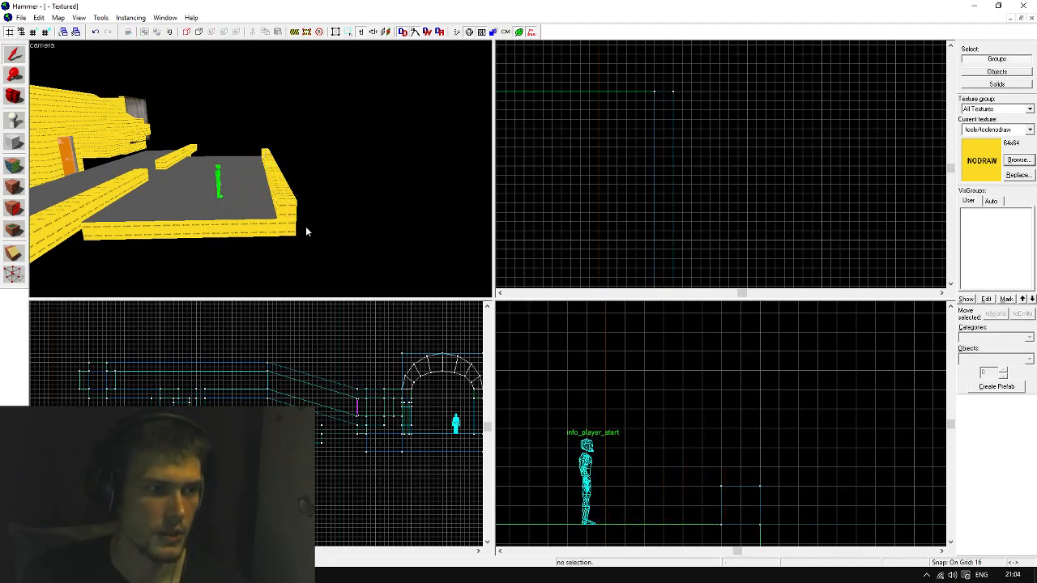
{"action": "left_click", "coordinate": [219, 183]}
{"action": "key", "text": "Delete"}
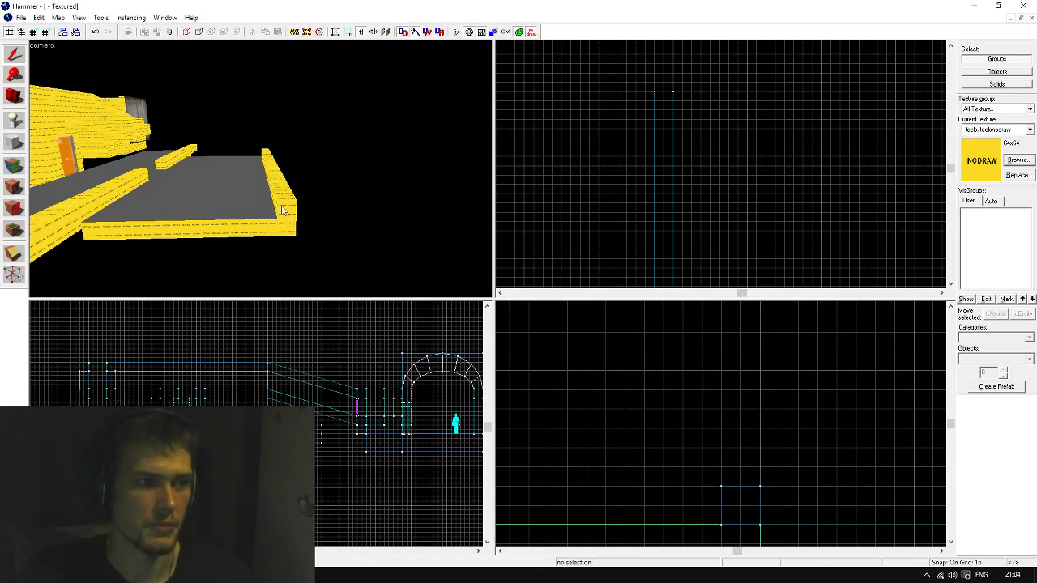
Measure the space above the second floor from the inner low wall to the far-edge wall with a selection box
{"action": "left_click", "coordinate": [8, 142]}
{"action": "scroll", "coordinate": [737, 441], "scroll_direction": "down", "scroll_amount": 6}
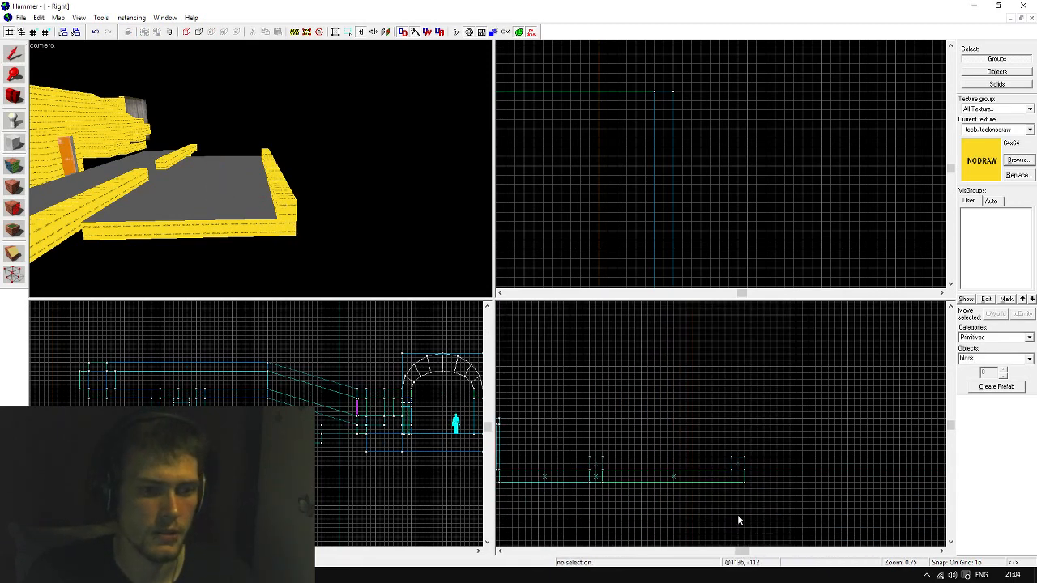
{"action": "scroll", "coordinate": [734, 404], "scroll_direction": "up", "scroll_amount": 2}
{"action": "left_click", "coordinate": [13, 53]}
{"action": "scroll", "coordinate": [759, 469], "scroll_direction": "down", "scroll_amount": 2}
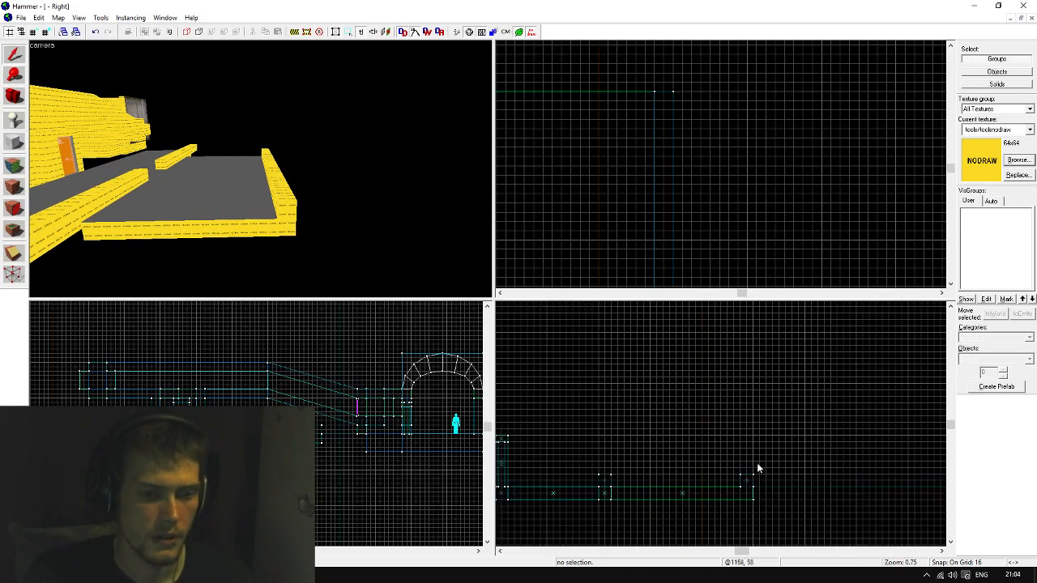
{"action": "left_click", "coordinate": [753, 474]}
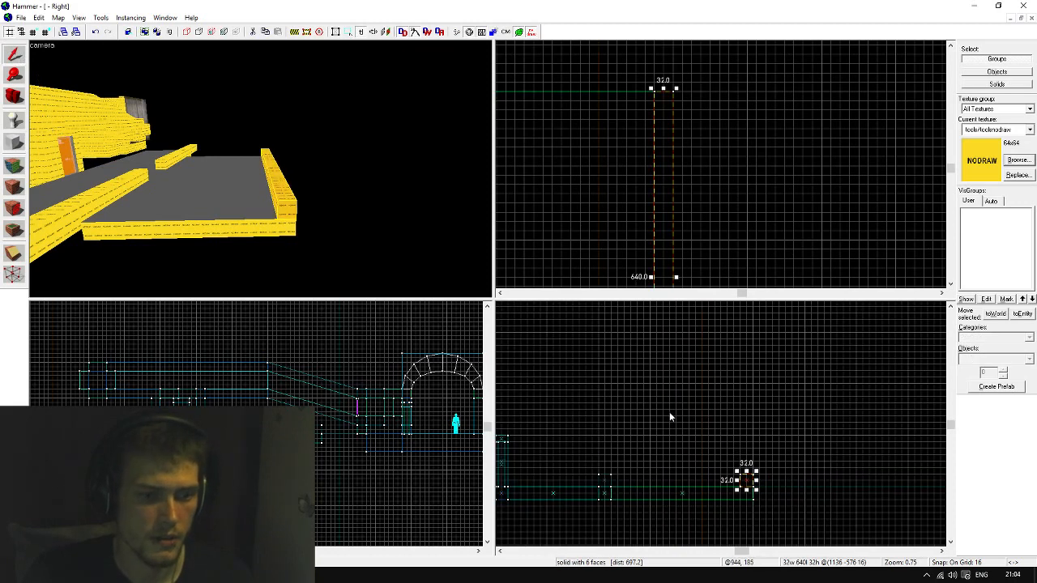
{"action": "key", "text": "Escape"}
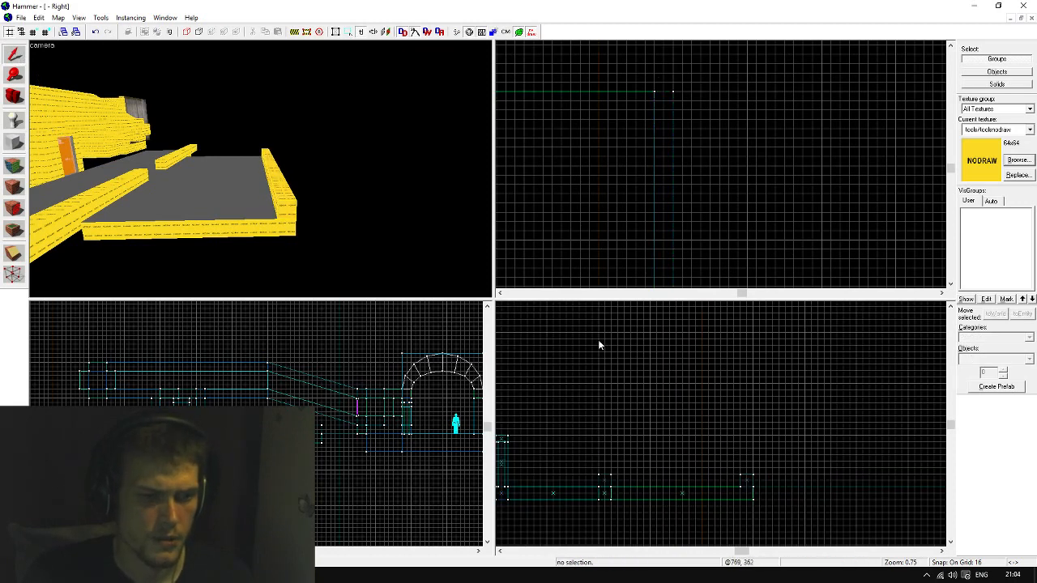
{"action": "left_click_drag", "start_coordinate": [599, 333], "coordinate": [753, 477]}
{"action": "scroll", "coordinate": [633, 523], "scroll_direction": "down", "scroll_amount": 1}
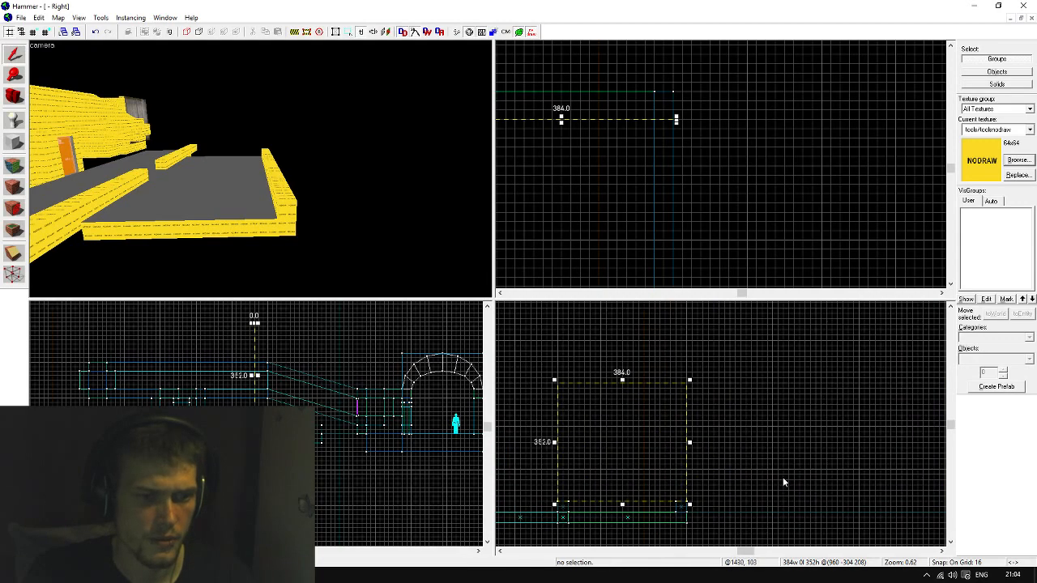
{"action": "scroll", "coordinate": [783, 479], "scroll_direction": "down", "scroll_amount": 1}
{"action": "scroll", "coordinate": [571, 466], "scroll_direction": "up", "scroll_amount": 2}
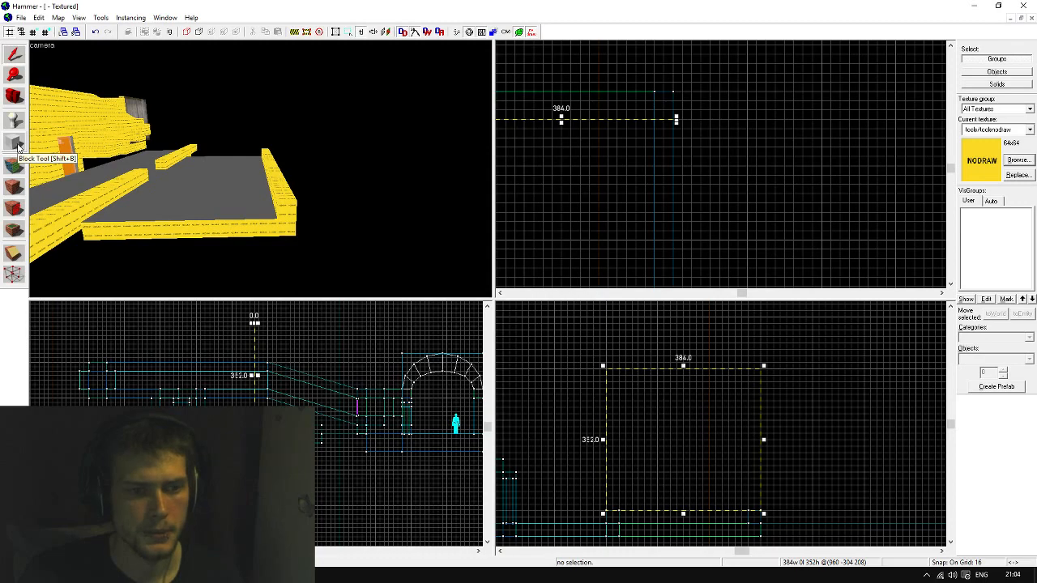
Outline a block 384 wide, 352 long and 384 high in the empty space beyond the second floor's far edge
{"action": "scroll", "coordinate": [589, 148], "scroll_direction": "down", "scroll_amount": 3}
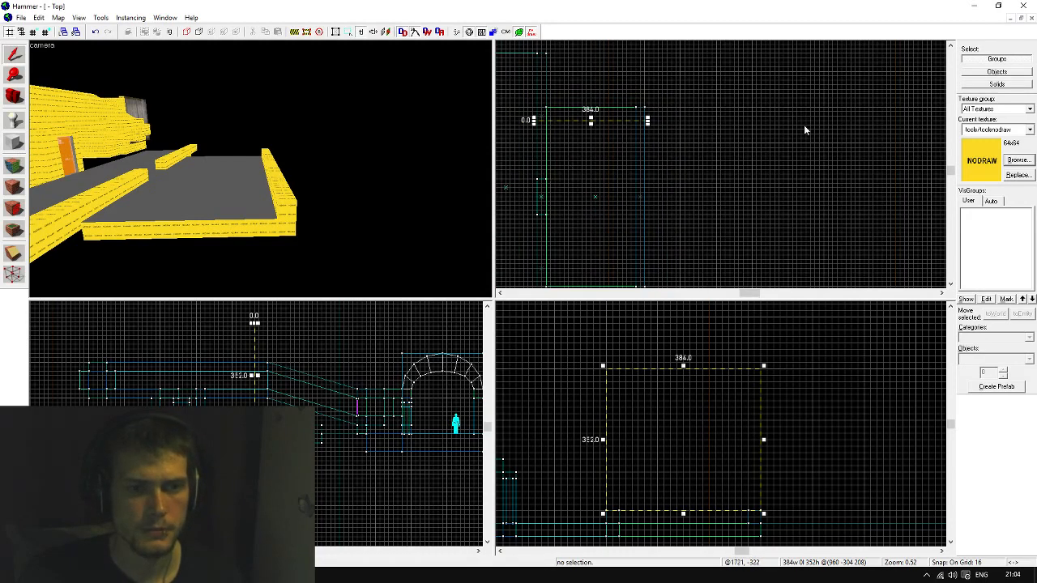
{"action": "left_click", "coordinate": [15, 142]}
{"action": "left_click_drag", "start_coordinate": [627, 101], "coordinate": [783, 243]}
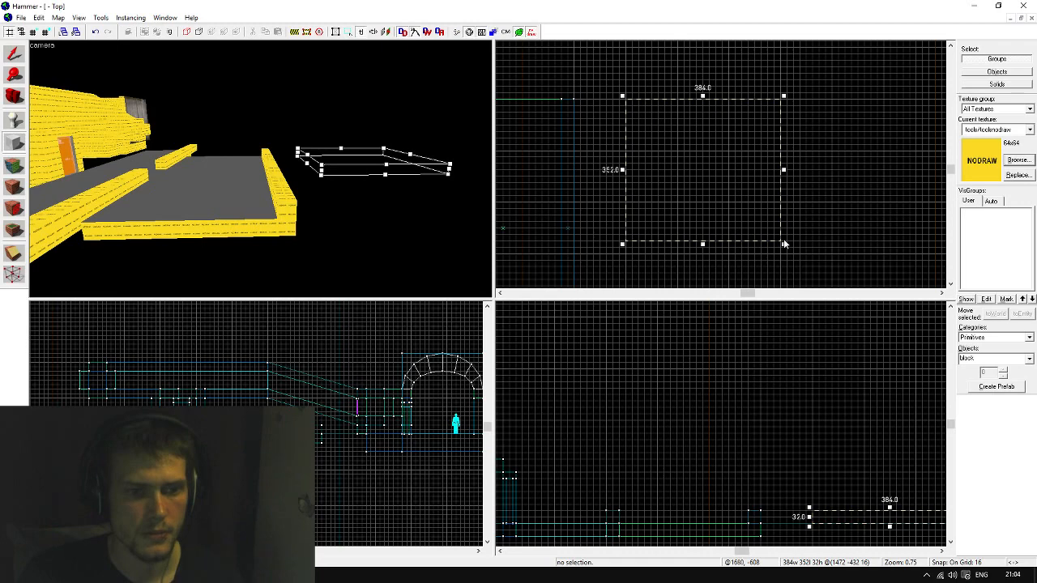
{"action": "scroll", "coordinate": [734, 519], "scroll_direction": "down", "scroll_amount": 2}
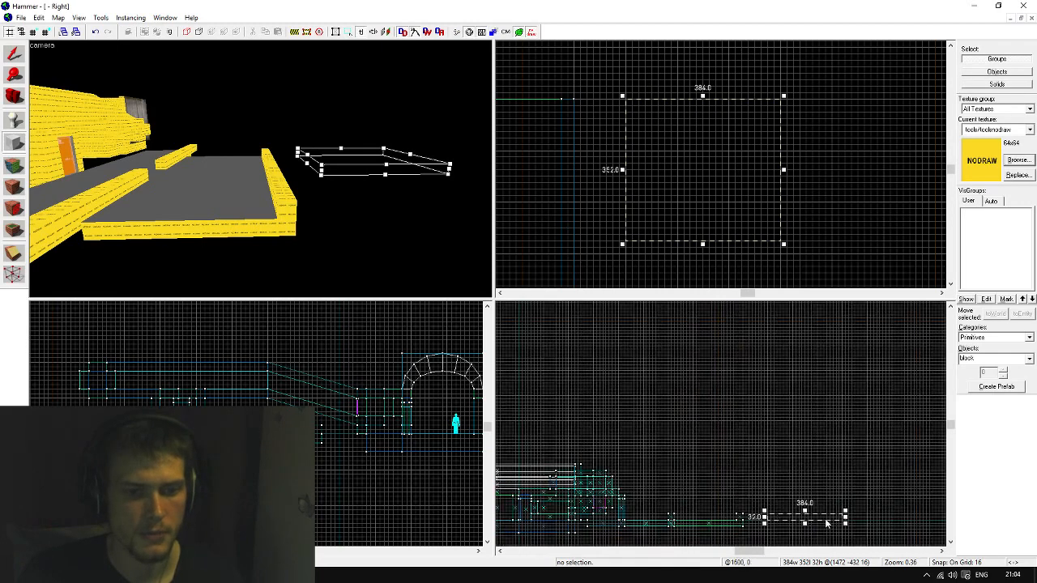
{"action": "scroll", "coordinate": [812, 520], "scroll_direction": "up", "scroll_amount": 2}
{"action": "left_click_drag", "start_coordinate": [800, 512], "coordinate": [799, 368]}
{"action": "key", "text": "ctrl+Tab"}
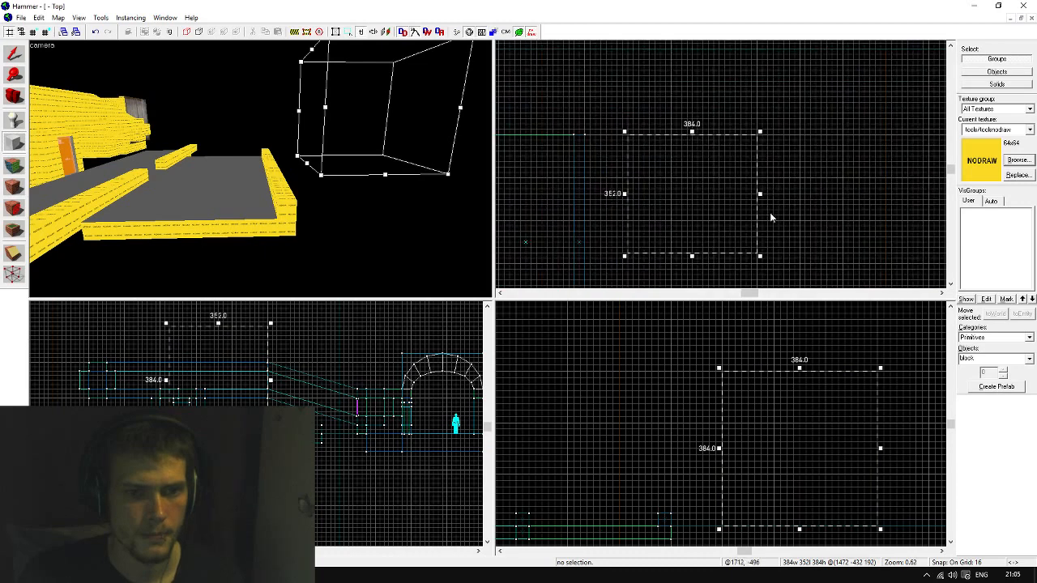
Create a nodraw arch primitive in the outlined volume with a wall width of 32 and an arc of 90 degrees
{"action": "left_click", "coordinate": [1029, 359]}
{"action": "left_click", "coordinate": [1016, 374]}
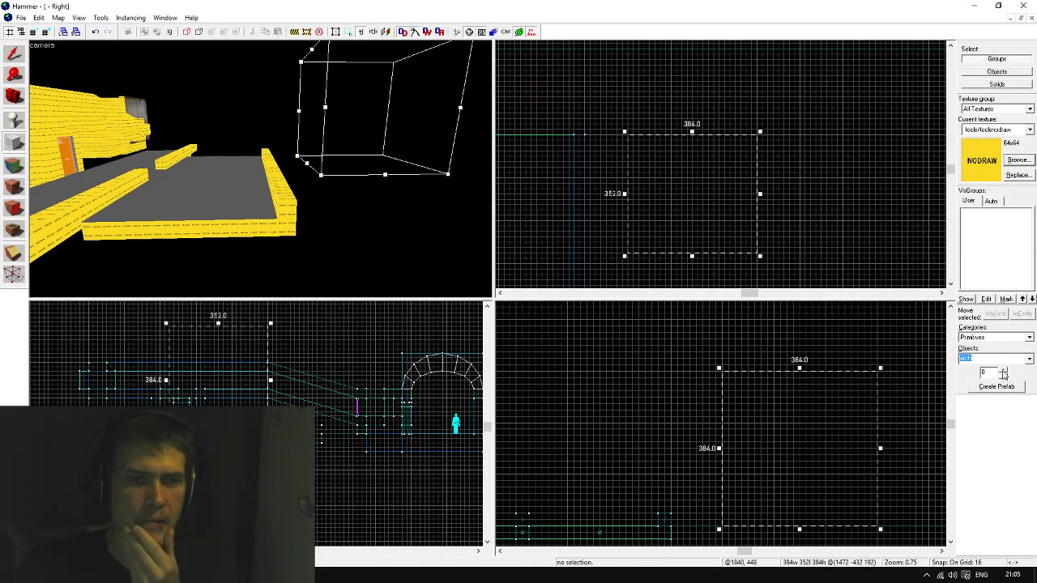
{"action": "key", "text": "ctrl+Tab"}
{"action": "scroll", "coordinate": [718, 209], "scroll_direction": "down", "scroll_amount": 5}
{"action": "scroll", "coordinate": [717, 205], "scroll_direction": "up", "scroll_amount": 5}
{"action": "key", "text": "Return"}
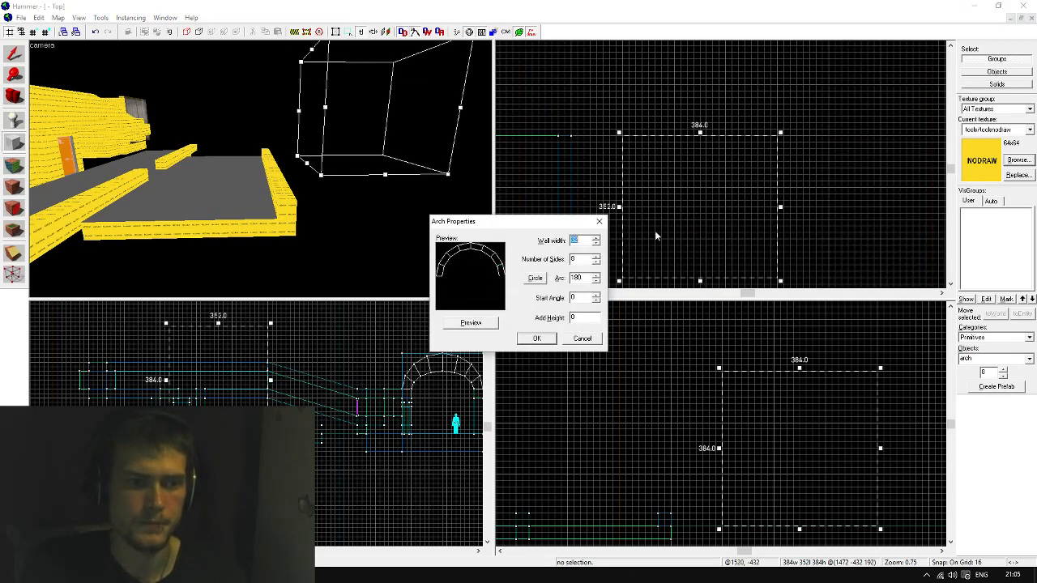
{"action": "double_click", "coordinate": [577, 278]}
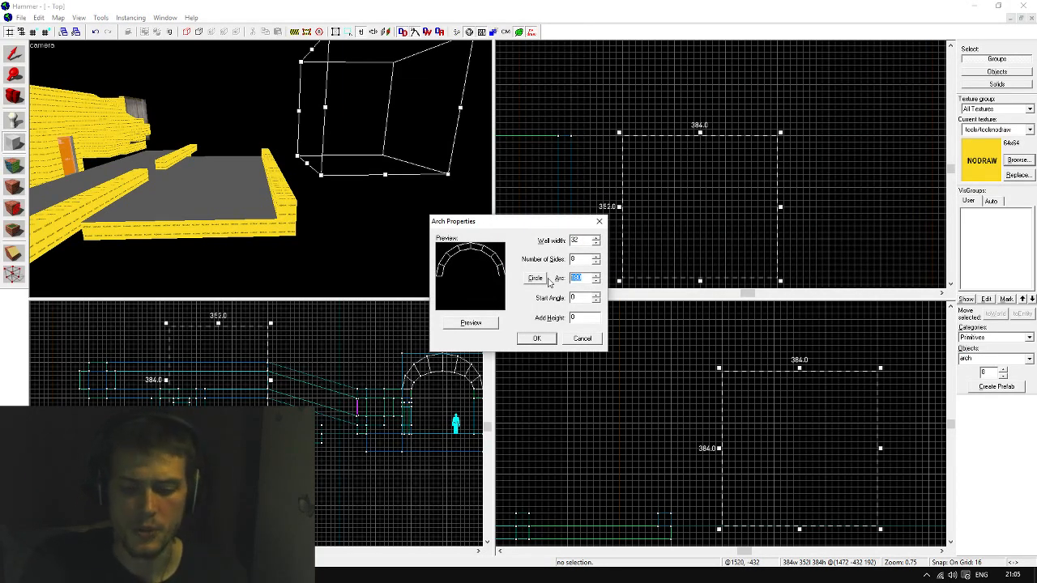
{"action": "type", "text": "90"}
{"action": "left_click", "coordinate": [479, 323]}
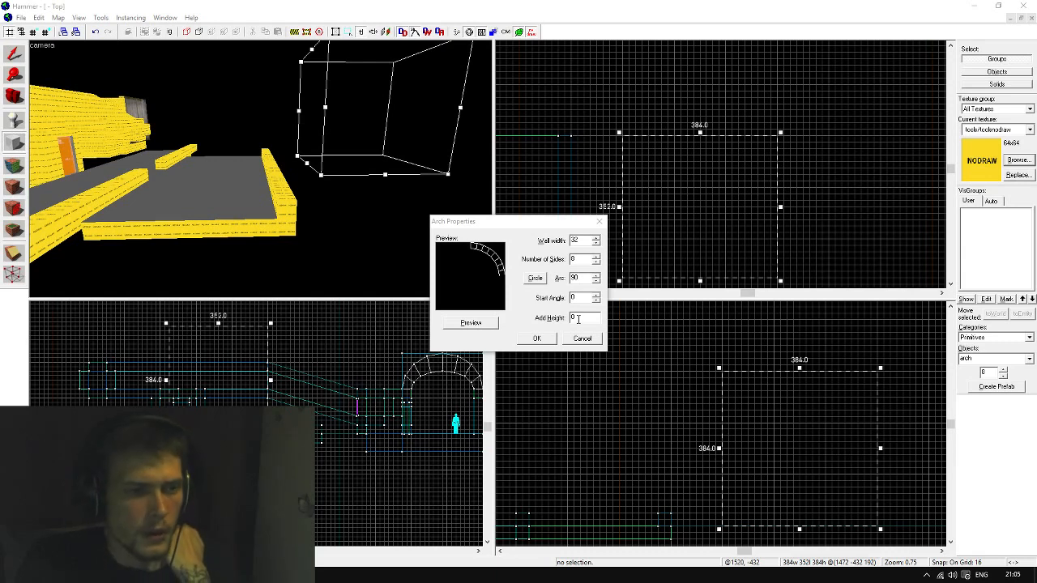
{"action": "left_click", "coordinate": [537, 339]}
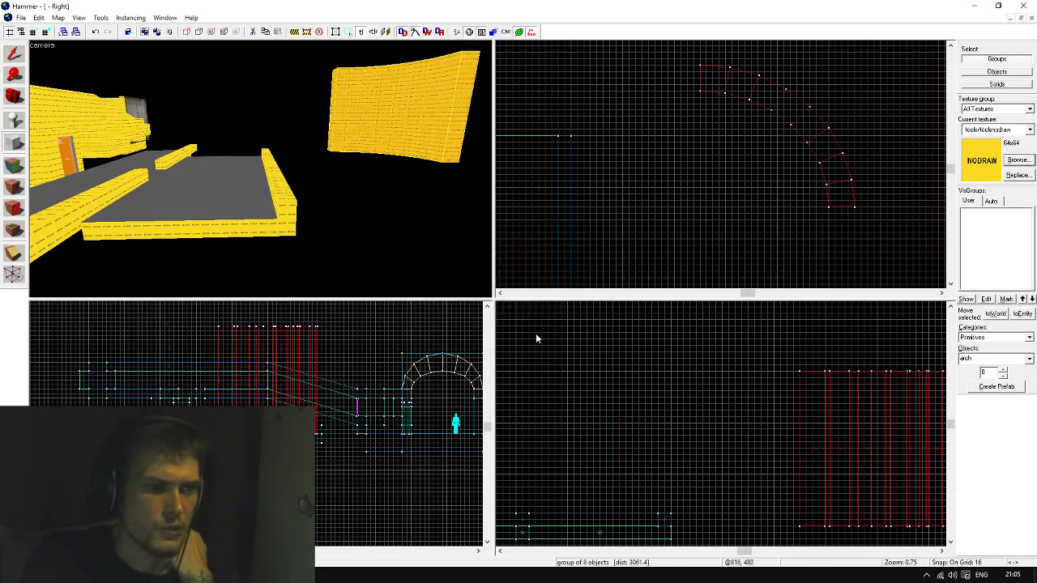
Rotate the quarter arch 90 degrees in the front view so its curve stands upright in the side view
{"action": "left_click", "coordinate": [22, 57]}
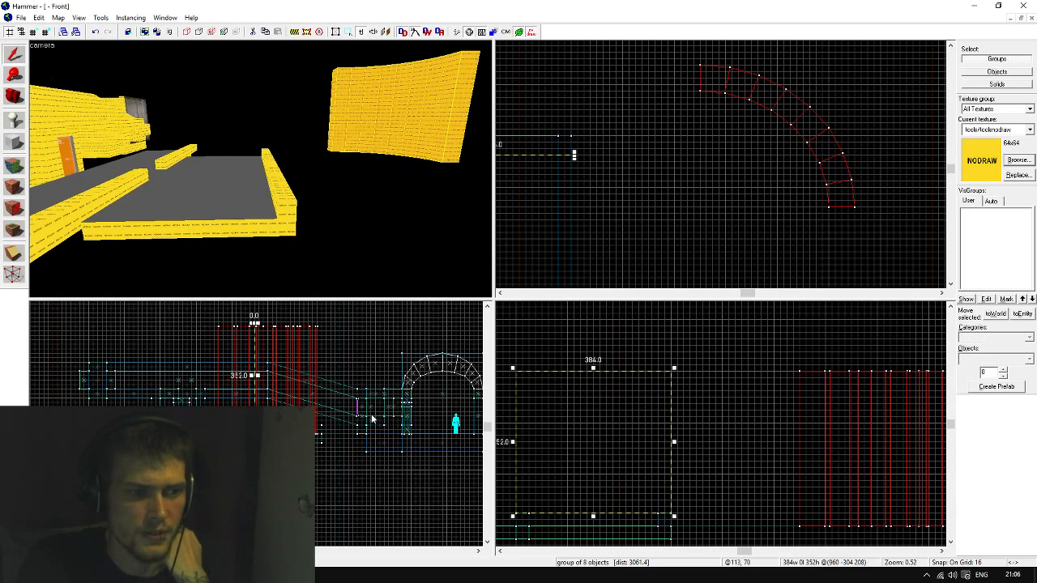
{"action": "left_click", "coordinate": [798, 109]}
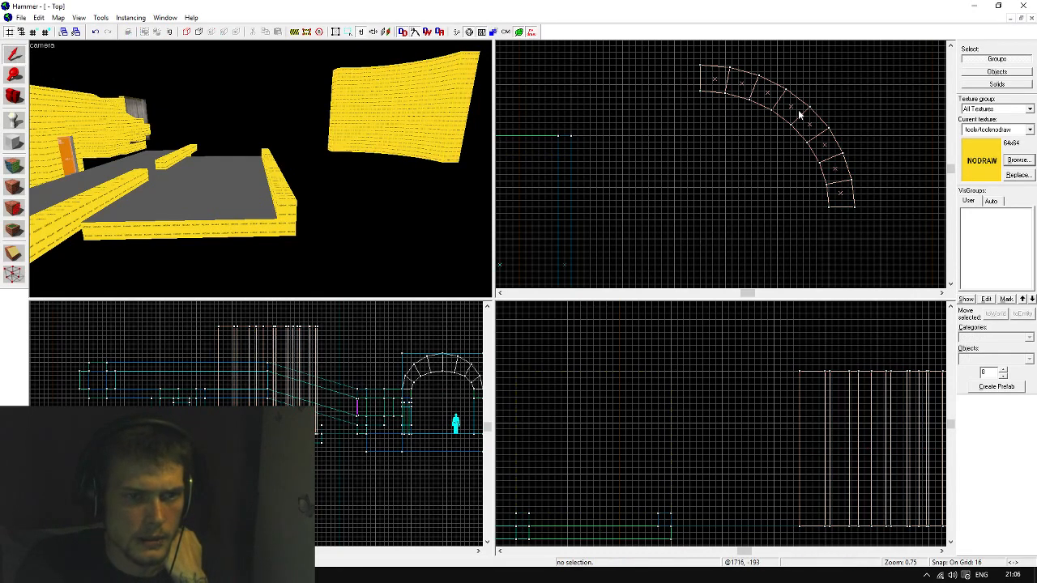
{"action": "left_click", "coordinate": [792, 107]}
{"action": "left_click", "coordinate": [792, 106]}
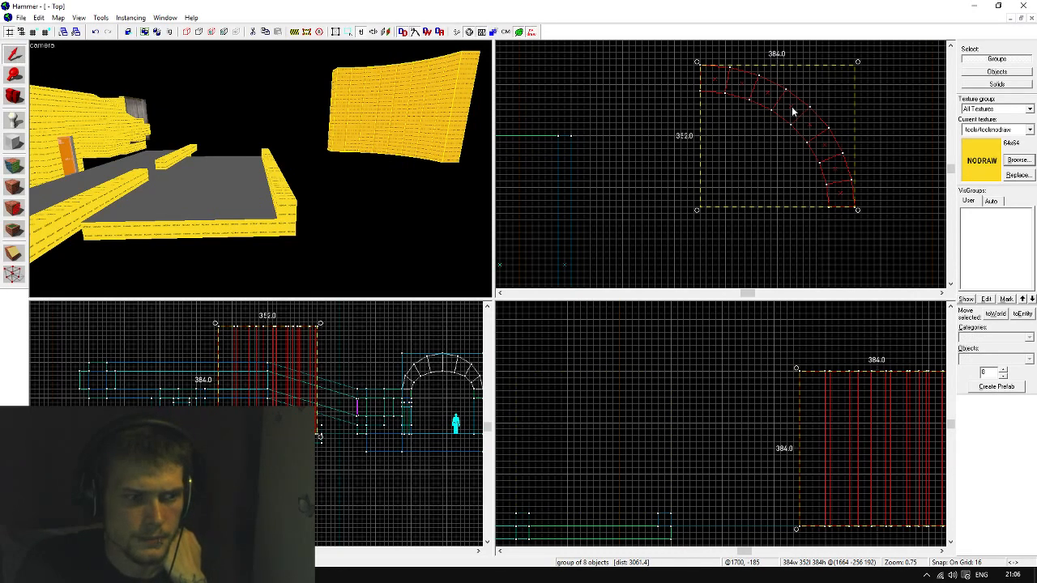
{"action": "scroll", "coordinate": [655, 425], "scroll_direction": "down", "scroll_amount": 4}
{"action": "scroll", "coordinate": [658, 425], "scroll_direction": "up", "scroll_amount": 1}
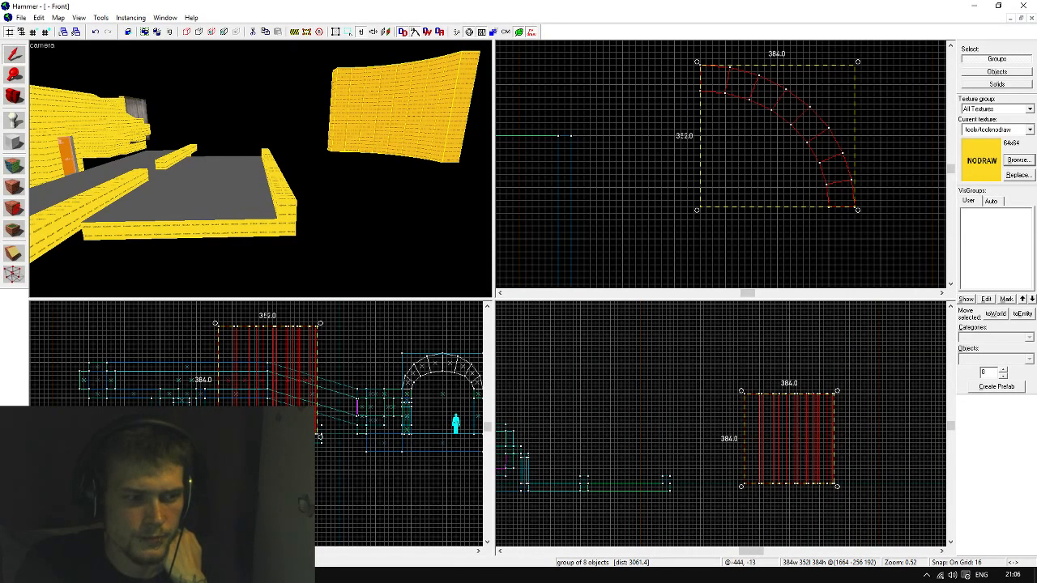
{"action": "left_click_drag", "start_coordinate": [215, 437], "coordinate": [310, 426]}
{"action": "scroll", "coordinate": [732, 154], "scroll_direction": "down", "scroll_amount": 6}
{"action": "scroll", "coordinate": [648, 231], "scroll_direction": "up", "scroll_amount": 5}
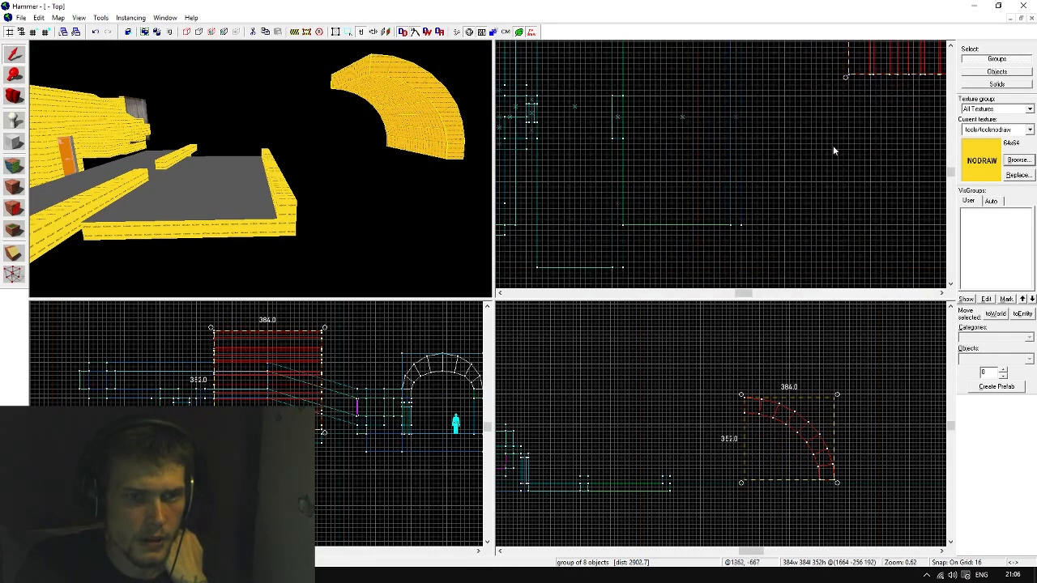
Try the 32-wide quarter arch above the second floor, aligned on top of the far-edge wall, and delete it
{"action": "left_click_drag", "start_coordinate": [908, 65], "coordinate": [675, 209]}
{"action": "scroll", "coordinate": [662, 503], "scroll_direction": "up", "scroll_amount": 6}
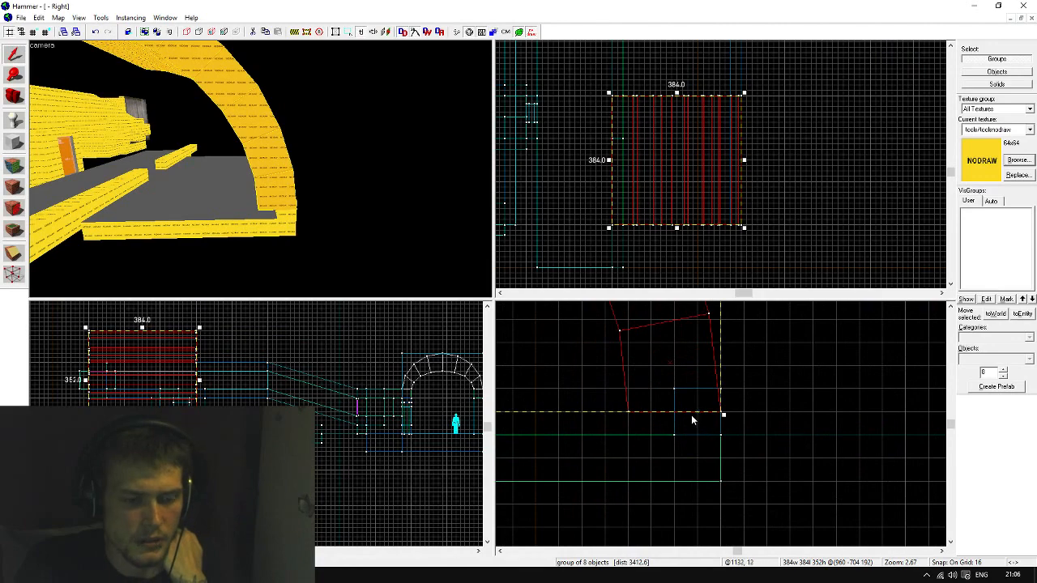
{"action": "left_click_drag", "start_coordinate": [691, 415], "coordinate": [690, 393]}
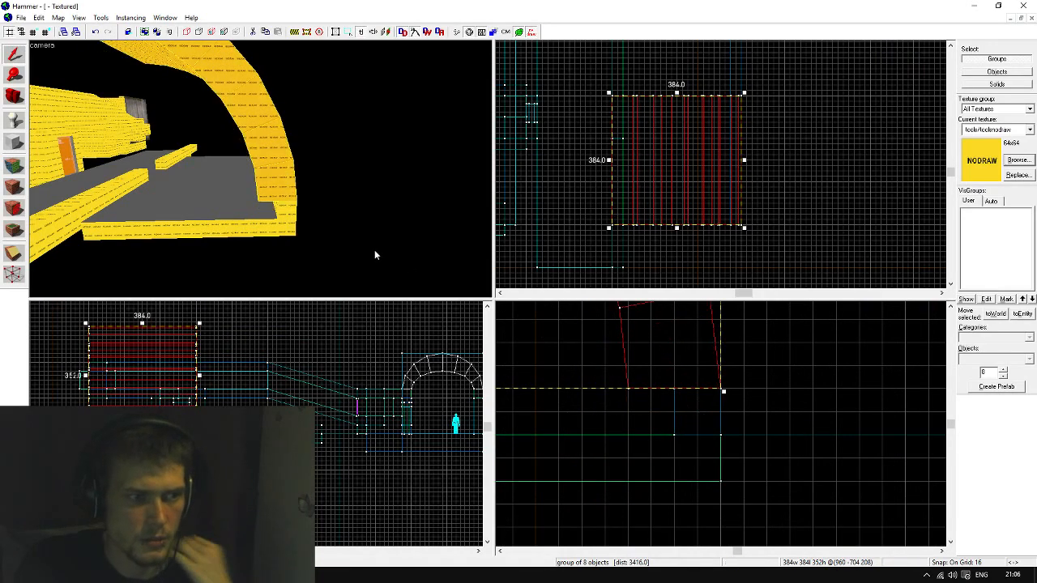
{"action": "key", "text": "Delete"}
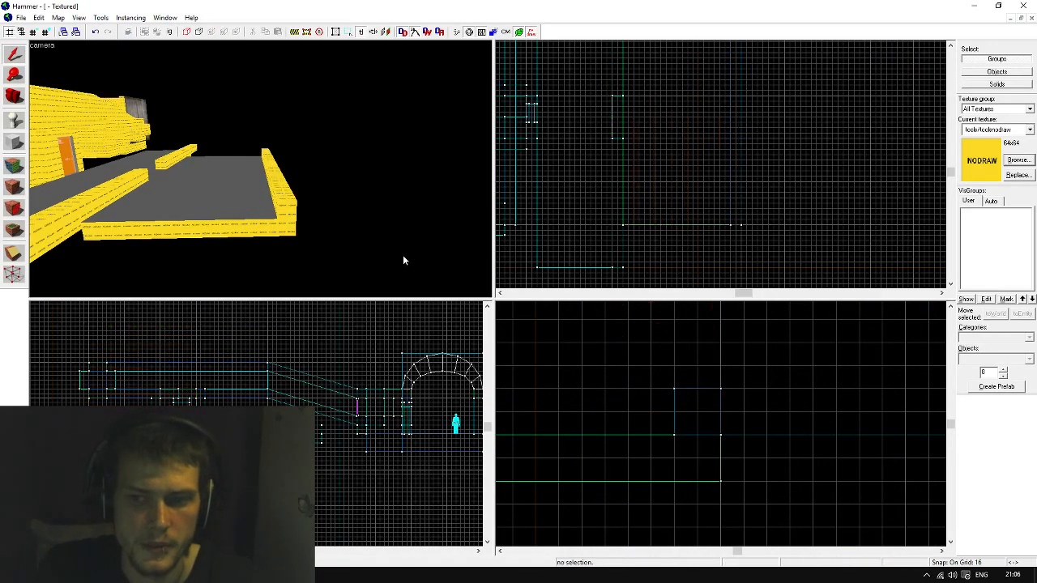
Outline a block 384 wide, 352 long and 352 high in the empty space beyond the second floor
{"action": "left_click", "coordinate": [10, 144]}
{"action": "scroll", "coordinate": [624, 209], "scroll_direction": "down", "scroll_amount": 6}
{"action": "scroll", "coordinate": [670, 144], "scroll_direction": "up", "scroll_amount": 6}
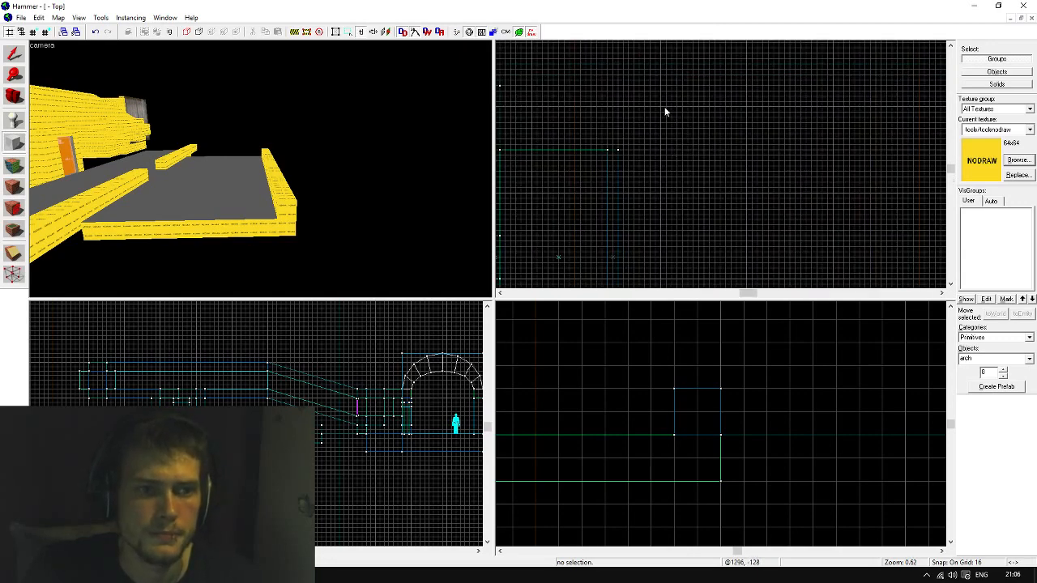
{"action": "left_click_drag", "start_coordinate": [662, 107], "coordinate": [787, 269]}
{"action": "left_click_drag", "start_coordinate": [794, 245], "coordinate": [792, 227]}
{"action": "scroll", "coordinate": [776, 233], "scroll_direction": "up", "scroll_amount": 1}
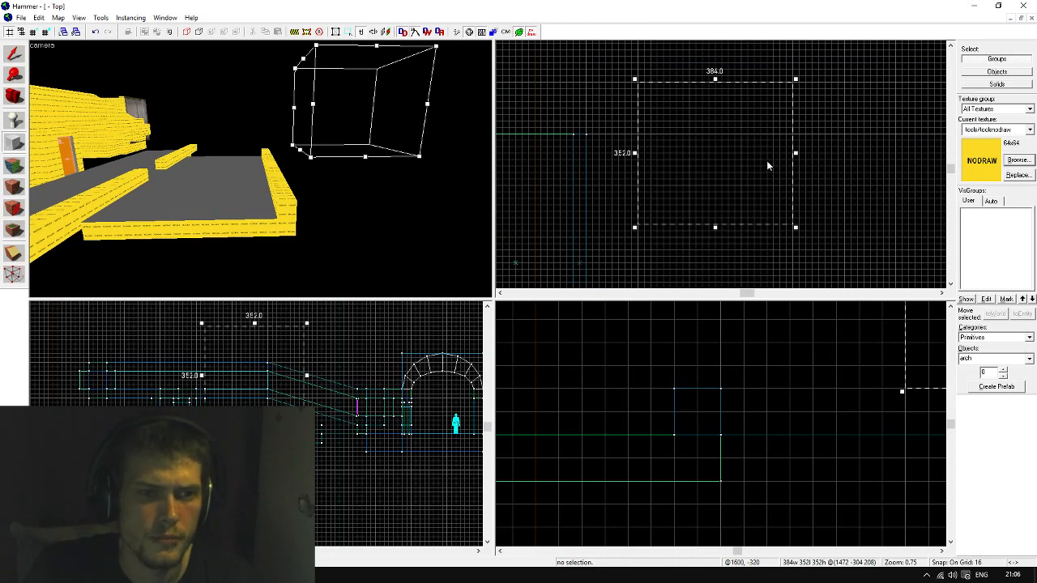
Create a nodraw arch from the outlined block with a wall width of 16, 12 sides and a 90-degree arc
{"action": "key", "text": "Return"}
{"action": "type", "text": "16"}
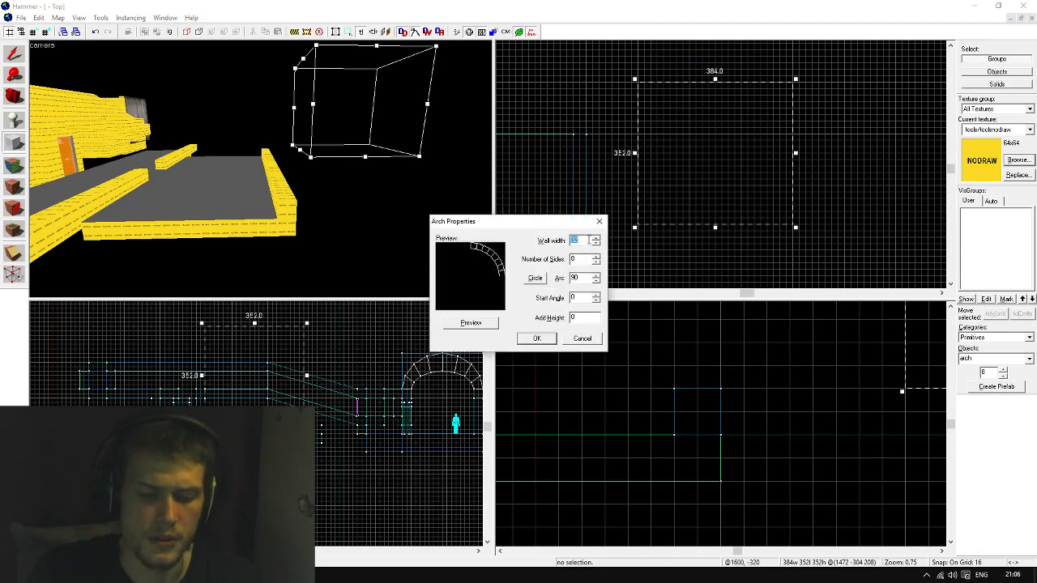
{"action": "left_click", "coordinate": [478, 324]}
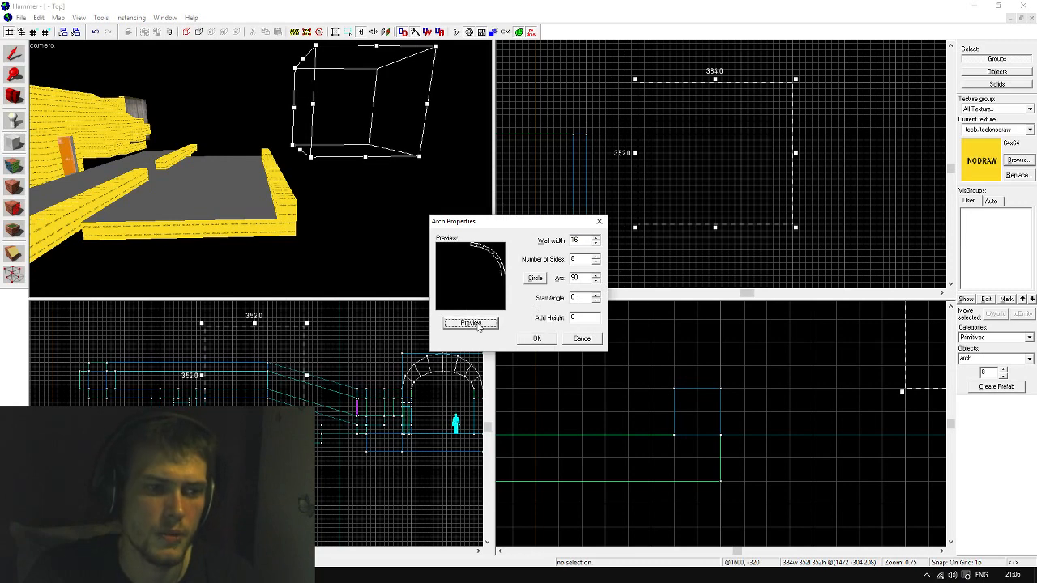
{"action": "left_click", "coordinate": [597, 261]}
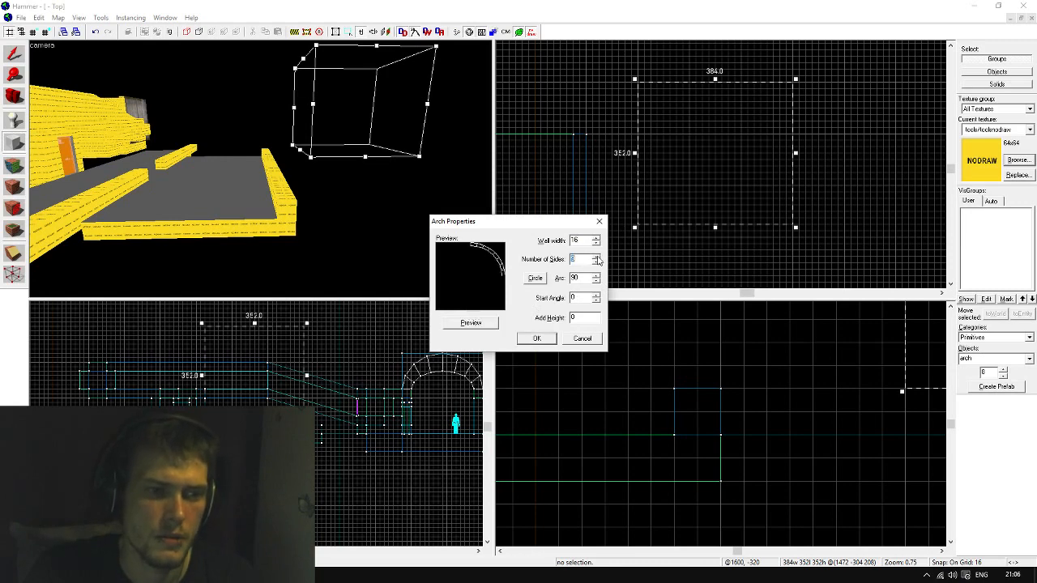
{"action": "left_click", "coordinate": [550, 338]}
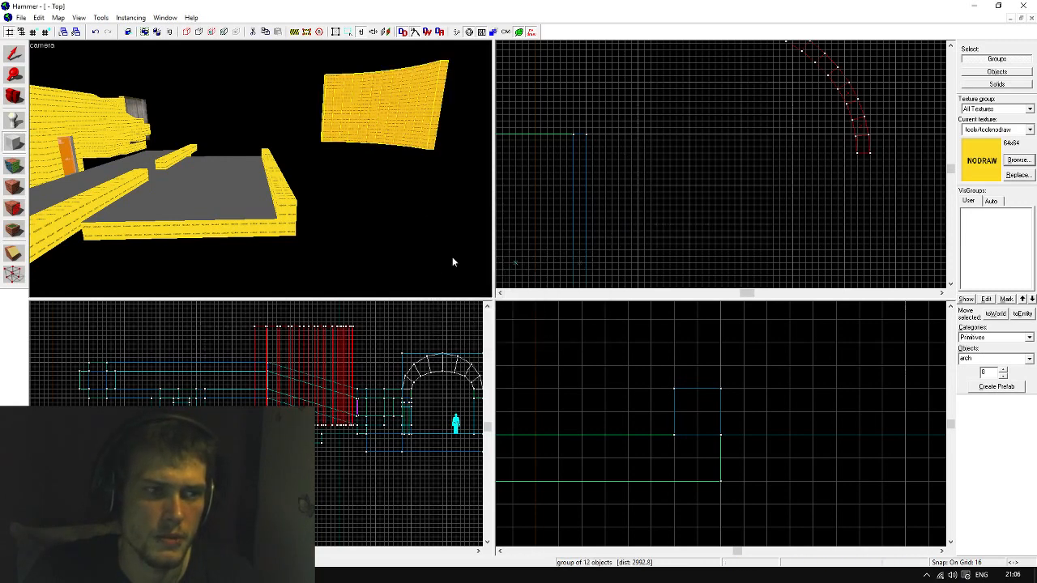
Rotate the 16-wide arch 90 degrees in the front view and align it above the second floor, resting on the far-edge wall
{"action": "left_click", "coordinate": [15, 54]}
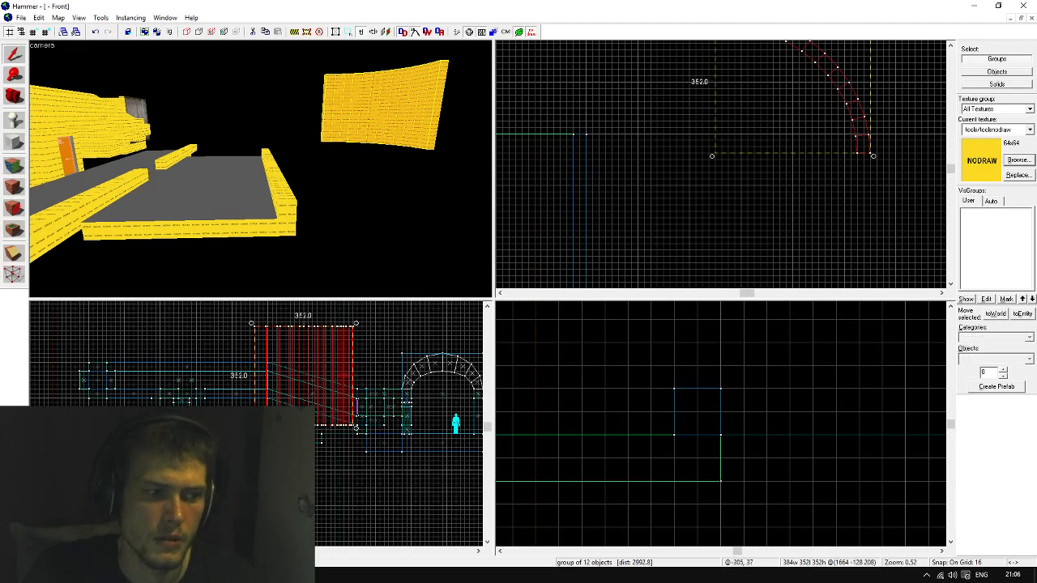
{"action": "left_click_drag", "start_coordinate": [252, 429], "coordinate": [357, 426]}
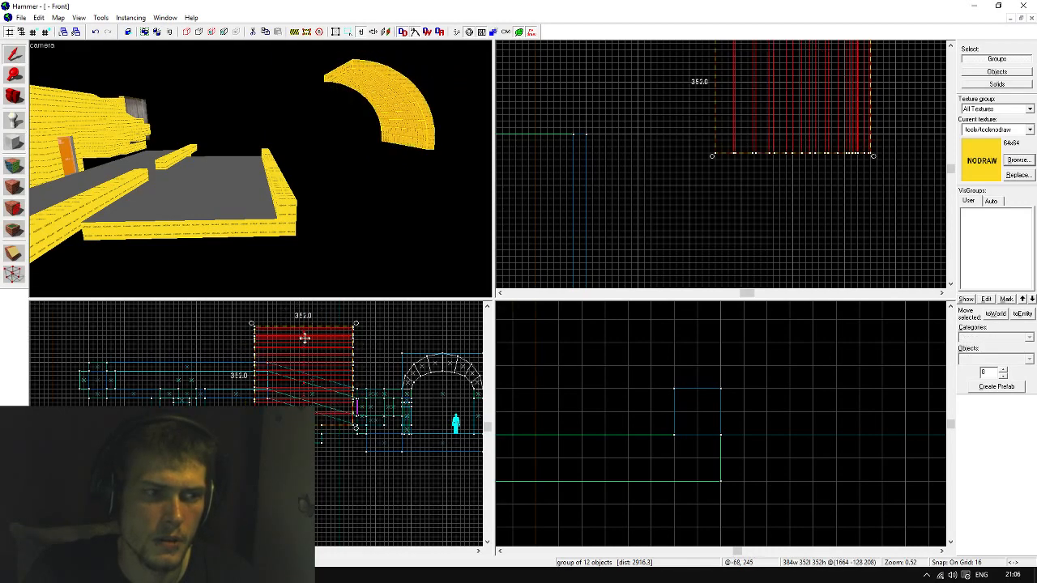
{"action": "scroll", "coordinate": [748, 81], "scroll_direction": "down", "scroll_amount": 3}
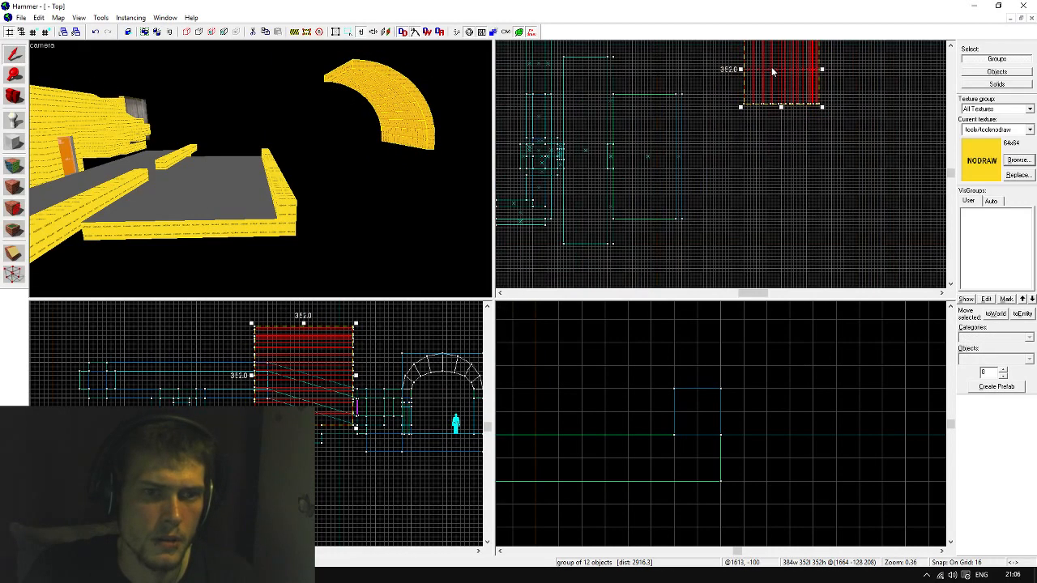
{"action": "left_click_drag", "start_coordinate": [771, 67], "coordinate": [661, 233]}
{"action": "scroll", "coordinate": [660, 234], "scroll_direction": "up", "scroll_amount": 5}
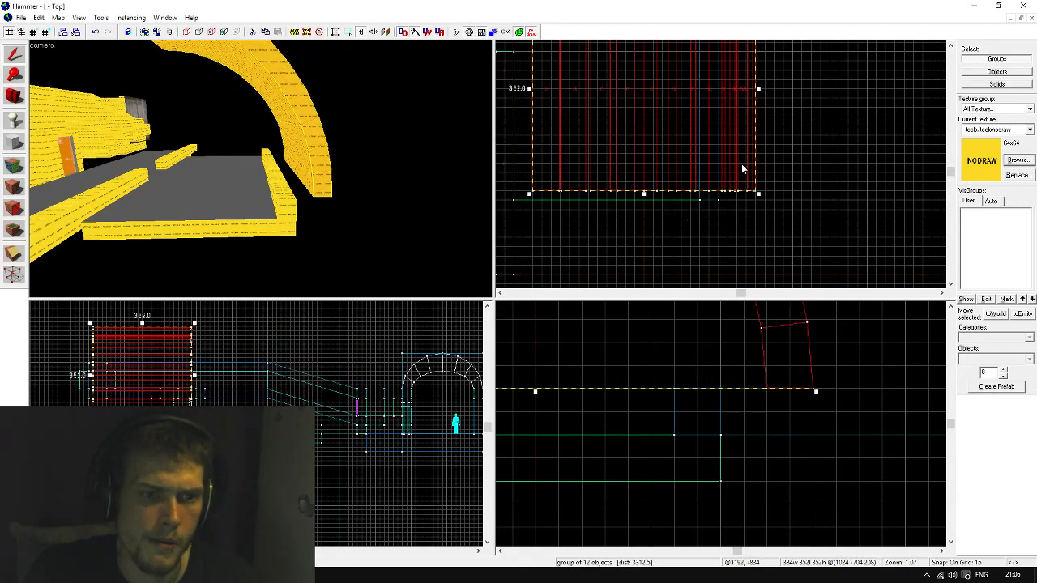
{"action": "left_click_drag", "start_coordinate": [741, 169], "coordinate": [704, 179]}
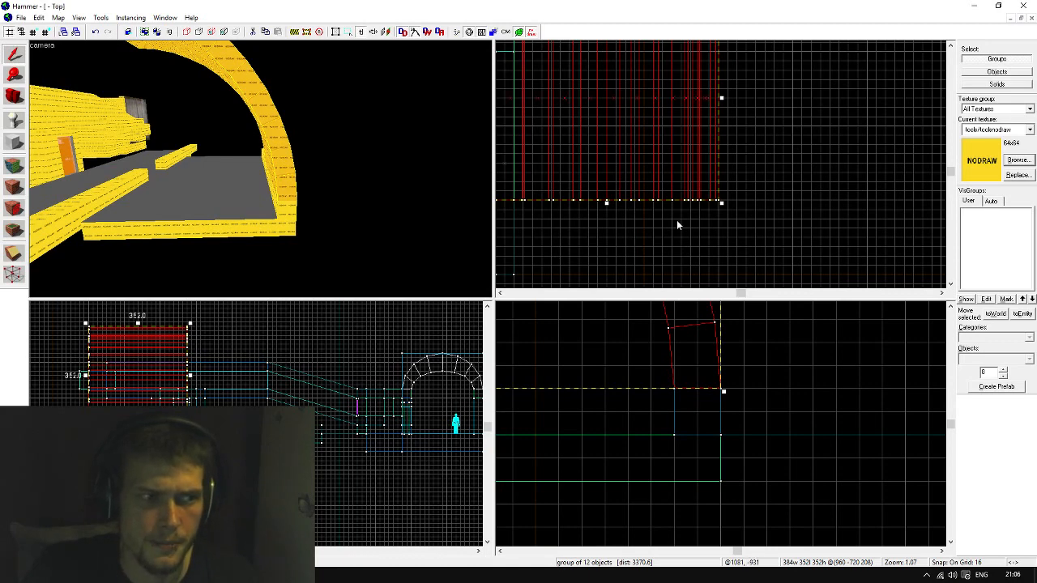
Shorten the quarter arch to a rib 32 units long at the near end of the second floor
{"action": "key", "text": "Delete"}
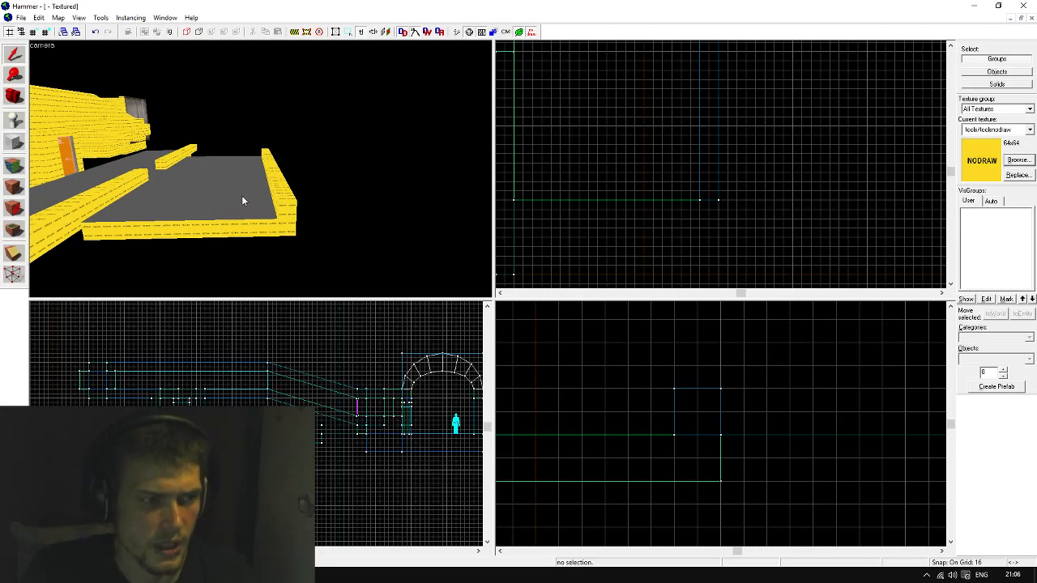
{"action": "key", "text": "ctrl+z"}
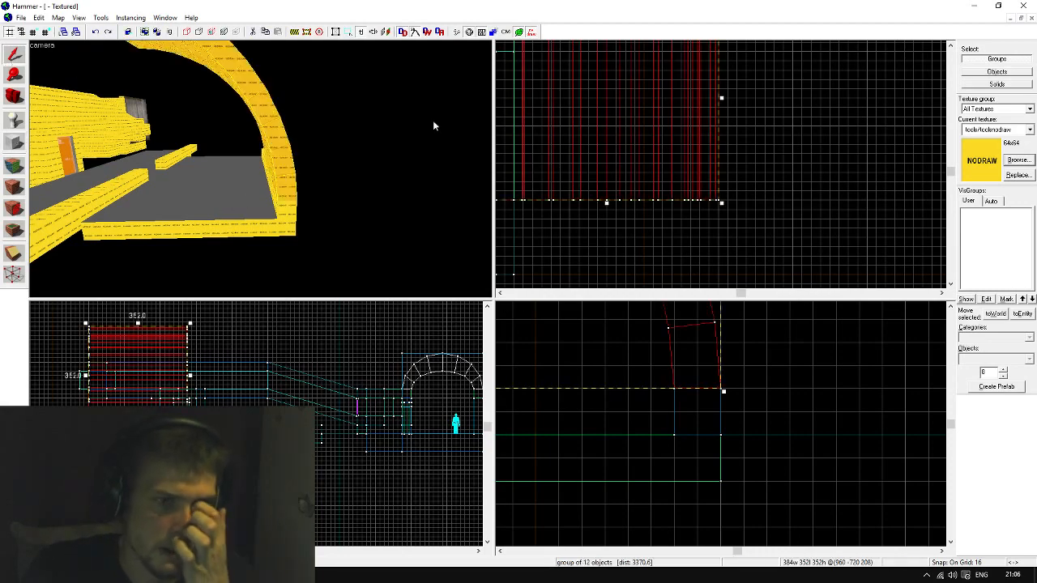
{"action": "scroll", "coordinate": [655, 158], "scroll_direction": "down", "scroll_amount": 3}
{"action": "scroll", "coordinate": [632, 97], "scroll_direction": "up", "scroll_amount": 2}
{"action": "left_click_drag", "start_coordinate": [631, 61], "coordinate": [637, 209]}
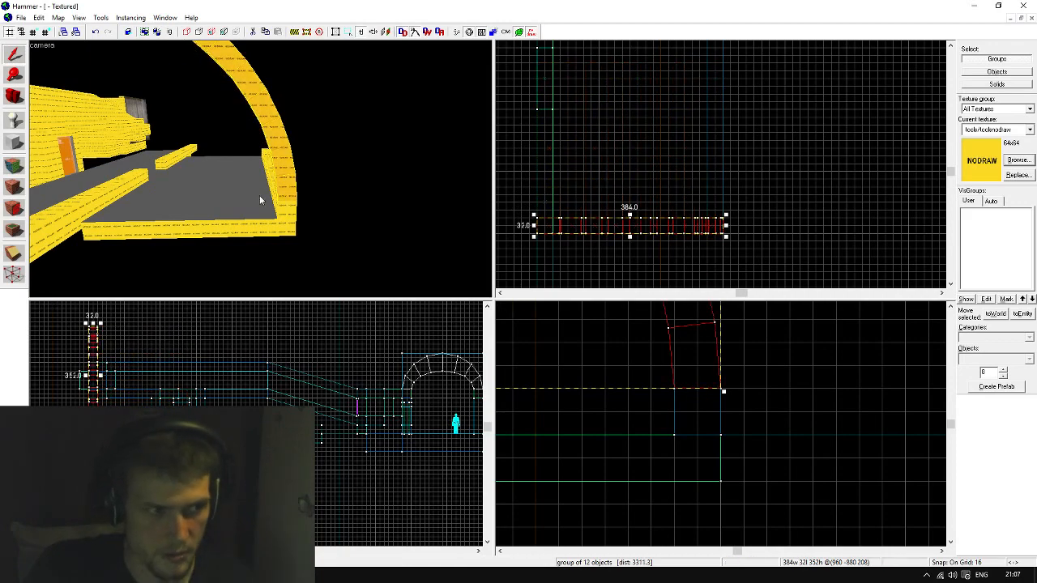
Inspect in the 3D view how the arch rib meets the low wall, from both outside and inside
{"action": "key", "text": "z"}
{"action": "key", "text": "w"}
{"action": "key", "text": "a"}
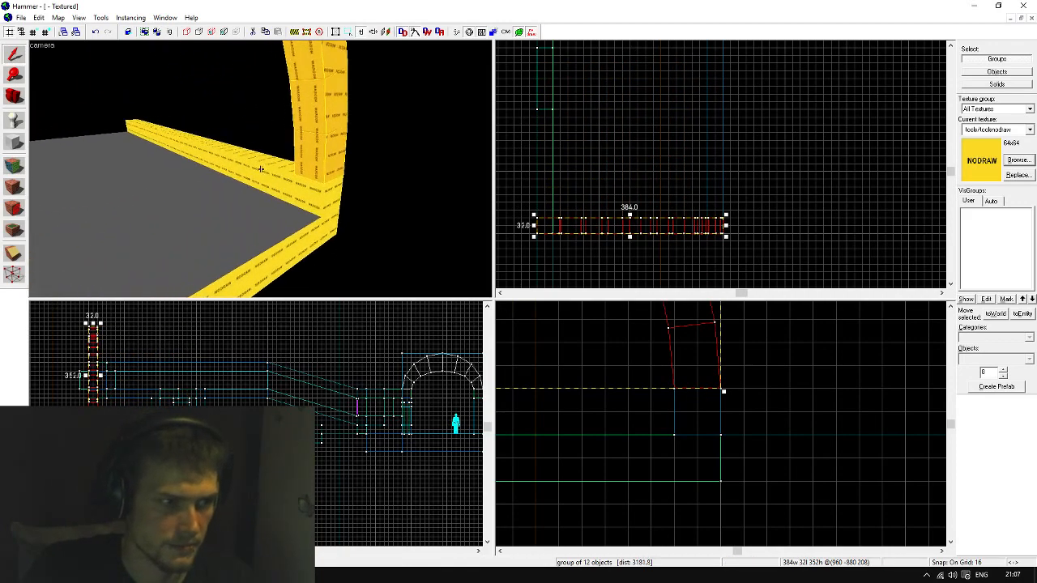
{"action": "key", "text": "a"}
{"action": "key", "text": "s"}
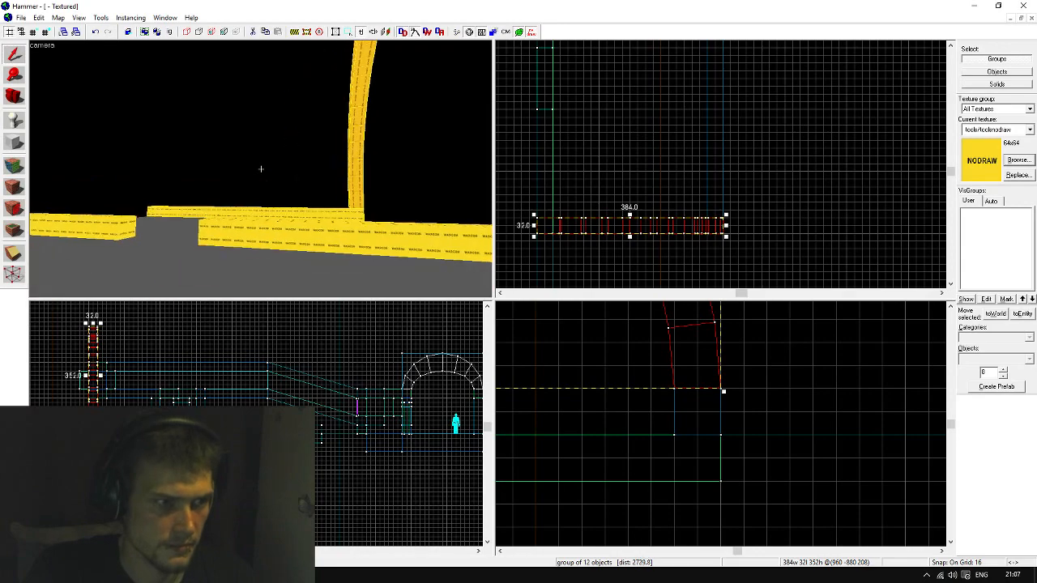
{"action": "key", "text": "w"}
{"action": "key", "text": "a"}
{"action": "key", "text": "s"}
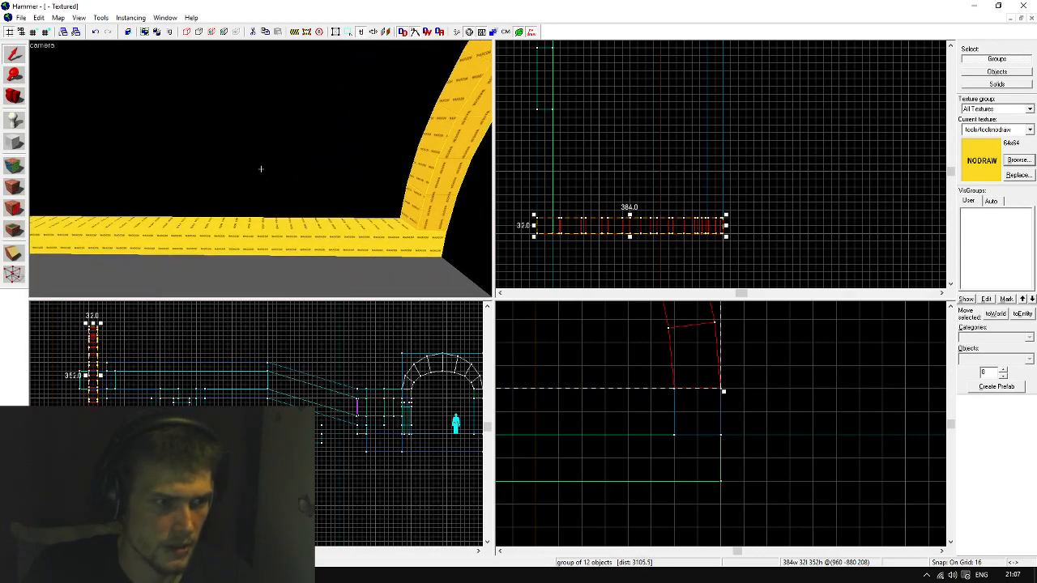
{"action": "key", "text": "z"}
Outline another block 384 wide and 352 long beyond the second floor for a thinner arch
{"action": "key", "text": "shift+b"}
{"action": "scroll", "coordinate": [574, 210], "scroll_direction": "down", "scroll_amount": 4}
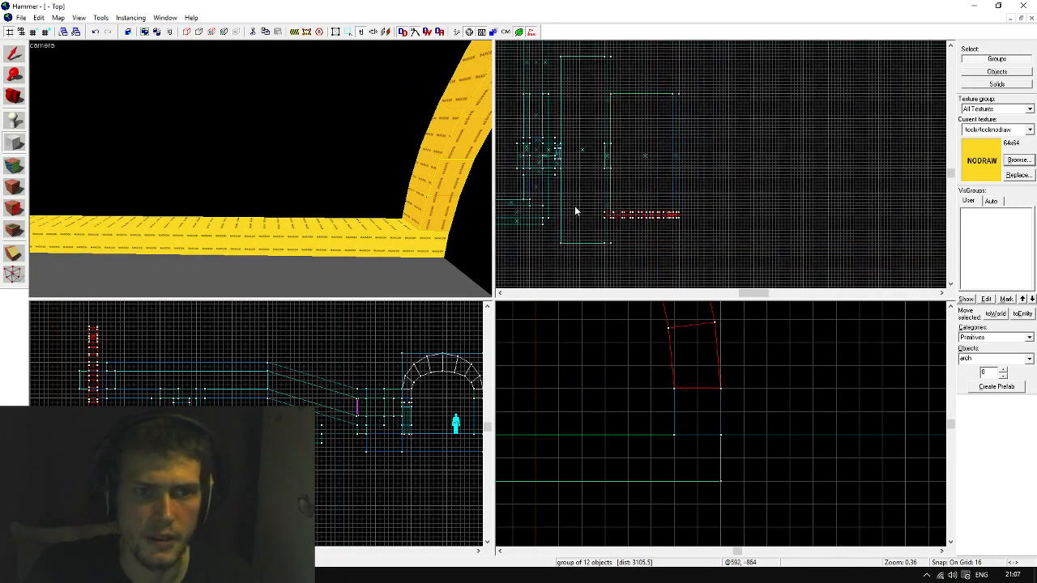
{"action": "scroll", "coordinate": [760, 74], "scroll_direction": "up", "scroll_amount": 3}
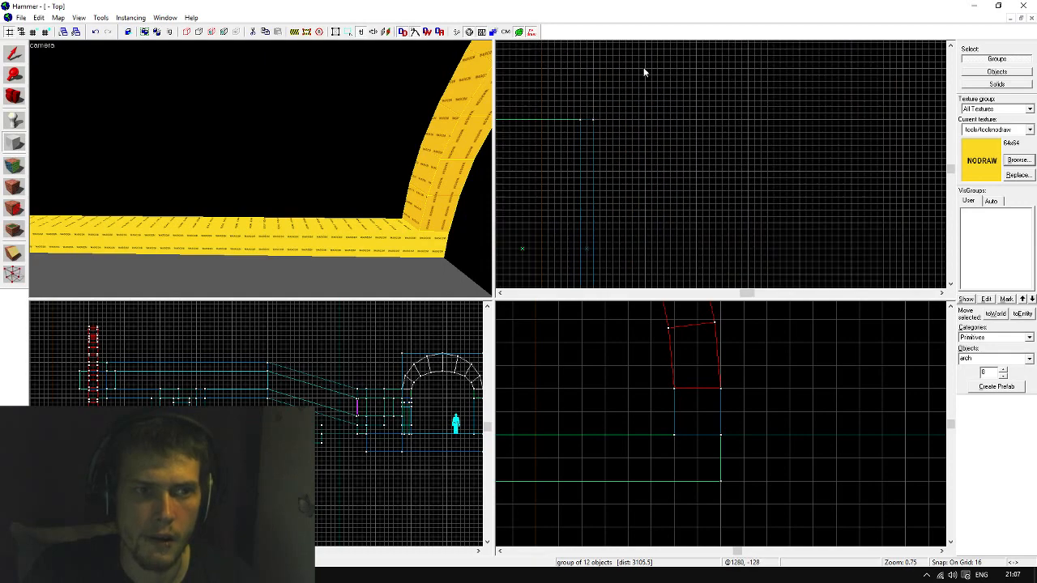
{"action": "left_click_drag", "start_coordinate": [645, 73], "coordinate": [802, 214]}
Create a thinner nodraw arch with a wall width of 8, 12 sides and a 90-degree arc
{"action": "key", "text": "Return"}
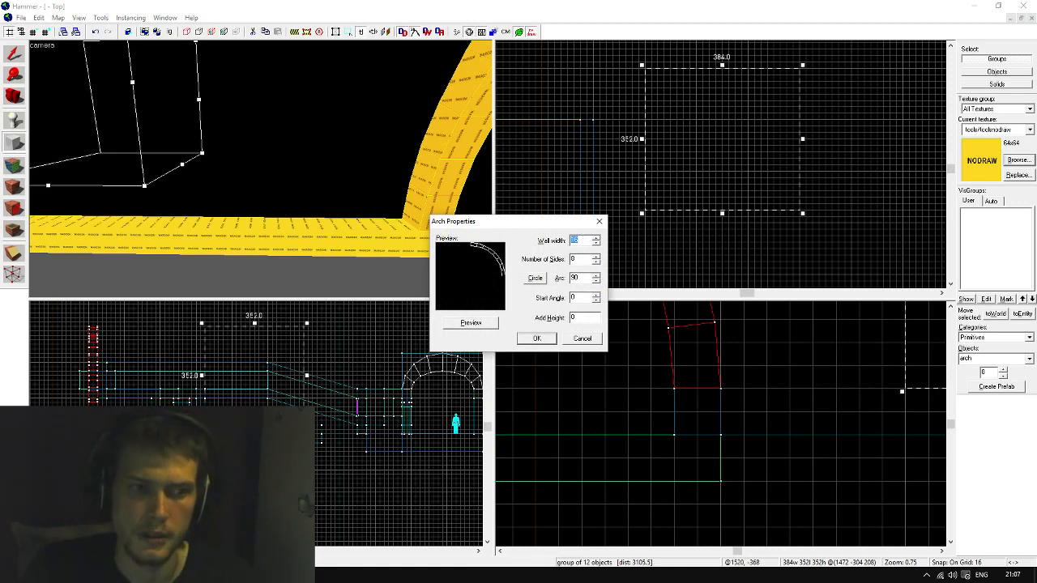
{"action": "type", "text": "8"}
{"action": "left_click", "coordinate": [471, 322]}
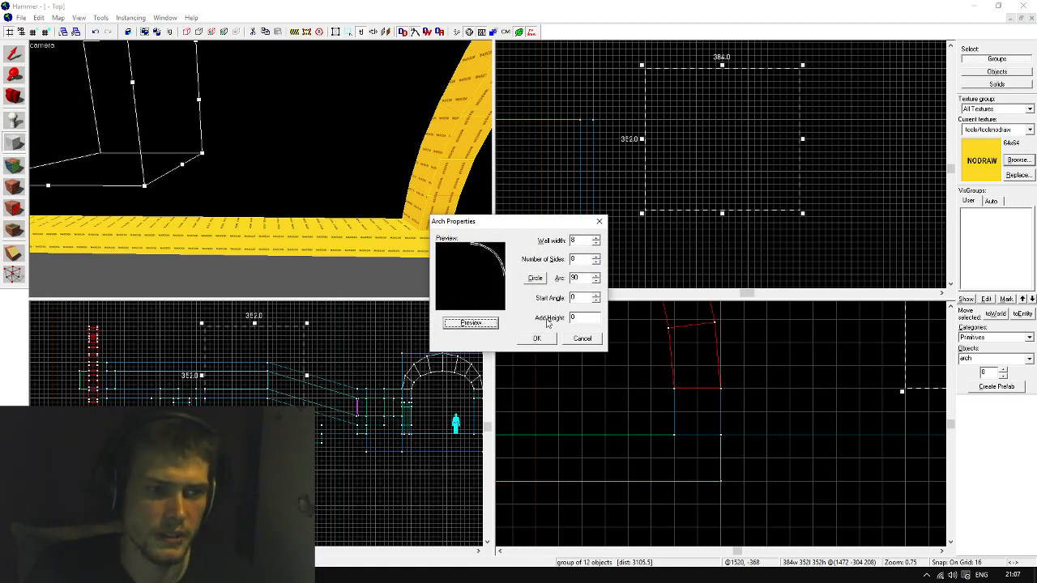
{"action": "left_click", "coordinate": [597, 258]}
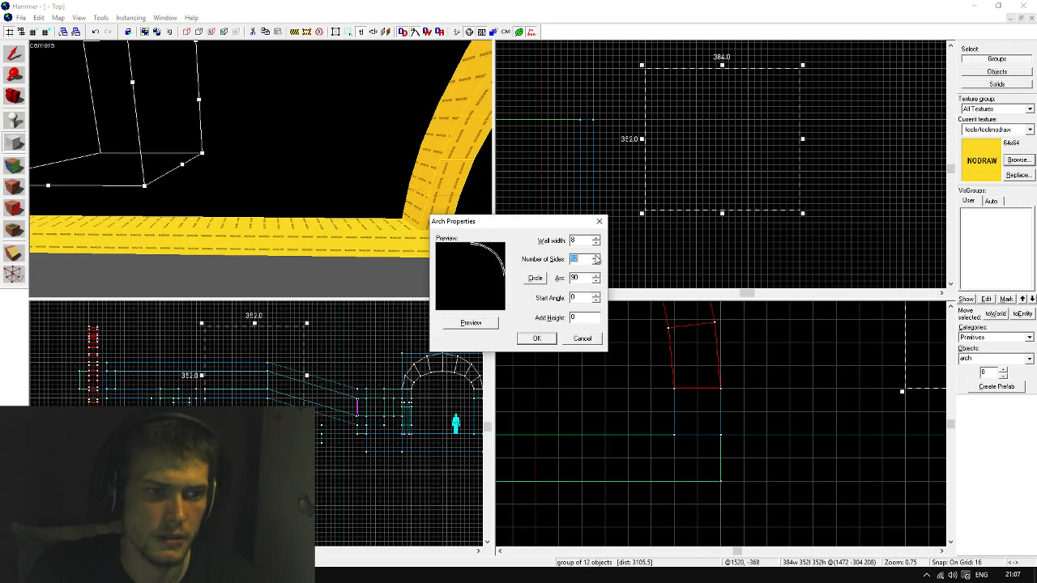
{"action": "left_click", "coordinate": [489, 325]}
{"action": "left_click", "coordinate": [539, 340]}
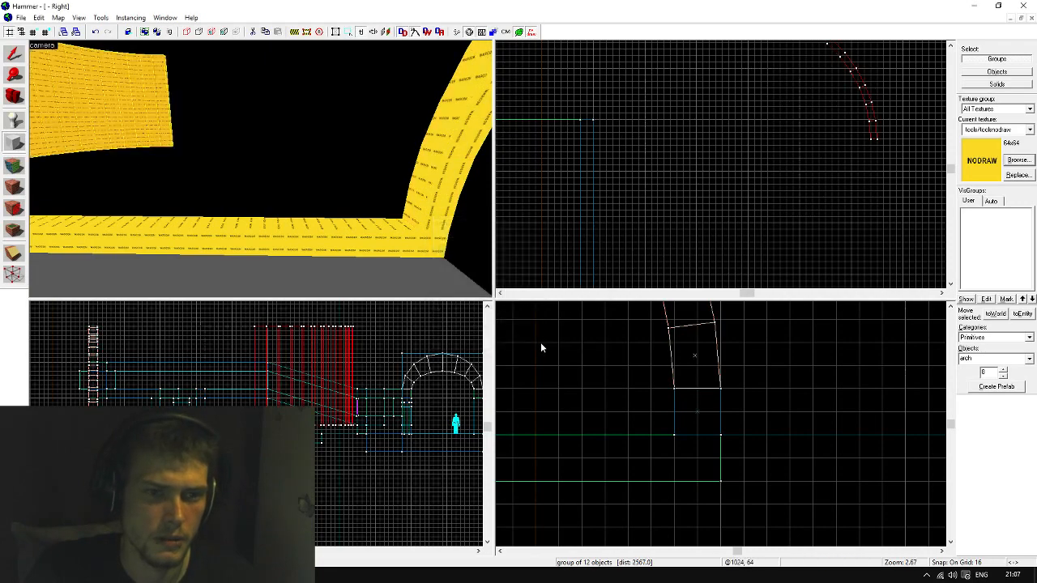
Rotate the thin arch 90 degrees in the front view so its curve stands upright in the side view
{"action": "scroll", "coordinate": [785, 191], "scroll_direction": "down", "scroll_amount": 3}
{"action": "left_click", "coordinate": [14, 53]}
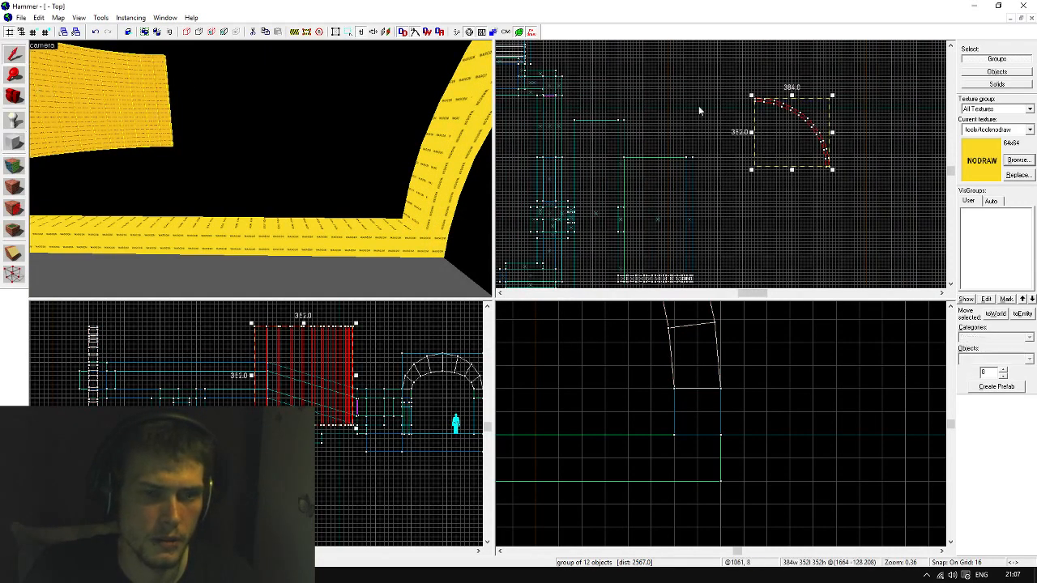
{"action": "left_click", "coordinate": [792, 130]}
{"action": "scroll", "coordinate": [248, 420], "scroll_direction": "up", "scroll_amount": 1}
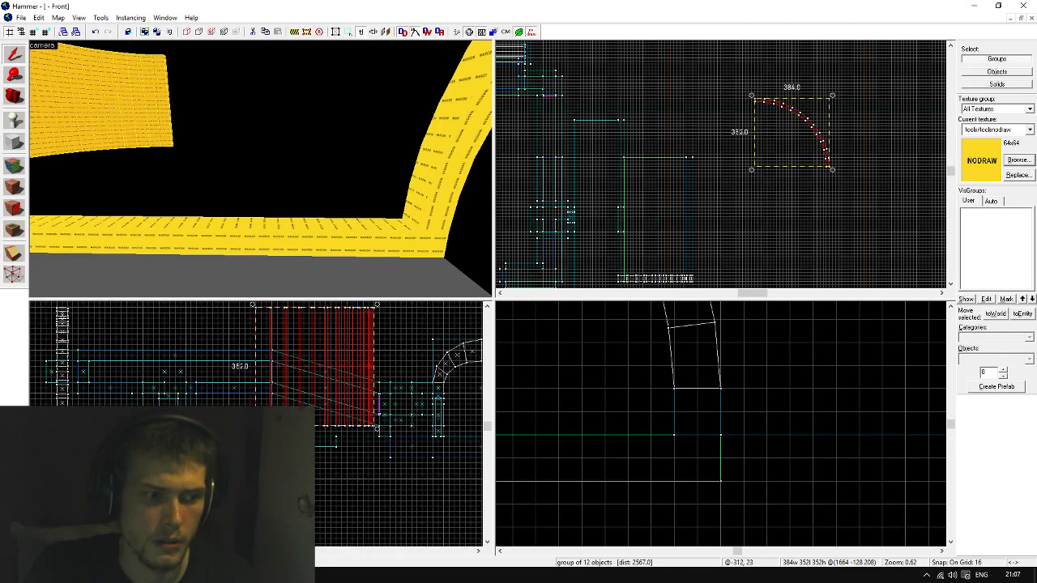
{"action": "left_click_drag", "start_coordinate": [252, 426], "coordinate": [255, 305]}
Move the thin arch above the second floor, directly against the arch rib and flush with its outer curve
{"action": "scroll", "coordinate": [784, 103], "scroll_direction": "down", "scroll_amount": 3}
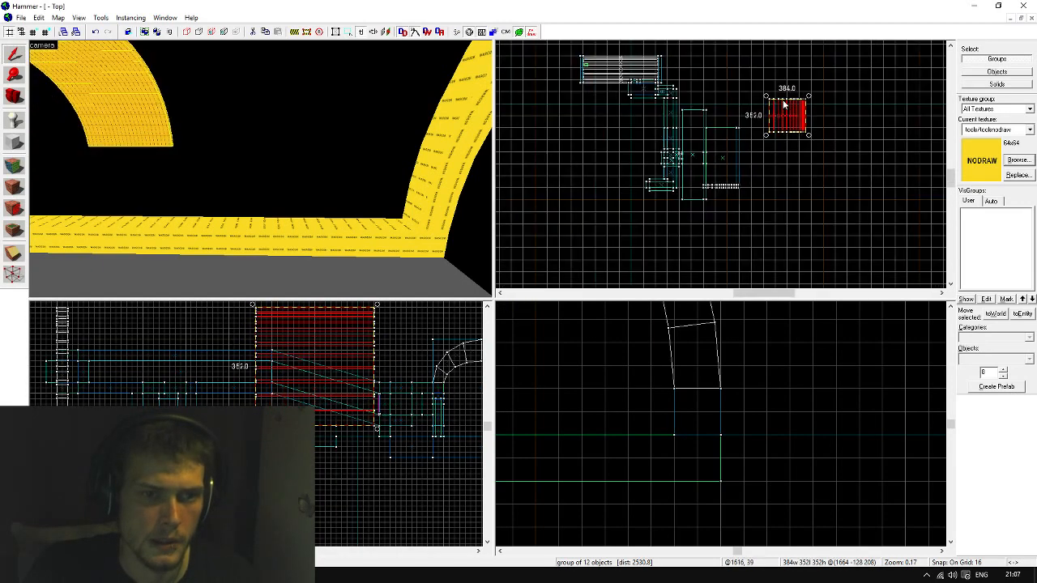
{"action": "scroll", "coordinate": [783, 103], "scroll_direction": "up", "scroll_amount": 5}
{"action": "left_click_drag", "start_coordinate": [844, 63], "coordinate": [679, 204]}
{"action": "left_click", "coordinate": [704, 185]}
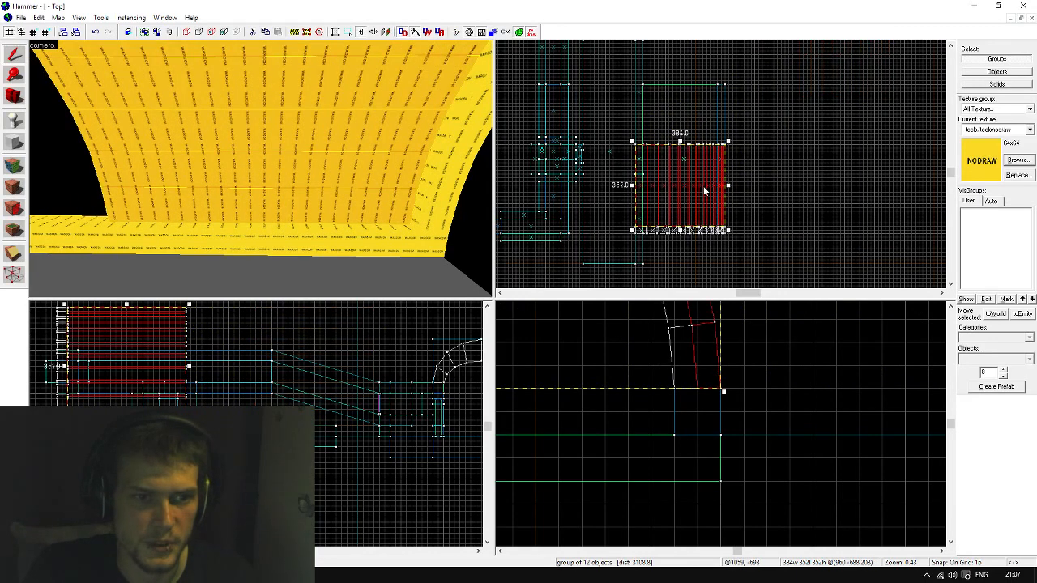
Shorten the thin arch to a panel 96 units long beside the rib and check it in the 3D view
{"action": "left_click_drag", "start_coordinate": [680, 143], "coordinate": [701, 201]}
{"action": "key", "text": "z"}
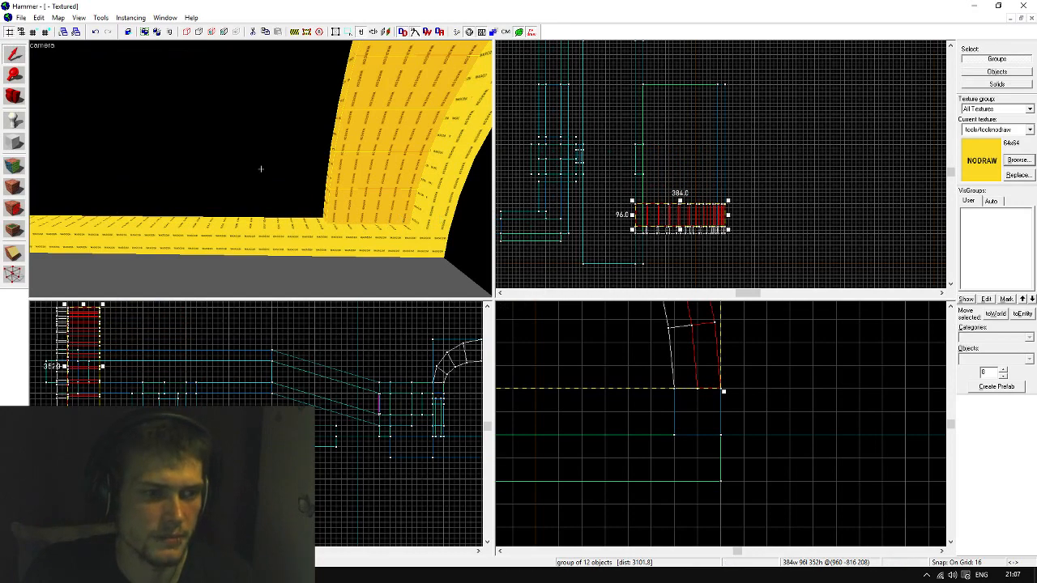
{"action": "key", "text": "s"}
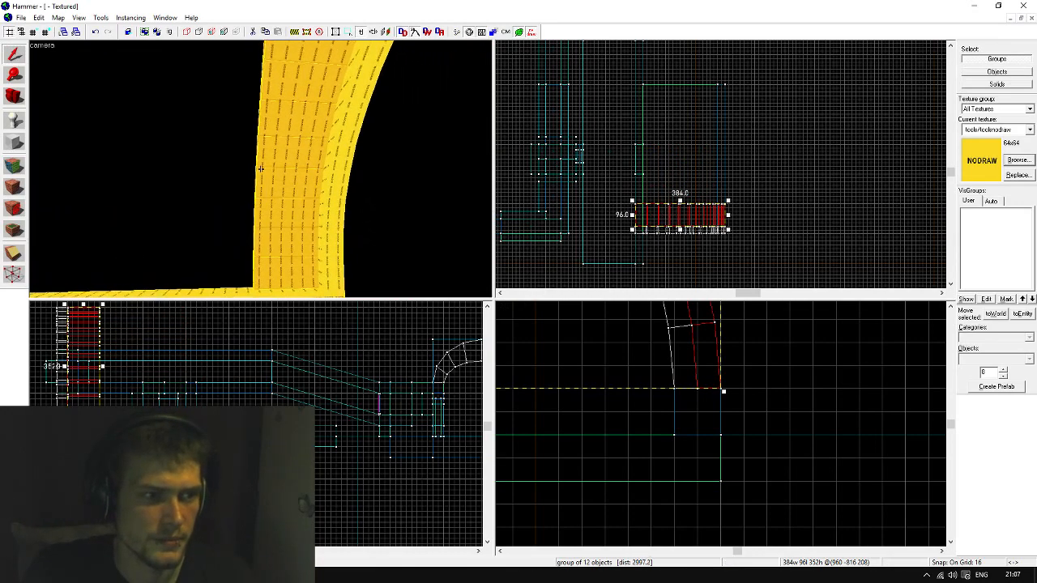
{"action": "key", "text": "z"}
Copy the 32-unit-long arch rib to the opposite side of the thin panel in the top view
{"action": "left_click", "coordinate": [336, 200]}
{"action": "scroll", "coordinate": [747, 232], "scroll_direction": "up", "scroll_amount": 6}
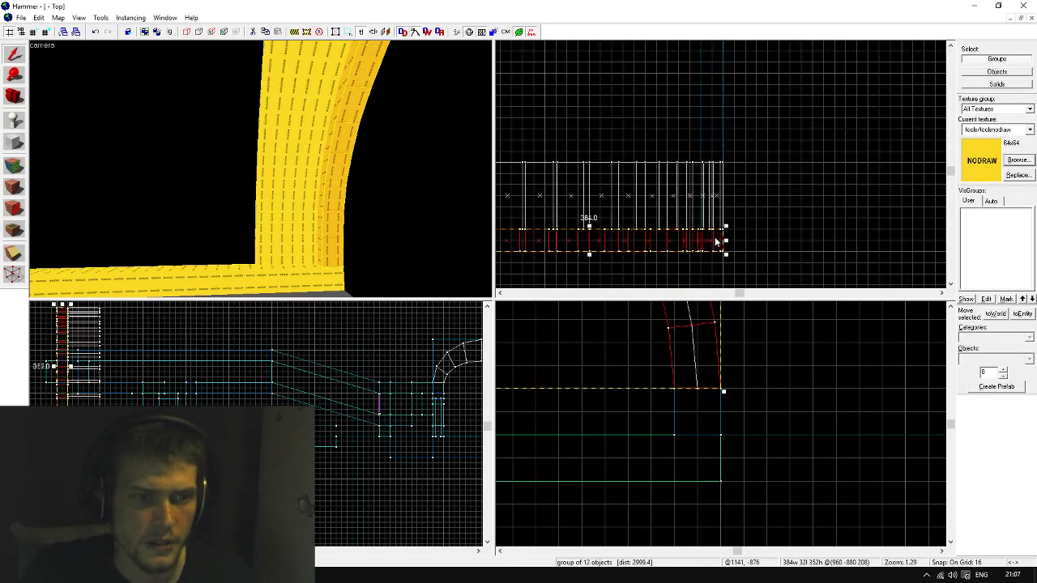
{"action": "left_click", "coordinate": [721, 151]}
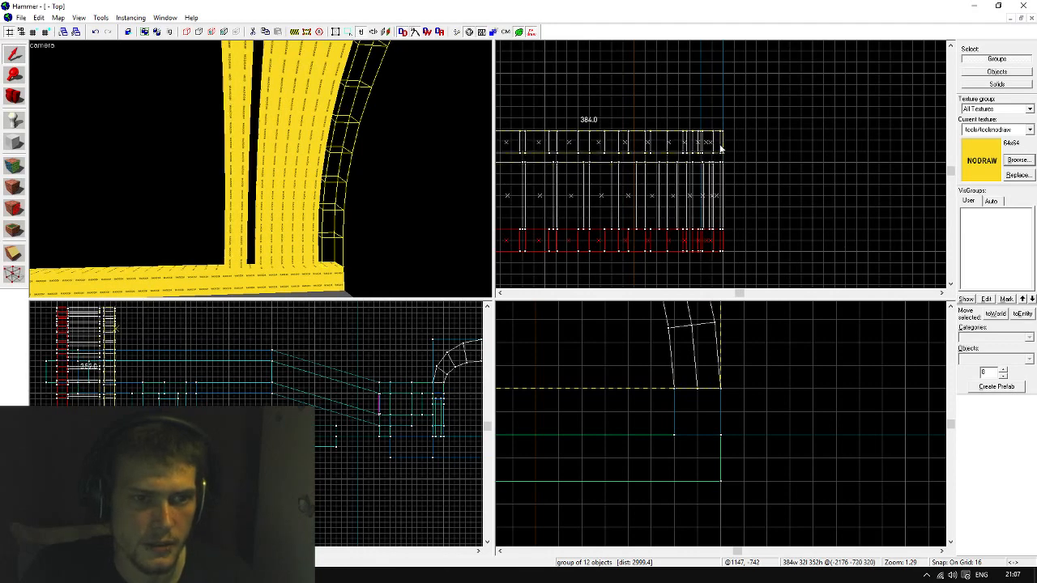
{"action": "scroll", "coordinate": [724, 139], "scroll_direction": "up", "scroll_amount": 6}
{"action": "left_click", "coordinate": [726, 130]}
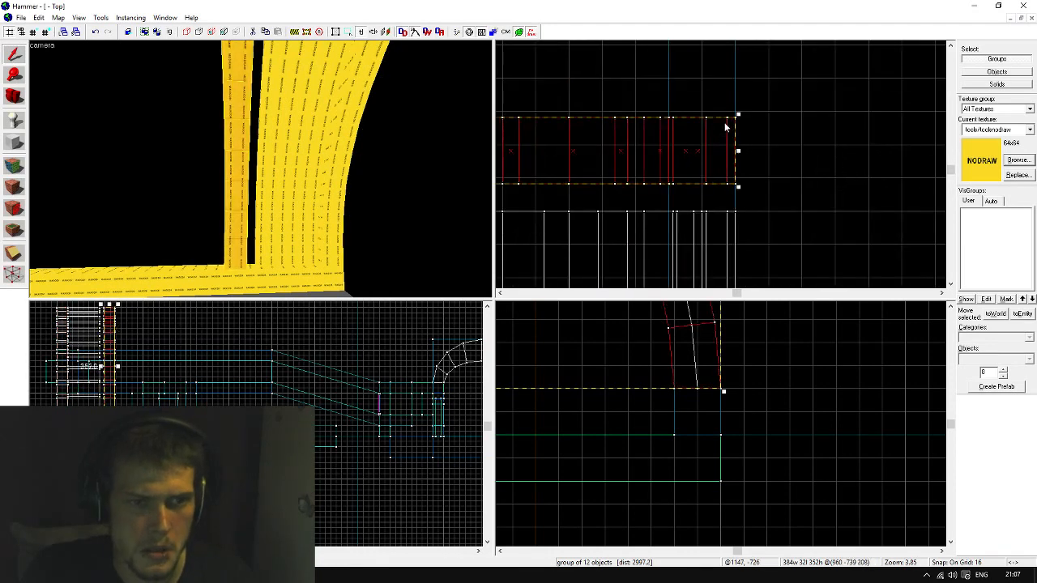
Set the grid to 1 unit and move the copied rib flush against the thin panel's edge
{"action": "scroll", "coordinate": [805, 185], "scroll_direction": "down", "scroll_amount": 4}
{"action": "scroll", "coordinate": [598, 159], "scroll_direction": "up", "scroll_amount": 5}
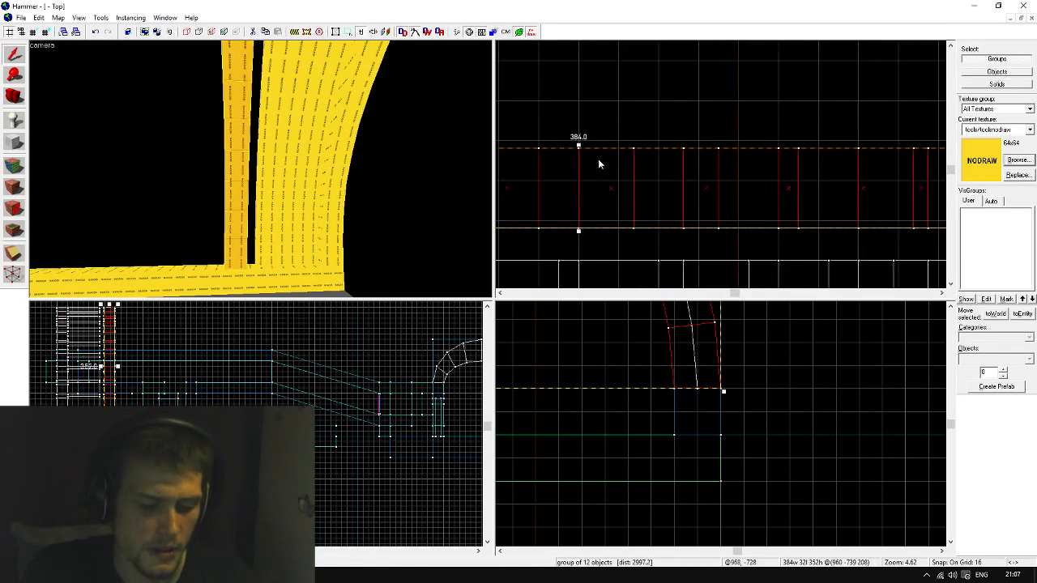
{"action": "key", "text": "["}
{"action": "key", "text": "["}
{"action": "key", "text": "["}
{"action": "key", "text": "["}
{"action": "left_click", "coordinate": [595, 159]}
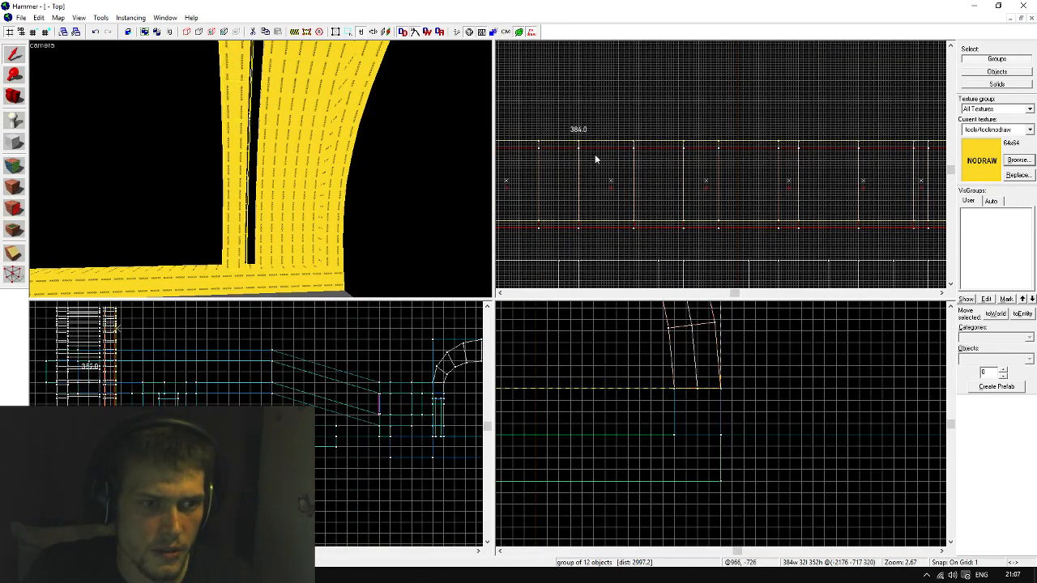
{"action": "left_click_drag", "start_coordinate": [597, 154], "coordinate": [594, 194]}
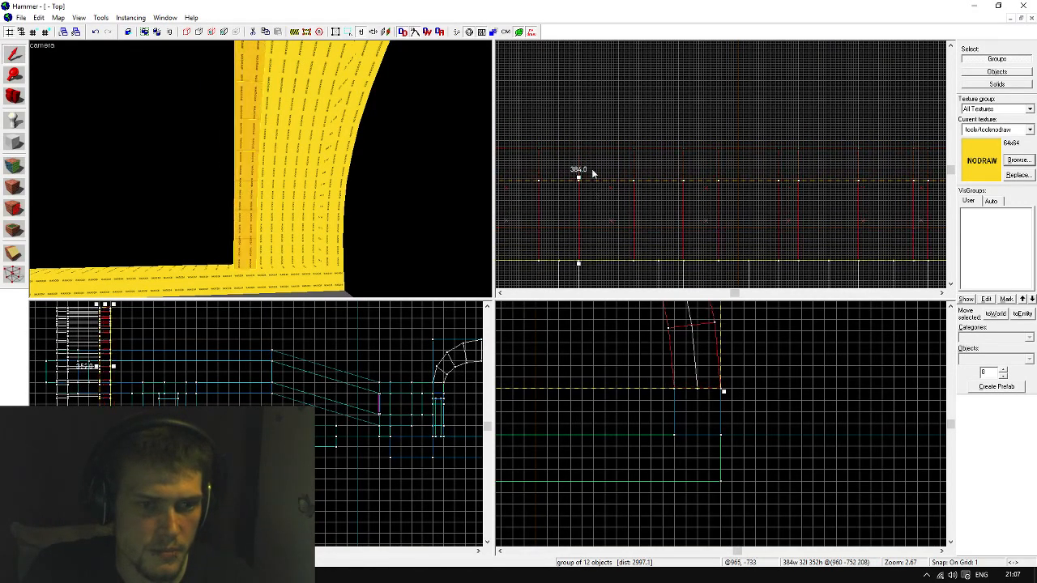
{"action": "scroll", "coordinate": [591, 158], "scroll_direction": "down", "scroll_amount": 5}
{"action": "scroll", "coordinate": [730, 264], "scroll_direction": "down", "scroll_amount": 3}
{"action": "scroll", "coordinate": [745, 215], "scroll_direction": "up", "scroll_amount": 5}
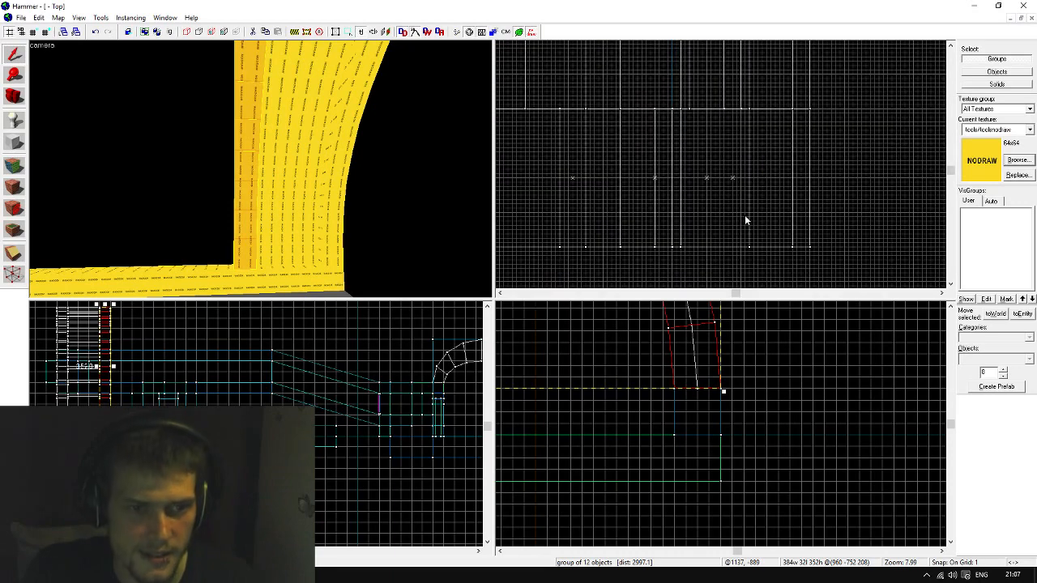
Set the grid to 8 units and copy the 96-unit thin panel directly beyond the second rib
{"action": "key", "text": "]"}
{"action": "scroll", "coordinate": [748, 234], "scroll_direction": "down", "scroll_amount": 5}
{"action": "key", "text": "]"}
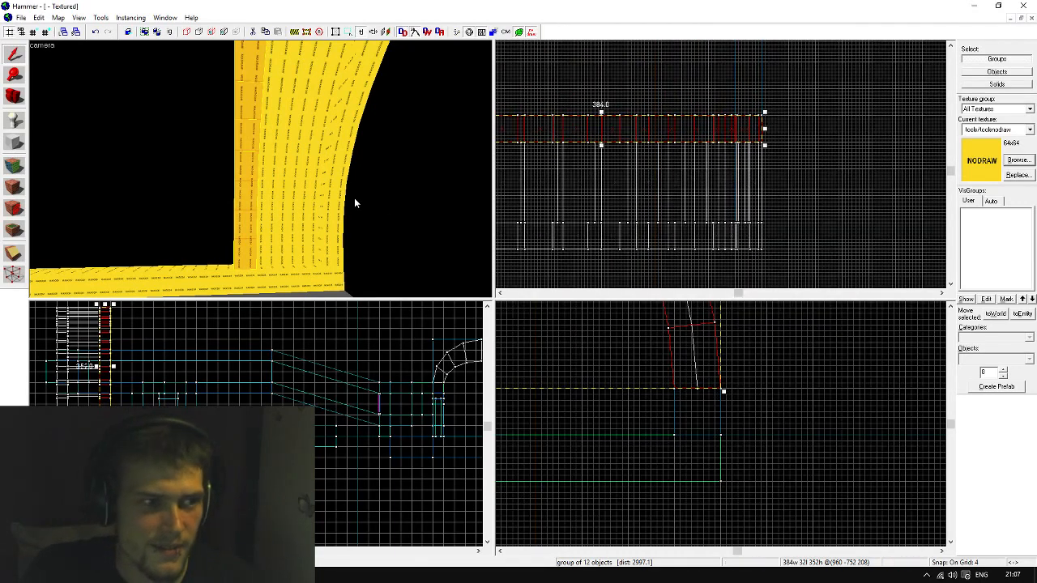
{"action": "key", "text": "]"}
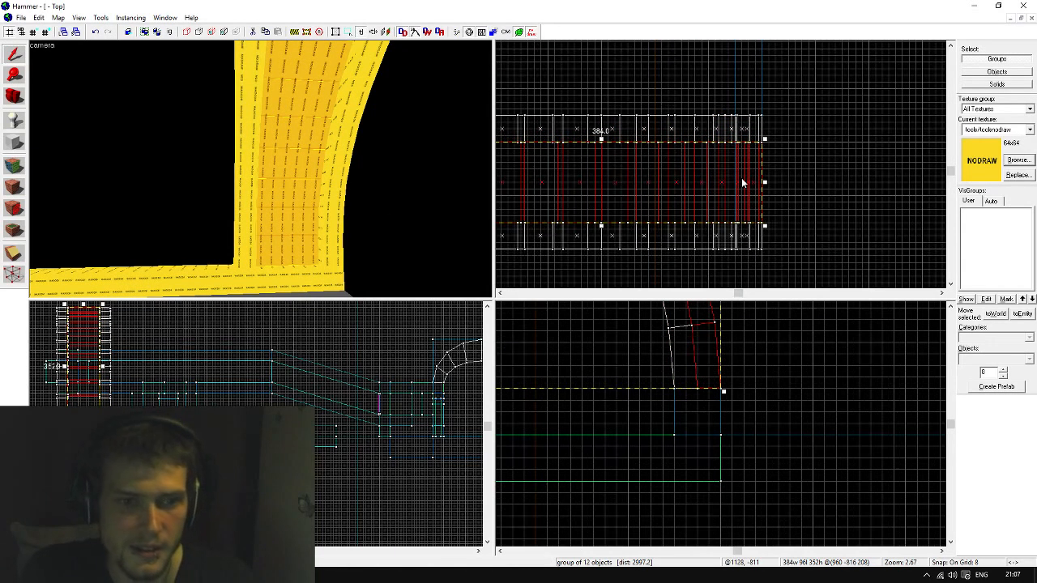
{"action": "left_click_drag", "start_coordinate": [740, 178], "coordinate": [737, 88], "text": "shift"}
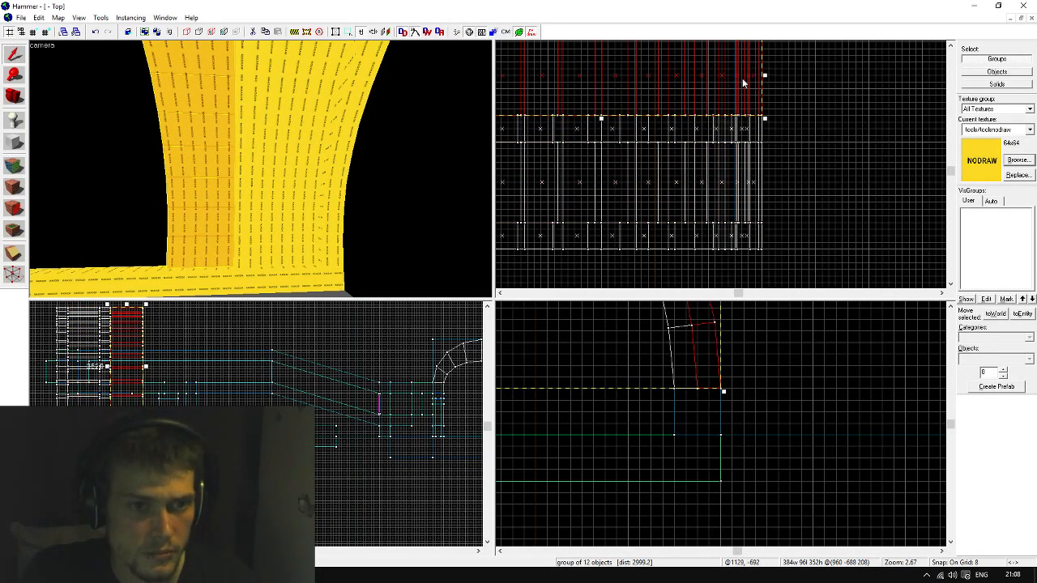
Copy the second rib to the free end of the second thin panel, flush with its edge
{"action": "scroll", "coordinate": [778, 166], "scroll_direction": "down", "scroll_amount": 6}
{"action": "scroll", "coordinate": [733, 138], "scroll_direction": "up", "scroll_amount": 3}
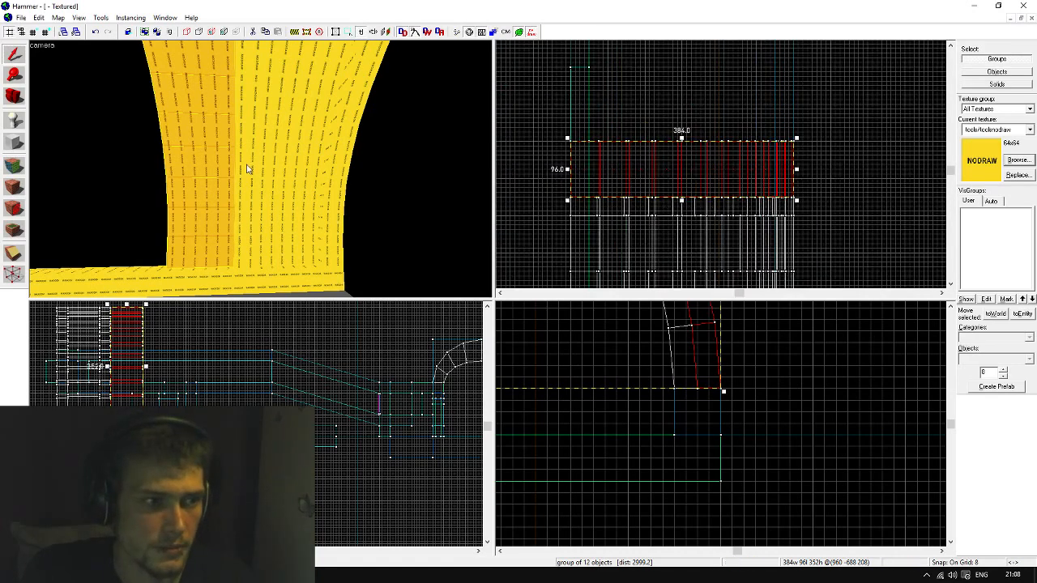
{"action": "key", "text": "z"}
{"action": "key", "text": "a"}
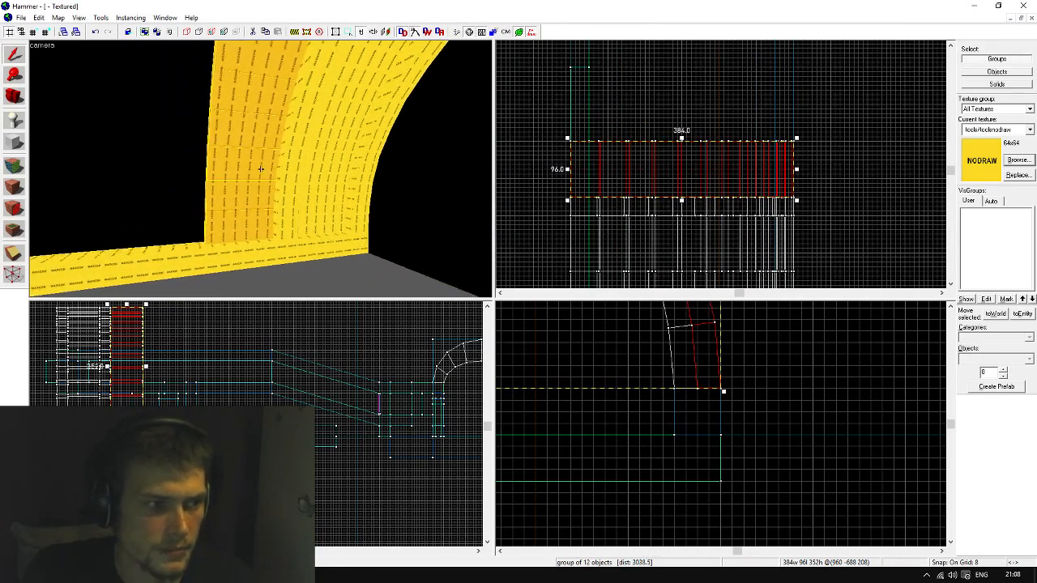
{"action": "left_click", "coordinate": [284, 166]}
{"action": "left_click_drag", "start_coordinate": [781, 206], "coordinate": [781, 135], "text": "shift"}
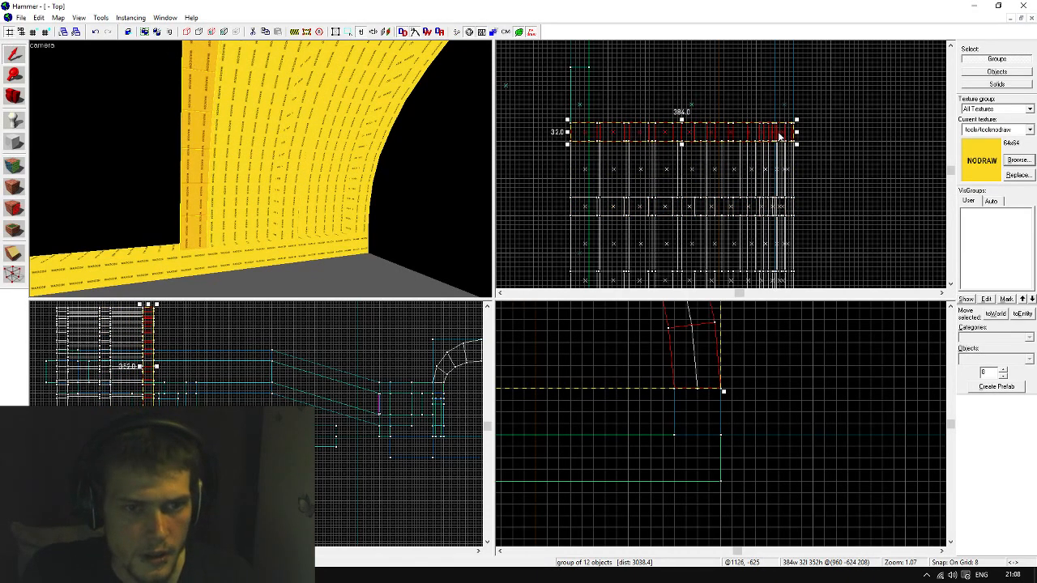
{"action": "scroll", "coordinate": [802, 149], "scroll_direction": "up", "scroll_amount": 17}
{"action": "scroll", "coordinate": [775, 173], "scroll_direction": "down", "scroll_amount": 12}
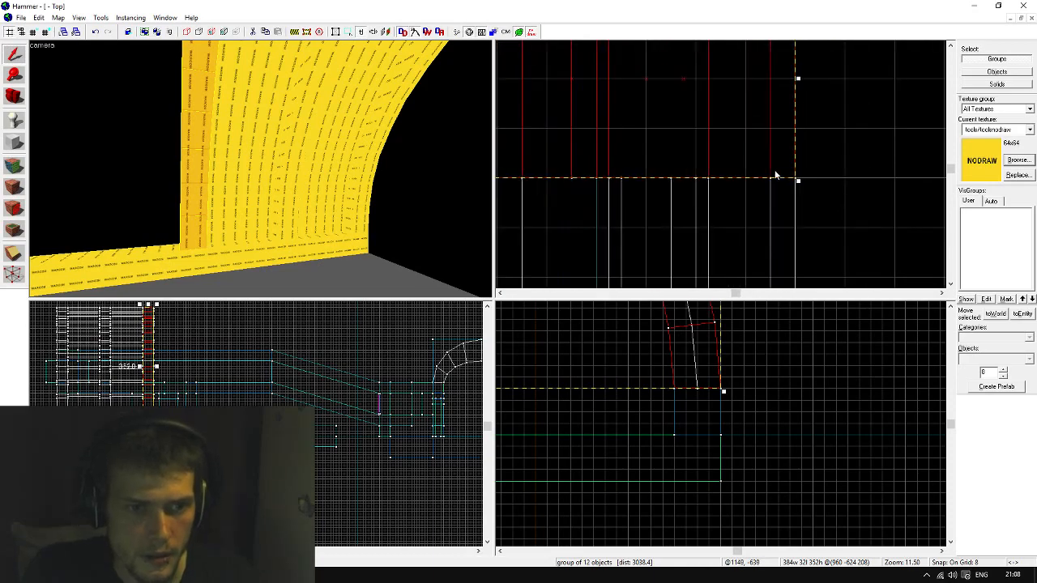
Copy the second thin panel beyond the third rib as the ceiling's third panel
{"action": "left_click_drag", "start_coordinate": [678, 140], "coordinate": [678, 189]}
{"action": "scroll", "coordinate": [737, 260], "scroll_direction": "down", "scroll_amount": 6}
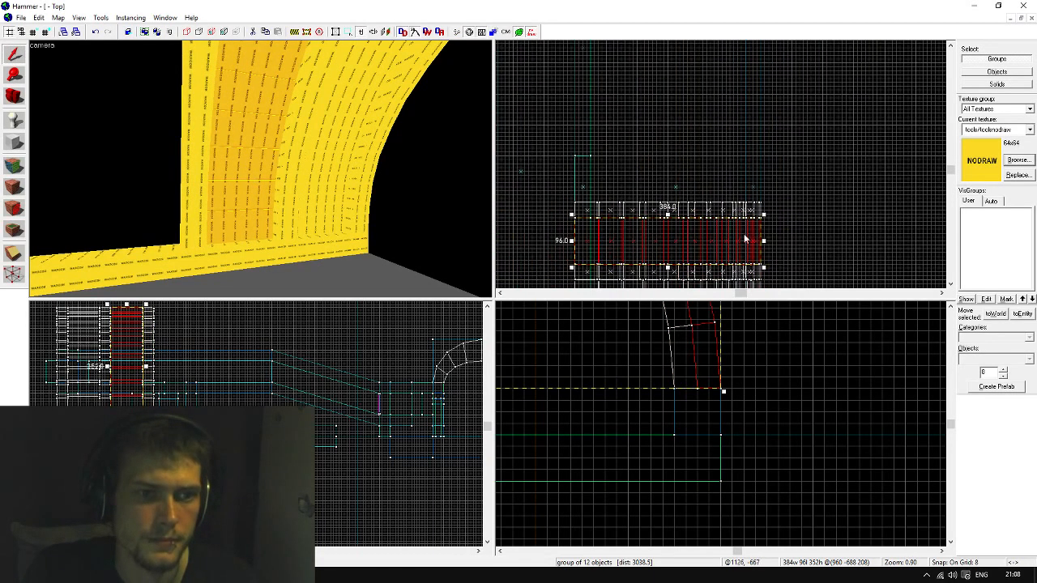
{"action": "key", "text": "z"}
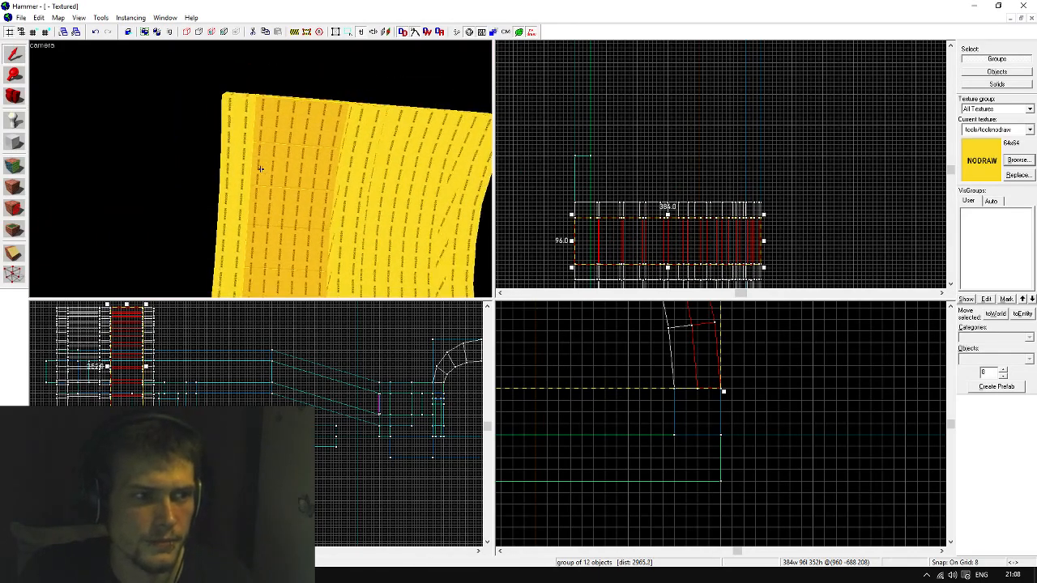
{"action": "key", "text": "d"}
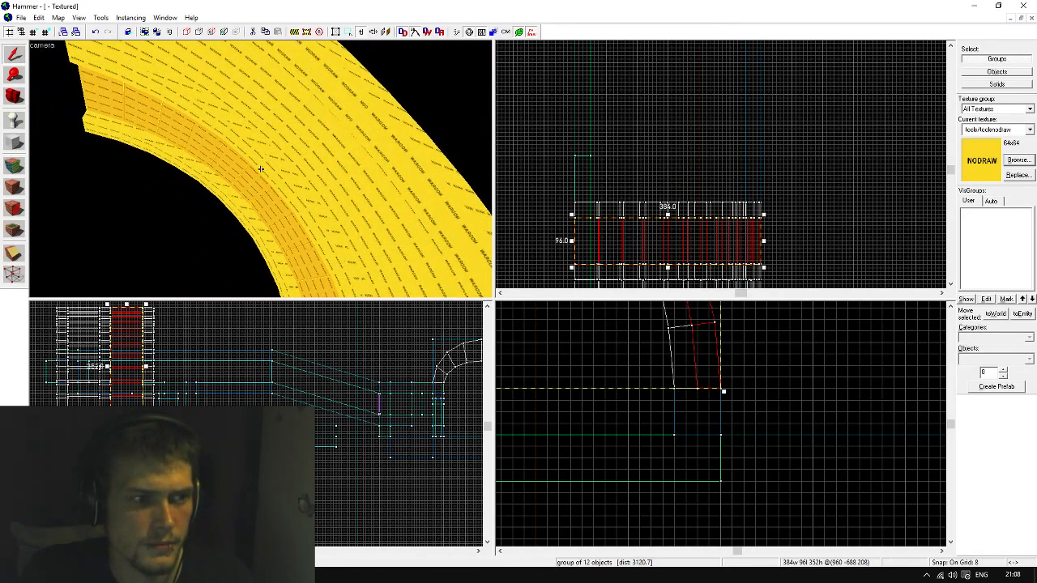
{"action": "key", "text": "a"}
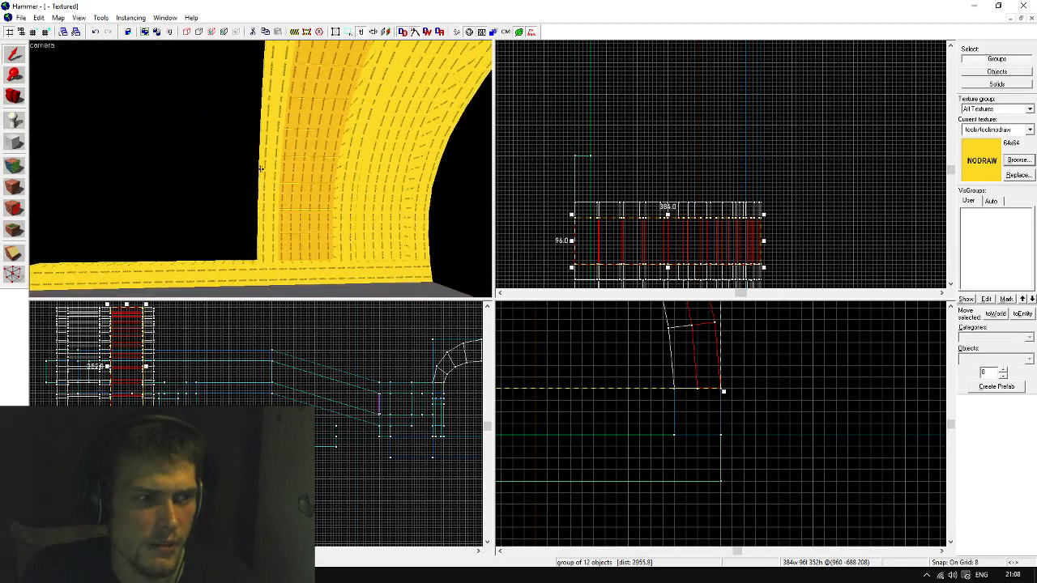
{"action": "key", "text": "z"}
{"action": "scroll", "coordinate": [796, 240], "scroll_direction": "up", "scroll_amount": 3}
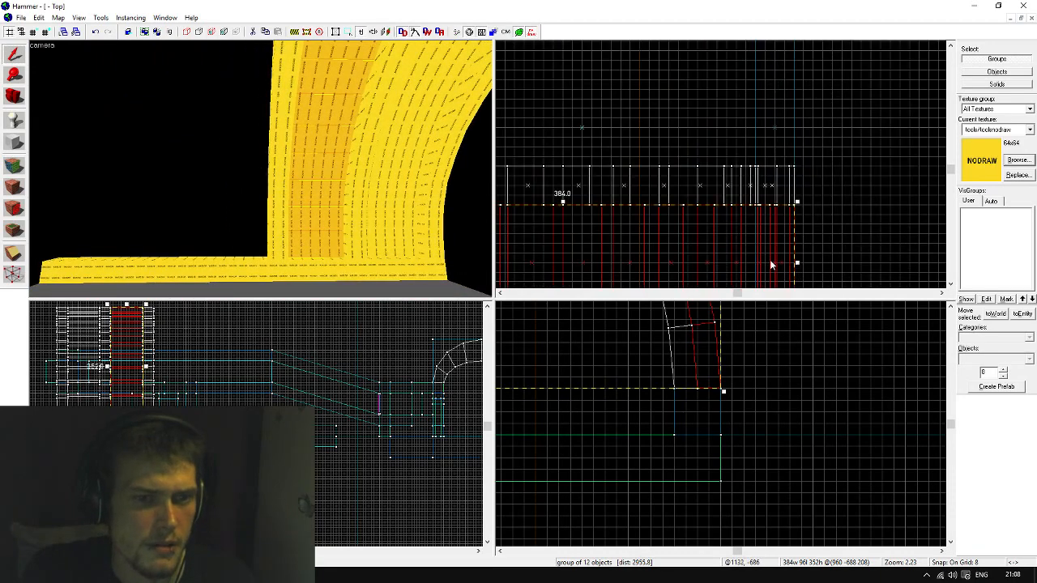
{"action": "left_click_drag", "start_coordinate": [770, 259], "coordinate": [771, 107]}
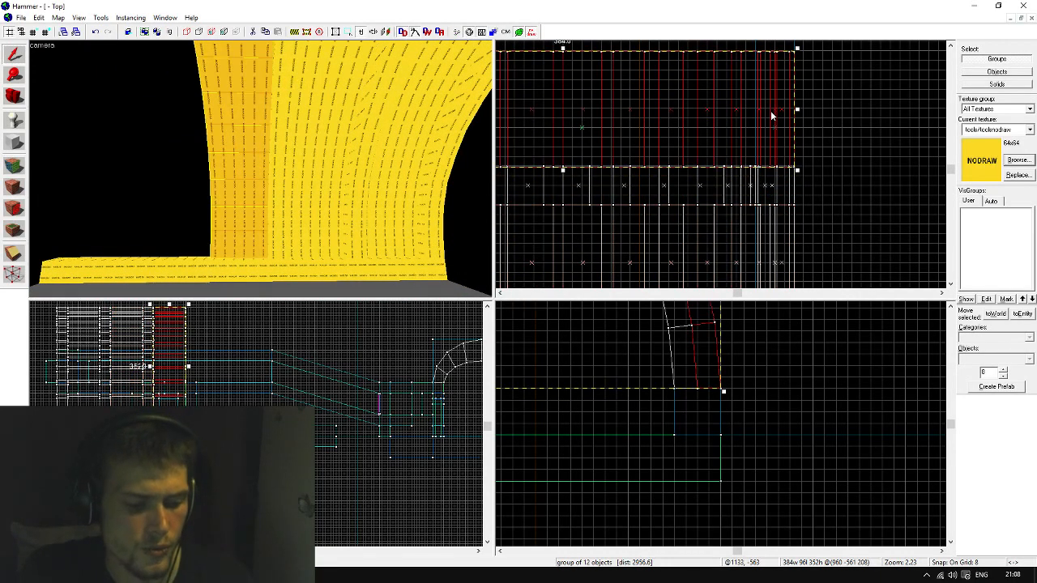
Extend the curved ceiling with copies of the rib and thin panel as its fourth rib and fourth panel
{"action": "key", "text": "ctrl+z"}
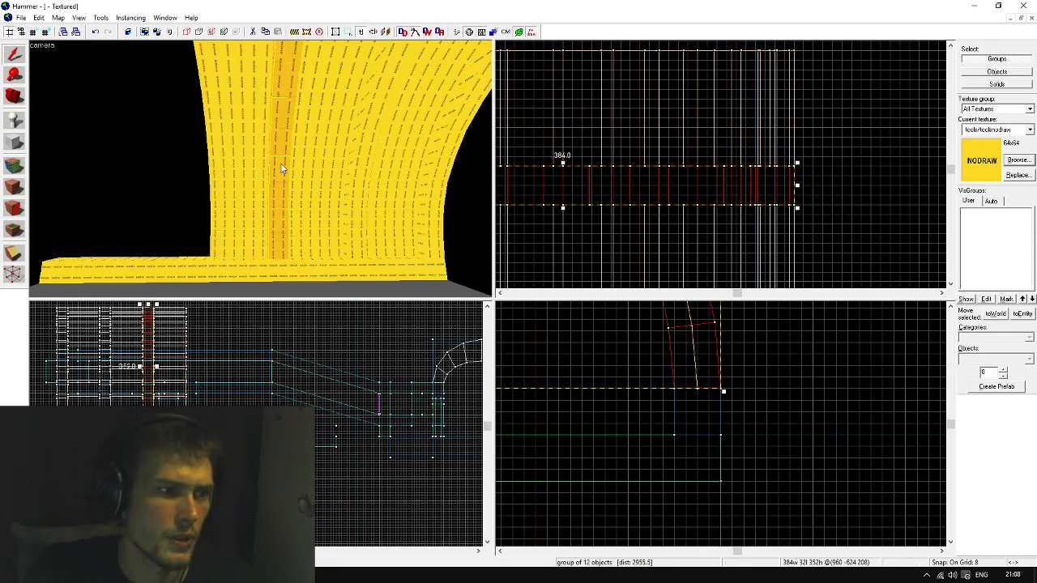
{"action": "scroll", "coordinate": [799, 119], "scroll_direction": "down", "scroll_amount": 2}
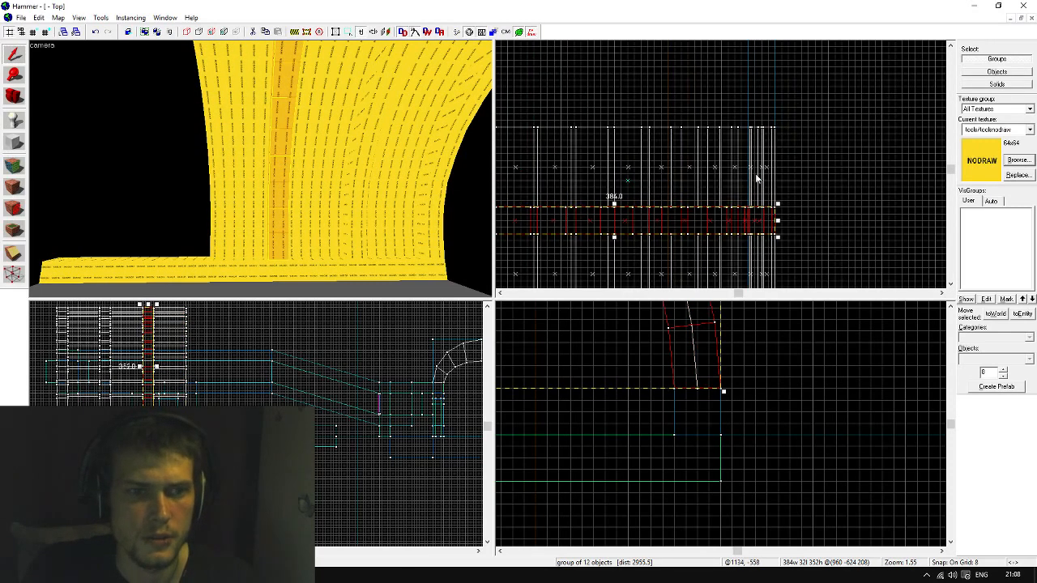
{"action": "left_click_drag", "start_coordinate": [760, 220], "coordinate": [760, 119]}
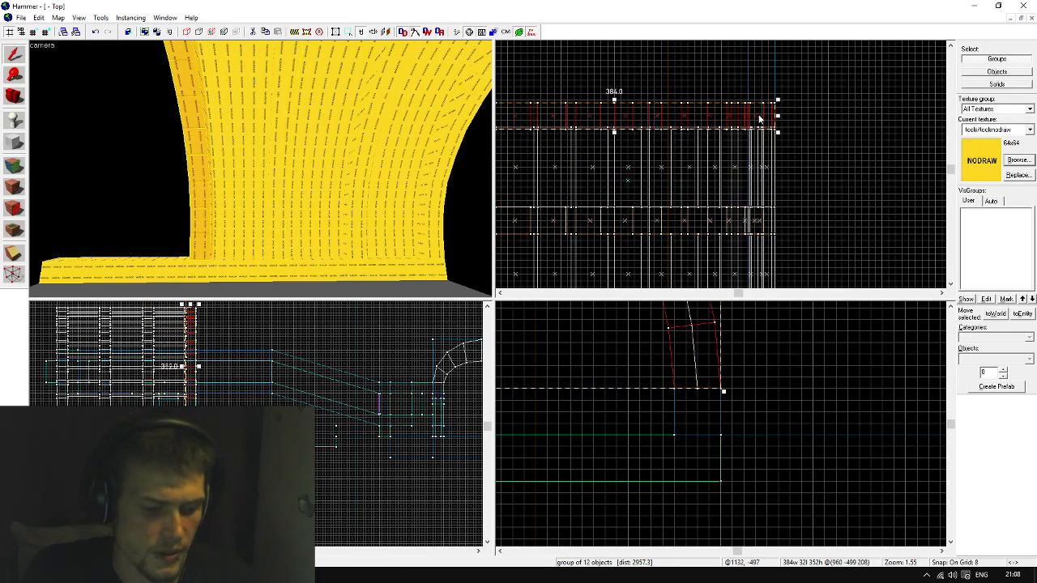
{"action": "key", "text": "ctrl+z"}
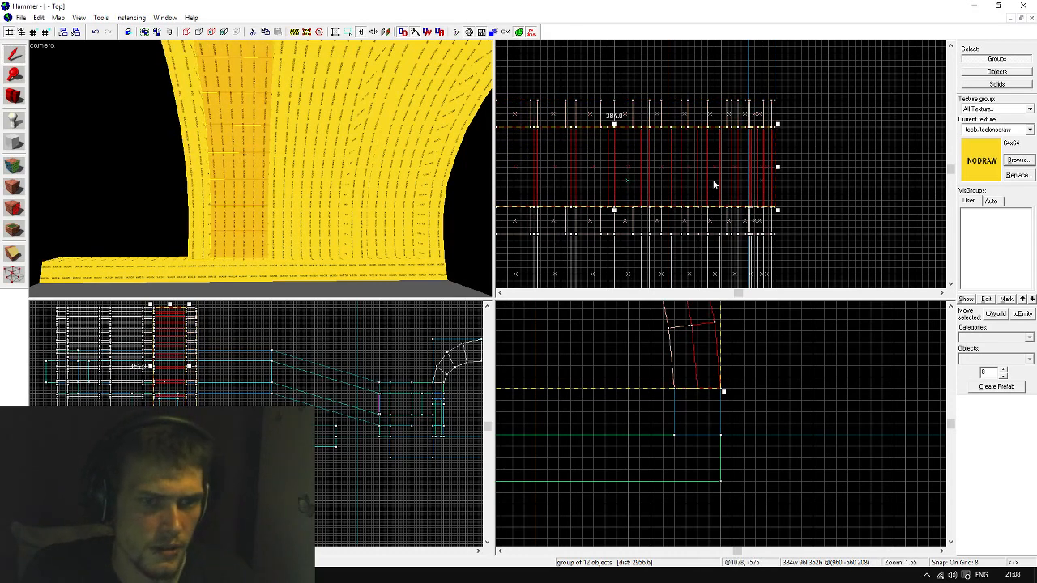
{"action": "scroll", "coordinate": [714, 185], "scroll_direction": "down", "scroll_amount": 2}
{"action": "left_click_drag", "start_coordinate": [725, 224], "coordinate": [724, 145]}
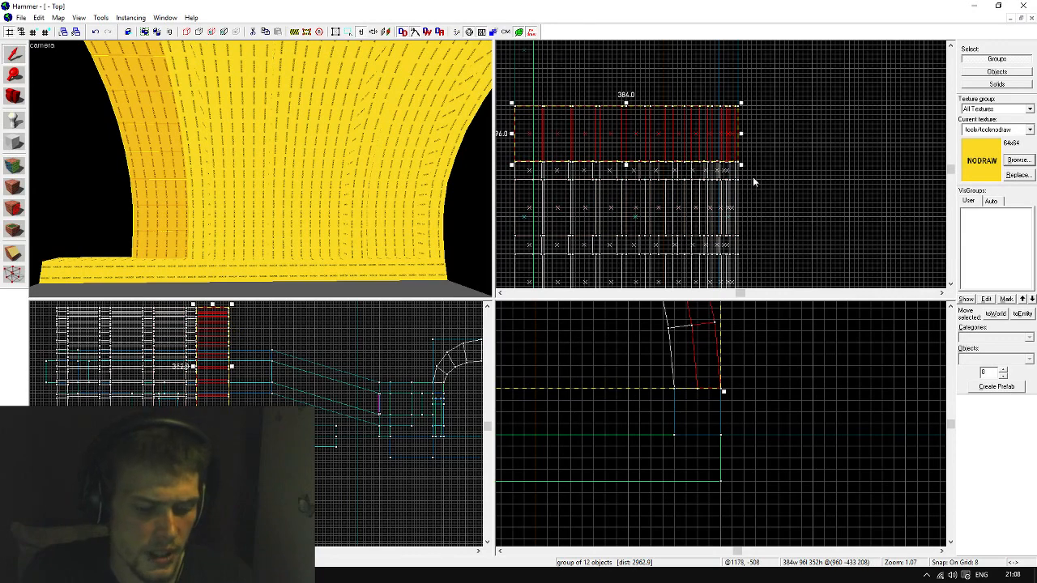
Add a fifth rib and fifth thin panel by copying the fourth ones to the ceiling's open end, and clear the selection
{"action": "left_click", "coordinate": [208, 164]}
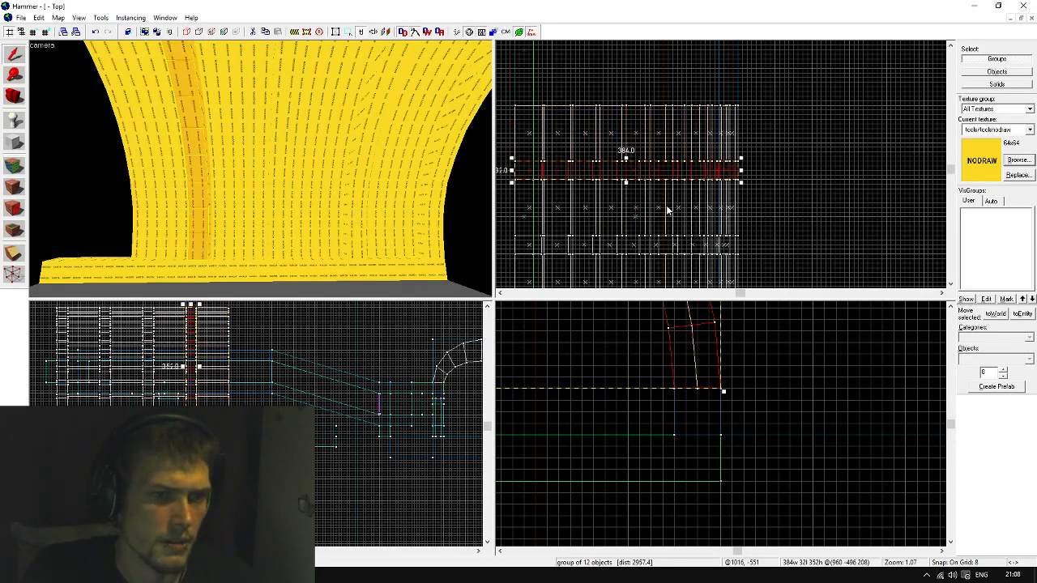
{"action": "scroll", "coordinate": [646, 146], "scroll_direction": "up", "scroll_amount": 2}
{"action": "left_click_drag", "start_coordinate": [790, 256], "coordinate": [789, 146]}
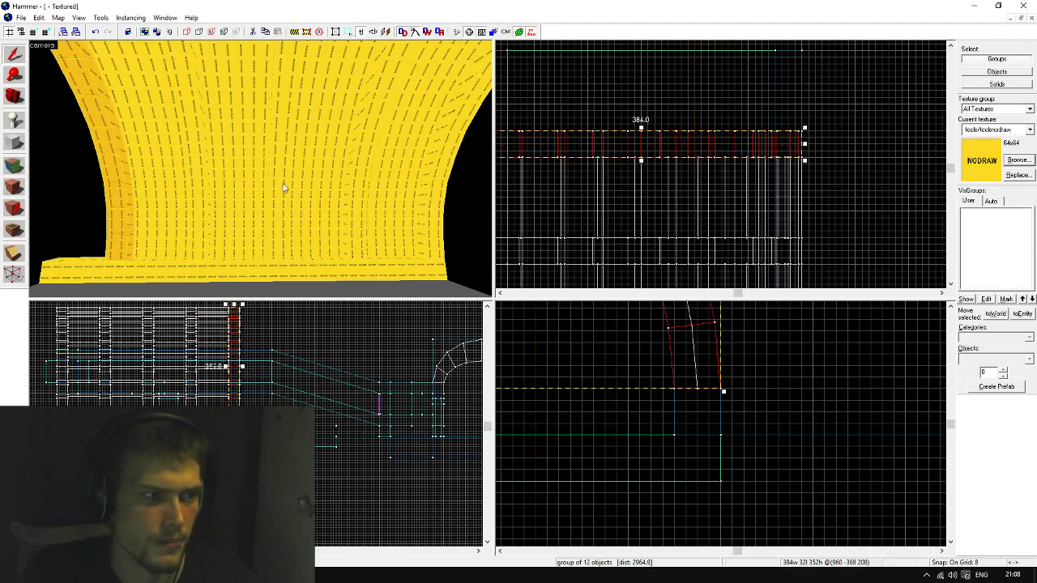
{"action": "left_click", "coordinate": [155, 191]}
{"action": "left_click_drag", "start_coordinate": [773, 206], "coordinate": [775, 98]}
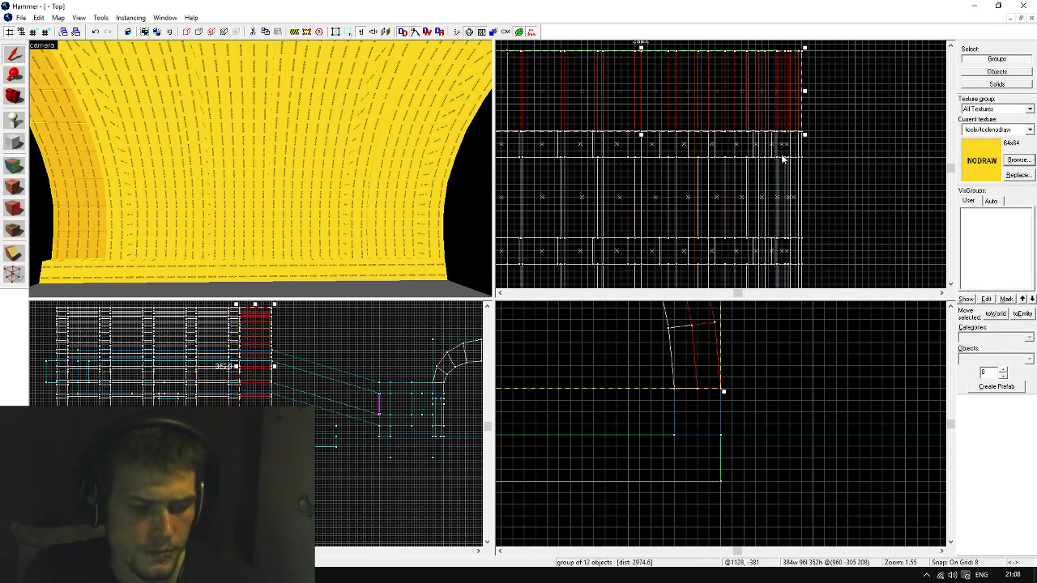
{"action": "scroll", "coordinate": [782, 158], "scroll_direction": "up", "scroll_amount": 3}
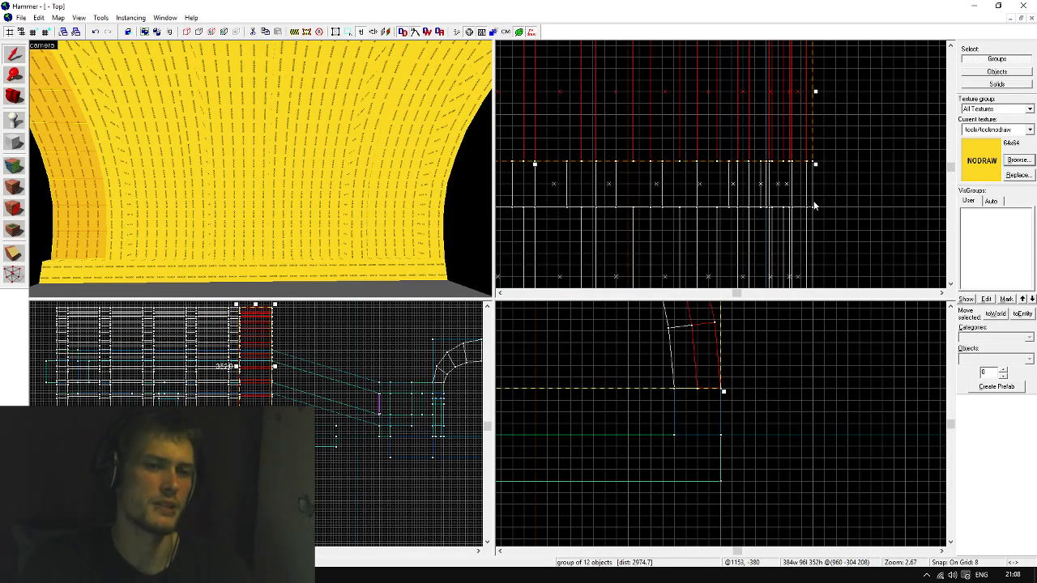
{"action": "left_click", "coordinate": [851, 194]}
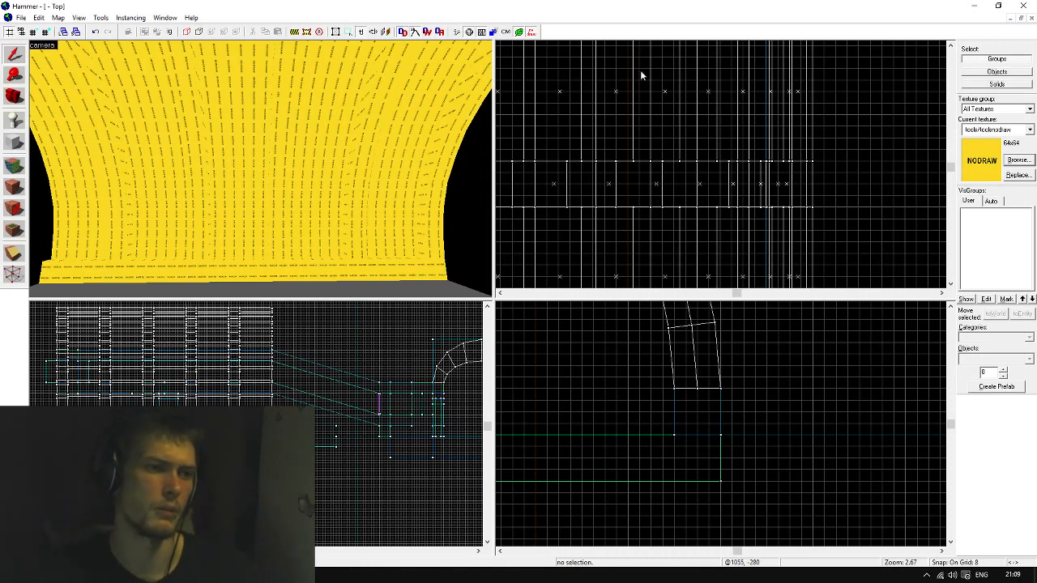
Select the lower floor brush between the low nodraw walls beneath the curved ceiling in the 3D view
{"action": "key", "text": "z"}
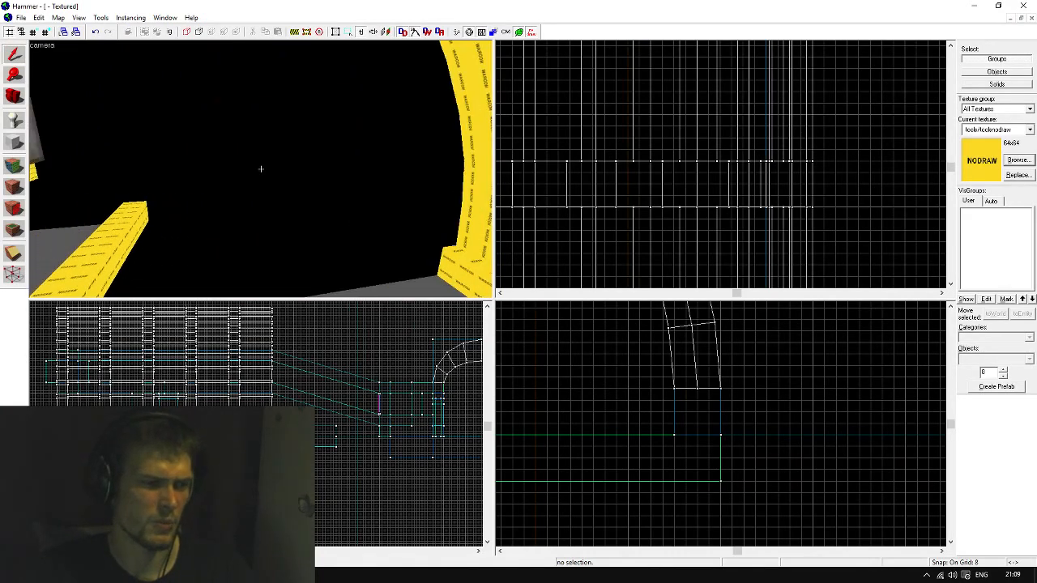
{"action": "key", "text": "z"}
{"action": "left_click", "coordinate": [284, 221]}
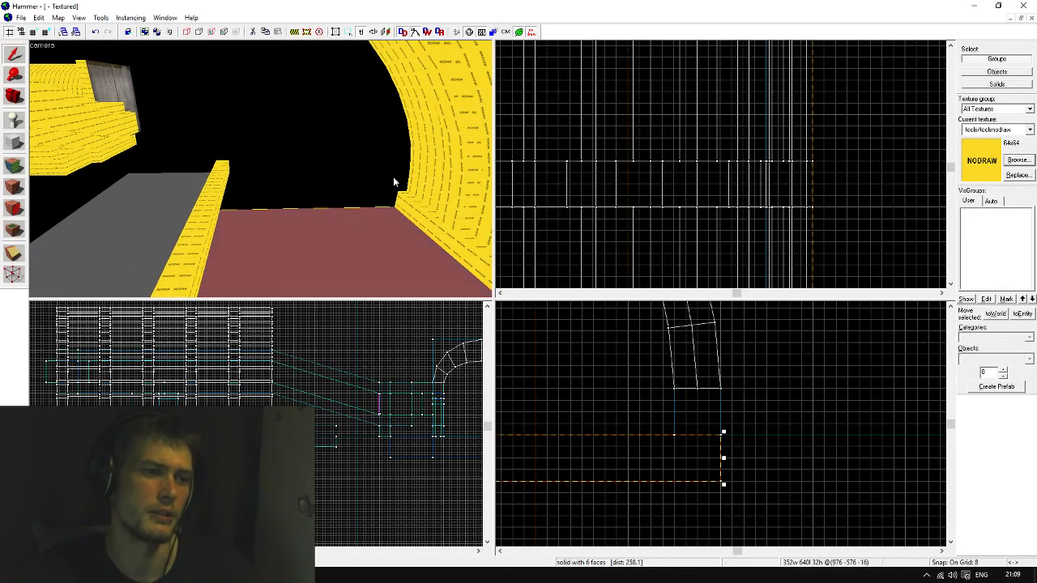
Copy the 32-unit-thick arch rib group to the tunnel's end, flush against the last arch section at Y -240
{"action": "left_click", "coordinate": [457, 192]}
{"action": "scroll", "coordinate": [778, 227], "scroll_direction": "down", "scroll_amount": 3}
{"action": "scroll", "coordinate": [790, 180], "scroll_direction": "up", "scroll_amount": 3}
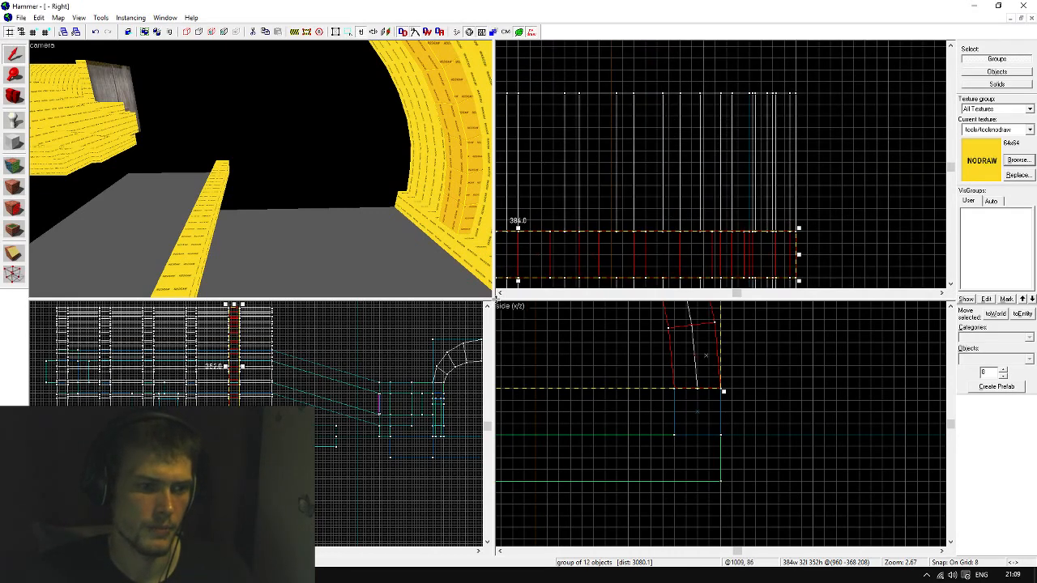
{"action": "key", "text": "shift+z"}
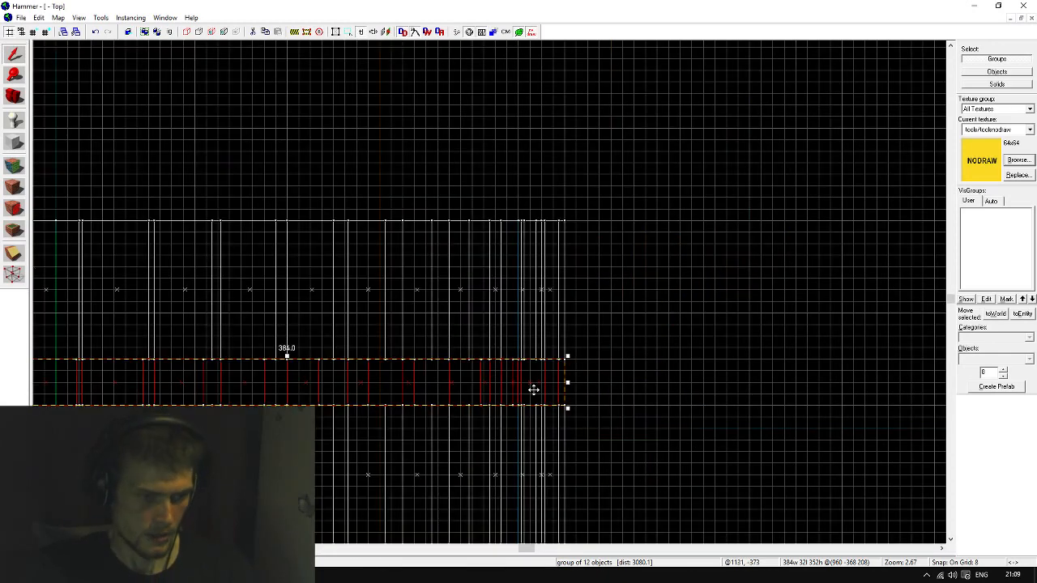
{"action": "left_click_drag", "start_coordinate": [534, 390], "coordinate": [537, 204]}
{"action": "scroll", "coordinate": [554, 230], "scroll_direction": "up", "scroll_amount": 5}
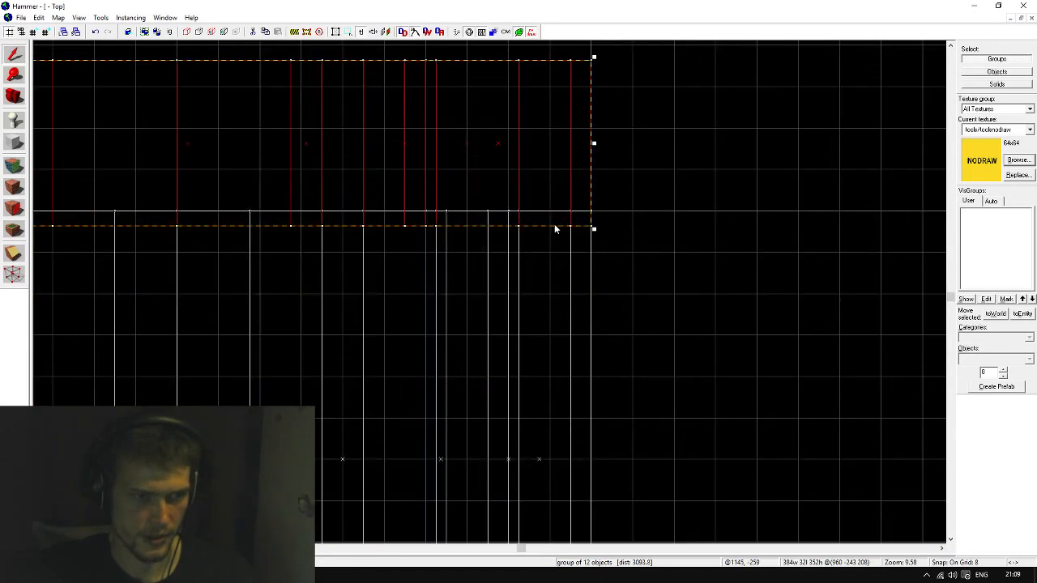
{"action": "scroll", "coordinate": [555, 226], "scroll_direction": "up", "scroll_amount": 6}
{"action": "scroll", "coordinate": [722, 272], "scroll_direction": "down", "scroll_amount": 7}
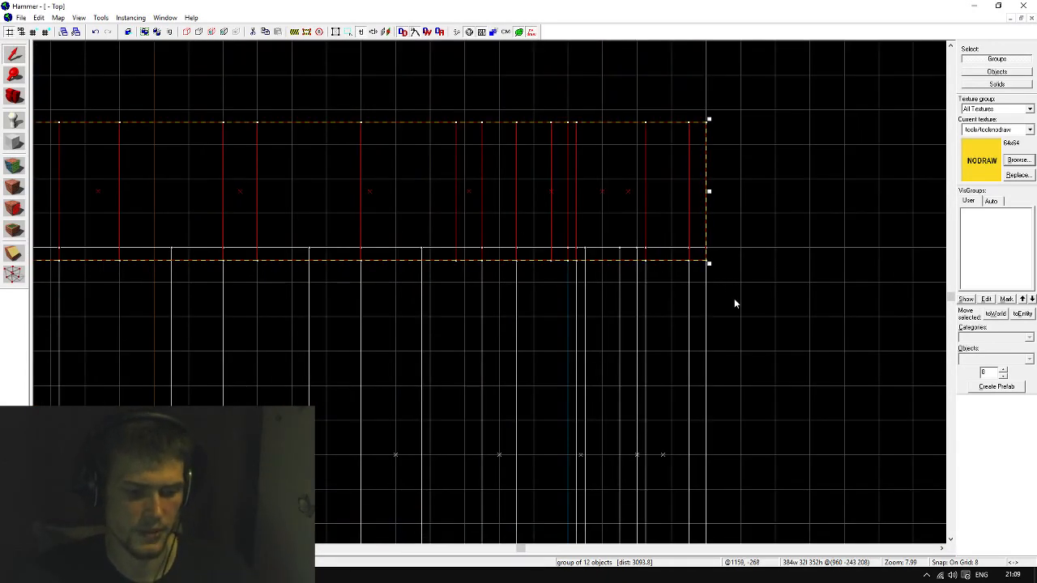
{"action": "scroll", "coordinate": [734, 301], "scroll_direction": "down", "scroll_amount": 5}
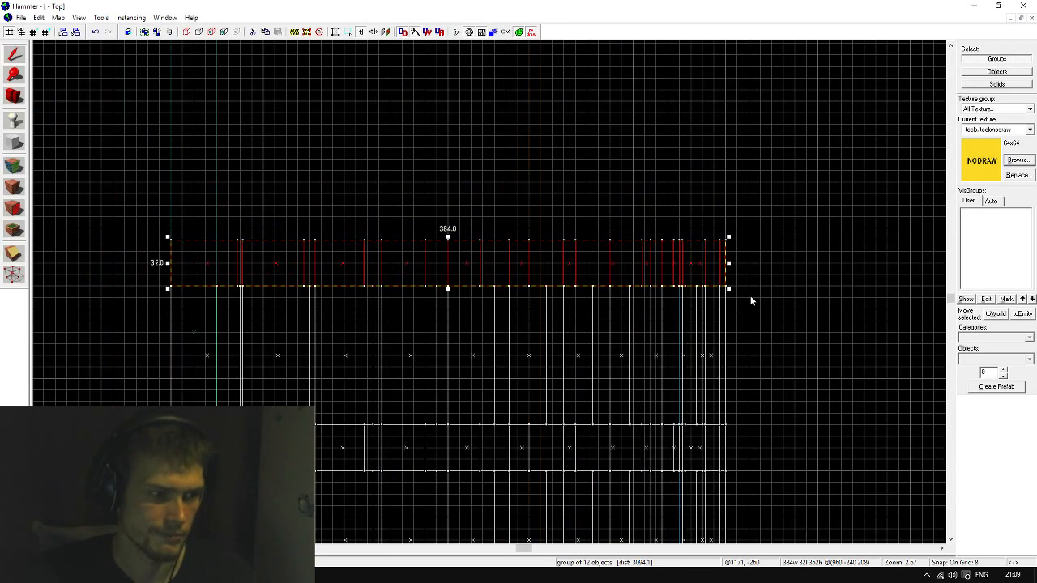
{"action": "key", "text": "shift+z"}
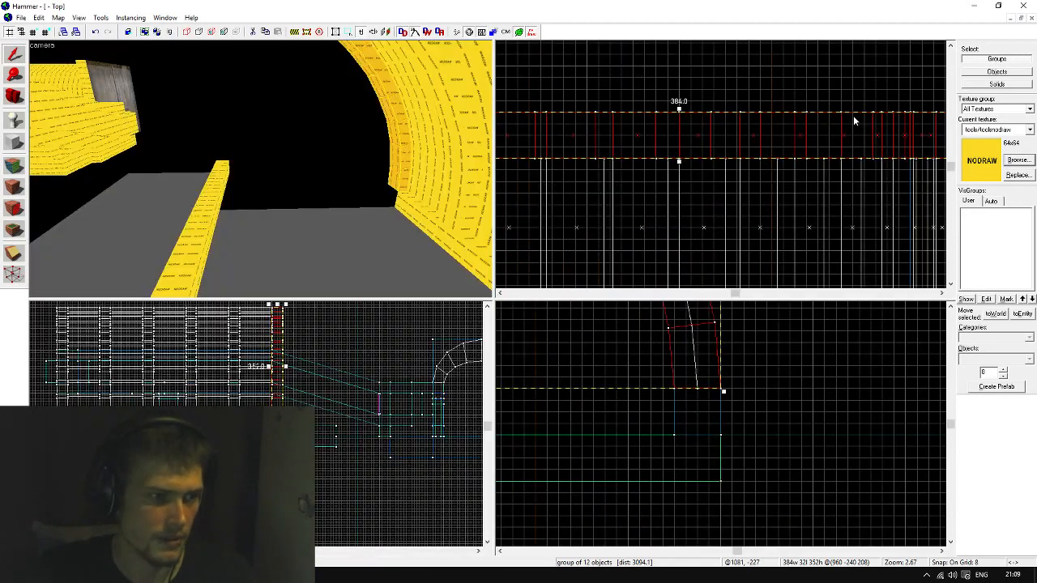
Lengthen the 32 by 32 base wall beneath the arches to about 671 units, flush with the copied end rib
{"action": "key", "text": "z"}
{"action": "key", "text": "w"}
{"action": "key", "text": "z"}
{"action": "left_click", "coordinate": [277, 165]}
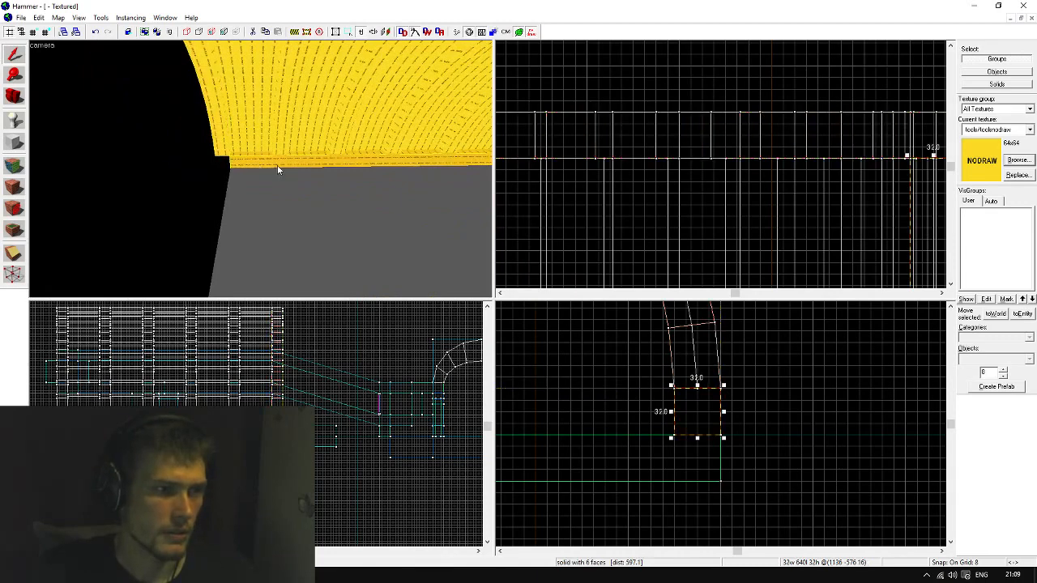
{"action": "scroll", "coordinate": [604, 173], "scroll_direction": "down", "scroll_amount": 5}
{"action": "scroll", "coordinate": [729, 168], "scroll_direction": "up", "scroll_amount": 4}
{"action": "left_click_drag", "start_coordinate": [701, 168], "coordinate": [699, 124]}
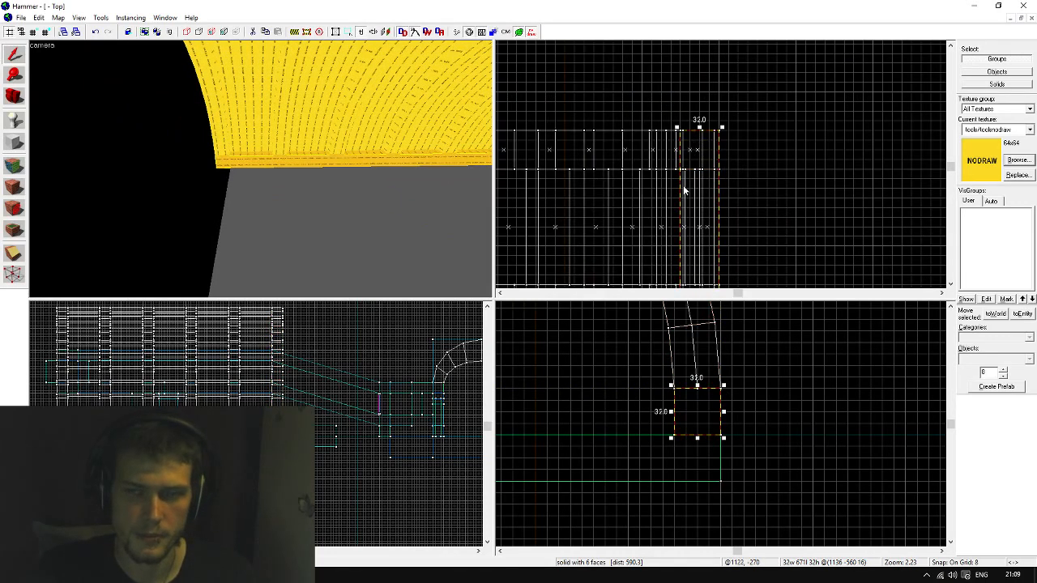
Lengthen the 352-unit-wide floor brush to about 671 units so it ends flush with the copied rib
{"action": "left_click", "coordinate": [329, 246]}
{"action": "scroll", "coordinate": [693, 192], "scroll_direction": "down", "scroll_amount": 5}
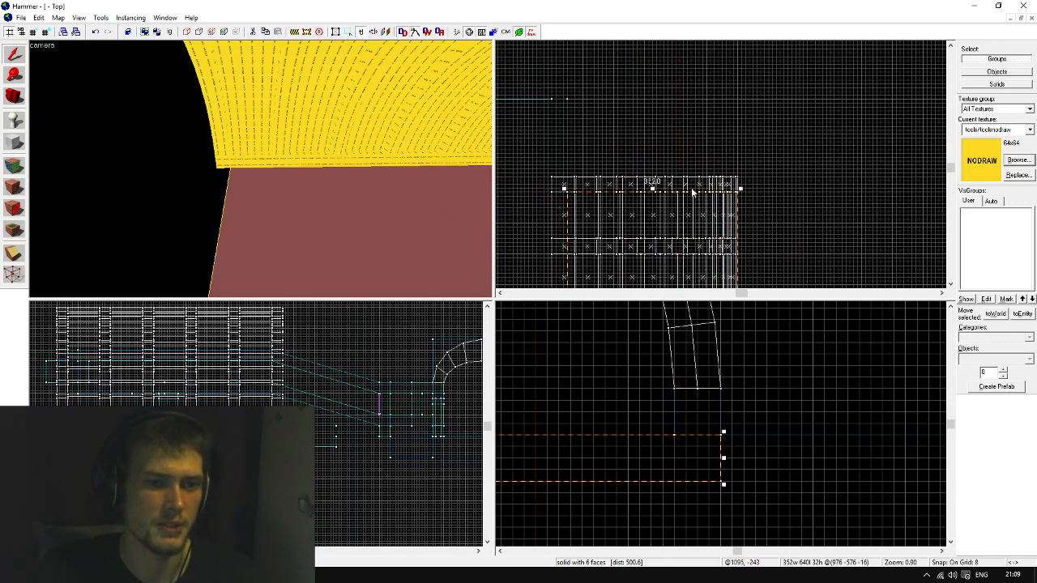
{"action": "scroll", "coordinate": [693, 192], "scroll_direction": "up", "scroll_amount": 5}
{"action": "left_click_drag", "start_coordinate": [794, 195], "coordinate": [794, 158]}
Inspect the extended tunnel from inside and examine the arch's cross-section near its open upper end
{"action": "key", "text": "z"}
{"action": "key", "text": "s"}
{"action": "key", "text": "d"}
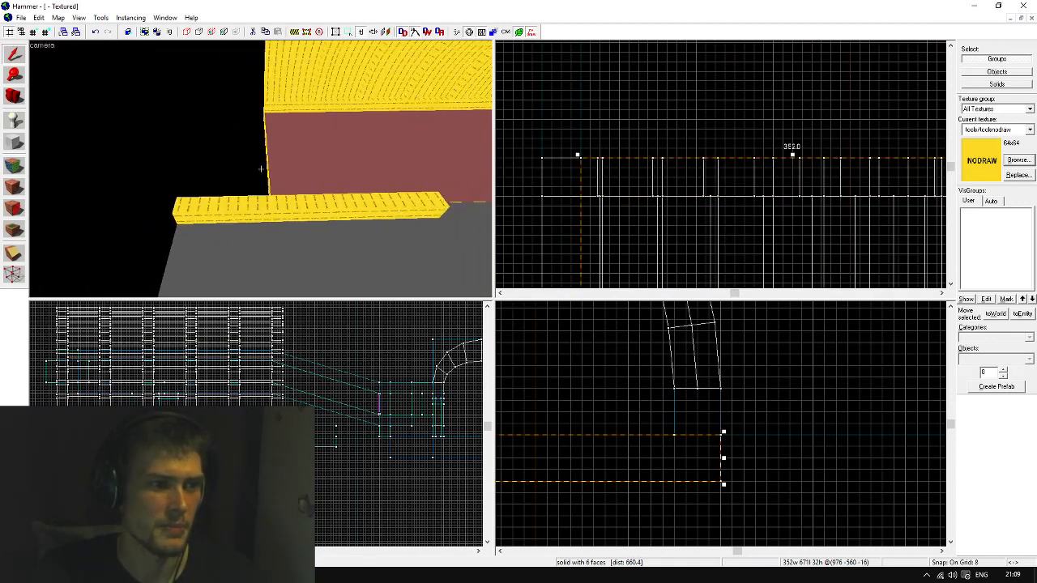
{"action": "key", "text": "w"}
{"action": "key", "text": "a"}
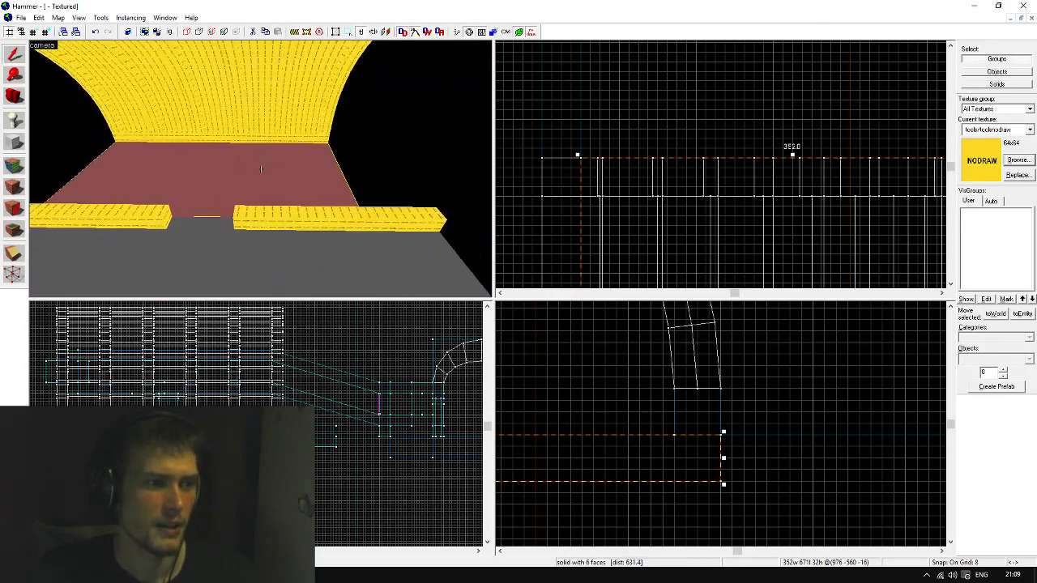
{"action": "key", "text": "w"}
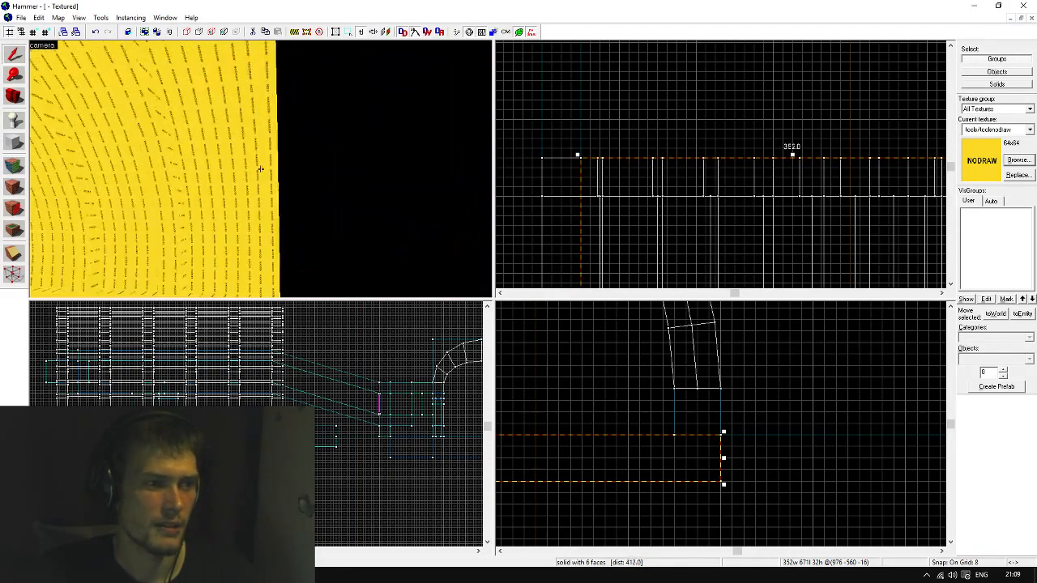
{"action": "scroll", "coordinate": [706, 456], "scroll_direction": "down", "scroll_amount": 10}
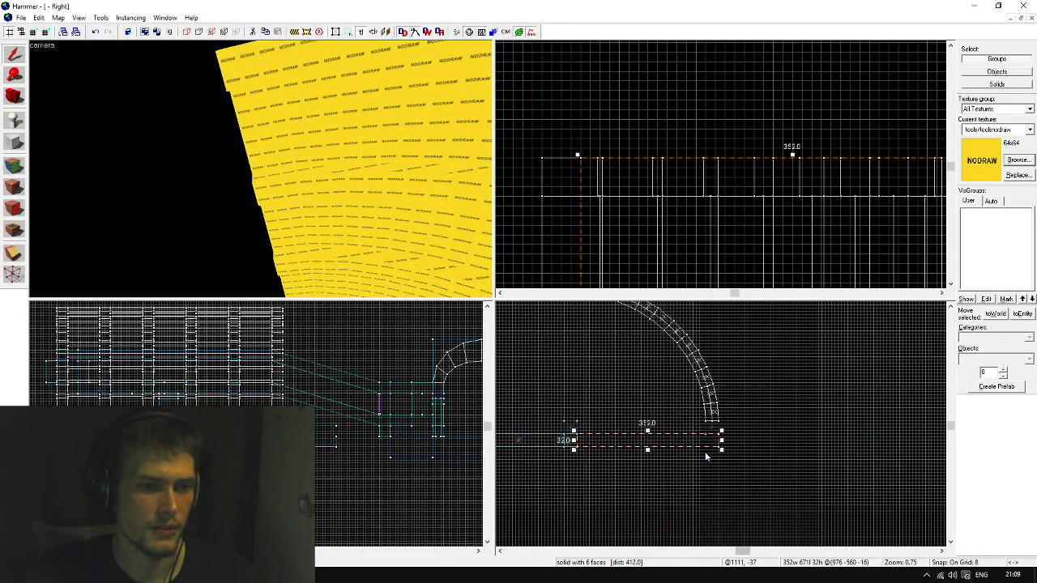
{"action": "scroll", "coordinate": [646, 379], "scroll_direction": "up", "scroll_amount": 11}
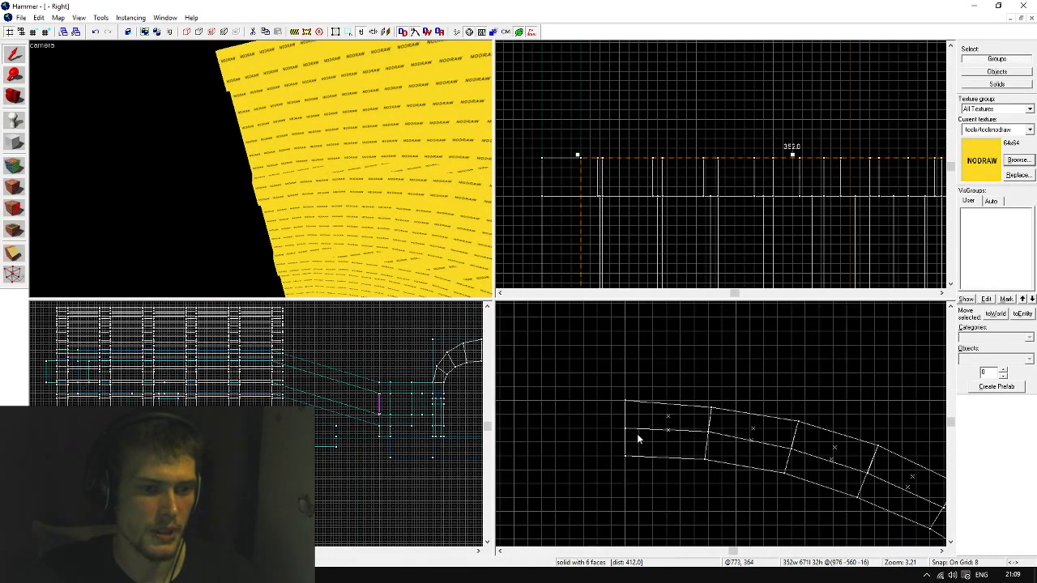
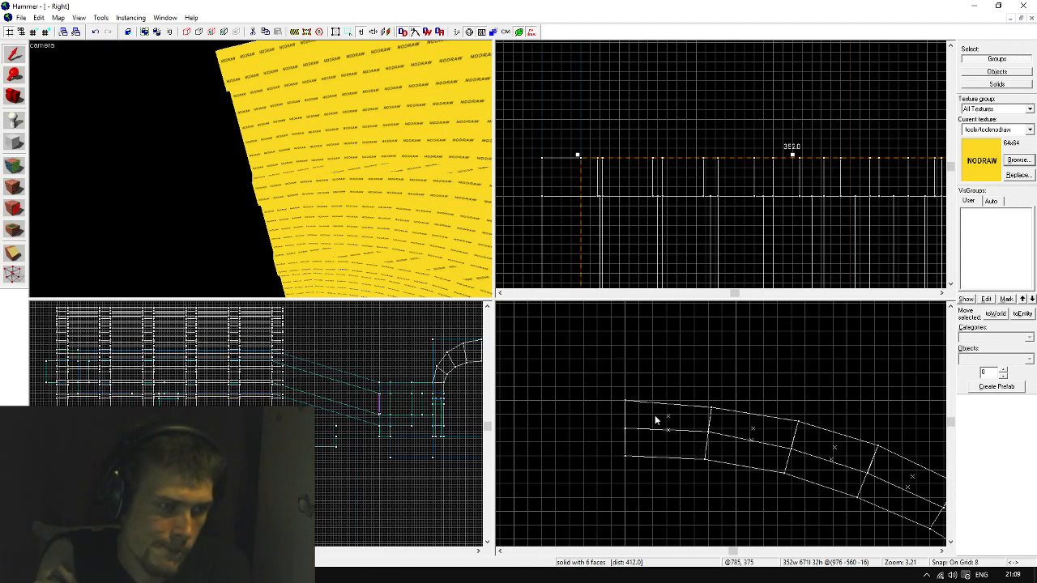
{"action": "left_click", "coordinate": [538, 234]}
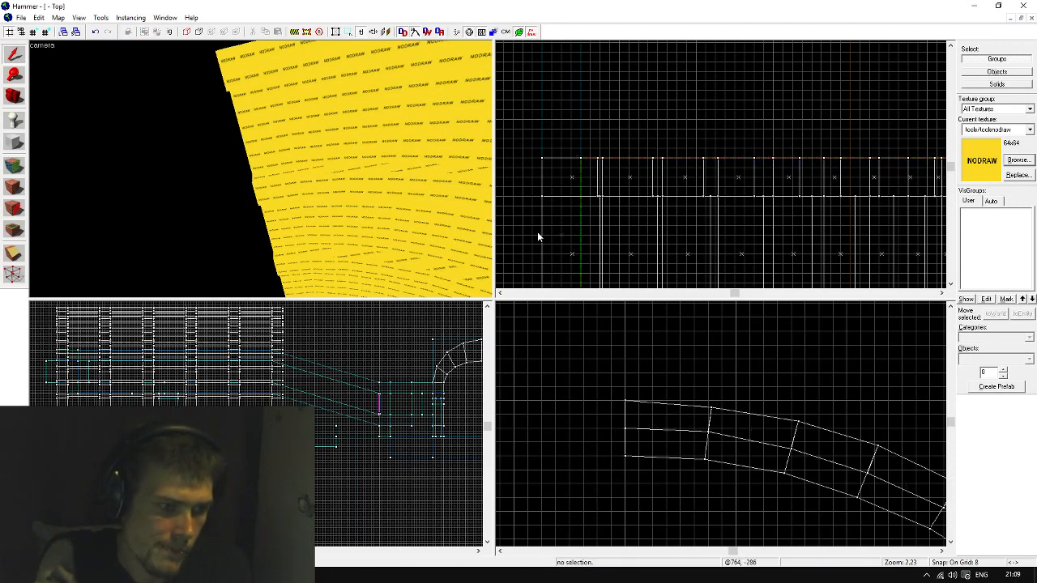
{"action": "scroll", "coordinate": [661, 398], "scroll_direction": "down", "scroll_amount": 6}
{"action": "scroll", "coordinate": [661, 481], "scroll_direction": "up", "scroll_amount": 1}
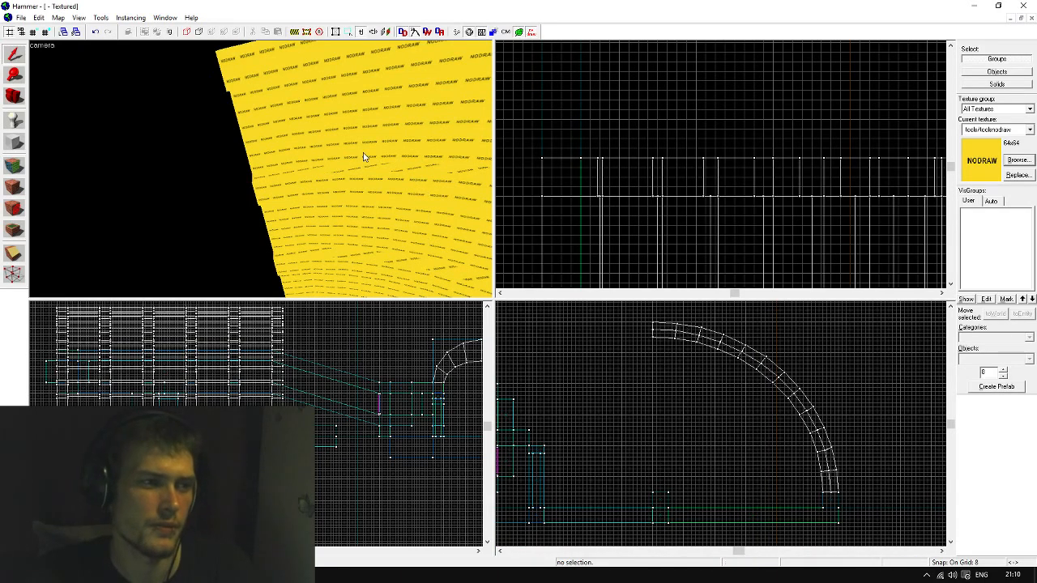
{"action": "key", "text": "shift+b"}
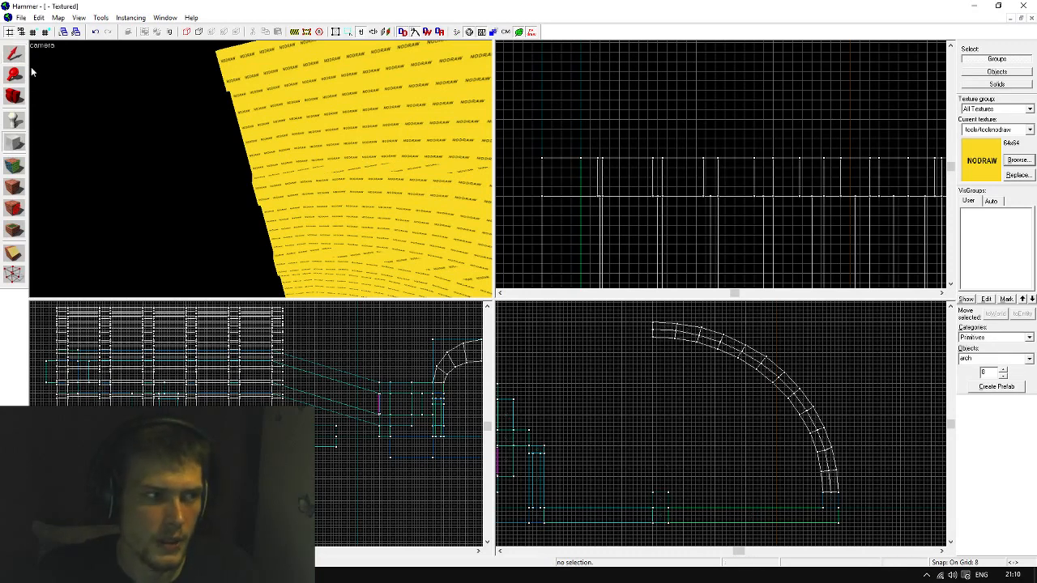
{"action": "left_click", "coordinate": [13, 53]}
Copy the 32 by 384 by 32 center divider block up to the arch's upper end, at height 368
{"action": "key", "text": "z"}
{"action": "left_click", "coordinate": [261, 227]}
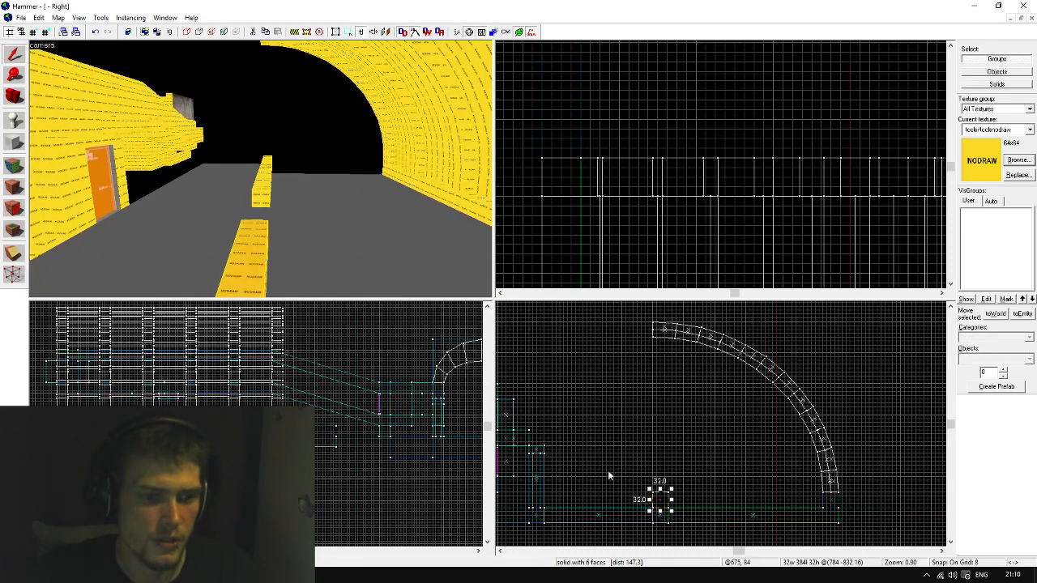
{"action": "scroll", "coordinate": [641, 473], "scroll_direction": "up", "scroll_amount": 2}
{"action": "scroll", "coordinate": [683, 524], "scroll_direction": "down", "scroll_amount": 1}
{"action": "left_click_drag", "start_coordinate": [675, 514], "coordinate": [677, 341]}
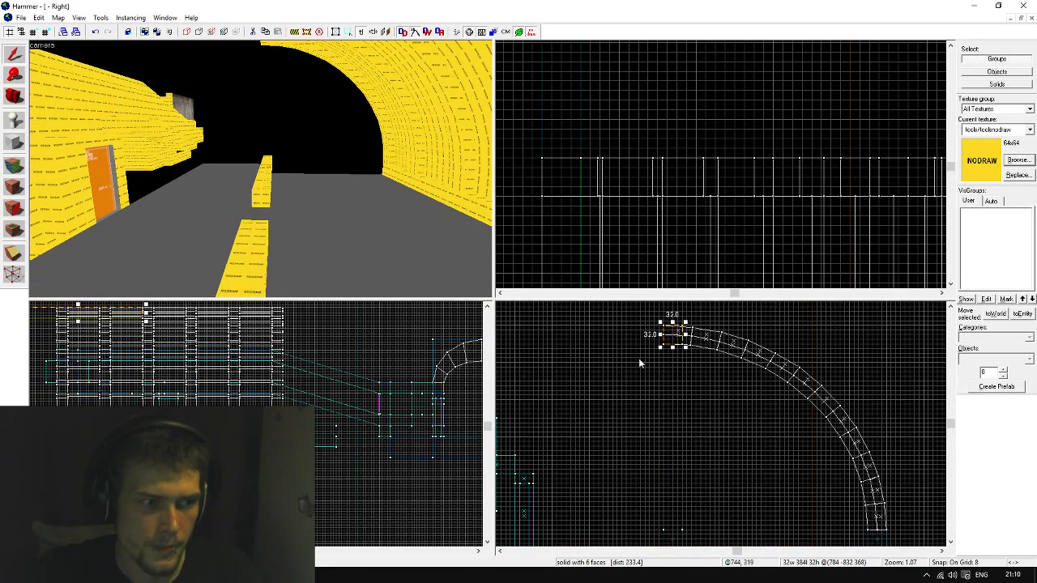
Align the copied ceiling beam with the tunnel's near end and stretch it to 672 units, spanning all arch sections
{"action": "key", "text": "z"}
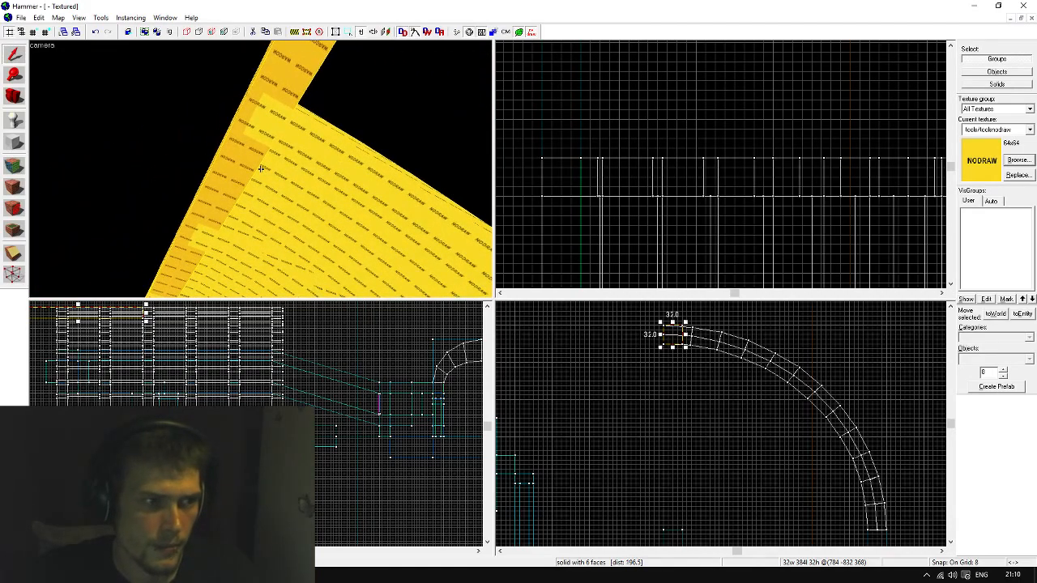
{"action": "key", "text": "z"}
{"action": "scroll", "coordinate": [686, 134], "scroll_direction": "down", "scroll_amount": 5}
{"action": "scroll", "coordinate": [669, 280], "scroll_direction": "up", "scroll_amount": 8}
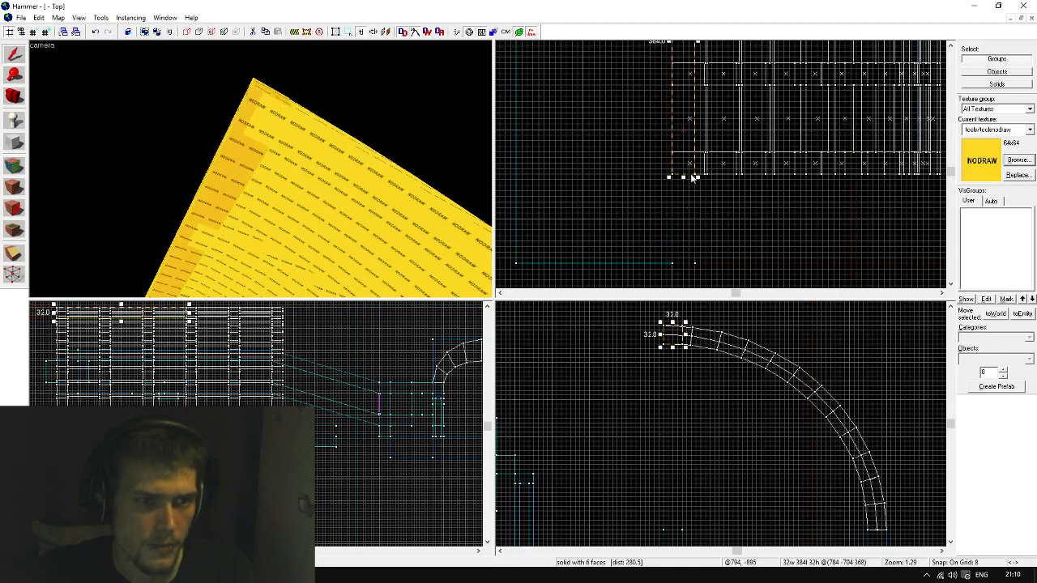
{"action": "scroll", "coordinate": [685, 171], "scroll_direction": "down", "scroll_amount": 9}
{"action": "scroll", "coordinate": [695, 215], "scroll_direction": "up", "scroll_amount": 8}
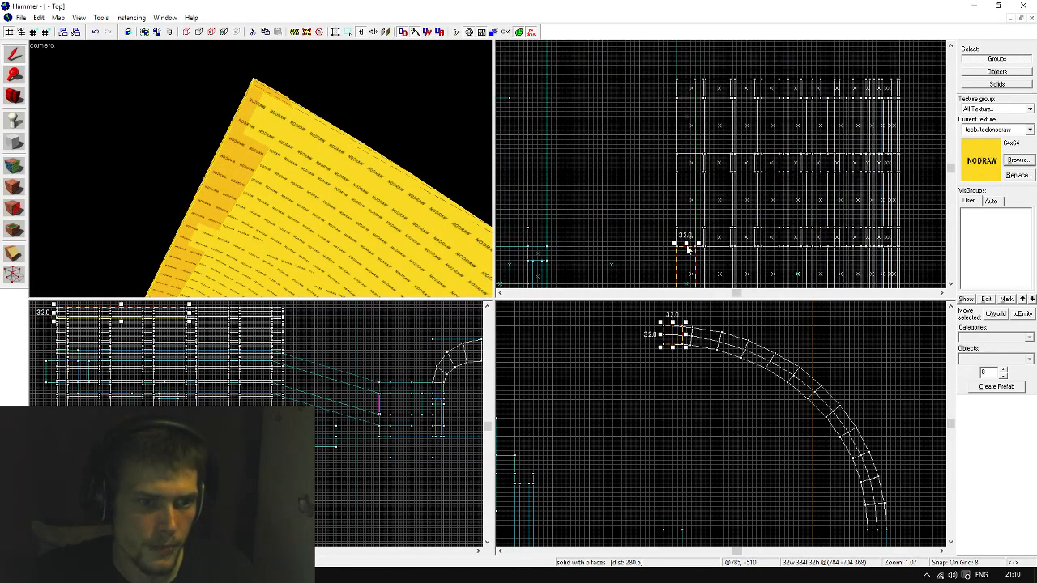
{"action": "left_click_drag", "start_coordinate": [686, 245], "coordinate": [697, 79]}
{"action": "left_click", "coordinate": [628, 130]}
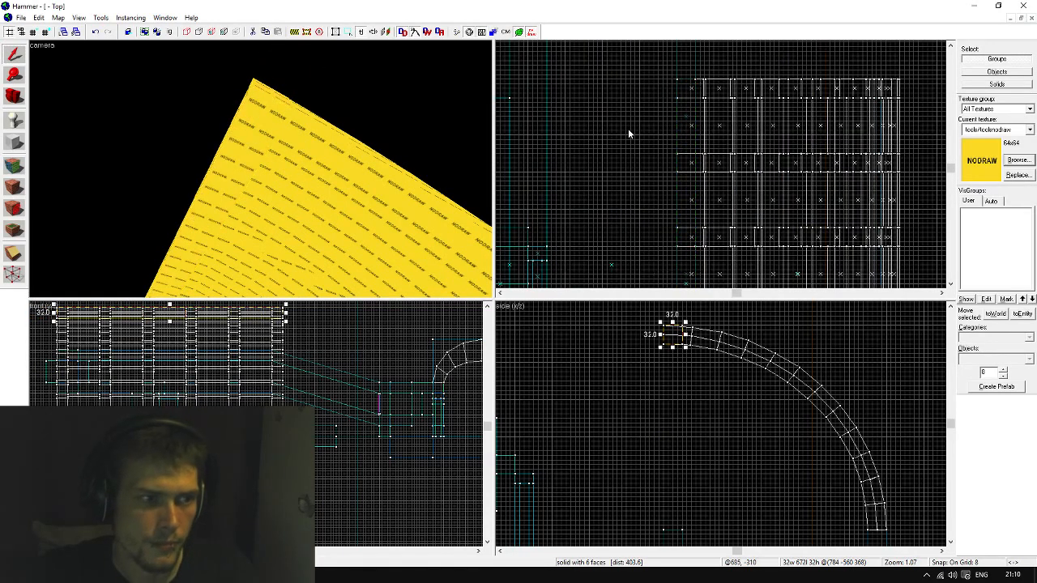
Apply the dev/dev_measuregeneric01 texture at 0.25 scale to the inner face of the base wall
{"action": "key", "text": "z"}
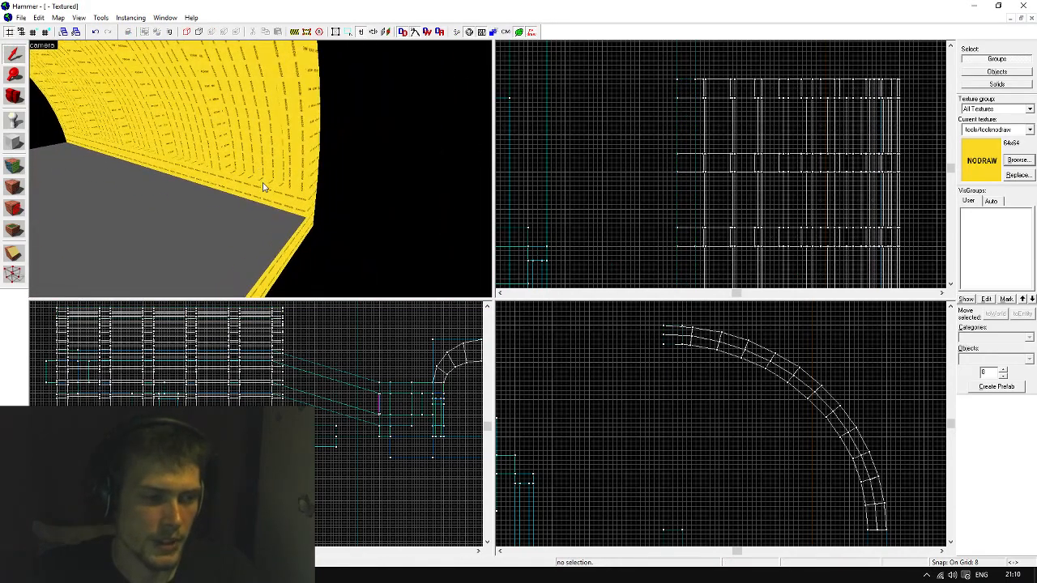
{"action": "key", "text": "z"}
{"action": "key", "text": "shift+a"}
{"action": "left_click", "coordinate": [276, 214]}
{"action": "left_click", "coordinate": [486, 325]}
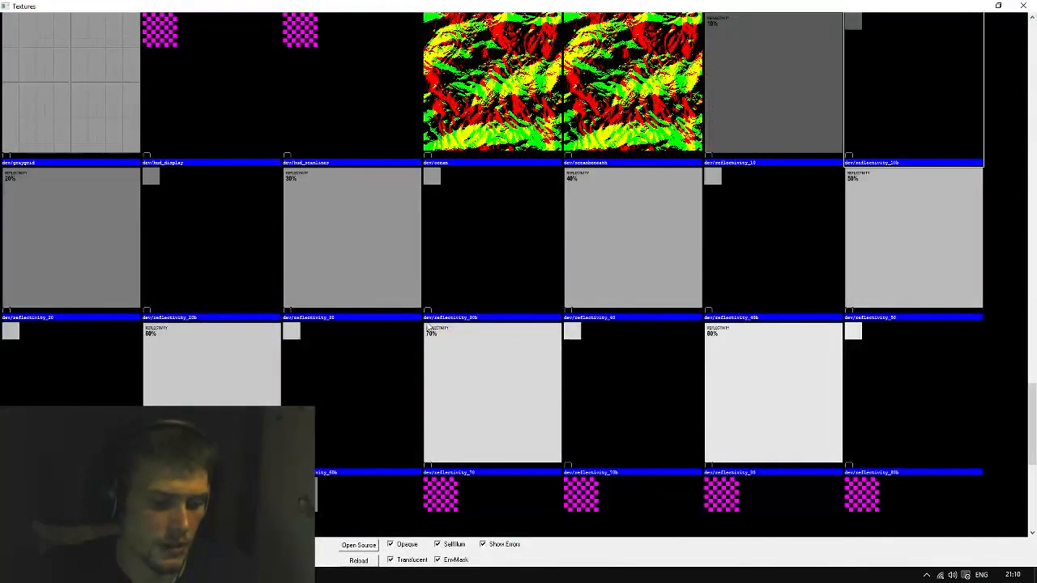
{"action": "scroll", "coordinate": [351, 315], "scroll_direction": "down", "scroll_amount": 5}
{"action": "scroll", "coordinate": [352, 315], "scroll_direction": "up", "scroll_amount": 5}
{"action": "double_click", "coordinate": [251, 225]}
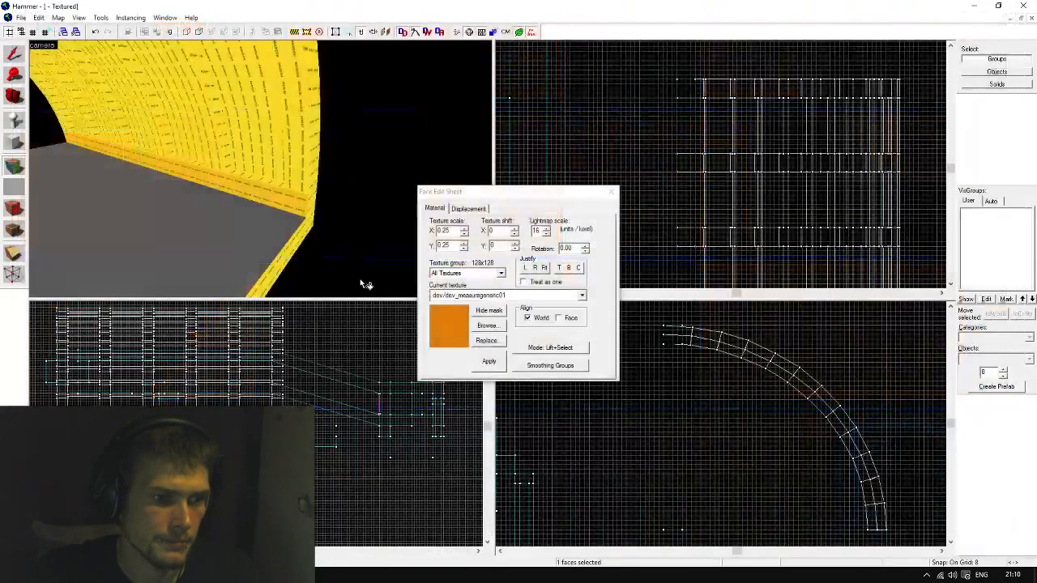
{"action": "left_click", "coordinate": [491, 362]}
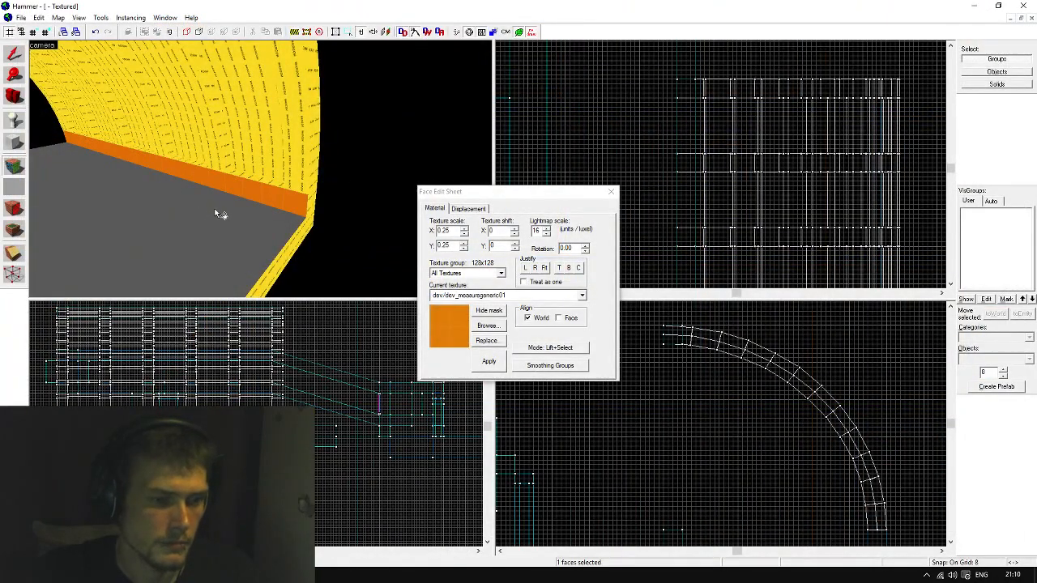
{"action": "key", "text": "z"}
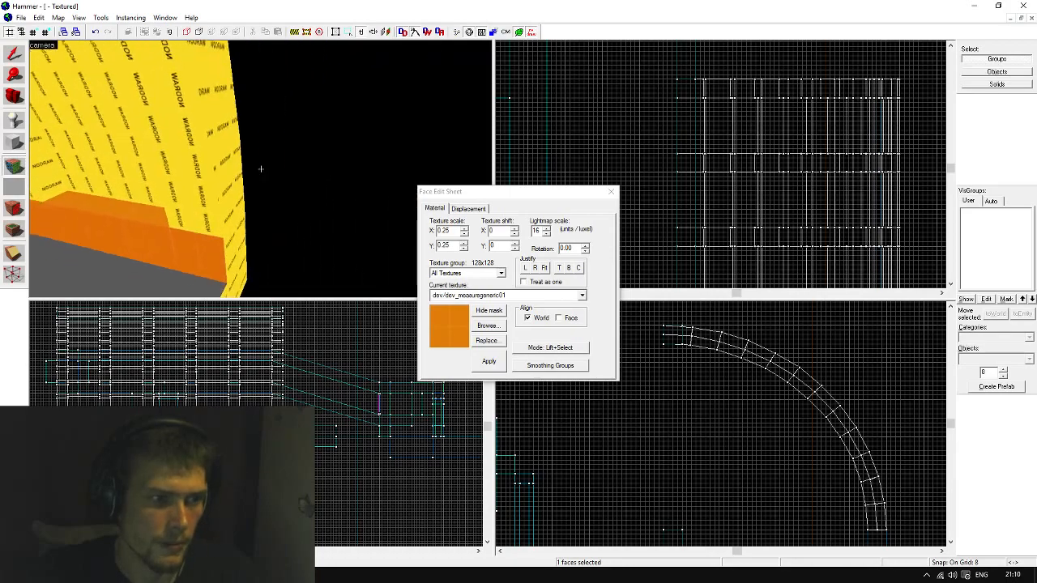
{"action": "left_click", "coordinate": [489, 326]}
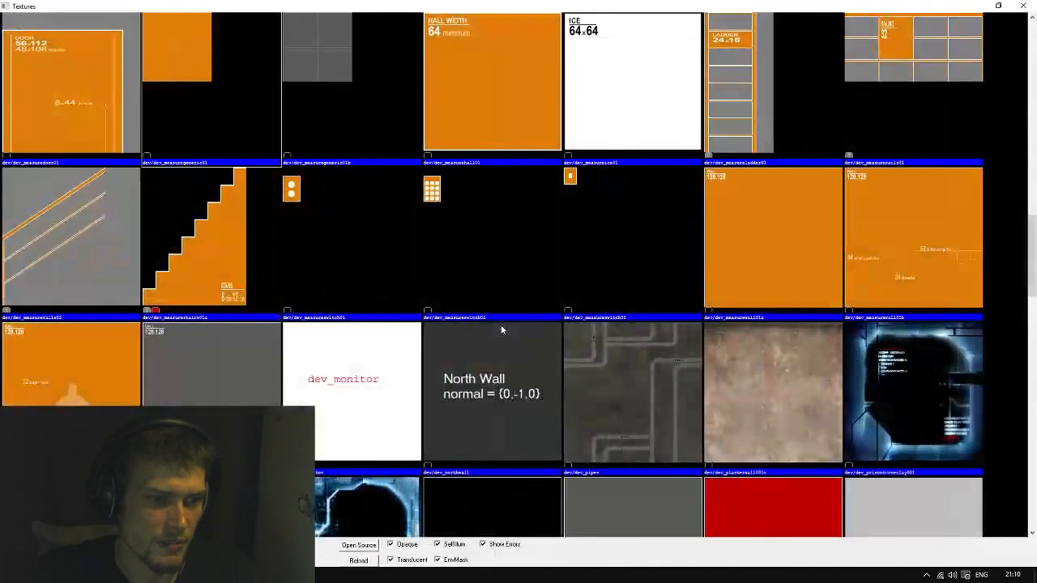
{"action": "double_click", "coordinate": [343, 83]}
Wrap dev/dev_measuregeneric01 at 0.25 scale from the base wall across every inner curved face of the near-end rib, up to the arch's top
{"action": "left_click", "coordinate": [268, 278]}
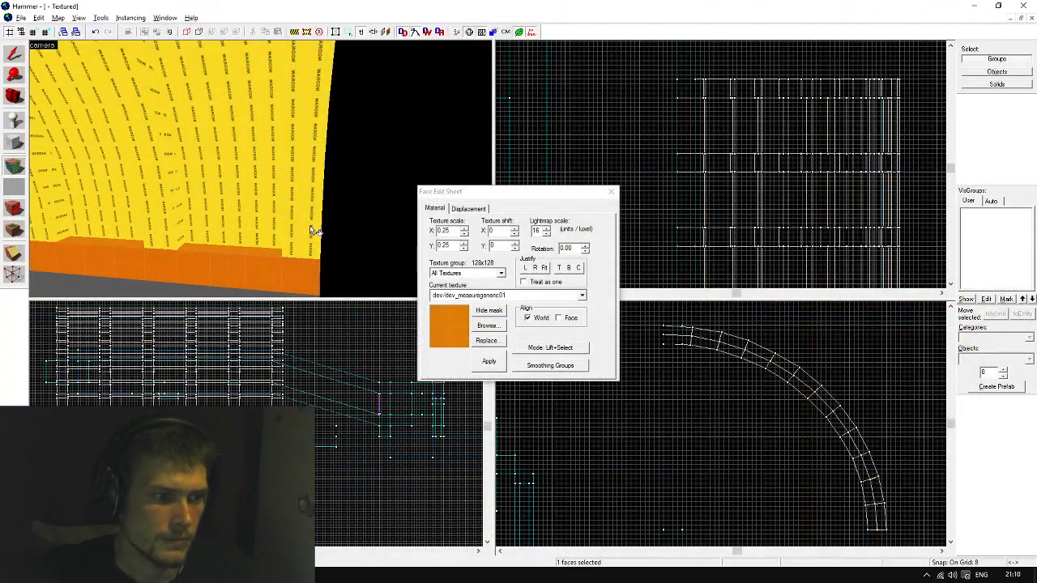
{"action": "left_click", "coordinate": [303, 223]}
{"action": "right_click", "coordinate": [299, 185], "text": "alt"}
{"action": "left_click", "coordinate": [299, 185]}
{"action": "key", "text": "z"}
{"action": "key", "text": "w"}
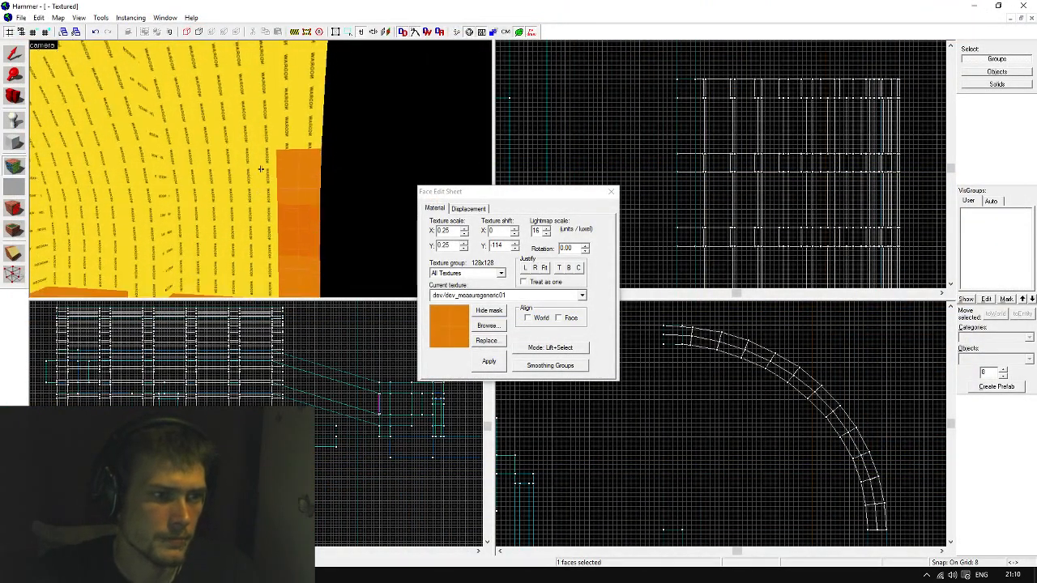
{"action": "right_click", "coordinate": [261, 168], "text": "alt"}
{"action": "left_click", "coordinate": [261, 168]}
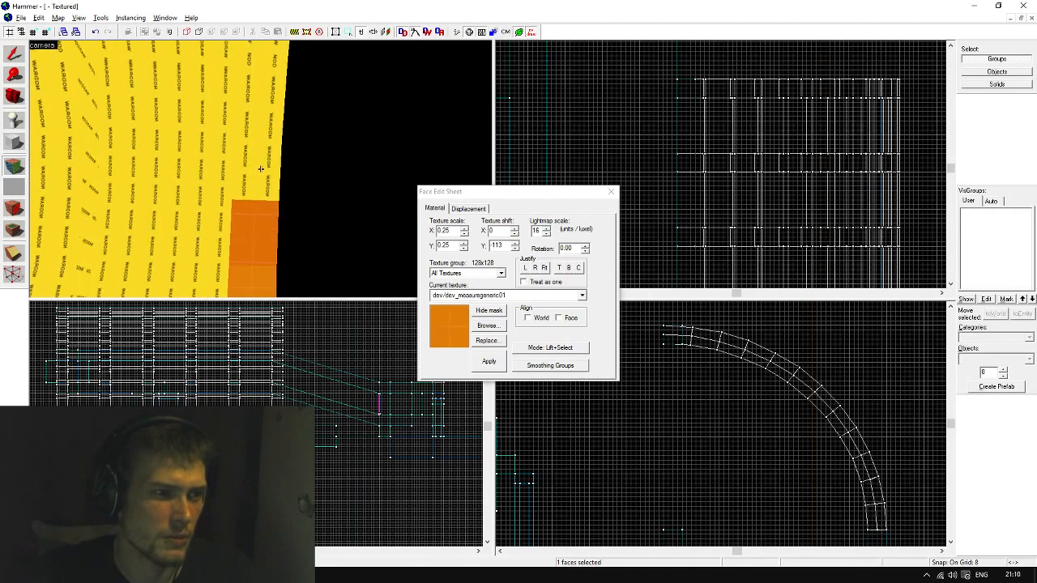
{"action": "right_click", "coordinate": [261, 169], "text": "alt"}
{"action": "left_click", "coordinate": [260, 168]}
{"action": "right_click", "coordinate": [260, 168], "text": "alt"}
{"action": "left_click", "coordinate": [261, 168]}
{"action": "right_click", "coordinate": [261, 169], "text": "alt"}
{"action": "left_click", "coordinate": [261, 169]}
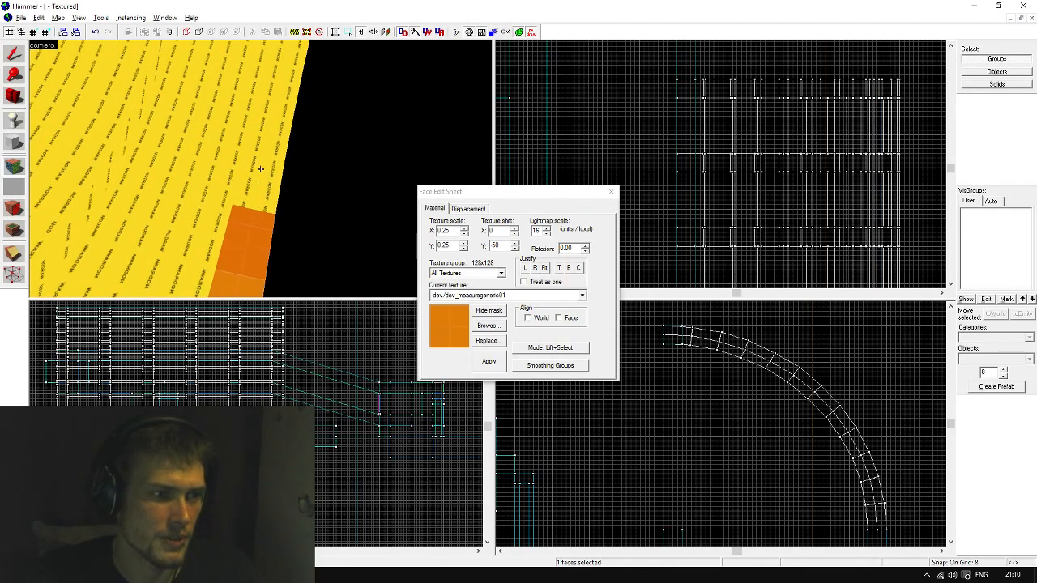
{"action": "right_click", "coordinate": [261, 169], "text": "alt"}
{"action": "left_click", "coordinate": [261, 168]}
{"action": "right_click", "coordinate": [261, 168], "text": "alt"}
{"action": "left_click", "coordinate": [261, 169]}
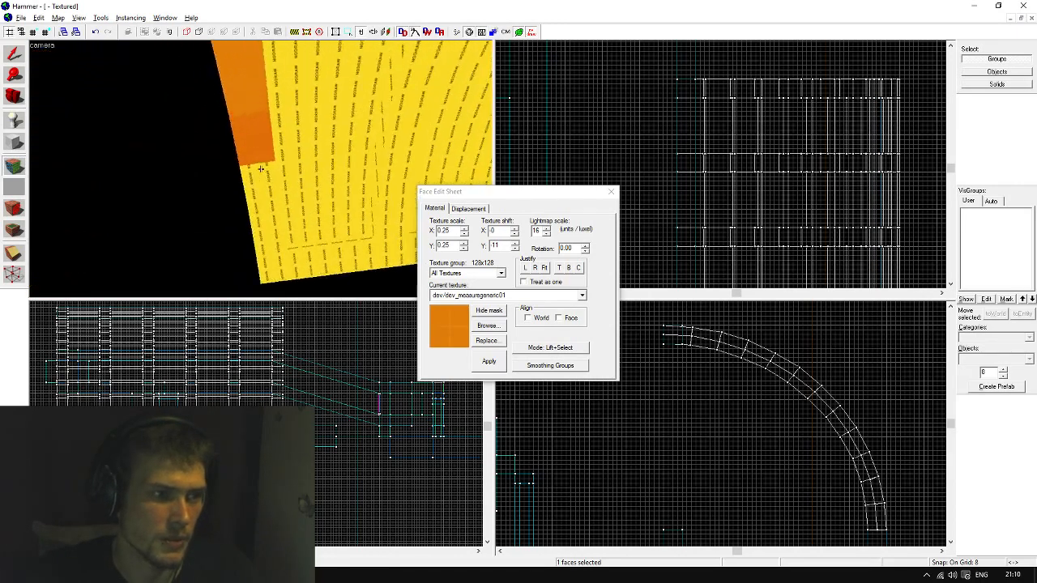
{"action": "right_click", "coordinate": [260, 169], "text": "alt"}
{"action": "left_click", "coordinate": [261, 169]}
{"action": "right_click", "coordinate": [261, 168], "text": "alt"}
{"action": "left_click", "coordinate": [261, 168]}
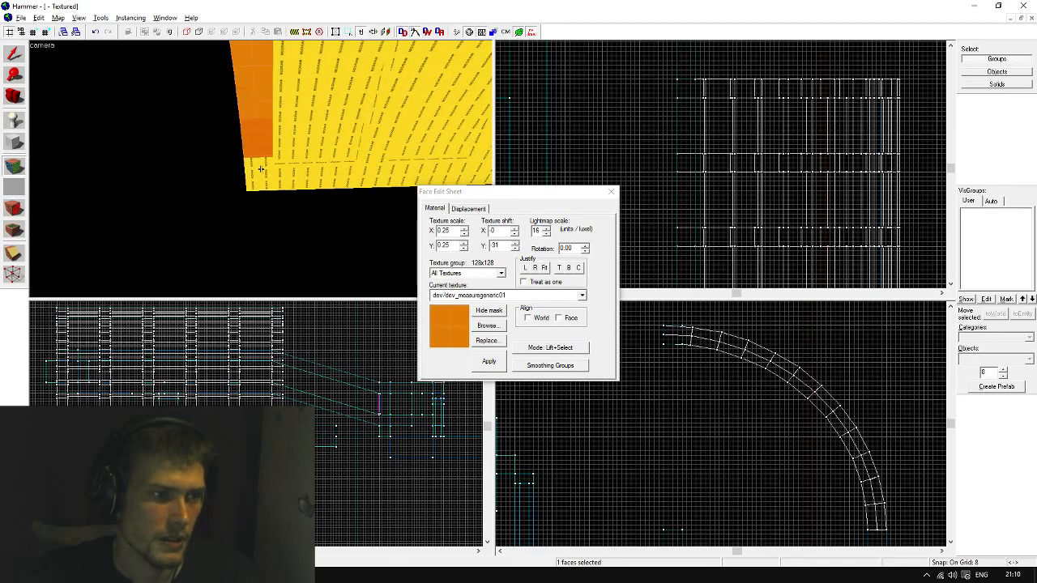
{"action": "right_click", "coordinate": [261, 168], "text": "alt"}
Apply the orange measure texture to all segments of the near rib's side that faces into the tunnel, from the top down to the base
{"action": "key", "text": "z"}
{"action": "key", "text": "z"}
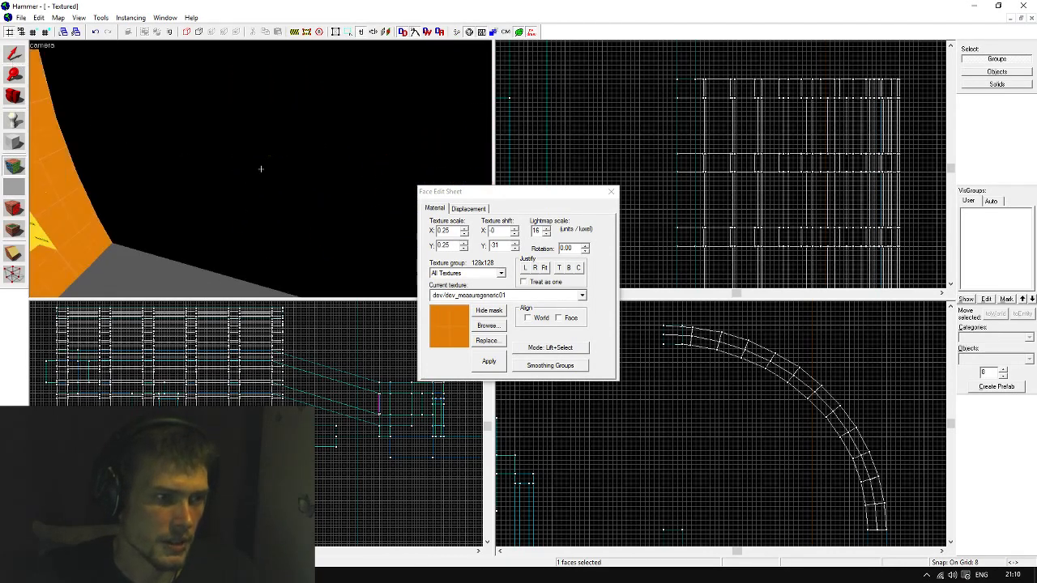
{"action": "key", "text": "w"}
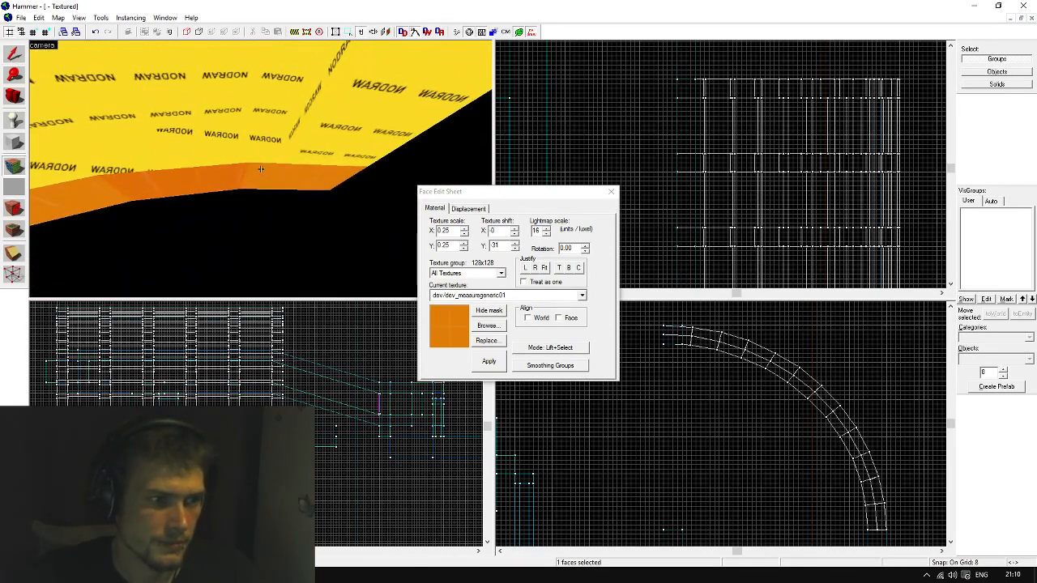
{"action": "key", "text": "z"}
{"action": "left_click", "coordinate": [285, 158]}
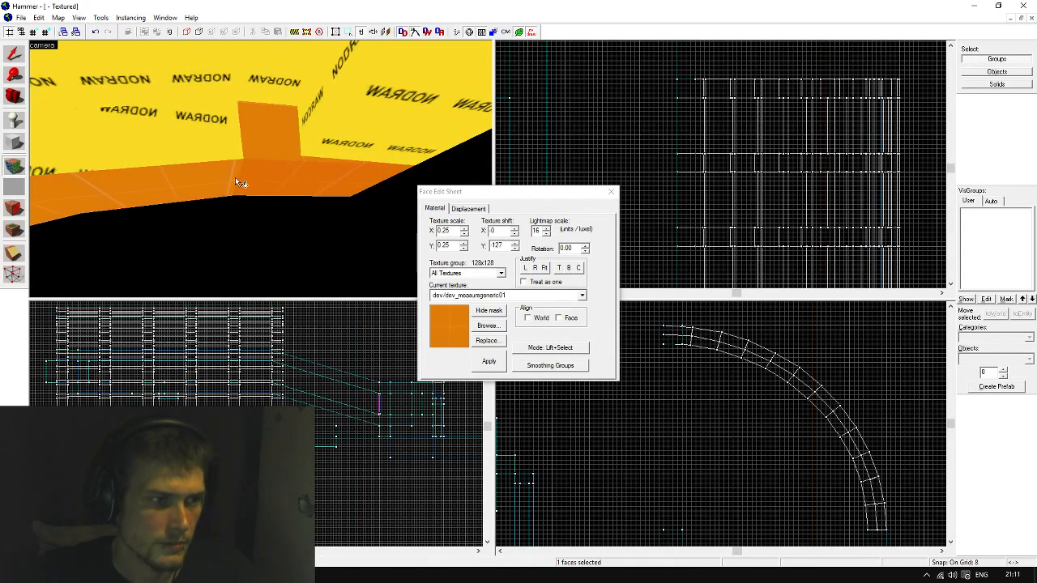
{"action": "left_click", "coordinate": [182, 150]}
{"action": "left_click", "coordinate": [261, 169]}
{"action": "key", "text": "w"}
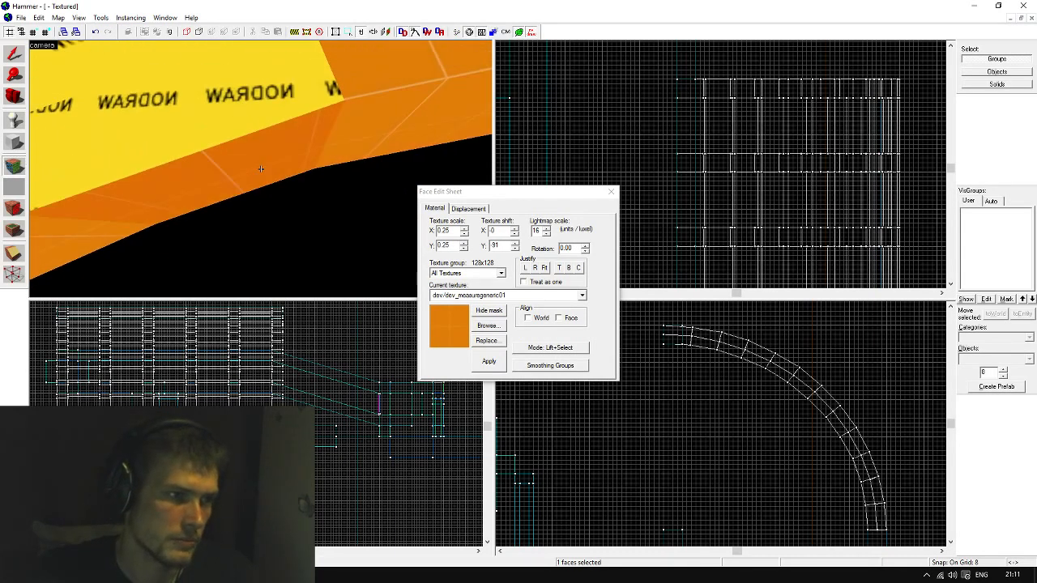
{"action": "key", "text": "s"}
{"action": "key", "text": "z"}
{"action": "left_click", "coordinate": [247, 131]}
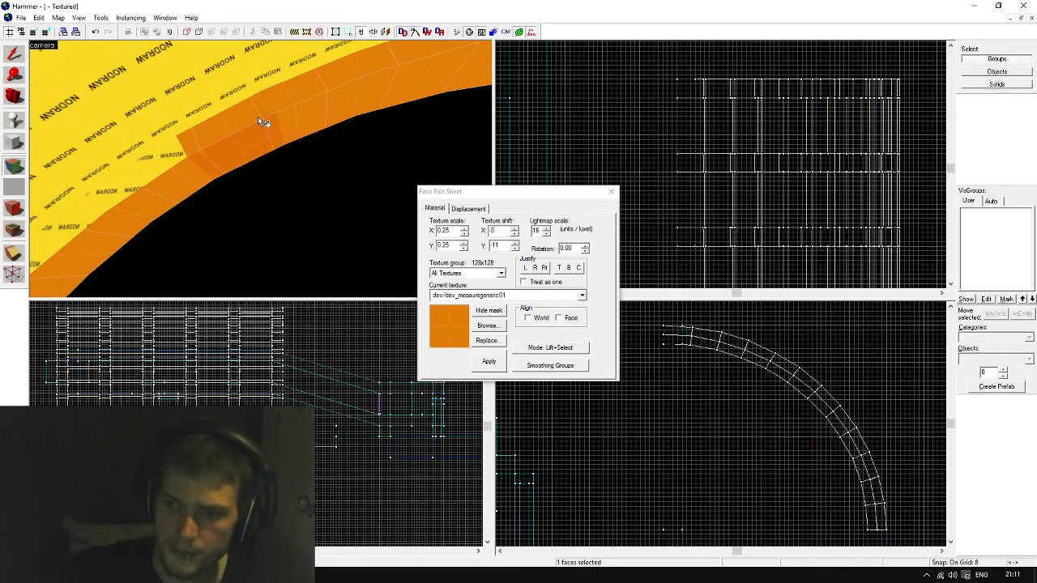
{"action": "left_click", "coordinate": [167, 197]}
{"action": "key", "text": "z"}
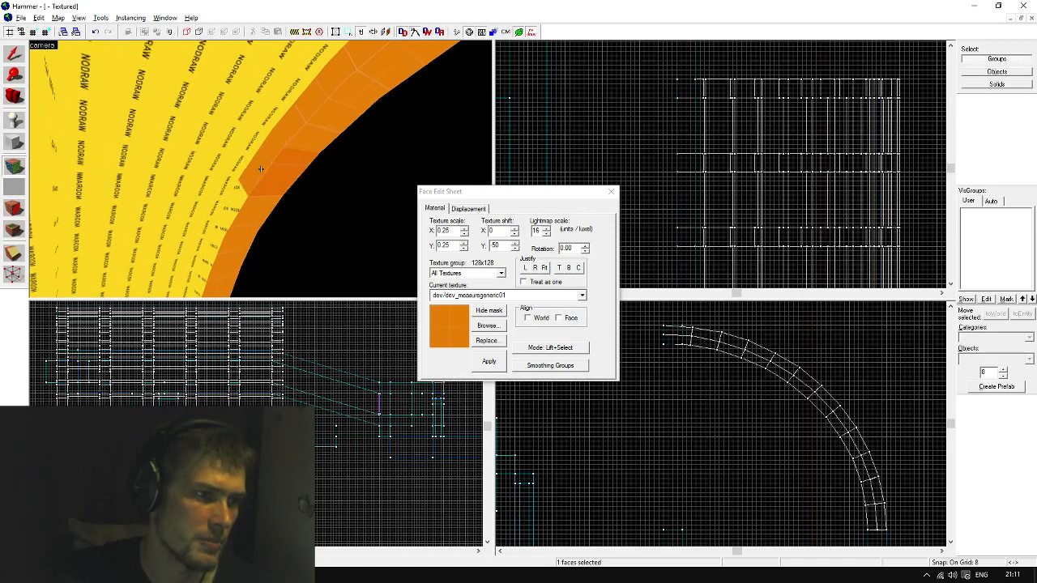
{"action": "key", "text": "z"}
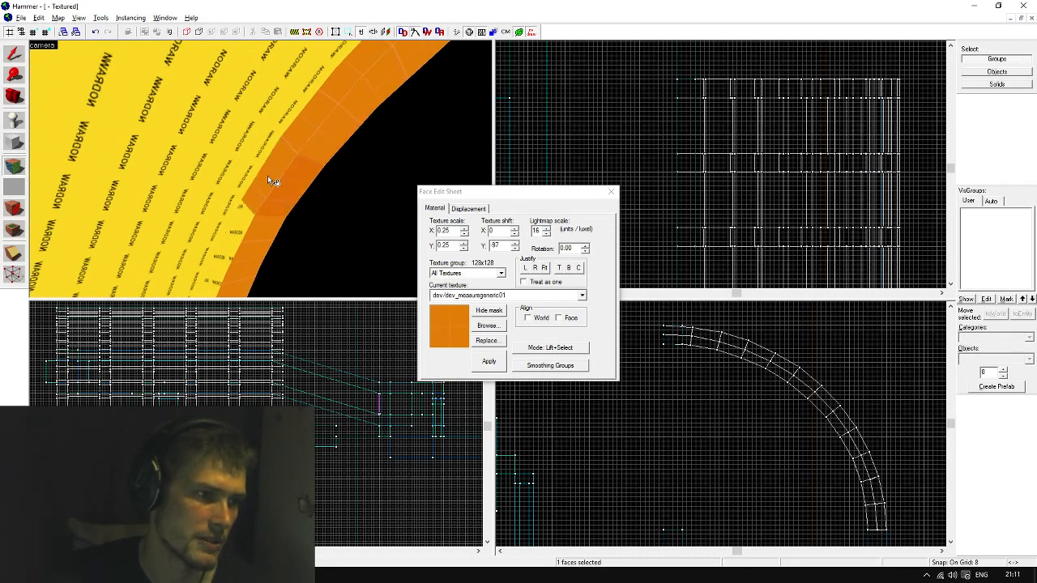
{"action": "left_click", "coordinate": [259, 233]}
{"action": "key", "text": "z"}
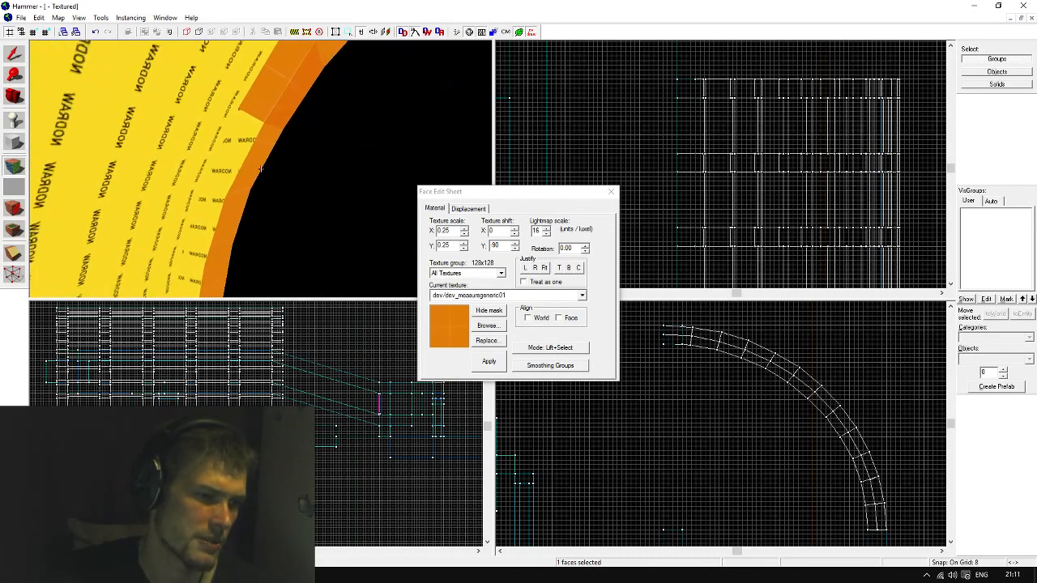
{"action": "key", "text": "z"}
{"action": "left_click", "coordinate": [260, 169]}
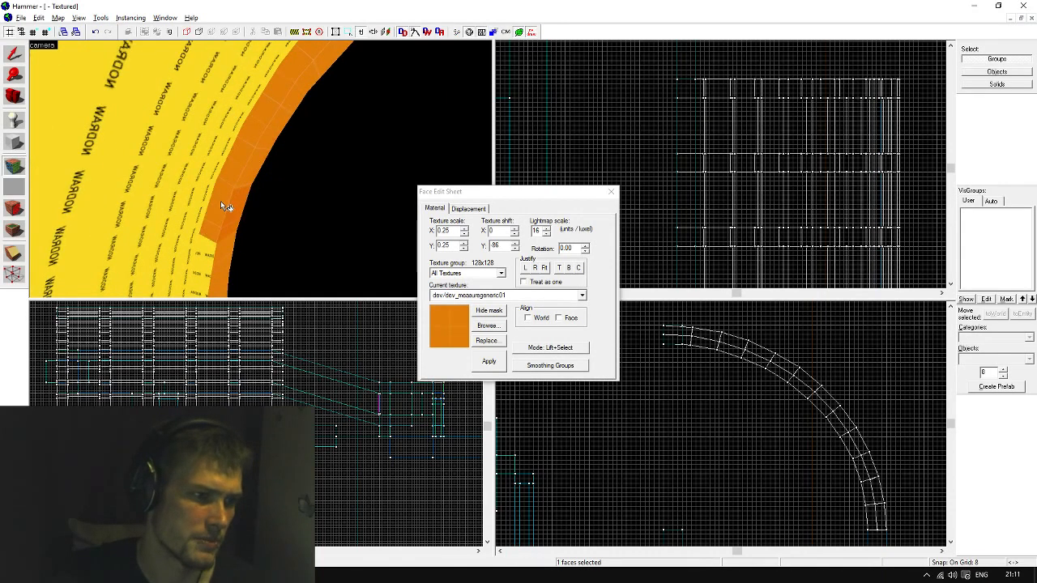
{"action": "left_click", "coordinate": [204, 266]}
{"action": "key", "text": "z"}
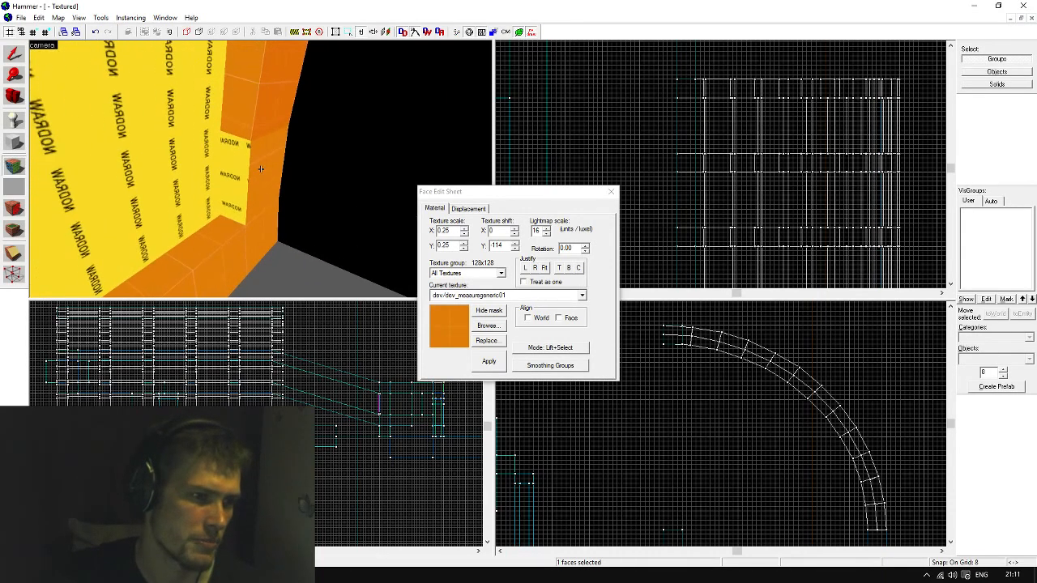
{"action": "left_click", "coordinate": [261, 169]}
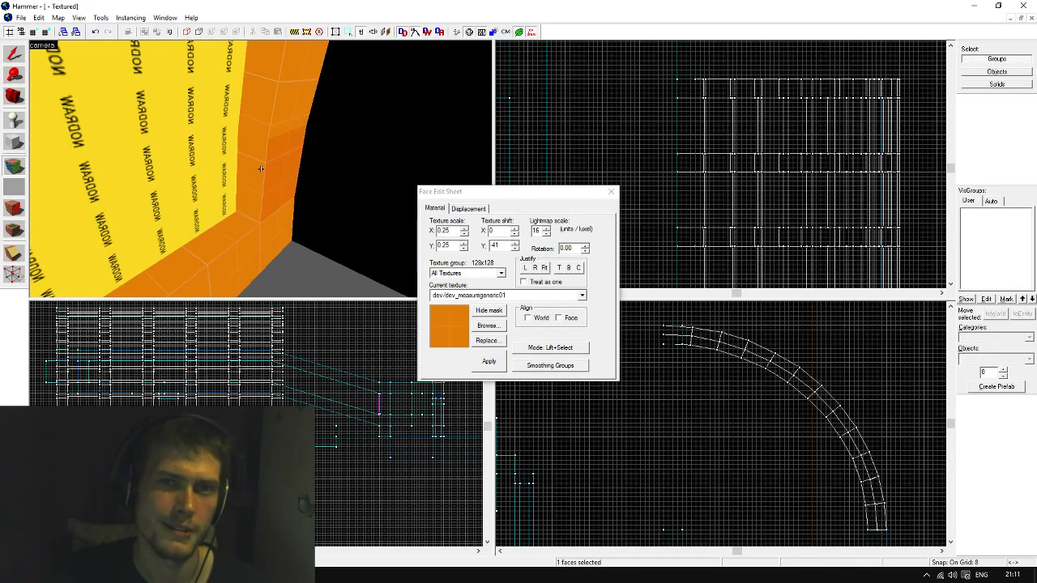
Texture the near rib's outward-facing end segments with dev/dev_measuregeneric01, working from the base wall up to the ceiling beam
{"action": "key", "text": "d"}
{"action": "key", "text": "s"}
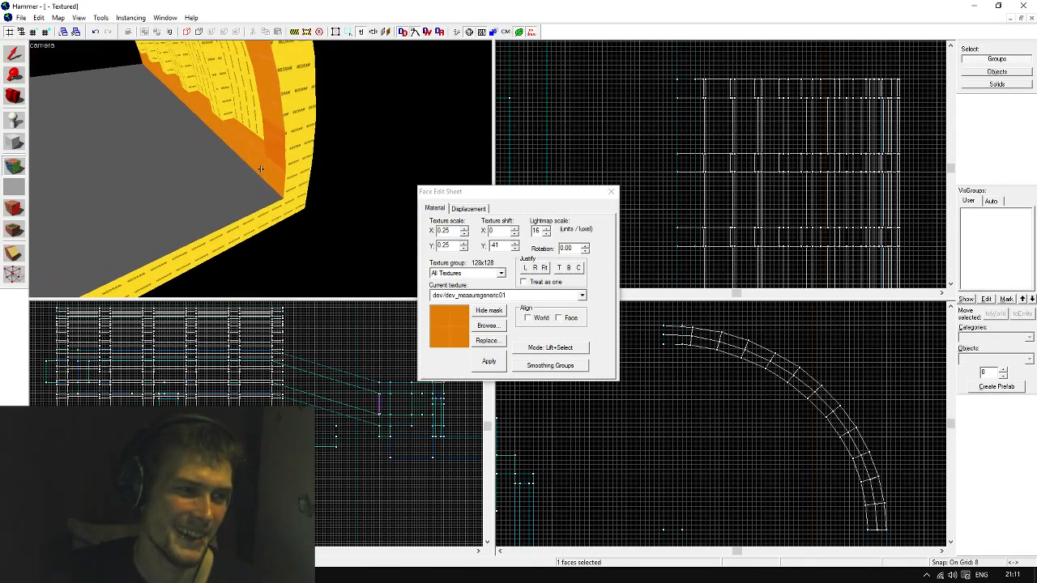
{"action": "key", "text": "z"}
{"action": "left_click", "coordinate": [277, 170]}
{"action": "left_click", "coordinate": [294, 158]}
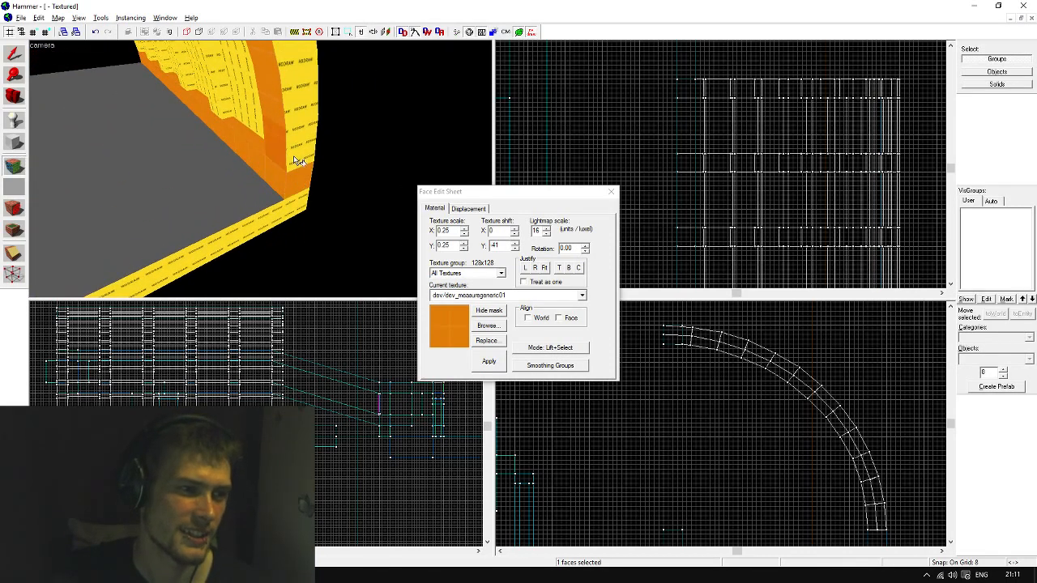
{"action": "left_click", "coordinate": [296, 105]}
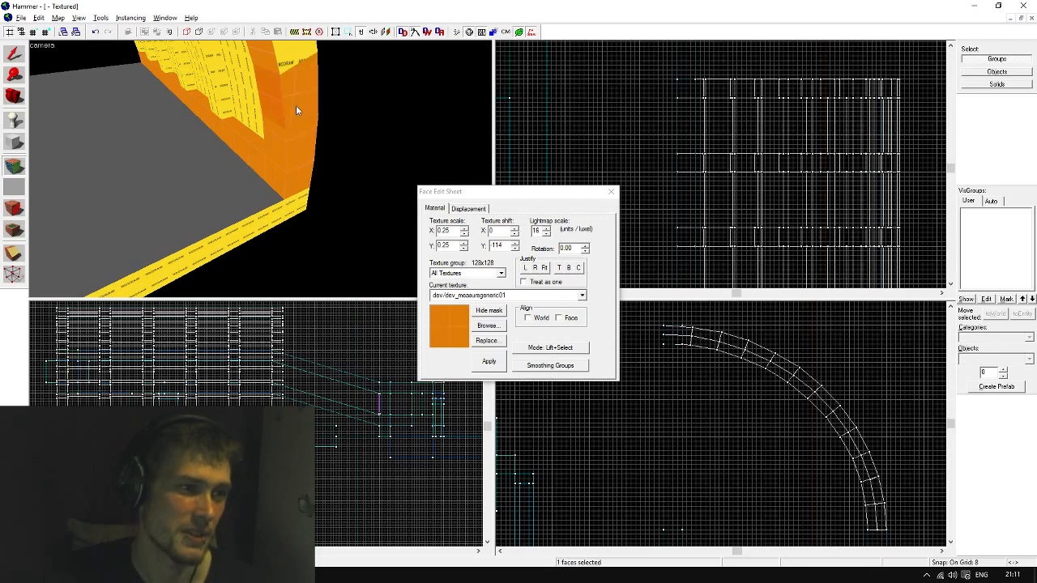
{"action": "key", "text": "z"}
{"action": "key", "text": "s"}
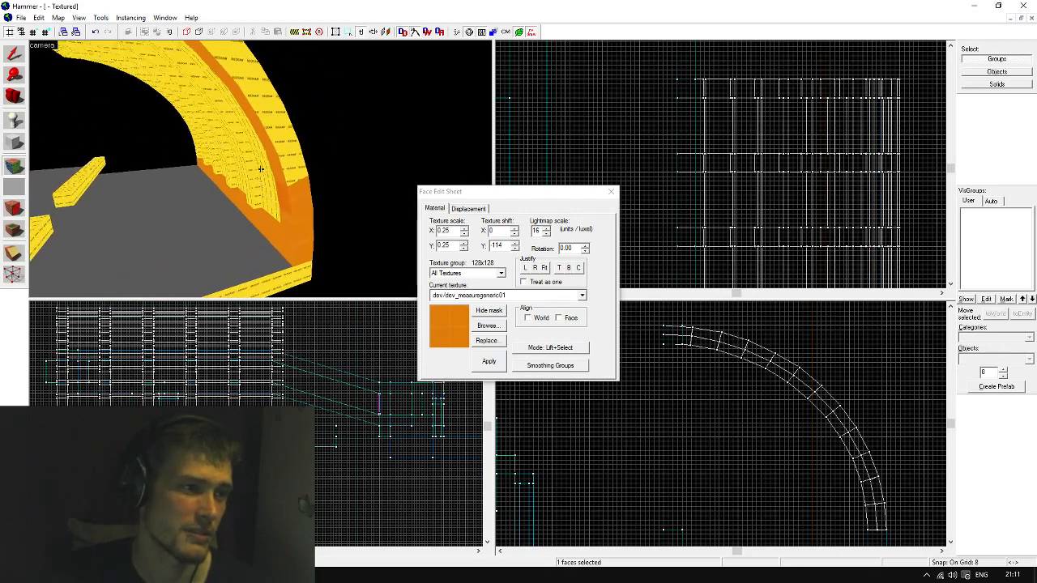
{"action": "key", "text": "z"}
{"action": "left_click", "coordinate": [282, 179]}
{"action": "left_click", "coordinate": [274, 154]}
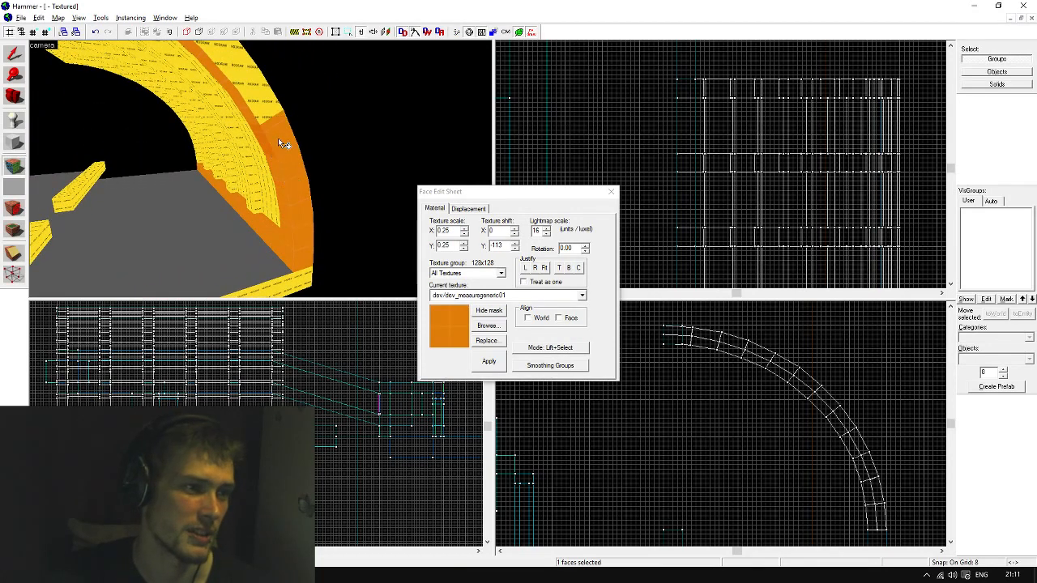
{"action": "right_click", "coordinate": [261, 117]}
{"action": "key", "text": "z"}
{"action": "key", "text": "z"}
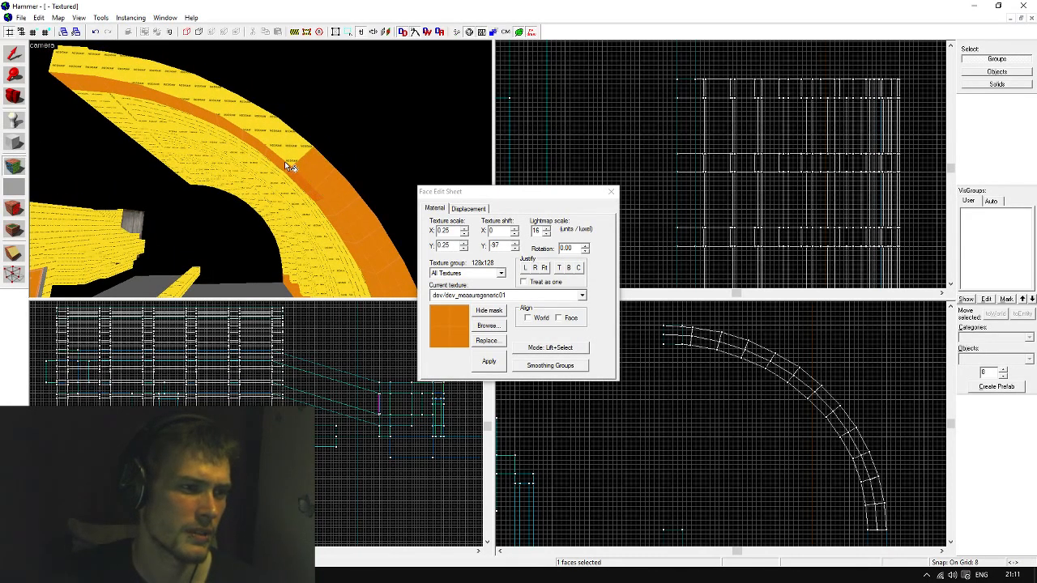
{"action": "left_click", "coordinate": [285, 161]}
{"action": "right_click", "coordinate": [285, 154]}
{"action": "left_click", "coordinate": [251, 136]}
{"action": "right_click", "coordinate": [252, 128]}
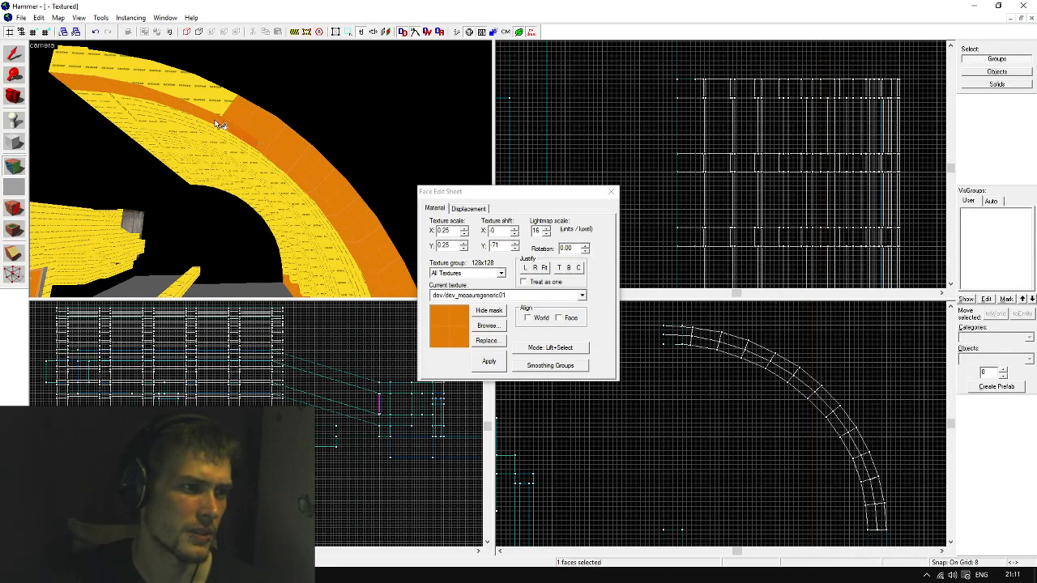
{"action": "left_click", "coordinate": [219, 122]}
{"action": "right_click", "coordinate": [220, 112]}
{"action": "right_click", "coordinate": [176, 96]}
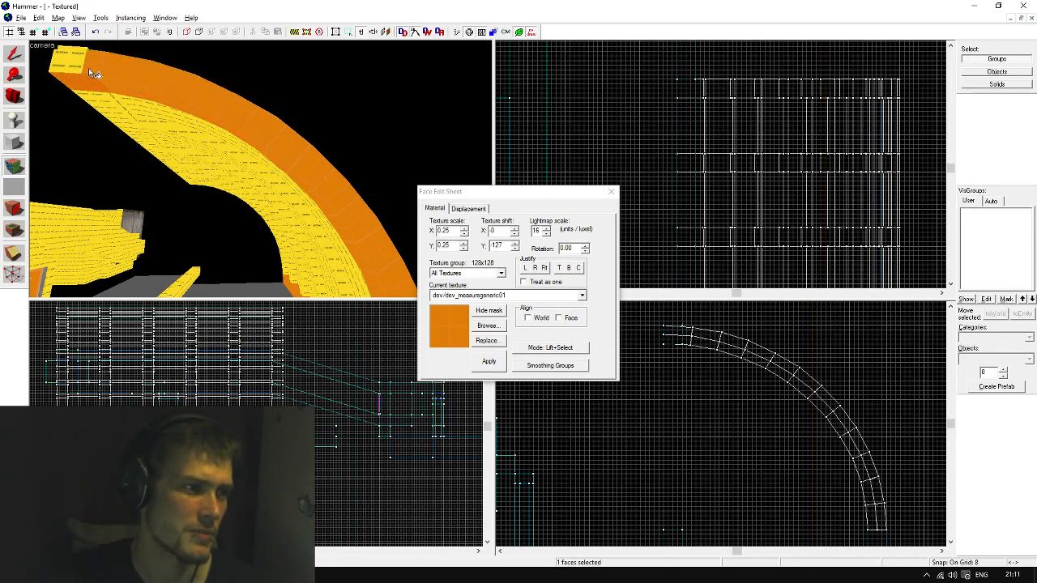
Delete the five untextured ribs beyond the textured near-end rib
{"action": "key", "text": "shift+s"}
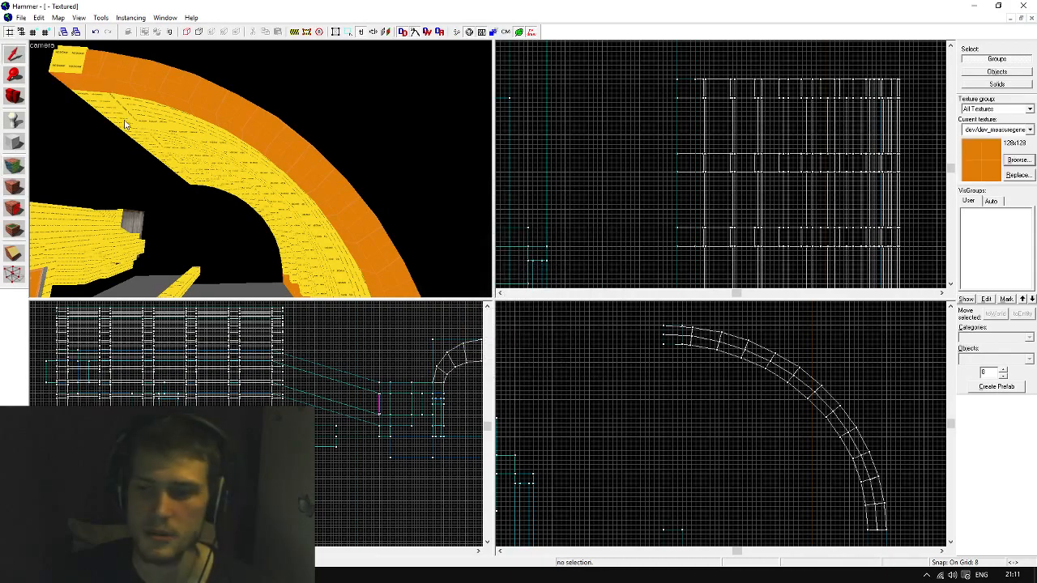
{"action": "key", "text": "w"}
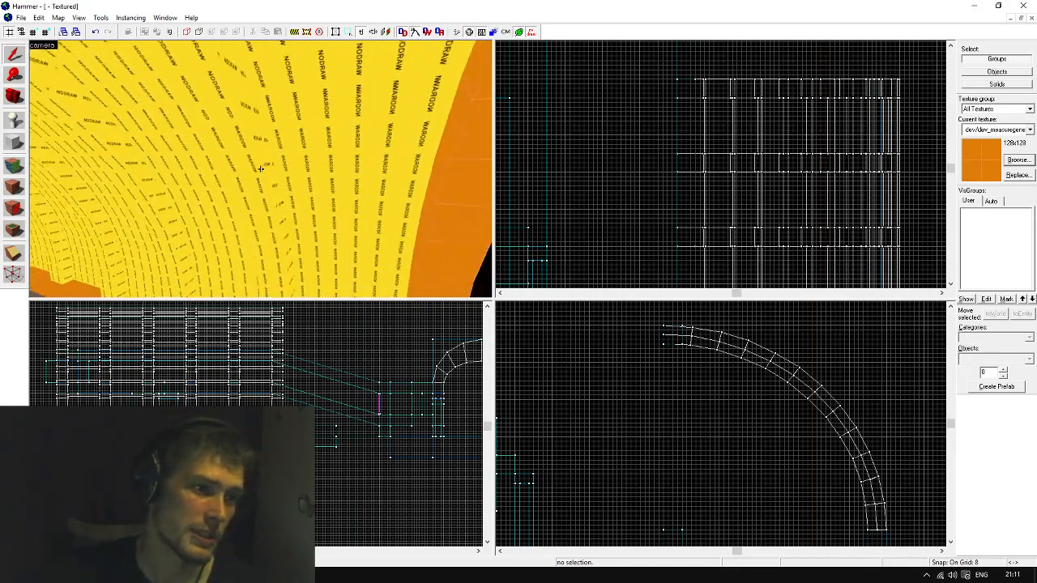
{"action": "key", "text": "z"}
{"action": "left_click", "coordinate": [231, 184]}
{"action": "left_click", "coordinate": [194, 191], "text": "ctrl"}
{"action": "left_click", "coordinate": [166, 198], "text": "ctrl"}
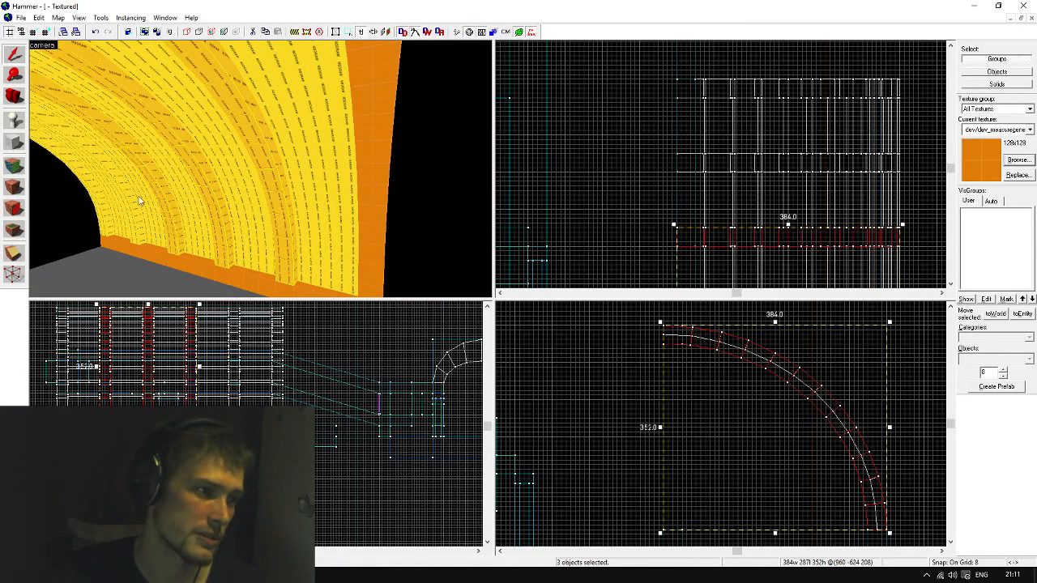
{"action": "left_click", "coordinate": [138, 201], "text": "ctrl"}
{"action": "left_click", "coordinate": [98, 204], "text": "ctrl"}
{"action": "key", "text": "Delete"}
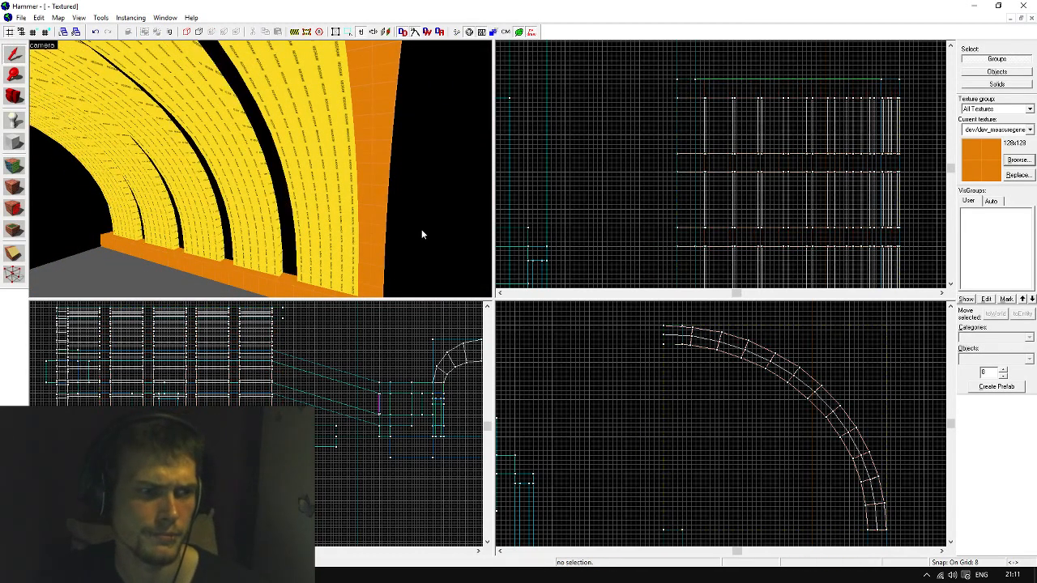
Copy the textured near-end rib into the first two gaps between the wall sections, at 128-unit intervals
{"action": "left_click", "coordinate": [358, 196]}
{"action": "scroll", "coordinate": [574, 197], "scroll_direction": "down", "scroll_amount": 4}
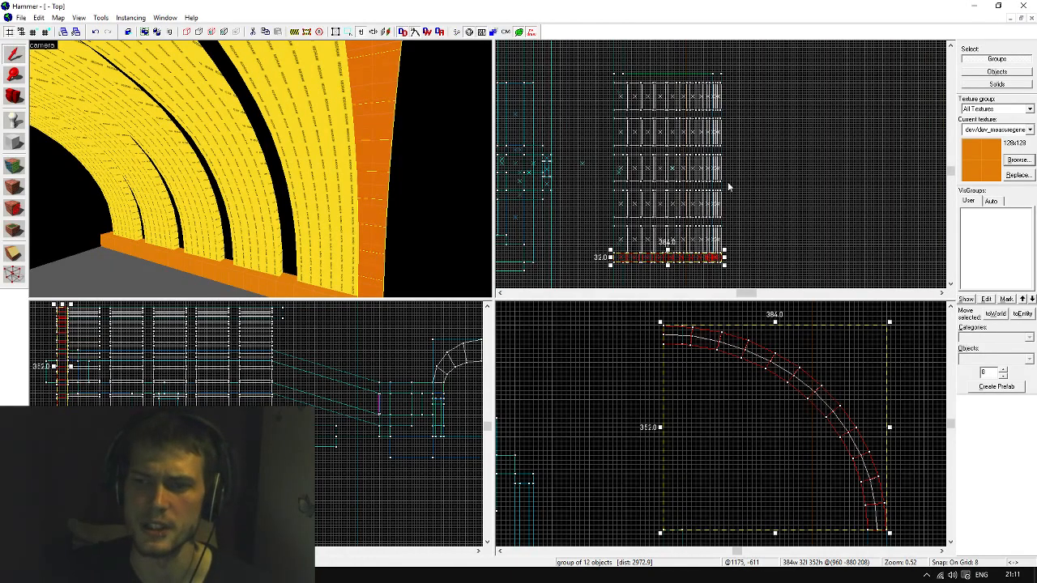
{"action": "scroll", "coordinate": [720, 259], "scroll_direction": "up", "scroll_amount": 5}
{"action": "left_click_drag", "start_coordinate": [720, 261], "coordinate": [720, 177]}
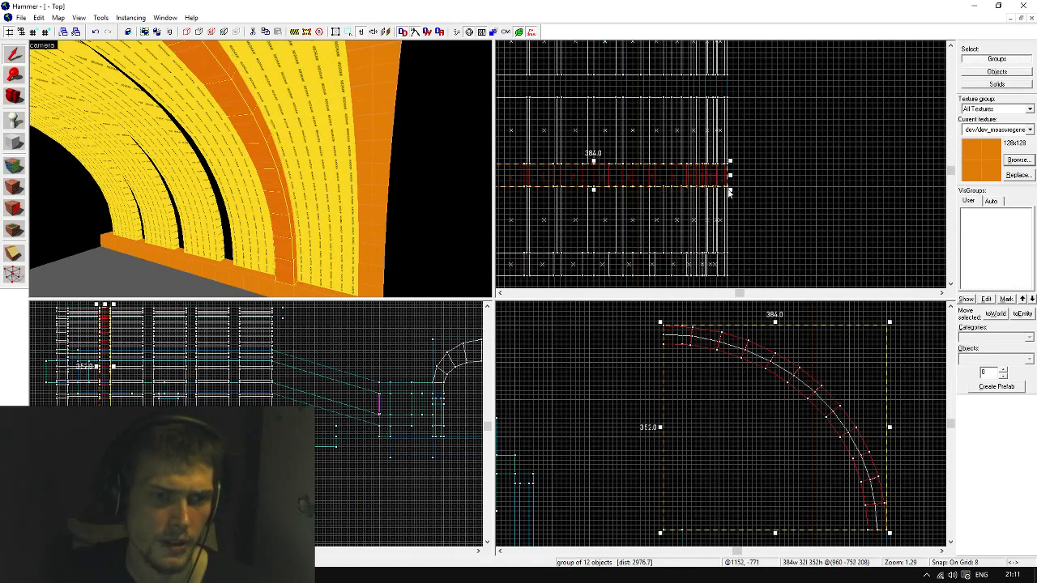
{"action": "scroll", "coordinate": [734, 183], "scroll_direction": "up", "scroll_amount": 1}
{"action": "left_click_drag", "start_coordinate": [710, 237], "coordinate": [710, 128]}
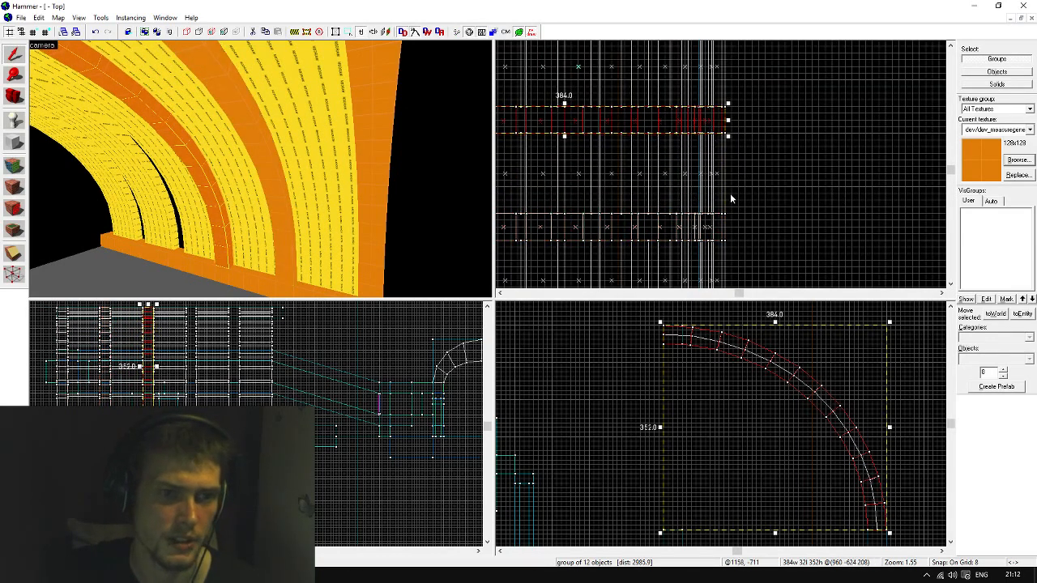
Copy the textured rib into the third gap between the wall sections and snap it to the grid
{"action": "scroll", "coordinate": [730, 214], "scroll_direction": "down", "scroll_amount": 5}
{"action": "scroll", "coordinate": [731, 145], "scroll_direction": "up", "scroll_amount": 5}
{"action": "mouse_move", "coordinate": [707, 219]}
{"action": "left_mouse_down", "text": "shift"}
{"action": "mouse_move", "coordinate": [706, 120]}
{"action": "mouse_move", "coordinate": [720, 132]}
{"action": "left_mouse_up", "text": "shift"}
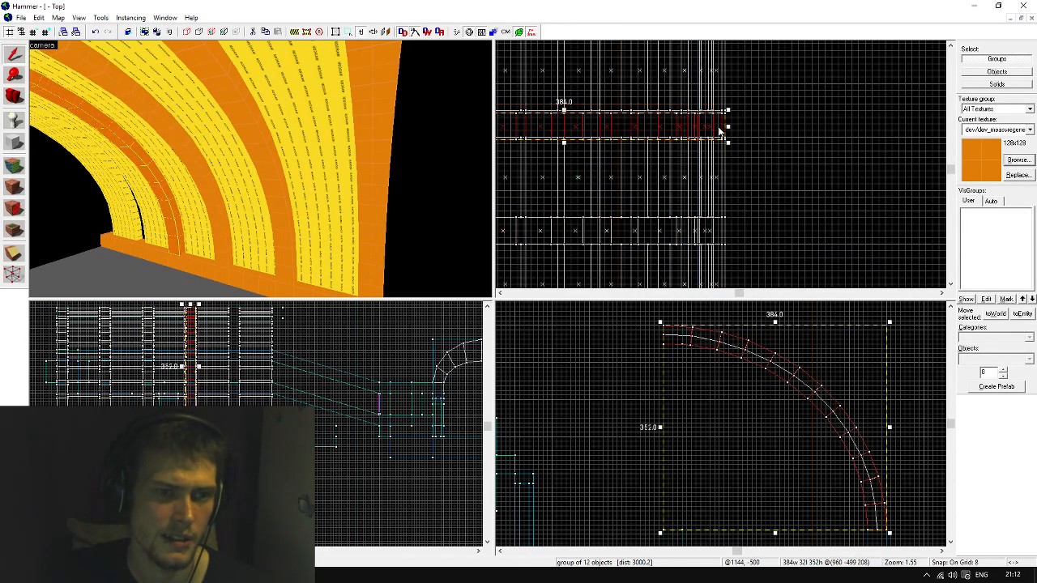
{"action": "key", "text": "ctrl+b"}
{"action": "scroll", "coordinate": [730, 217], "scroll_direction": "down", "scroll_amount": 4}
{"action": "scroll", "coordinate": [729, 113], "scroll_direction": "up", "scroll_amount": 5}
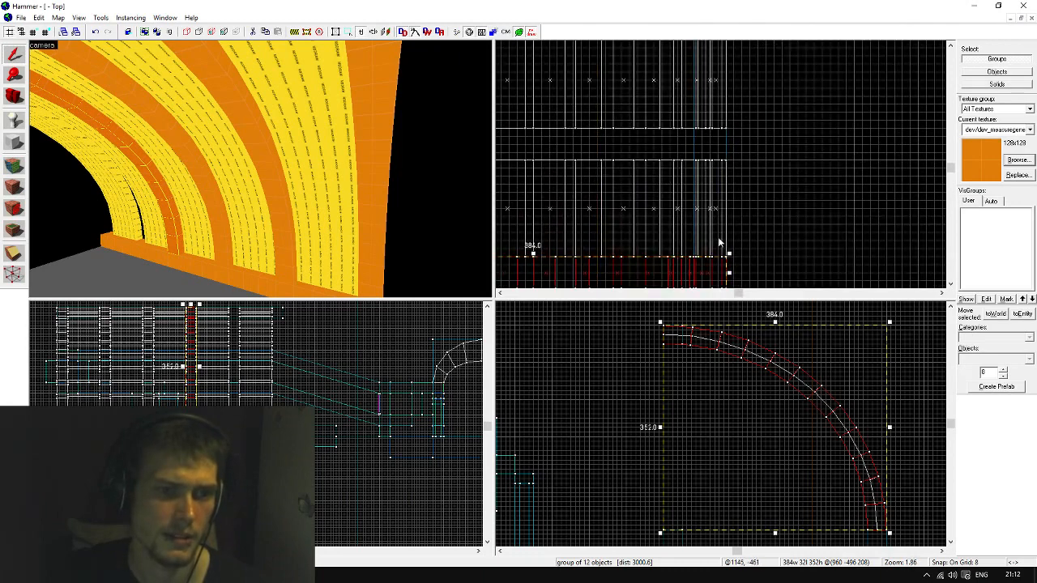
Place a grid-snapped copy of the textured rib in the fourth gap, just before the last wall section
{"action": "left_click_drag", "start_coordinate": [710, 265], "coordinate": [712, 145]}
{"action": "key", "text": "ctrl+b"}
{"action": "scroll", "coordinate": [727, 236], "scroll_direction": "down", "scroll_amount": 5}
{"action": "scroll", "coordinate": [722, 132], "scroll_direction": "up", "scroll_amount": 5}
{"action": "scroll", "coordinate": [721, 181], "scroll_direction": "down", "scroll_amount": 3}
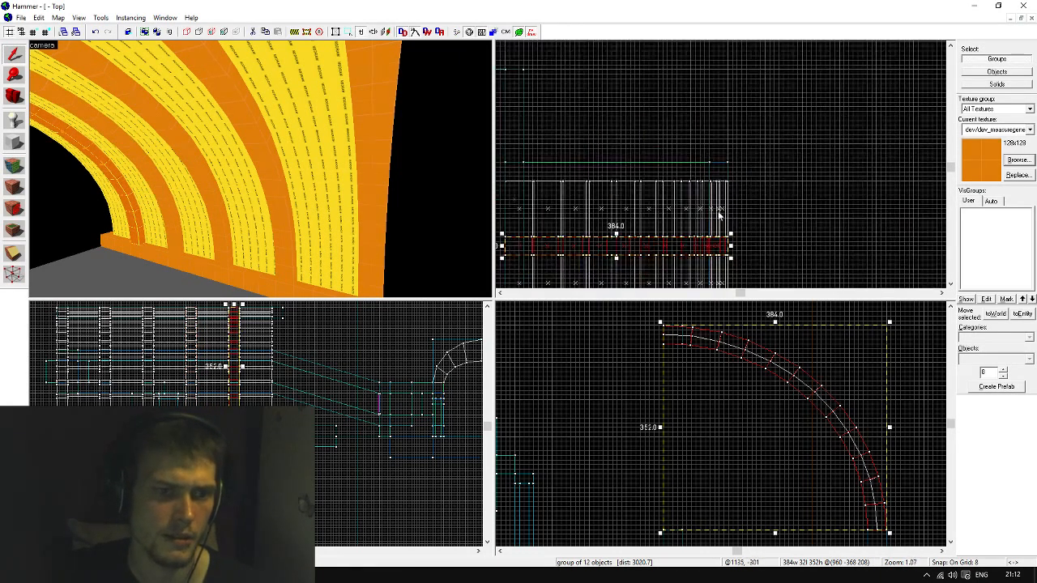
Place a copy of the textured rib 128 units further on, at the far end of the last wall section
{"action": "scroll", "coordinate": [720, 231], "scroll_direction": "up", "scroll_amount": 3}
{"action": "left_click_drag", "start_coordinate": [714, 255], "coordinate": [717, 129], "text": "shift"}
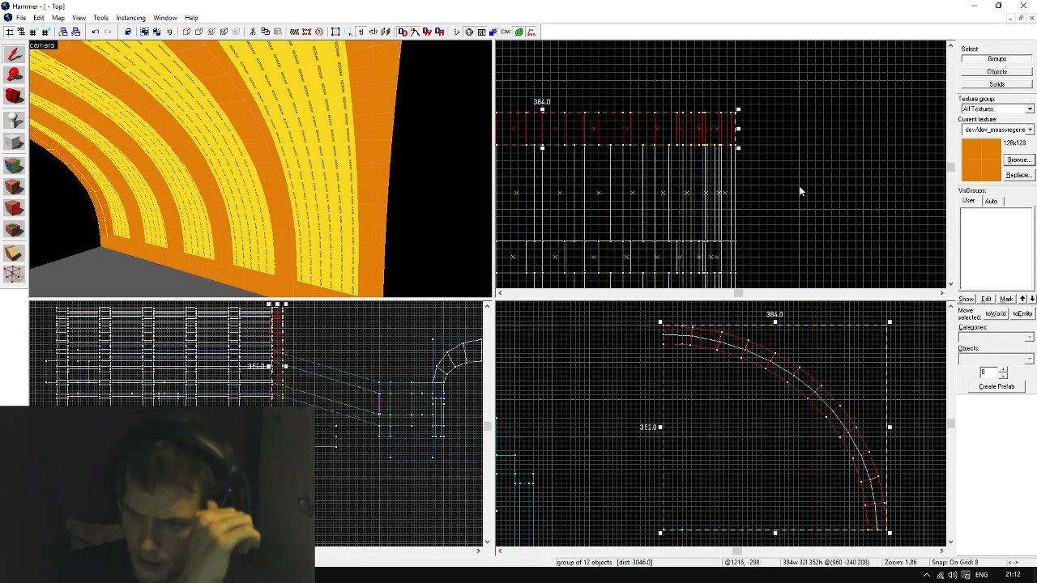
{"action": "left_click", "coordinate": [800, 192]}
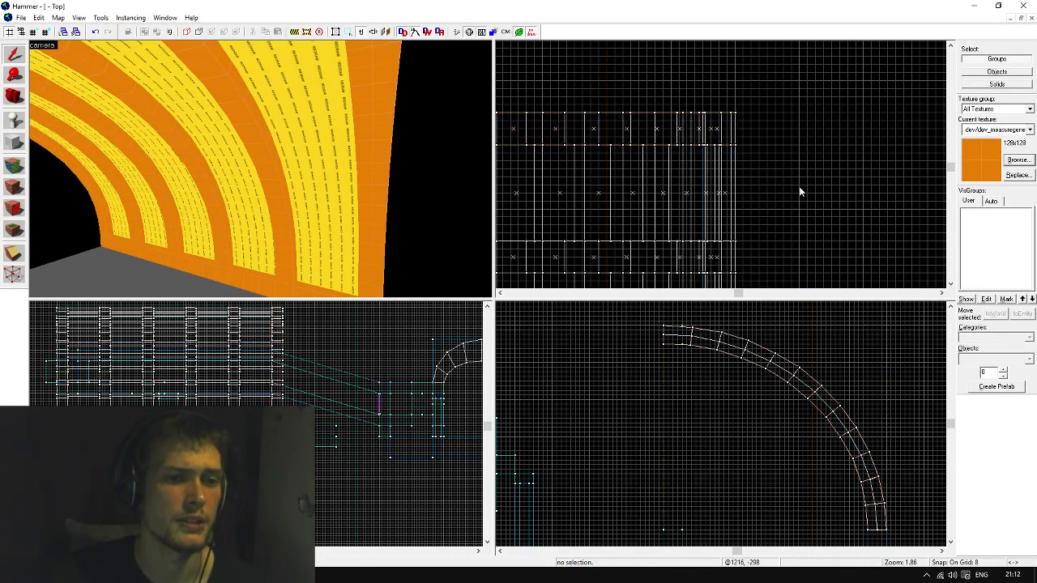
Start face texturing on the nearest wall section's inner nodraw face and filter the available textures by "glass"
{"action": "key", "text": "z"}
{"action": "key", "text": "w"}
{"action": "key", "text": "s"}
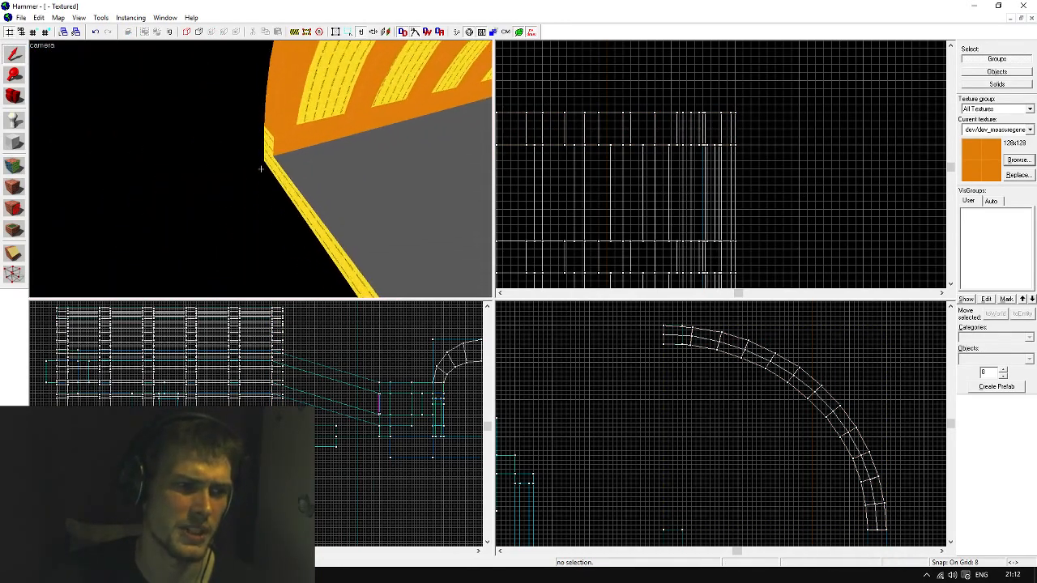
{"action": "key", "text": "w"}
{"action": "key", "text": "z"}
{"action": "key", "text": "shift+a"}
{"action": "left_click", "coordinate": [304, 200]}
{"action": "key", "text": "d"}
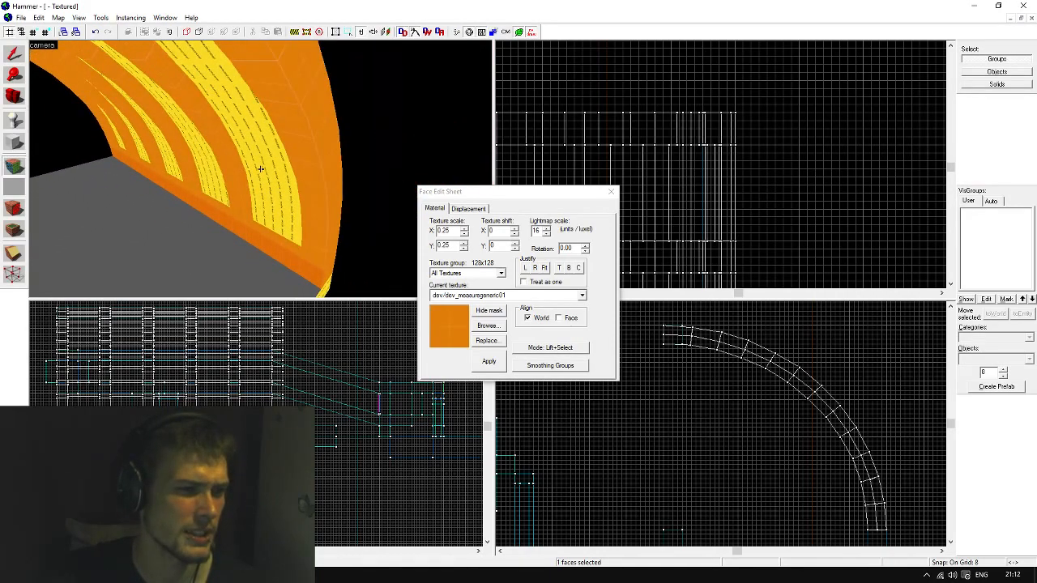
{"action": "key", "text": "z"}
{"action": "left_click", "coordinate": [273, 181]}
{"action": "left_click", "coordinate": [488, 325]}
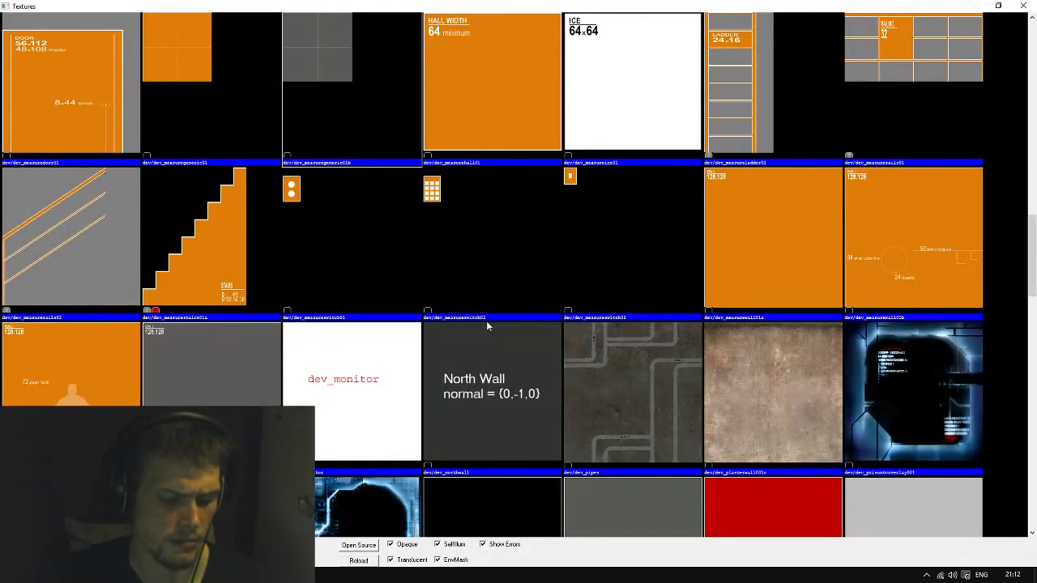
{"action": "type", "text": "glass"}
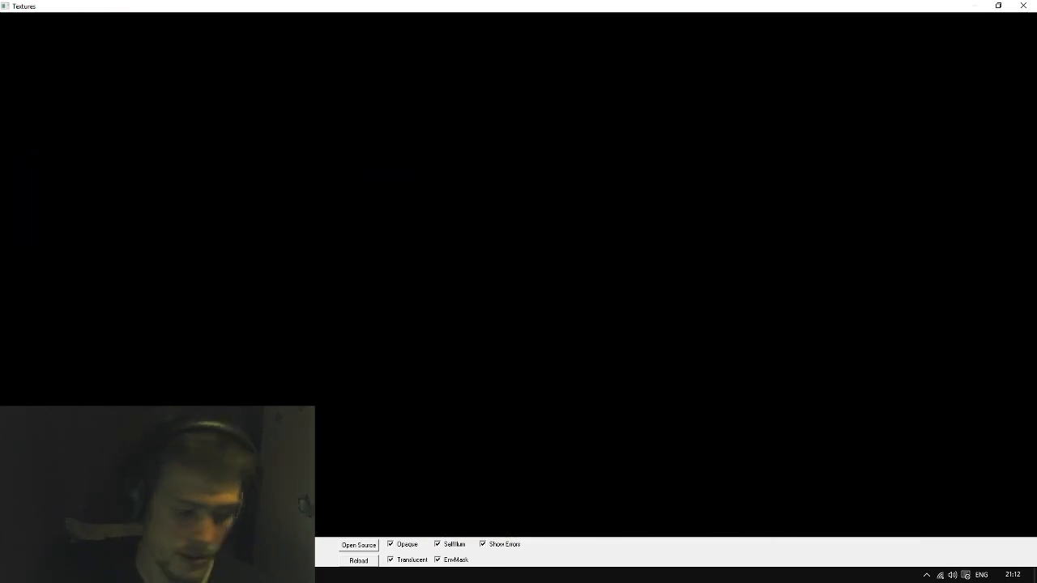
{"action": "key", "text": "BackSpace"}
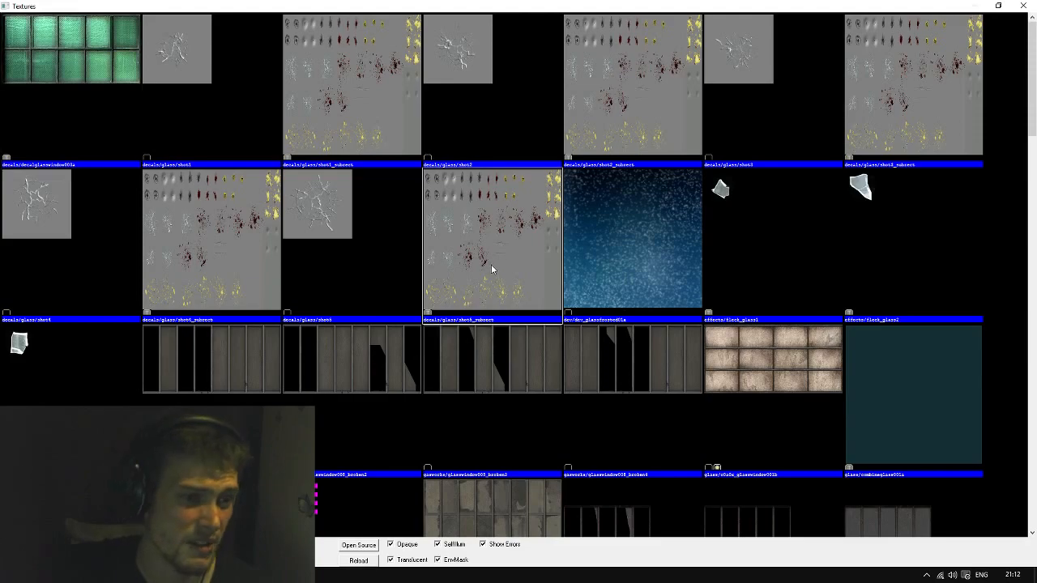
Look through the glass textures and choose lab/labglass2windowbreak070a as the current texture
{"action": "scroll", "coordinate": [494, 267], "scroll_direction": "down", "scroll_amount": 3}
{"action": "scroll", "coordinate": [408, 459], "scroll_direction": "down", "scroll_amount": 3}
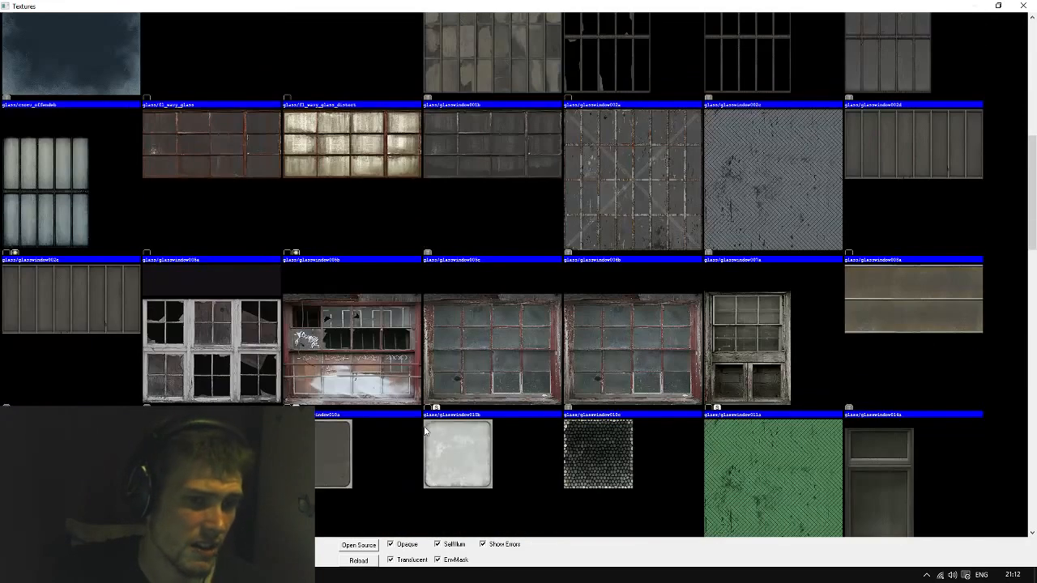
{"action": "scroll", "coordinate": [447, 417], "scroll_direction": "down", "scroll_amount": 6}
{"action": "scroll", "coordinate": [462, 414], "scroll_direction": "down", "scroll_amount": 3}
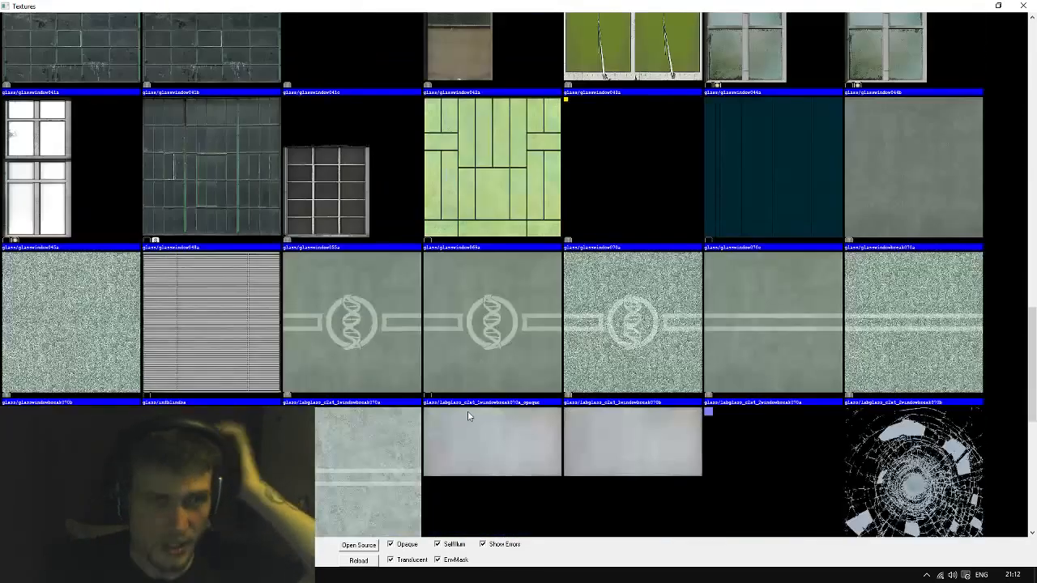
{"action": "scroll", "coordinate": [468, 413], "scroll_direction": "down", "scroll_amount": 2}
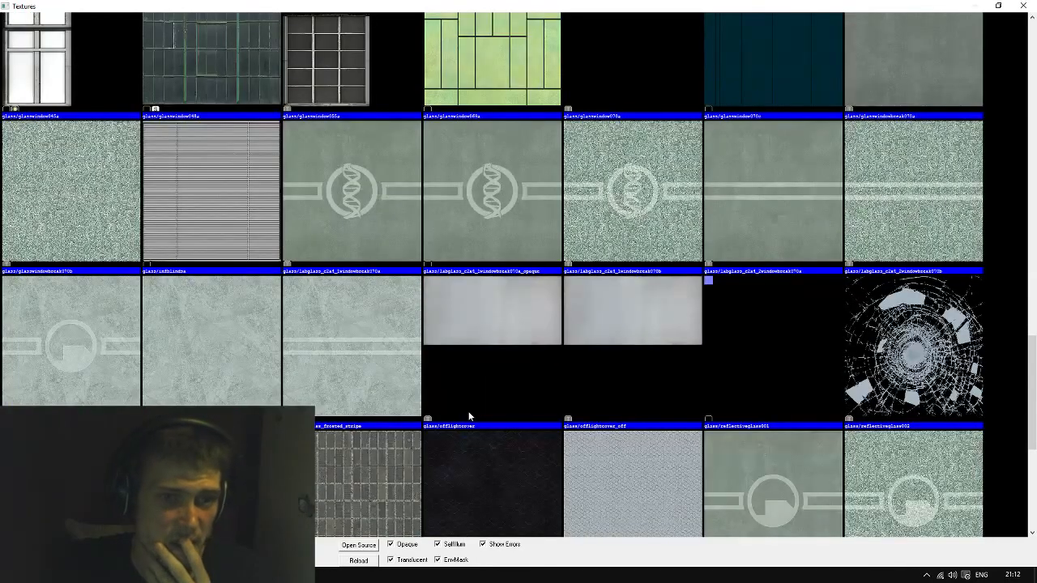
{"action": "scroll", "coordinate": [469, 416], "scroll_direction": "down", "scroll_amount": 4}
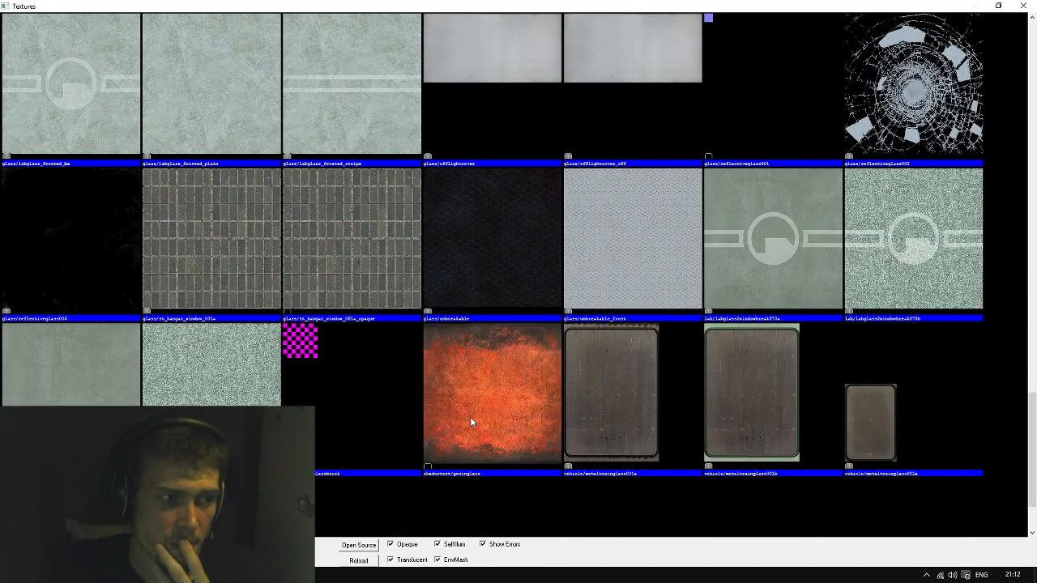
{"action": "scroll", "coordinate": [470, 421], "scroll_direction": "up", "scroll_amount": 3}
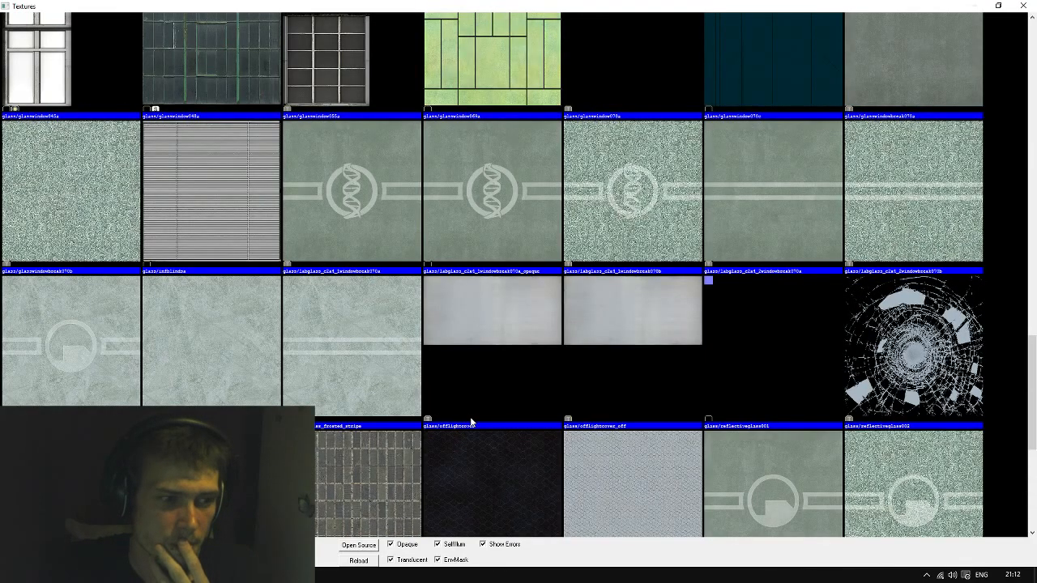
{"action": "scroll", "coordinate": [471, 419], "scroll_direction": "up", "scroll_amount": 8}
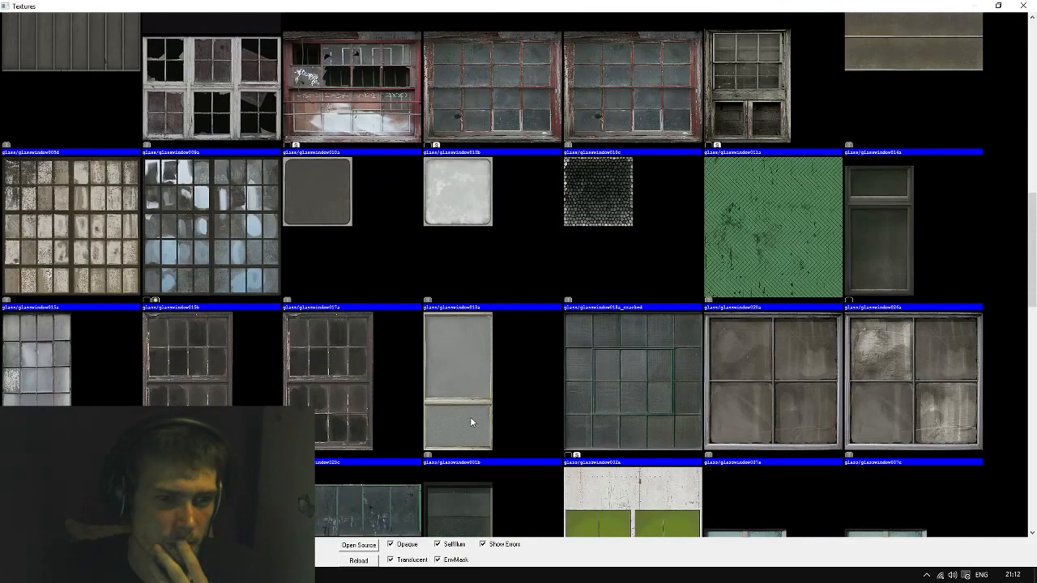
{"action": "scroll", "coordinate": [472, 418], "scroll_direction": "down", "scroll_amount": 12}
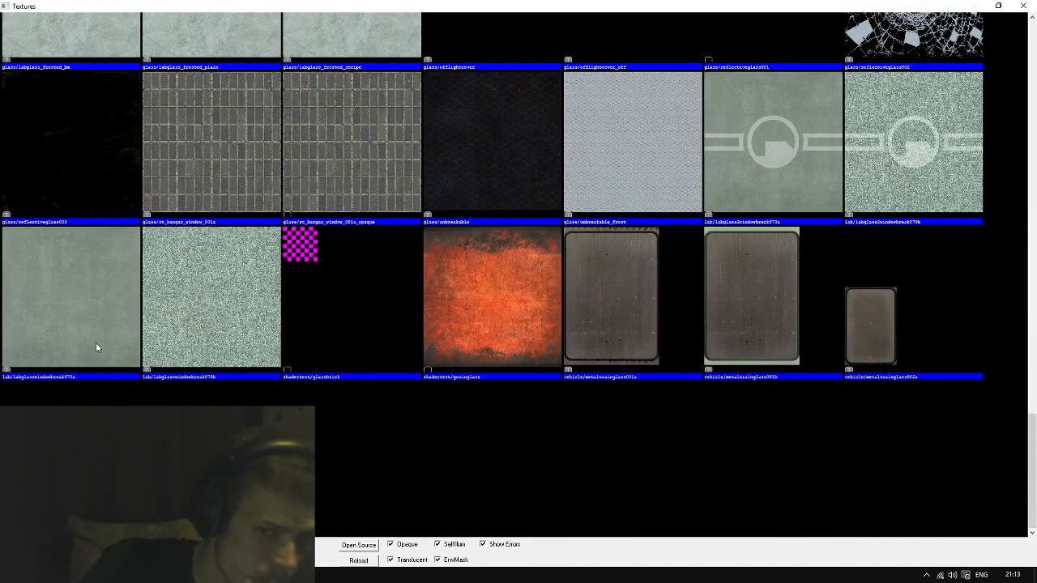
{"action": "double_click", "coordinate": [742, 146]}
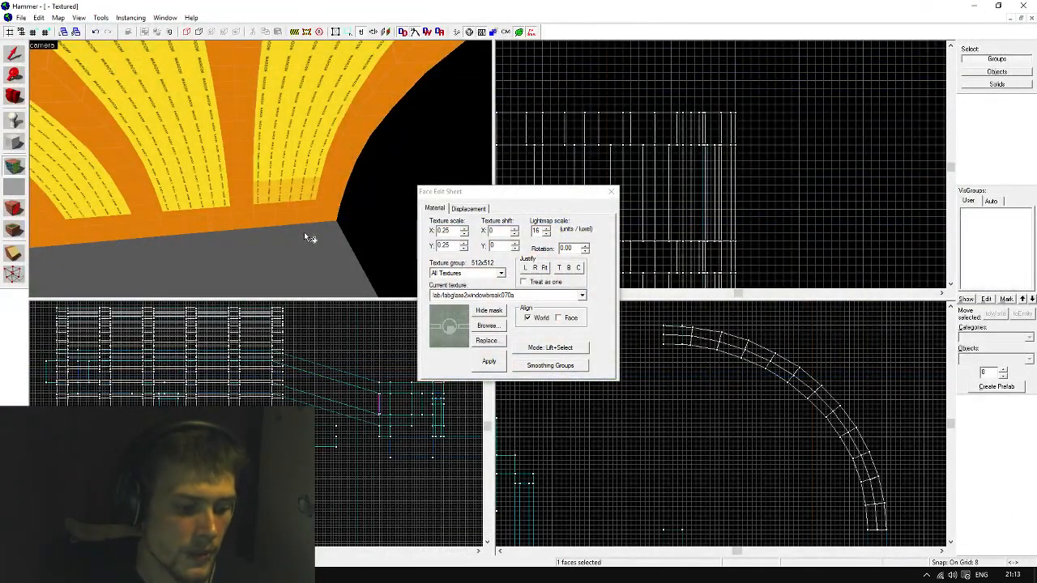
Choose the plain lab/labglasswindowbreak070a glass texture and apply it to the lowest inner faces of the near wall section
{"action": "key", "text": "z"}
{"action": "key", "text": "z"}
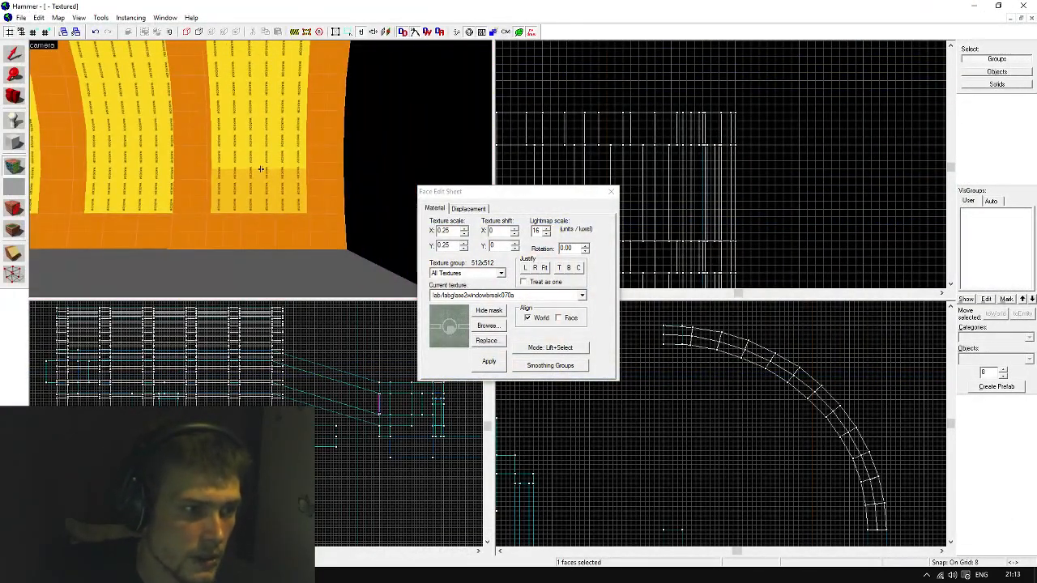
{"action": "left_click", "coordinate": [488, 325]}
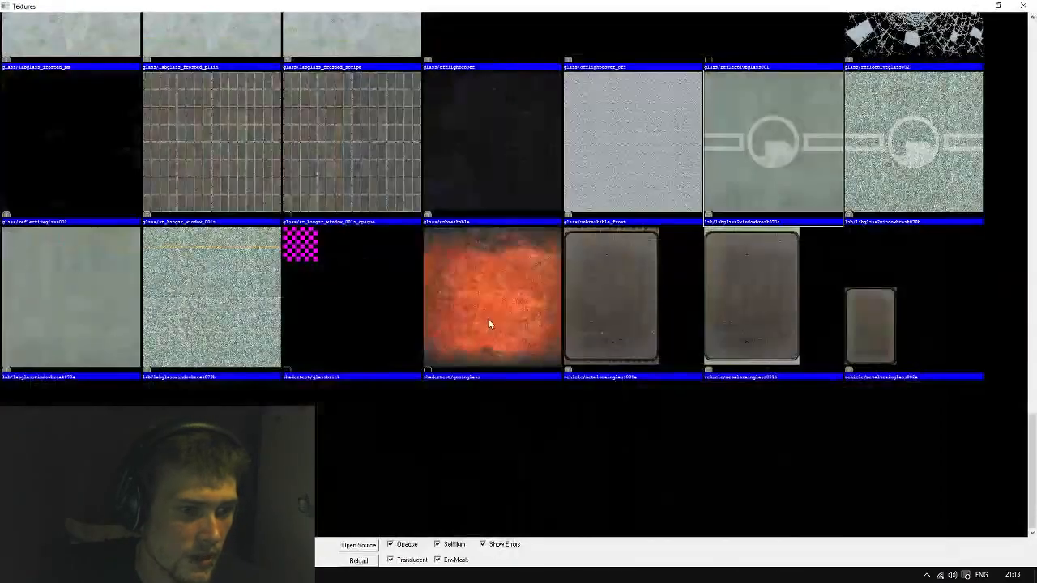
{"action": "double_click", "coordinate": [99, 283]}
{"action": "right_click", "coordinate": [261, 169], "text": "alt"}
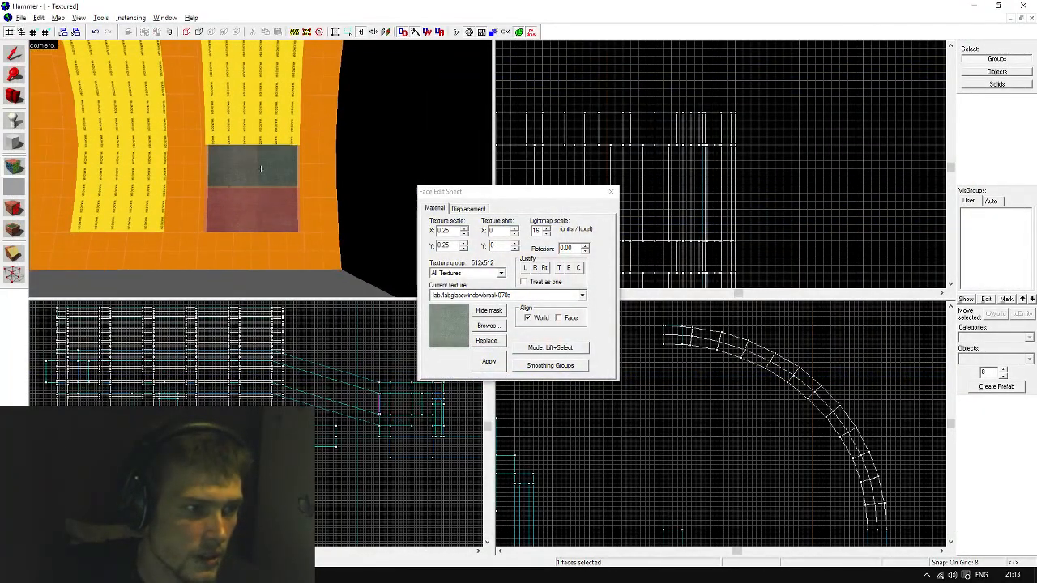
{"action": "left_click", "coordinate": [261, 169]}
{"action": "right_click", "coordinate": [261, 169], "text": "alt"}
Continue the glass texture face by face up the near wall section's curve towards the crown, carrying over the alignment
{"action": "left_click", "coordinate": [261, 168]}
{"action": "right_click", "coordinate": [261, 168], "text": "alt"}
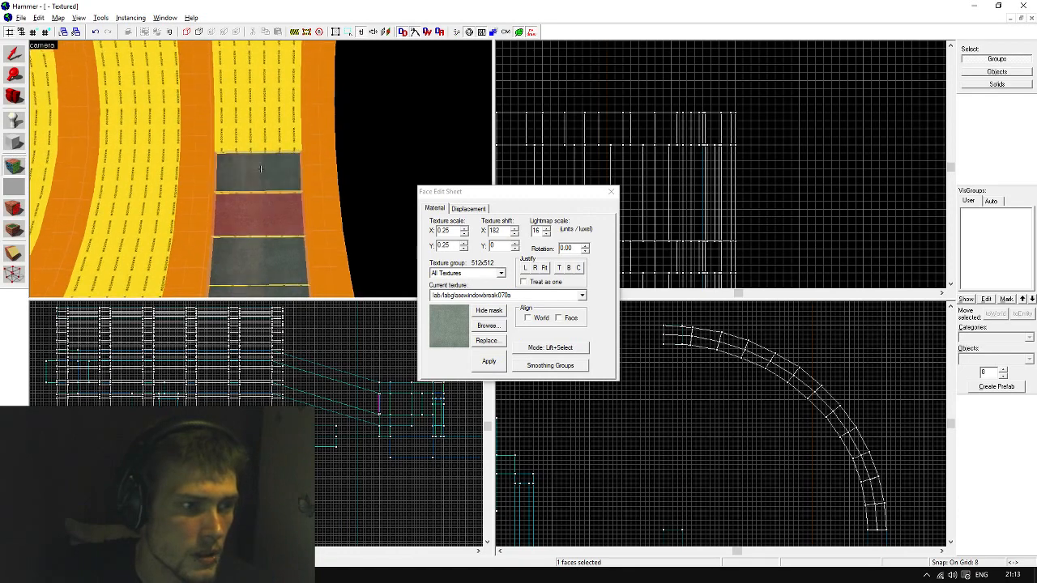
{"action": "left_click", "coordinate": [261, 168]}
{"action": "right_click", "coordinate": [261, 168], "text": "alt"}
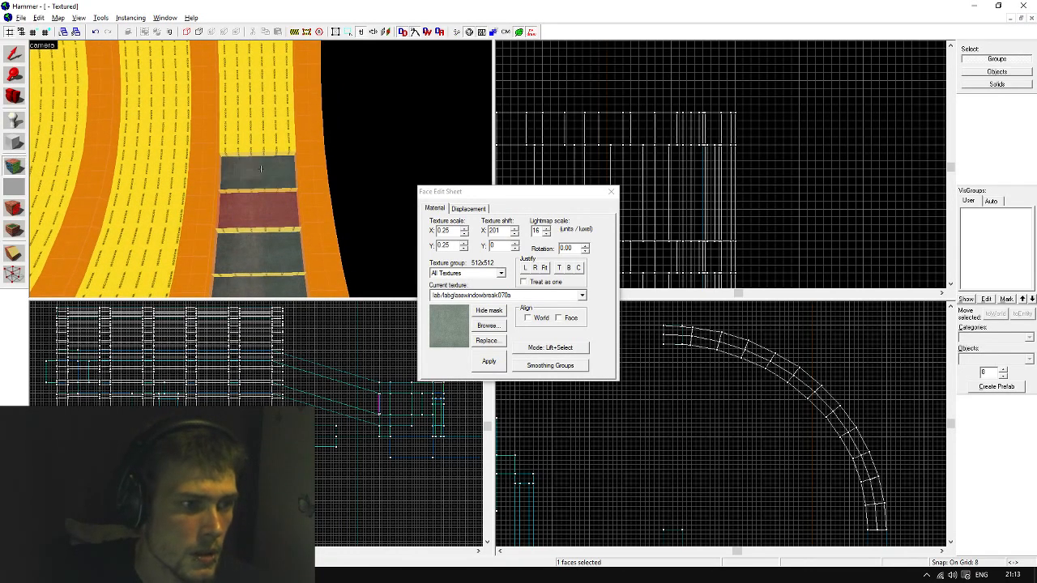
{"action": "left_click", "coordinate": [261, 168]}
{"action": "right_click", "coordinate": [261, 169], "text": "alt"}
{"action": "left_click", "coordinate": [261, 169]}
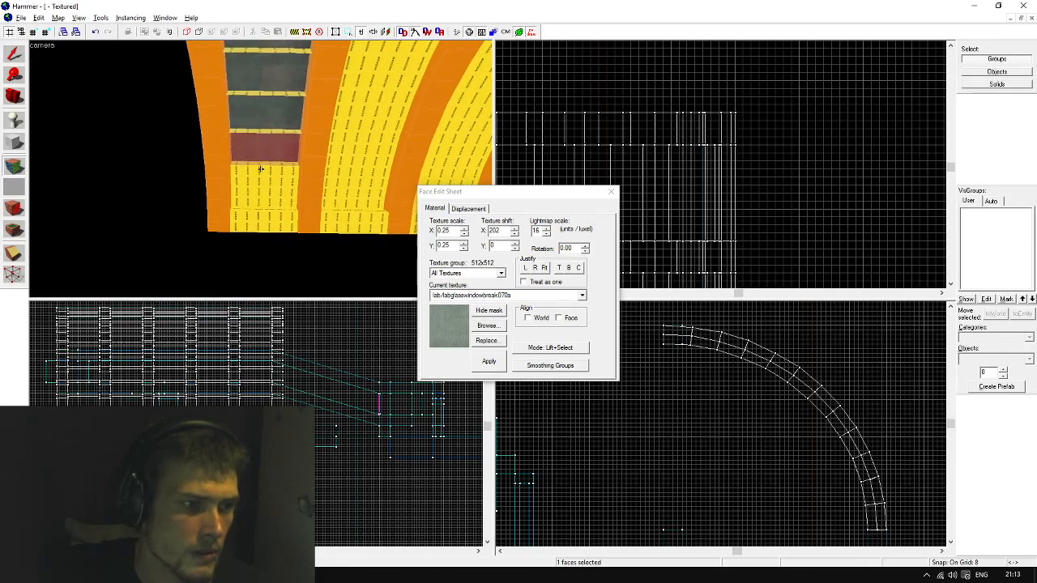
{"action": "right_click", "coordinate": [261, 168], "text": "alt"}
{"action": "left_click", "coordinate": [261, 168]}
{"action": "right_click", "coordinate": [261, 169], "text": "alt"}
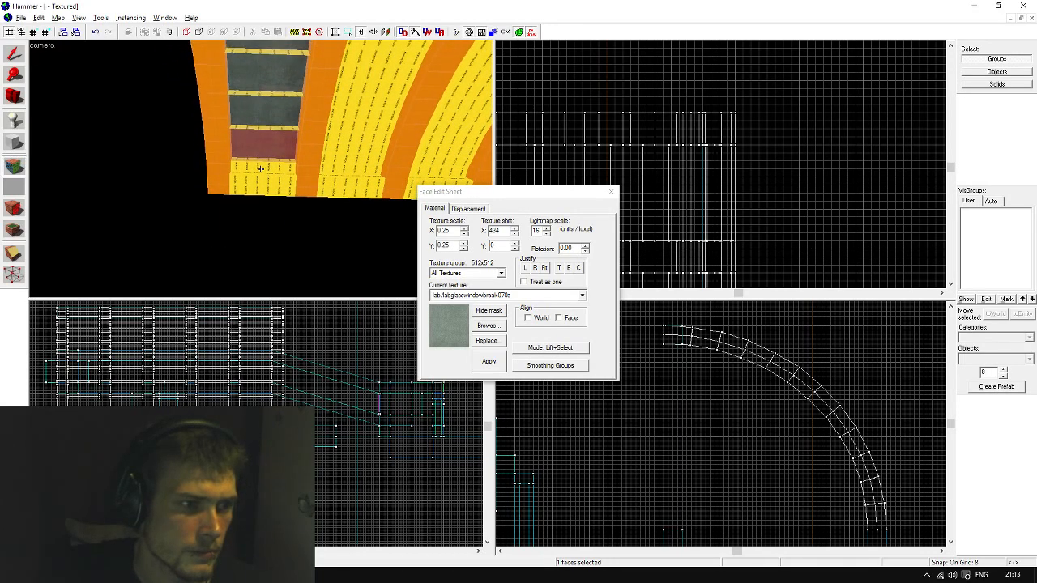
{"action": "left_click", "coordinate": [261, 169]}
Delete the four nodraw wall sections beyond the glass-textured near section
{"action": "key", "text": "z"}
{"action": "key", "text": "shift+s"}
{"action": "key", "text": "z"}
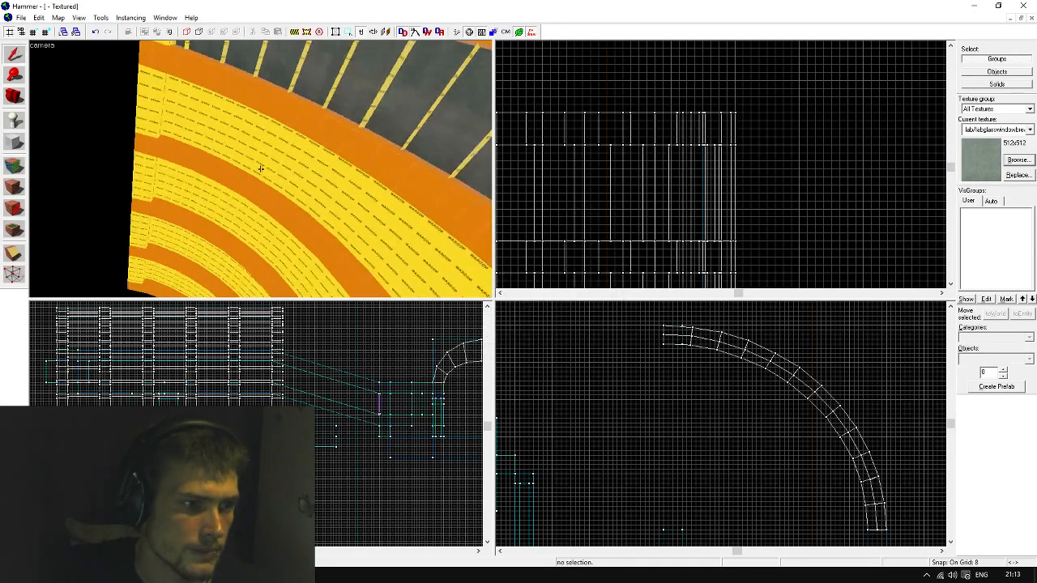
{"action": "double_click", "coordinate": [261, 169]}
{"action": "left_click", "coordinate": [258, 180], "text": "ctrl"}
{"action": "left_click", "coordinate": [241, 233], "text": "ctrl"}
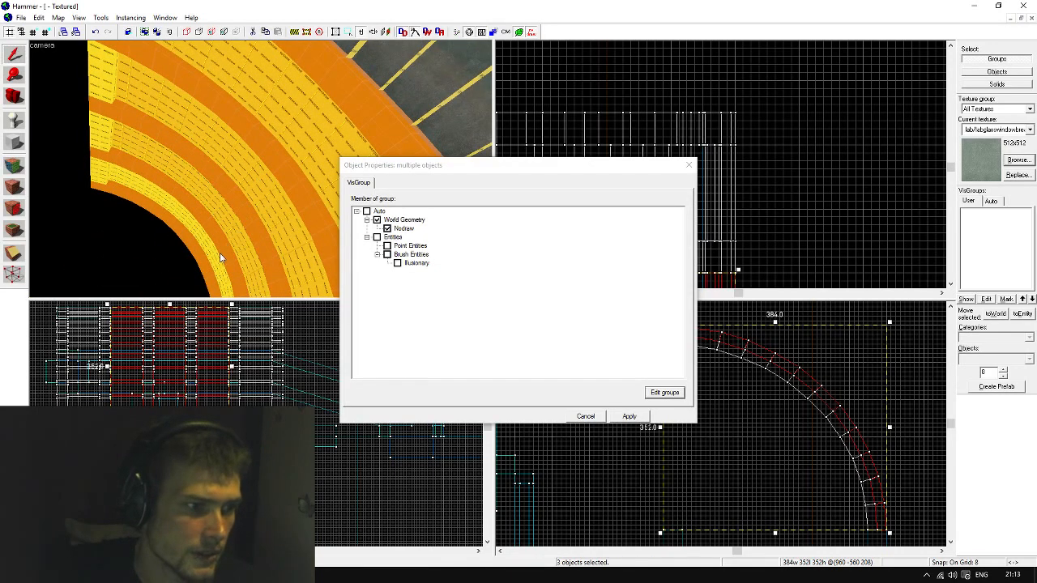
{"action": "left_click", "coordinate": [221, 259], "text": "ctrl"}
{"action": "key", "text": "Delete"}
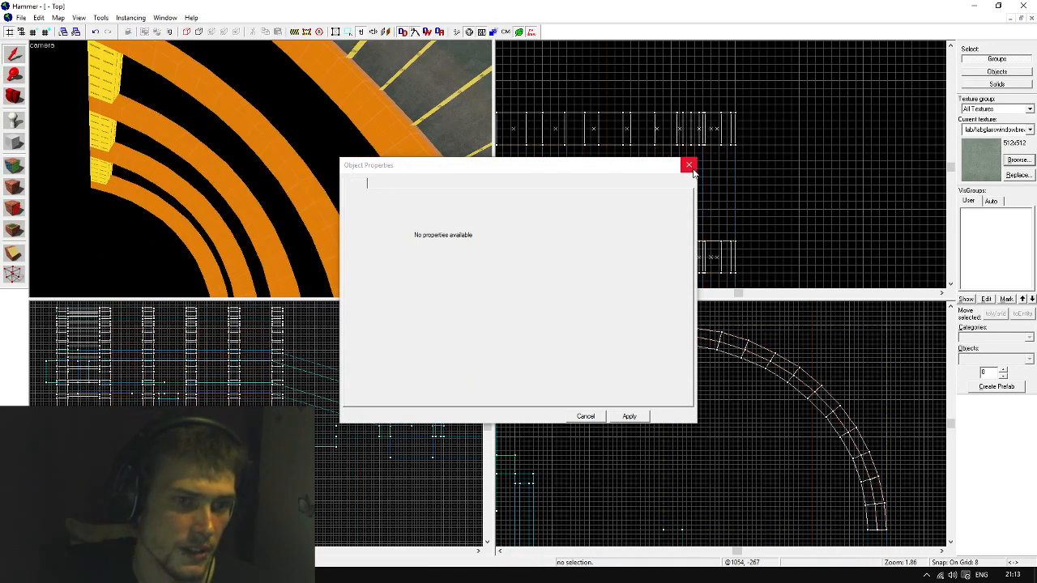
{"action": "left_click", "coordinate": [689, 164]}
Copy the glass wall section into the first two empty gaps between the ribs, at 128-unit intervals
{"action": "left_click", "coordinate": [306, 170]}
{"action": "scroll", "coordinate": [689, 142], "scroll_direction": "down", "scroll_amount": 2}
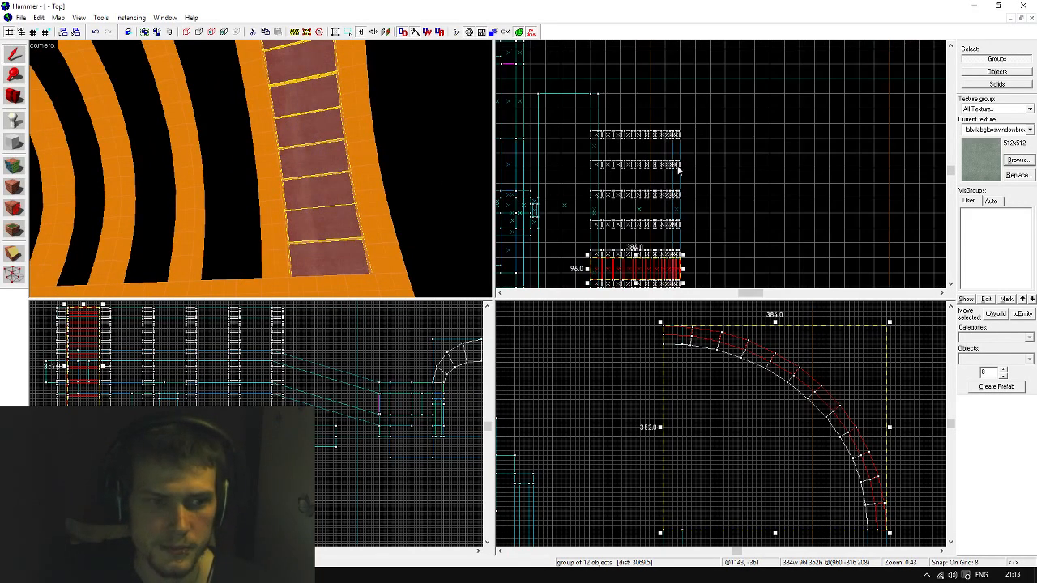
{"action": "scroll", "coordinate": [677, 270], "scroll_direction": "up", "scroll_amount": 7}
{"action": "left_click_drag", "start_coordinate": [677, 274], "coordinate": [680, 136]}
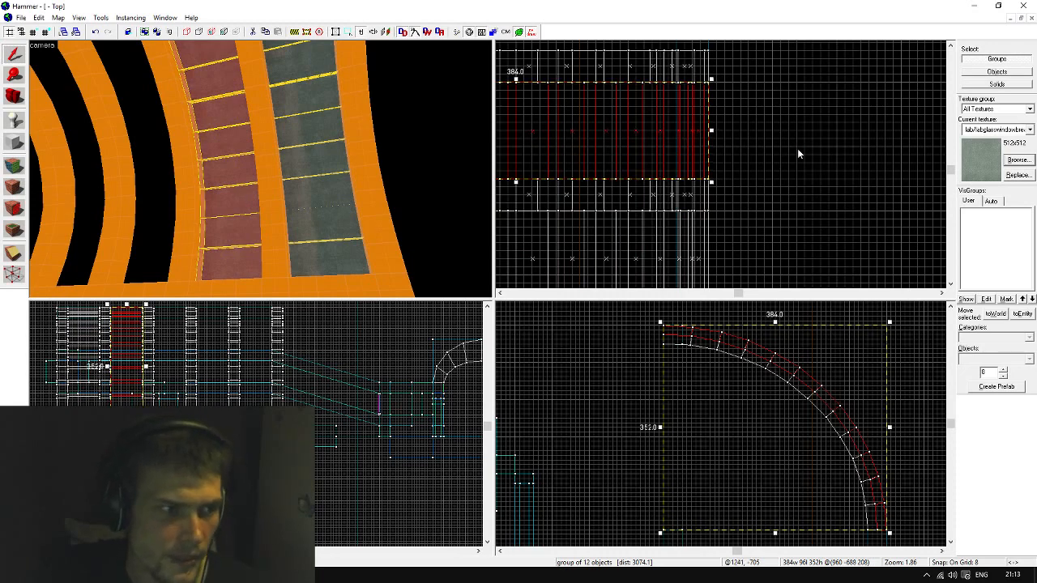
{"action": "scroll", "coordinate": [799, 162], "scroll_direction": "down", "scroll_amount": 5}
{"action": "scroll", "coordinate": [740, 132], "scroll_direction": "up", "scroll_amount": 4}
{"action": "left_click_drag", "start_coordinate": [752, 245], "coordinate": [753, 141]}
Copy the glass wall section into the two remaining gaps between the ribs, at 128-unit intervals
{"action": "scroll", "coordinate": [860, 231], "scroll_direction": "down", "scroll_amount": 5}
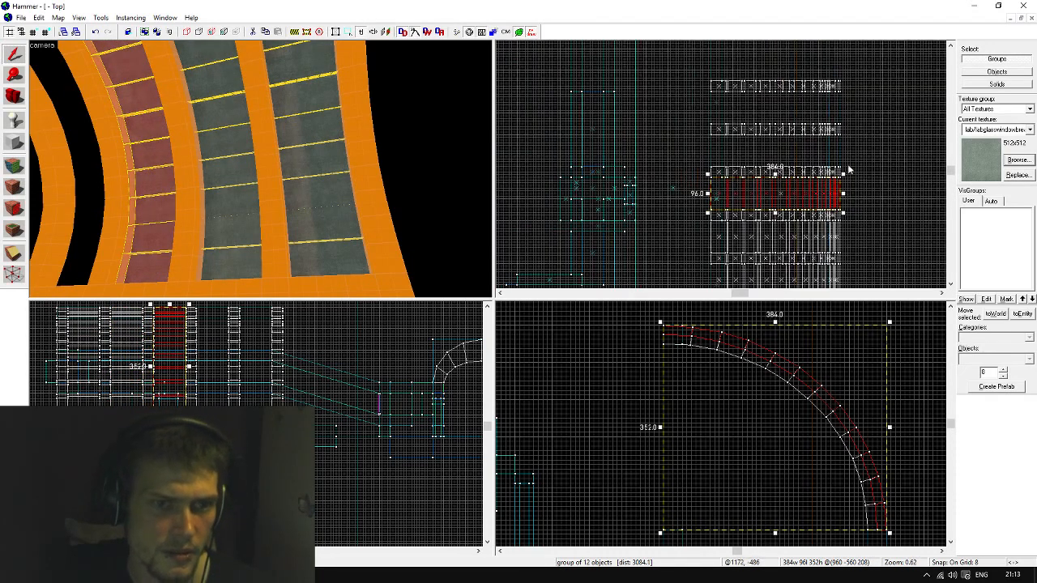
{"action": "scroll", "coordinate": [844, 154], "scroll_direction": "up", "scroll_amount": 5}
{"action": "left_click_drag", "start_coordinate": [798, 262], "coordinate": [798, 159], "text": "shift"}
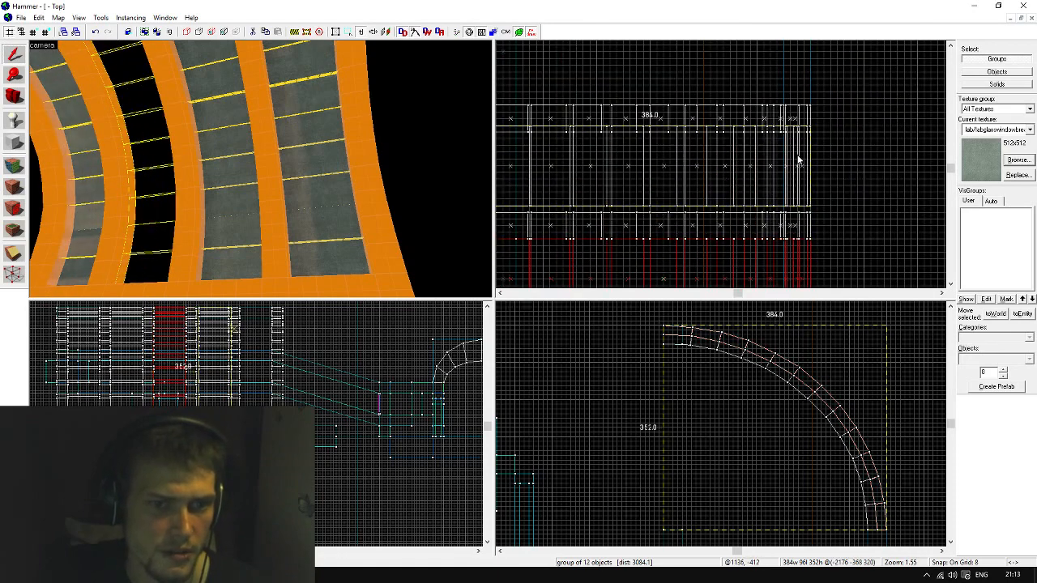
{"action": "scroll", "coordinate": [802, 245], "scroll_direction": "down", "scroll_amount": 3}
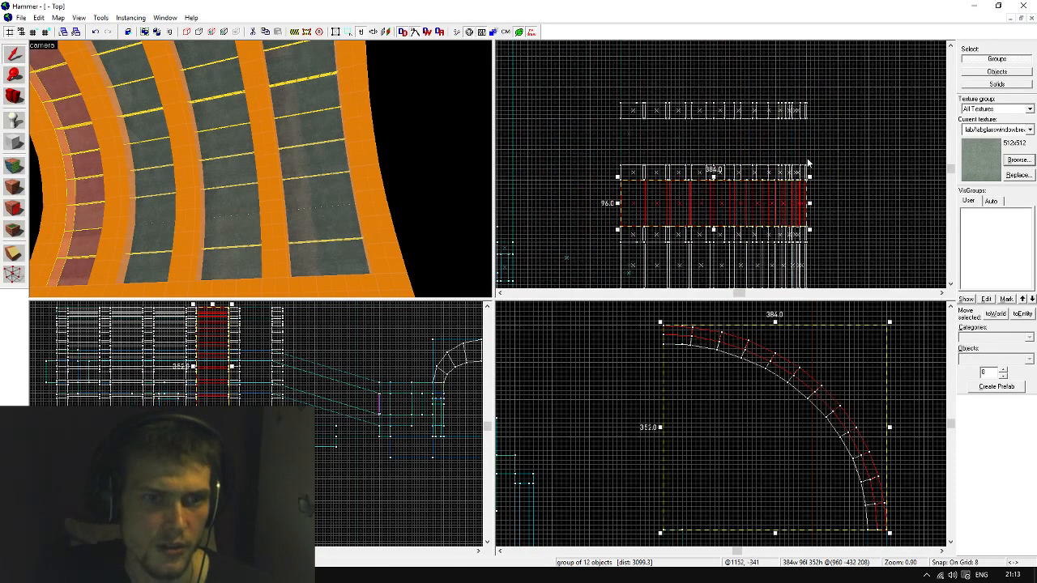
{"action": "scroll", "coordinate": [802, 154], "scroll_direction": "up", "scroll_amount": 3}
{"action": "left_click_drag", "start_coordinate": [797, 243], "coordinate": [792, 140], "text": "shift"}
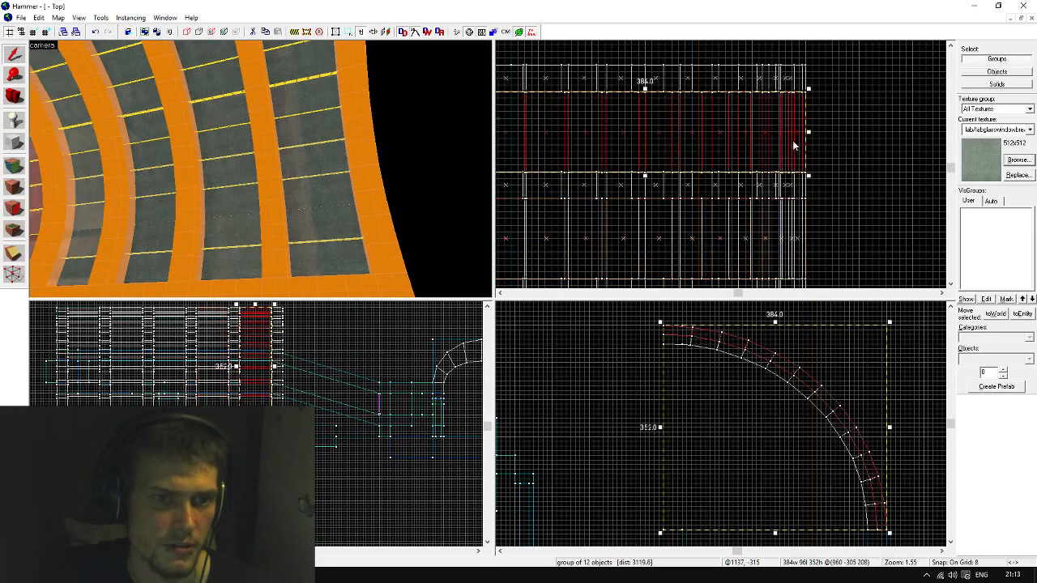
{"action": "key", "text": "Escape"}
Lift dev/dev_measuregeneric01 from the near rib's crown and apply it to the adjoining nodraw crown face between the ribs
{"action": "key", "text": "s"}
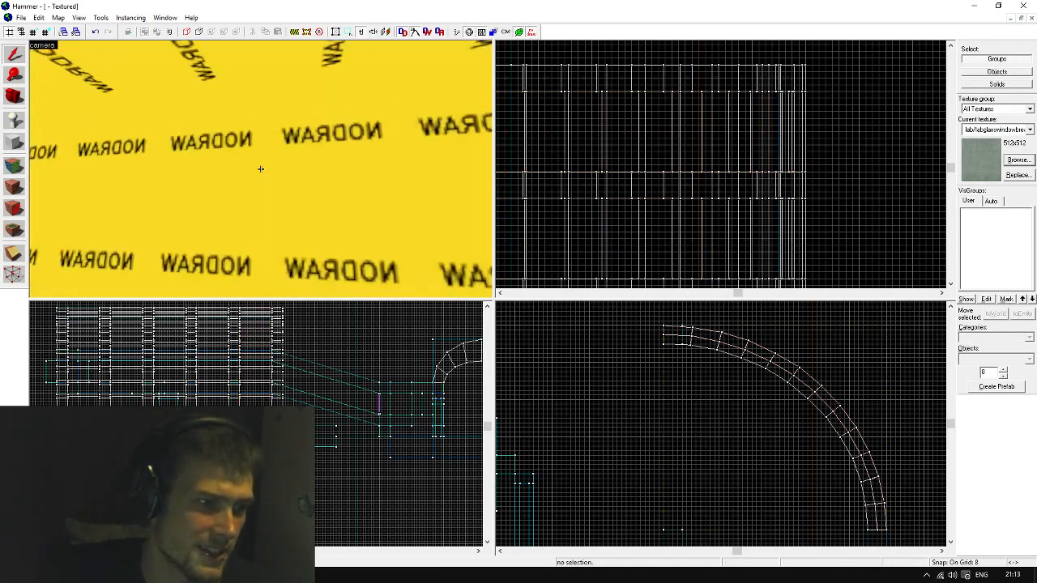
{"action": "key", "text": "w"}
{"action": "key", "text": "s"}
{"action": "key", "text": "s"}
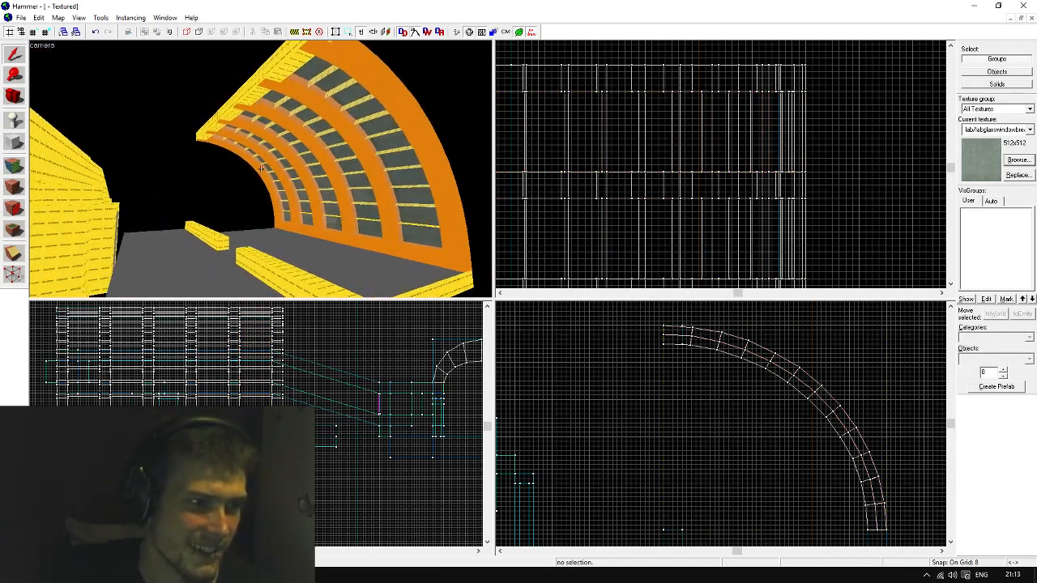
{"action": "key", "text": "w"}
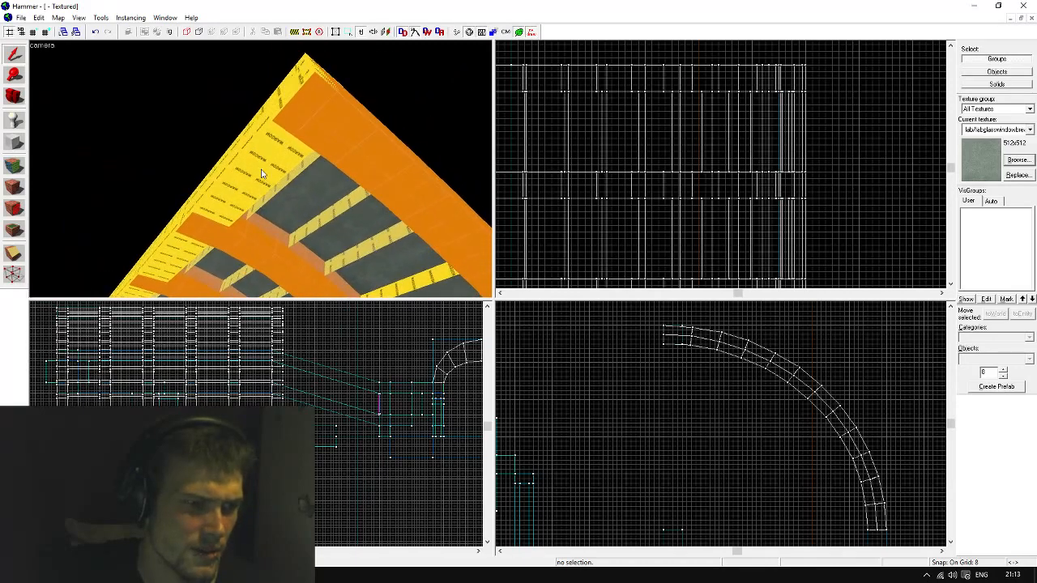
{"action": "key", "text": "shift+a"}
{"action": "left_click", "coordinate": [308, 138]}
{"action": "right_click", "coordinate": [291, 149]}
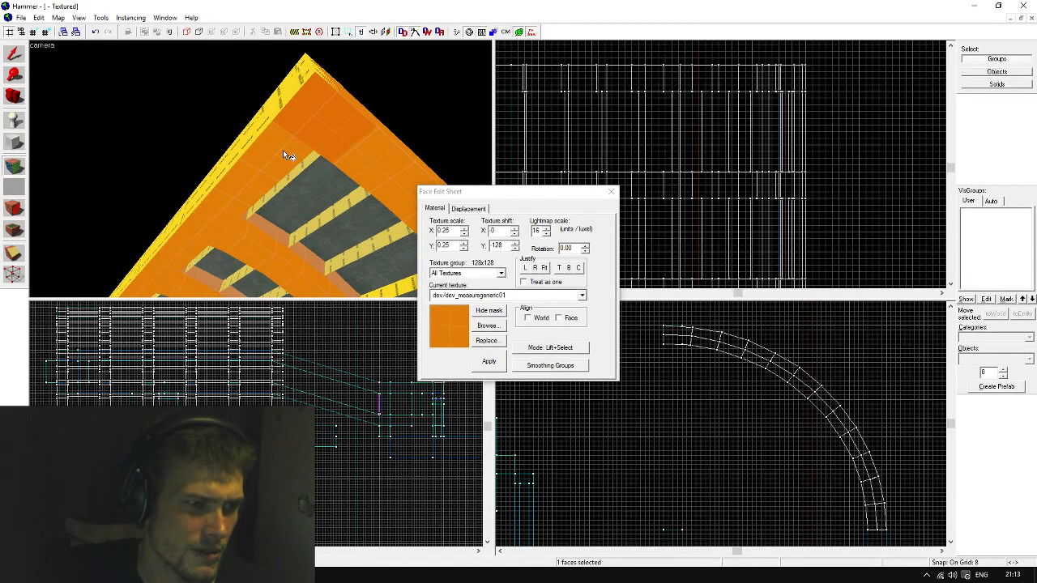
Lift the texture settings from the orange crown face above the near wall sections and return to object selection
{"action": "left_click", "coordinate": [283, 150]}
{"action": "key", "text": "z"}
{"action": "key", "text": "w"}
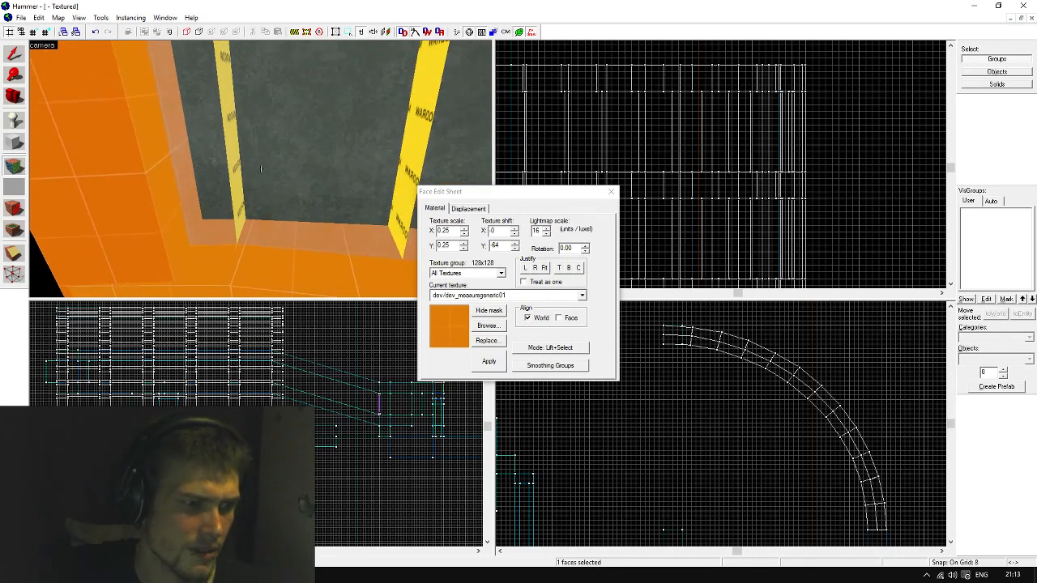
{"action": "key", "text": "shift+s"}
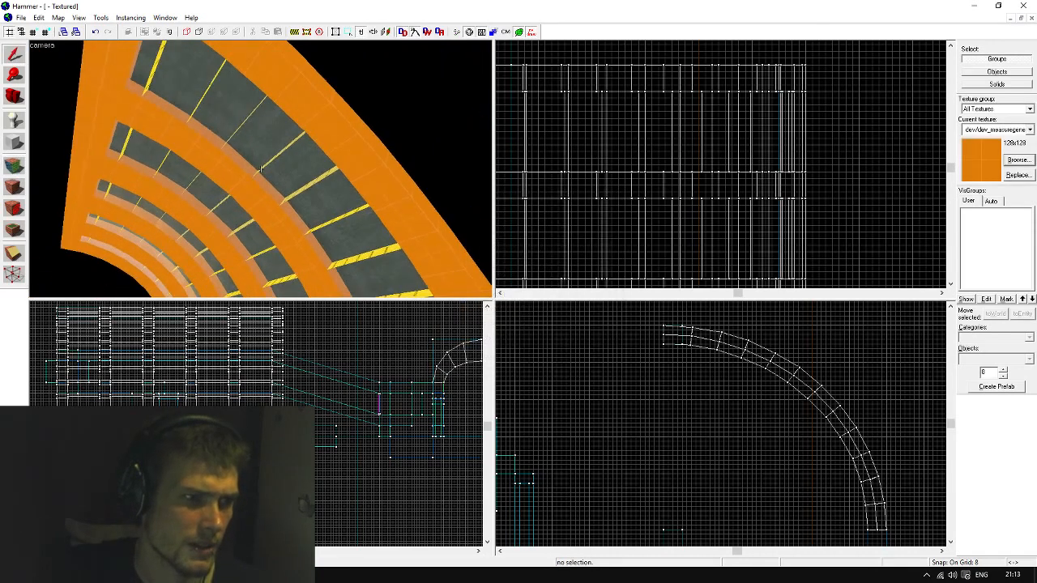
Examine the spacing of the orange ribs and glass wall sections along the whole curved tunnel wall
{"action": "key", "text": "a"}
{"action": "key", "text": "w"}
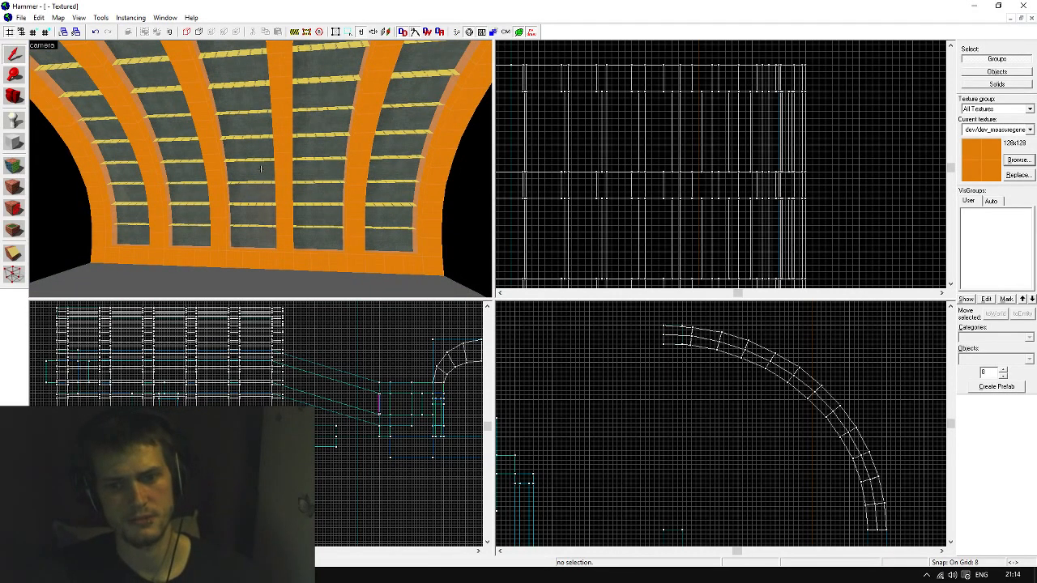
{"action": "key", "text": "d"}
{"action": "key", "text": "s"}
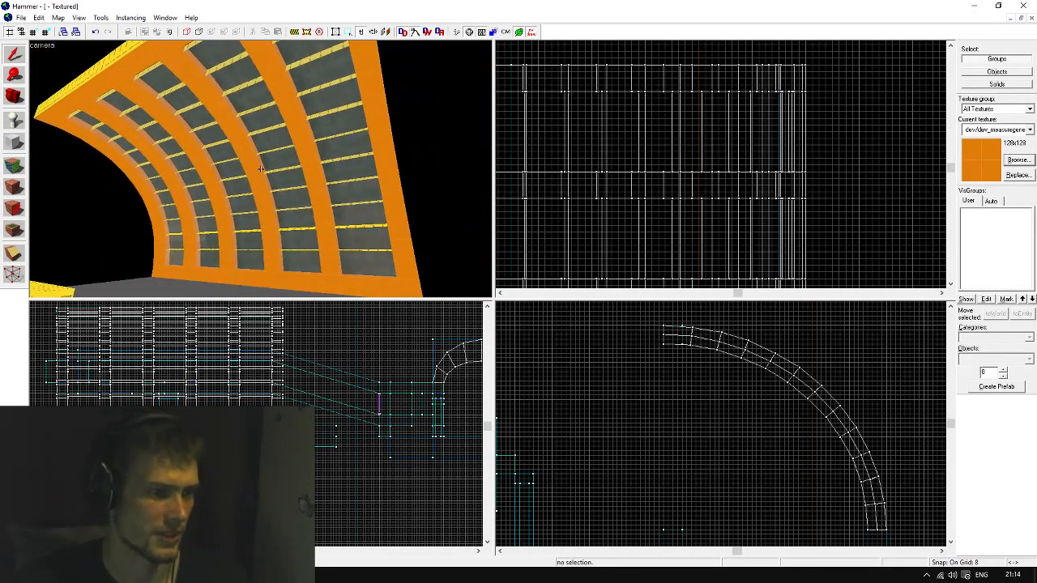
{"action": "key", "text": "d"}
{"action": "key", "text": "w"}
{"action": "key", "text": "s"}
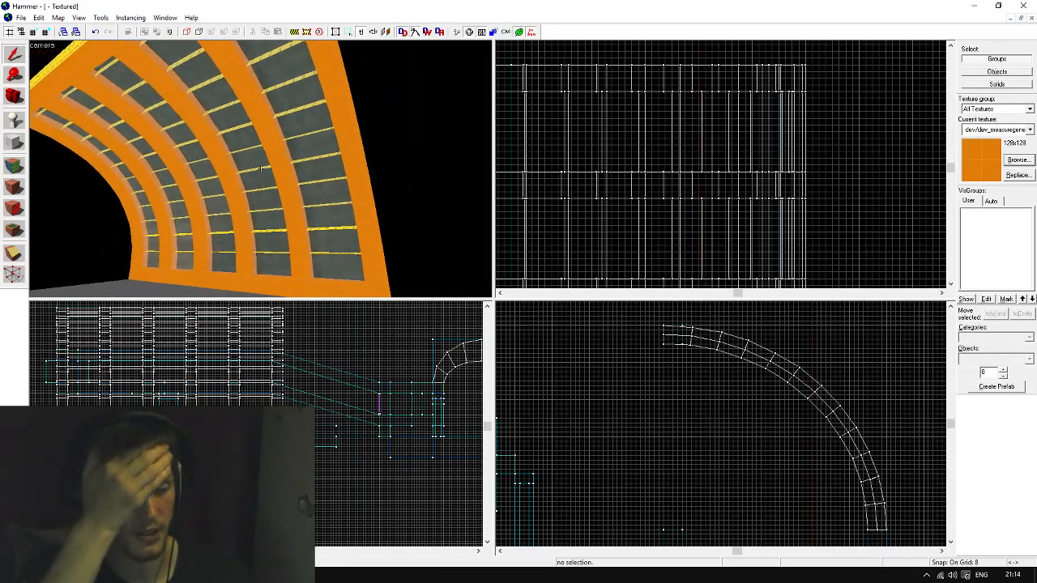
{"action": "key", "text": "a"}
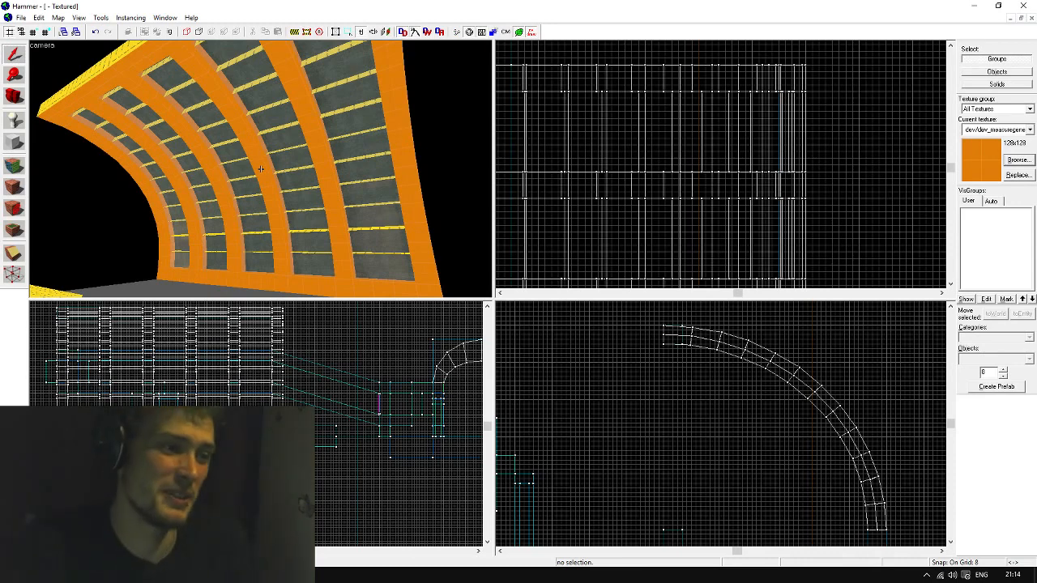
{"action": "key", "text": "a"}
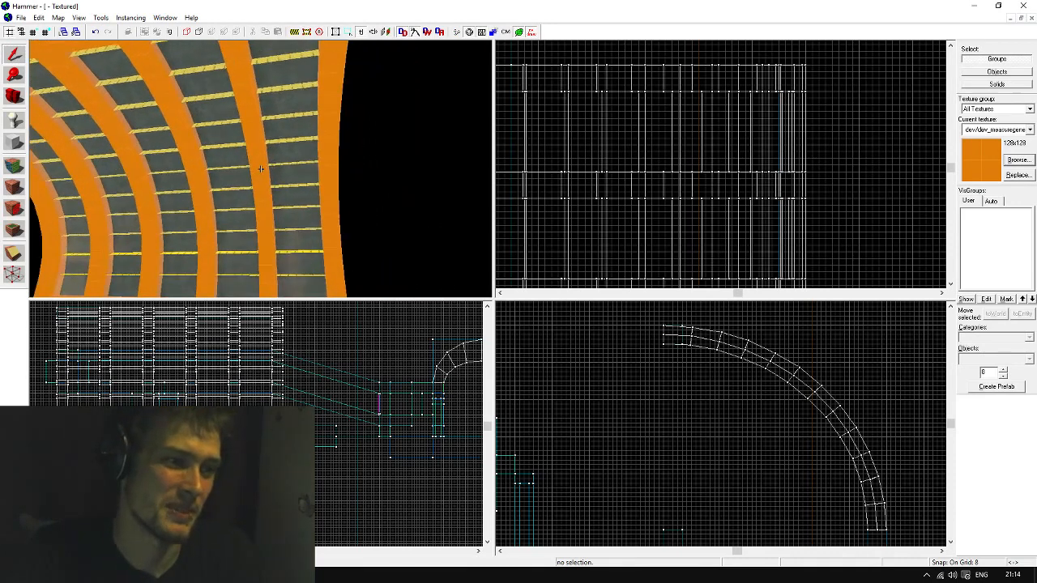
Delete the second and fifth orange ribs together with the glass wall section on the inner side of each
{"action": "key", "text": "z"}
{"action": "left_click", "coordinate": [338, 203]}
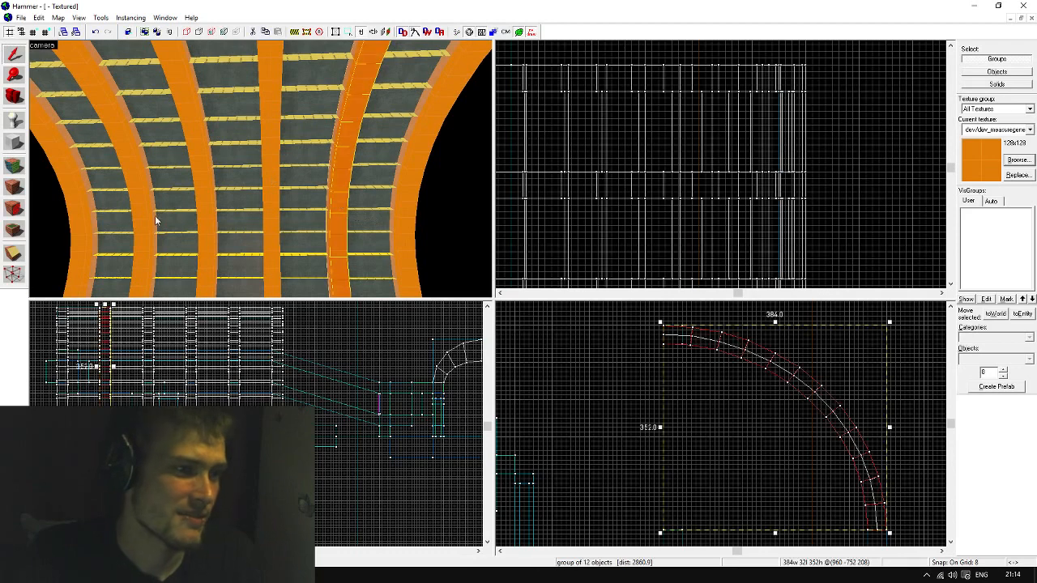
{"action": "left_click", "coordinate": [144, 214], "text": "ctrl"}
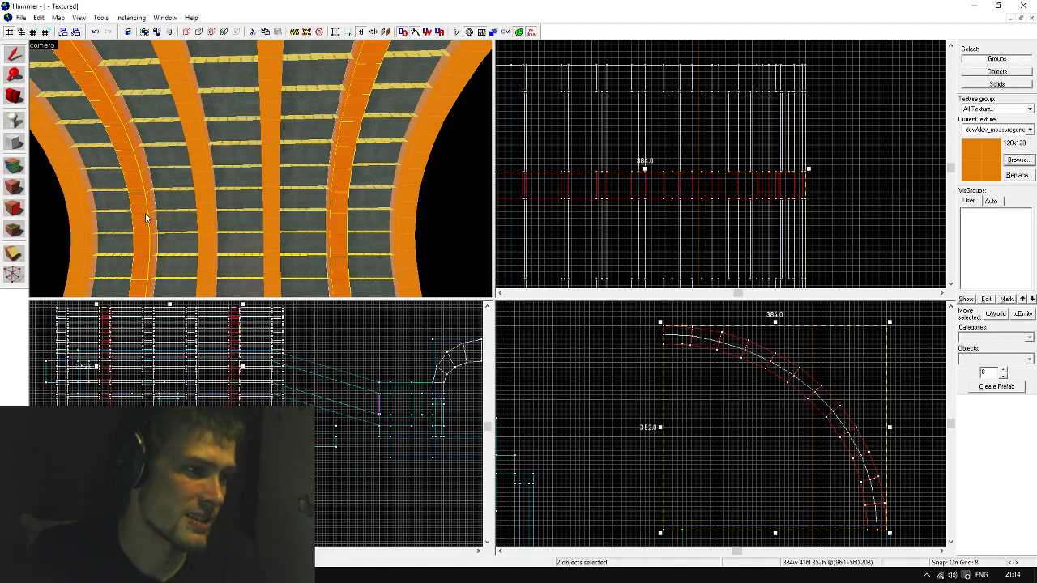
{"action": "key", "text": "Delete"}
{"action": "left_click", "coordinate": [313, 196]}
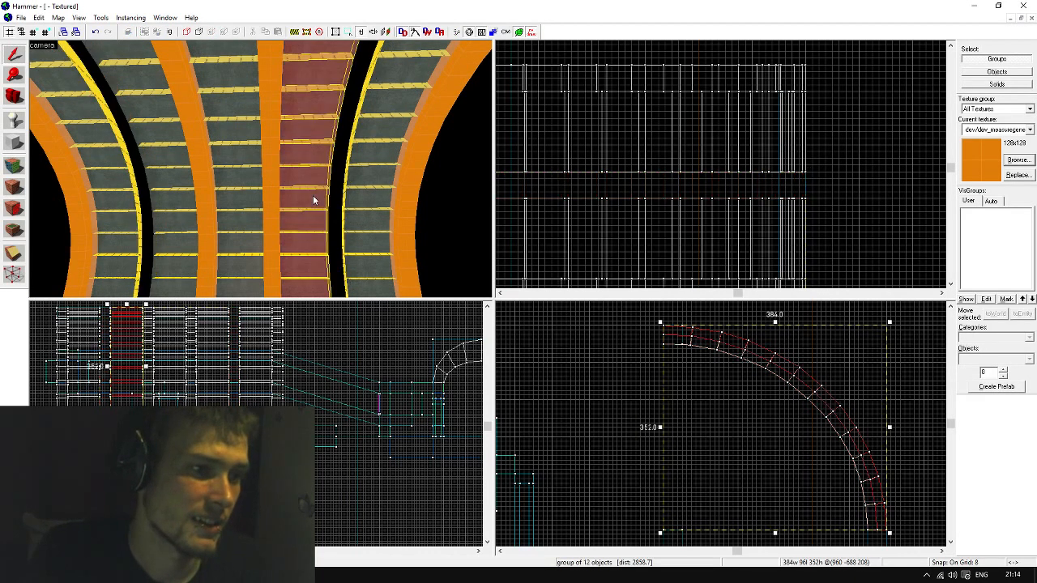
{"action": "left_click", "coordinate": [175, 207], "text": "ctrl"}
{"action": "key", "text": "Delete"}
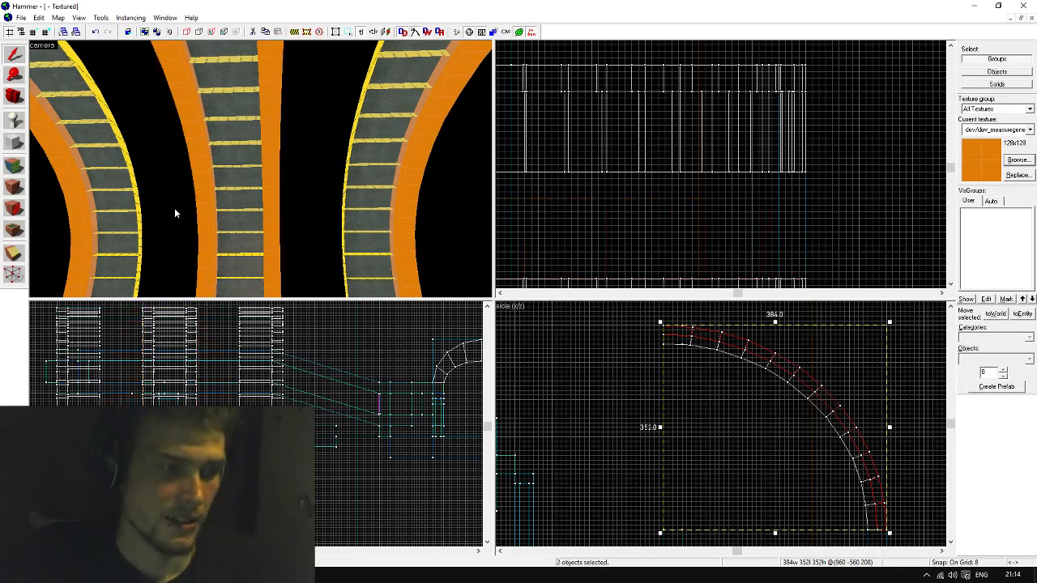
Stretch the outer glass wall section at one end of the tunnel to 224 units long, up to the nearest middle rib
{"action": "left_click", "coordinate": [360, 182]}
{"action": "scroll", "coordinate": [701, 113], "scroll_direction": "down", "scroll_amount": 1}
{"action": "scroll", "coordinate": [689, 203], "scroll_direction": "up", "scroll_amount": 3}
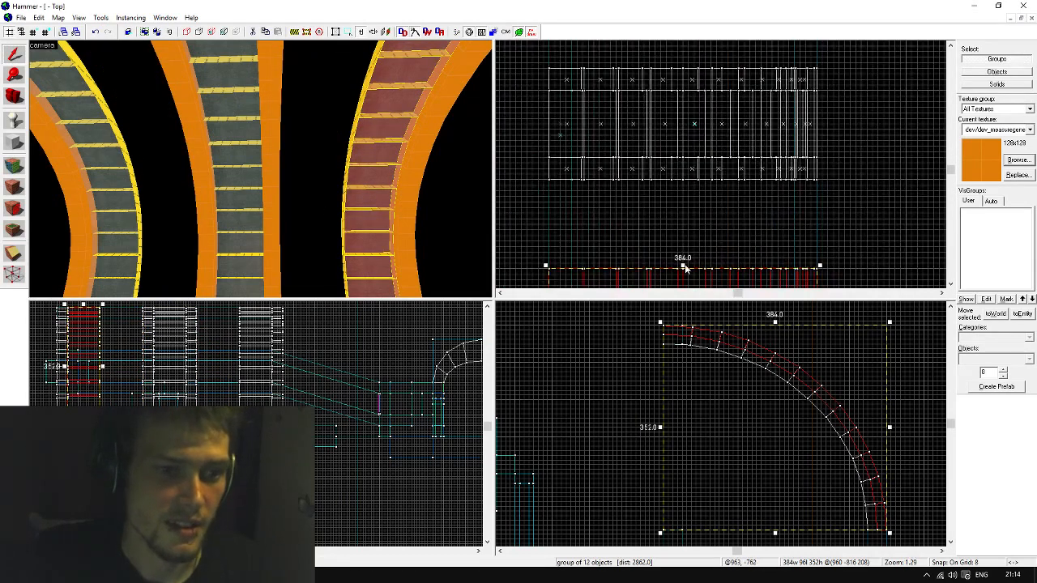
{"action": "left_click_drag", "start_coordinate": [683, 267], "coordinate": [693, 178]}
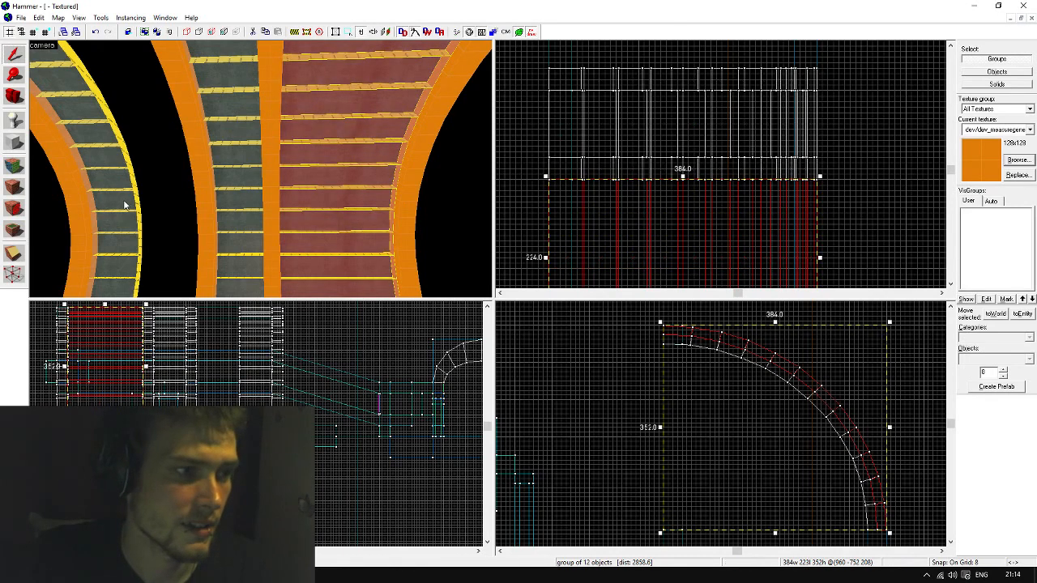
Stretch the outer glass wall section at the opposite end of the tunnel until it meets the other middle rib
{"action": "left_click", "coordinate": [124, 205]}
{"action": "scroll", "coordinate": [667, 214], "scroll_direction": "down", "scroll_amount": 4}
{"action": "scroll", "coordinate": [683, 96], "scroll_direction": "up", "scroll_amount": 3}
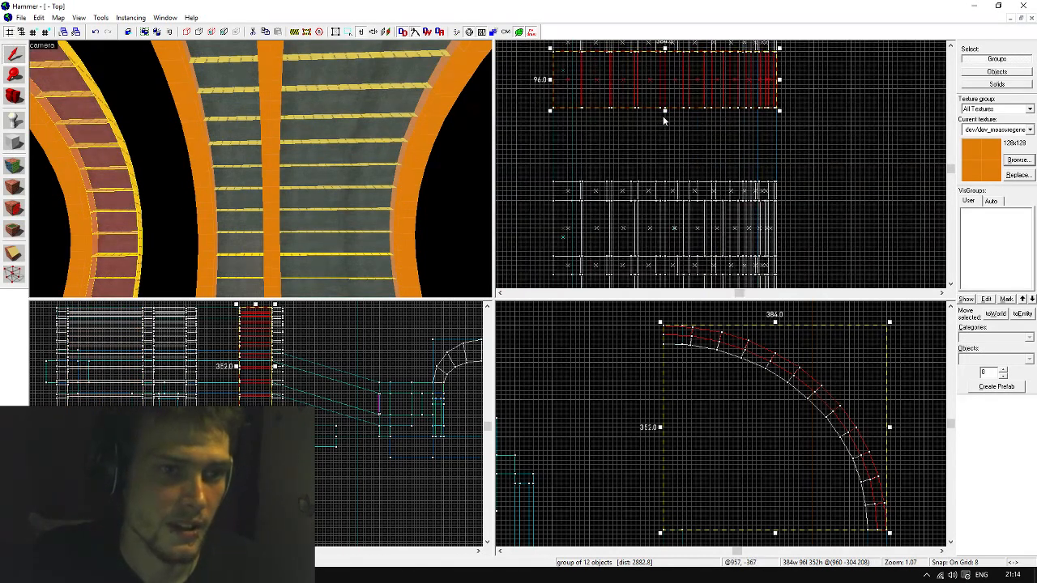
{"action": "left_click_drag", "start_coordinate": [666, 114], "coordinate": [667, 185]}
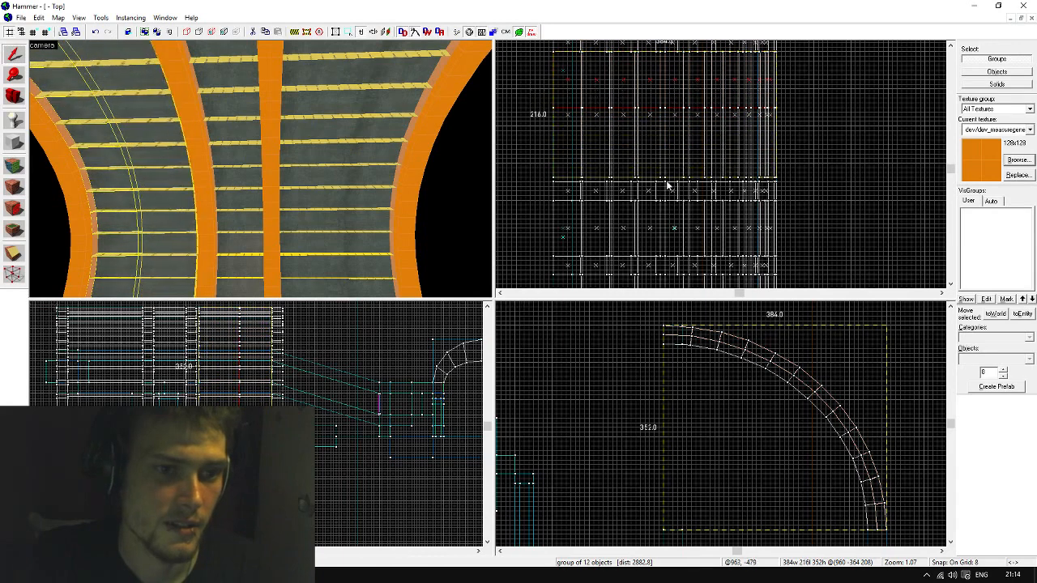
{"action": "left_click", "coordinate": [896, 177]}
Inspect the widened glass sections, the ribs, the road and the opposite nodraw wall from several viewpoints
{"action": "key", "text": "z"}
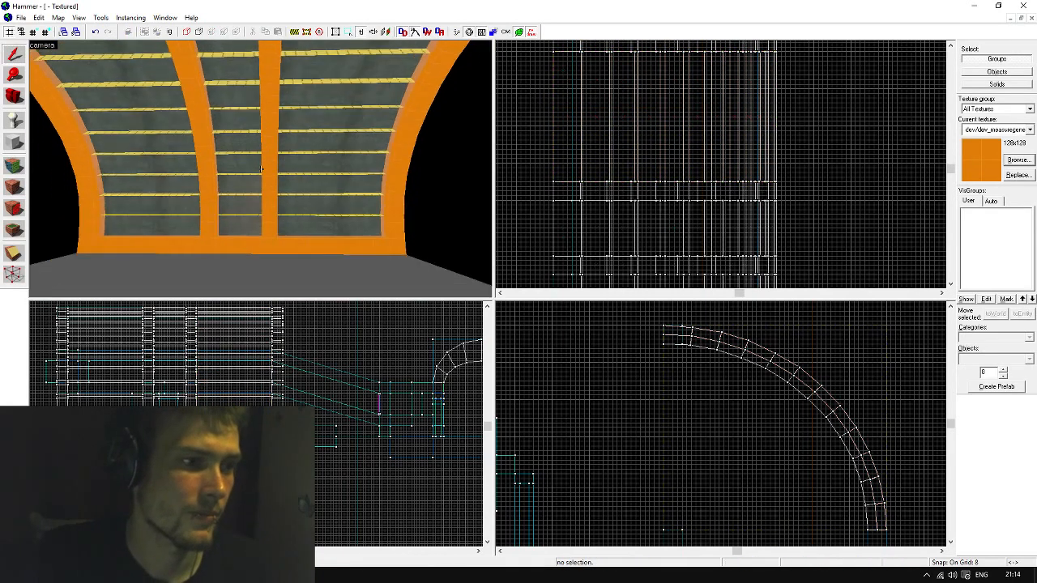
{"action": "key", "text": "w"}
{"action": "key", "text": "s"}
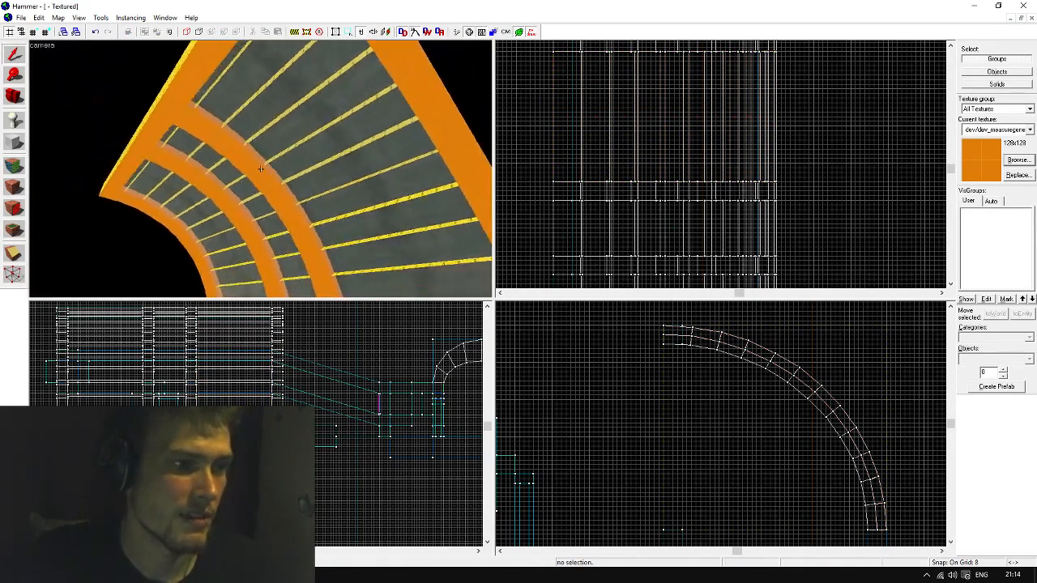
{"action": "key", "text": "s"}
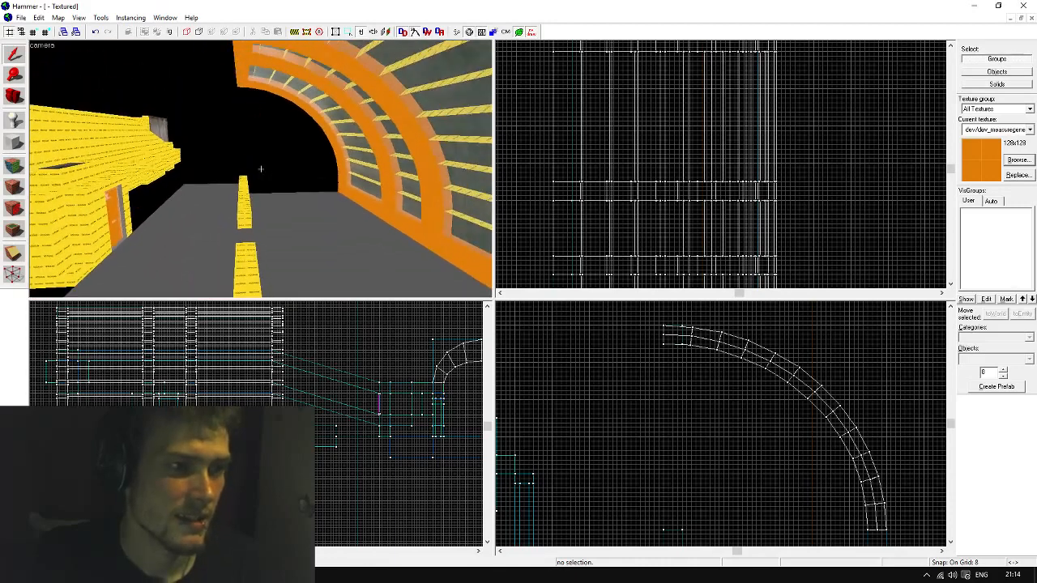
{"action": "key", "text": "s"}
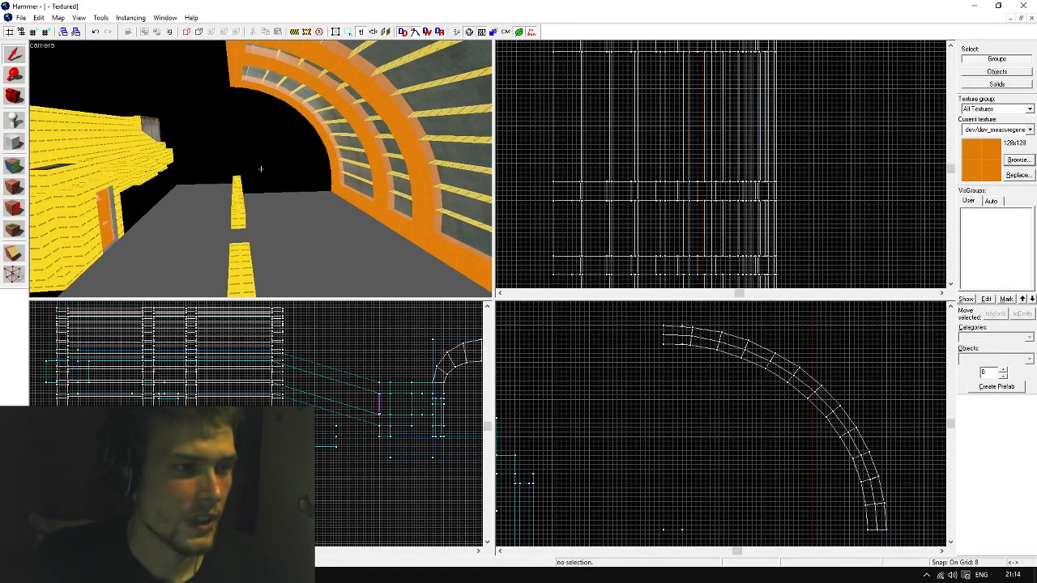
{"action": "key", "text": "w"}
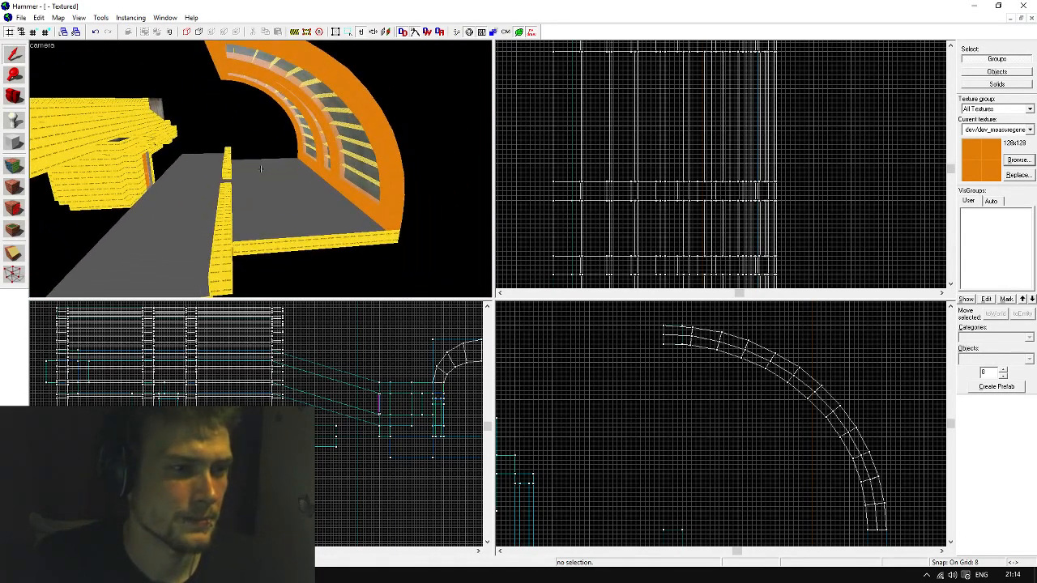
{"action": "key", "text": "w"}
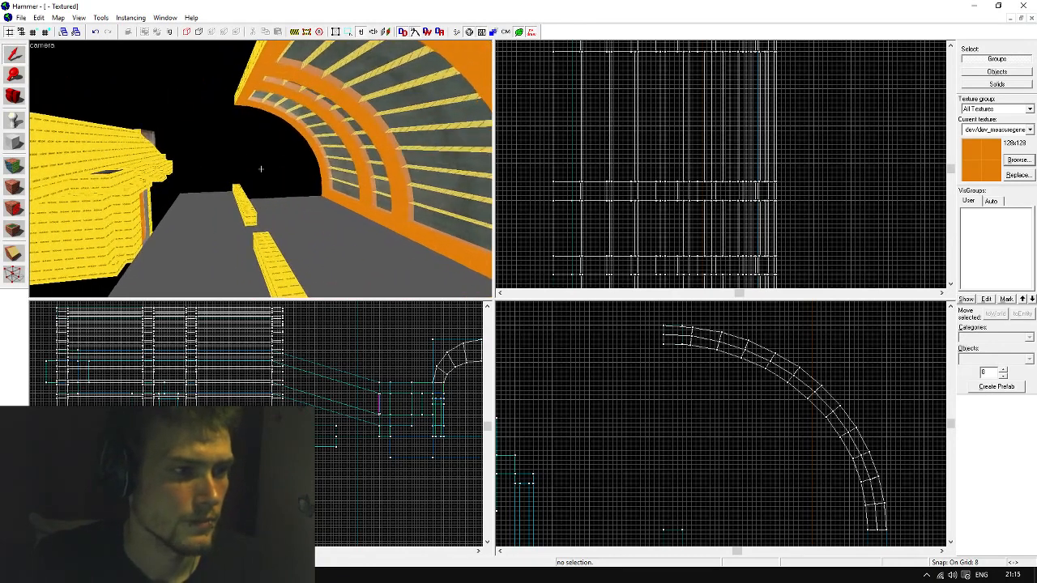
{"action": "key", "text": "w"}
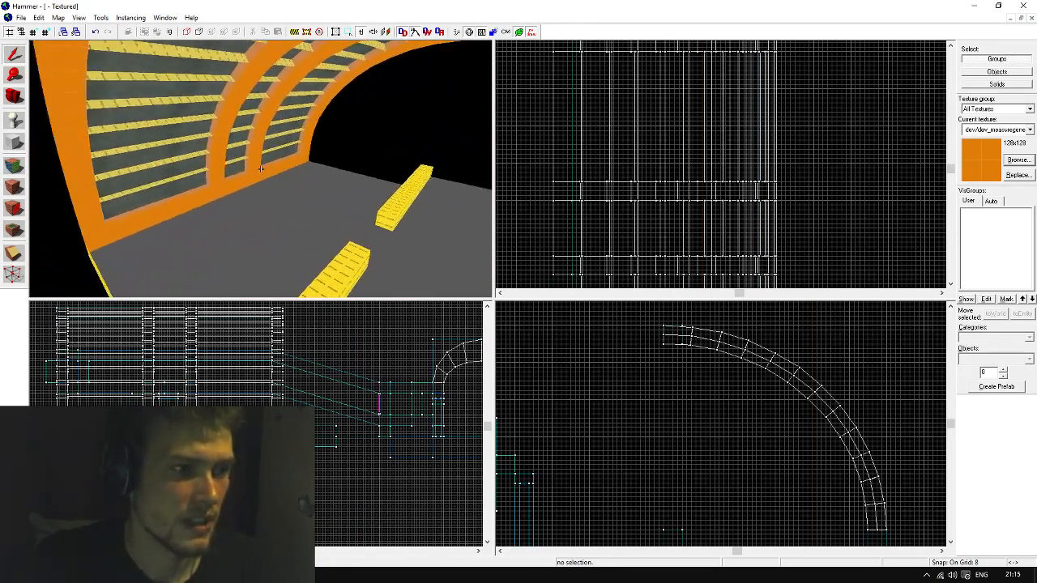
{"action": "key", "text": "d"}
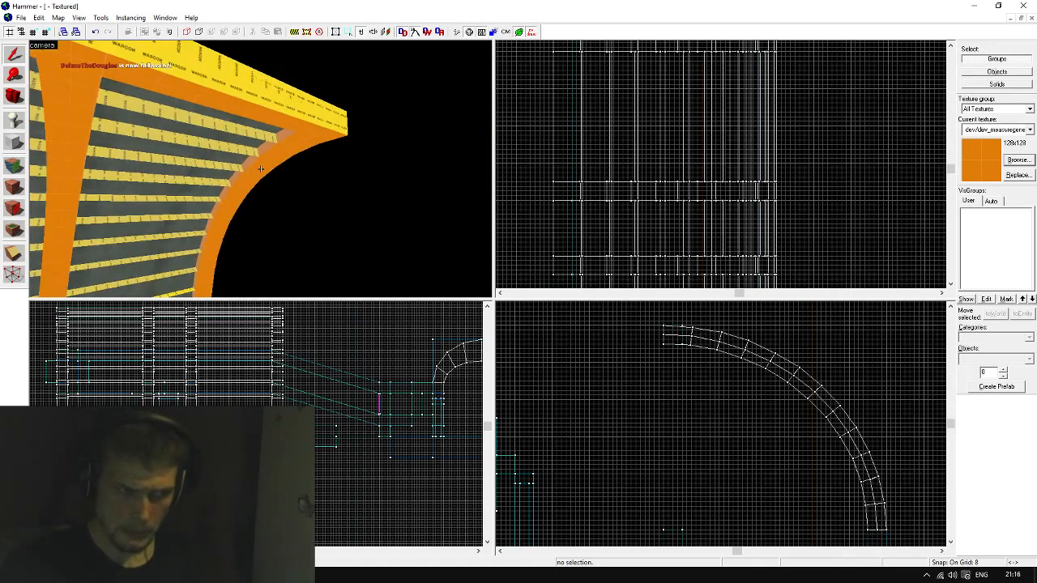
{"action": "key", "text": "z"}
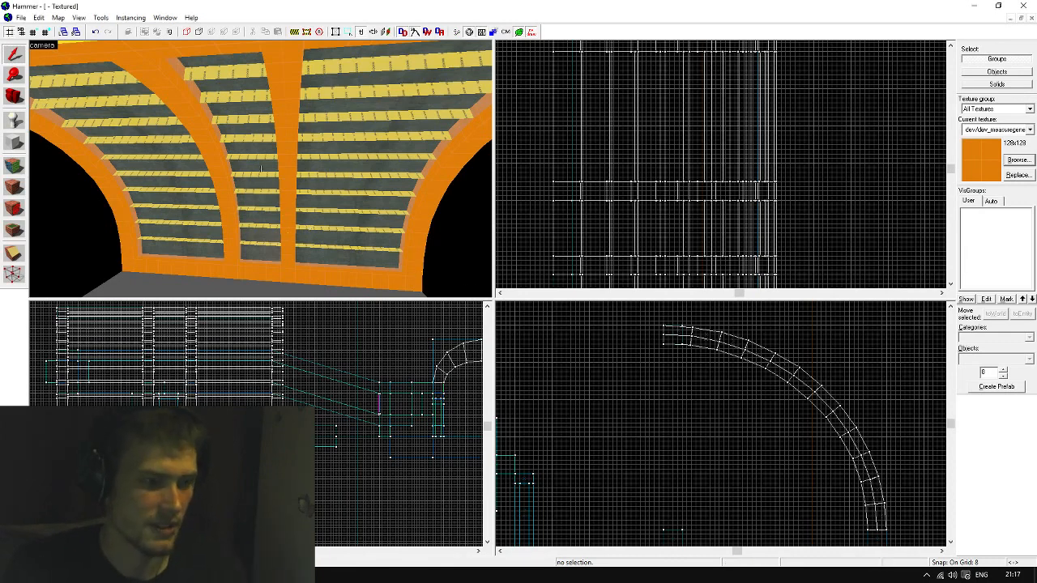
{"action": "key", "text": "s"}
{"action": "key", "text": "w"}
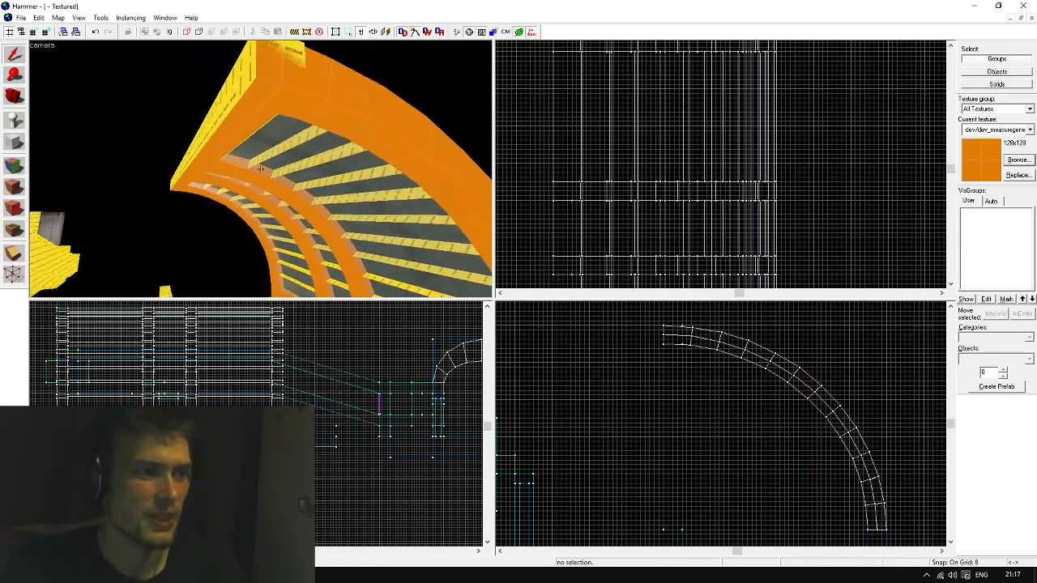
{"action": "key", "text": "s"}
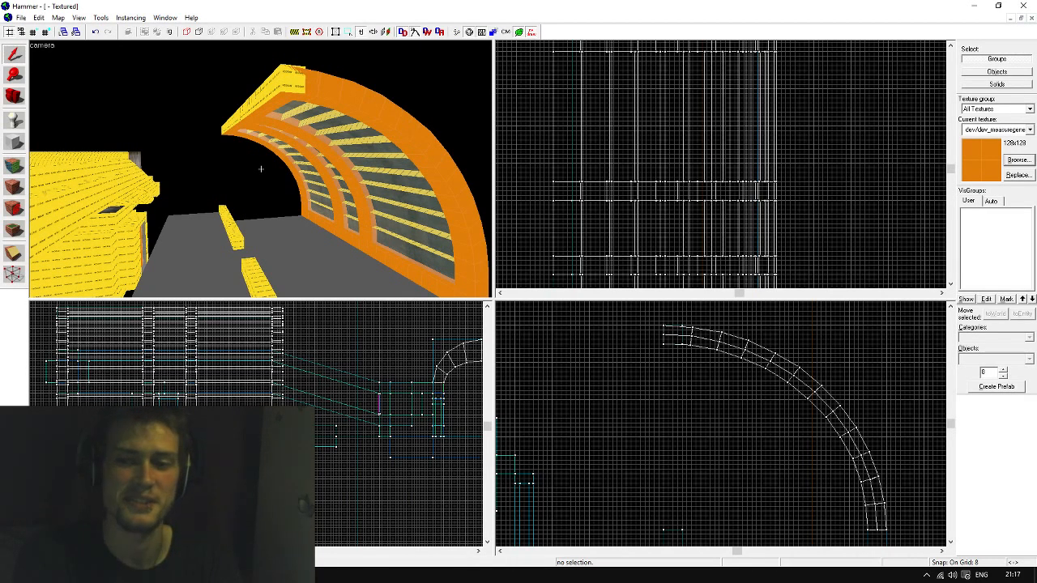
{"action": "key", "text": "w"}
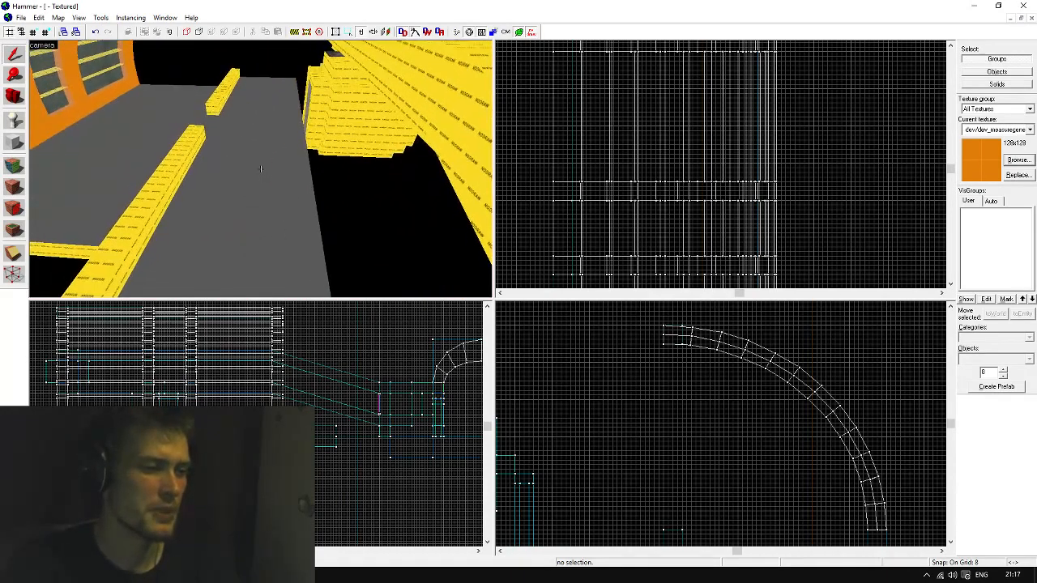
Ready the Block tool with tools/toolsnodraw as the current texture
{"action": "key", "text": "z"}
{"action": "left_click", "coordinate": [14, 143]}
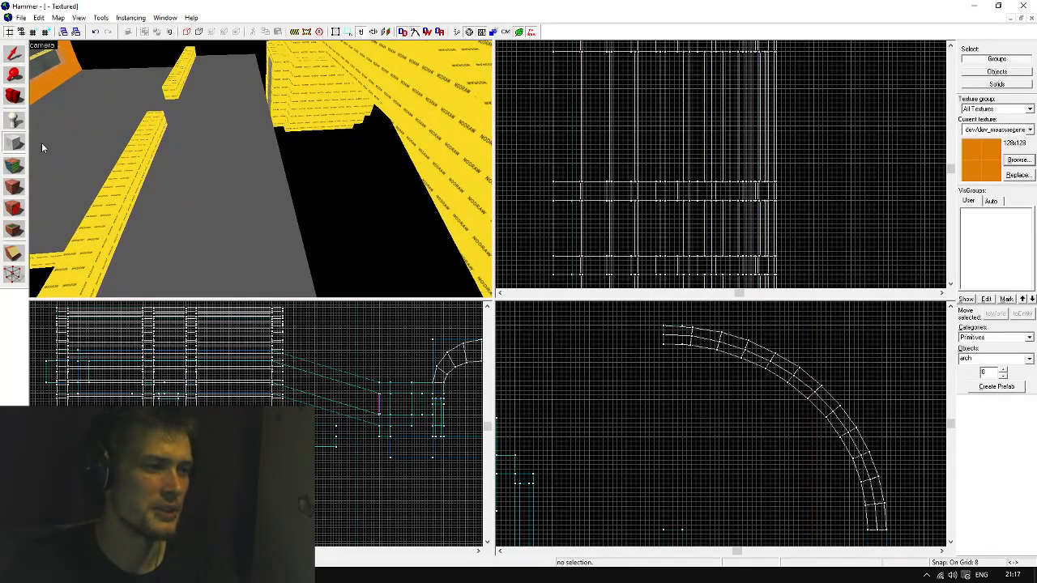
{"action": "left_click", "coordinate": [1014, 128]}
{"action": "left_click", "coordinate": [1008, 264]}
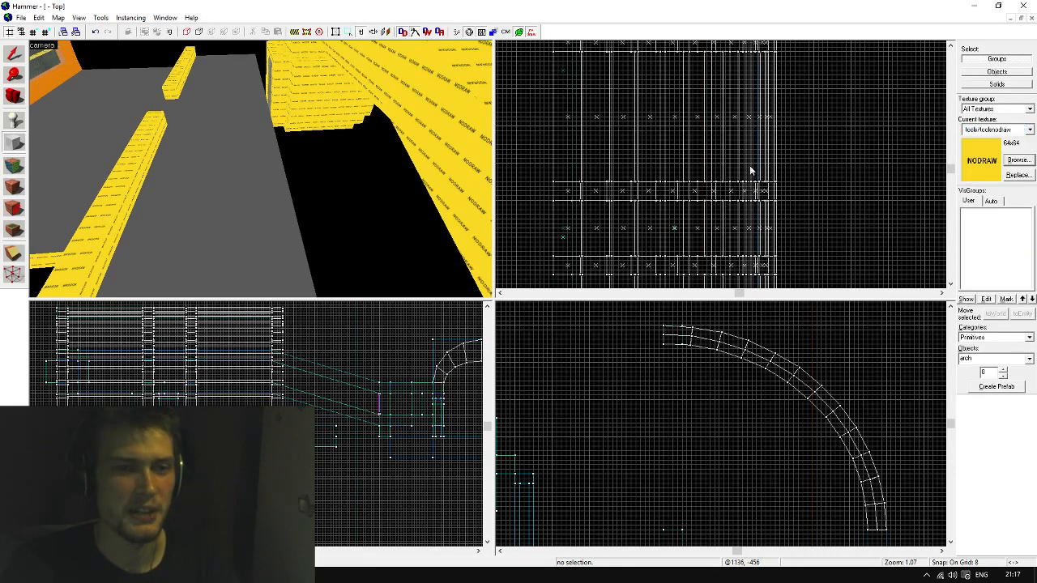
Outline a block 32 units wide and 448 units long along the road edge opposite the arched wall
{"action": "scroll", "coordinate": [773, 186], "scroll_direction": "down", "scroll_amount": 5}
{"action": "scroll", "coordinate": [649, 108], "scroll_direction": "up", "scroll_amount": 5}
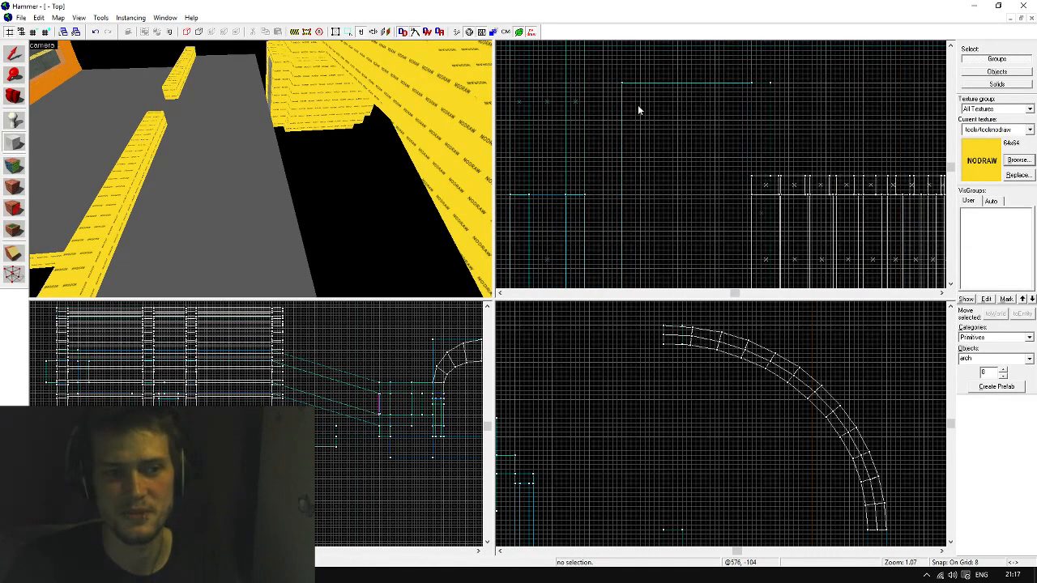
{"action": "left_click_drag", "start_coordinate": [621, 83], "coordinate": [587, 239]}
{"action": "scroll", "coordinate": [597, 135], "scroll_direction": "down", "scroll_amount": 2}
{"action": "scroll", "coordinate": [611, 277], "scroll_direction": "up", "scroll_amount": 4}
{"action": "scroll", "coordinate": [598, 390], "scroll_direction": "down", "scroll_amount": 4}
{"action": "scroll", "coordinate": [578, 439], "scroll_direction": "up", "scroll_amount": 5}
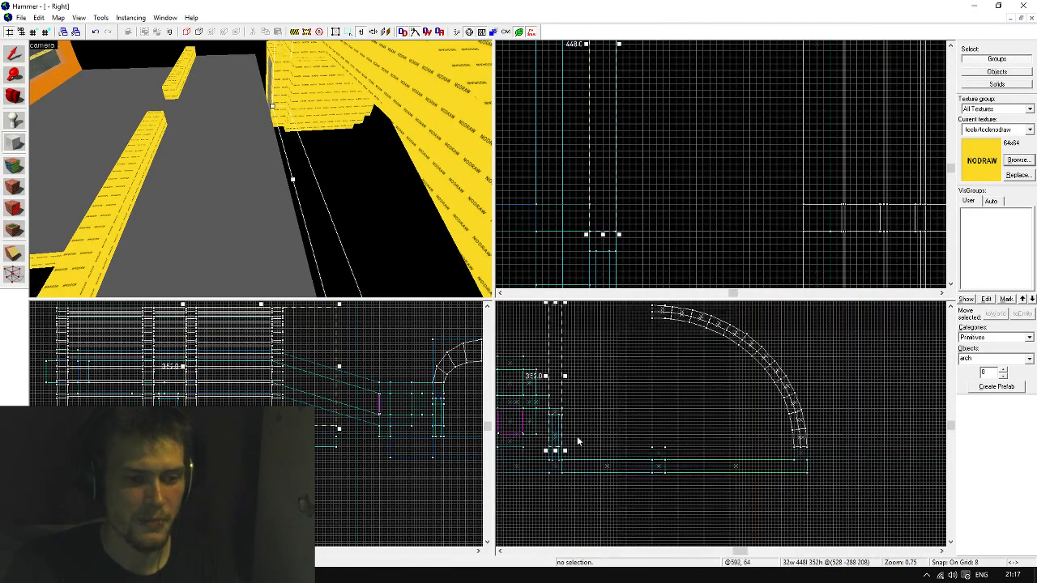
Extend the block outline down to the road slab's underside, lower its top to a 128-unit height and try to create it
{"action": "left_click_drag", "start_coordinate": [543, 461], "coordinate": [544, 484]}
{"action": "scroll", "coordinate": [627, 511], "scroll_direction": "down", "scroll_amount": 3}
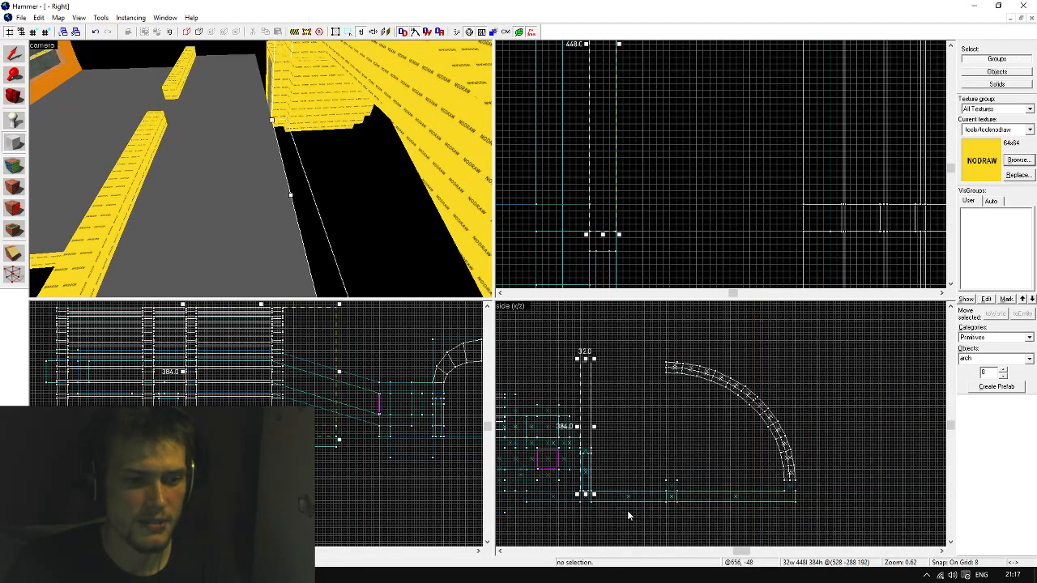
{"action": "scroll", "coordinate": [621, 393], "scroll_direction": "up", "scroll_amount": 2}
{"action": "left_click_drag", "start_coordinate": [624, 367], "coordinate": [632, 489]}
{"action": "key", "text": "z"}
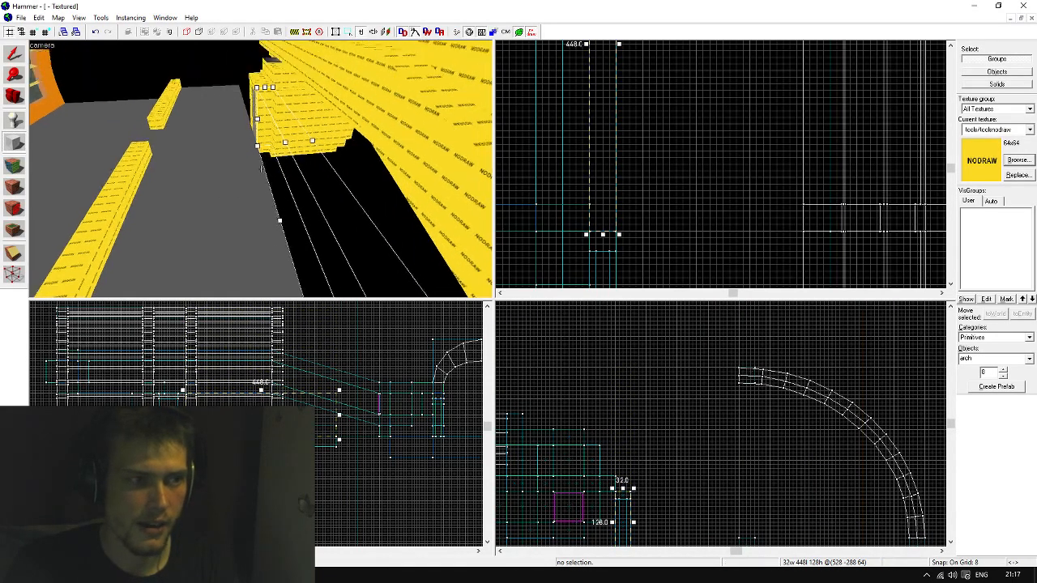
{"action": "key", "text": "w"}
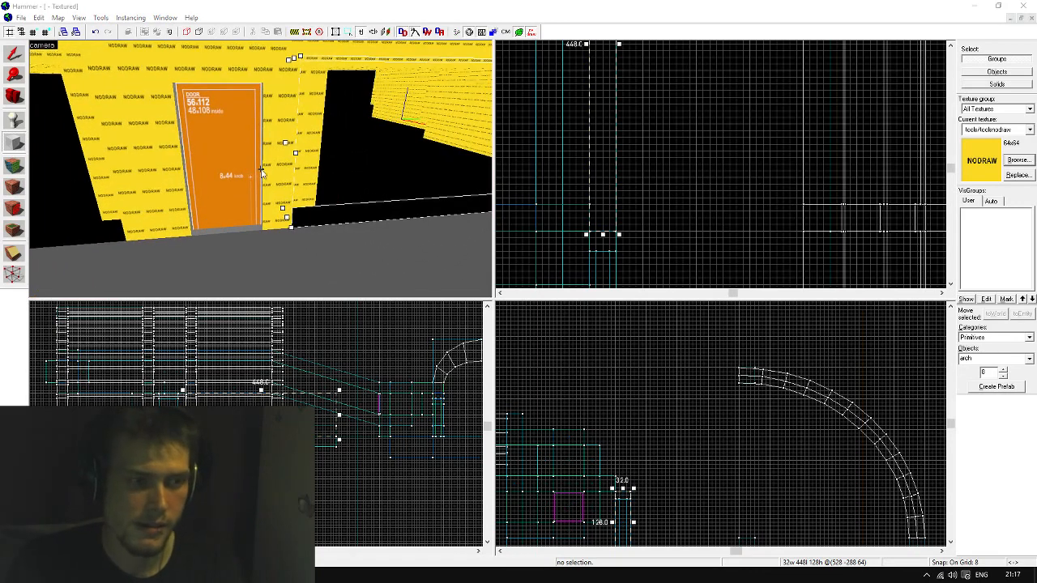
{"action": "key", "text": "Return"}
{"action": "key", "text": "Return"}
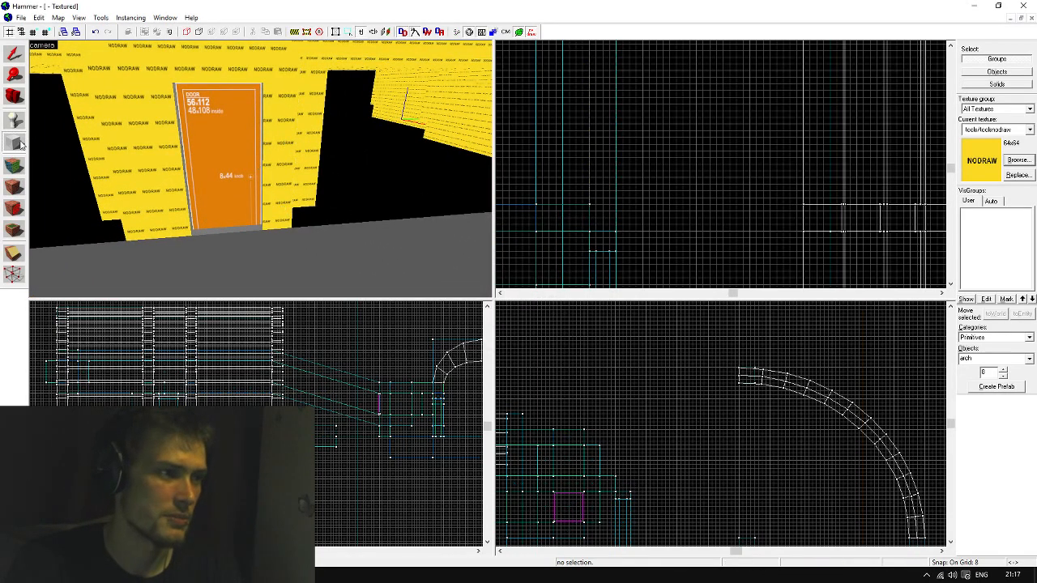
Set the new object's shape to block and outline it 32 units wide and 448 long from the doorway to the road's north end
{"action": "left_click", "coordinate": [1030, 359]}
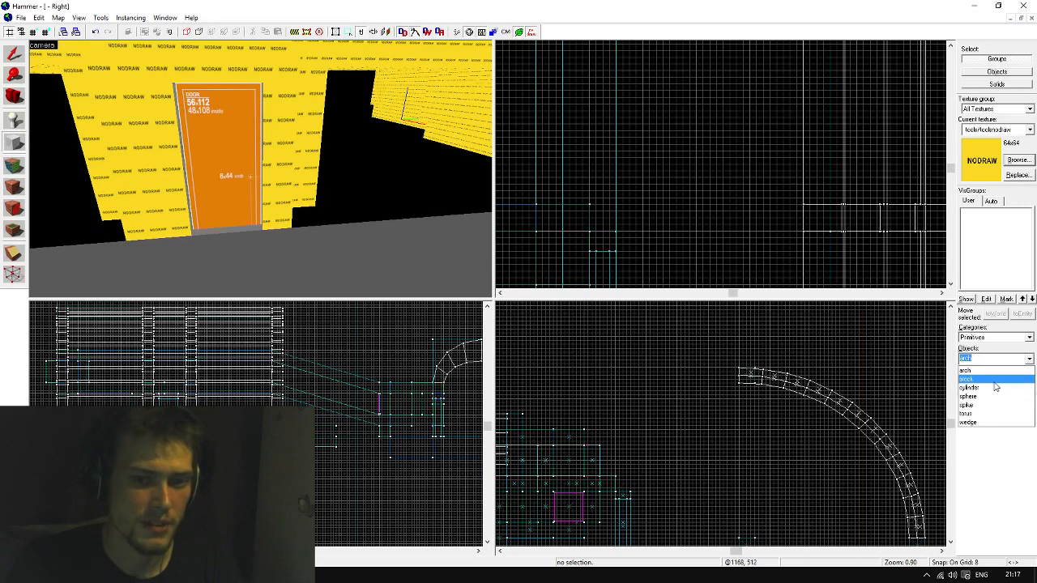
{"action": "left_click", "coordinate": [995, 381]}
{"action": "key", "text": "ctrl+Tab"}
{"action": "scroll", "coordinate": [684, 111], "scroll_direction": "down", "scroll_amount": 3}
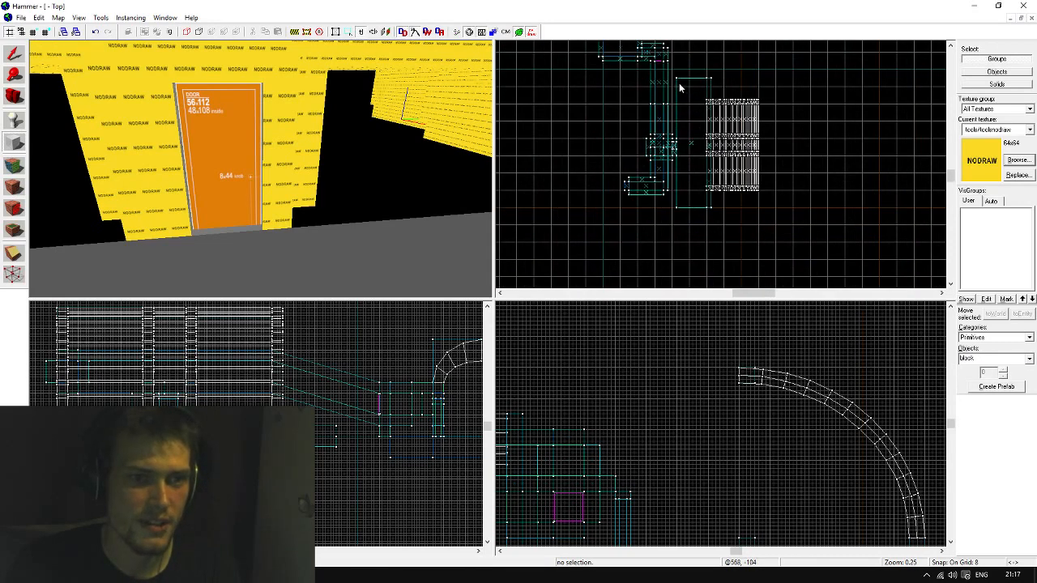
{"action": "scroll", "coordinate": [678, 79], "scroll_direction": "up", "scroll_amount": 4}
{"action": "scroll", "coordinate": [651, 216], "scroll_direction": "up", "scroll_amount": 3}
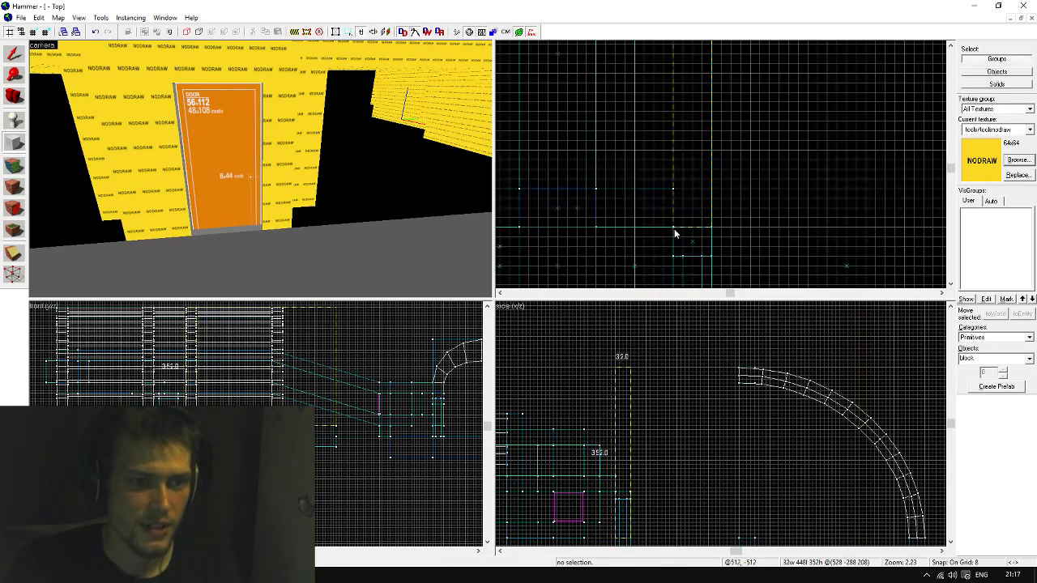
{"action": "left_click", "coordinate": [674, 230]}
Extend the block outline down to the road surface, lower its top to a 128-unit height and create the nodraw wall
{"action": "scroll", "coordinate": [641, 379], "scroll_direction": "down", "scroll_amount": 2}
{"action": "scroll", "coordinate": [625, 459], "scroll_direction": "up", "scroll_amount": 4}
{"action": "left_click_drag", "start_coordinate": [624, 456], "coordinate": [628, 481]}
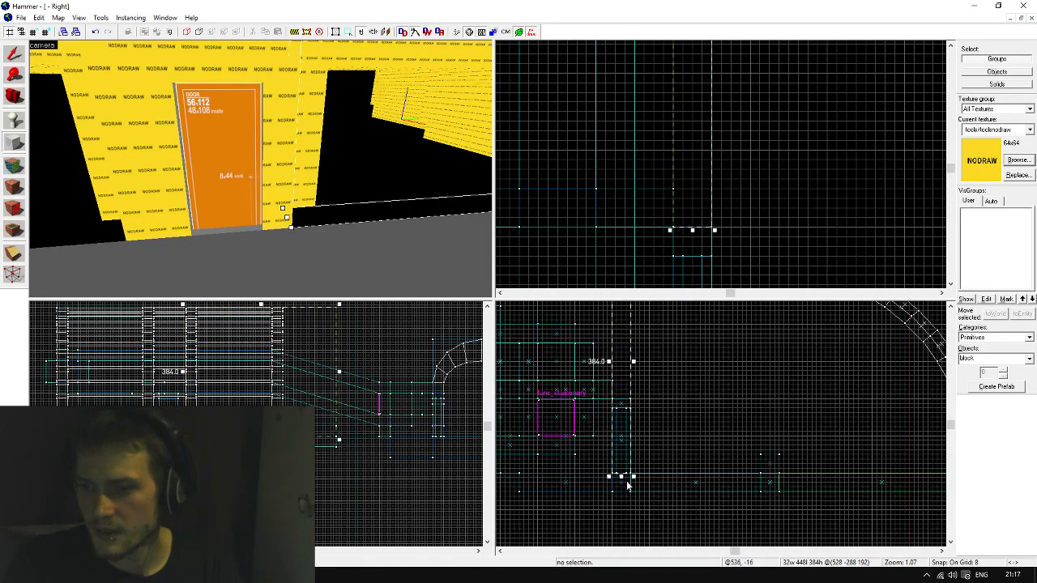
{"action": "scroll", "coordinate": [628, 481], "scroll_direction": "down", "scroll_amount": 3}
{"action": "scroll", "coordinate": [626, 417], "scroll_direction": "up", "scroll_amount": 3}
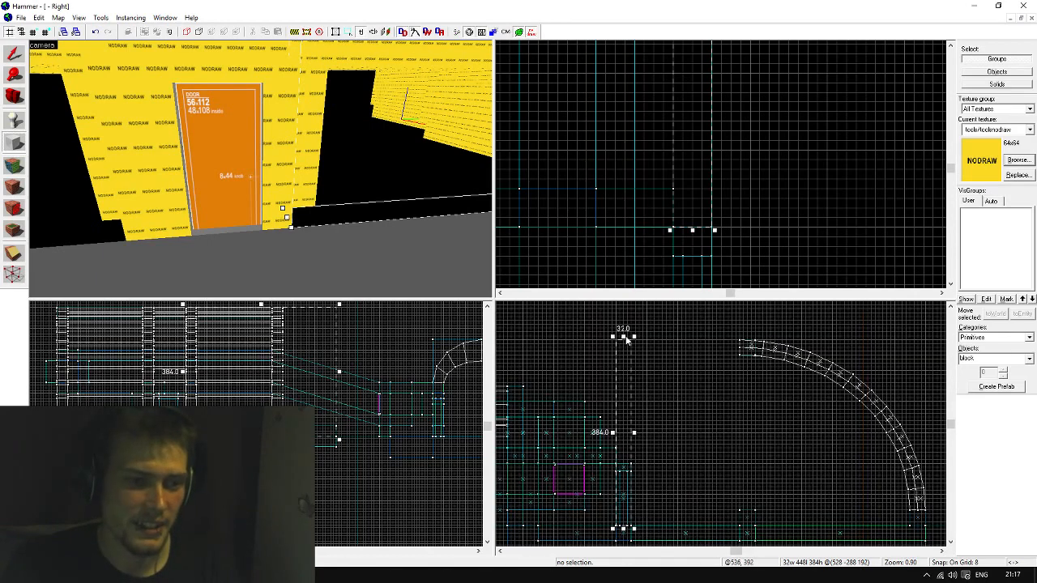
{"action": "left_click_drag", "start_coordinate": [627, 339], "coordinate": [630, 460]}
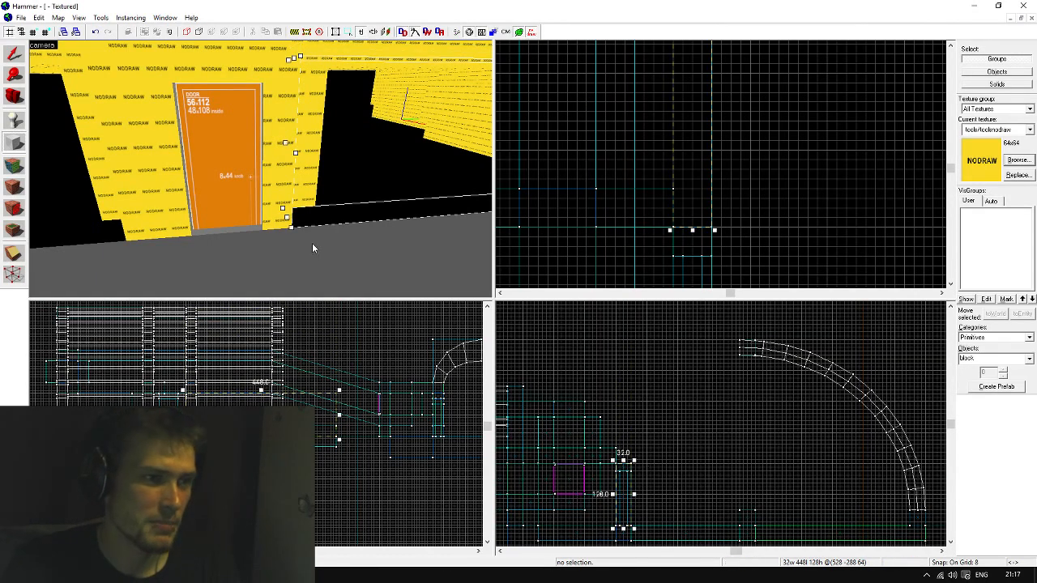
{"action": "key", "text": "z"}
{"action": "key", "text": "Return"}
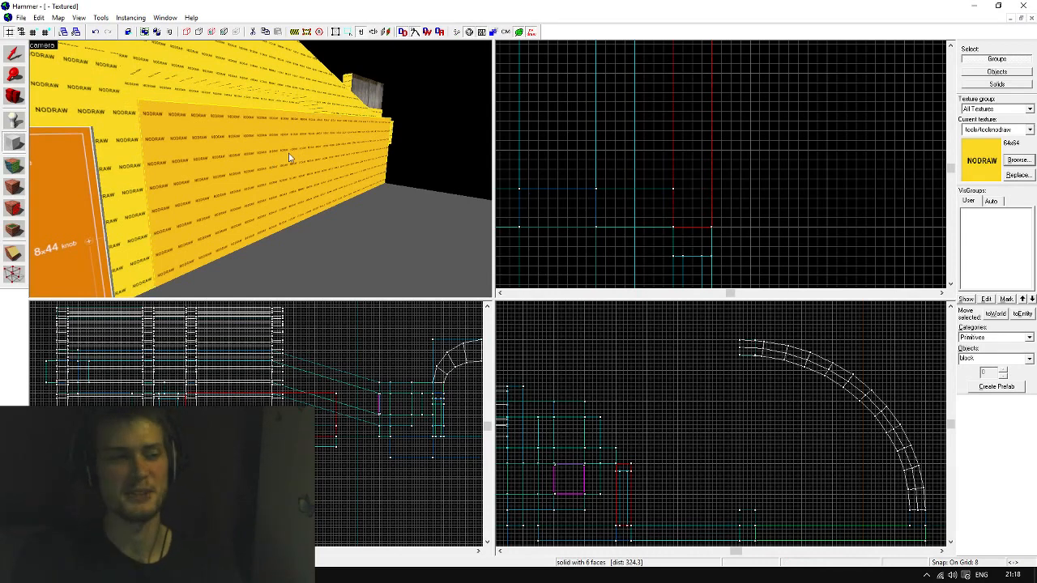
Inspect the new nodraw wall, the doorway, the road and the gaps around them from several viewpoints
{"action": "key", "text": "z"}
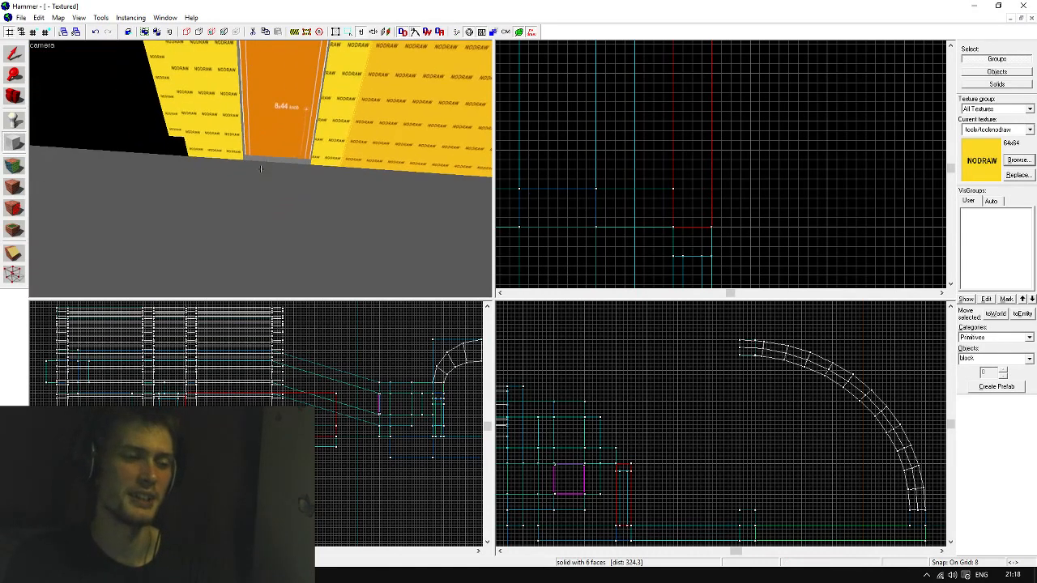
{"action": "key", "text": "s"}
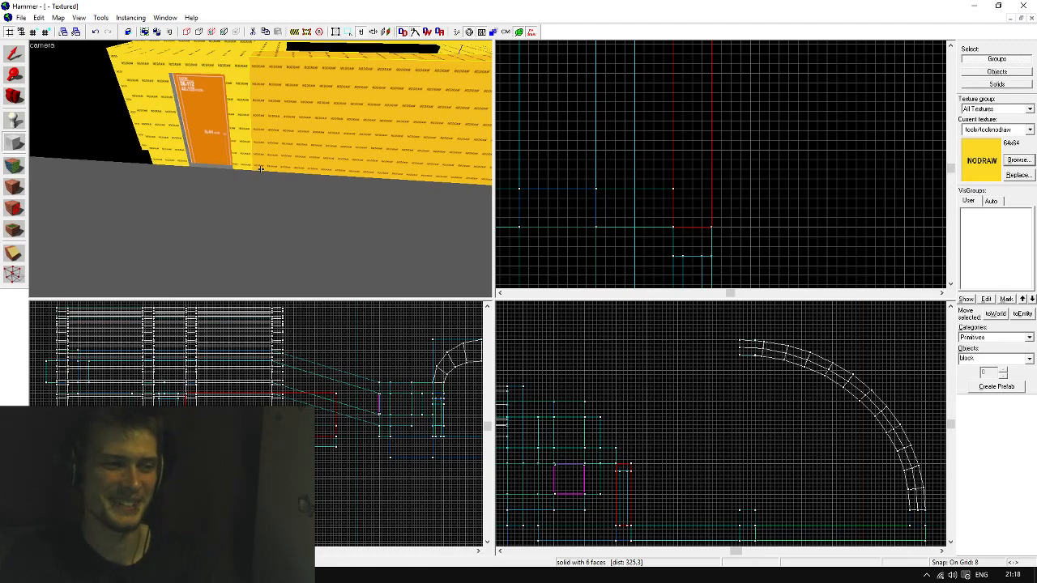
{"action": "key", "text": "w"}
{"action": "key", "text": "s"}
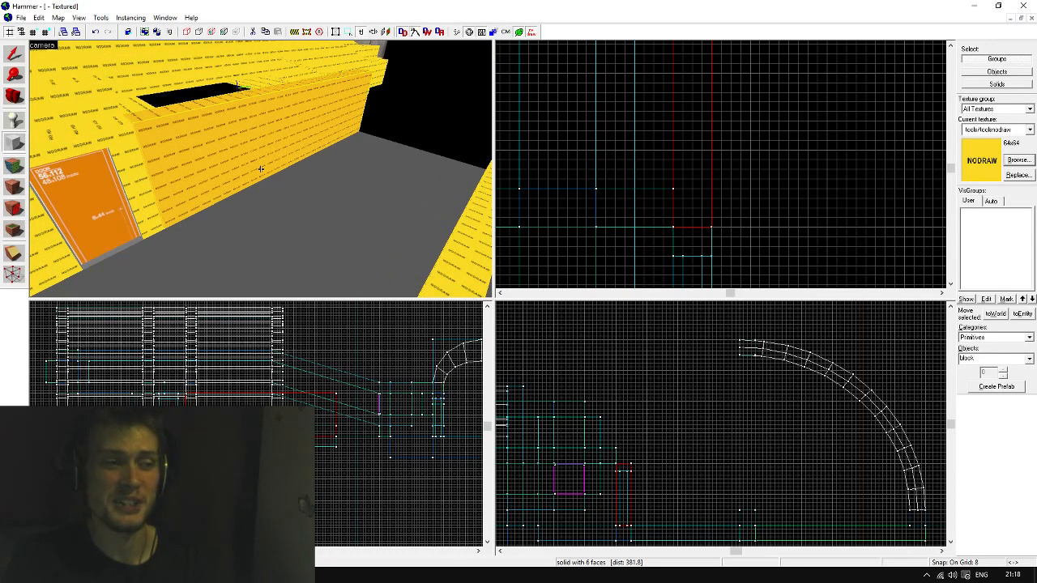
{"action": "key", "text": "a"}
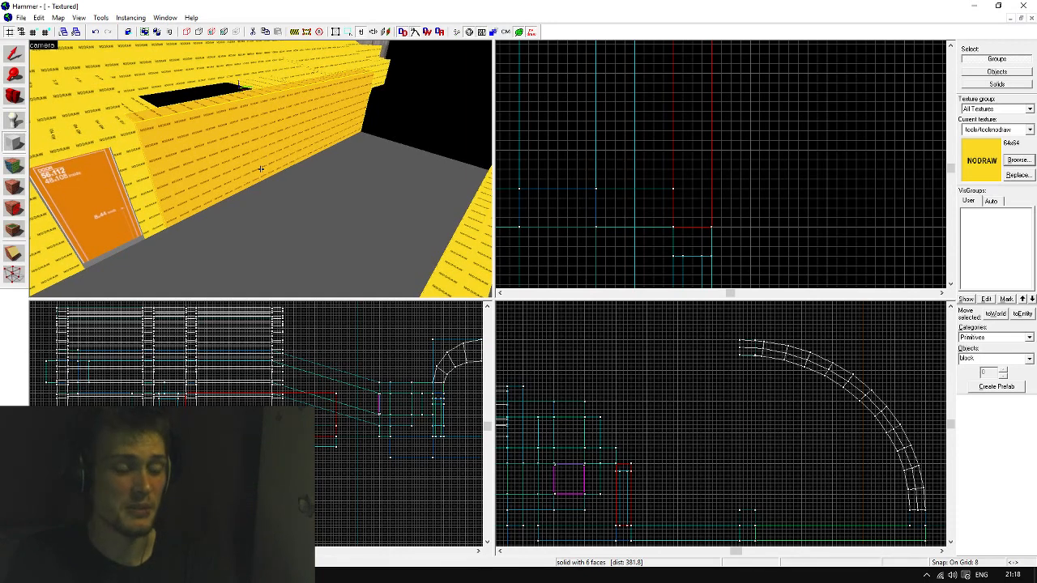
{"action": "key", "text": "s"}
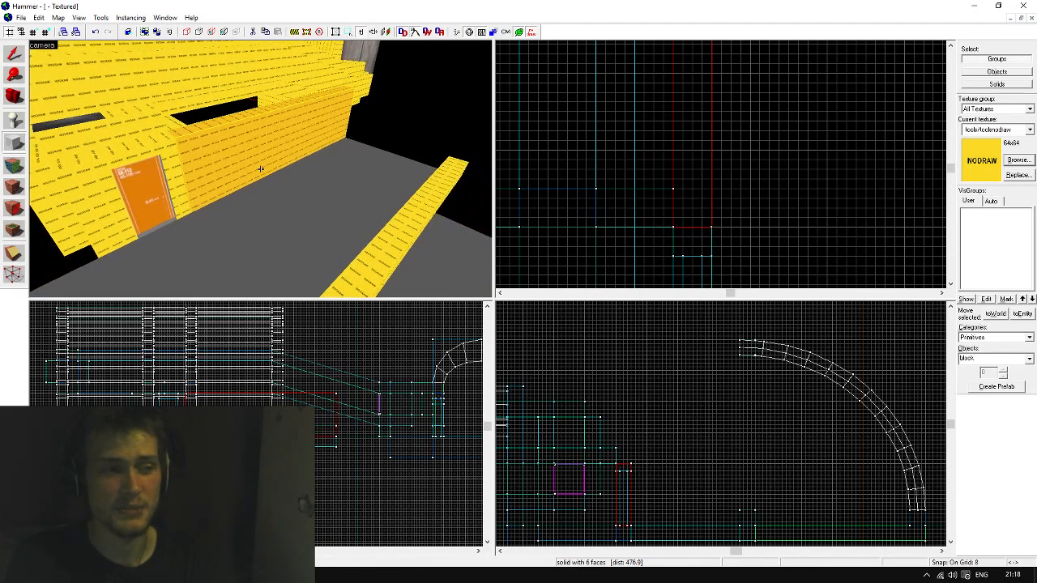
{"action": "key", "text": "d"}
{"action": "key", "text": "w"}
{"action": "key", "text": "s"}
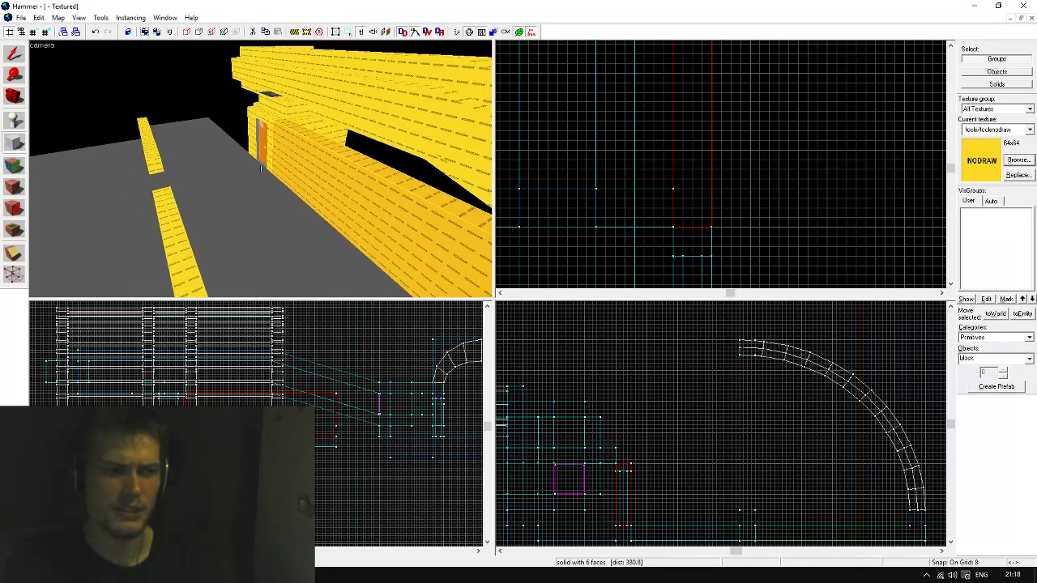
{"action": "key", "text": "a"}
{"action": "key", "text": "w"}
{"action": "key", "text": "s"}
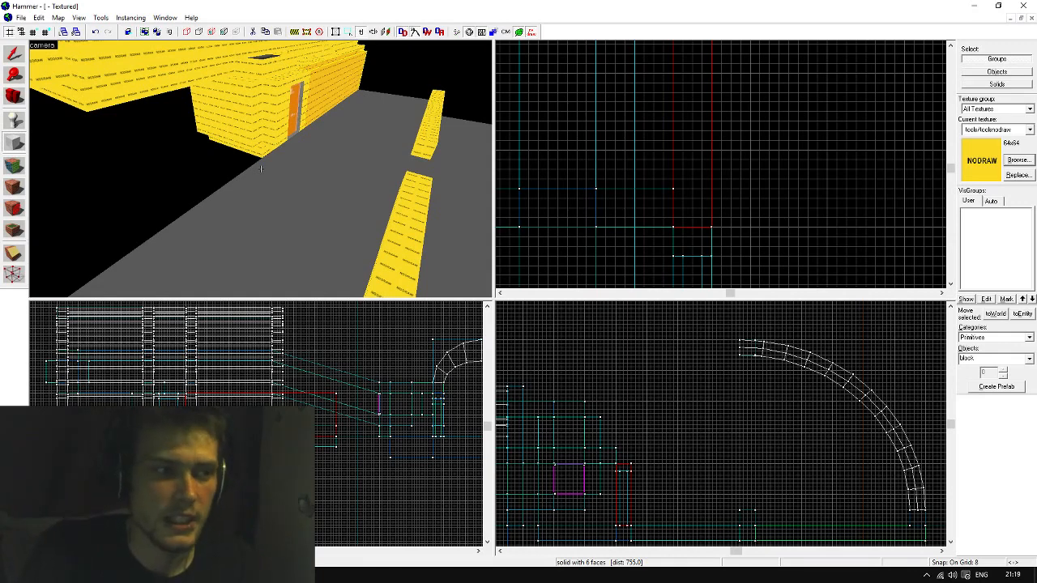
Outline a block 32 units wide and 384 long along the road edge from the doorway to the road's south end
{"action": "scroll", "coordinate": [638, 154], "scroll_direction": "down", "scroll_amount": 2}
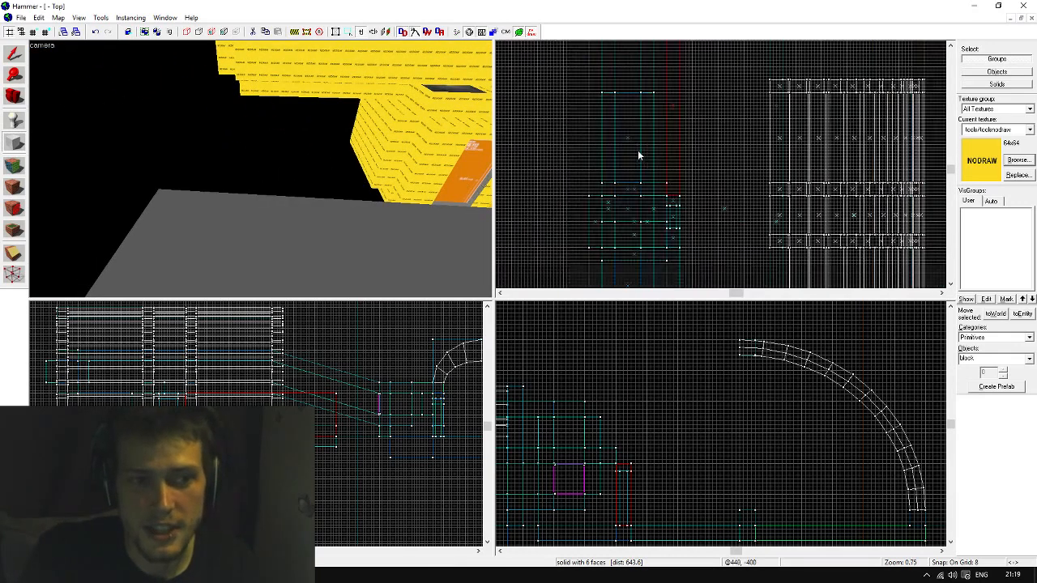
{"action": "scroll", "coordinate": [640, 154], "scroll_direction": "down", "scroll_amount": 4}
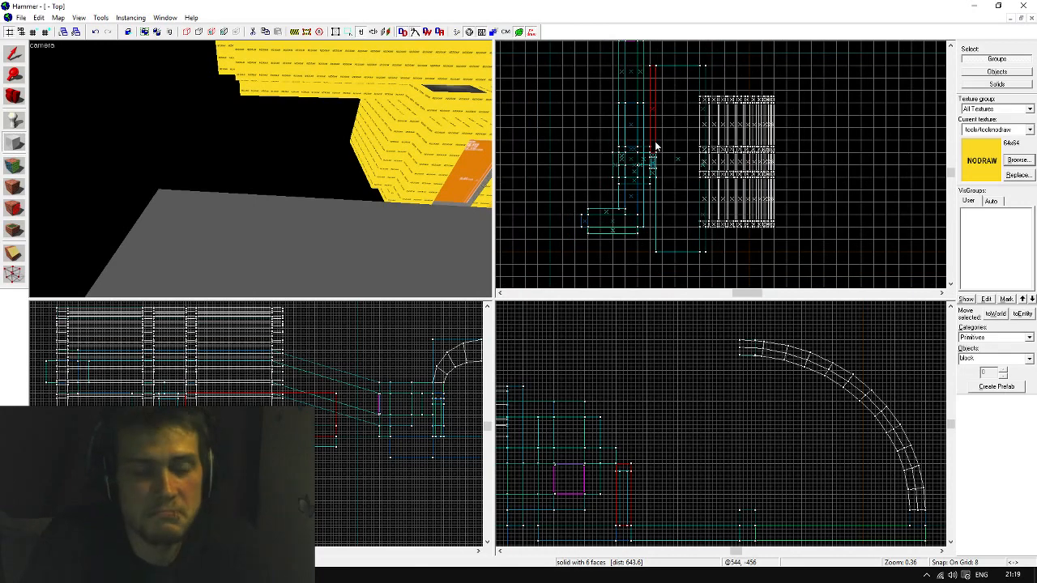
{"action": "scroll", "coordinate": [629, 235], "scroll_direction": "up", "scroll_amount": 4}
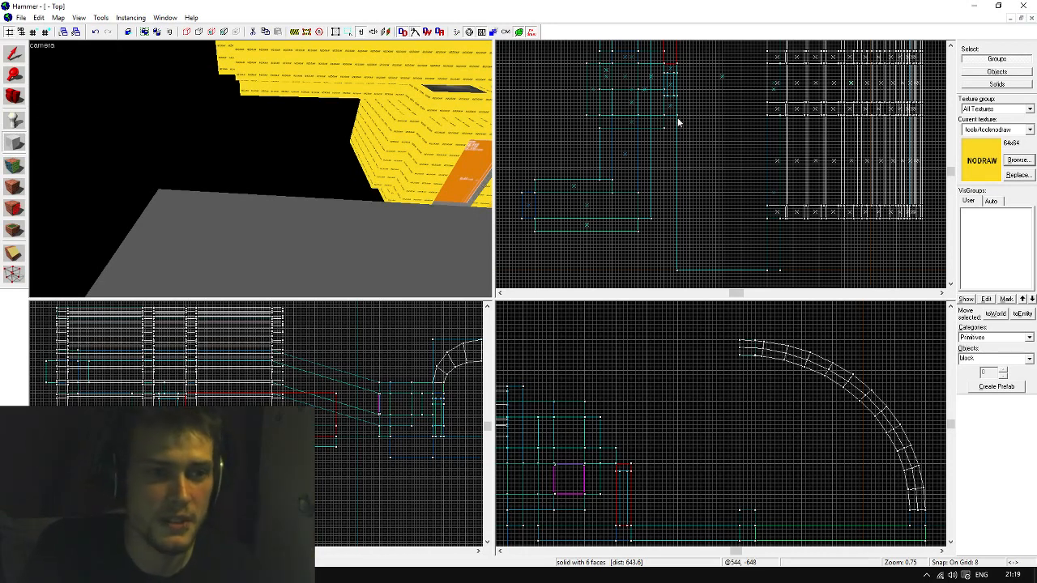
{"action": "left_click_drag", "start_coordinate": [679, 120], "coordinate": [662, 274]}
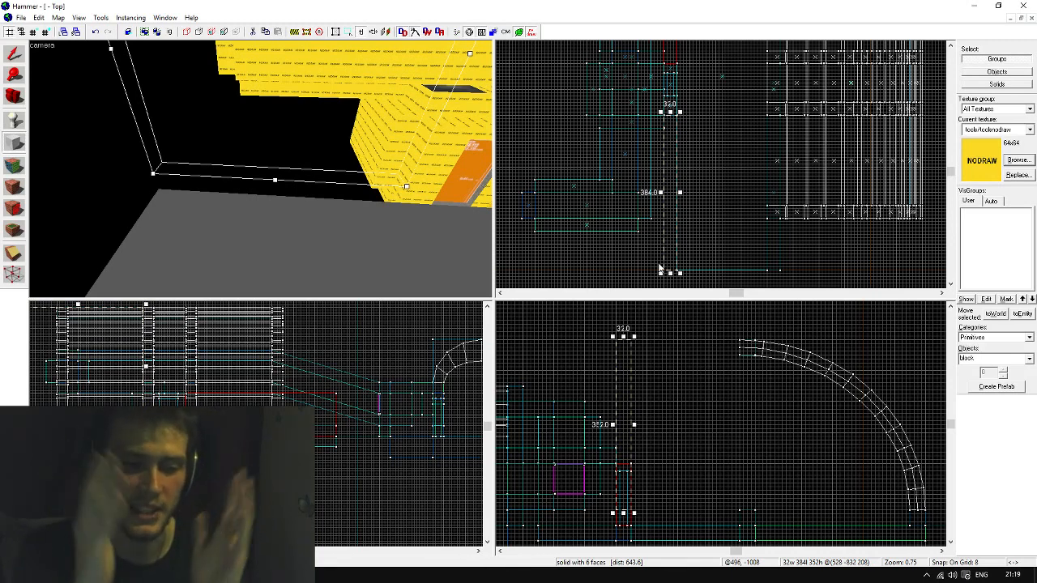
Move the outline down to road level, lower its top to match the neighbouring wall, create the wall and deselect it
{"action": "left_click_drag", "start_coordinate": [629, 463], "coordinate": [629, 478]}
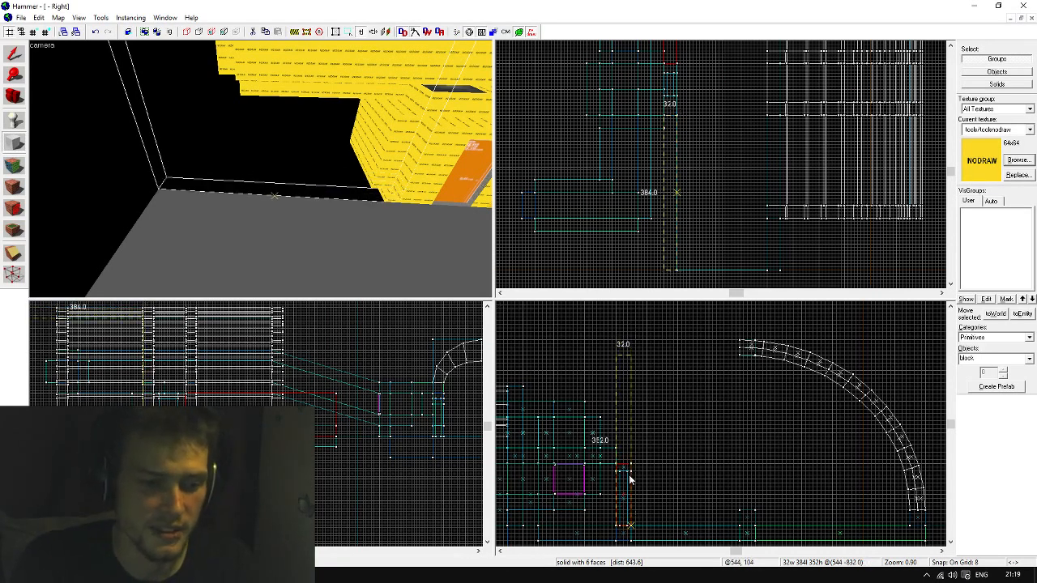
{"action": "left_click_drag", "start_coordinate": [624, 353], "coordinate": [627, 460]}
{"action": "key", "text": "Return"}
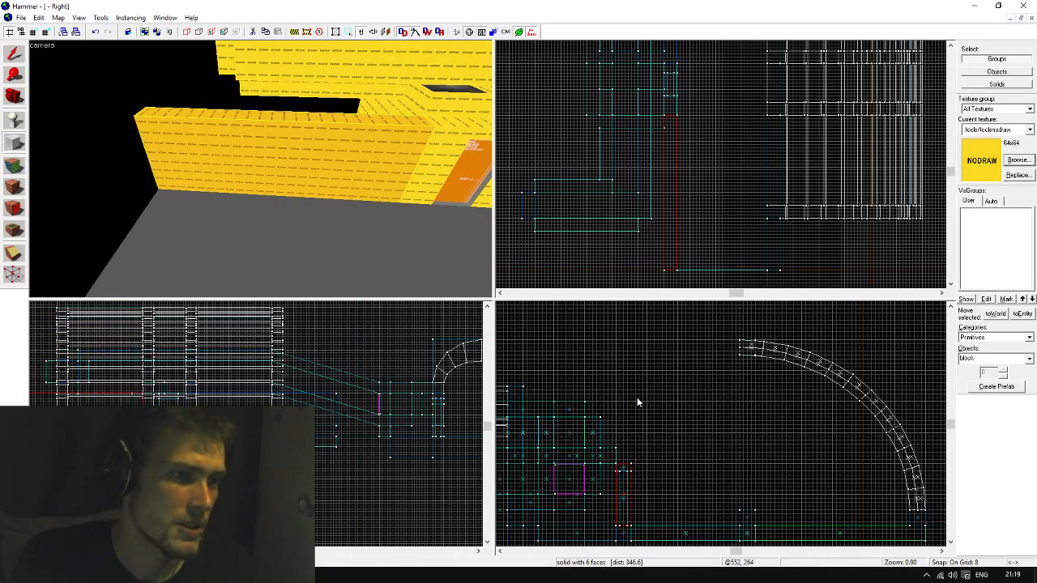
{"action": "left_click", "coordinate": [14, 52]}
{"action": "key", "text": "Escape"}
Outline a 32 by 32 unit block, 384 units long, overhanging the road from the top edge of the south wall
{"action": "key", "text": "z"}
{"action": "key", "text": "w"}
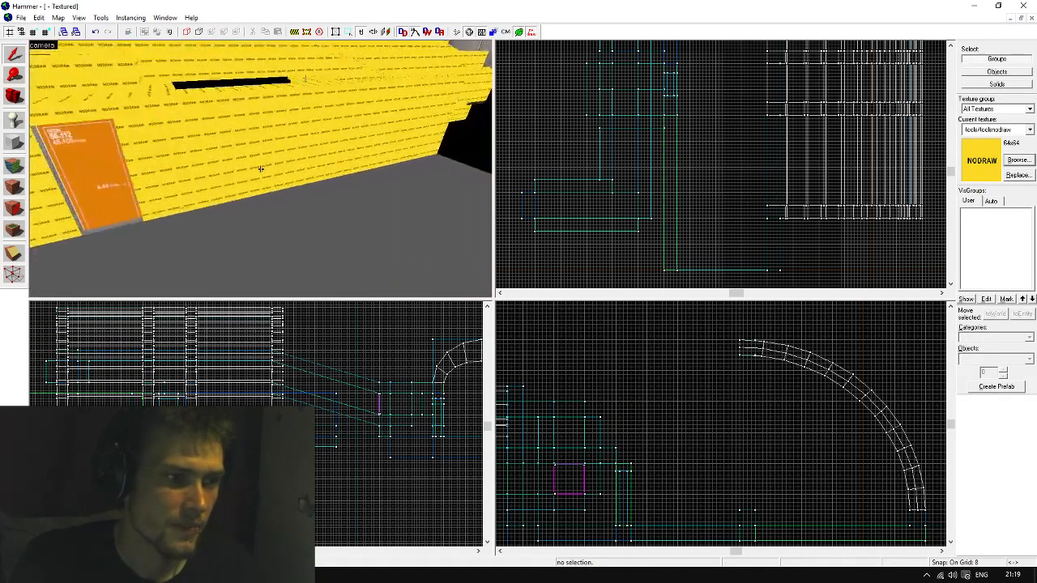
{"action": "key", "text": "d"}
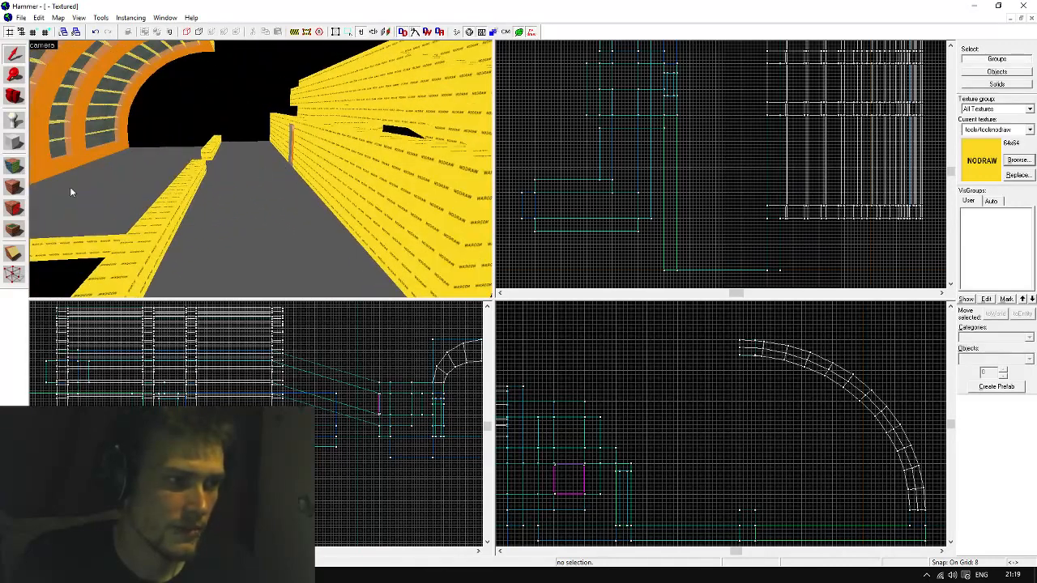
{"action": "key", "text": "shift+b"}
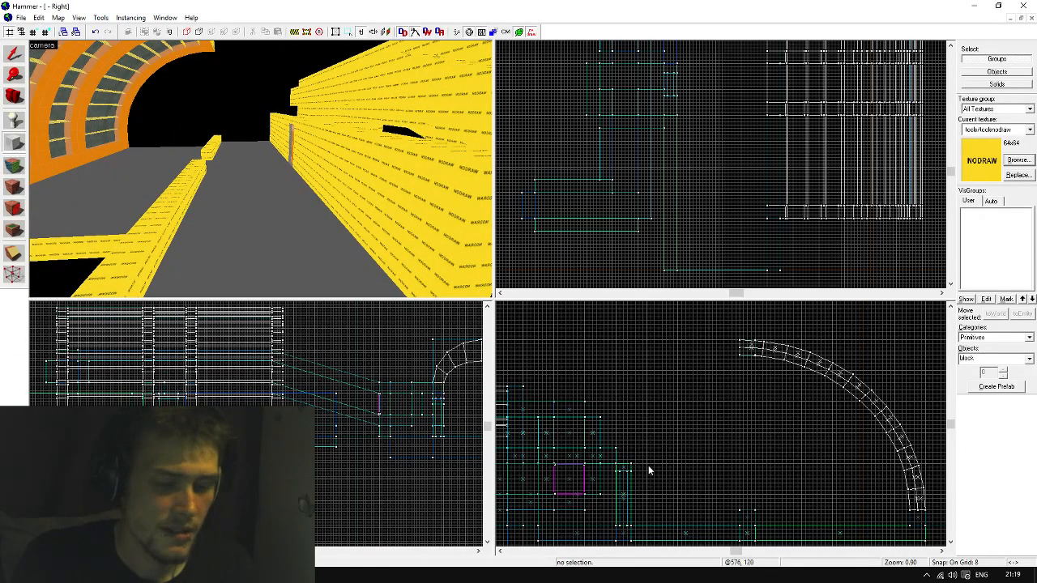
{"action": "scroll", "coordinate": [668, 469], "scroll_direction": "up", "scroll_amount": 4}
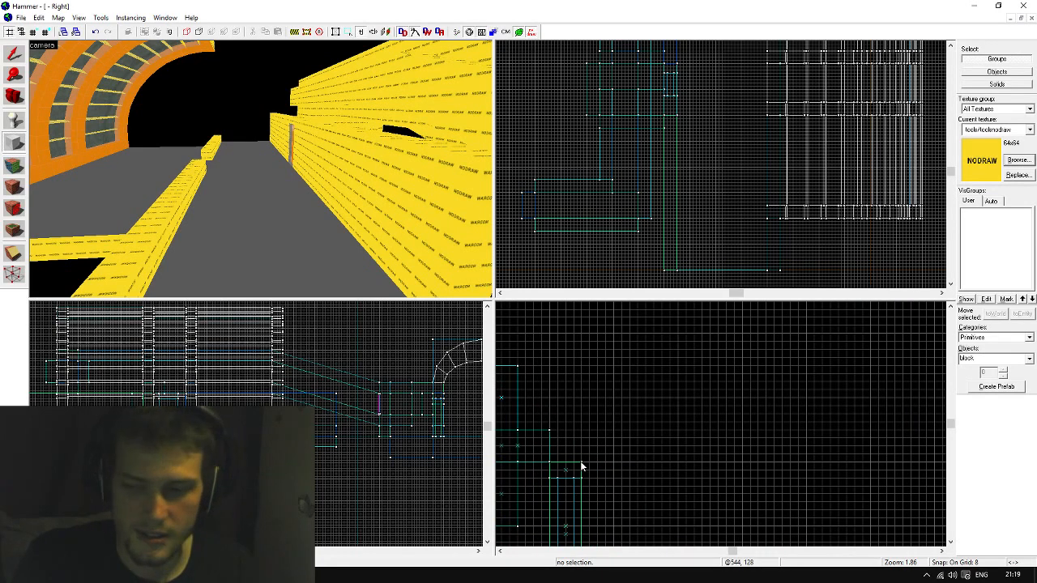
{"action": "left_click_drag", "start_coordinate": [581, 462], "coordinate": [616, 430]}
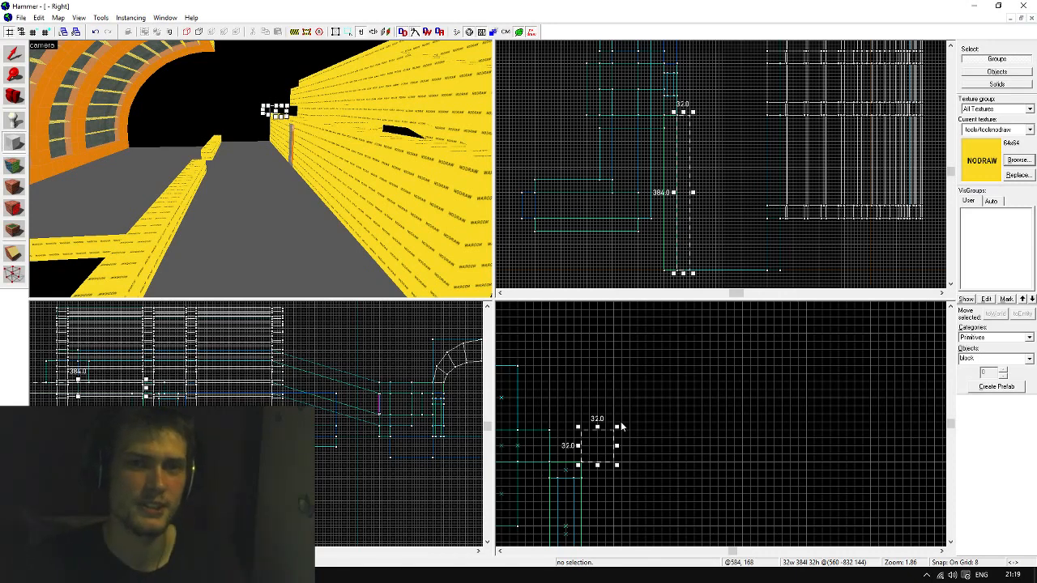
{"action": "scroll", "coordinate": [621, 441], "scroll_direction": "up", "scroll_amount": 5}
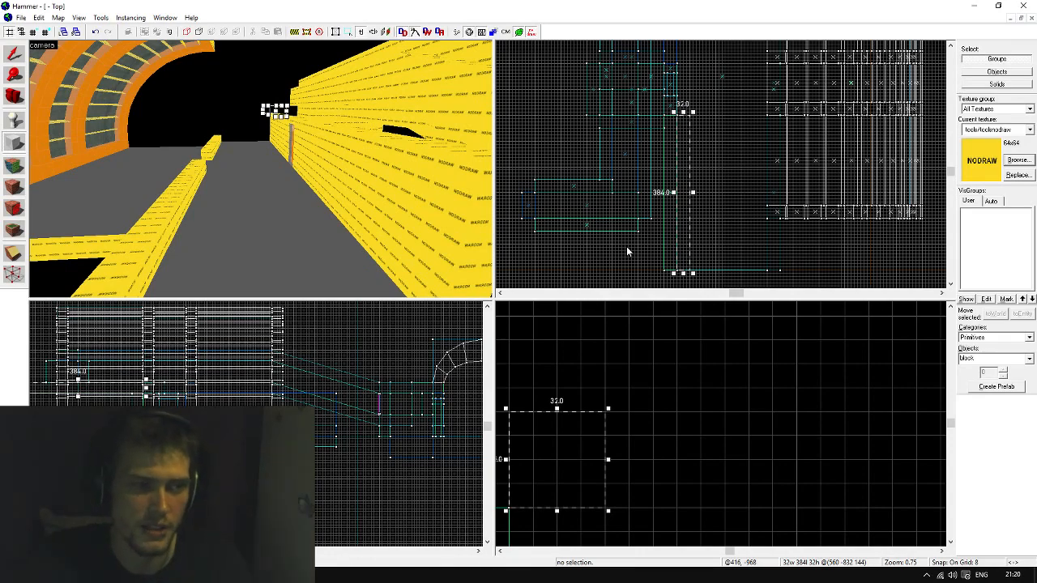
Raise the overhanging block's outline to a 64-unit height, create the nodraw block and select it
{"action": "key", "text": "z"}
{"action": "key", "text": "w"}
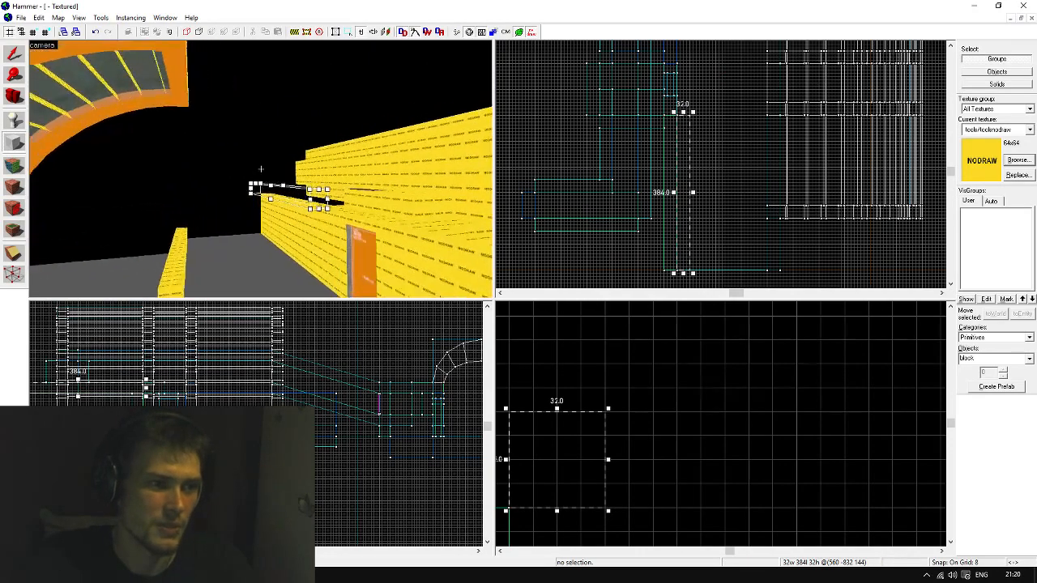
{"action": "key", "text": "s"}
{"action": "key", "text": "z"}
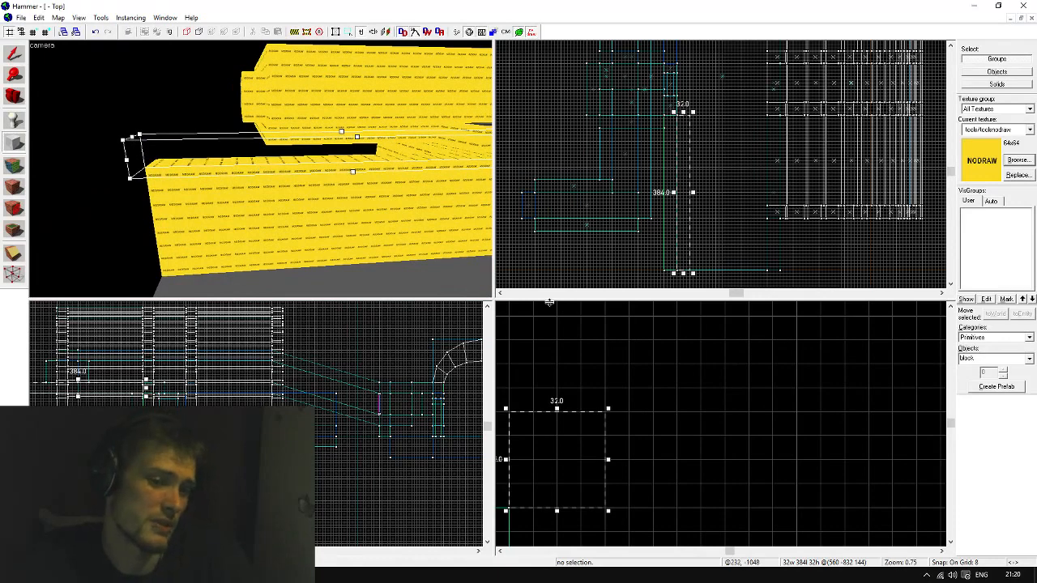
{"action": "scroll", "coordinate": [695, 431], "scroll_direction": "down", "scroll_amount": 4}
{"action": "scroll", "coordinate": [659, 457], "scroll_direction": "up", "scroll_amount": 2}
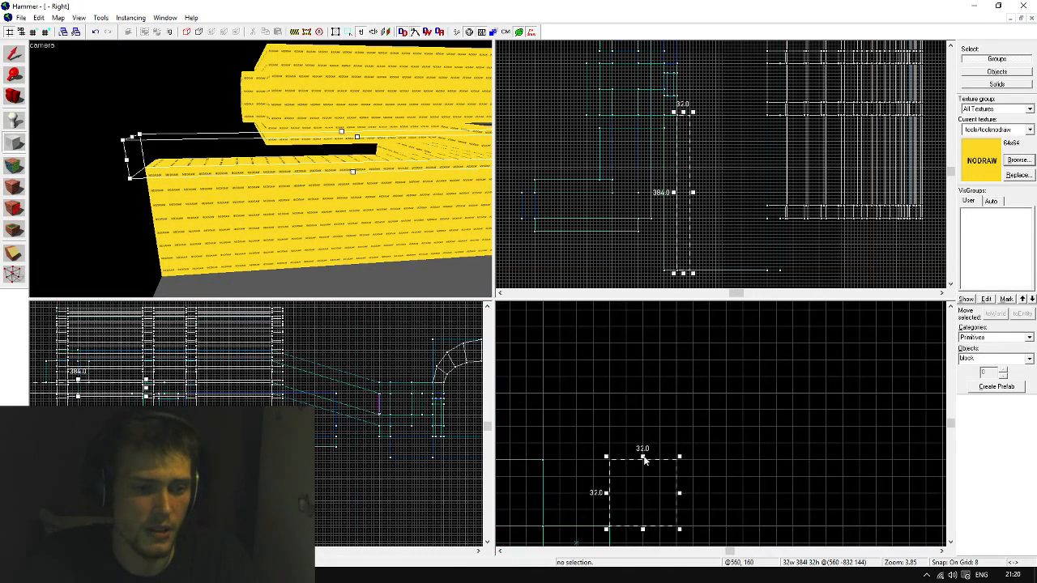
{"action": "left_click_drag", "start_coordinate": [645, 458], "coordinate": [644, 391]}
{"action": "key", "text": "Return"}
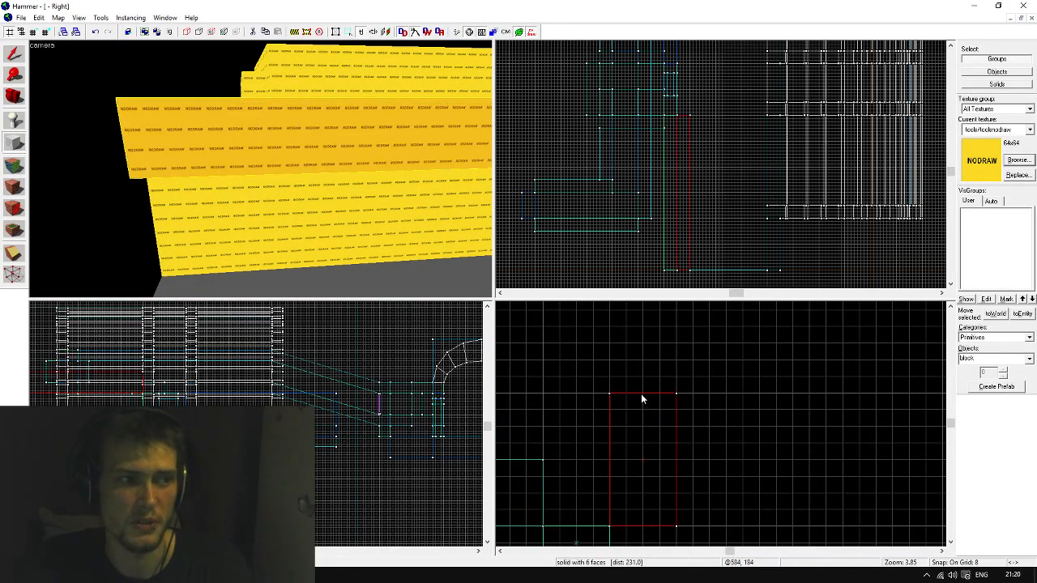
{"action": "left_click", "coordinate": [13, 53]}
Inspect the overhanging block against the wall below, the doorway and the upper building walls
{"action": "key", "text": "z"}
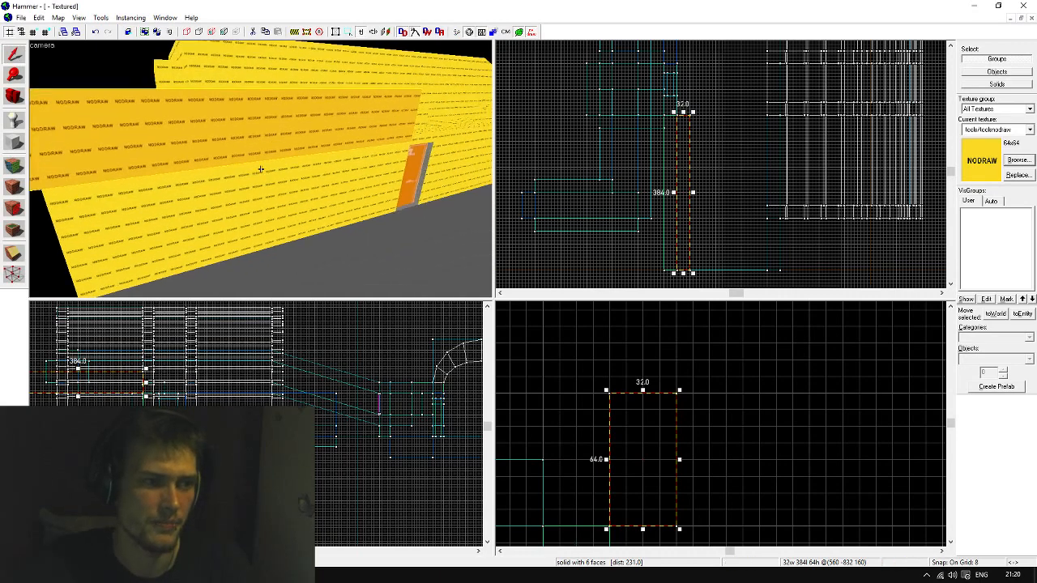
{"action": "key", "text": "s"}
{"action": "key", "text": "z"}
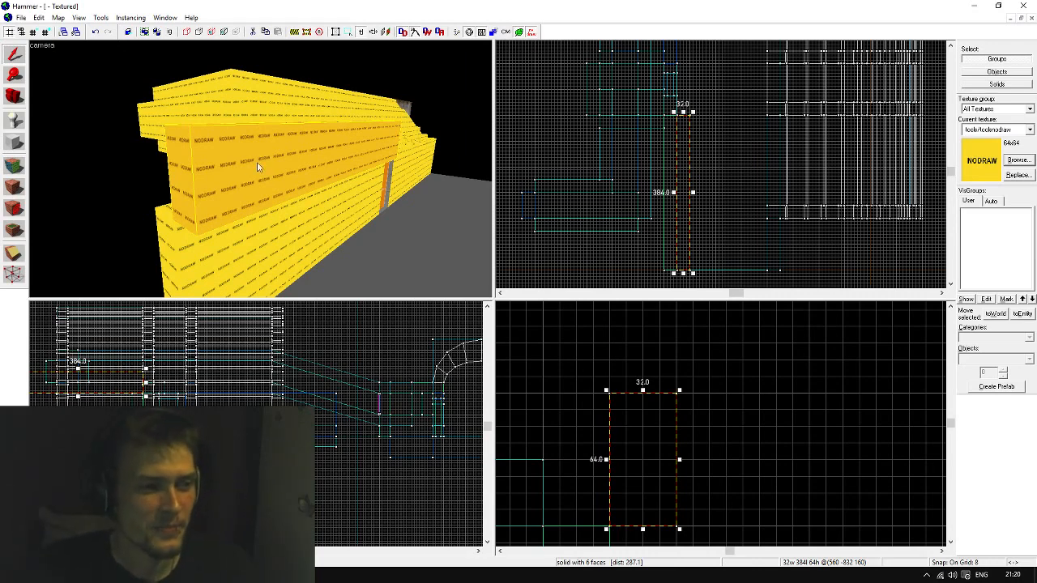
{"action": "key", "text": "z"}
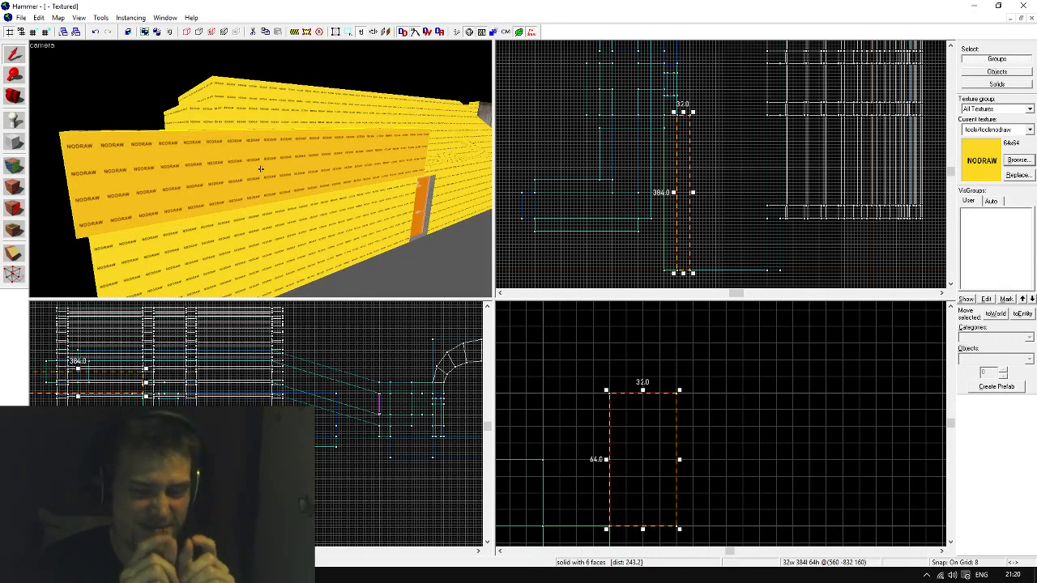
{"action": "key", "text": "s"}
{"action": "key", "text": "z"}
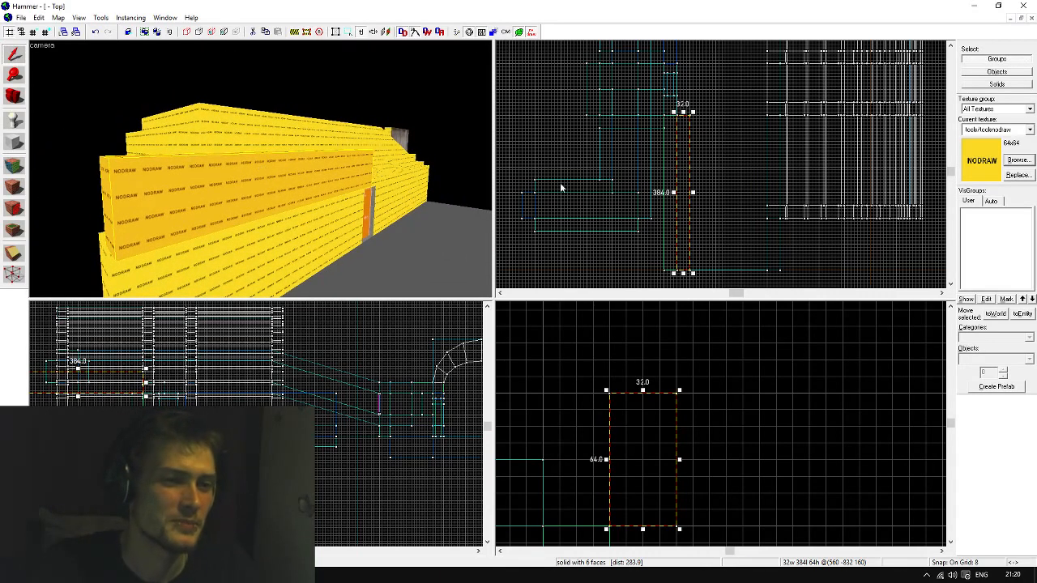
{"action": "scroll", "coordinate": [633, 185], "scroll_direction": "down", "scroll_amount": 3}
{"action": "scroll", "coordinate": [685, 90], "scroll_direction": "up", "scroll_amount": 4}
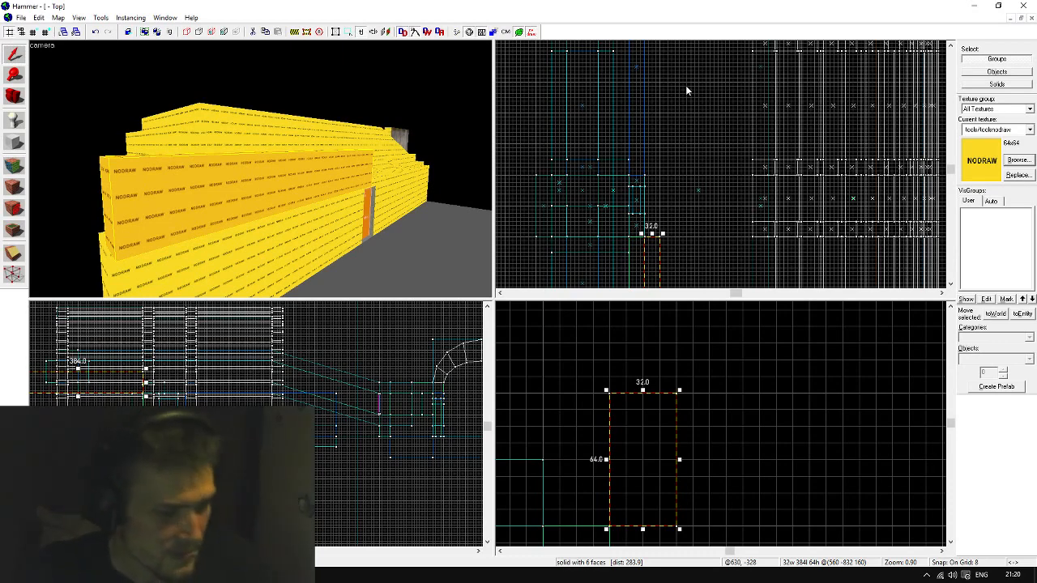
Inspect the overhanging block in plan and in 3D, along the road from the doorway to the arched tunnel
{"action": "scroll", "coordinate": [696, 200], "scroll_direction": "down", "scroll_amount": 2}
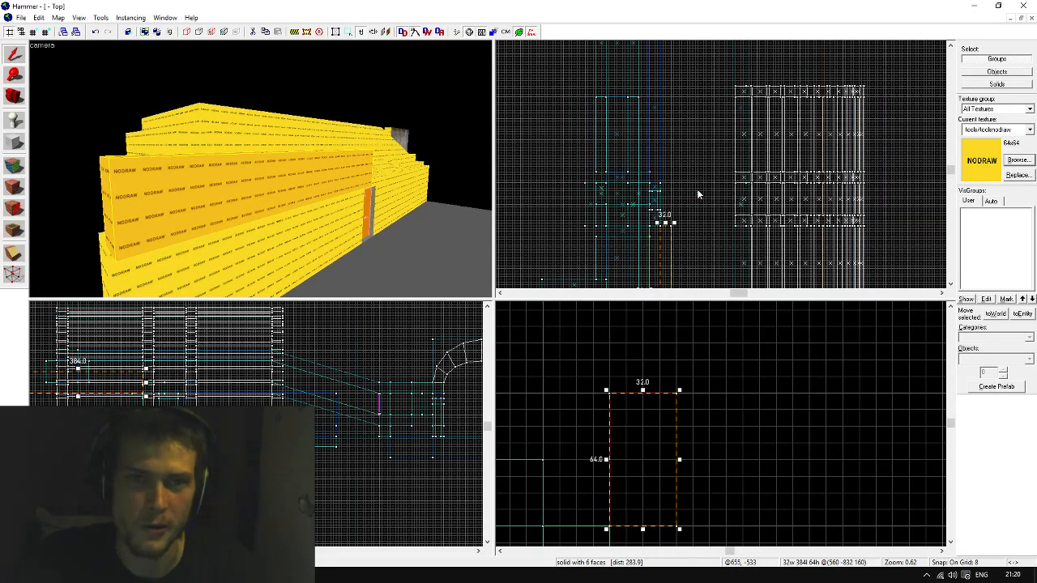
{"action": "scroll", "coordinate": [654, 203], "scroll_direction": "down", "scroll_amount": 2}
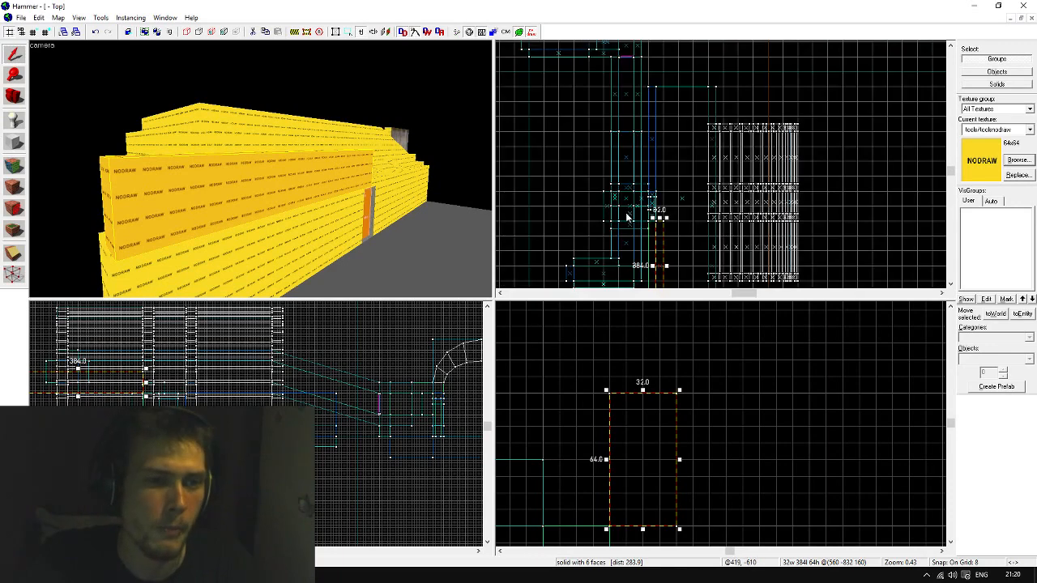
{"action": "scroll", "coordinate": [649, 100], "scroll_direction": "up", "scroll_amount": 2}
{"action": "key", "text": "z"}
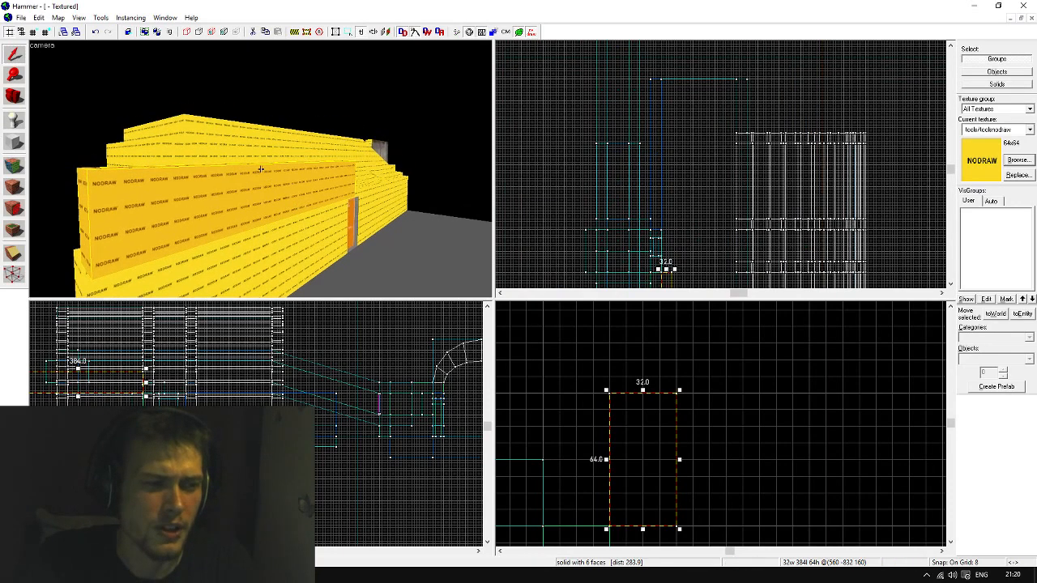
{"action": "key", "text": "w"}
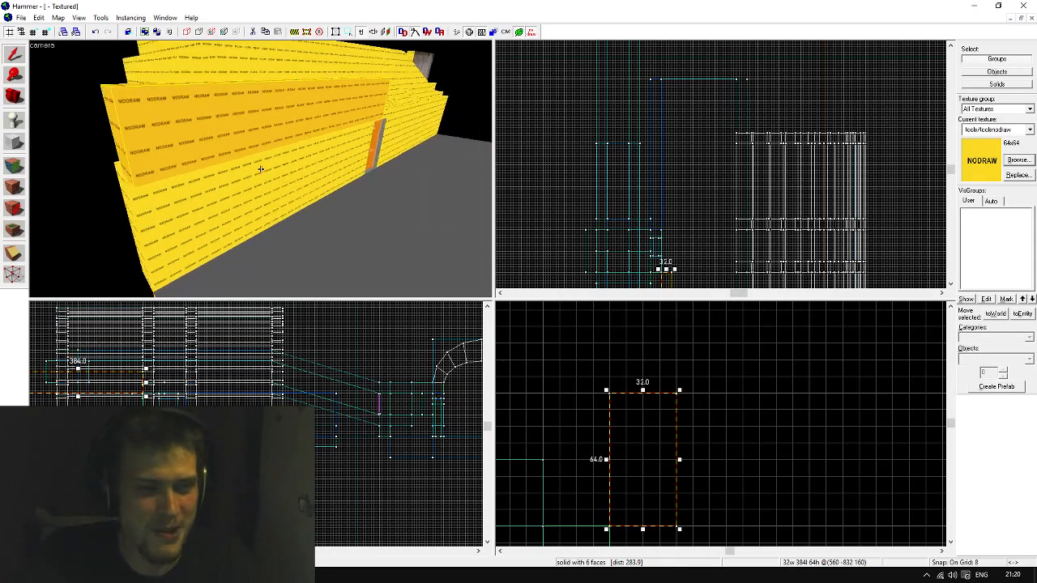
{"action": "key", "text": "w"}
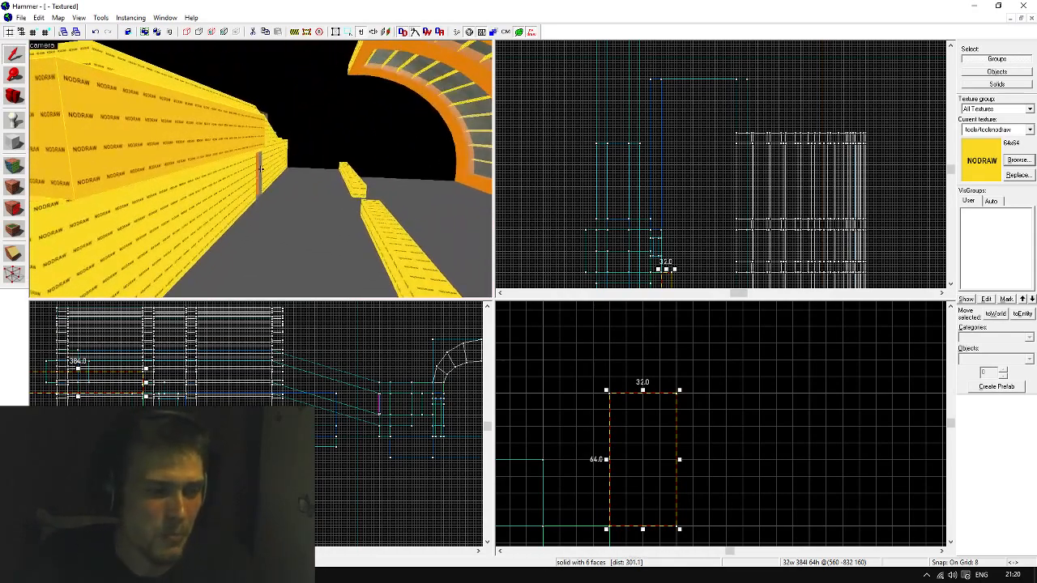
{"action": "key", "text": "w"}
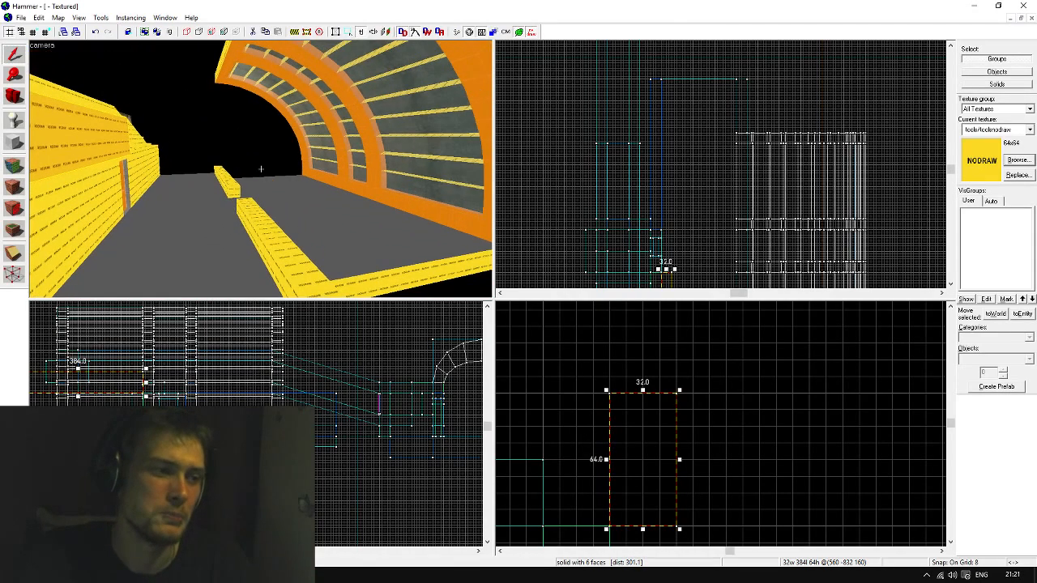
{"action": "key", "text": "s"}
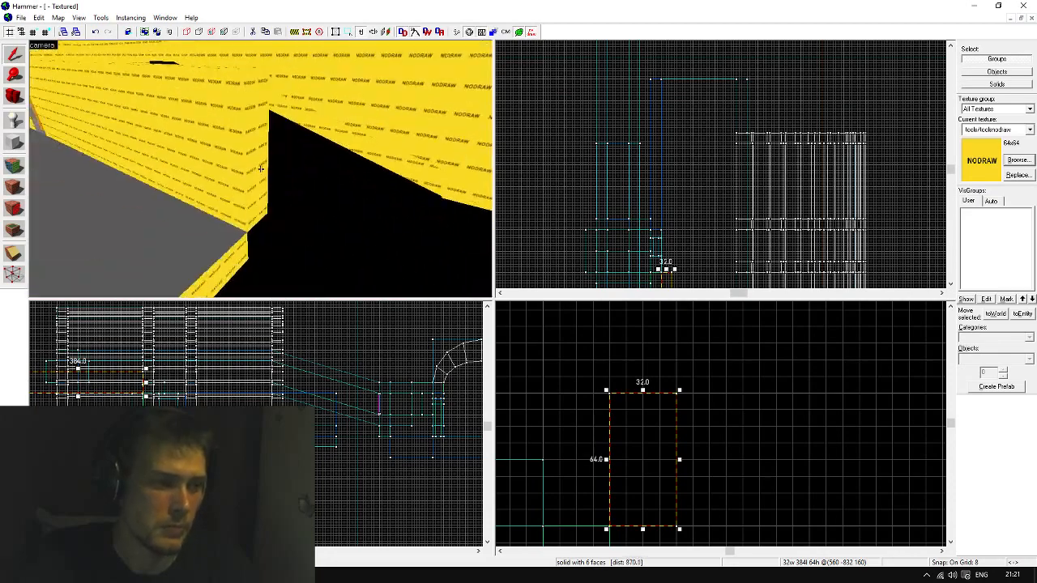
{"action": "key", "text": "s"}
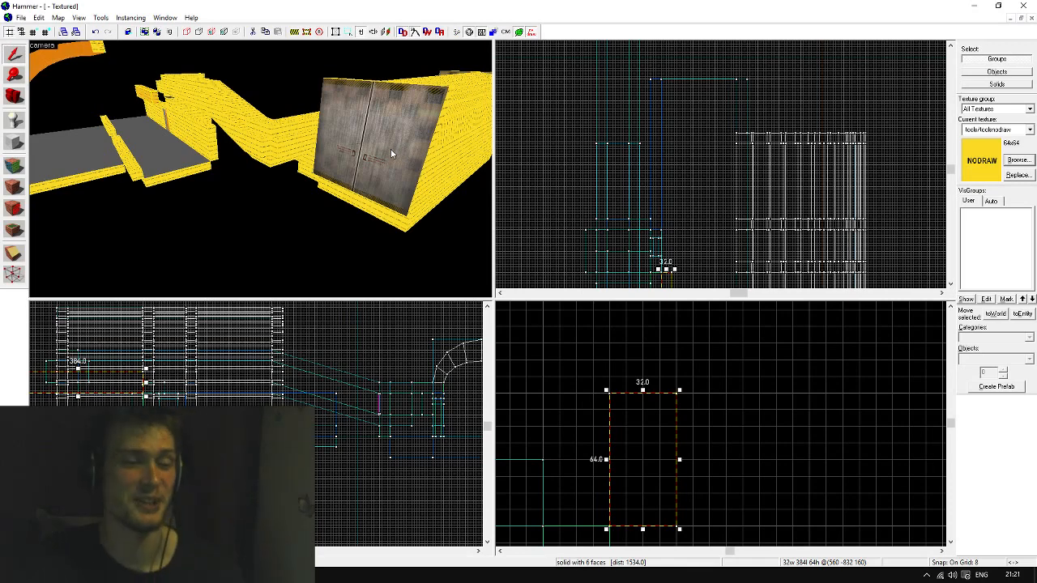
Examine the large grey doors and the orange-walled interior room, including its window and doorway
{"action": "key", "text": "z"}
{"action": "key", "text": "w"}
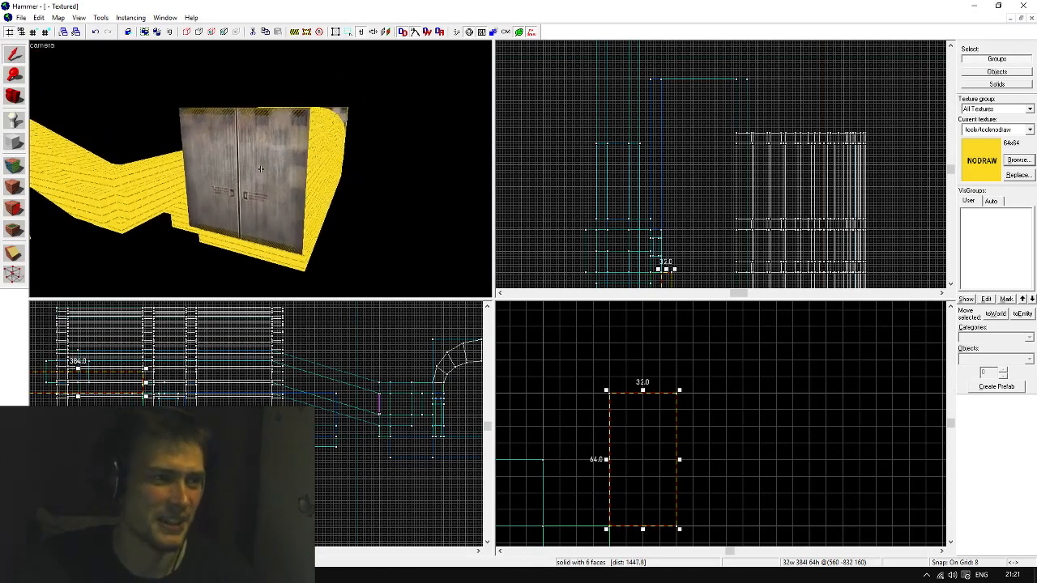
{"action": "key", "text": "z"}
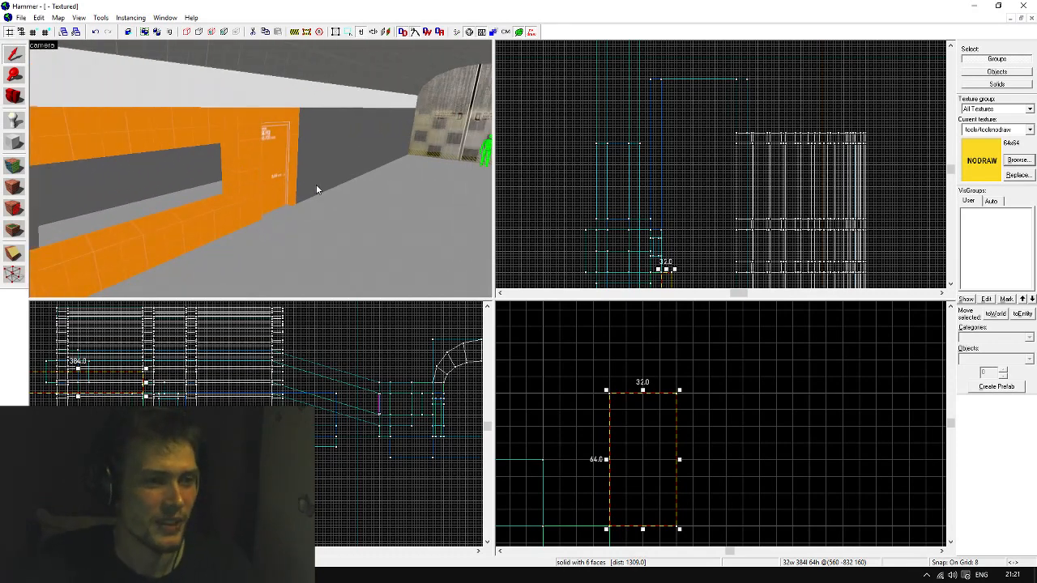
{"action": "key", "text": "z"}
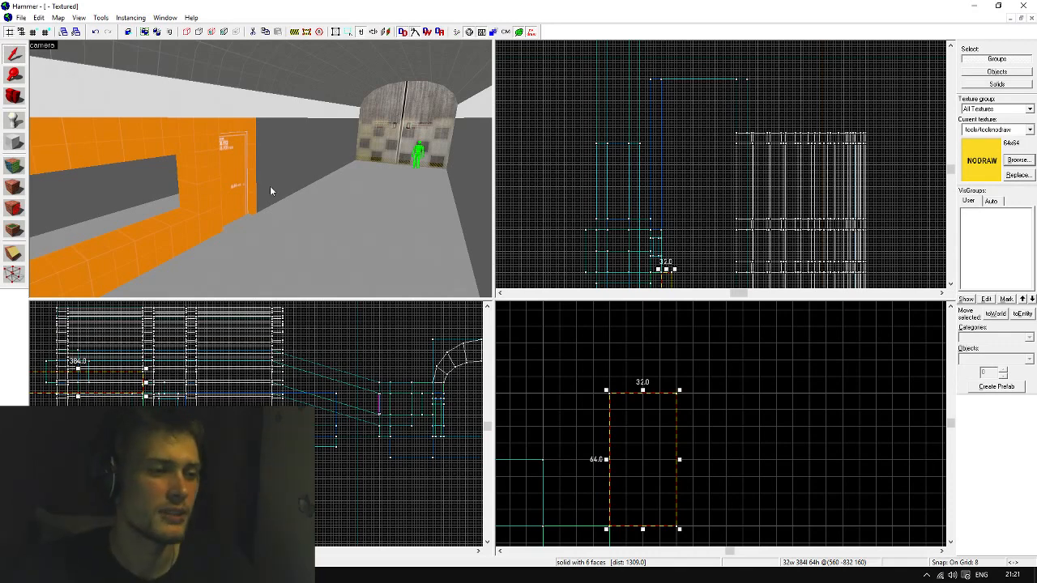
{"action": "key", "text": "z"}
{"action": "key", "text": "w"}
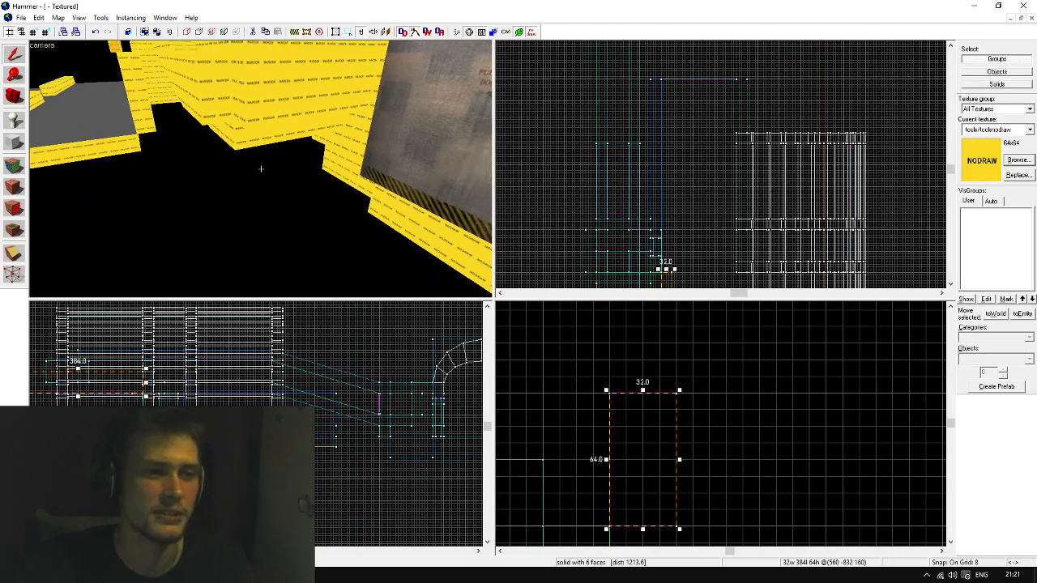
Lengthen the overhanging block northward past the doorway to 960 units, ending level with the wall's far end
{"action": "key", "text": "w"}
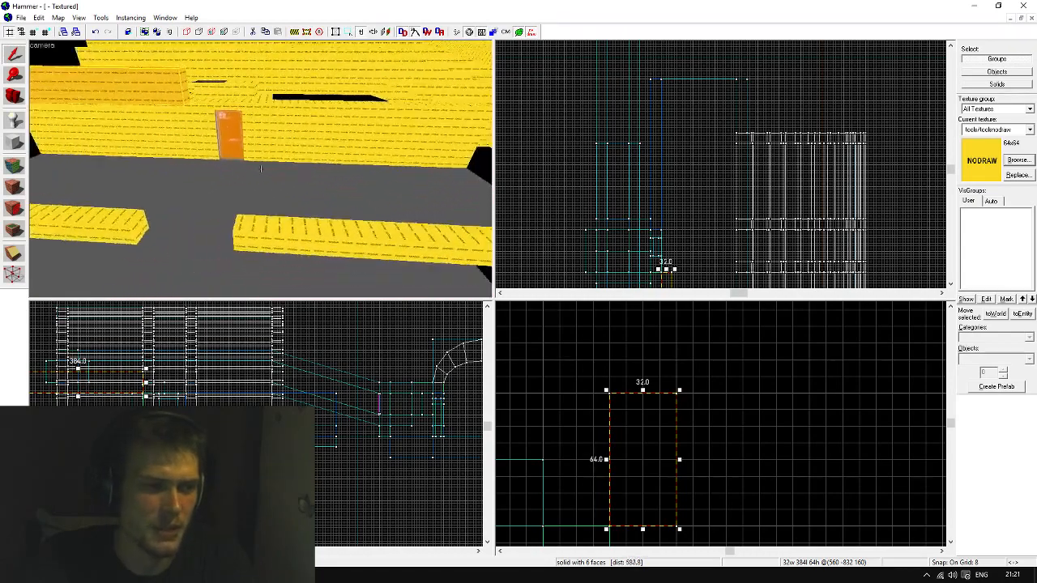
{"action": "key", "text": "w"}
{"action": "key", "text": "a"}
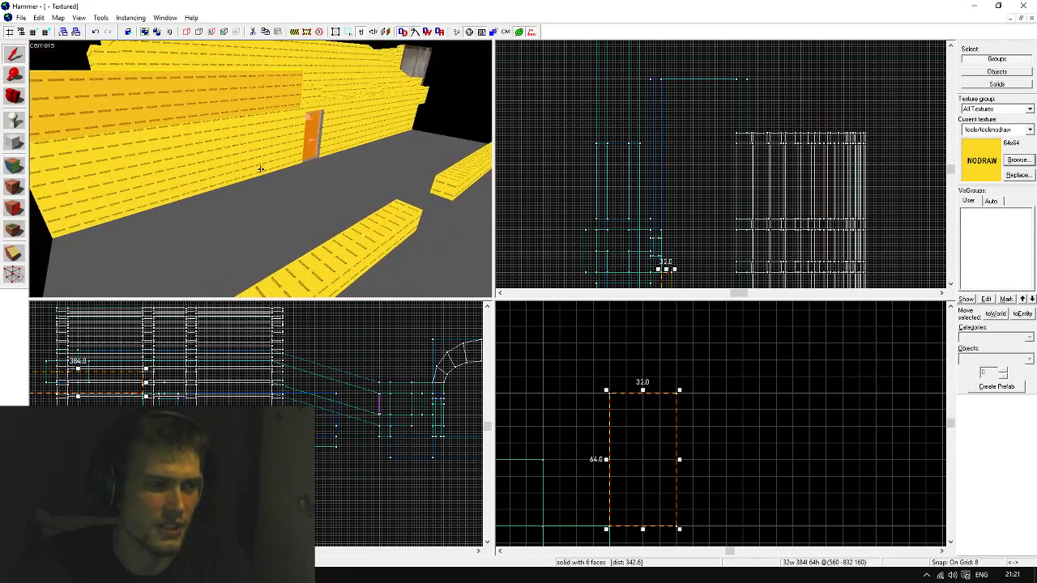
{"action": "key", "text": "z"}
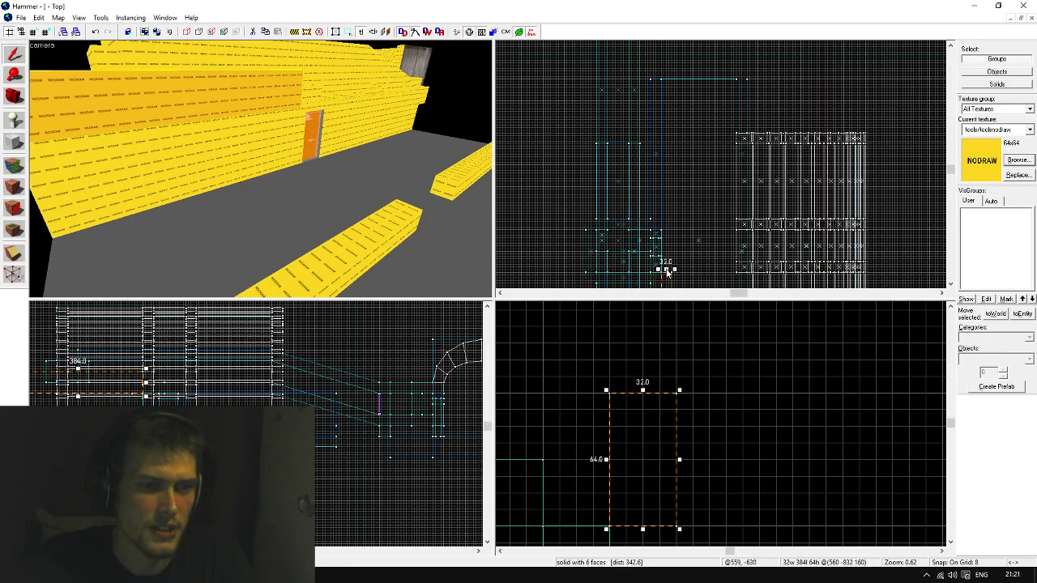
{"action": "mouse_move", "coordinate": [668, 274]}
{"action": "left_mouse_down"}
{"action": "mouse_move", "coordinate": [660, 109]}
{"action": "mouse_move", "coordinate": [688, 76]}
{"action": "left_mouse_up"}
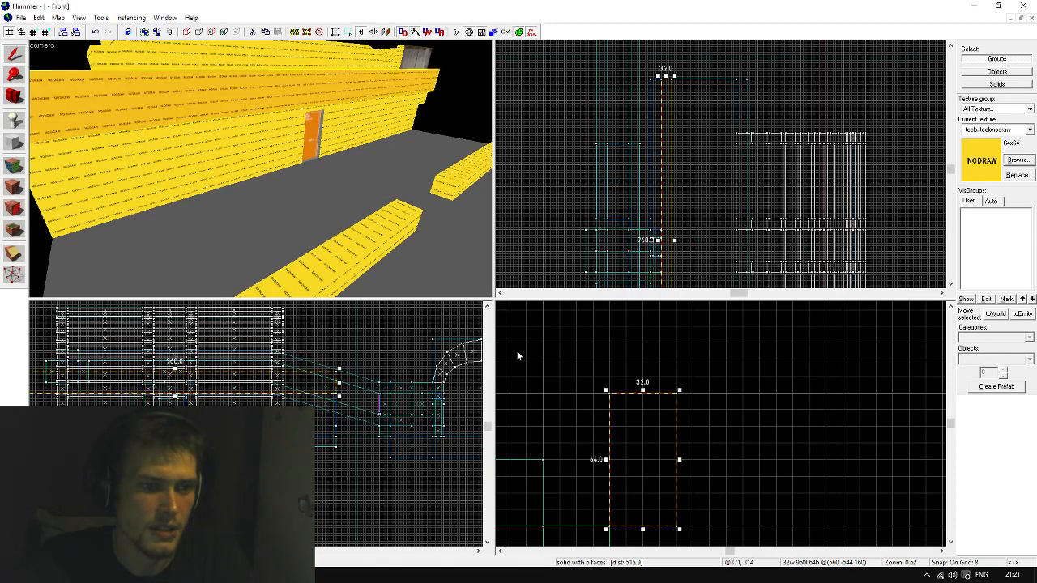
Shift the overhang's lower outer edge 16 units toward the wall with the Vertex tool, giving it a slanted outer face
{"action": "scroll", "coordinate": [662, 473], "scroll_direction": "up", "scroll_amount": 3}
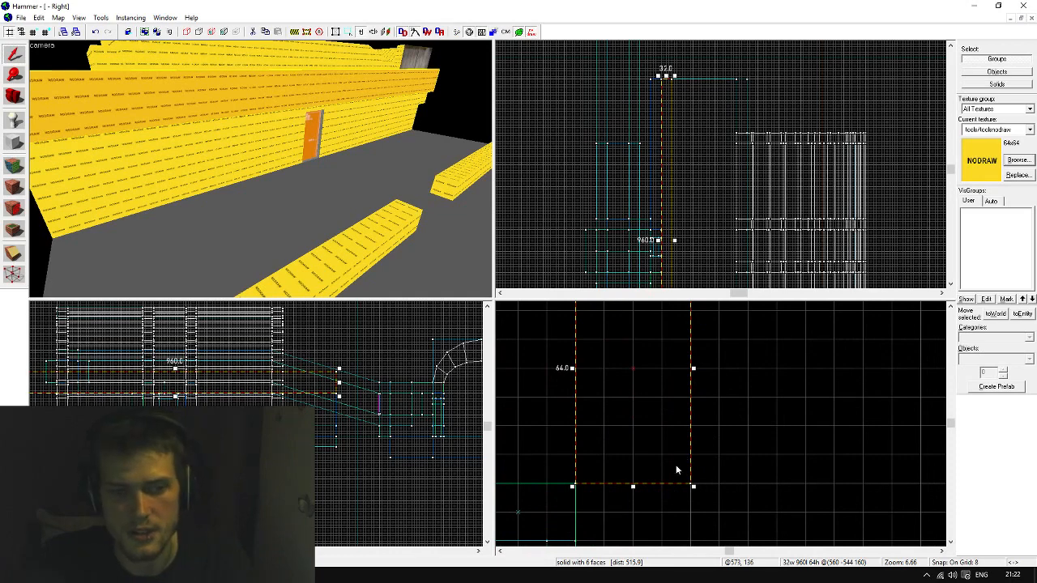
{"action": "scroll", "coordinate": [671, 482], "scroll_direction": "down", "scroll_amount": 3}
{"action": "scroll", "coordinate": [673, 498], "scroll_direction": "up", "scroll_amount": 2}
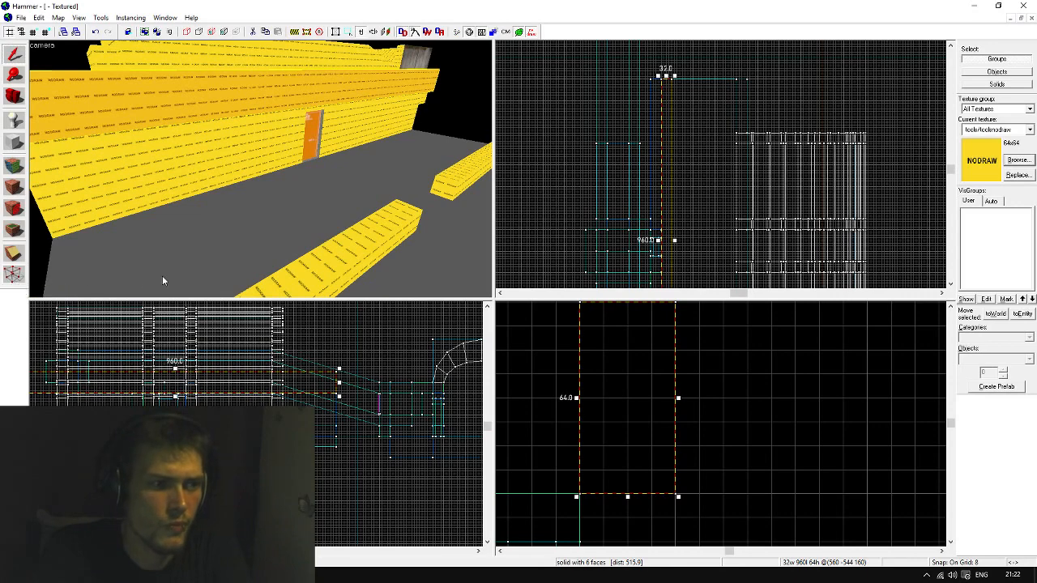
{"action": "key", "text": "shift+v"}
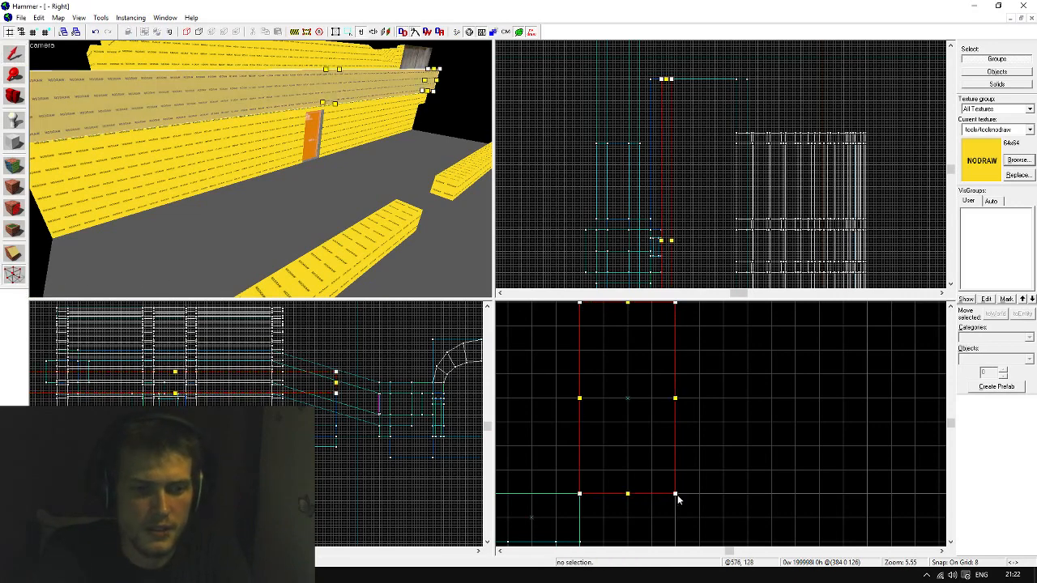
{"action": "left_click_drag", "start_coordinate": [676, 495], "coordinate": [627, 494]}
{"action": "key", "text": "shift+s"}
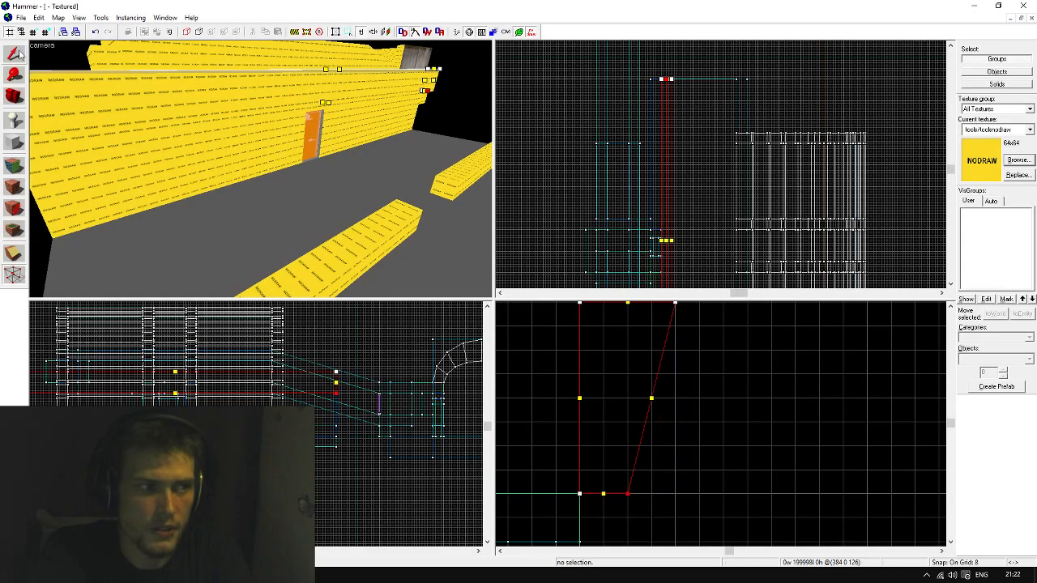
{"action": "left_click", "coordinate": [779, 361]}
Select the wall face south of the doorway, below the slanted overhang, for face editing and open the texture browser
{"action": "key", "text": "z"}
{"action": "key", "text": "w"}
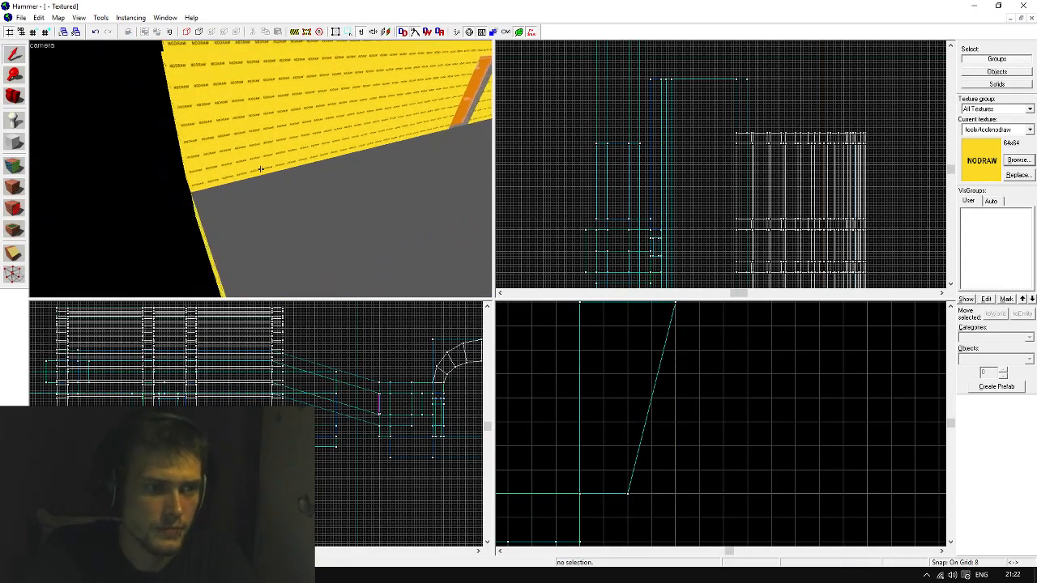
{"action": "key", "text": "s"}
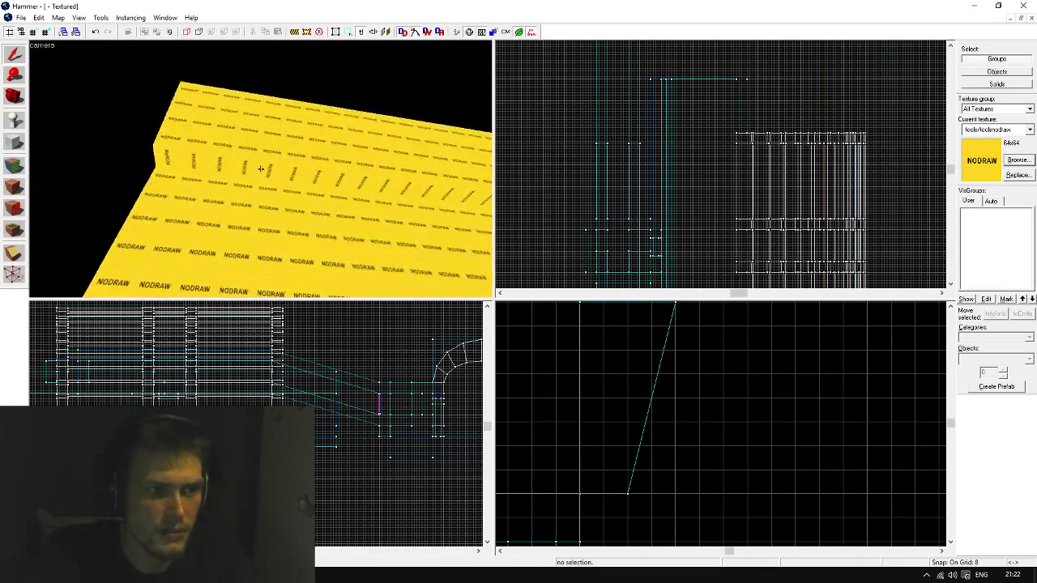
{"action": "key", "text": "z"}
{"action": "key", "text": "shift+a"}
{"action": "left_click", "coordinate": [243, 173]}
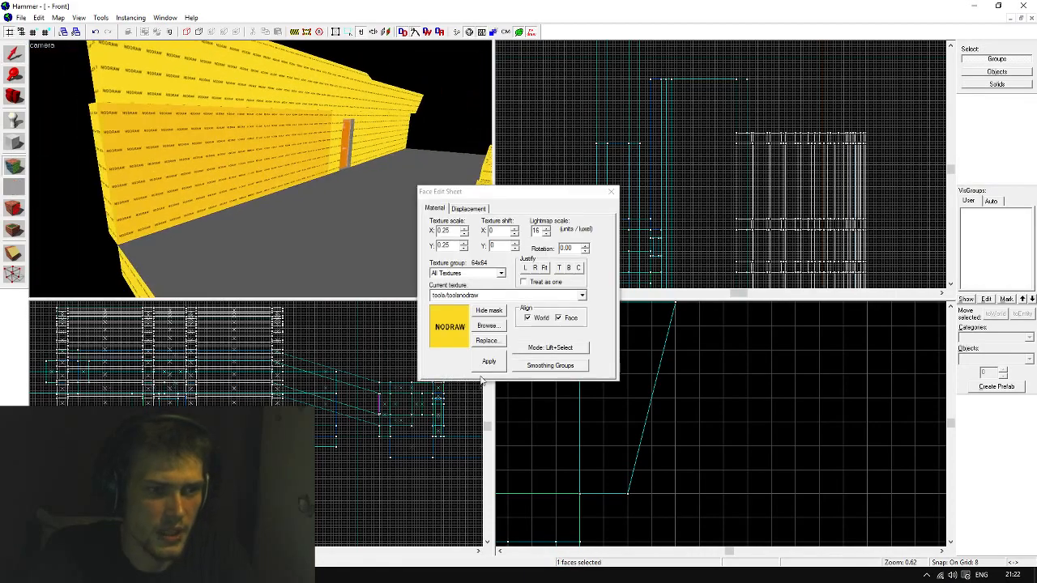
{"action": "left_click", "coordinate": [488, 326]}
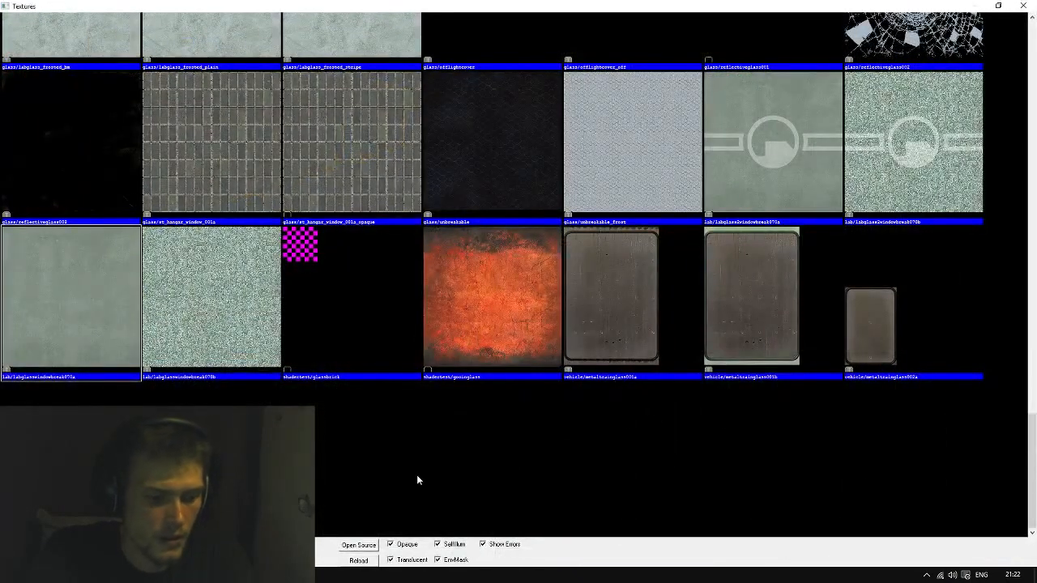
Choose the dev/reflectivity_30b texture and apply it to the selected wall face
{"action": "scroll", "coordinate": [437, 340], "scroll_direction": "up", "scroll_amount": 10}
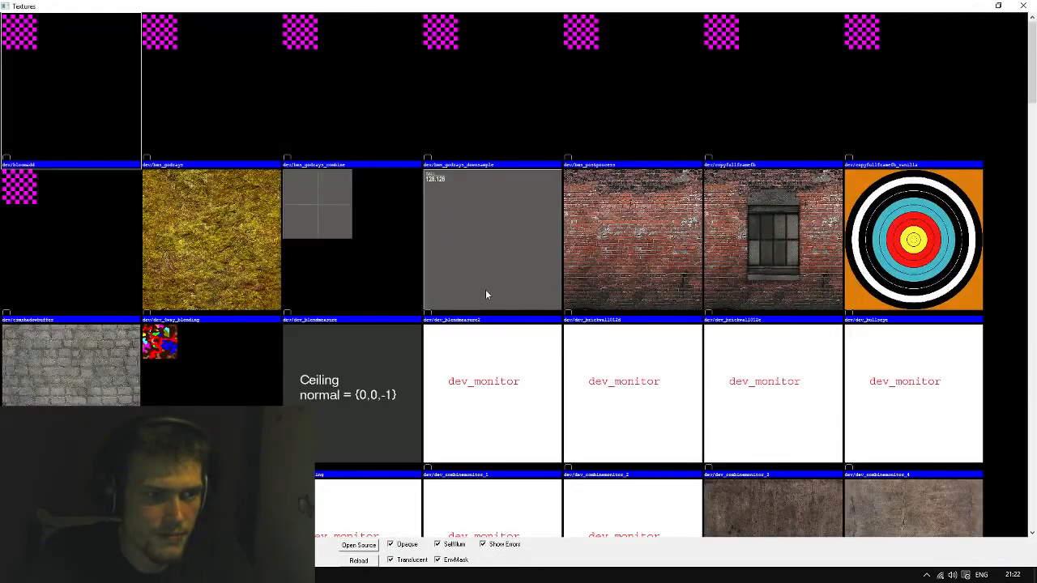
{"action": "scroll", "coordinate": [486, 295], "scroll_direction": "down", "scroll_amount": 2}
{"action": "scroll", "coordinate": [485, 295], "scroll_direction": "down", "scroll_amount": 3}
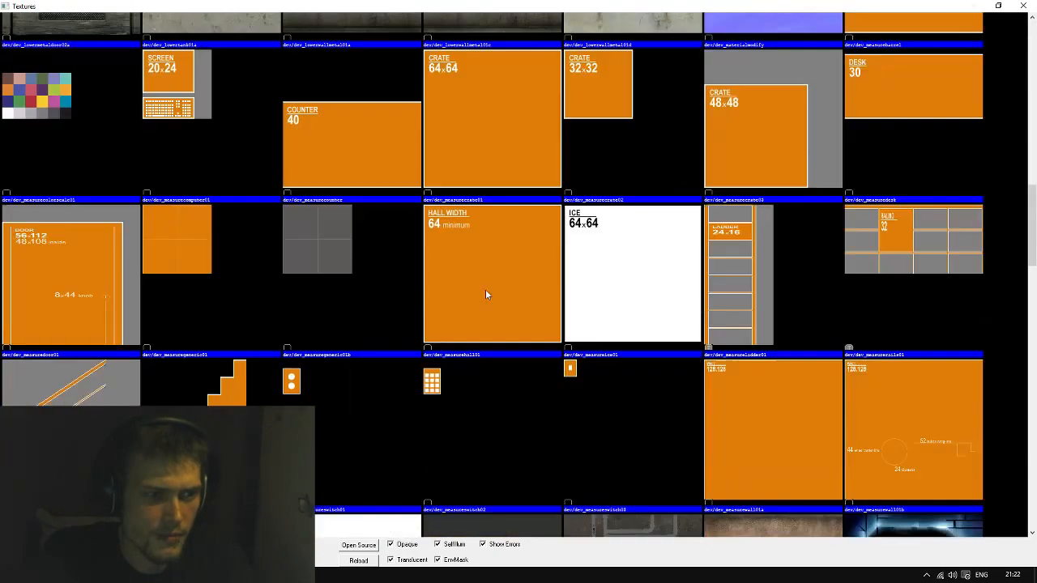
{"action": "scroll", "coordinate": [486, 295], "scroll_direction": "down", "scroll_amount": 1}
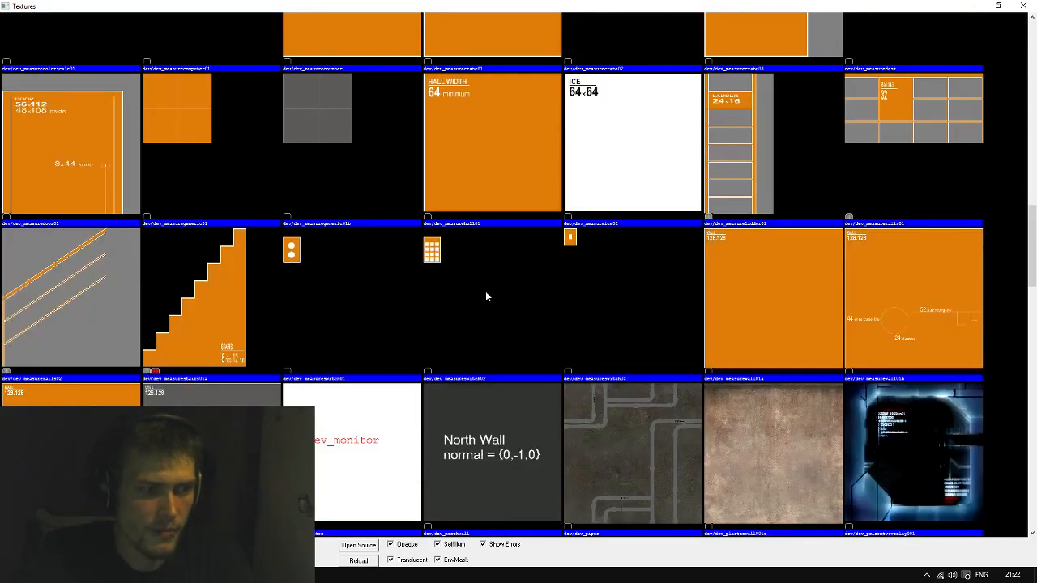
{"action": "scroll", "coordinate": [486, 321], "scroll_direction": "down", "scroll_amount": 6}
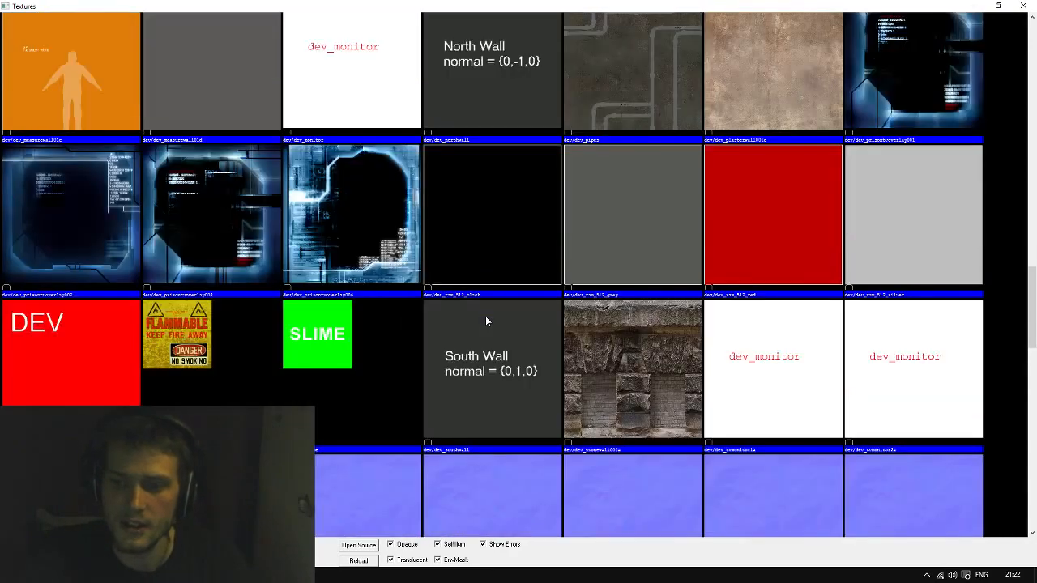
{"action": "scroll", "coordinate": [498, 316], "scroll_direction": "down", "scroll_amount": 4}
{"action": "scroll", "coordinate": [498, 316], "scroll_direction": "up", "scroll_amount": 3}
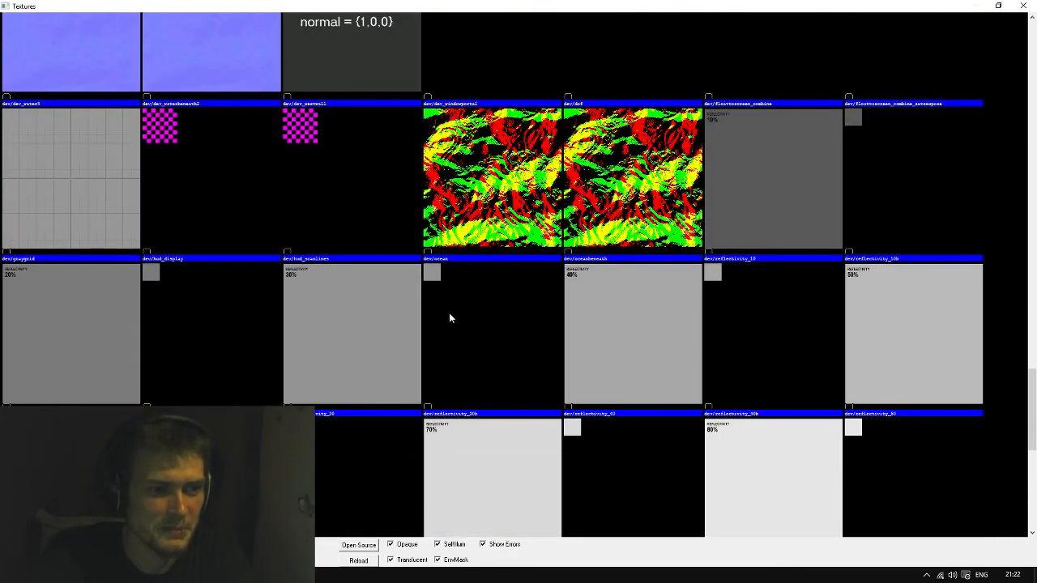
{"action": "key", "text": "Escape"}
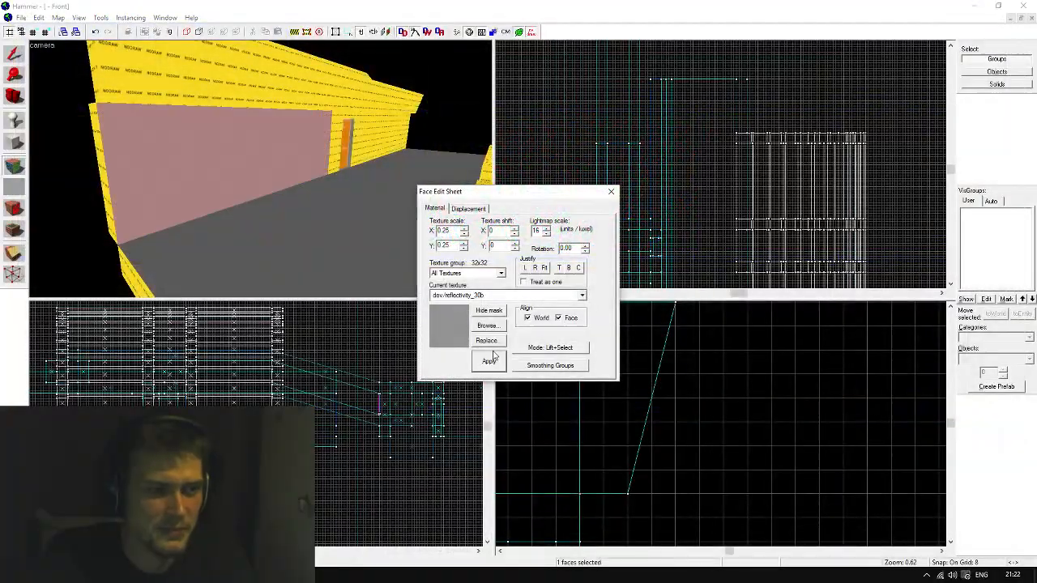
Apply dev/reflectivity_30b to the wall faces directly beside and above the orange doorway
{"action": "key", "text": "z"}
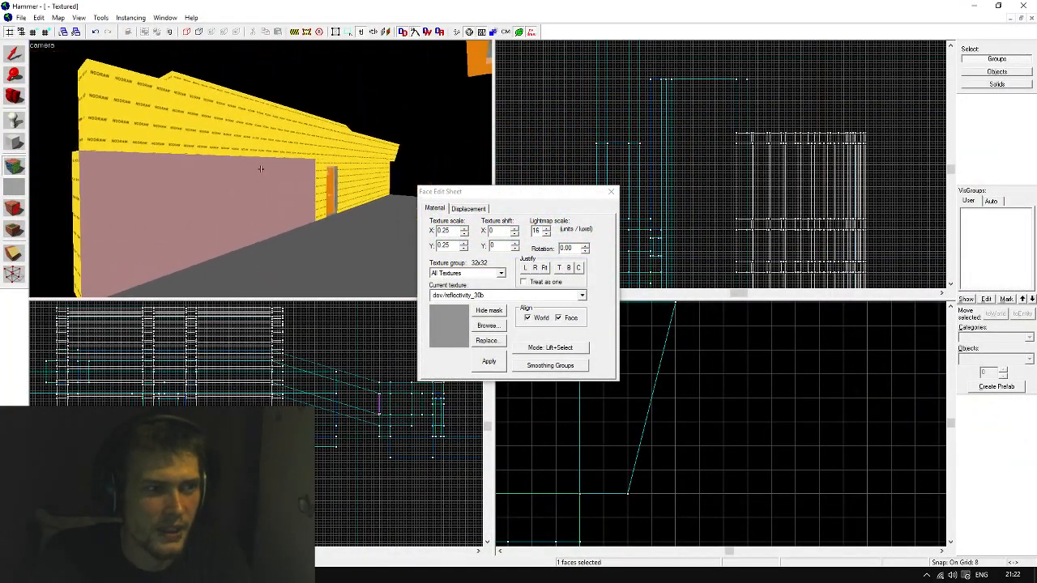
{"action": "key", "text": "w"}
{"action": "key", "text": "z"}
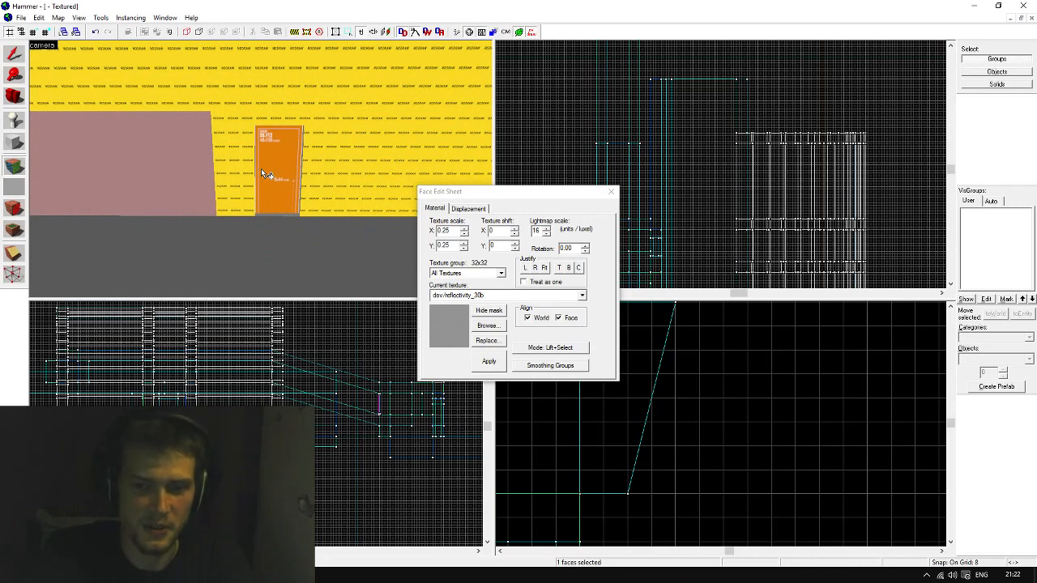
{"action": "right_click", "coordinate": [227, 176]}
{"action": "left_click", "coordinate": [227, 176]}
{"action": "right_click", "coordinate": [280, 119]}
{"action": "left_click", "coordinate": [283, 118]}
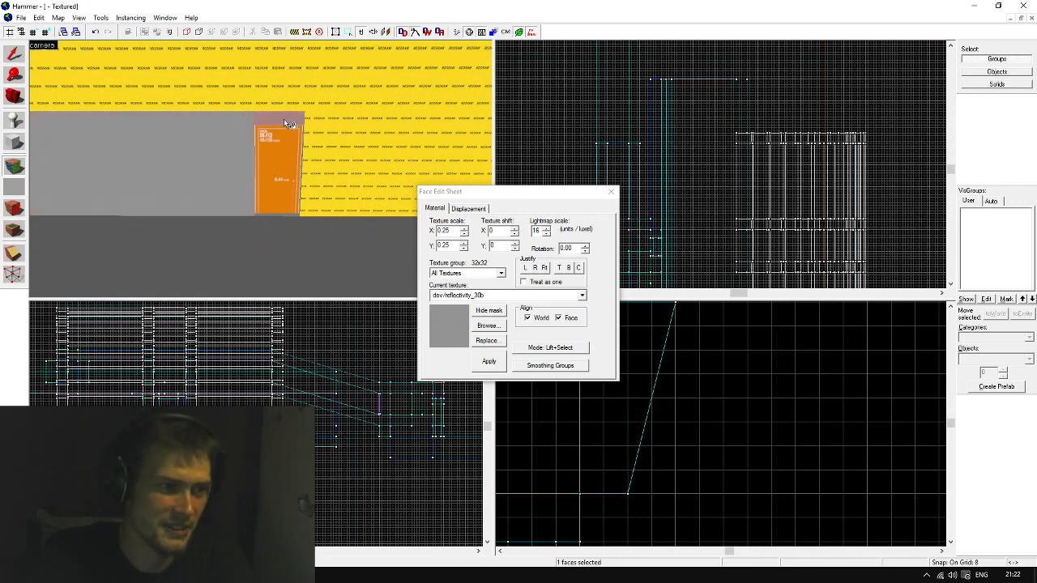
{"action": "right_click", "coordinate": [321, 133]}
Apply dev/reflectivity_10b to the overhang's slanted outer face and its underside, then leave face editing
{"action": "key", "text": "z"}
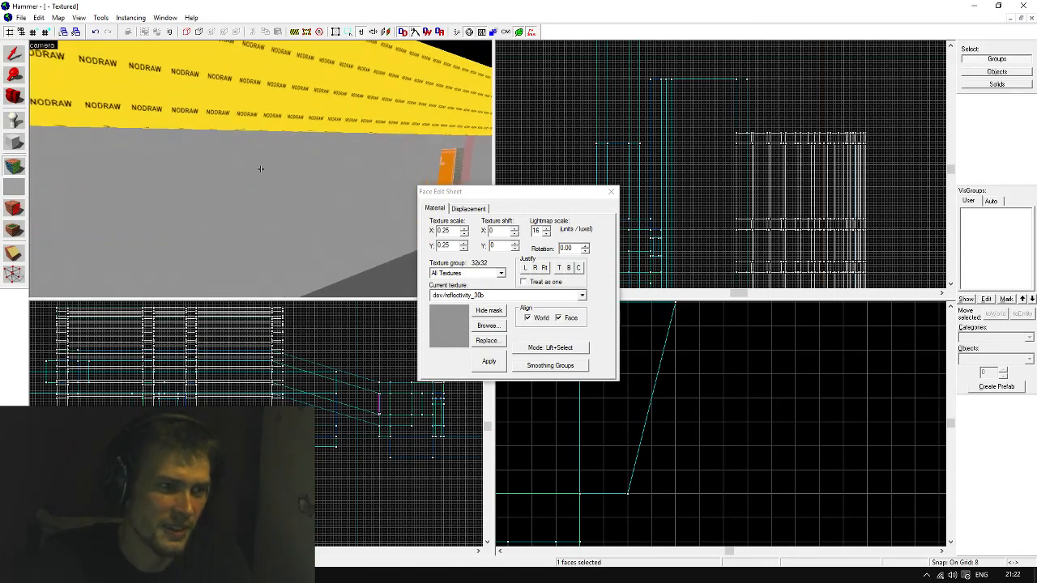
{"action": "key", "text": "z"}
{"action": "left_click", "coordinate": [277, 187]}
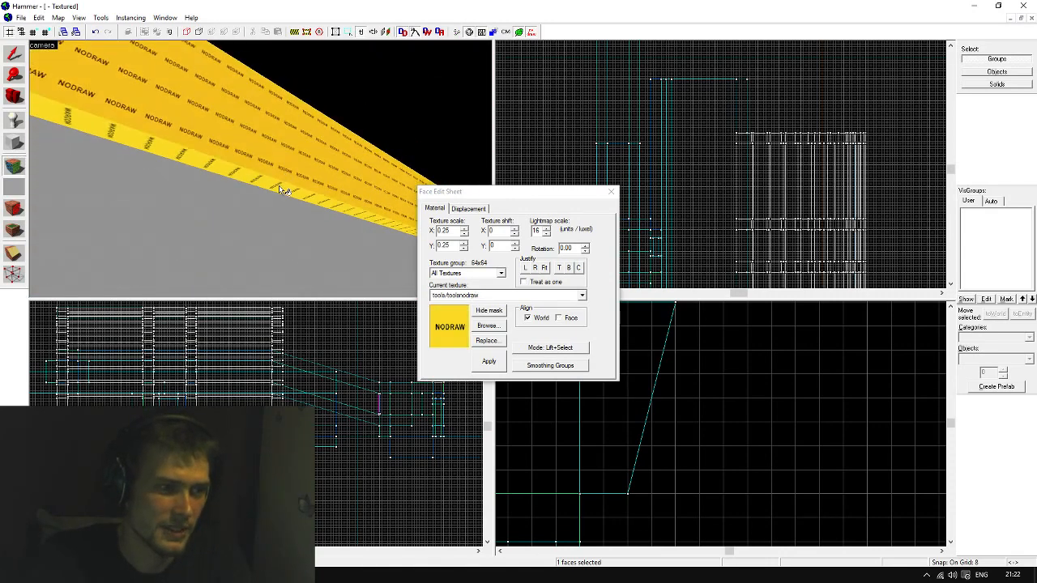
{"action": "left_click", "coordinate": [488, 325]}
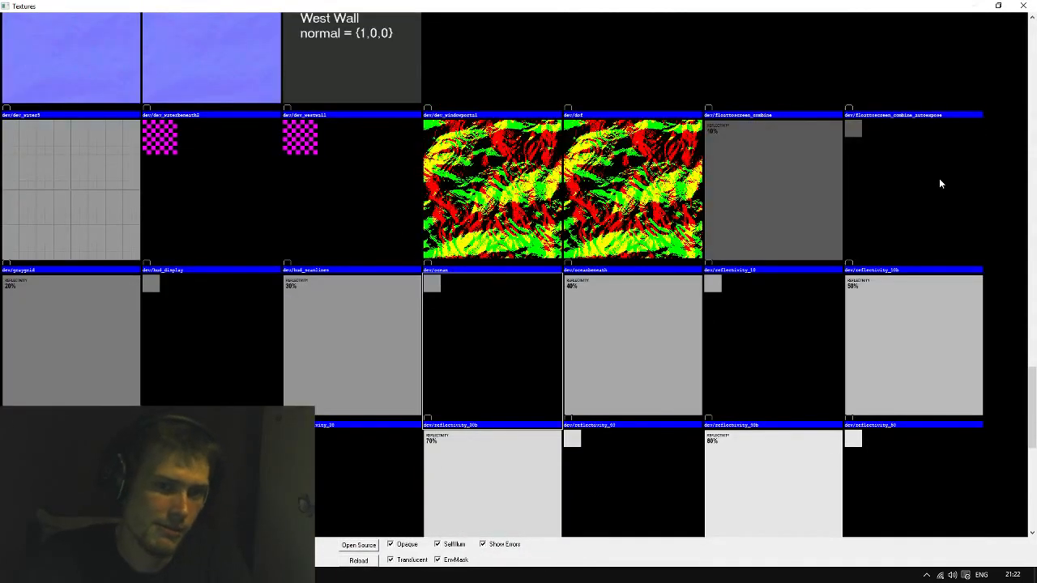
{"action": "double_click", "coordinate": [939, 178]}
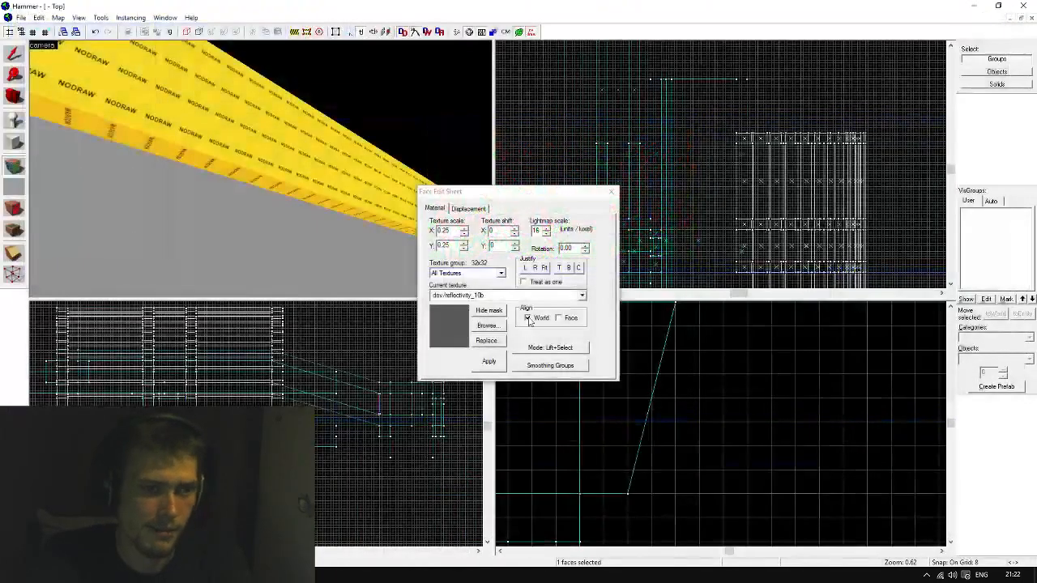
{"action": "left_click", "coordinate": [489, 361]}
{"action": "right_click", "coordinate": [103, 119]}
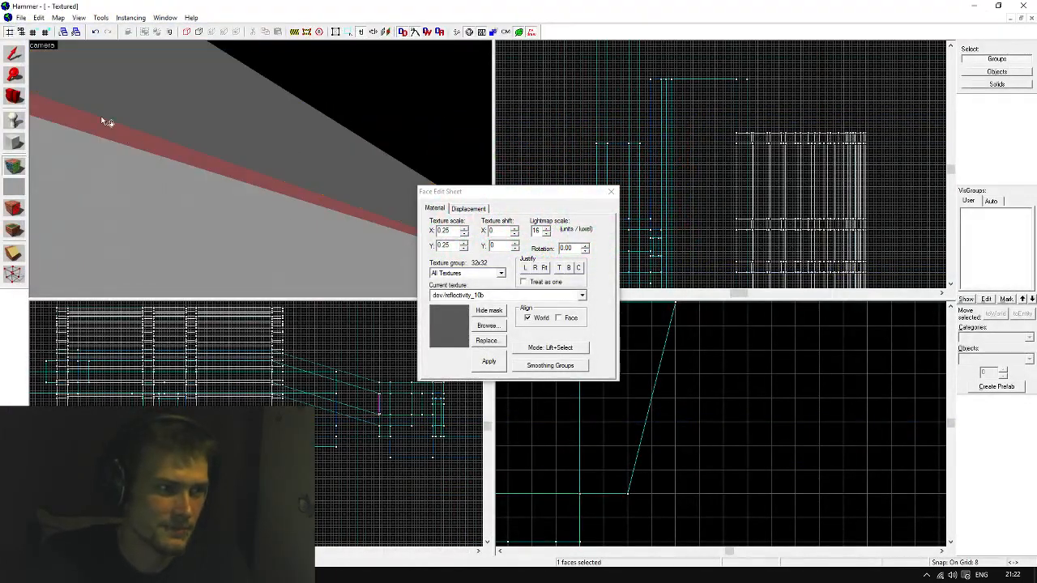
{"action": "left_click", "coordinate": [18, 60]}
Examine the grey doorway wall and the slanted overhang above it from both ends and from the front
{"action": "key", "text": "z"}
{"action": "key", "text": "s"}
{"action": "key", "text": "w"}
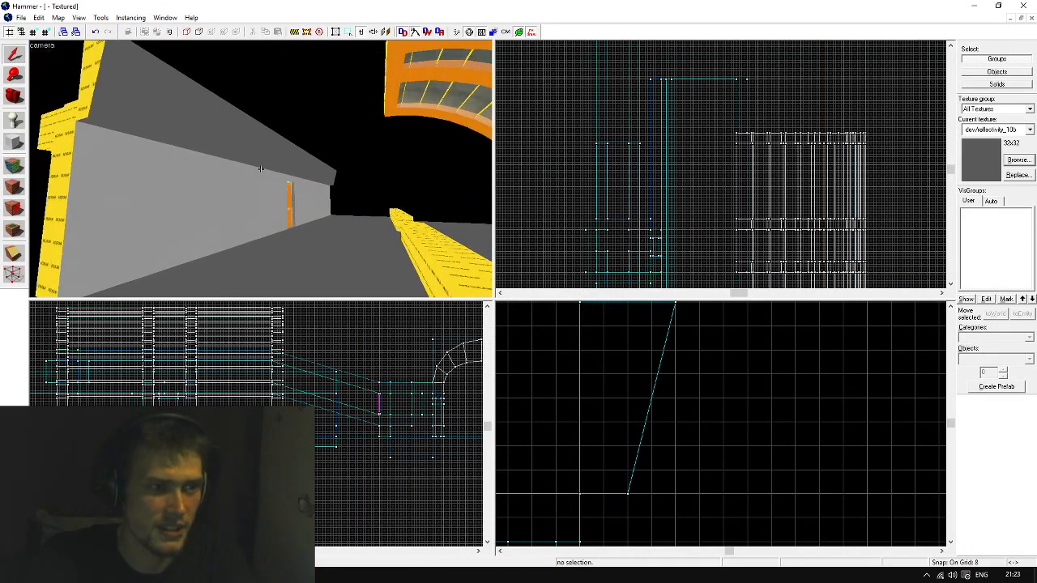
{"action": "key", "text": "z"}
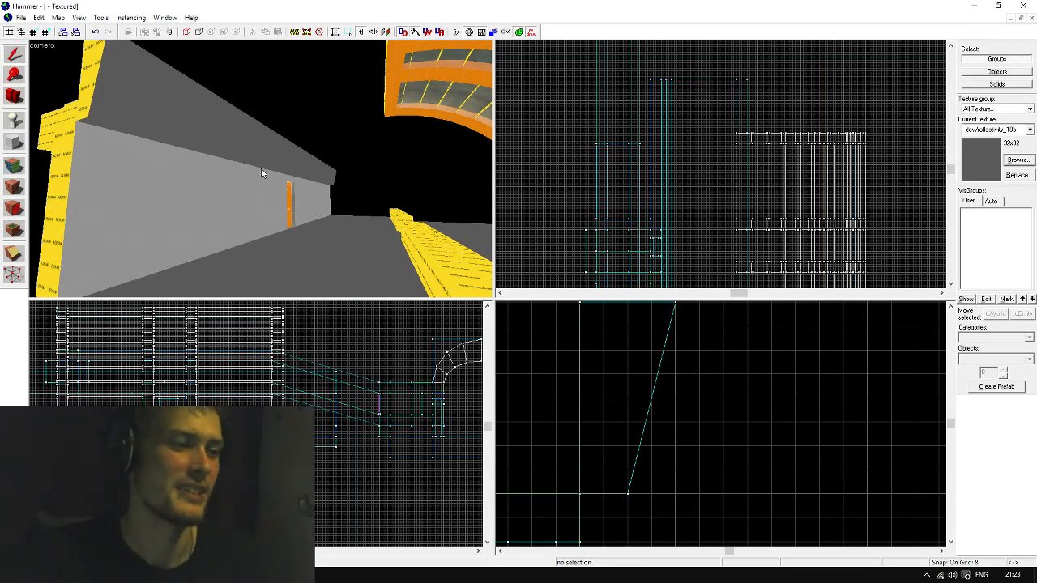
{"action": "key", "text": "z"}
{"action": "key", "text": "w"}
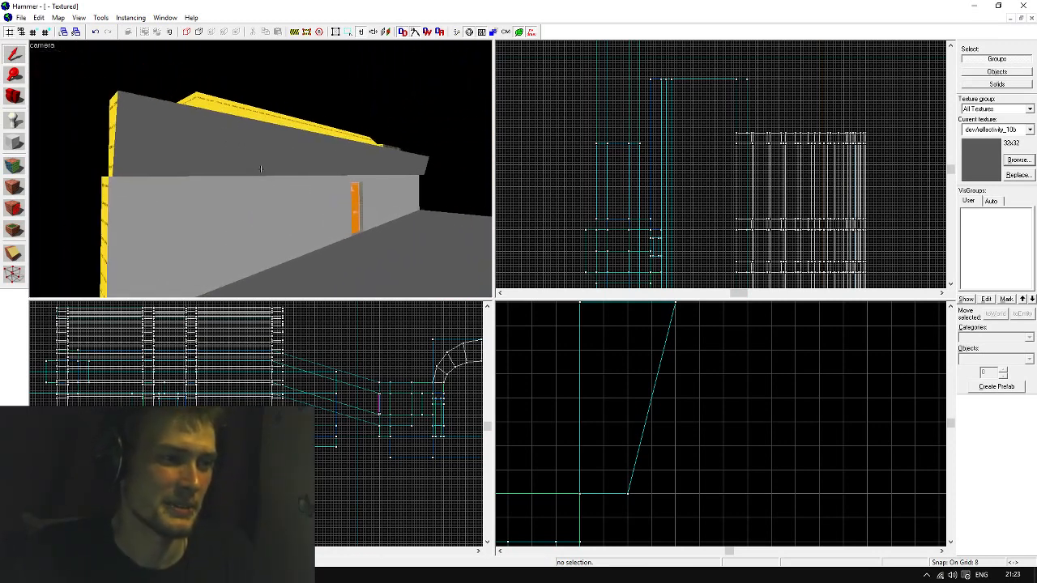
{"action": "key", "text": "w"}
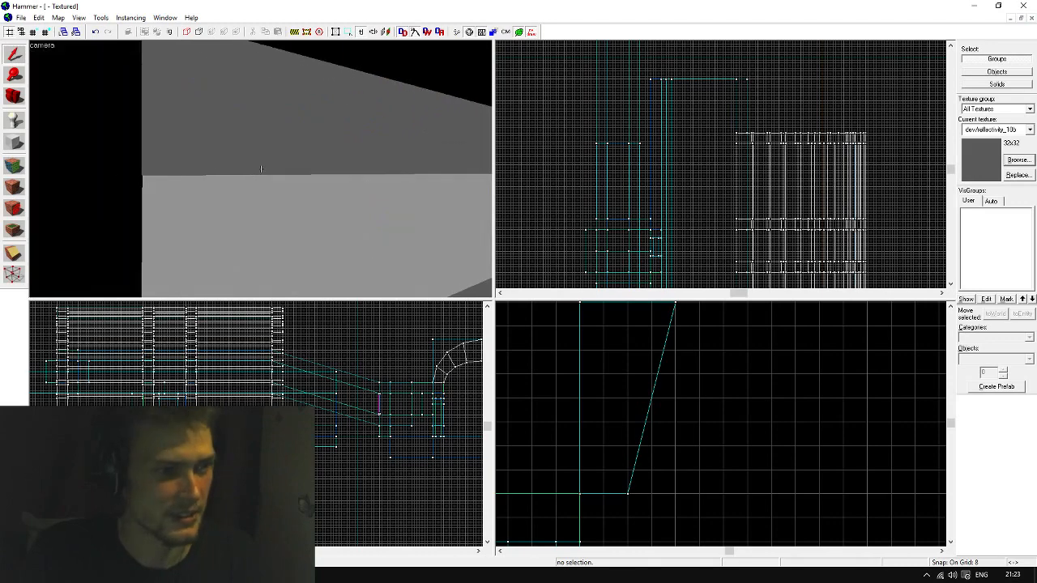
{"action": "key", "text": "s"}
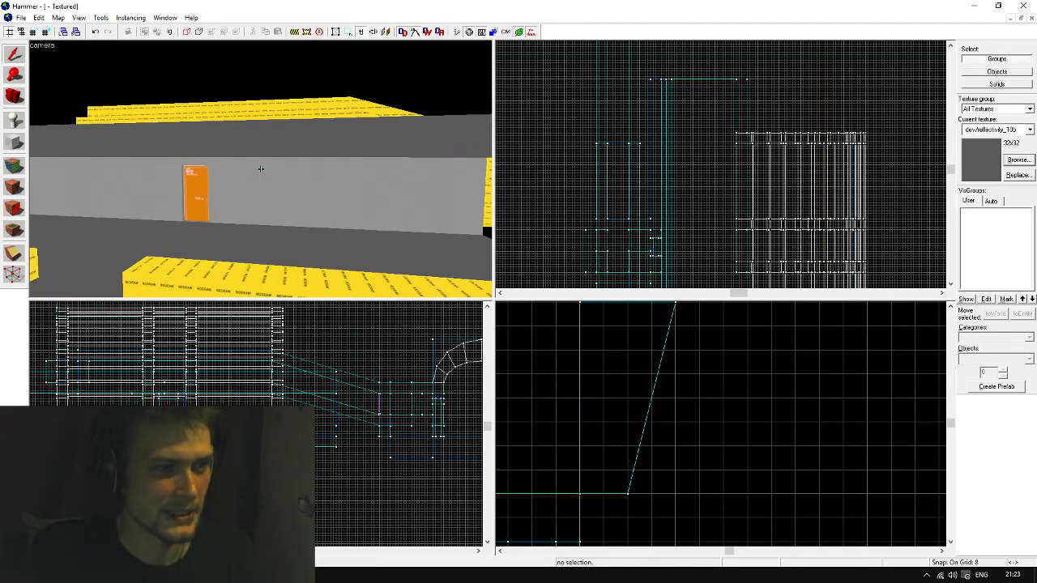
{"action": "key", "text": "s"}
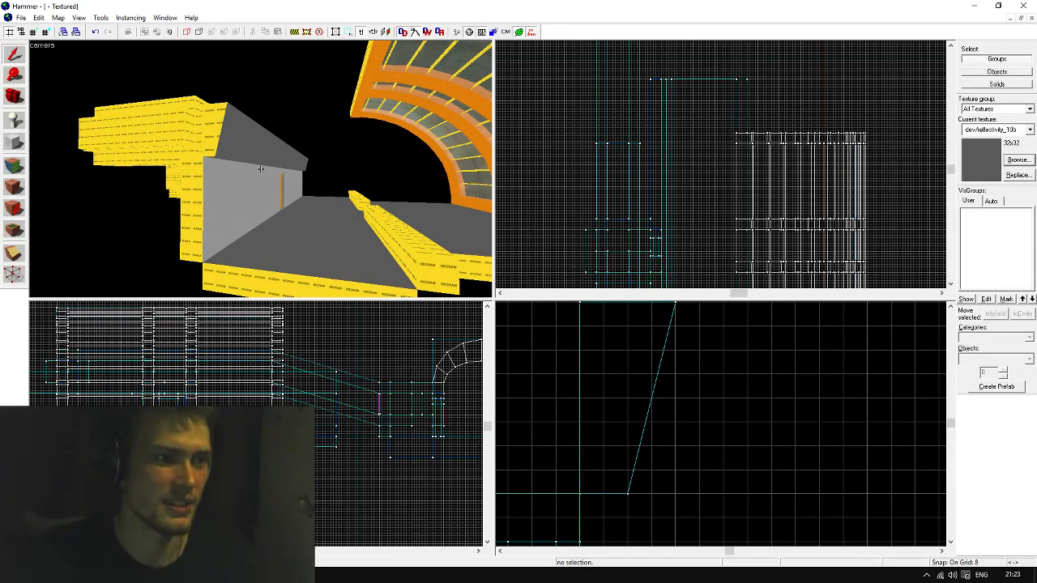
{"action": "key", "text": "w"}
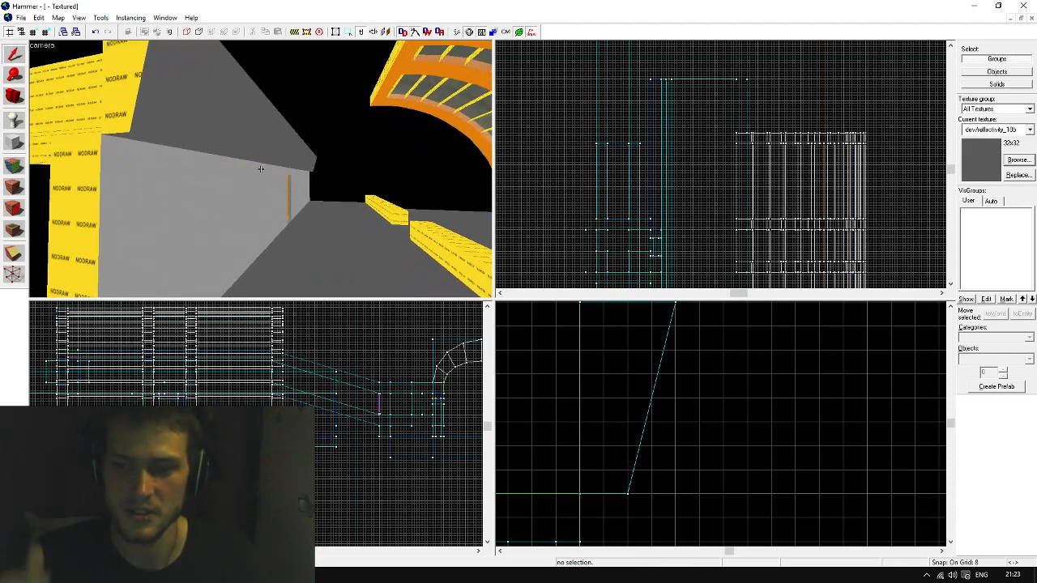
{"action": "key", "text": "w"}
{"action": "key", "text": "s"}
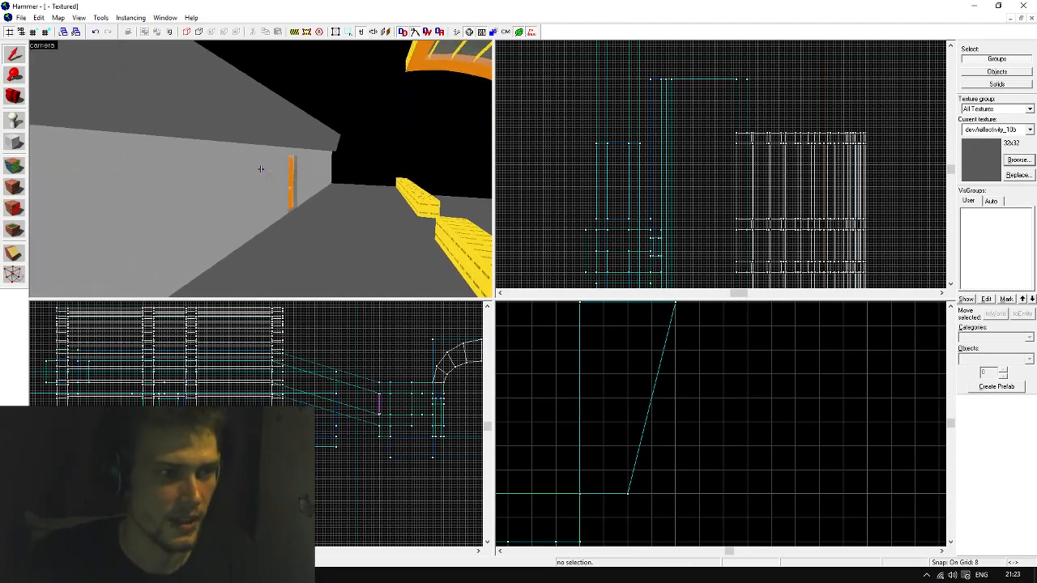
{"action": "key", "text": "d"}
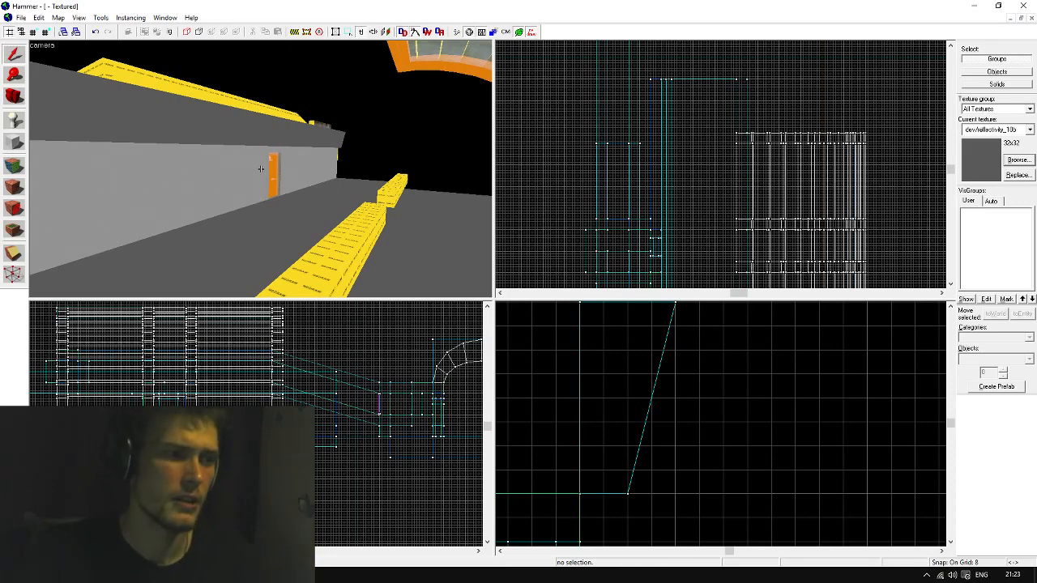
Examine the arched tunnel's position relative to the adjoining corridor and the large metal double doors, using an enlarged 3D view
{"action": "key", "text": "w"}
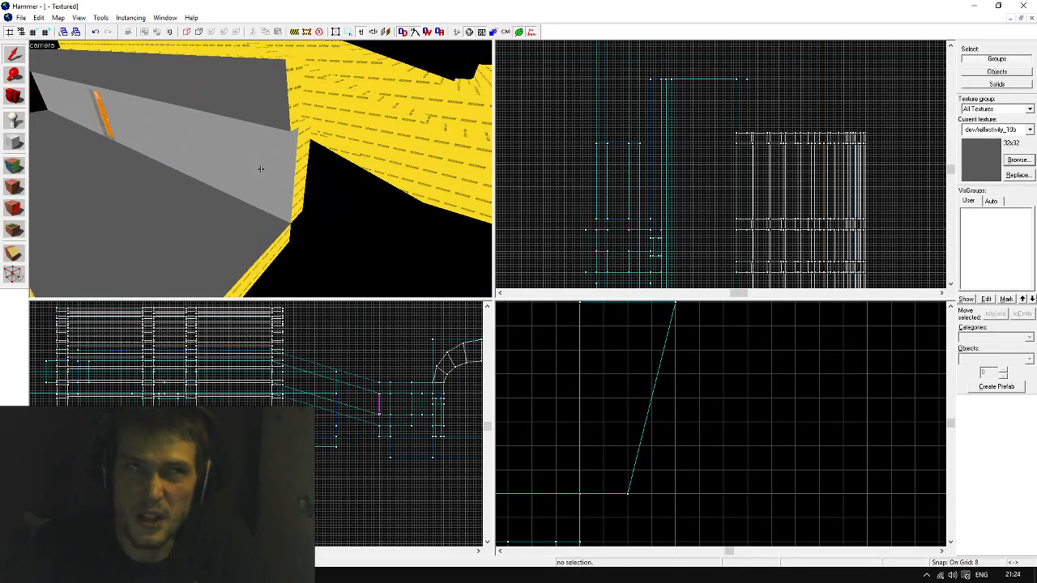
{"action": "key", "text": "w"}
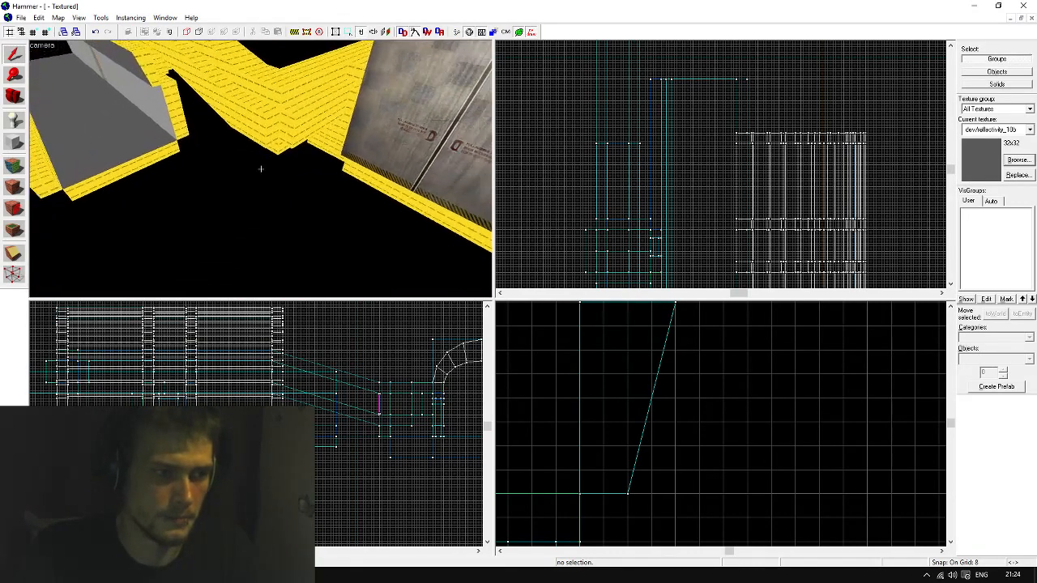
{"action": "key", "text": "a"}
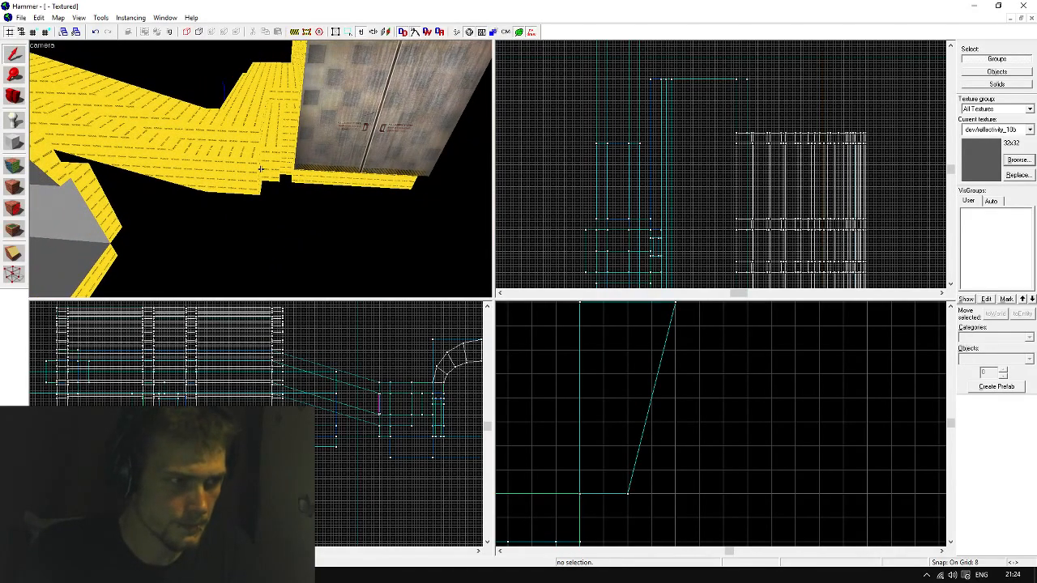
{"action": "key", "text": "a"}
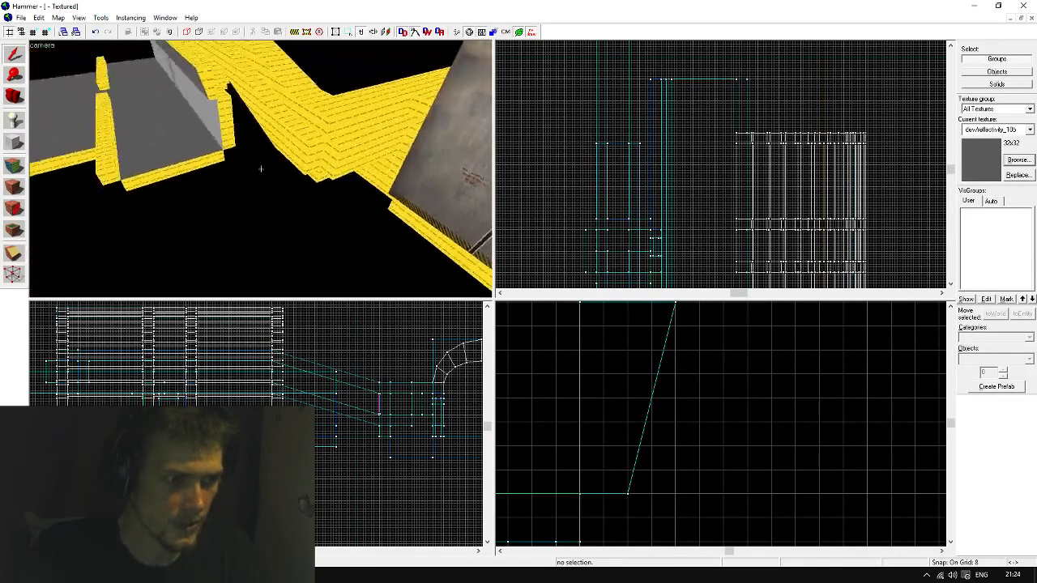
{"action": "key", "text": "s"}
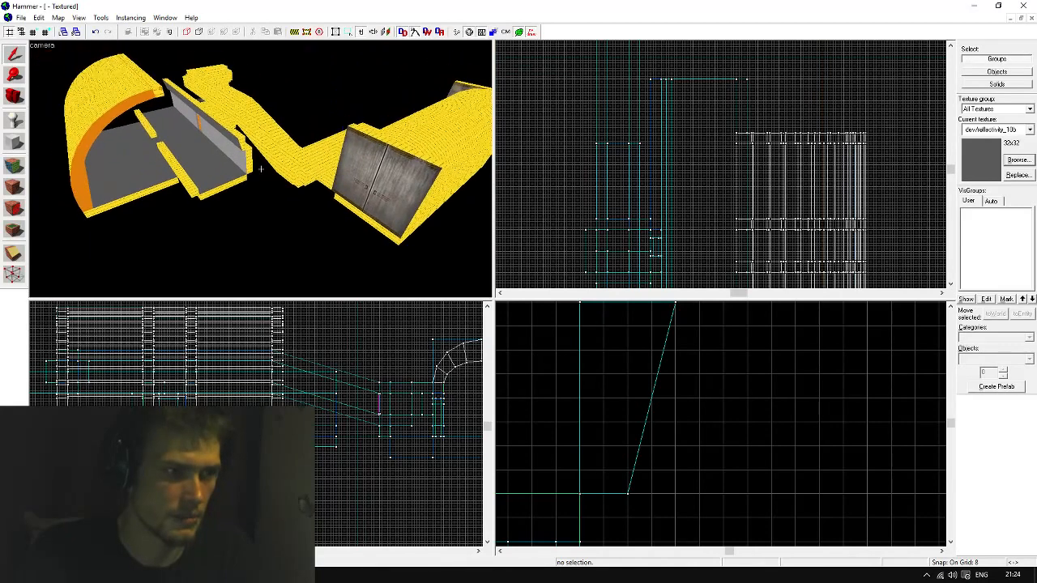
{"action": "key", "text": "z"}
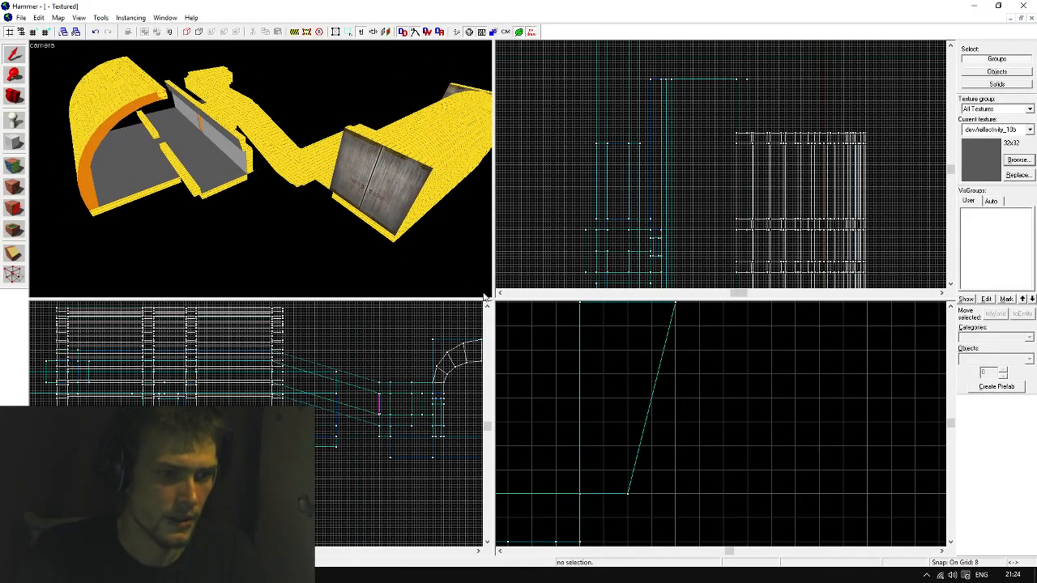
{"action": "key", "text": "shift+z"}
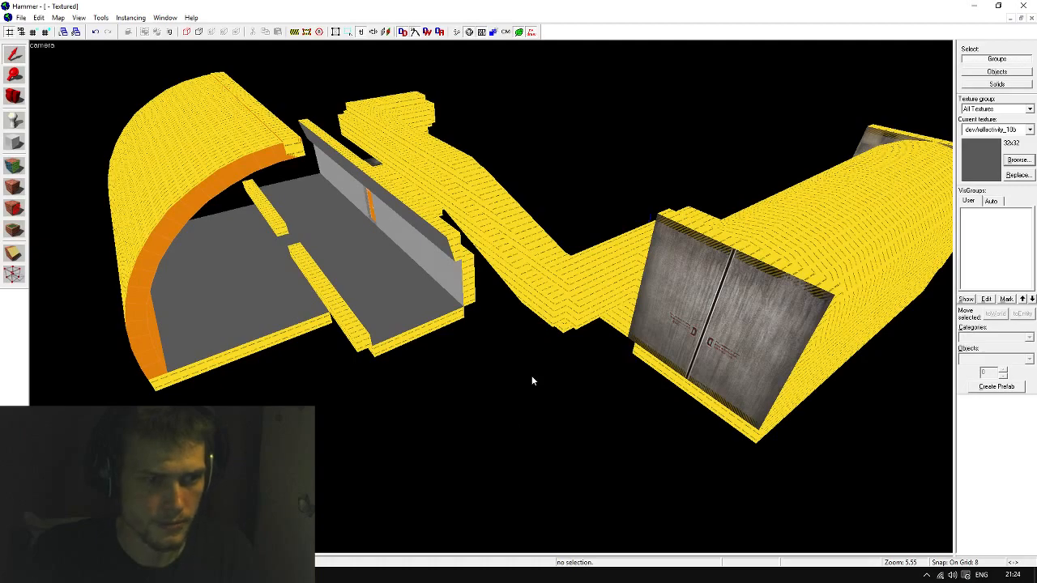
{"action": "key", "text": "z"}
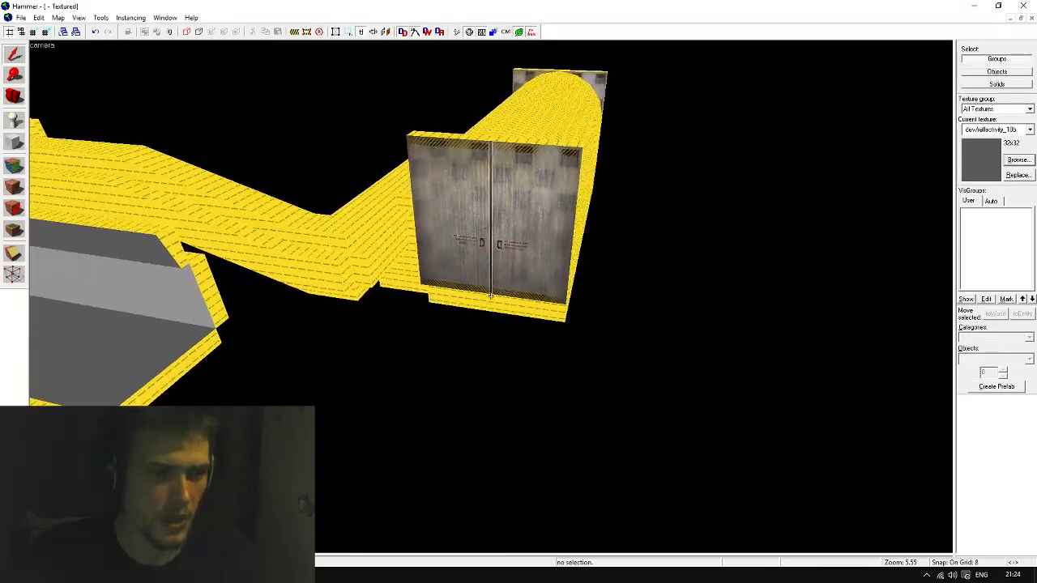
{"action": "key", "text": "z"}
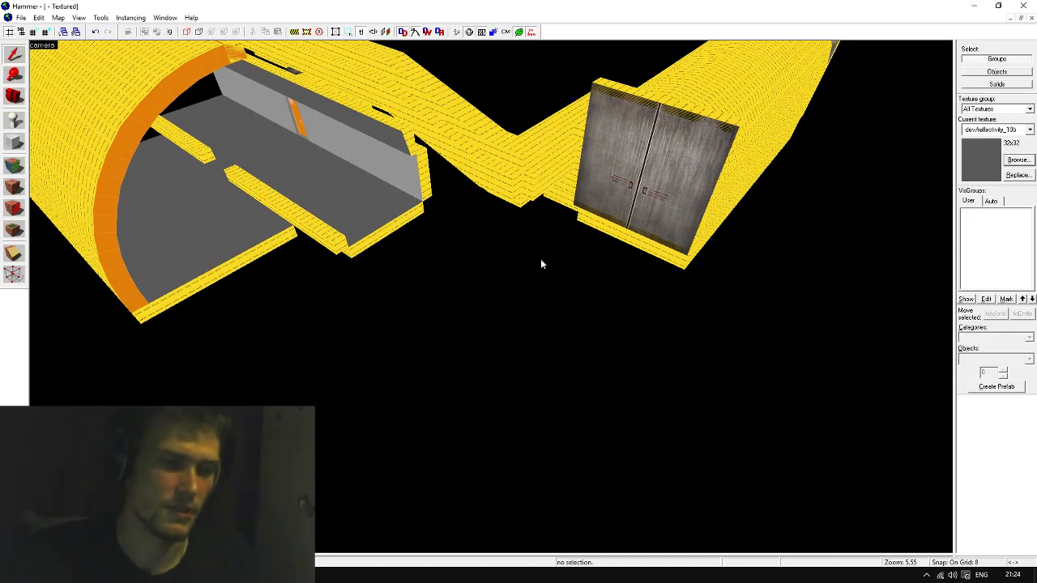
{"action": "key", "text": "z"}
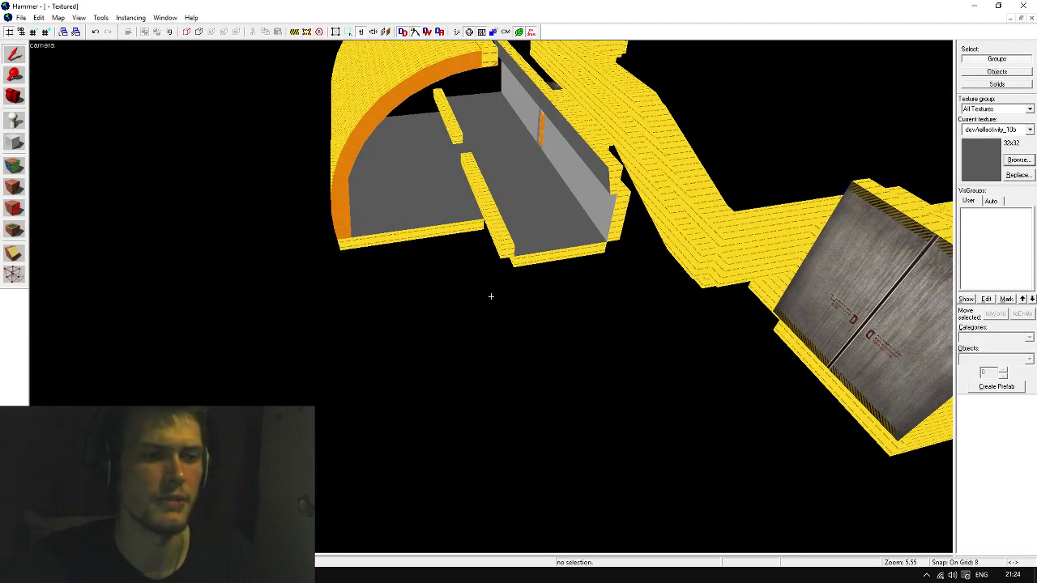
Inspect the tunnel's open end, the low floor dividers and the gap between the orange arch and the overhang
{"action": "key", "text": "w"}
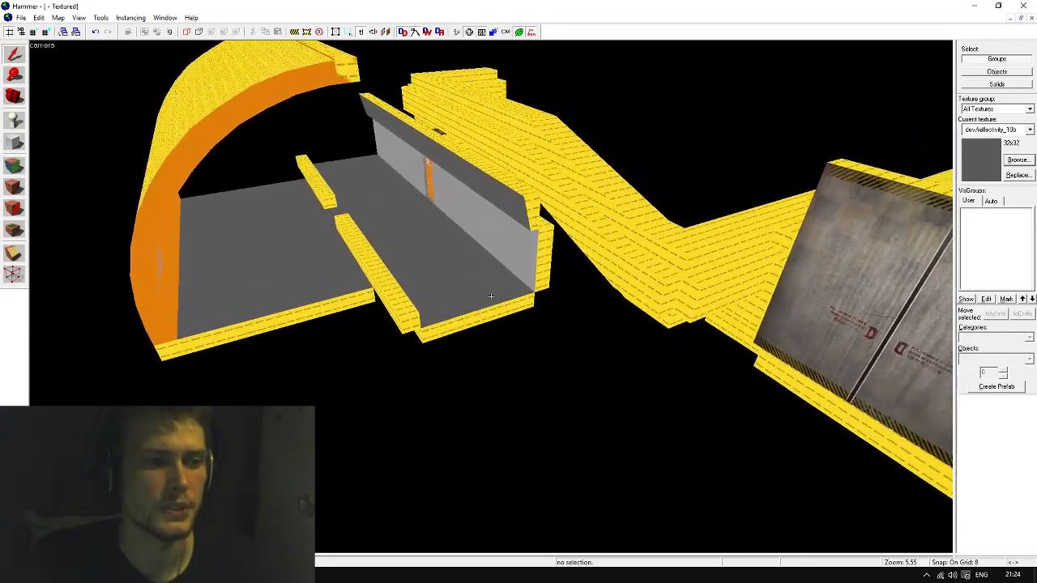
{"action": "key", "text": "w"}
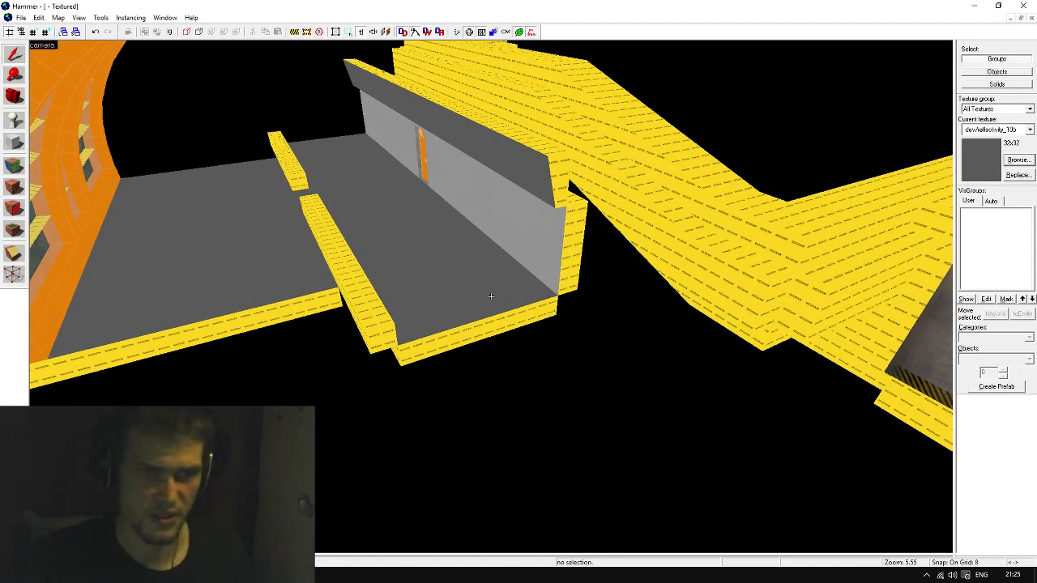
{"action": "key", "text": "w"}
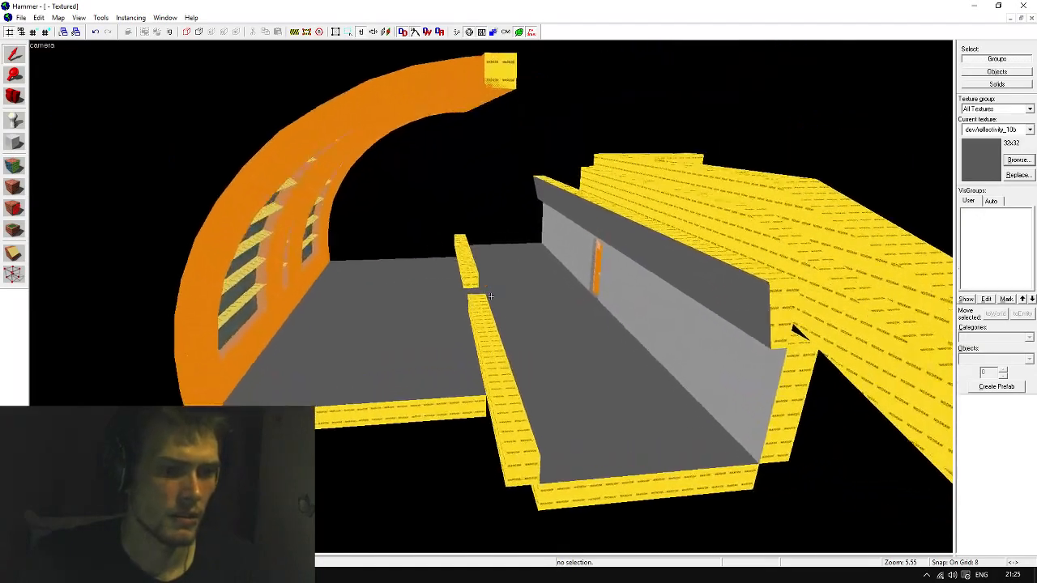
{"action": "key", "text": "s"}
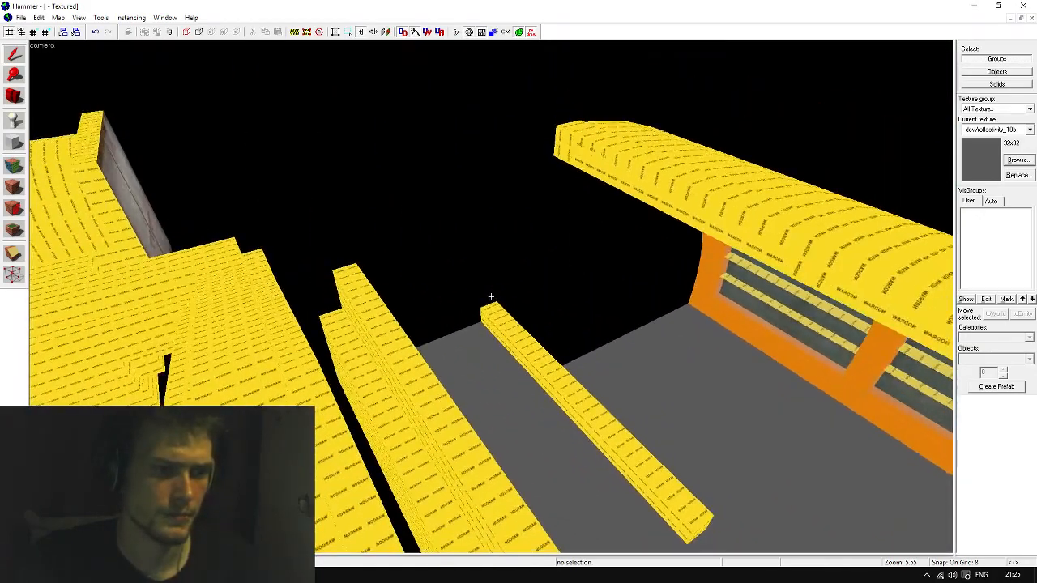
{"action": "key", "text": "w"}
{"action": "key", "text": "w"}
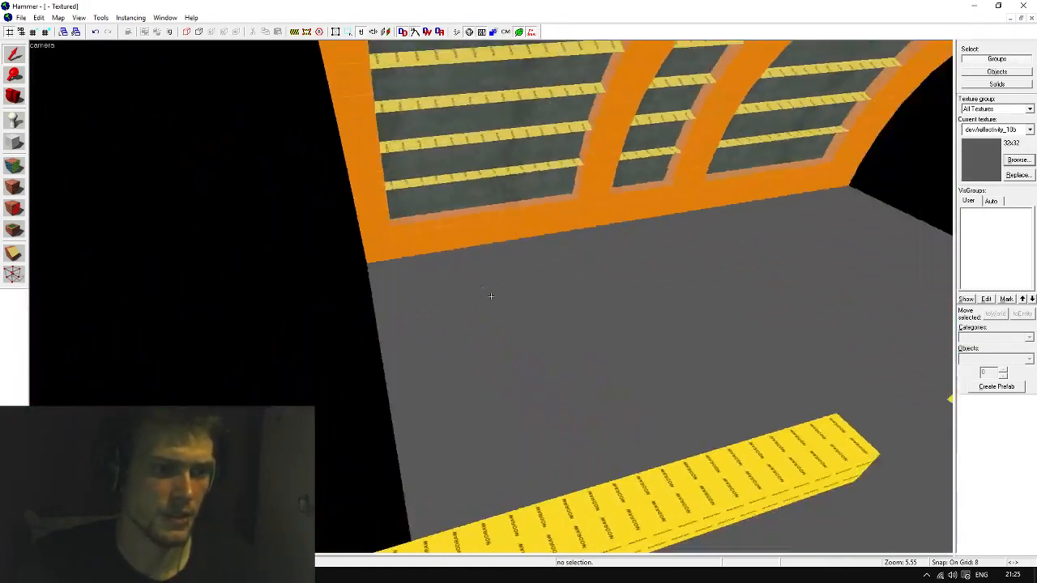
{"action": "key", "text": "s"}
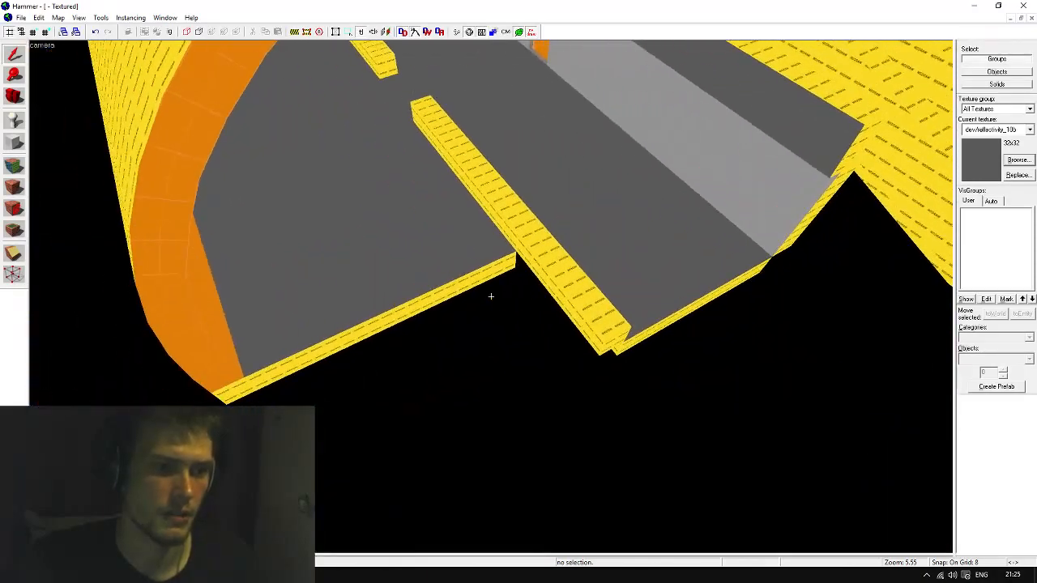
{"action": "key", "text": "w"}
{"action": "key", "text": "w"}
{"action": "key", "text": "s"}
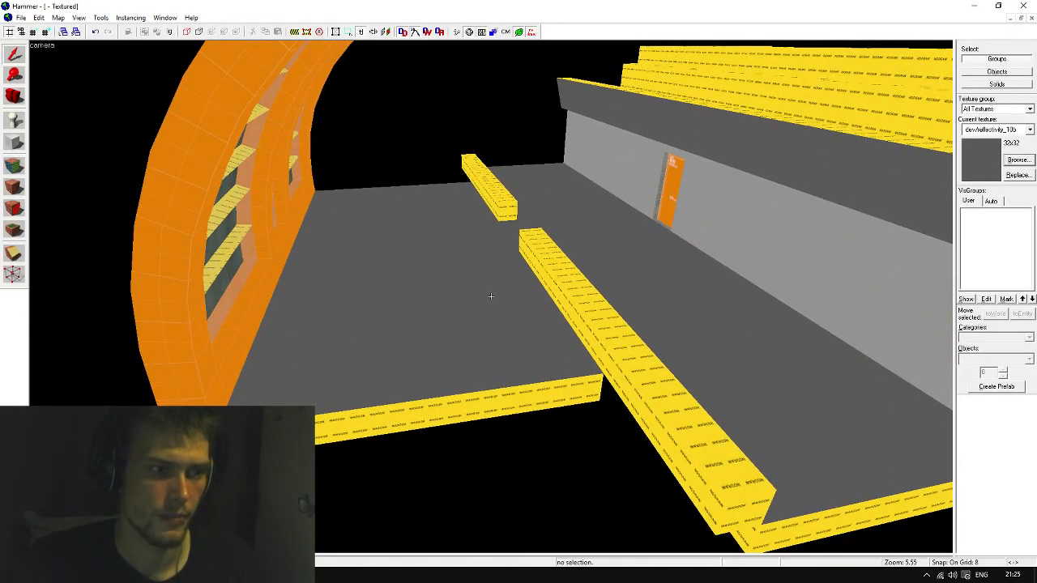
{"action": "key", "text": "d"}
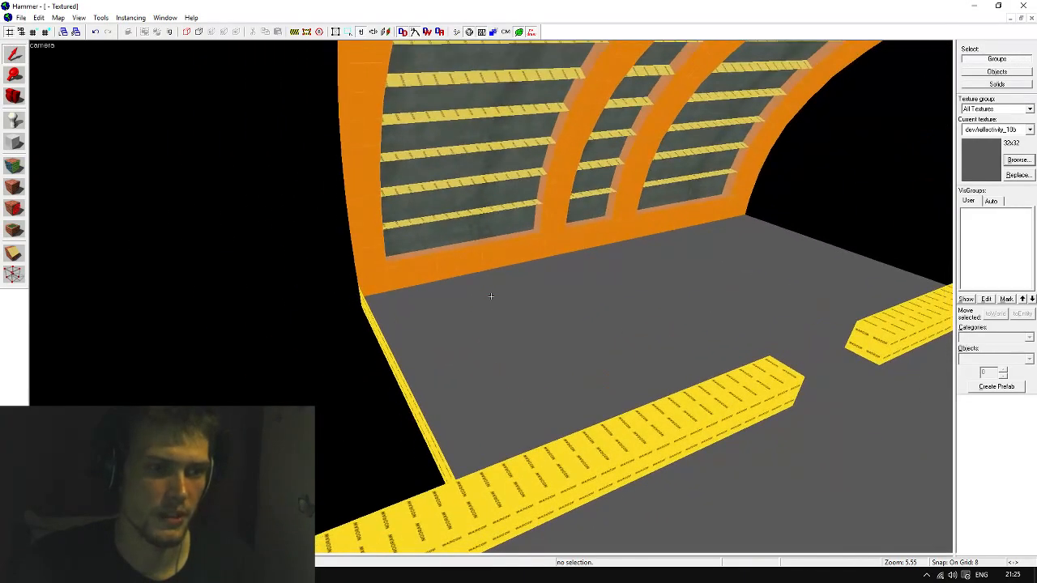
{"action": "key", "text": "a"}
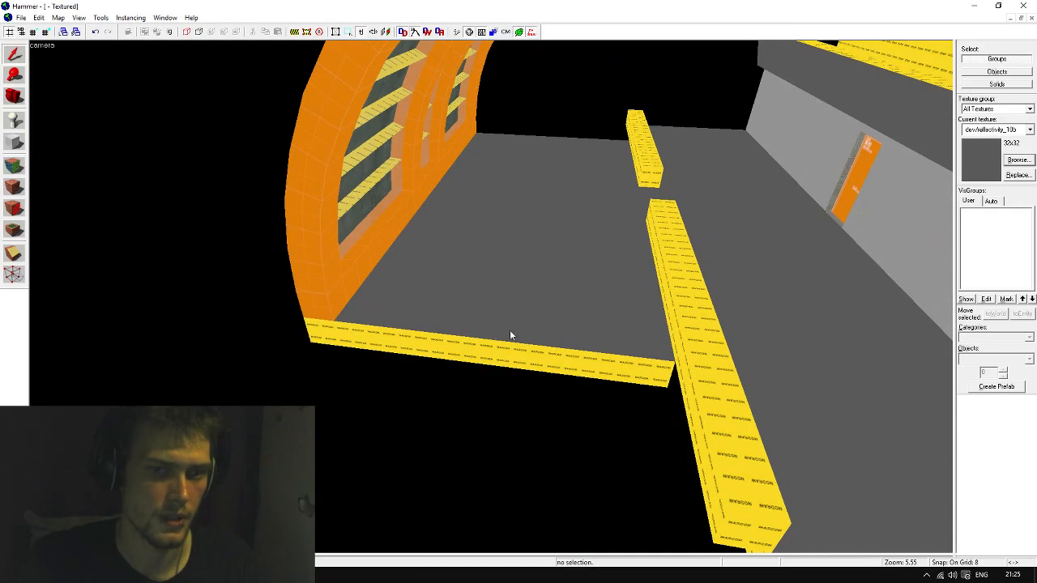
Restore the four-view layout, select the arched rib at the tunnel's open end and set the grid to 16 units
{"action": "key", "text": "shift+z"}
{"action": "scroll", "coordinate": [712, 397], "scroll_direction": "down", "scroll_amount": 3}
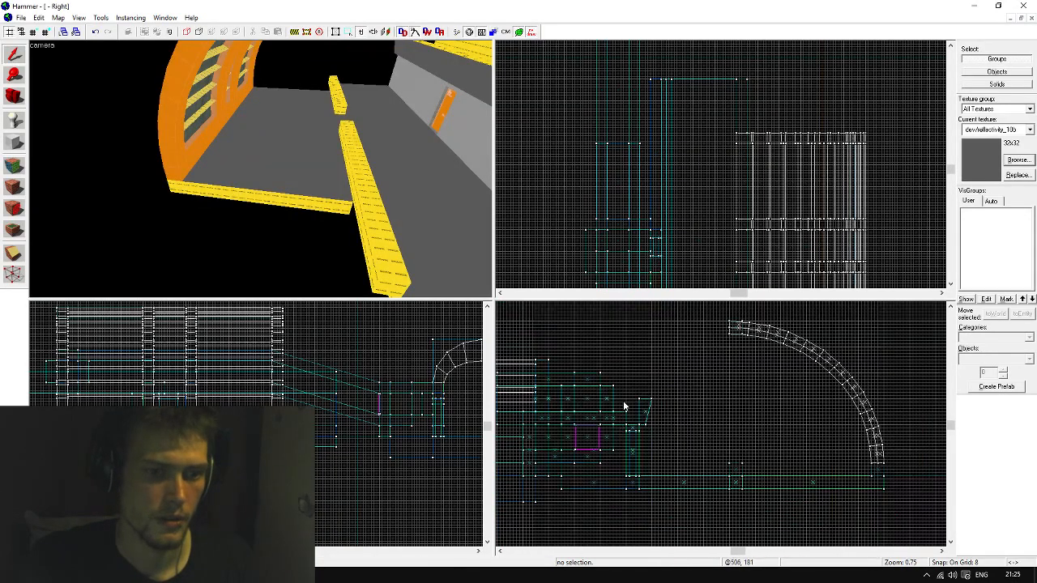
{"action": "scroll", "coordinate": [706, 383], "scroll_direction": "down", "scroll_amount": 2}
{"action": "scroll", "coordinate": [700, 392], "scroll_direction": "up", "scroll_amount": 3}
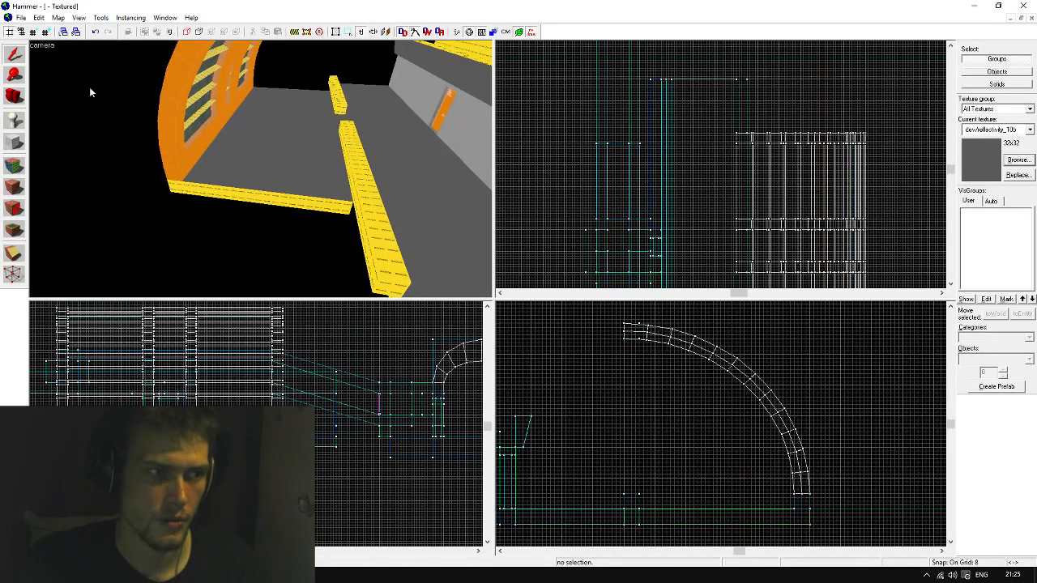
{"action": "left_click", "coordinate": [173, 131]}
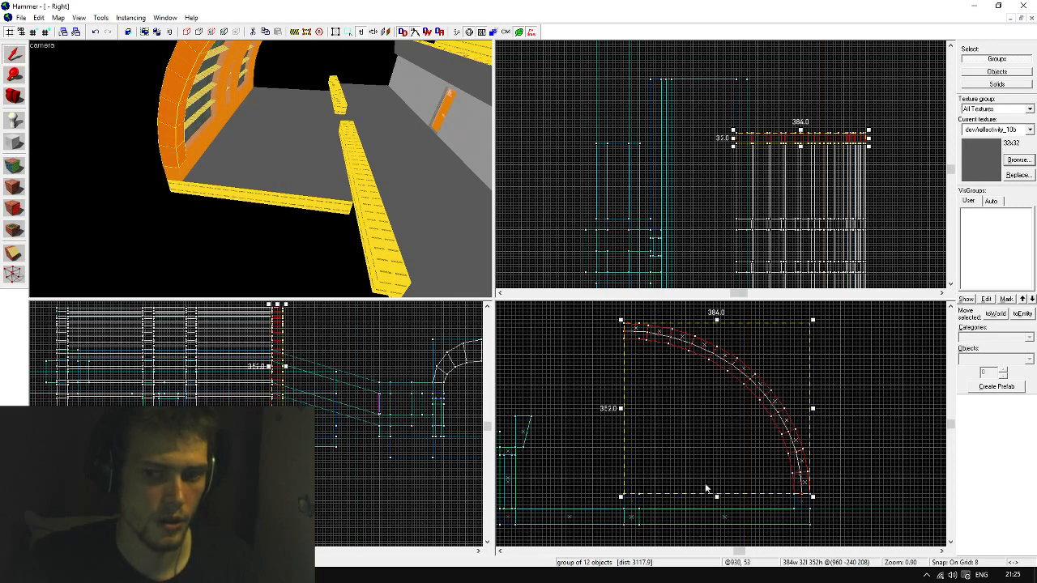
{"action": "scroll", "coordinate": [701, 488], "scroll_direction": "up", "scroll_amount": 1}
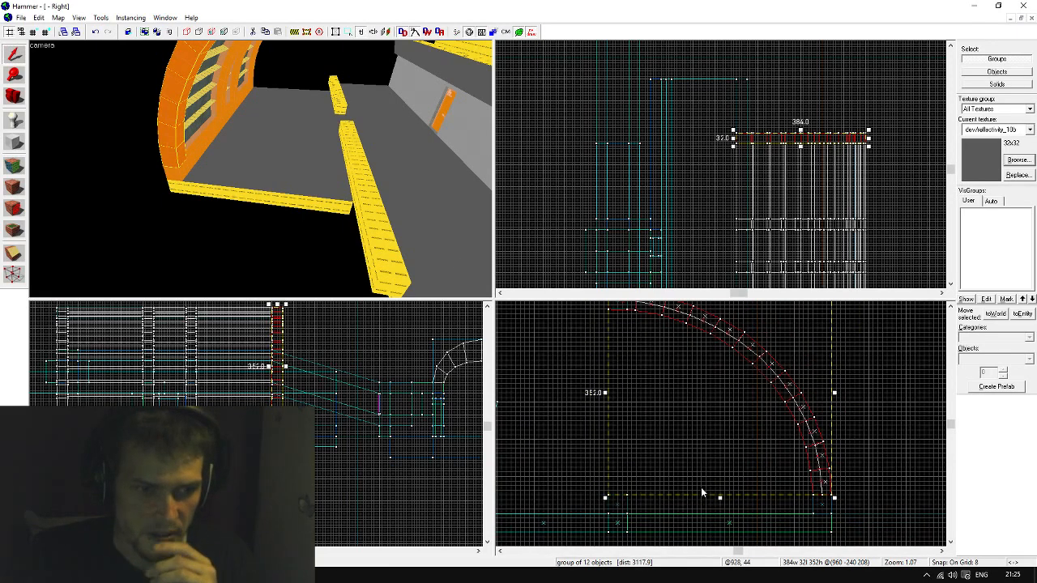
{"action": "scroll", "coordinate": [701, 489], "scroll_direction": "down", "scroll_amount": 1}
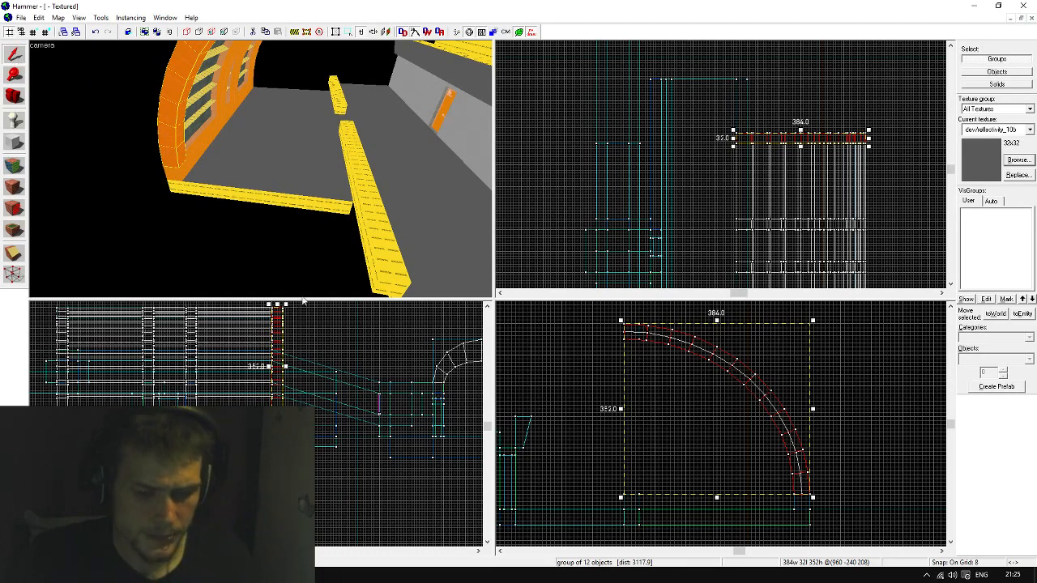
{"action": "scroll", "coordinate": [725, 397], "scroll_direction": "down", "scroll_amount": 1}
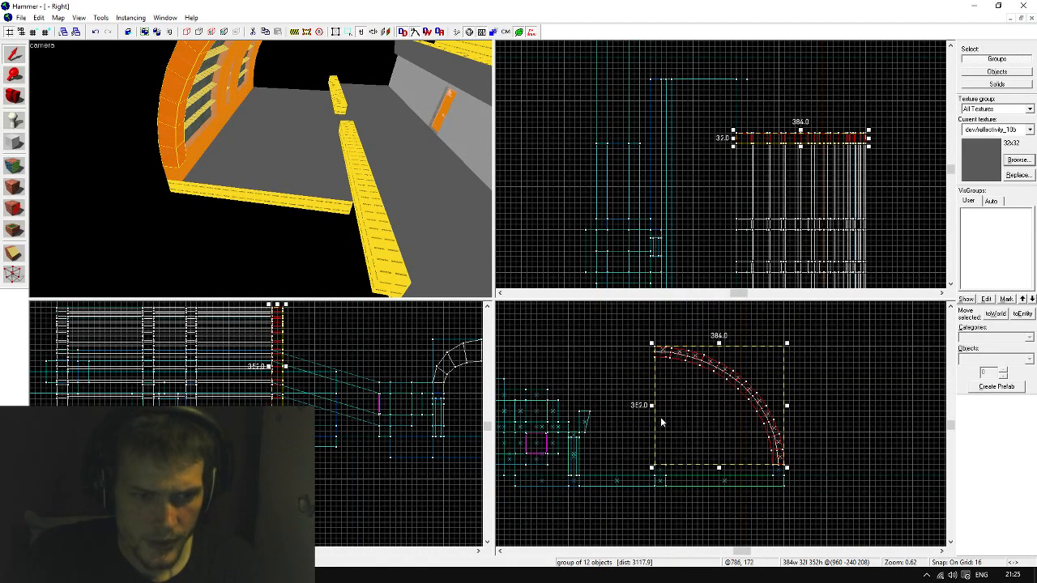
{"action": "scroll", "coordinate": [653, 425], "scroll_direction": "down", "scroll_amount": 3}
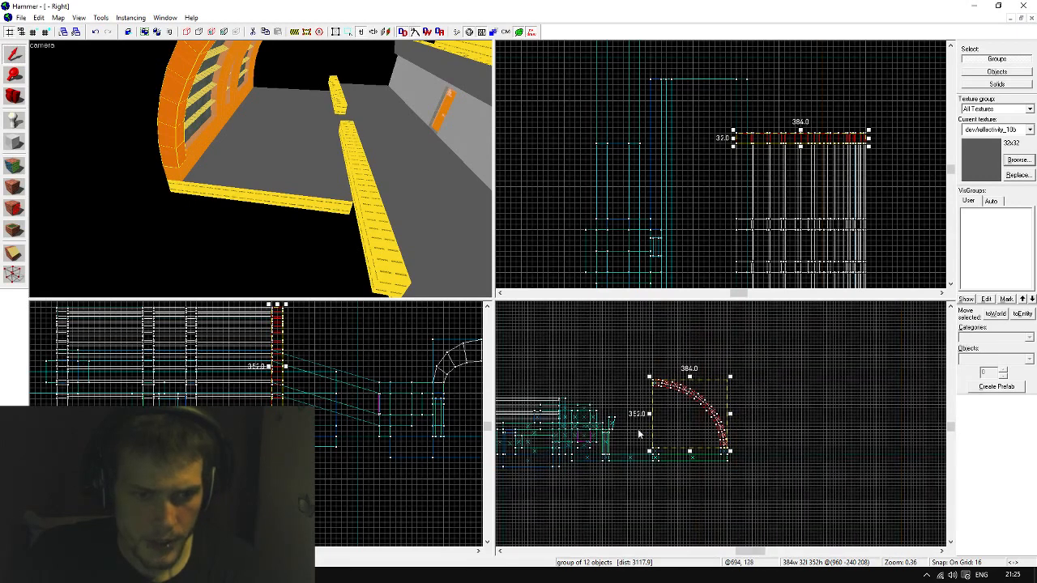
{"action": "scroll", "coordinate": [639, 203], "scroll_direction": "down", "scroll_amount": 5}
{"action": "scroll", "coordinate": [805, 113], "scroll_direction": "up", "scroll_amount": 5}
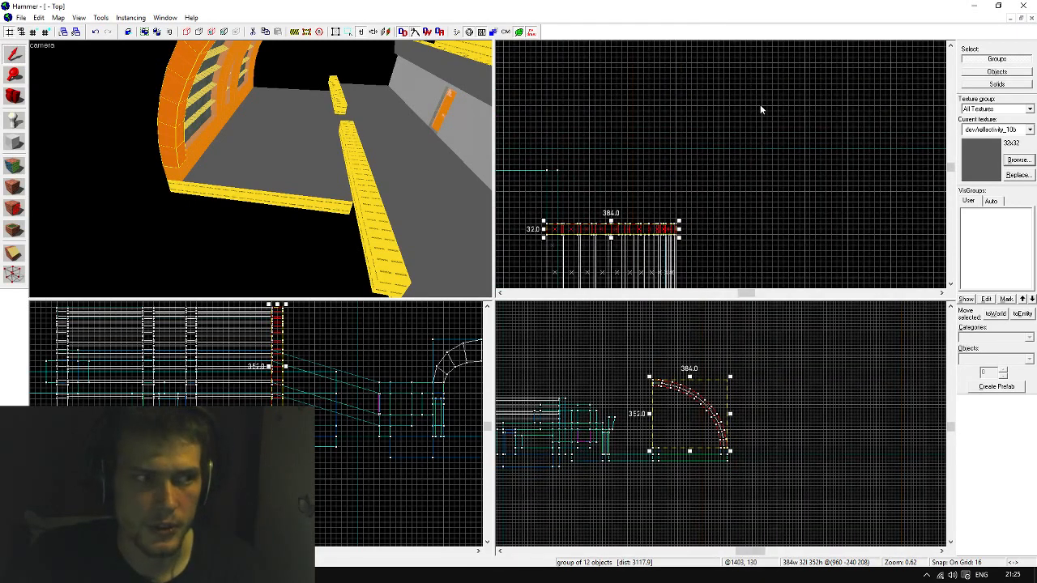
Set the current texture to tools/toolsnodraw and outline a new brush 352 by 320 units in plan beyond the tunnel's end
{"action": "left_click", "coordinate": [14, 141]}
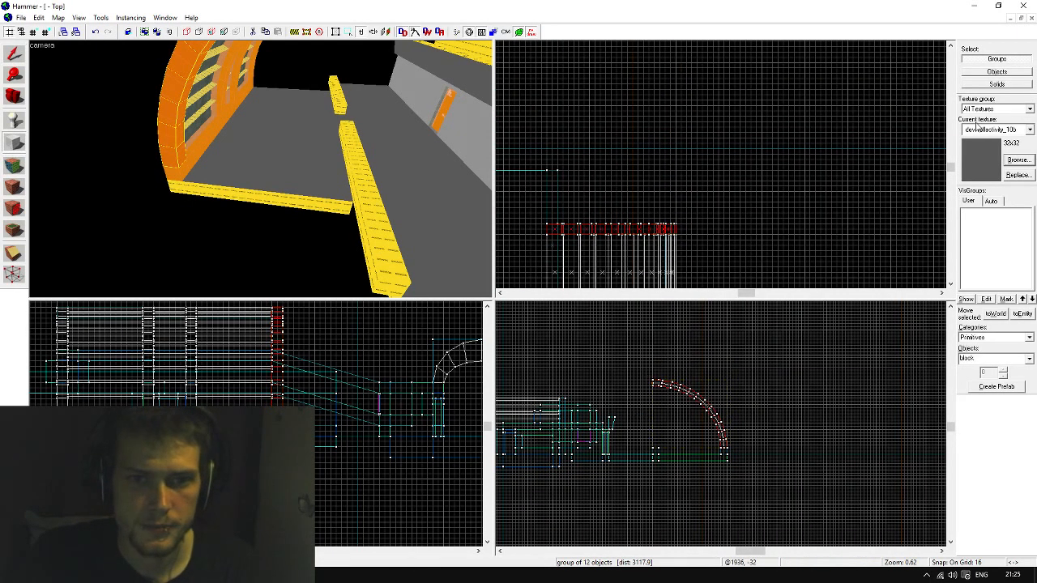
{"action": "left_click", "coordinate": [977, 128]}
{"action": "left_click", "coordinate": [985, 199]}
{"action": "left_click_drag", "start_coordinate": [721, 106], "coordinate": [846, 236]}
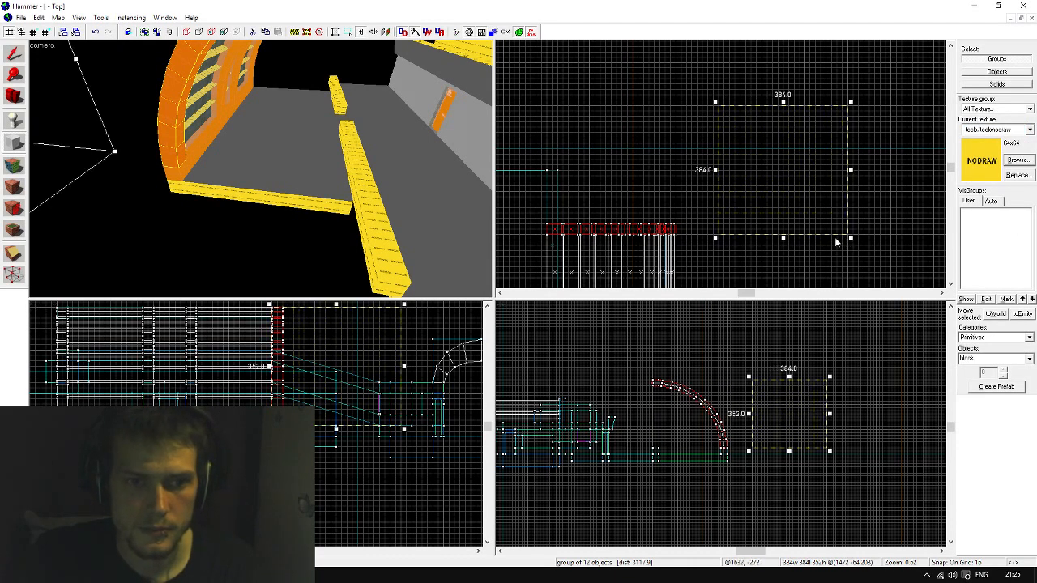
{"action": "scroll", "coordinate": [767, 224], "scroll_direction": "up", "scroll_amount": 2}
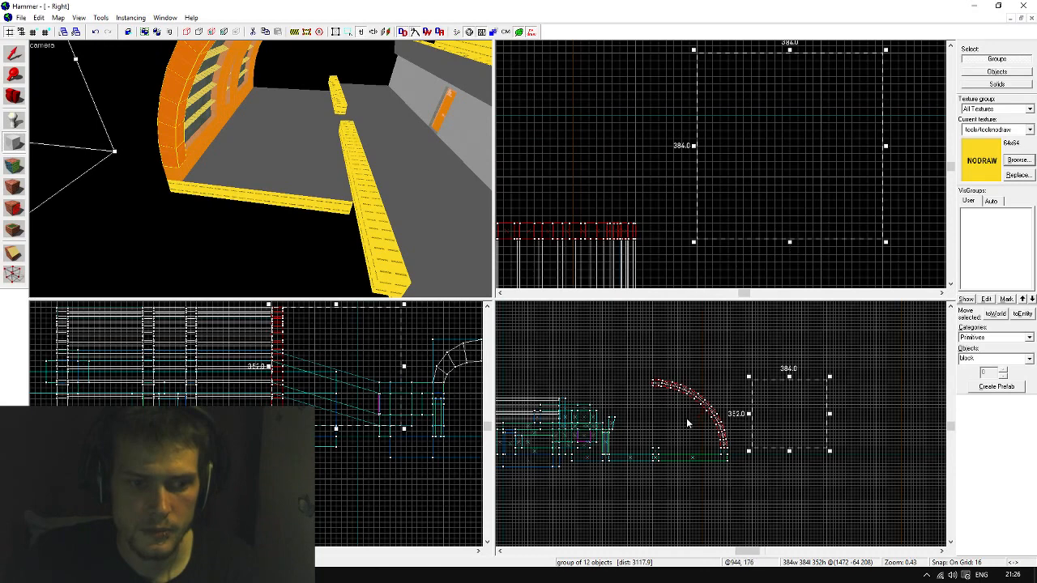
{"action": "scroll", "coordinate": [686, 418], "scroll_direction": "up", "scroll_amount": 6}
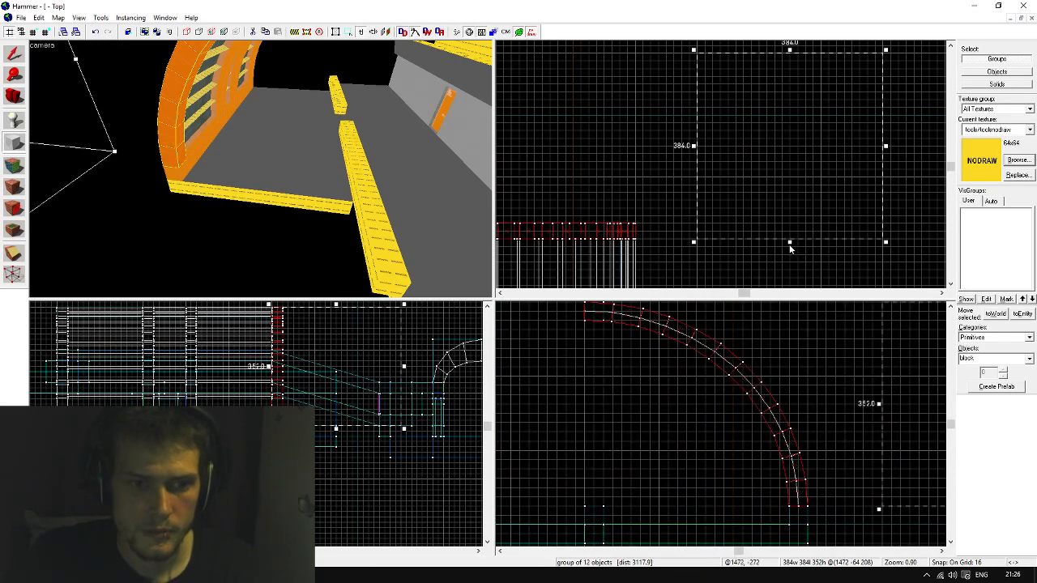
{"action": "left_click_drag", "start_coordinate": [789, 243], "coordinate": [798, 226]}
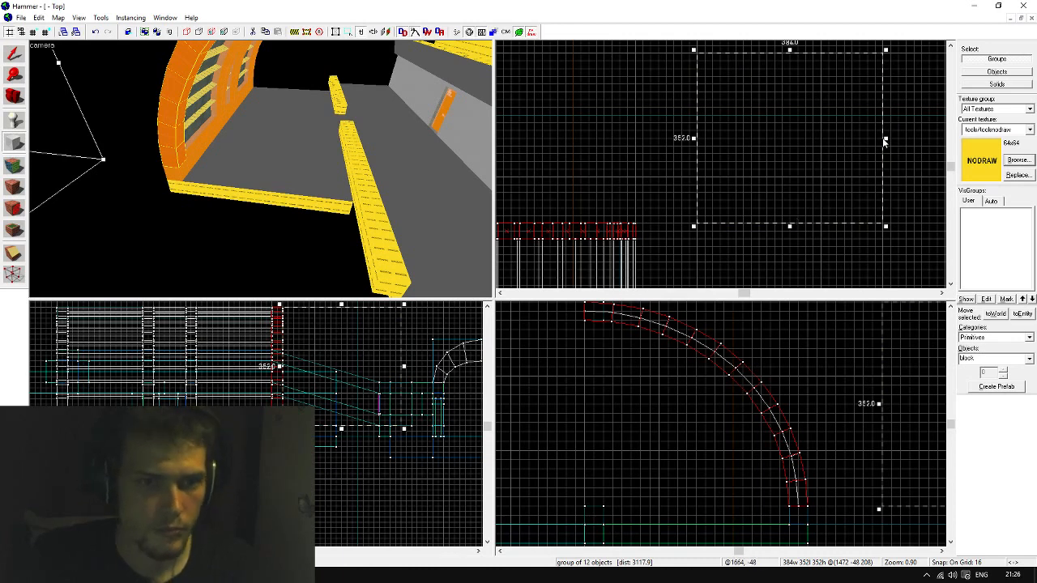
{"action": "left_click_drag", "start_coordinate": [887, 141], "coordinate": [874, 145]}
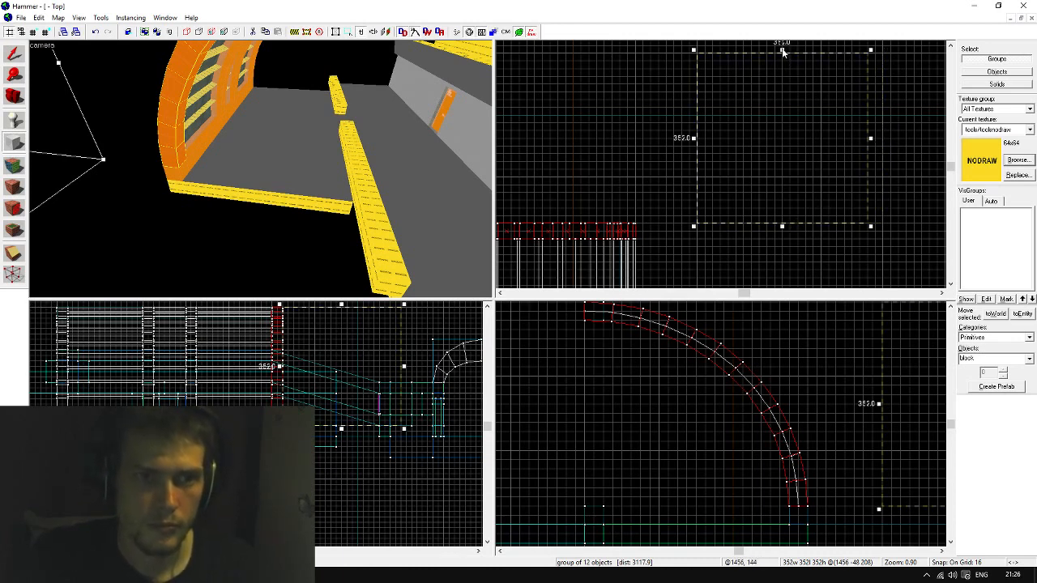
{"action": "left_click_drag", "start_coordinate": [782, 53], "coordinate": [782, 66]}
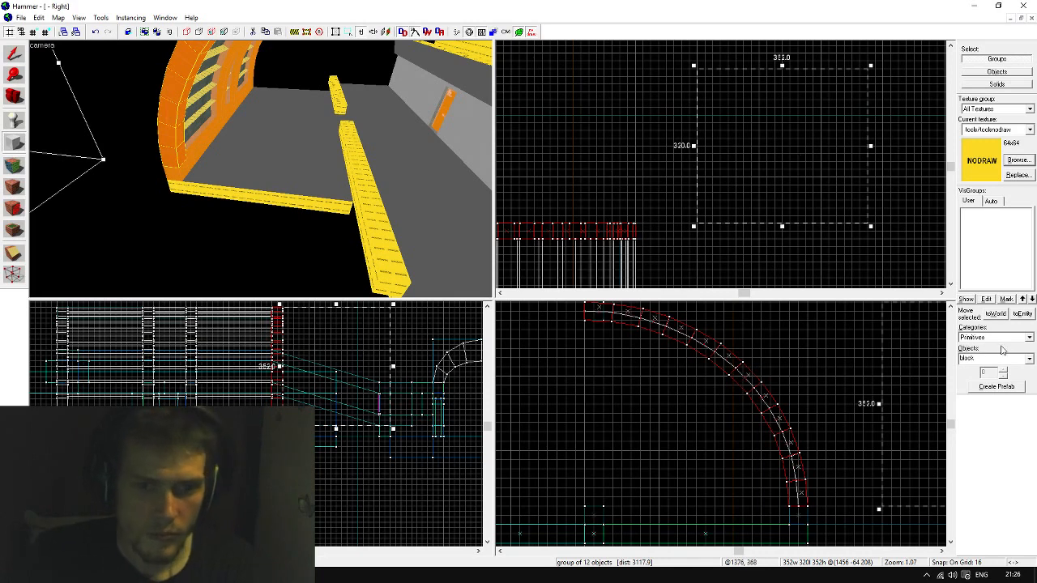
Make the new primitive an arch and preview it with a wall width of 32, 12 sides and a 90-degree arc
{"action": "left_click", "coordinate": [1029, 359]}
{"action": "left_click", "coordinate": [1015, 371]}
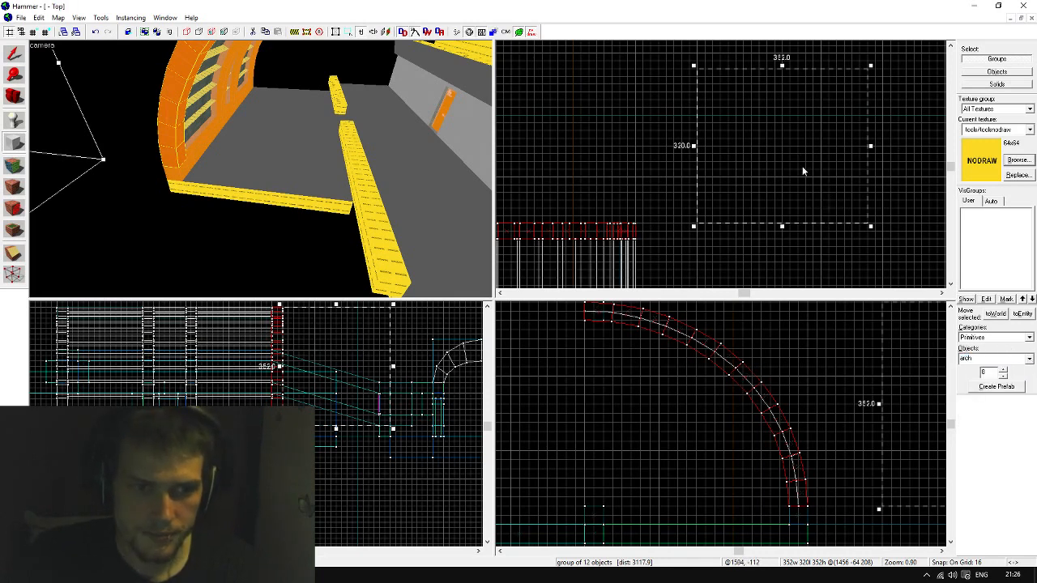
{"action": "key", "text": "Return"}
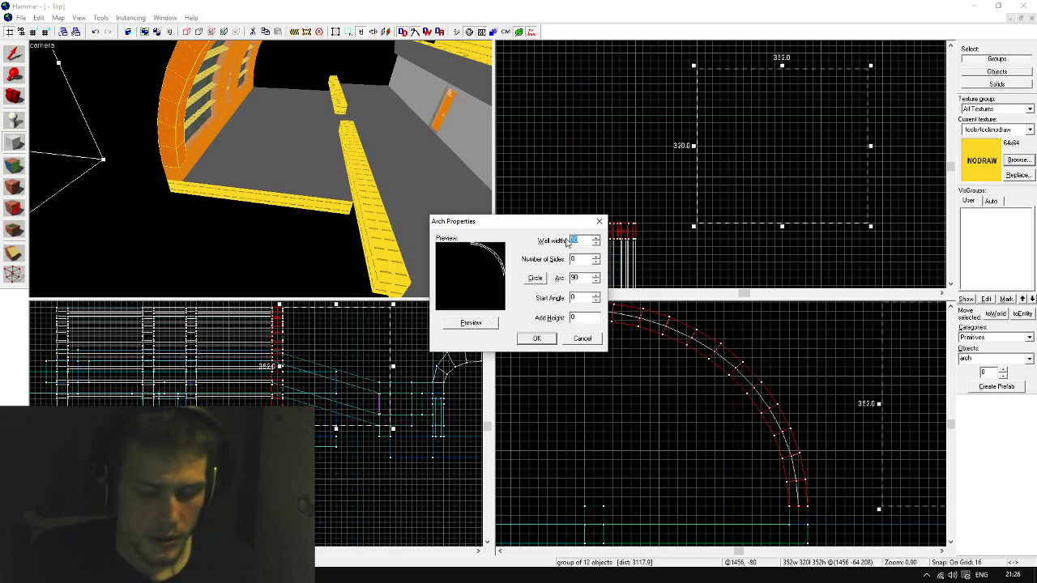
{"action": "type", "text": "32"}
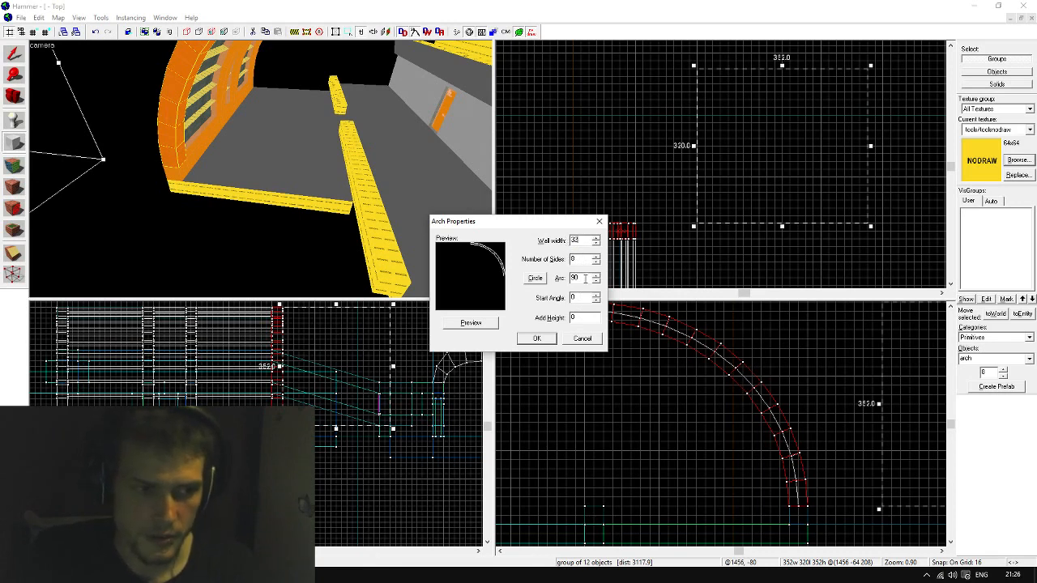
{"action": "type", "text": "12"}
{"action": "left_click", "coordinate": [471, 322]}
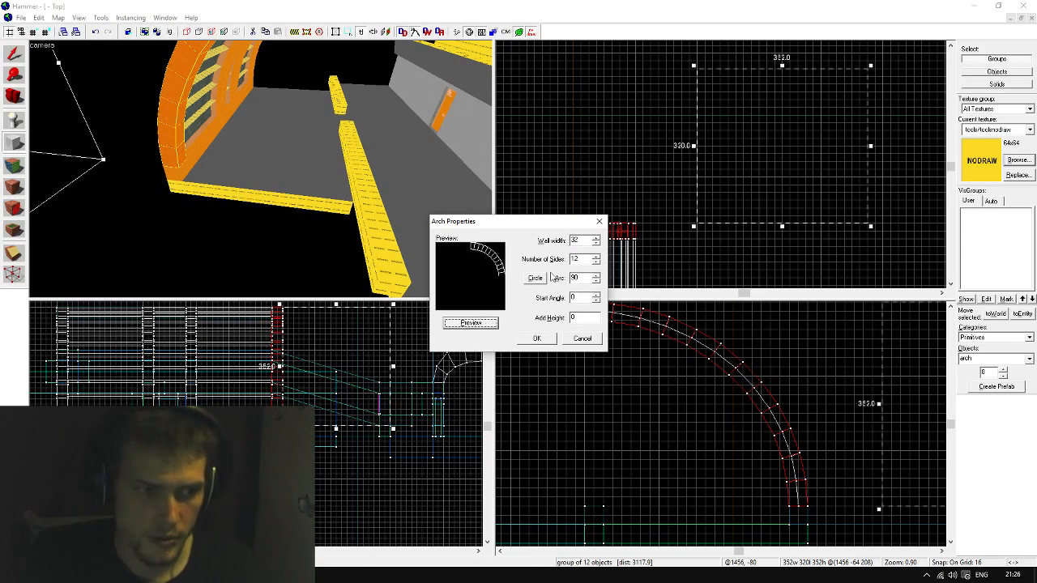
Preview the arch with a wall width of 128, set the width to 256 and create the quarter-circle fan
{"action": "double_click", "coordinate": [577, 240]}
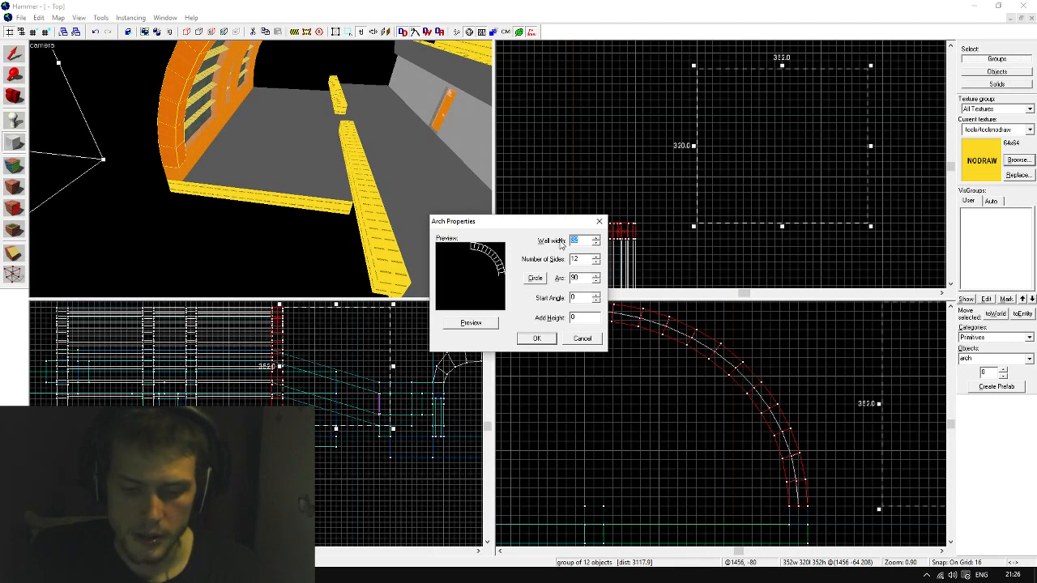
{"action": "type", "text": "128"}
{"action": "left_click", "coordinate": [471, 322]}
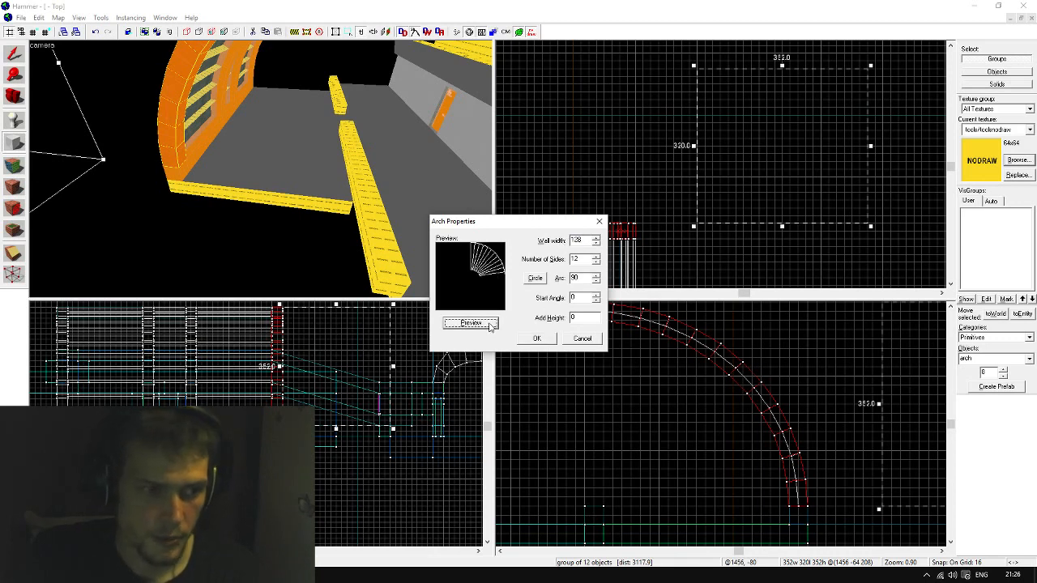
{"action": "double_click", "coordinate": [577, 240]}
{"action": "type", "text": "256"}
{"action": "left_click", "coordinate": [471, 323]}
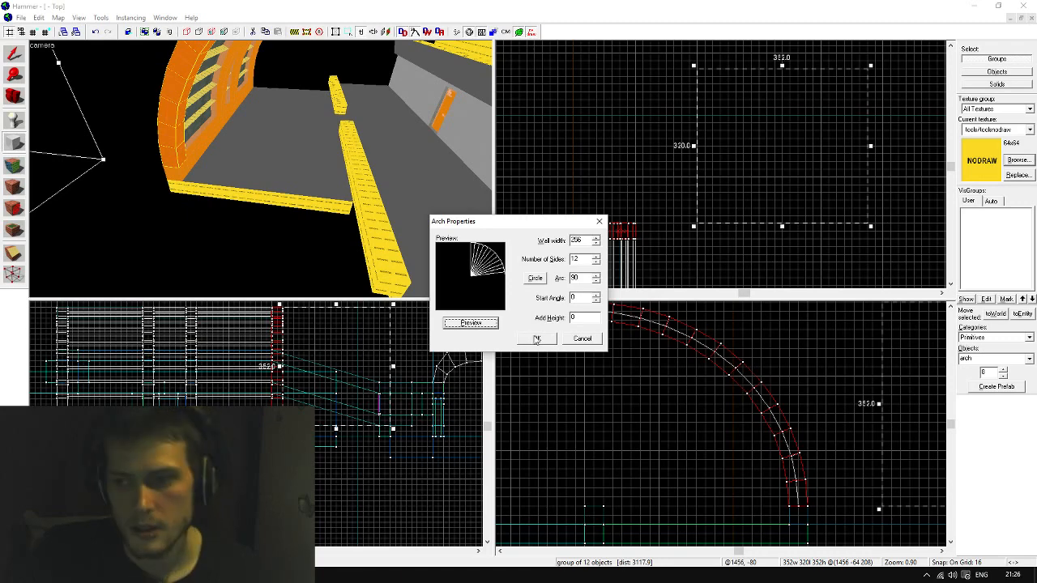
{"action": "left_click", "coordinate": [537, 339]}
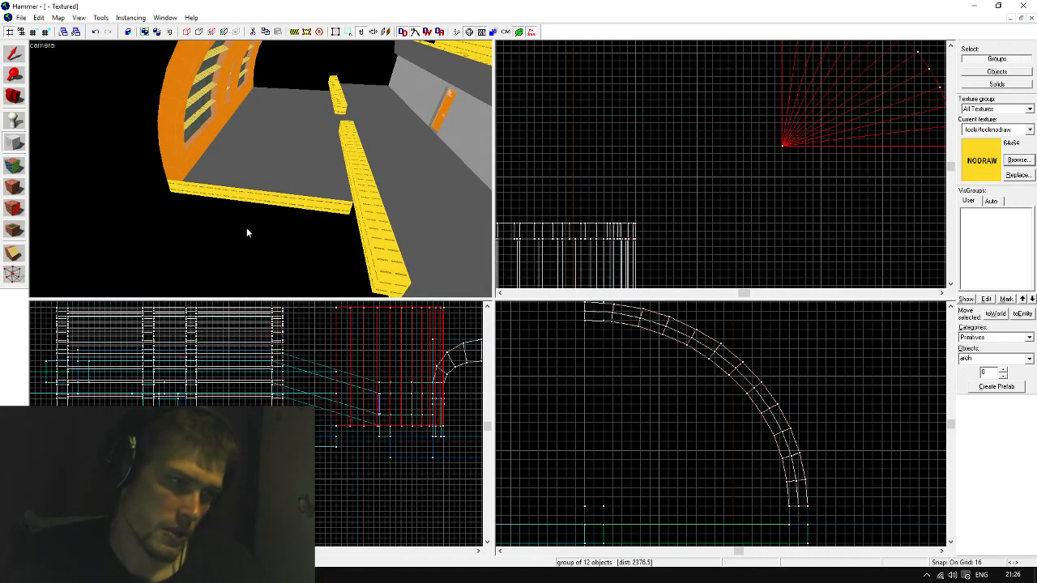
Rotate the nodraw fan upright so its curve faces the same way as the tunnel arch
{"action": "key", "text": "shift+s"}
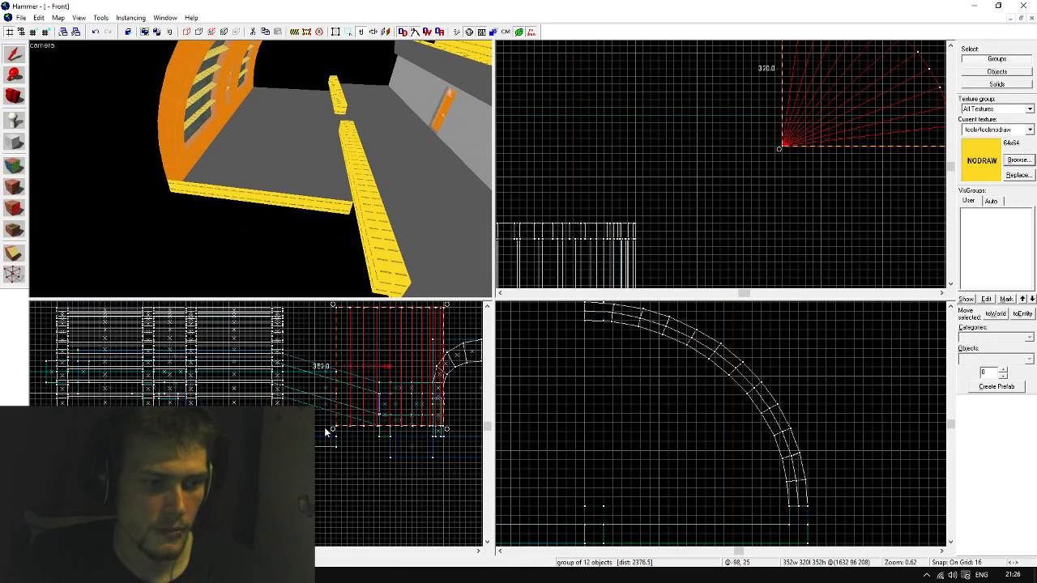
{"action": "left_click_drag", "start_coordinate": [333, 431], "coordinate": [448, 428]}
{"action": "scroll", "coordinate": [685, 381], "scroll_direction": "down", "scroll_amount": 5}
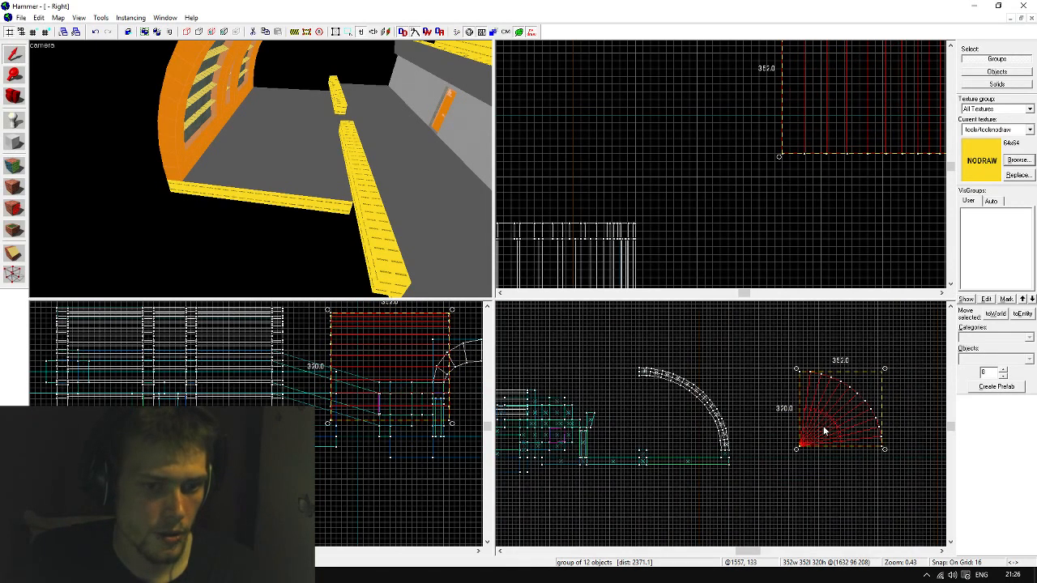
Fit the nodraw fan inside the tunnel arch, align it with the end rib and reduce its thickness to 32 units
{"action": "left_click_drag", "start_coordinate": [654, 441], "coordinate": [664, 431]}
{"action": "scroll", "coordinate": [746, 212], "scroll_direction": "down", "scroll_amount": 5}
{"action": "scroll", "coordinate": [659, 213], "scroll_direction": "up", "scroll_amount": 5}
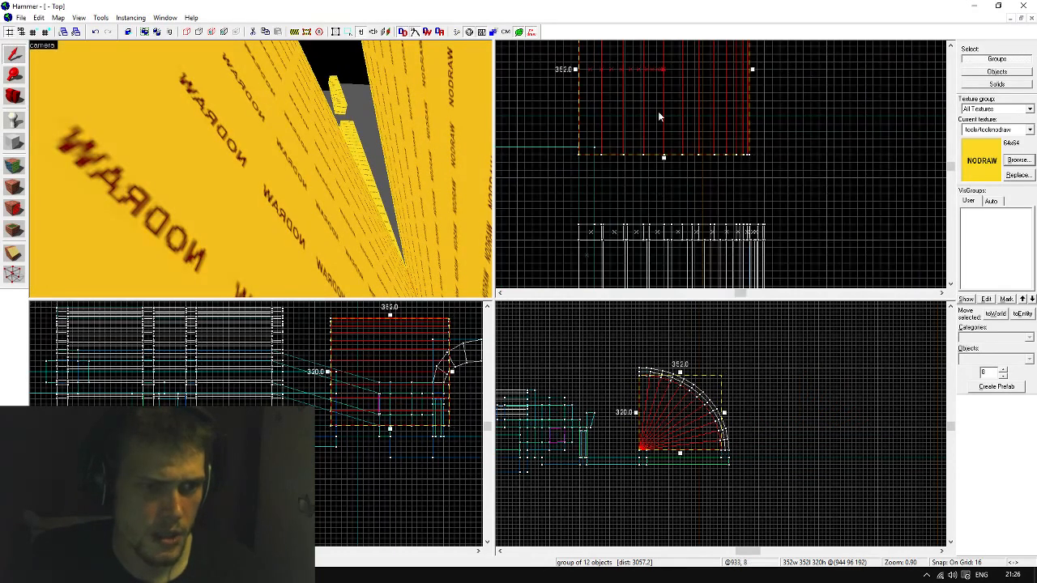
{"action": "mouse_move", "coordinate": [659, 116]}
{"action": "left_mouse_down"}
{"action": "mouse_move", "coordinate": [649, 132]}
{"action": "mouse_move", "coordinate": [648, 213]}
{"action": "left_mouse_up"}
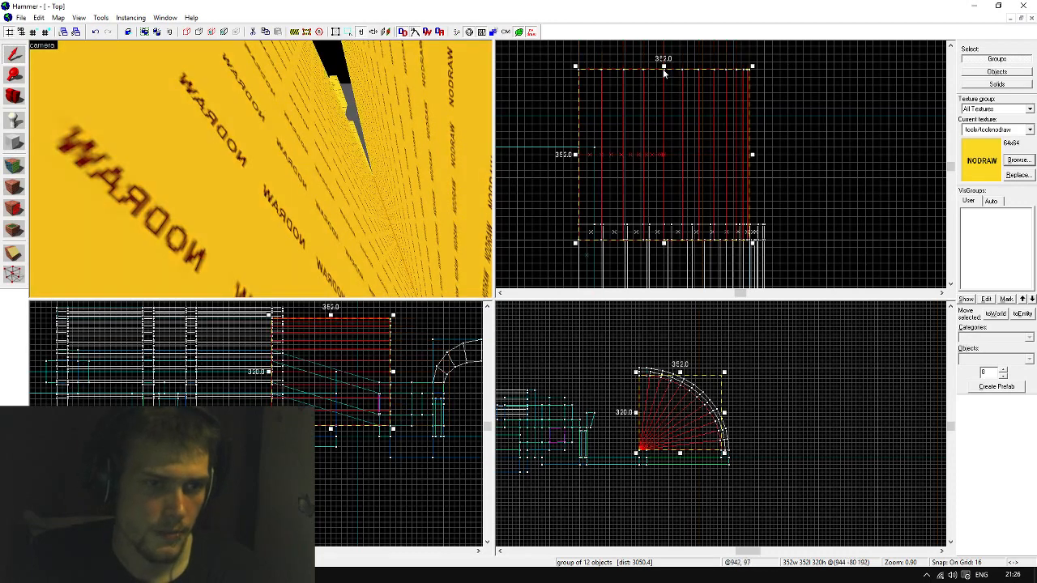
{"action": "left_click_drag", "start_coordinate": [664, 70], "coordinate": [663, 221]}
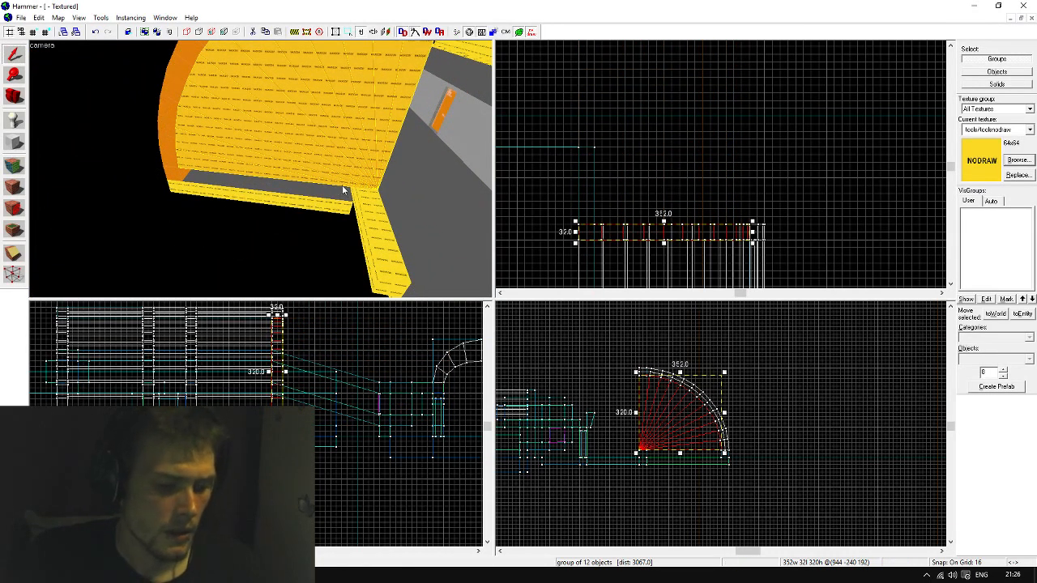
Examine how the nodraw end wall meets the orange arch, the floor divider and the floor edge below it
{"action": "key", "text": "z"}
{"action": "key", "text": "w"}
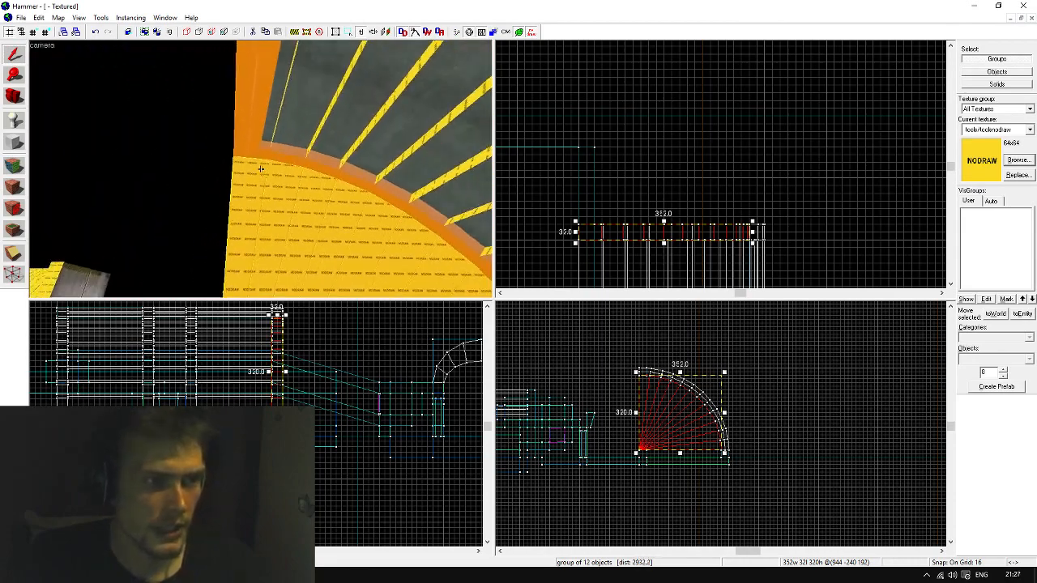
{"action": "key", "text": "s"}
{"action": "key", "text": "w"}
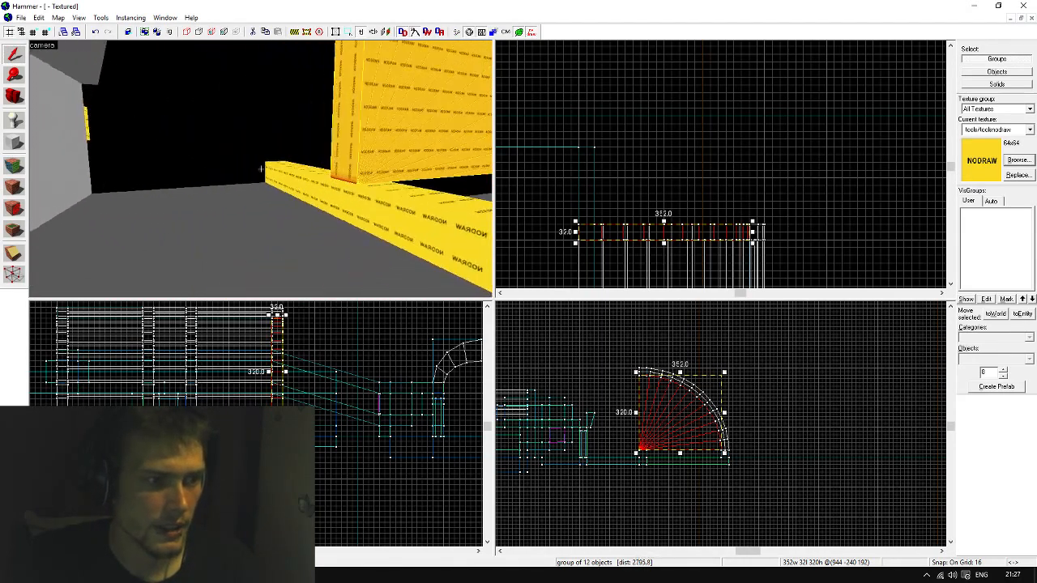
{"action": "key", "text": "w"}
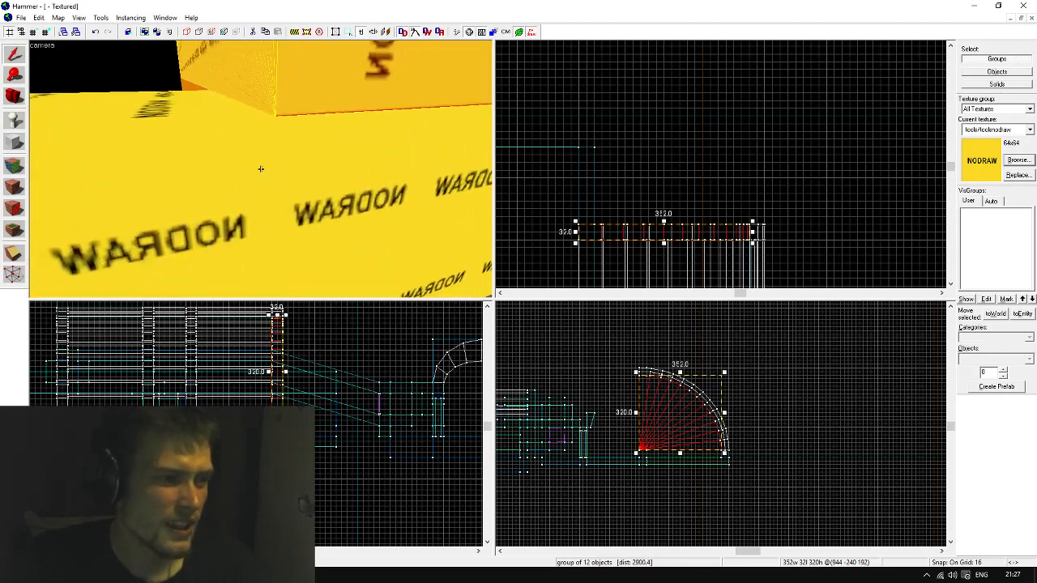
{"action": "key", "text": "s"}
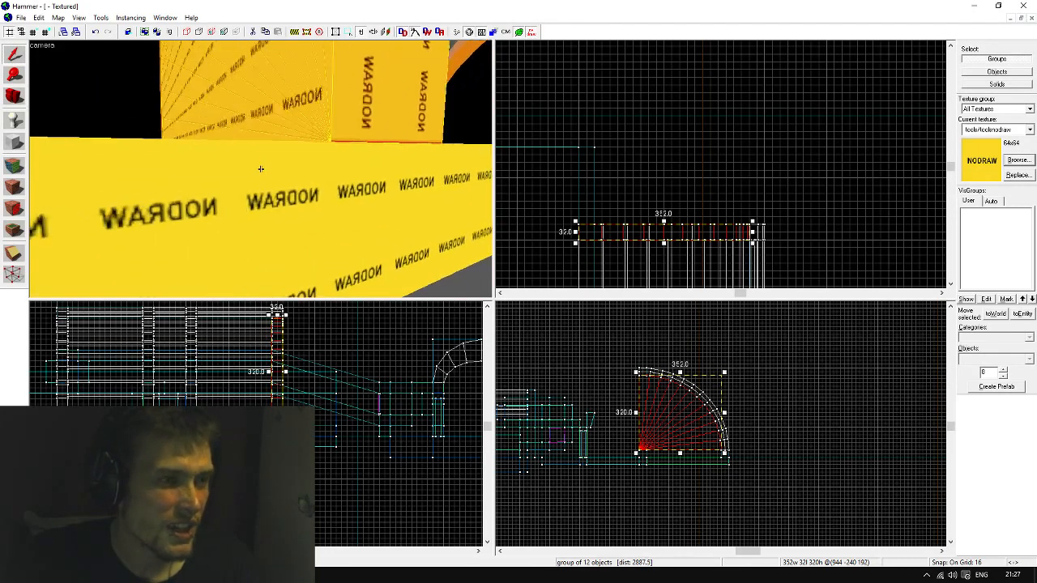
{"action": "key", "text": "s"}
{"action": "key", "text": "z"}
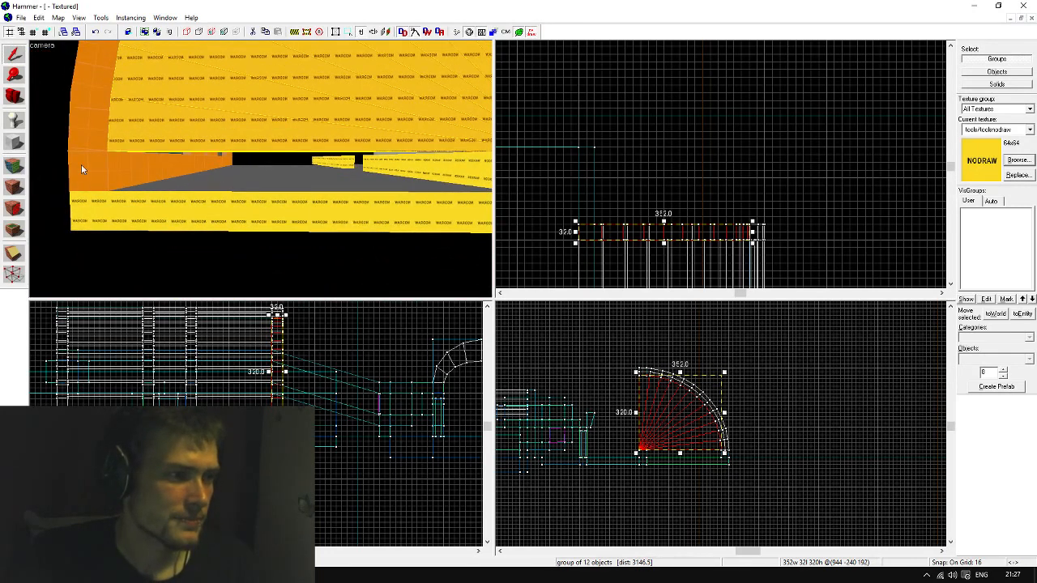
Create a nodraw block 320 units wide, 32 deep and 32 high filling the gap between the end wall's fan and the floor
{"action": "left_click", "coordinate": [18, 142]}
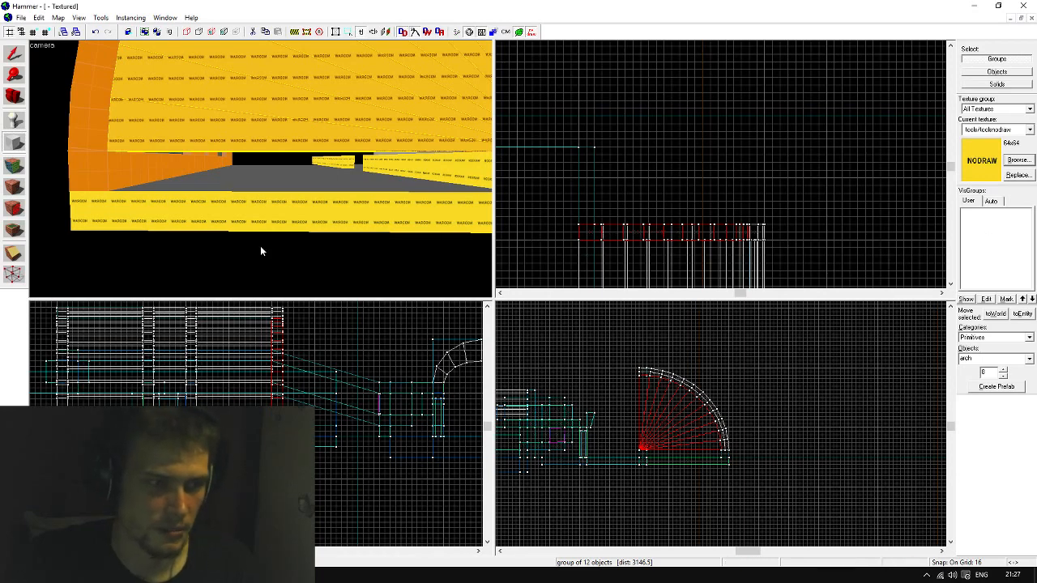
{"action": "left_click", "coordinate": [1030, 358]}
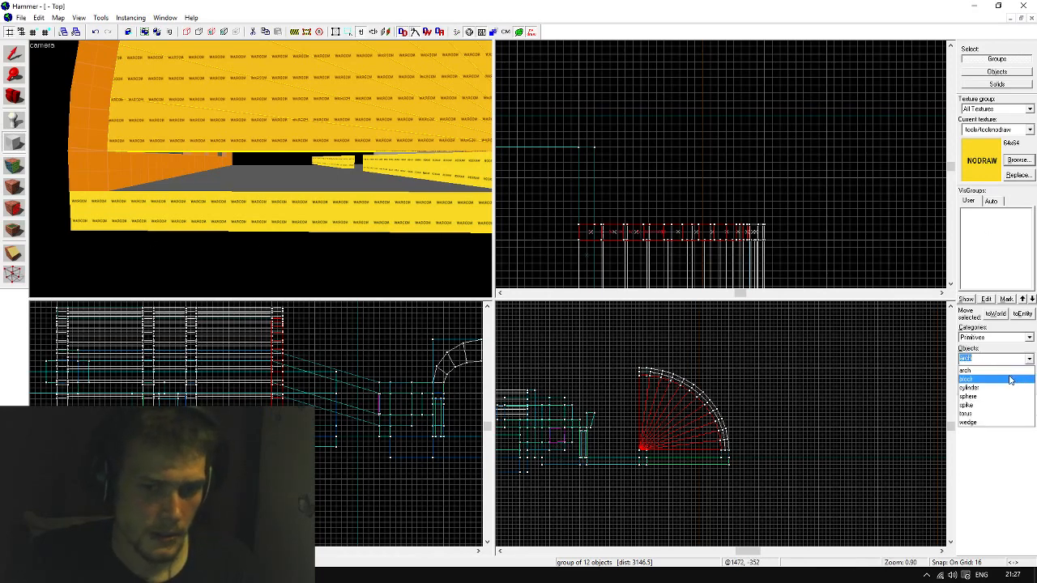
{"action": "left_click", "coordinate": [1010, 380]}
{"action": "scroll", "coordinate": [676, 459], "scroll_direction": "up", "scroll_amount": 4}
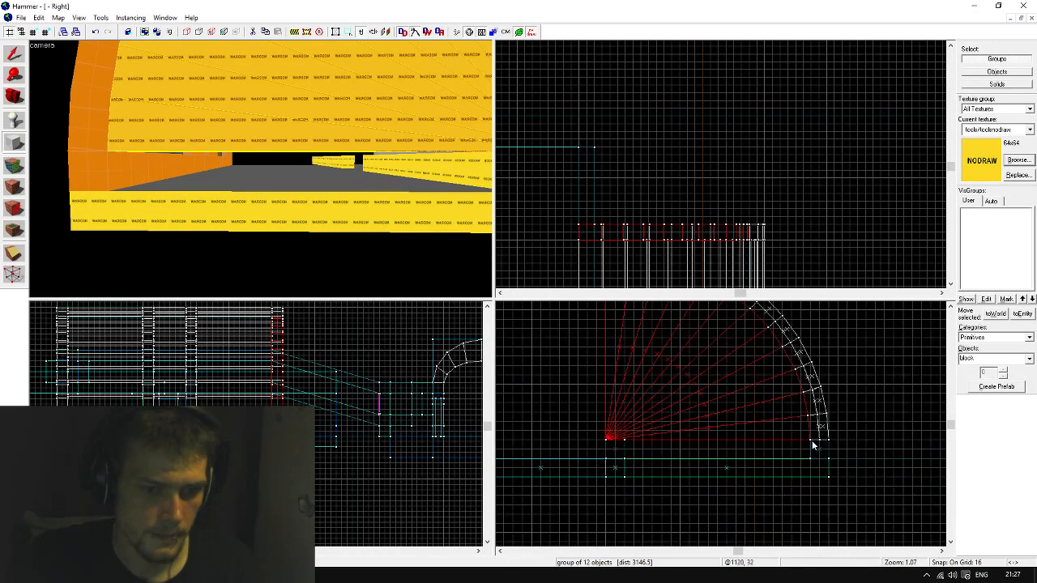
{"action": "left_click_drag", "start_coordinate": [814, 445], "coordinate": [628, 460]}
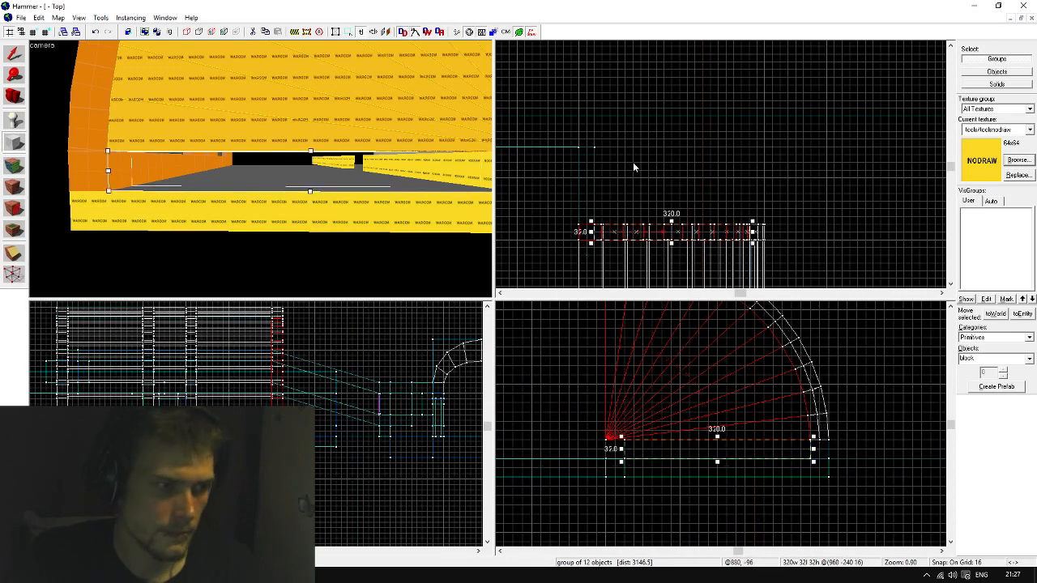
{"action": "key", "text": "Return"}
Copy the nodraw fan and its base block to the opposite end of the tunnel and clear the selection
{"action": "left_click", "coordinate": [14, 54]}
{"action": "left_click", "coordinate": [693, 133]}
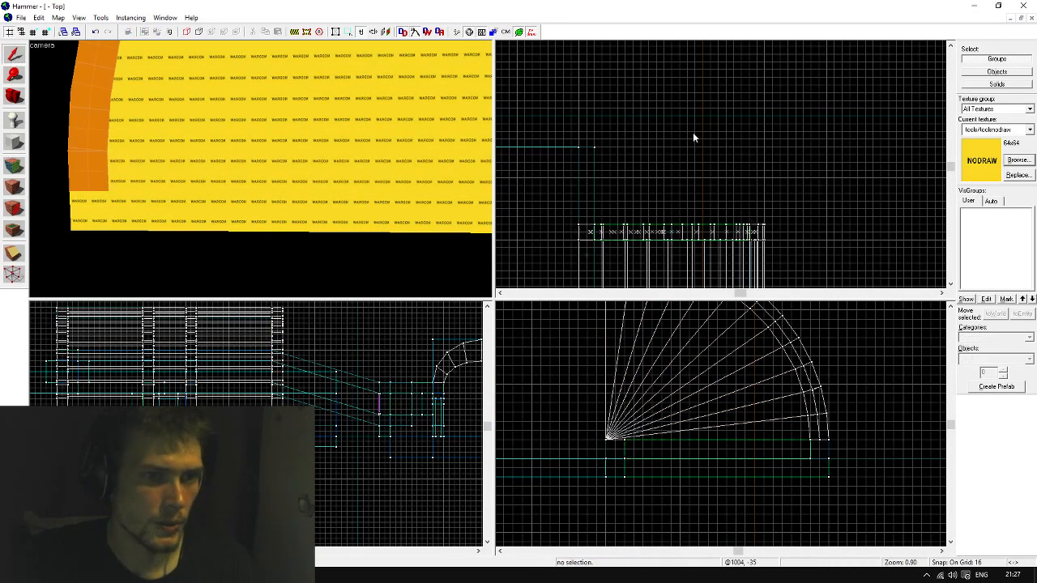
{"action": "left_click", "coordinate": [254, 167]}
{"action": "left_click", "coordinate": [264, 139], "text": "ctrl"}
{"action": "scroll", "coordinate": [690, 108], "scroll_direction": "down", "scroll_amount": 10}
{"action": "scroll", "coordinate": [685, 181], "scroll_direction": "up", "scroll_amount": 5}
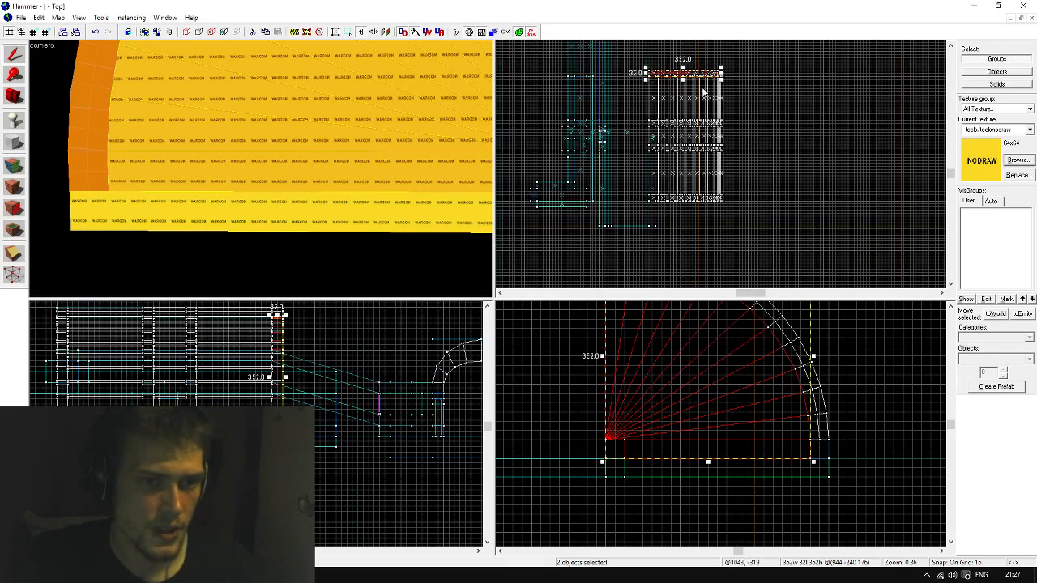
{"action": "mouse_move", "coordinate": [648, 75]}
{"action": "left_mouse_down"}
{"action": "mouse_move", "coordinate": [651, 227]}
{"action": "mouse_move", "coordinate": [669, 121]}
{"action": "left_mouse_up"}
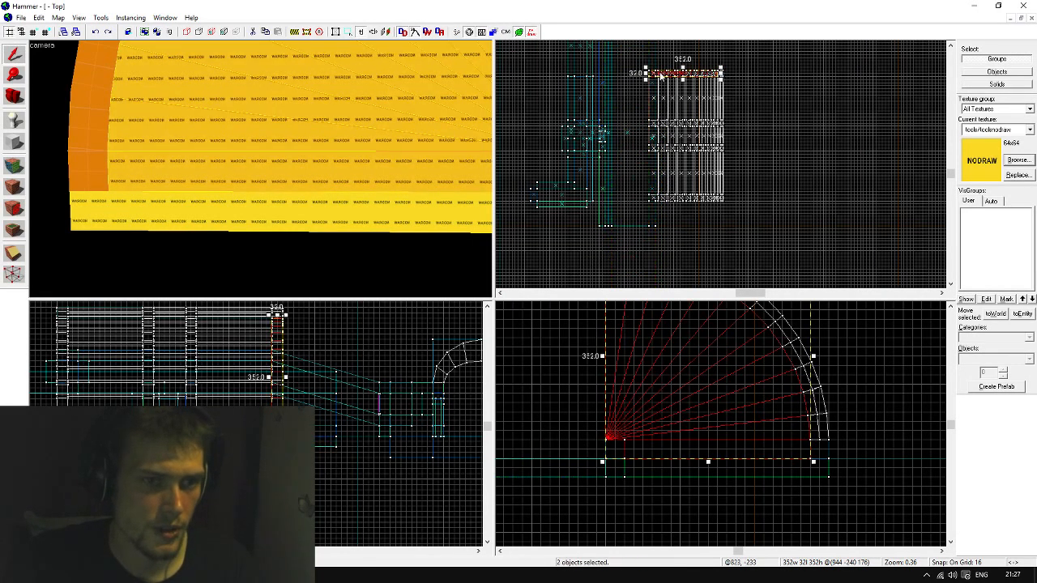
{"action": "mouse_move", "coordinate": [660, 76]}
{"action": "left_mouse_down"}
{"action": "mouse_move", "coordinate": [662, 215]}
{"action": "mouse_move", "coordinate": [649, 173]}
{"action": "mouse_move", "coordinate": [658, 172]}
{"action": "left_mouse_up"}
{"action": "scroll", "coordinate": [661, 212], "scroll_direction": "up", "scroll_amount": 6}
{"action": "left_click", "coordinate": [695, 215]}
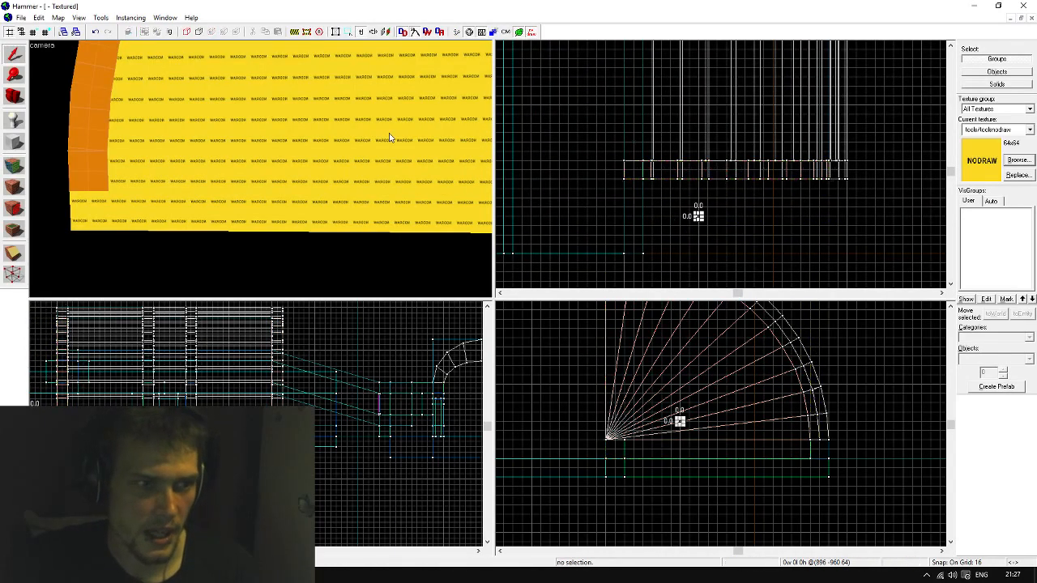
Pick the orange dev/dev_measuregeneric01 texture and apply it to one end wall's base block and lowest fan wedges
{"action": "key", "text": "w"}
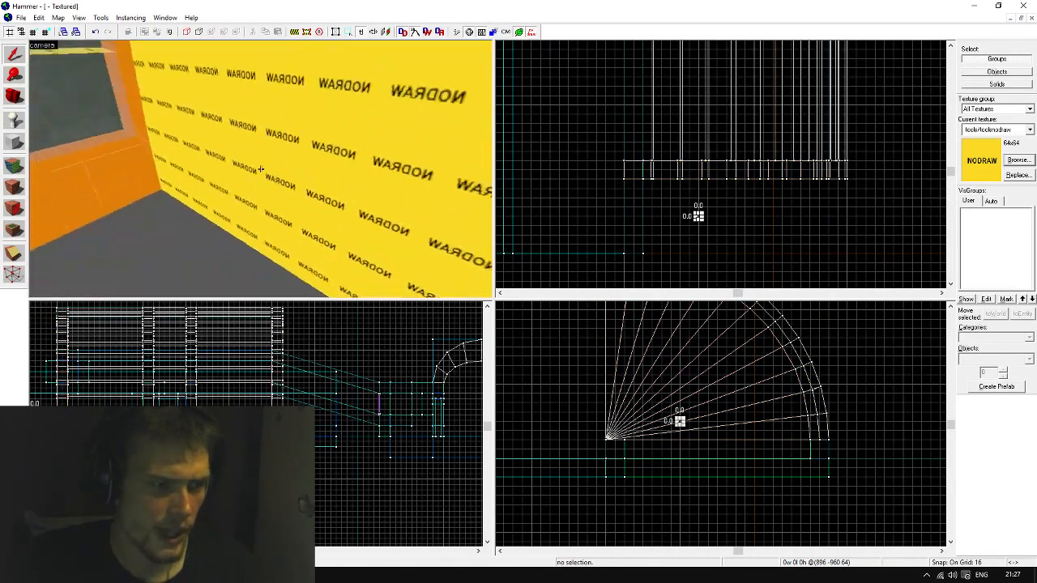
{"action": "key", "text": "s"}
{"action": "key", "text": "z"}
{"action": "key", "text": "shift+a"}
{"action": "left_click", "coordinate": [195, 208]}
{"action": "left_click", "coordinate": [257, 204]}
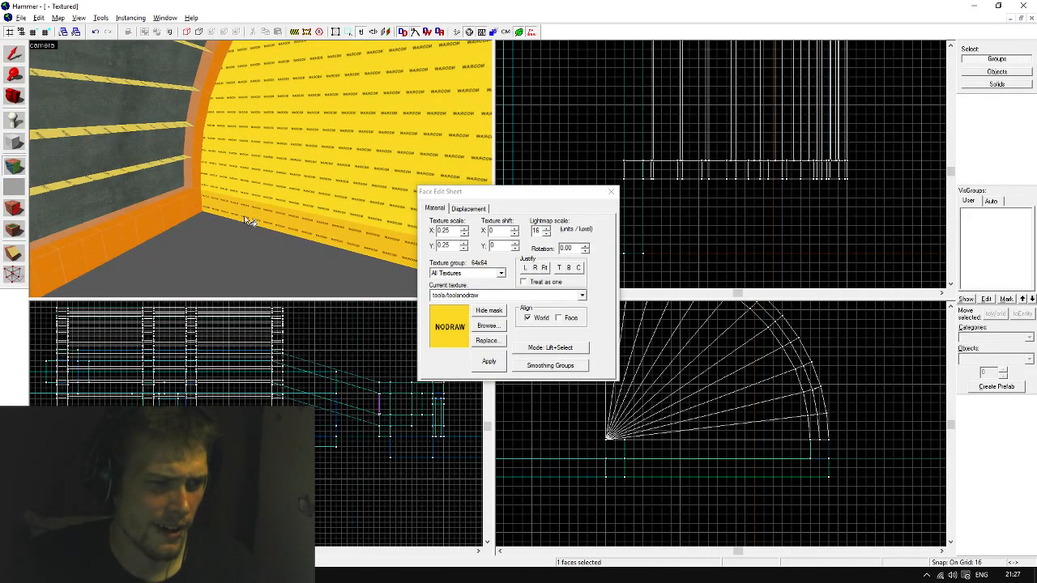
{"action": "left_click", "coordinate": [245, 219]}
{"action": "left_click", "coordinate": [196, 209]}
{"action": "right_click", "coordinate": [225, 211]}
{"action": "left_click", "coordinate": [231, 212]}
{"action": "right_click", "coordinate": [271, 174]}
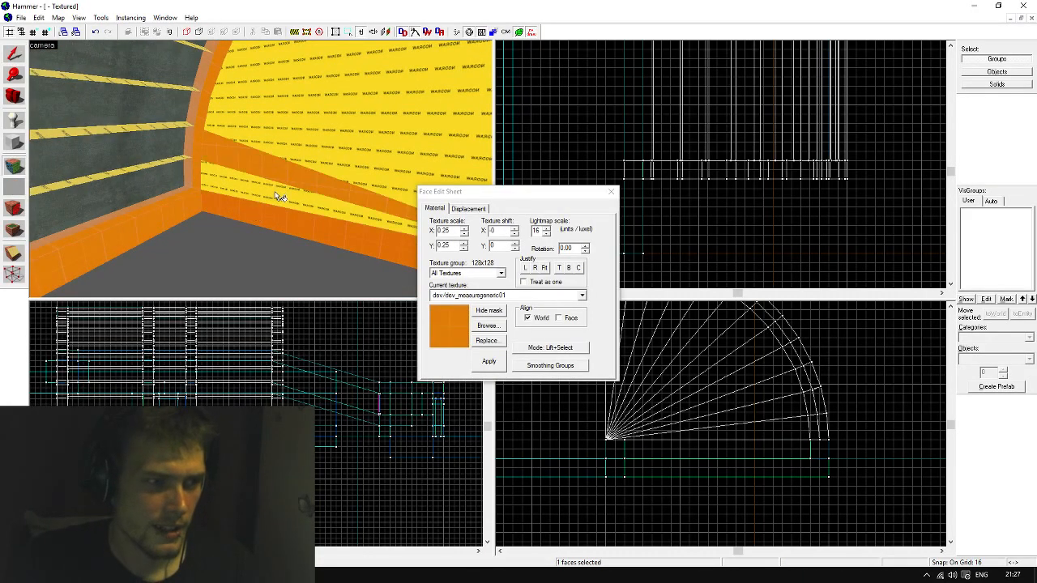
{"action": "right_click", "coordinate": [285, 201]}
{"action": "left_click", "coordinate": [299, 191]}
{"action": "left_click", "coordinate": [309, 178]}
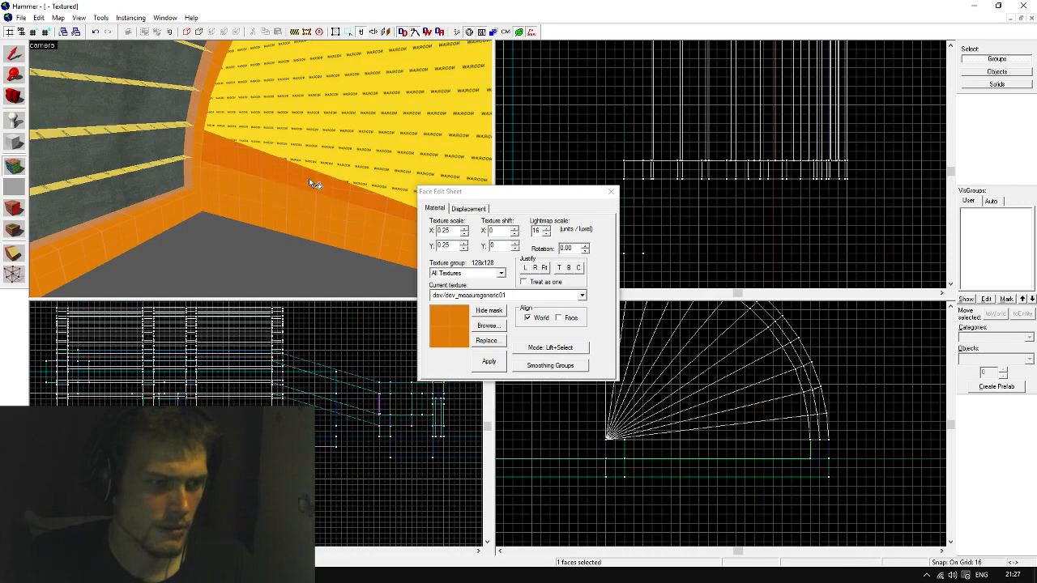
{"action": "right_click", "coordinate": [325, 166]}
Apply dev/dev_measuregeneric01 to the remaining inner faces of that end wall's fan, up to its vertical edge
{"action": "key", "text": "z"}
{"action": "key", "text": "z"}
{"action": "right_click", "coordinate": [232, 191]}
{"action": "left_click", "coordinate": [235, 187]}
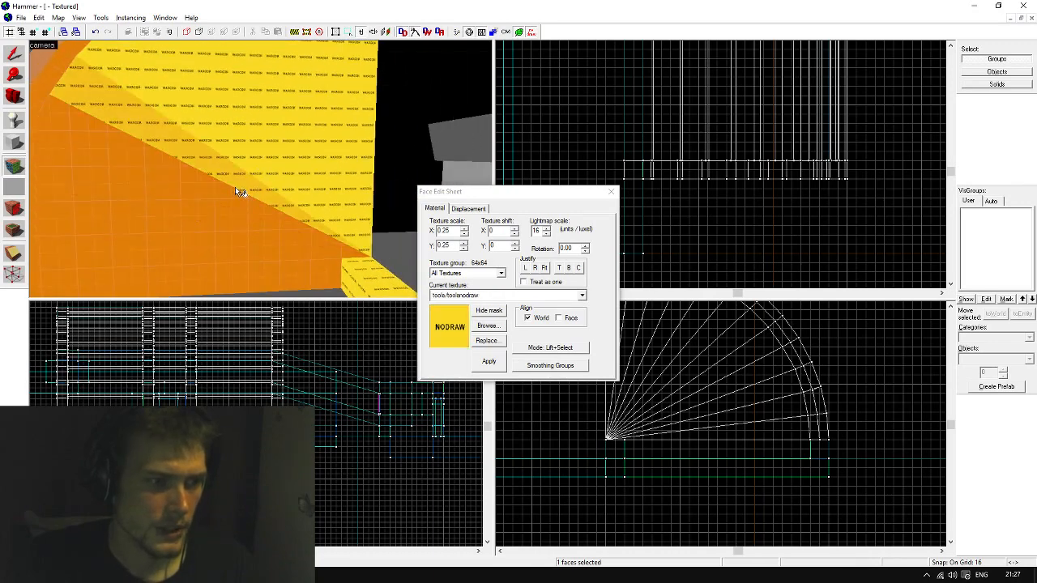
{"action": "left_click", "coordinate": [226, 193]}
{"action": "right_click", "coordinate": [248, 184]}
{"action": "left_click", "coordinate": [248, 184]}
{"action": "right_click", "coordinate": [275, 176]}
{"action": "left_click", "coordinate": [275, 175]}
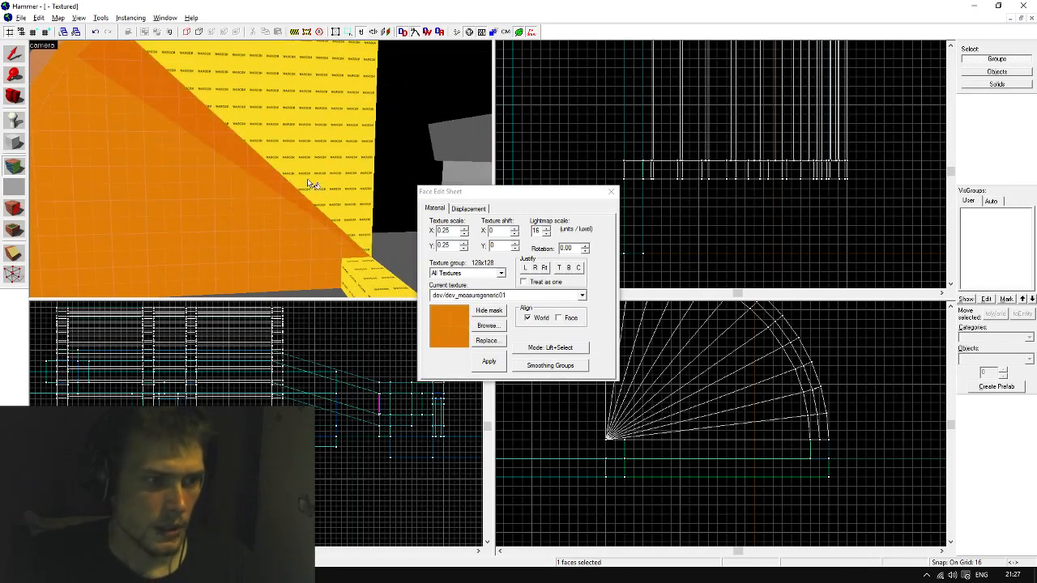
{"action": "right_click", "coordinate": [308, 178]}
{"action": "right_click", "coordinate": [305, 182]}
{"action": "left_click", "coordinate": [304, 183]}
{"action": "left_click", "coordinate": [318, 177]}
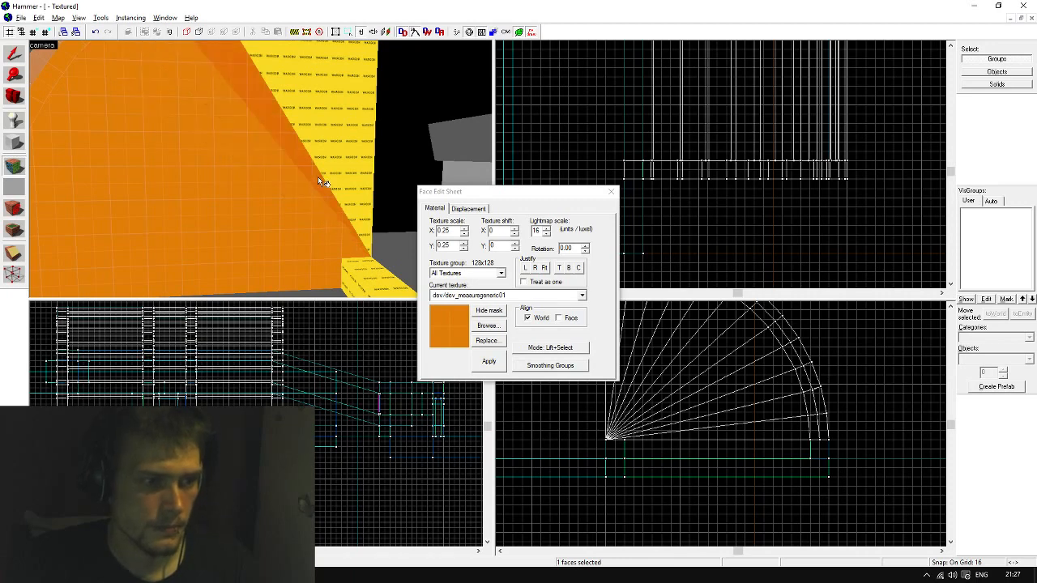
{"action": "right_click", "coordinate": [330, 170]}
{"action": "left_click", "coordinate": [330, 170]}
{"action": "right_click", "coordinate": [342, 170]}
{"action": "left_click", "coordinate": [342, 170]}
{"action": "right_click", "coordinate": [354, 172]}
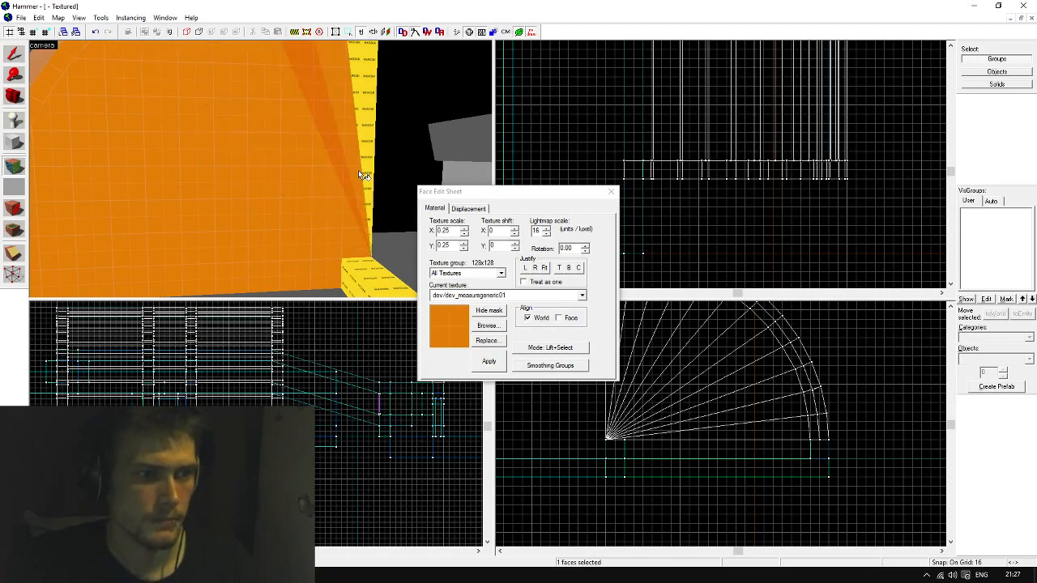
{"action": "left_click", "coordinate": [360, 170]}
{"action": "right_click", "coordinate": [368, 167]}
Apply dev/dev_measuregeneric01 to the base block and lower fan wedges of the opposite end wall
{"action": "key", "text": "z"}
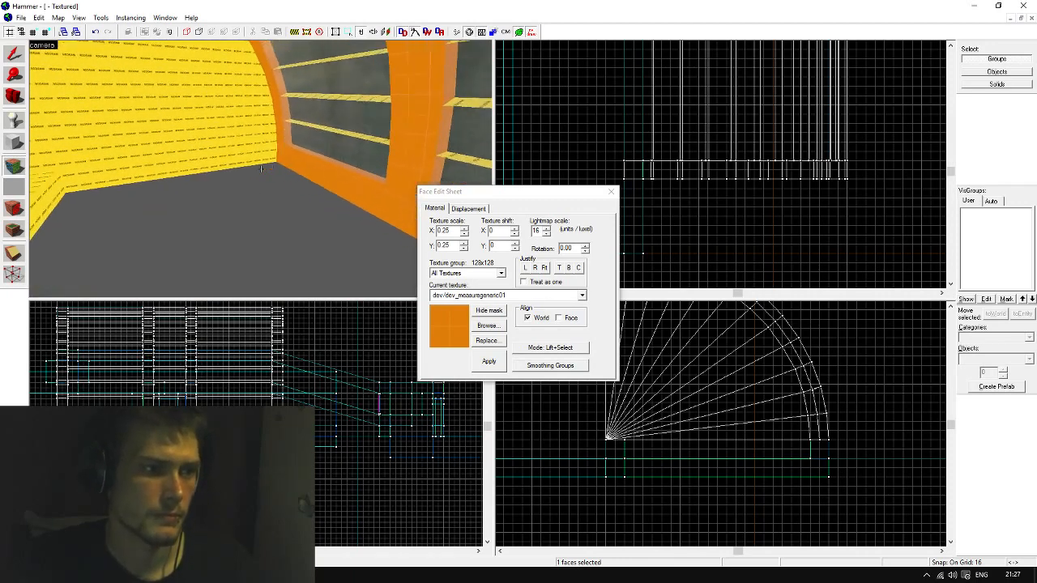
{"action": "key", "text": "z"}
{"action": "left_click", "coordinate": [316, 165]}
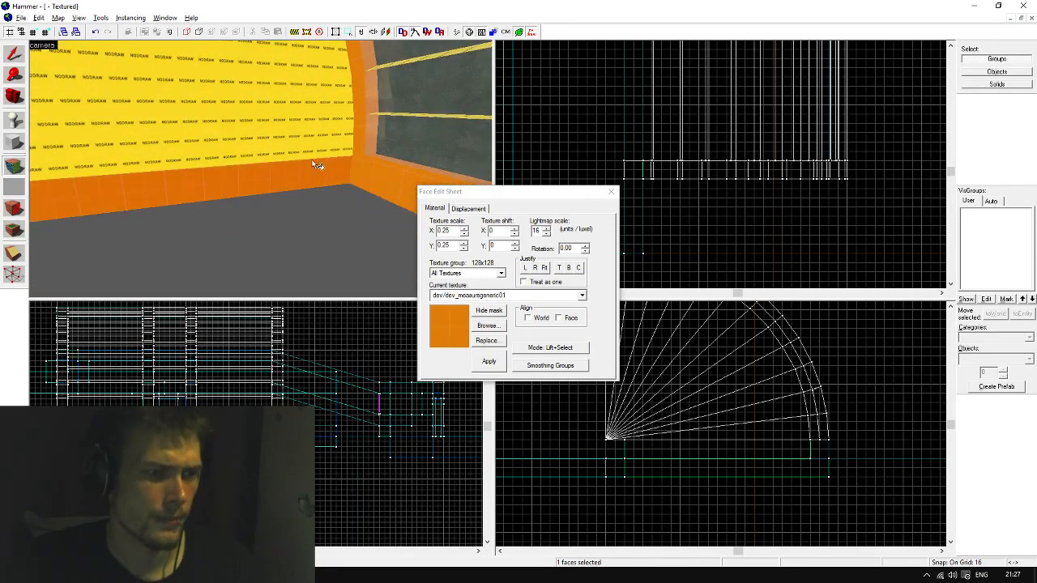
{"action": "right_click", "coordinate": [348, 155]}
{"action": "left_click", "coordinate": [344, 153]}
{"action": "right_click", "coordinate": [268, 134]}
{"action": "key", "text": "z"}
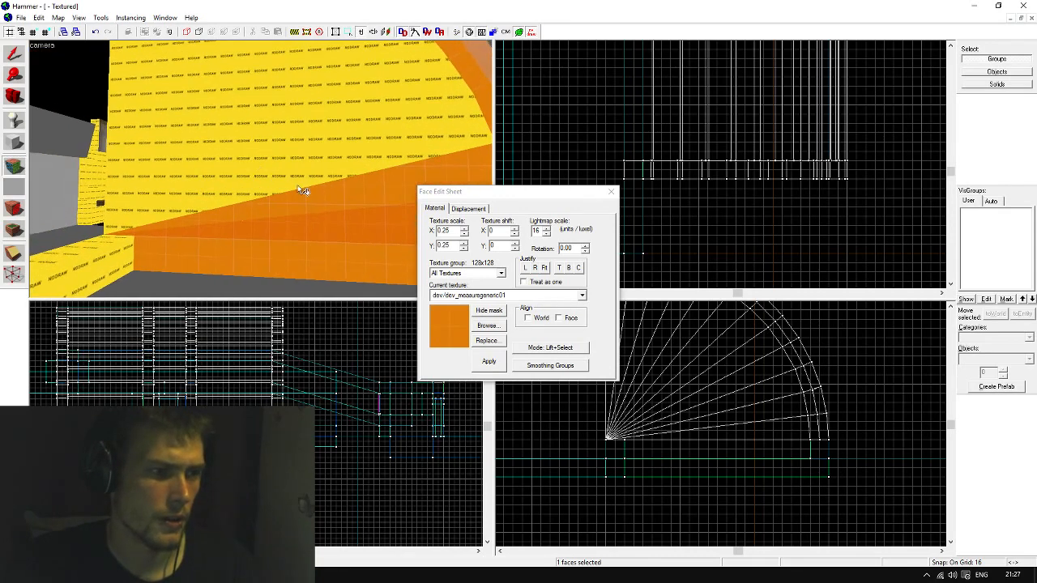
{"action": "key", "text": "z"}
{"action": "right_click", "coordinate": [308, 179]}
{"action": "left_click", "coordinate": [297, 175]}
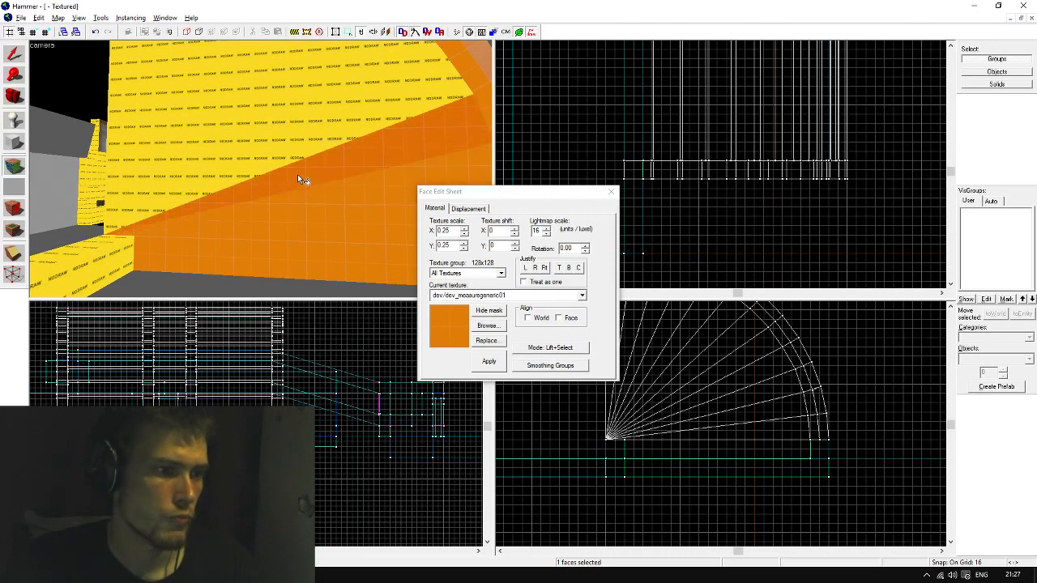
{"action": "right_click", "coordinate": [281, 165]}
{"action": "left_click", "coordinate": [276, 164]}
Texture the opposite end wall's remaining fan wedges with dev/dev_measuregeneric01 and close face editing
{"action": "right_click", "coordinate": [237, 154]}
{"action": "left_click", "coordinate": [227, 148]}
{"action": "right_click", "coordinate": [213, 148]}
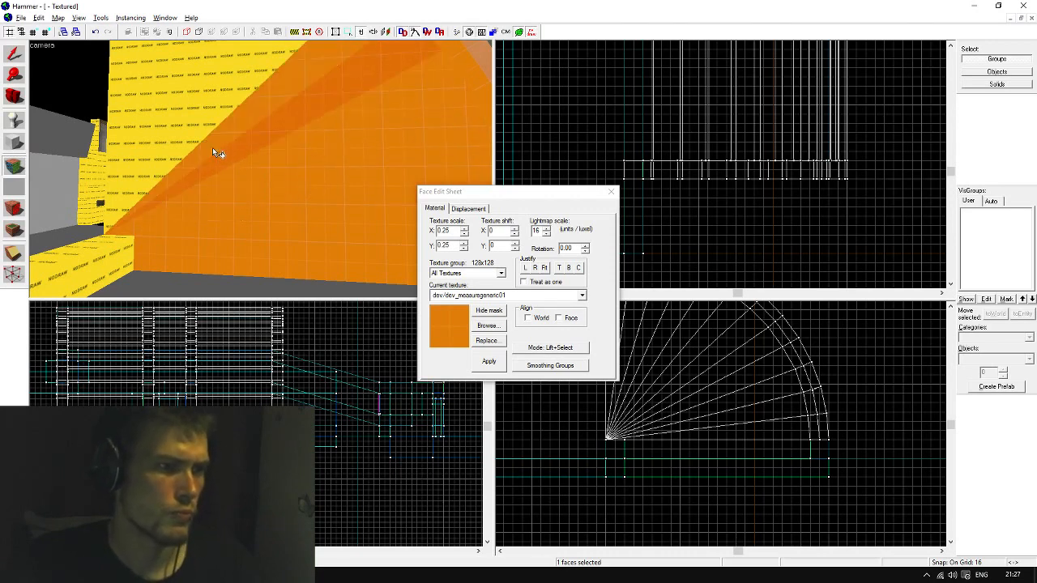
{"action": "left_click", "coordinate": [209, 148]}
{"action": "right_click", "coordinate": [172, 141]}
{"action": "right_click", "coordinate": [191, 136]}
{"action": "left_click", "coordinate": [194, 137]}
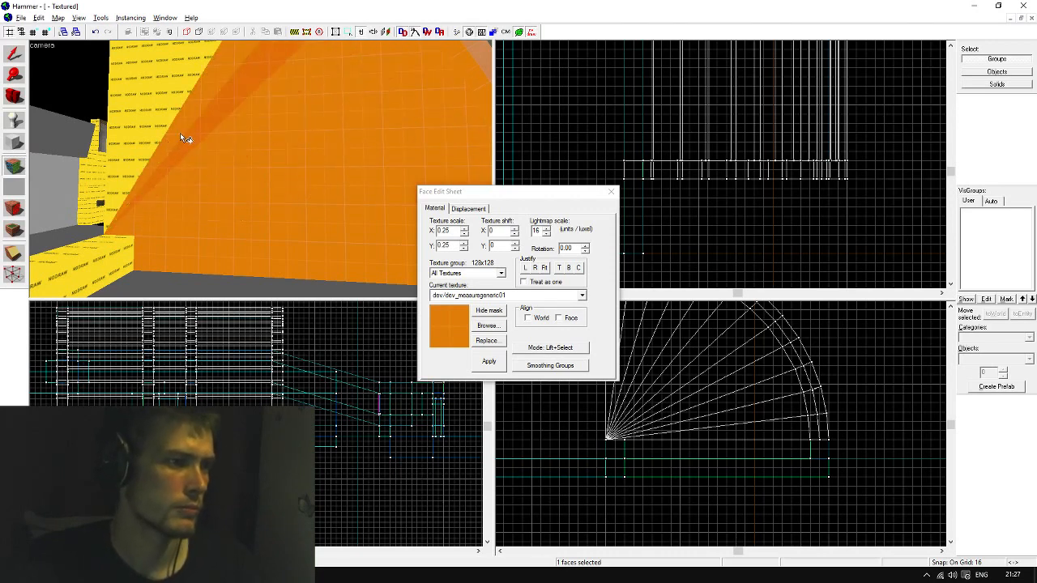
{"action": "left_click", "coordinate": [180, 133]}
{"action": "right_click", "coordinate": [160, 134]}
{"action": "left_click", "coordinate": [153, 129]}
{"action": "right_click", "coordinate": [149, 128]}
{"action": "left_click", "coordinate": [146, 127]}
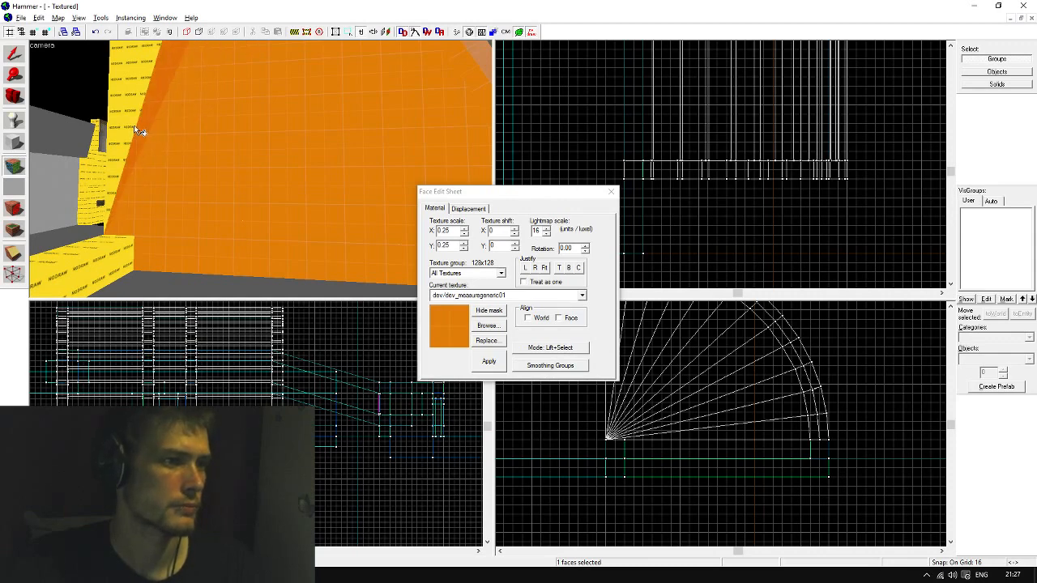
{"action": "right_click", "coordinate": [134, 125]}
{"action": "left_click", "coordinate": [131, 123]}
{"action": "right_click", "coordinate": [123, 127]}
{"action": "left_click", "coordinate": [14, 53]}
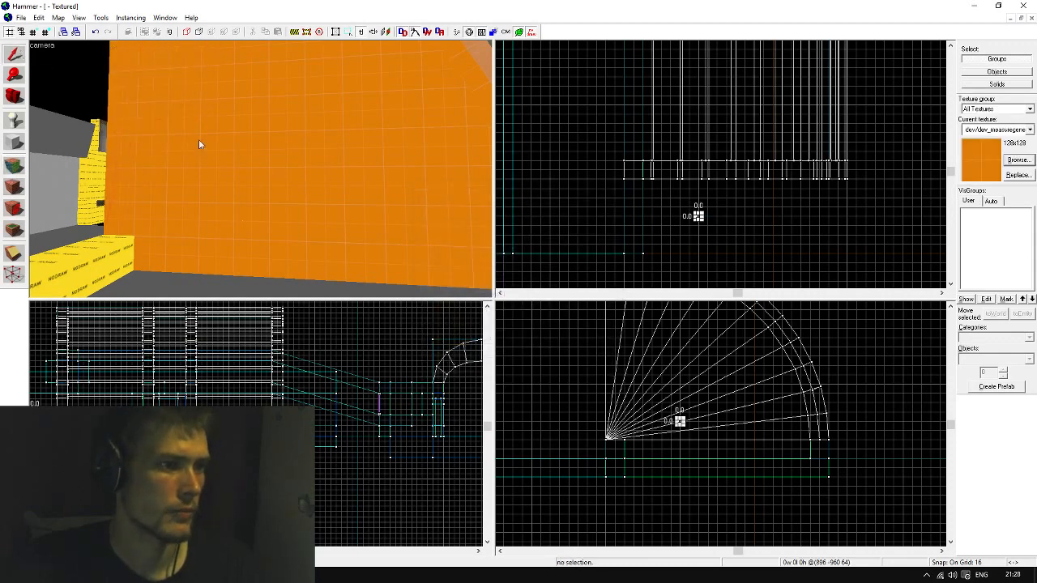
Examine the textured end walls, the tunnel arch and the nodraw divider blocks along the floor
{"action": "key", "text": "z"}
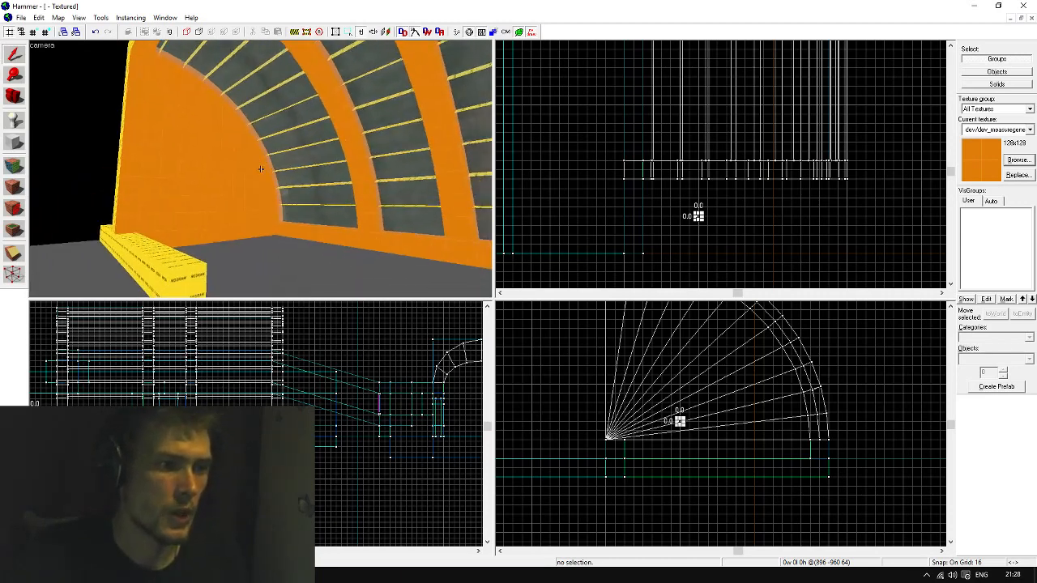
{"action": "key", "text": "z"}
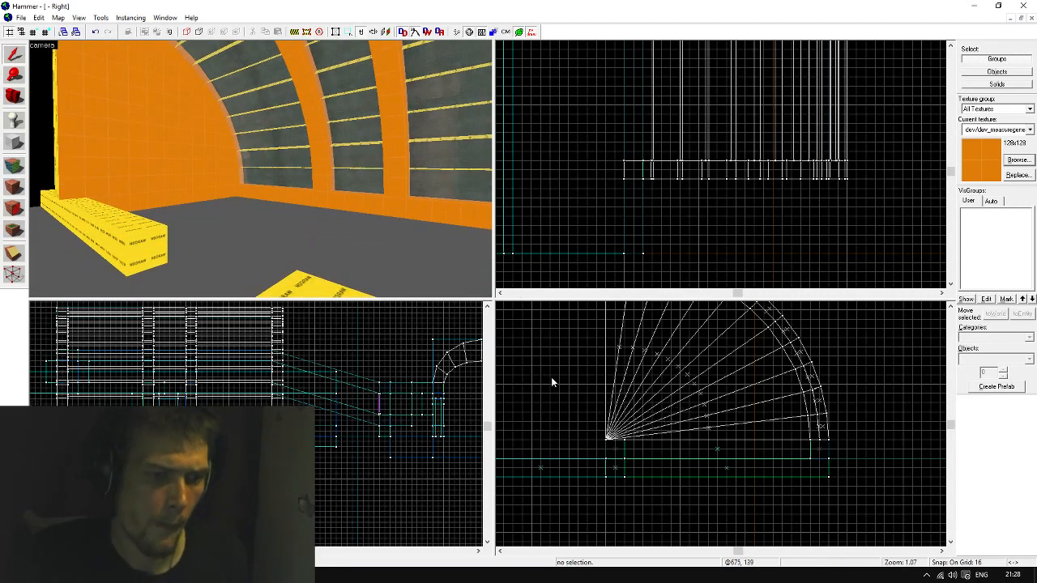
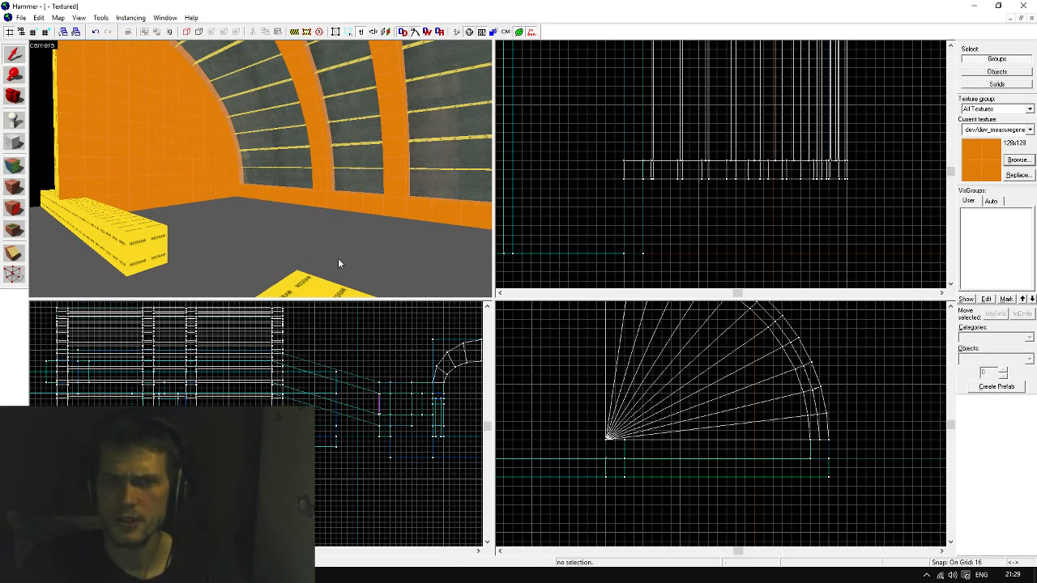
{"action": "key", "text": "z"}
{"action": "key", "text": "s"}
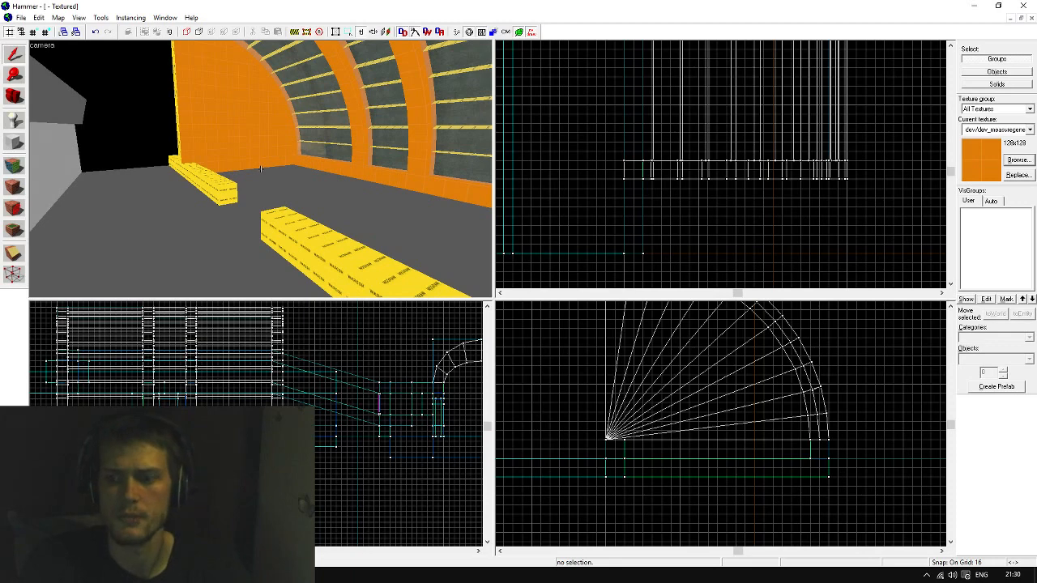
{"action": "key", "text": "w"}
{"action": "key", "text": "s"}
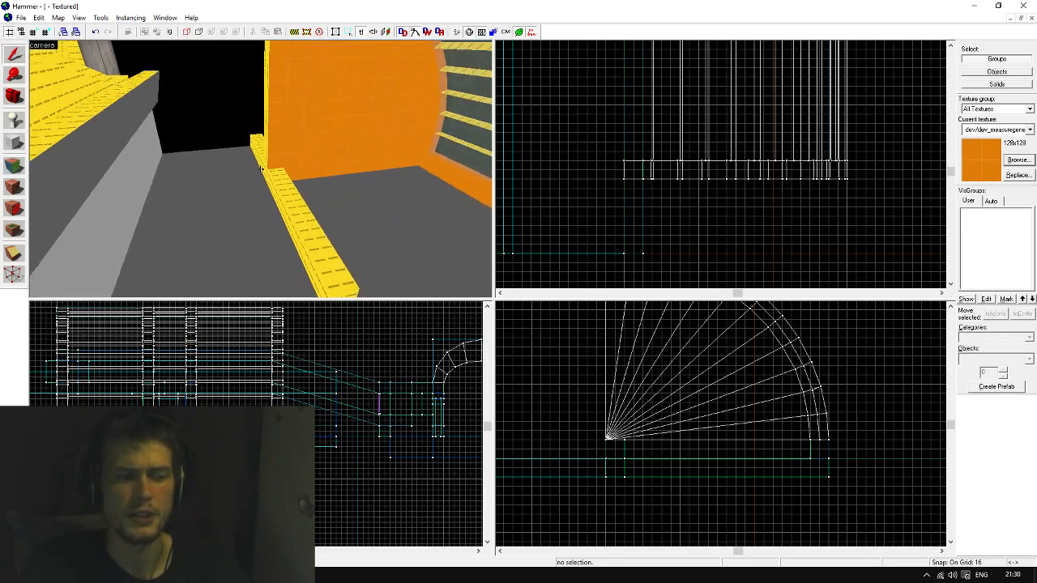
{"action": "key", "text": "s"}
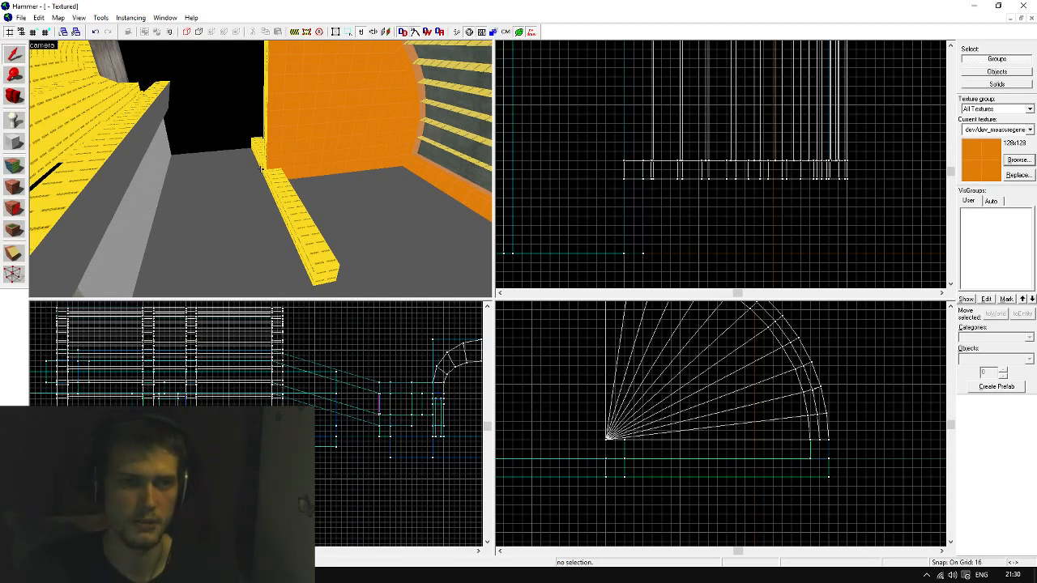
{"action": "key", "text": "w"}
{"action": "key", "text": "d"}
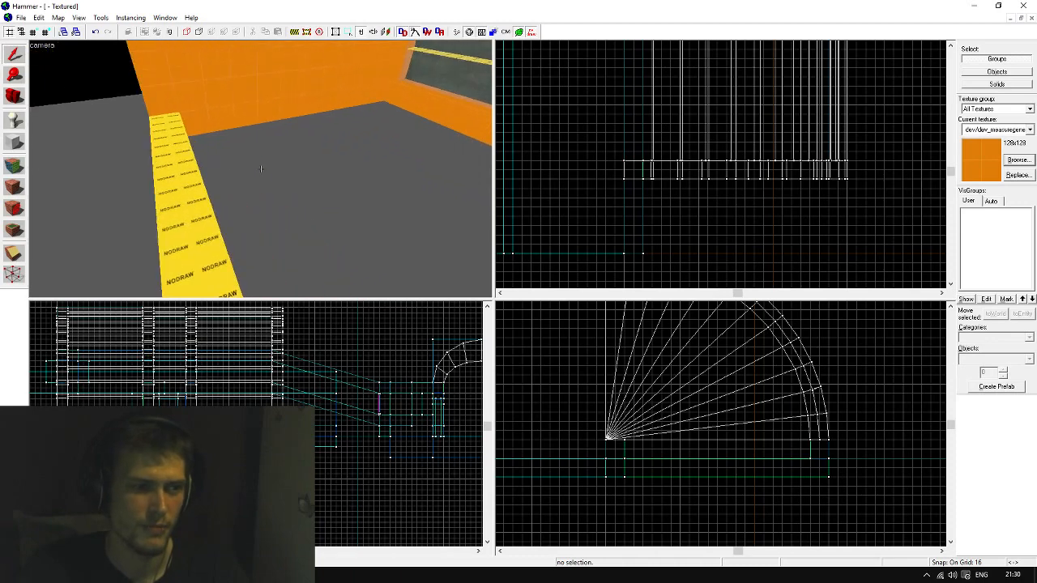
{"action": "key", "text": "a"}
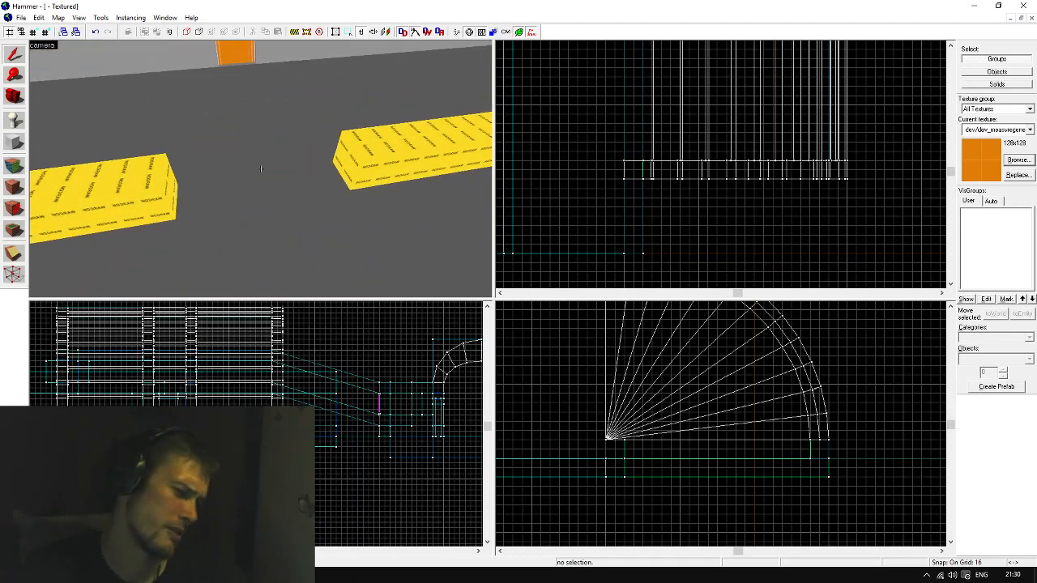
Select the nodraw floor divider's face for texturing and pick dev/reflectivity_70b from the texture library
{"action": "key", "text": "w"}
{"action": "key", "text": "shift+a"}
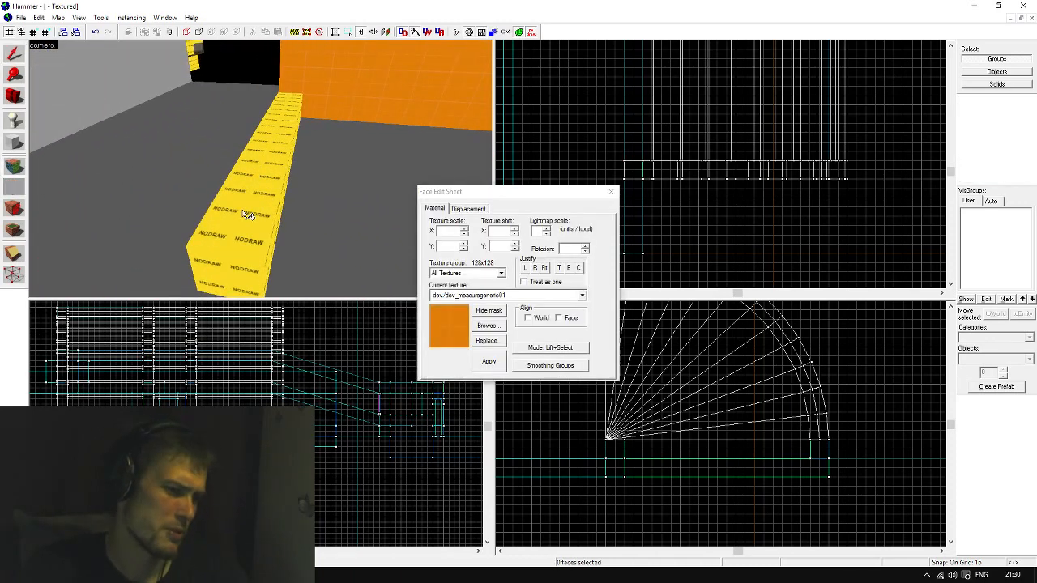
{"action": "left_click", "coordinate": [248, 212]}
{"action": "left_click", "coordinate": [487, 325]}
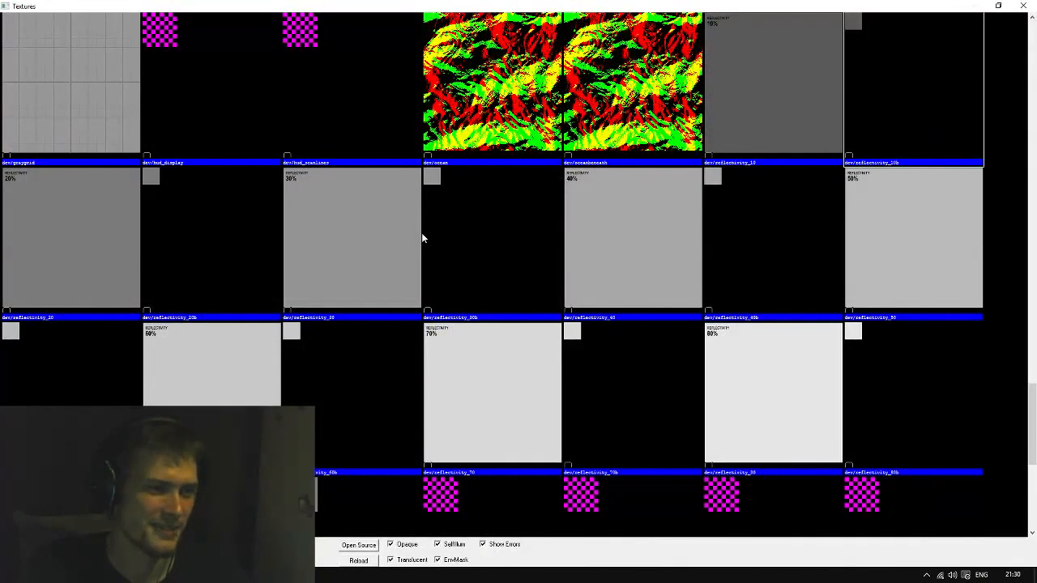
{"action": "scroll", "coordinate": [230, 256], "scroll_direction": "up", "scroll_amount": 3}
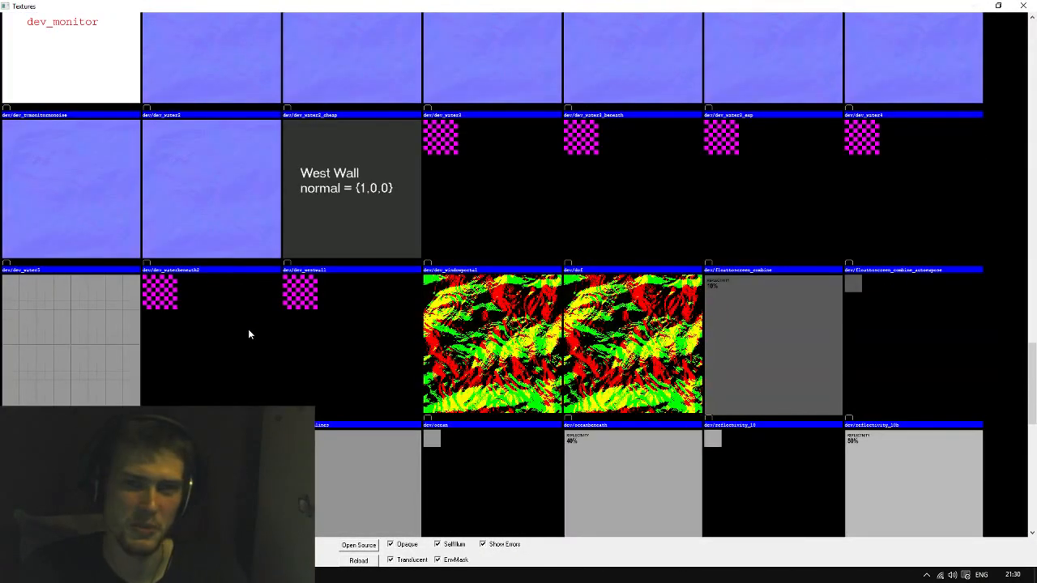
{"action": "scroll", "coordinate": [249, 333], "scroll_direction": "up", "scroll_amount": 12}
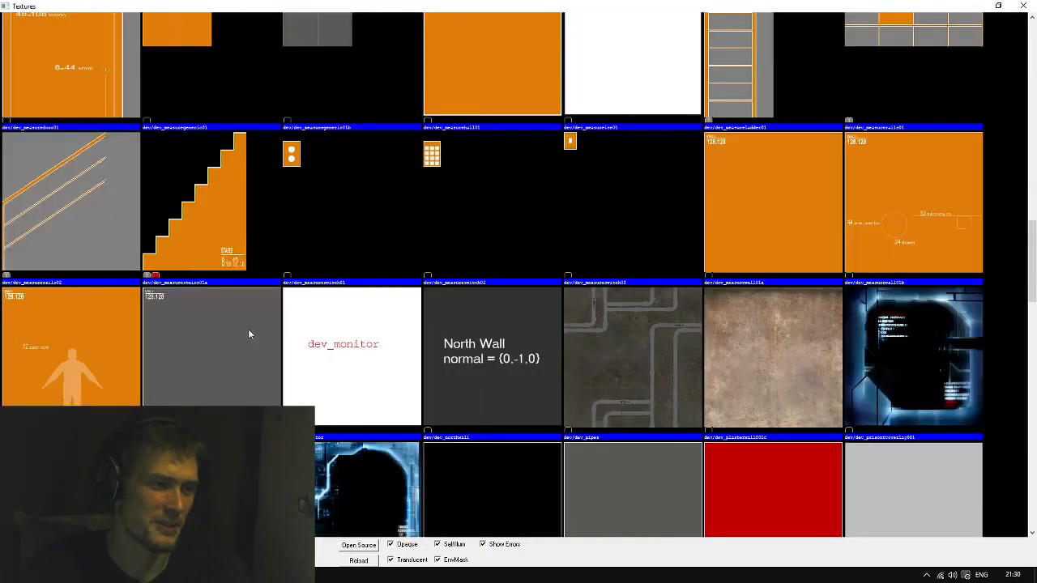
{"action": "scroll", "coordinate": [249, 334], "scroll_direction": "up", "scroll_amount": 3}
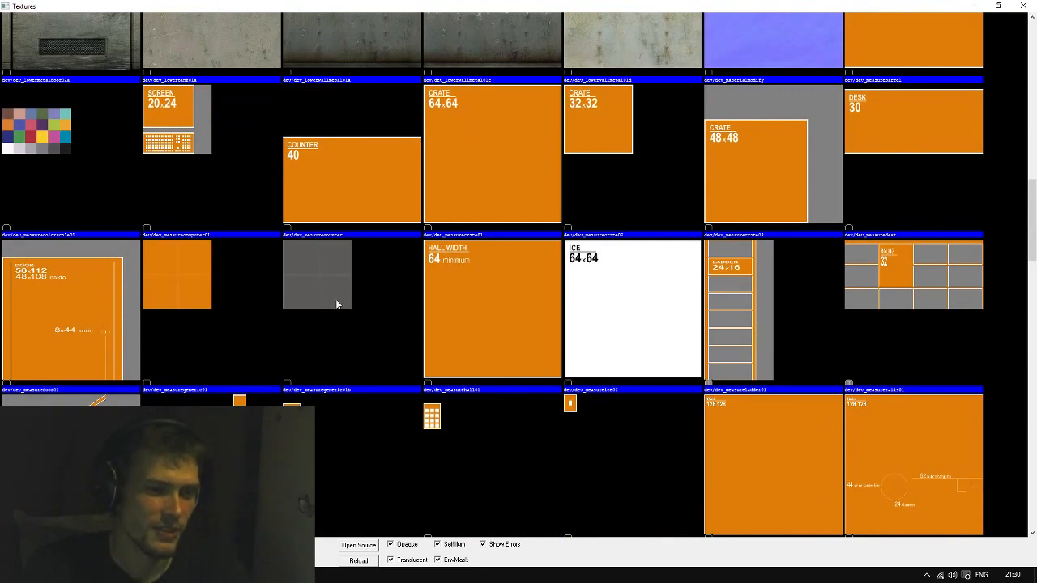
{"action": "scroll", "coordinate": [361, 302], "scroll_direction": "up", "scroll_amount": 3}
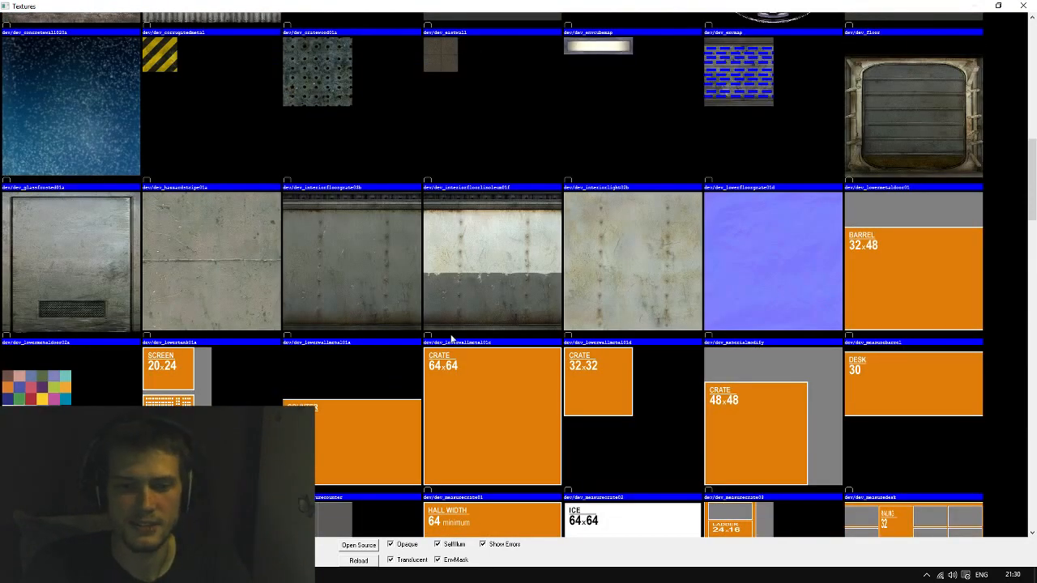
{"action": "scroll", "coordinate": [485, 337], "scroll_direction": "down", "scroll_amount": 9}
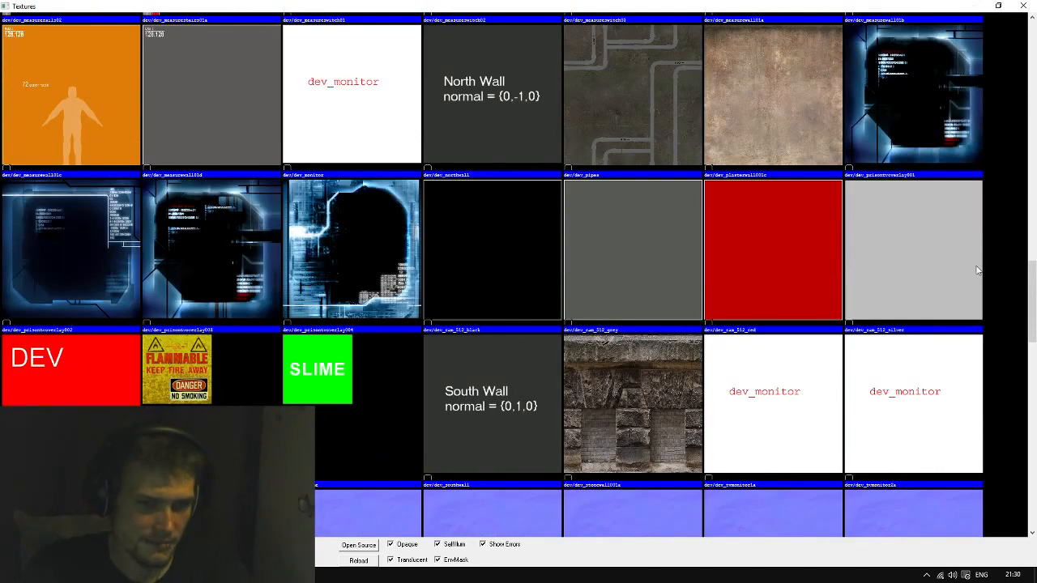
{"action": "scroll", "coordinate": [906, 269], "scroll_direction": "down", "scroll_amount": 5}
{"action": "scroll", "coordinate": [782, 334], "scroll_direction": "down", "scroll_amount": 3}
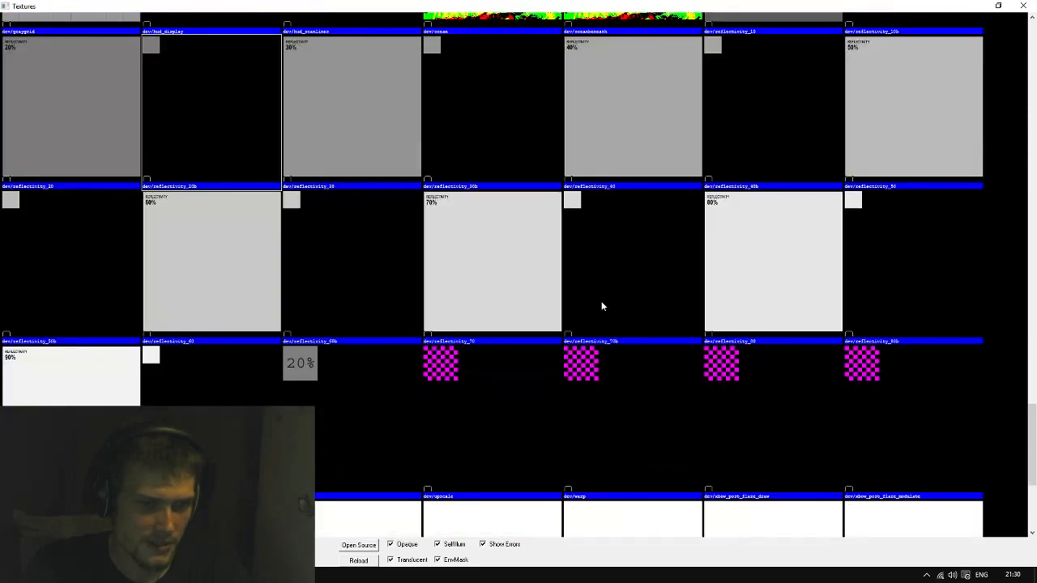
{"action": "double_click", "coordinate": [602, 301]}
Apply dev/reflectivity_70b to the sides, ends and tops of the floor divider blocks, and finish face editing
{"action": "left_click", "coordinate": [489, 362]}
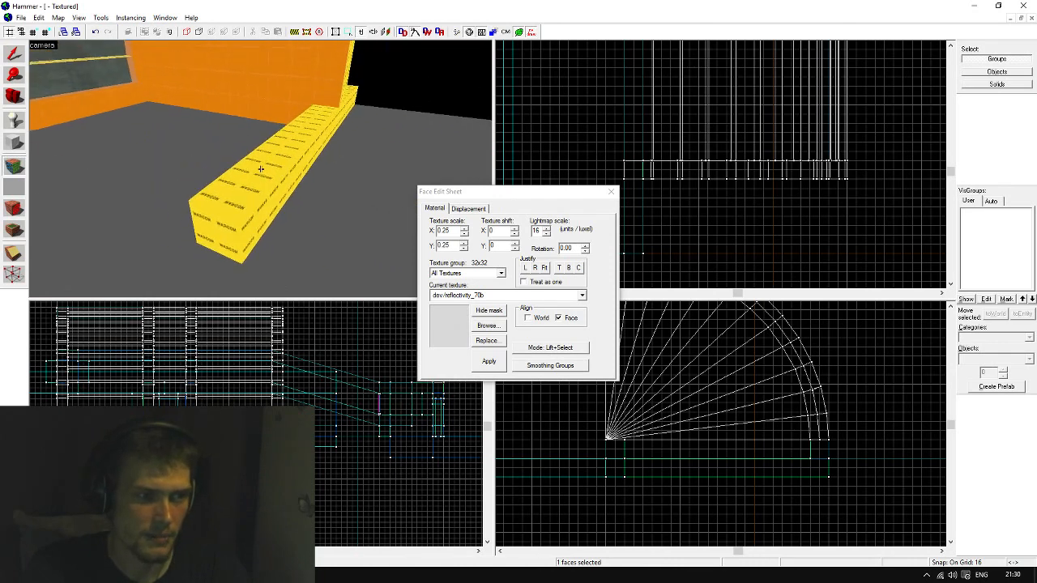
{"action": "right_click", "coordinate": [261, 169]}
{"action": "left_click", "coordinate": [261, 169]}
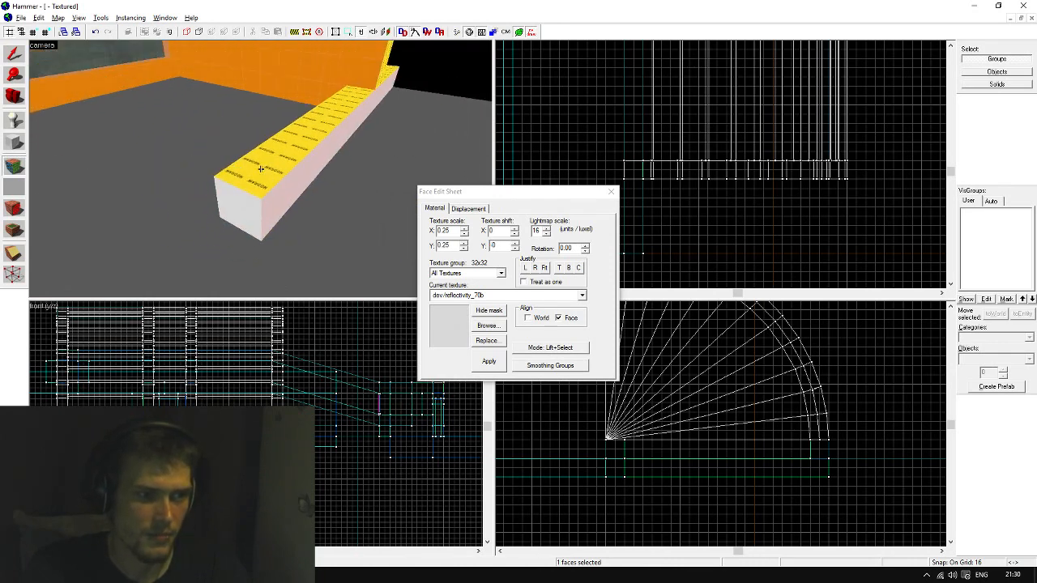
{"action": "right_click", "coordinate": [261, 168]}
{"action": "left_click", "coordinate": [261, 169]}
{"action": "right_click", "coordinate": [261, 168]}
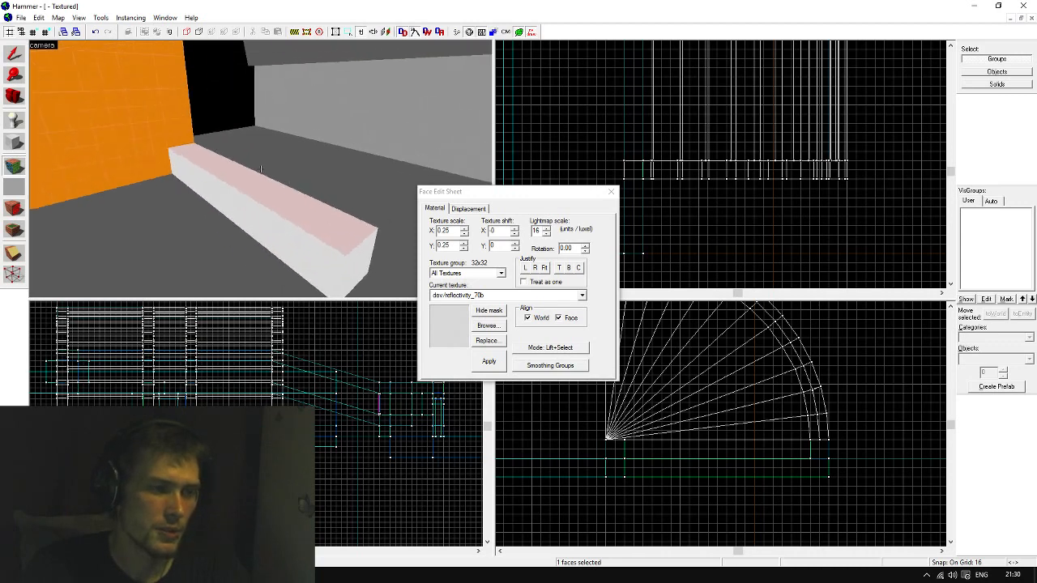
{"action": "key", "text": "z"}
{"action": "left_click", "coordinate": [14, 55]}
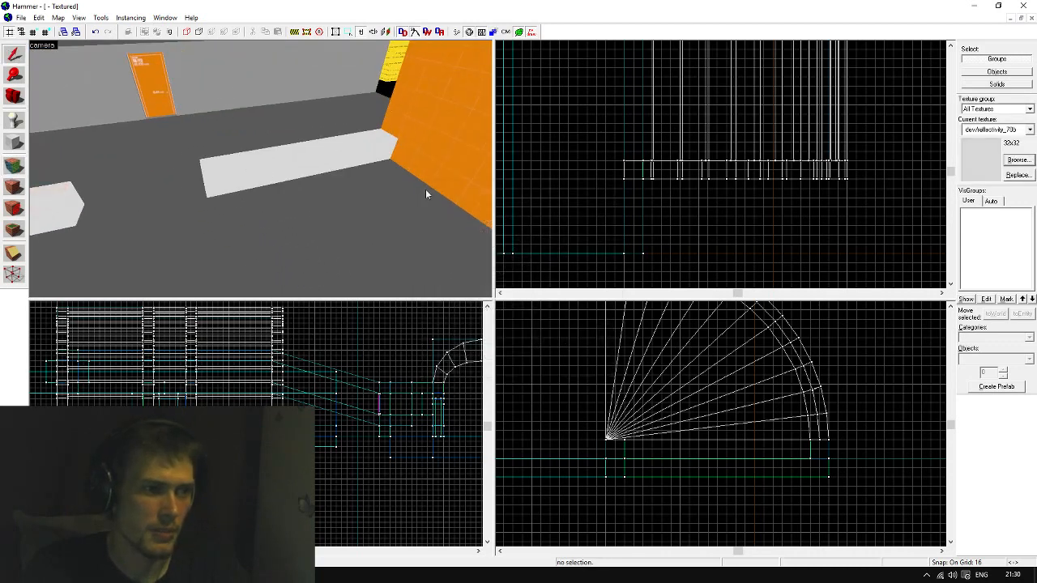
{"action": "key", "text": "z"}
{"action": "key", "text": "z"}
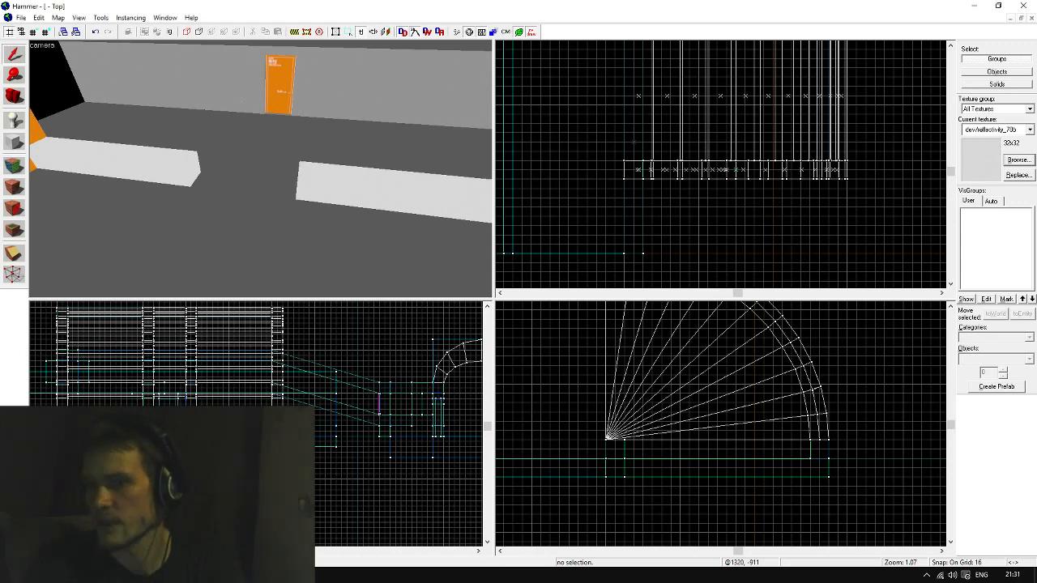
Review the 2D view options, including the default 15 degree rotations, in the editor configuration and discard any changes
{"action": "left_click", "coordinate": [228, 206]}
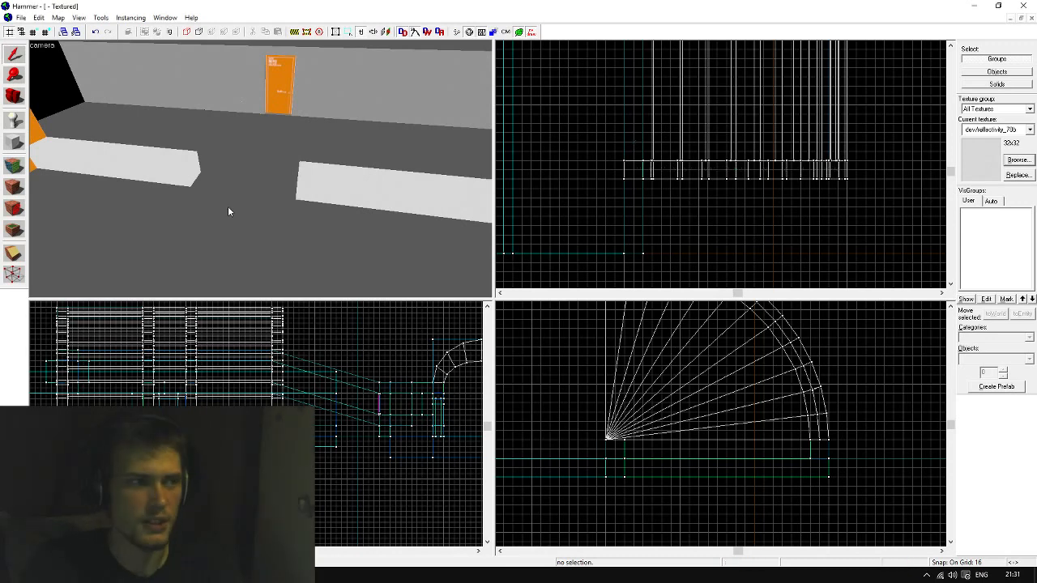
{"action": "left_click", "coordinate": [100, 17]}
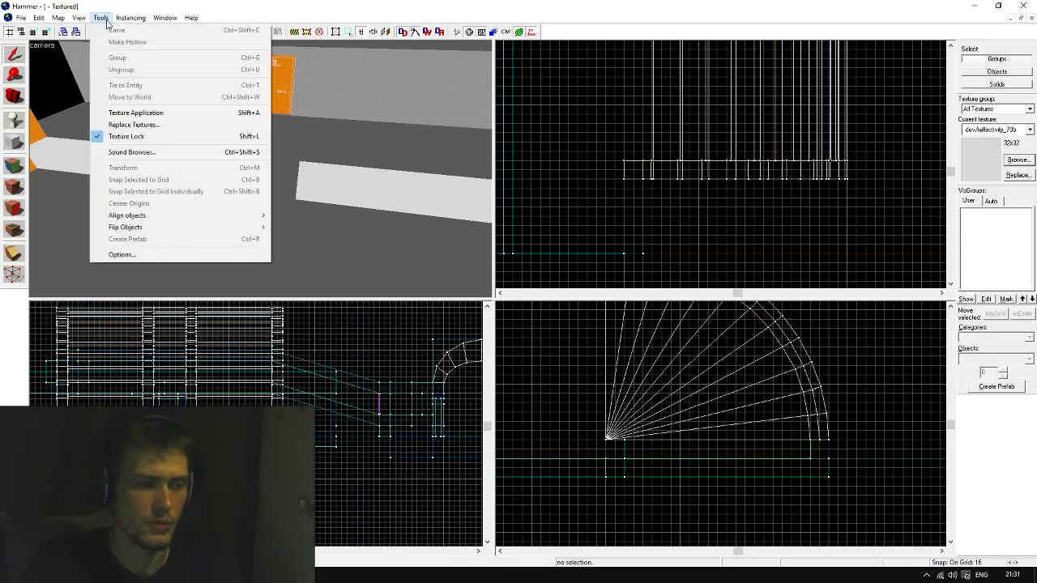
{"action": "left_click", "coordinate": [122, 254]}
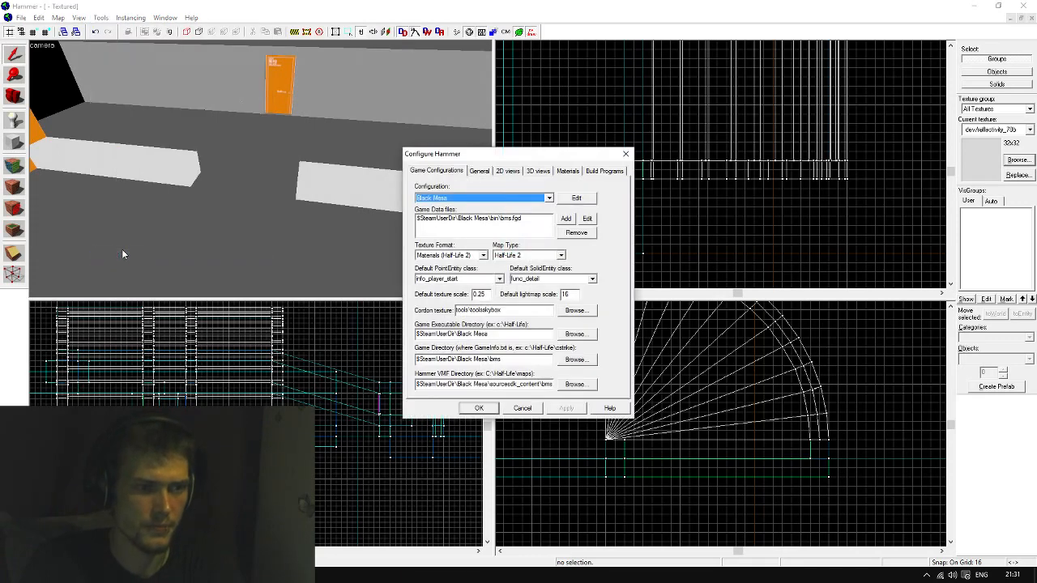
{"action": "left_click", "coordinate": [507, 171]}
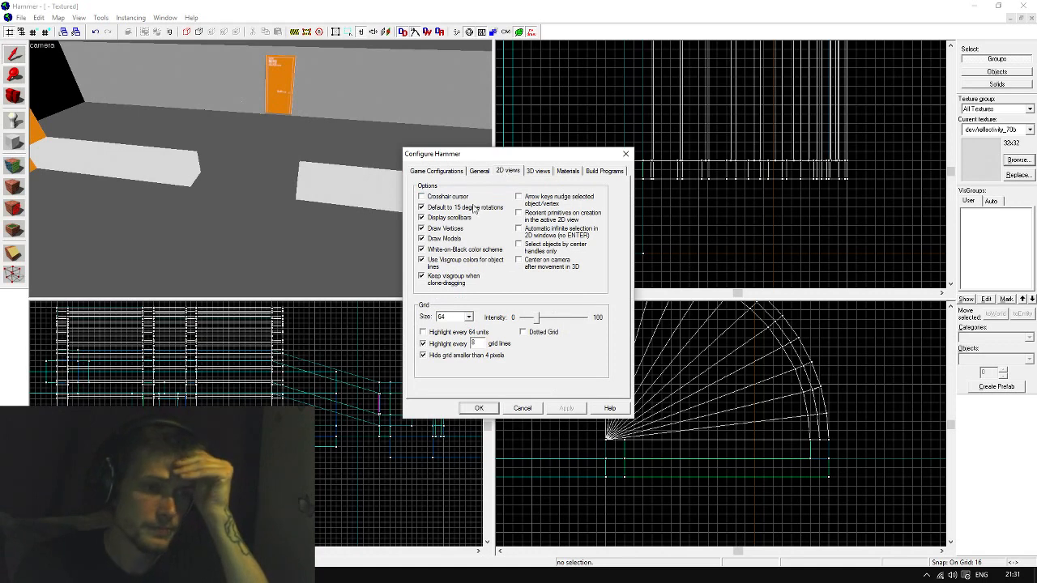
{"action": "left_click", "coordinate": [422, 207]}
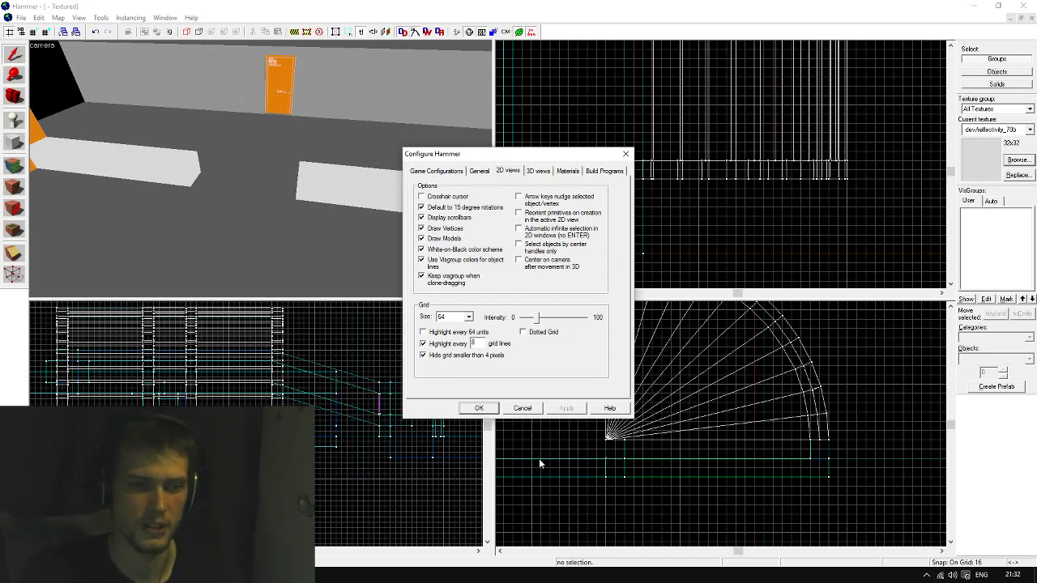
{"action": "left_click", "coordinate": [530, 411]}
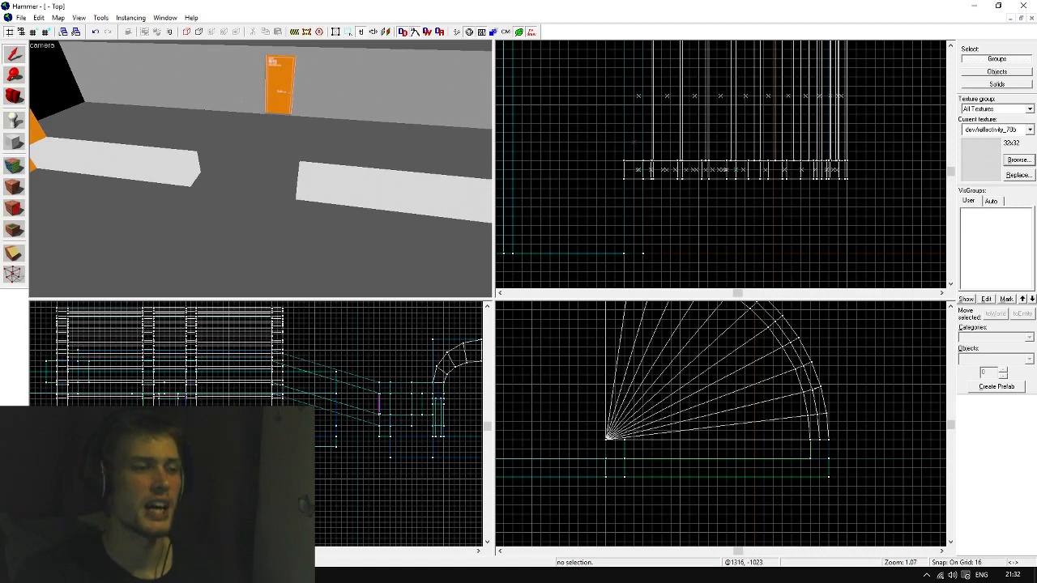
Start saving the map as a new file in the Maps folder on drive D
{"action": "left_click", "coordinate": [21, 17]}
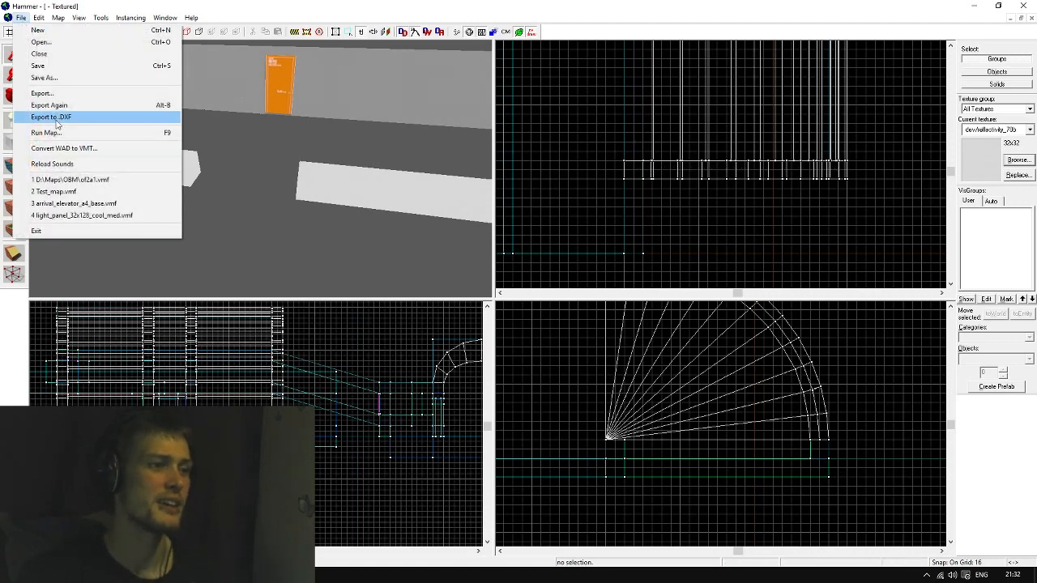
{"action": "left_click", "coordinate": [52, 78]}
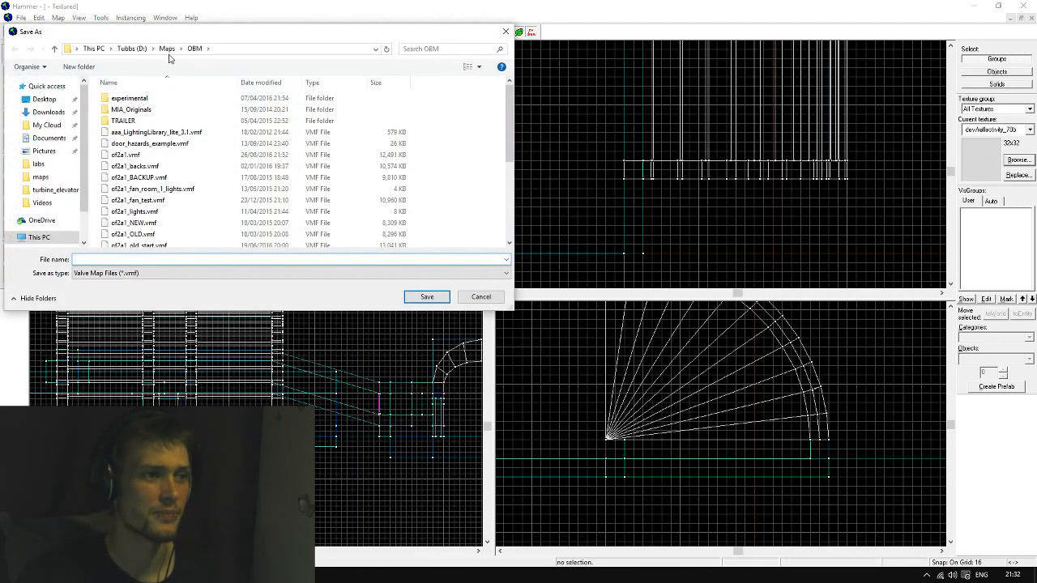
{"action": "left_click", "coordinate": [167, 49]}
{"action": "scroll", "coordinate": [165, 207], "scroll_direction": "down", "scroll_amount": 1}
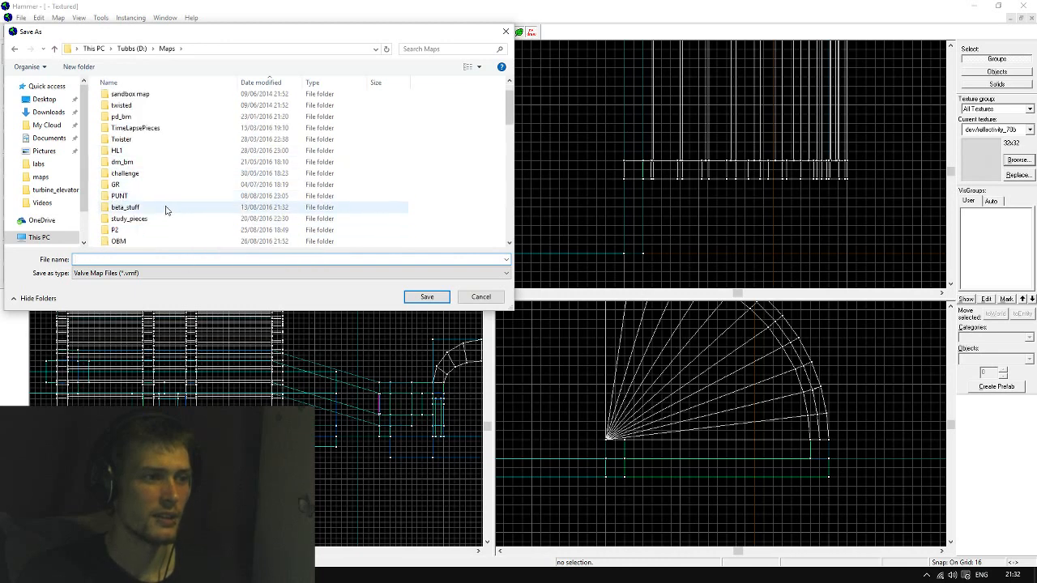
{"action": "scroll", "coordinate": [162, 219], "scroll_direction": "up", "scroll_amount": 1}
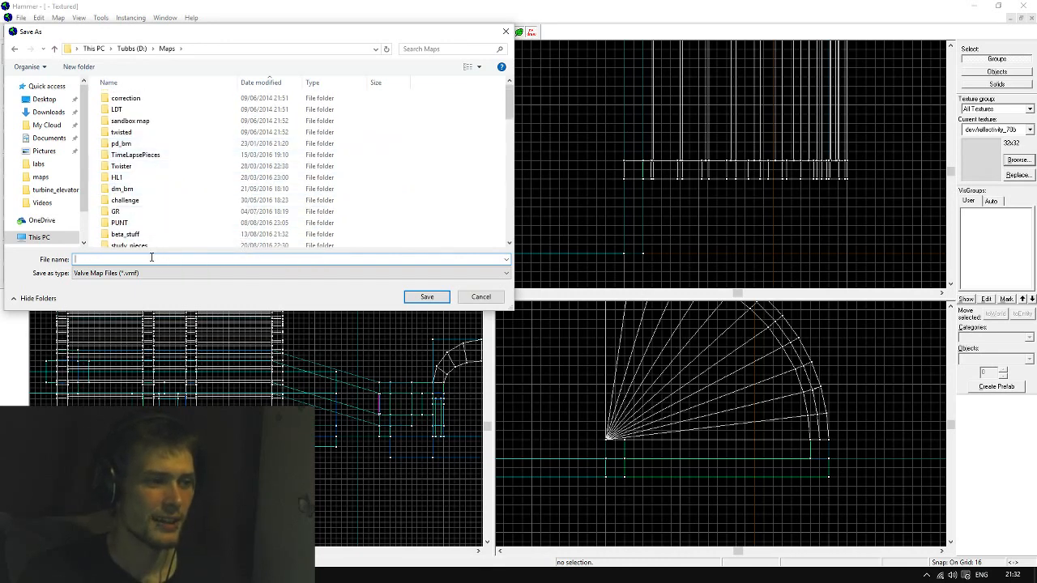
{"action": "left_click", "coordinate": [152, 258]}
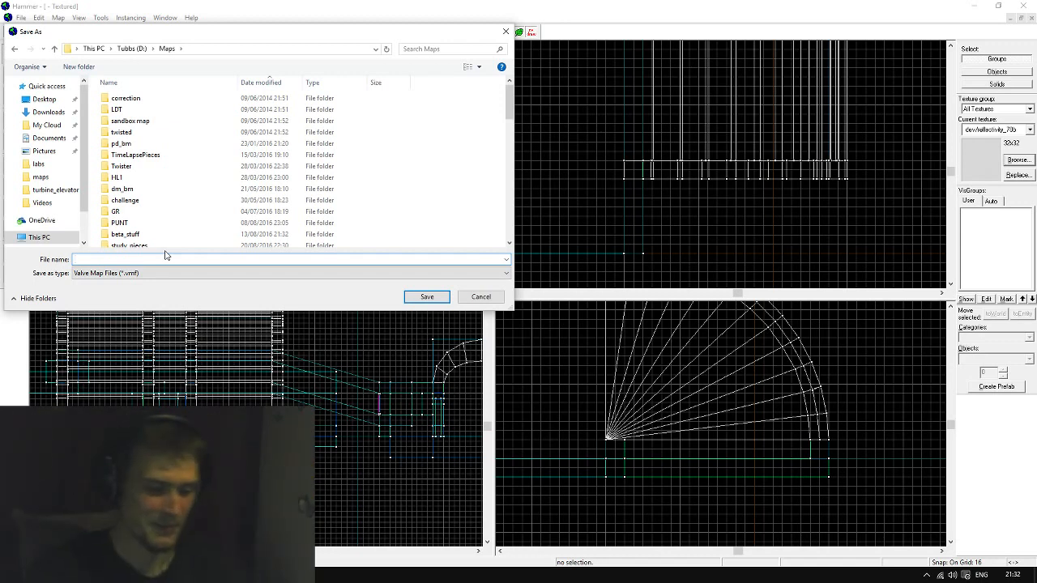
Name the map file hunt_down_the_hele and save it as a Valve map file
{"action": "type", "text": "hunt"}
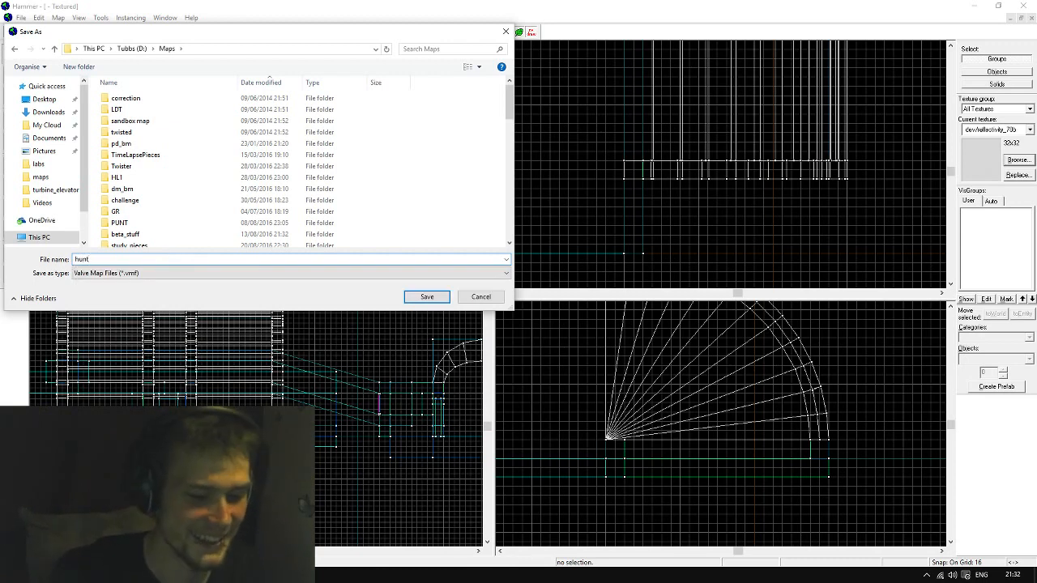
{"action": "type", "text": "_the_d"}
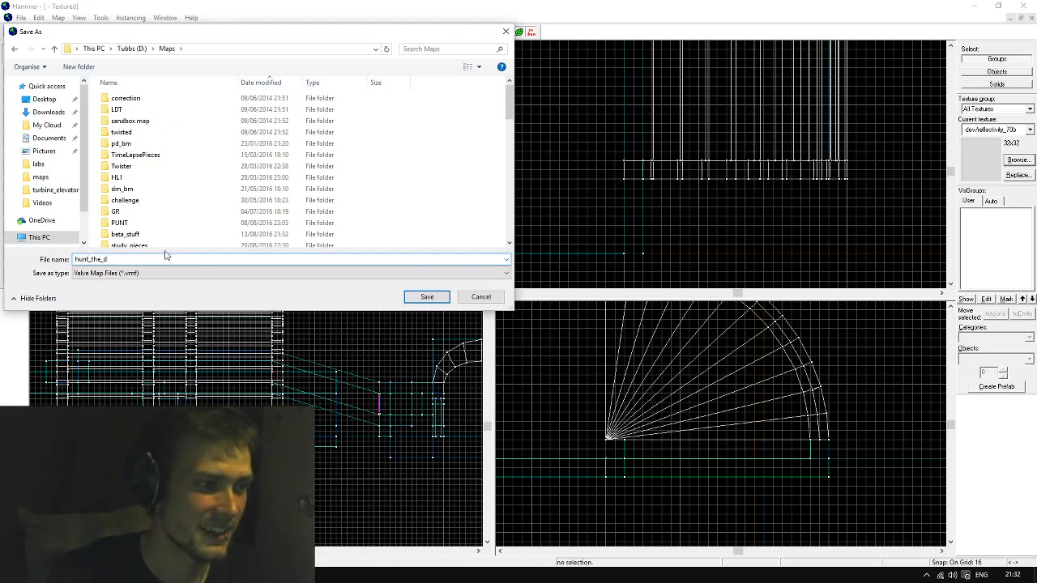
{"action": "key", "text": "BackSpace"}
{"action": "key", "text": "BackSpace"}
{"action": "key", "text": "BackSpace"}
{"action": "key", "text": "BackSpace"}
{"action": "key", "text": "BackSpace"}
{"action": "key", "text": "BackSpace"}
{"action": "type", "text": "dow"}
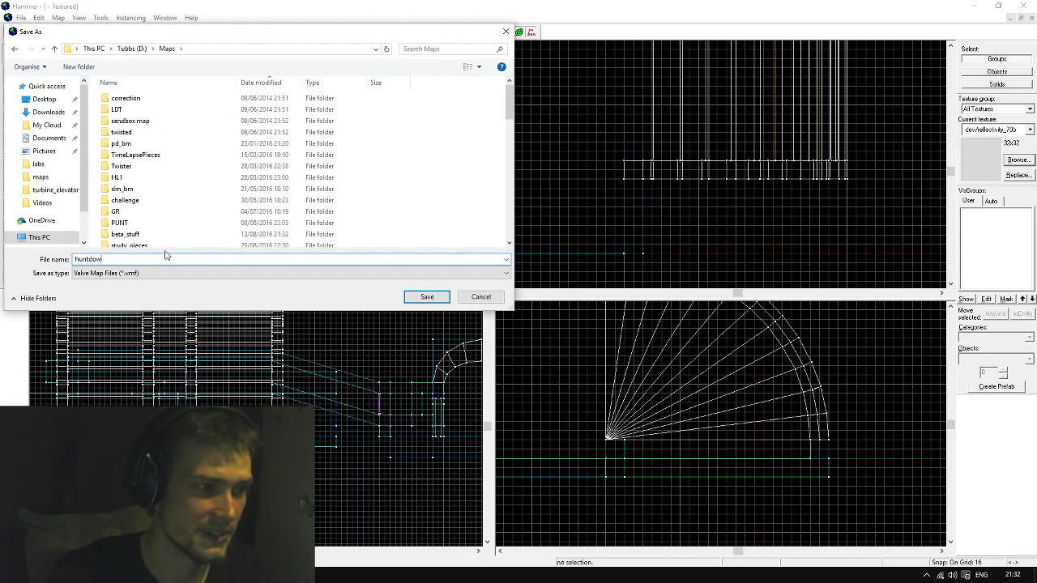
{"action": "key", "text": "BackSpace"}
{"action": "key", "text": "BackSpace"}
{"action": "key", "text": "BackSpace"}
{"action": "type", "text": "_down"}
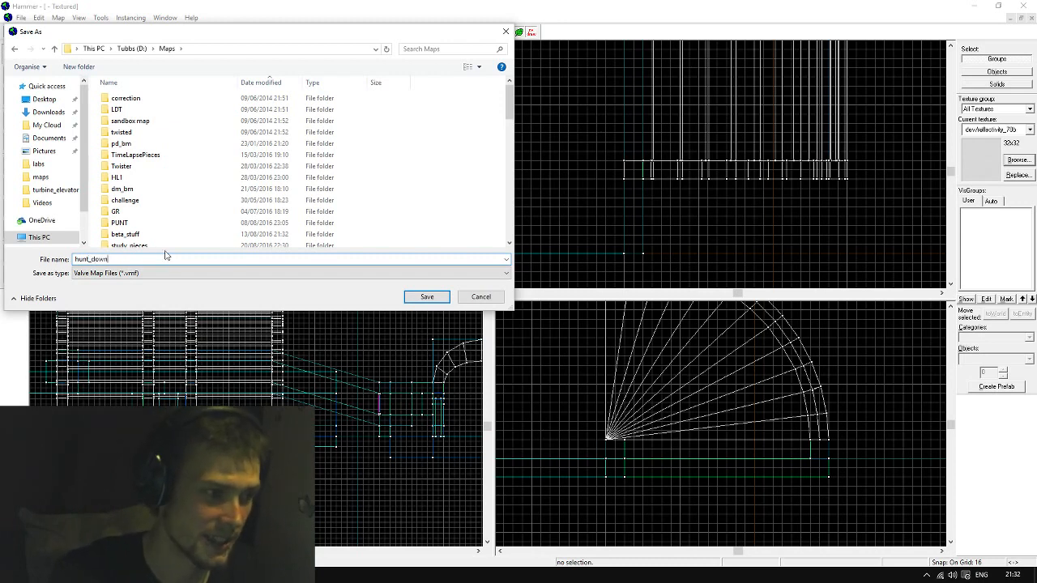
{"action": "type", "text": "_the_"}
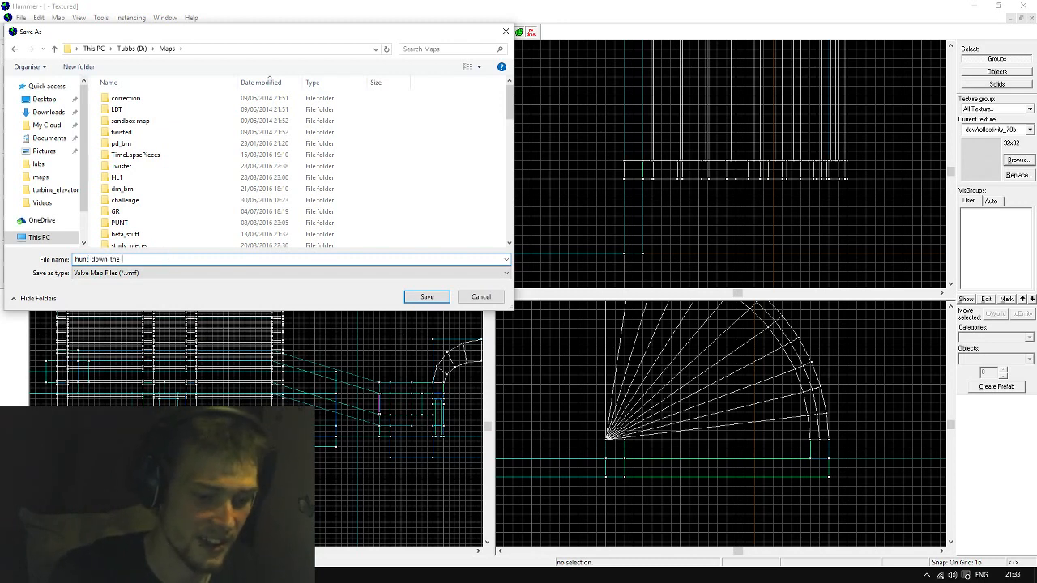
{"action": "type", "text": "hele"}
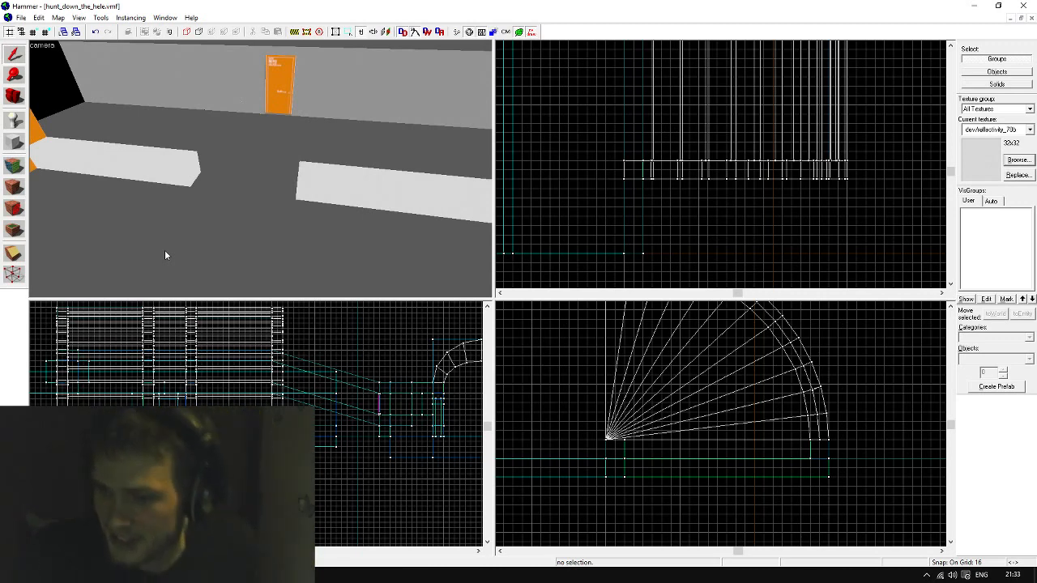
Examine the end wall's corner and the arch's segment edges up close in the top and side wireframe views
{"action": "scroll", "coordinate": [747, 174], "scroll_direction": "up", "scroll_amount": 10}
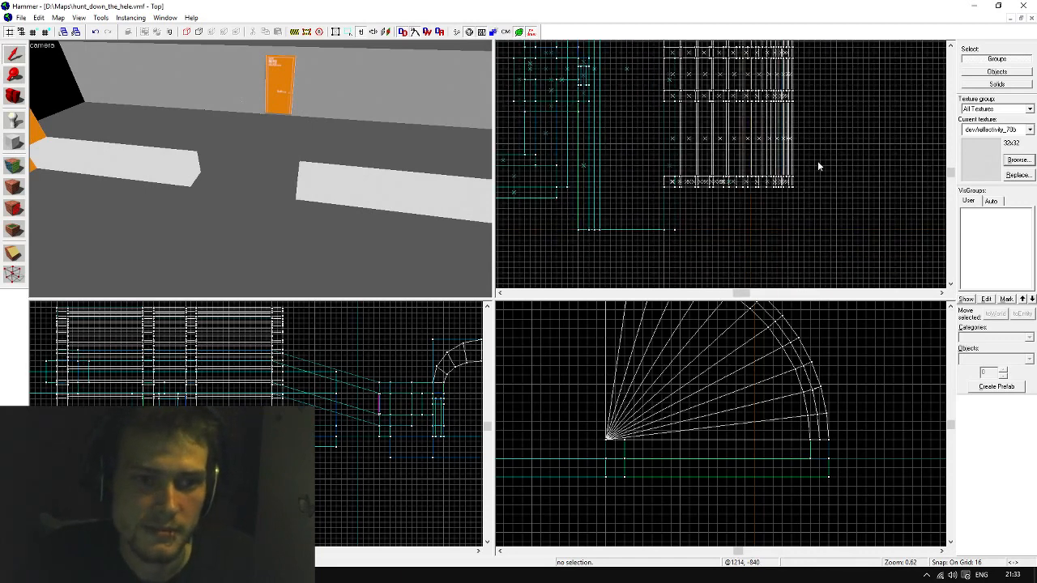
{"action": "scroll", "coordinate": [737, 253], "scroll_direction": "up", "scroll_amount": 5}
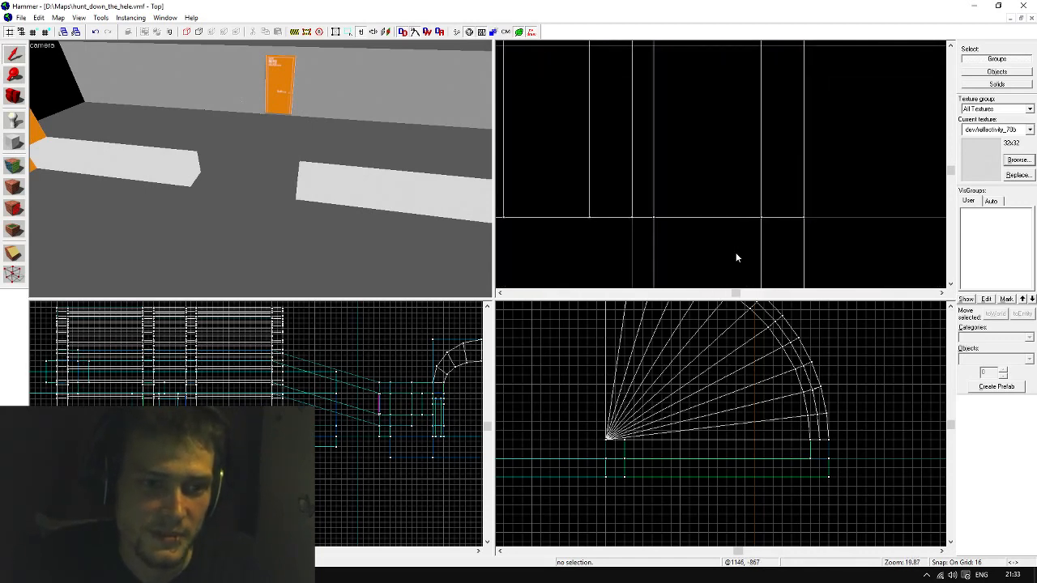
{"action": "scroll", "coordinate": [734, 217], "scroll_direction": "down", "scroll_amount": 5}
{"action": "scroll", "coordinate": [721, 231], "scroll_direction": "down", "scroll_amount": 4}
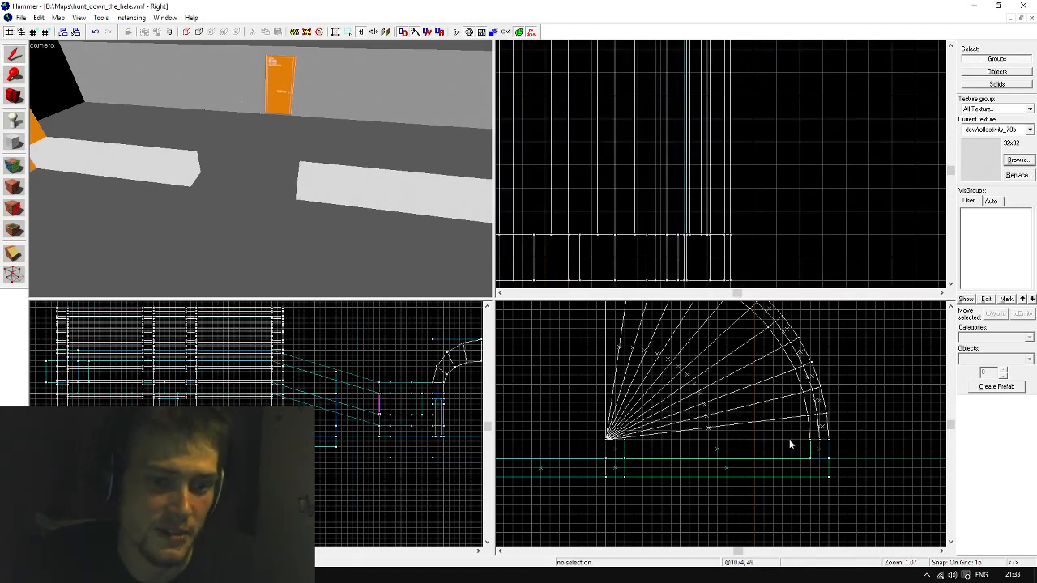
{"action": "scroll", "coordinate": [831, 444], "scroll_direction": "up", "scroll_amount": 8}
{"action": "scroll", "coordinate": [834, 442], "scroll_direction": "down", "scroll_amount": 8}
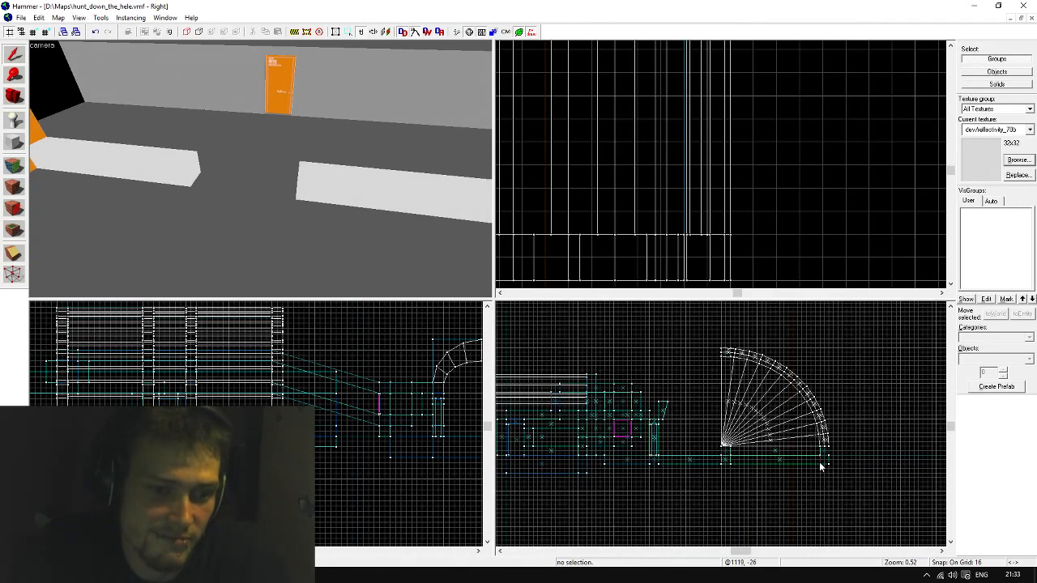
{"action": "scroll", "coordinate": [741, 357], "scroll_direction": "up", "scroll_amount": 5}
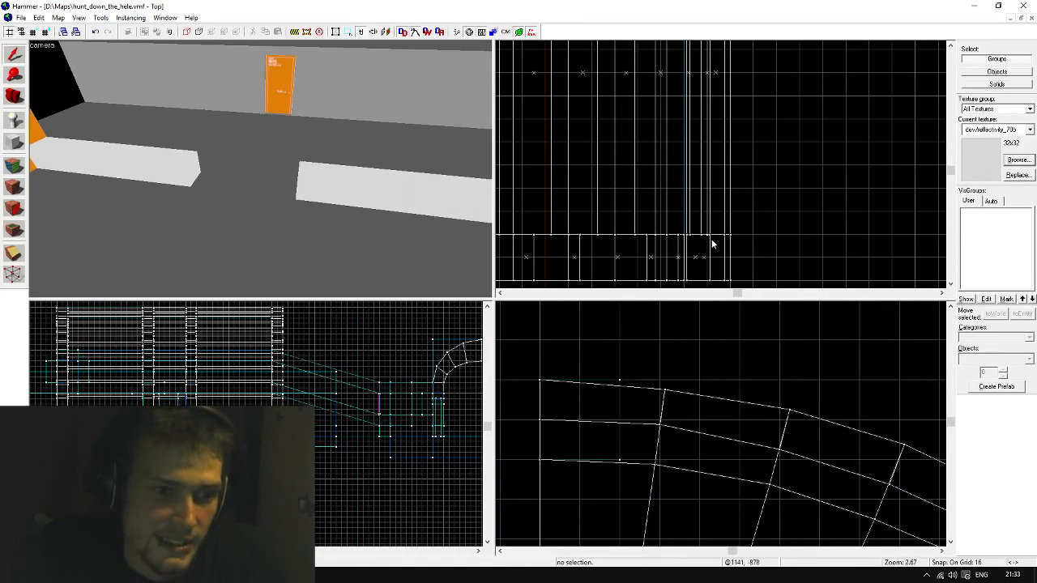
{"action": "scroll", "coordinate": [707, 235], "scroll_direction": "up", "scroll_amount": 2}
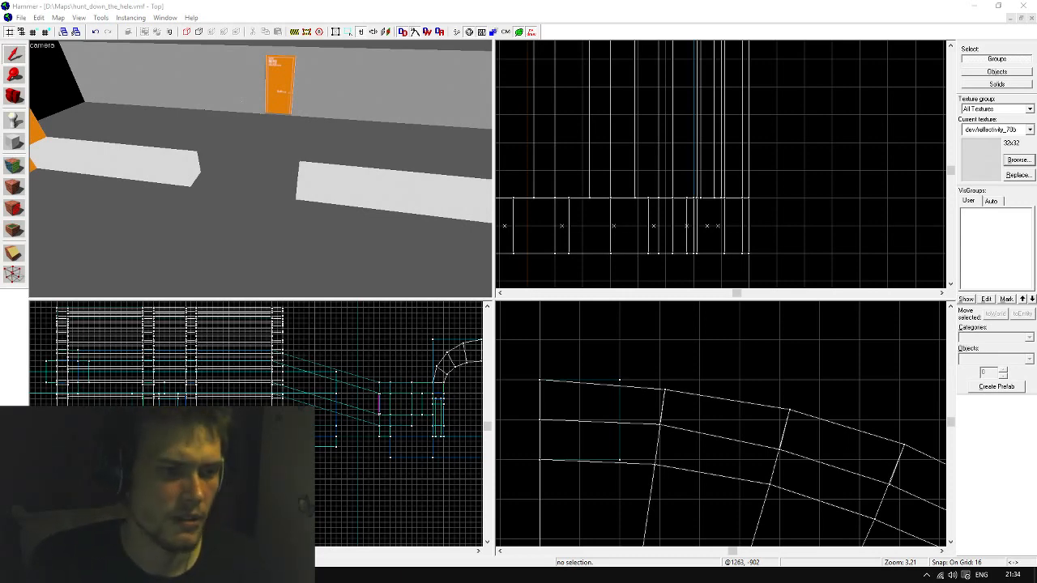
Shorten the light grey barrier that runs past the arched hall's end wall to 256 units long, ending at the wall
{"action": "scroll", "coordinate": [877, 45], "scroll_direction": "up", "scroll_amount": 1}
{"action": "key", "text": "z"}
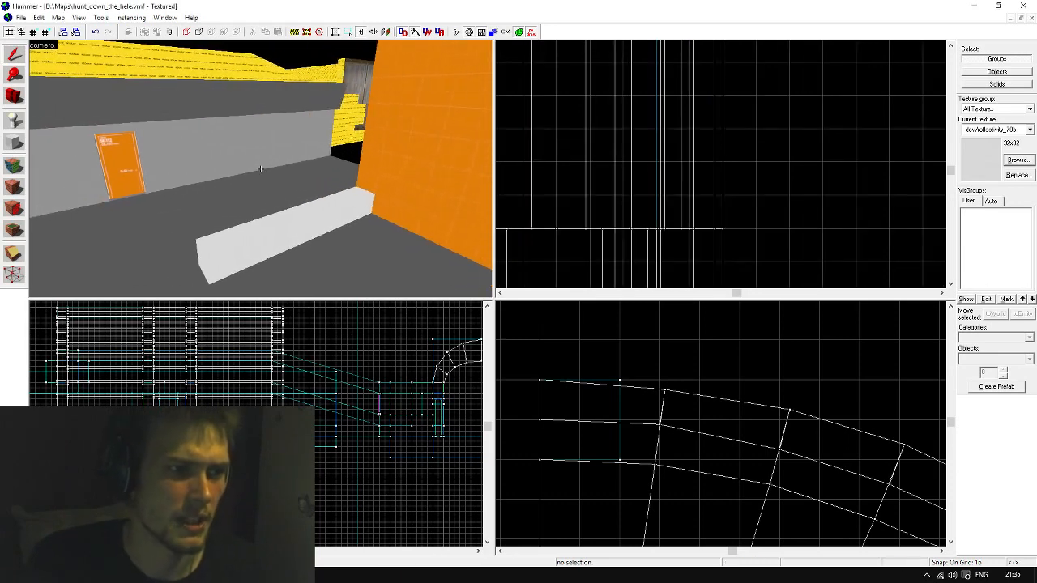
{"action": "key", "text": "w"}
{"action": "key", "text": "s"}
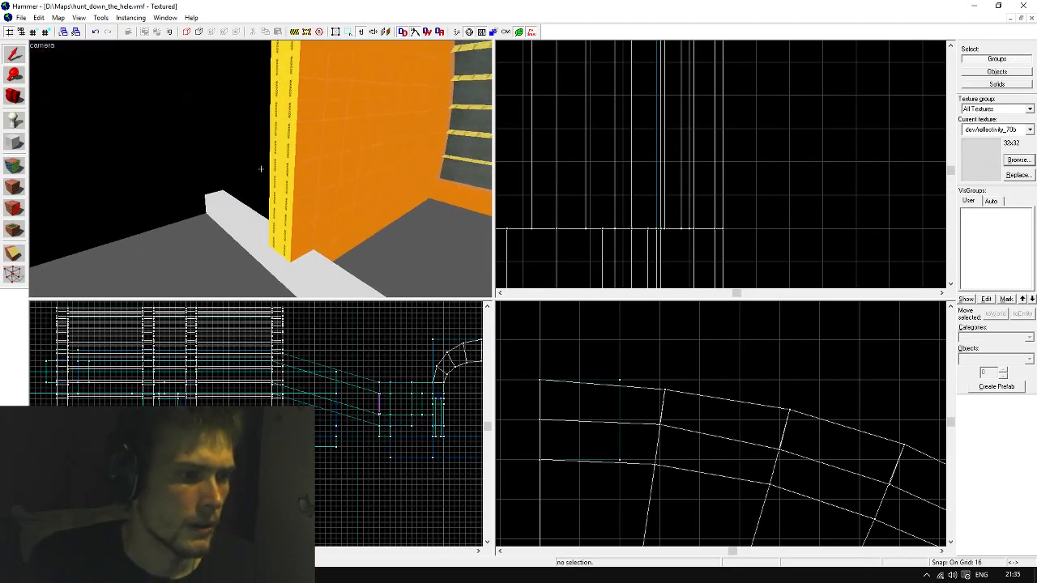
{"action": "key", "text": "z"}
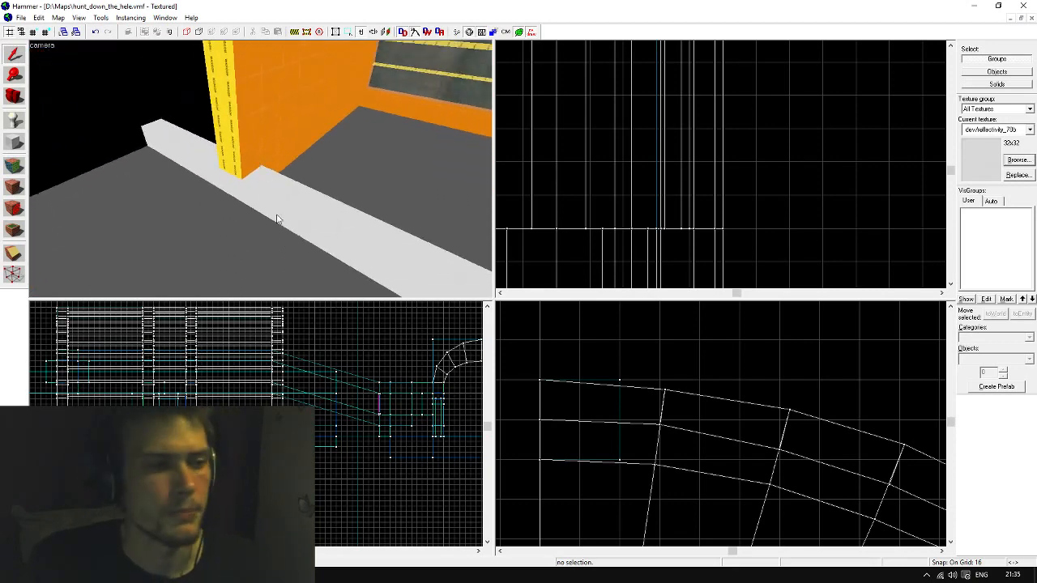
{"action": "left_click", "coordinate": [276, 219]}
{"action": "scroll", "coordinate": [593, 204], "scroll_direction": "down", "scroll_amount": 5}
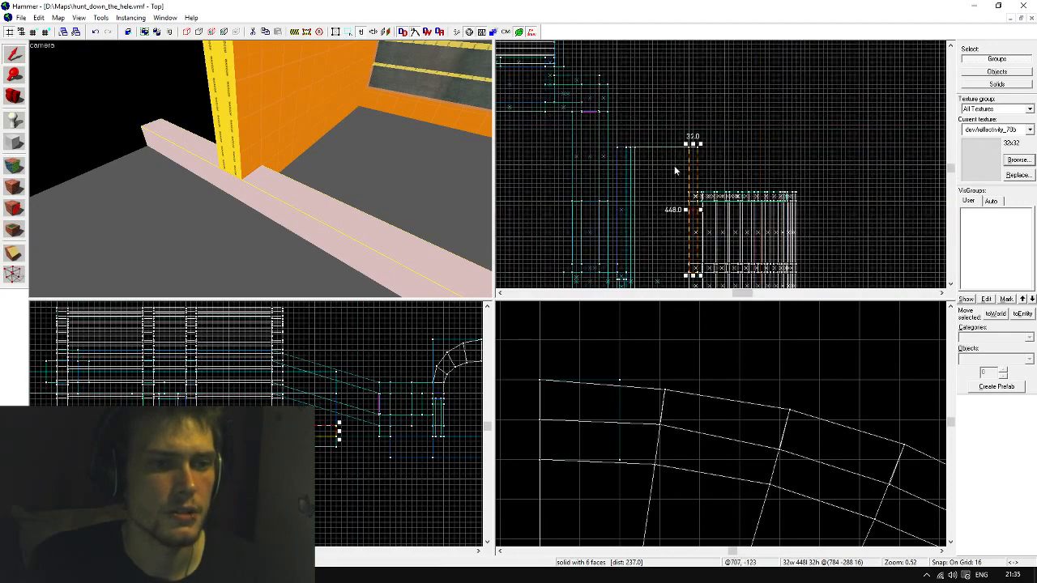
{"action": "scroll", "coordinate": [675, 170], "scroll_direction": "up", "scroll_amount": 5}
{"action": "left_click_drag", "start_coordinate": [656, 84], "coordinate": [683, 220]}
Shorten the other light grey barrier to 224 units long so it ends at the opposite end wall
{"action": "key", "text": "z"}
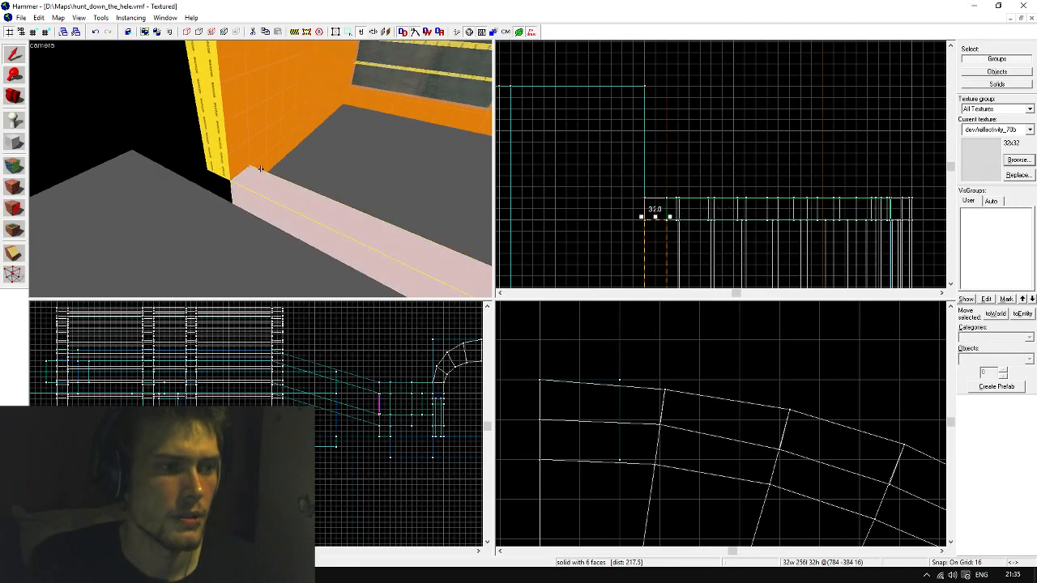
{"action": "key", "text": "d"}
{"action": "key", "text": "z"}
{"action": "left_click", "coordinate": [261, 169]}
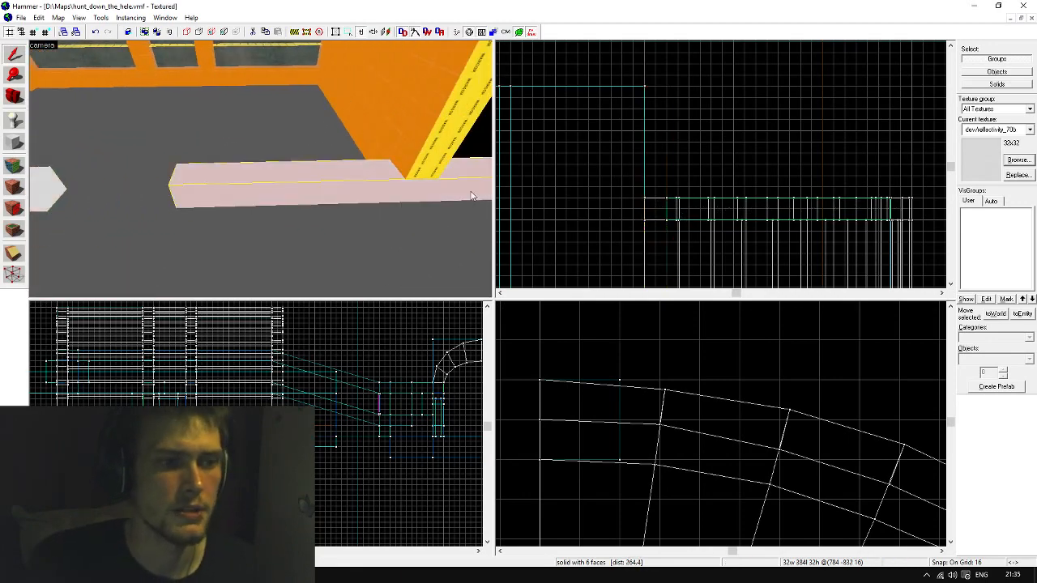
{"action": "scroll", "coordinate": [674, 229], "scroll_direction": "down", "scroll_amount": 10}
{"action": "scroll", "coordinate": [664, 217], "scroll_direction": "up", "scroll_amount": 5}
{"action": "scroll", "coordinate": [662, 217], "scroll_direction": "up", "scroll_amount": 4}
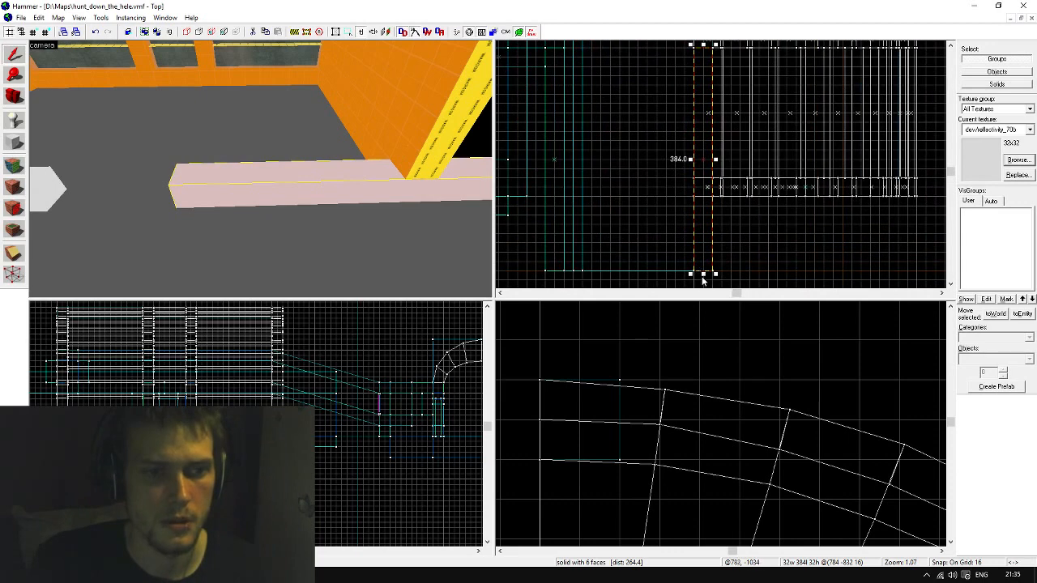
{"action": "left_click", "coordinate": [705, 269]}
{"action": "left_click", "coordinate": [714, 190]}
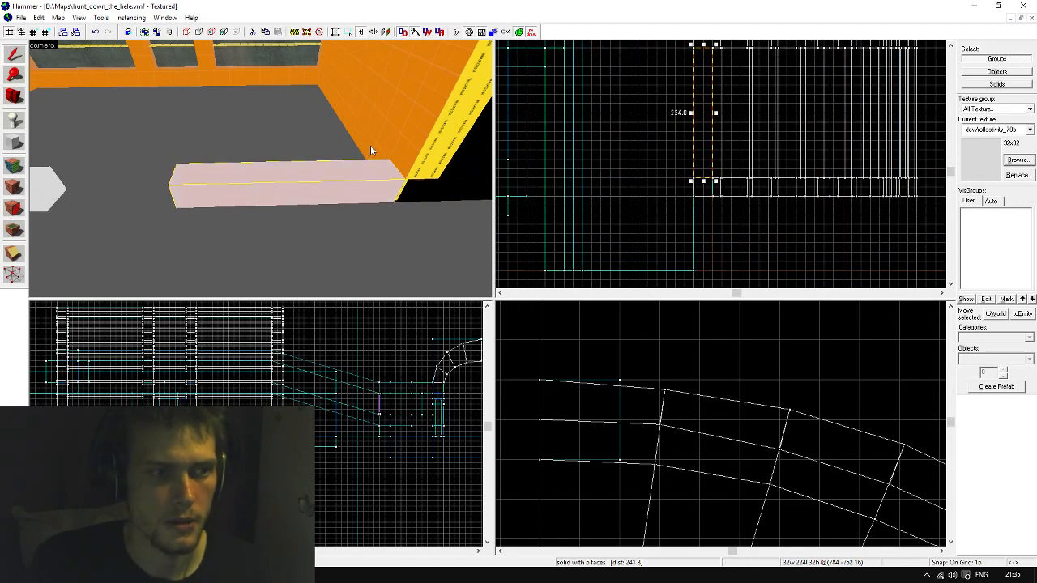
Extend the base brushes of both end walls to 352 units wide, filling the gaps at the outer ends of the barriers
{"action": "left_click_drag", "start_coordinate": [711, 188], "coordinate": [691, 189]}
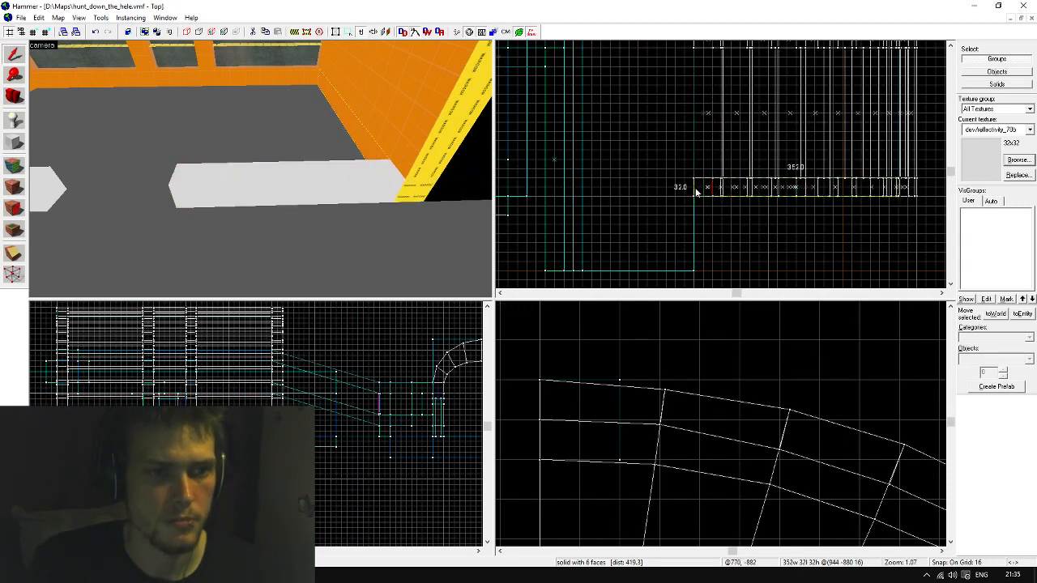
{"action": "key", "text": "z"}
{"action": "key", "text": "z"}
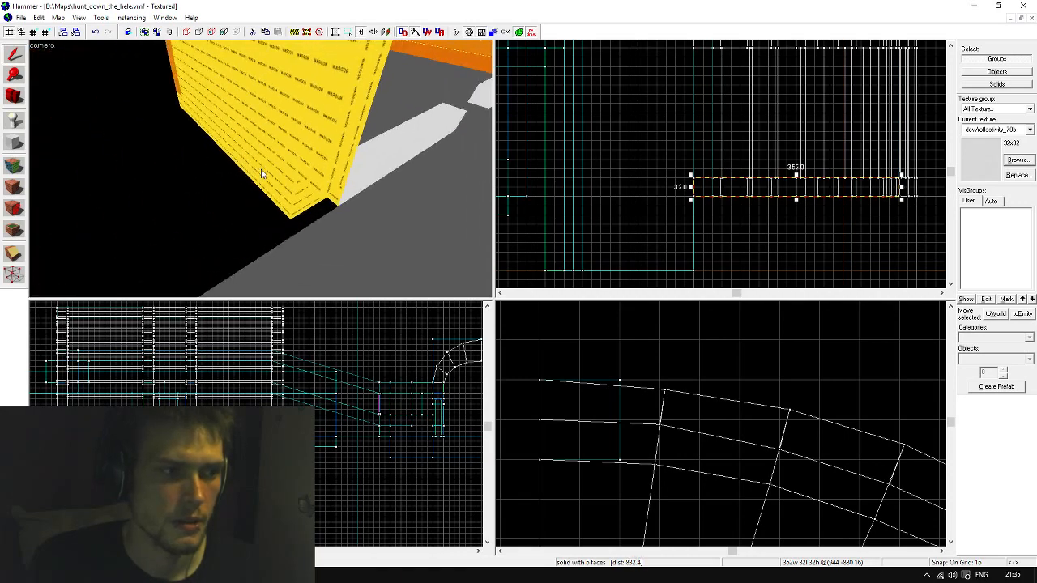
{"action": "left_click", "coordinate": [273, 187]}
{"action": "scroll", "coordinate": [782, 232], "scroll_direction": "down", "scroll_amount": 6}
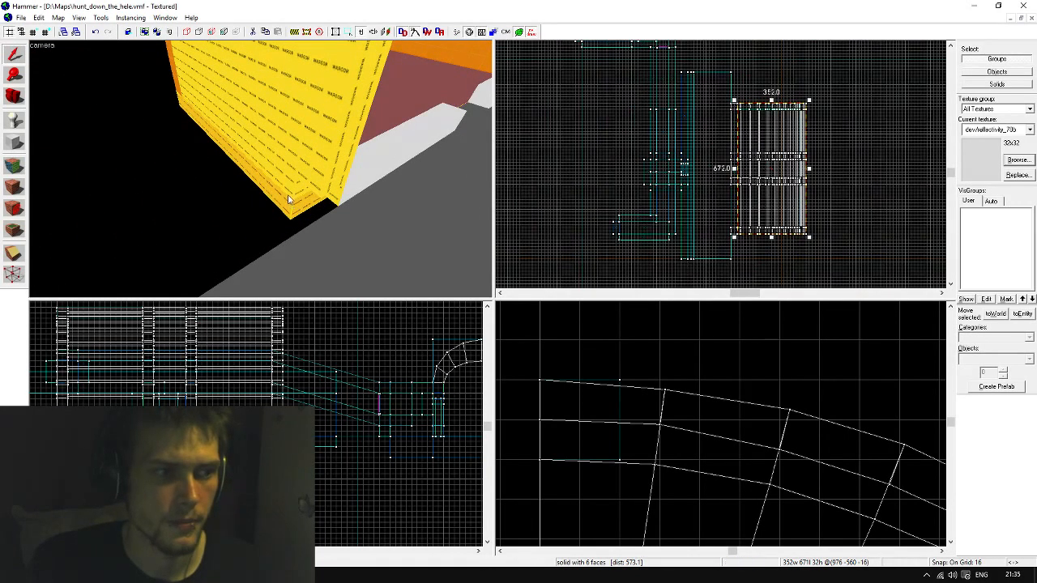
{"action": "left_click", "coordinate": [736, 105]}
{"action": "scroll", "coordinate": [738, 103], "scroll_direction": "up", "scroll_amount": 5}
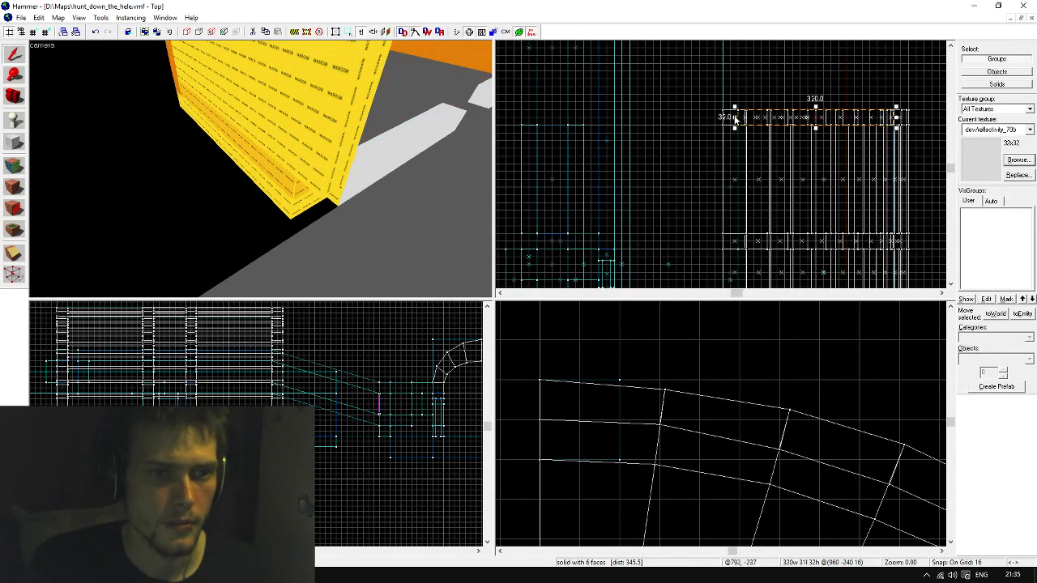
{"action": "left_click_drag", "start_coordinate": [731, 118], "coordinate": [719, 118]}
Apply the orange dev/dev_measuregeneric01 texture to the yellow nodraw front faces of both end walls, including their base pieces
{"action": "key", "text": "z"}
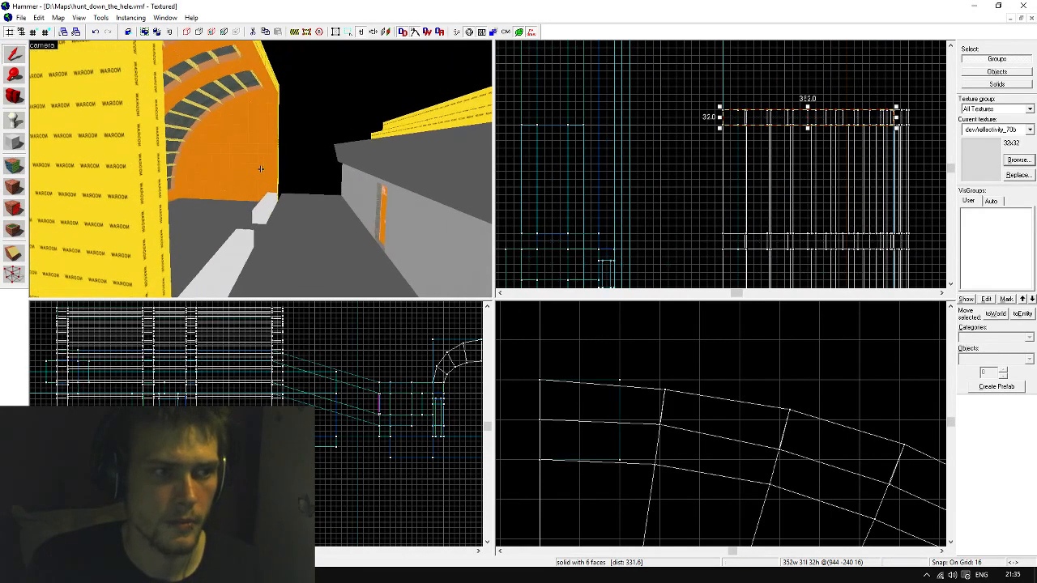
{"action": "key", "text": "w"}
{"action": "key", "text": "z"}
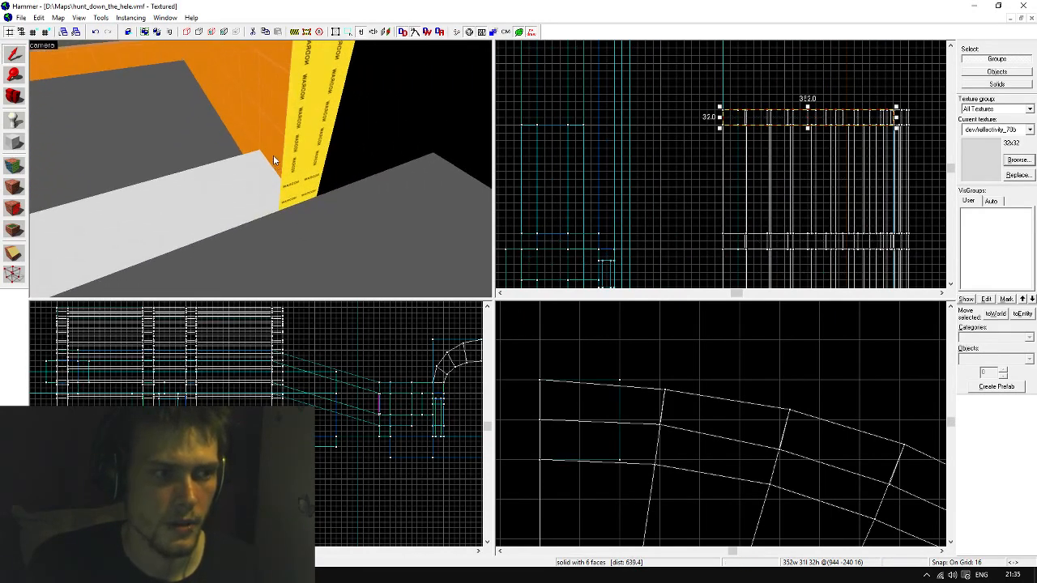
{"action": "key", "text": "shift+a"}
{"action": "left_click", "coordinate": [281, 132]}
{"action": "right_click", "coordinate": [303, 120]}
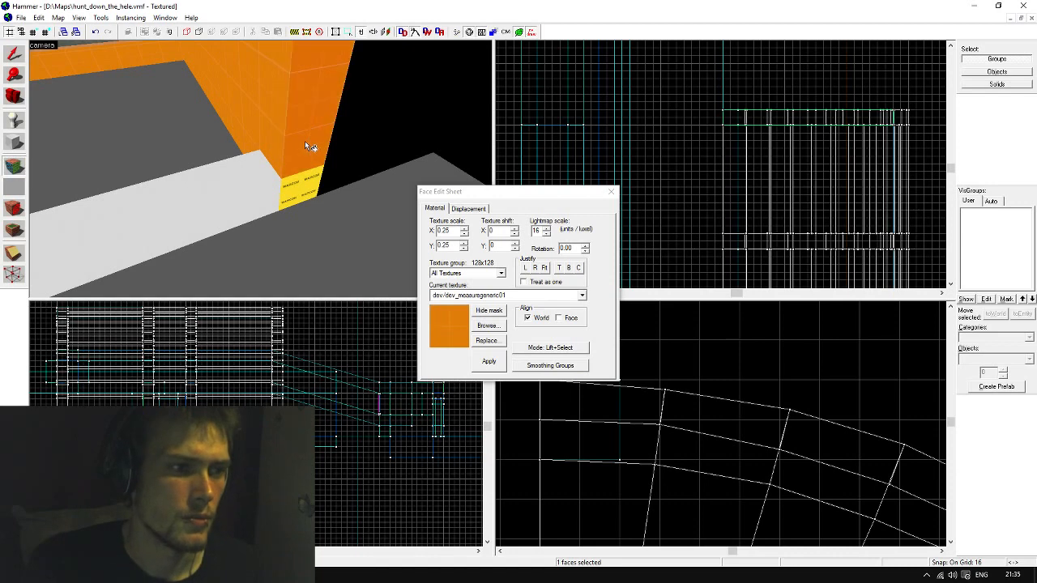
{"action": "key", "text": "z"}
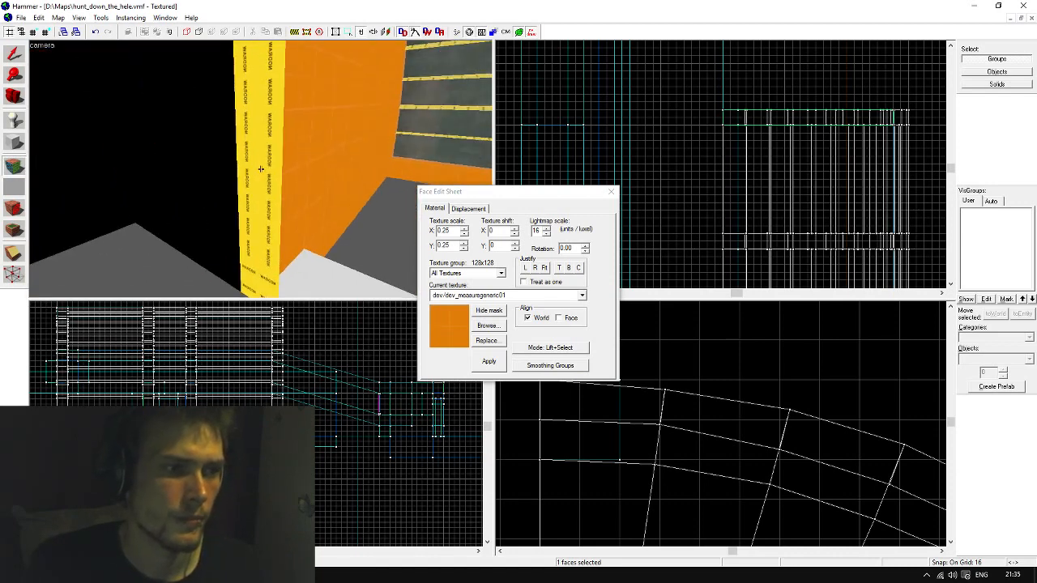
{"action": "key", "text": "z"}
{"action": "right_click", "coordinate": [268, 175]}
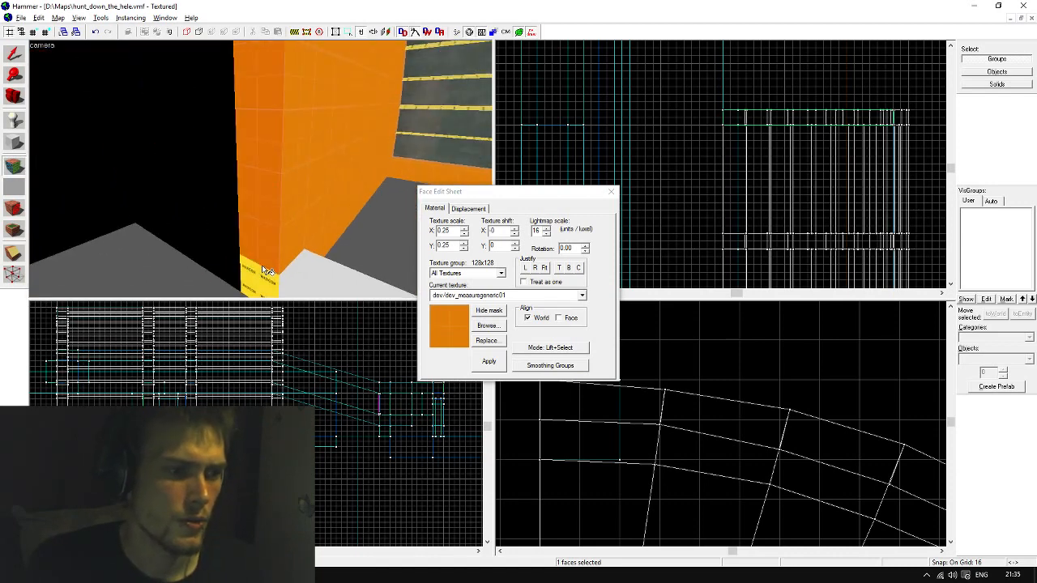
{"action": "left_click", "coordinate": [16, 53]}
{"action": "key", "text": "z"}
{"action": "key", "text": "d"}
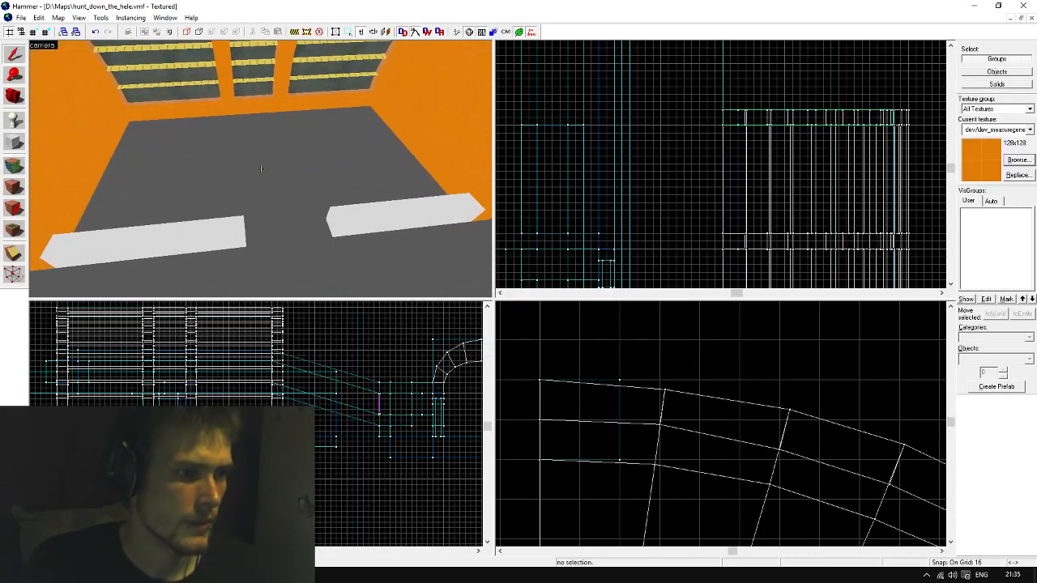
{"action": "key", "text": "z"}
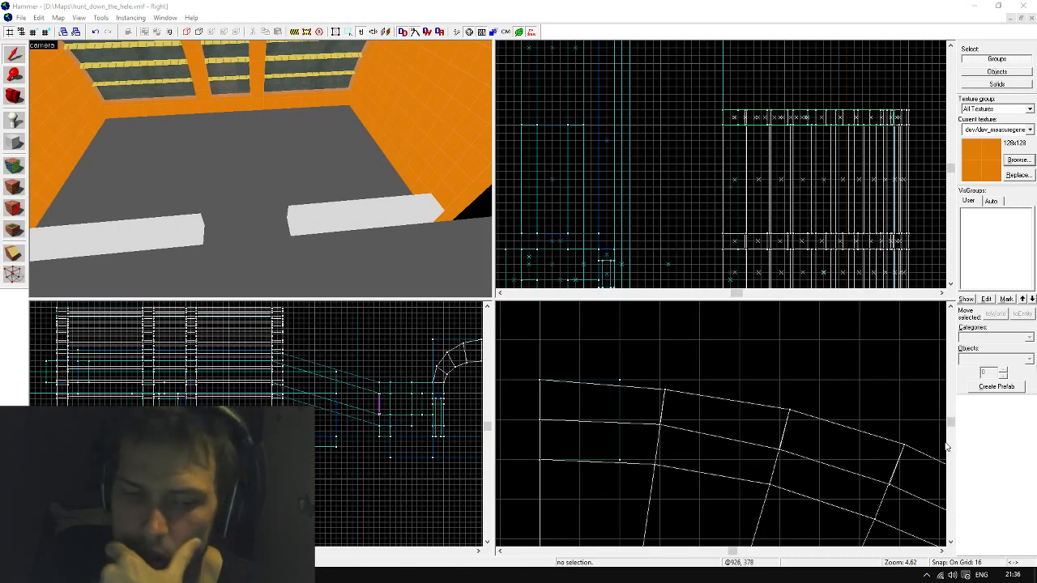
Switch to Steam, check the download activity, and close the Steam window from the library
{"action": "key", "text": "alt+Tab"}
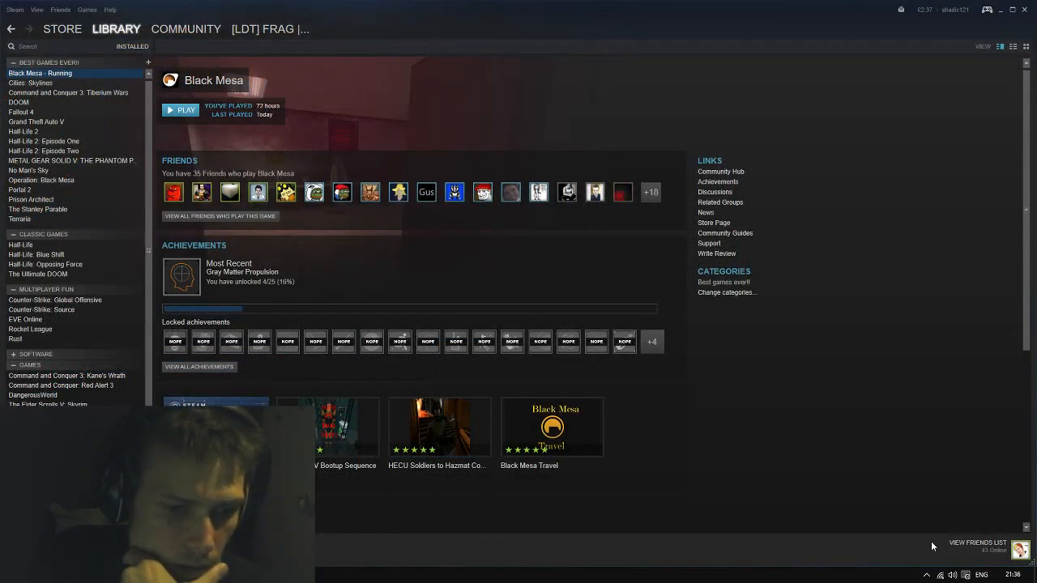
{"action": "mouse_move", "coordinate": [142, 29]}
{"action": "left_click", "coordinate": [129, 161]}
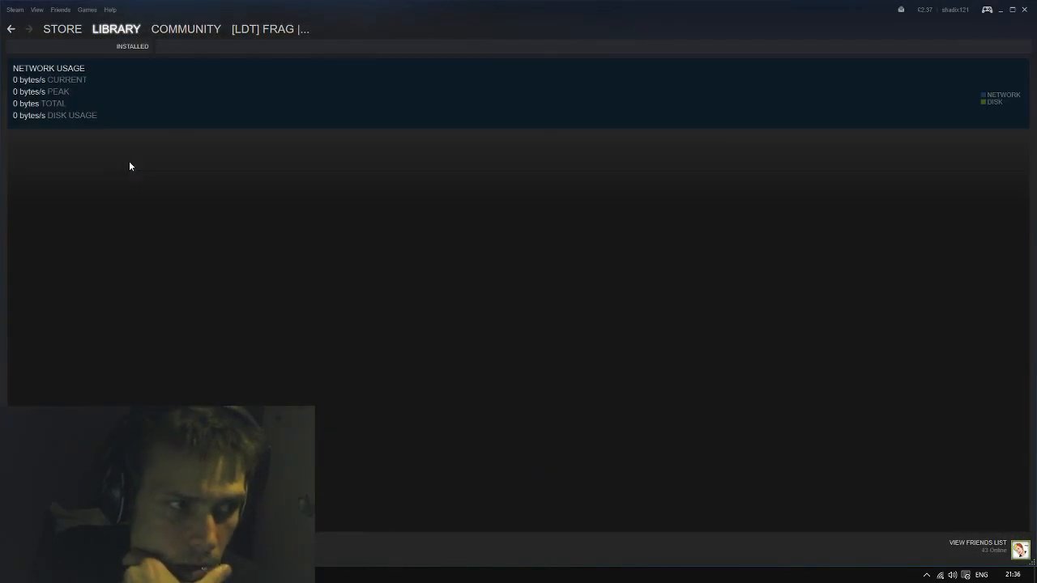
{"action": "left_click", "coordinate": [117, 122]}
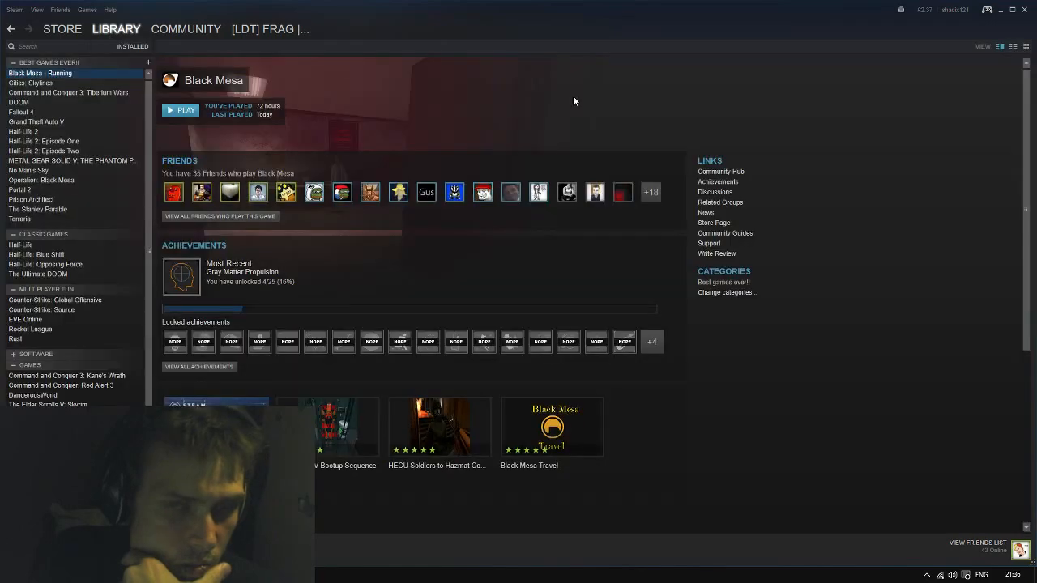
{"action": "left_click", "coordinate": [1026, 9]}
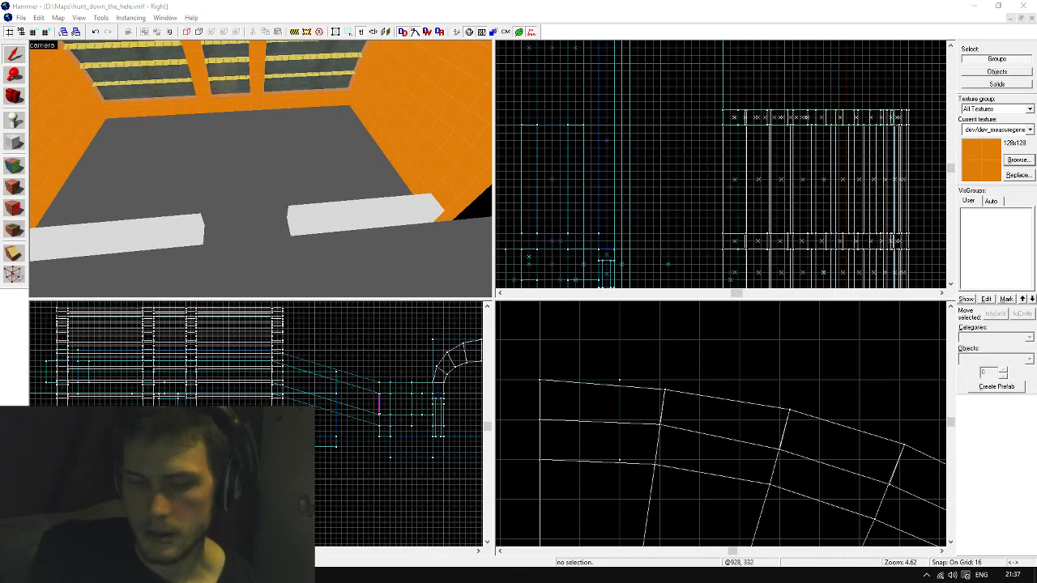
Choose the block primitive with the tools/toolsnodraw texture for a new brush in front of the arched hall
{"action": "key", "text": "z"}
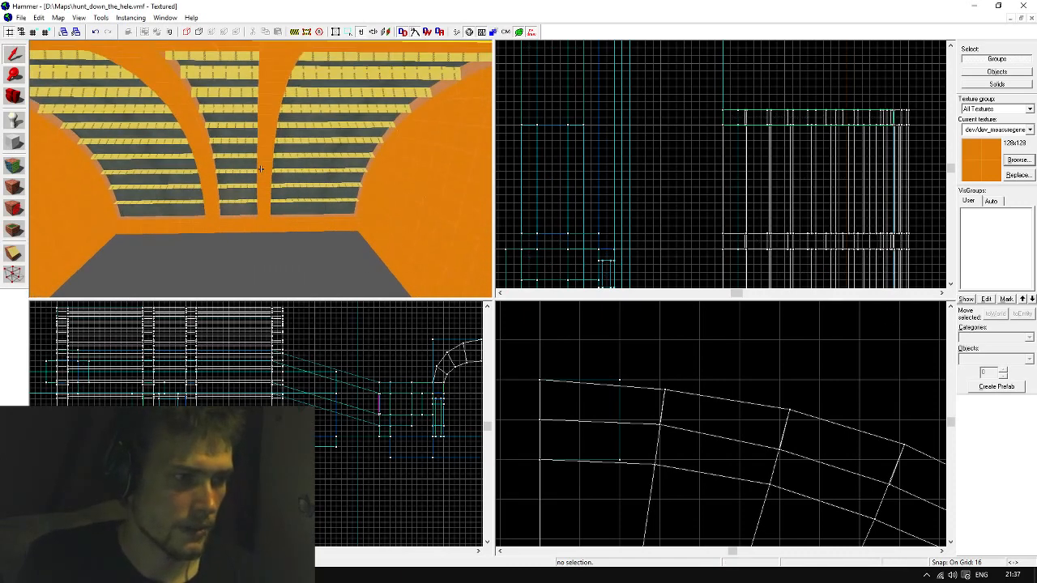
{"action": "key", "text": "s"}
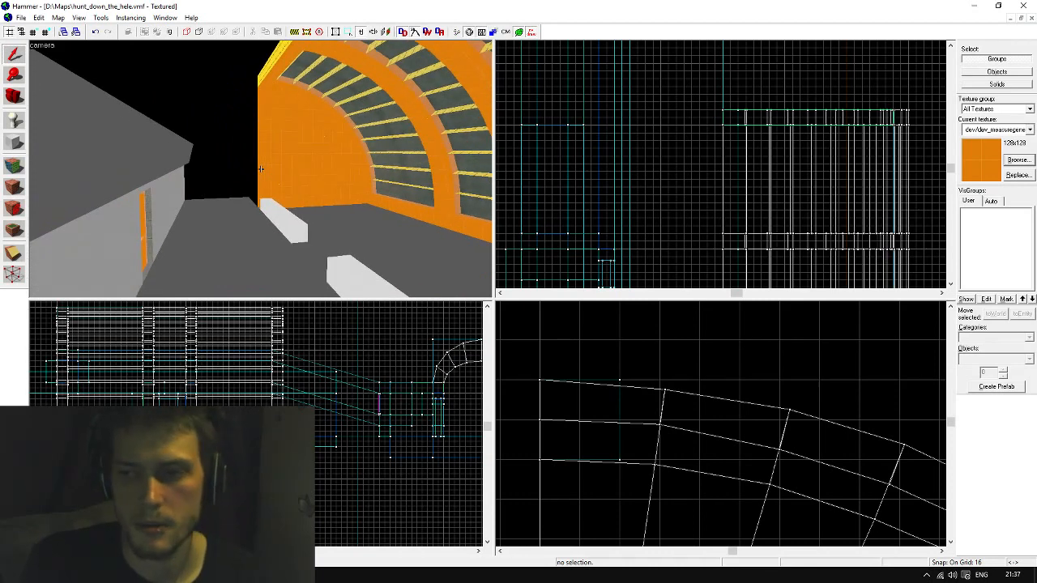
{"action": "key", "text": "w"}
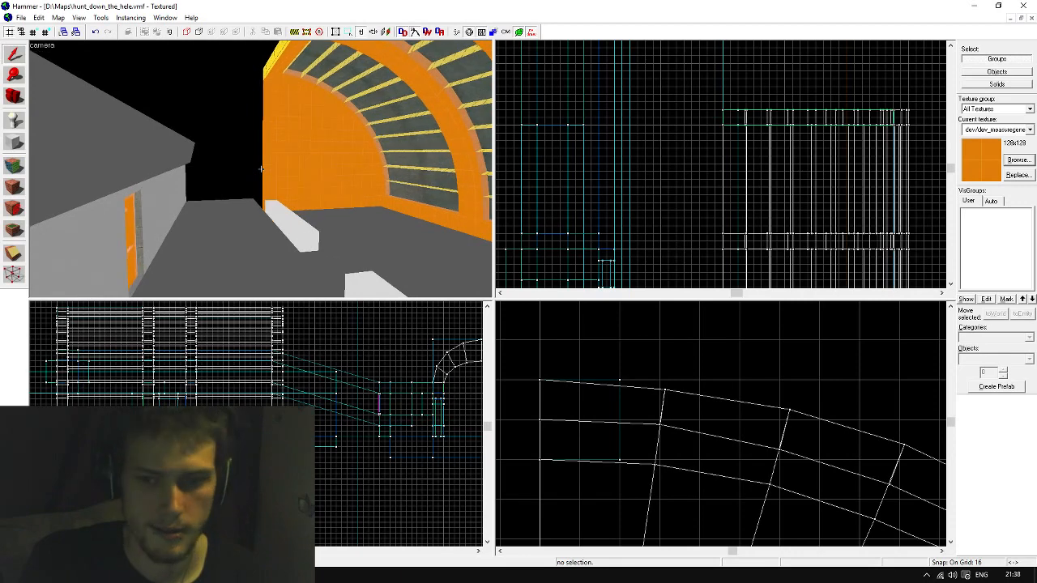
{"action": "key", "text": "s"}
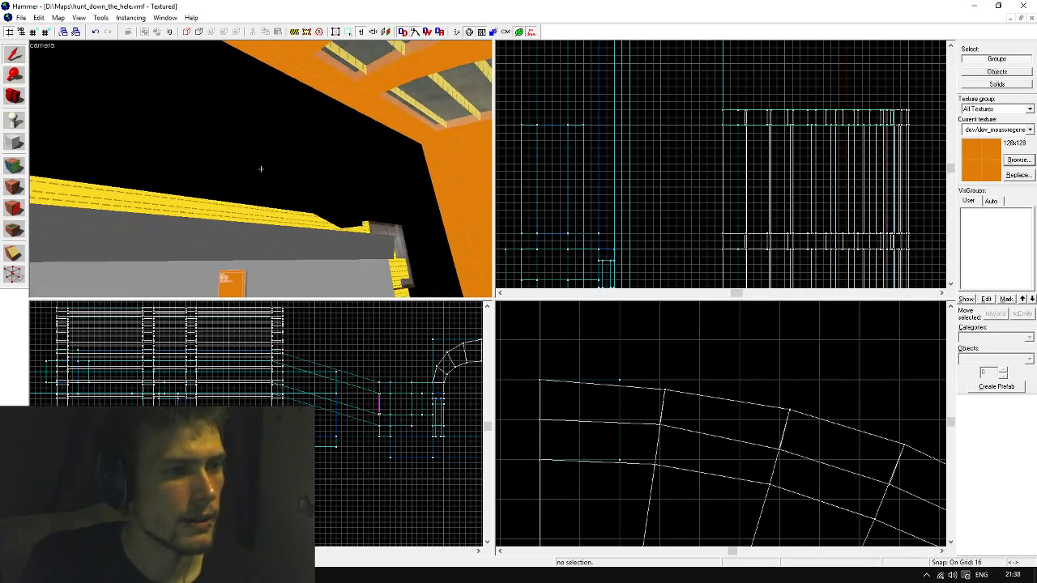
{"action": "key", "text": "z"}
{"action": "left_click", "coordinate": [15, 144]}
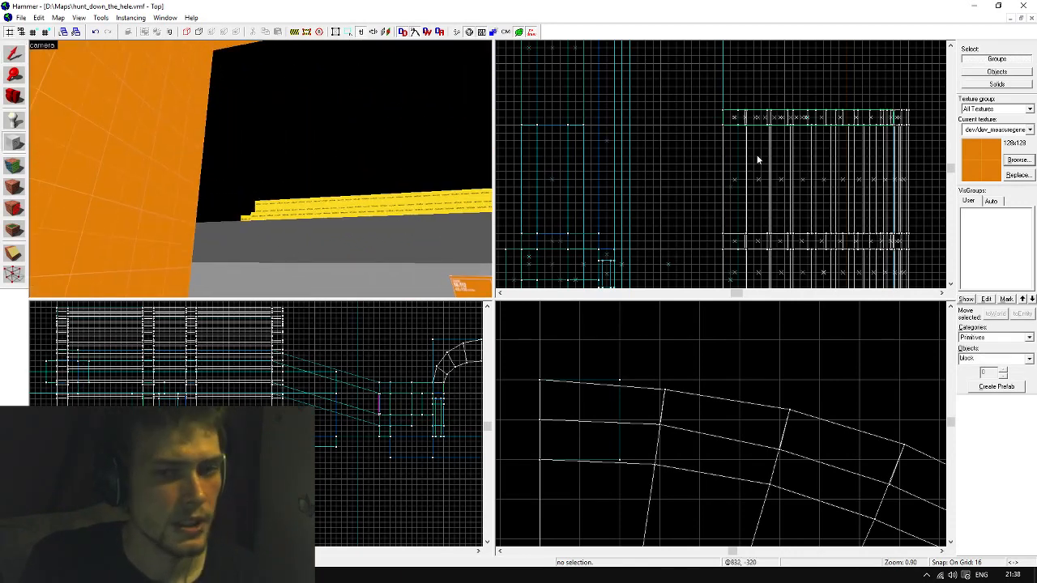
{"action": "left_click", "coordinate": [1001, 132]}
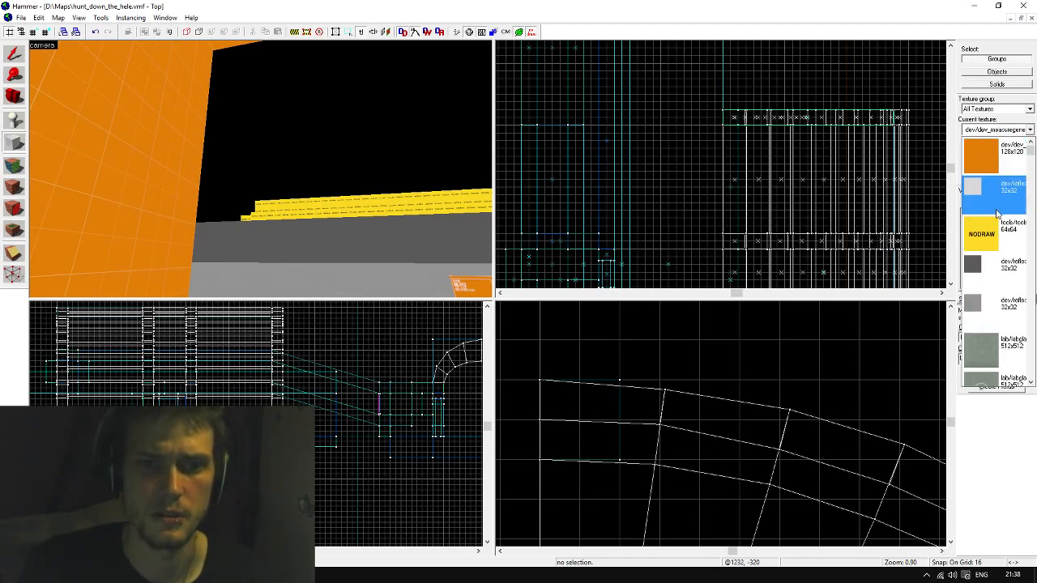
{"action": "left_click", "coordinate": [1002, 224]}
Create a nodraw block 32 units wide, 608 long and 128 high along the open front edge of the arched hall
{"action": "scroll", "coordinate": [748, 323], "scroll_direction": "down", "scroll_amount": 3}
{"action": "scroll", "coordinate": [718, 359], "scroll_direction": "up", "scroll_amount": 6}
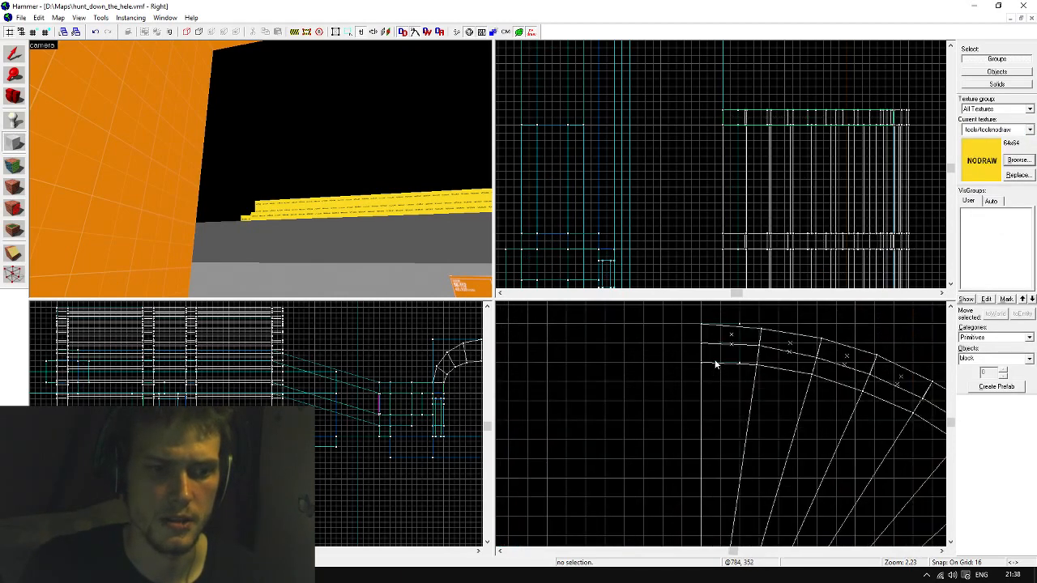
{"action": "scroll", "coordinate": [715, 364], "scroll_direction": "down", "scroll_amount": 5}
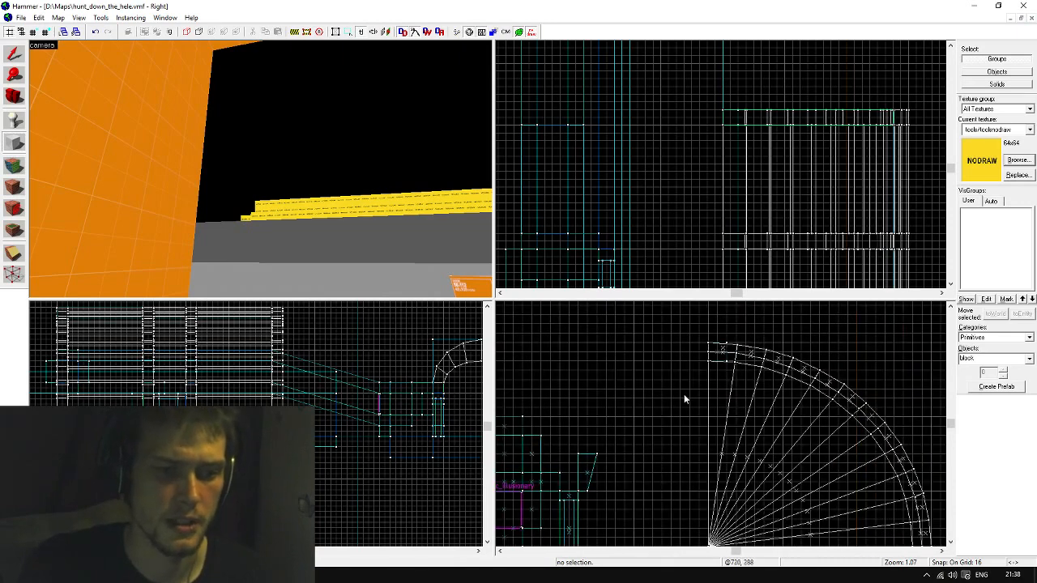
{"action": "scroll", "coordinate": [689, 394], "scroll_direction": "up", "scroll_amount": 3}
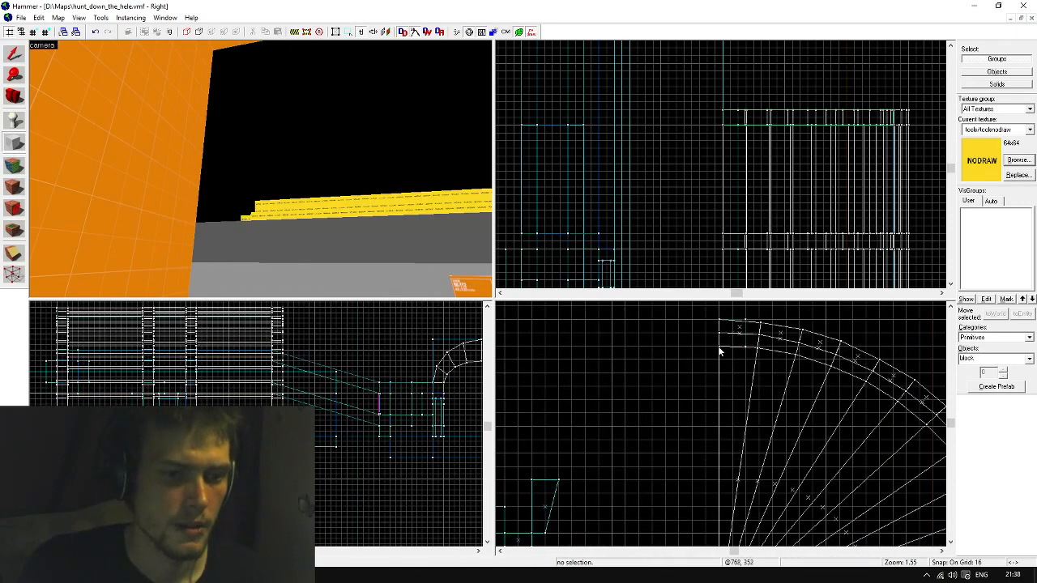
{"action": "left_click_drag", "start_coordinate": [720, 352], "coordinate": [692, 471]}
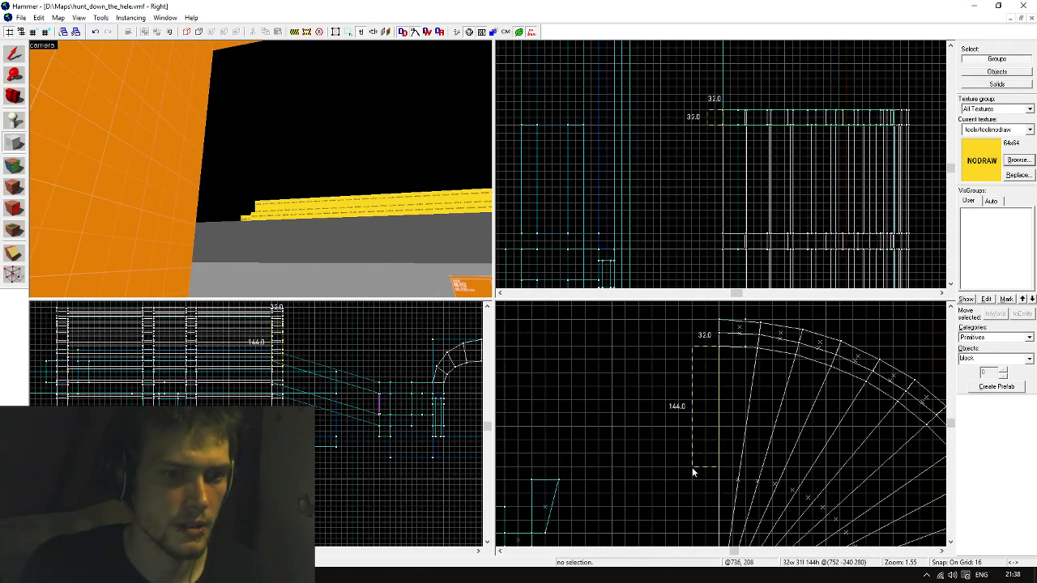
{"action": "left_click_drag", "start_coordinate": [720, 118], "coordinate": [720, 133]}
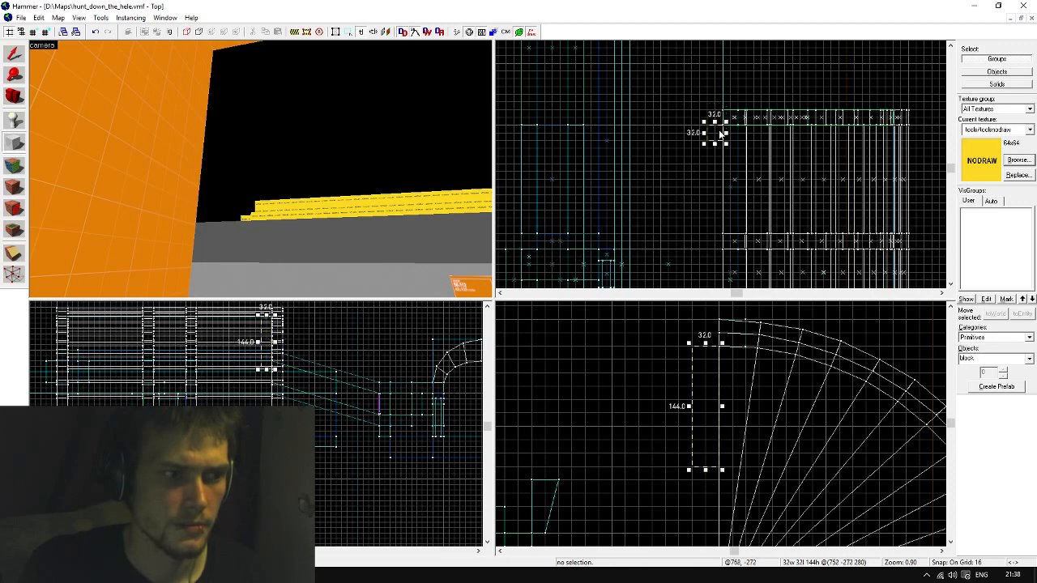
{"action": "scroll", "coordinate": [721, 134], "scroll_direction": "down", "scroll_amount": 3}
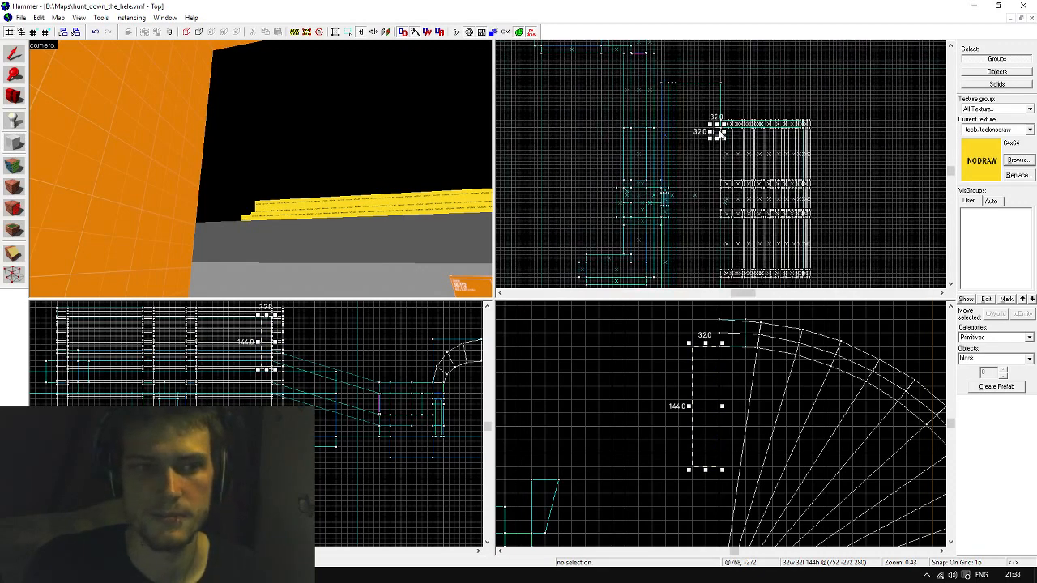
{"action": "left_click_drag", "start_coordinate": [718, 94], "coordinate": [727, 257]}
{"action": "scroll", "coordinate": [686, 370], "scroll_direction": "down", "scroll_amount": 3}
{"action": "scroll", "coordinate": [702, 441], "scroll_direction": "up", "scroll_amount": 3}
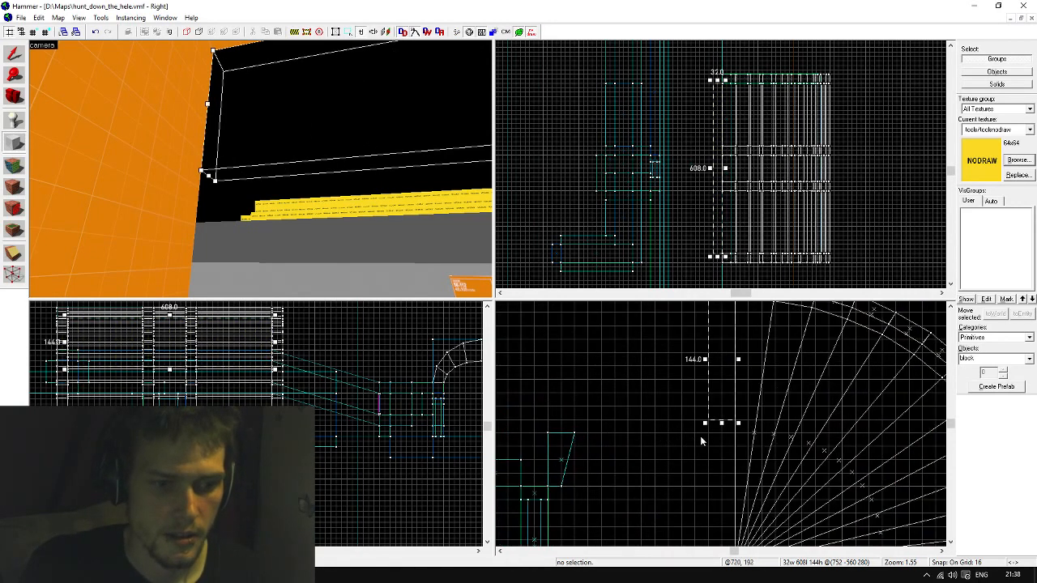
{"action": "left_click_drag", "start_coordinate": [726, 427], "coordinate": [726, 415]}
{"action": "key", "text": "Return"}
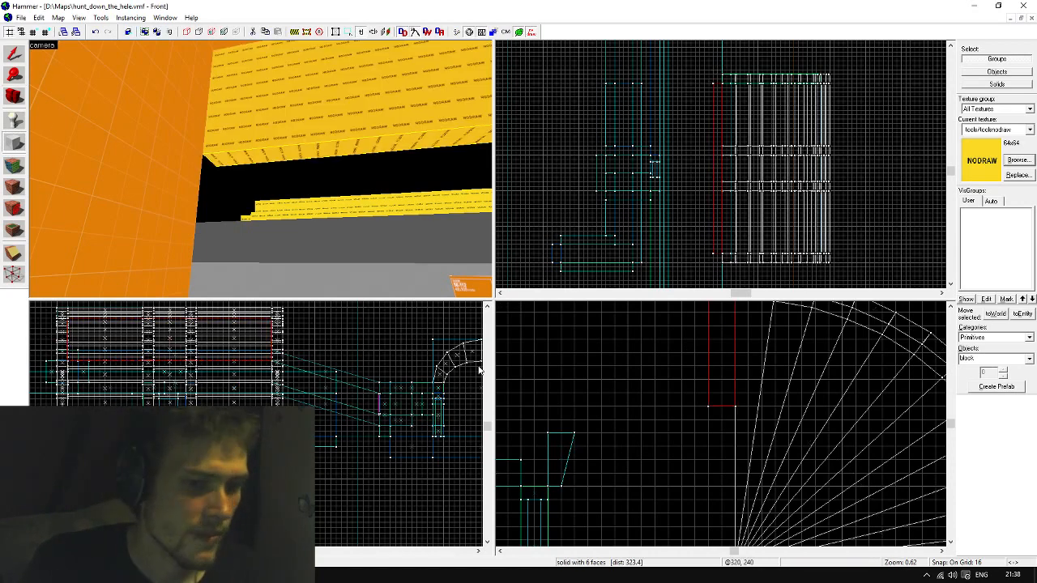
Create two 32-unit-high nodraw blocks in line beneath the tall block, one 160 units wide and one 32 units wide
{"action": "left_click_drag", "start_coordinate": [710, 407], "coordinate": [572, 404]}
{"action": "key", "text": "Return"}
{"action": "key", "text": "Return"}
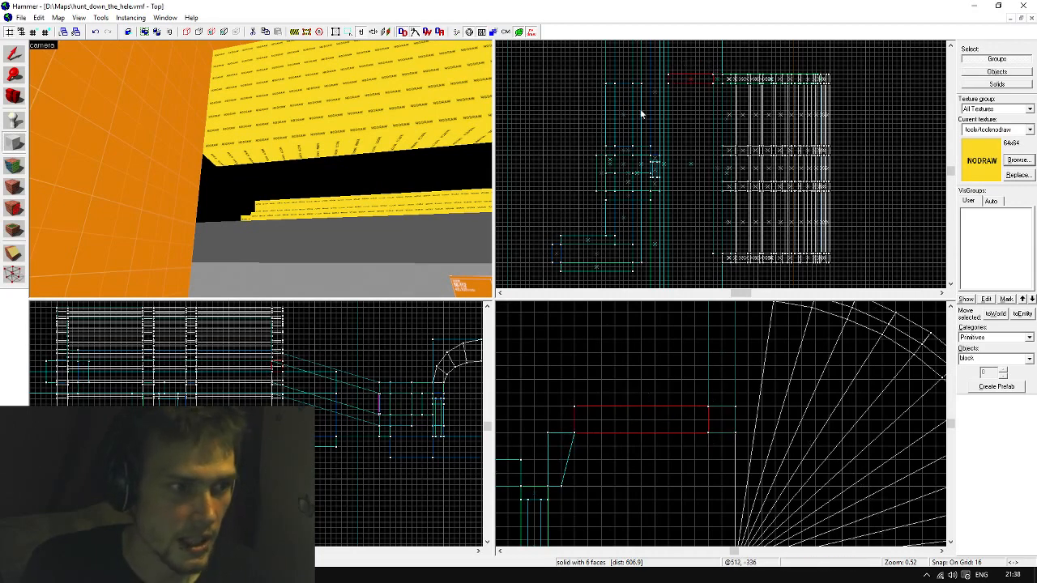
Select both small nodraw blocks and stretch them together along the hall front to 640 units long
{"action": "key", "text": "z"}
{"action": "key", "text": "w"}
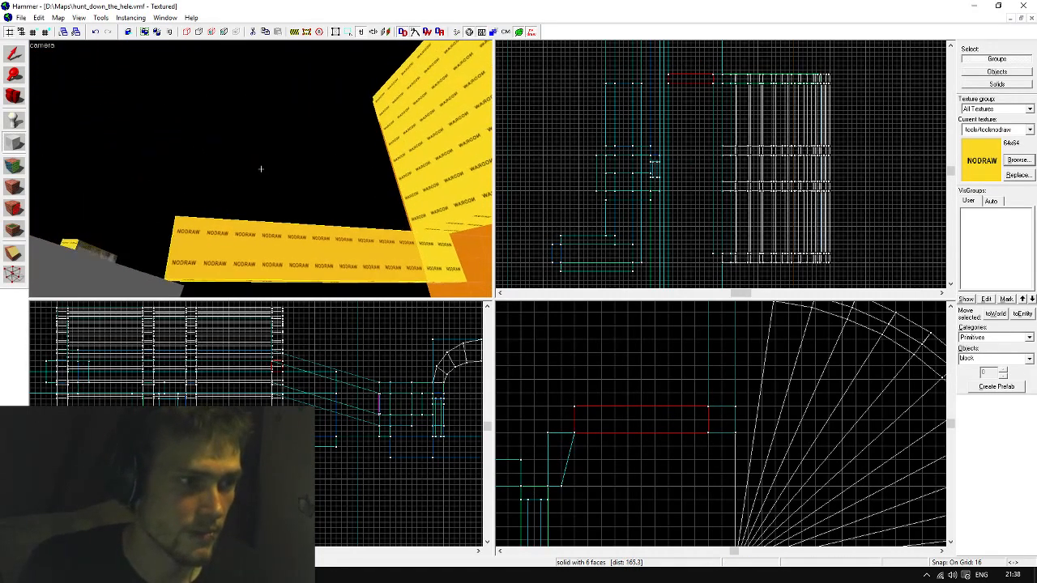
{"action": "key", "text": "s"}
{"action": "key", "text": "z"}
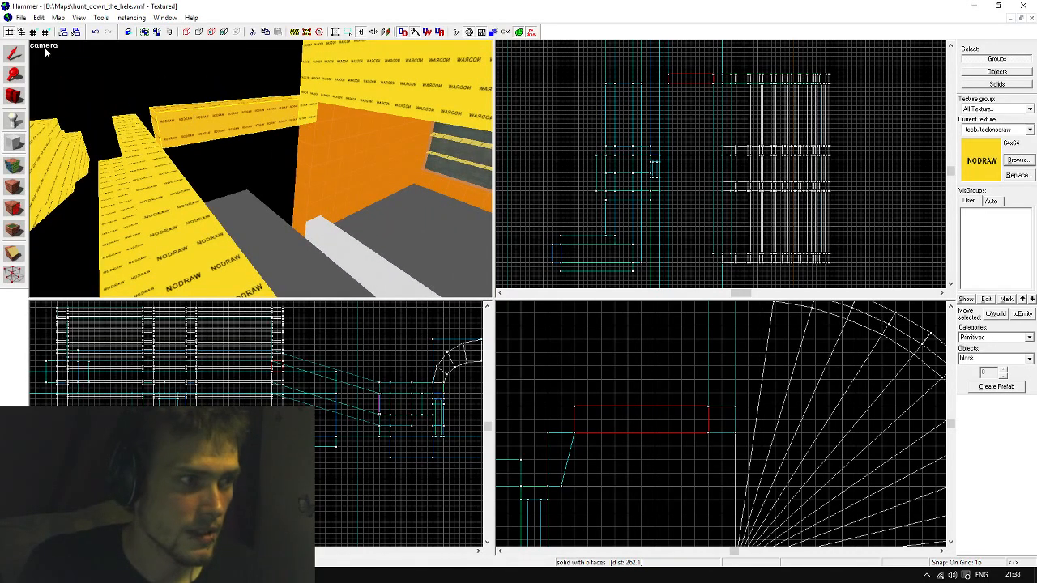
{"action": "key", "text": "shift+s"}
{"action": "left_click", "coordinate": [319, 112], "text": "ctrl"}
{"action": "left_click", "coordinate": [319, 114], "text": "ctrl"}
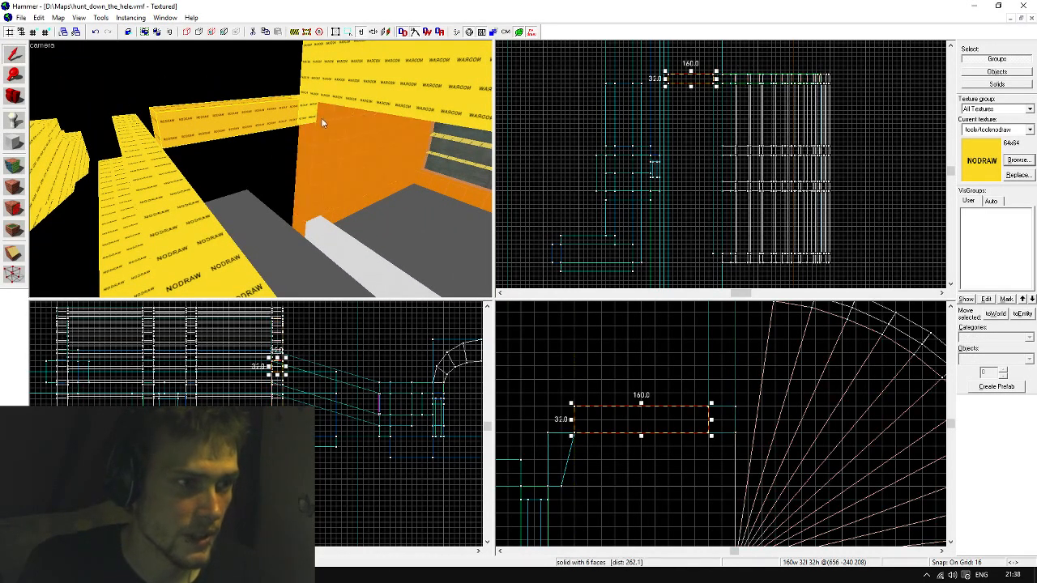
{"action": "left_click", "coordinate": [314, 117], "text": "ctrl"}
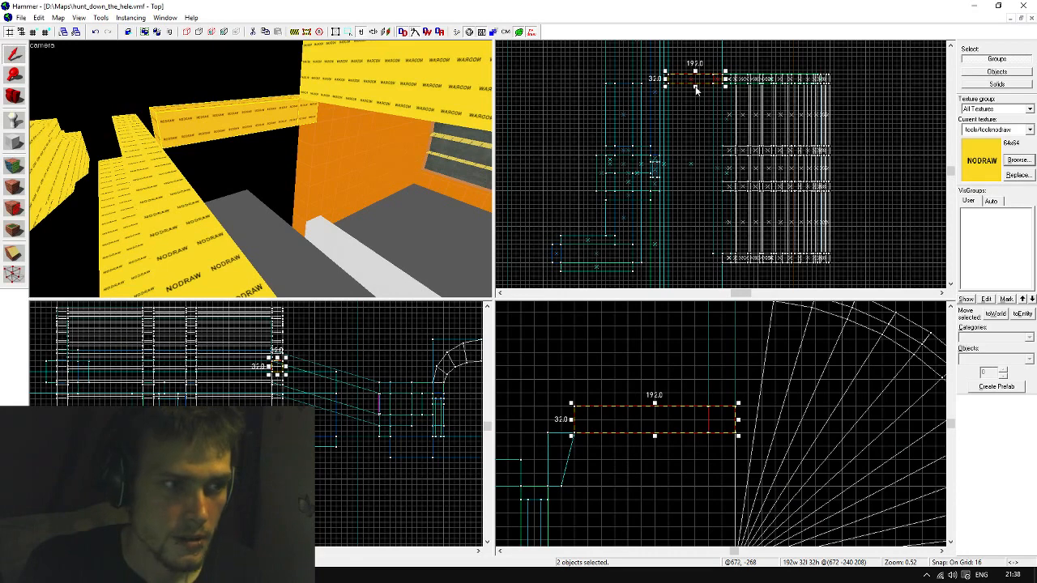
{"action": "left_click_drag", "start_coordinate": [695, 90], "coordinate": [715, 258]}
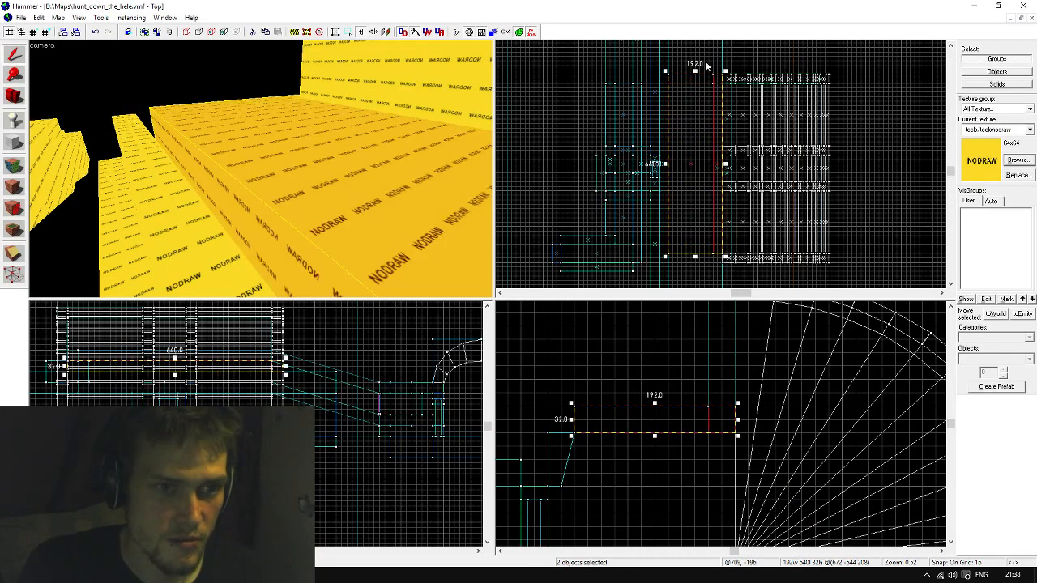
Shorten the two selected blocks to 608 units so their ends line up with the tall block above
{"action": "key", "text": "z"}
{"action": "key", "text": "w"}
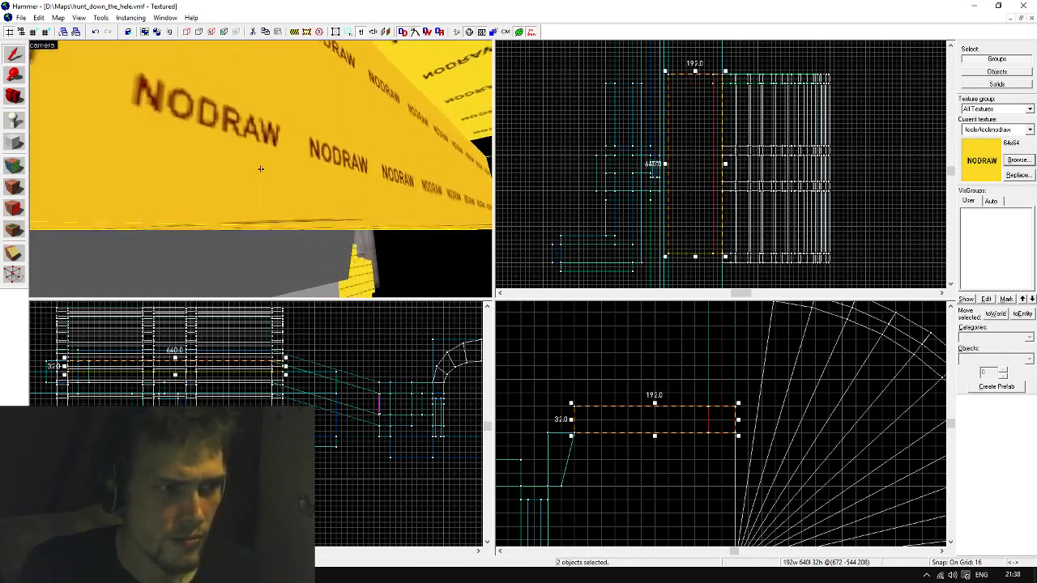
{"action": "key", "text": "z"}
{"action": "scroll", "coordinate": [640, 77], "scroll_direction": "up", "scroll_amount": 5}
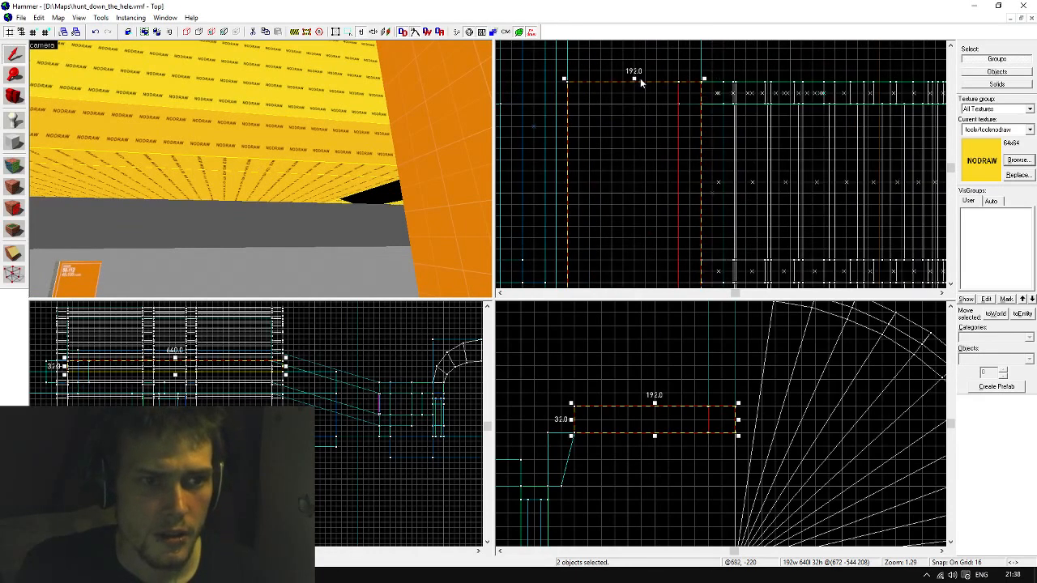
{"action": "mouse_move", "coordinate": [633, 81]}
{"action": "left_mouse_down"}
{"action": "mouse_move", "coordinate": [637, 92]}
{"action": "mouse_move", "coordinate": [647, 89]}
{"action": "left_mouse_up"}
{"action": "key", "text": "Escape"}
{"action": "left_click", "coordinate": [315, 93]}
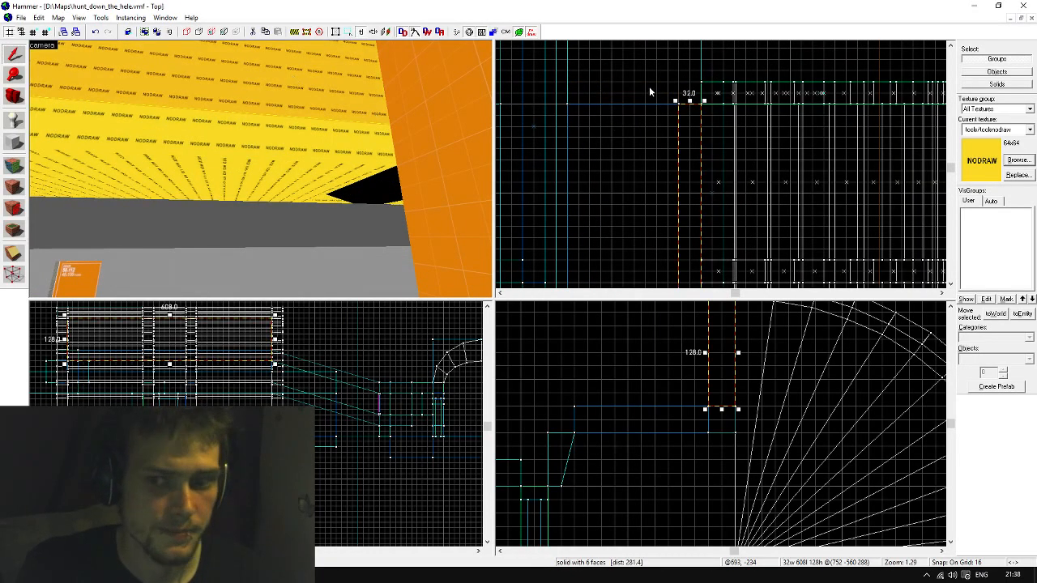
{"action": "key", "text": "Escape"}
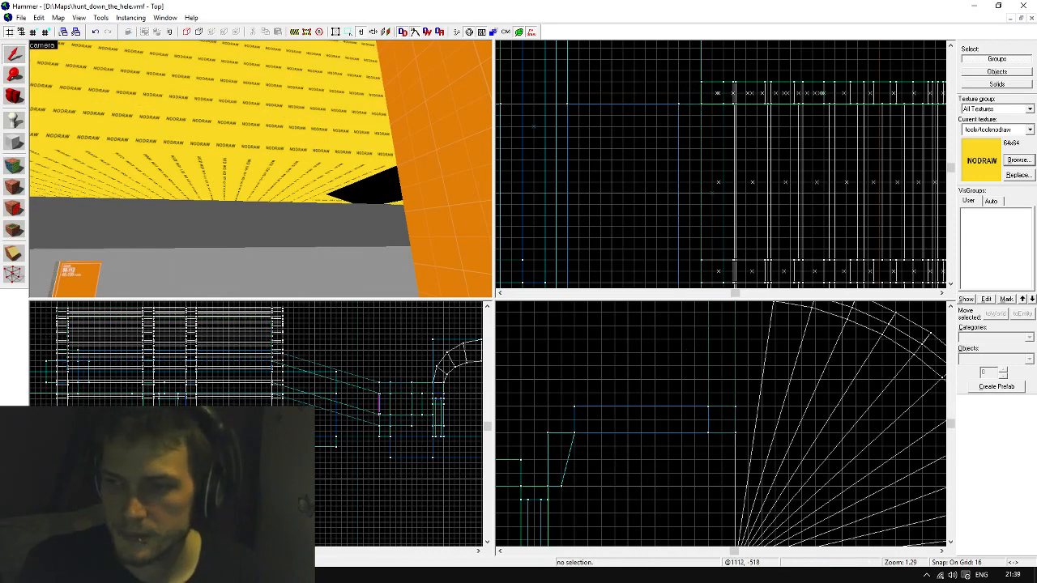
Apply the dev/reflectivity_10b texture to the hall-facing faces of the tall nodraw block and the narrow block beneath it
{"action": "key", "text": "z"}
{"action": "key", "text": "w"}
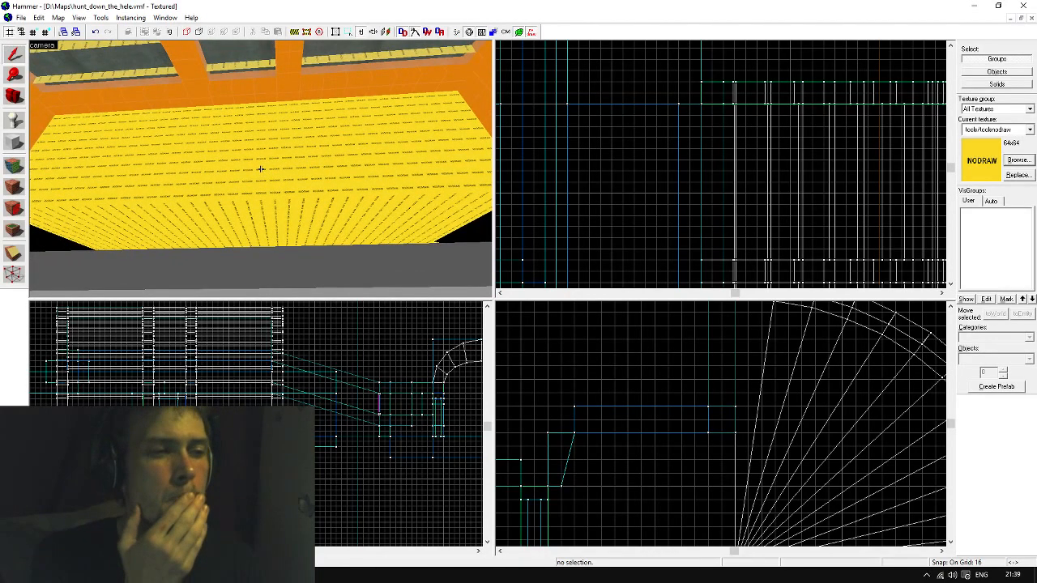
{"action": "key", "text": "shift+a"}
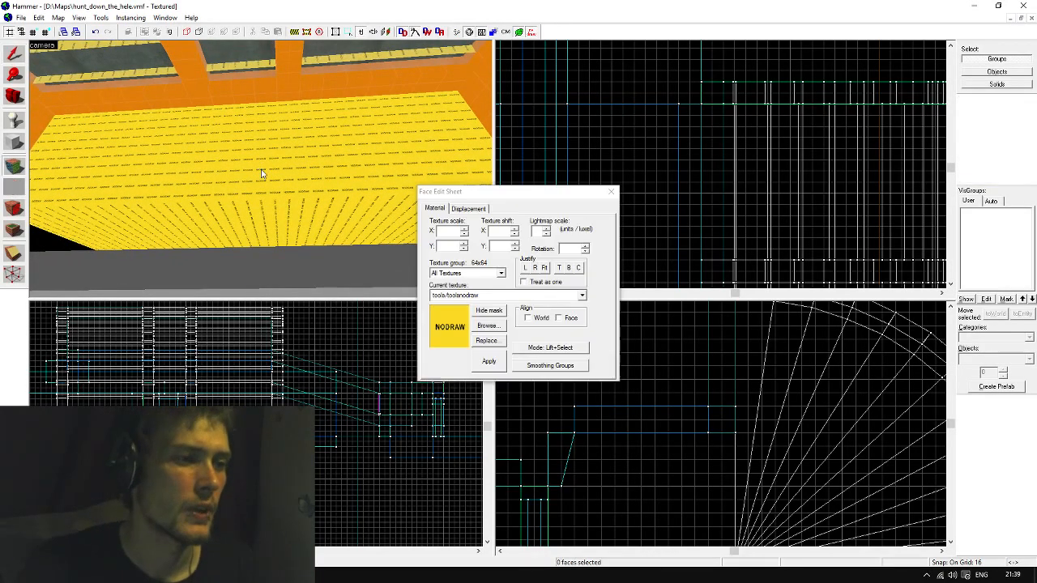
{"action": "left_click", "coordinate": [292, 157]}
{"action": "left_click", "coordinate": [486, 327]}
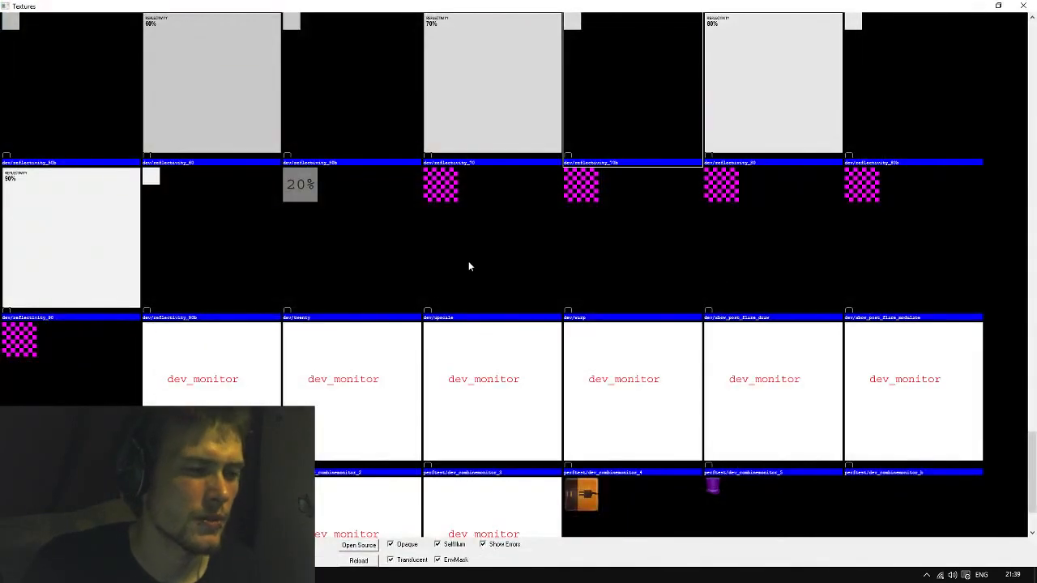
{"action": "scroll", "coordinate": [468, 261], "scroll_direction": "down", "scroll_amount": 5}
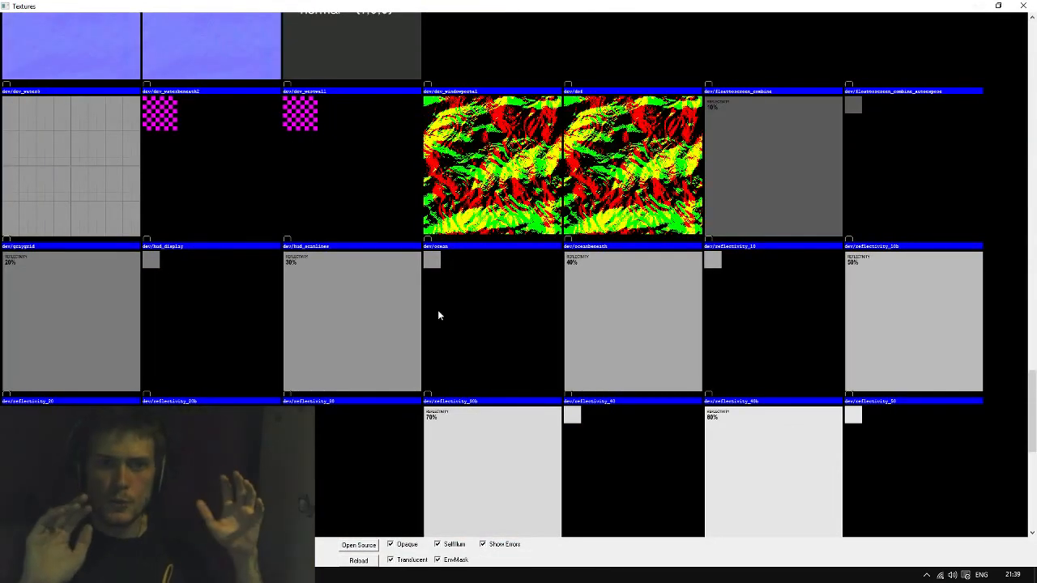
{"action": "double_click", "coordinate": [909, 142]}
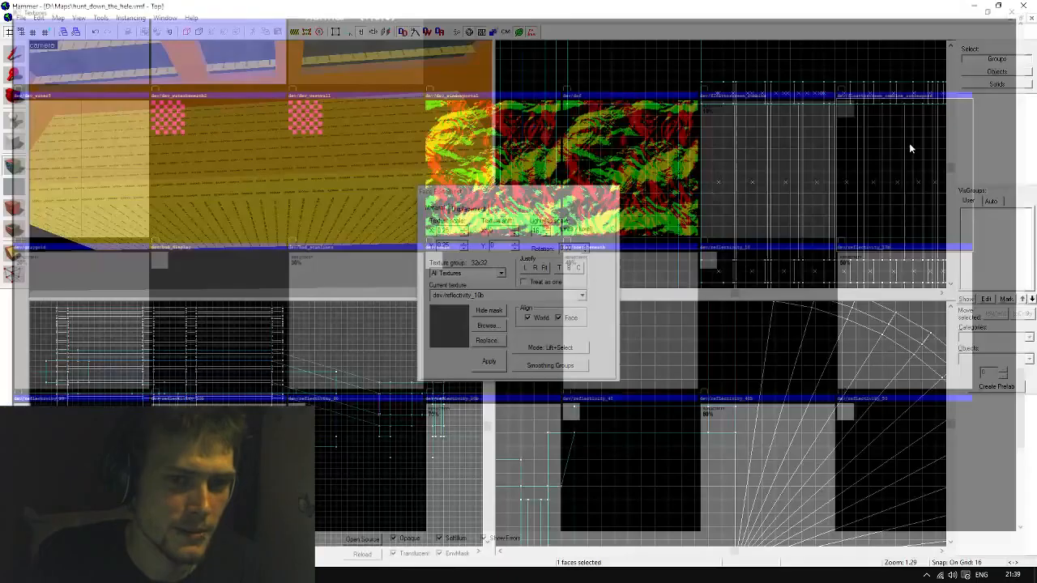
{"action": "key", "text": "w"}
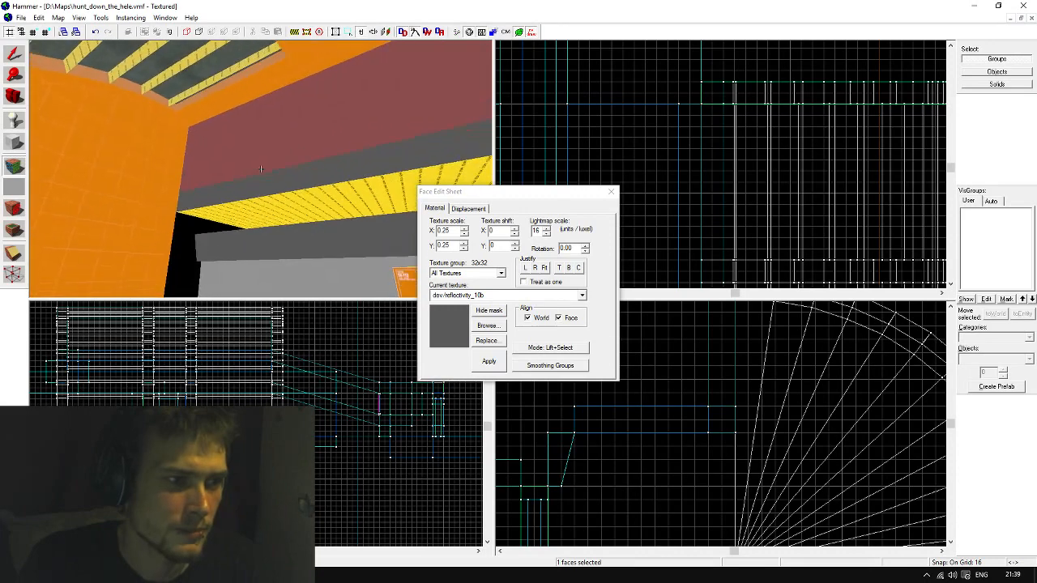
{"action": "key", "text": "shift+s"}
{"action": "key", "text": "d"}
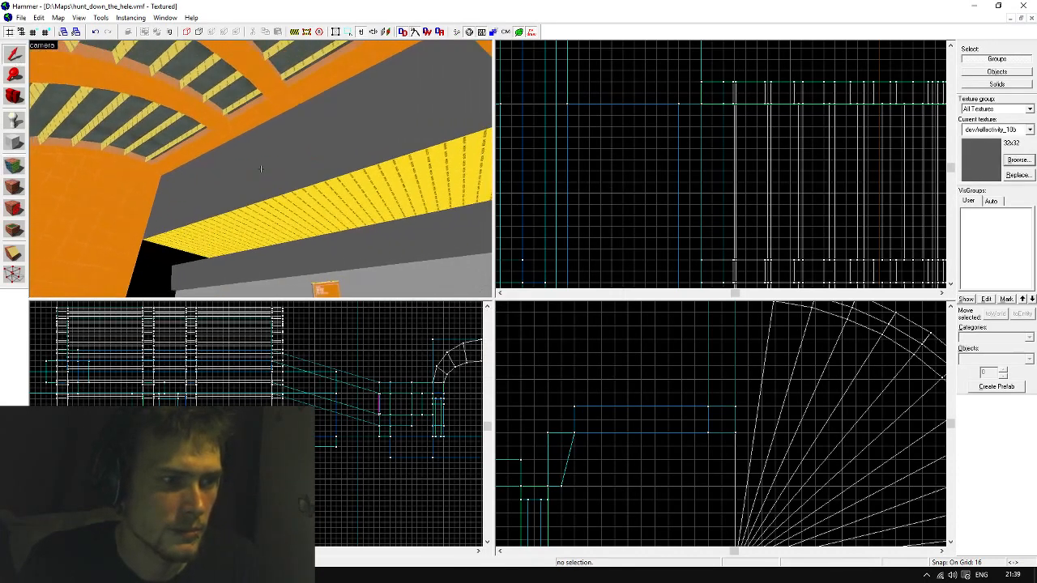
Move the 32-unit-wide block down 32 units and extend the tall block's lower edge down to meet it
{"action": "key", "text": "d"}
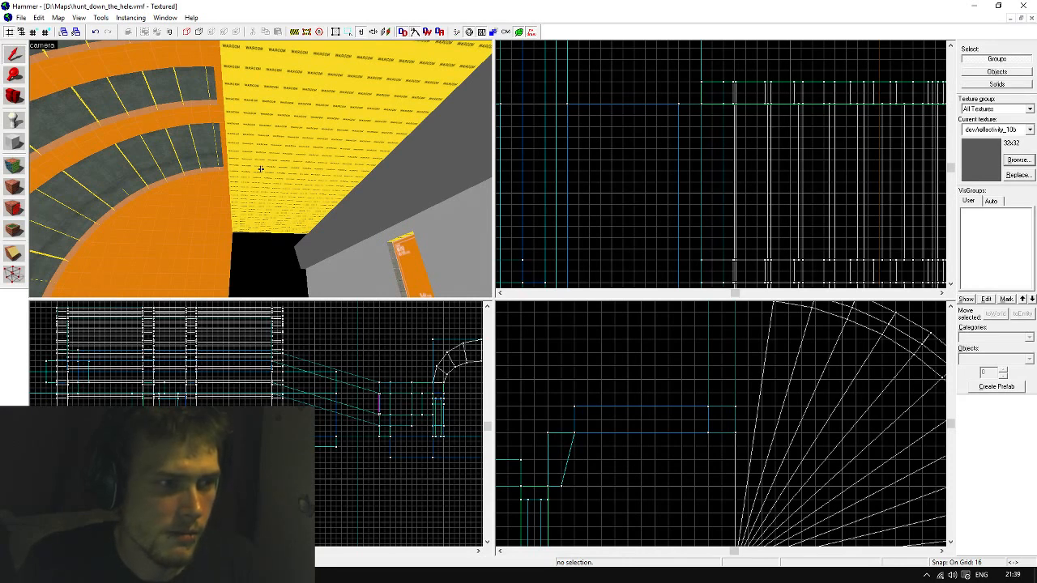
{"action": "key", "text": "a"}
{"action": "key", "text": "z"}
{"action": "left_click", "coordinate": [17, 62]}
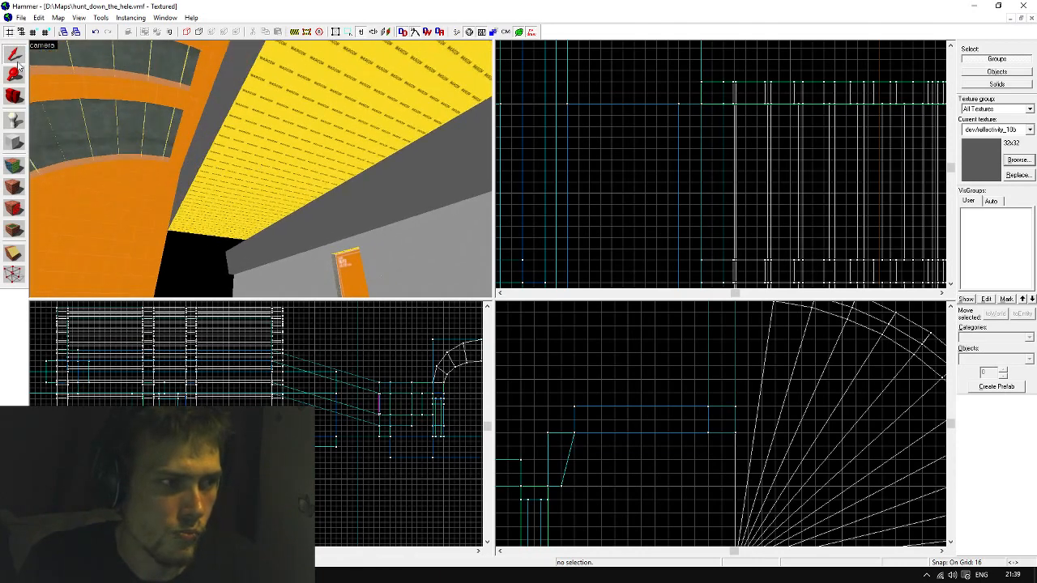
{"action": "left_click", "coordinate": [284, 142]}
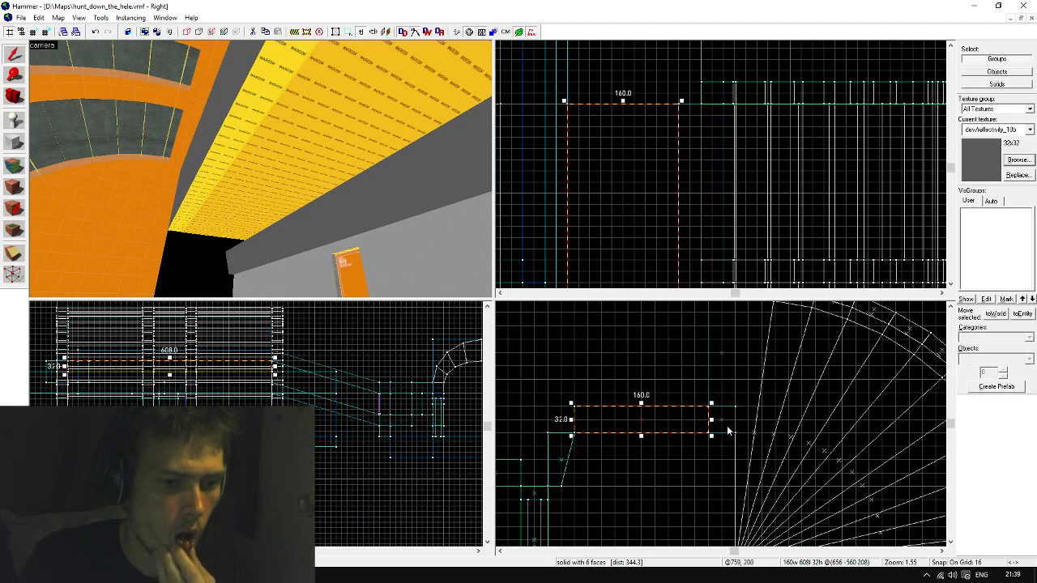
{"action": "left_click", "coordinate": [725, 424]}
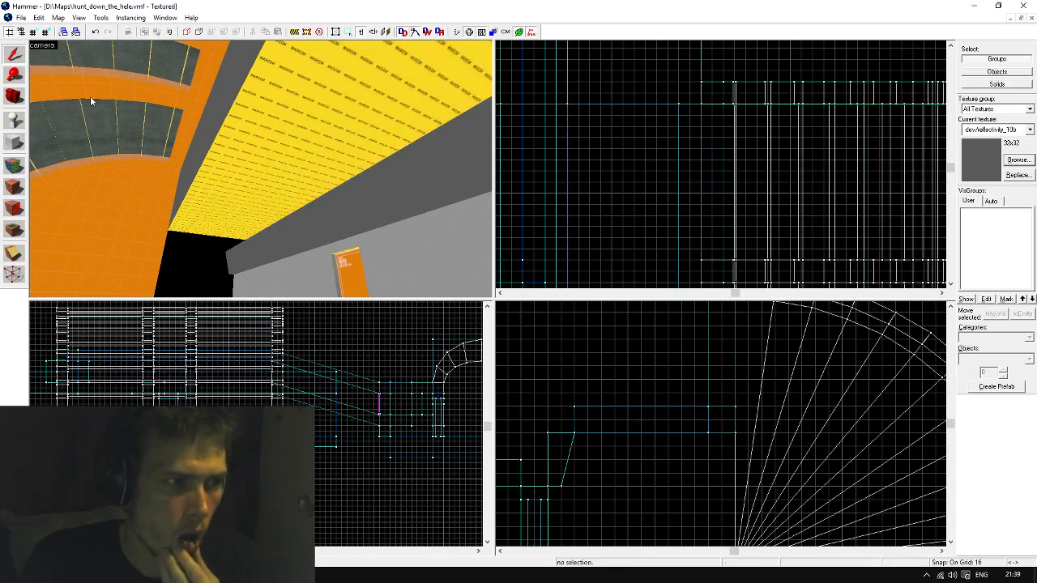
{"action": "left_click", "coordinate": [234, 136]}
{"action": "left_click_drag", "start_coordinate": [725, 448], "coordinate": [726, 448]}
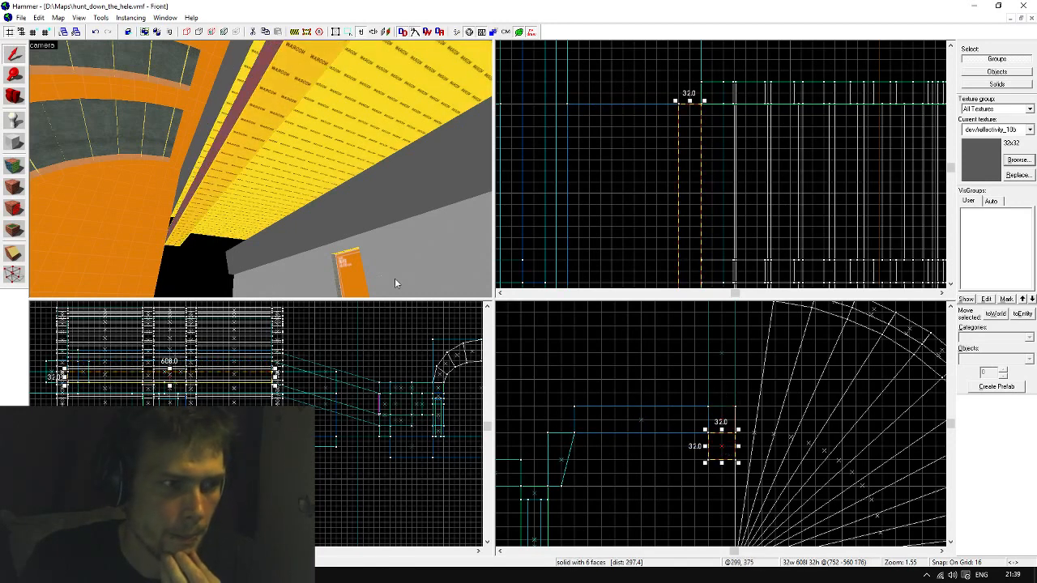
{"action": "left_click", "coordinate": [206, 132]}
{"action": "left_click_drag", "start_coordinate": [722, 409], "coordinate": [729, 436]}
Use the Vertex tool to move the narrow block's lower outer edge 16 units toward the hall, giving it a sloped side
{"action": "left_click", "coordinate": [216, 158]}
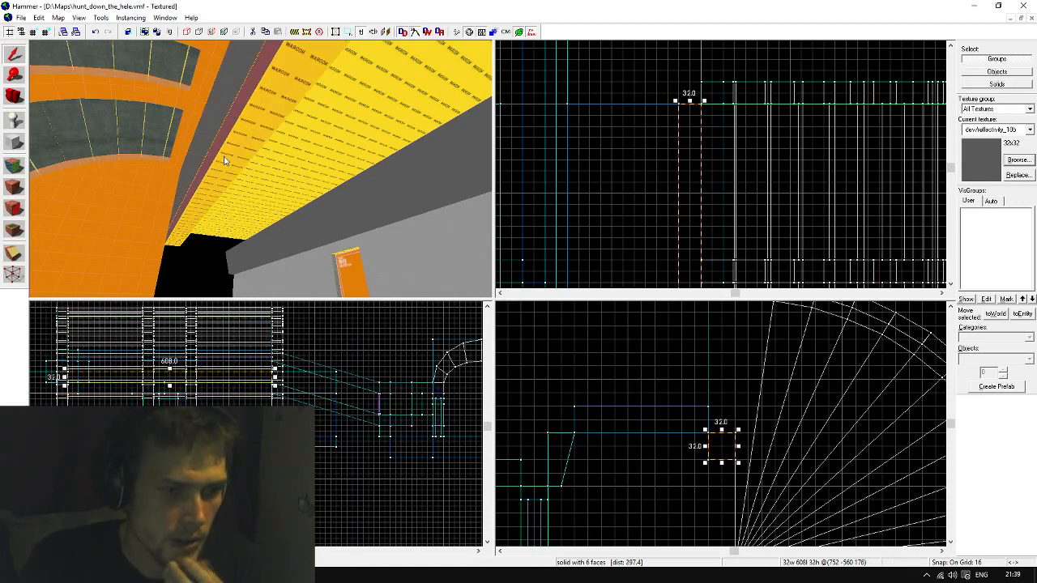
{"action": "left_click", "coordinate": [13, 274]}
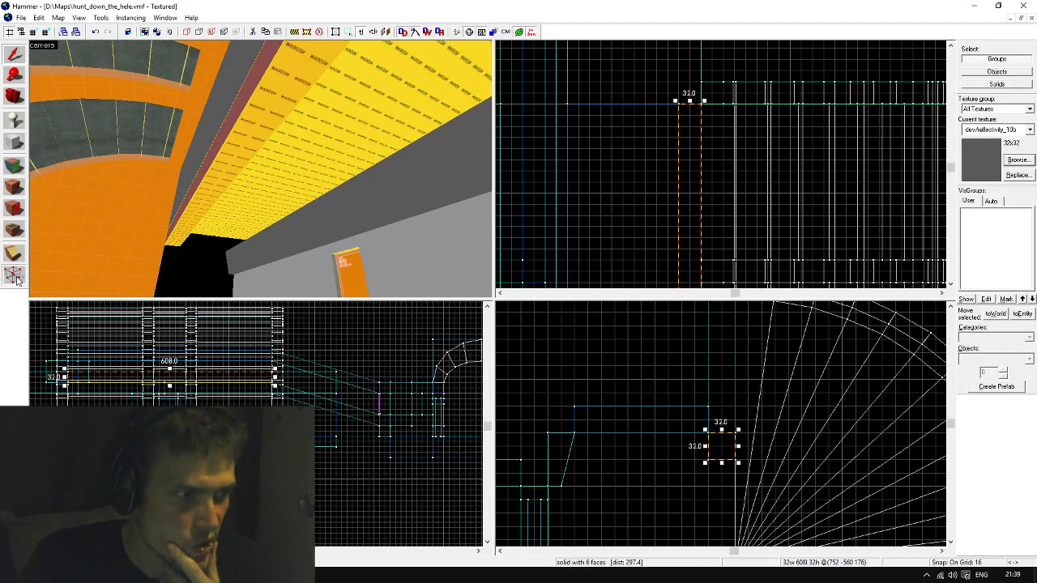
{"action": "key", "text": "shift+s"}
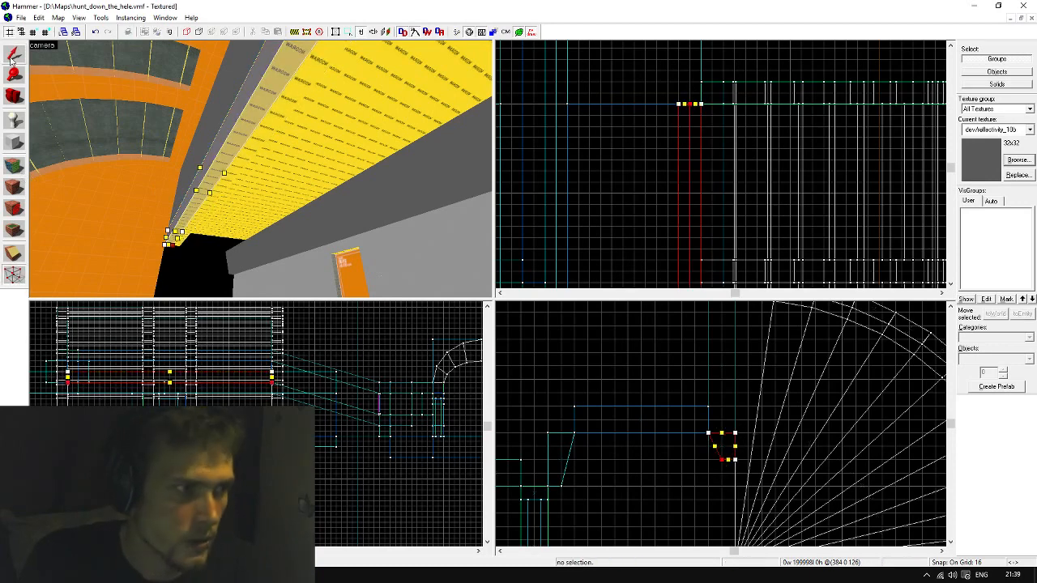
{"action": "key", "text": "Escape"}
Apply the grey texture of the opposite sloped face to the corridor's nodraw ceiling and the narrow block's sloped side and underside
{"action": "key", "text": "z"}
{"action": "key", "text": "d"}
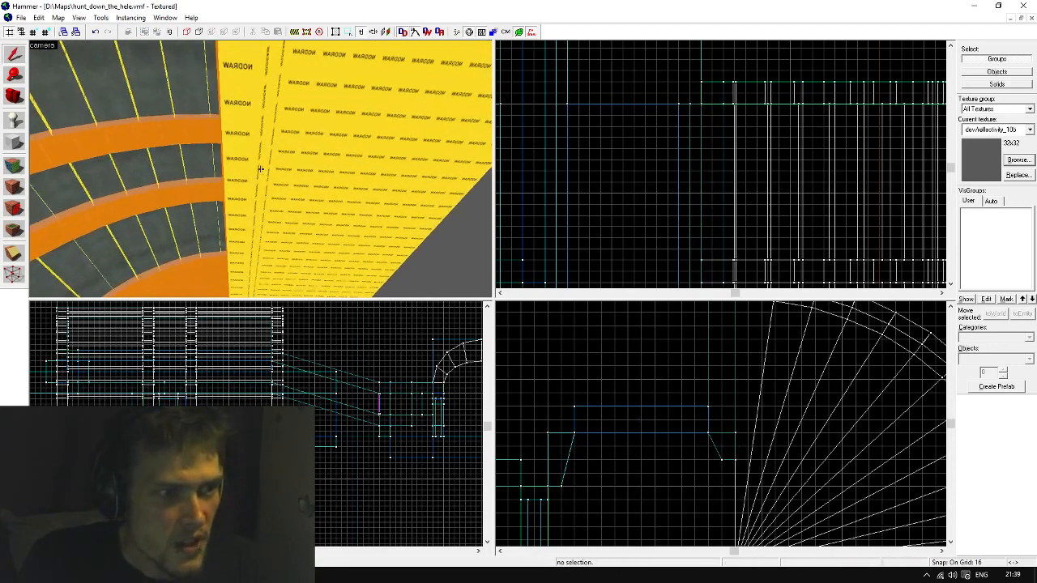
{"action": "key", "text": "s"}
{"action": "key", "text": "a"}
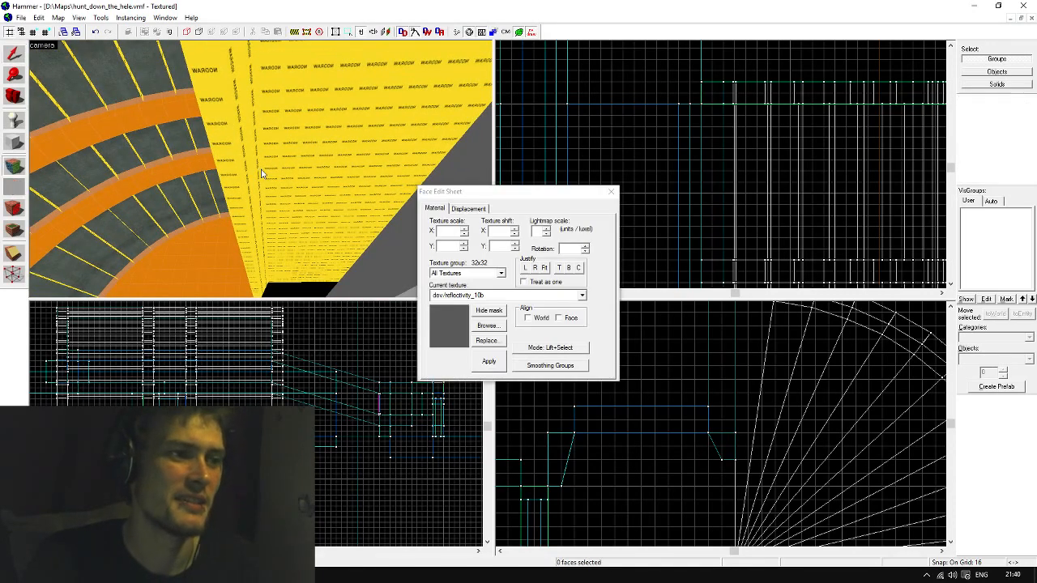
{"action": "key", "text": "shift+a"}
{"action": "left_click", "coordinate": [400, 257]}
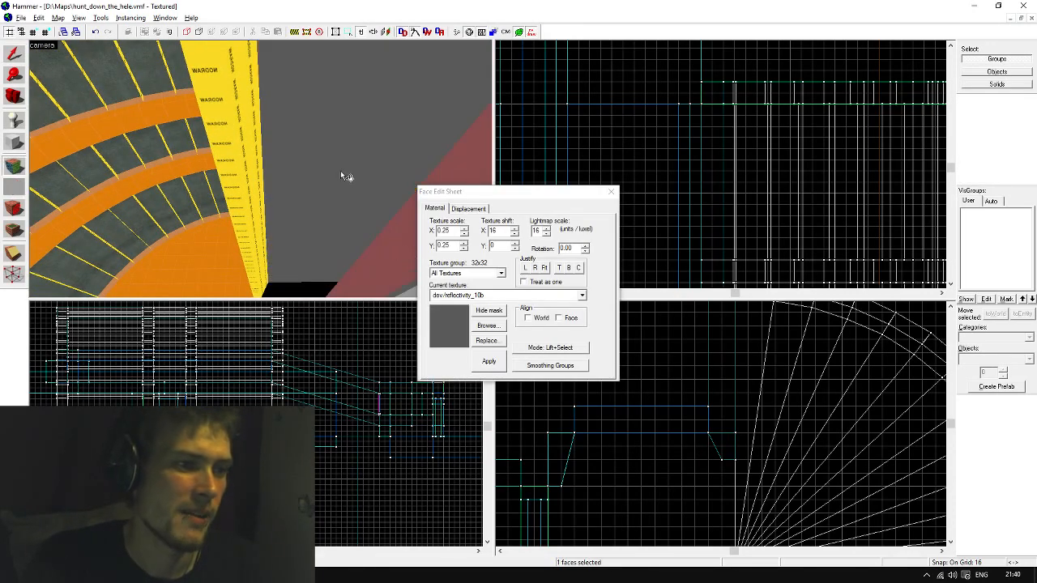
{"action": "right_click", "coordinate": [261, 200]}
{"action": "right_click", "coordinate": [232, 196]}
{"action": "left_click", "coordinate": [14, 53]}
Apply the dev/reflectivity_70b texture to the ceiling face between the two sloped blocks
{"action": "key", "text": "z"}
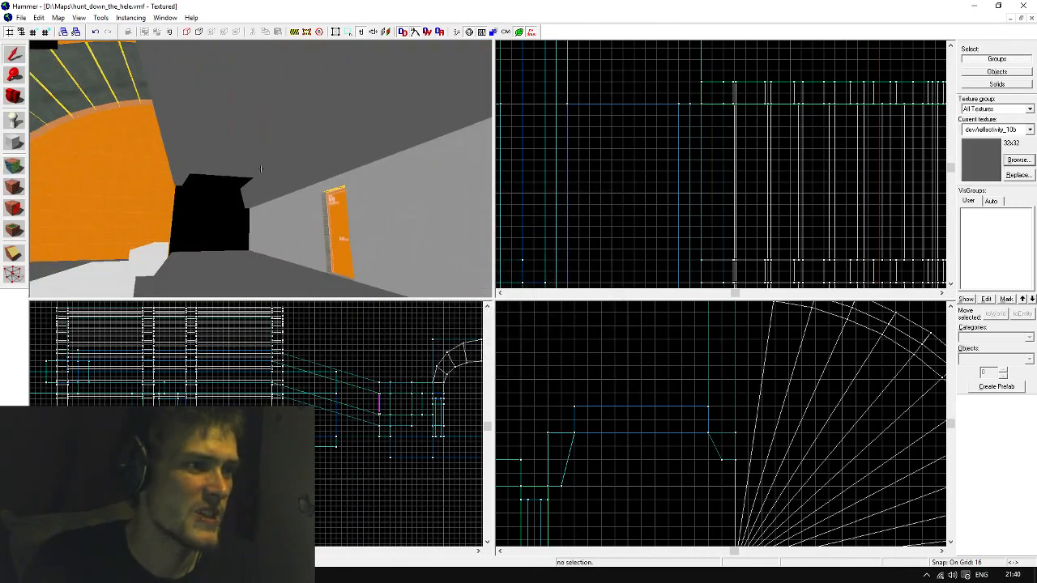
{"action": "key", "text": "s"}
{"action": "key", "text": "d"}
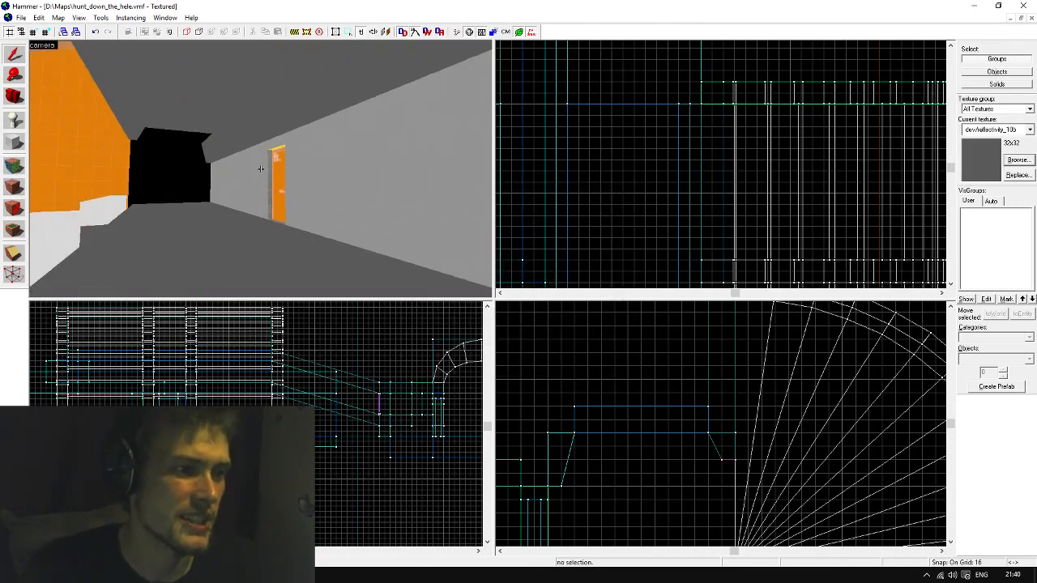
{"action": "key", "text": "z"}
{"action": "key", "text": "shift+a"}
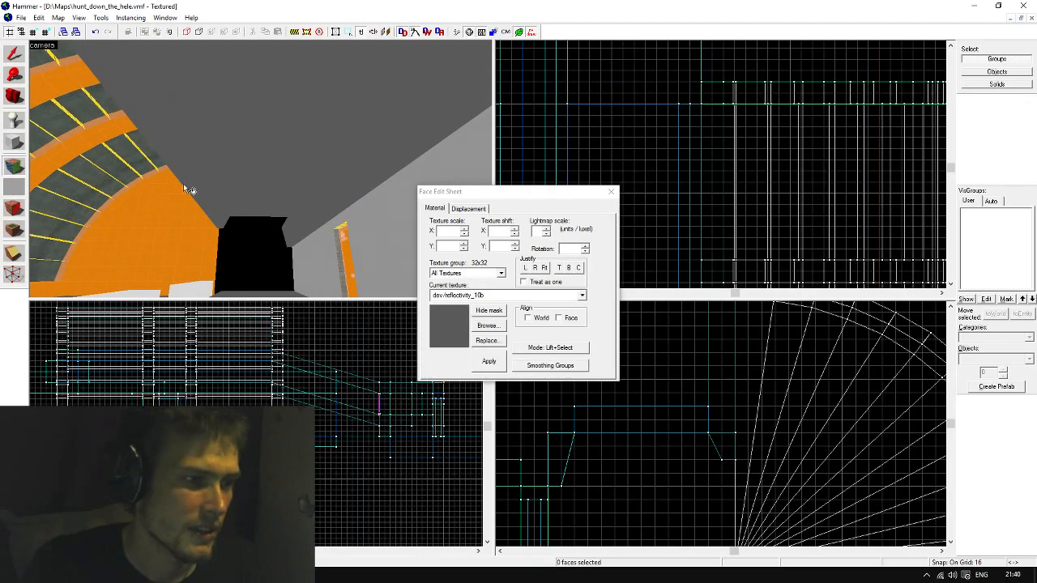
{"action": "left_click", "coordinate": [262, 146]}
{"action": "left_click", "coordinate": [490, 326]}
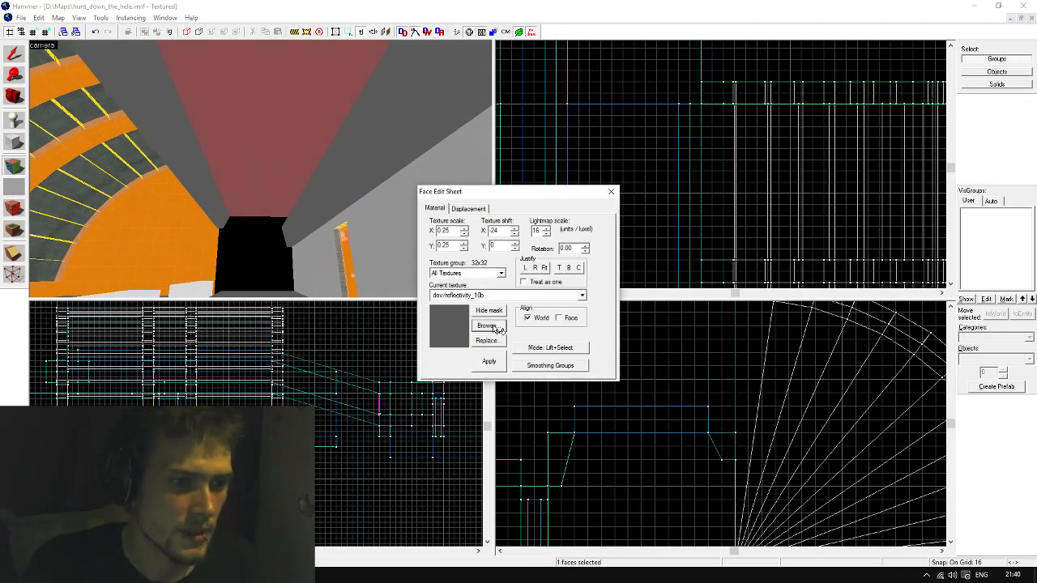
{"action": "double_click", "coordinate": [606, 349]}
{"action": "left_click", "coordinate": [499, 362]}
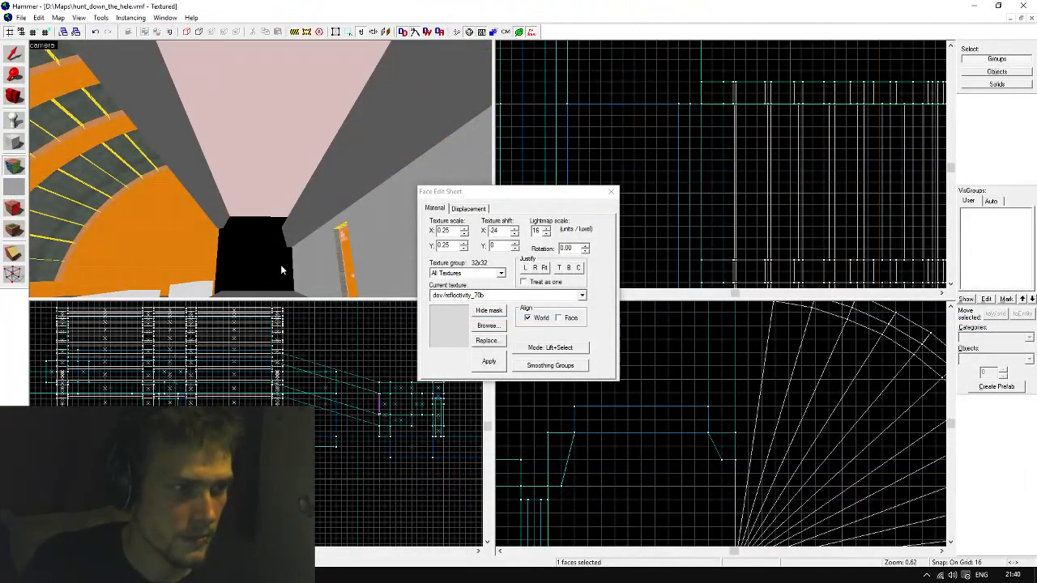
Apply the dev/reflectivity_70b texture to the underside of the narrow sloped block beside the arched hall
{"action": "left_click", "coordinate": [12, 54]}
{"action": "key", "text": "z"}
{"action": "key", "text": "z"}
{"action": "key", "text": "shift+a"}
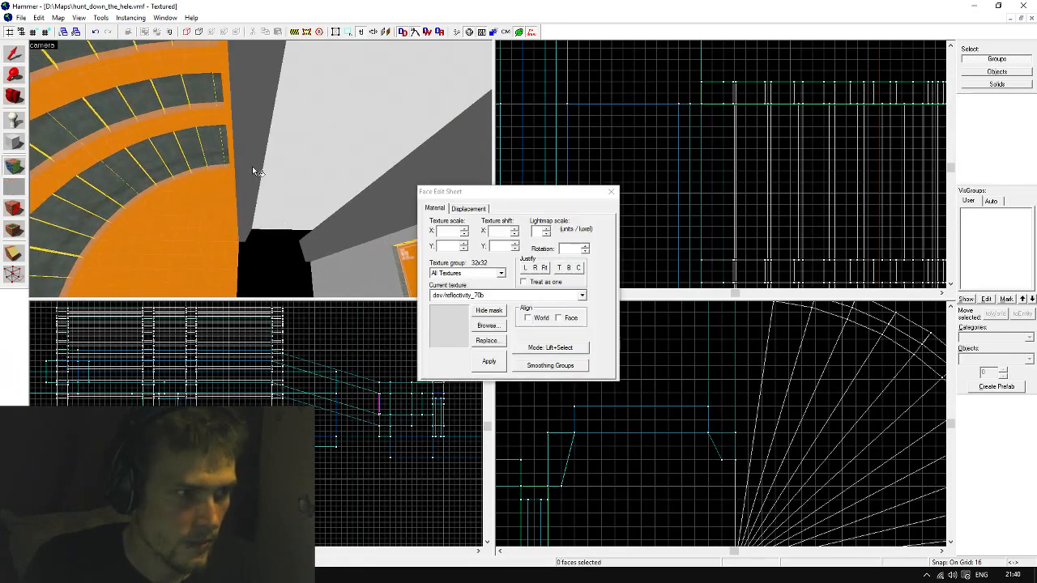
{"action": "left_click", "coordinate": [258, 172]}
{"action": "key", "text": "shift+s"}
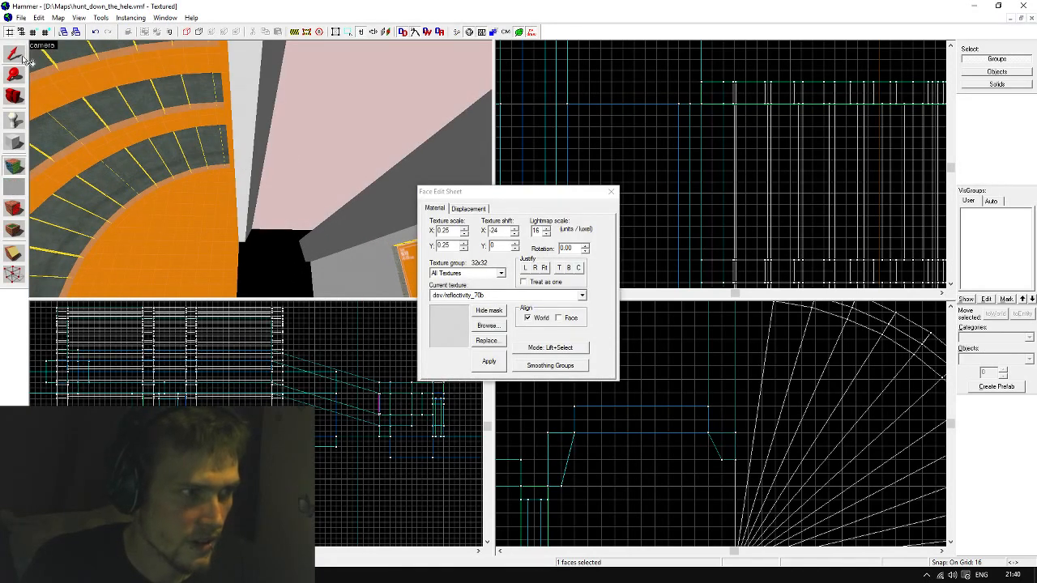
Extend the corridor's ceiling block and the narrow sloped block lengthwise to the end of the adjoining corridor
{"action": "key", "text": "z"}
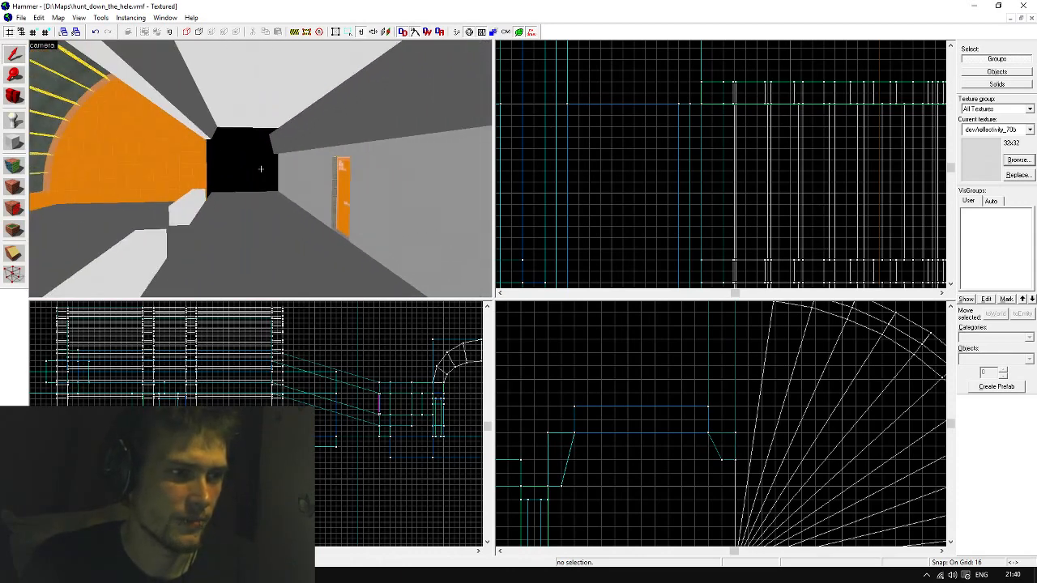
{"action": "key", "text": "w"}
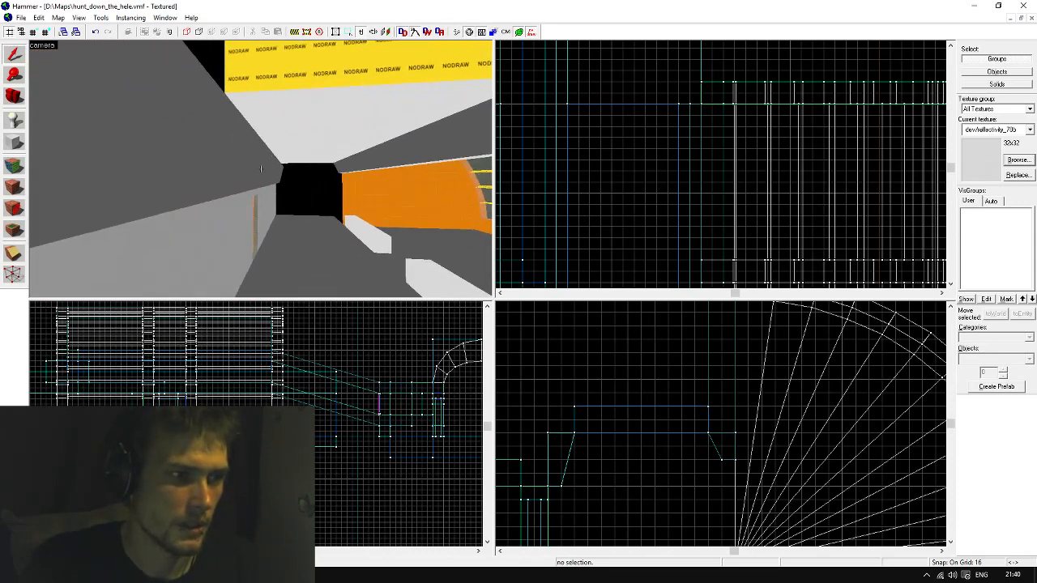
{"action": "key", "text": "s"}
{"action": "key", "text": "z"}
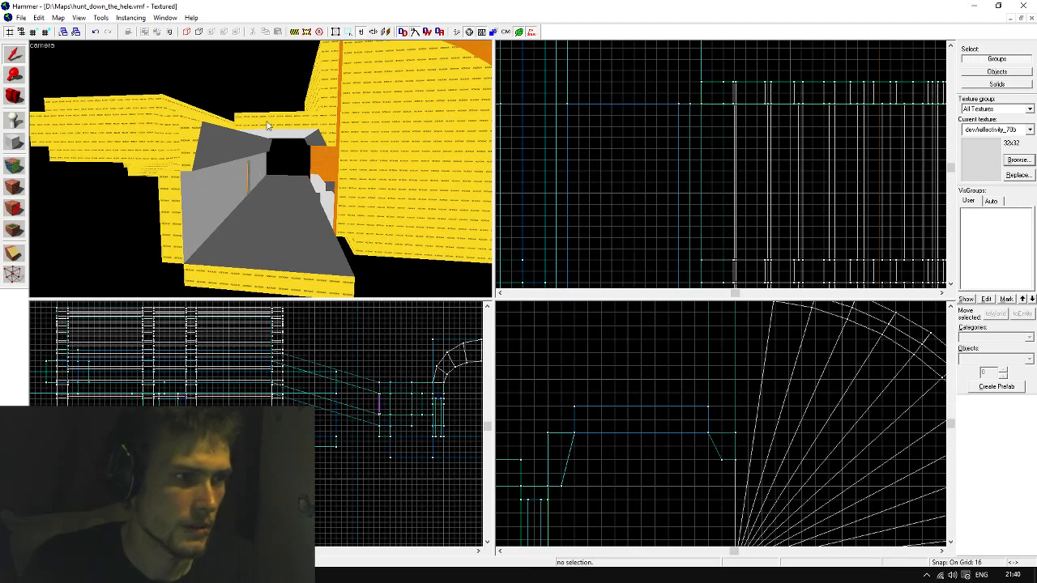
{"action": "left_click", "coordinate": [270, 126]}
{"action": "left_click", "coordinate": [336, 132], "text": "ctrl"}
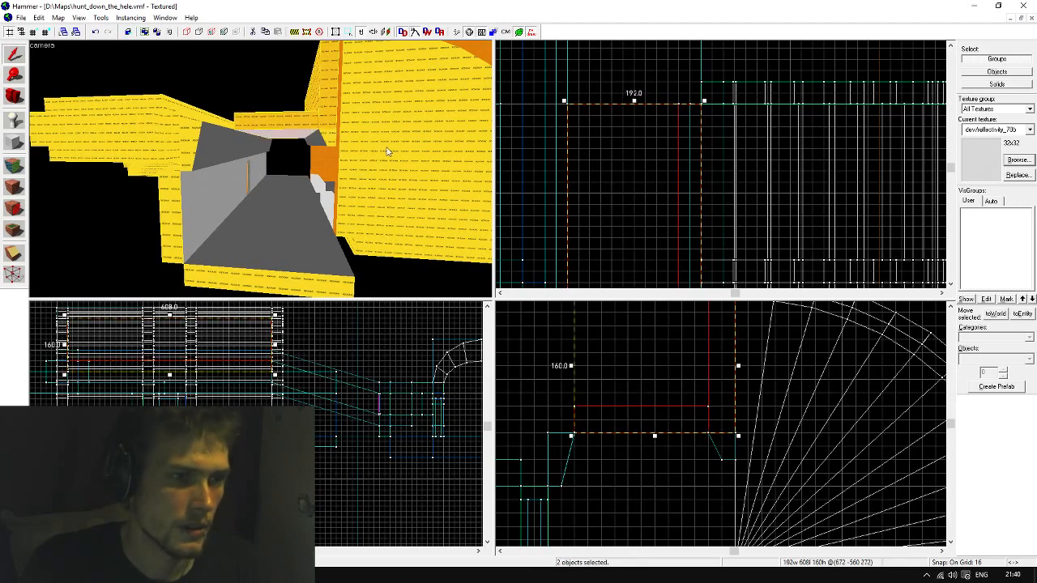
{"action": "left_click", "coordinate": [330, 123]}
{"action": "scroll", "coordinate": [578, 95], "scroll_direction": "down", "scroll_amount": 3}
{"action": "scroll", "coordinate": [582, 194], "scroll_direction": "up", "scroll_amount": 3}
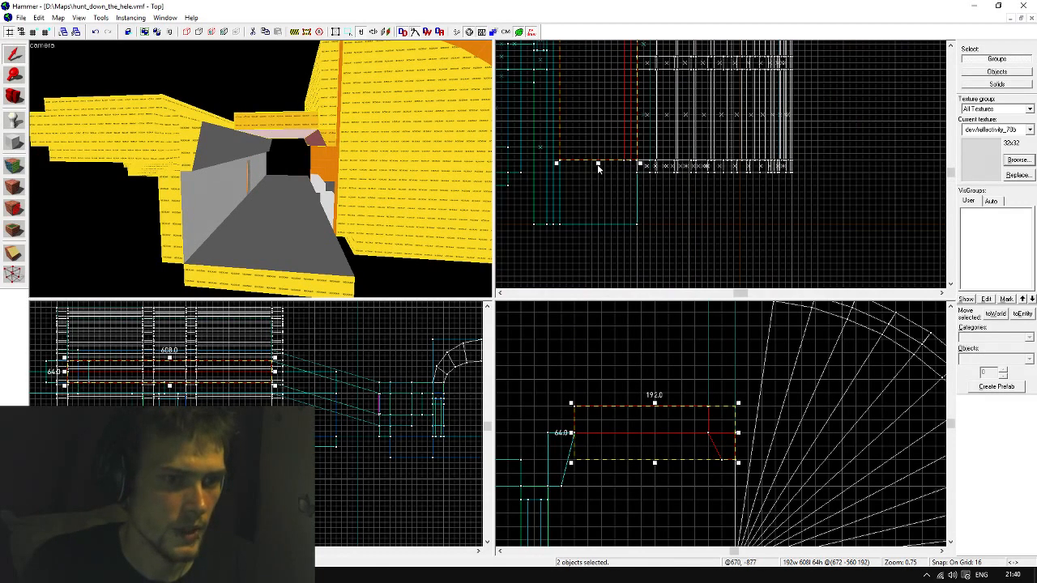
{"action": "left_click", "coordinate": [602, 197]}
{"action": "left_click_drag", "start_coordinate": [602, 230], "coordinate": [602, 232]}
{"action": "key", "text": "Escape"}
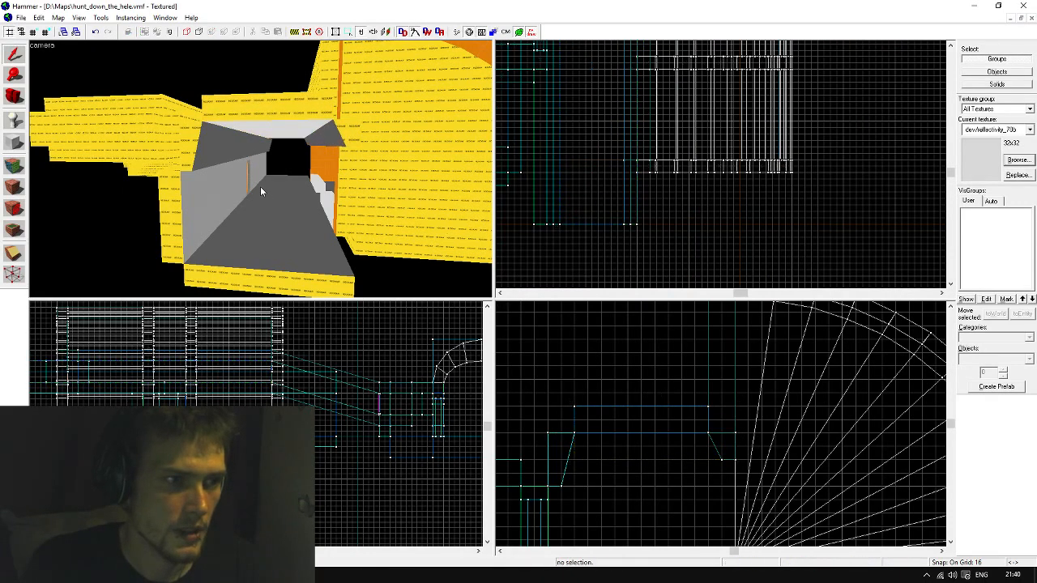
Examine the corridor and arched hall in the 3D view, checking the new ceiling, sloped sides and low walls
{"action": "key", "text": "z"}
{"action": "key", "text": "w"}
{"action": "key", "text": "w"}
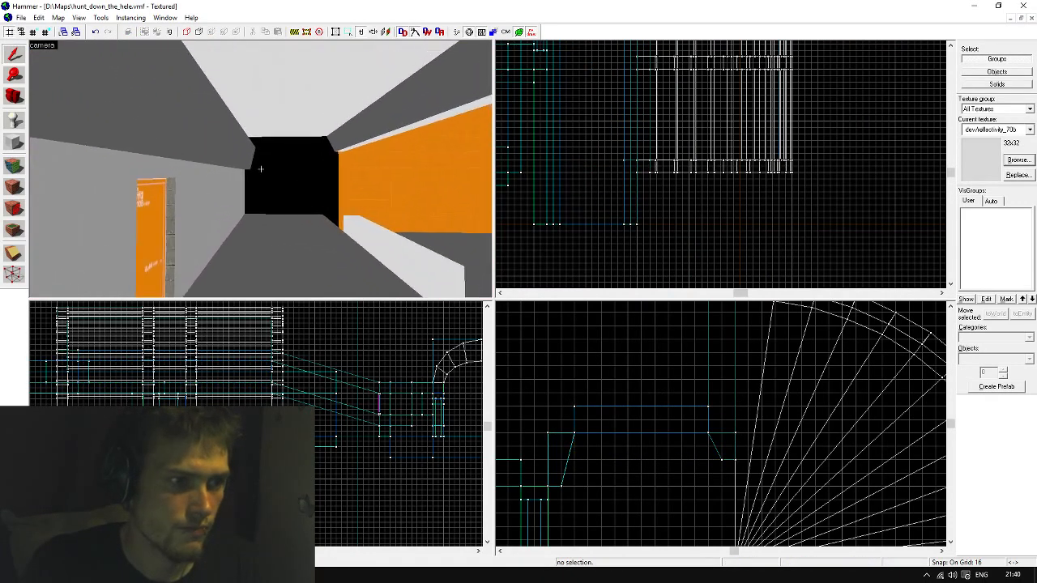
{"action": "key", "text": "w"}
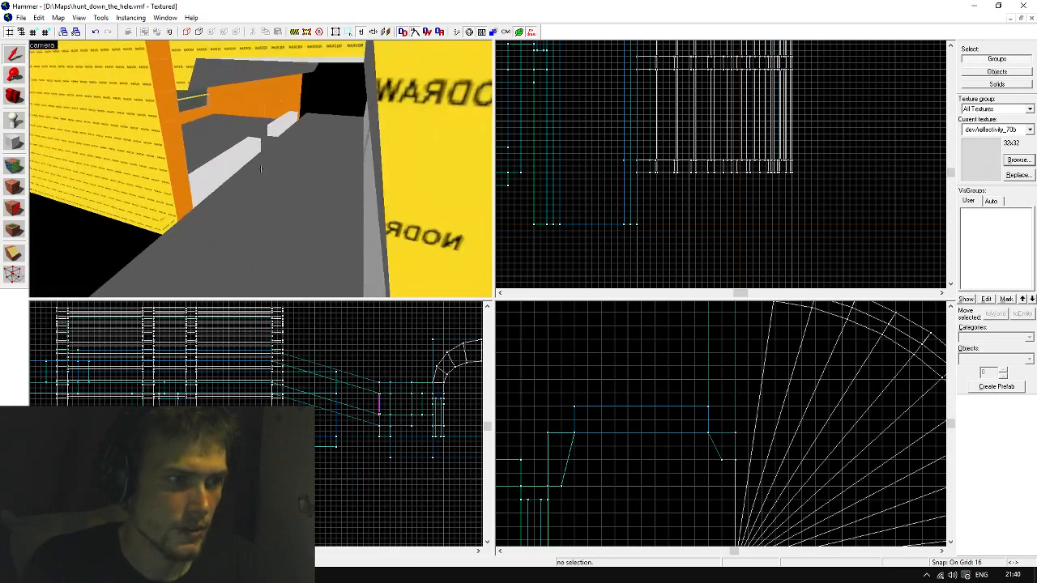
{"action": "key", "text": "a"}
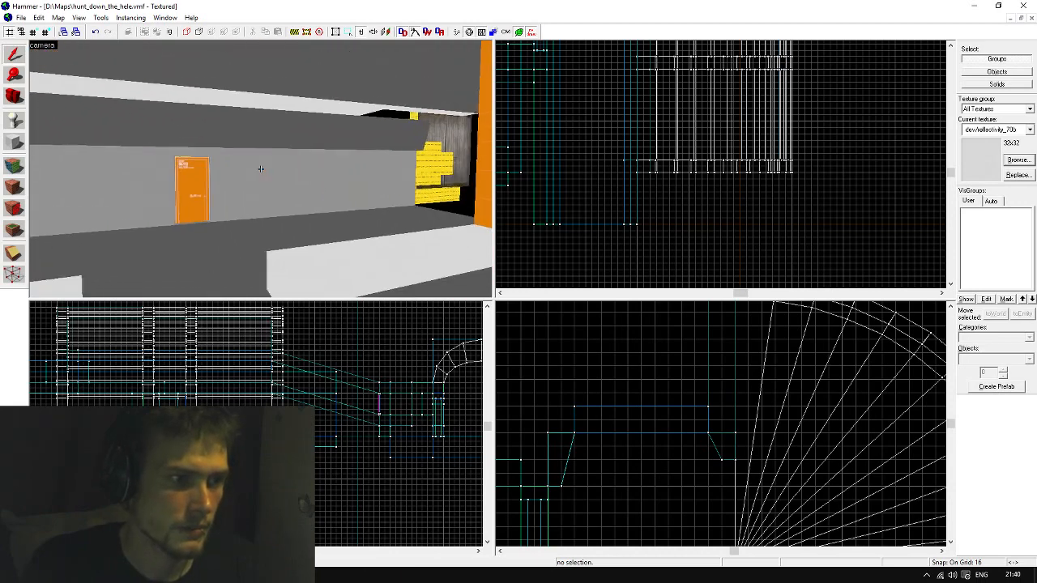
{"action": "key", "text": "s"}
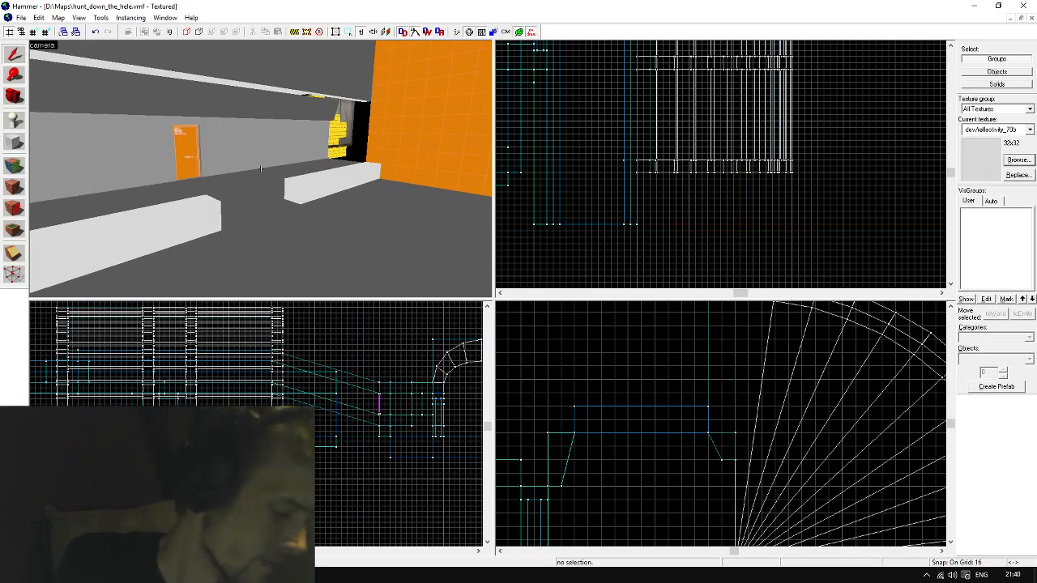
{"action": "key", "text": "Left"}
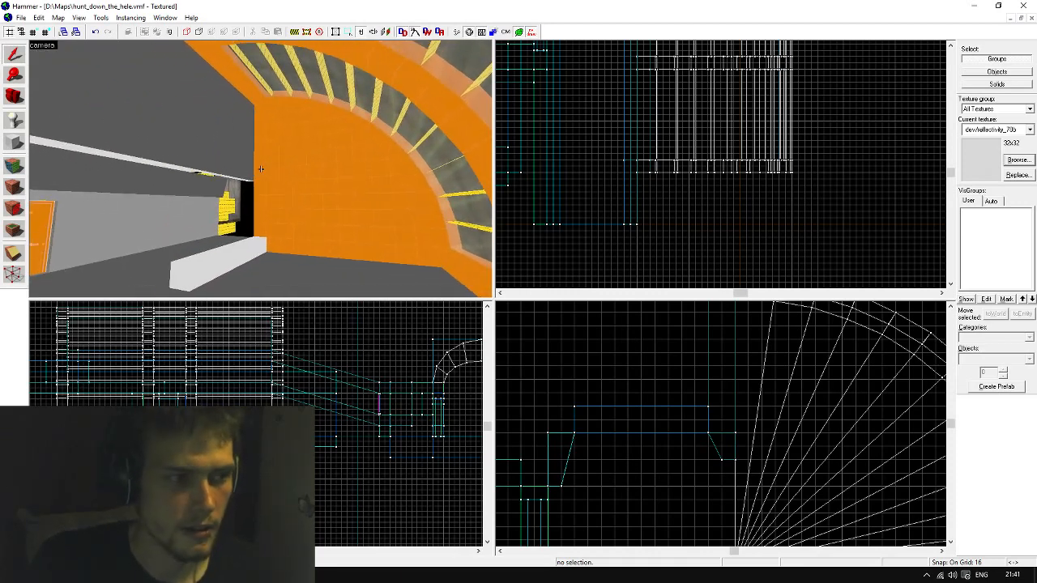
{"action": "key", "text": "z"}
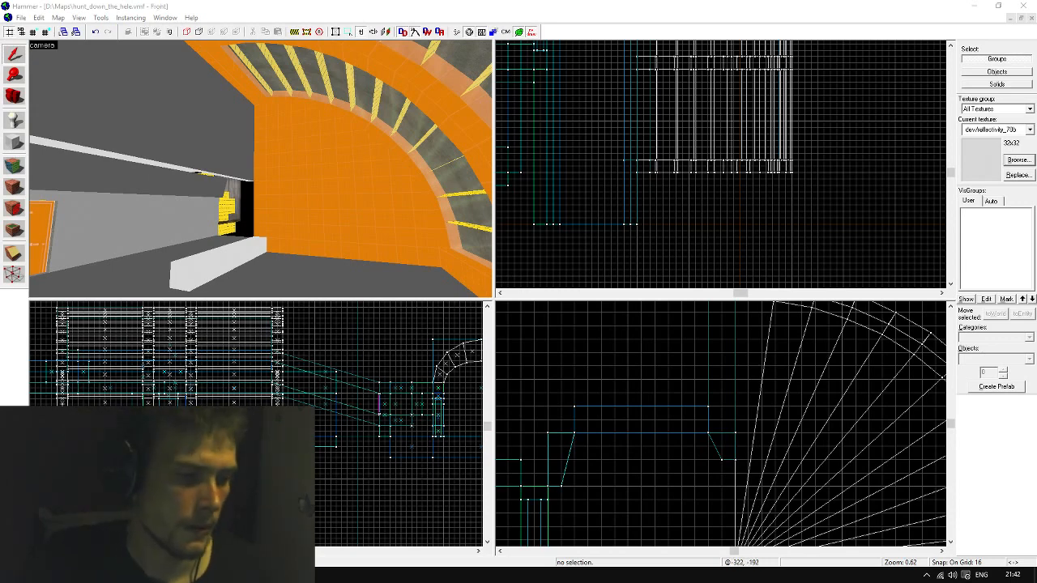
Switch to Spotify, open the profile of the Chiptune playlist's creator, browse the Adventures playlist and return to Hammer
{"action": "key", "text": "alt+Tab"}
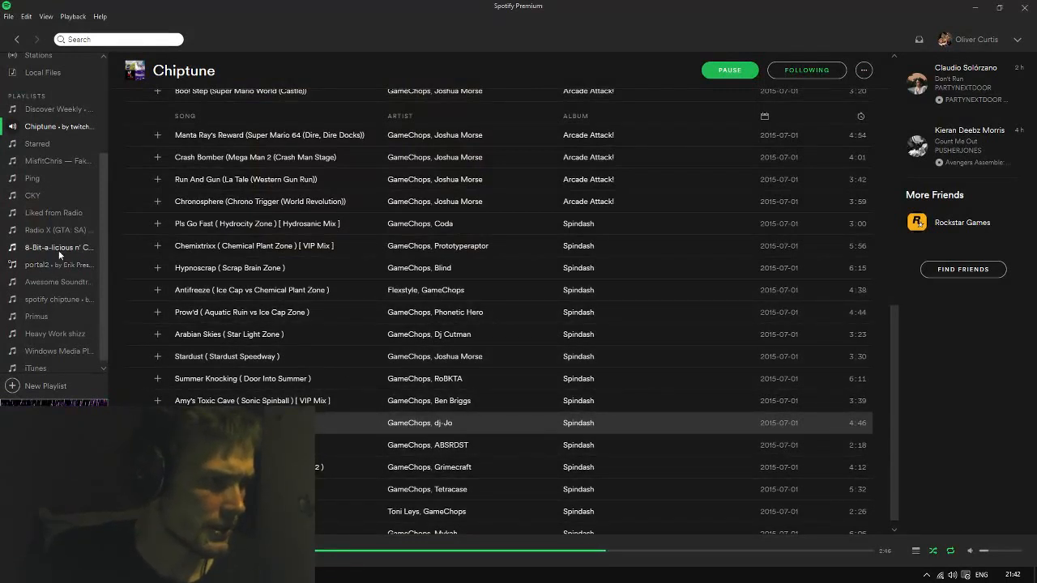
{"action": "scroll", "coordinate": [58, 254], "scroll_direction": "up", "scroll_amount": 1}
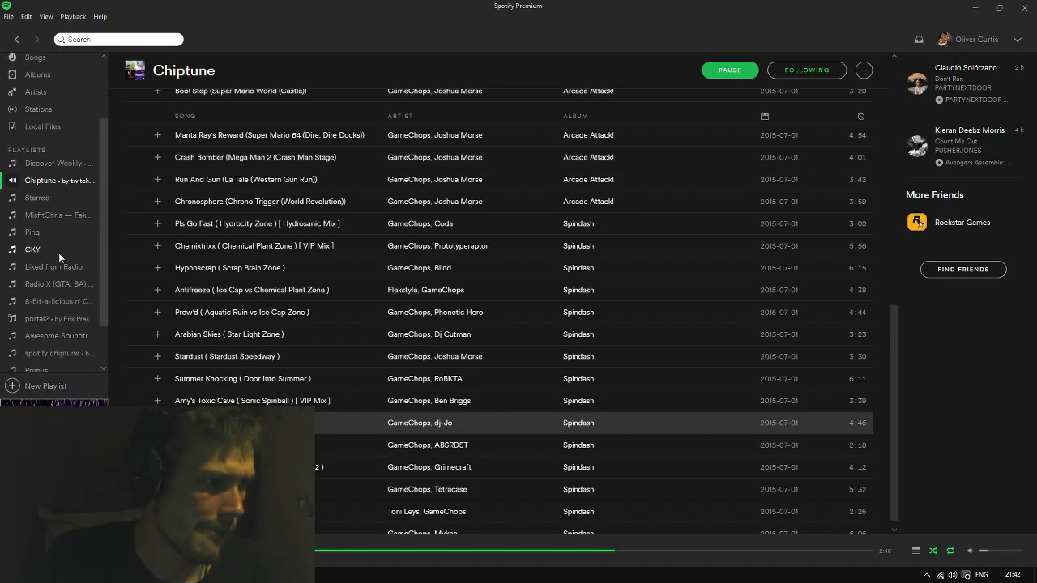
{"action": "scroll", "coordinate": [59, 252], "scroll_direction": "up", "scroll_amount": 1}
{"action": "scroll", "coordinate": [381, 236], "scroll_direction": "up", "scroll_amount": 10}
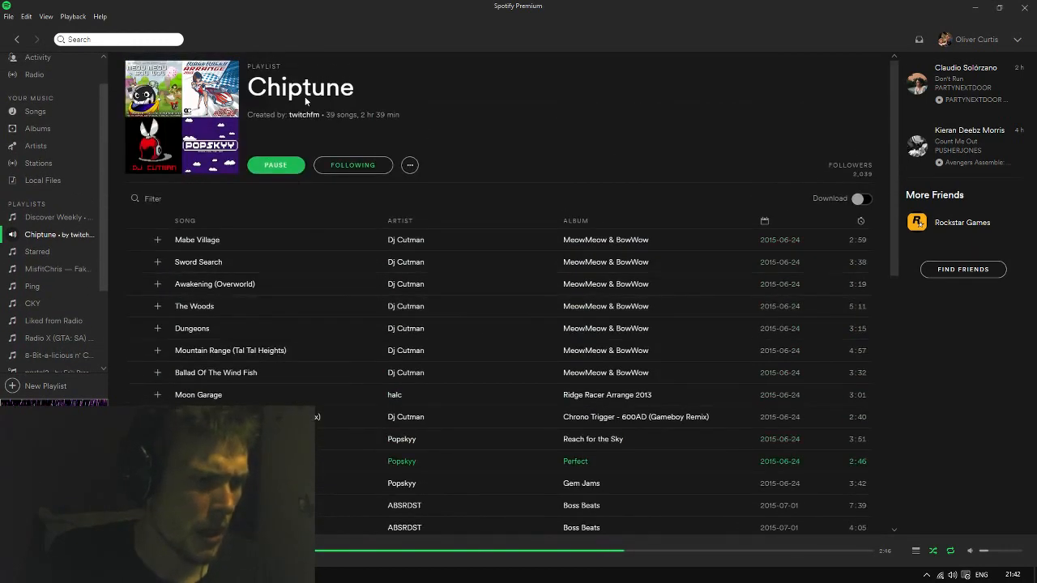
{"action": "left_click", "coordinate": [303, 115]}
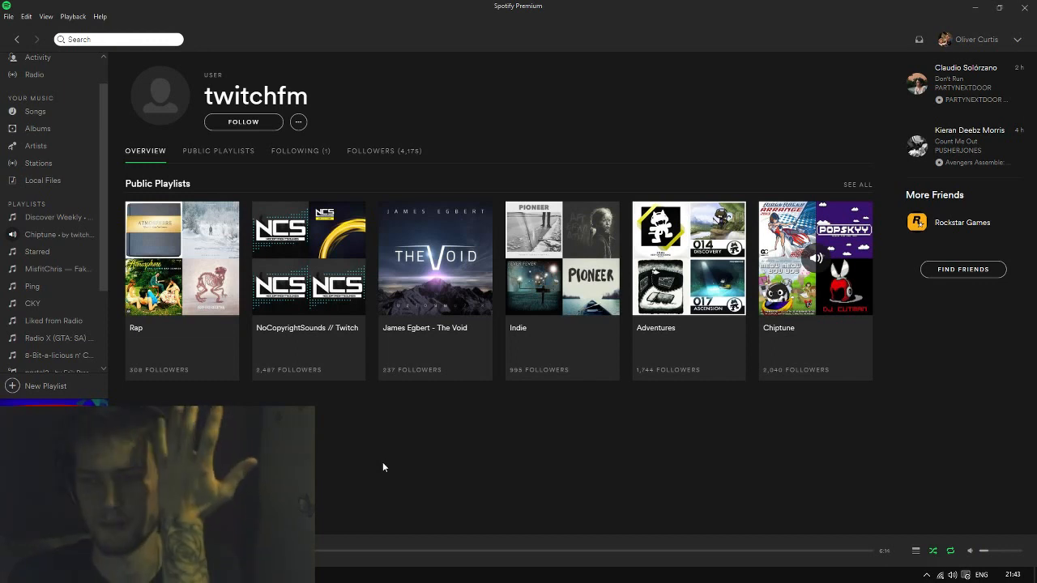
{"action": "left_click", "coordinate": [673, 329]}
{"action": "scroll", "coordinate": [321, 333], "scroll_direction": "down", "scroll_amount": 6}
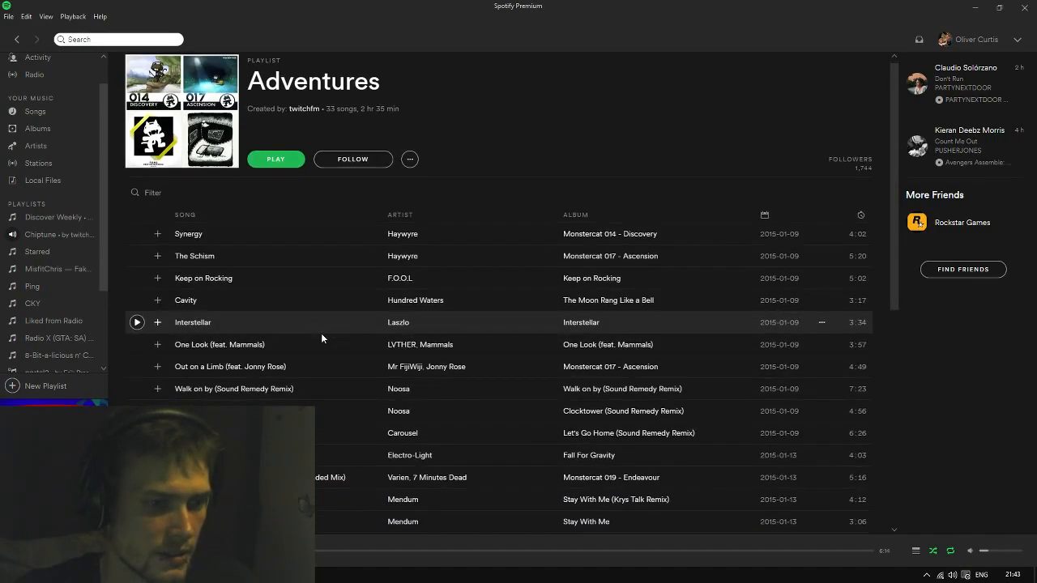
{"action": "scroll", "coordinate": [321, 333], "scroll_direction": "up", "scroll_amount": 6}
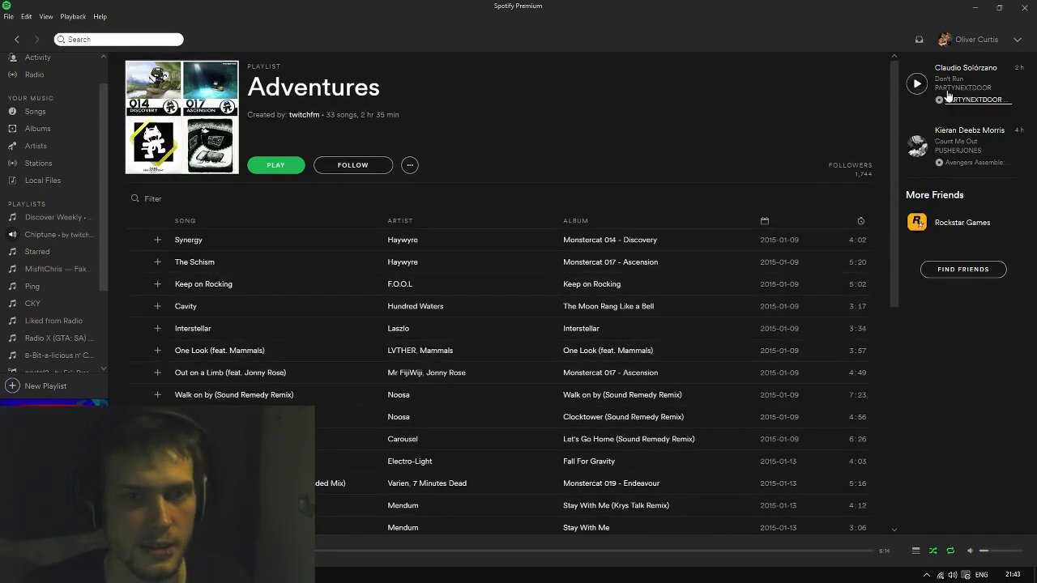
{"action": "left_click", "coordinate": [975, 7]}
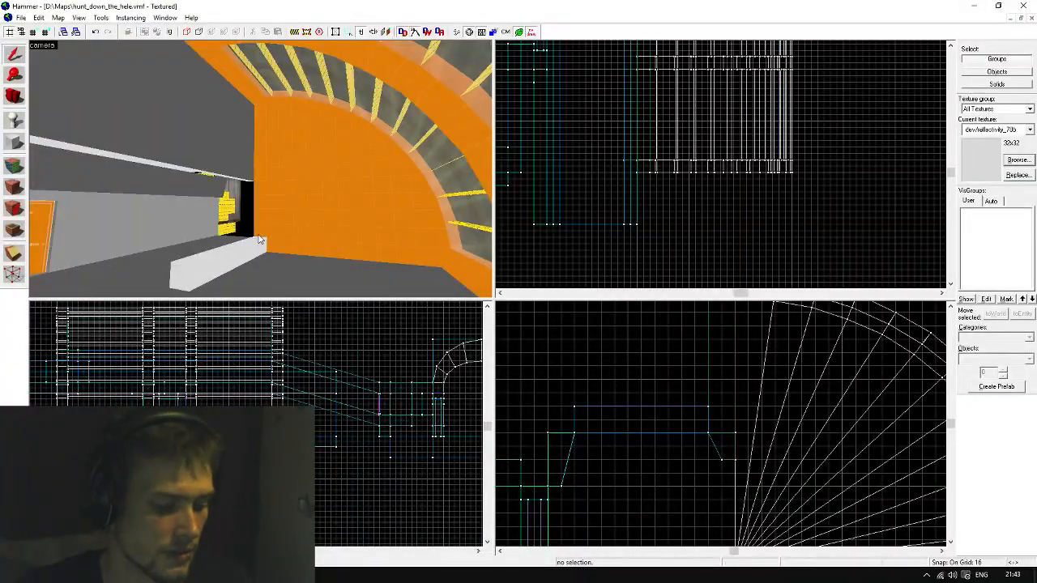
Outline a nodraw block 32 units wide and 32 units high against the arched hall's dark side wall, above the narrow sloped block
{"action": "key", "text": "z"}
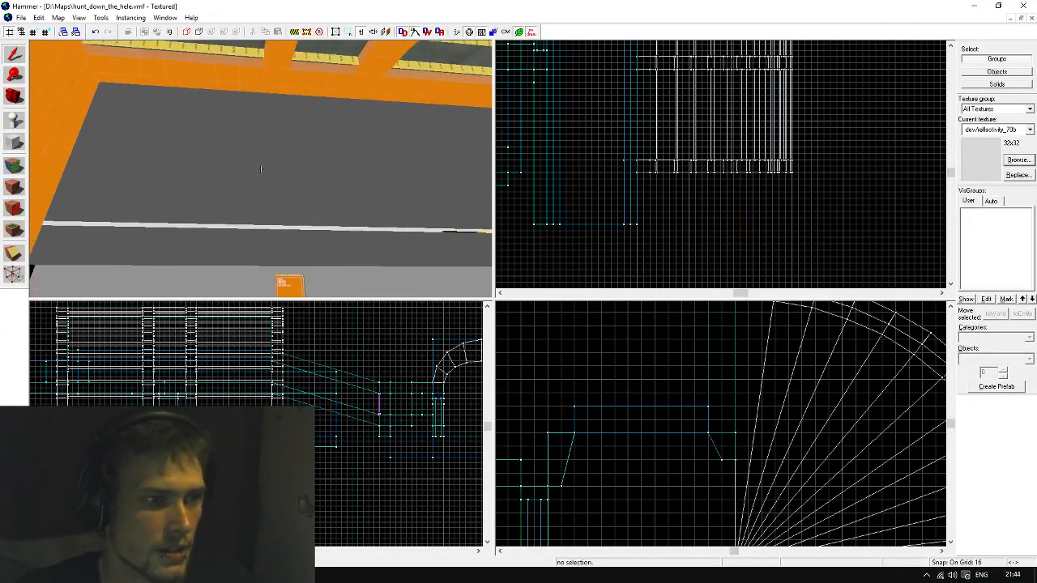
{"action": "key", "text": "d"}
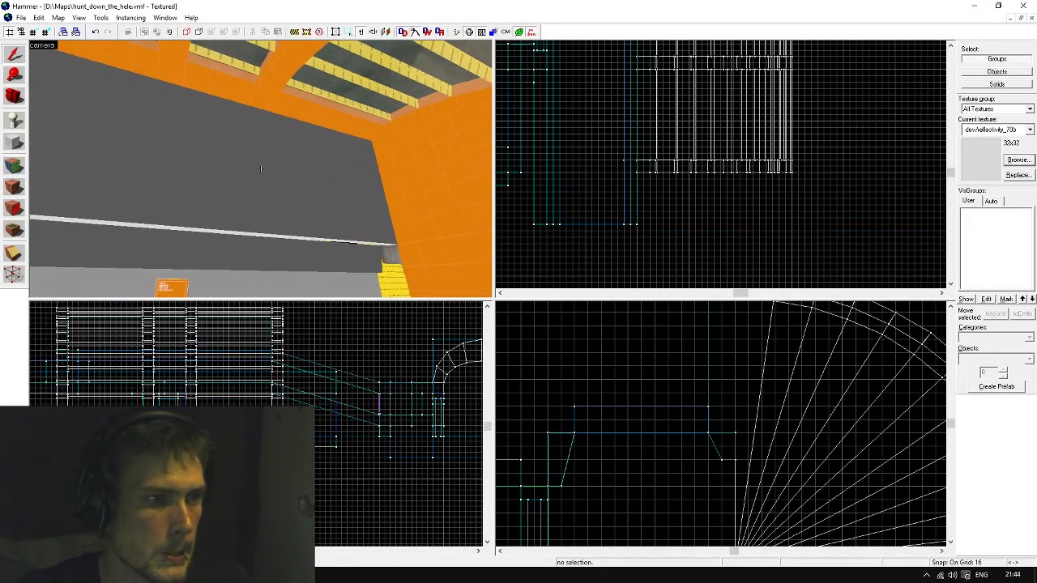
{"action": "key", "text": "s"}
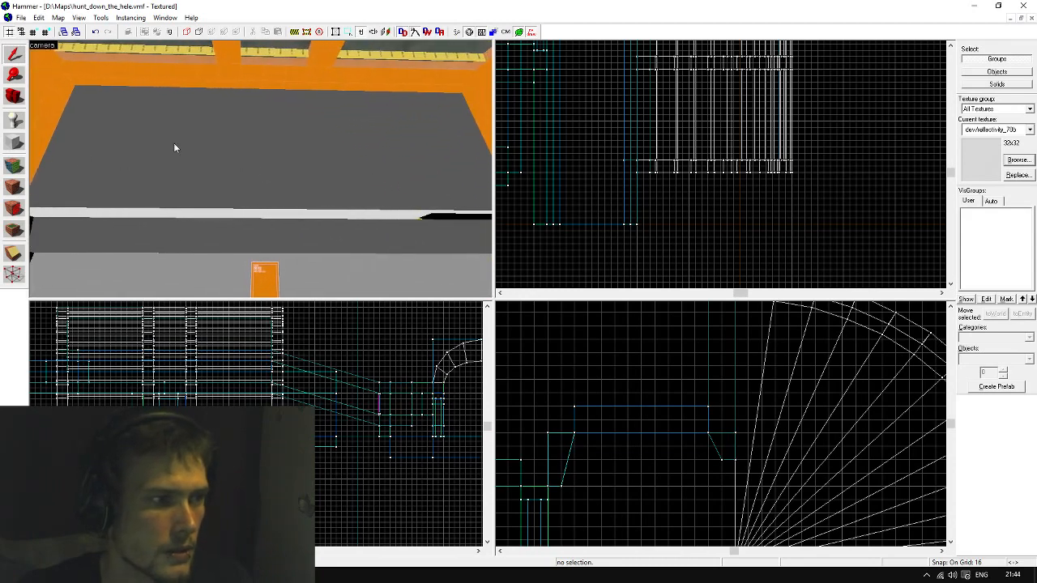
{"action": "left_click", "coordinate": [23, 143]}
{"action": "scroll", "coordinate": [292, 421], "scroll_direction": "down", "scroll_amount": 1}
{"action": "scroll", "coordinate": [680, 410], "scroll_direction": "down", "scroll_amount": 4}
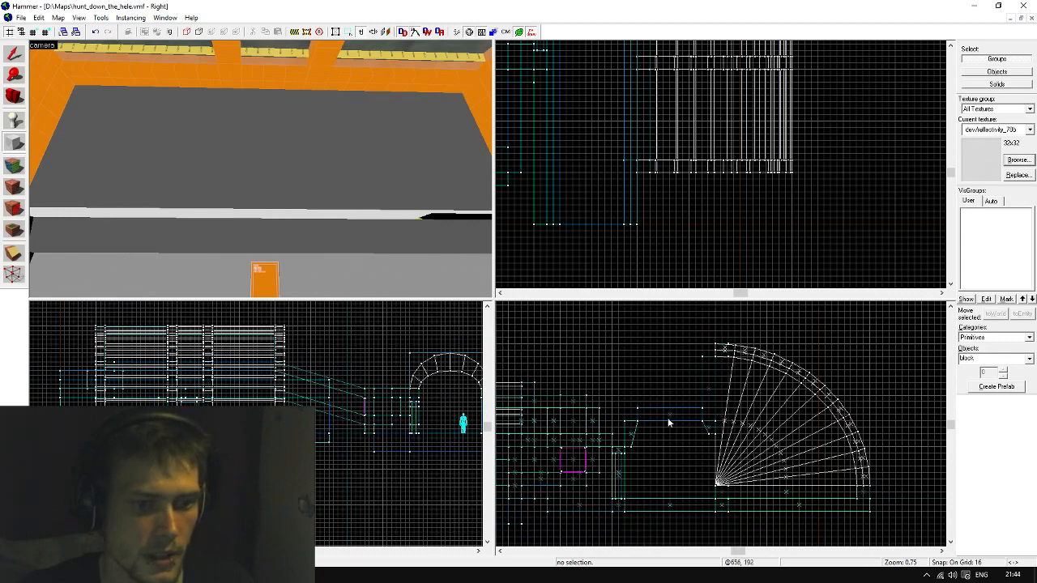
{"action": "scroll", "coordinate": [710, 408], "scroll_direction": "up", "scroll_amount": 3}
{"action": "scroll", "coordinate": [710, 407], "scroll_direction": "up", "scroll_amount": 2}
{"action": "left_click", "coordinate": [1003, 130]}
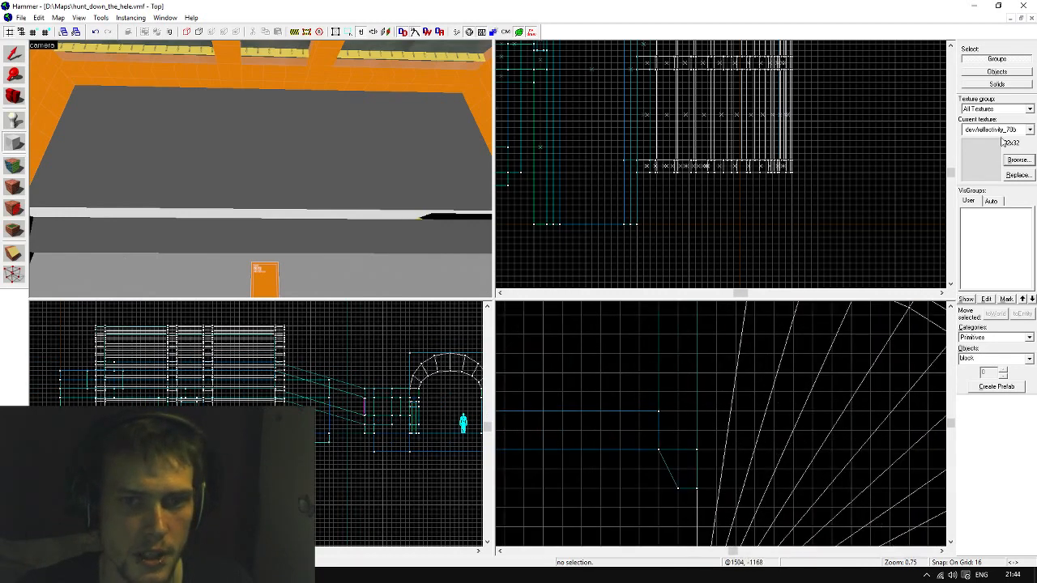
{"action": "left_click", "coordinate": [989, 235]}
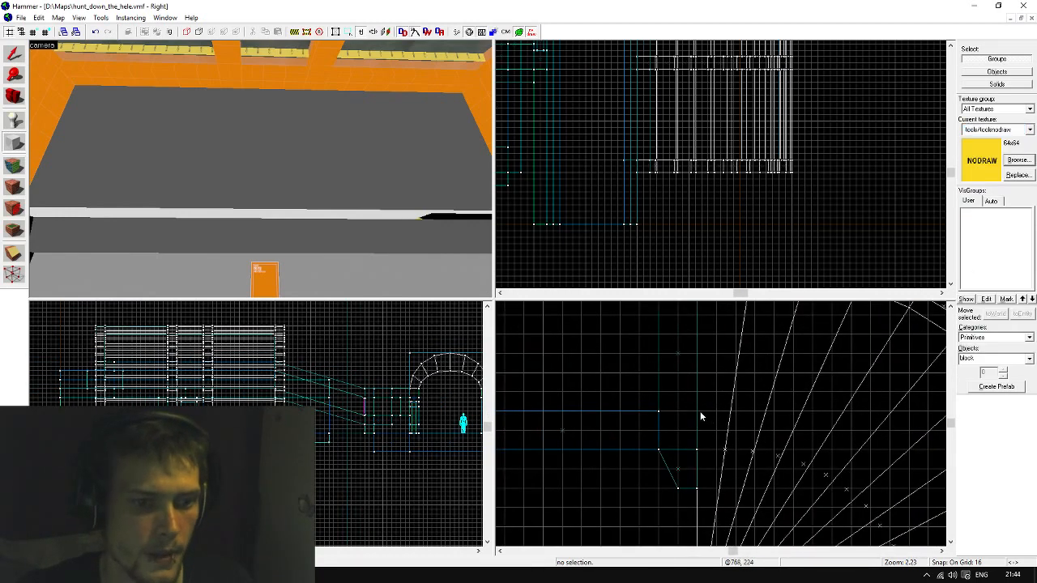
{"action": "left_click_drag", "start_coordinate": [700, 378], "coordinate": [736, 416]}
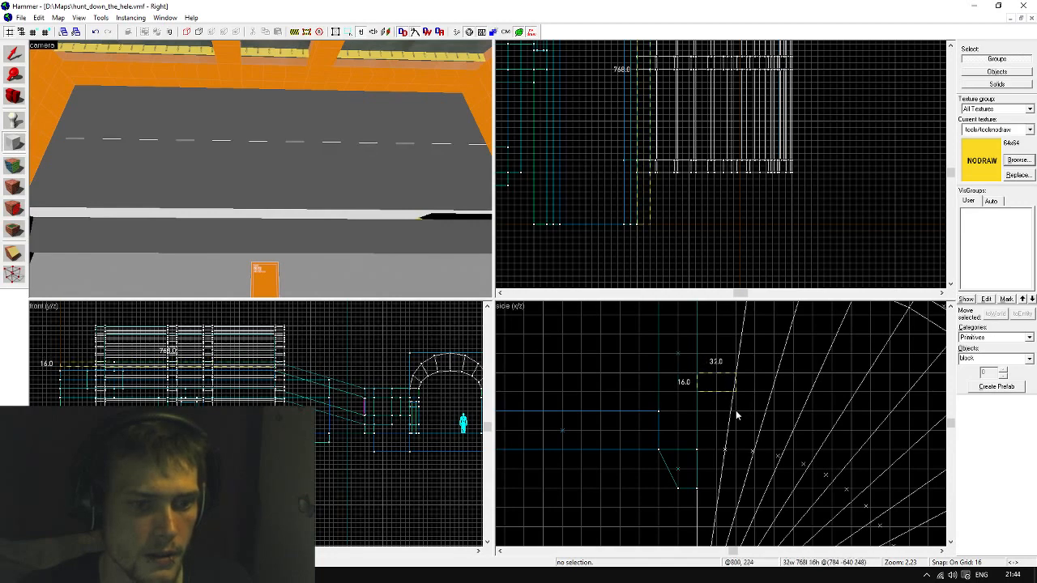
{"action": "scroll", "coordinate": [679, 217], "scroll_direction": "down", "scroll_amount": 3}
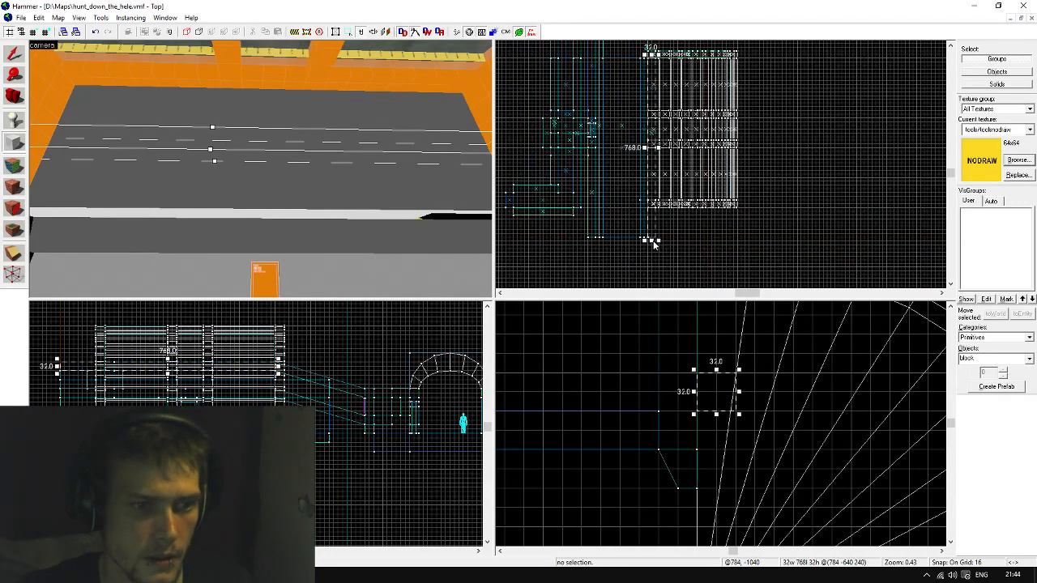
Shorten the block outline to 608 units, lower it 64 units beside the narrow sloped block, and create the block
{"action": "left_click_drag", "start_coordinate": [656, 240], "coordinate": [664, 208]}
{"action": "key", "text": "Return"}
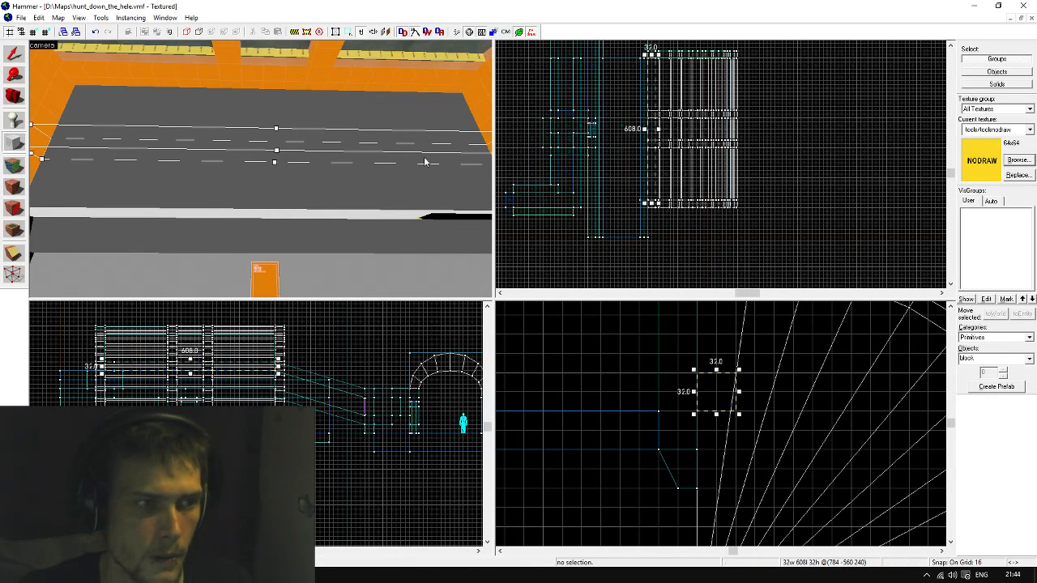
{"action": "left_click_drag", "start_coordinate": [243, 162], "coordinate": [261, 168]}
{"action": "key", "text": "a"}
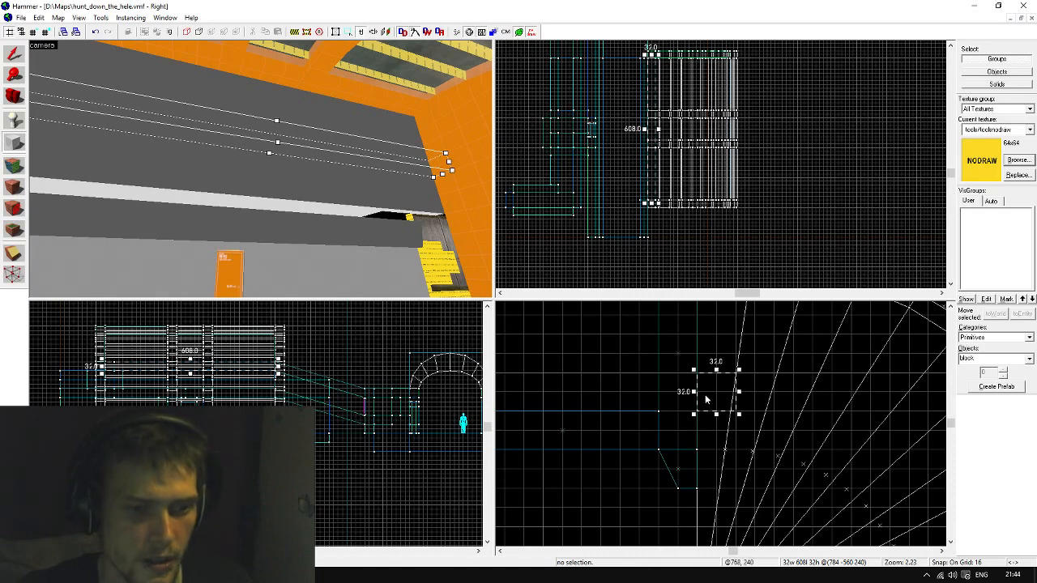
{"action": "left_click_drag", "start_coordinate": [705, 393], "coordinate": [703, 464]}
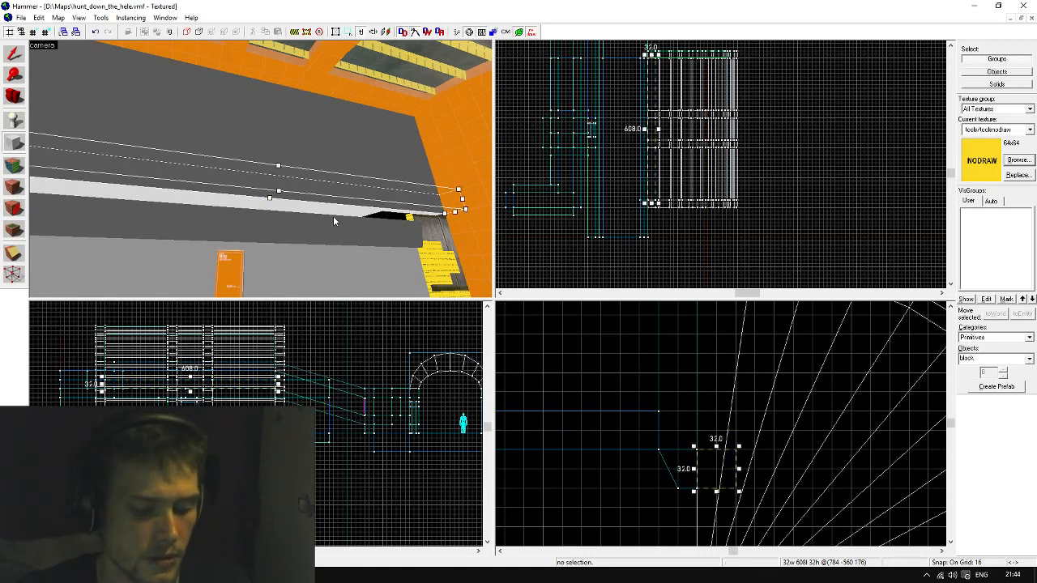
{"action": "key", "text": "Return"}
{"action": "key", "text": "z"}
{"action": "key", "text": "w"}
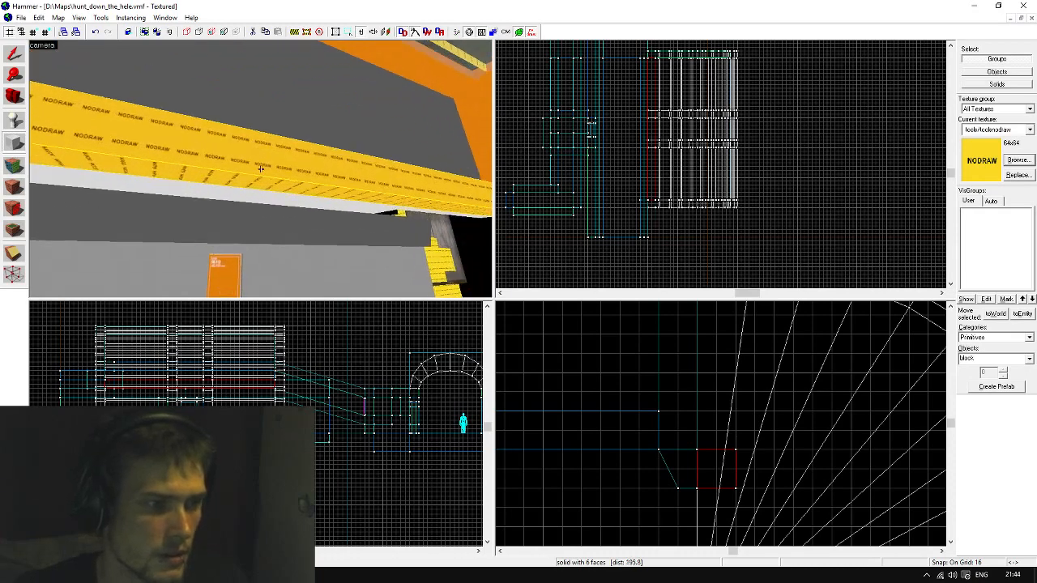
{"action": "key", "text": "shift+a"}
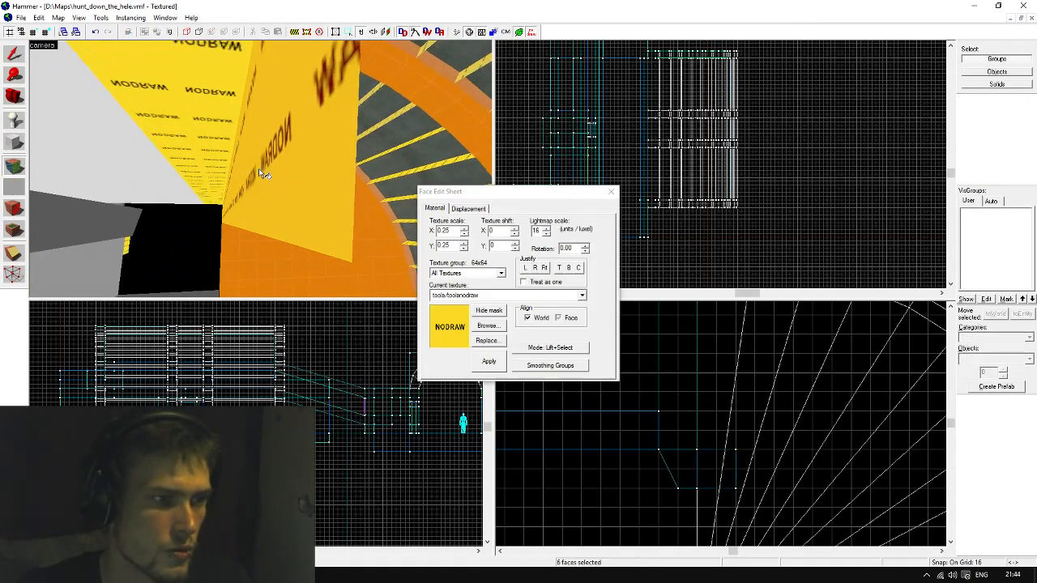
{"action": "key", "text": "z"}
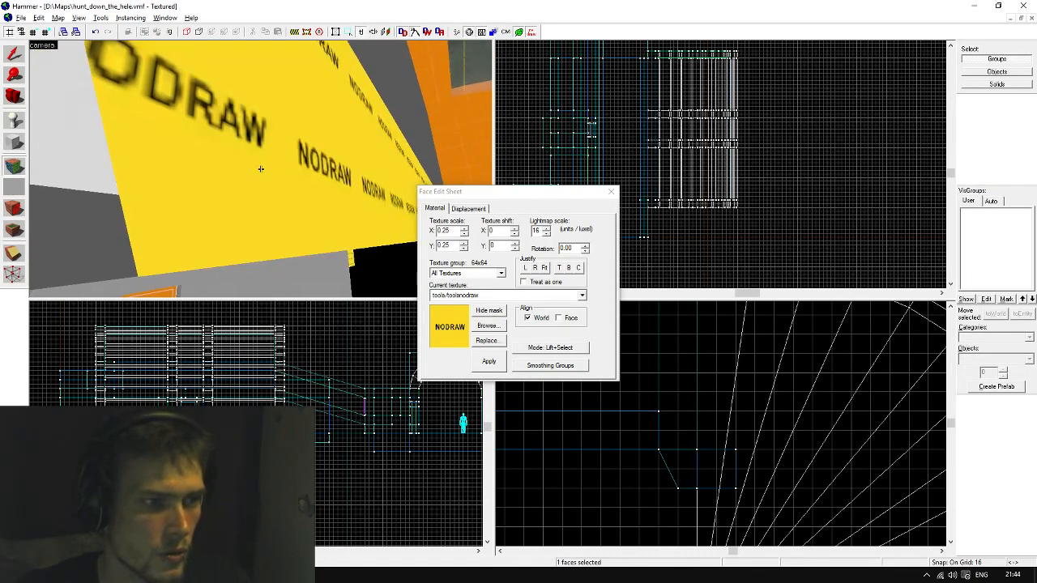
{"action": "key", "text": "z"}
{"action": "key", "text": "shift+s"}
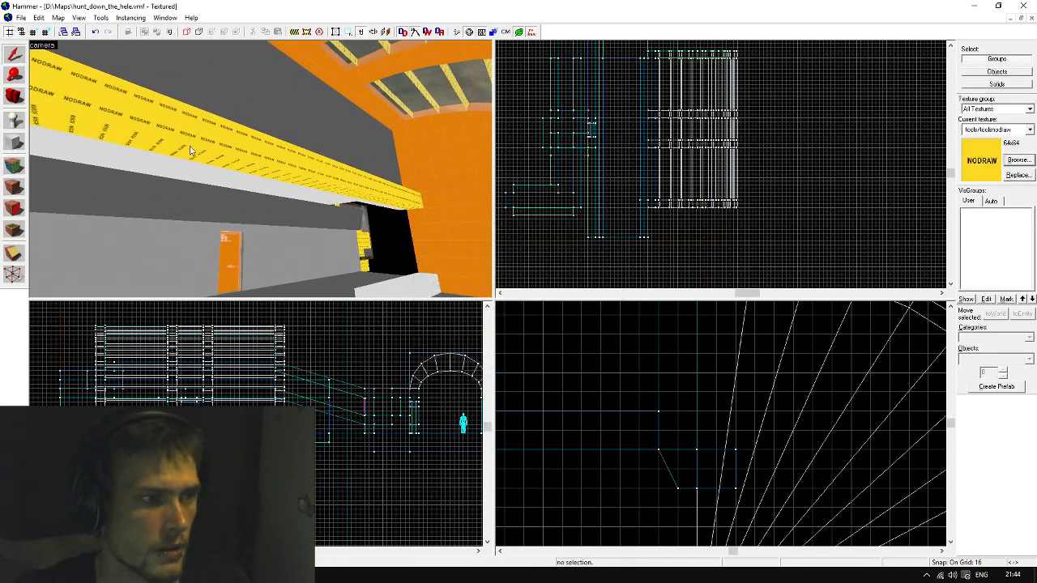
Slope the new block's outer side by moving its lower outer edge 16 units inward, and apply dev/reflectivity_70b to its underside
{"action": "left_click", "coordinate": [13, 274]}
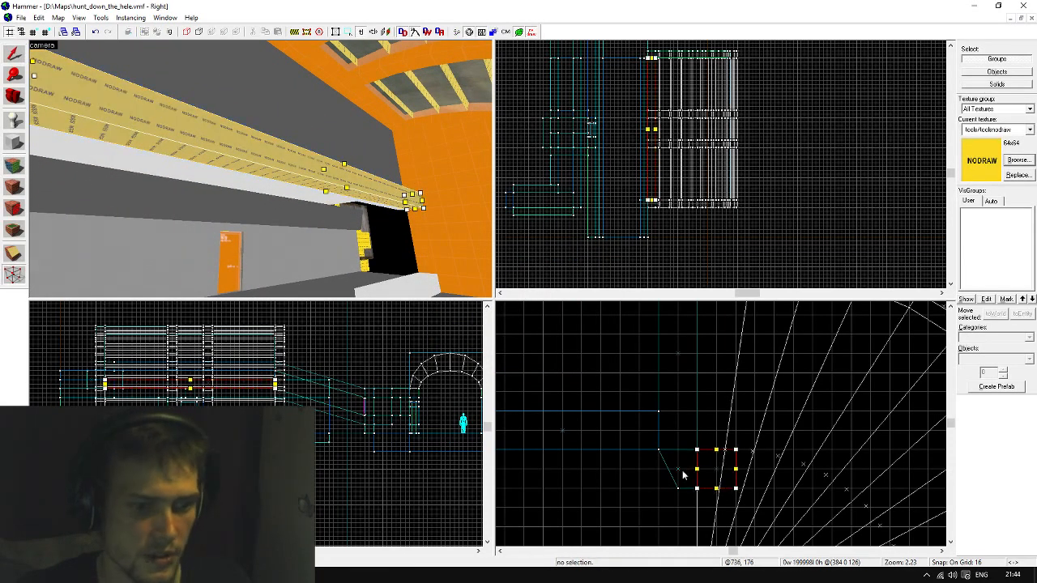
{"action": "left_click_drag", "start_coordinate": [735, 489], "coordinate": [716, 490]}
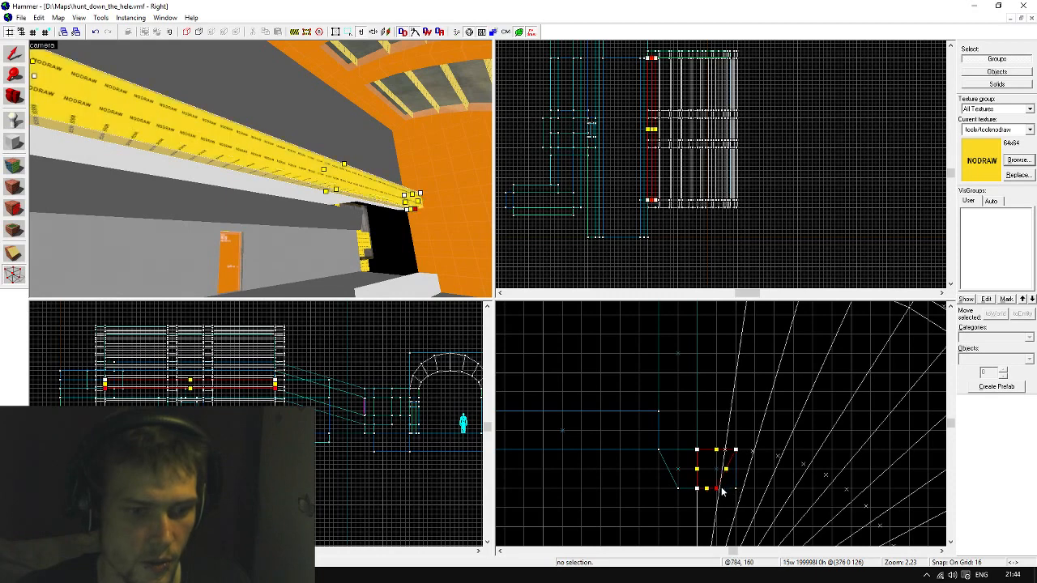
{"action": "key", "text": "shift+a"}
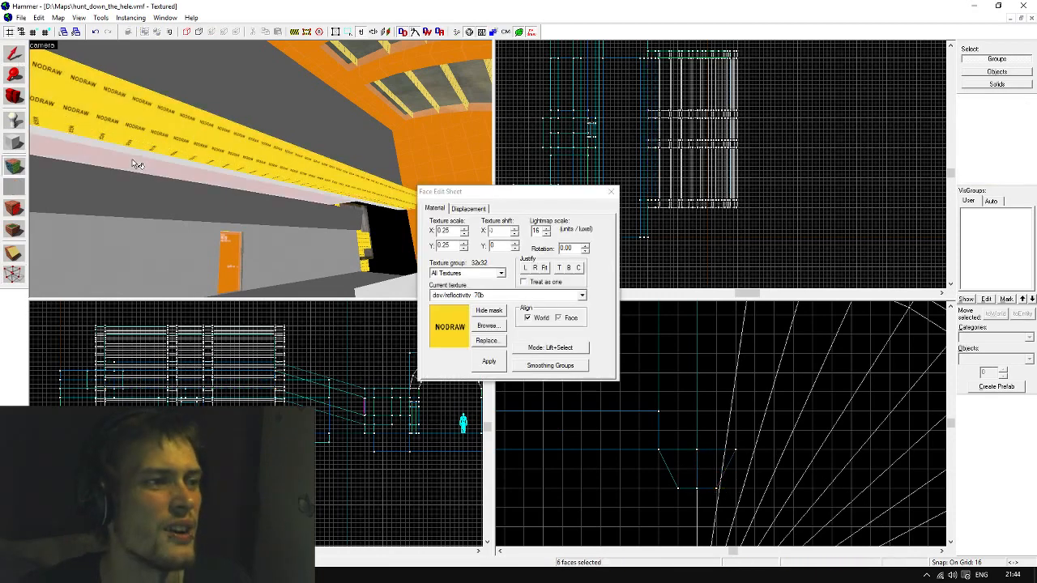
{"action": "left_click", "coordinate": [143, 157]}
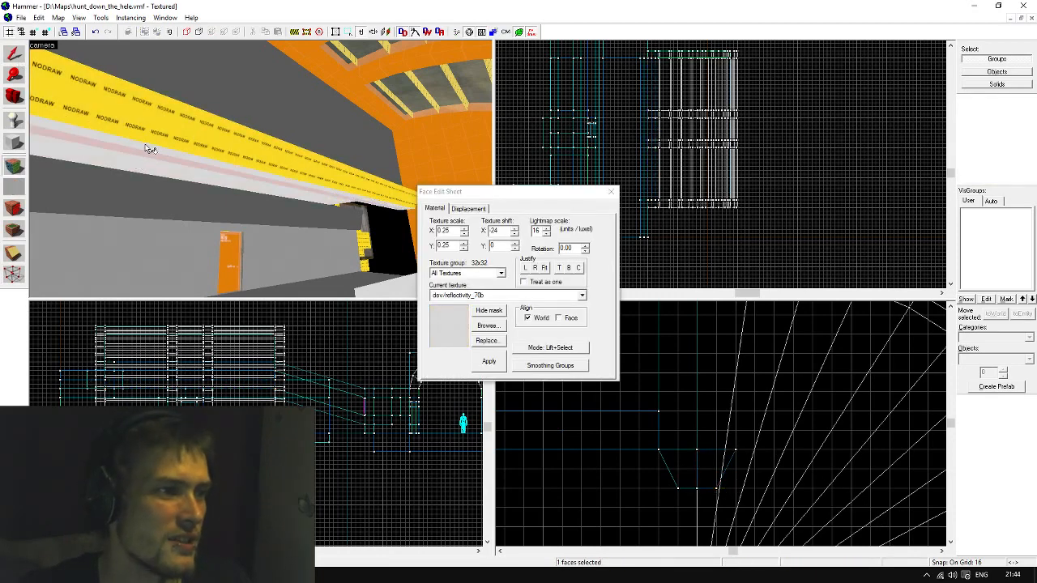
Copy the dev/reflectivity_10b texture from the dark side wall and apply it to the new block's sloped outer face
{"action": "left_click", "coordinate": [193, 92]}
{"action": "key", "text": "z"}
{"action": "key", "text": "w"}
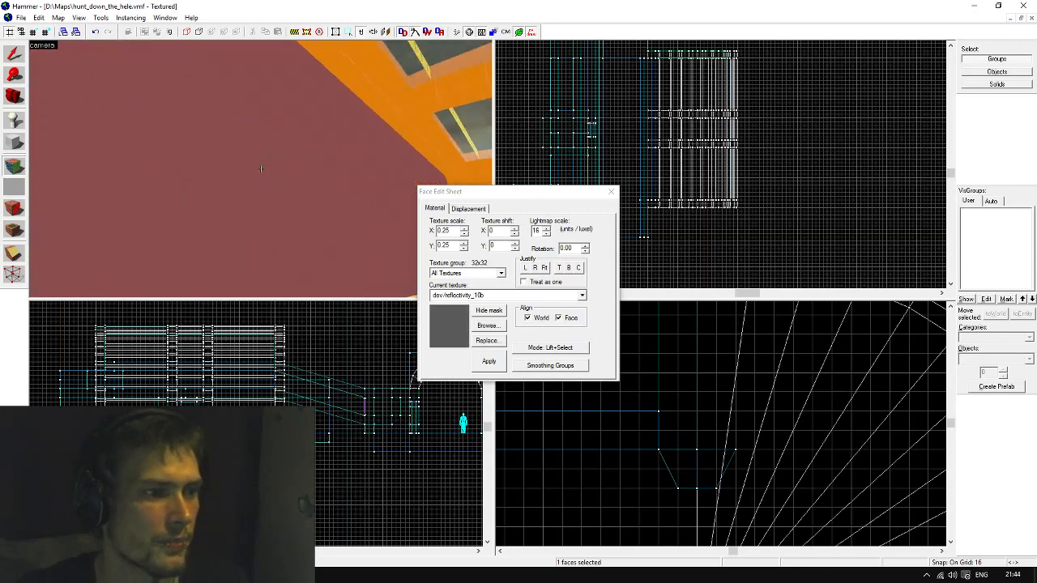
{"action": "key", "text": "w"}
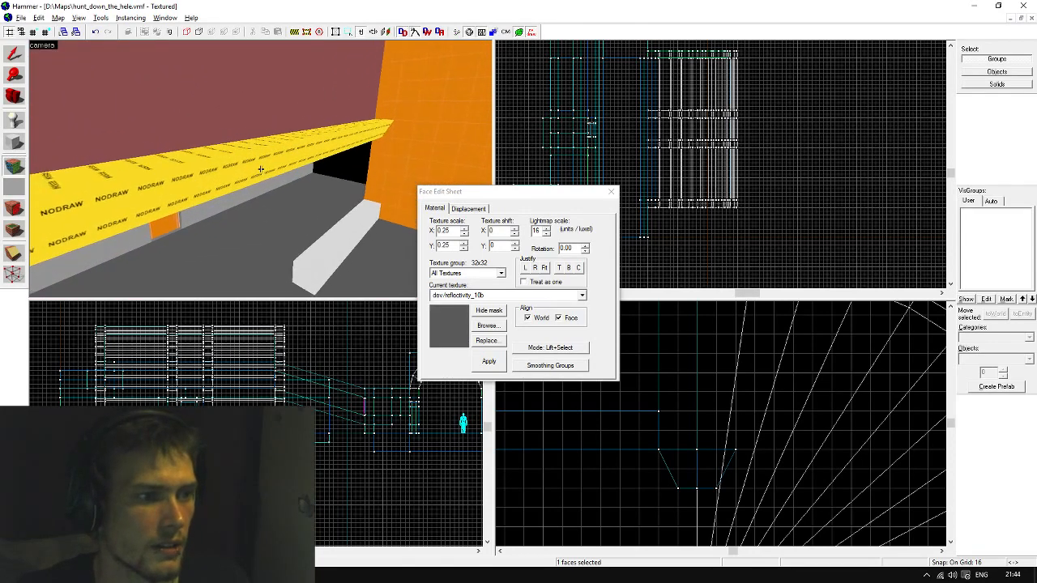
{"action": "key", "text": "s"}
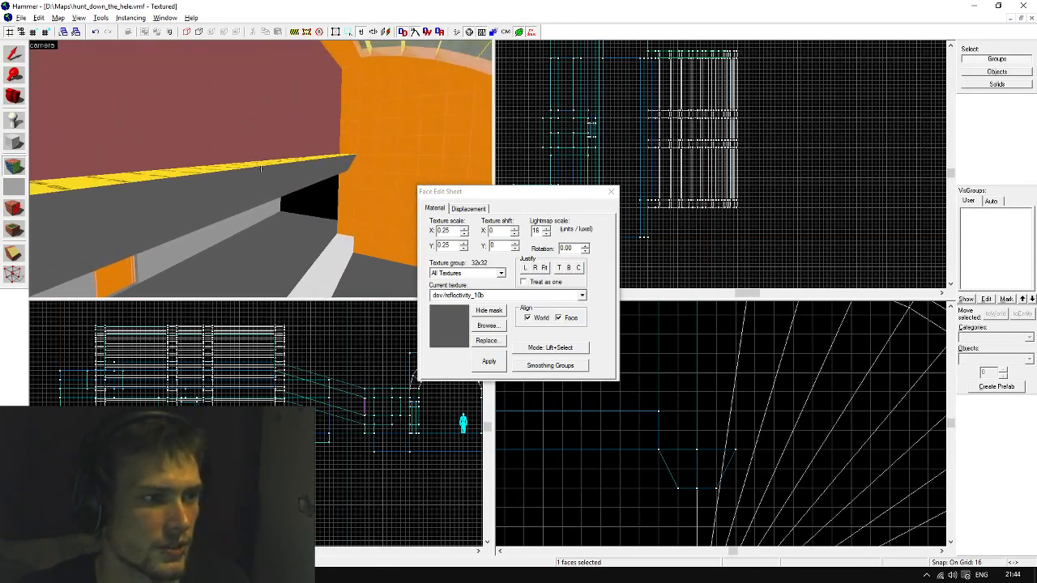
{"action": "key", "text": "w"}
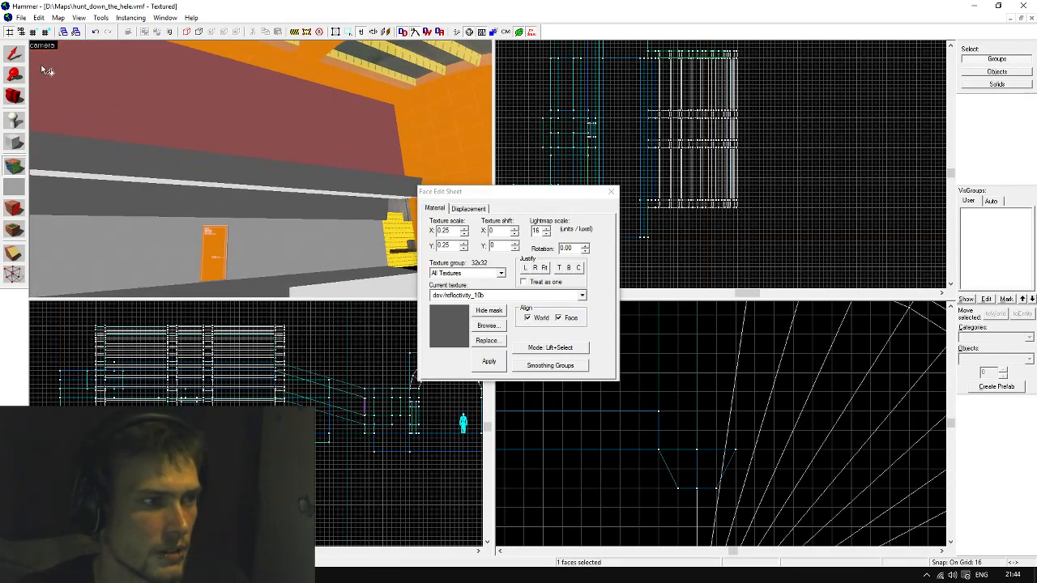
{"action": "key", "text": "shift+s"}
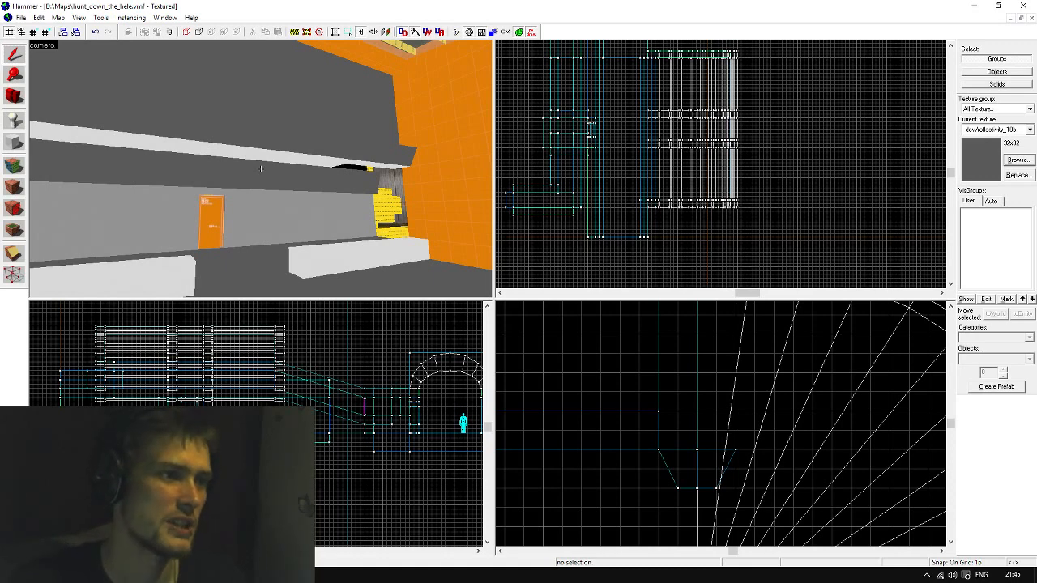
Place a prop_static entity on the dark side wall just above the new ledge block
{"action": "key", "text": "w"}
{"action": "key", "text": "w"}
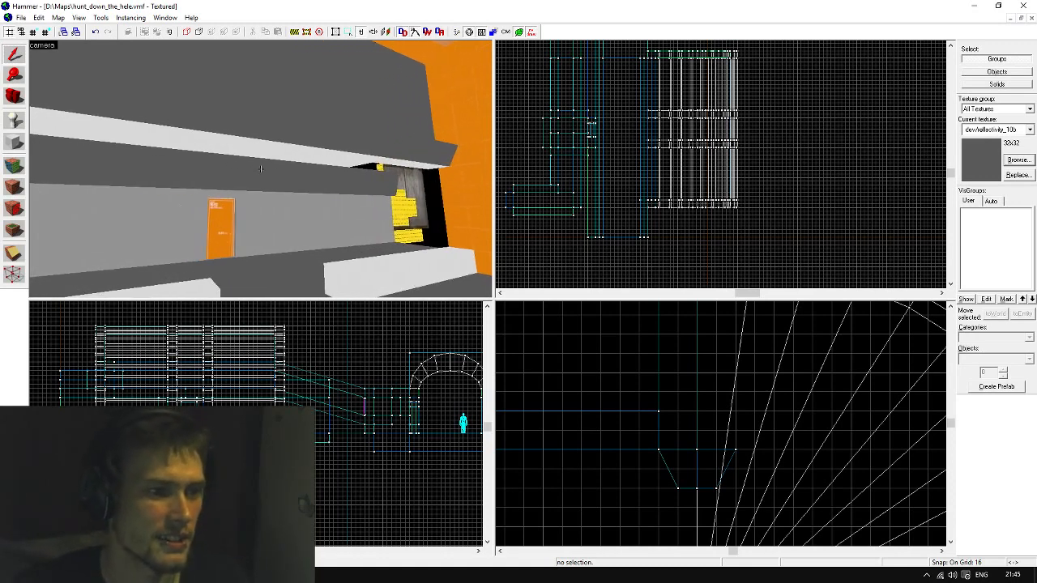
{"action": "key", "text": "s"}
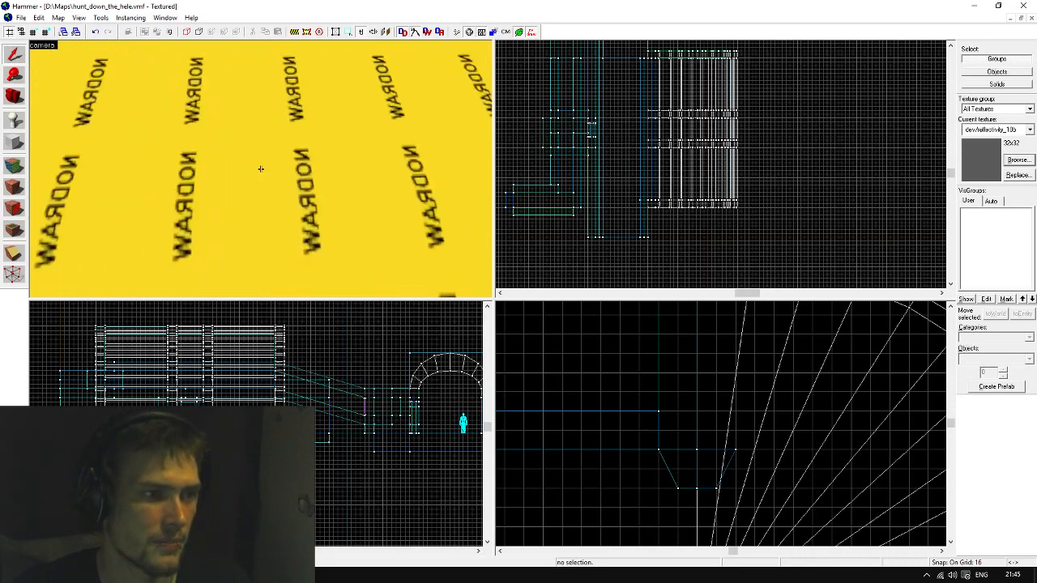
{"action": "key", "text": "z"}
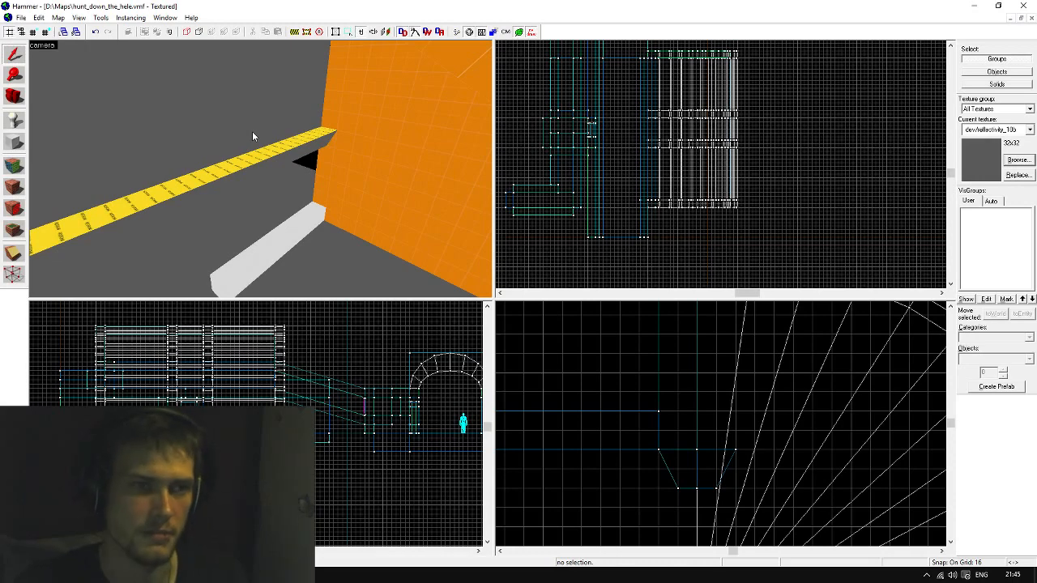
{"action": "key", "text": "z"}
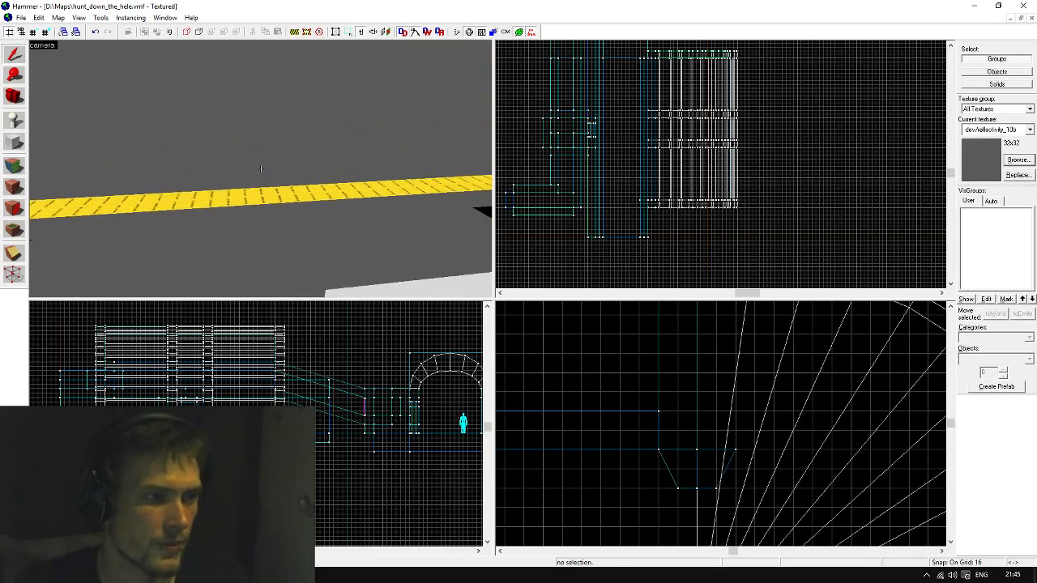
{"action": "left_click", "coordinate": [18, 119]}
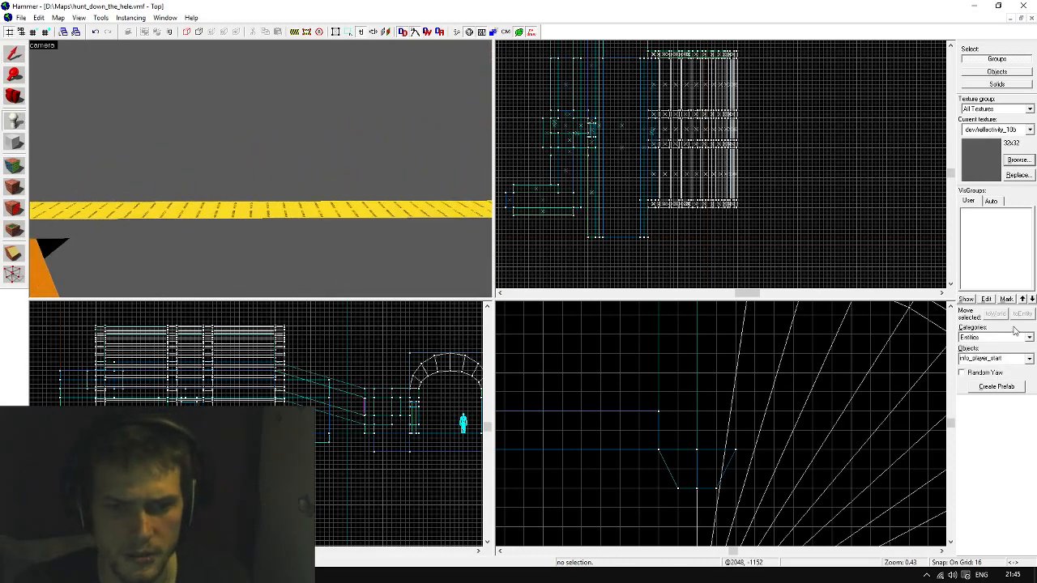
{"action": "left_click", "coordinate": [1008, 358]}
{"action": "type", "text": "prop_s"}
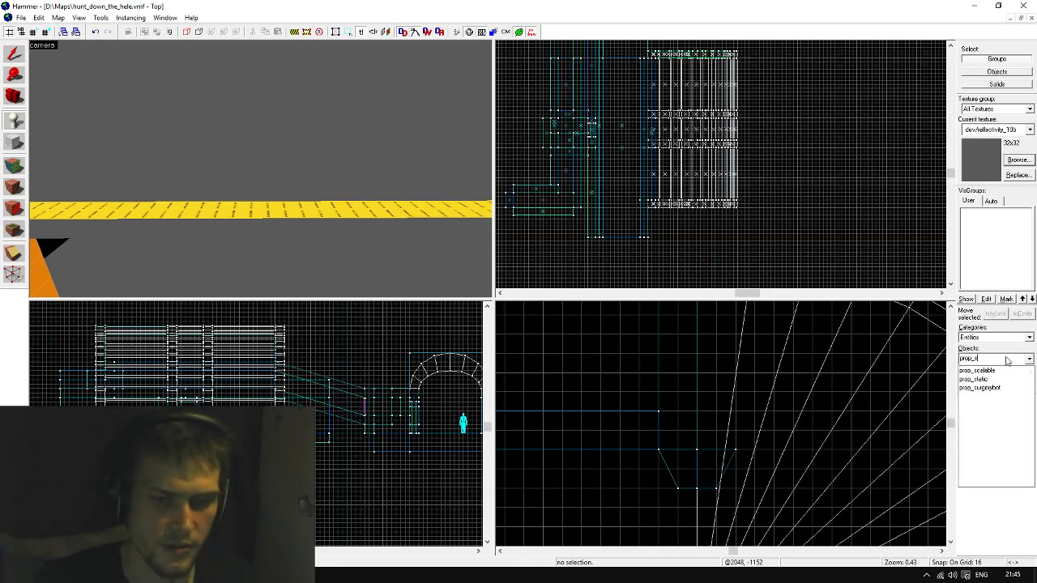
{"action": "left_click", "coordinate": [976, 379]}
{"action": "left_click", "coordinate": [287, 168]}
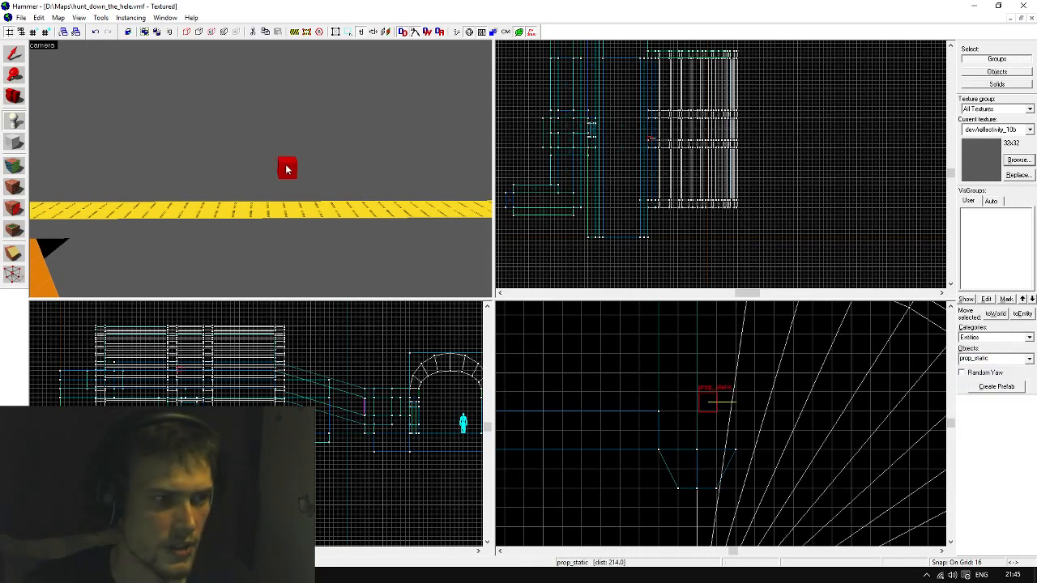
Open the model browser for the prop_static's World Model, filter for qe_logo_sign, and preview qe_logo_sign.mdl and qe_logo_sign_200.mdl
{"action": "left_click", "coordinate": [13, 54]}
{"action": "double_click", "coordinate": [287, 168]}
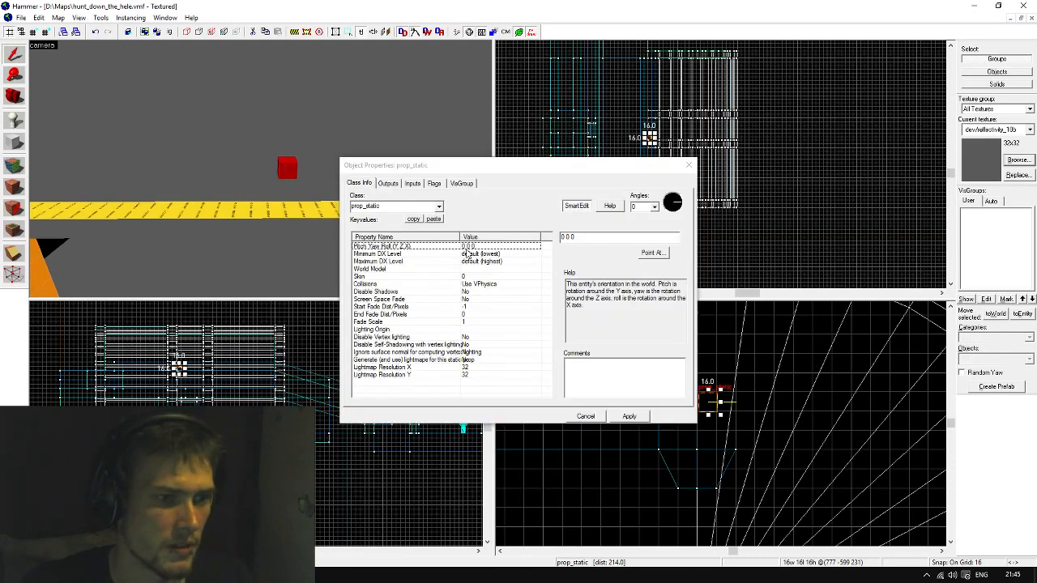
{"action": "left_click", "coordinate": [483, 268]}
{"action": "left_click", "coordinate": [572, 254]}
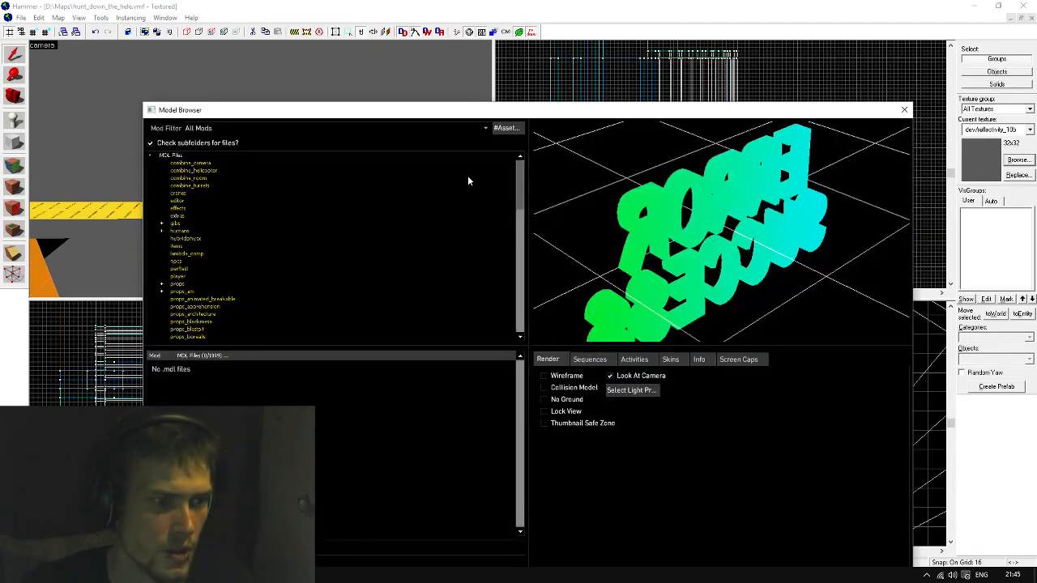
{"action": "left_click_drag", "start_coordinate": [450, 113], "coordinate": [436, 81]}
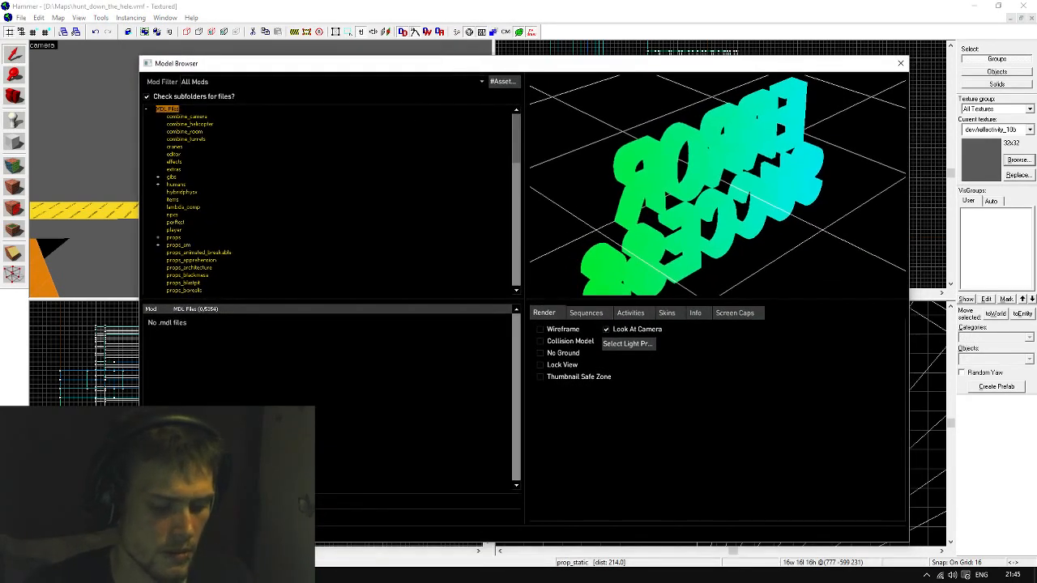
{"action": "key", "text": "ctrl+v"}
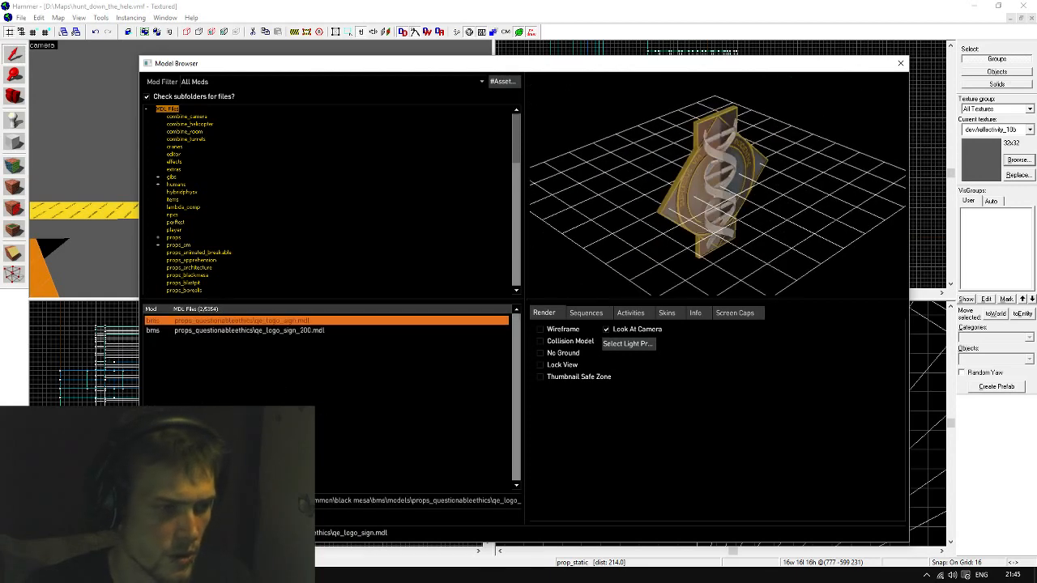
{"action": "left_click", "coordinate": [296, 331]}
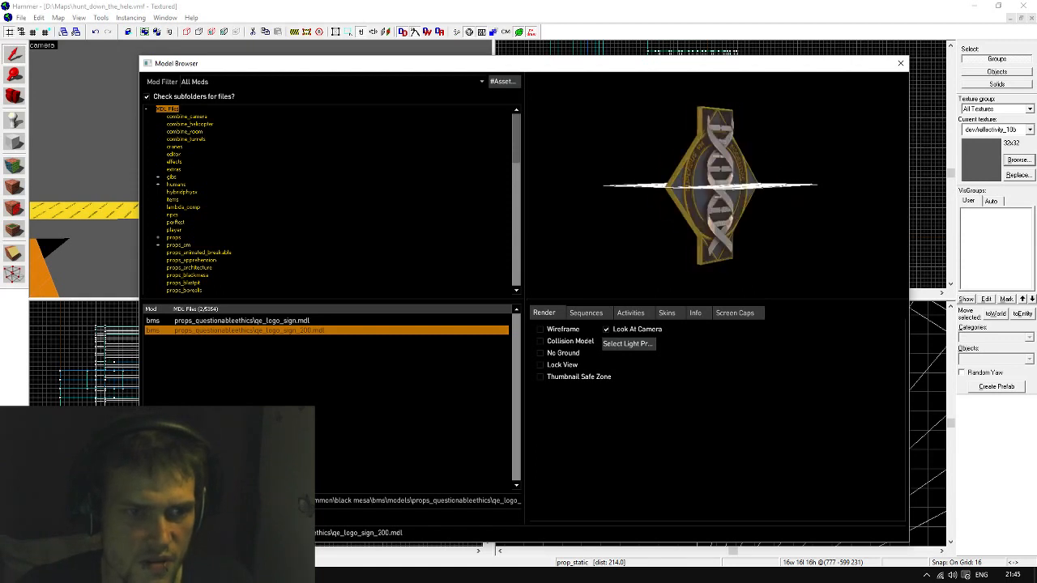
{"action": "left_click", "coordinate": [331, 322]}
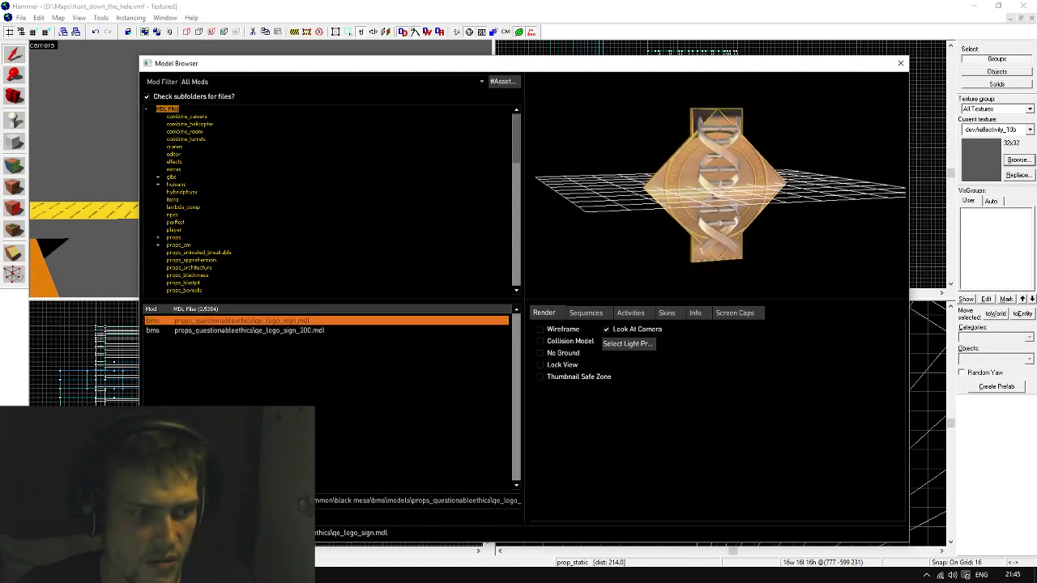
Filter the models by blackmesa and preview props_blackmesa\exit_sign.mdl
{"action": "key", "text": "BackSpace"}
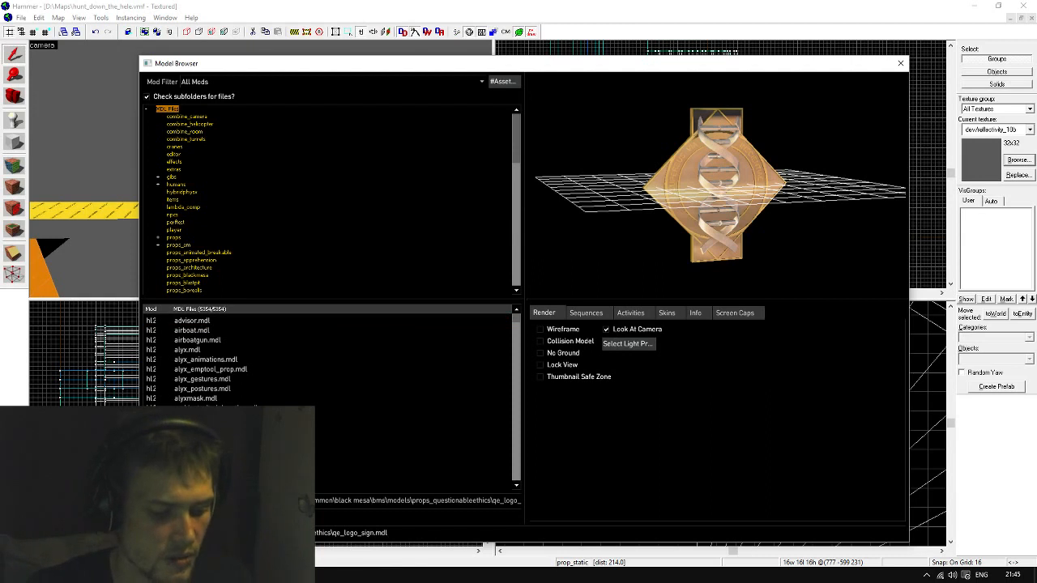
{"action": "type", "text": "blackmesa"}
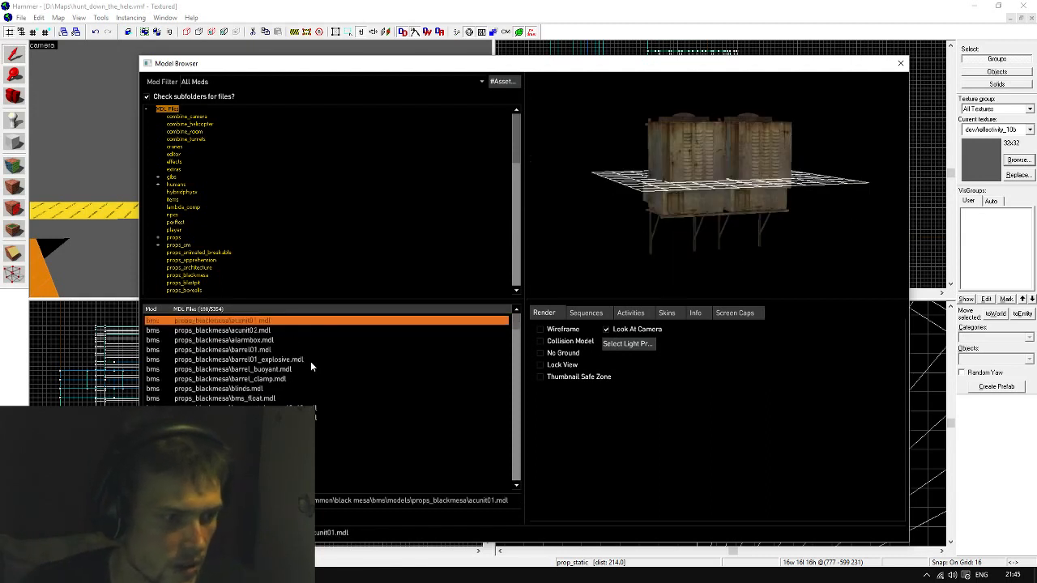
{"action": "scroll", "coordinate": [306, 376], "scroll_direction": "down", "scroll_amount": 10}
{"action": "scroll", "coordinate": [305, 376], "scroll_direction": "down", "scroll_amount": 5}
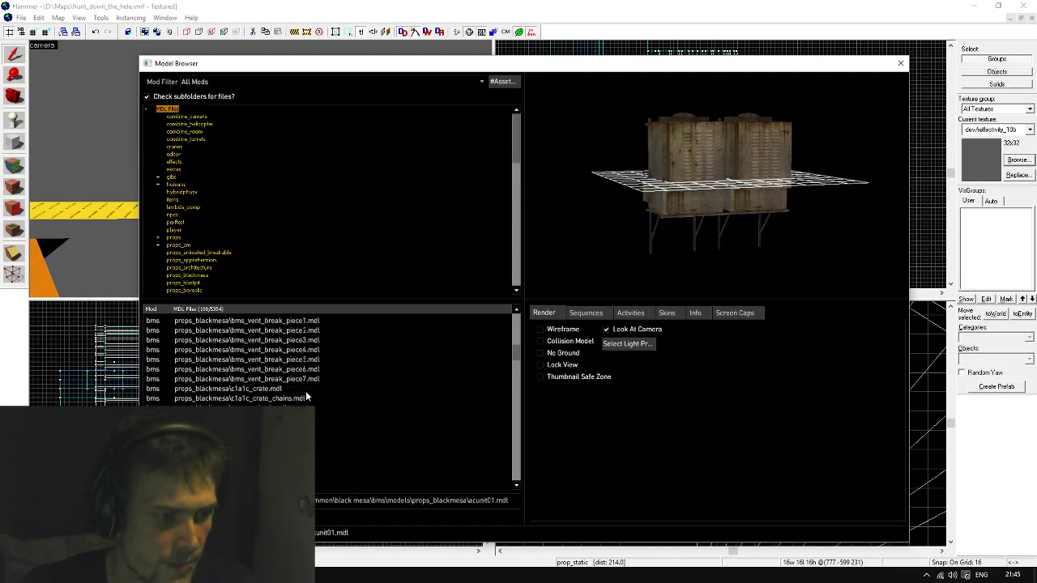
{"action": "scroll", "coordinate": [309, 400], "scroll_direction": "down", "scroll_amount": 3}
{"action": "scroll", "coordinate": [324, 361], "scroll_direction": "down", "scroll_amount": 4}
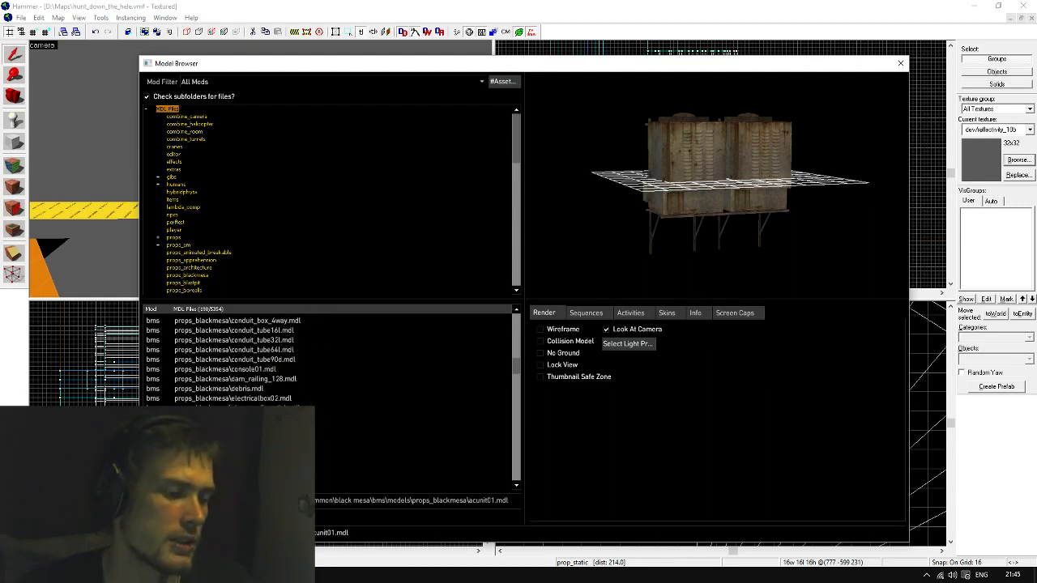
{"action": "scroll", "coordinate": [324, 361], "scroll_direction": "down", "scroll_amount": 1}
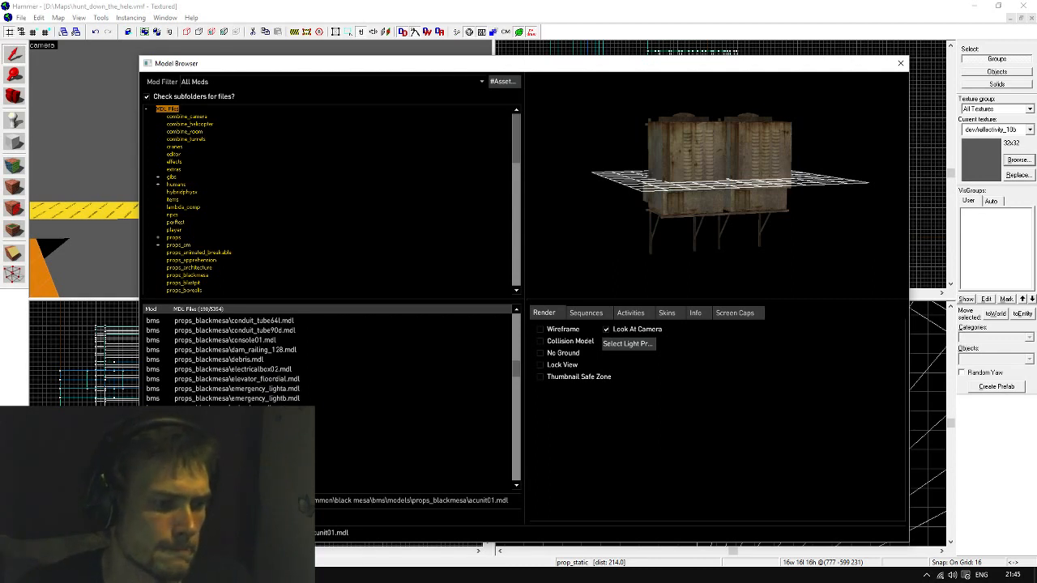
{"action": "left_click", "coordinate": [244, 408]}
Look through the rest of the blackmesa models for a suitable sign, and close the model browser and the prop's properties without choosing one
{"action": "scroll", "coordinate": [333, 435], "scroll_direction": "down", "scroll_amount": 3}
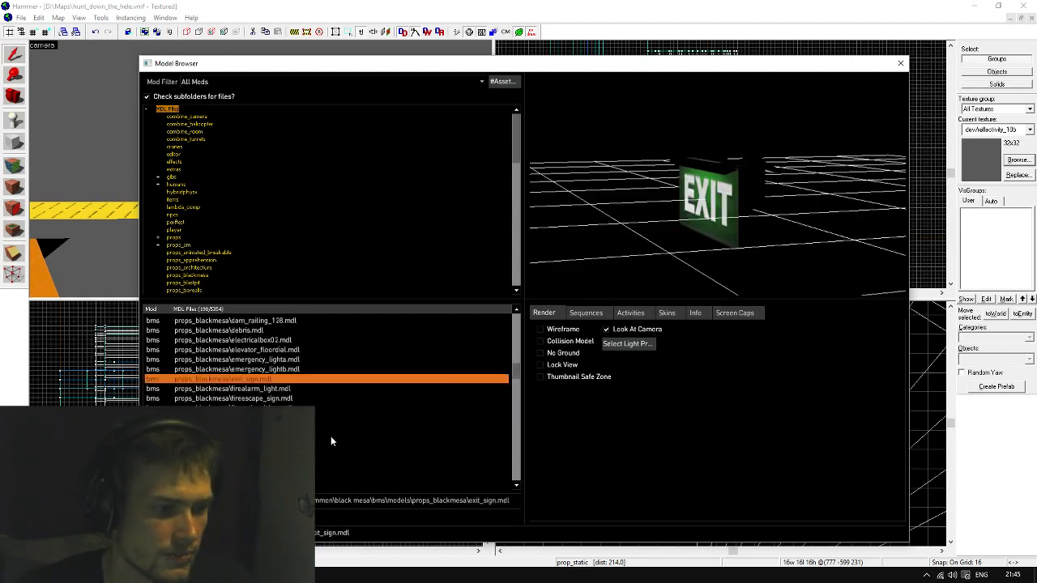
{"action": "scroll", "coordinate": [329, 437], "scroll_direction": "up", "scroll_amount": 2}
{"action": "scroll", "coordinate": [329, 443], "scroll_direction": "down", "scroll_amount": 15}
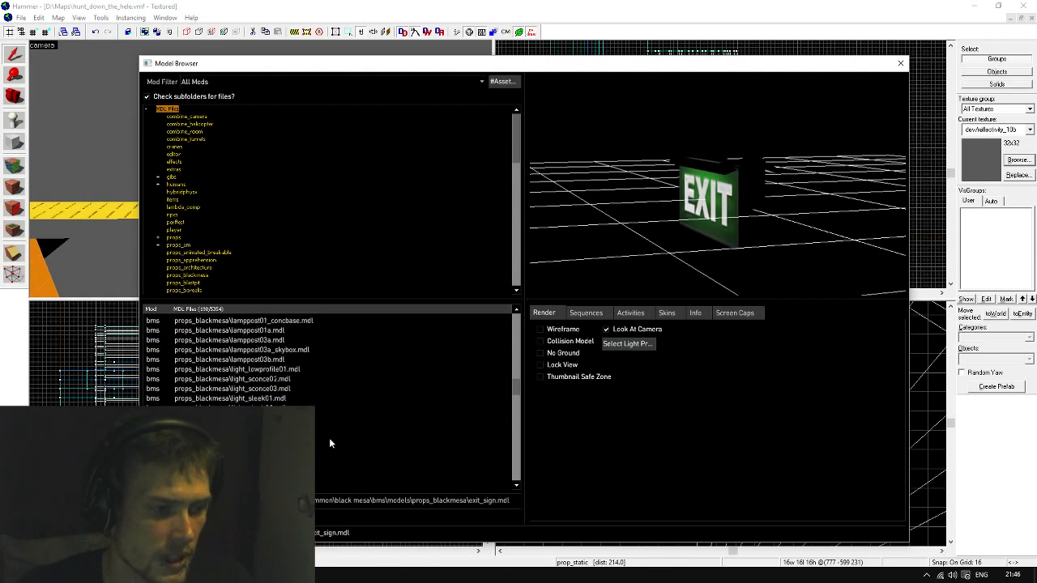
{"action": "scroll", "coordinate": [330, 442], "scroll_direction": "down", "scroll_amount": 5}
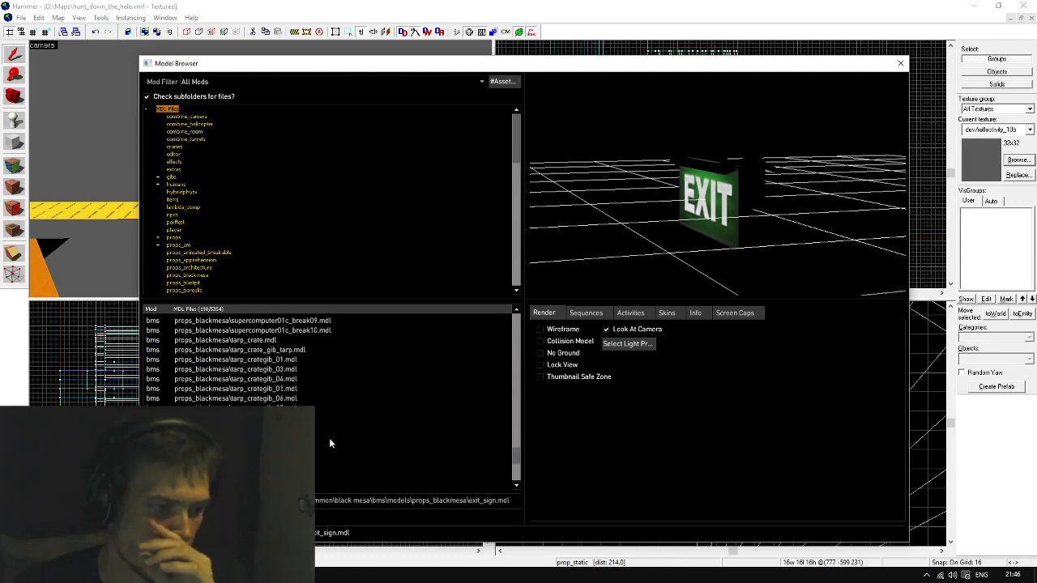
{"action": "scroll", "coordinate": [329, 444], "scroll_direction": "down", "scroll_amount": 5}
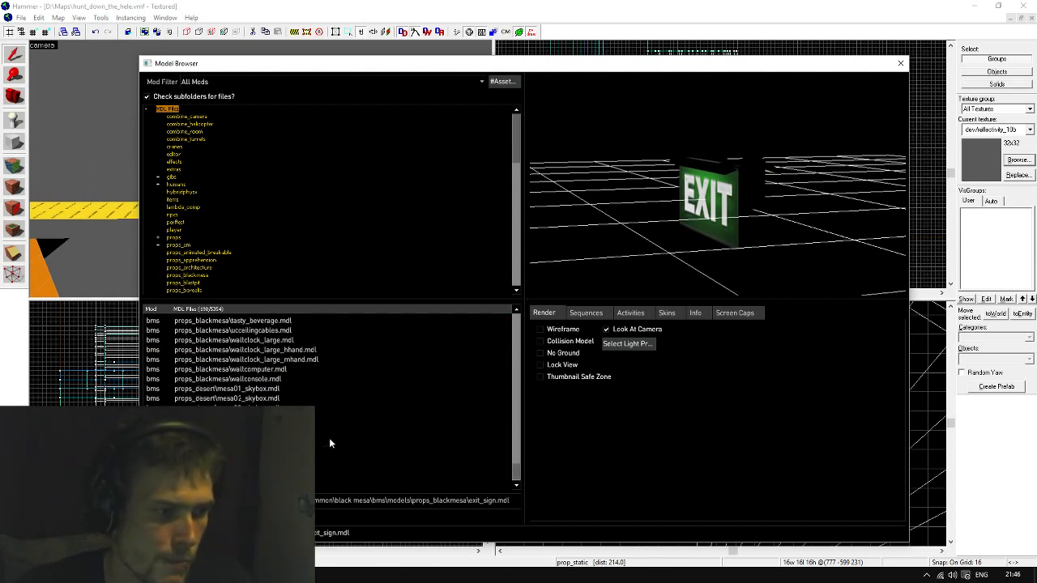
{"action": "scroll", "coordinate": [329, 443], "scroll_direction": "down", "scroll_amount": 1}
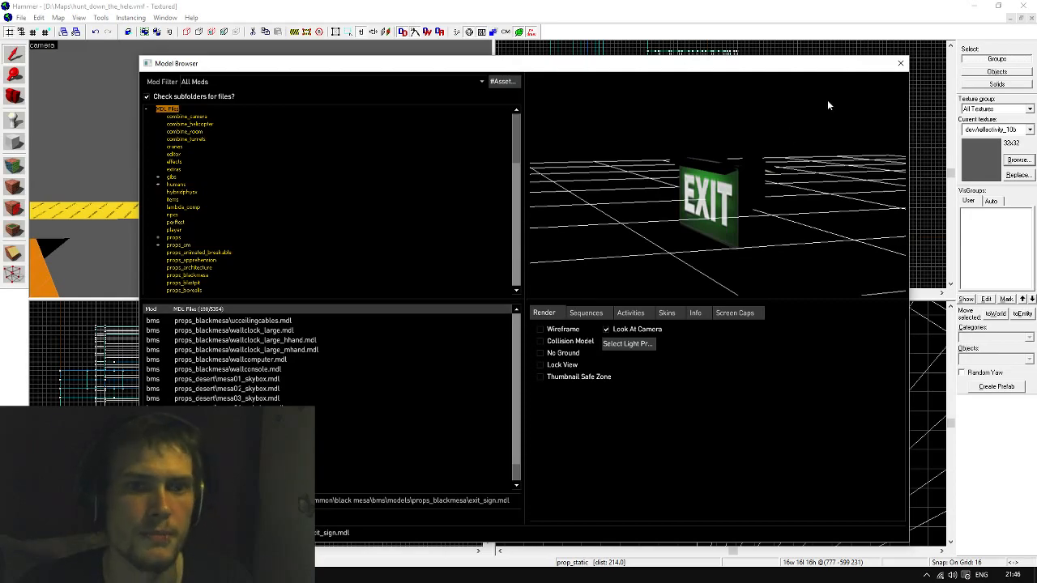
{"action": "left_click", "coordinate": [900, 63]}
{"action": "left_click", "coordinate": [690, 165]}
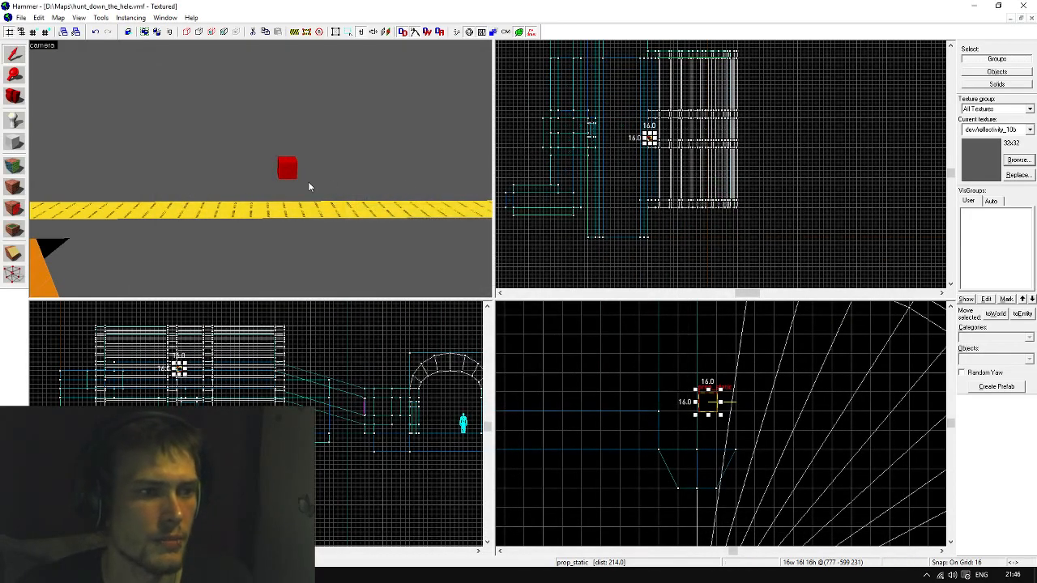
Open the texture browser and look through the overlay textures for a wall logo
{"action": "left_click", "coordinate": [309, 184]}
{"action": "left_click", "coordinate": [1019, 160]}
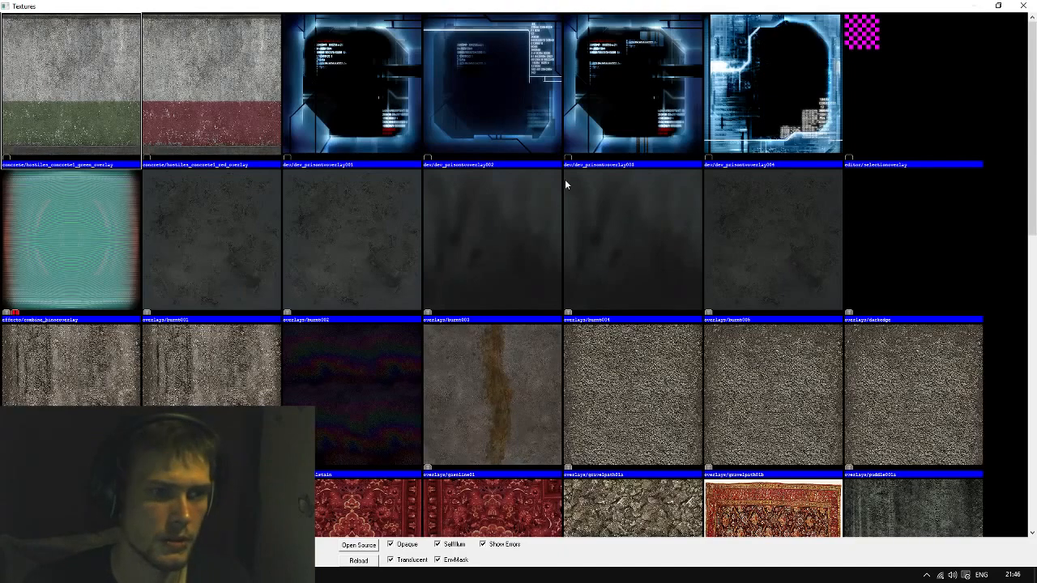
{"action": "scroll", "coordinate": [537, 214], "scroll_direction": "down", "scroll_amount": 10}
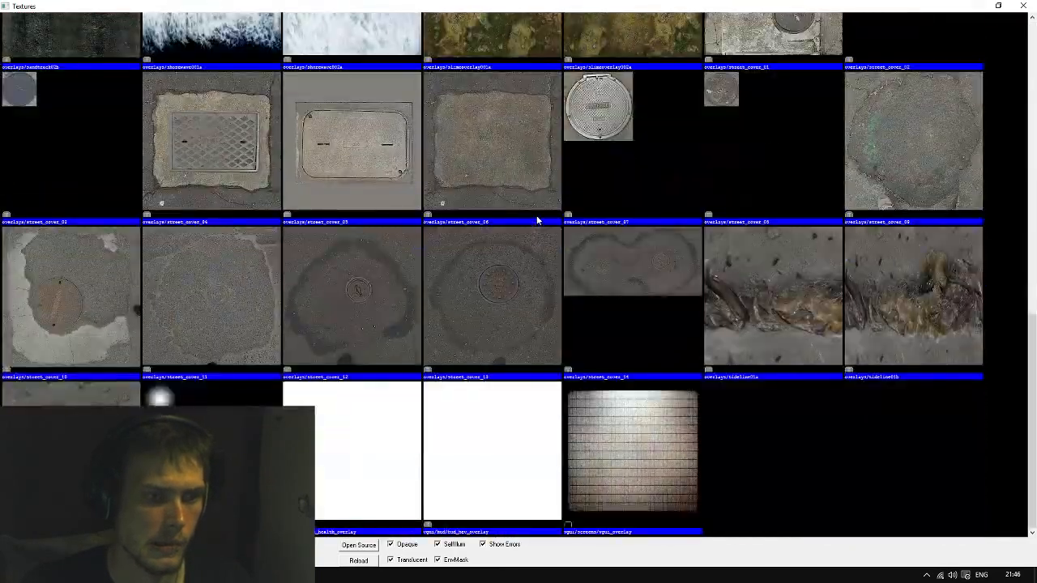
{"action": "scroll", "coordinate": [466, 306], "scroll_direction": "up", "scroll_amount": 5}
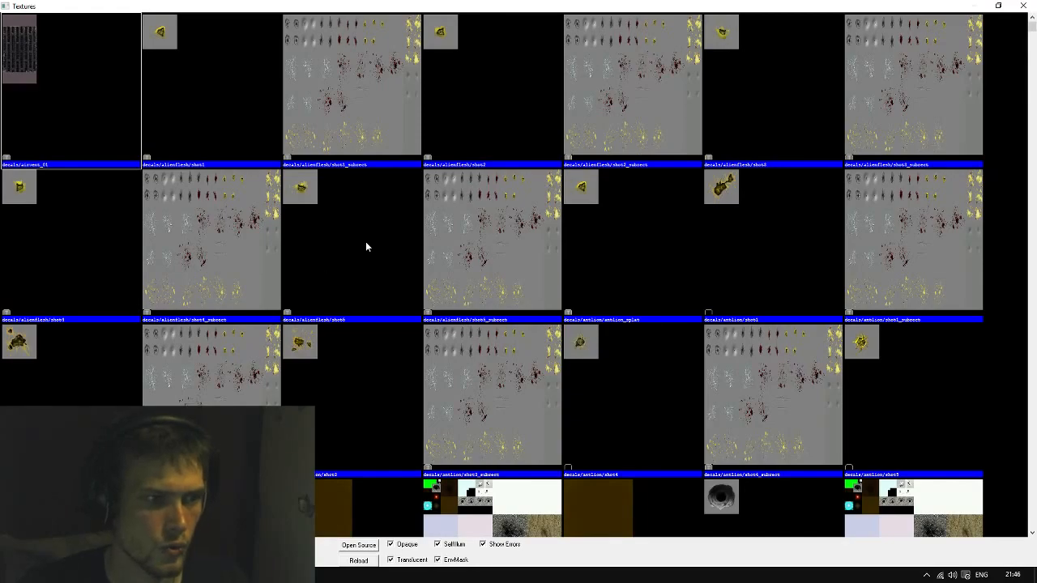
Examine the decal textures, including the signs, letters and posters, for a logo suited to the hall's side wall
{"action": "scroll", "coordinate": [358, 248], "scroll_direction": "down", "scroll_amount": 15}
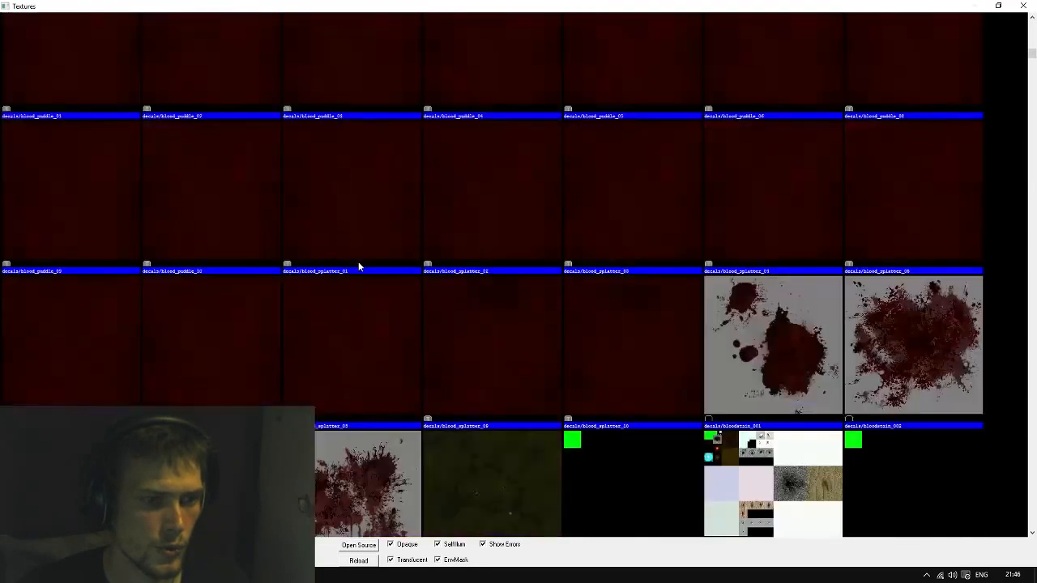
{"action": "scroll", "coordinate": [359, 264], "scroll_direction": "down", "scroll_amount": 20}
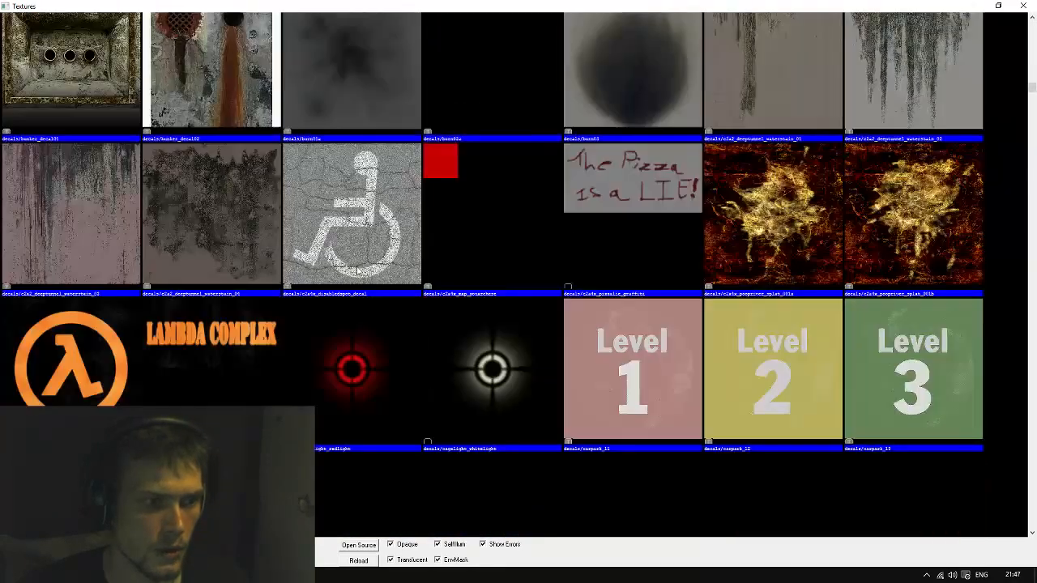
{"action": "scroll", "coordinate": [356, 270], "scroll_direction": "down", "scroll_amount": 15}
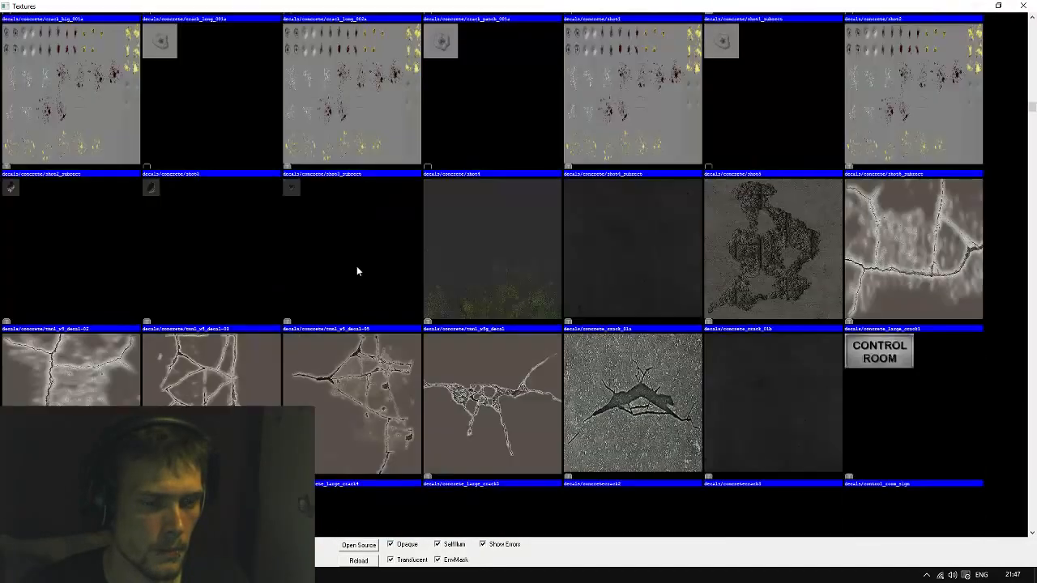
{"action": "scroll", "coordinate": [356, 271], "scroll_direction": "down", "scroll_amount": 20}
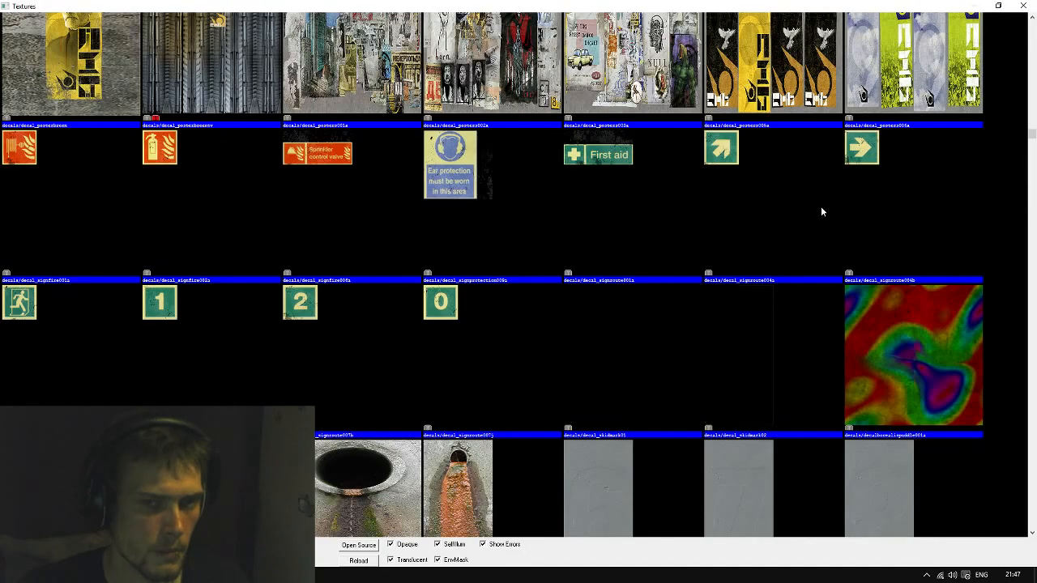
{"action": "scroll", "coordinate": [657, 264], "scroll_direction": "down", "scroll_amount": 20}
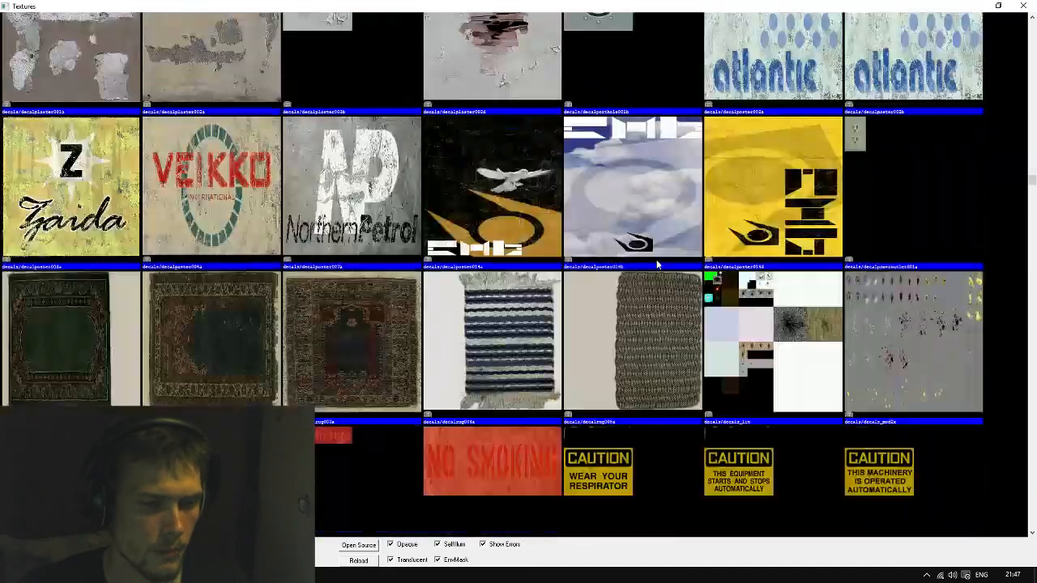
{"action": "scroll", "coordinate": [657, 264], "scroll_direction": "down", "scroll_amount": 20}
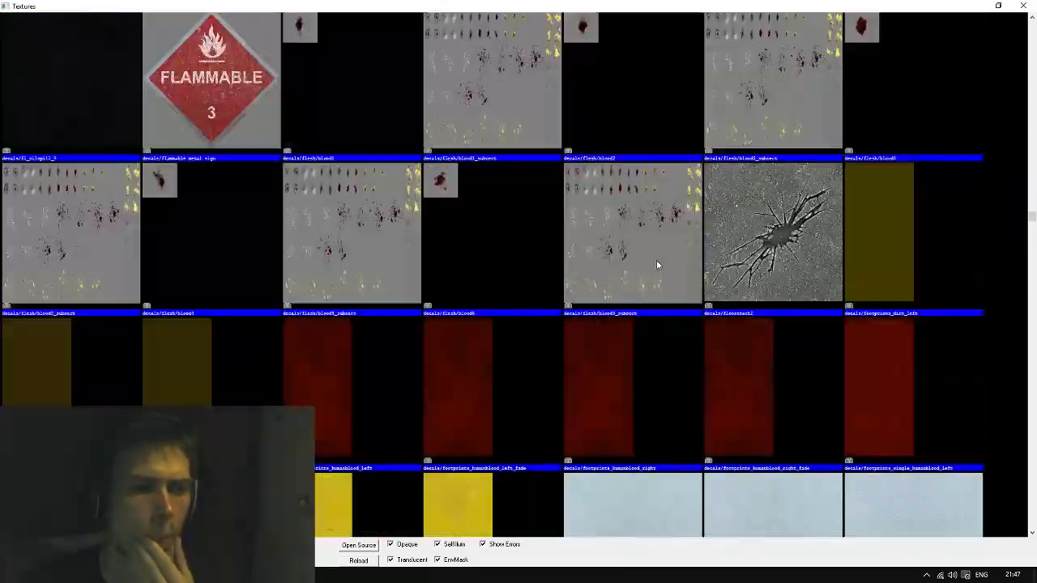
{"action": "scroll", "coordinate": [657, 264], "scroll_direction": "down", "scroll_amount": 20}
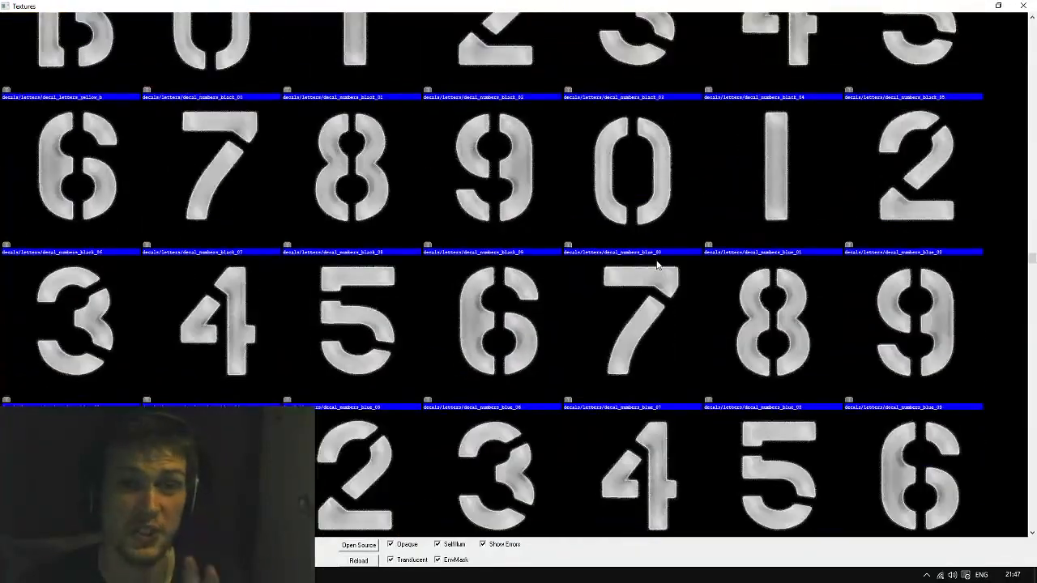
{"action": "scroll", "coordinate": [656, 264], "scroll_direction": "down", "scroll_amount": 20}
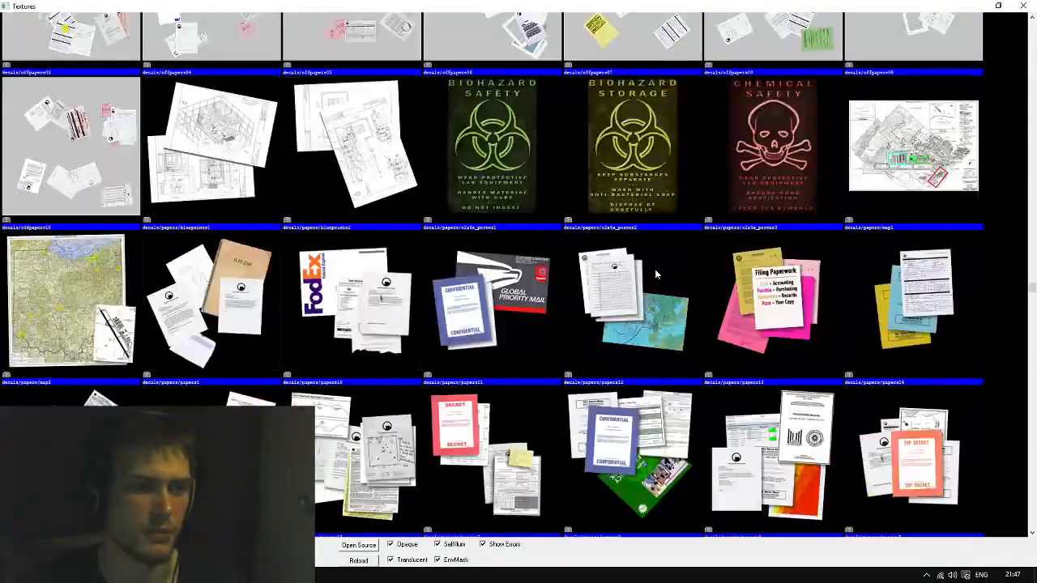
{"action": "scroll", "coordinate": [656, 275], "scroll_direction": "down", "scroll_amount": 20}
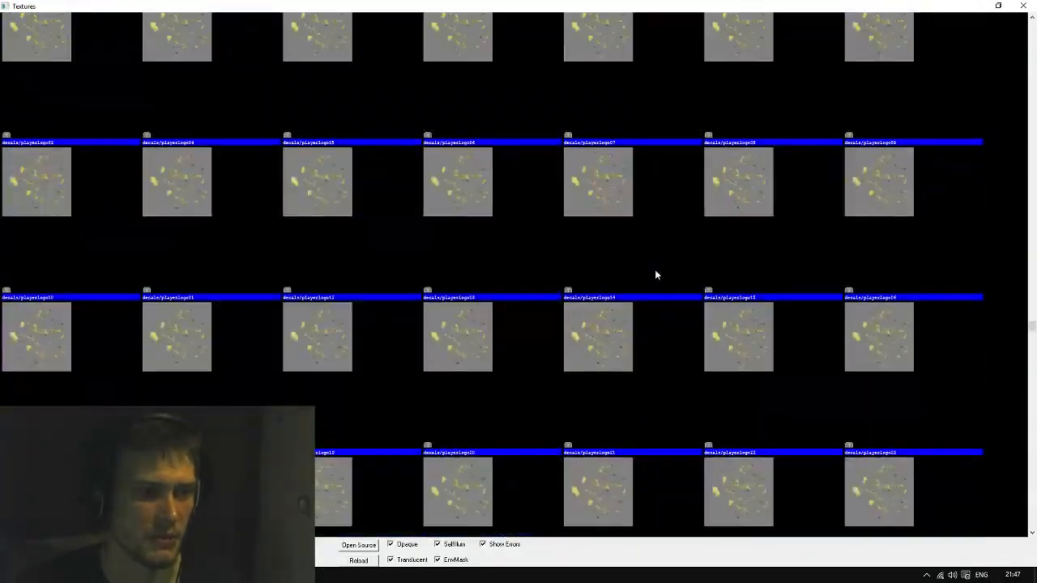
{"action": "scroll", "coordinate": [656, 275], "scroll_direction": "down", "scroll_amount": 20}
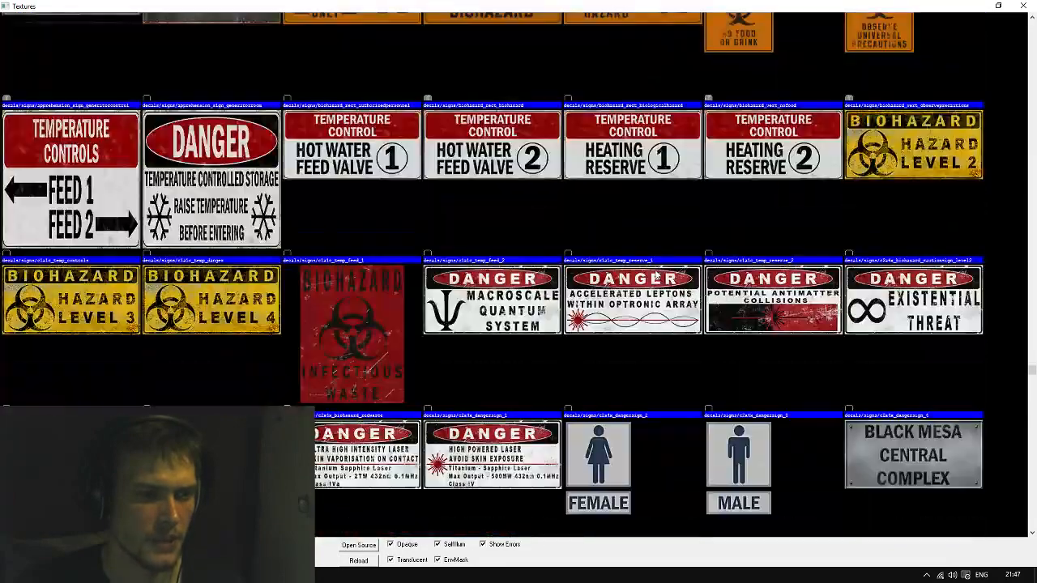
{"action": "scroll", "coordinate": [656, 276], "scroll_direction": "down", "scroll_amount": 20}
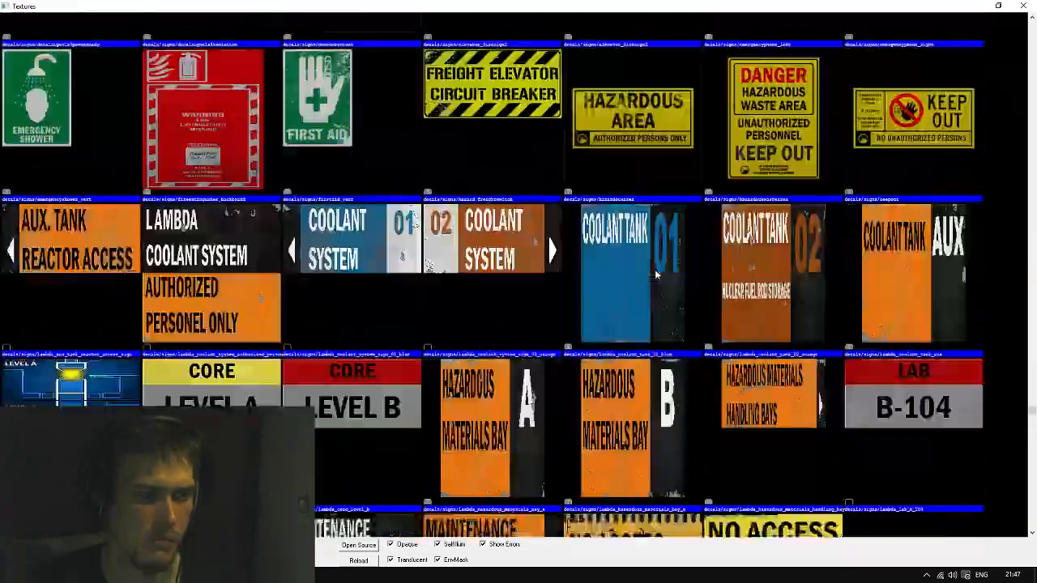
{"action": "scroll", "coordinate": [656, 276], "scroll_direction": "down", "scroll_amount": 20}
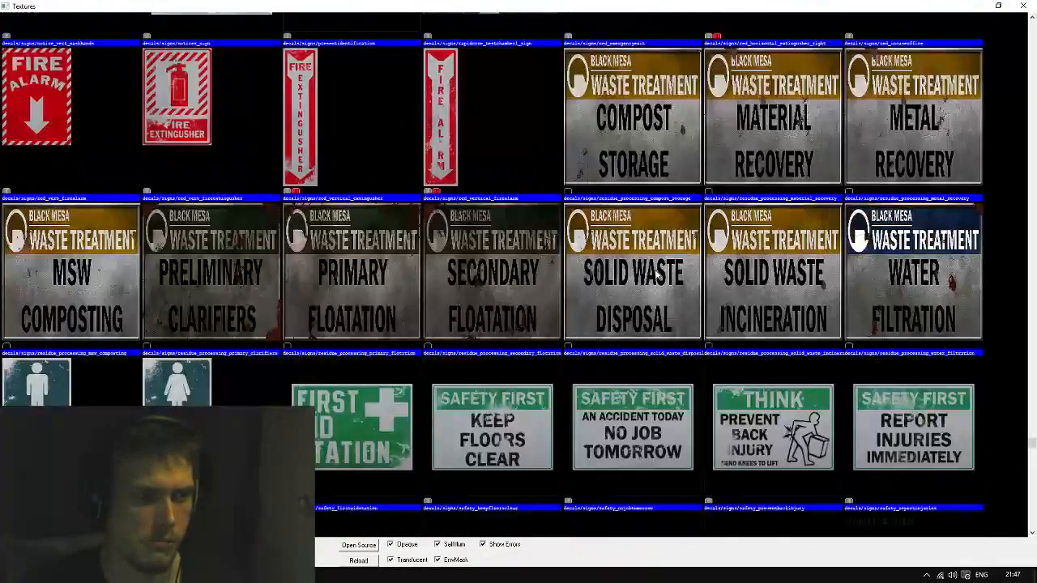
{"action": "scroll", "coordinate": [657, 275], "scroll_direction": "down", "scroll_amount": 20}
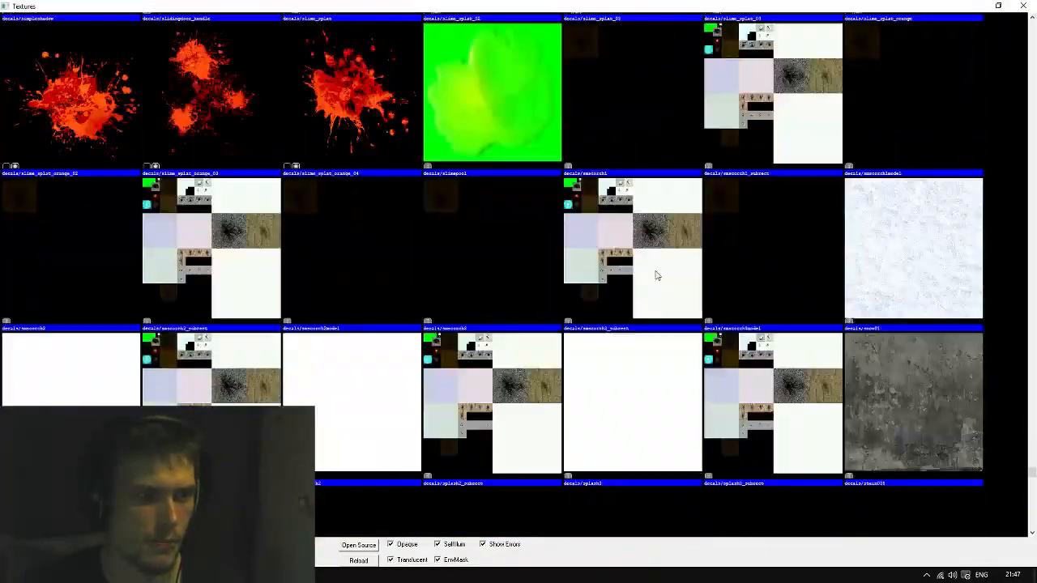
{"action": "scroll", "coordinate": [657, 276], "scroll_direction": "down", "scroll_amount": 20}
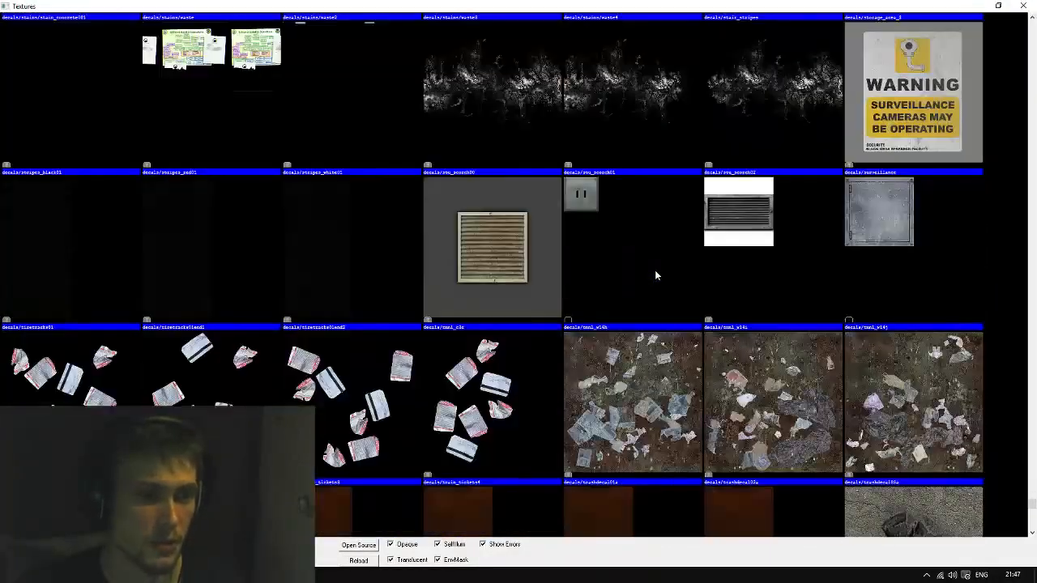
{"action": "scroll", "coordinate": [657, 275], "scroll_direction": "down", "scroll_amount": 20}
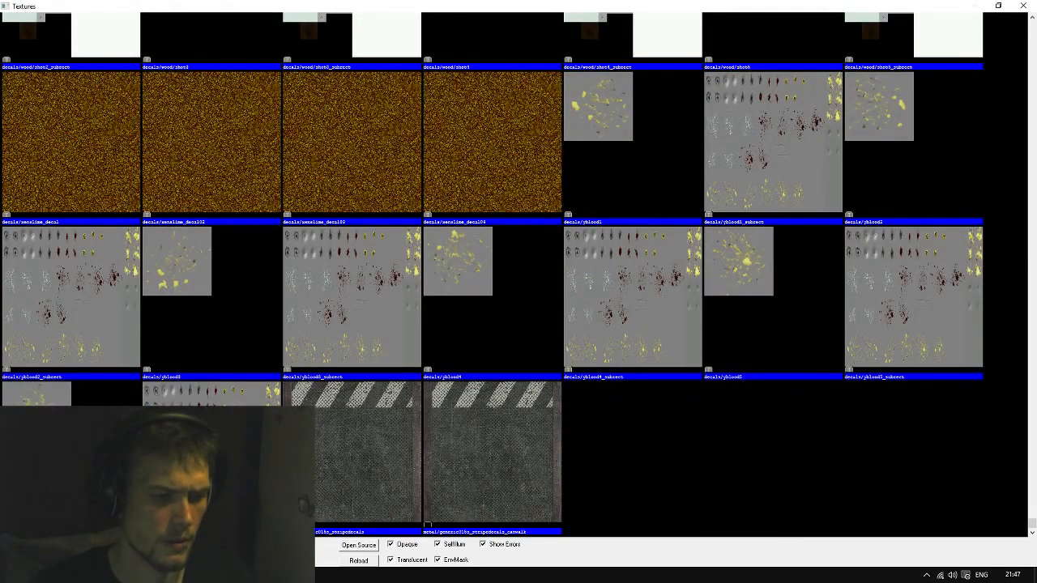
Look through the logo textures for a suitable wall logo and close the texture browser without choosing one
{"action": "scroll", "coordinate": [253, 269], "scroll_direction": "up", "scroll_amount": 15}
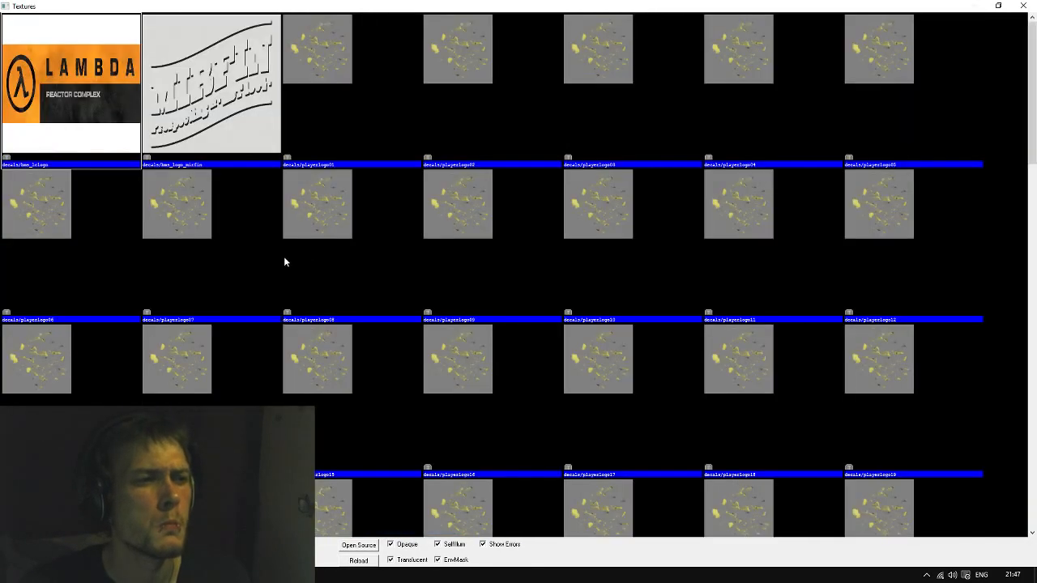
{"action": "scroll", "coordinate": [287, 260], "scroll_direction": "down", "scroll_amount": 5}
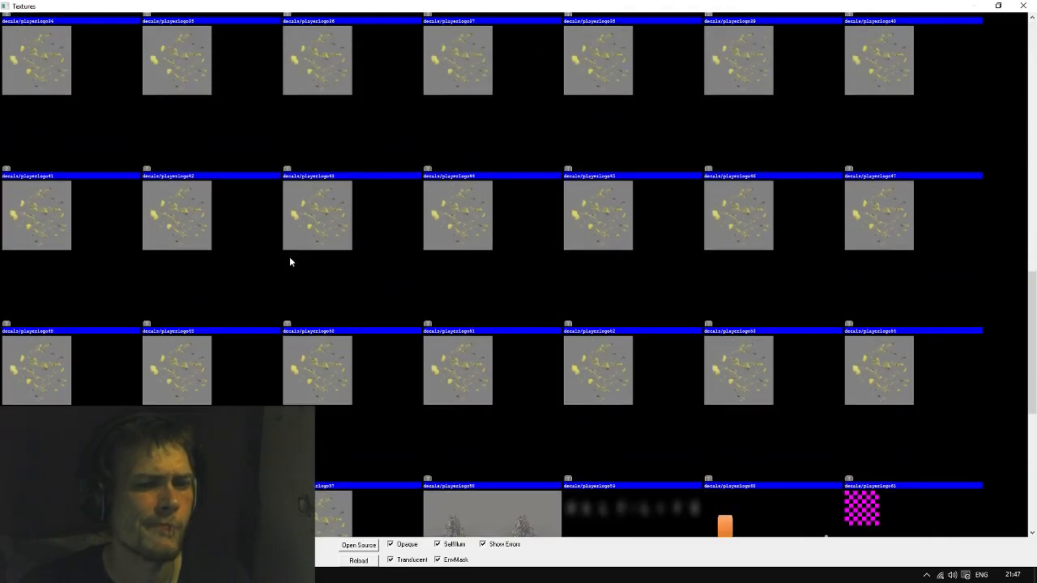
{"action": "scroll", "coordinate": [290, 260], "scroll_direction": "down", "scroll_amount": 3}
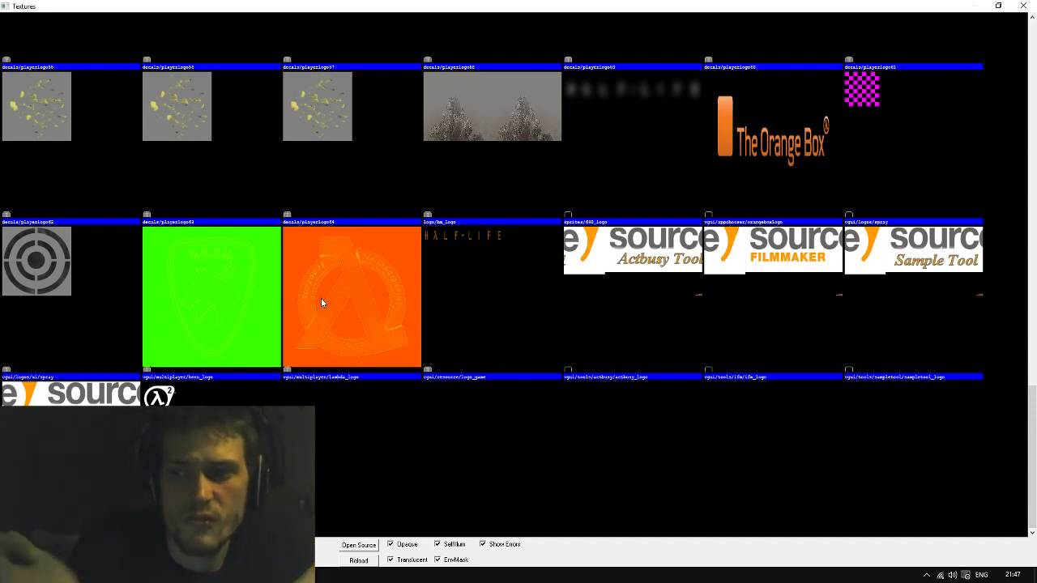
{"action": "left_click", "coordinate": [1023, 6]}
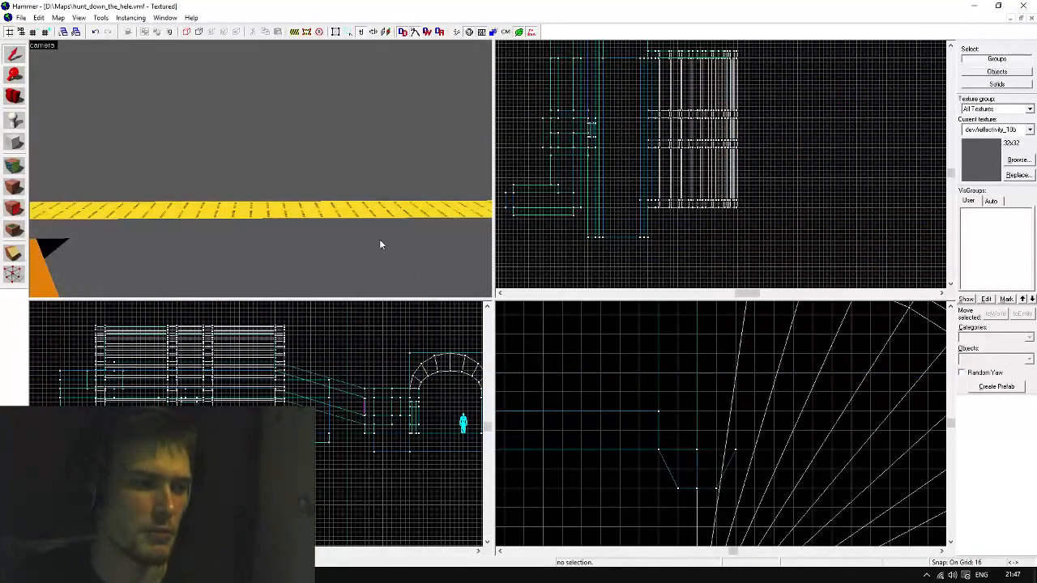
Outline a 32 by 128 unit block with the tools/toolsnodraw texture in the side wall gap at the corridor's open end
{"action": "key", "text": "z"}
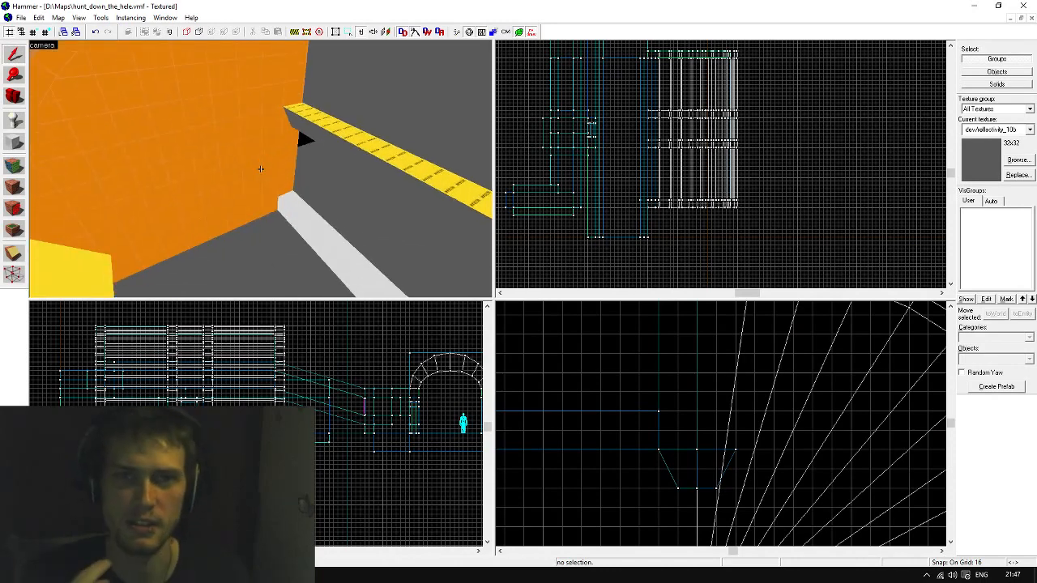
{"action": "key", "text": "w"}
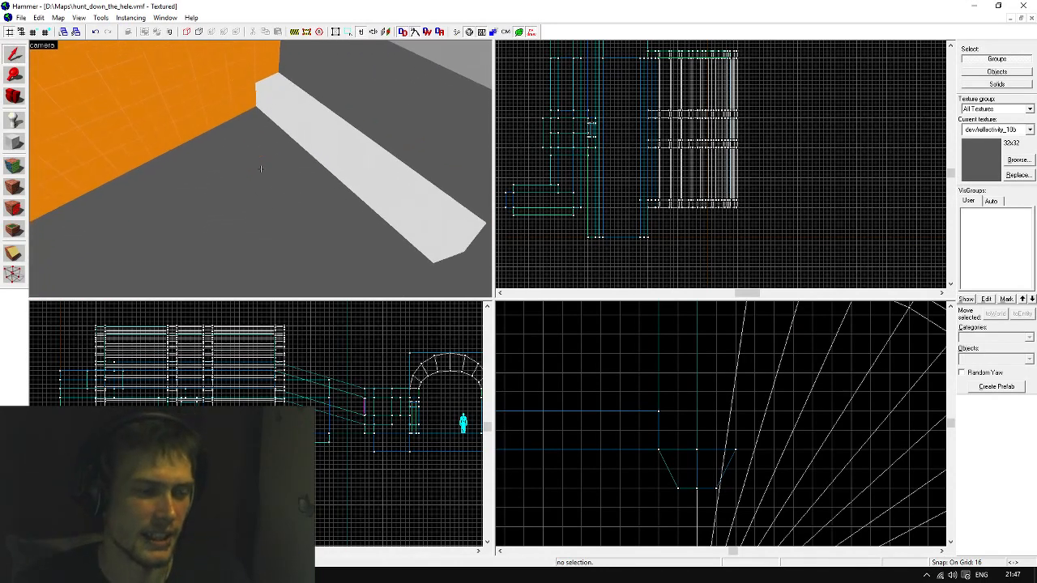
{"action": "key", "text": "d"}
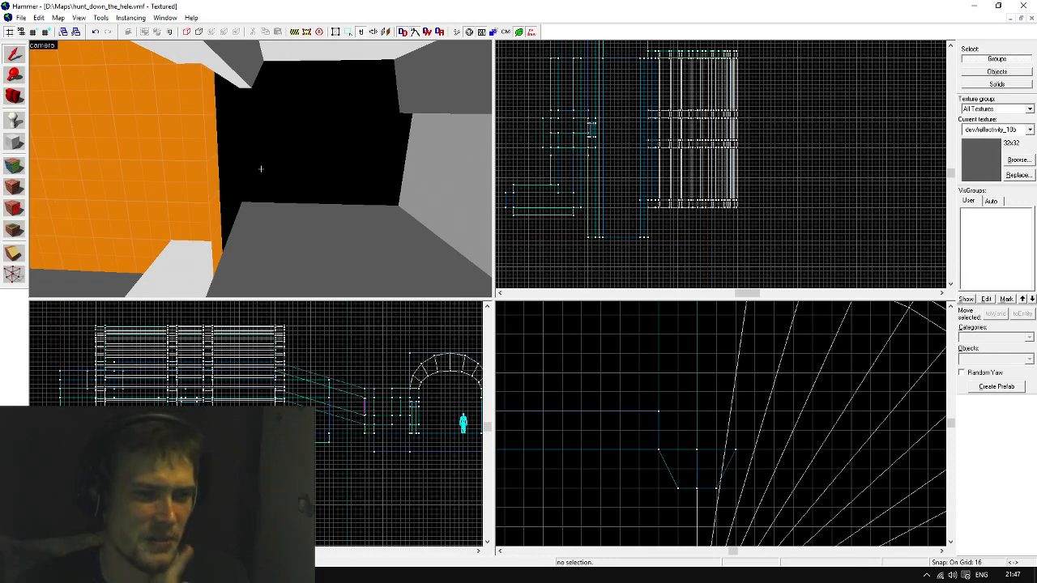
{"action": "key", "text": "d"}
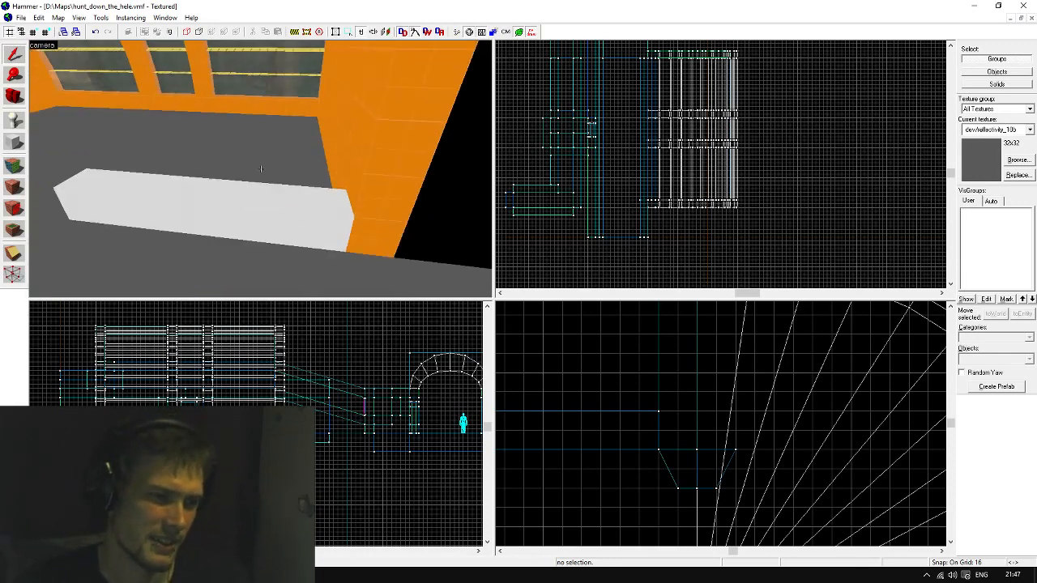
{"action": "key", "text": "s"}
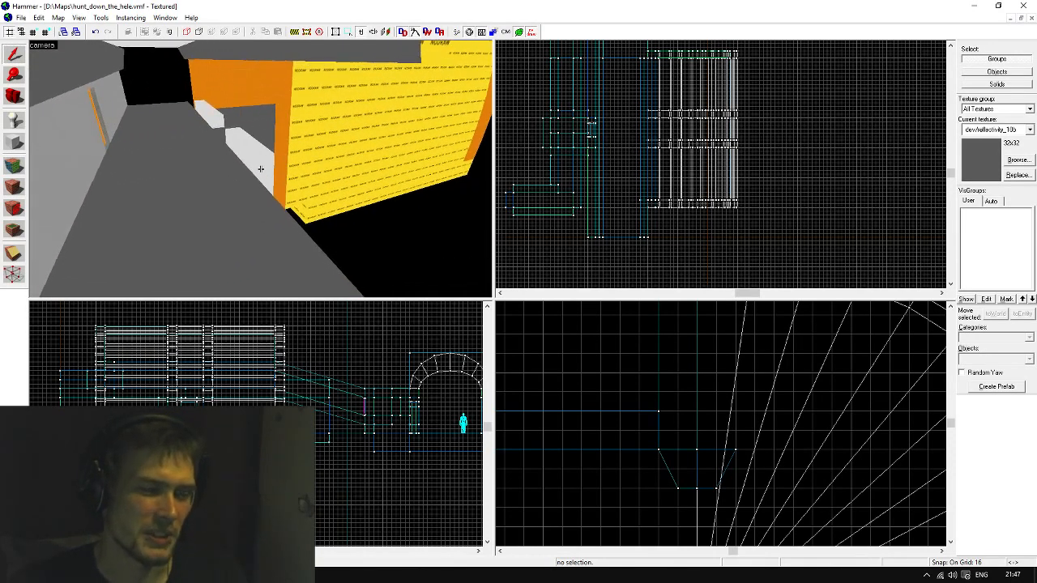
{"action": "key", "text": "z"}
{"action": "left_click", "coordinate": [13, 141]}
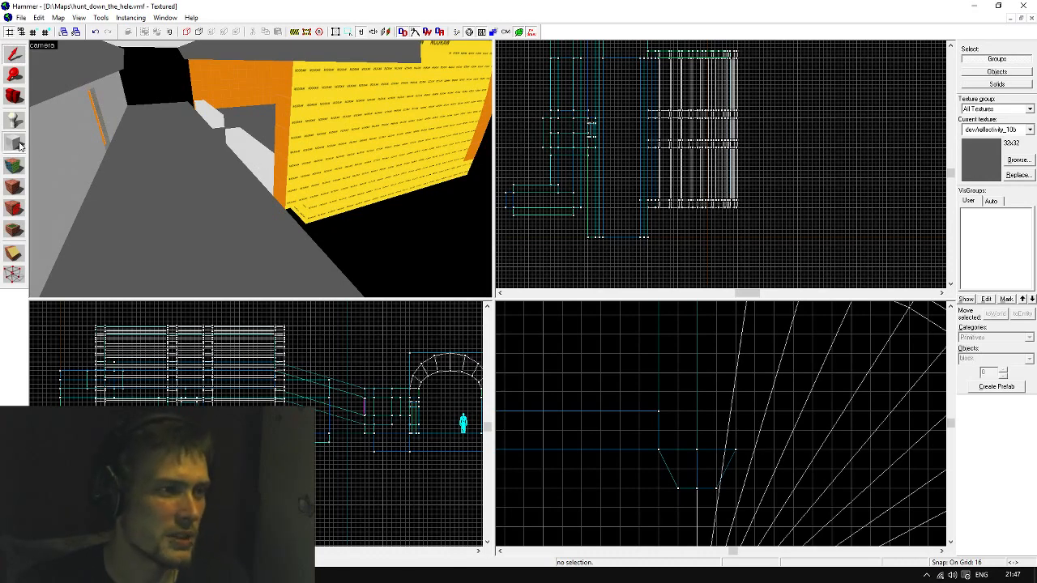
{"action": "left_click", "coordinate": [1030, 130]}
{"action": "left_click", "coordinate": [988, 232]}
{"action": "scroll", "coordinate": [645, 234], "scroll_direction": "up", "scroll_amount": 8}
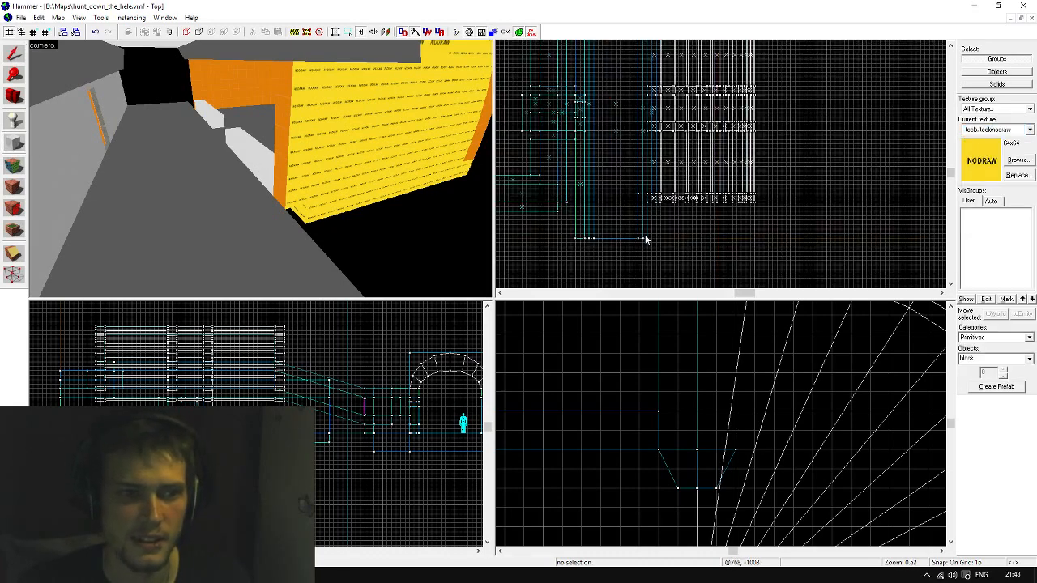
{"action": "scroll", "coordinate": [649, 227], "scroll_direction": "down", "scroll_amount": 3}
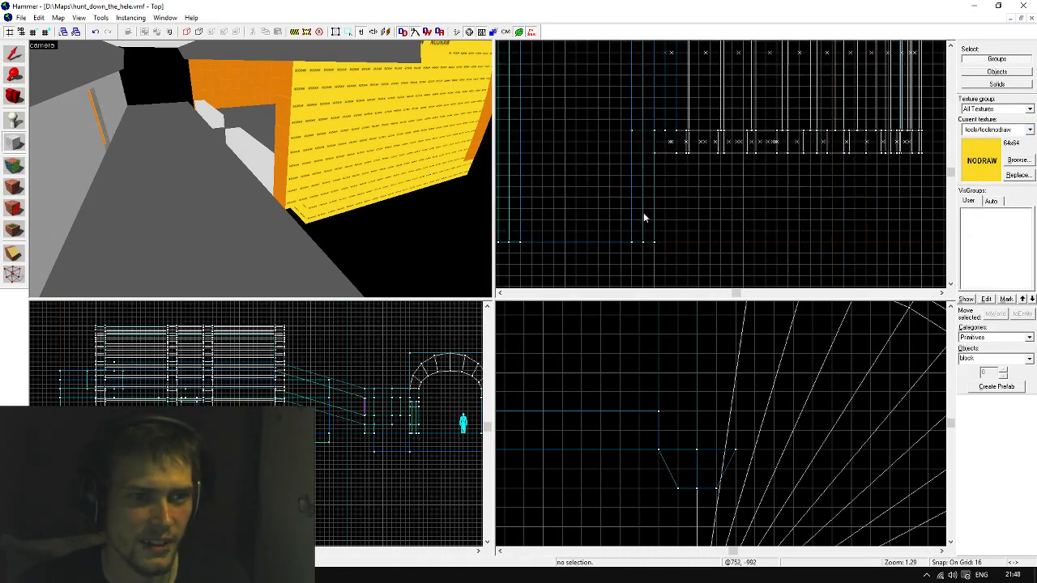
{"action": "scroll", "coordinate": [640, 155], "scroll_direction": "up", "scroll_amount": 4}
{"action": "left_click_drag", "start_coordinate": [628, 149], "coordinate": [680, 265]}
Shift the block outline into line with the hall's side wall, extend it down to 160 units high, and create the block
{"action": "scroll", "coordinate": [692, 173], "scroll_direction": "down", "scroll_amount": 3}
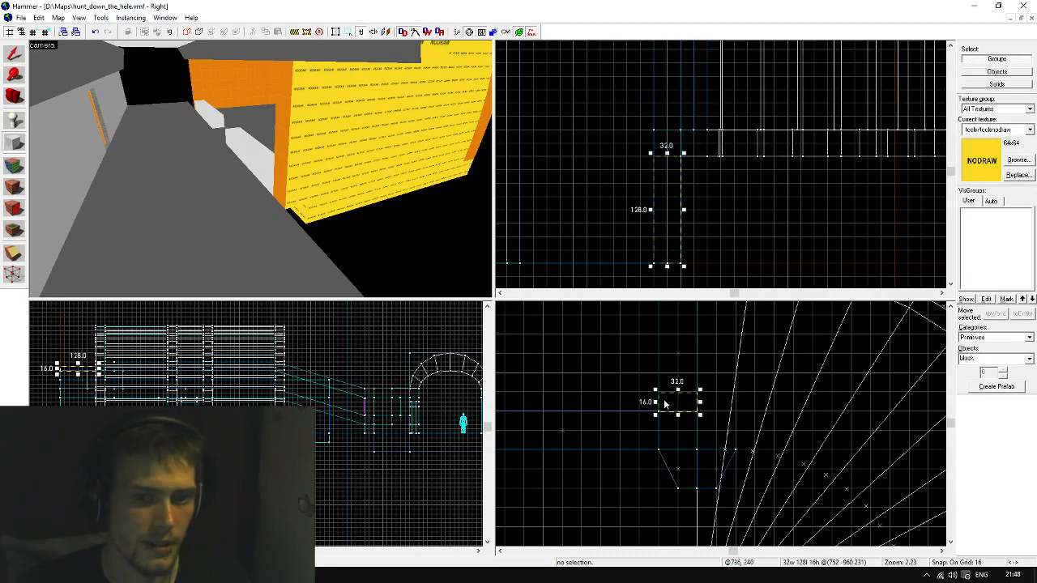
{"action": "left_click_drag", "start_coordinate": [678, 412], "coordinate": [678, 409]}
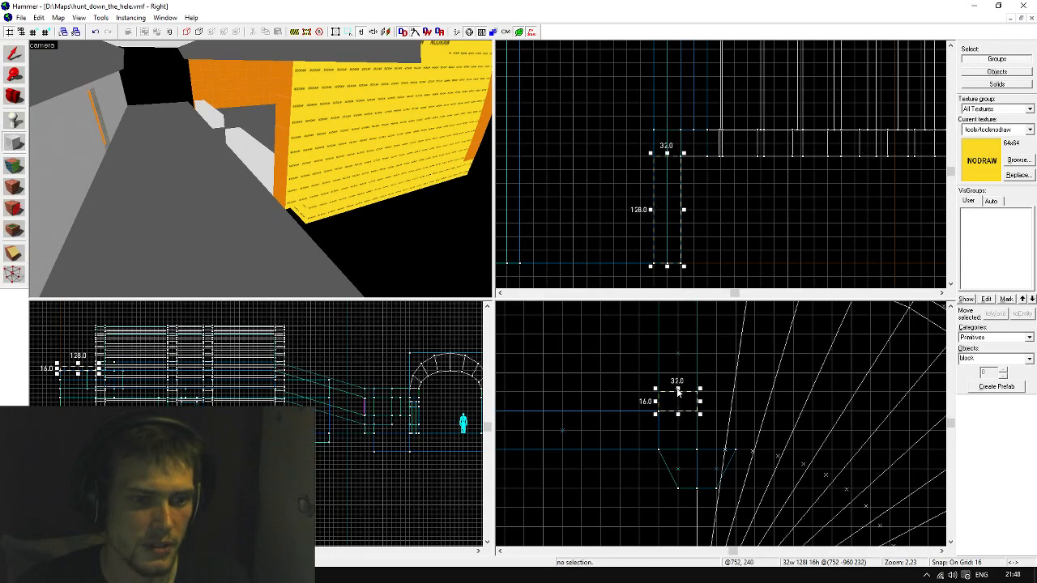
{"action": "scroll", "coordinate": [682, 362], "scroll_direction": "down", "scroll_amount": 2}
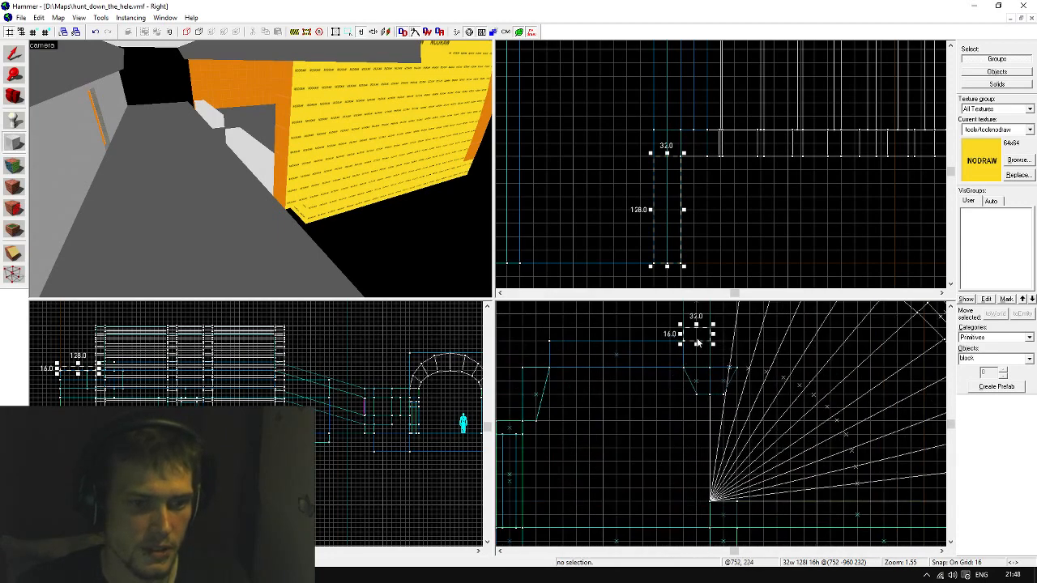
{"action": "left_click_drag", "start_coordinate": [696, 344], "coordinate": [725, 403]}
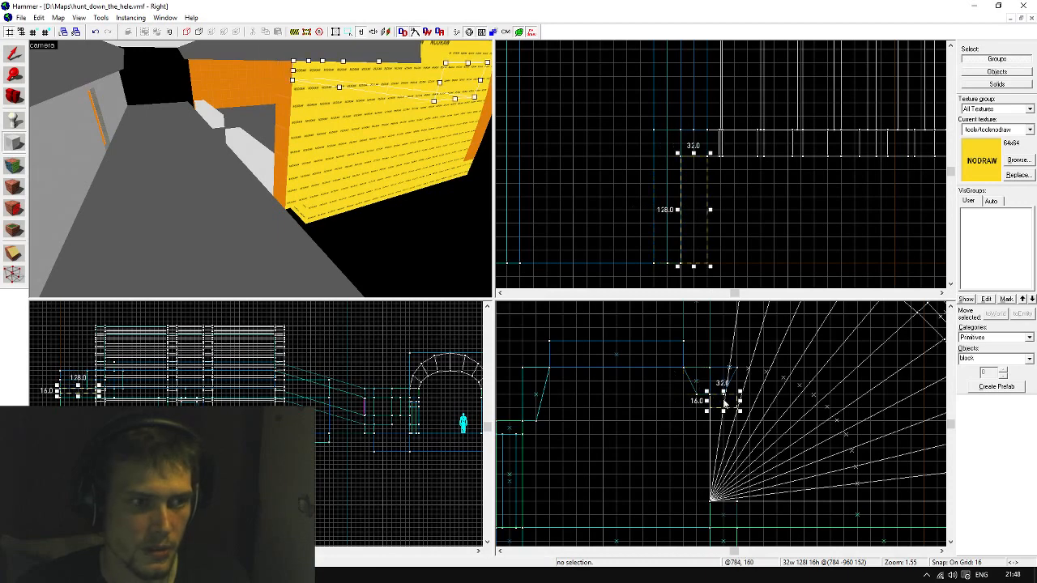
{"action": "scroll", "coordinate": [711, 370], "scroll_direction": "down", "scroll_amount": 4}
{"action": "scroll", "coordinate": [717, 406], "scroll_direction": "up", "scroll_amount": 4}
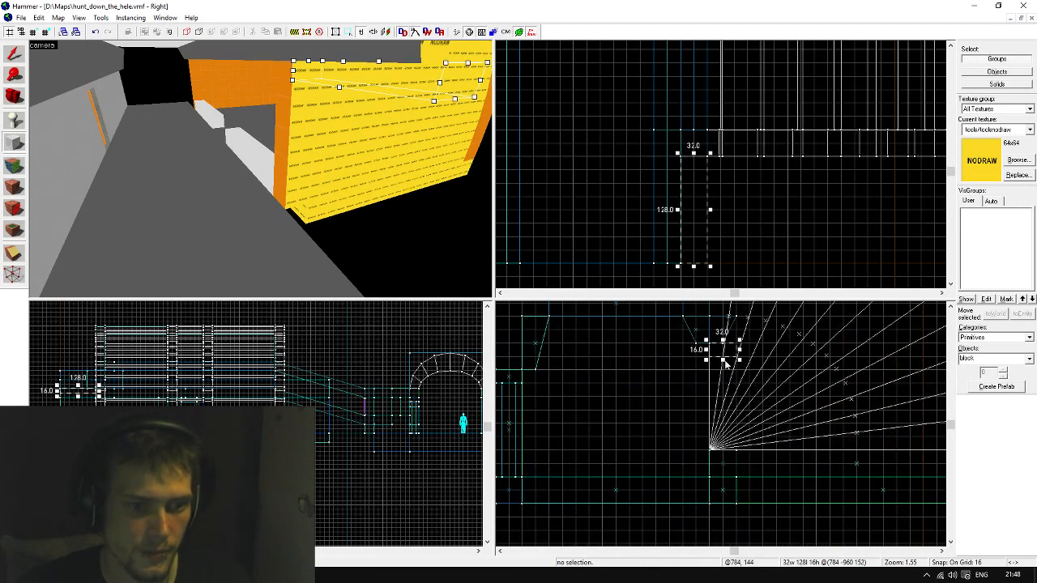
{"action": "left_click_drag", "start_coordinate": [724, 360], "coordinate": [722, 480]}
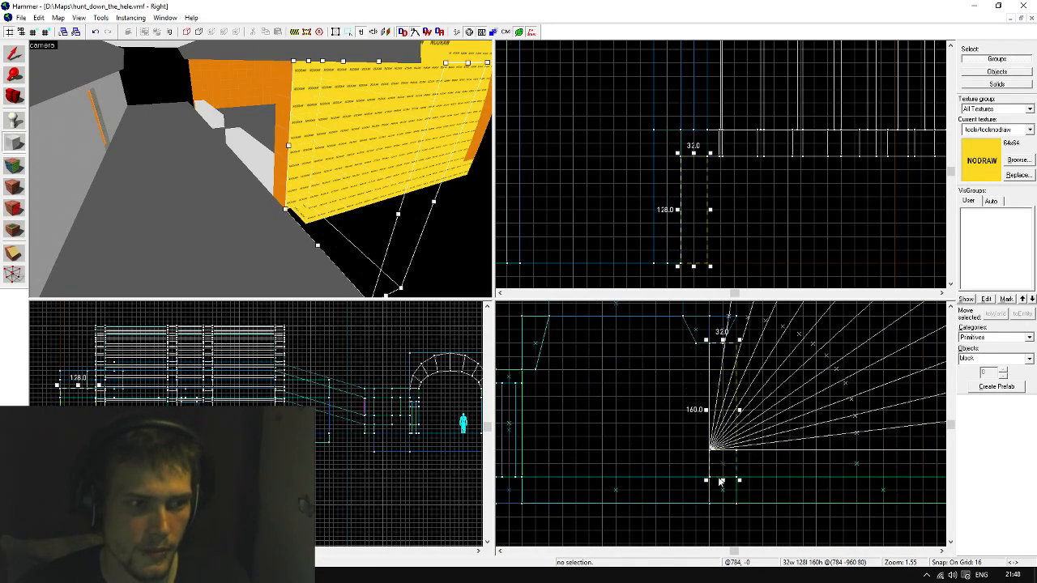
{"action": "key", "text": "Return"}
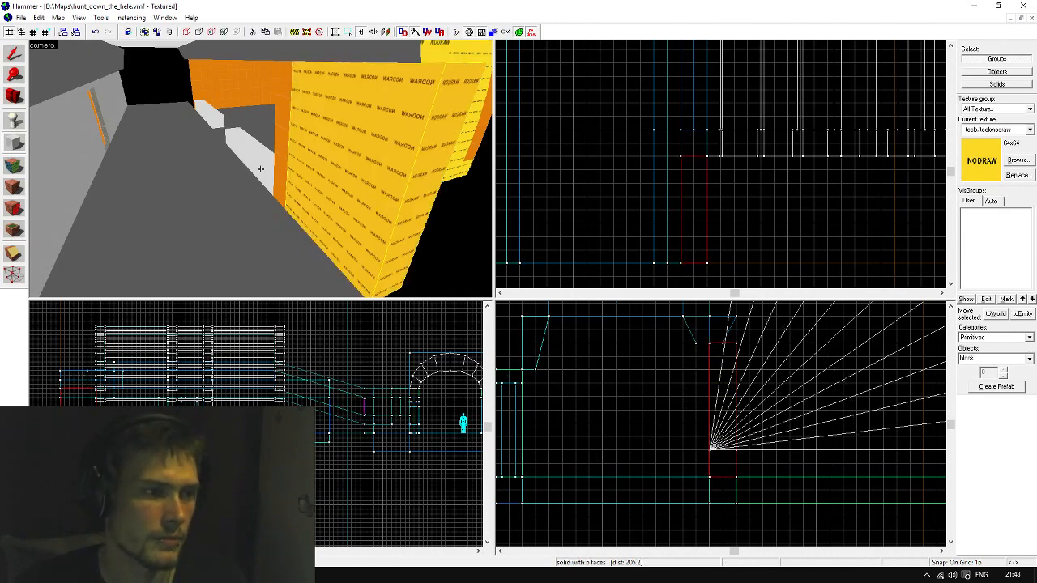
Apply the dev/reflectivity_30b texture to the corridor-facing side of the new wall block
{"action": "key", "text": "z"}
{"action": "key", "text": "shift+a"}
{"action": "left_click", "coordinate": [259, 170]}
{"action": "key", "text": "z"}
{"action": "key", "text": "z"}
{"action": "right_click", "coordinate": [261, 168]}
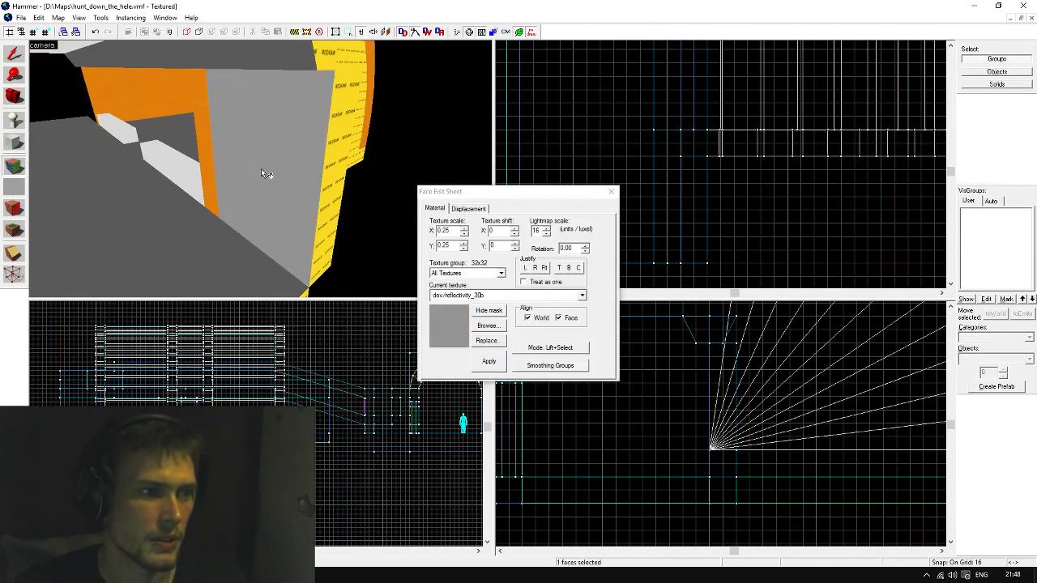
{"action": "key", "text": "w"}
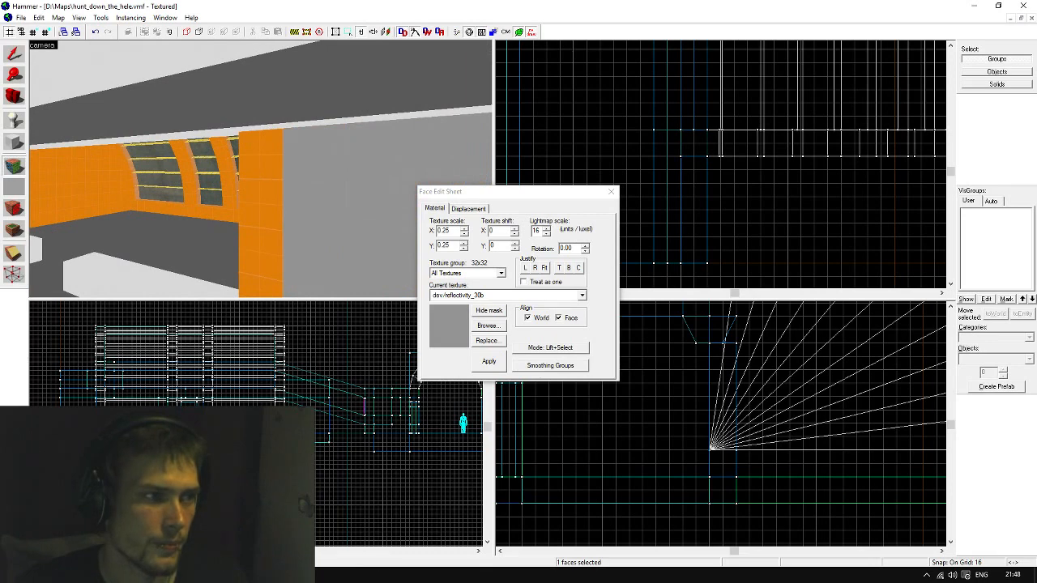
{"action": "left_click", "coordinate": [13, 53]}
Examine the corridor and arched hall from inside, and the corridor's open end from outside
{"action": "key", "text": "z"}
{"action": "key", "text": "w"}
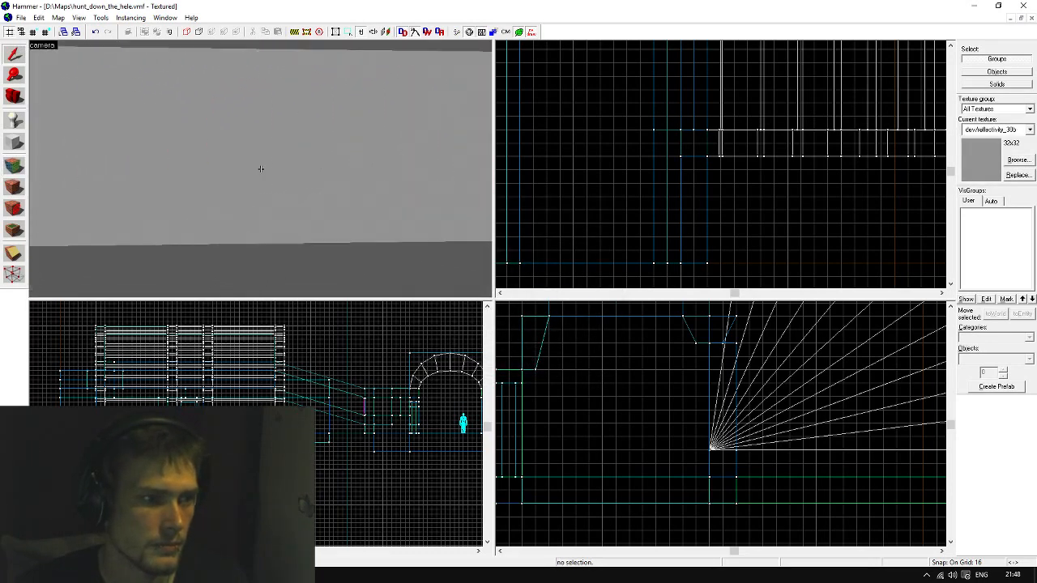
{"action": "key", "text": "w"}
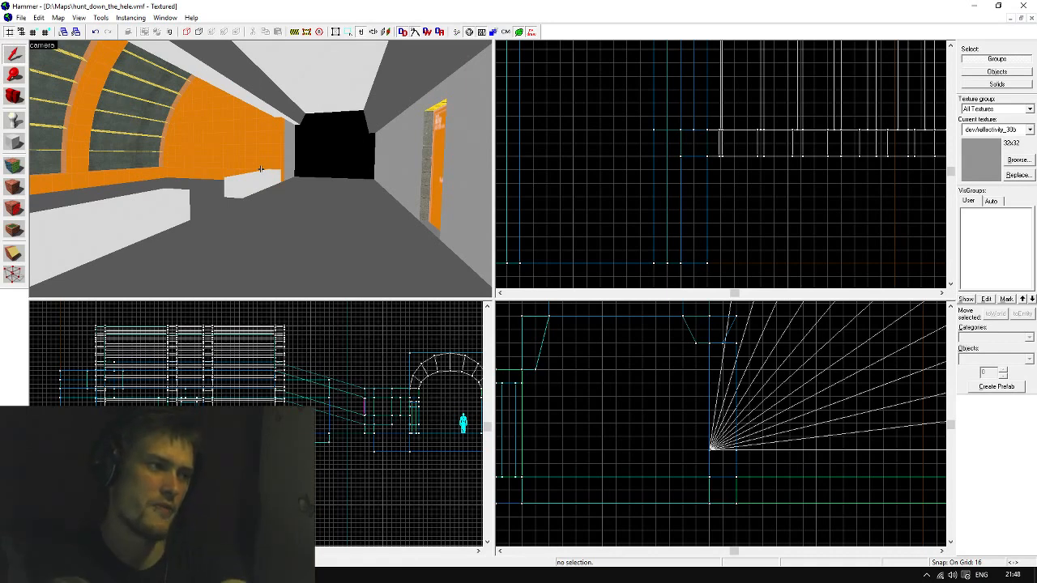
{"action": "key", "text": "w"}
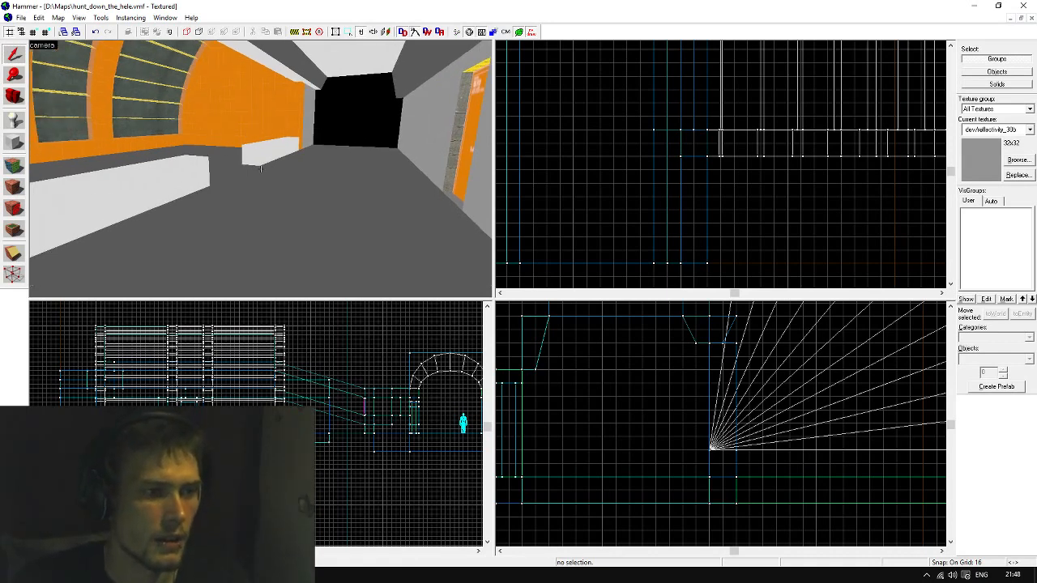
{"action": "key", "text": "w"}
{"action": "key", "text": "s"}
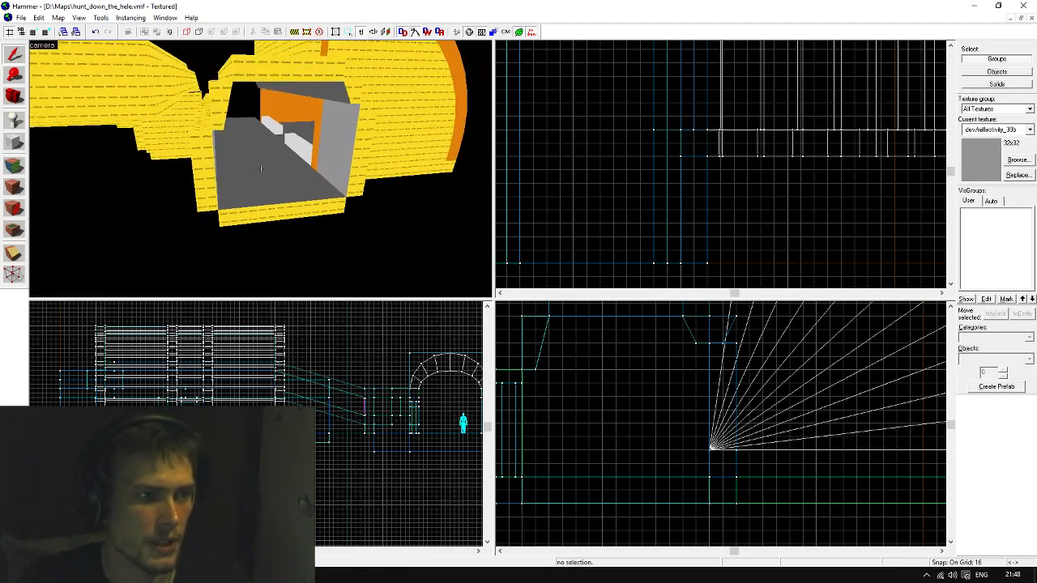
{"action": "key", "text": "w"}
{"action": "key", "text": "w"}
{"action": "key", "text": "s"}
{"action": "key", "text": "z"}
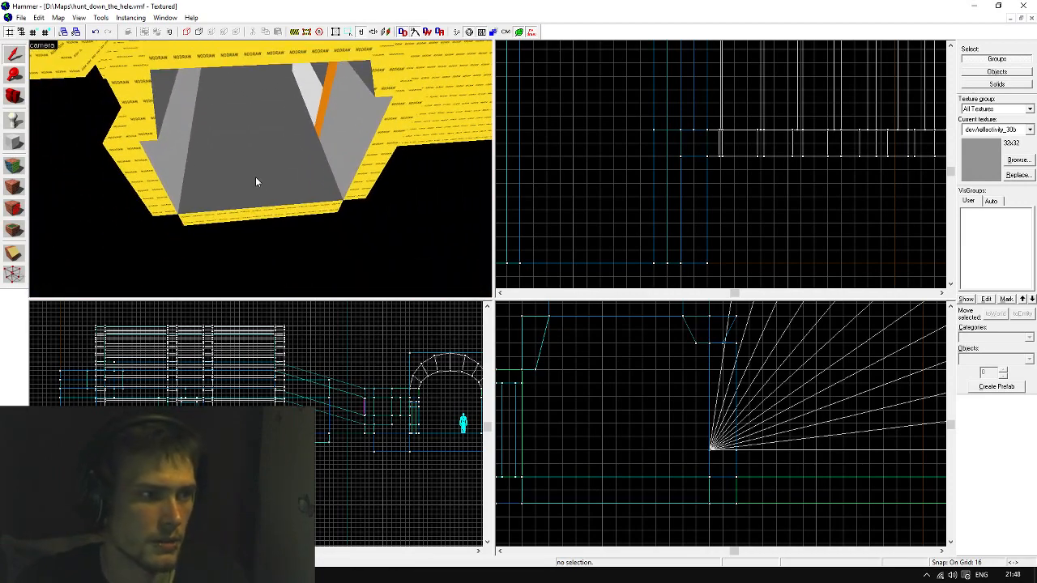
Outline a 224 by 192 unit block with the tools/toolsnodraw texture across the corridor's cross-section
{"action": "left_click", "coordinate": [13, 142]}
{"action": "scroll", "coordinate": [762, 183], "scroll_direction": "down", "scroll_amount": 5}
{"action": "left_click", "coordinate": [996, 130]}
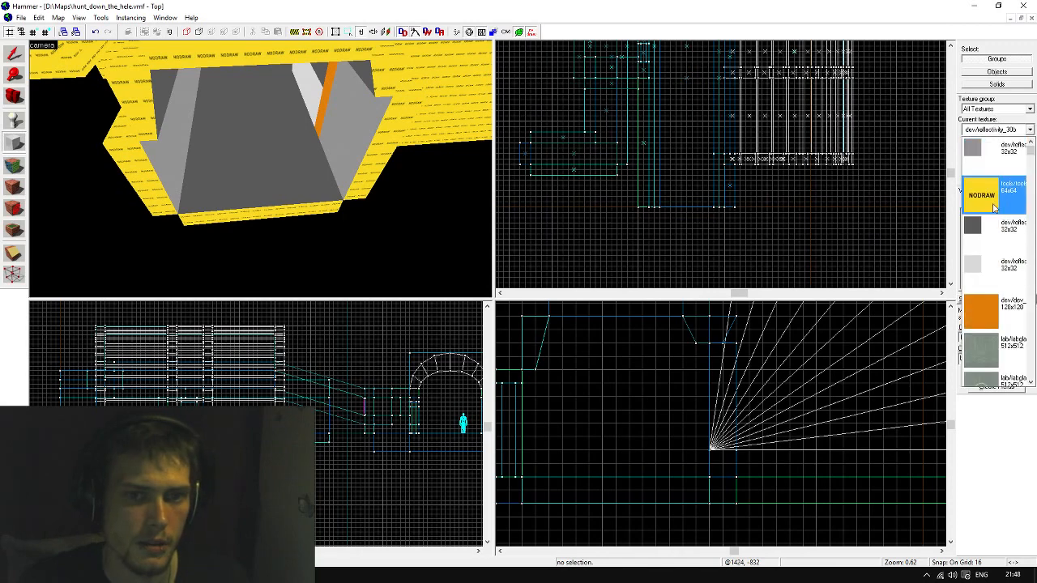
{"action": "left_click", "coordinate": [983, 197]}
{"action": "scroll", "coordinate": [702, 202], "scroll_direction": "up", "scroll_amount": 5}
{"action": "scroll", "coordinate": [647, 407], "scroll_direction": "down", "scroll_amount": 3}
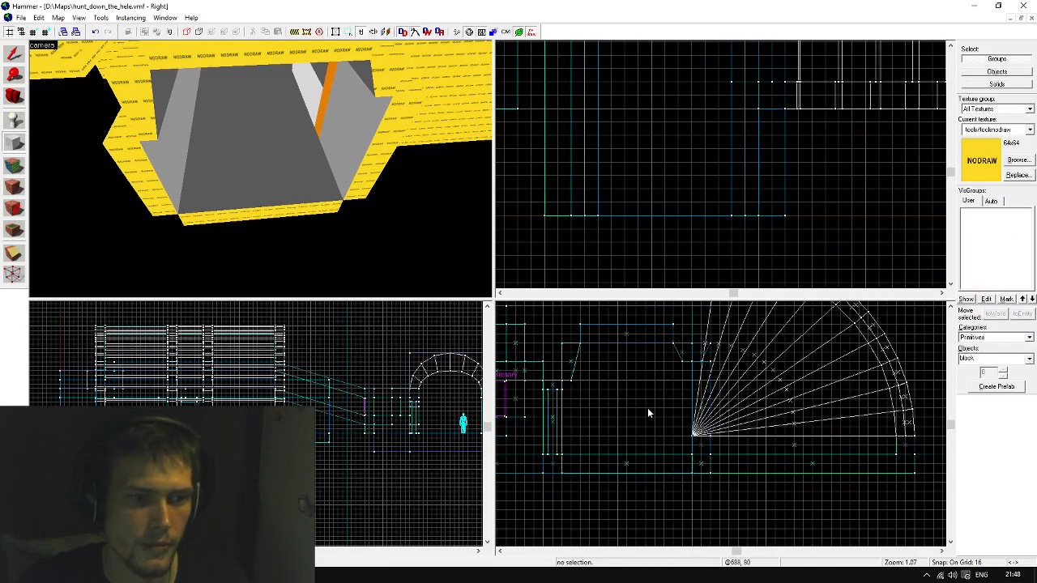
{"action": "scroll", "coordinate": [582, 367], "scroll_direction": "up", "scroll_amount": 3}
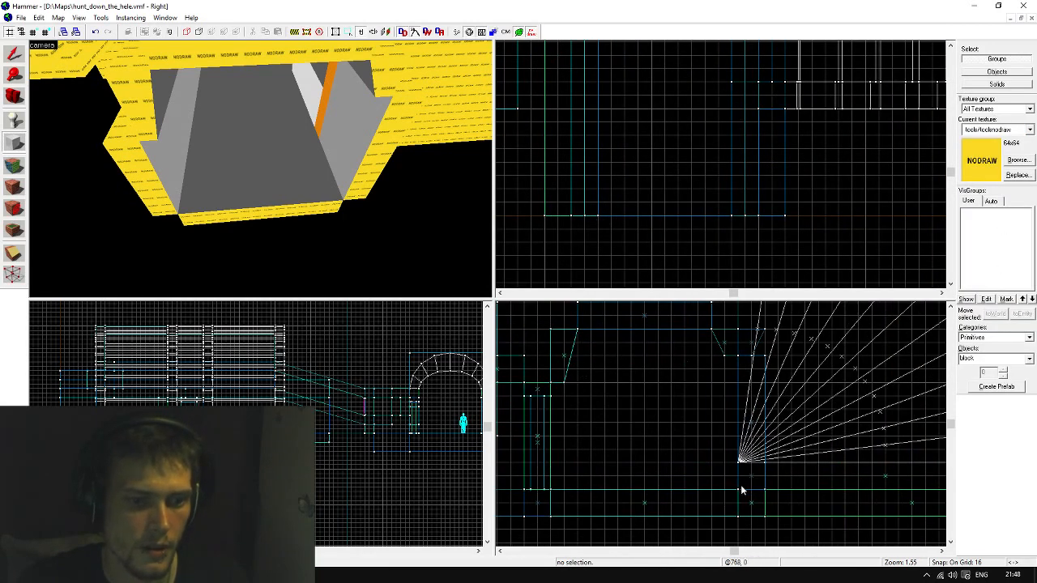
{"action": "left_click_drag", "start_coordinate": [739, 493], "coordinate": [550, 326]}
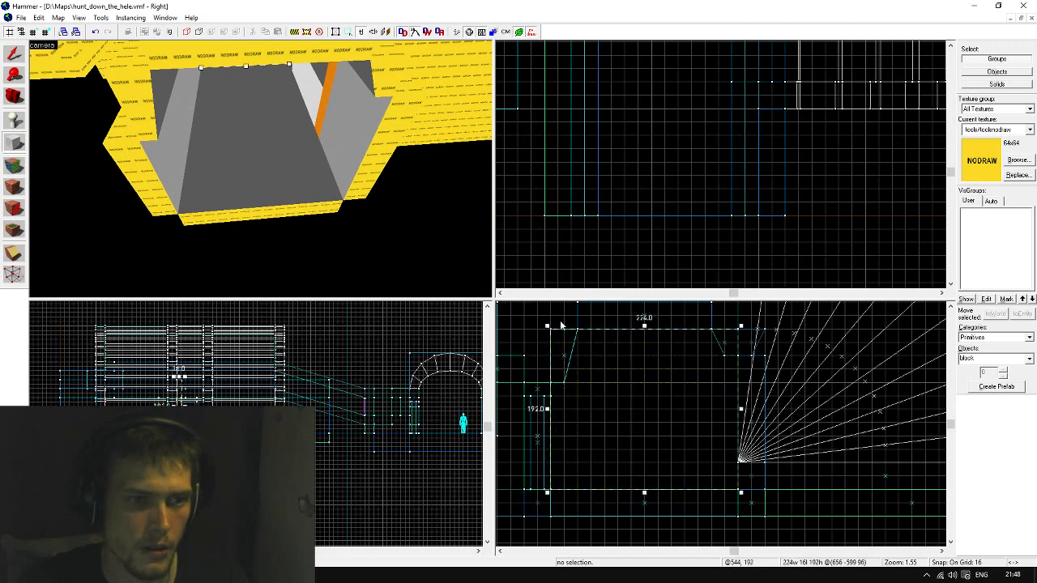
Move the block outline to the corridor's open end, thicken it to about 32 units, and create the end wall
{"action": "scroll", "coordinate": [650, 217], "scroll_direction": "down", "scroll_amount": 2}
{"action": "scroll", "coordinate": [650, 217], "scroll_direction": "down", "scroll_amount": 3}
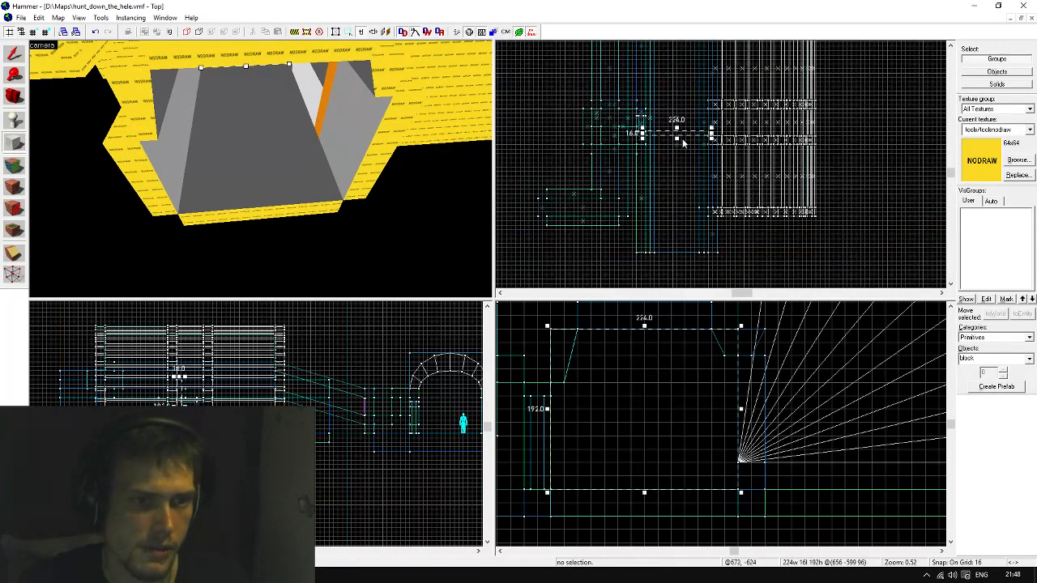
{"action": "left_click_drag", "start_coordinate": [689, 138], "coordinate": [687, 260]}
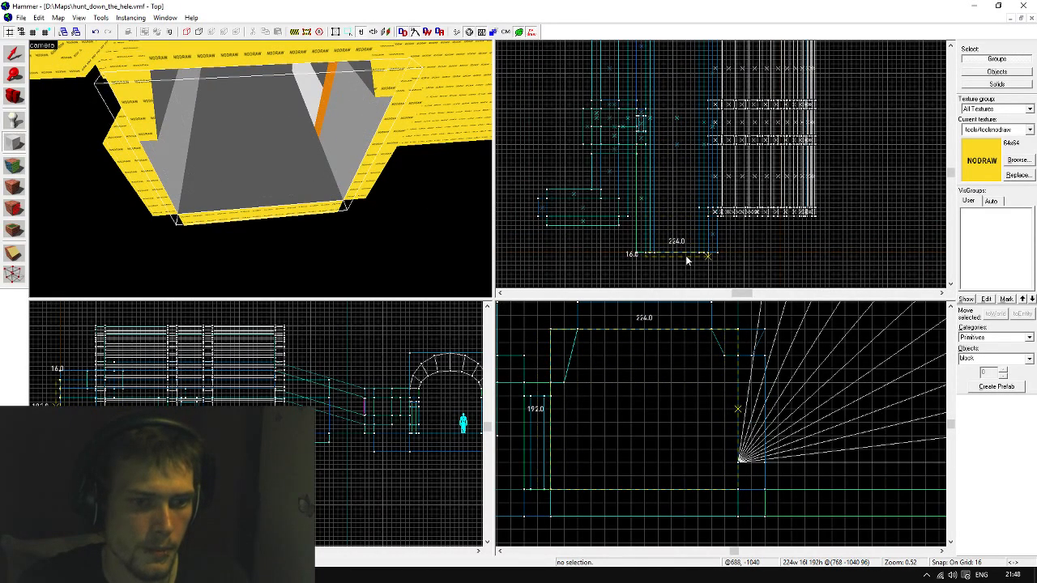
{"action": "scroll", "coordinate": [685, 260], "scroll_direction": "up", "scroll_amount": 5}
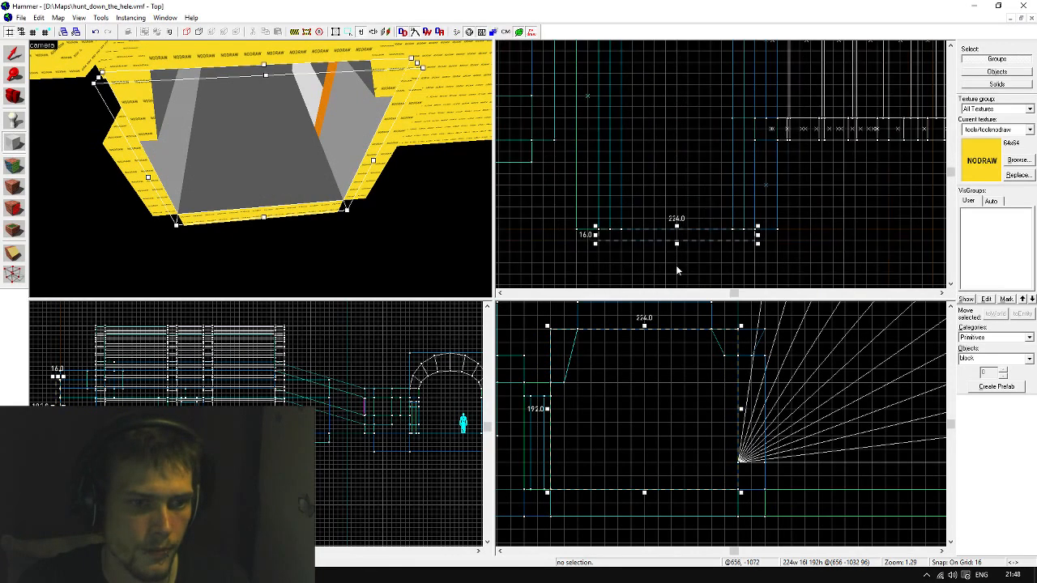
{"action": "left_click_drag", "start_coordinate": [678, 244], "coordinate": [679, 257]}
{"action": "key", "text": "Return"}
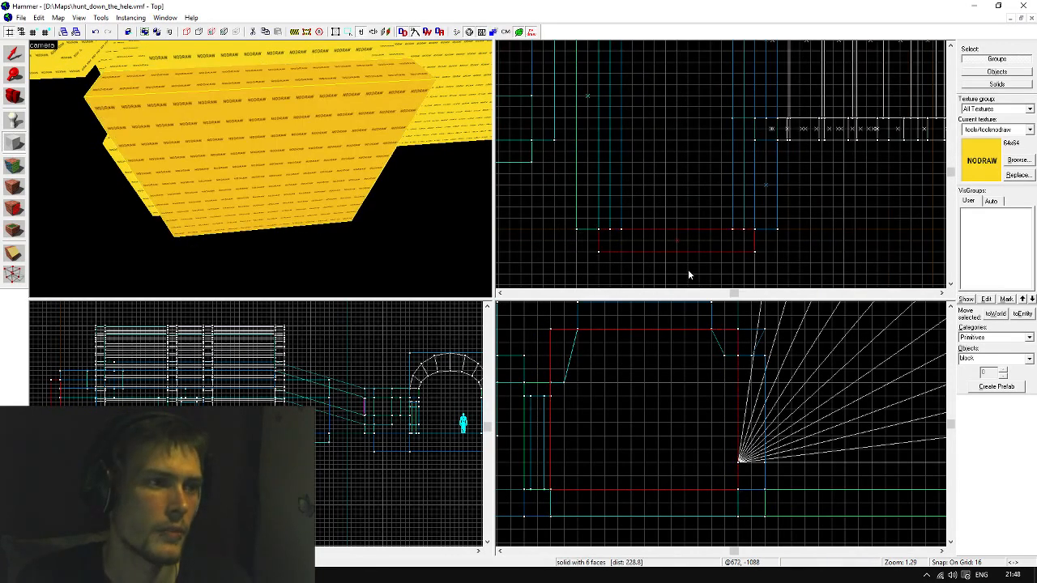
{"action": "left_click", "coordinate": [13, 53]}
{"action": "key", "text": "Escape"}
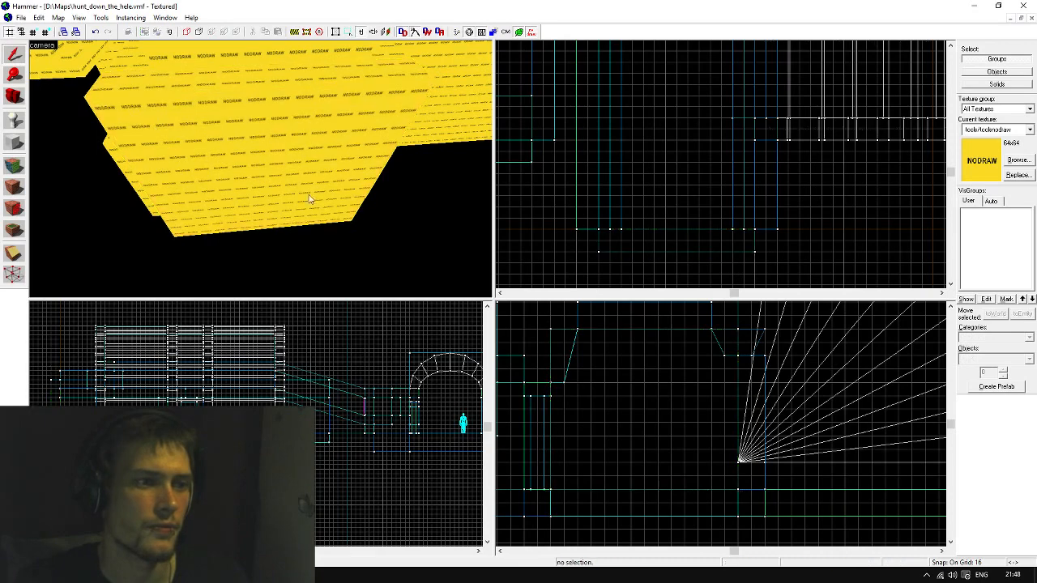
Apply the dev/reflectivity_30b texture from the adjoining side wall to the corridor-facing side of the new end wall
{"action": "key", "text": "z"}
{"action": "key", "text": "w"}
{"action": "key", "text": "s"}
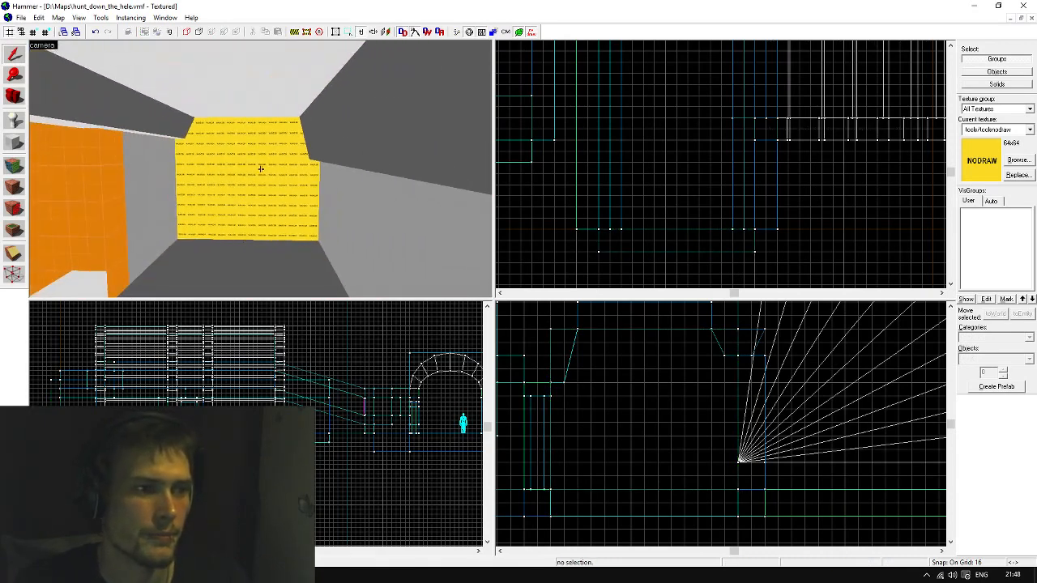
{"action": "key", "text": "z"}
{"action": "key", "text": "shift+a"}
{"action": "left_click", "coordinate": [243, 108]}
{"action": "right_click", "coordinate": [239, 147]}
{"action": "left_click", "coordinate": [146, 198]}
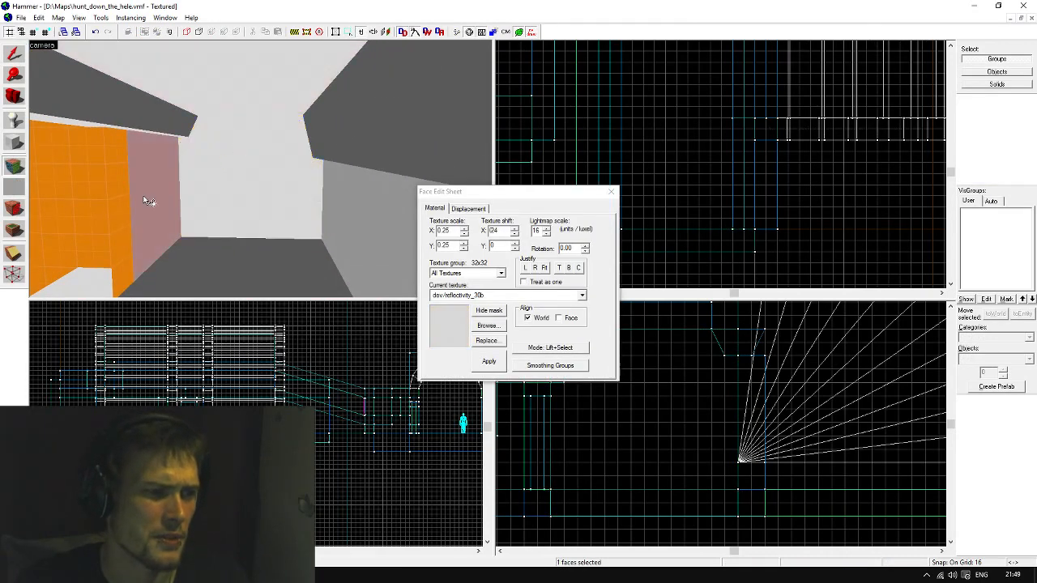
{"action": "right_click", "coordinate": [201, 183]}
{"action": "left_click", "coordinate": [15, 50]}
Examine the arched hall's end wall, ribs and corridor opening, with the 3D view enlarged to fill the workspace
{"action": "key", "text": "z"}
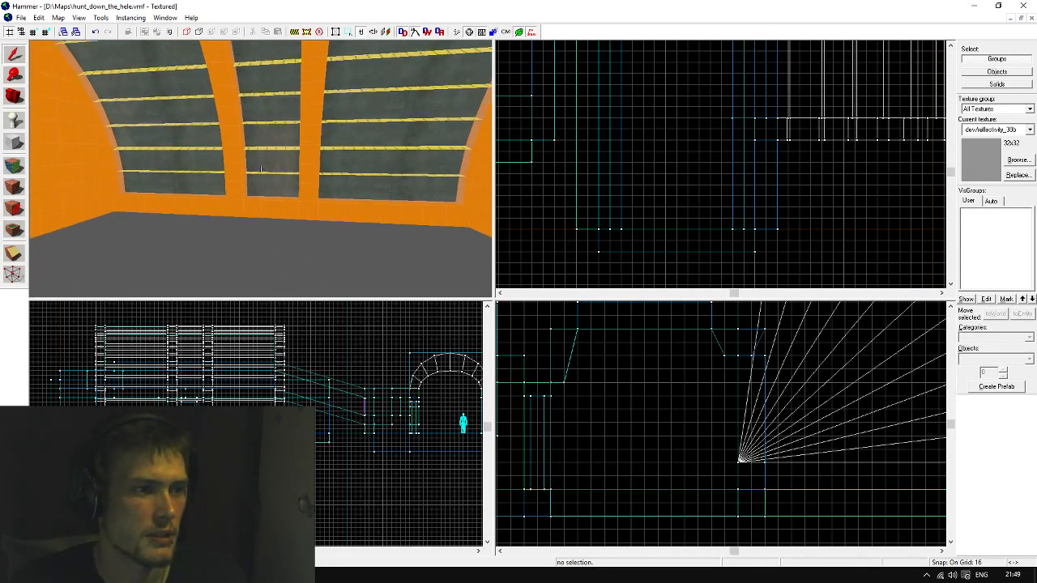
{"action": "key", "text": "s"}
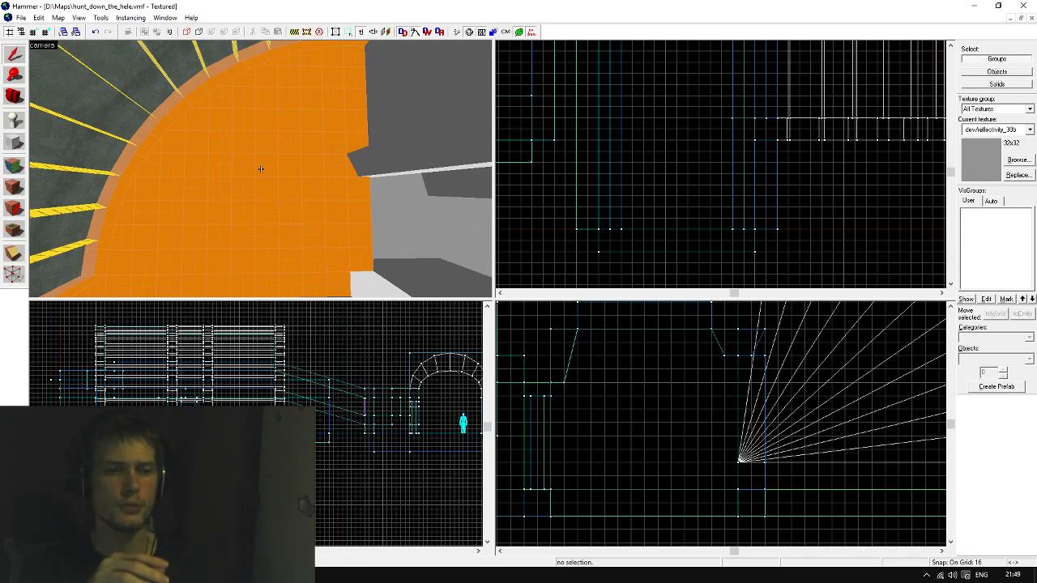
{"action": "key", "text": "a"}
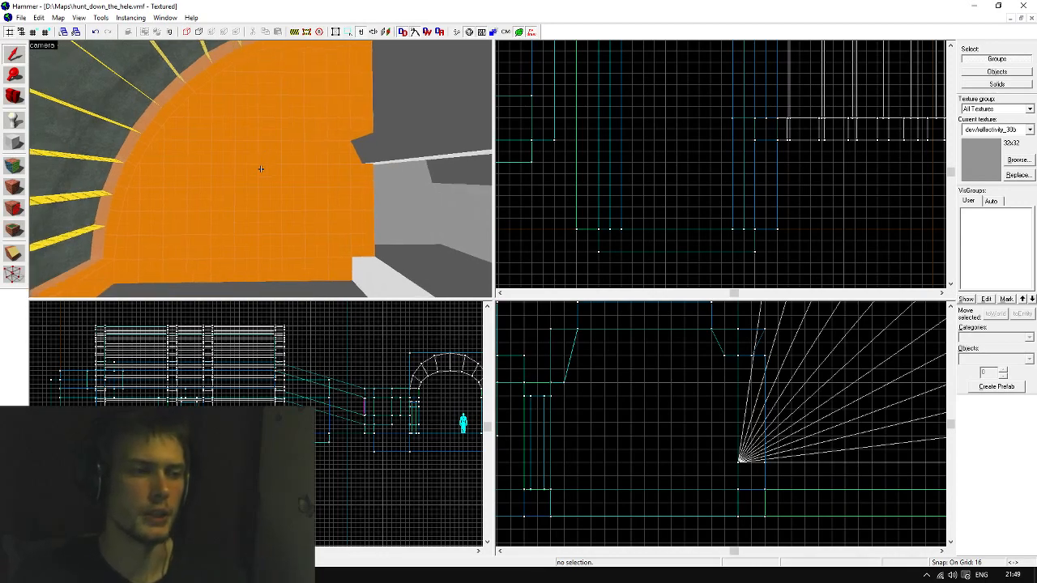
{"action": "key", "text": "w"}
{"action": "key", "text": "s"}
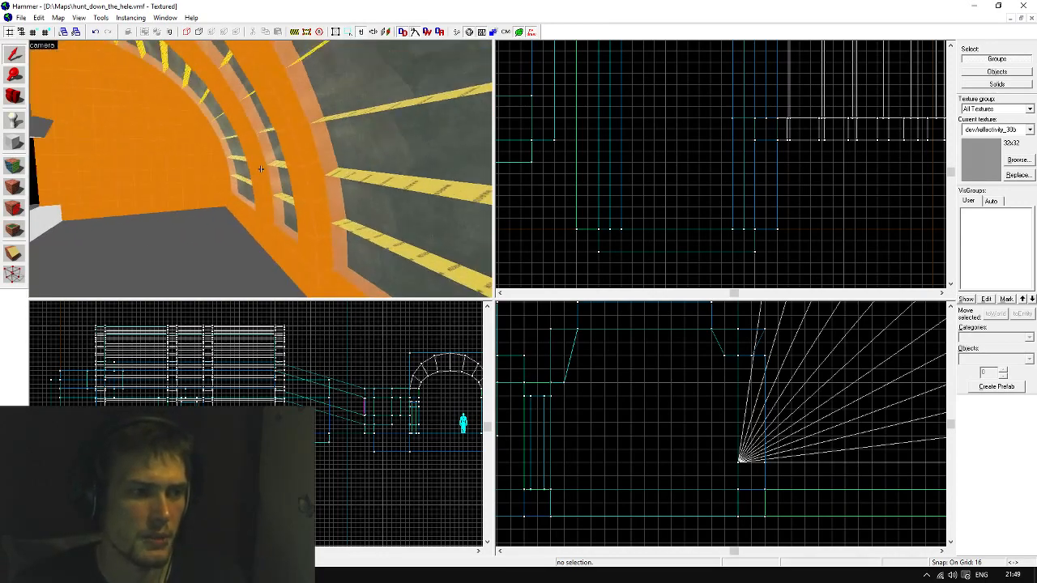
{"action": "key", "text": "w"}
{"action": "key", "text": "s"}
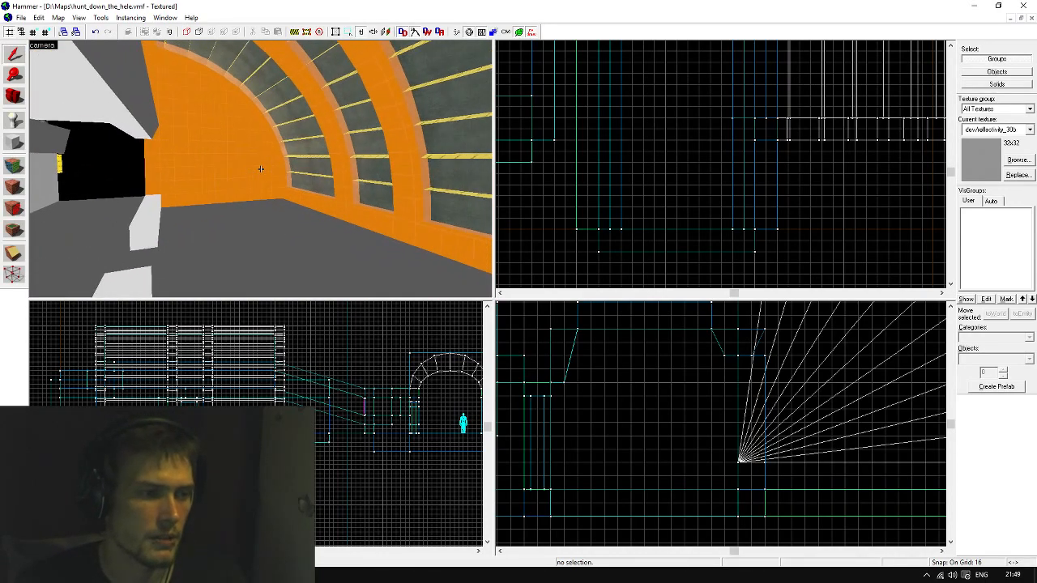
{"action": "key", "text": "z"}
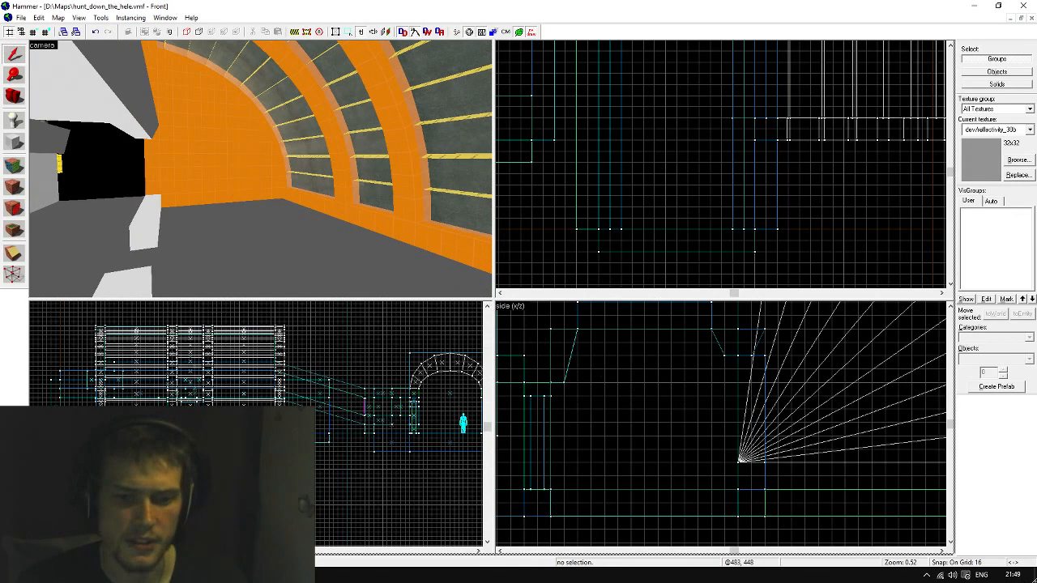
{"action": "key", "text": "shift+z"}
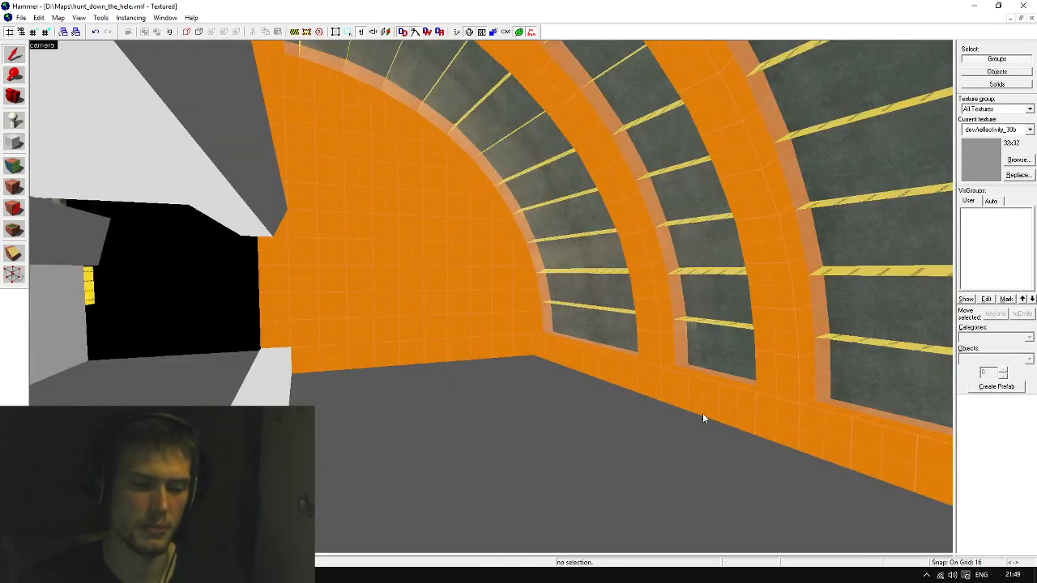
{"action": "key", "text": "z"}
{"action": "key", "text": "s"}
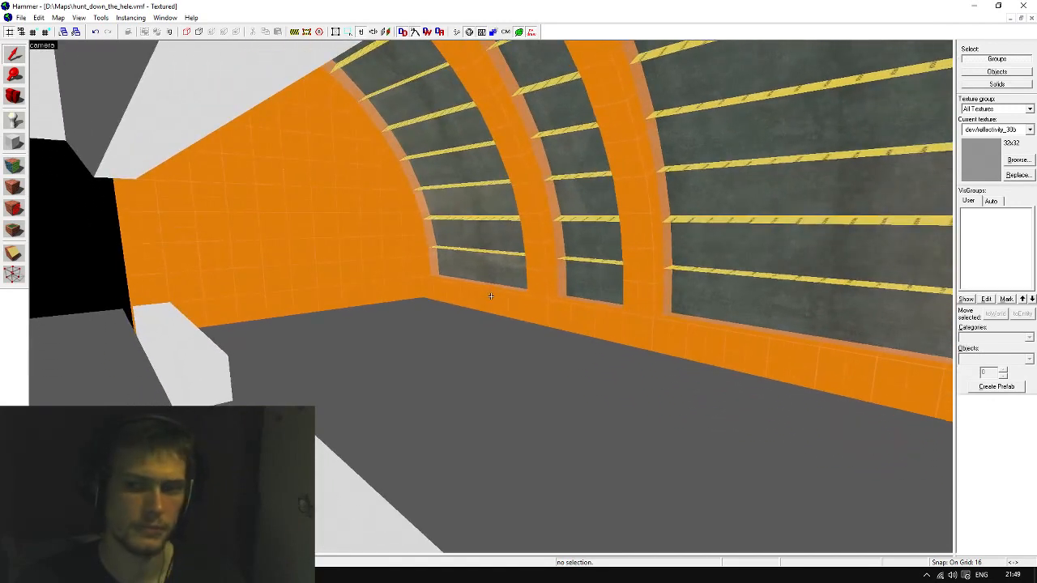
{"action": "key", "text": "z"}
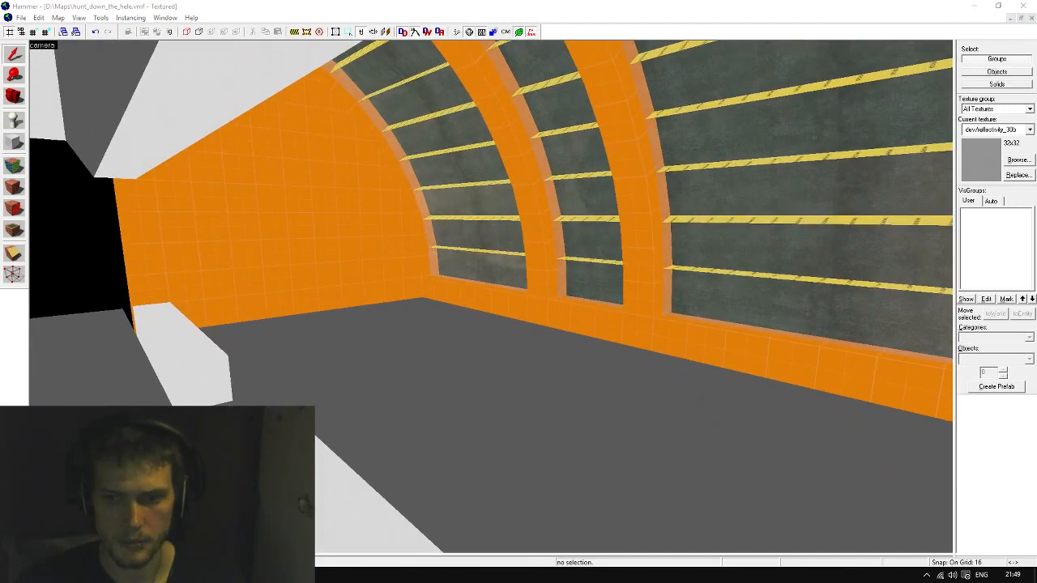
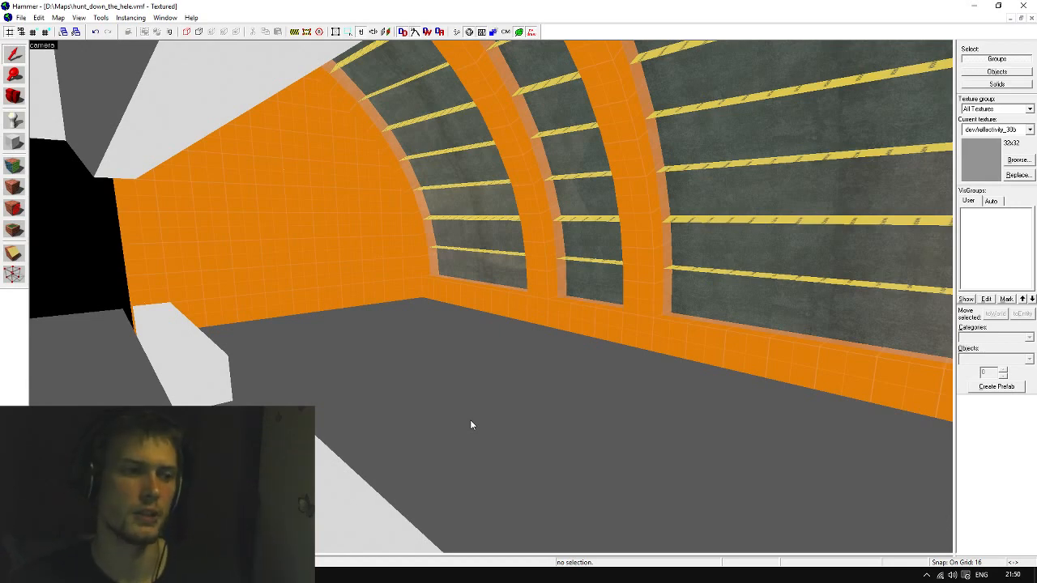
Examine the arched windows and low divider walls from the corridor side, and the floor corner by the hall's end wall
{"action": "key", "text": "z"}
{"action": "key", "text": "a"}
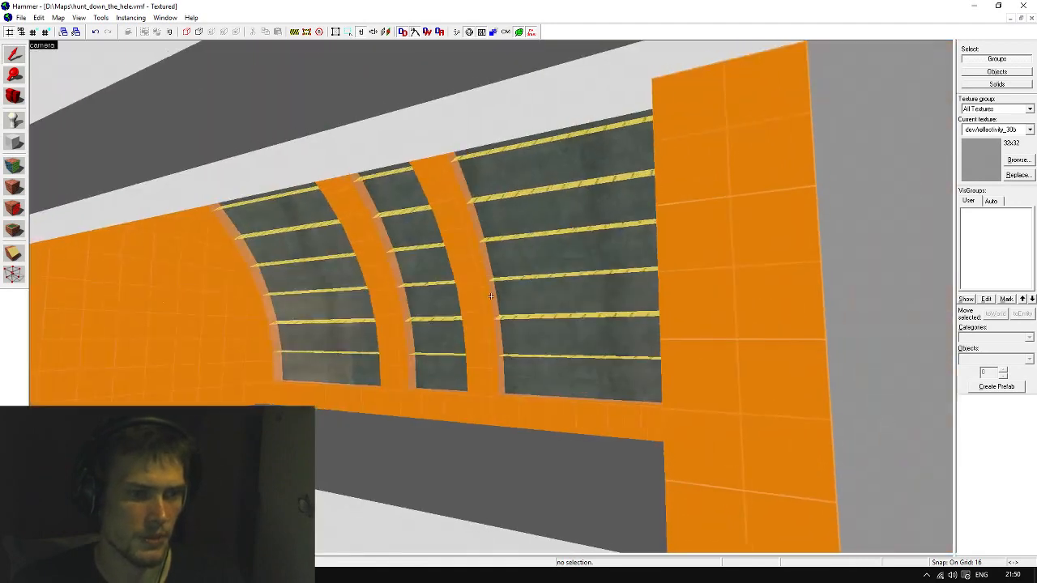
{"action": "key", "text": "s"}
{"action": "key", "text": "w"}
{"action": "key", "text": "z"}
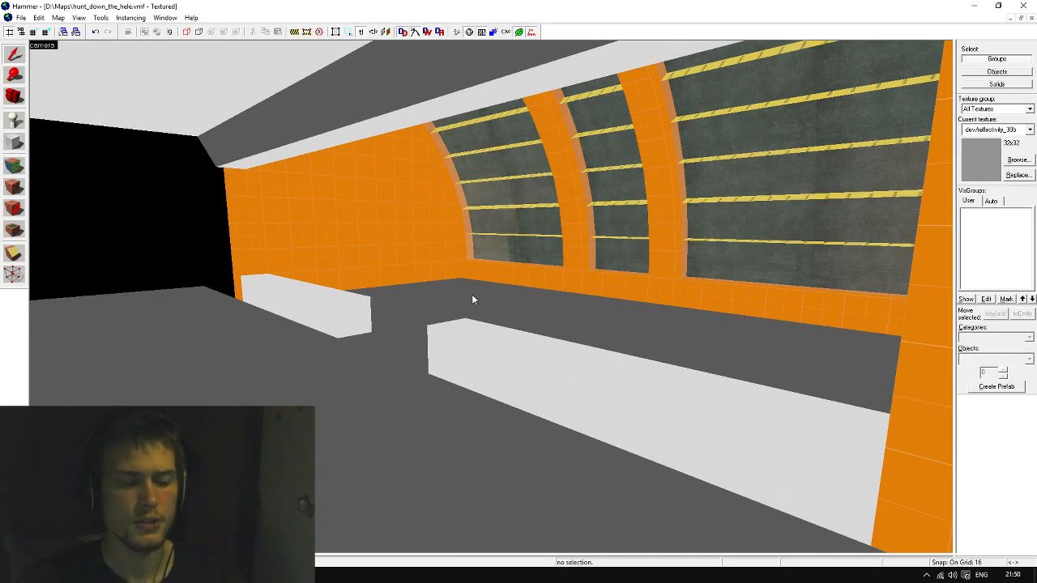
{"action": "key", "text": "z"}
{"action": "key", "text": "w"}
{"action": "key", "text": "s"}
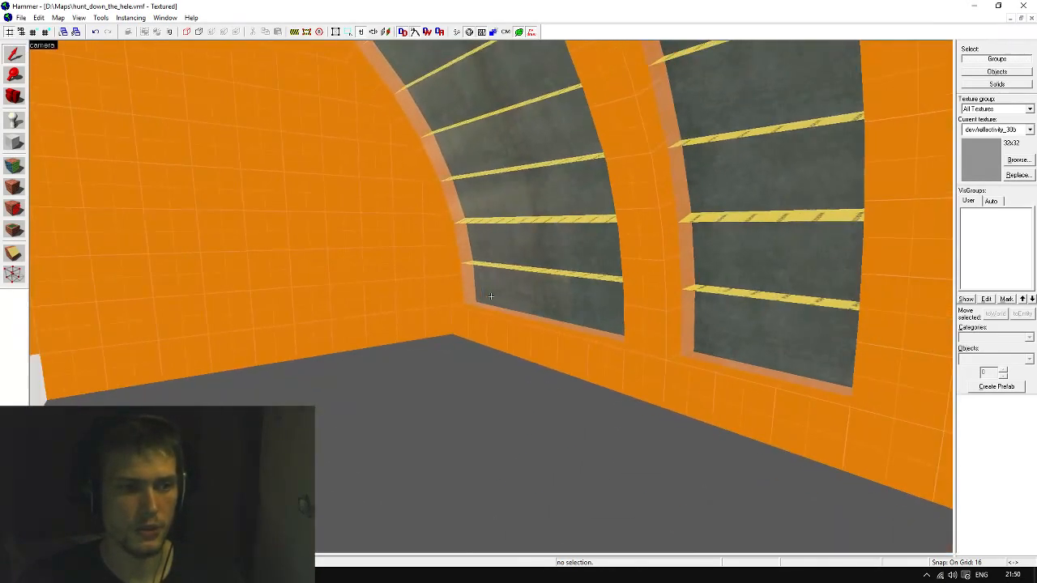
Outline a 112 by 144 unit block with the tools/toolsnodraw texture in the hall's corner beneath the arched windows
{"action": "left_click", "coordinate": [1030, 129]}
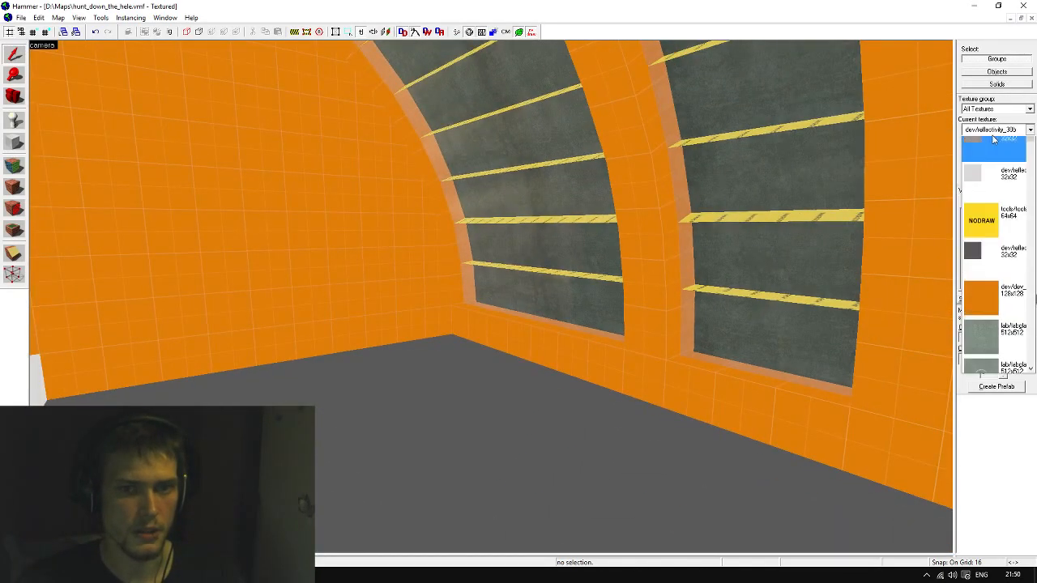
{"action": "left_click", "coordinate": [981, 232]}
{"action": "key", "text": "shift+z"}
{"action": "scroll", "coordinate": [685, 208], "scroll_direction": "up", "scroll_amount": 4}
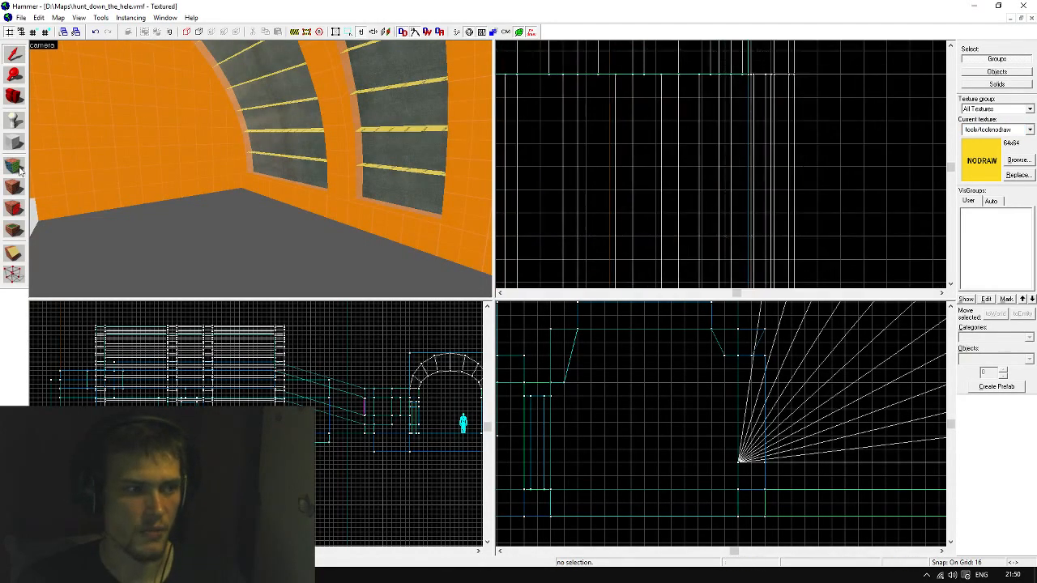
{"action": "key", "text": "shift+b"}
{"action": "scroll", "coordinate": [770, 107], "scroll_direction": "down", "scroll_amount": 2}
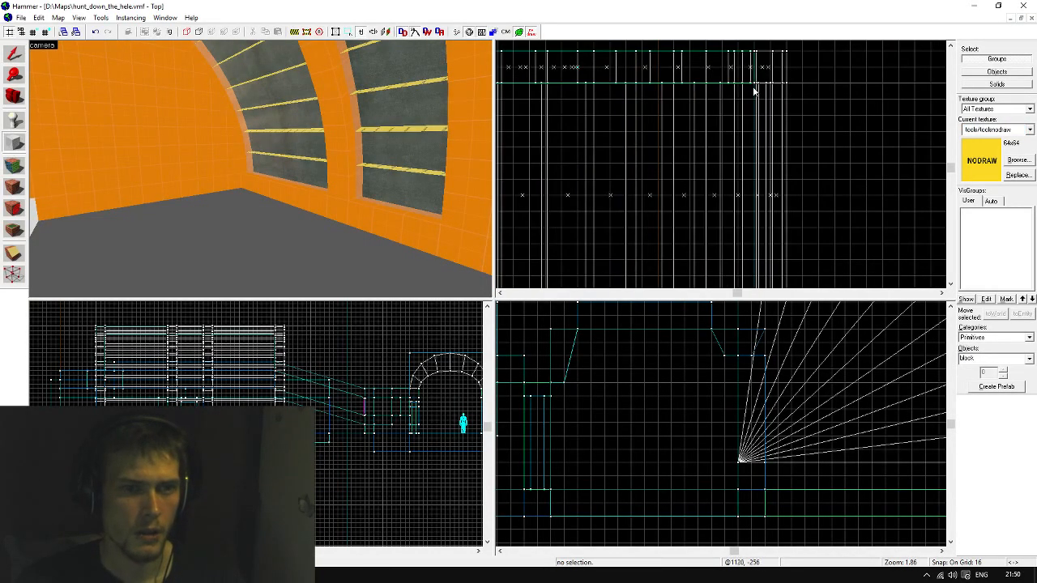
{"action": "left_click_drag", "start_coordinate": [757, 88], "coordinate": [651, 235]}
{"action": "scroll", "coordinate": [717, 157], "scroll_direction": "up", "scroll_amount": 1}
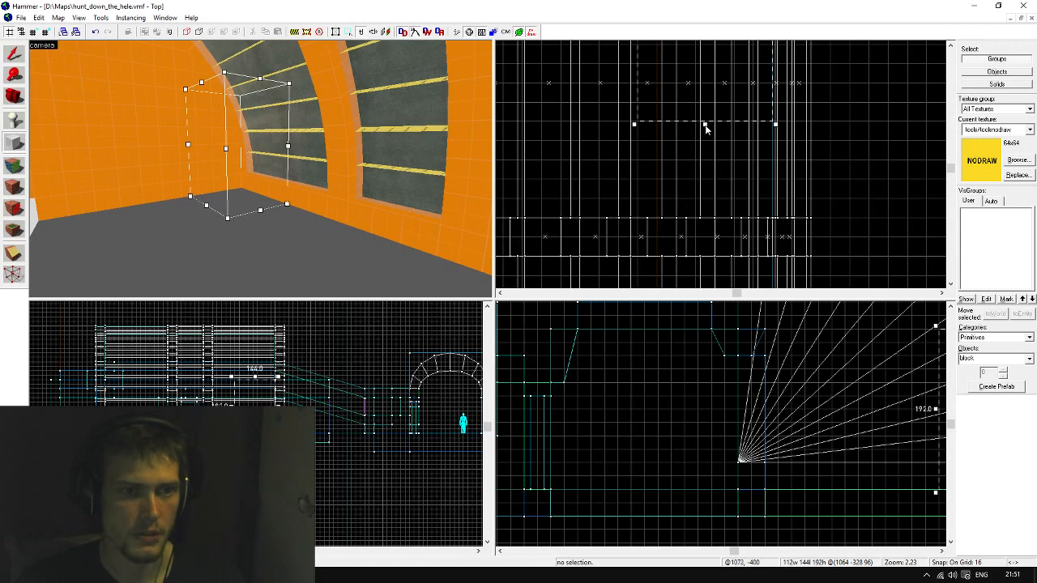
Lengthen the block outline to 224 units, lower its height to 32 units, and create the platform block
{"action": "left_click_drag", "start_coordinate": [705, 128], "coordinate": [705, 82]}
{"action": "scroll", "coordinate": [260, 369], "scroll_direction": "up", "scroll_amount": 3}
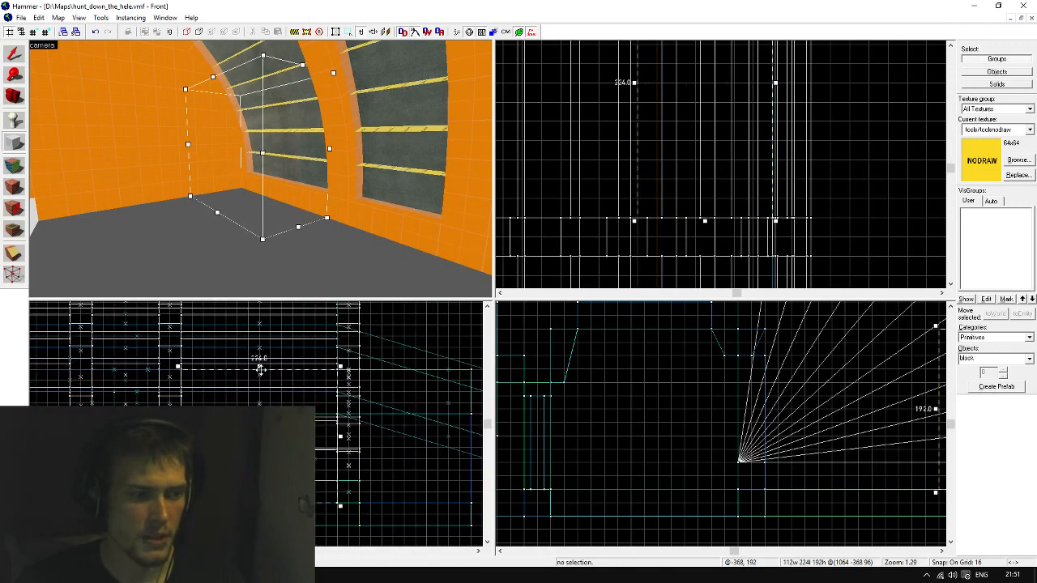
{"action": "left_click_drag", "start_coordinate": [259, 369], "coordinate": [260, 485]}
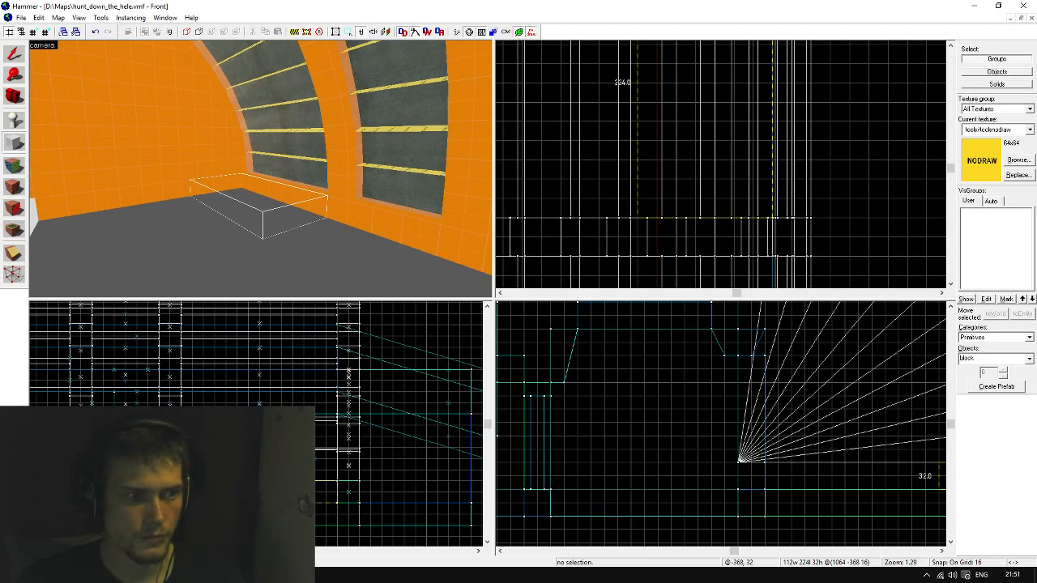
{"action": "key", "text": "z"}
{"action": "key", "text": "w"}
{"action": "key", "text": "s"}
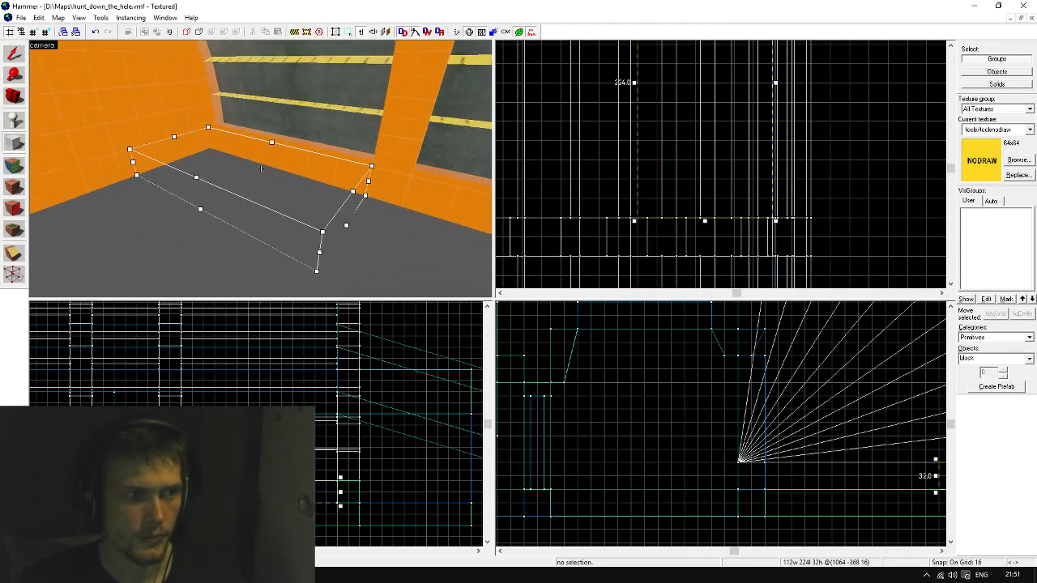
{"action": "key", "text": "Return"}
{"action": "key", "text": "z"}
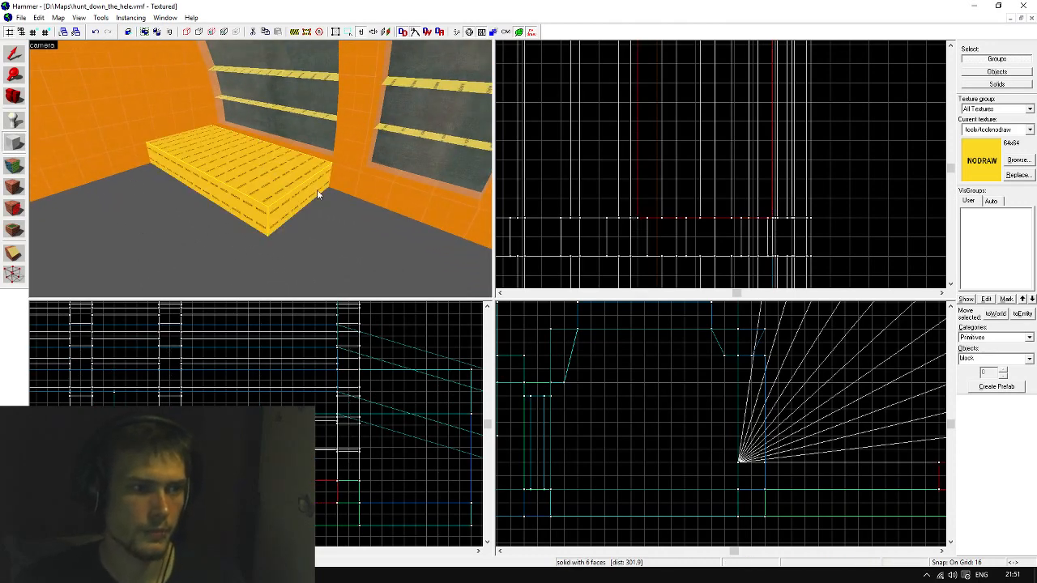
Apply the hall wall's dev/dev_measuregeneric01 texture to the top and both exposed sides of the new platform block
{"action": "key", "text": "shift+a"}
{"action": "left_click", "coordinate": [340, 172]}
{"action": "right_click", "coordinate": [323, 186]}
{"action": "right_click", "coordinate": [249, 214]}
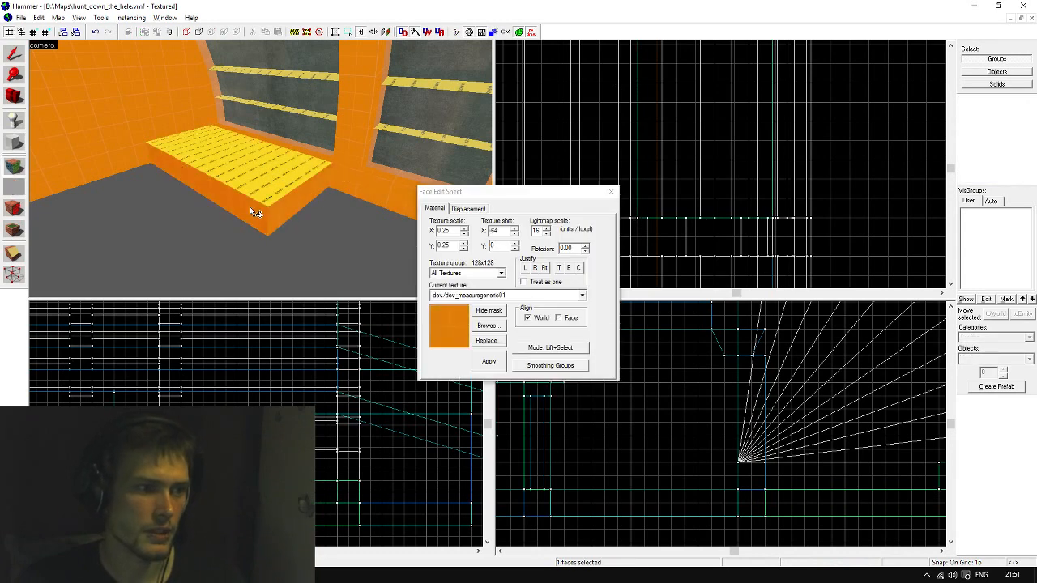
{"action": "right_click", "coordinate": [253, 184]}
{"action": "left_click", "coordinate": [14, 55]}
Widen the platform block to 160 units by extending its long side toward the corridor
{"action": "key", "text": "z"}
{"action": "key", "text": "w"}
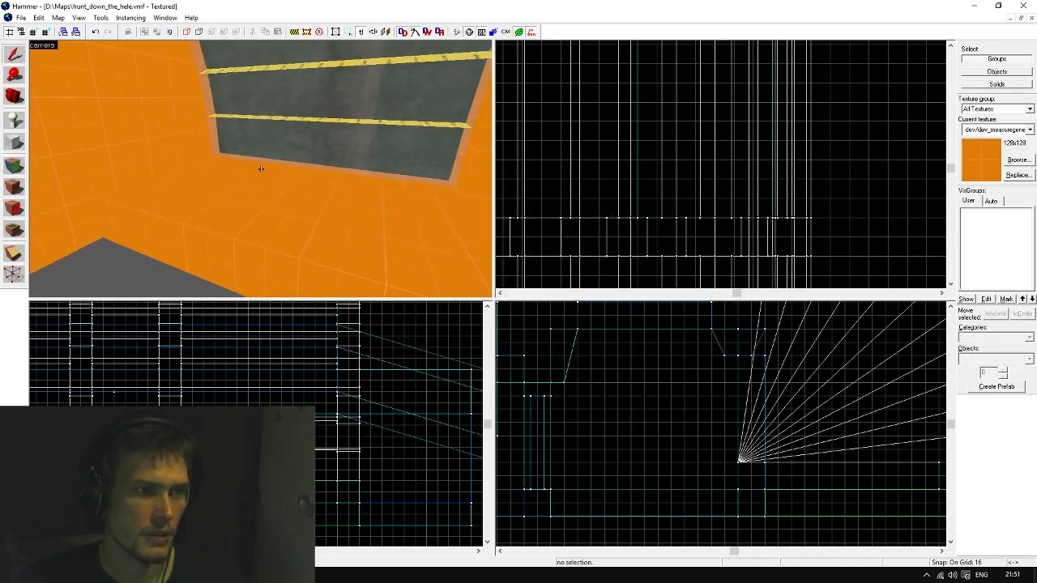
{"action": "key", "text": "s"}
{"action": "key", "text": "z"}
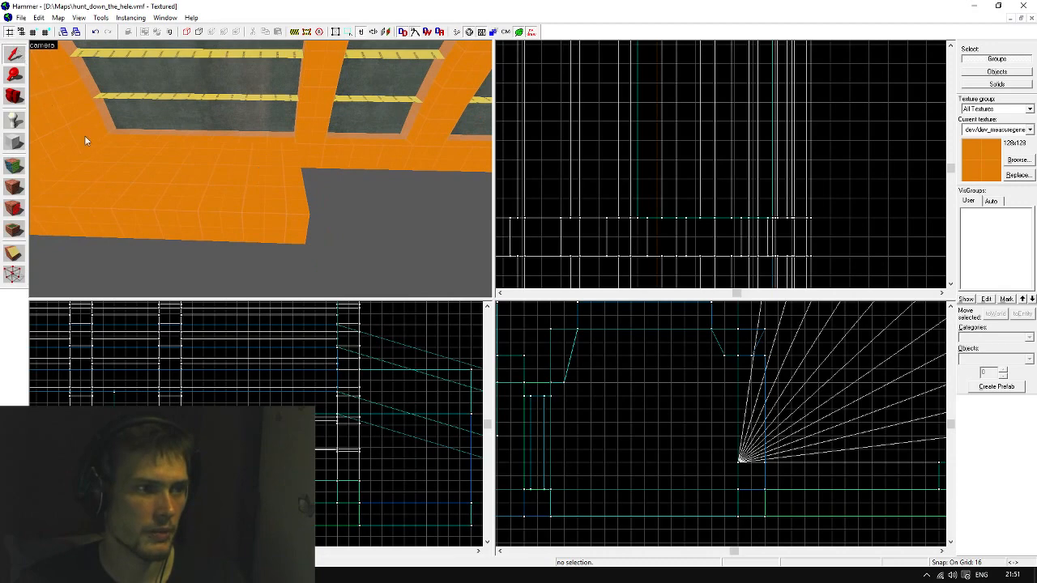
{"action": "left_click", "coordinate": [253, 197]}
{"action": "scroll", "coordinate": [651, 153], "scroll_direction": "down", "scroll_amount": 2}
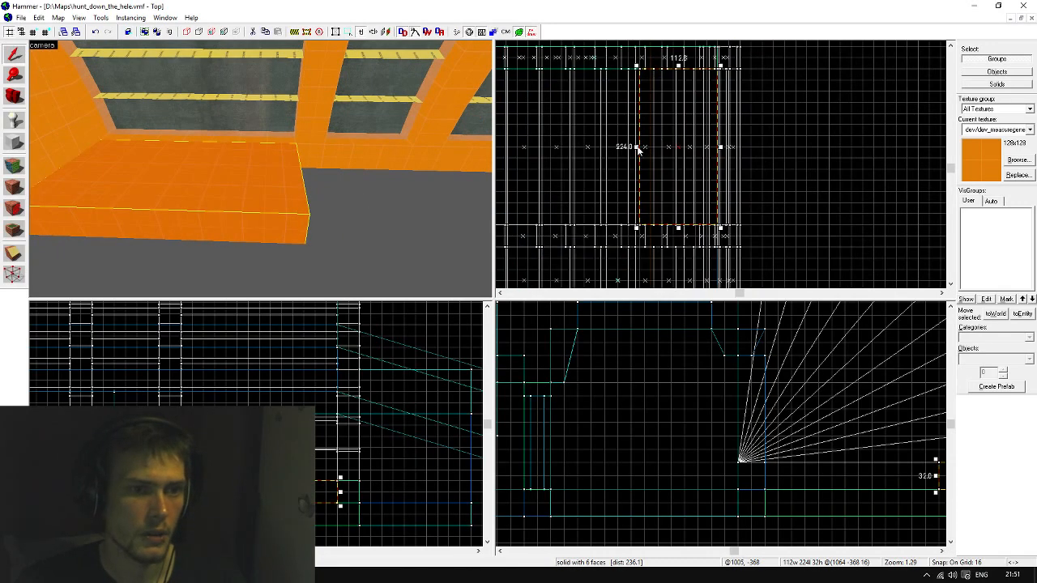
{"action": "left_click_drag", "start_coordinate": [639, 148], "coordinate": [604, 148]}
{"action": "key", "text": "z"}
{"action": "key", "text": "d"}
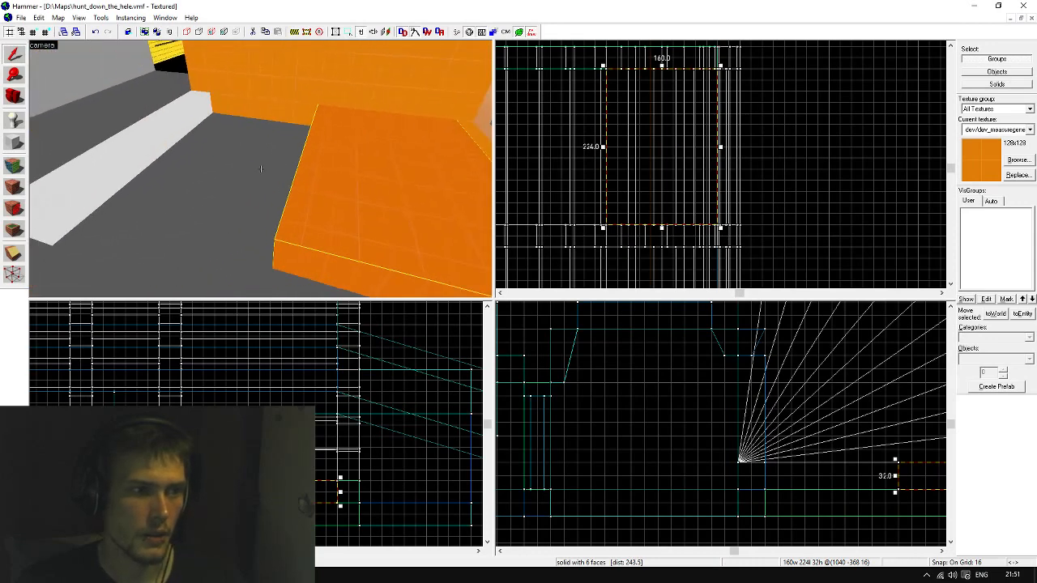
{"action": "key", "text": "z"}
Apply the tools/toolsnodraw texture to the platform block's long side facing the corridor
{"action": "key", "text": "shift+a"}
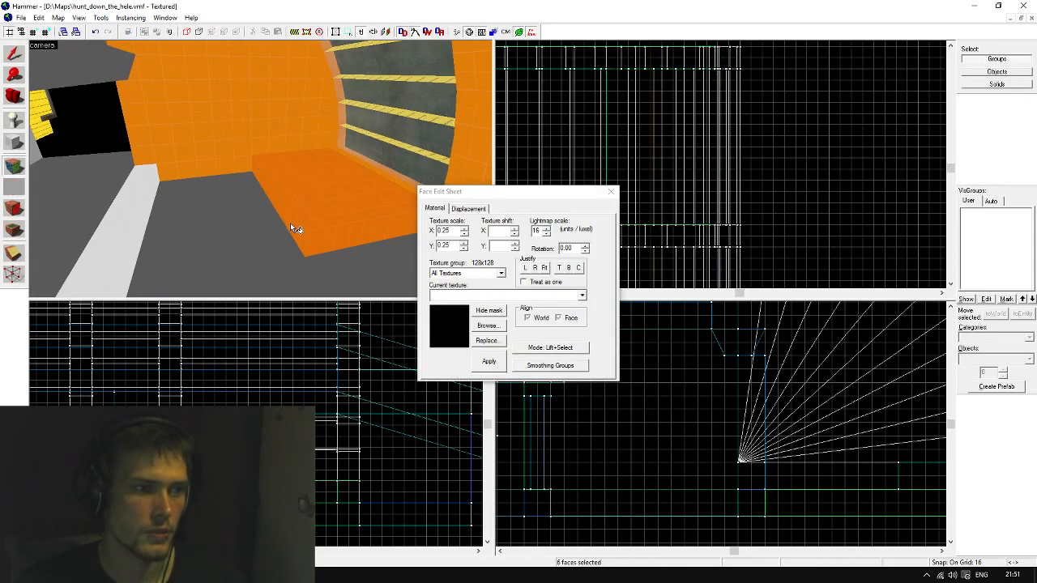
{"action": "left_click", "coordinate": [290, 223]}
{"action": "left_click", "coordinate": [581, 295]}
{"action": "left_click", "coordinate": [503, 363]}
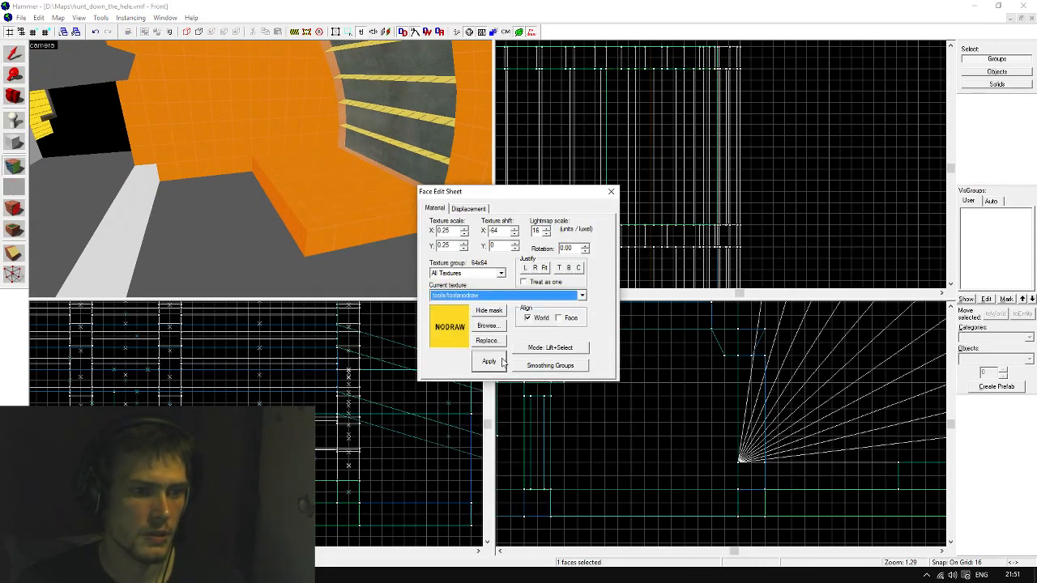
{"action": "left_click", "coordinate": [611, 192]}
{"action": "key", "text": "z"}
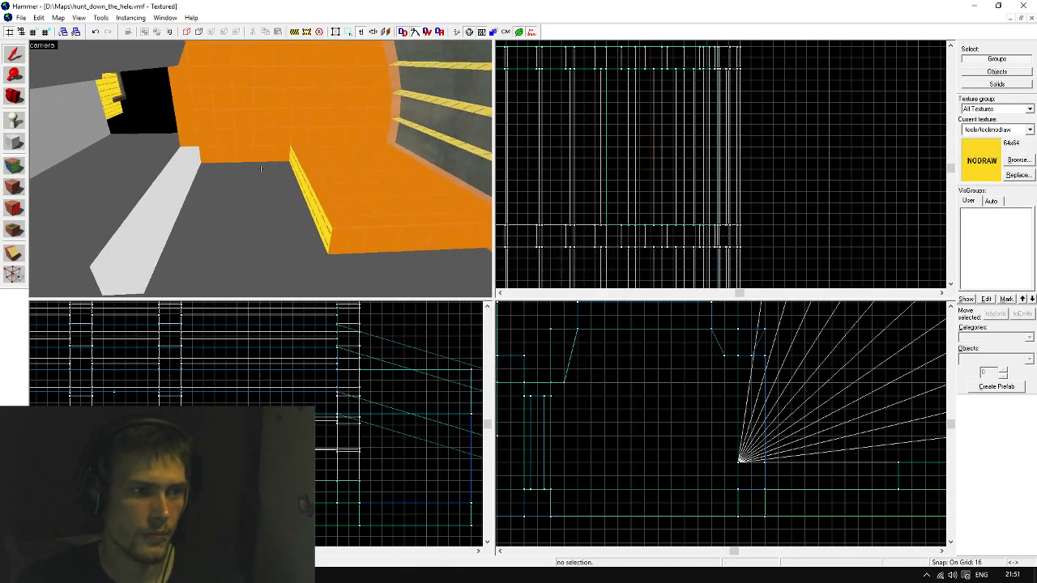
Copy the dev/dev_measuregeneric01 texture from the platform block's short side onto its long corridor-facing side
{"action": "key", "text": "z"}
{"action": "key", "text": "shift+a"}
{"action": "left_click", "coordinate": [301, 251]}
{"action": "right_click", "coordinate": [280, 243]}
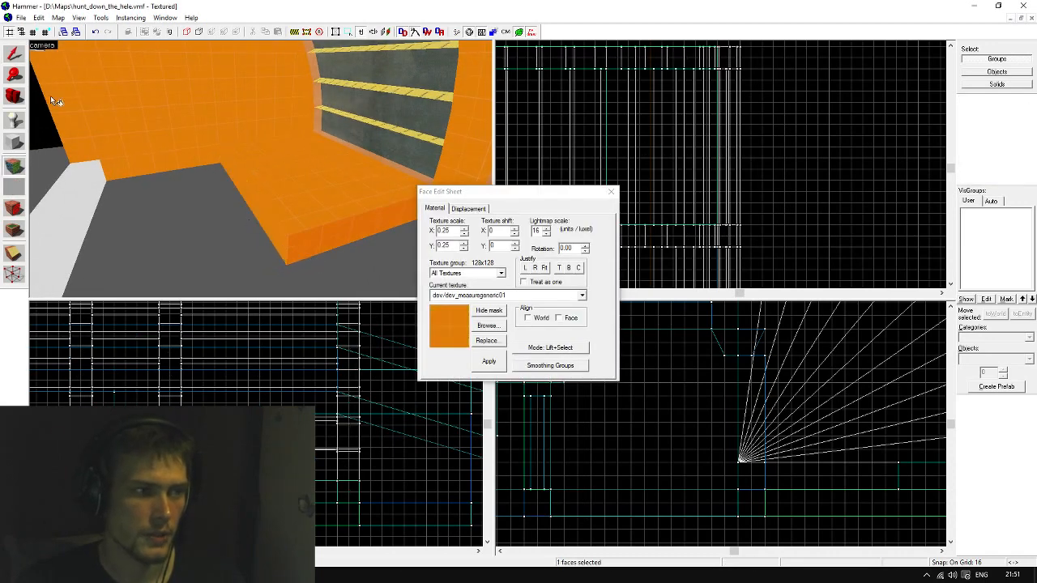
{"action": "key", "text": "shift+a"}
Apply the tools/toolsnodraw texture to the platform block's short end face that looks along the hall
{"action": "key", "text": "z"}
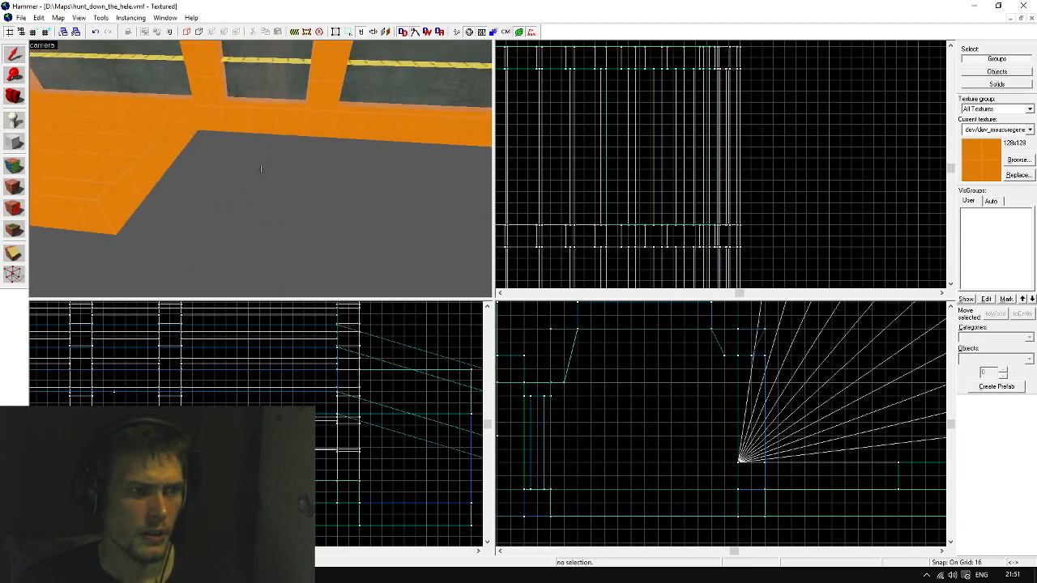
{"action": "key", "text": "z"}
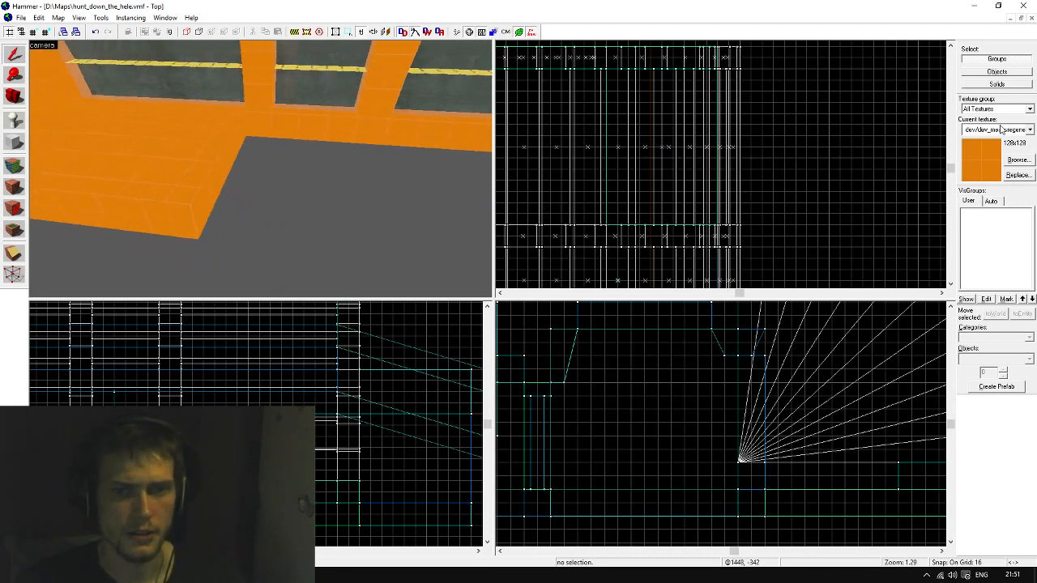
{"action": "left_click", "coordinate": [1002, 129]}
{"action": "left_click", "coordinate": [1007, 191]}
{"action": "key", "text": "shift+a"}
{"action": "left_click", "coordinate": [220, 188]}
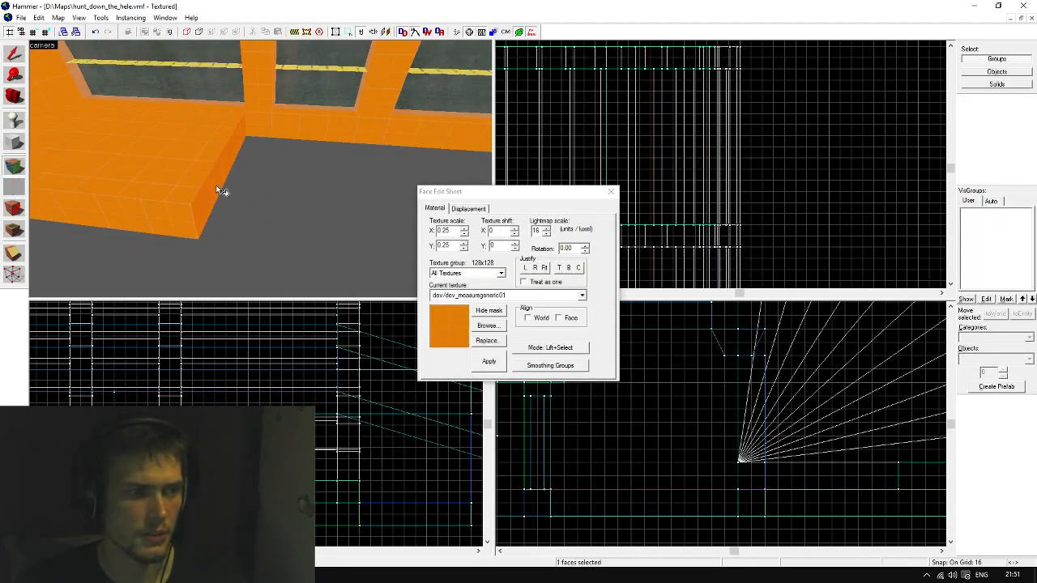
{"action": "left_click", "coordinate": [482, 295]}
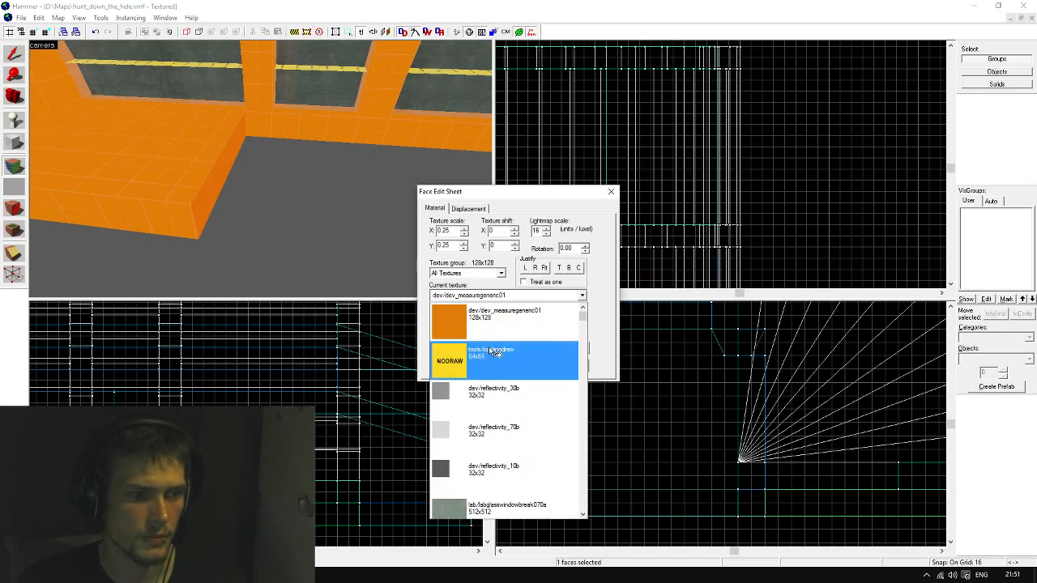
{"action": "left_click", "coordinate": [487, 353]}
{"action": "left_click", "coordinate": [489, 360]}
{"action": "left_click", "coordinate": [611, 191]}
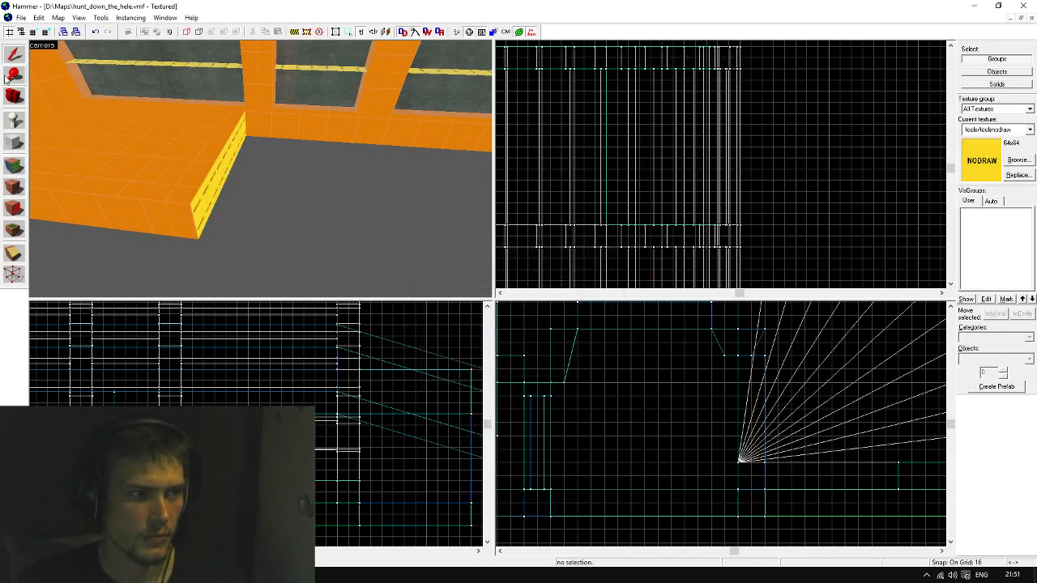
Create a nodraw block 160 units wide, 80 long and 32 high against the platform block's short end
{"action": "scroll", "coordinate": [775, 185], "scroll_direction": "down", "scroll_amount": 3}
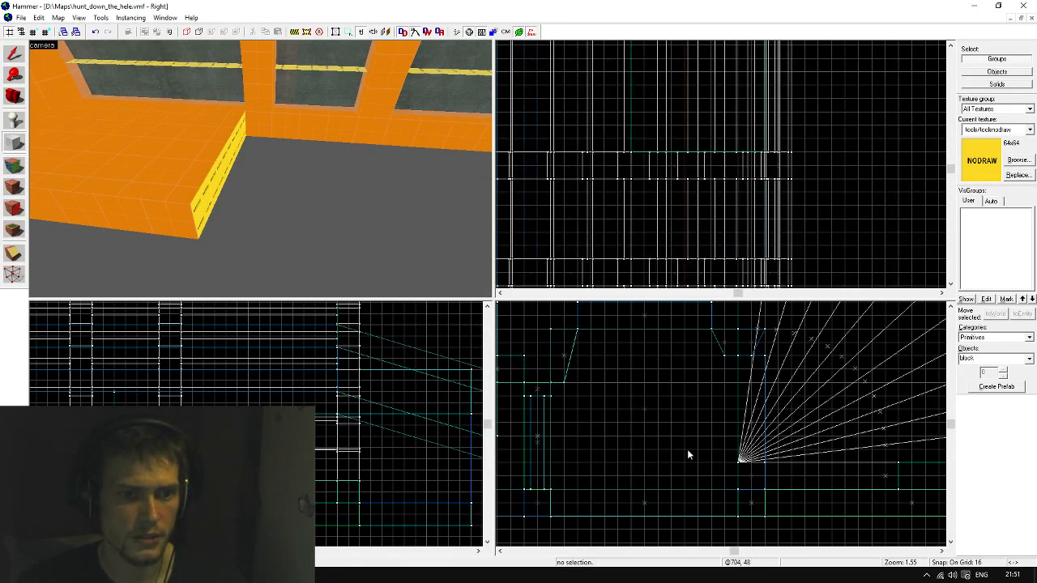
{"action": "scroll", "coordinate": [687, 449], "scroll_direction": "down", "scroll_amount": 3}
{"action": "scroll", "coordinate": [343, 496], "scroll_direction": "down", "scroll_amount": 3}
{"action": "scroll", "coordinate": [342, 492], "scroll_direction": "up", "scroll_amount": 5}
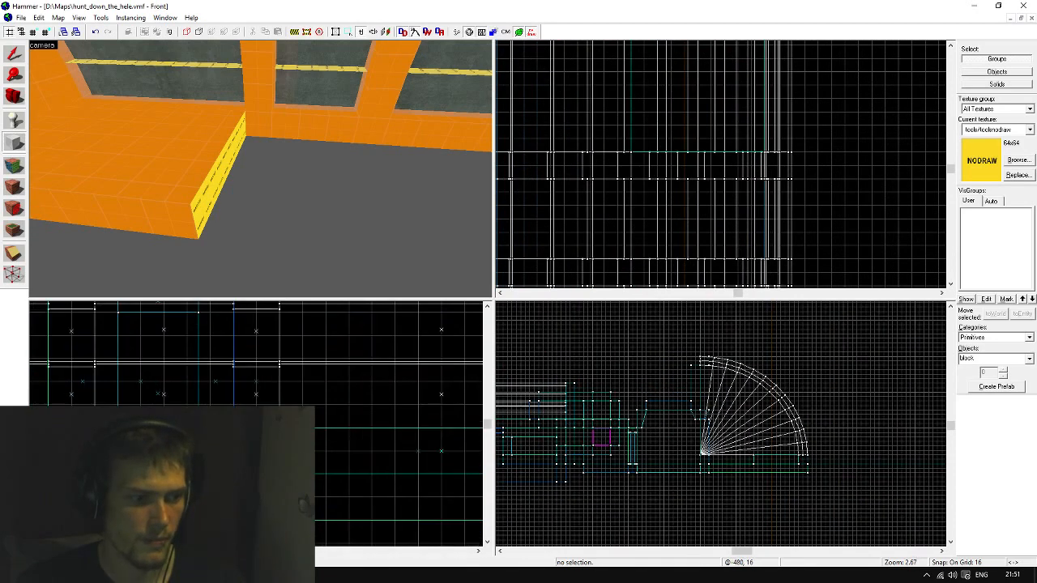
{"action": "mouse_move", "coordinate": [628, 149]}
{"action": "left_mouse_down"}
{"action": "mouse_move", "coordinate": [767, 203]}
{"action": "mouse_move", "coordinate": [767, 221]}
{"action": "left_mouse_up"}
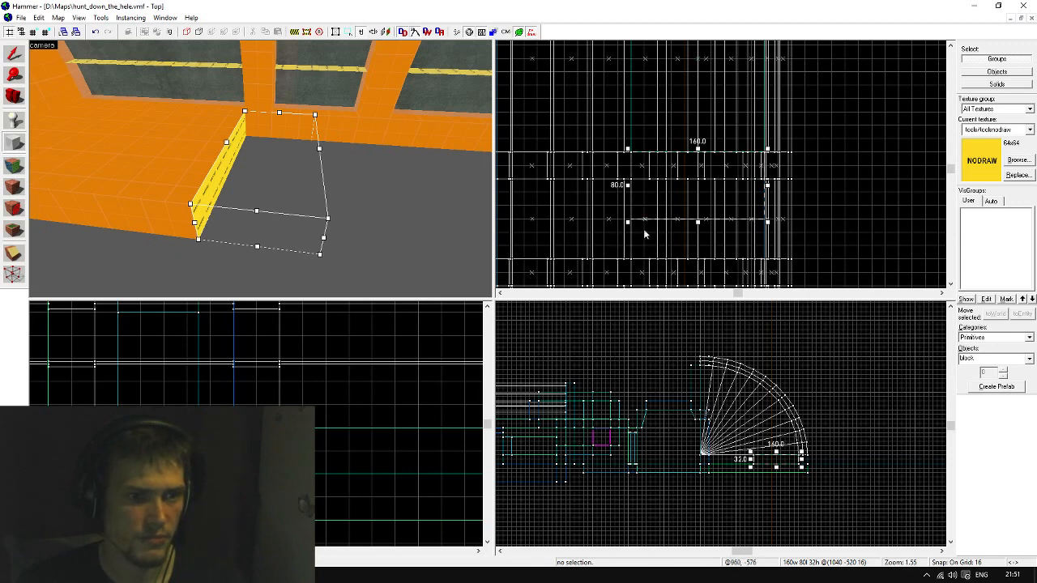
{"action": "key", "text": "Return"}
Lower the new block's outer top edge onto its bottom edge and merge the vertices to form a ramp
{"action": "left_click", "coordinate": [12, 275]}
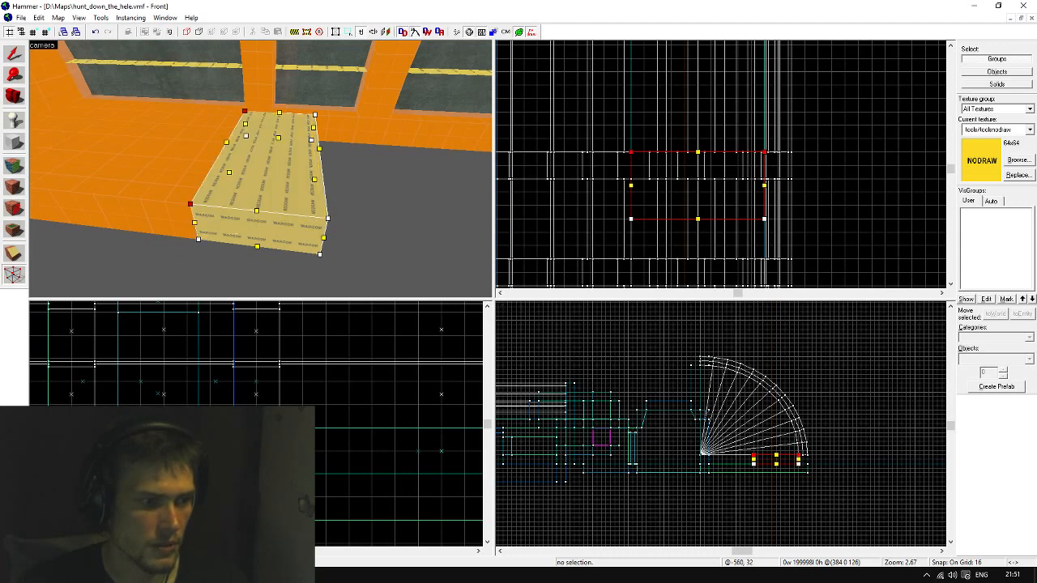
{"action": "left_click_drag", "start_coordinate": [163, 428], "coordinate": [164, 474]}
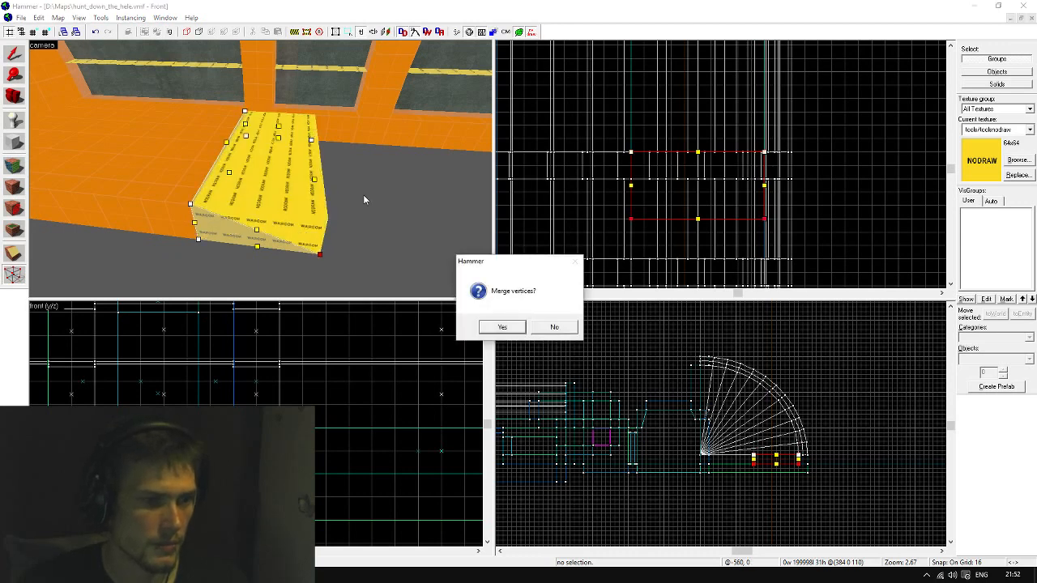
{"action": "left_click", "coordinate": [502, 328]}
Copy the platform block's dev/dev_measuregeneric01 texture onto the ramp's slope and exposed side
{"action": "key", "text": "shift+a"}
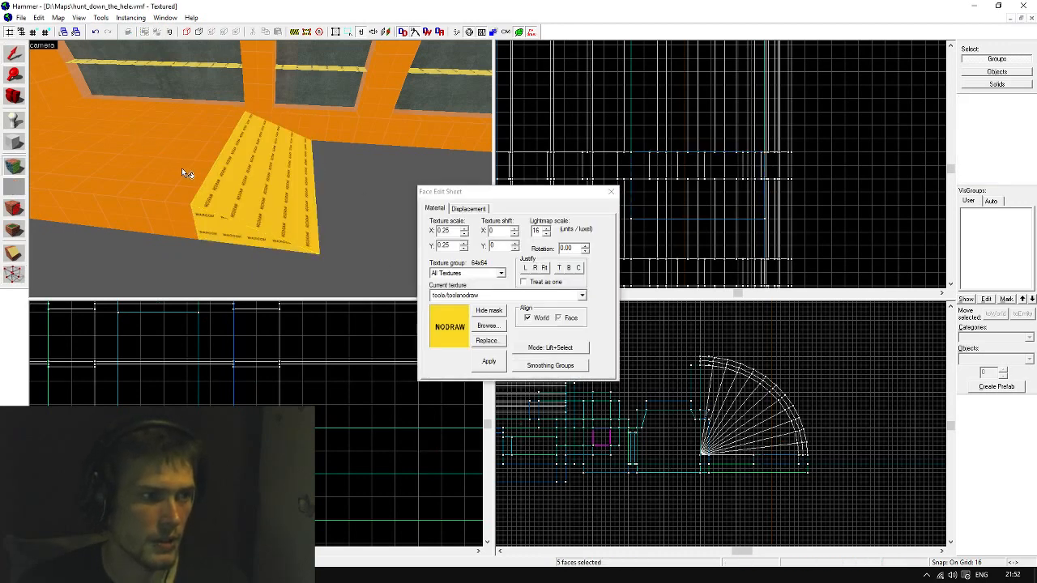
{"action": "left_click", "coordinate": [226, 190]}
{"action": "left_click", "coordinate": [183, 220]}
{"action": "right_click", "coordinate": [200, 224]}
{"action": "left_click", "coordinate": [13, 53]}
Delete the platform block together with the ramp attached to it
{"action": "key", "text": "z"}
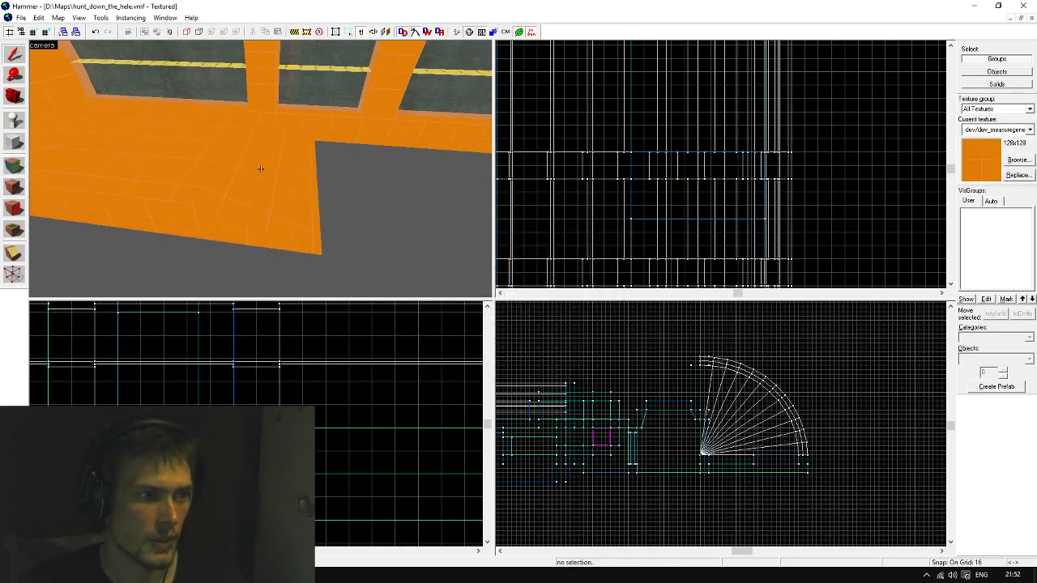
{"action": "key", "text": "d"}
{"action": "key", "text": "s"}
{"action": "key", "text": "d"}
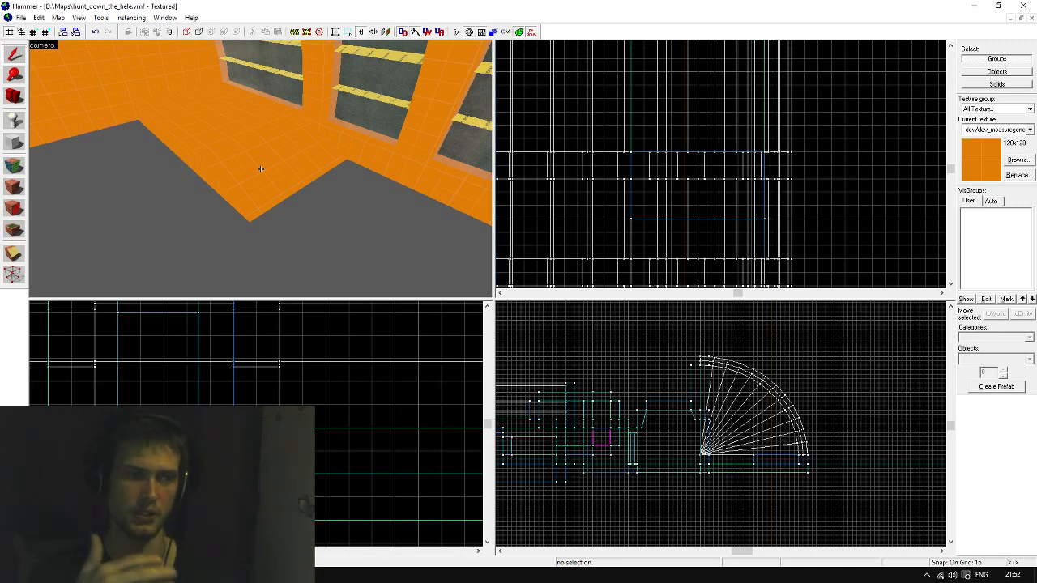
{"action": "key", "text": "w"}
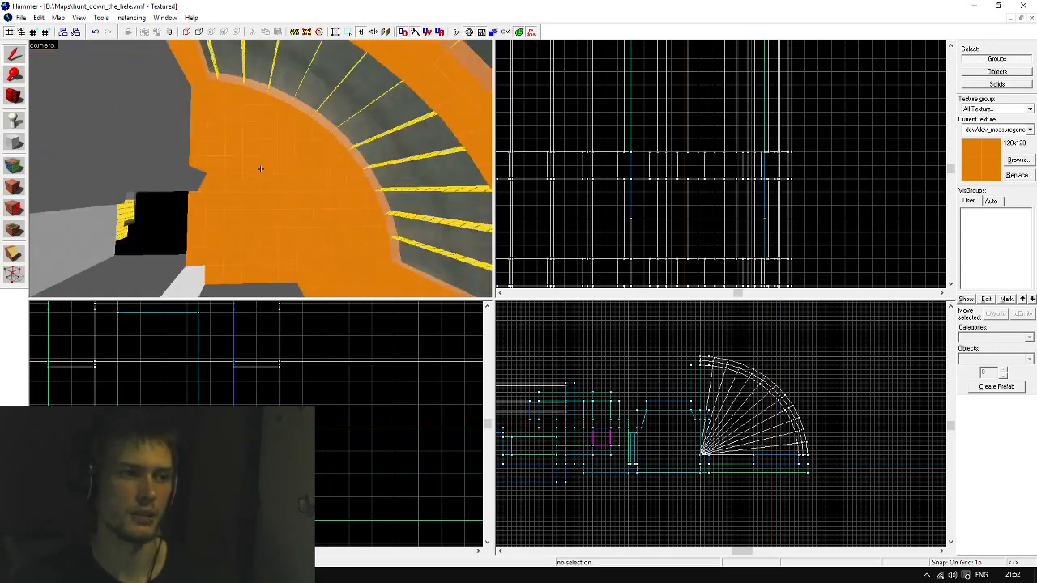
{"action": "key", "text": "z"}
{"action": "left_click", "coordinate": [282, 172]}
{"action": "left_click", "coordinate": [383, 212], "text": "ctrl"}
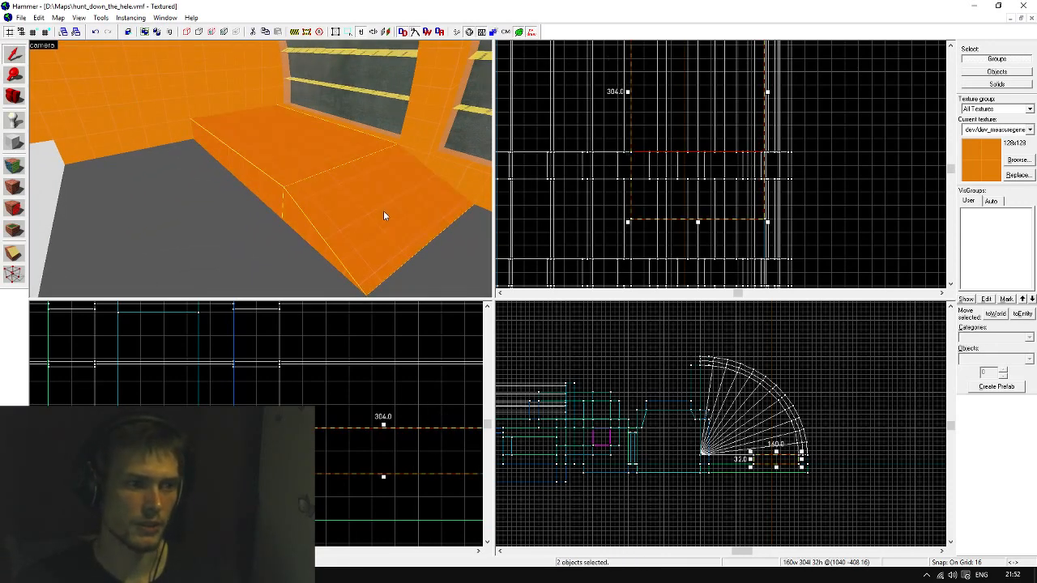
{"action": "key", "text": "Delete"}
Choose the tools/toolsnodraw texture and outline a wall block 32 units wide, 304 long and 112 high on the hall floor
{"action": "key", "text": "z"}
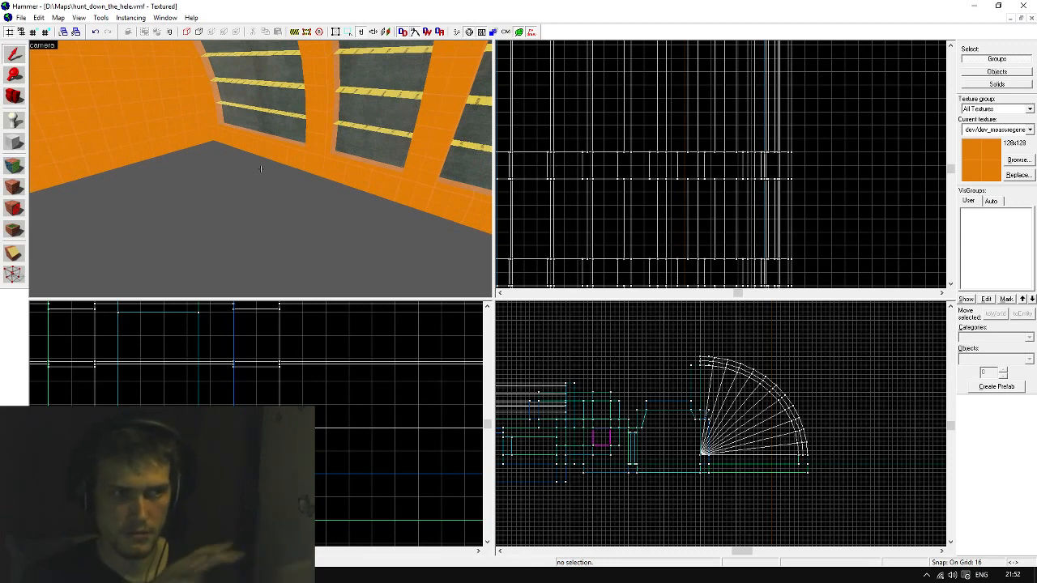
{"action": "key", "text": "d"}
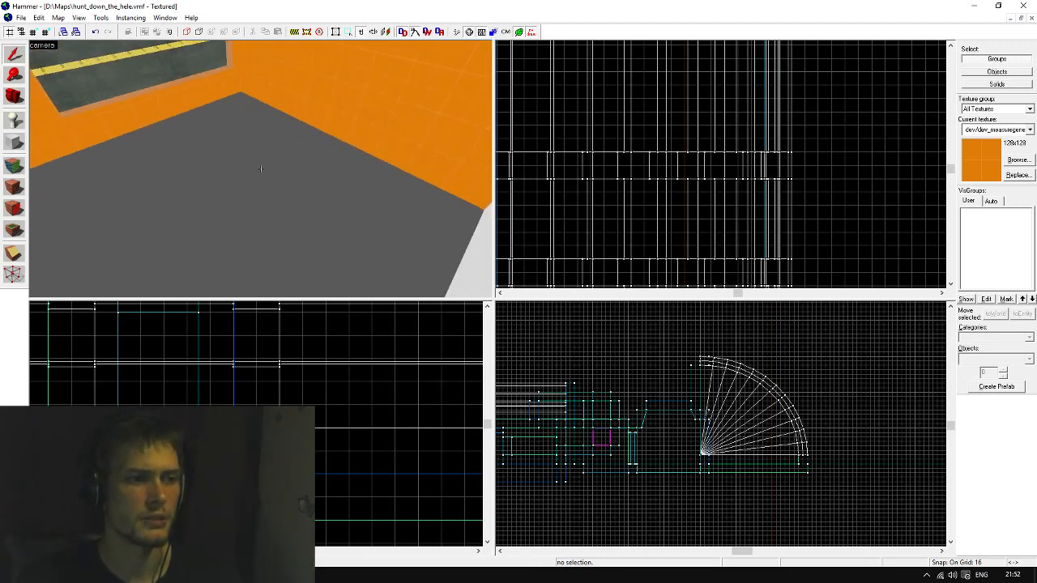
{"action": "key", "text": "a"}
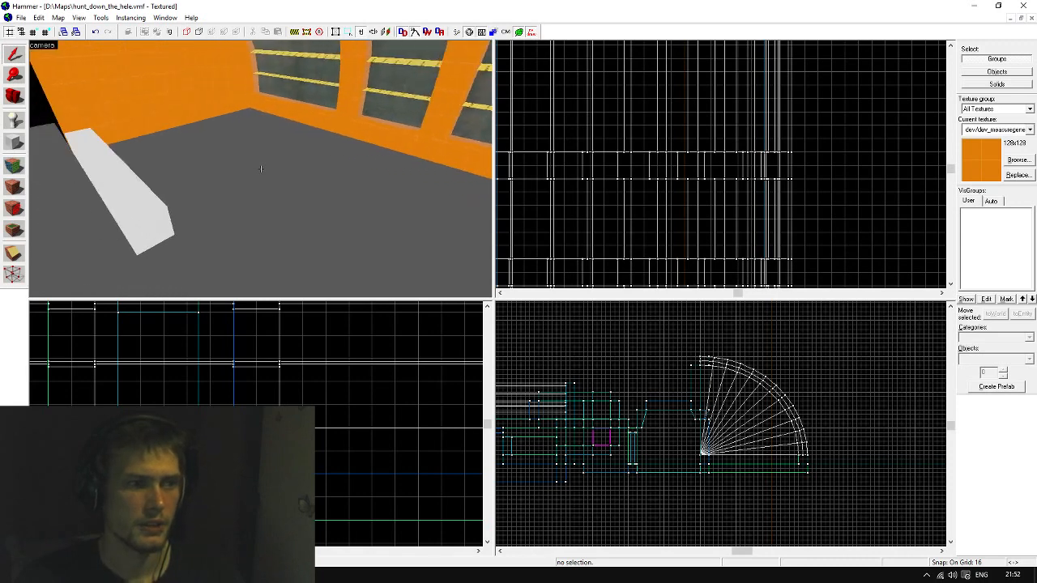
{"action": "key", "text": "w"}
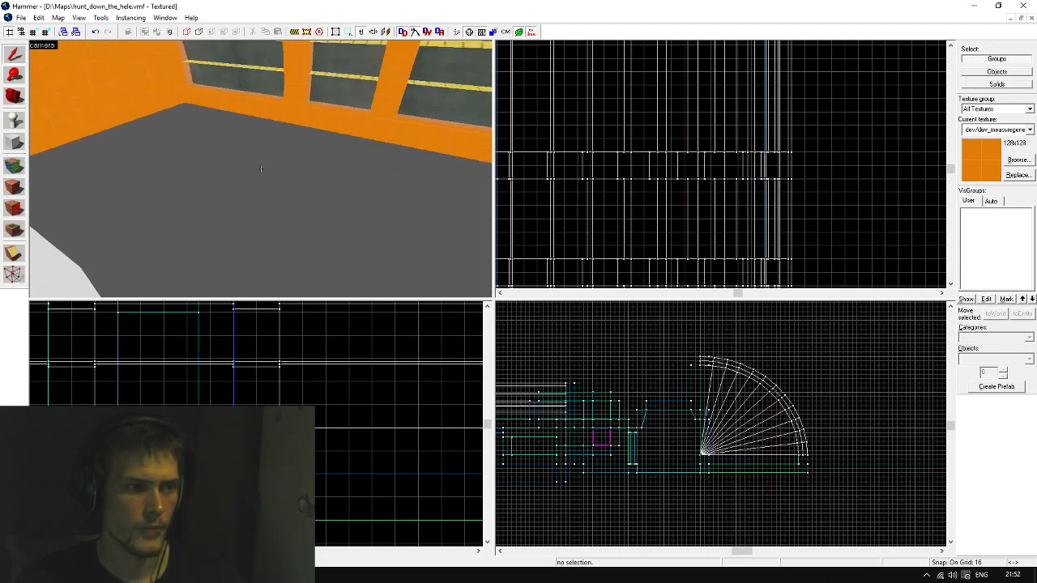
{"action": "key", "text": "z"}
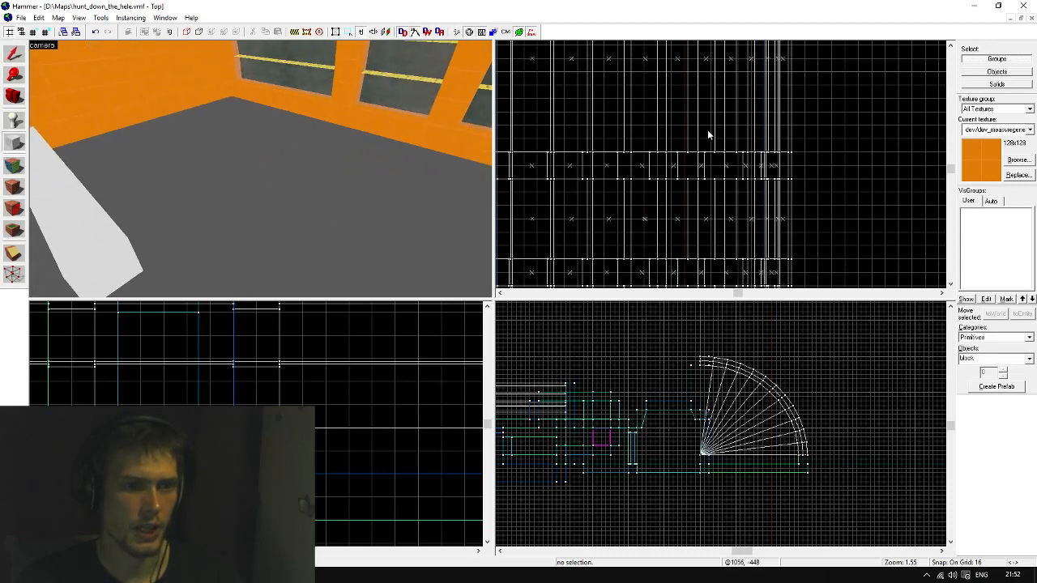
{"action": "scroll", "coordinate": [707, 129], "scroll_direction": "down", "scroll_amount": 2}
{"action": "left_click", "coordinate": [997, 130]}
{"action": "left_click", "coordinate": [999, 204]}
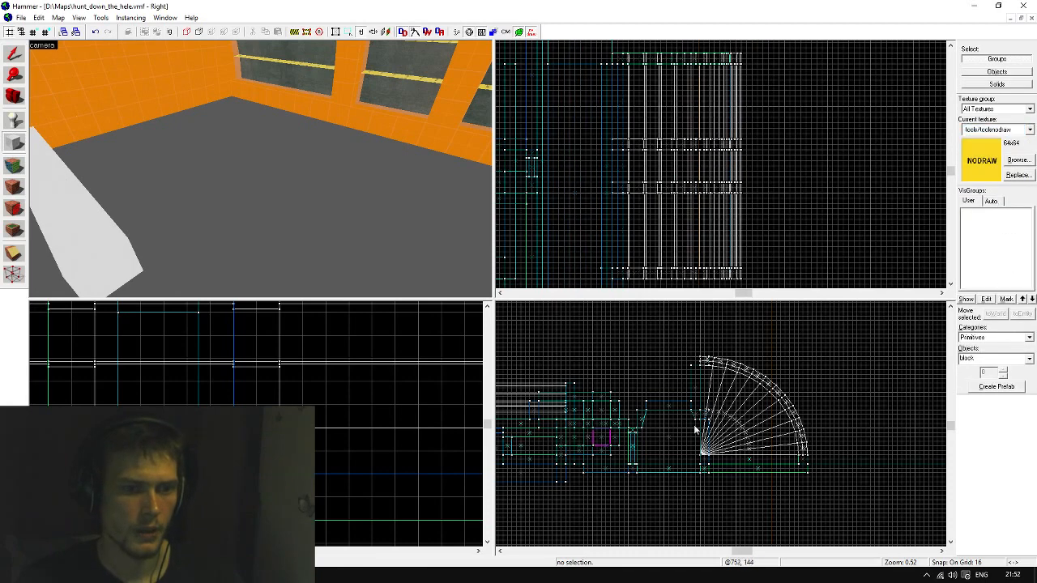
{"action": "scroll", "coordinate": [745, 455], "scroll_direction": "up", "scroll_amount": 5}
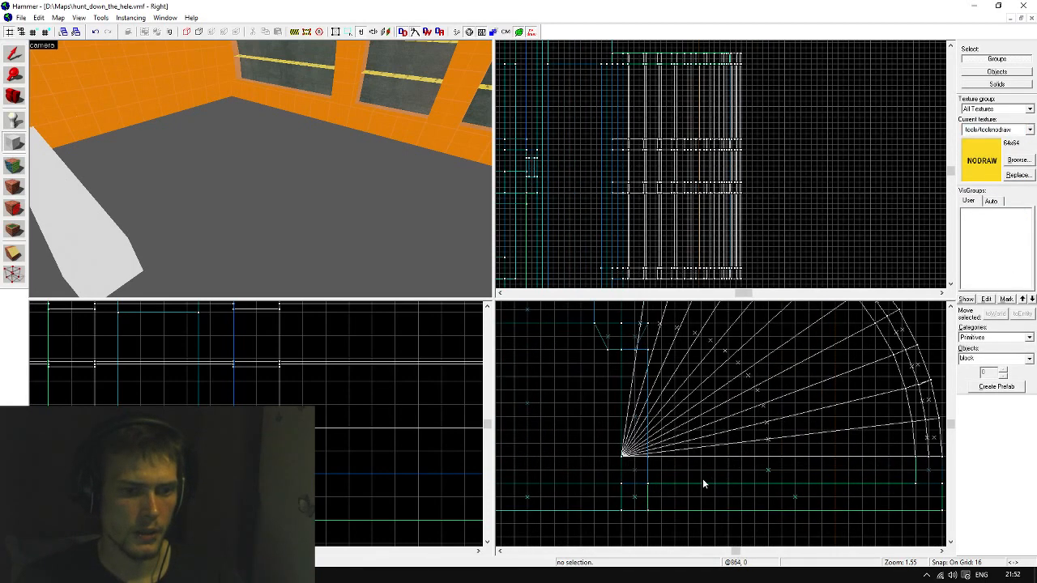
{"action": "left_click_drag", "start_coordinate": [703, 479], "coordinate": [734, 389]}
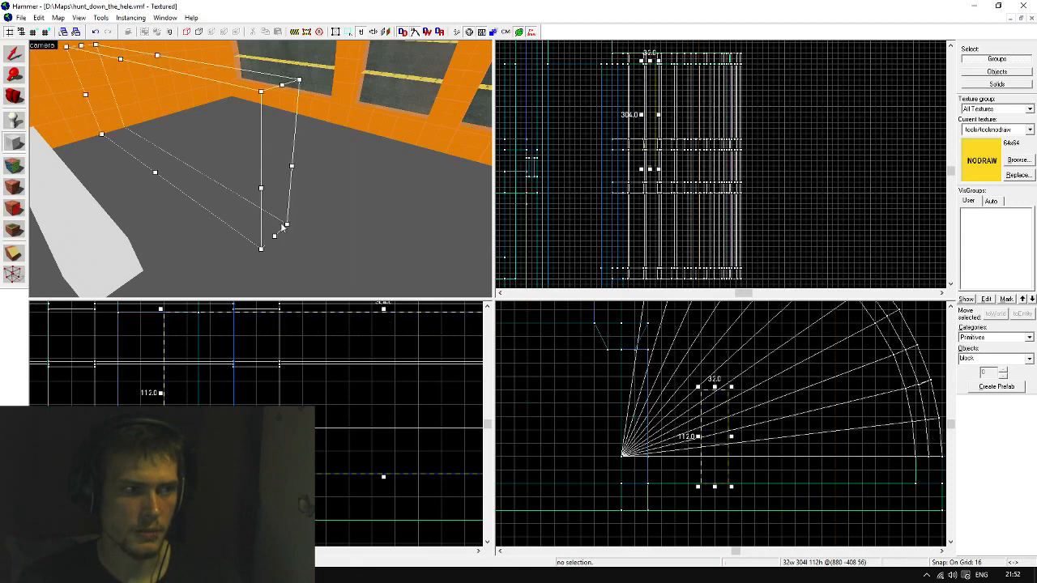
Shift the wall block's outline 32 units farther from the corridor toward the windows
{"action": "key", "text": "z"}
{"action": "key", "text": "a"}
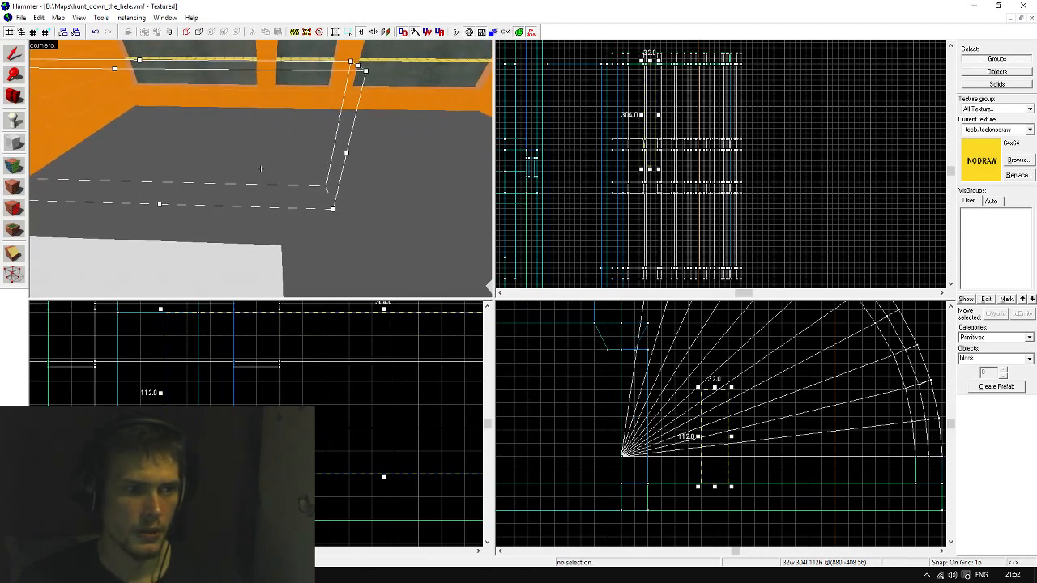
{"action": "key", "text": "z"}
{"action": "scroll", "coordinate": [624, 128], "scroll_direction": "up", "scroll_amount": 6}
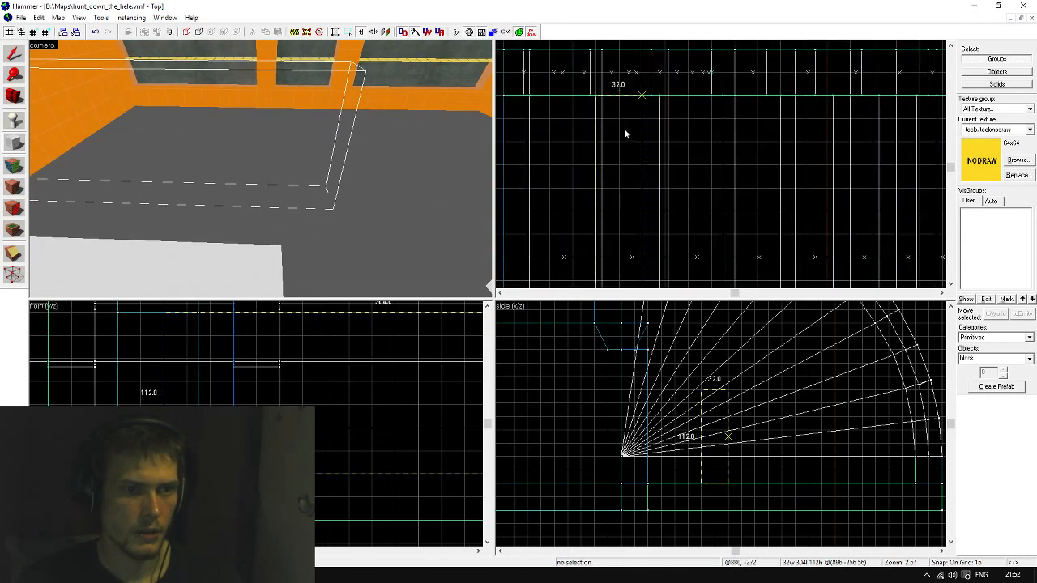
{"action": "left_click_drag", "start_coordinate": [624, 129], "coordinate": [665, 127]}
Shorten the wall block's outline to 256 units and create the block
{"action": "scroll", "coordinate": [661, 117], "scroll_direction": "down", "scroll_amount": 6}
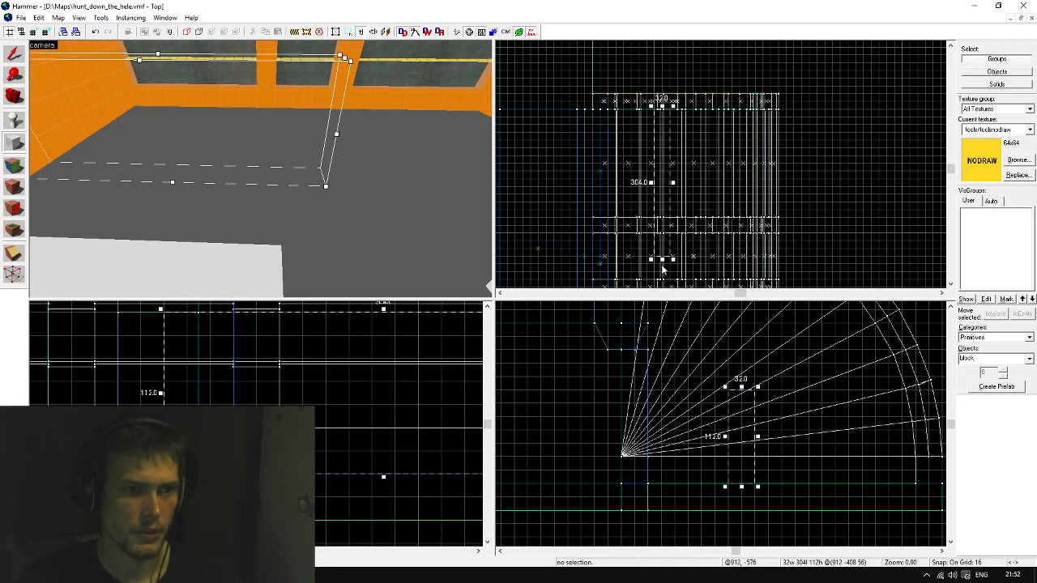
{"action": "scroll", "coordinate": [662, 270], "scroll_direction": "up", "scroll_amount": 5}
{"action": "left_click_drag", "start_coordinate": [669, 251], "coordinate": [671, 198]}
{"action": "key", "text": "z"}
{"action": "key", "text": "d"}
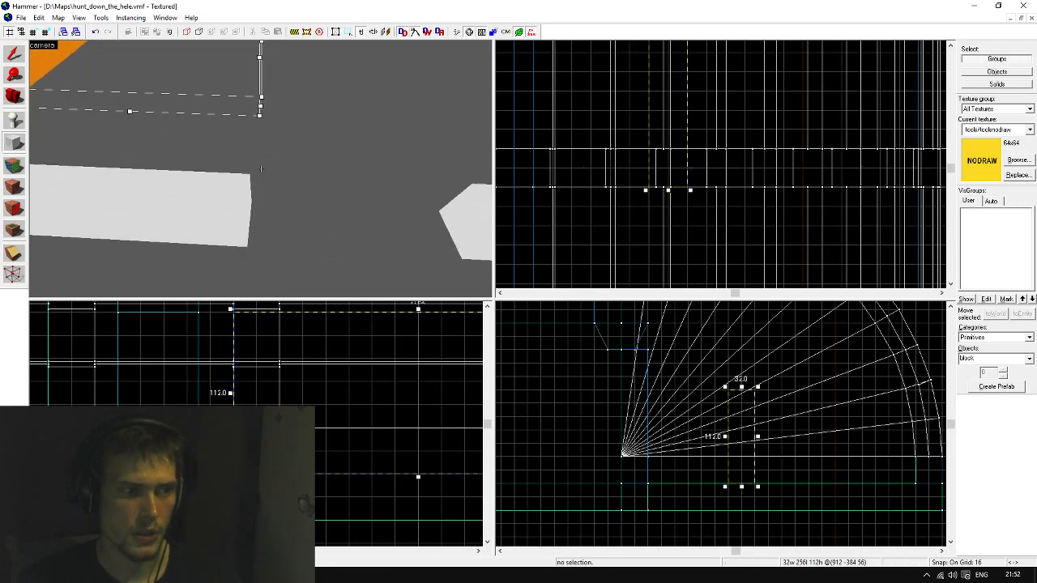
{"action": "key", "text": "z"}
{"action": "key", "text": "Return"}
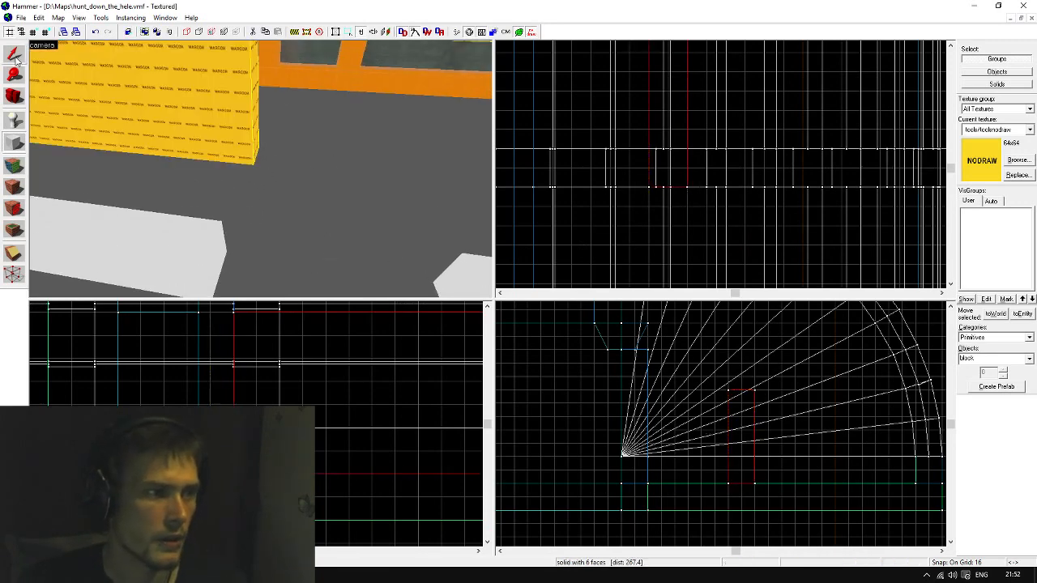
Copy the wall block 352 units along the hall, in line with the original and leaving a gap between them
{"action": "key", "text": "shift+s"}
{"action": "scroll", "coordinate": [632, 78], "scroll_direction": "down", "scroll_amount": 3}
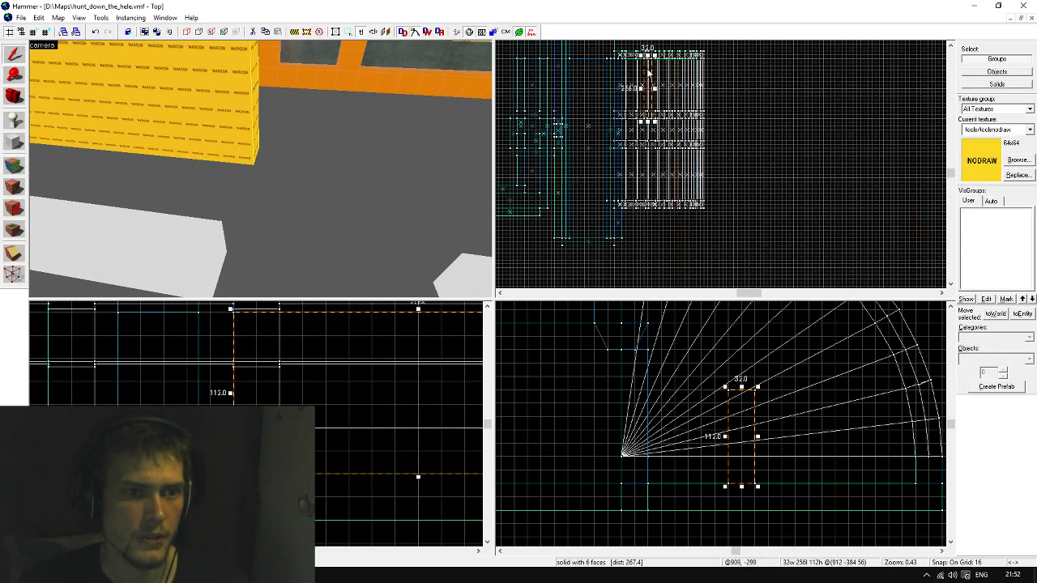
{"action": "left_click_drag", "start_coordinate": [648, 108], "coordinate": [645, 186]}
Shorten the copied wall block to 224 units at its end facing the original, widening the gap between them
{"action": "key", "text": "z"}
{"action": "key", "text": "w"}
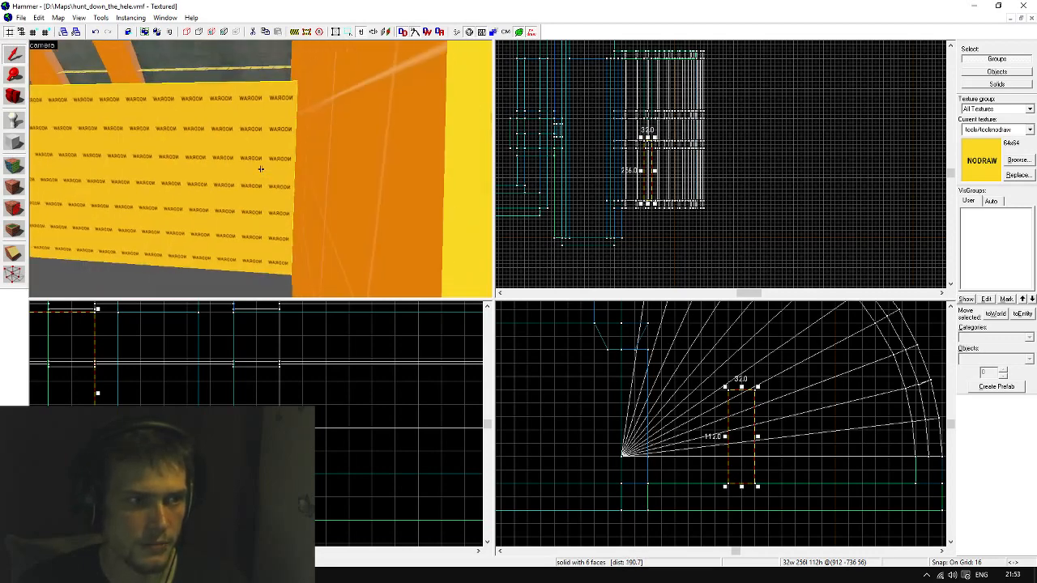
{"action": "key", "text": "a"}
{"action": "key", "text": "d"}
{"action": "key", "text": "z"}
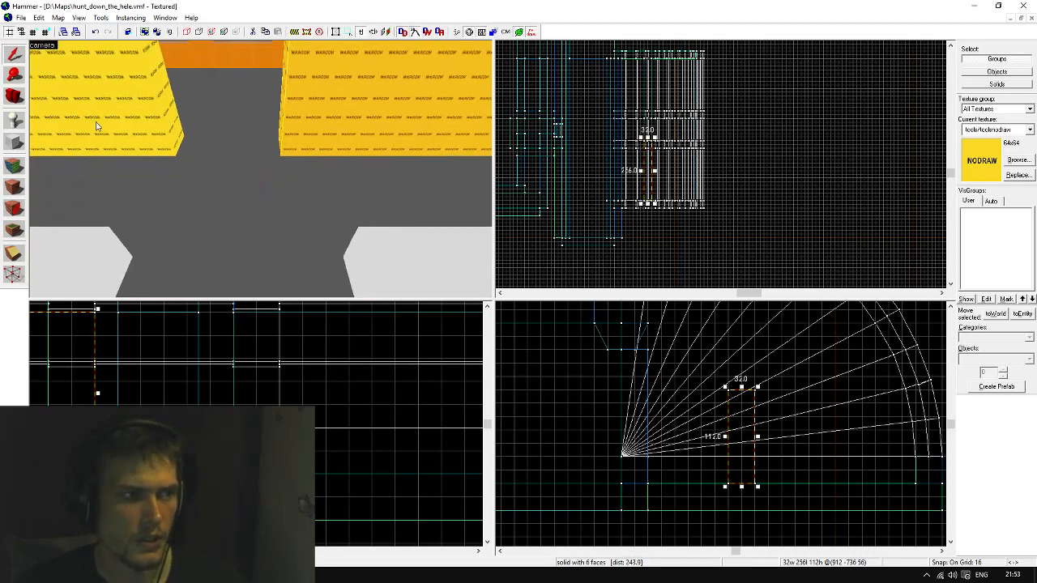
{"action": "scroll", "coordinate": [642, 144], "scroll_direction": "up", "scroll_amount": 2}
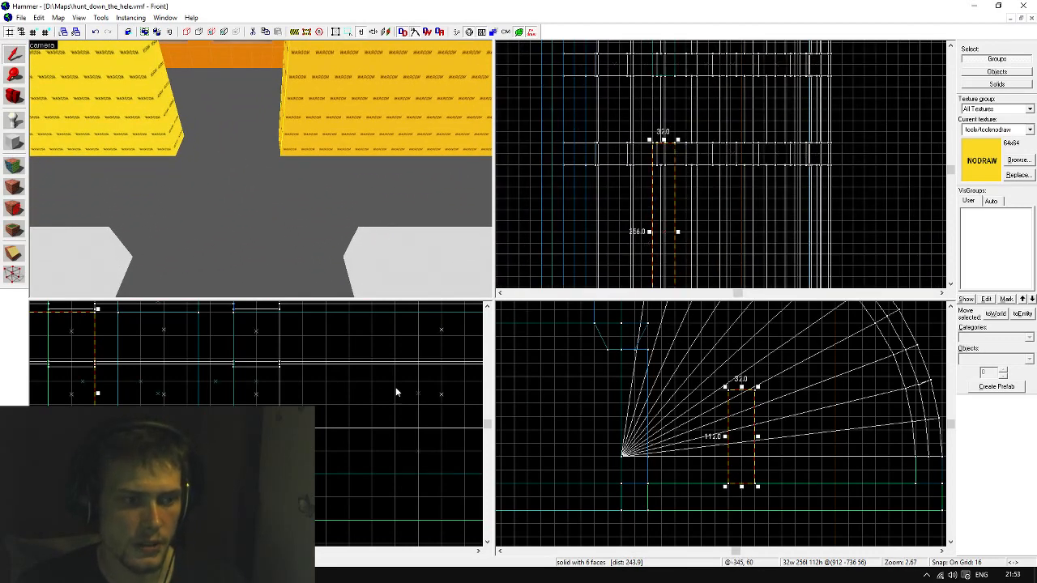
{"action": "scroll", "coordinate": [397, 392], "scroll_direction": "down", "scroll_amount": 2}
{"action": "scroll", "coordinate": [154, 426], "scroll_direction": "up", "scroll_amount": 6}
{"action": "left_click_drag", "start_coordinate": [311, 409], "coordinate": [262, 410]}
{"action": "key", "text": "z"}
{"action": "key", "text": "w"}
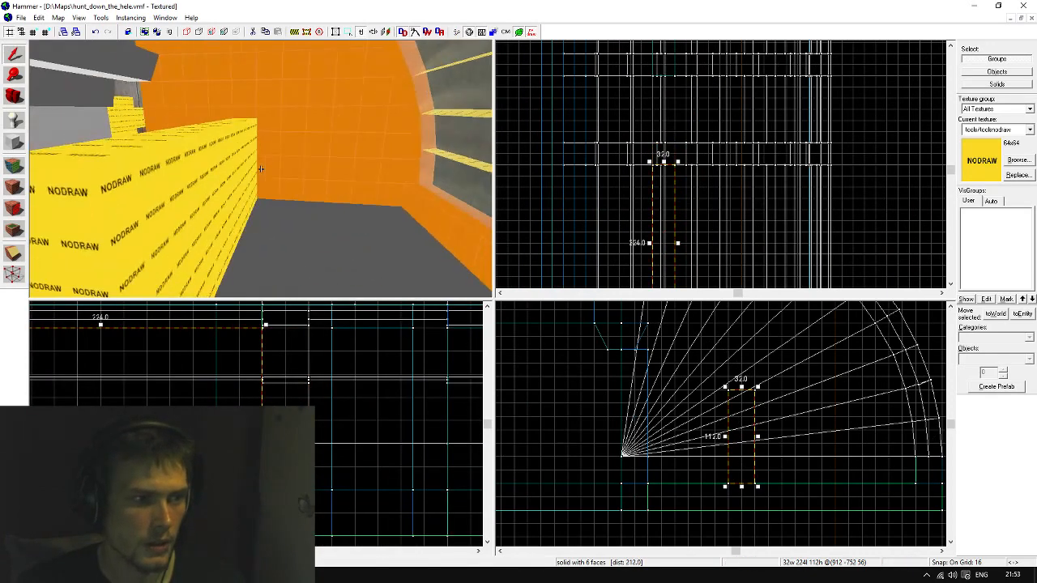
{"action": "key", "text": "s"}
{"action": "key", "text": "s"}
{"action": "key", "text": "d"}
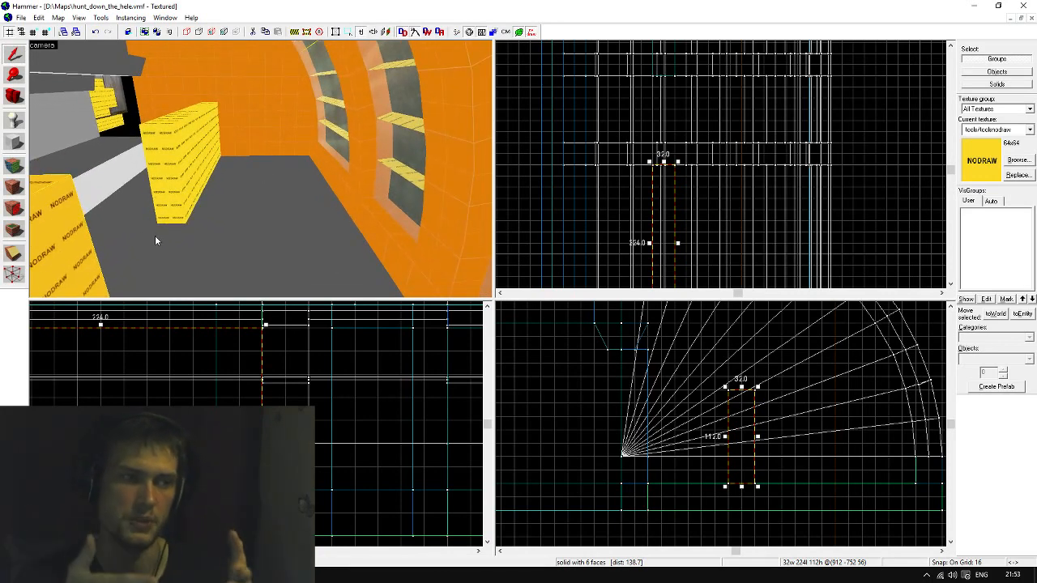
{"action": "key", "text": "z"}
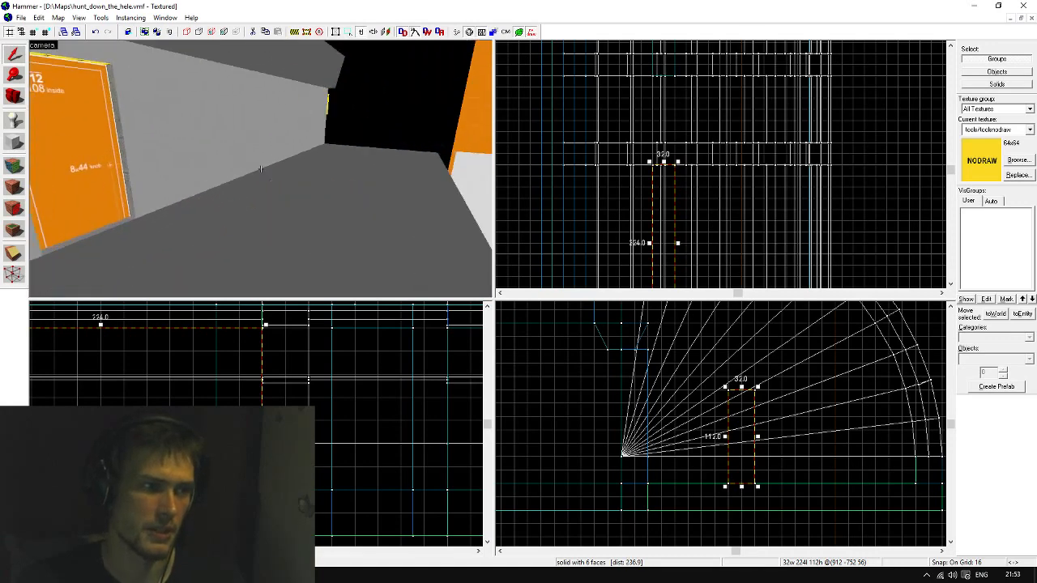
Try lengthening the shortened divider wall to 256 units at its gap end, and return it to 224 units
{"action": "key", "text": "w"}
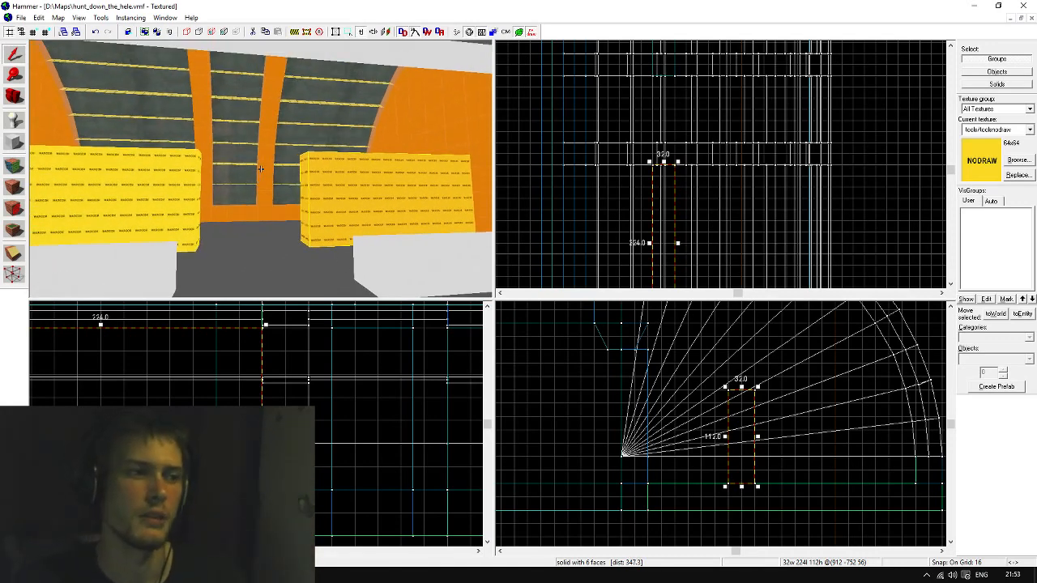
{"action": "key", "text": "w"}
{"action": "key", "text": "s"}
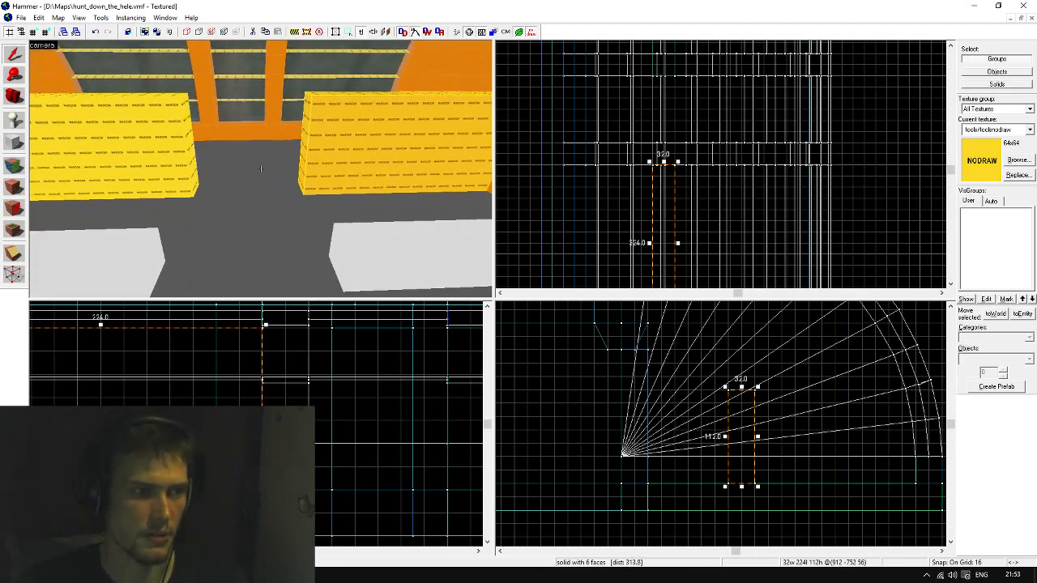
{"action": "key", "text": "z"}
{"action": "scroll", "coordinate": [663, 159], "scroll_direction": "up", "scroll_amount": 3}
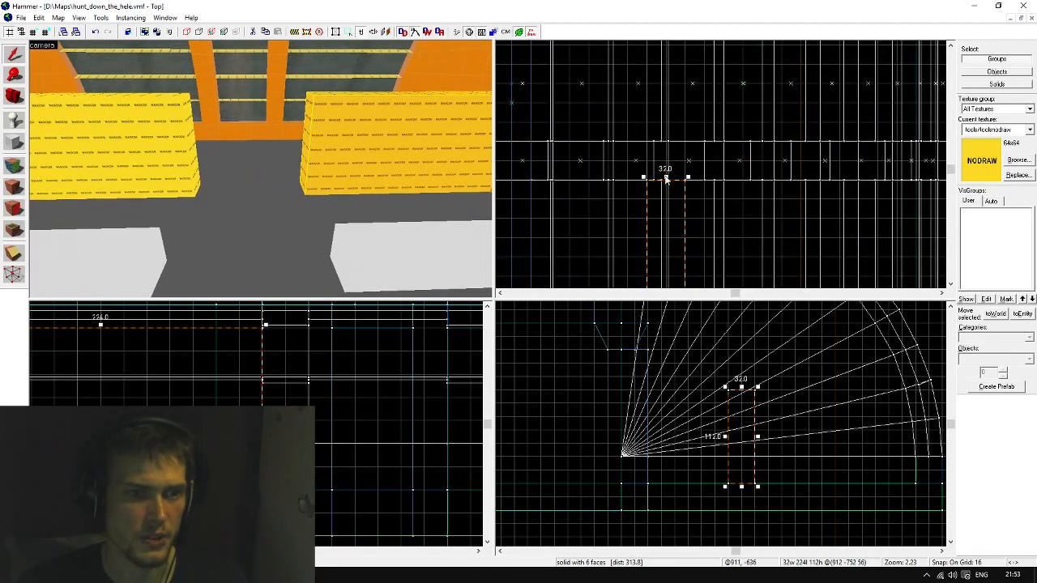
{"action": "left_click_drag", "start_coordinate": [666, 179], "coordinate": [666, 140]}
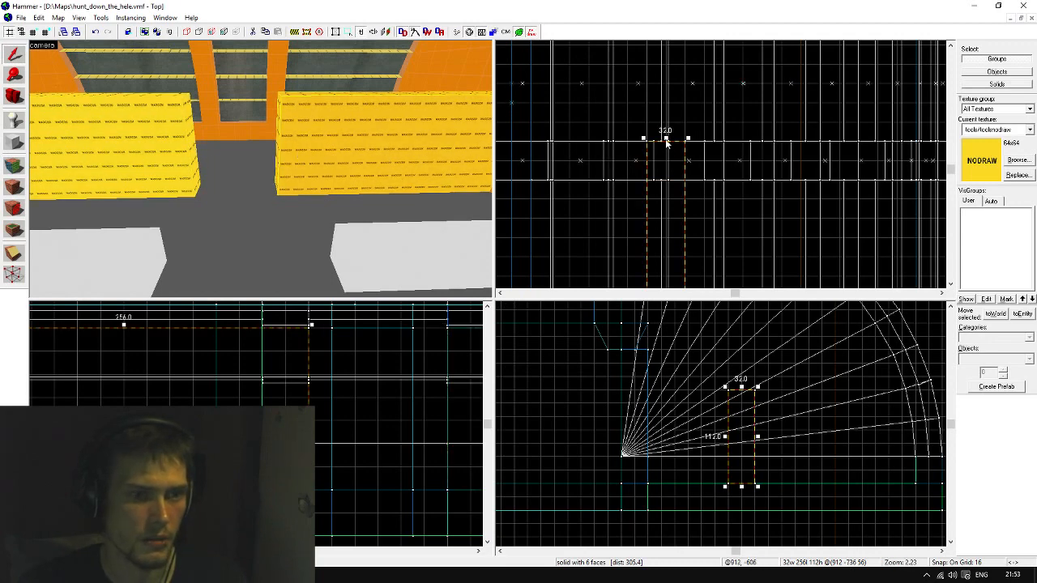
{"action": "left_click_drag", "start_coordinate": [667, 139], "coordinate": [667, 172]}
{"action": "key", "text": "Escape"}
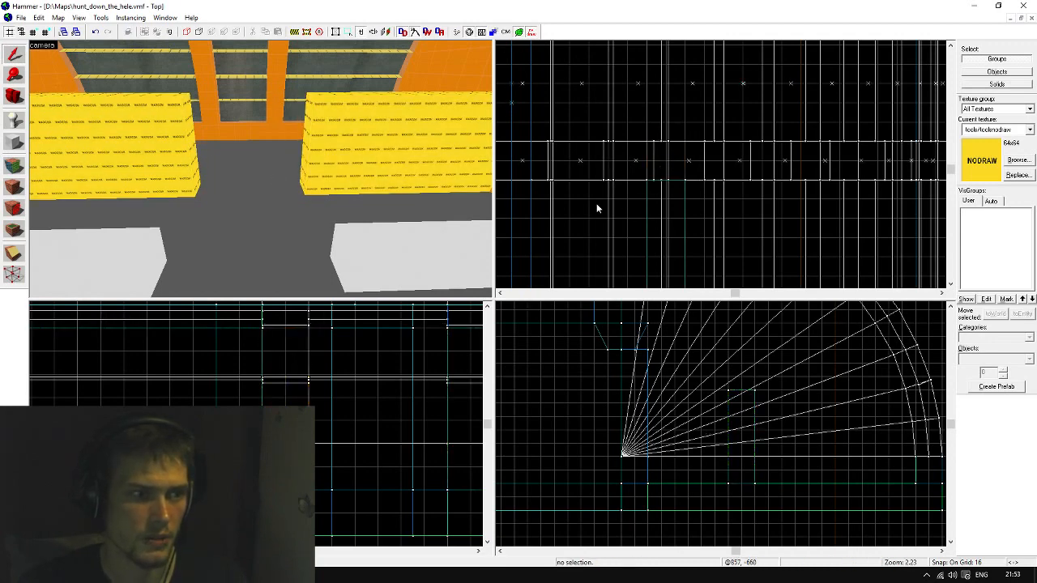
Outline a platform block between the divider wall and the windows, 192 units wide, 80 units long and 32 units high
{"action": "key", "text": "z"}
{"action": "key", "text": "a"}
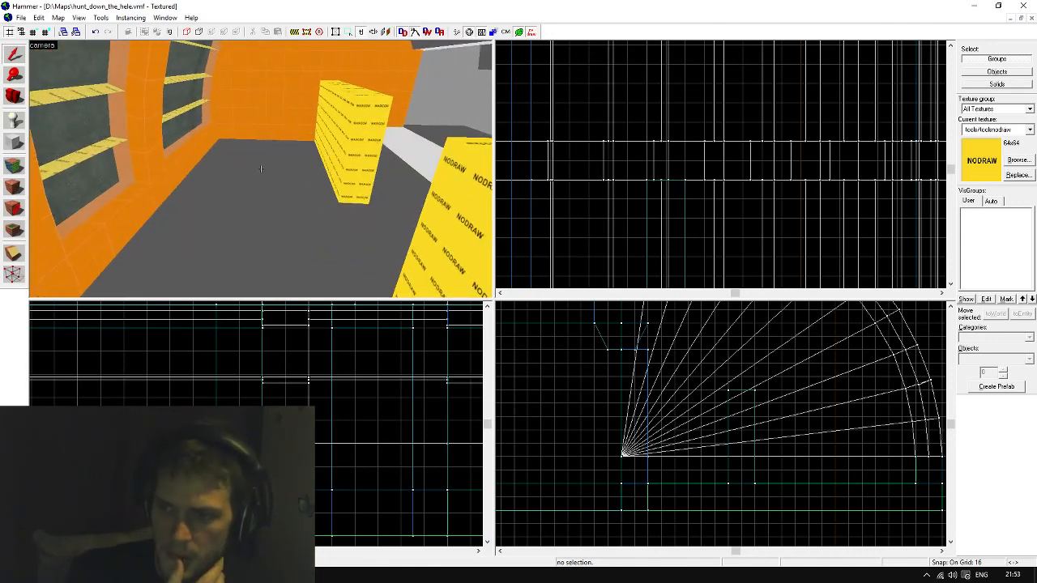
{"action": "key", "text": "z"}
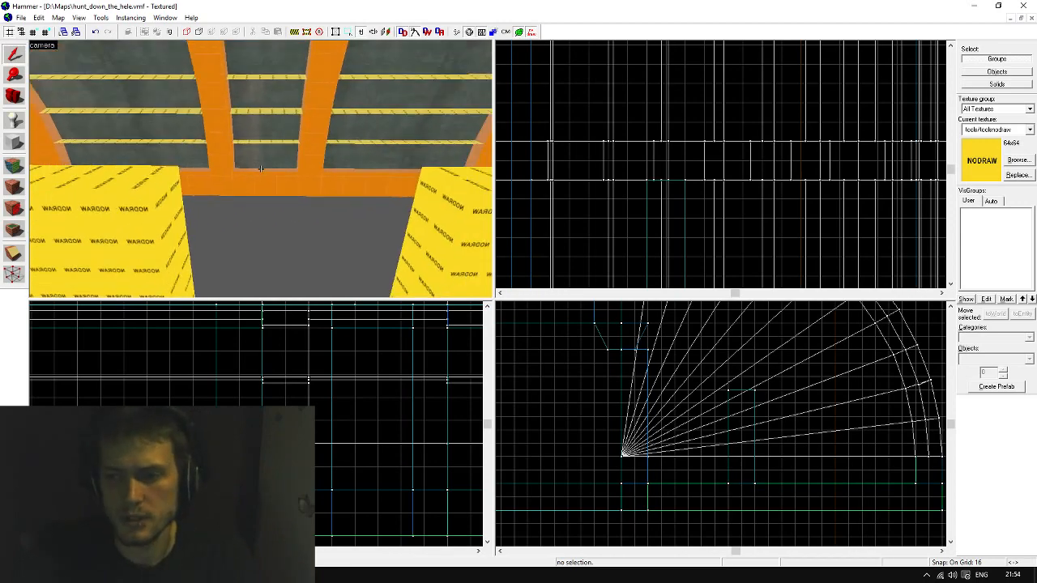
{"action": "key", "text": "s"}
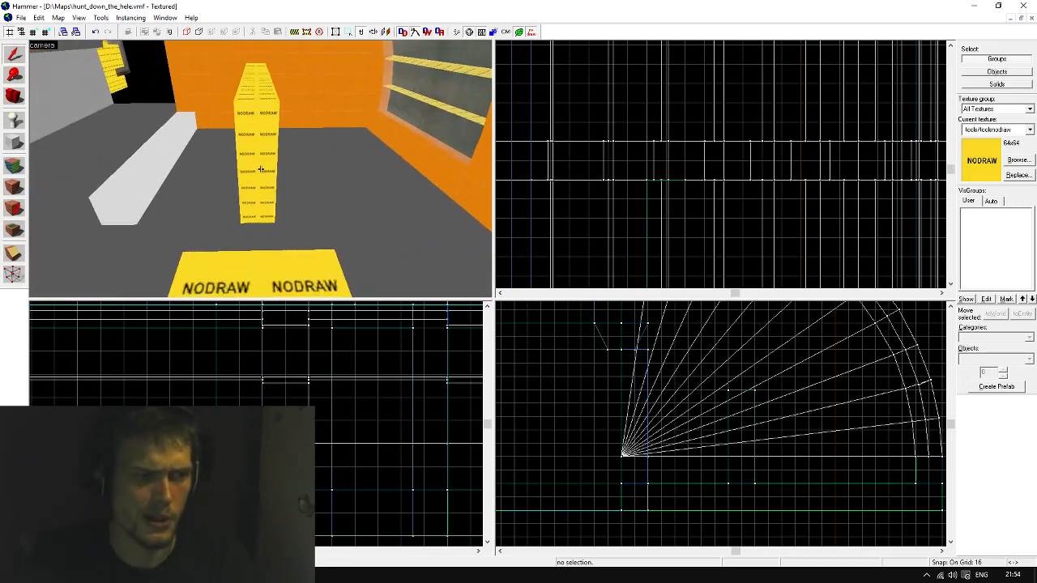
{"action": "left_click", "coordinate": [16, 142]}
{"action": "scroll", "coordinate": [568, 144], "scroll_direction": "down", "scroll_amount": 2}
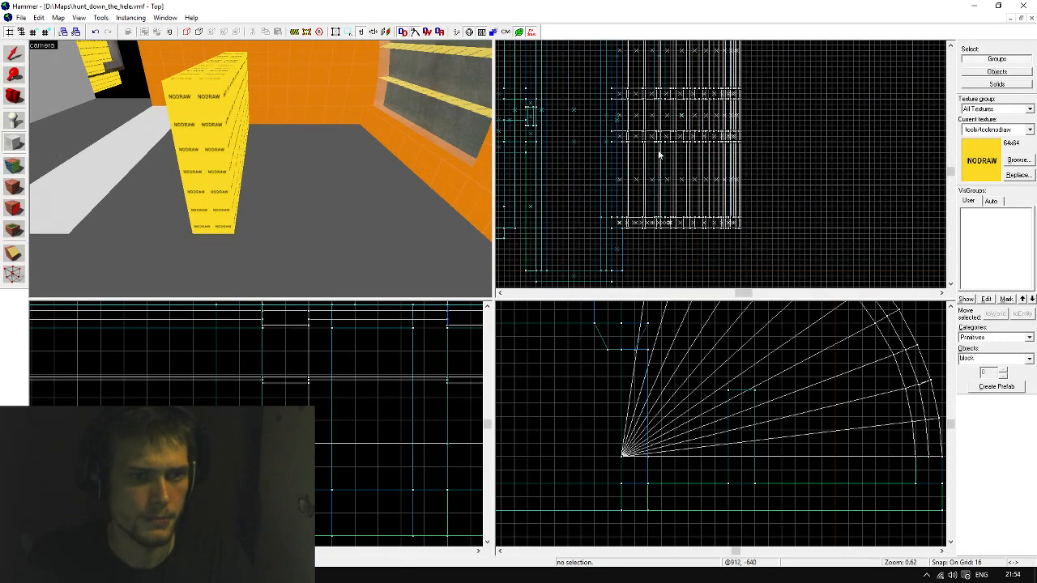
{"action": "scroll", "coordinate": [656, 186], "scroll_direction": "down", "scroll_amount": 2}
{"action": "left_click_drag", "start_coordinate": [625, 204], "coordinate": [756, 157]}
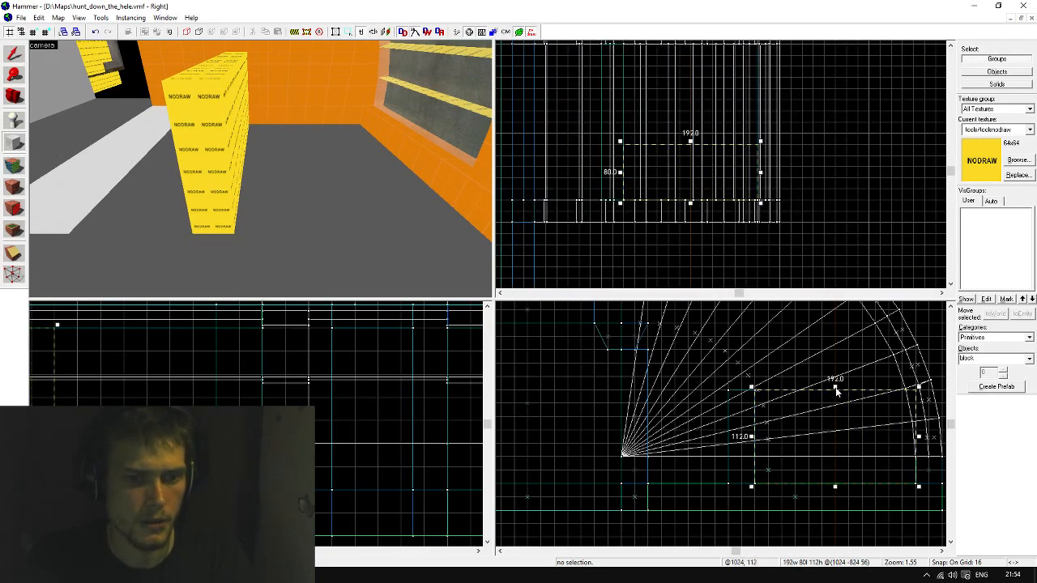
{"action": "left_click_drag", "start_coordinate": [836, 387], "coordinate": [837, 454]}
Stretch the platform's outline to 608 units along the full length of the hall and create the block
{"action": "scroll", "coordinate": [712, 219], "scroll_direction": "down", "scroll_amount": 3}
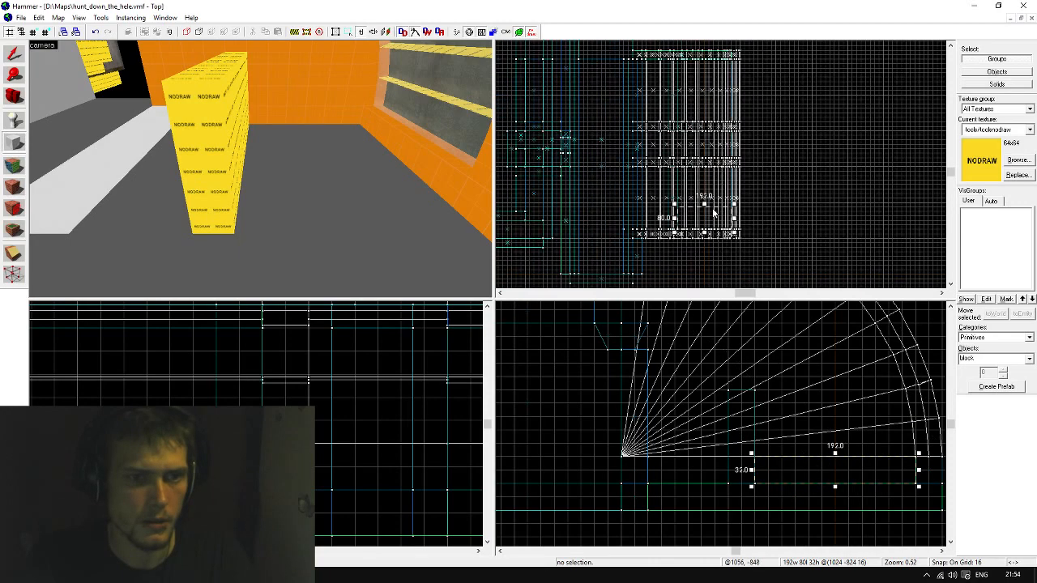
{"action": "scroll", "coordinate": [701, 164], "scroll_direction": "up", "scroll_amount": 1}
{"action": "left_click_drag", "start_coordinate": [707, 225], "coordinate": [706, 44]}
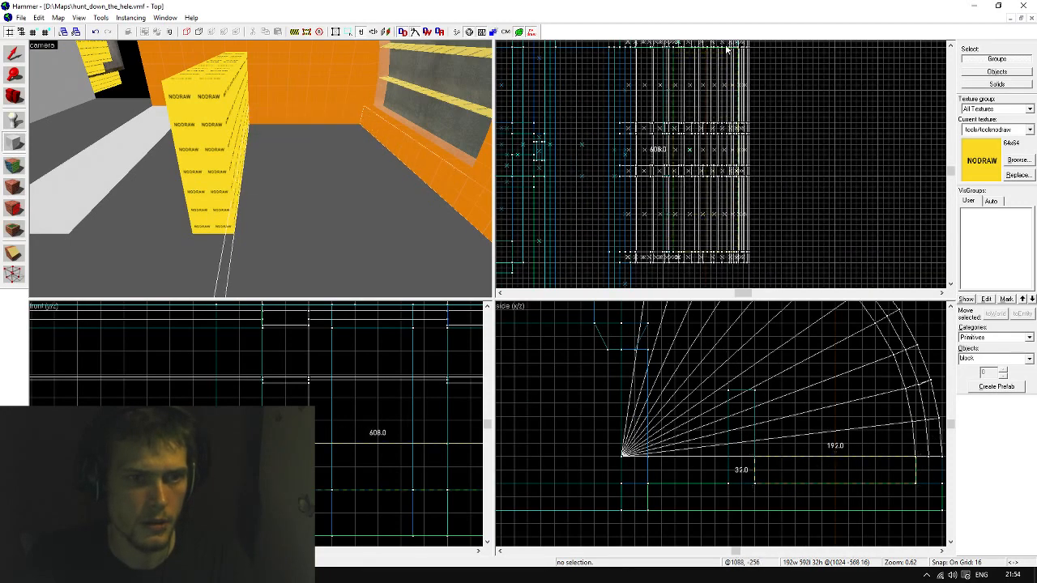
{"action": "left_click", "coordinate": [323, 207]}
{"action": "key", "text": "a"}
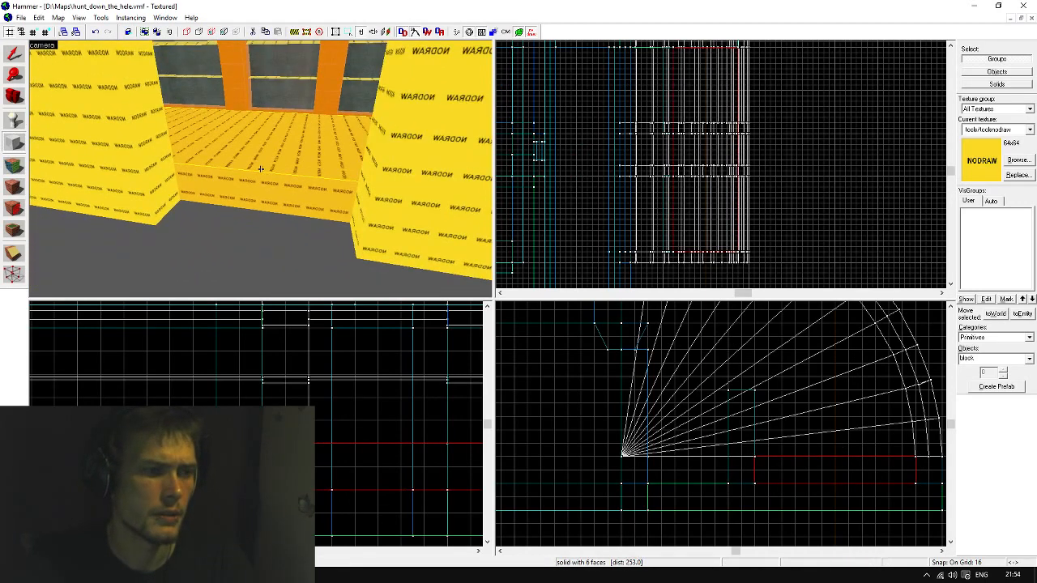
Split the platform into sections behind the two divider walls, and copy the 224-unit section 128 units along the hall into the gap
{"action": "left_click", "coordinate": [22, 50]}
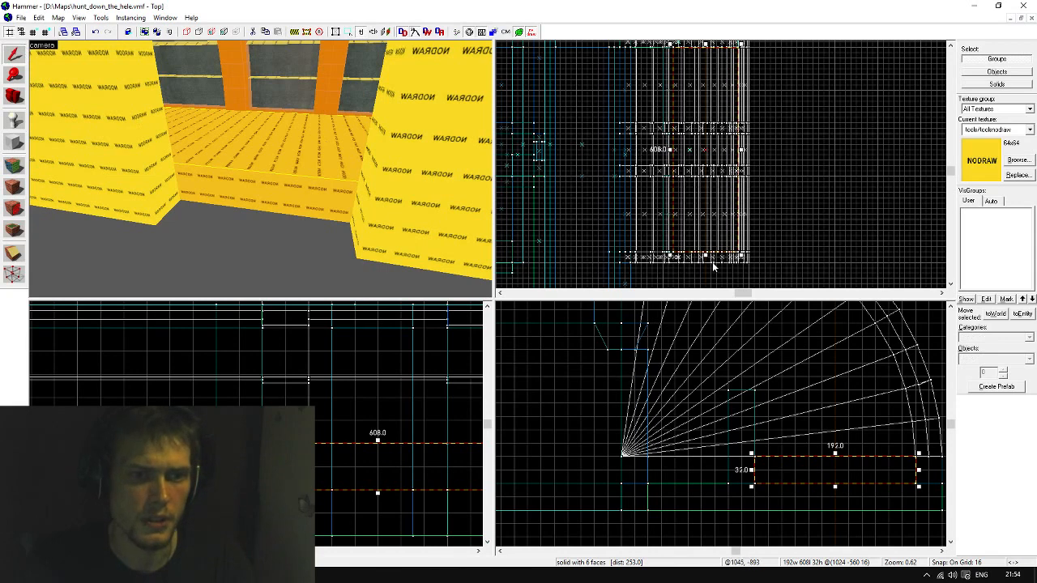
{"action": "left_click_drag", "start_coordinate": [707, 258], "coordinate": [702, 180]}
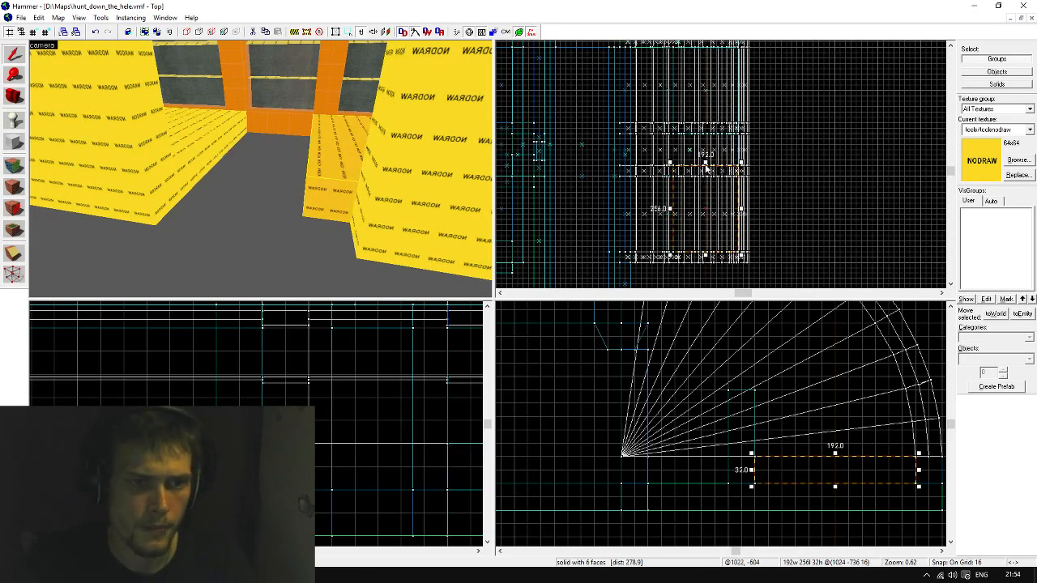
{"action": "mouse_move", "coordinate": [706, 165]}
{"action": "left_mouse_down"}
{"action": "mouse_move", "coordinate": [713, 201]}
{"action": "mouse_move", "coordinate": [713, 168]}
{"action": "left_mouse_up"}
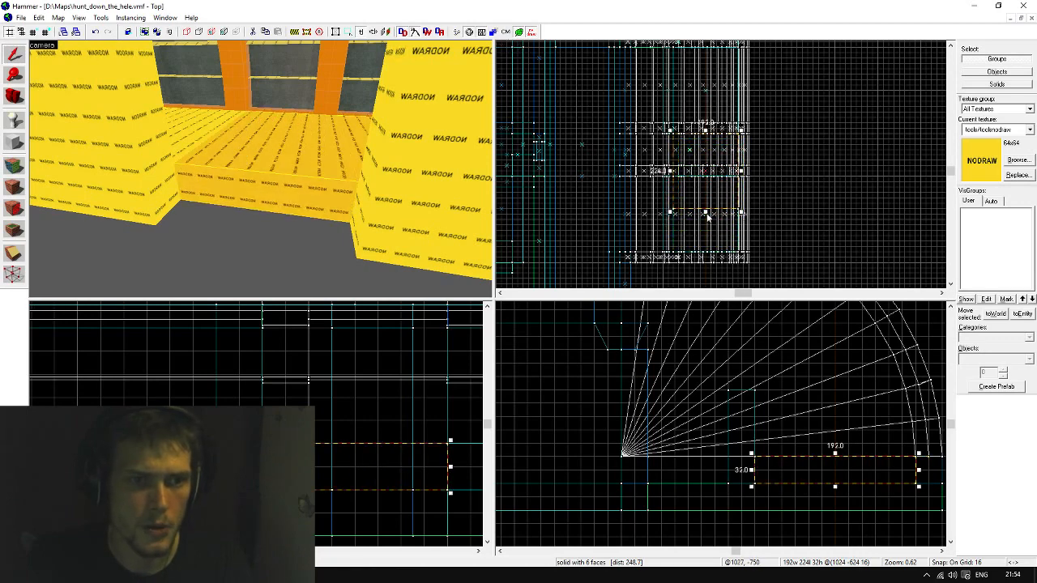
Shorten the copied platform section to 128 units to fit the gap and trim its corridor-side edge to make it 160 units wide
{"action": "left_click_drag", "start_coordinate": [707, 214], "coordinate": [671, 162]}
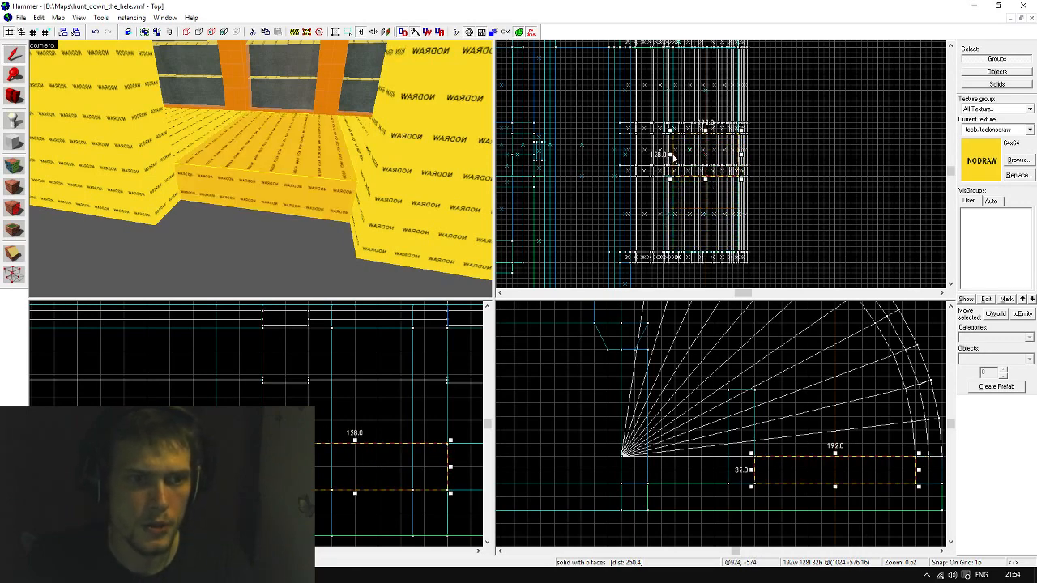
{"action": "scroll", "coordinate": [725, 478], "scroll_direction": "up", "scroll_amount": 6}
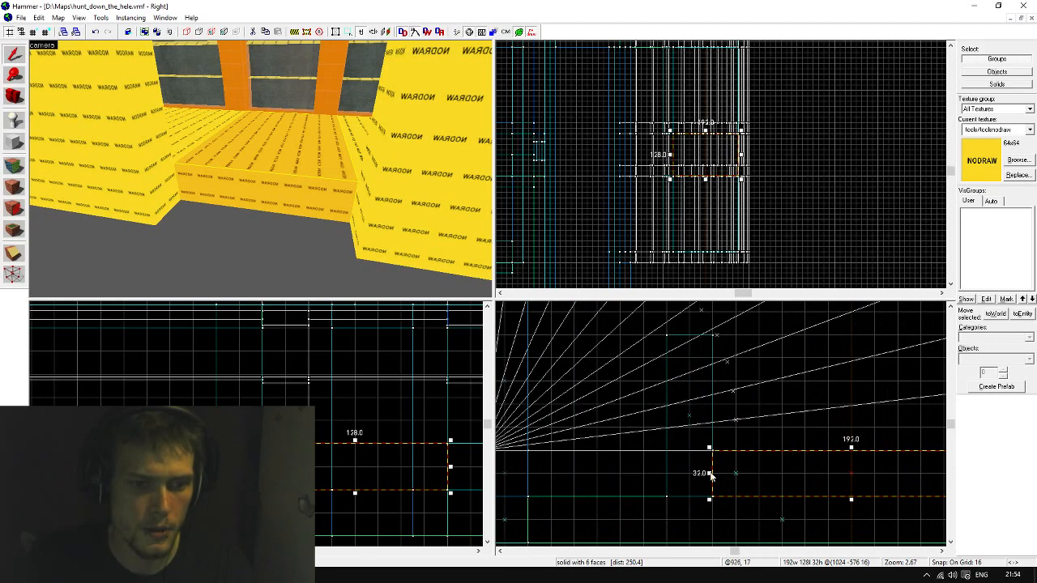
{"action": "left_click_drag", "start_coordinate": [710, 477], "coordinate": [747, 474]}
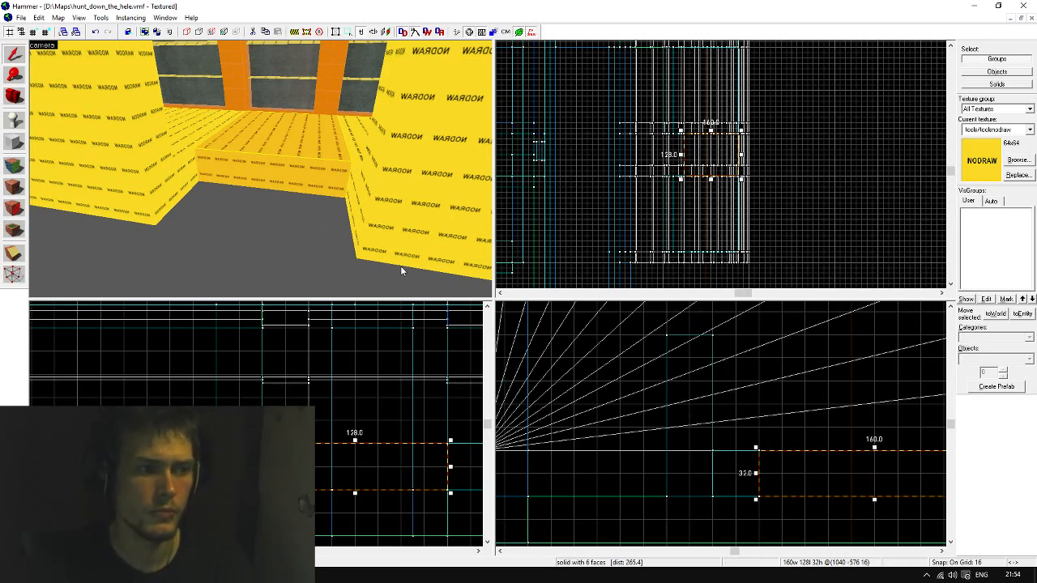
Copy the gap section 32 units toward the corridor and reduce the copy to a step 32 units deep and 16 units high
{"action": "left_click_drag", "start_coordinate": [795, 479], "coordinate": [754, 478]}
{"action": "scroll", "coordinate": [683, 469], "scroll_direction": "down", "scroll_amount": 1}
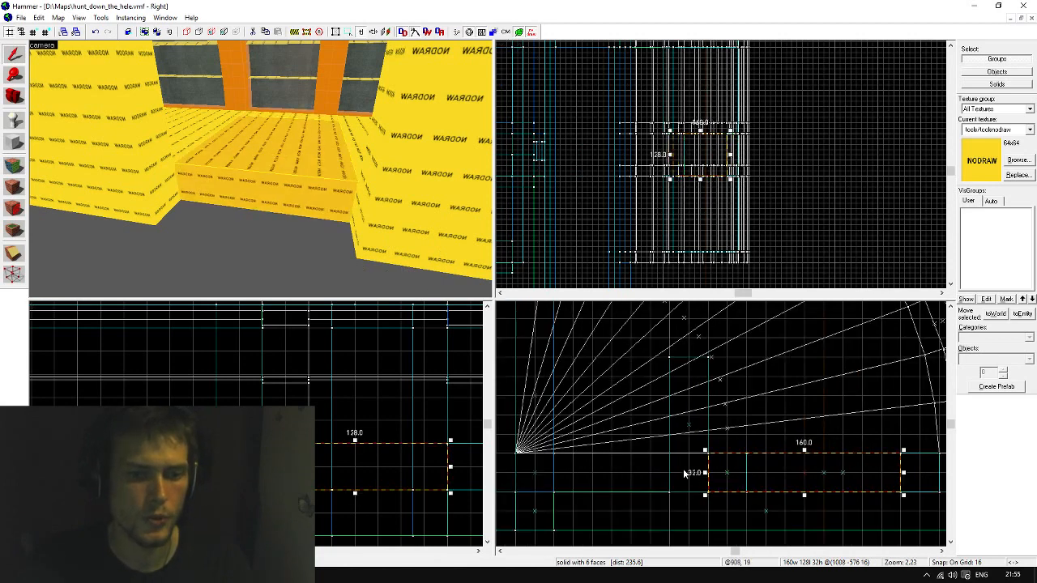
{"action": "left_click_drag", "start_coordinate": [904, 475], "coordinate": [732, 470]}
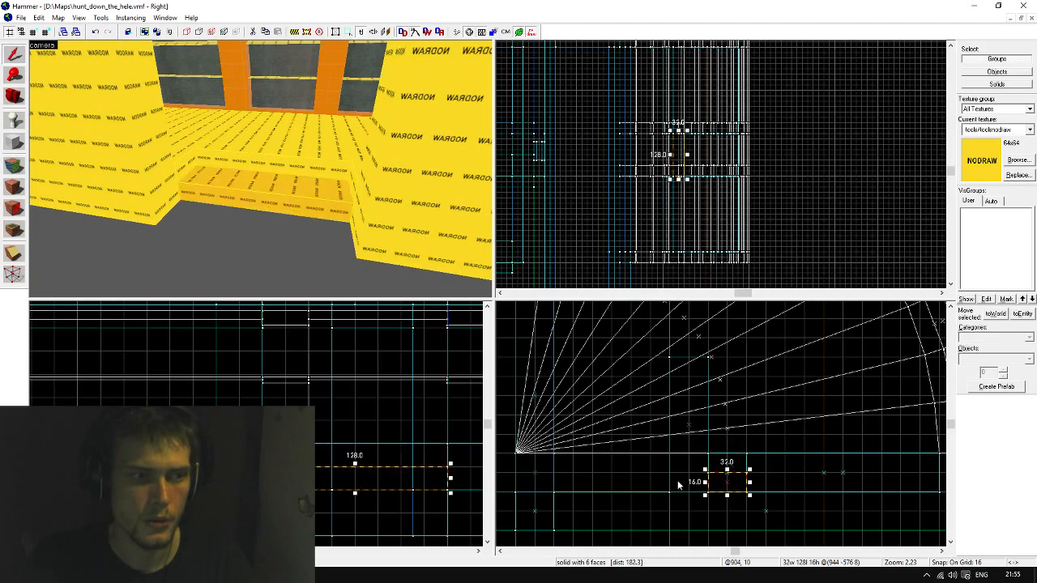
{"action": "key", "text": "Escape"}
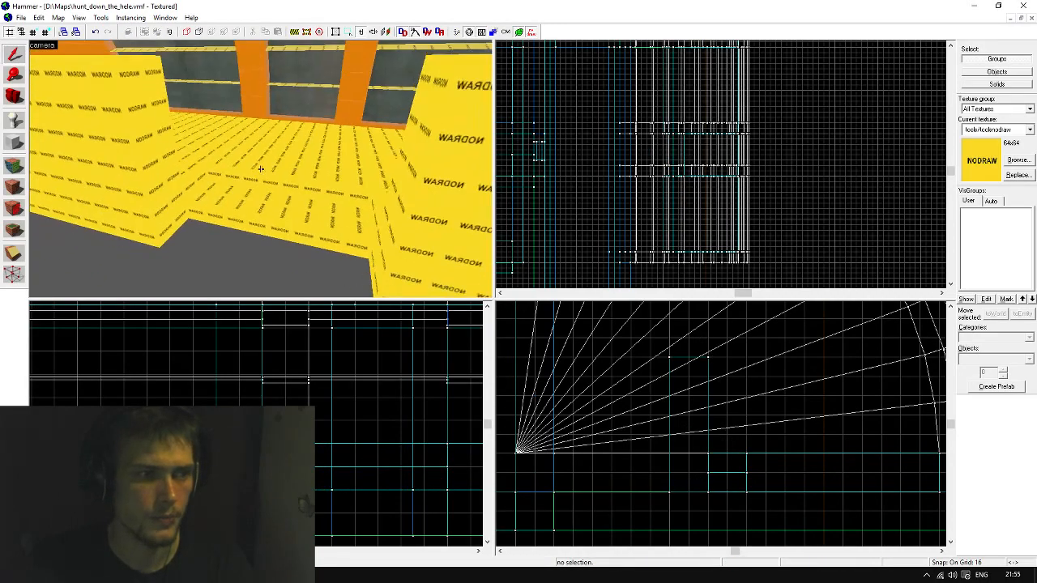
Filter the textures by "dev" and apply dev/dev_measuregeneric01b to the top of the platform section in the gap
{"action": "key", "text": "shift+a"}
{"action": "left_click", "coordinate": [288, 174]}
{"action": "left_click", "coordinate": [489, 325]}
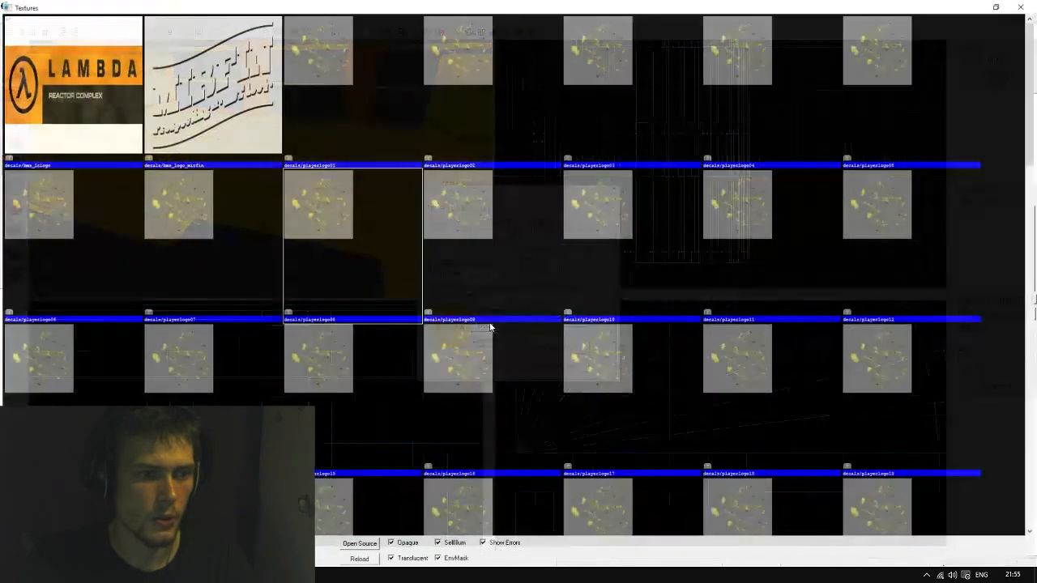
{"action": "type", "text": "dev"}
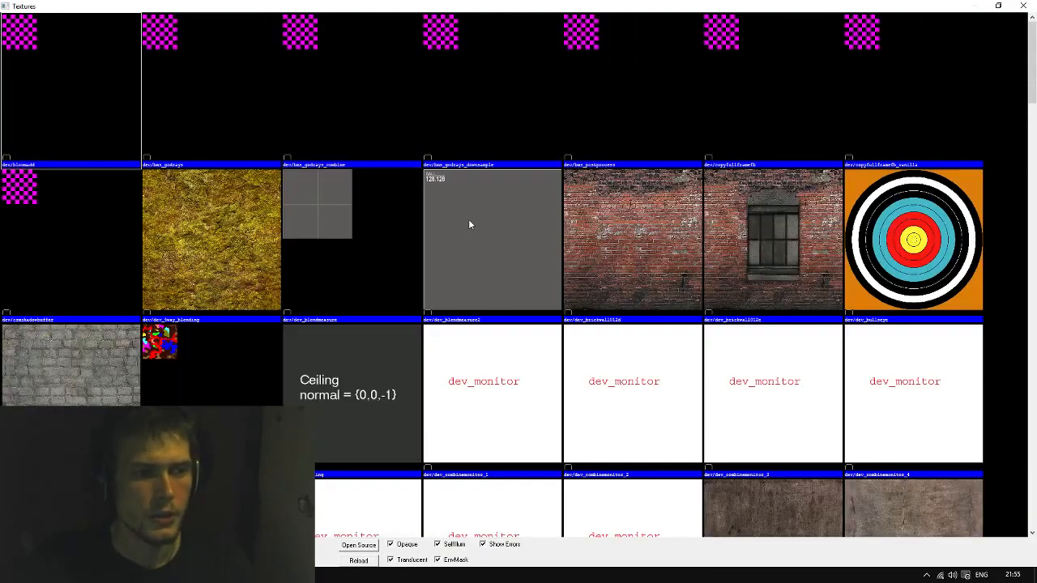
{"action": "left_click", "coordinate": [459, 246]}
{"action": "scroll", "coordinate": [458, 250], "scroll_direction": "down", "scroll_amount": 5}
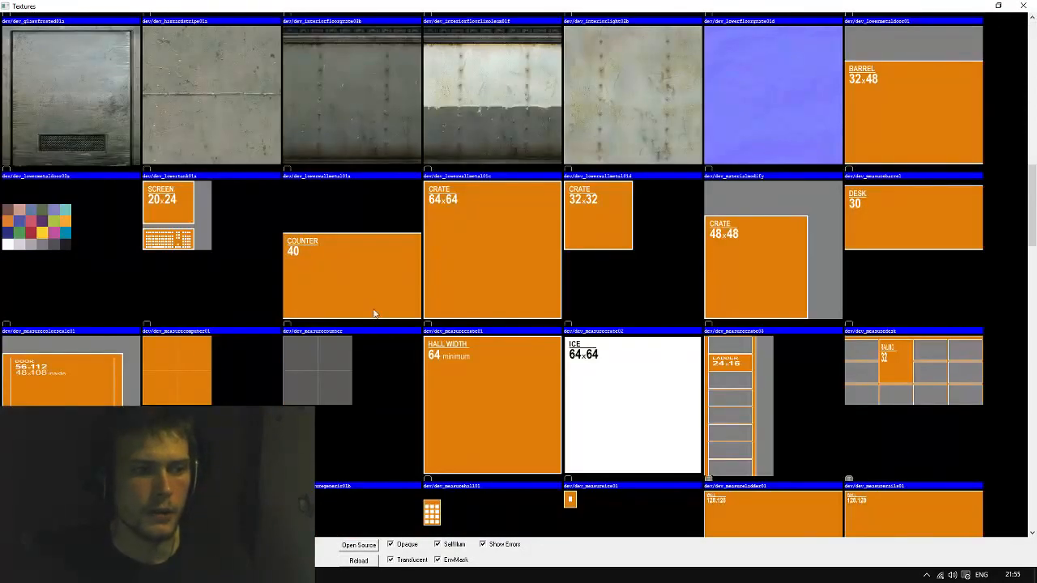
{"action": "double_click", "coordinate": [312, 381]}
{"action": "left_click", "coordinate": [392, 228]}
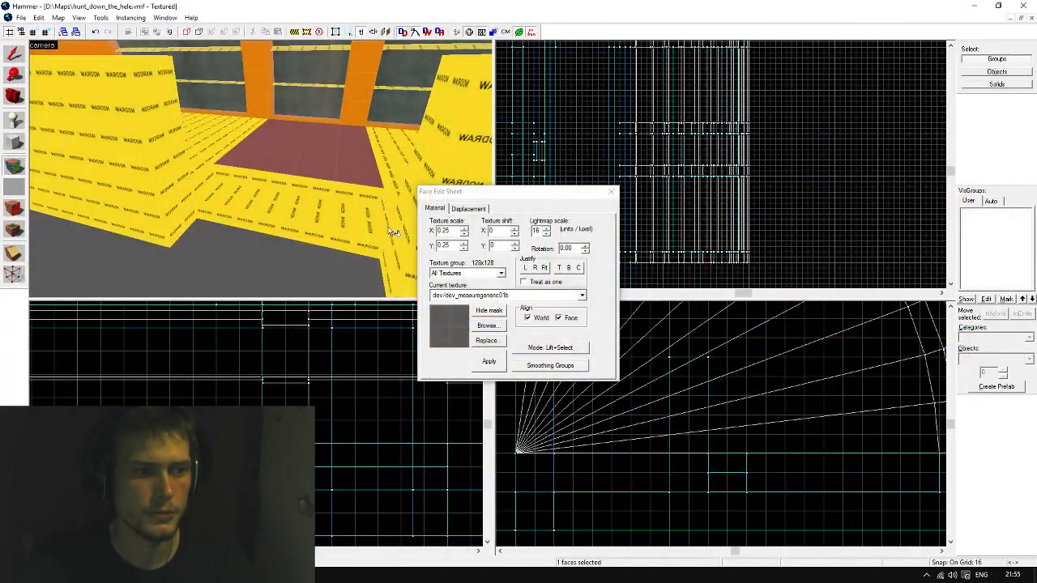
Apply the same grey measure texture to the remaining platform tops and the visible faces of the step in the gap
{"action": "key", "text": "z"}
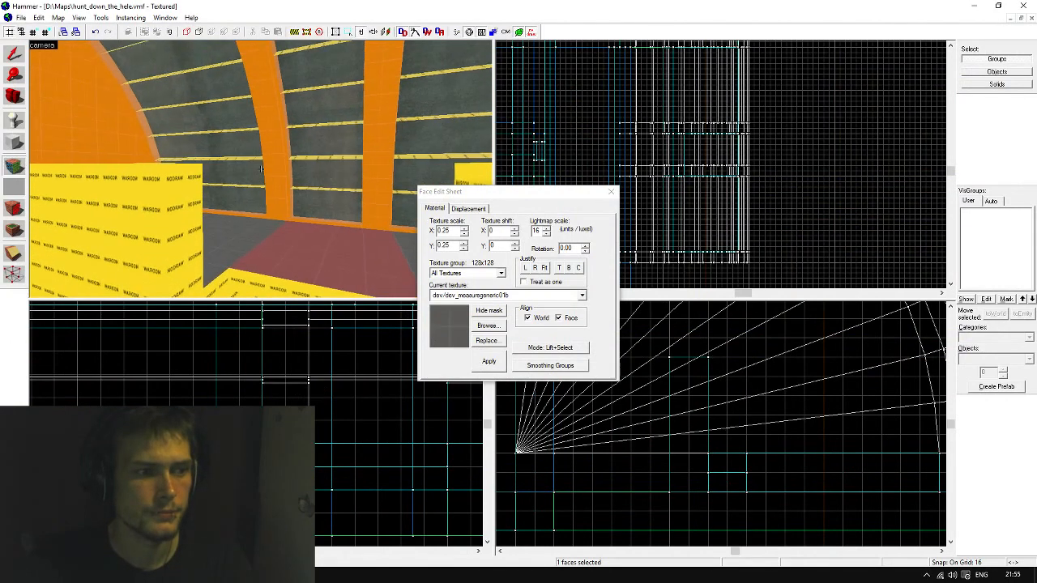
{"action": "key", "text": "w"}
{"action": "key", "text": "d"}
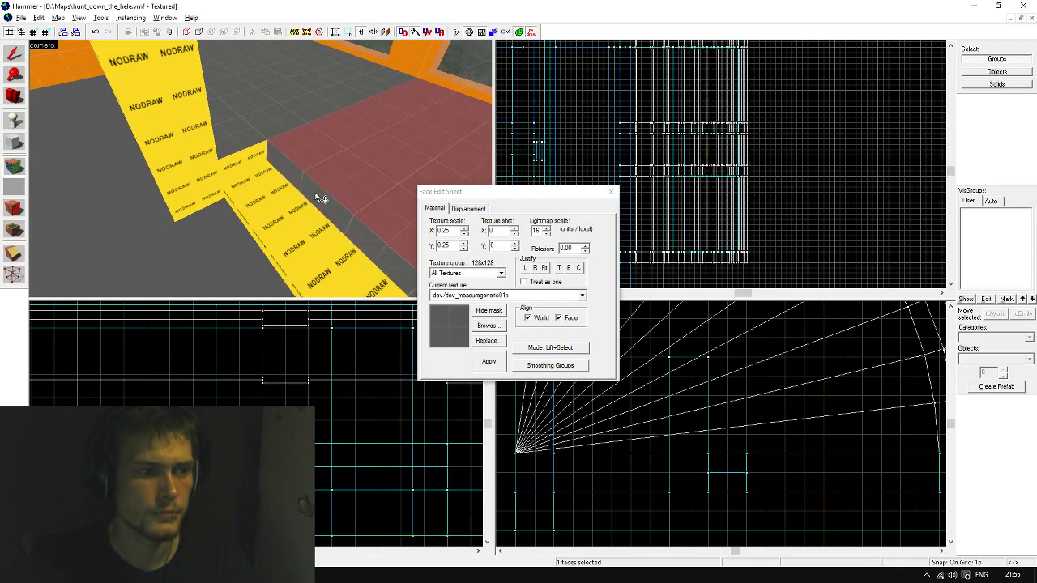
{"action": "left_click", "coordinate": [319, 201]}
{"action": "right_click", "coordinate": [275, 251]}
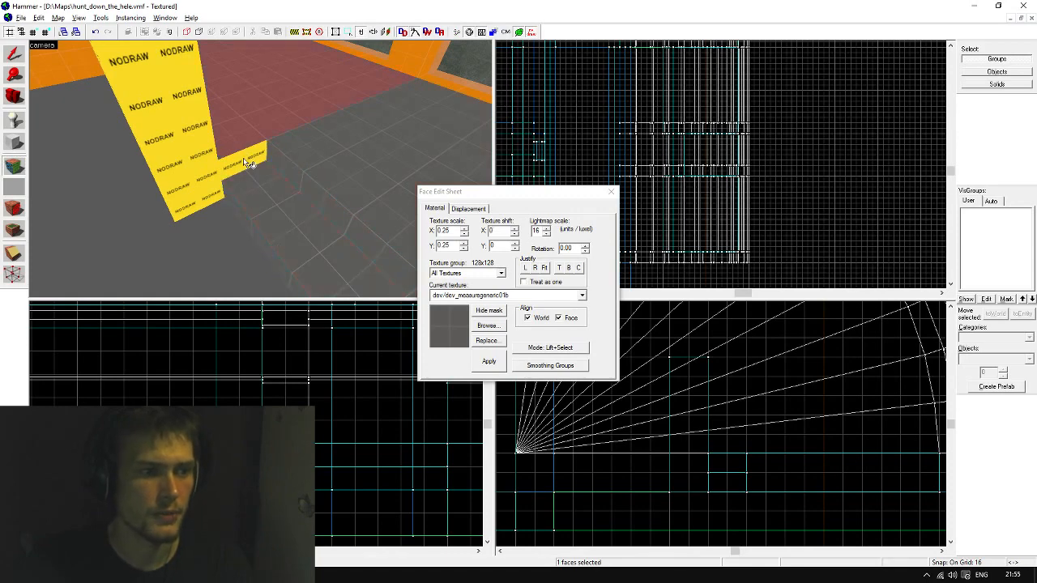
{"action": "key", "text": "z"}
{"action": "key", "text": "a"}
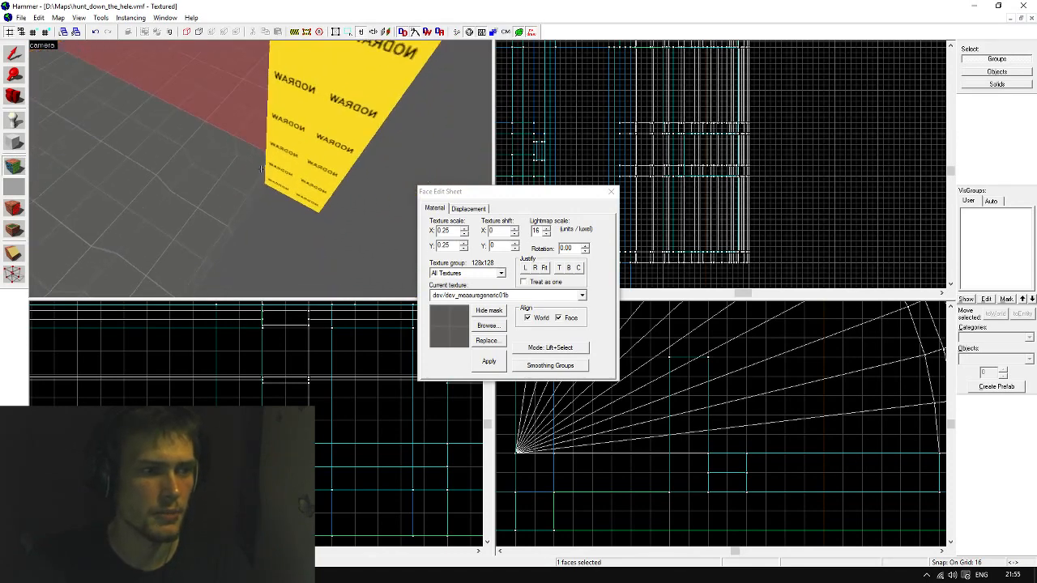
{"action": "key", "text": "s"}
{"action": "key", "text": "z"}
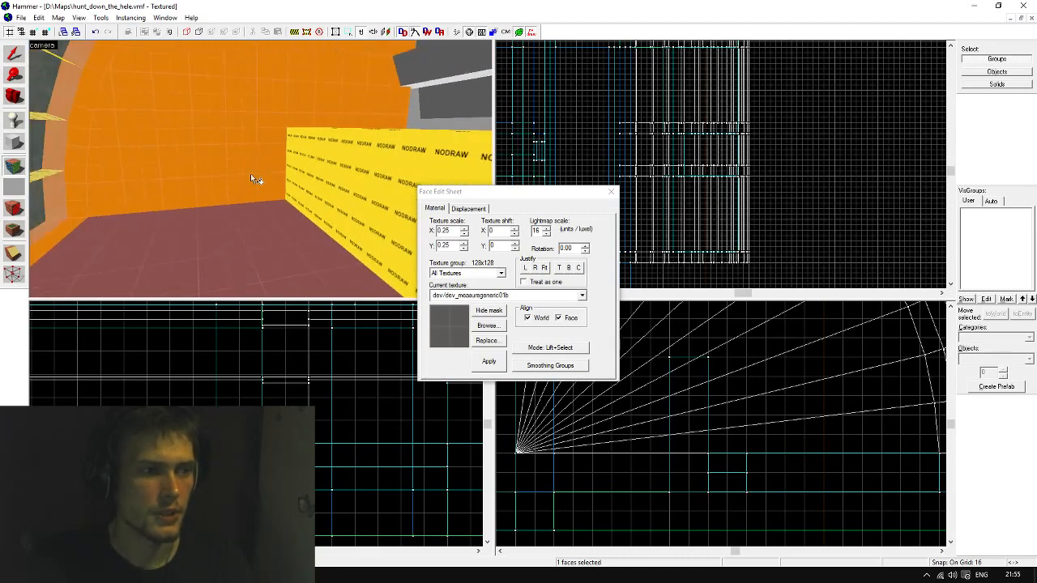
Lift dev/dev_measuregeneric01 from the hall's orange end wall and apply it to the exposed faces of the first divider wall
{"action": "left_click", "coordinate": [251, 175]}
{"action": "right_click", "coordinate": [315, 175]}
{"action": "key", "text": "z"}
{"action": "key", "text": "d"}
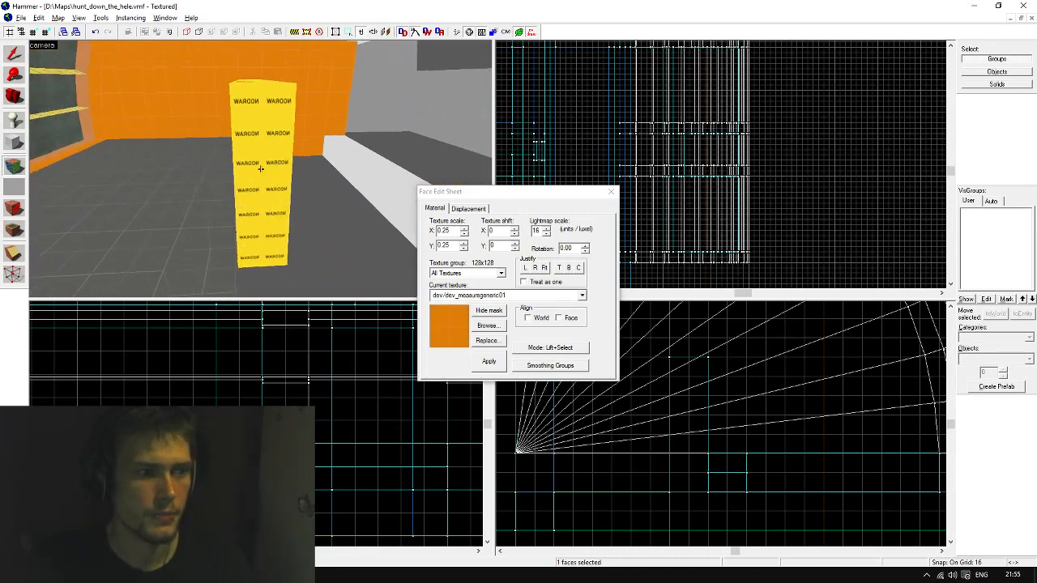
{"action": "right_click", "coordinate": [261, 168]}
{"action": "key", "text": "d"}
{"action": "right_click", "coordinate": [261, 169]}
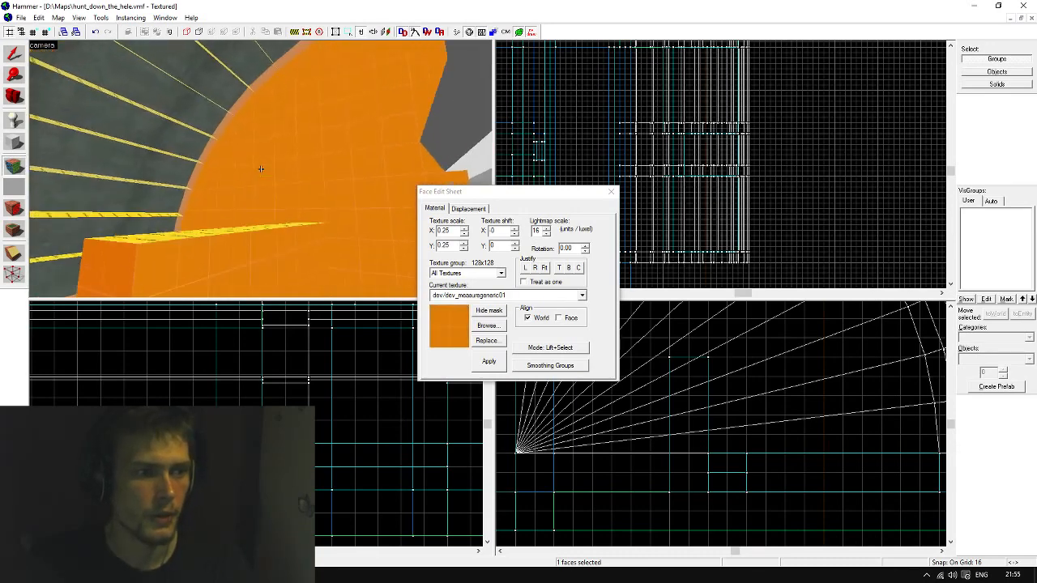
{"action": "key", "text": "d"}
{"action": "right_click", "coordinate": [261, 169]}
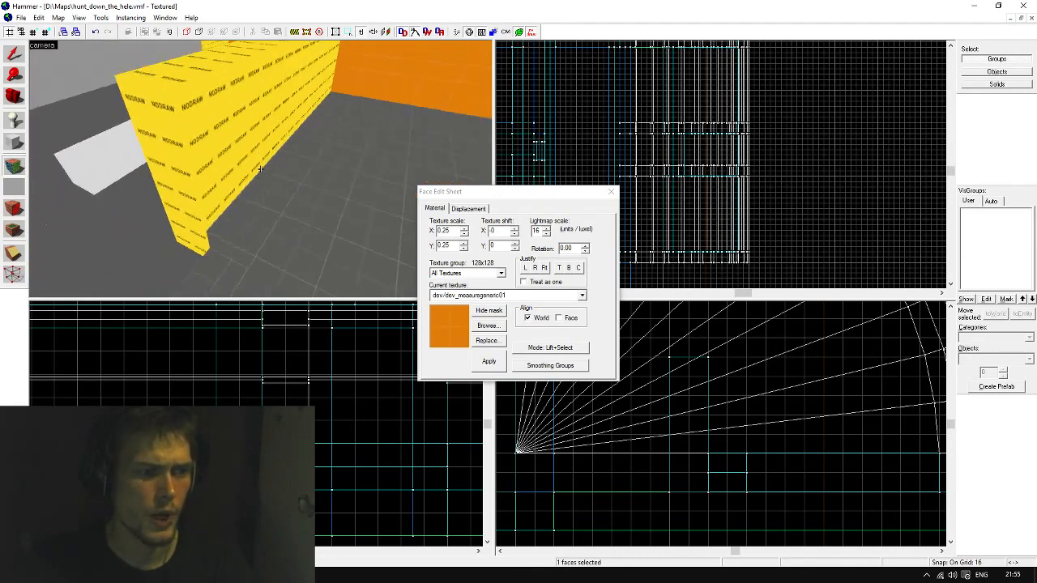
Apply dev/dev_measuregeneric01 to the remaining exposed nodraw faces of the second divider wall, including its end and top
{"action": "key", "text": "w"}
{"action": "right_click", "coordinate": [261, 168]}
{"action": "right_click", "coordinate": [261, 169]}
{"action": "key", "text": "s"}
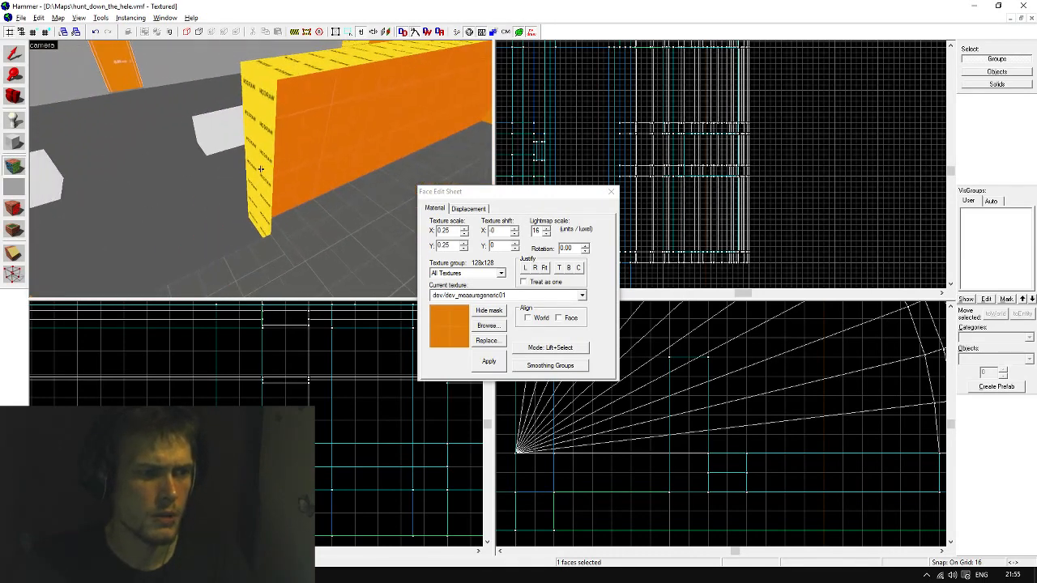
{"action": "right_click", "coordinate": [261, 169]}
{"action": "key", "text": "a"}
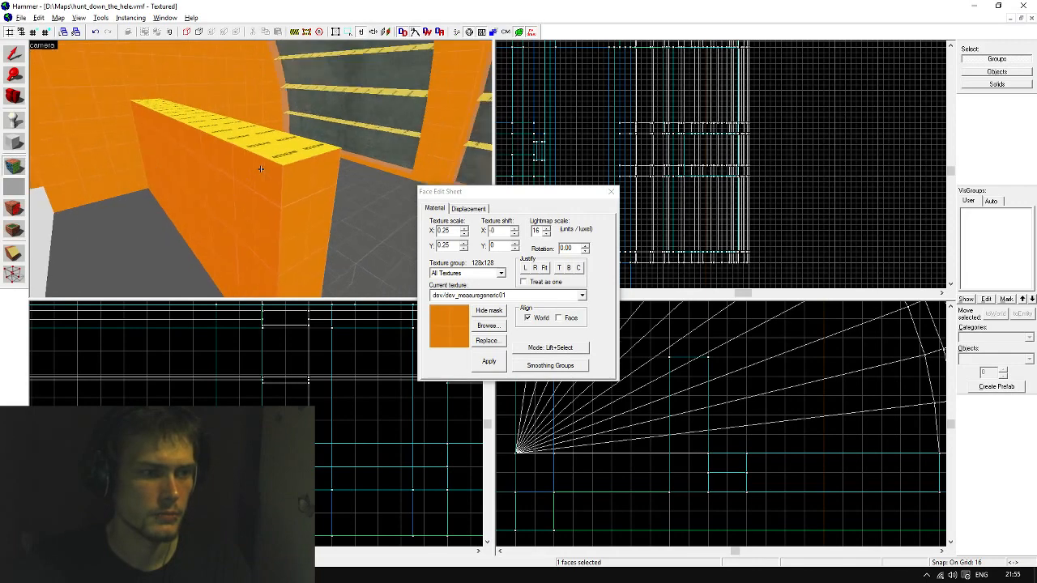
{"action": "right_click", "coordinate": [261, 169]}
{"action": "key", "text": "shift+s"}
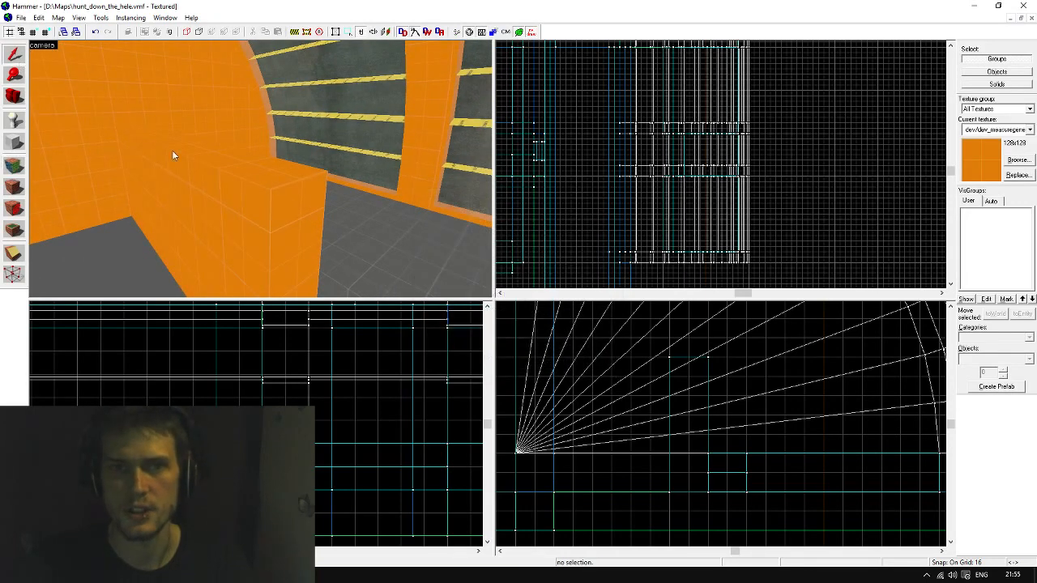
Inspect the textured divider walls, the step and the platform from the gap, the hall interior and the corridor
{"action": "key", "text": "z"}
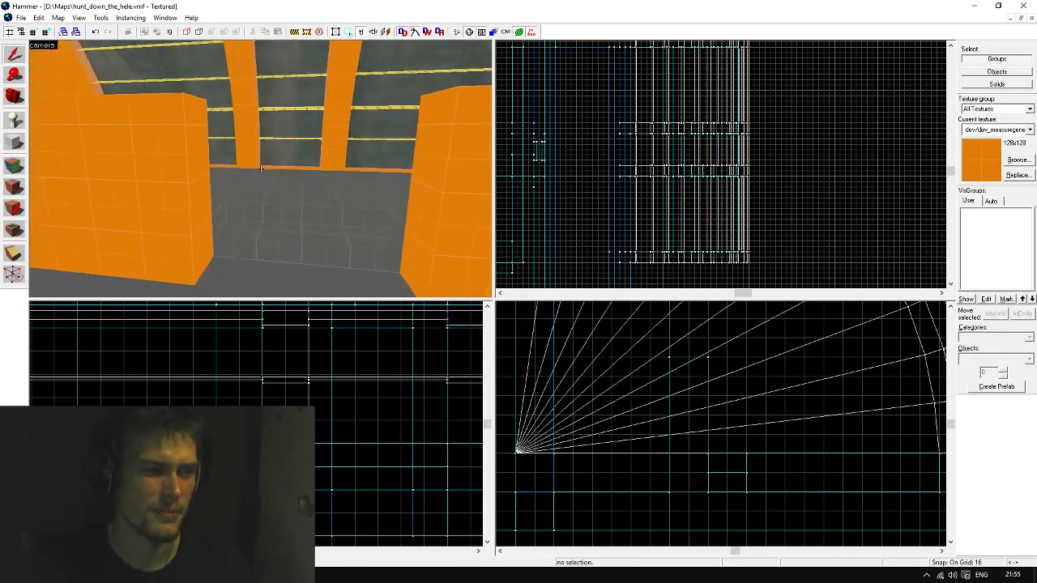
{"action": "key", "text": "s"}
{"action": "key", "text": "w"}
{"action": "key", "text": "d"}
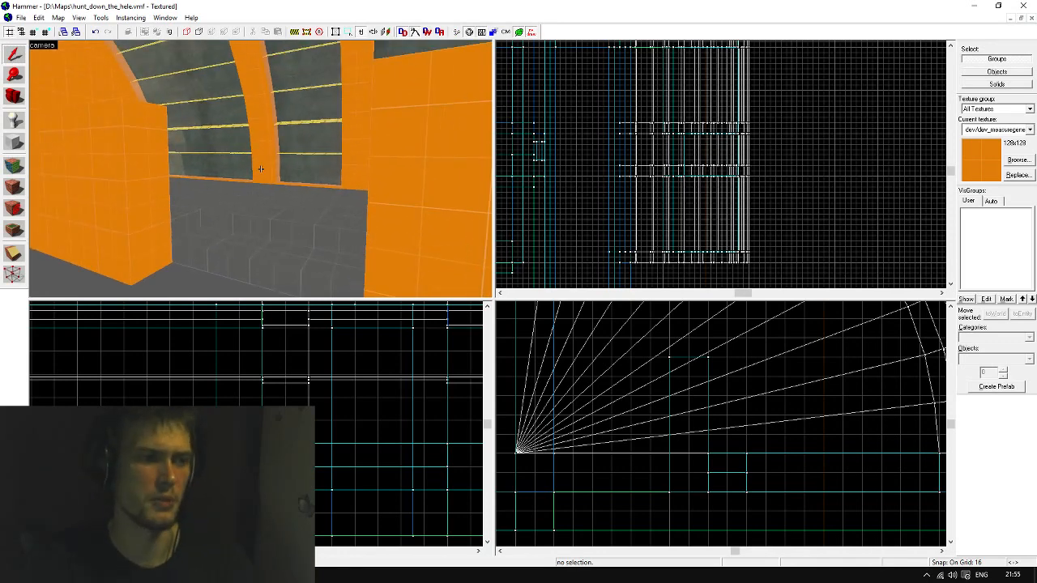
{"action": "key", "text": "w"}
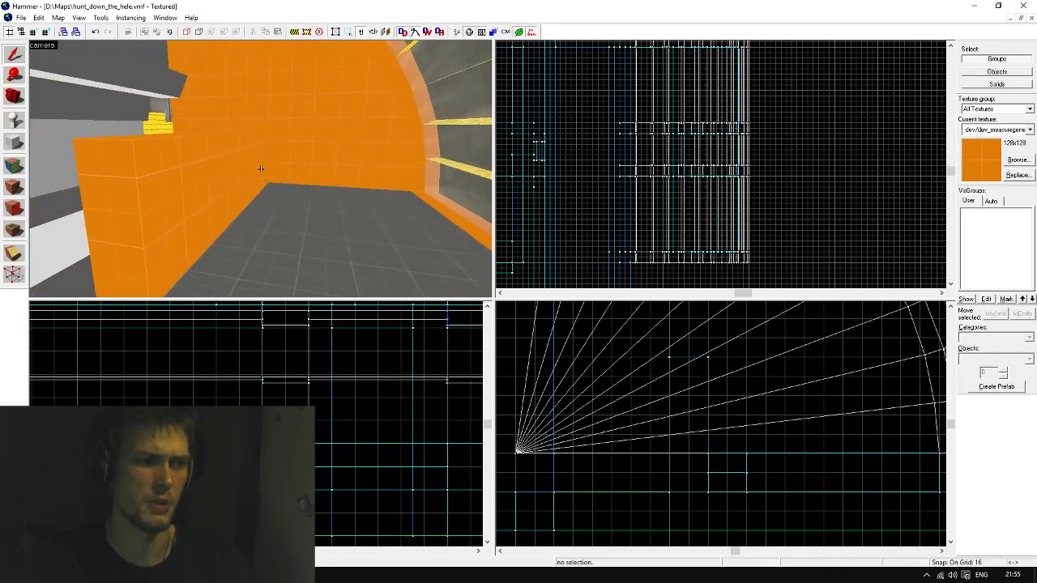
{"action": "key", "text": "s"}
{"action": "key", "text": "w"}
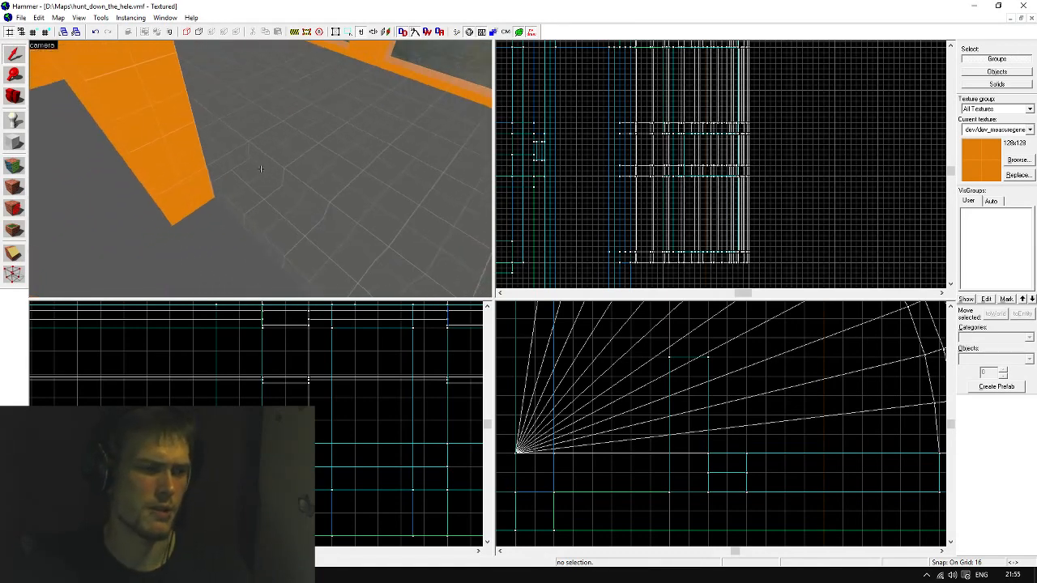
{"action": "key", "text": "z"}
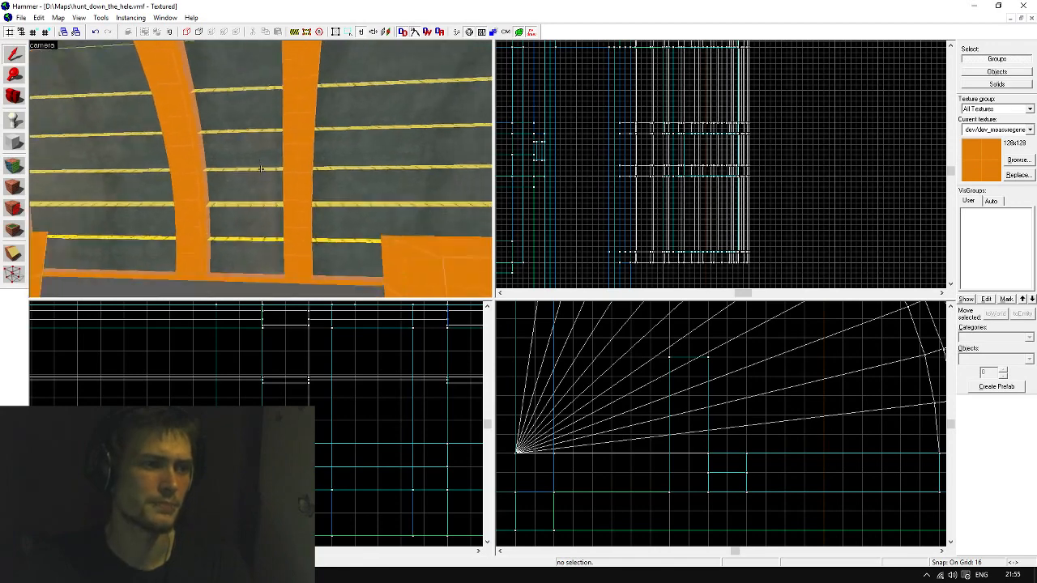
{"action": "key", "text": "s"}
{"action": "key", "text": "w"}
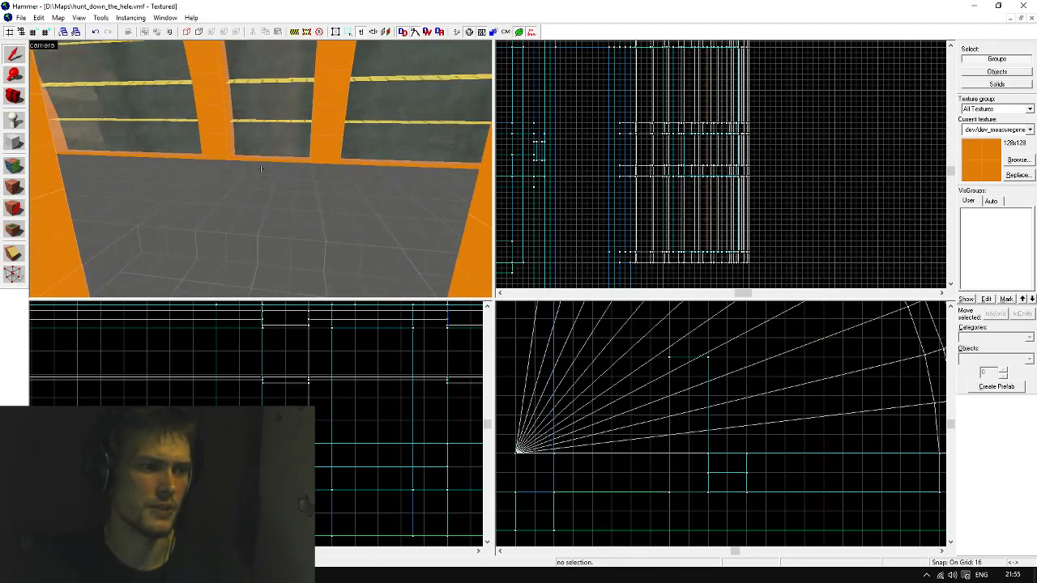
{"action": "key", "text": "s"}
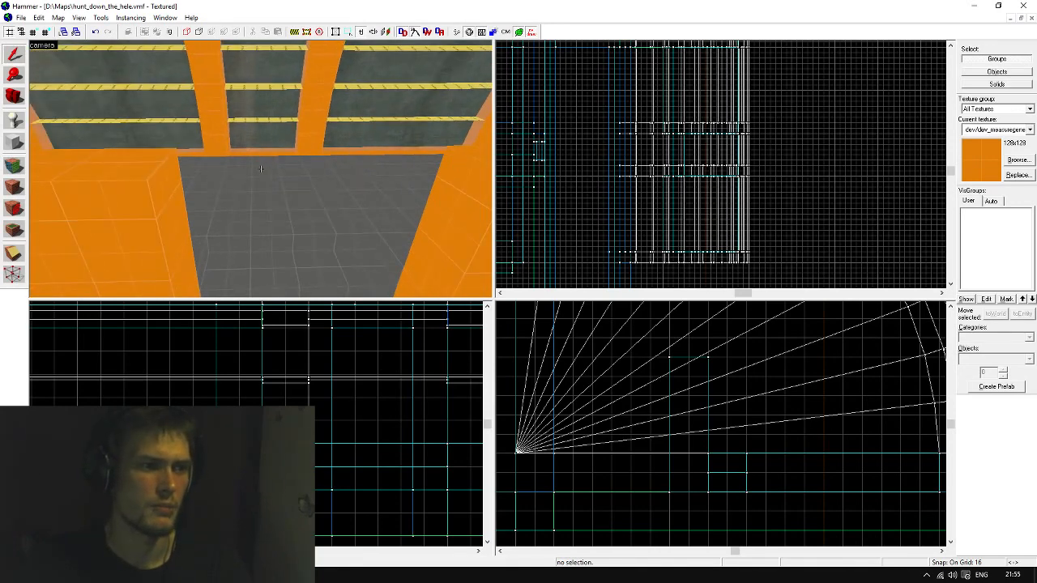
{"action": "key", "text": "w"}
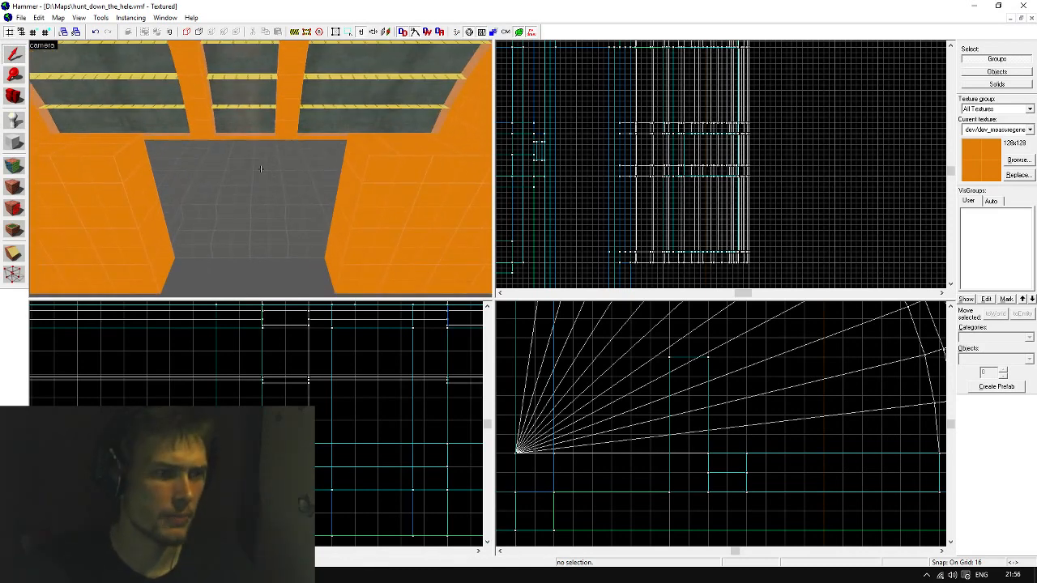
{"action": "key", "text": "a"}
{"action": "key", "text": "d"}
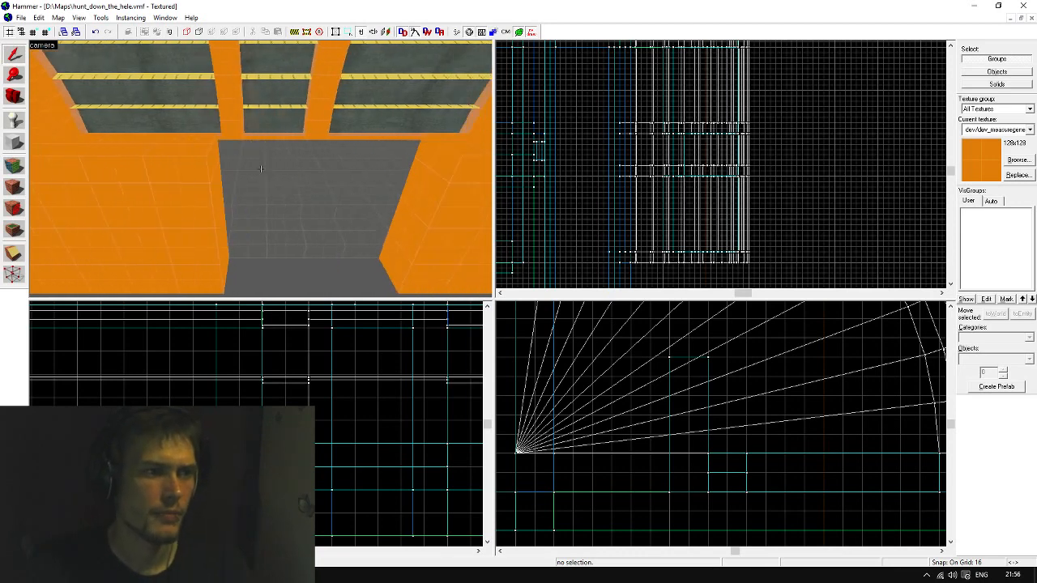
{"action": "key", "text": "d"}
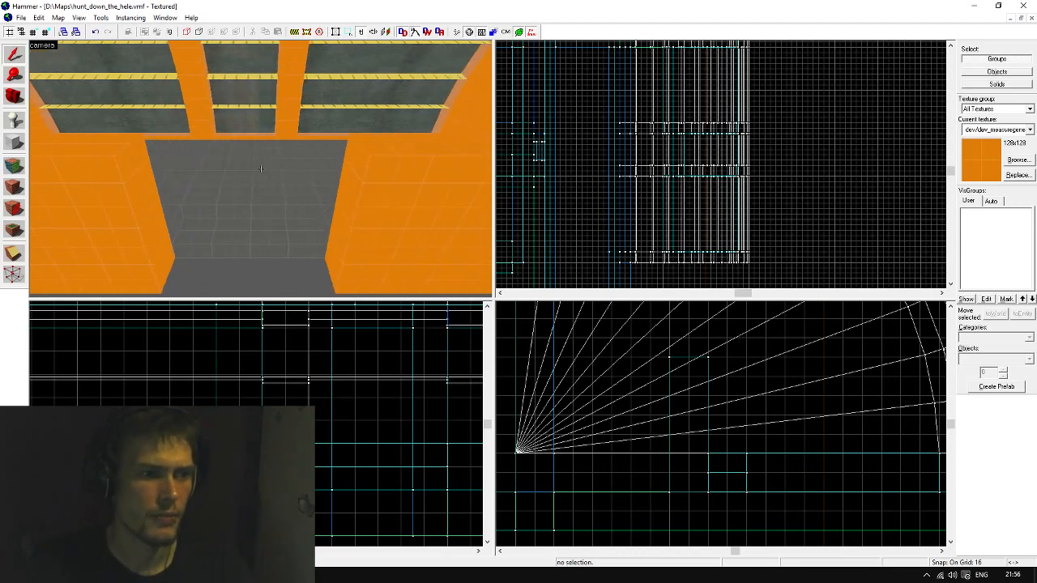
{"action": "left_click", "coordinate": [381, 223]}
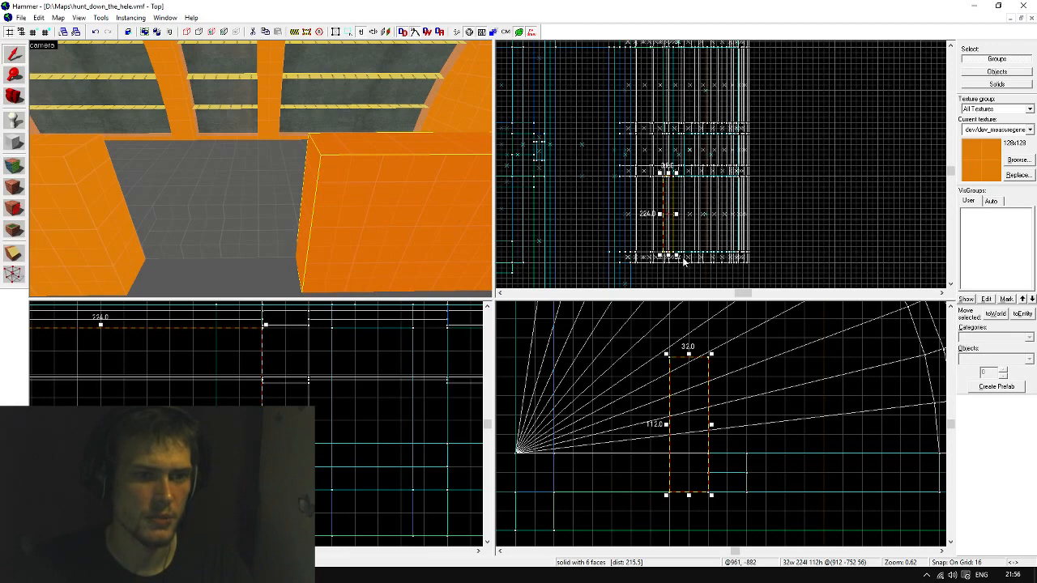
{"action": "key", "text": "z"}
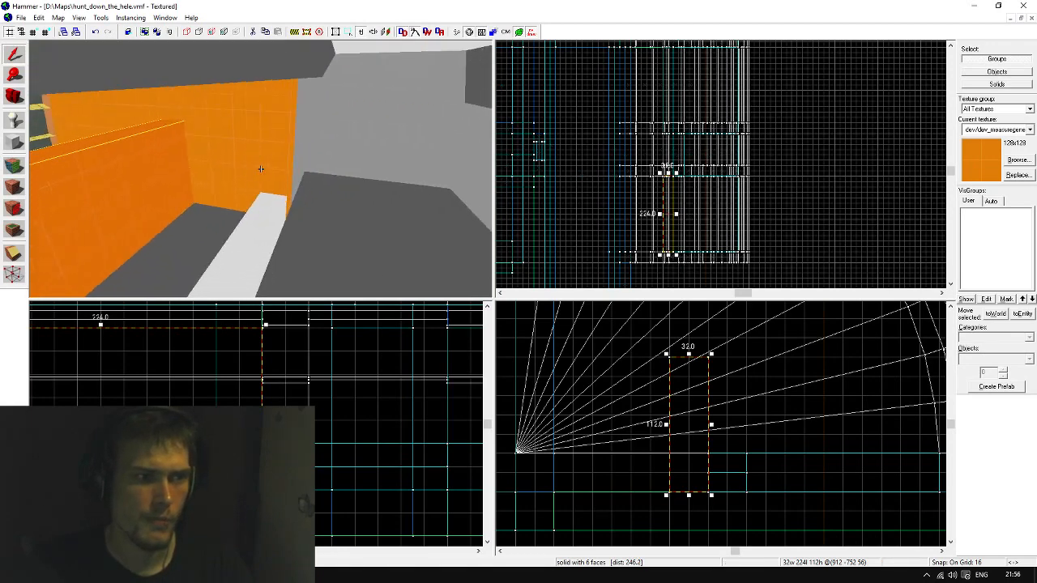
{"action": "key", "text": "a"}
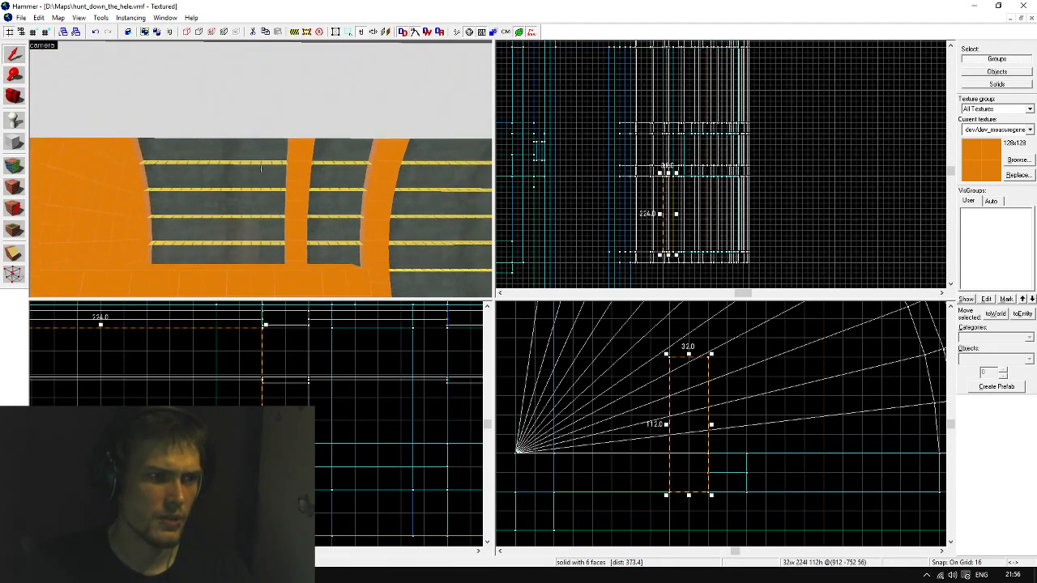
{"action": "key", "text": "w"}
{"action": "key", "text": "s"}
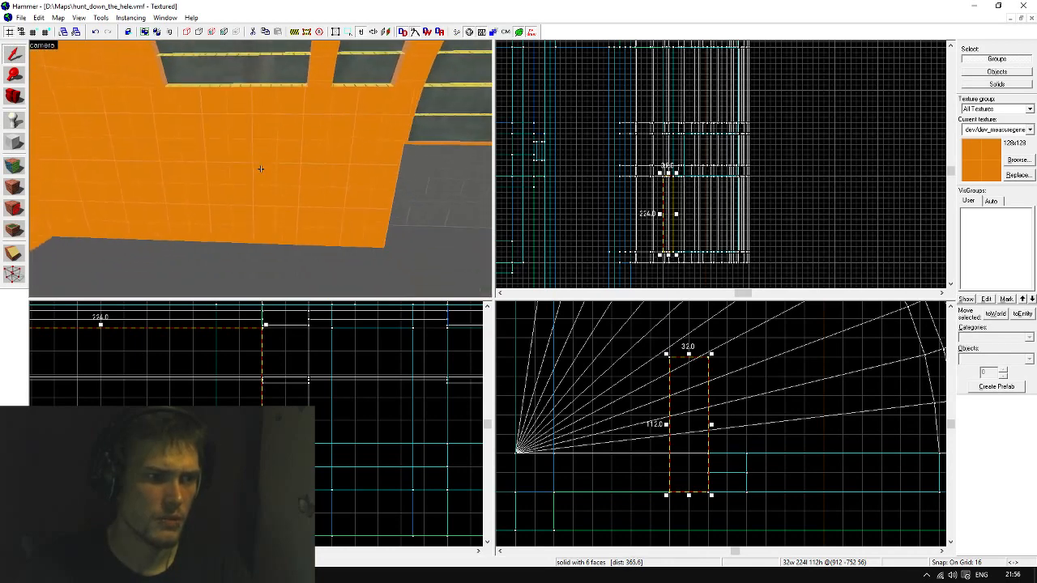
{"action": "key", "text": "w"}
{"action": "scroll", "coordinate": [718, 156], "scroll_direction": "down", "scroll_amount": 2}
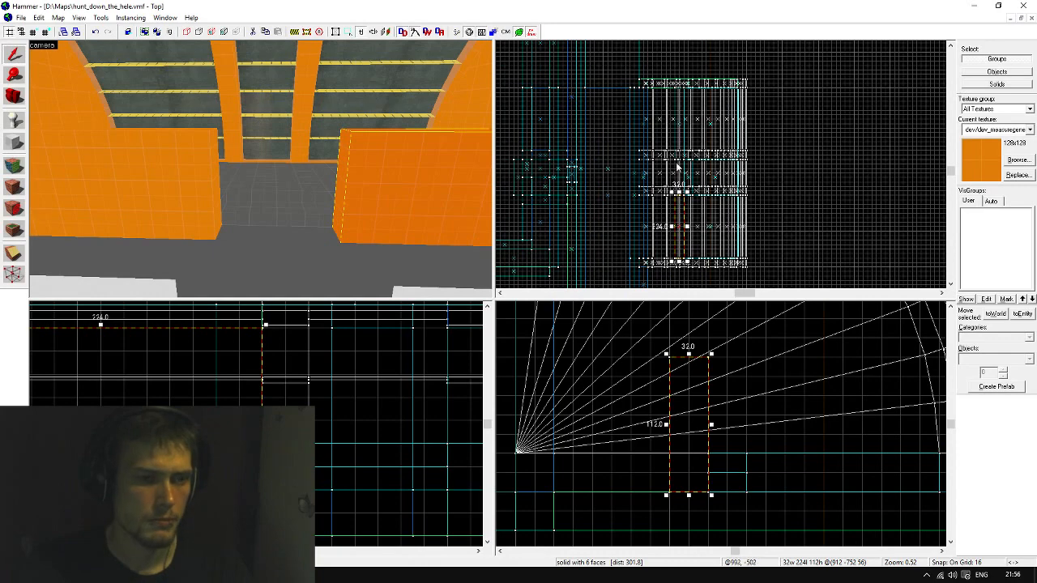
{"action": "key", "text": "z"}
{"action": "key", "text": "s"}
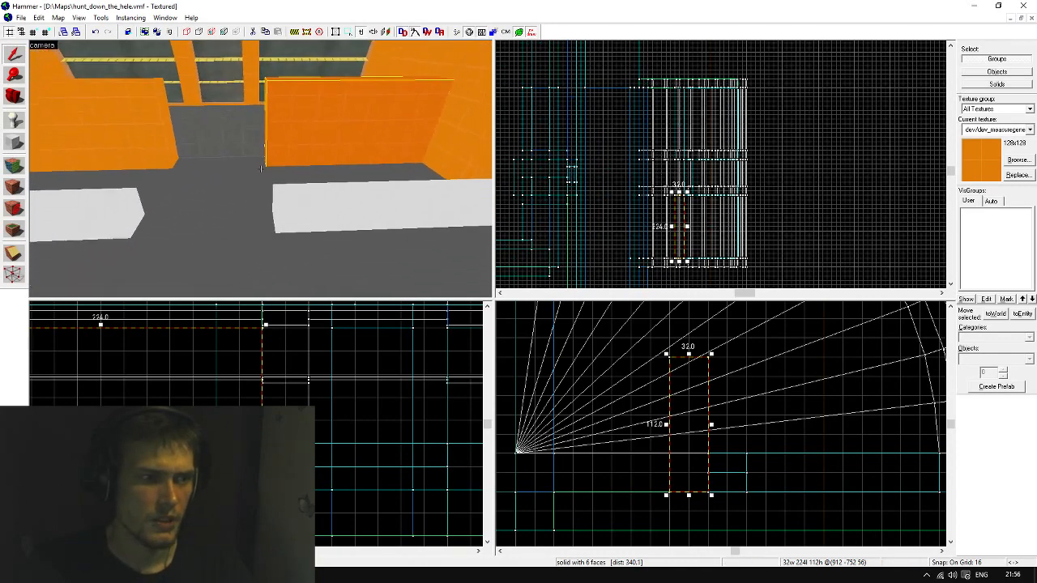
Narrow the gap by 32 units, shortening the step and extending the adjoining divider wall and low white wall to 256 units
{"action": "left_click", "coordinate": [245, 163]}
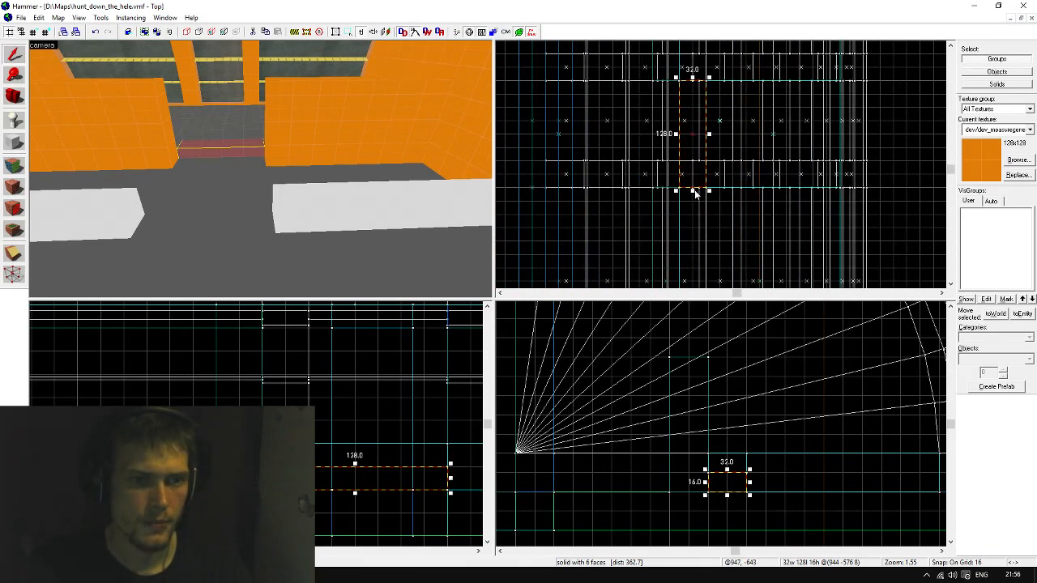
{"action": "mouse_move", "coordinate": [693, 193]}
{"action": "left_mouse_down"}
{"action": "mouse_move", "coordinate": [695, 170]}
{"action": "mouse_move", "coordinate": [668, 162]}
{"action": "left_mouse_up"}
{"action": "left_click", "coordinate": [421, 149]}
{"action": "left_click", "coordinate": [302, 223]}
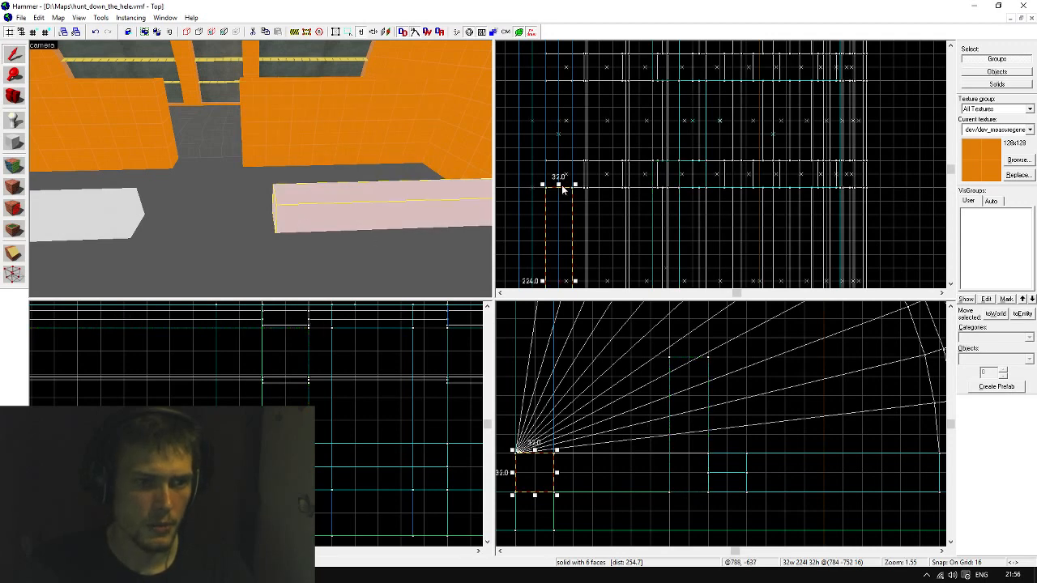
{"action": "left_click_drag", "start_coordinate": [561, 187], "coordinate": [559, 159]}
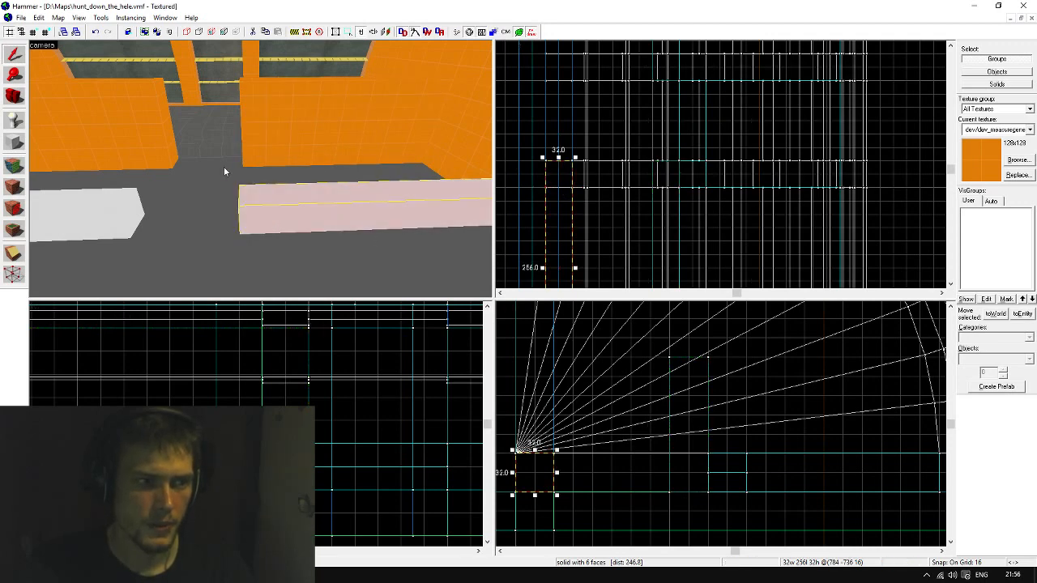
Shorten the platform's gap section by 32 units and extend the adjoining side section to match the narrowed gap
{"action": "key", "text": "z"}
{"action": "key", "text": "z"}
{"action": "left_click", "coordinate": [394, 240]}
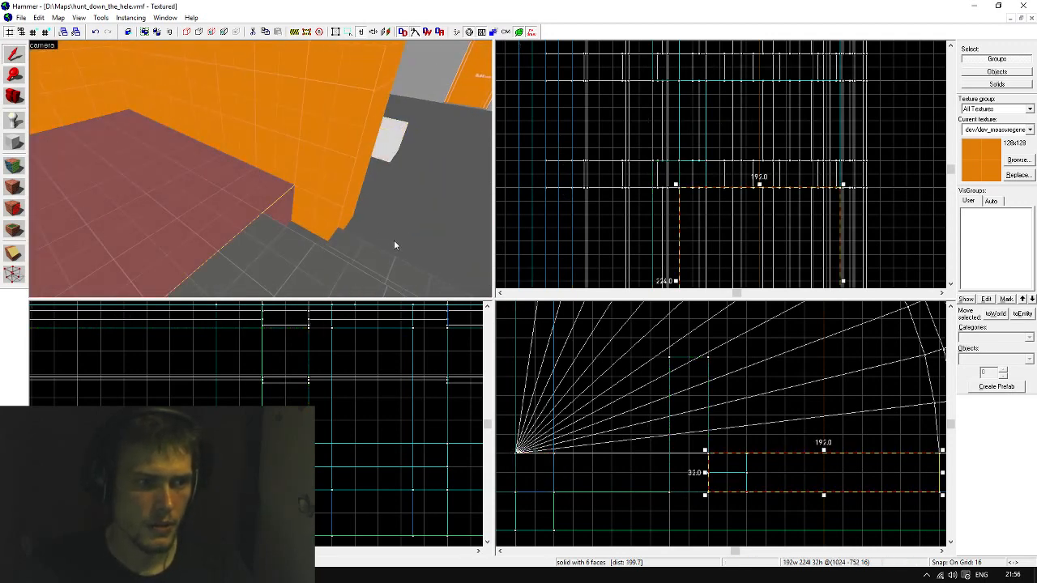
{"action": "left_click", "coordinate": [280, 247]}
{"action": "left_click_drag", "start_coordinate": [771, 189], "coordinate": [764, 162]}
{"action": "left_click", "coordinate": [256, 222]}
{"action": "left_click", "coordinate": [877, 155]}
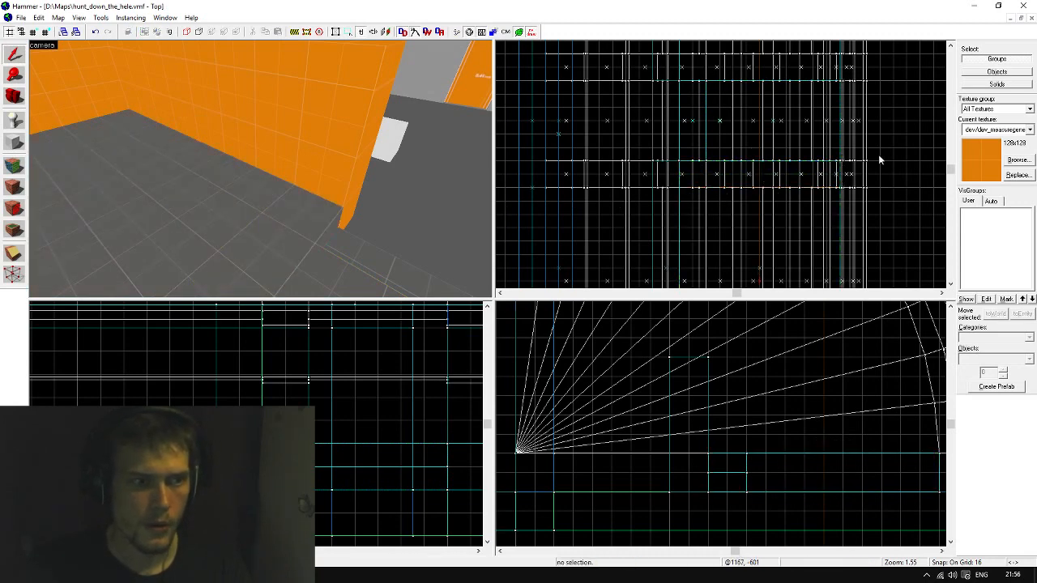
Examine the narrowed gap, its alignment with the corridor walls, and the platform from the corridor and inside the hall
{"action": "key", "text": "z"}
{"action": "key", "text": "w"}
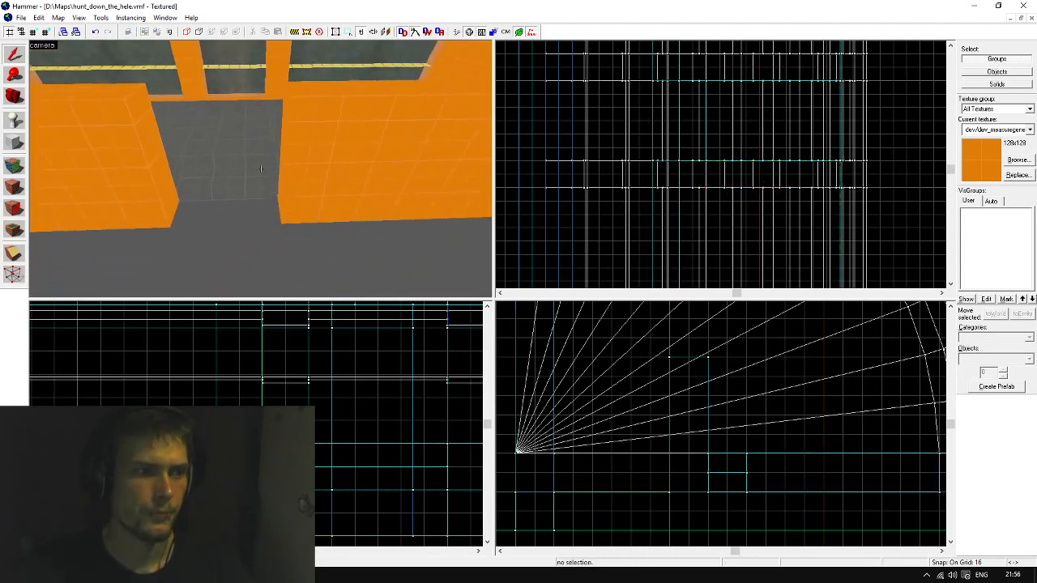
{"action": "key", "text": "w"}
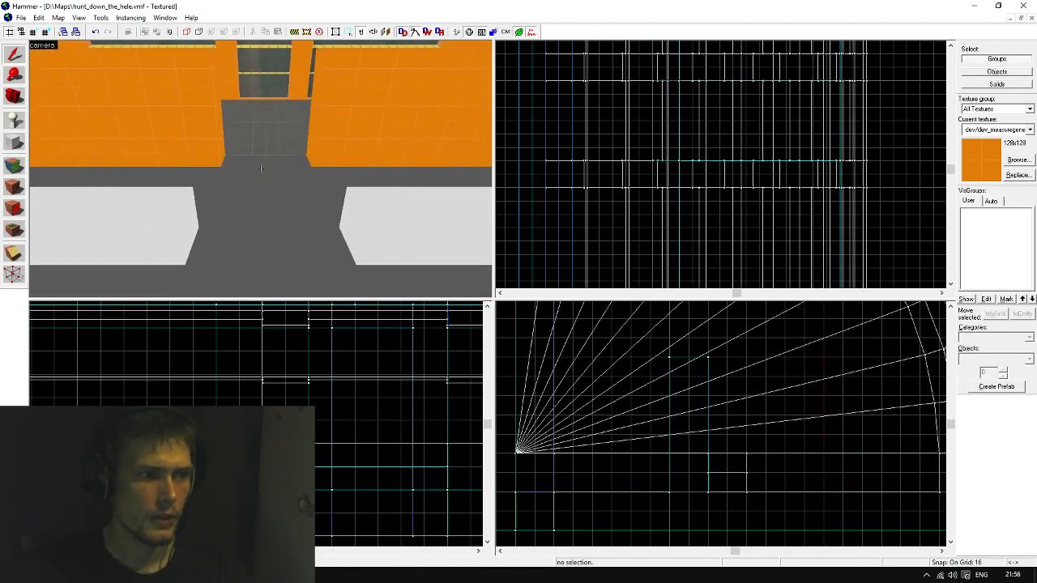
{"action": "key", "text": "w"}
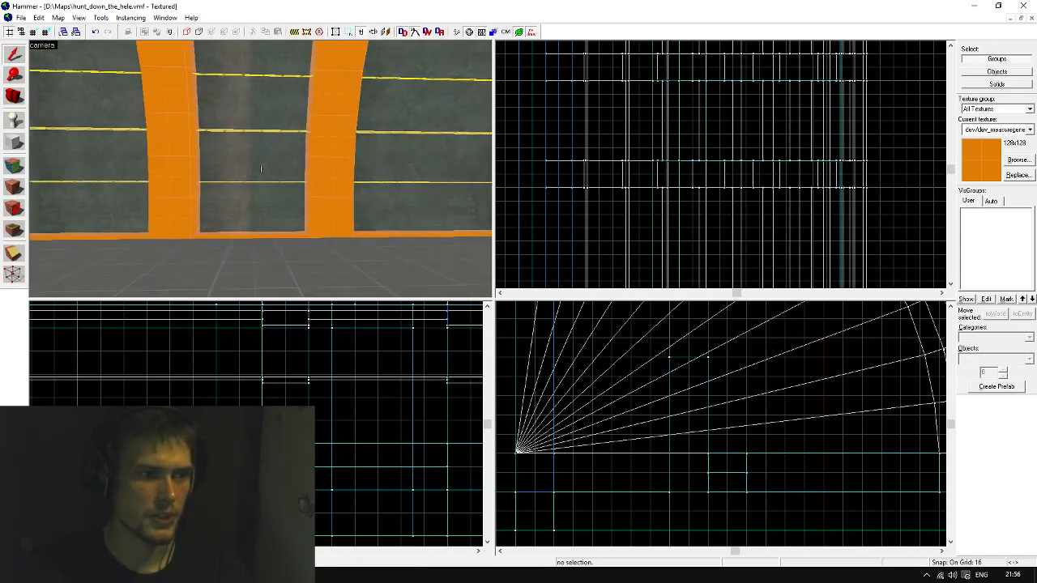
{"action": "key", "text": "w"}
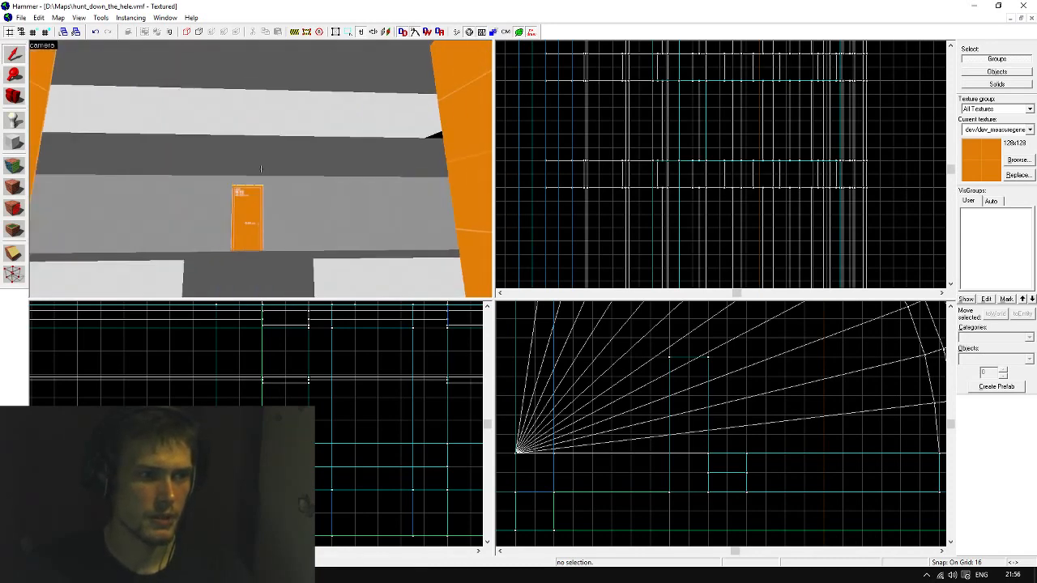
{"action": "key", "text": "w"}
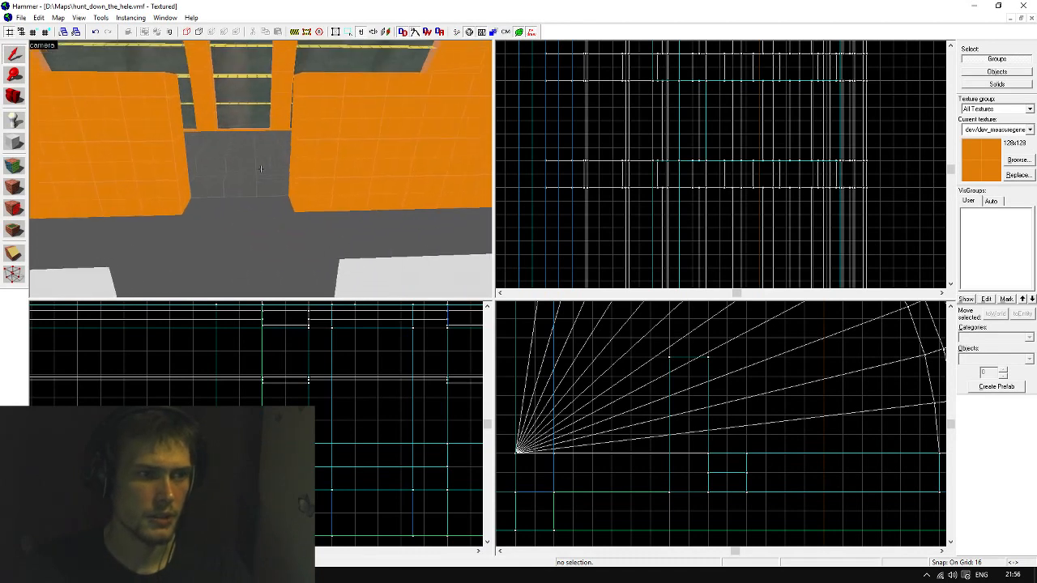
{"action": "key", "text": "w"}
{"action": "key", "text": "z"}
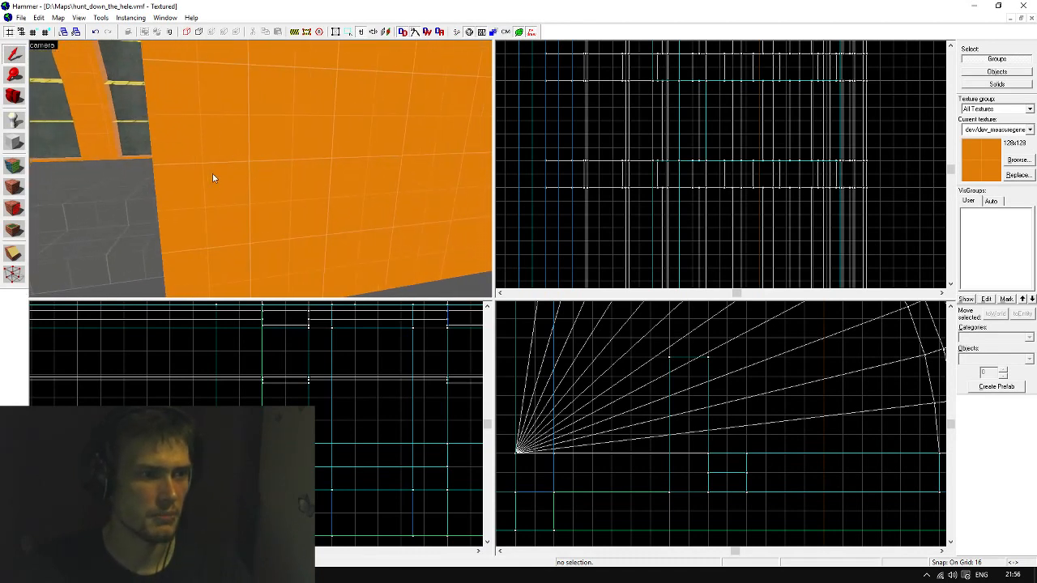
{"action": "key", "text": "z"}
{"action": "key", "text": "s"}
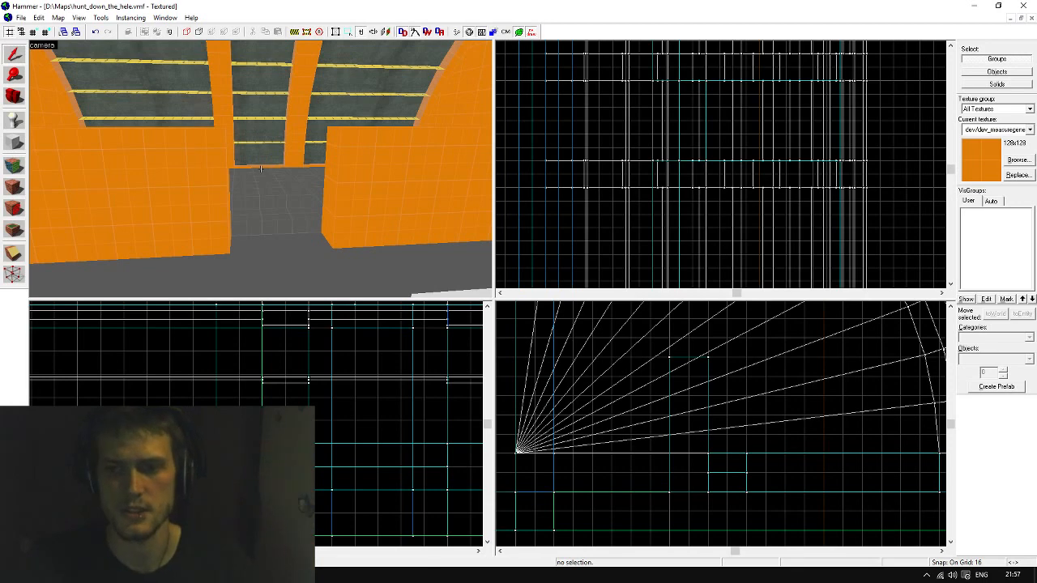
{"action": "key", "text": "w"}
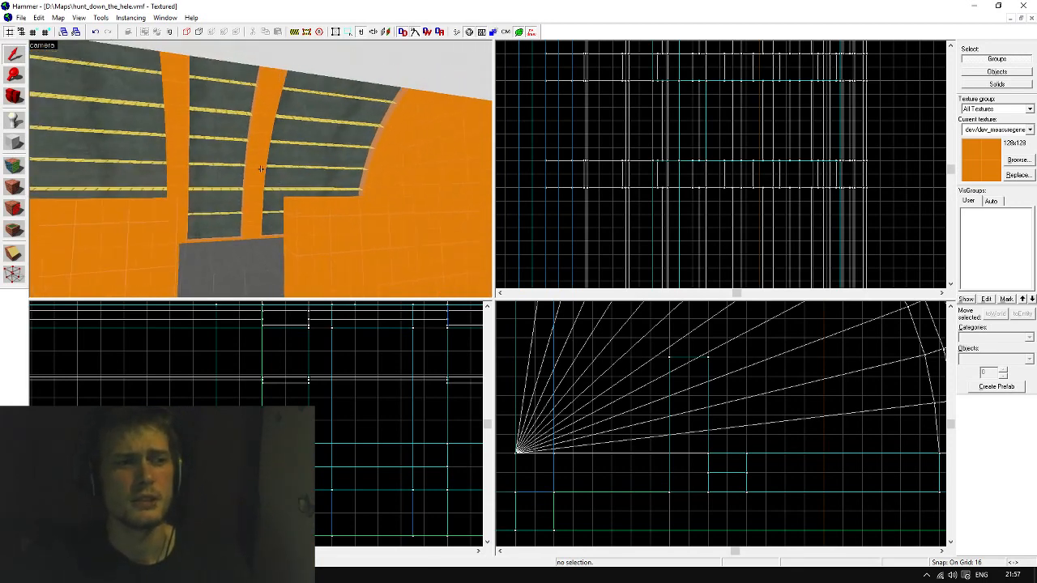
{"action": "key", "text": "w"}
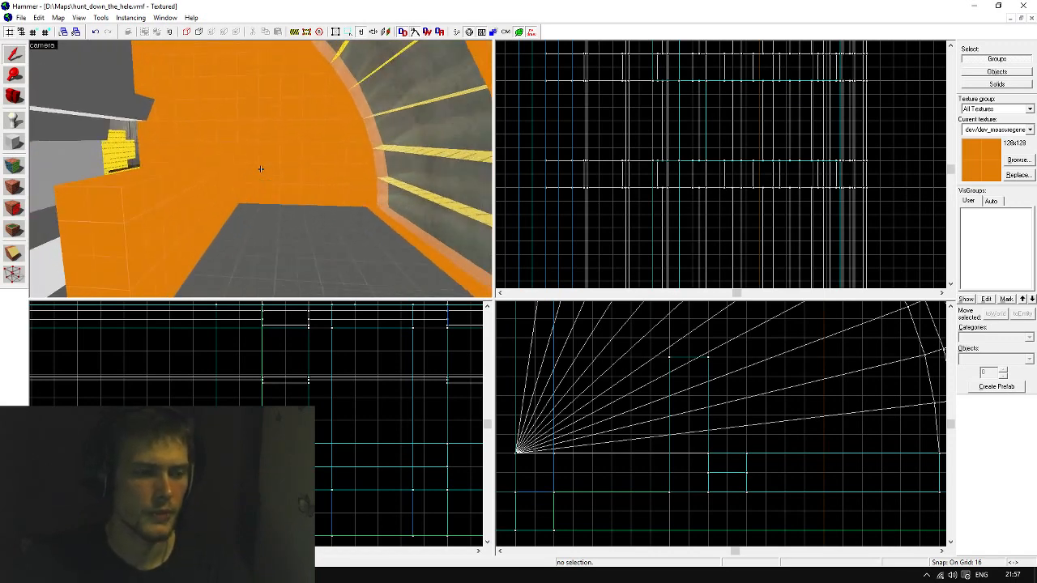
{"action": "key", "text": "z"}
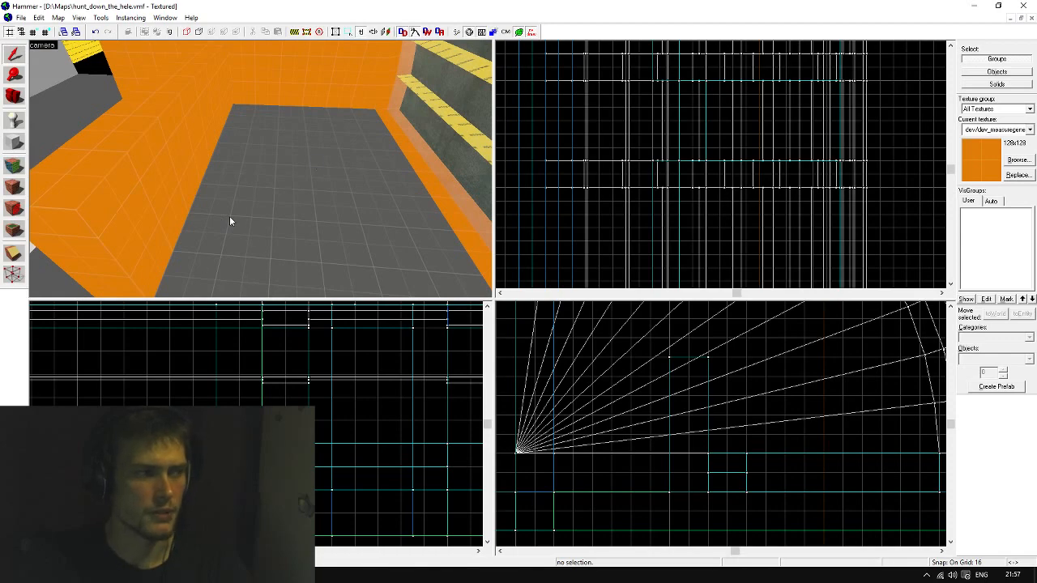
{"action": "key", "text": "z"}
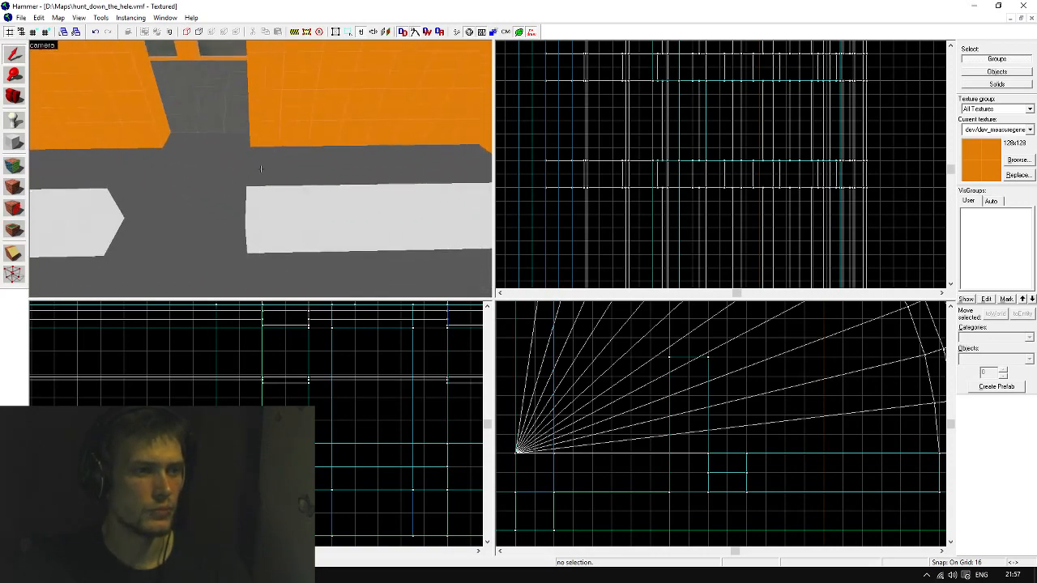
Inspect the low white wall beside the gap, checking its size and placement in the top view
{"action": "left_click", "coordinate": [261, 168]}
{"action": "key", "text": "z"}
{"action": "scroll", "coordinate": [692, 176], "scroll_direction": "up", "scroll_amount": 5}
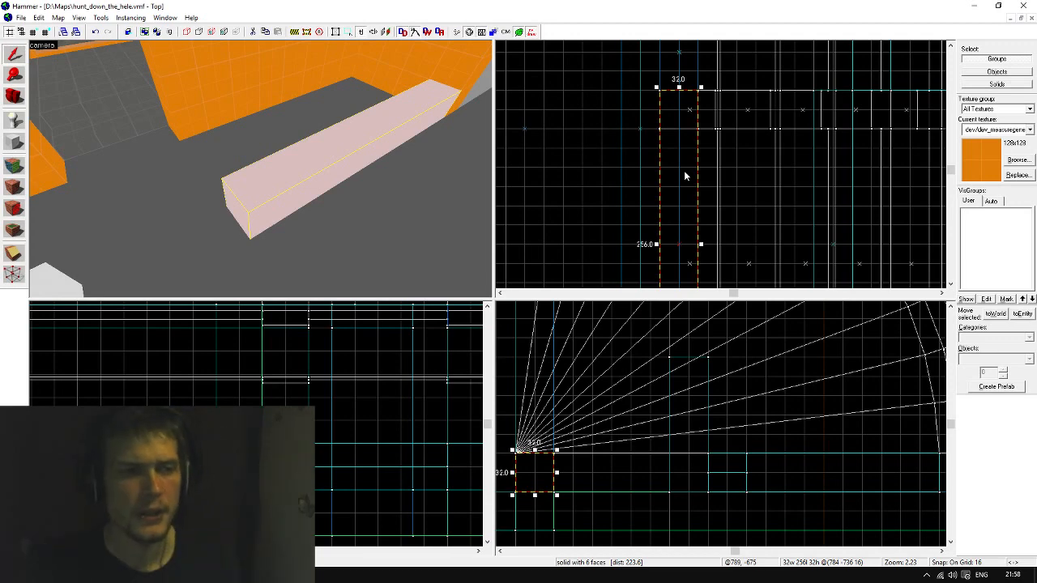
{"action": "left_click", "coordinate": [578, 151]}
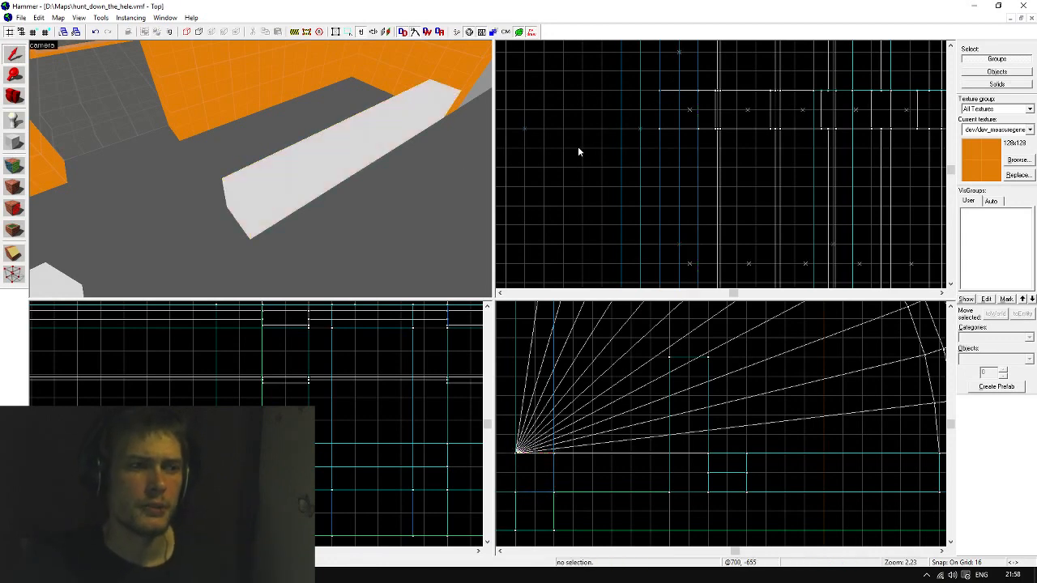
Save the map
{"action": "left_click", "coordinate": [21, 17]}
{"action": "left_click", "coordinate": [33, 65]}
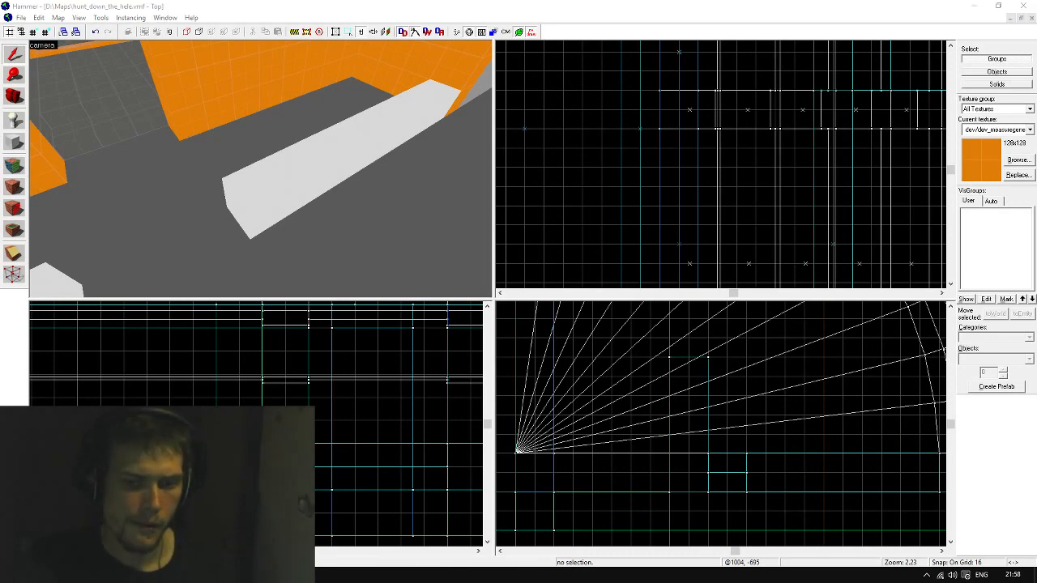
Look over the corridor, the low white walls, the orange divider walls and the gap into the arched hall
{"action": "left_click", "coordinate": [475, 184]}
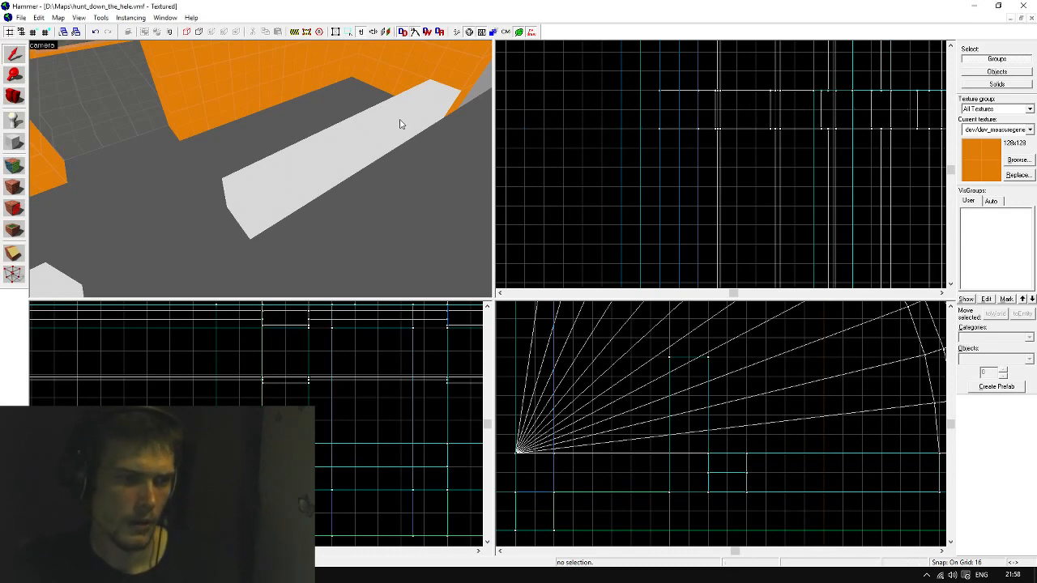
{"action": "key", "text": "z"}
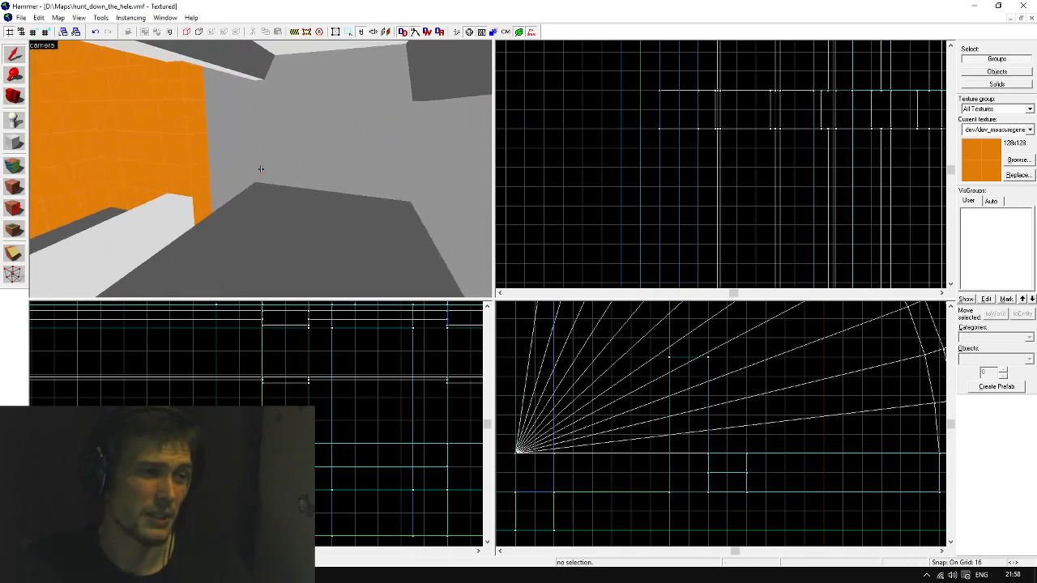
{"action": "key", "text": "d"}
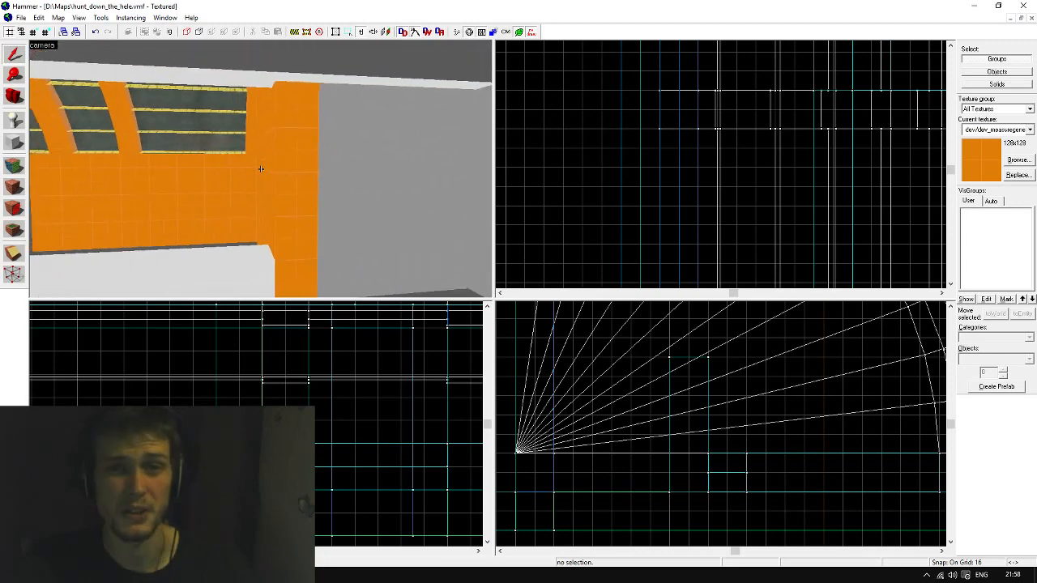
{"action": "key", "text": "w"}
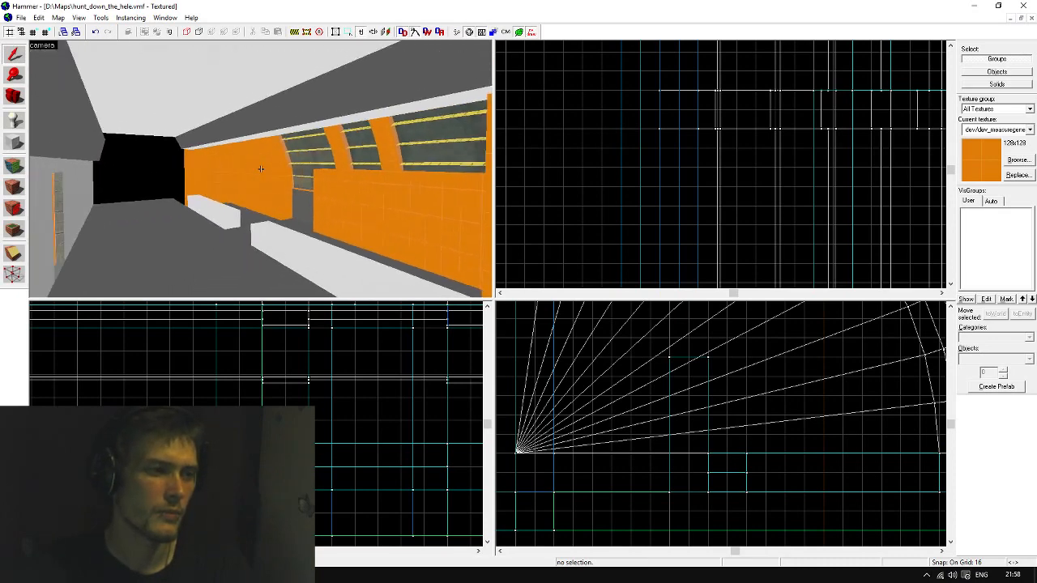
{"action": "key", "text": "z"}
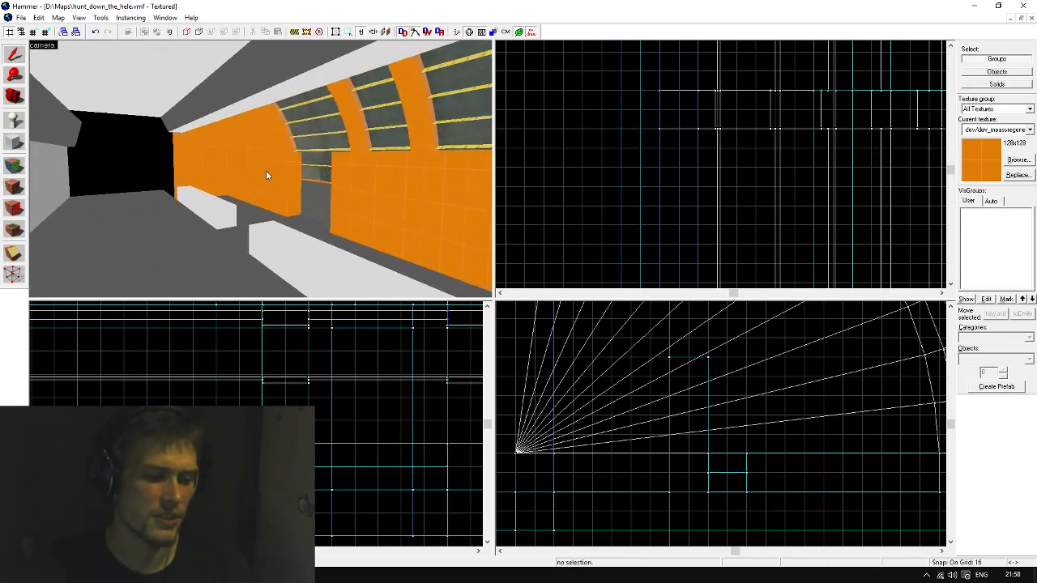